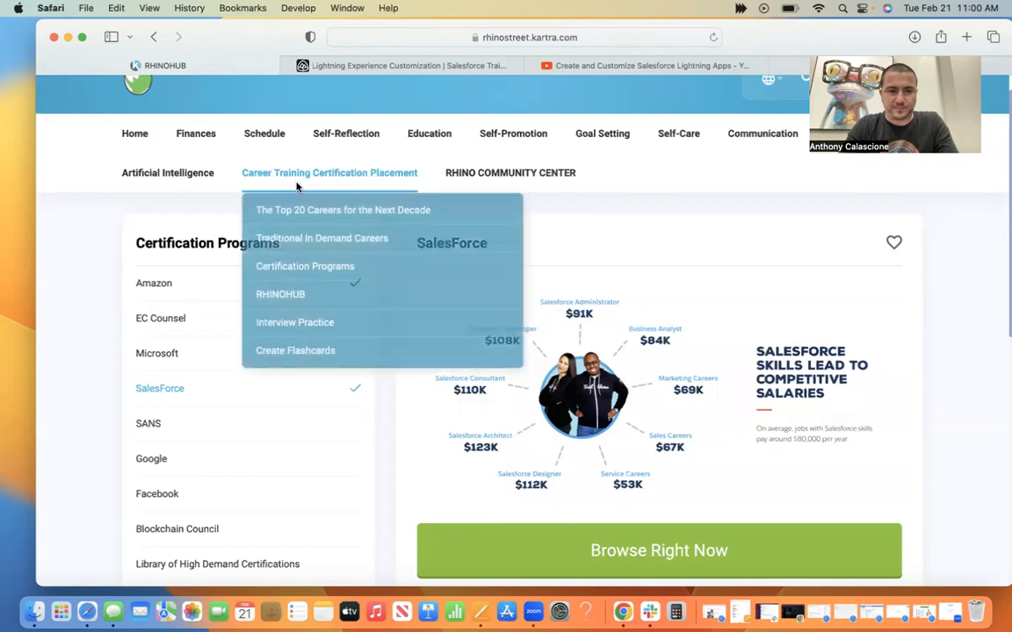
Open the Lightning Experience Customization module on Trailhead and reposition the browser window.
mouse_move(304, 180)
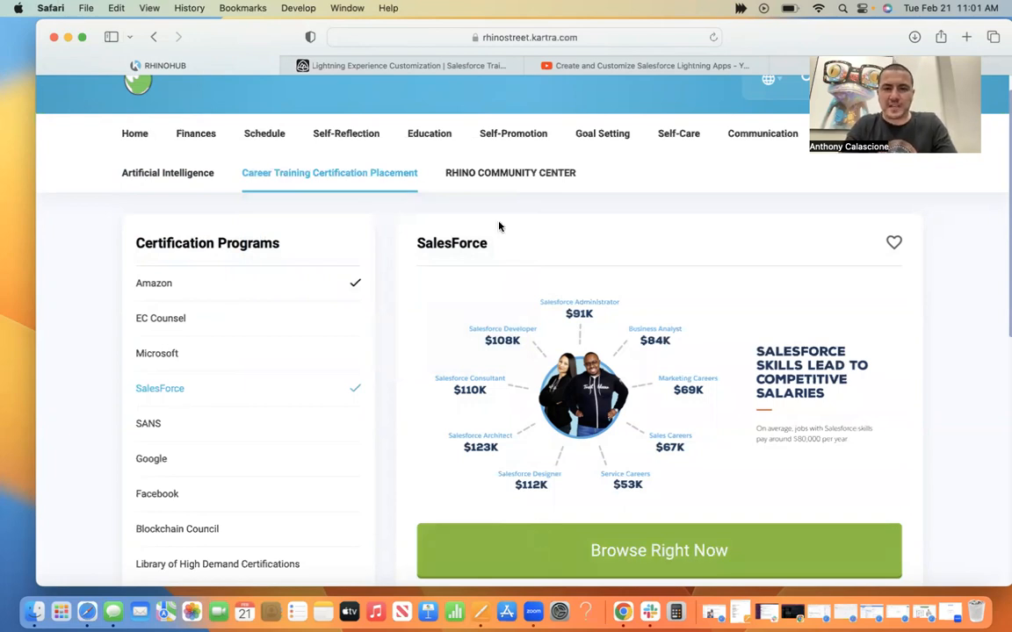
left_click(412, 63)
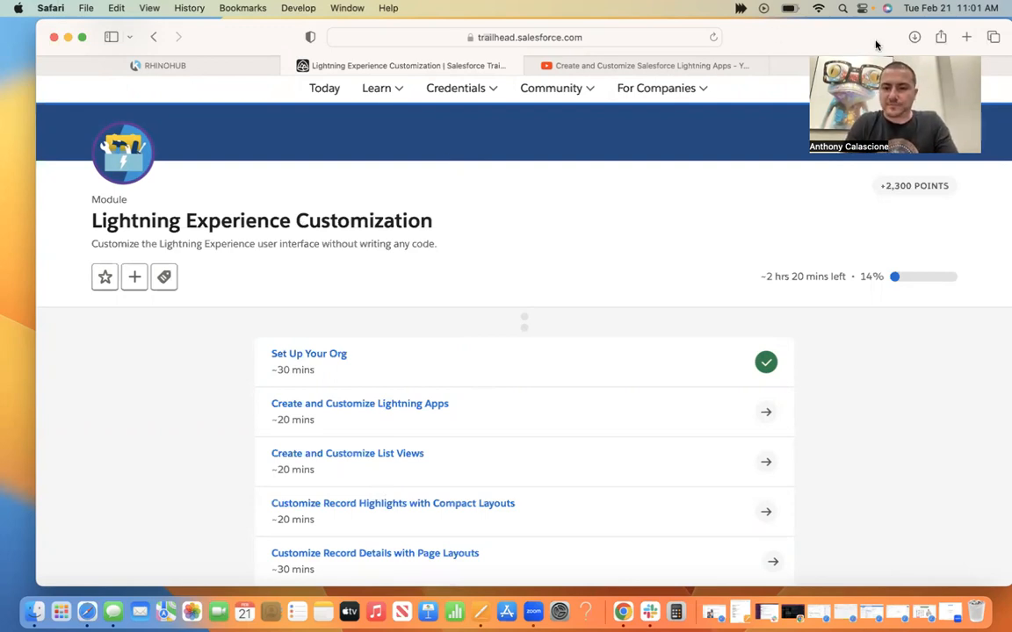
left_click_drag(891, 490, 894, 592)
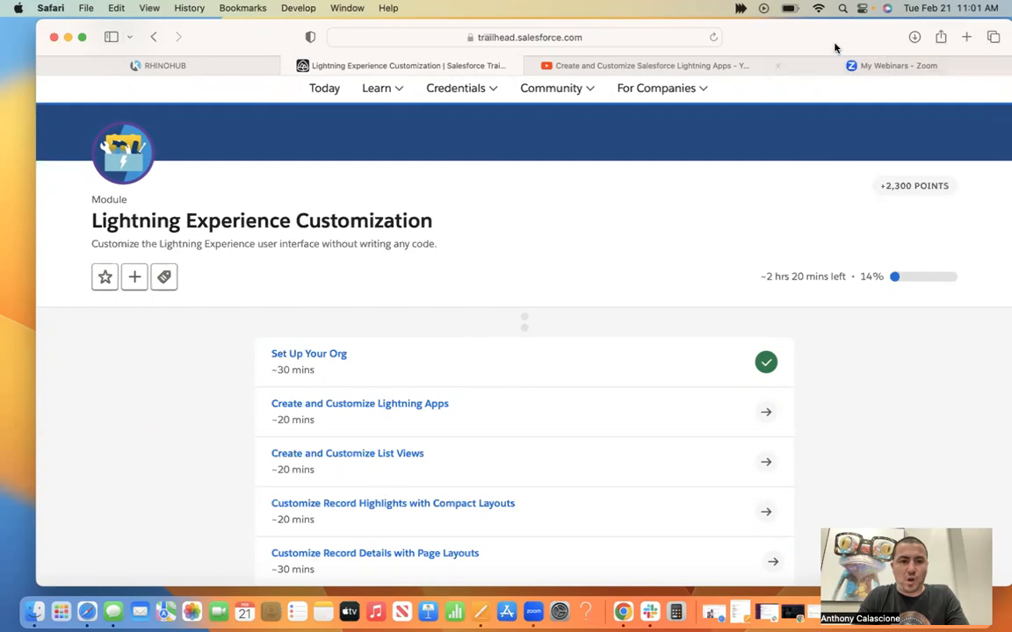
left_click_drag(834, 47, 815, 45)
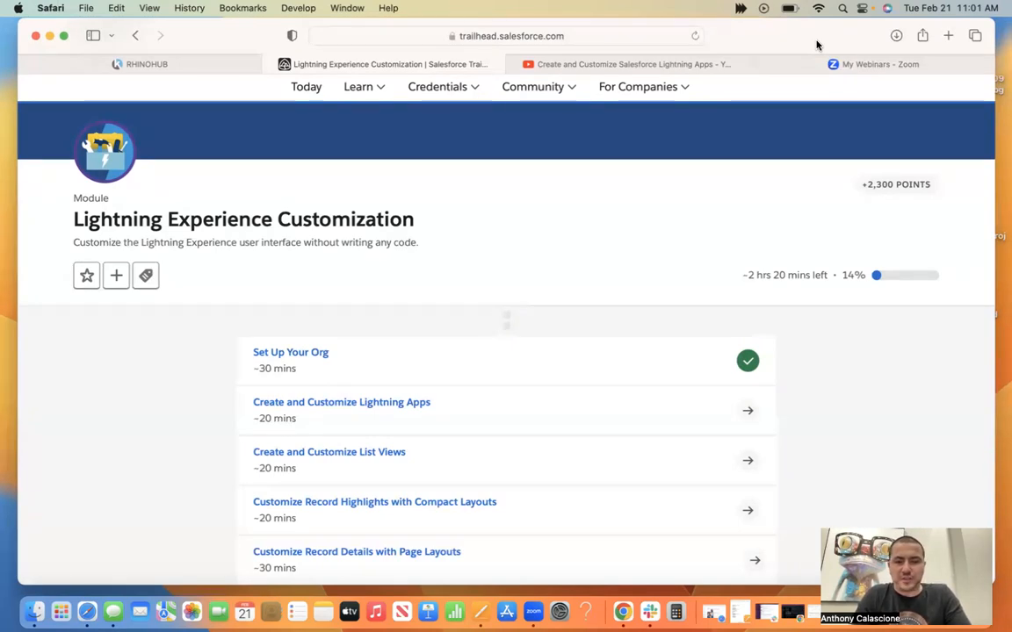
Open the YouTube video "Create and Customize Salesforce Lightning Apps" and play its first few seconds from the beginning as an audio check.
mouse_move(663, 78)
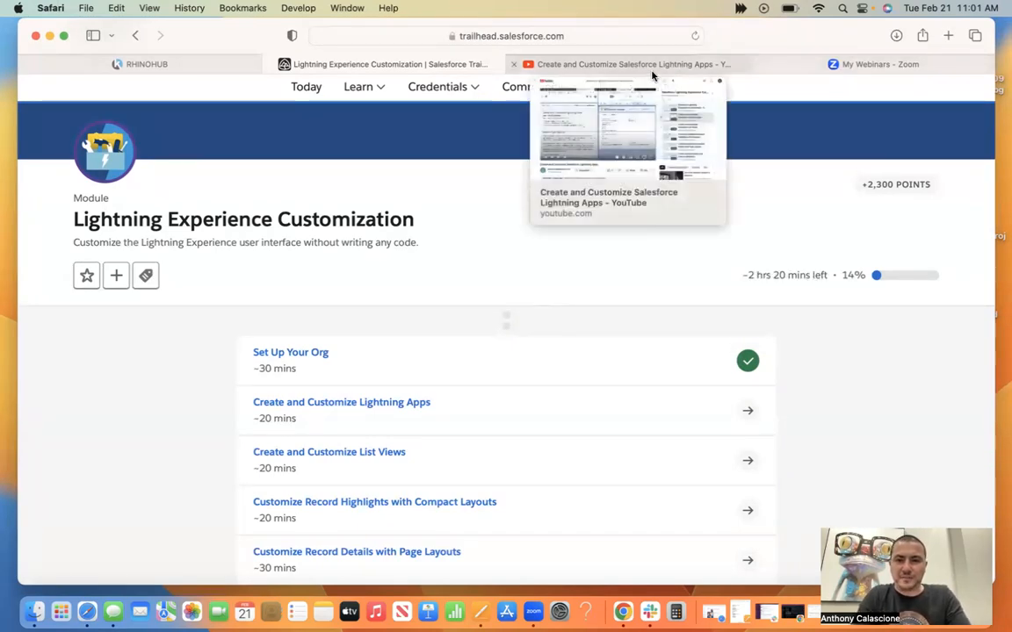
left_click(652, 75)
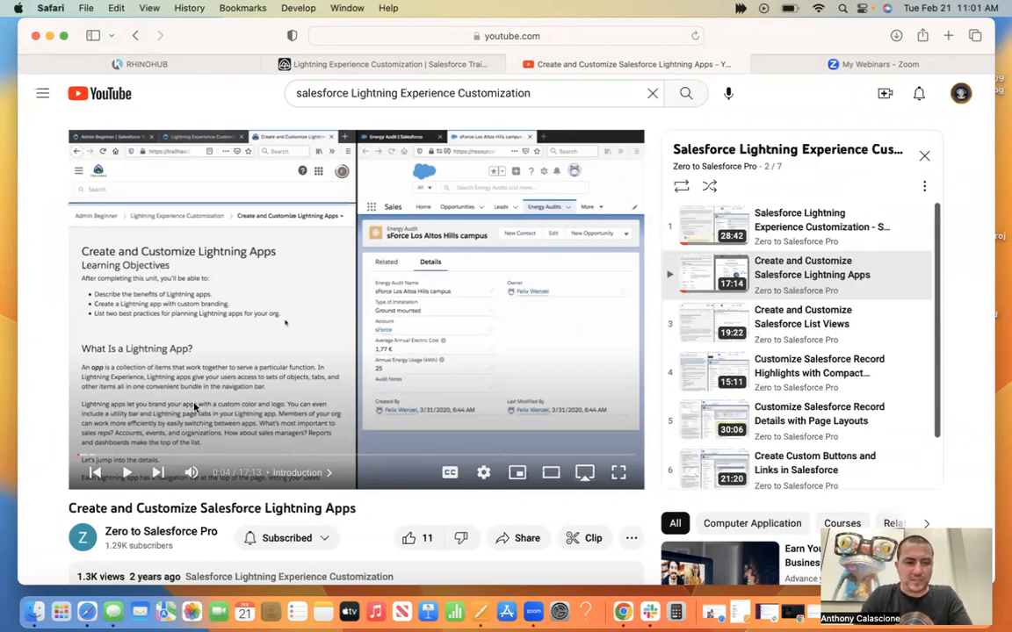
left_click_drag(79, 455, 74, 457)
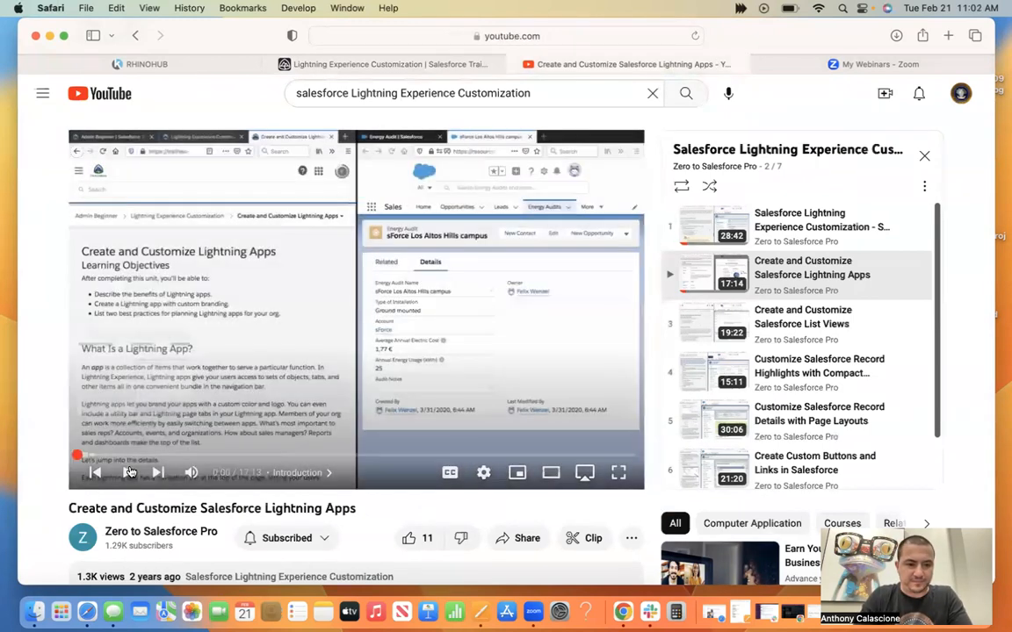
left_click(127, 473)
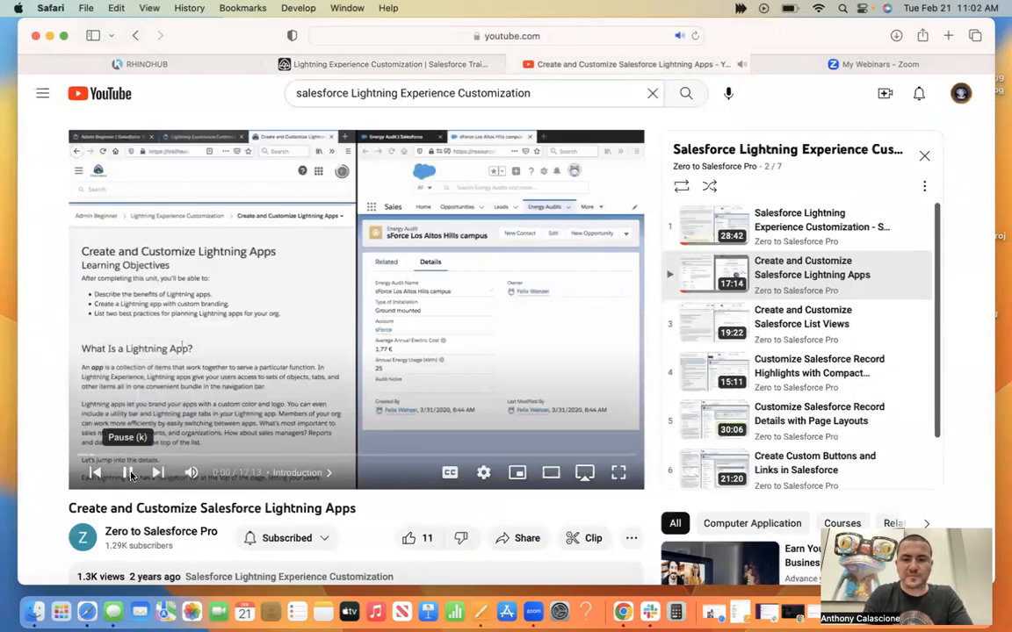
key("XF86AudioRaiseVolume")
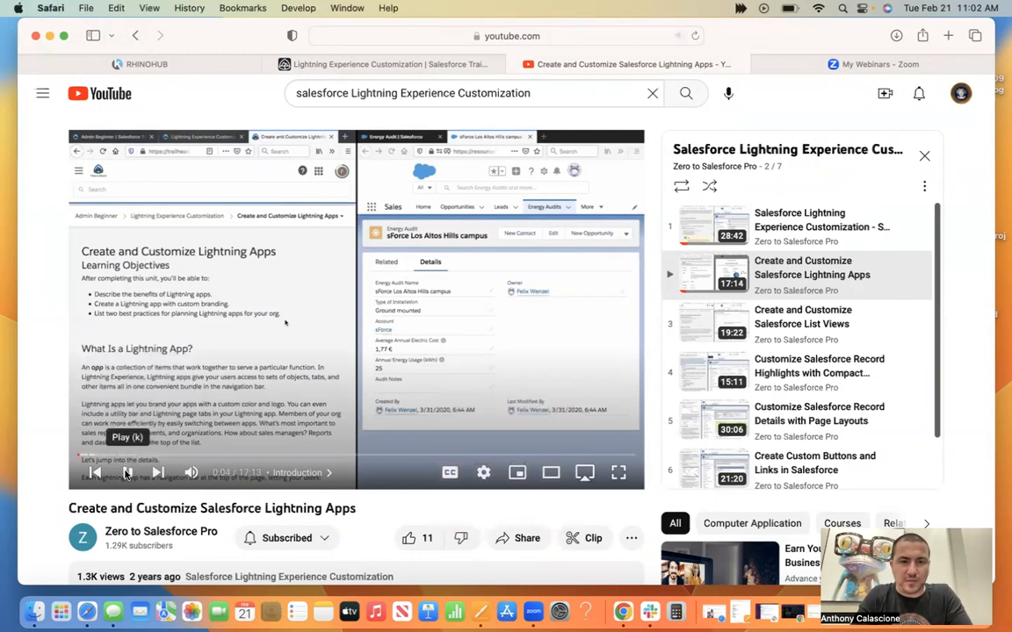
Open the Create and Customize Lightning Apps unit from the Trailhead module.
left_click(400, 66)
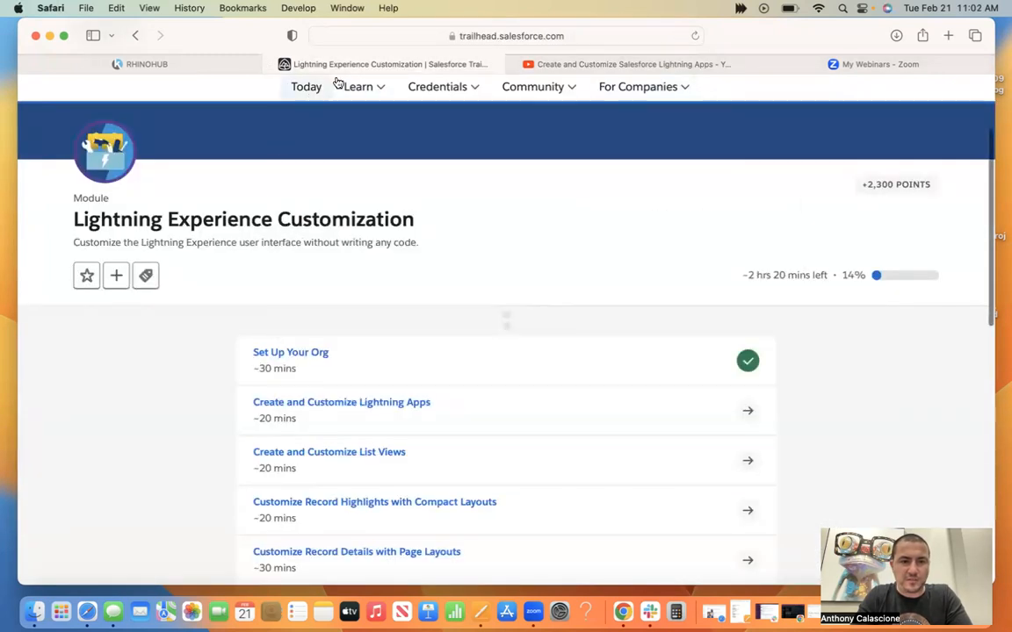
left_click(321, 406)
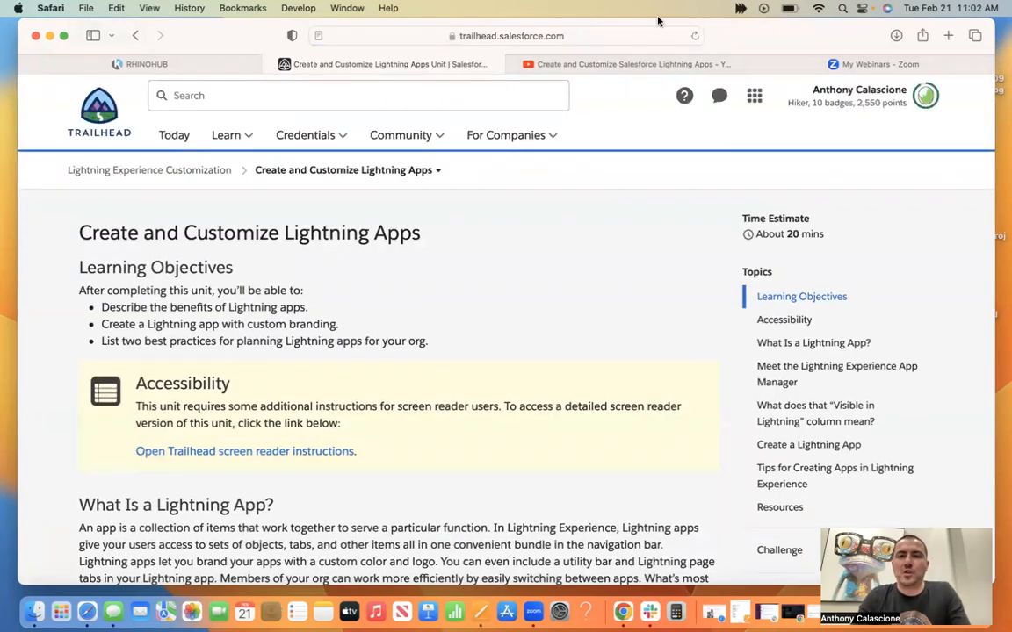
Return to the YouTube video, look through its playlist, resume playback in full screen and dismiss the banner ad.
left_click(632, 65)
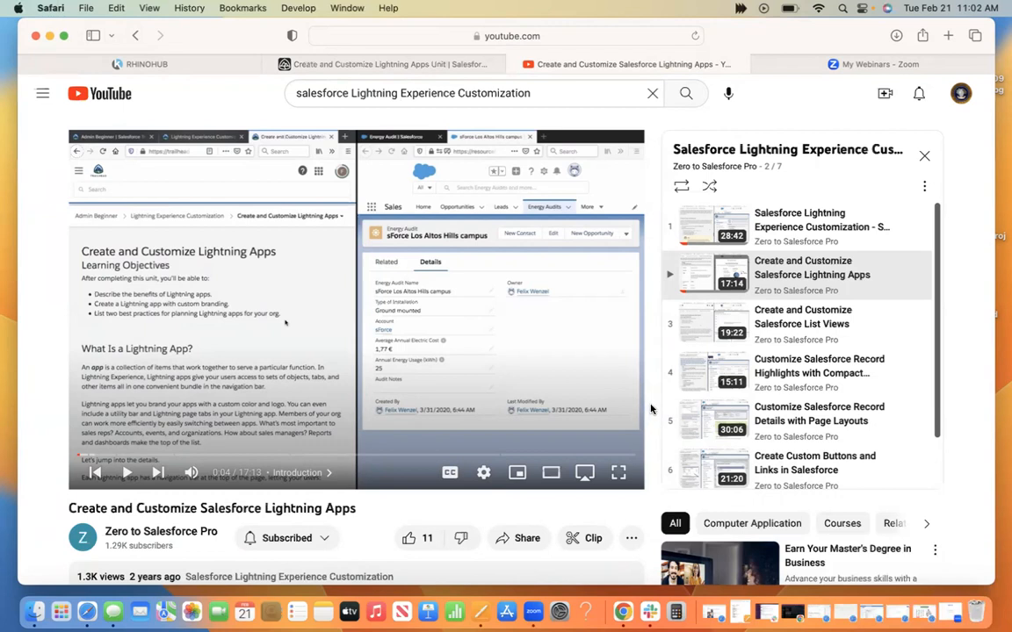
scroll(786, 303, "down", 3)
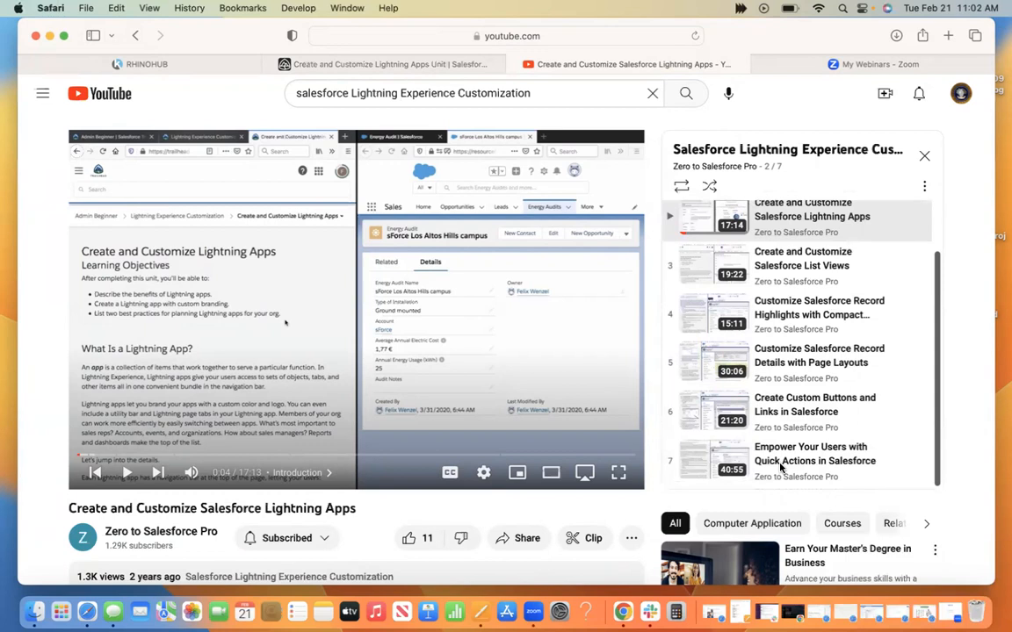
scroll(780, 468, "up", 2)
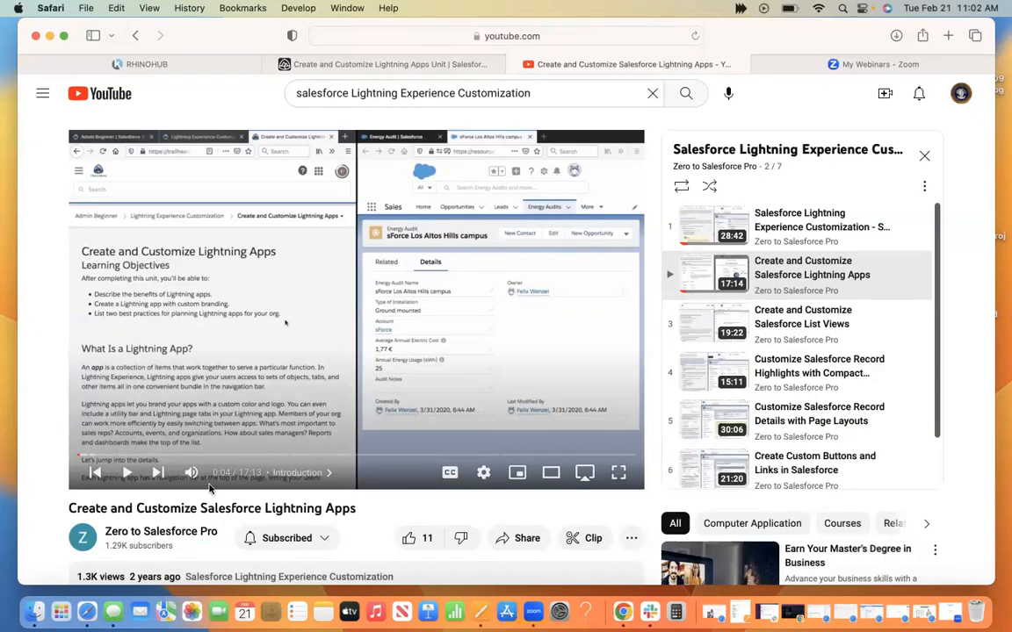
left_click(128, 472)
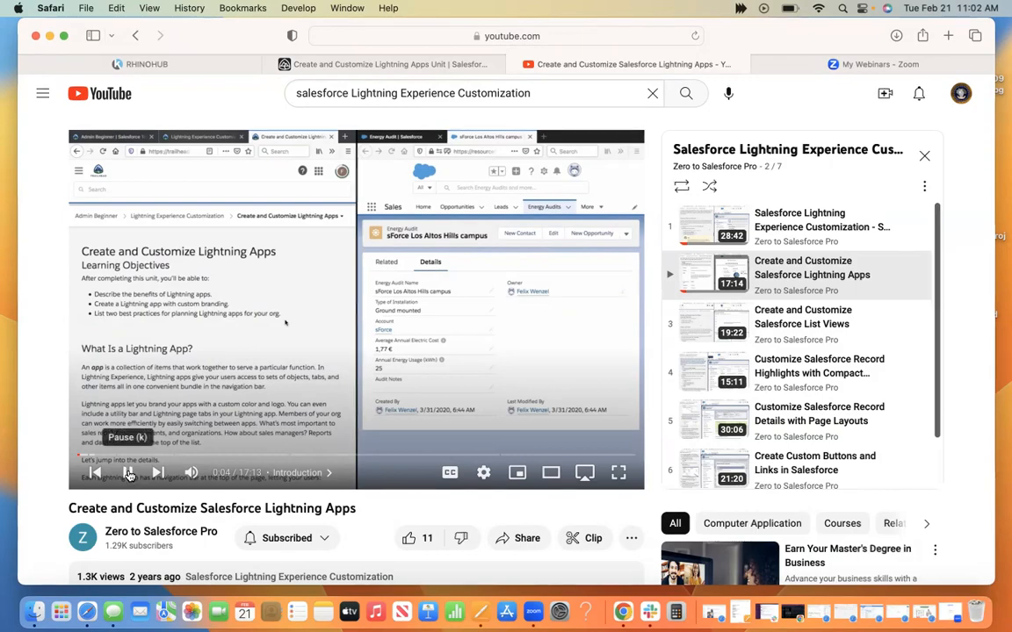
left_click(619, 474)
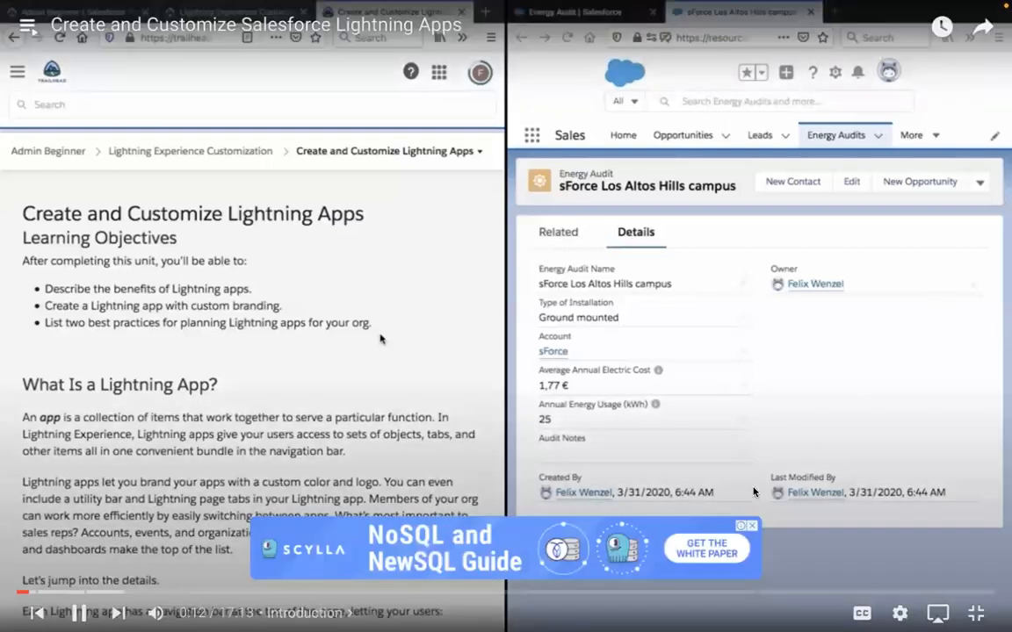
left_click(753, 528)
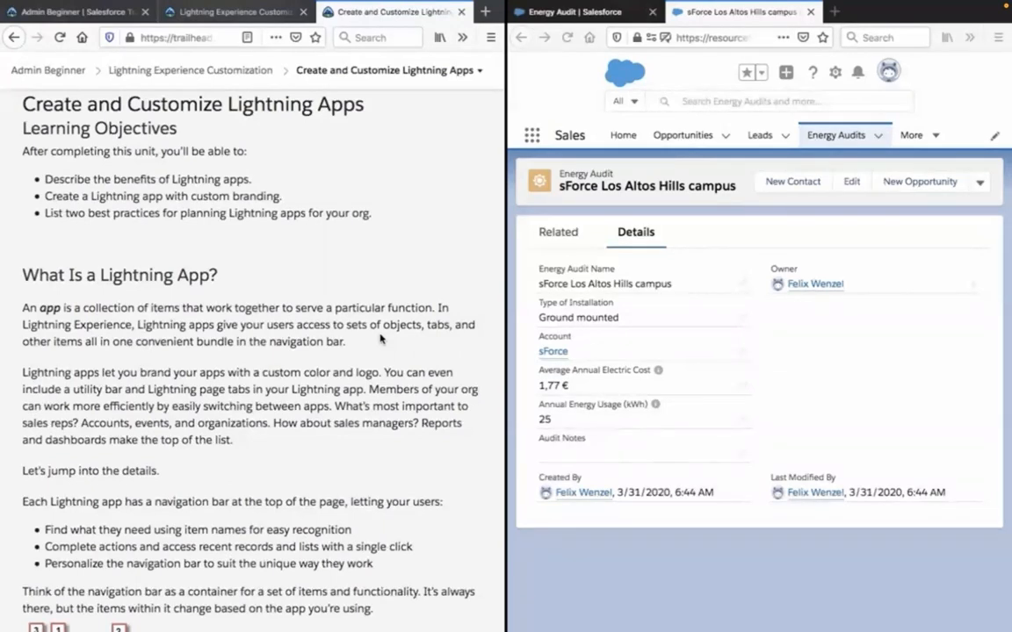
Read the "What Is a Lightning App?" section, highlighting the bullets on how users work with the navigation bar.
scroll(380, 338, "down", 2)
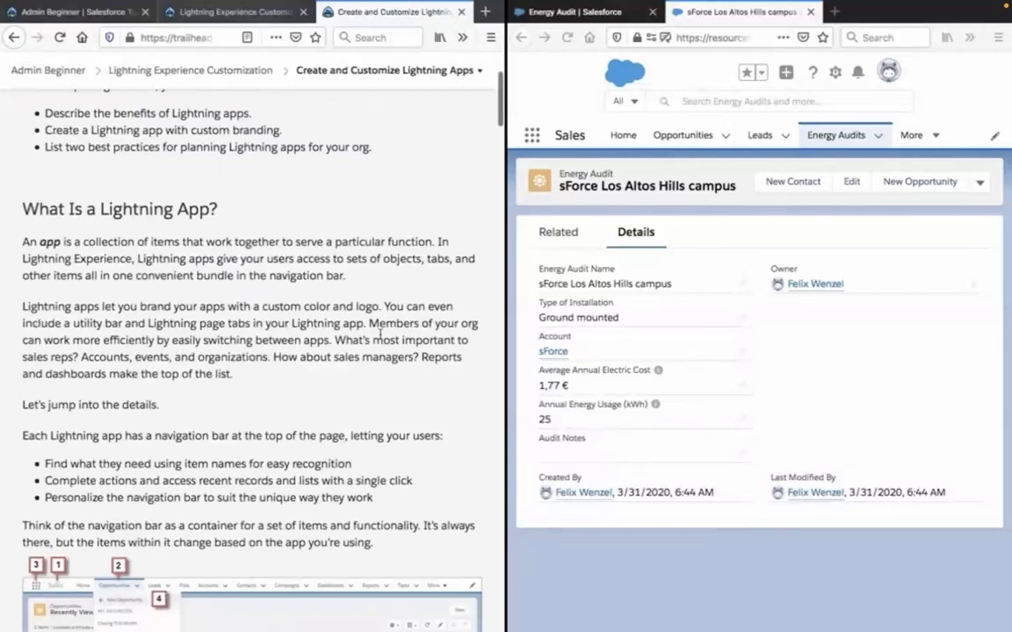
scroll(380, 332, "down", 1)
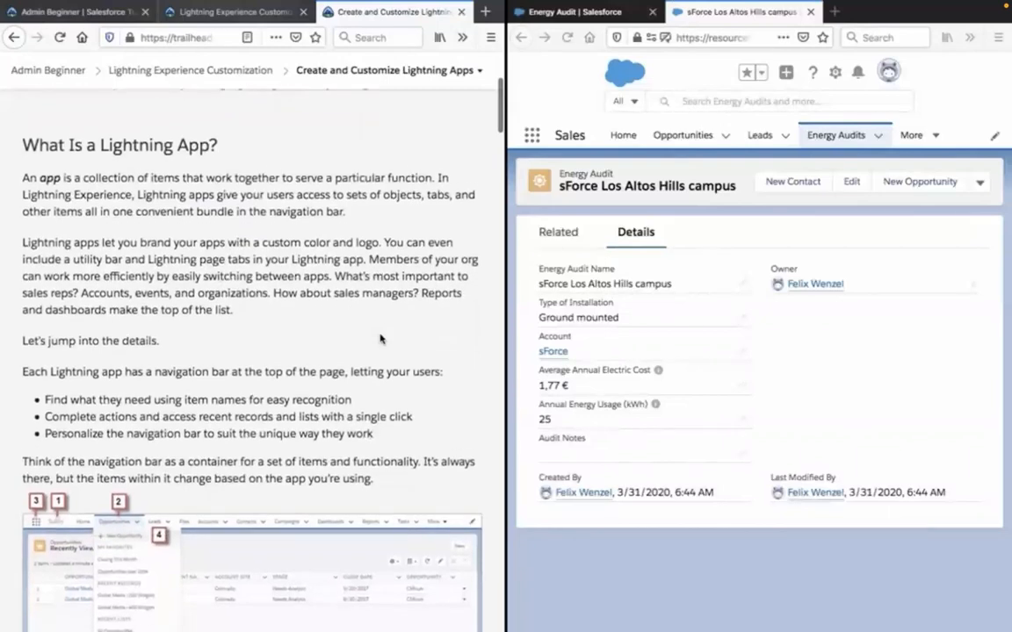
scroll(380, 338, "down", 1)
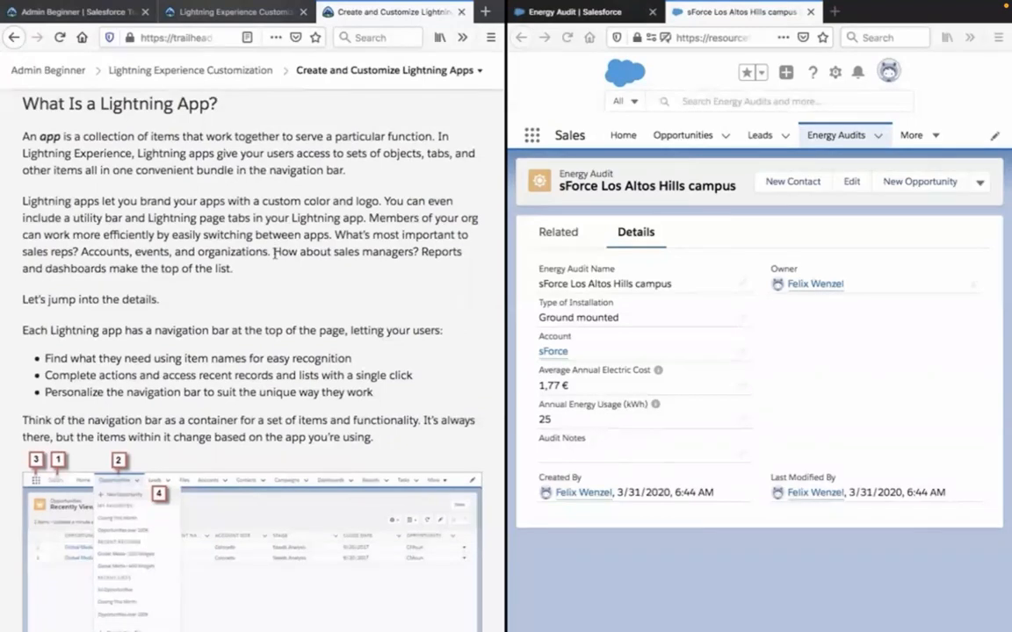
scroll(274, 253, "down", 3)
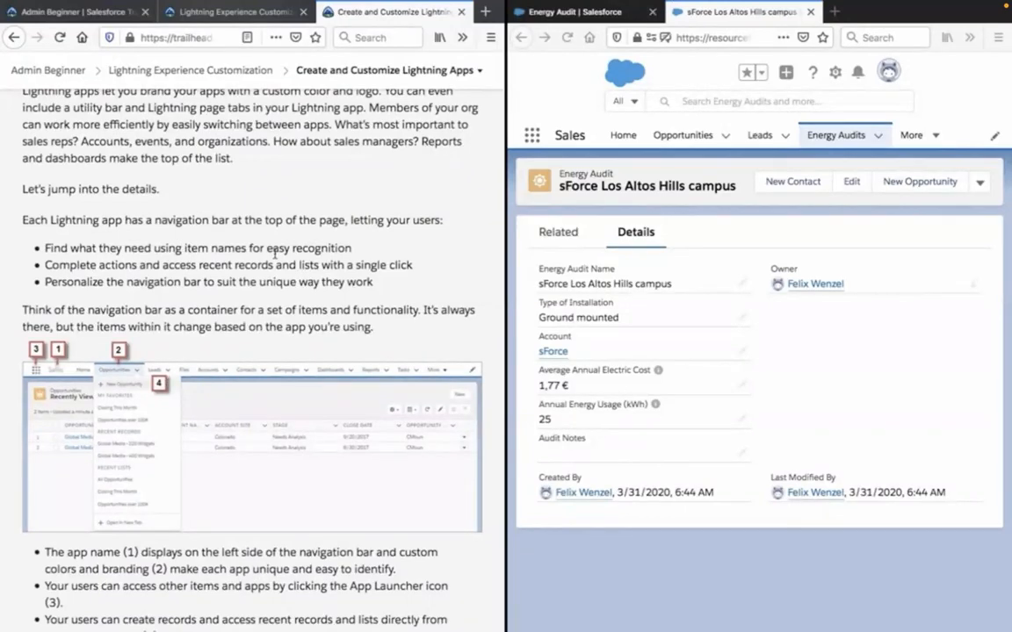
triple_click(216, 260)
triple_click(204, 282)
scroll(204, 282, "down", 1)
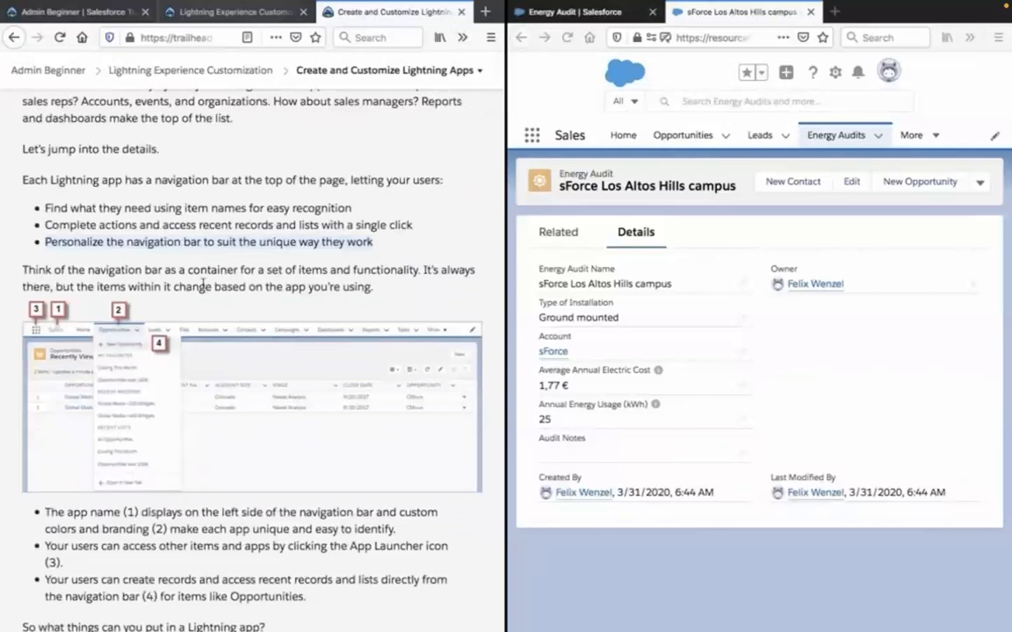
scroll(203, 285, "down", 3)
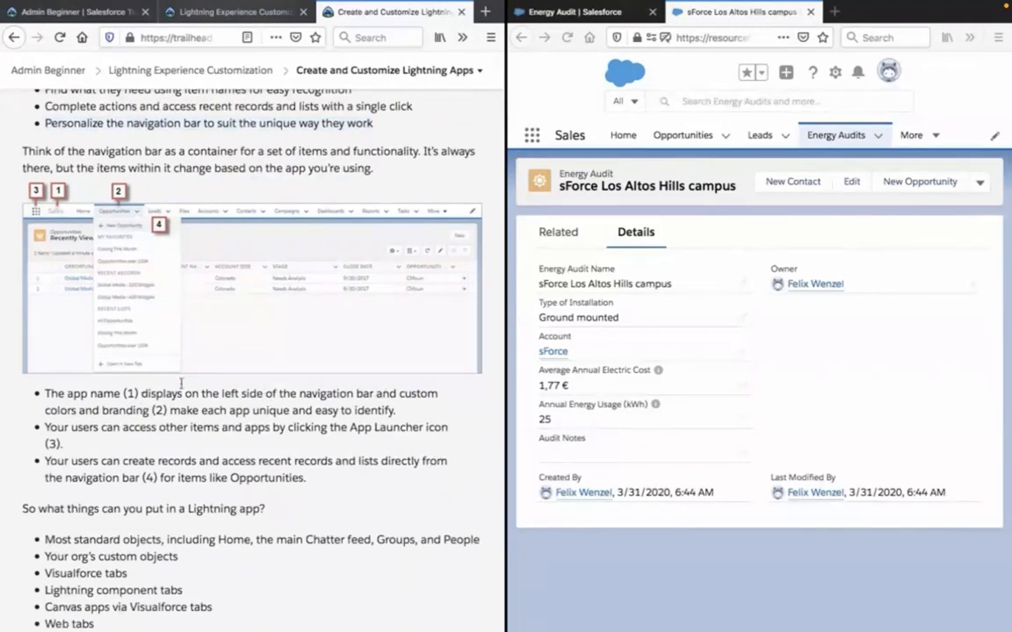
Expand the Opportunities list in the Sales app's navigation bar and collapse it again.
left_click(724, 140)
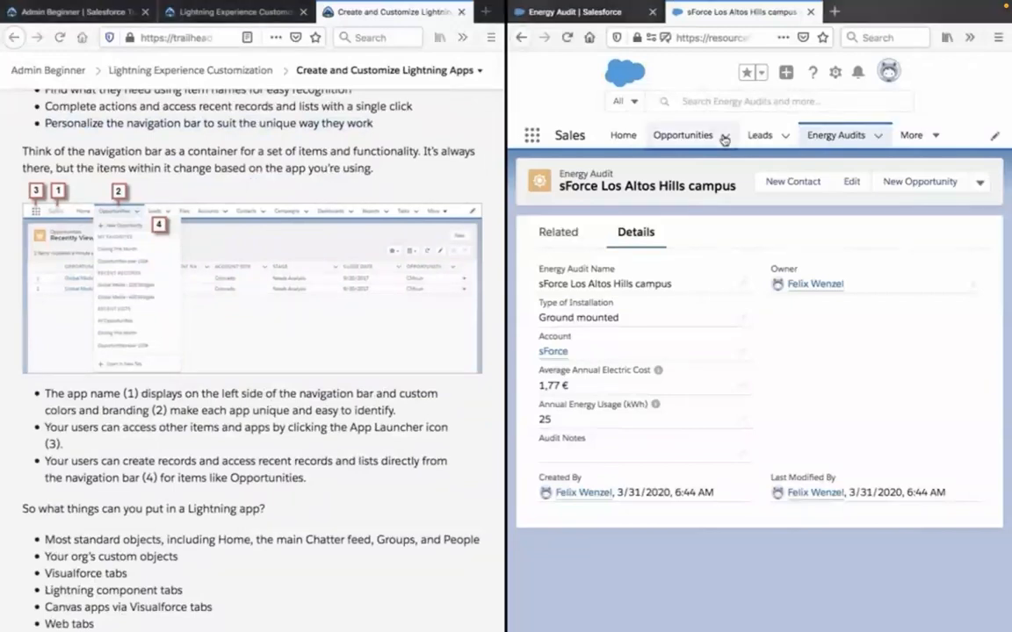
left_click(725, 139)
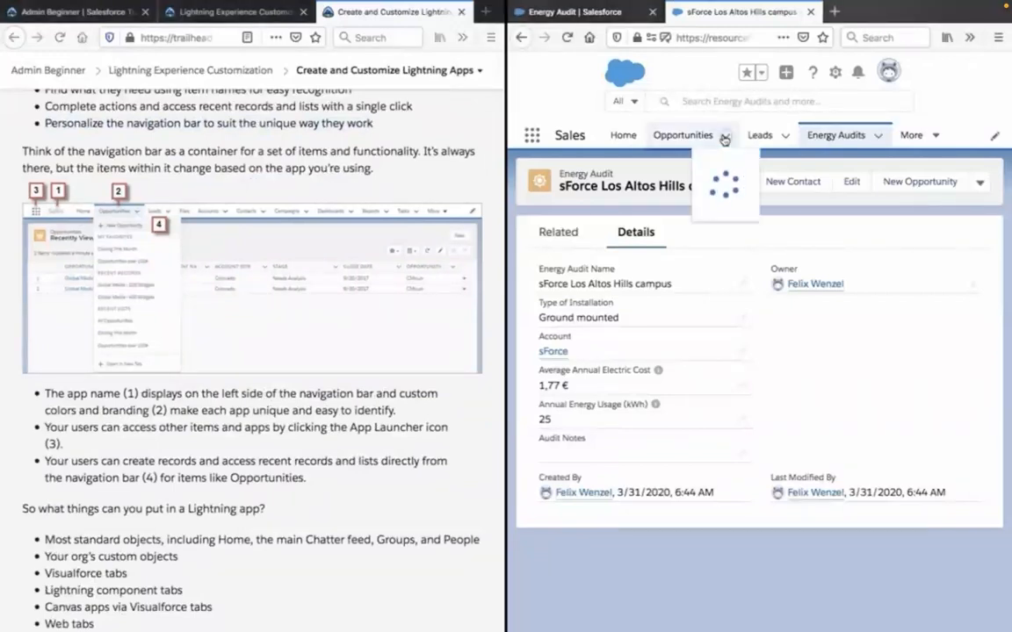
left_click(725, 139)
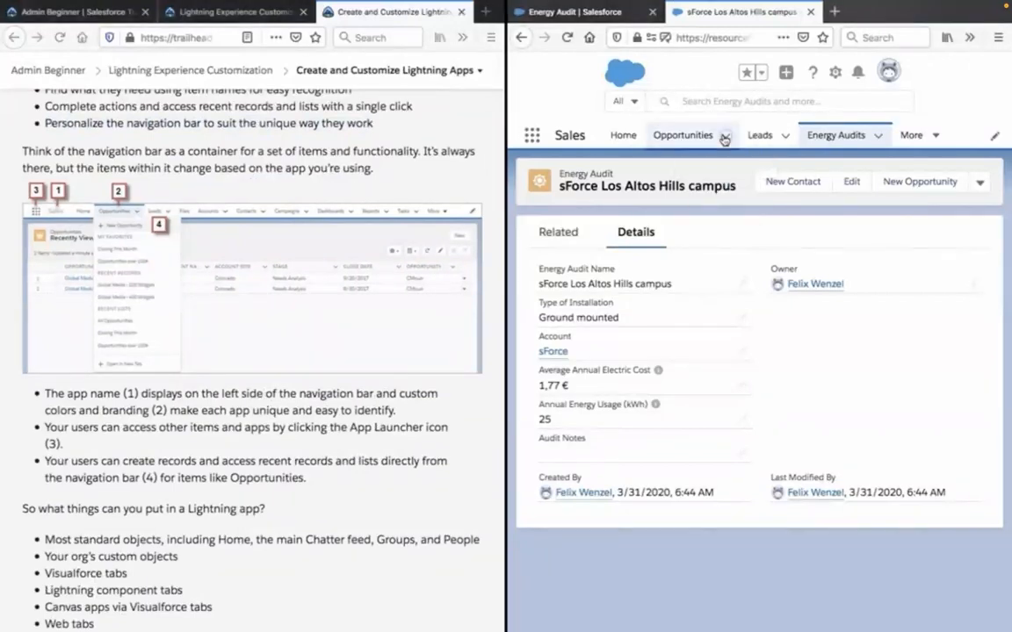
Show the full App Launcher, look through All Apps and All Items, and close it.
left_click(531, 136)
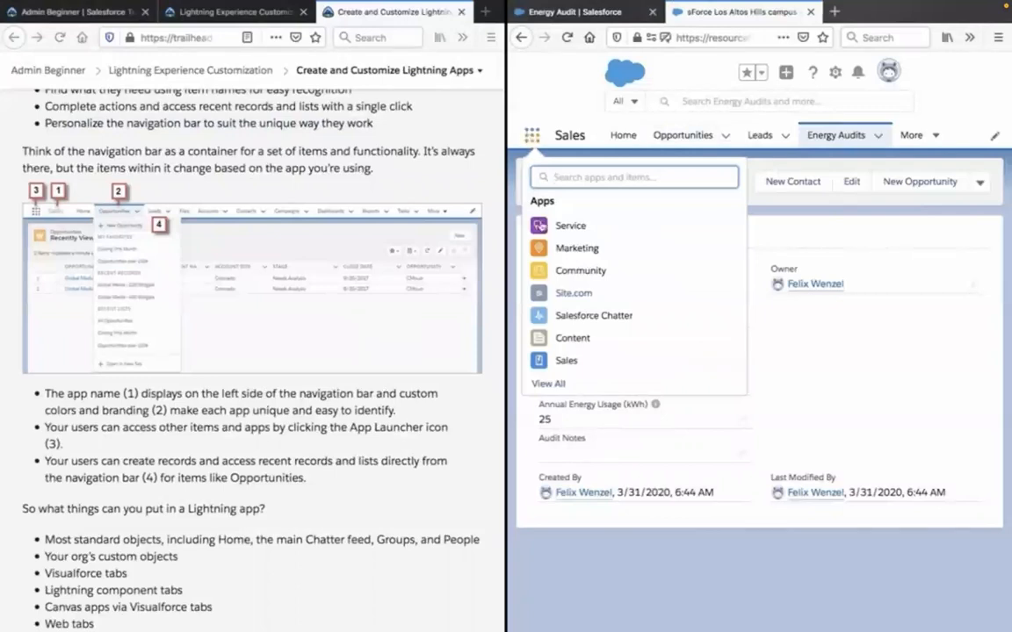
left_click(553, 384)
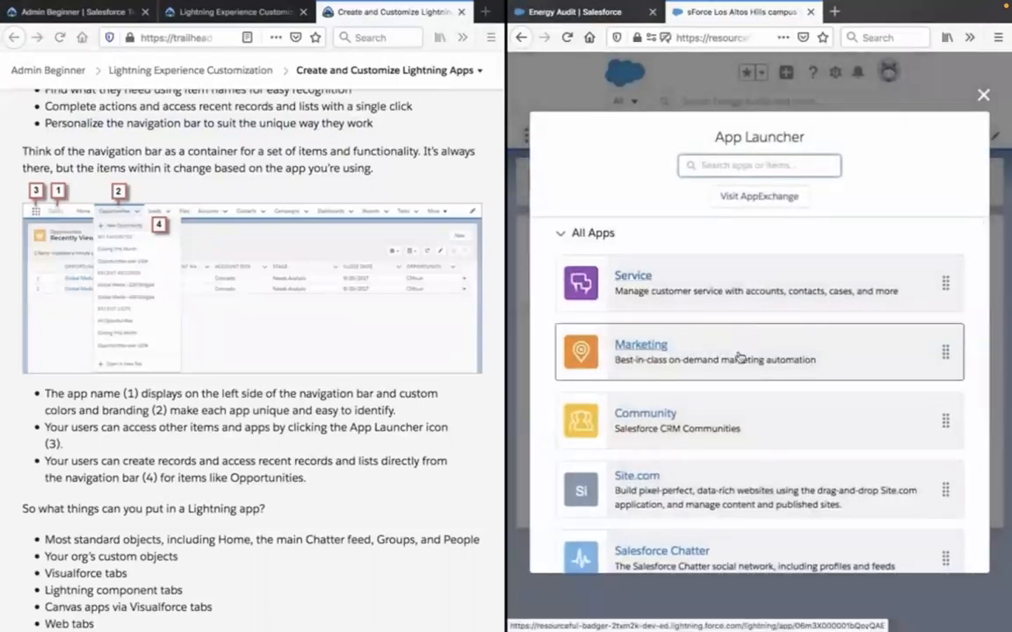
scroll(739, 356, "down", 5)
scroll(739, 356, "down", 5)
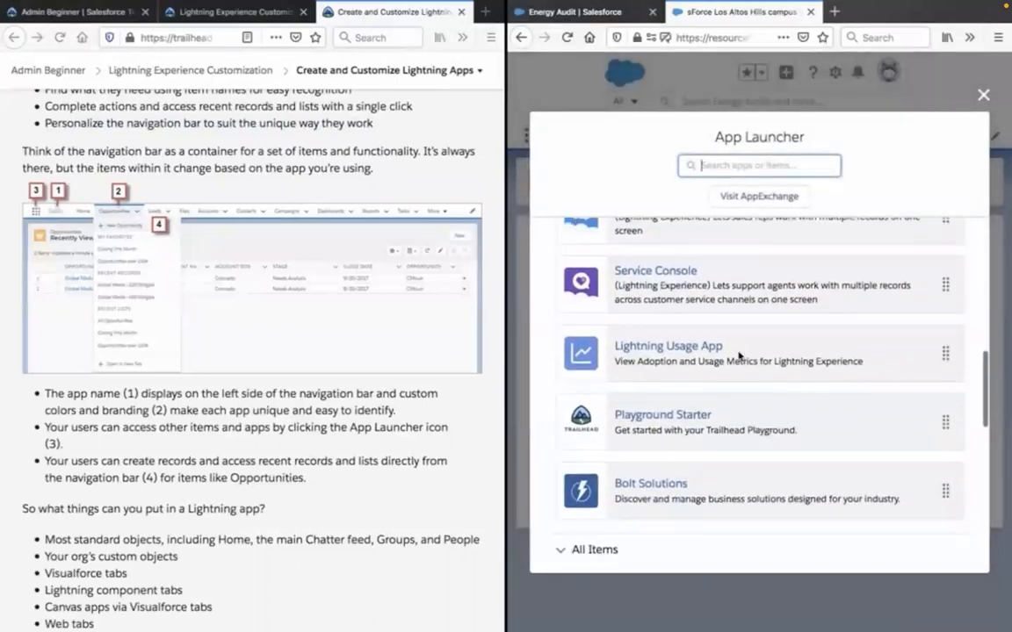
scroll(739, 356, "up", 2)
scroll(738, 356, "up", 10)
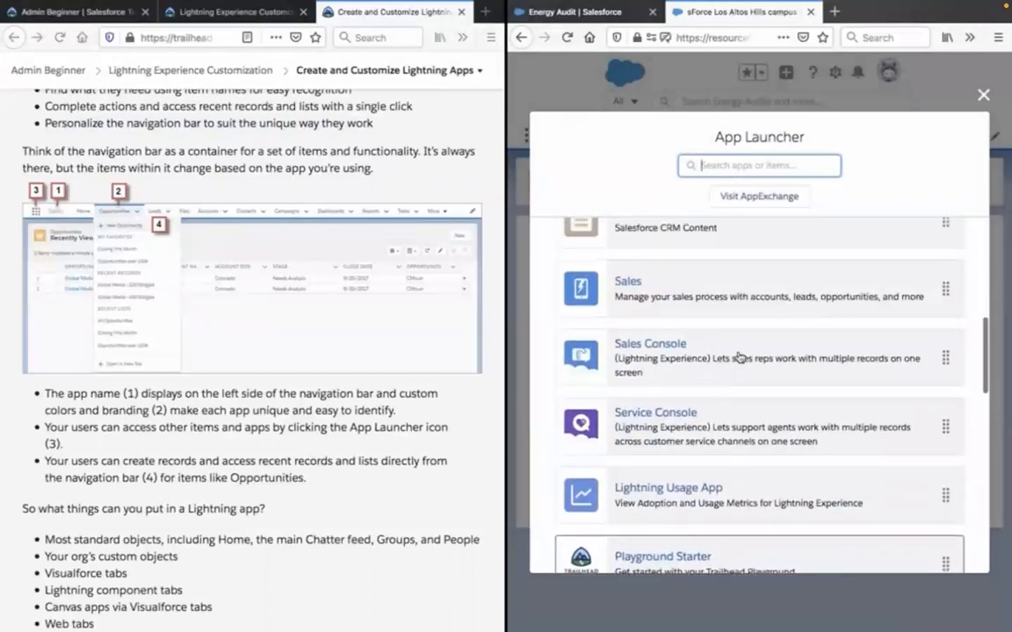
scroll(739, 356, "down", 15)
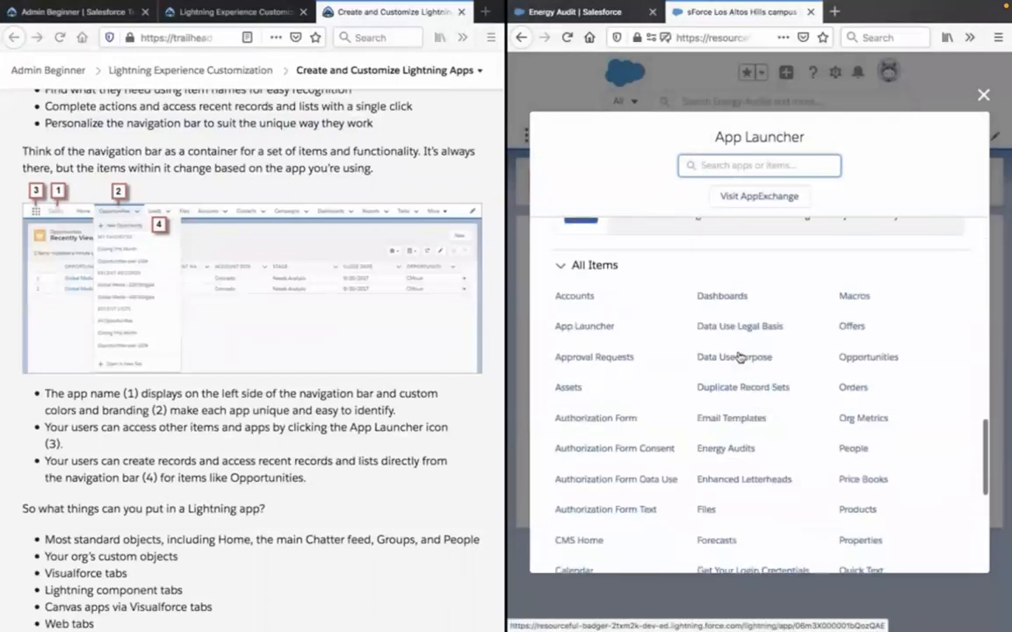
left_click(982, 96)
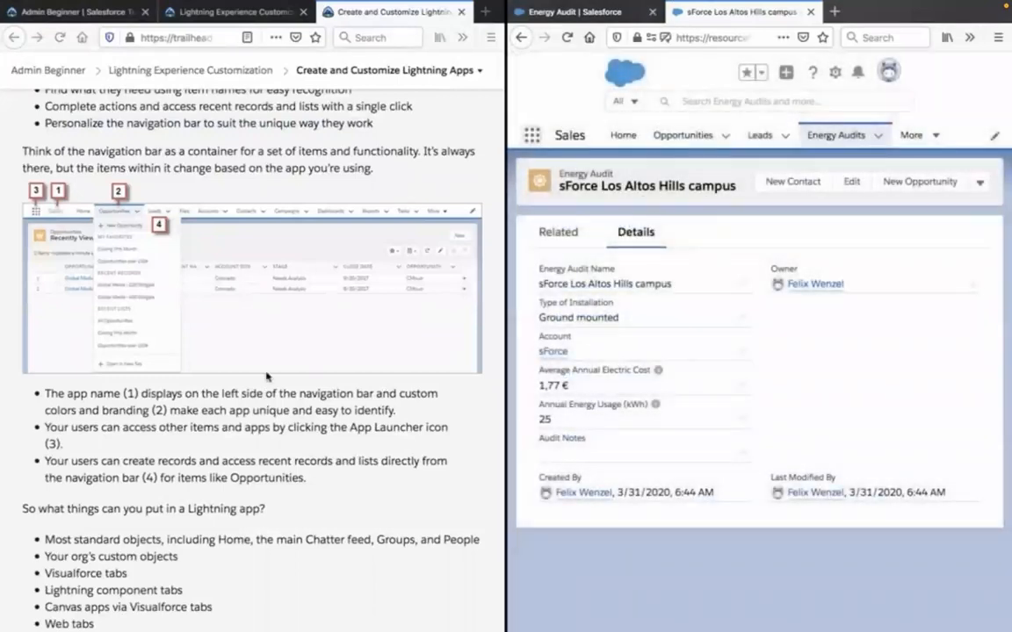
Highlight the lesson's bullets on the App Launcher icon and on creating records from the navigation bar, comparing them with the Sales app.
left_click(163, 429)
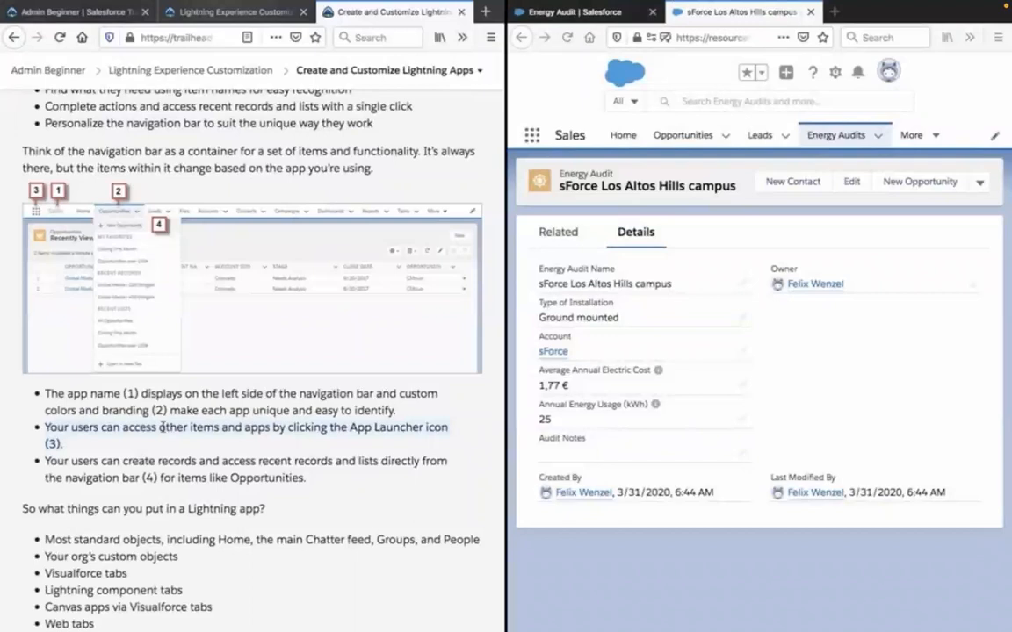
left_click(530, 139)
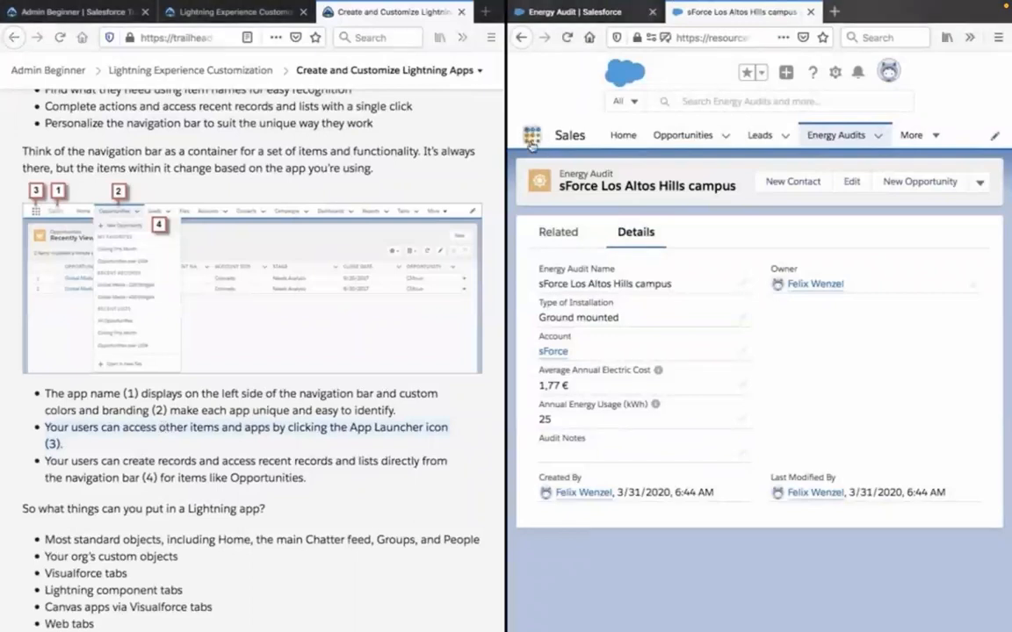
left_click(293, 443)
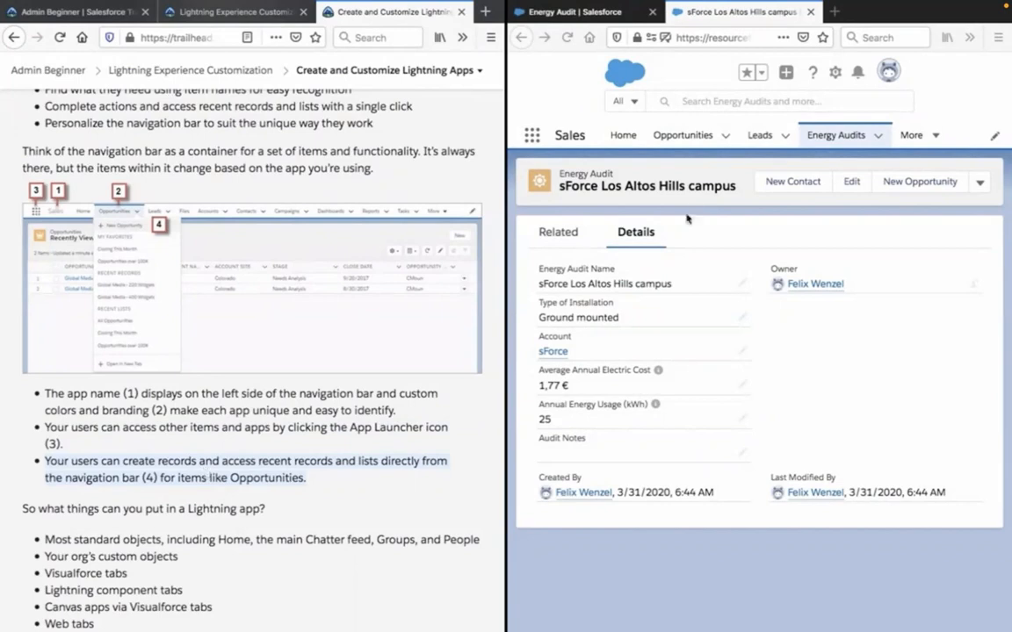
Expand the Leads list in the Sales app's navigation bar, collapse it again, and clear the text highlight in the lesson.
left_click(784, 136)
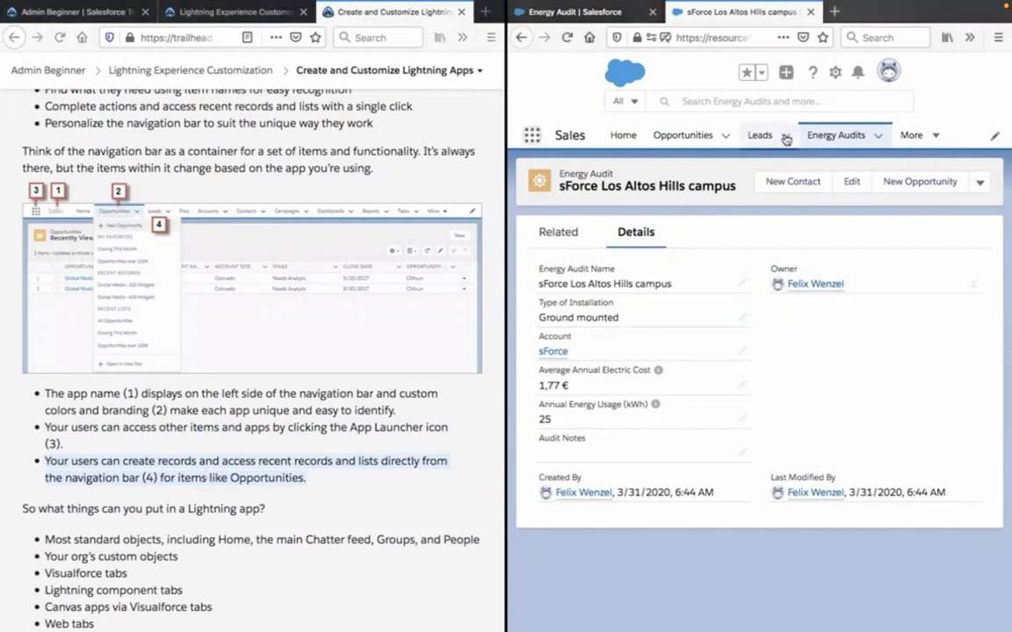
left_click(785, 136)
left_click(328, 412)
Read which items a Lightning app can contain, the paragraph on utility bars, and how users switch apps with the App Launcher.
scroll(328, 412, "down", 2)
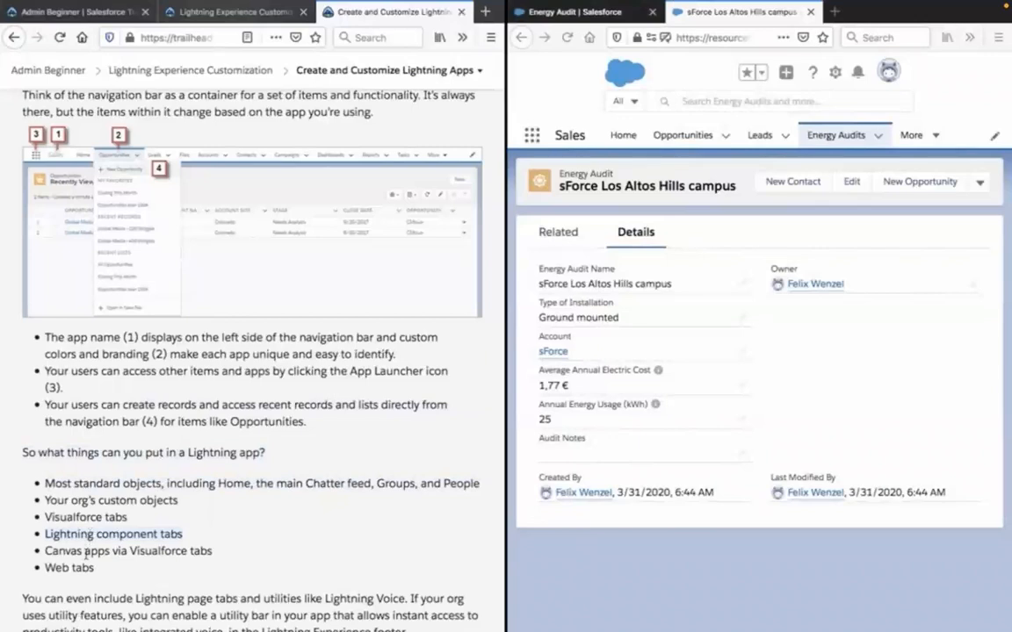
scroll(85, 552, "down", 5)
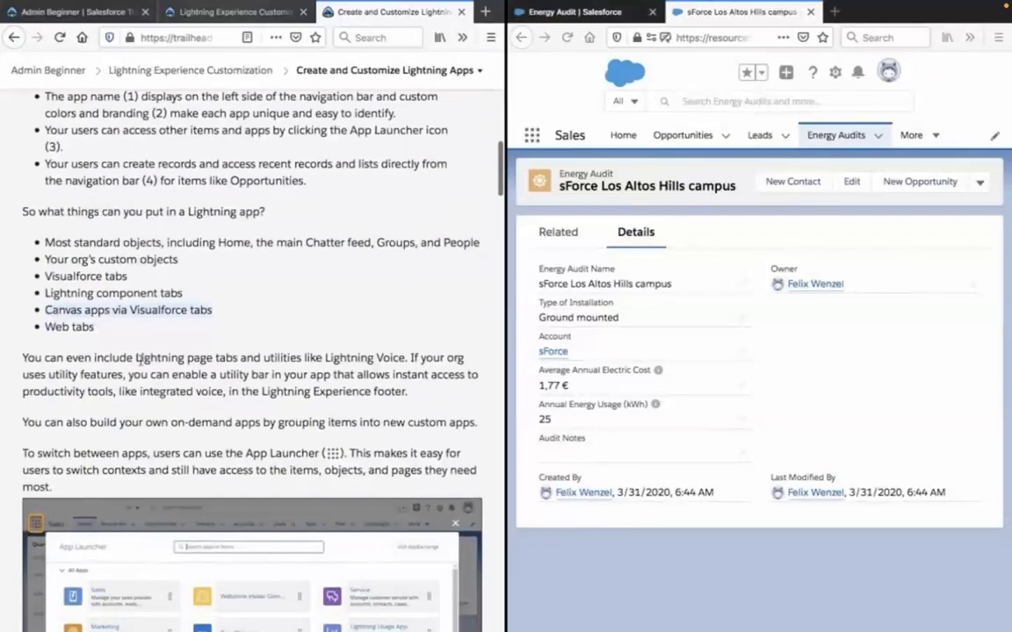
scroll(139, 361, "down", 3)
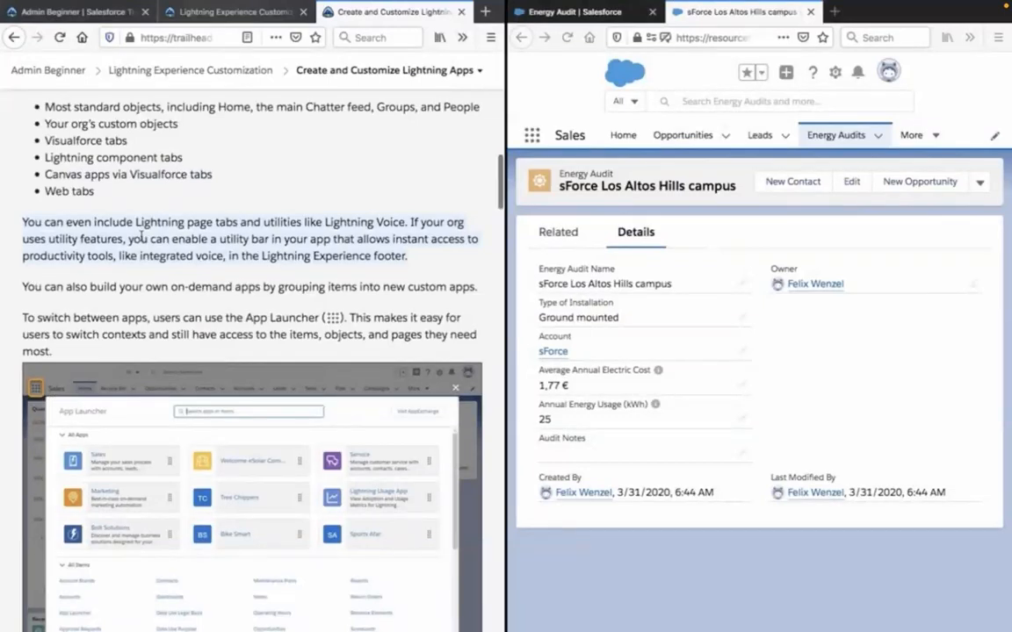
scroll(141, 237, "down", 1)
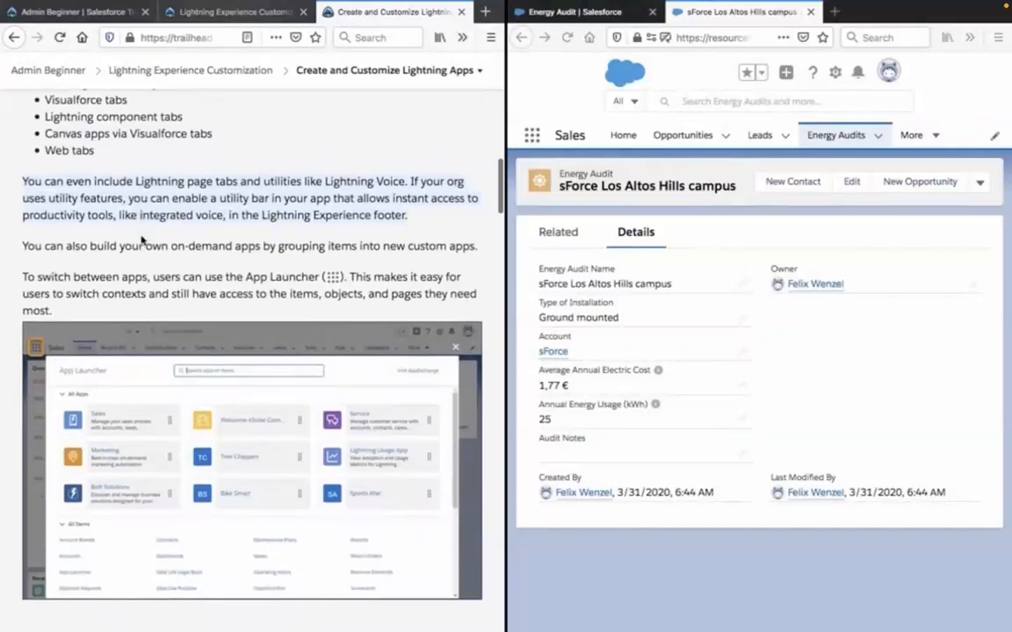
scroll(141, 240, "down", 1)
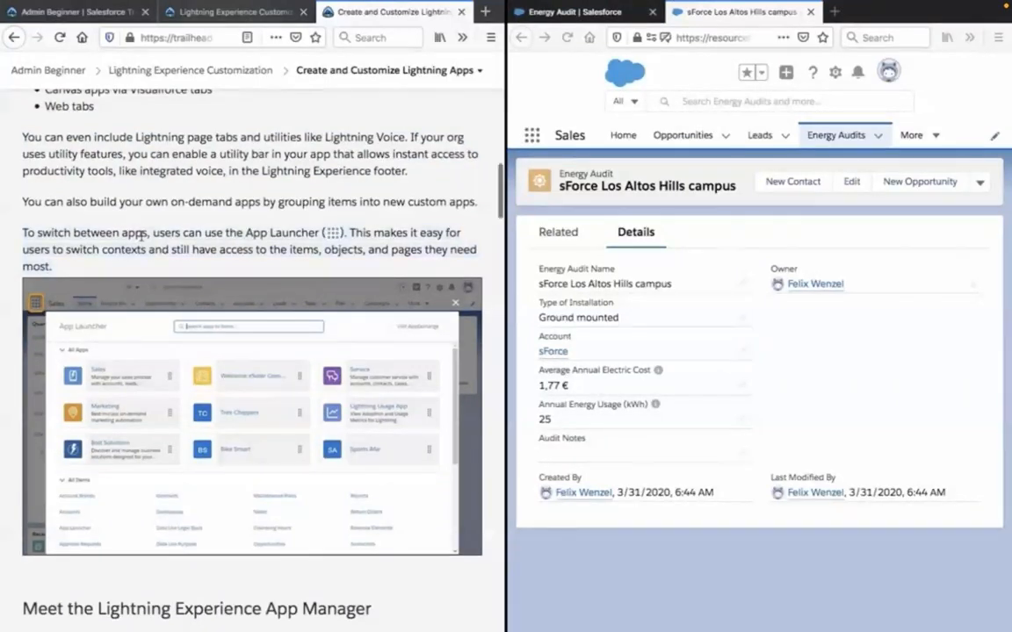
scroll(140, 237, "down", 5)
scroll(140, 239, "up", 2)
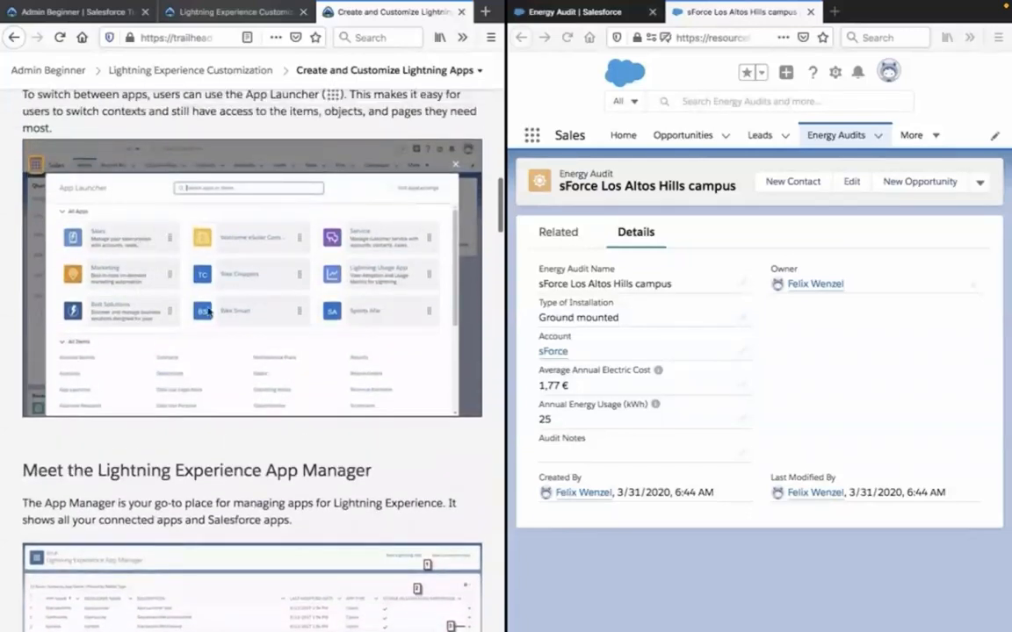
Read the "Meet the Lightning Experience App Manager" section, including the bullets on what the App Manager is used for.
scroll(202, 353, "down", 3)
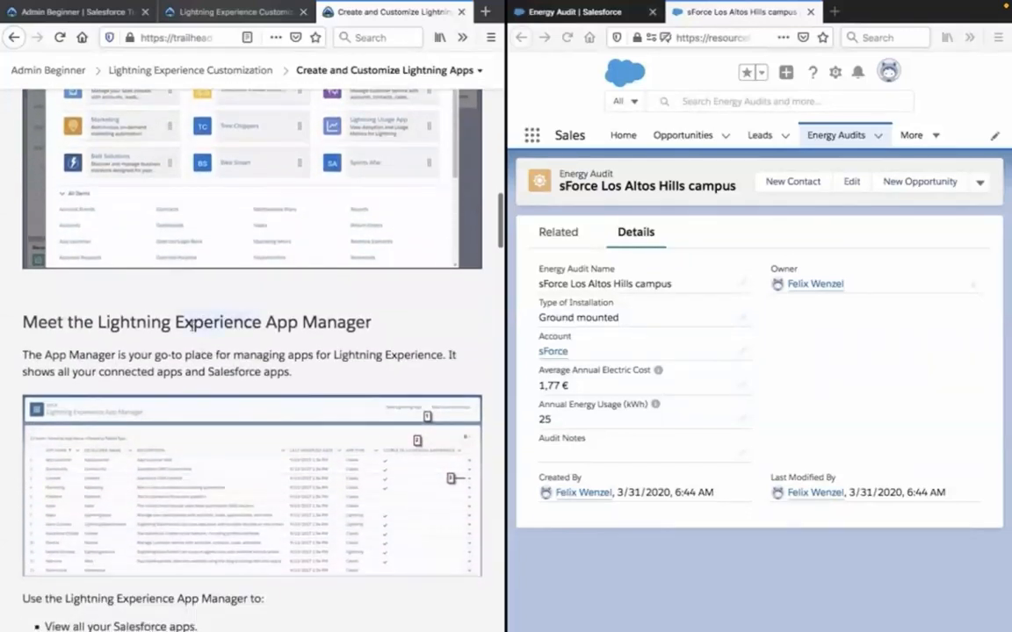
scroll(187, 325, "down", 1)
scroll(186, 325, "down", 1)
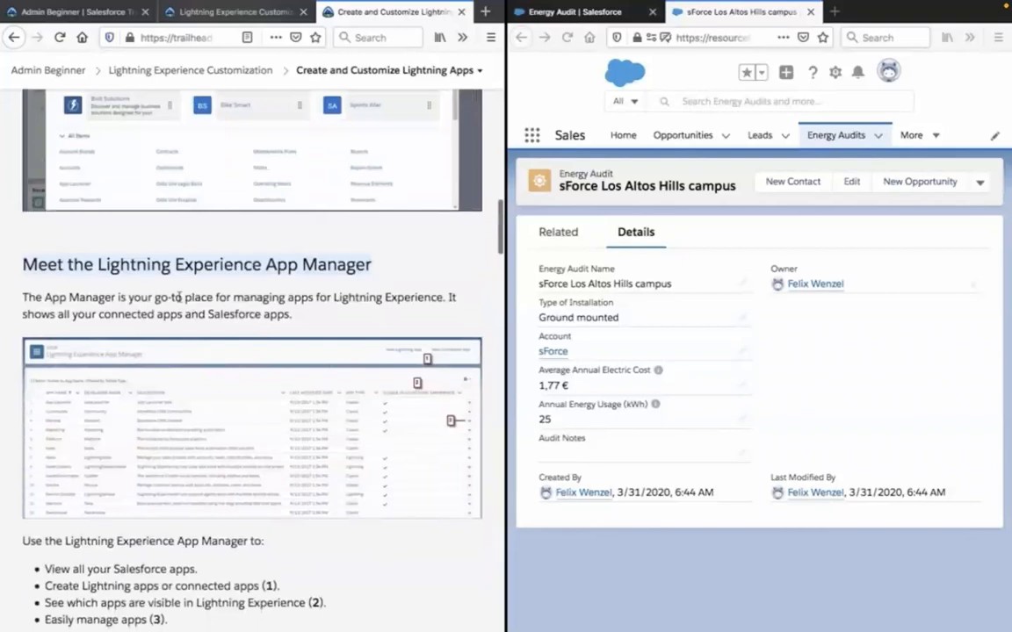
scroll(179, 299, "down", 2)
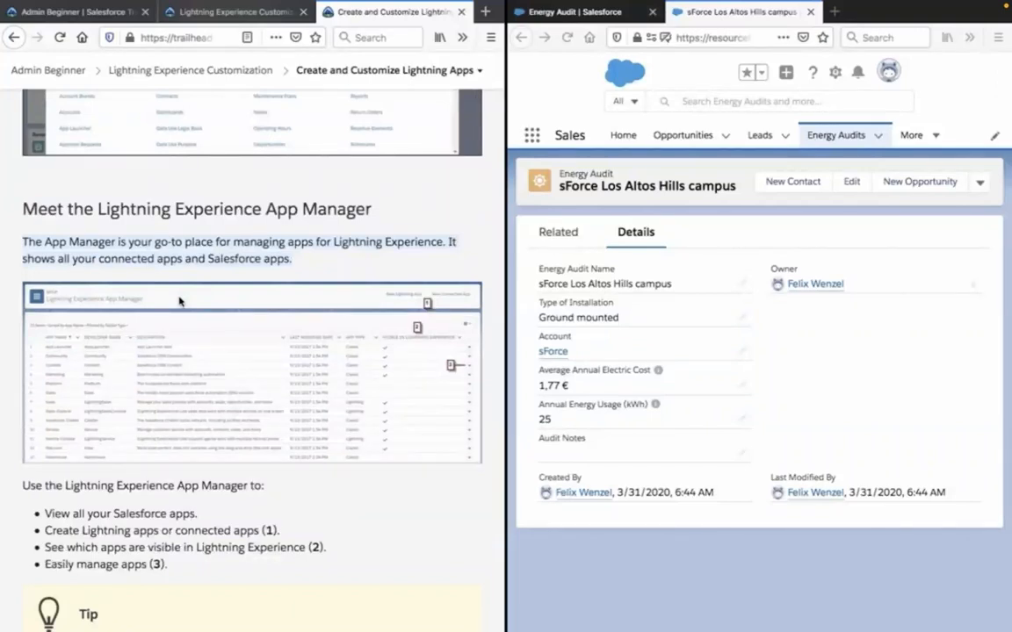
left_click(5, 299)
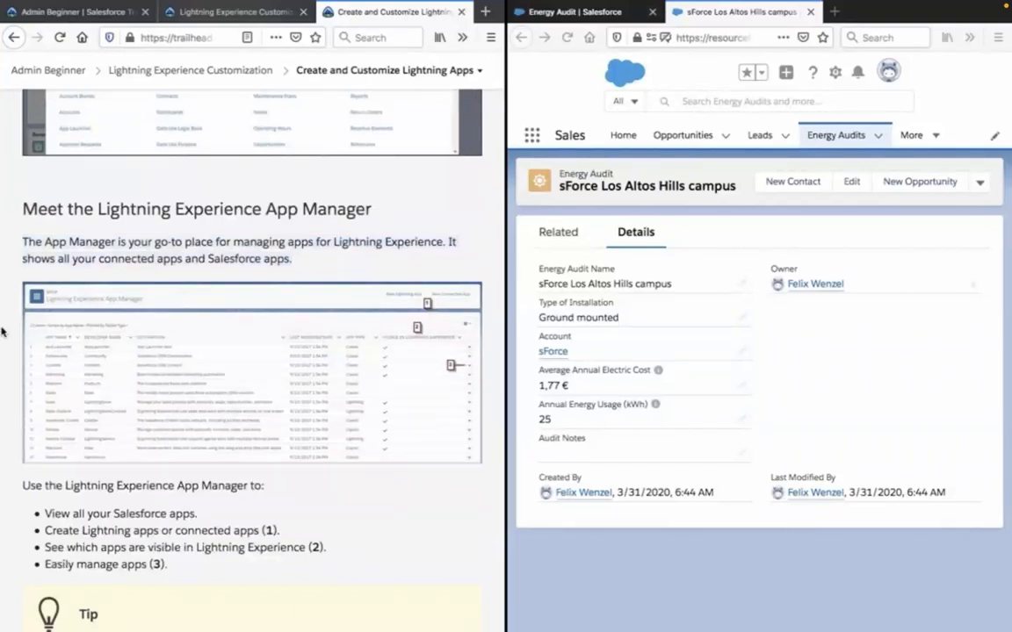
scroll(114, 434, "down", 2)
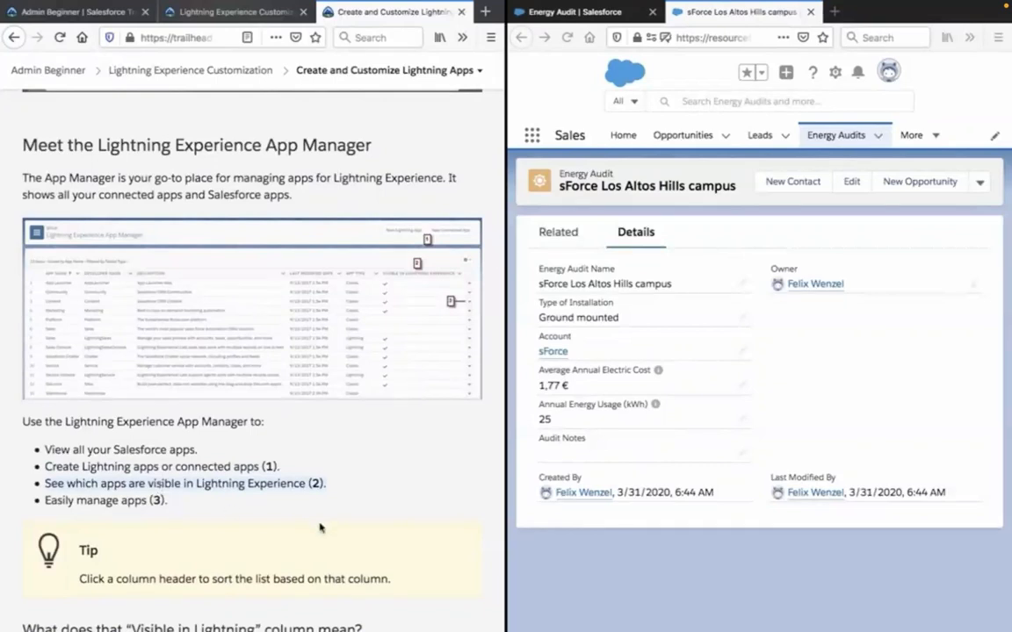
scroll(361, 517, "down", 3)
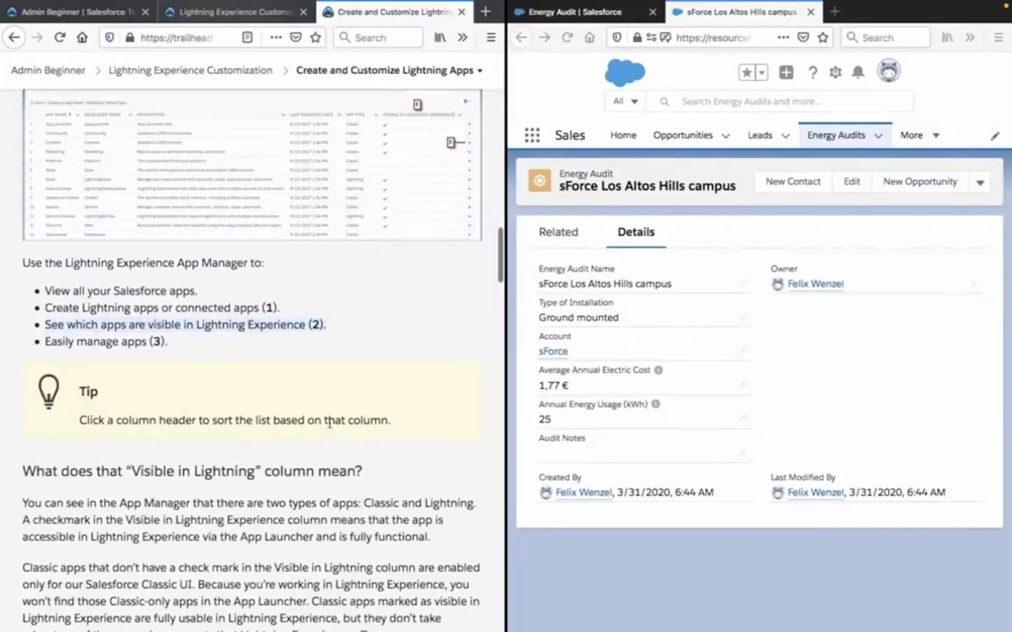
Search the App Launcher for "app ma" and clear the search text.
scroll(330, 424, "up", 5)
scroll(330, 426, "up", 2)
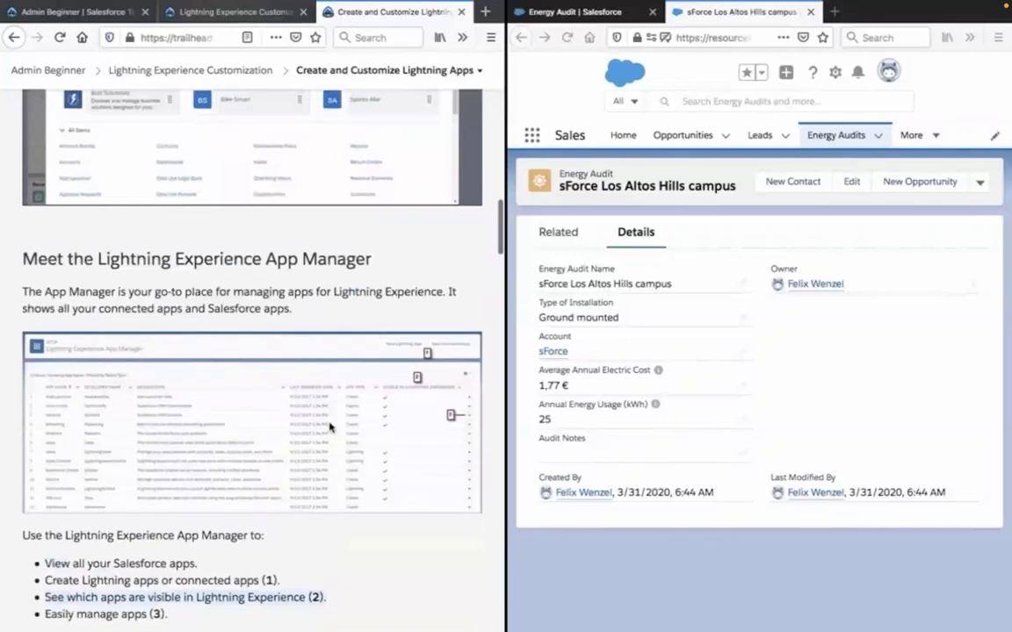
left_click(532, 136)
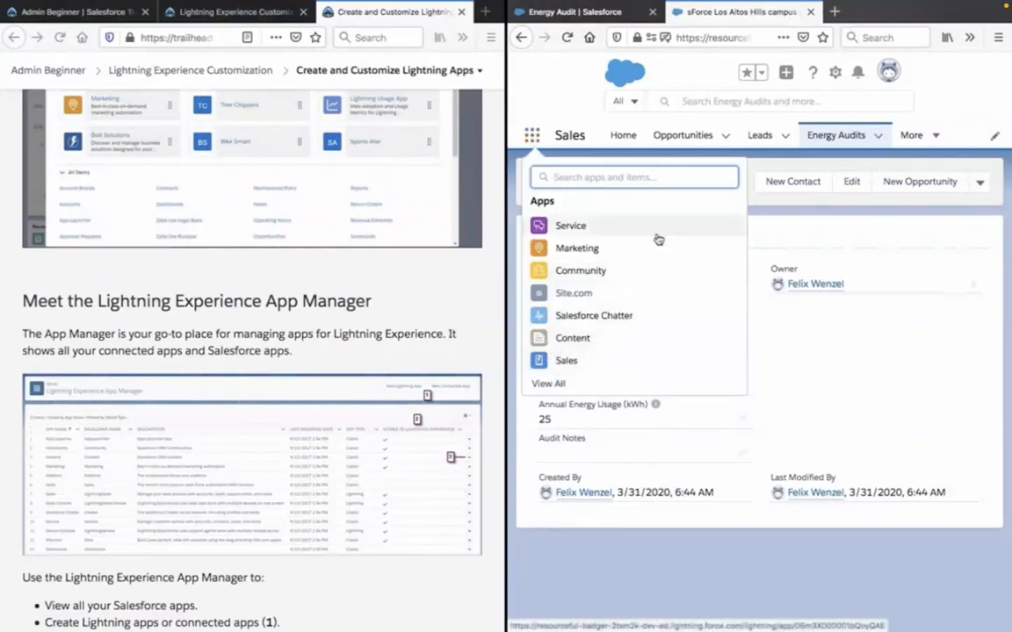
type("app")
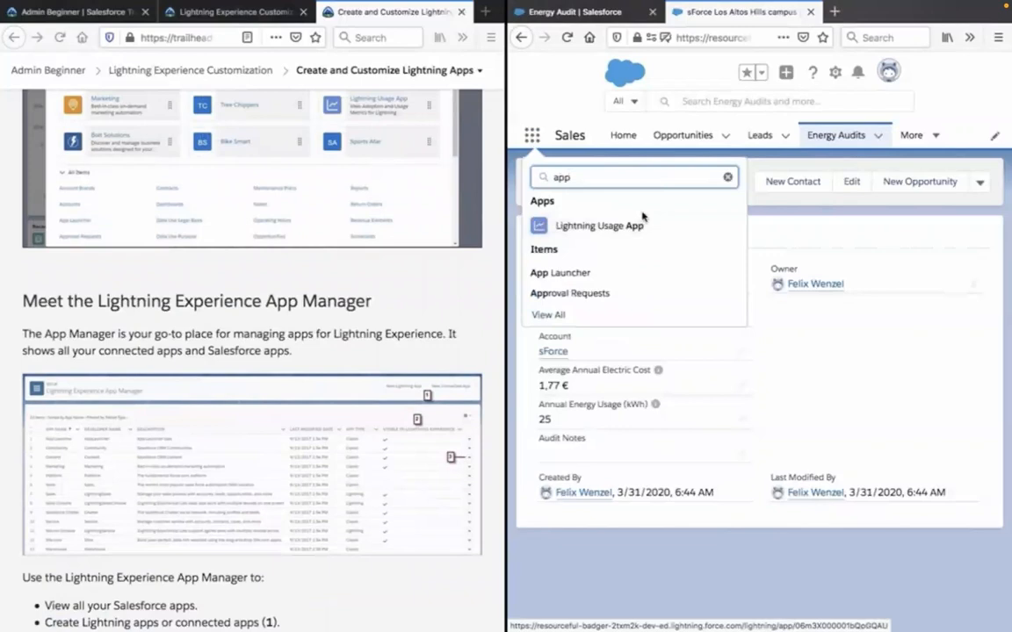
type(" ma")
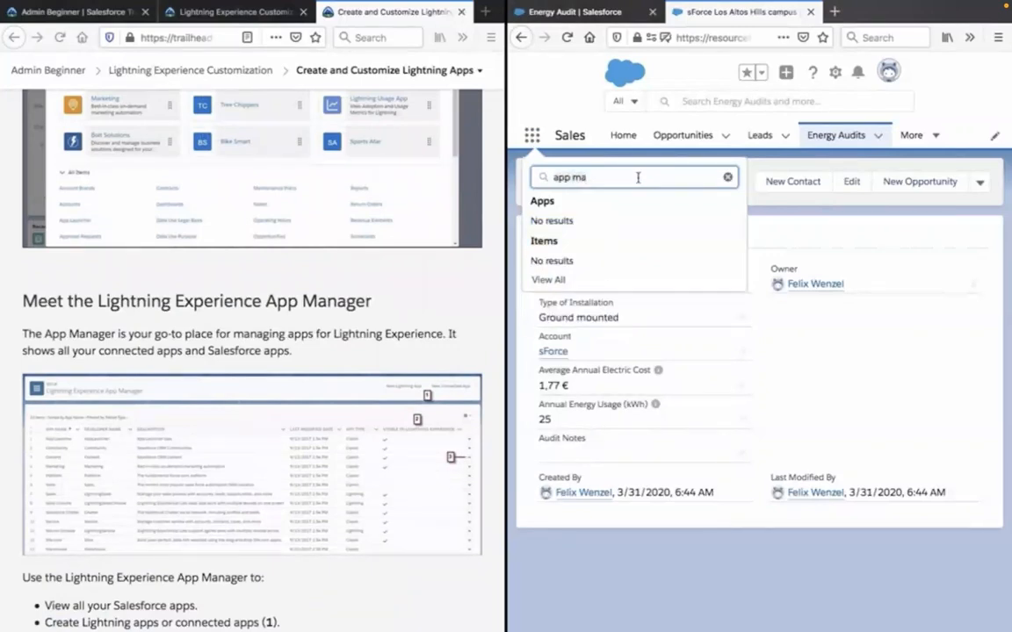
key("ctrl+a")
key("BackSpace")
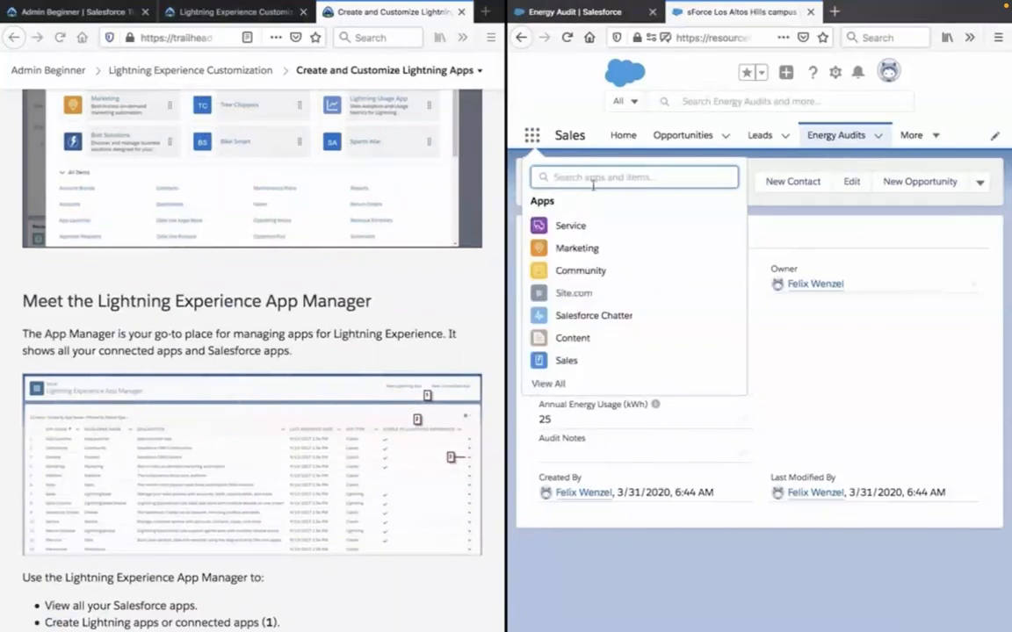
Look for the App Manager in the full App Launcher, compare with the lesson's App Manager section, and close the launcher.
left_click(549, 384)
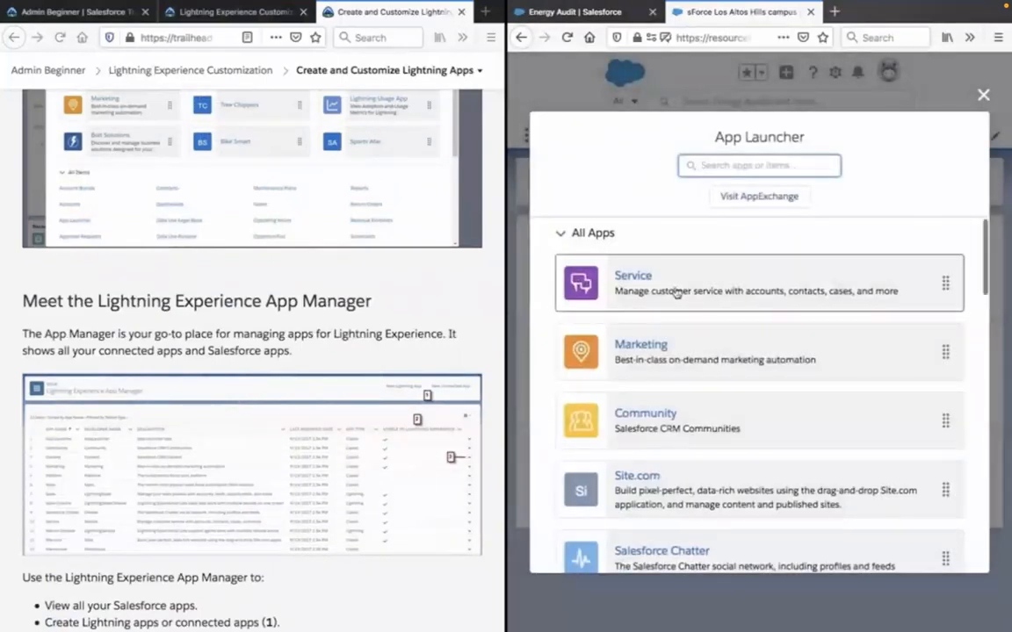
scroll(673, 290, "down", 10)
scroll(675, 291, "up", 3)
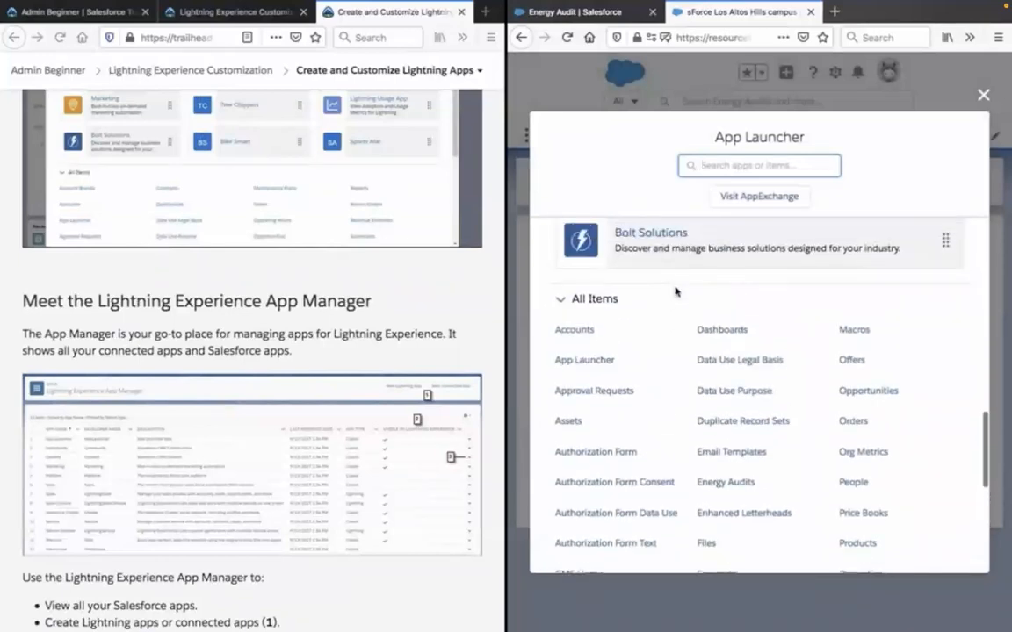
scroll(369, 298, "up", 5)
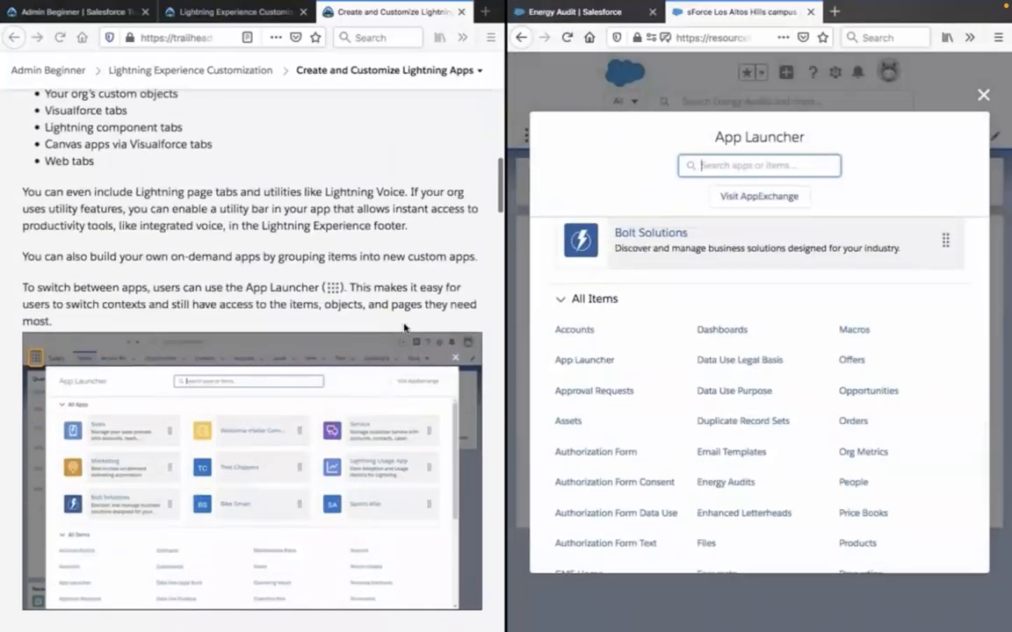
scroll(404, 328, "down", 5)
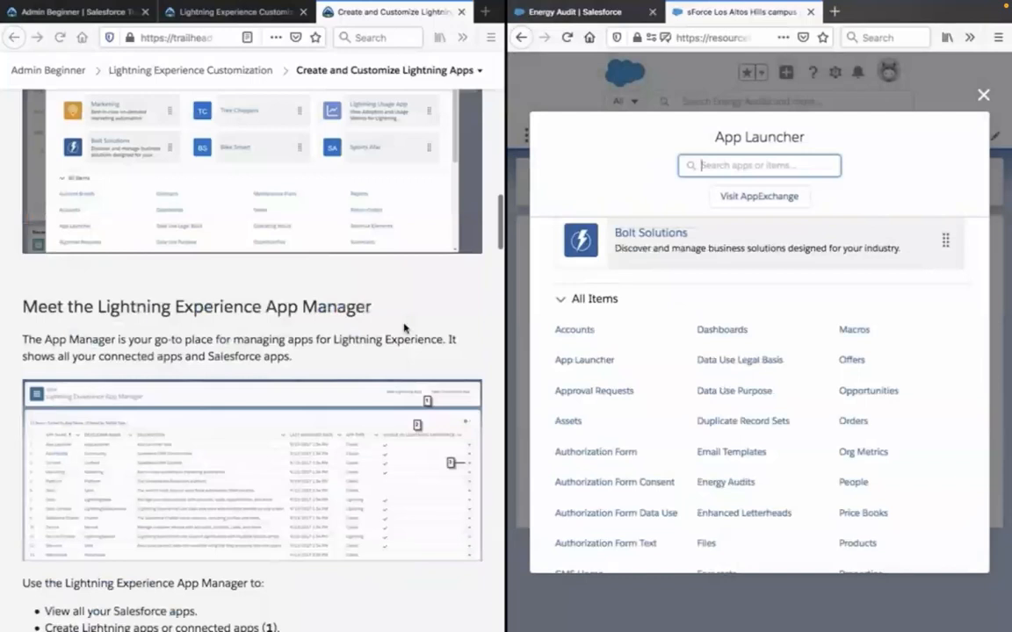
scroll(404, 327, "down", 1)
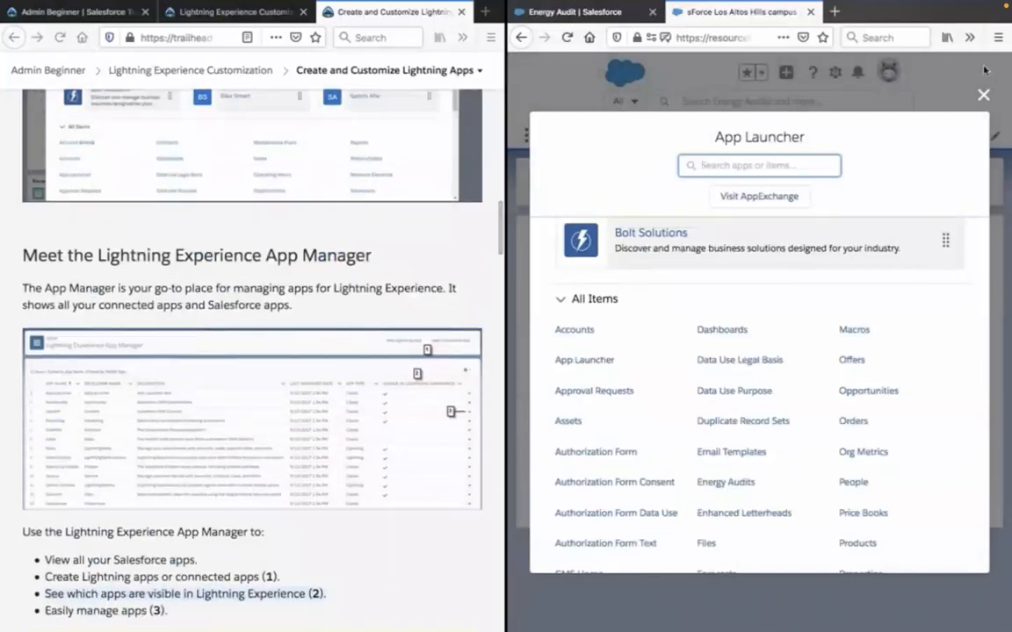
left_click(982, 94)
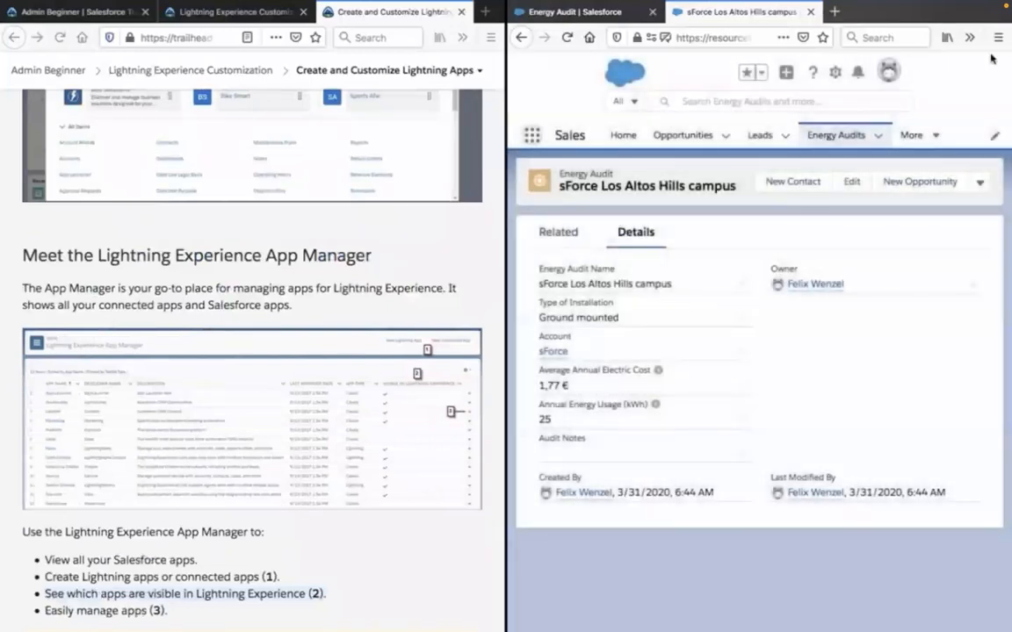
Open Salesforce Setup in a new browser tab from the Energy Audit object page and switch to that tab.
left_click(608, 22)
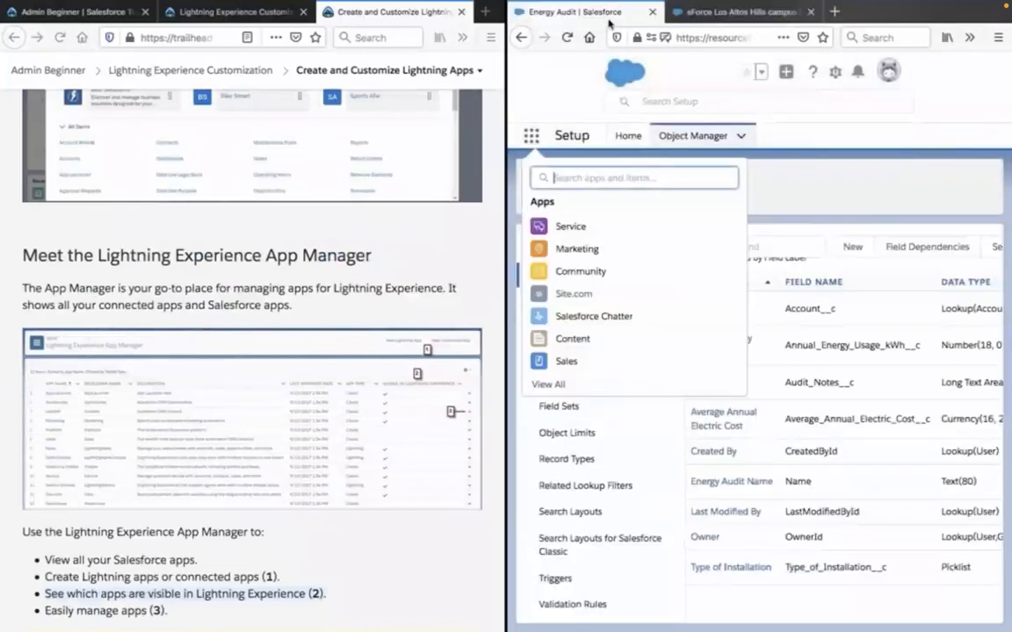
left_click(830, 74)
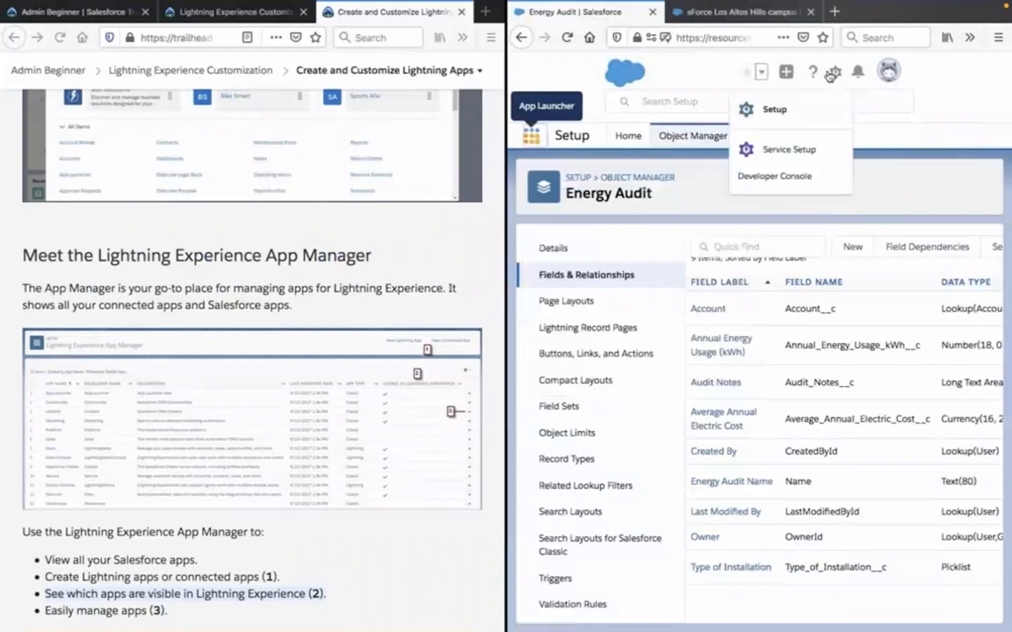
right_click(772, 115)
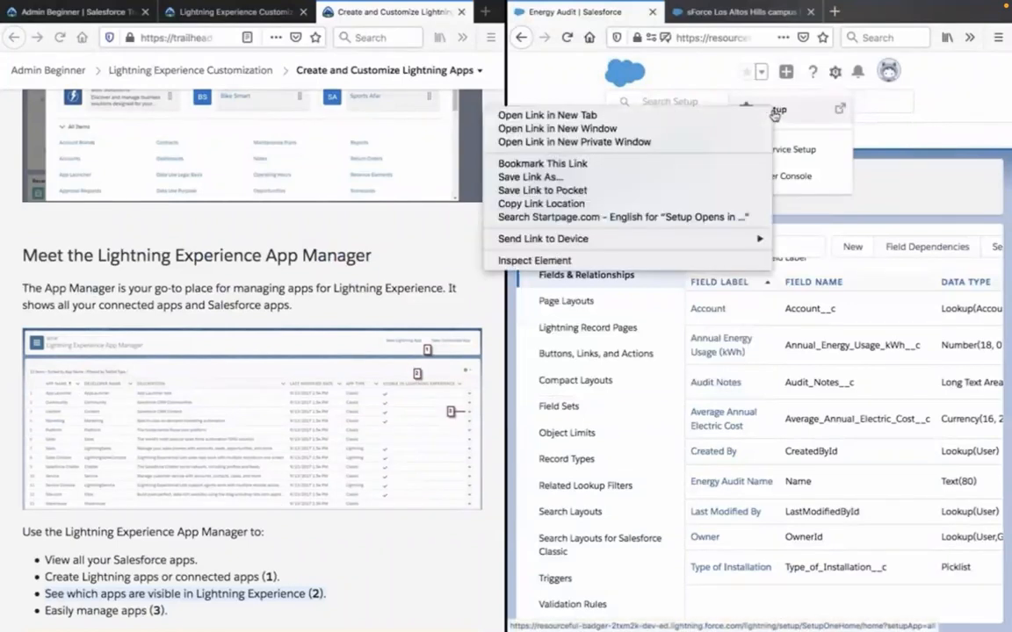
left_click(685, 104)
left_click(884, 9)
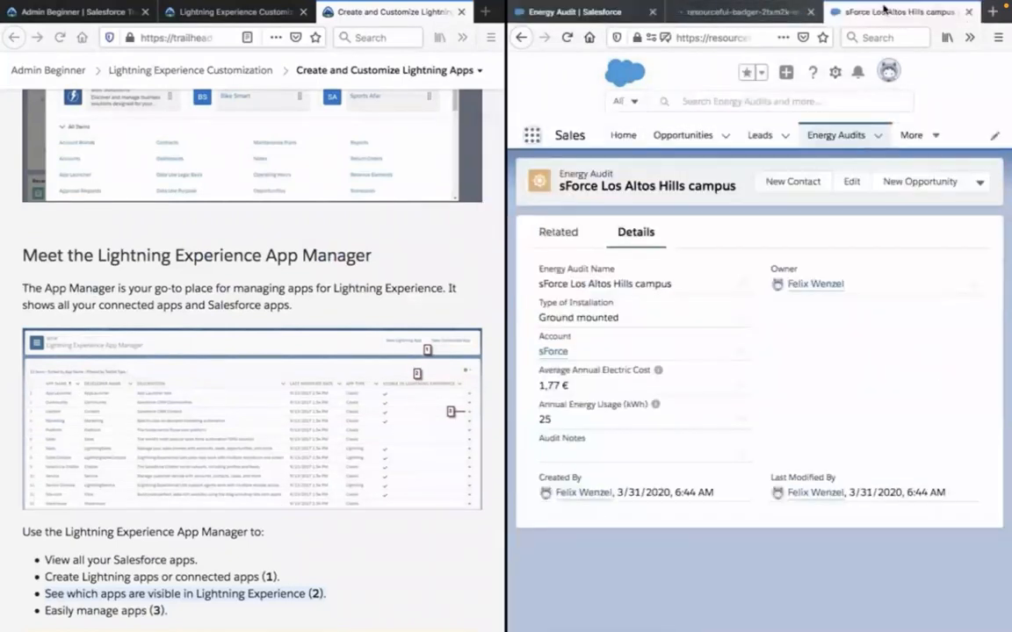
left_click(833, 76)
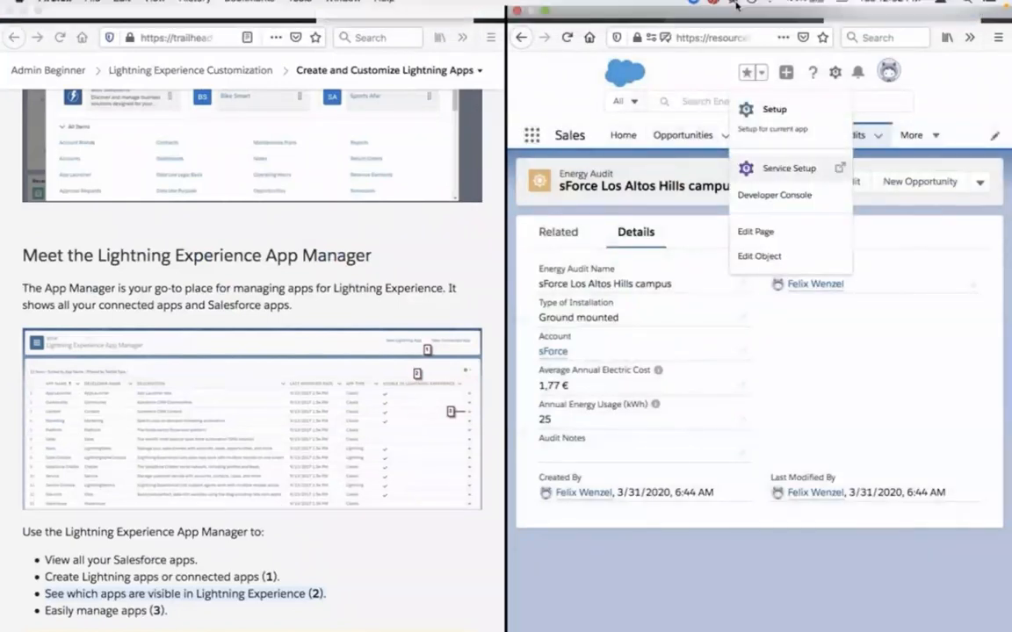
left_click(733, 8)
left_click(984, 115)
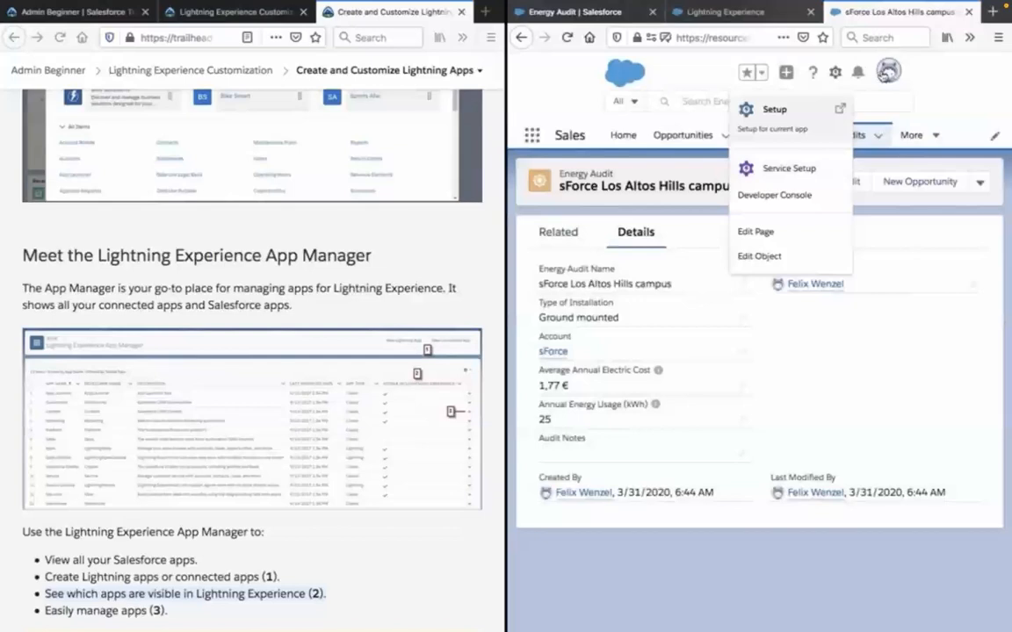
left_click(736, 11)
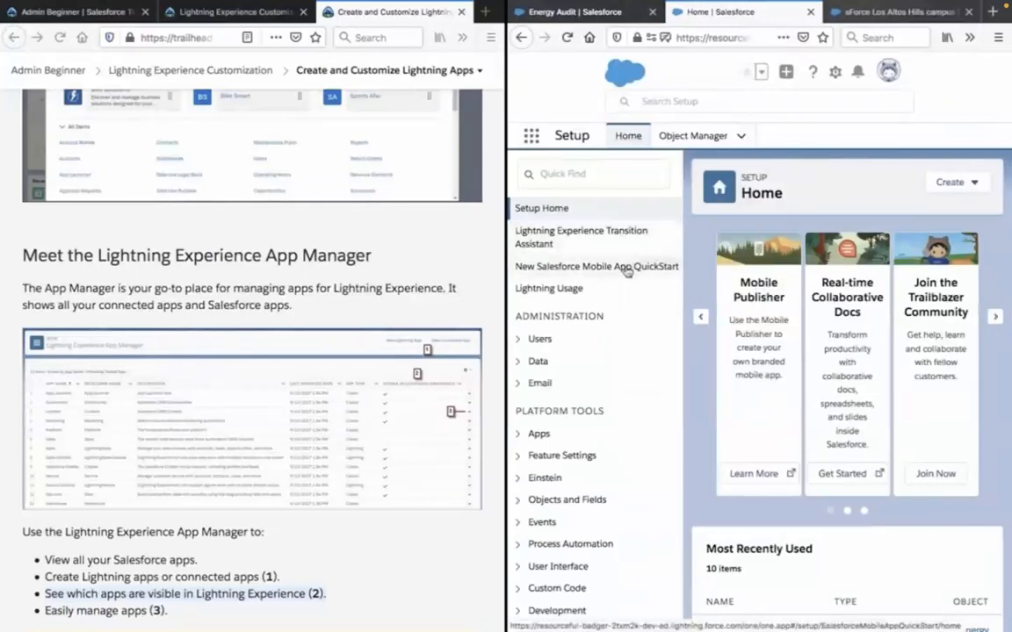
Search the Setup Quick Find for "lightning" and "lightning ex" to locate the App Manager, and clear the search.
left_click(622, 172)
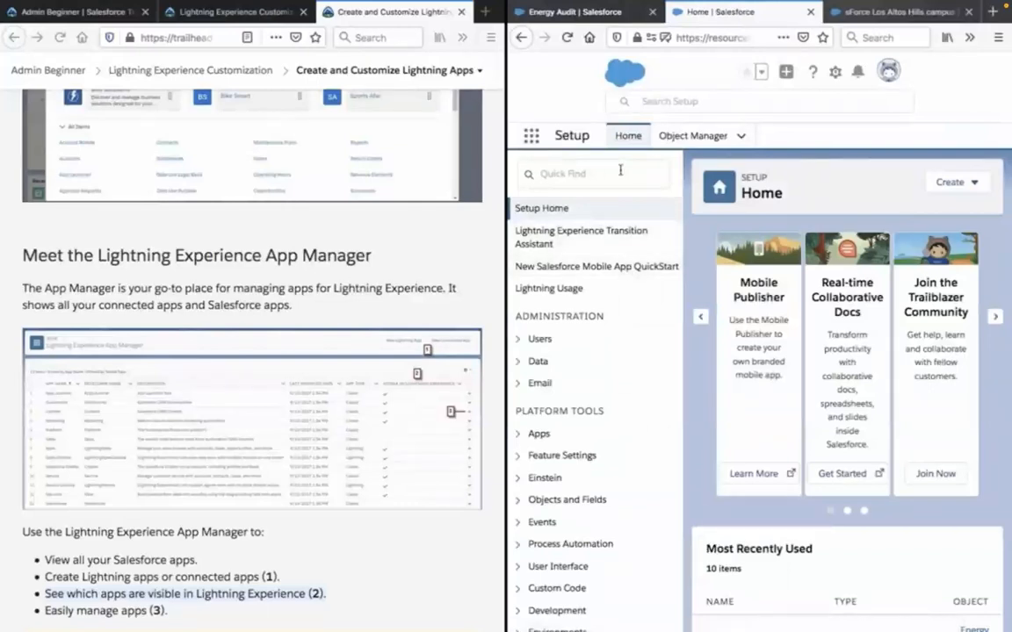
type("lightning")
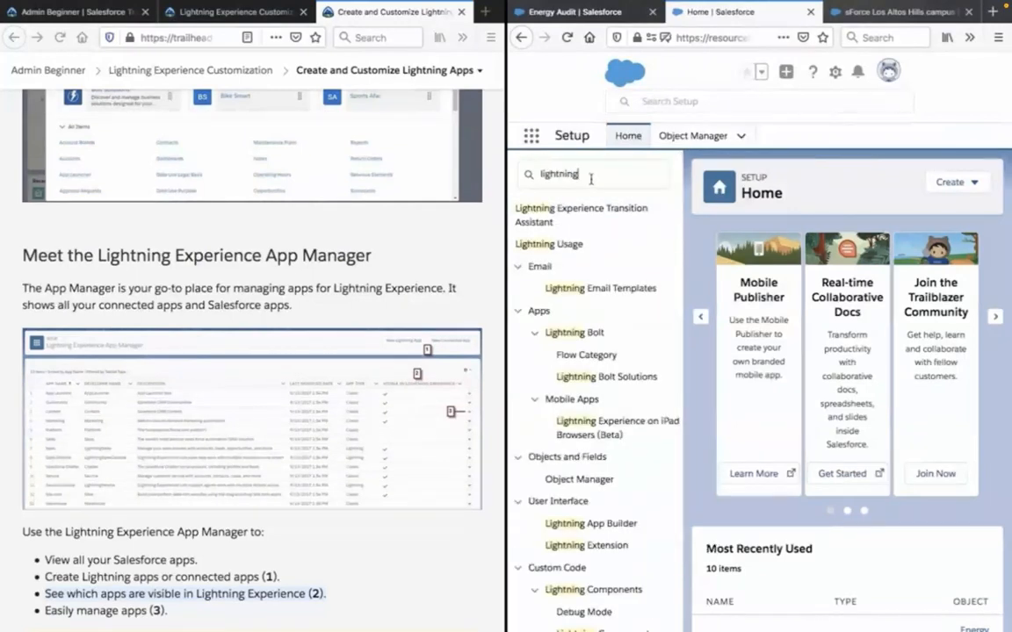
type(" mana")
key("BackSpace")
key("BackSpace")
key("BackSpace")
key("BackSpace")
key("BackSpace")
type("ex")
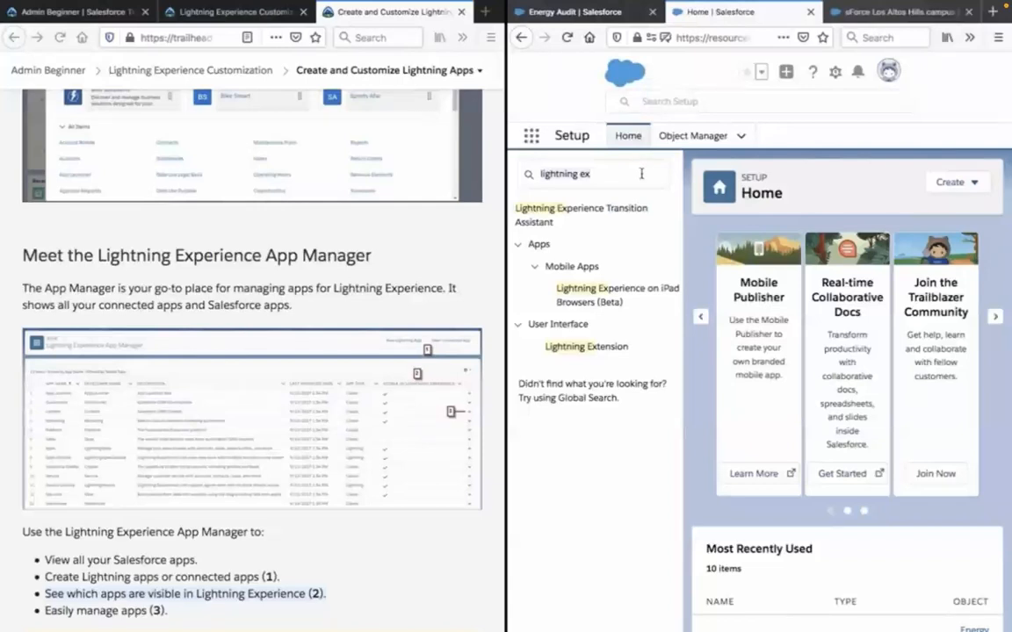
key("ctrl+a")
key("BackSpace")
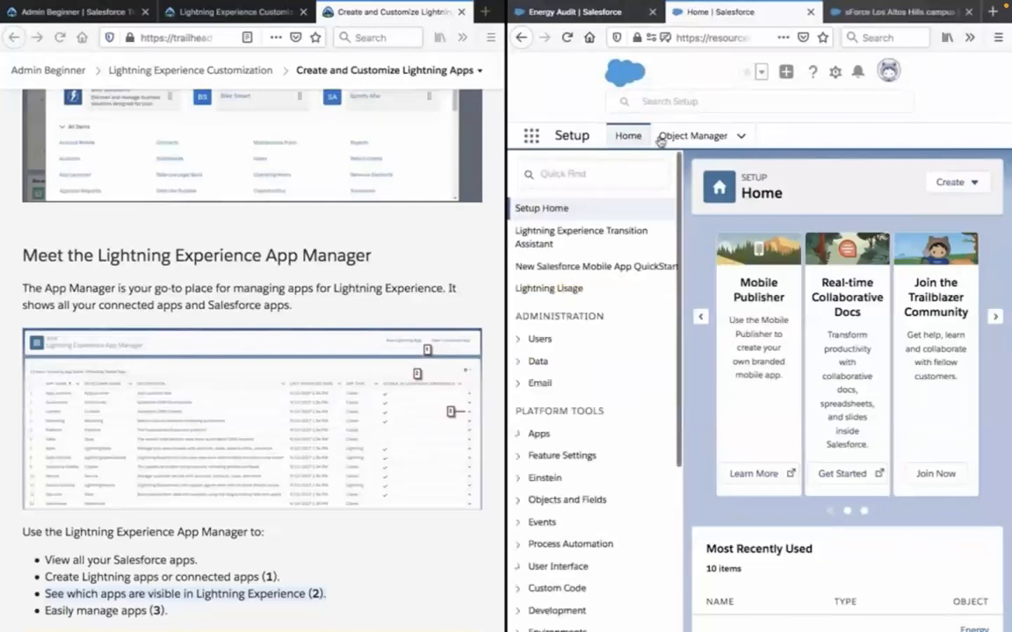
Search Setup for "lightning ex", read the lesson's explanation of the Visible in Lightning column, and dismiss the search suggestions.
left_click(667, 106)
type("lightning ex")
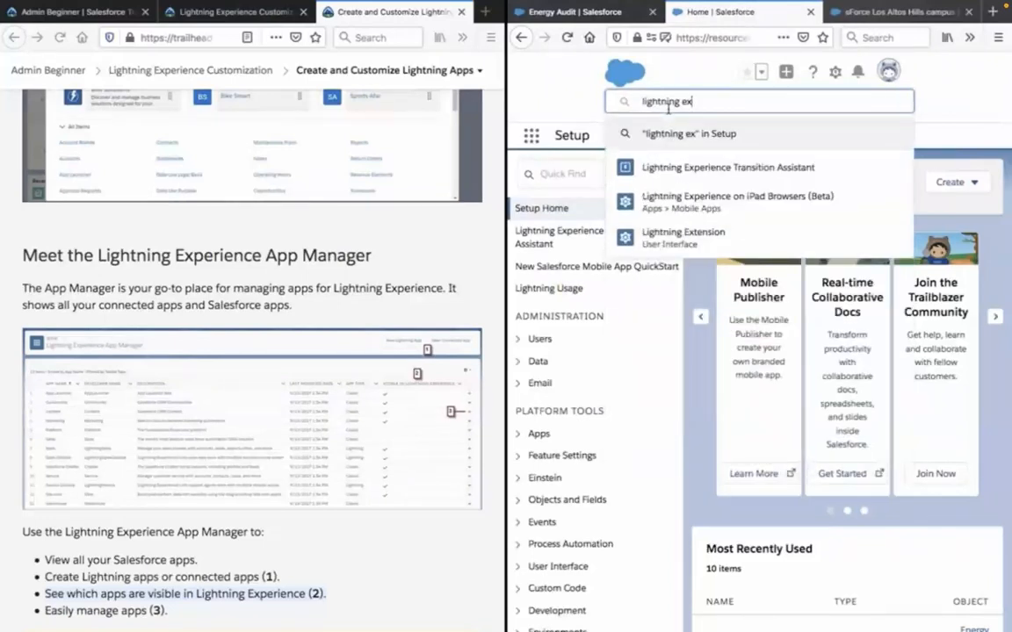
left_click(278, 458)
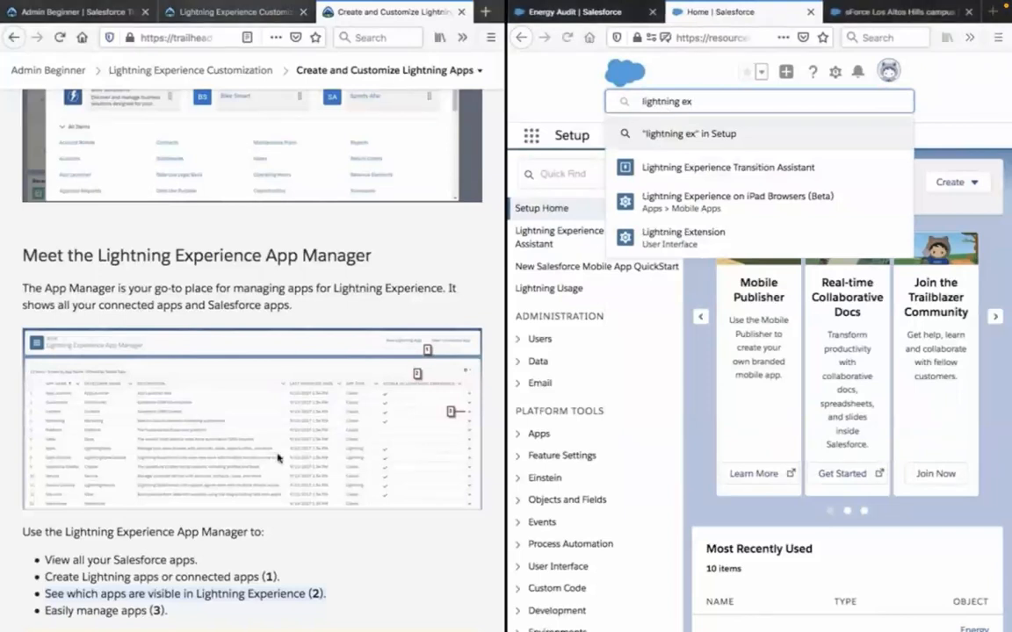
scroll(277, 458, "down", 5)
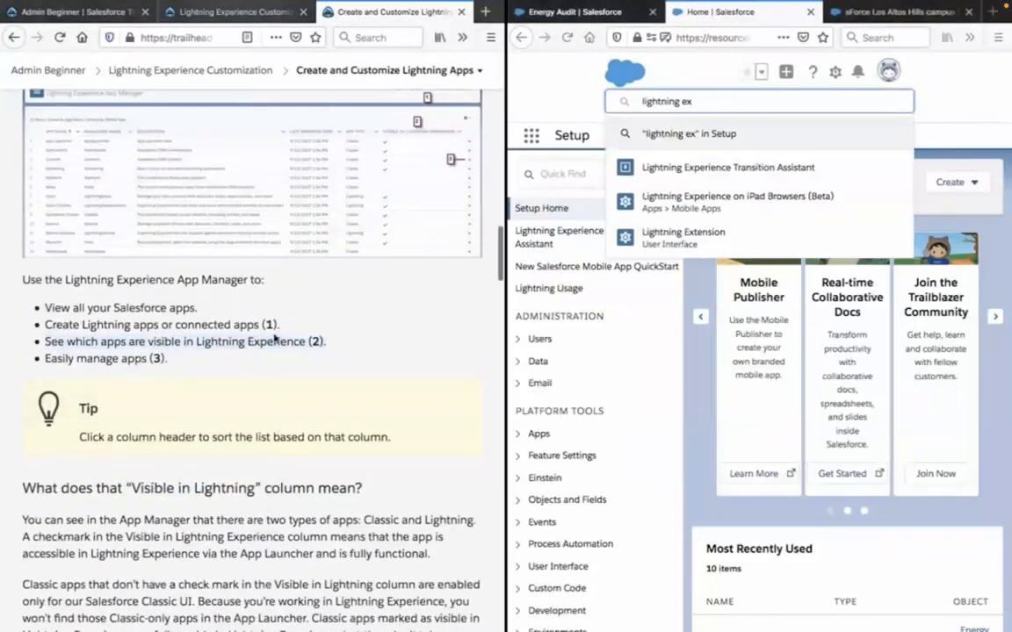
scroll(274, 340, "down", 1)
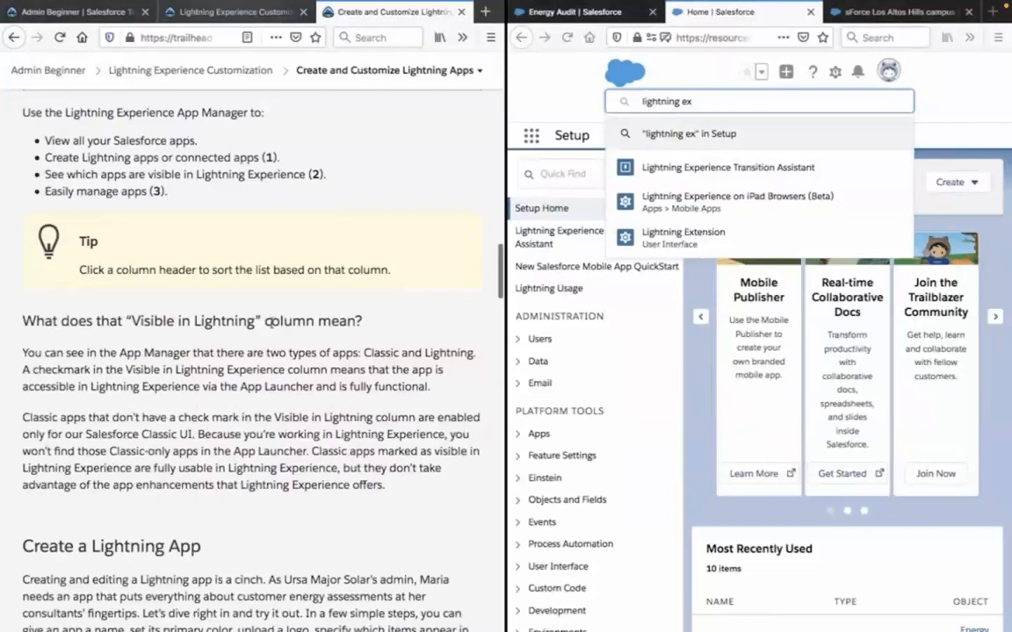
left_click(712, 384)
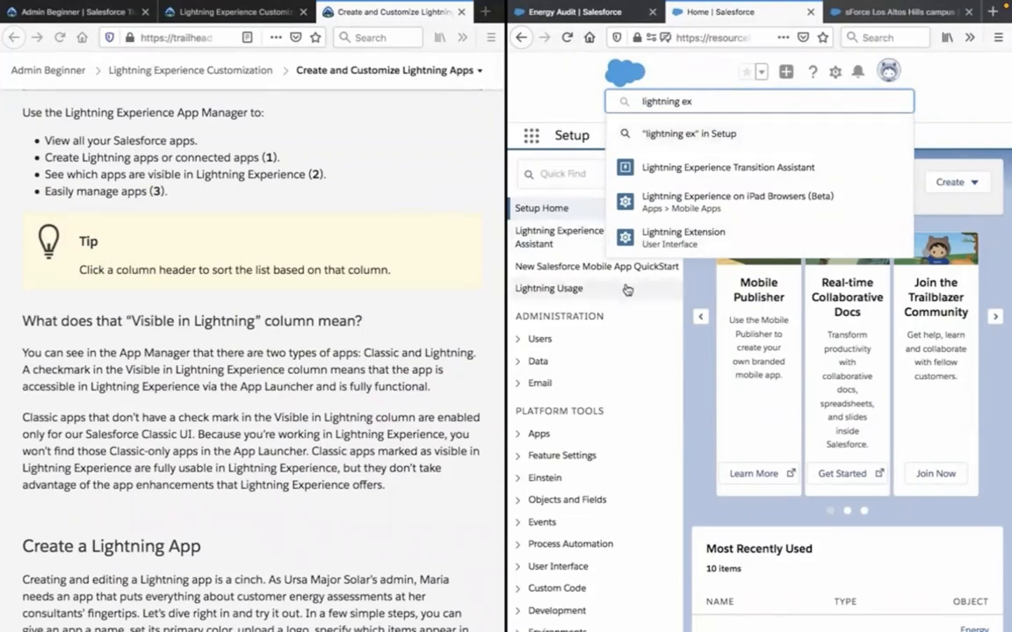
left_click(702, 381)
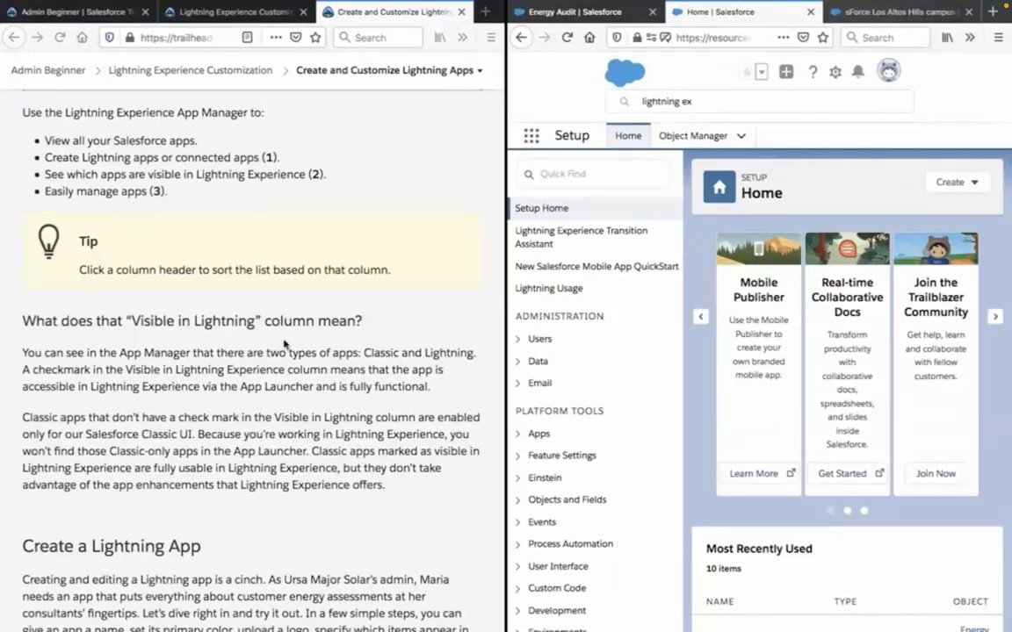
Following the lesson's Create a Lightning App instructions, search Setup for "App", open App Manager, and start a new Lightning app.
scroll(284, 343, "up", 5)
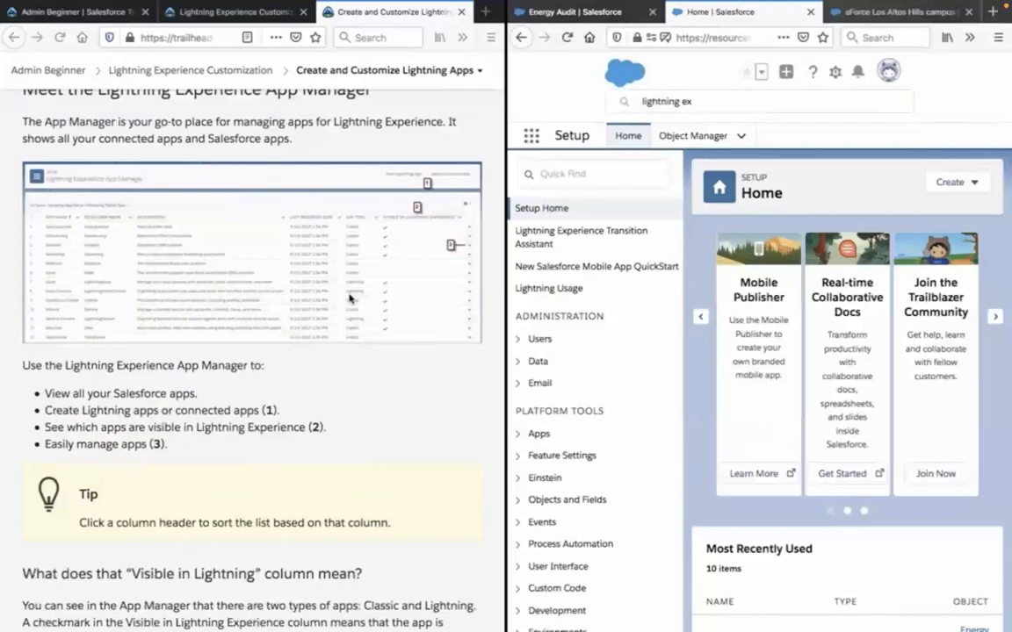
scroll(348, 298, "down", 7)
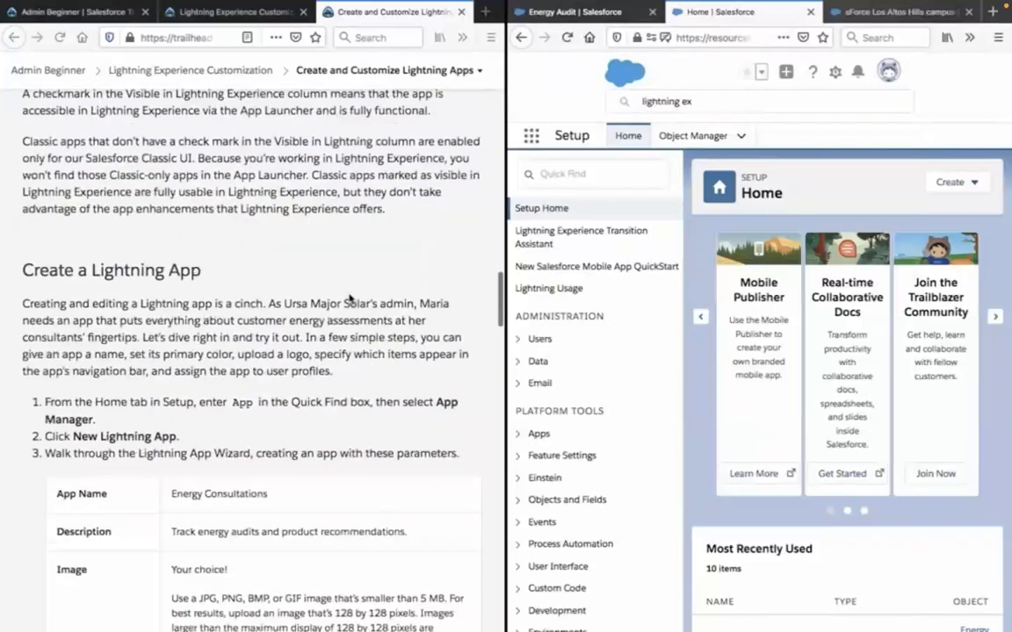
scroll(348, 299, "down", 1)
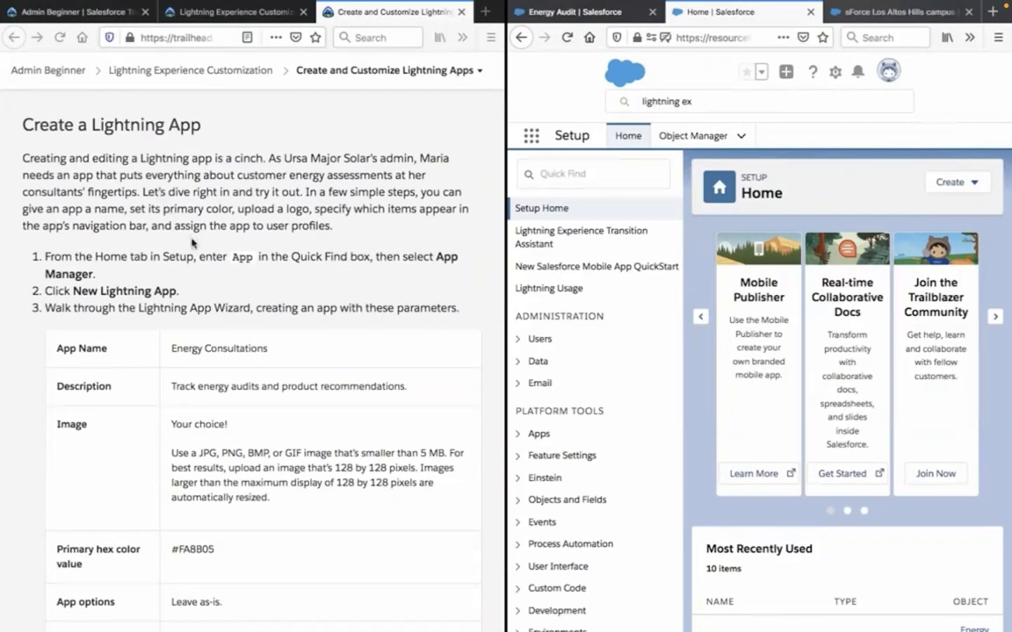
left_click(254, 262)
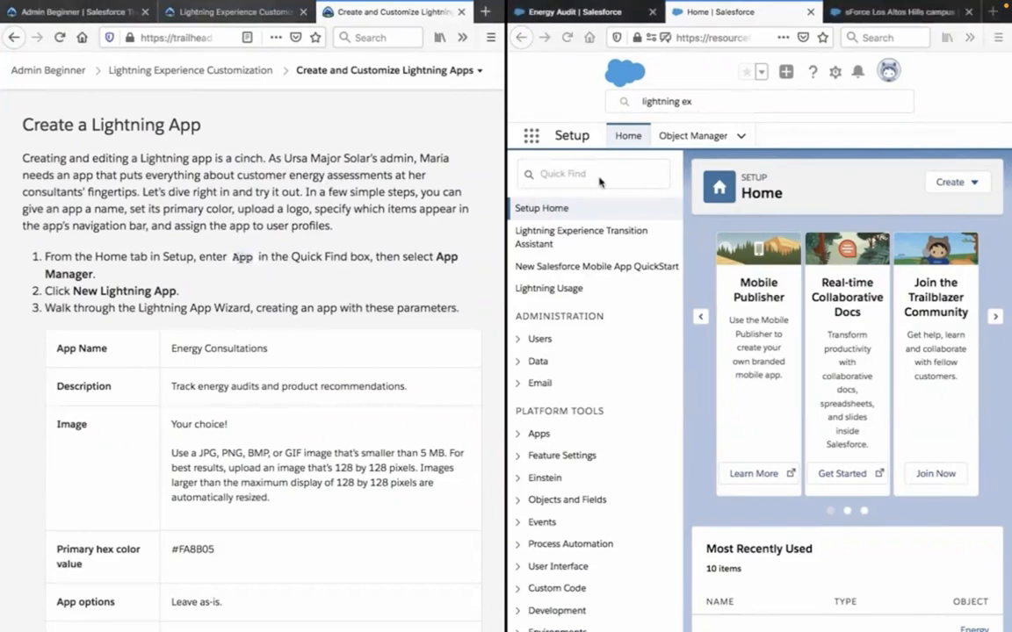
left_click(669, 101)
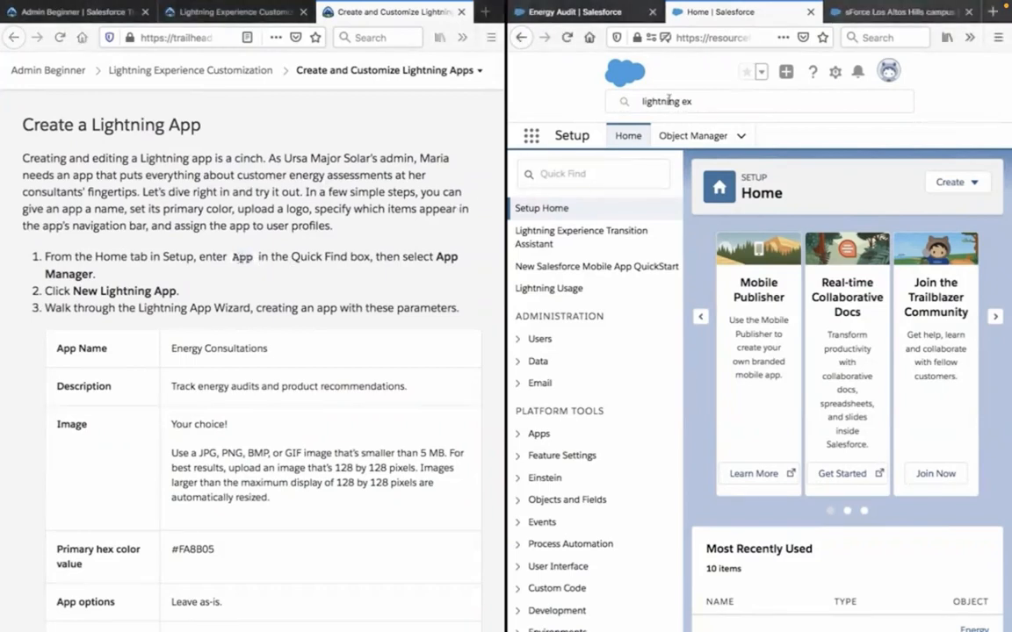
type("App")
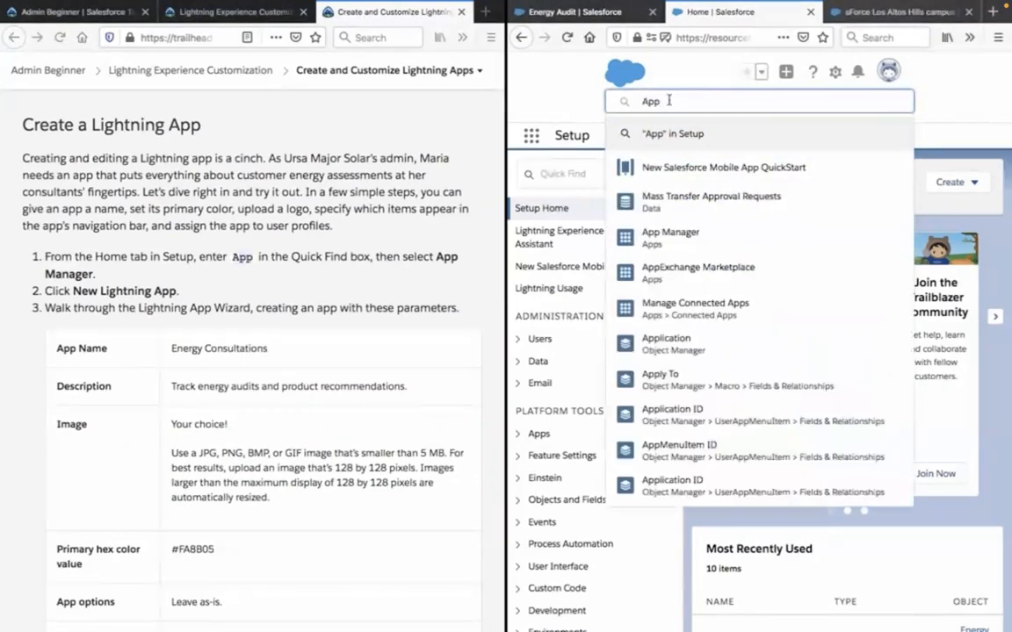
left_click(672, 237)
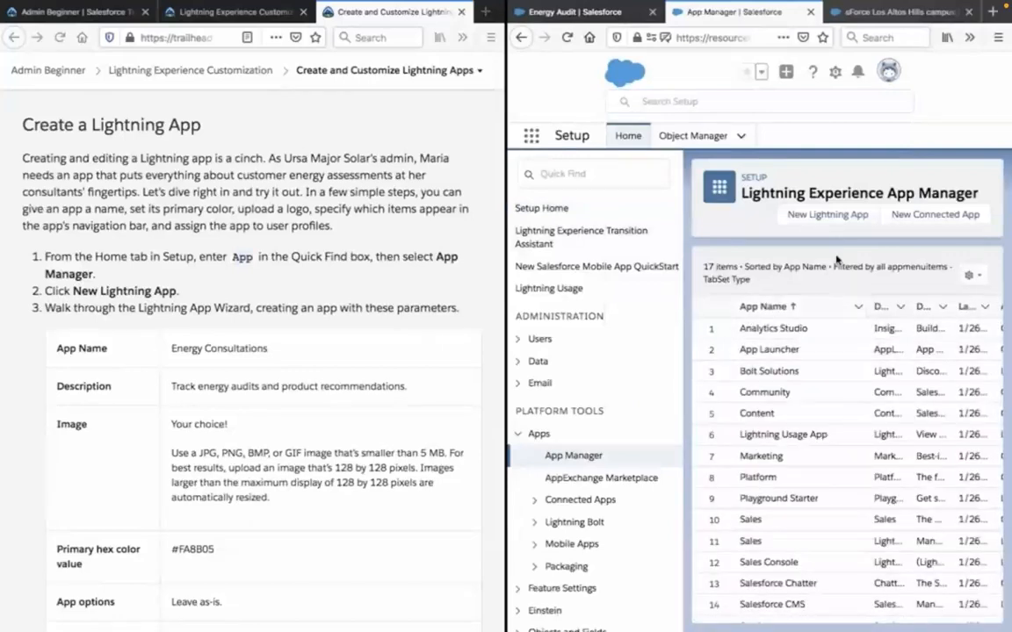
left_click(835, 219)
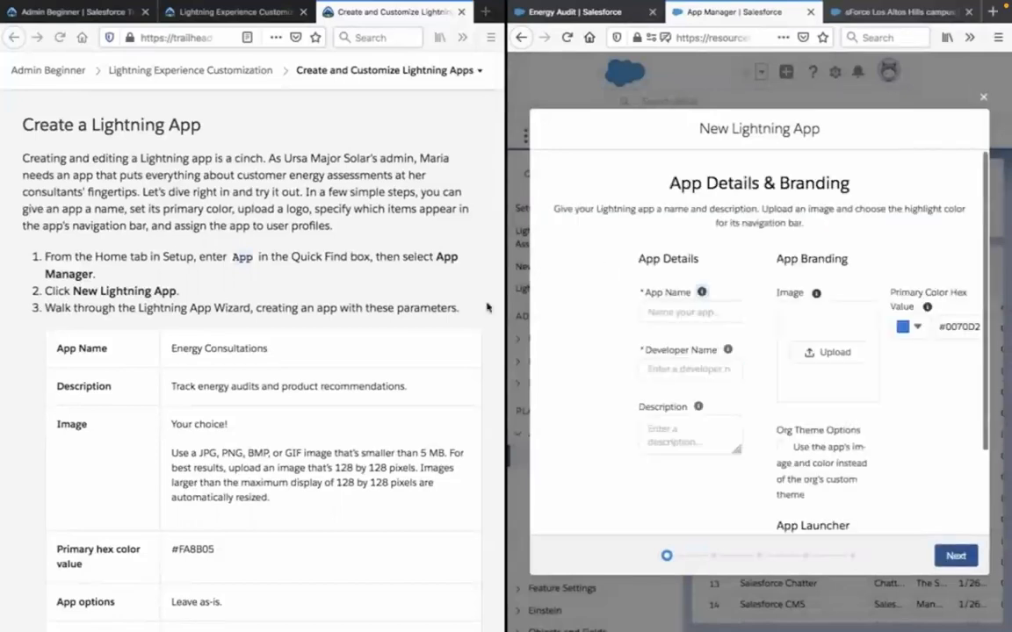
Copy the app name from the lesson's parameter table and set the new app's name to Energy Consultations.
scroll(320, 324, "down", 1)
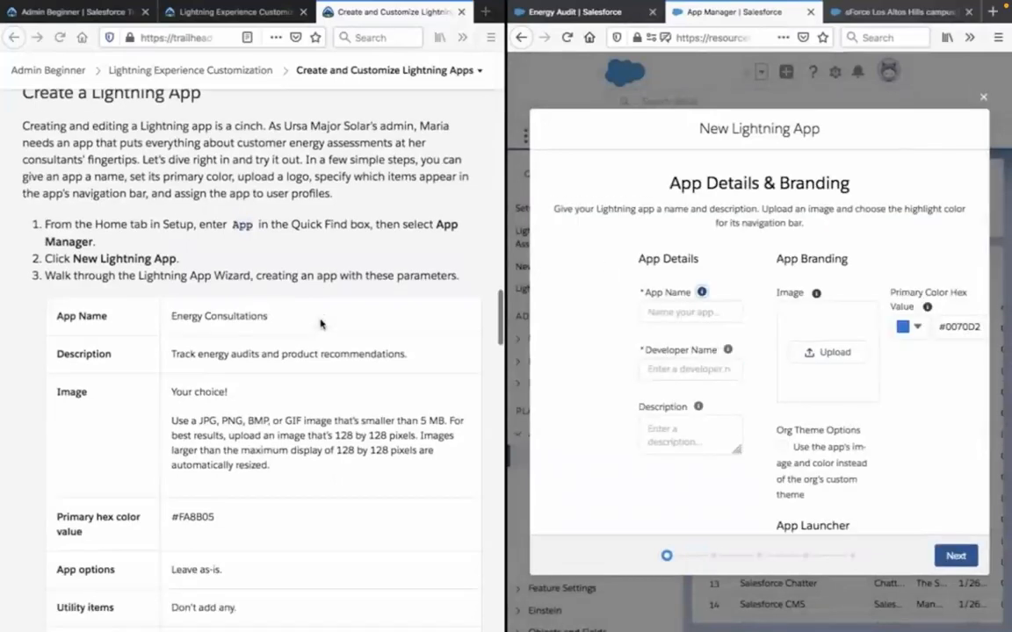
scroll(320, 324, "down", 1)
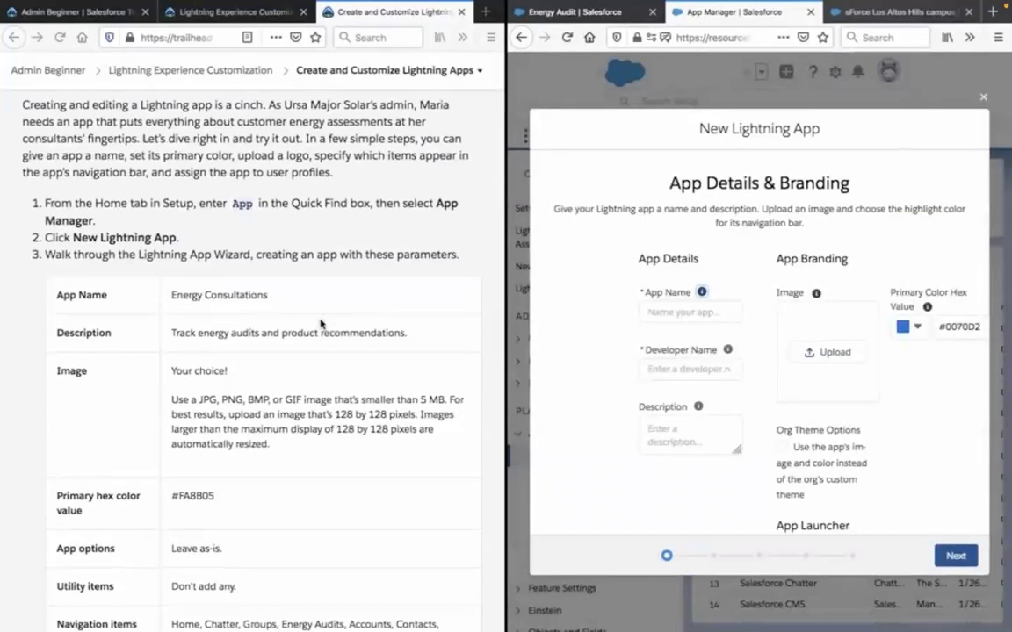
triple_click(247, 295)
key("ctrl+c")
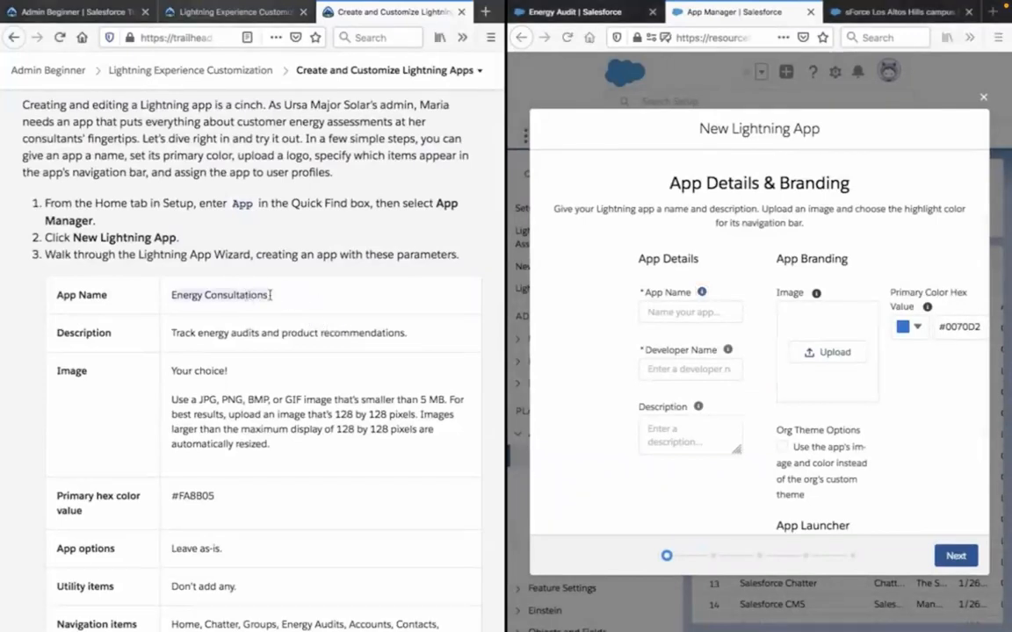
left_click(709, 312)
key("ctrl+v")
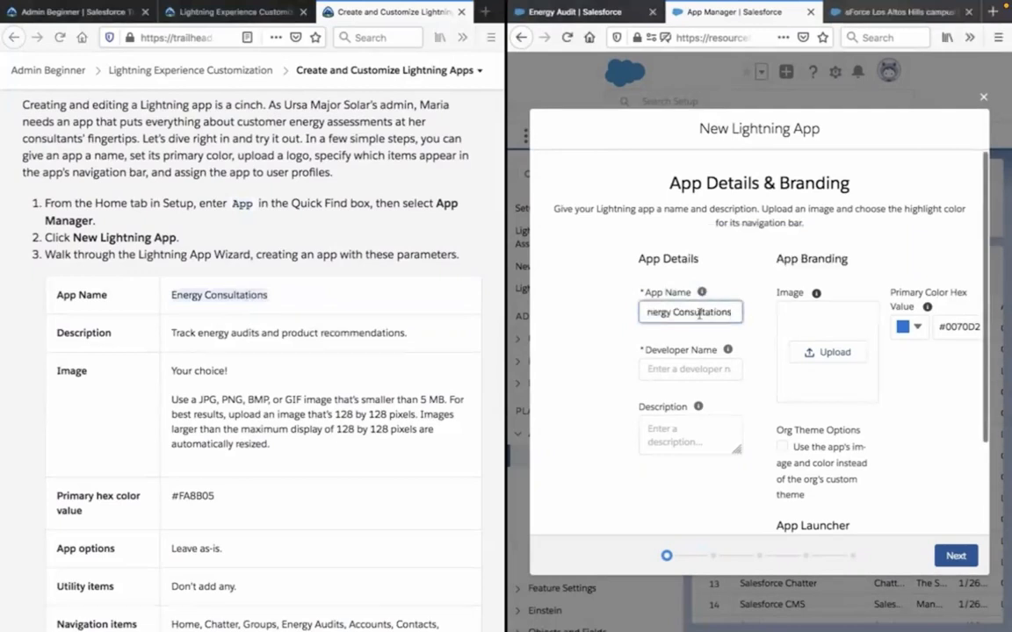
Copy the lesson's description into the new app: "Track energy audits and product recommendations.".
left_click(212, 338)
triple_click(213, 339)
key("ctrl+c")
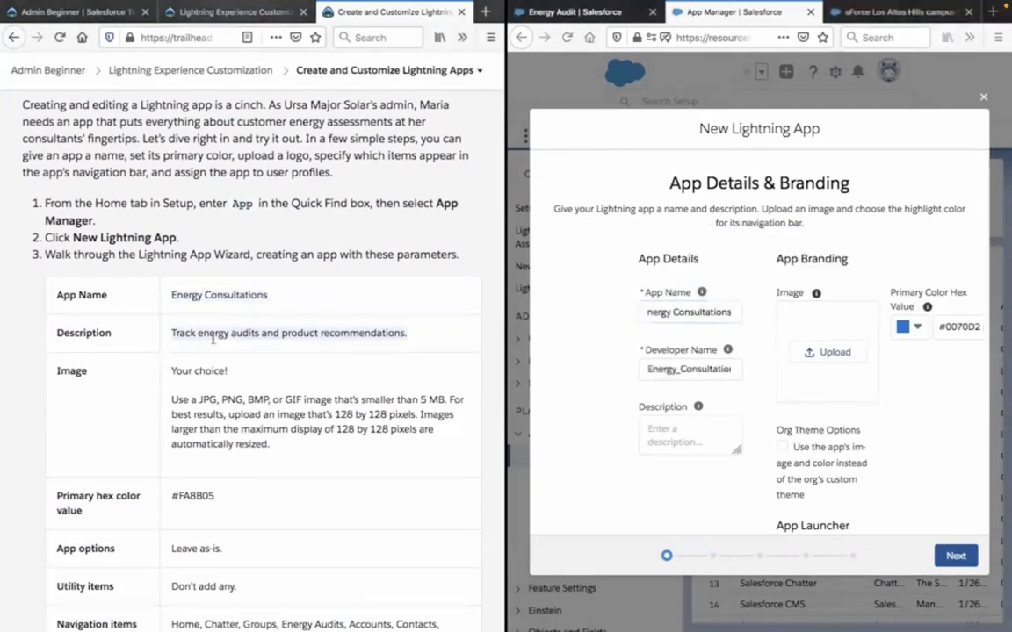
left_click(600, 470)
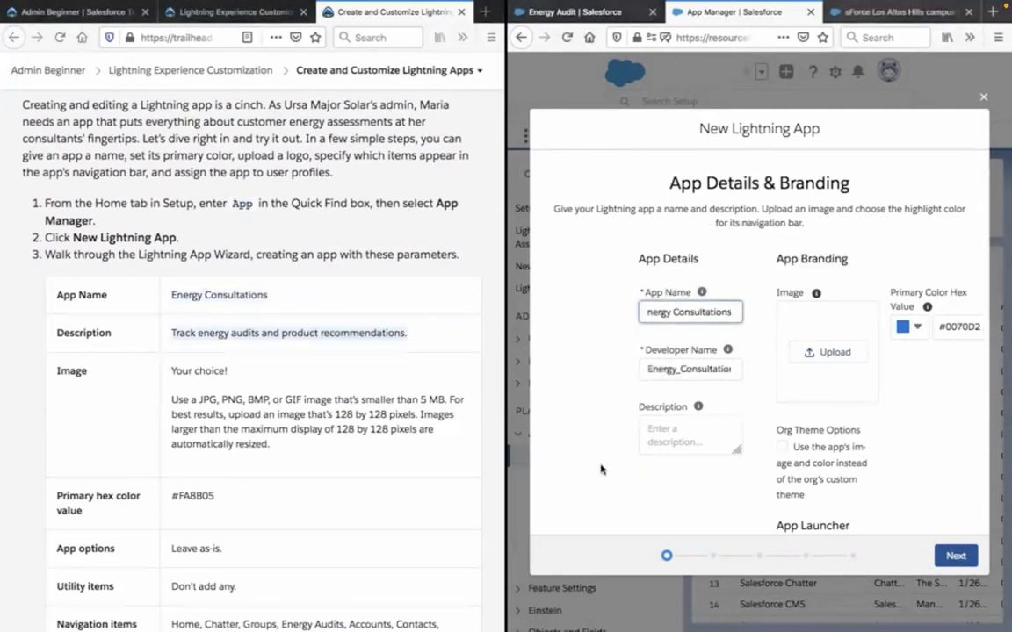
left_click(669, 430)
key("ctrl+v")
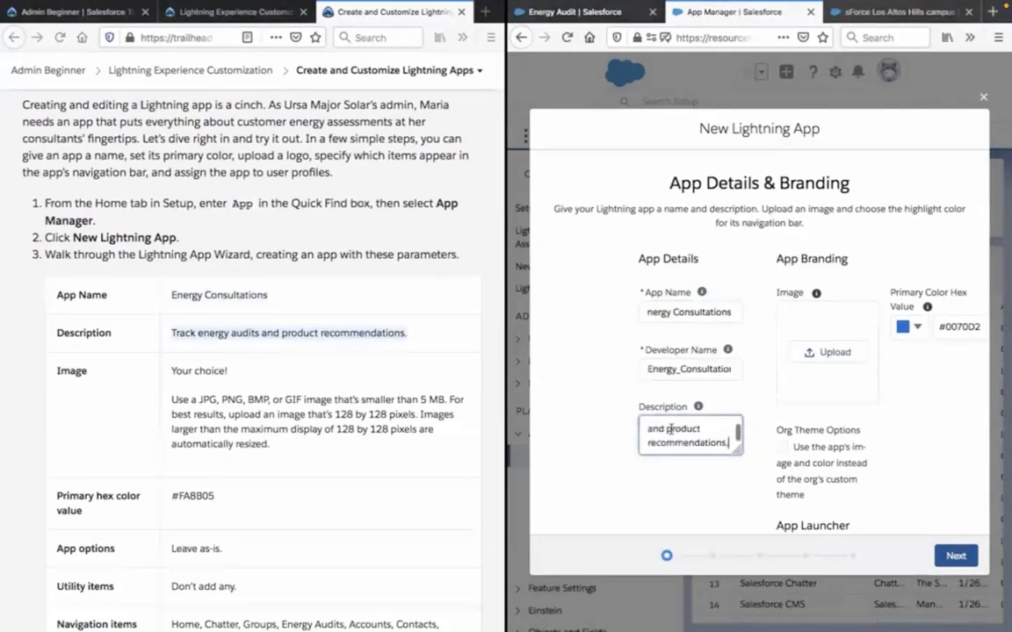
Get an app image from the web and upload the round blue picture with colored shapes as the app's image.
left_click(188, 370)
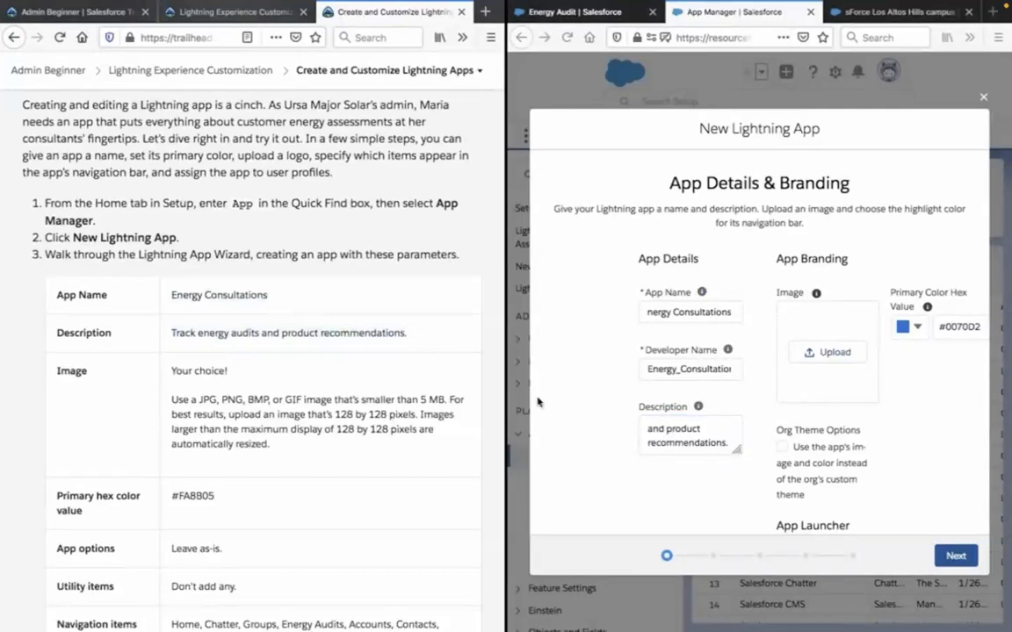
scroll(729, 403, "down", 1)
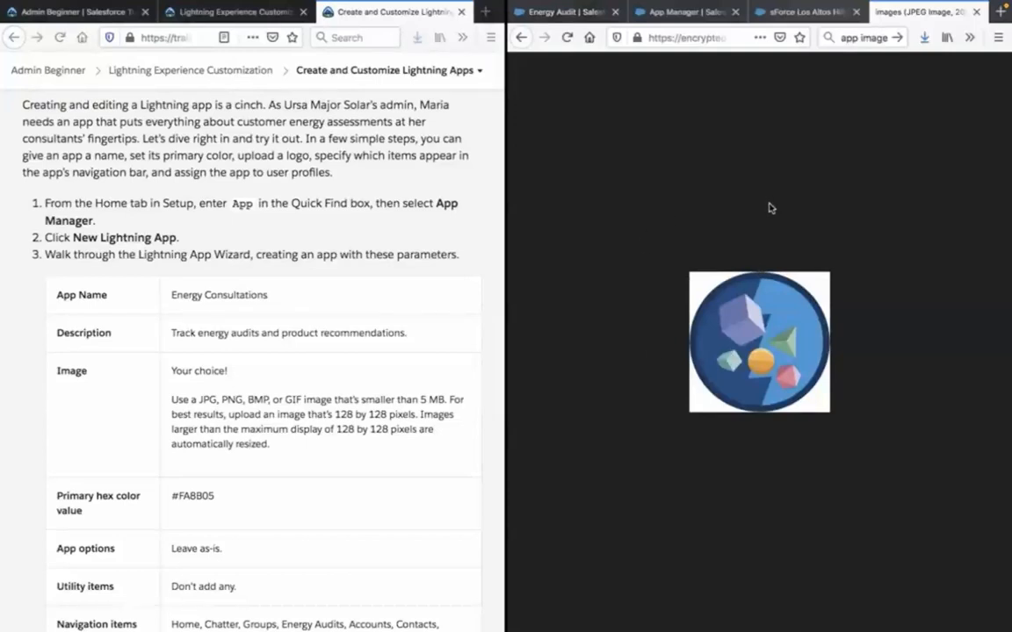
left_click(678, 12)
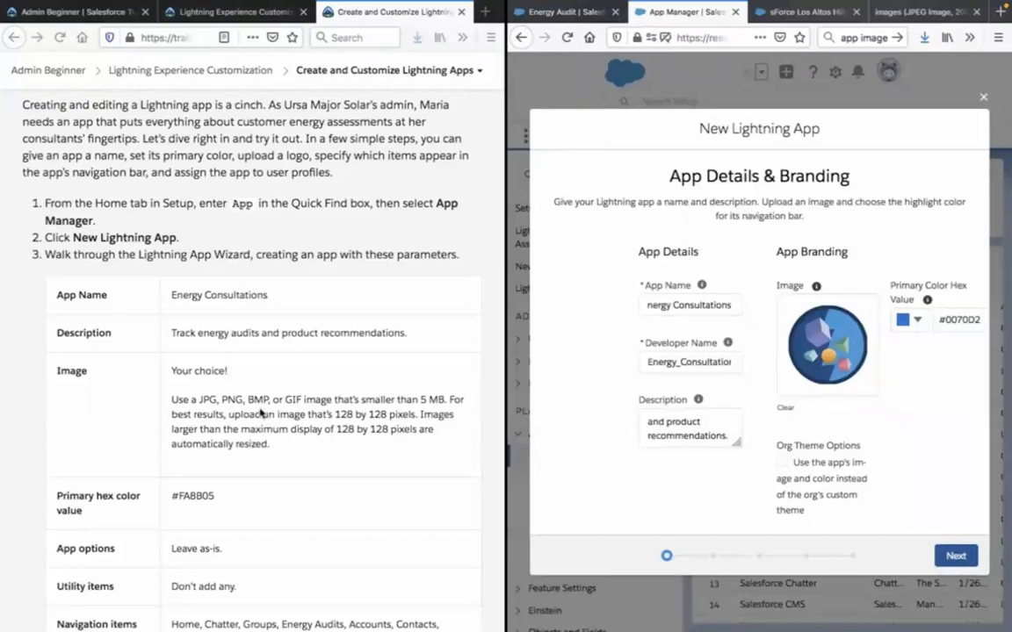
Copy the primary hex color from the lesson and set the app's primary color to #FA8B05.
scroll(261, 413, "down", 1)
left_click(200, 438)
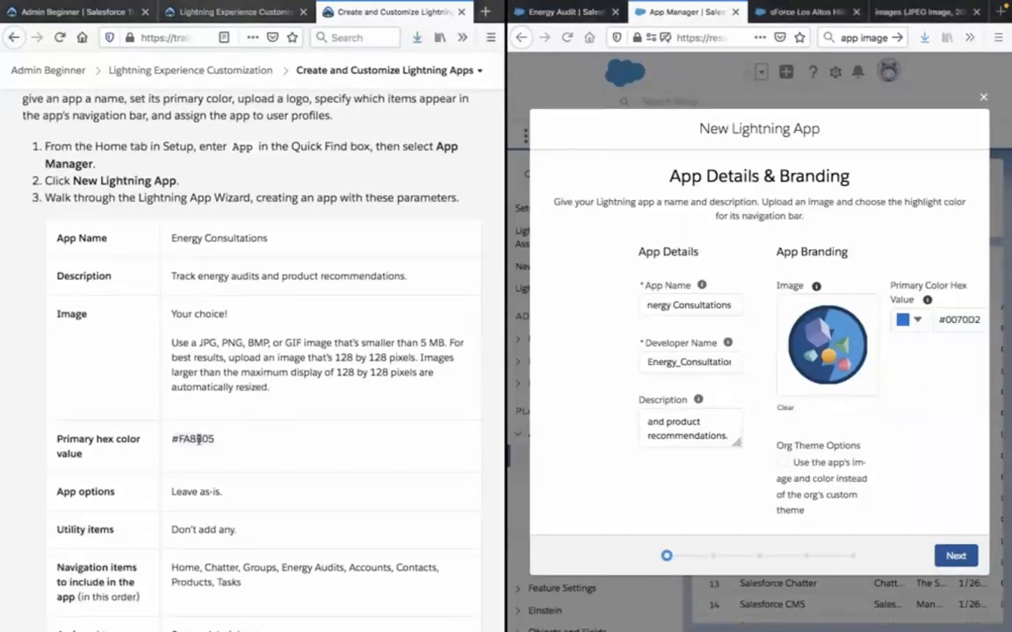
left_click(958, 318)
key("ctrl+a")
type("#FA8B05")
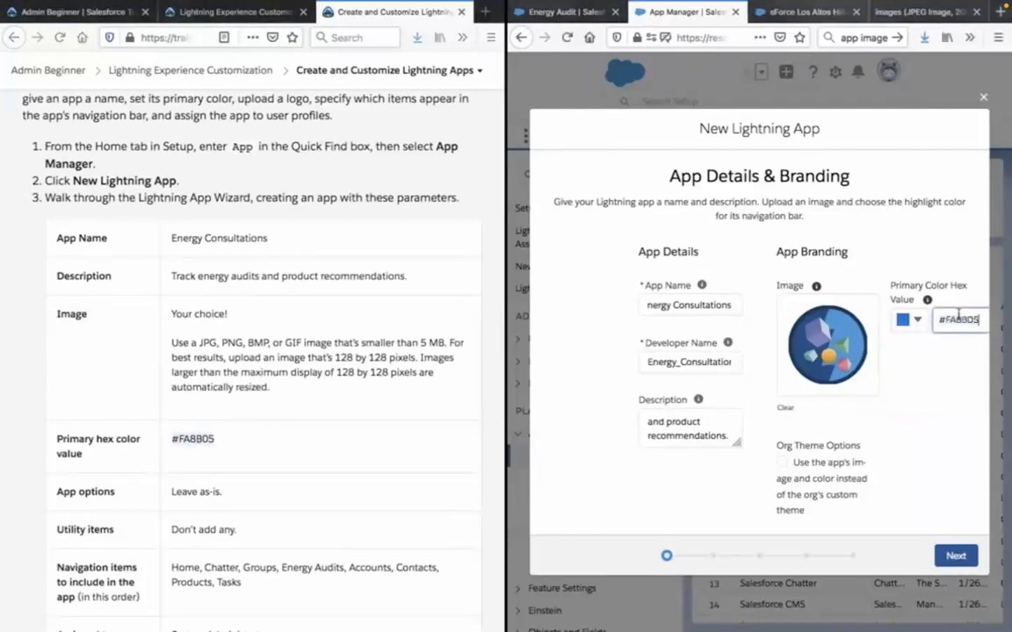
left_click(937, 375)
left_click(274, 351)
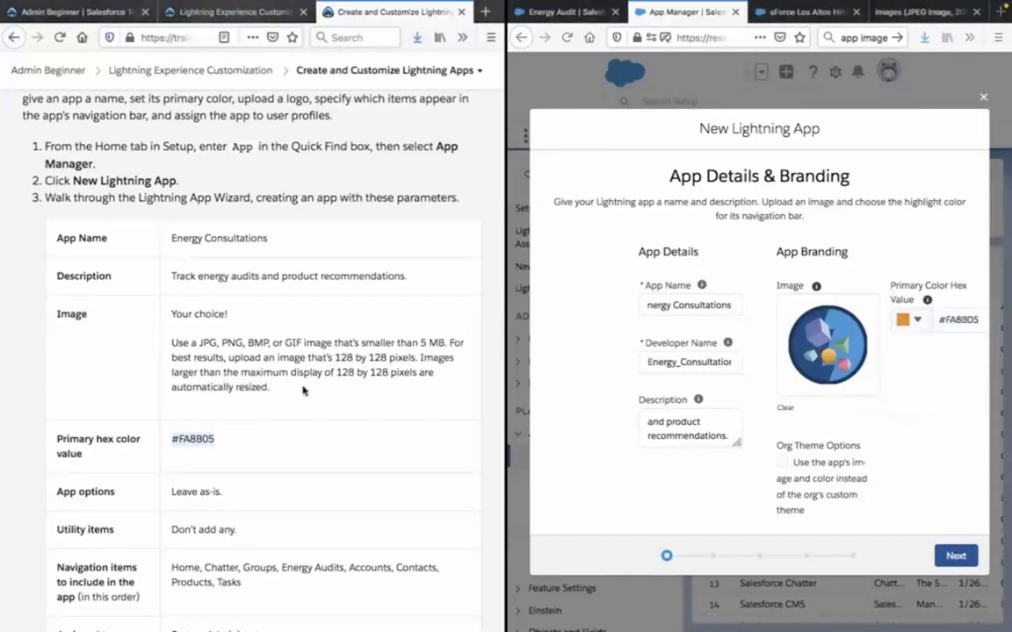
Review the lesson's remaining app parameters and compare them with the new app's branding, theme options and App Launcher preview.
scroll(303, 391, "down", 2)
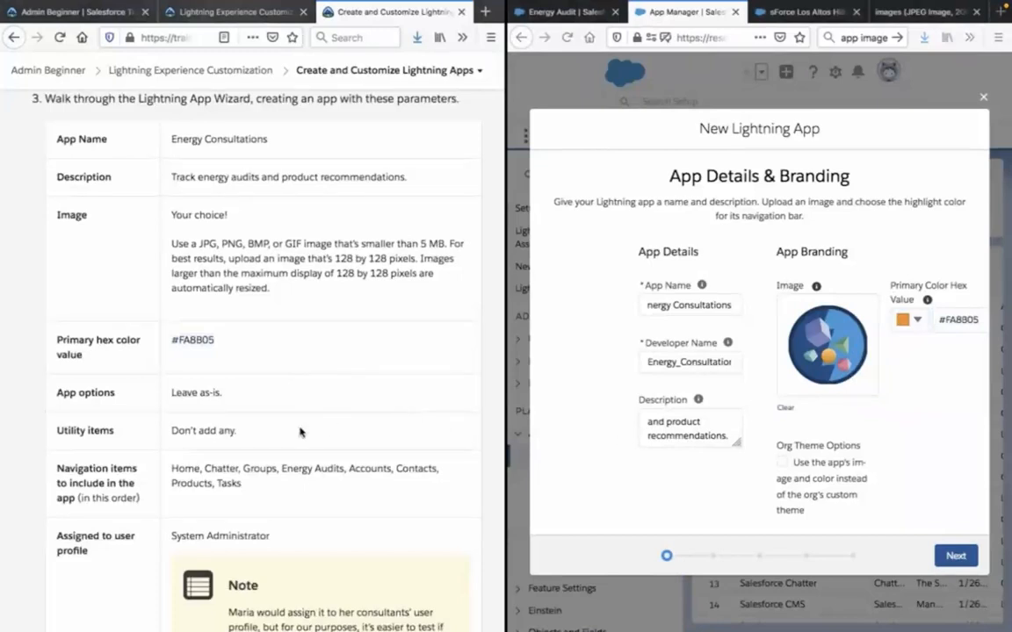
scroll(299, 432, "down", 1)
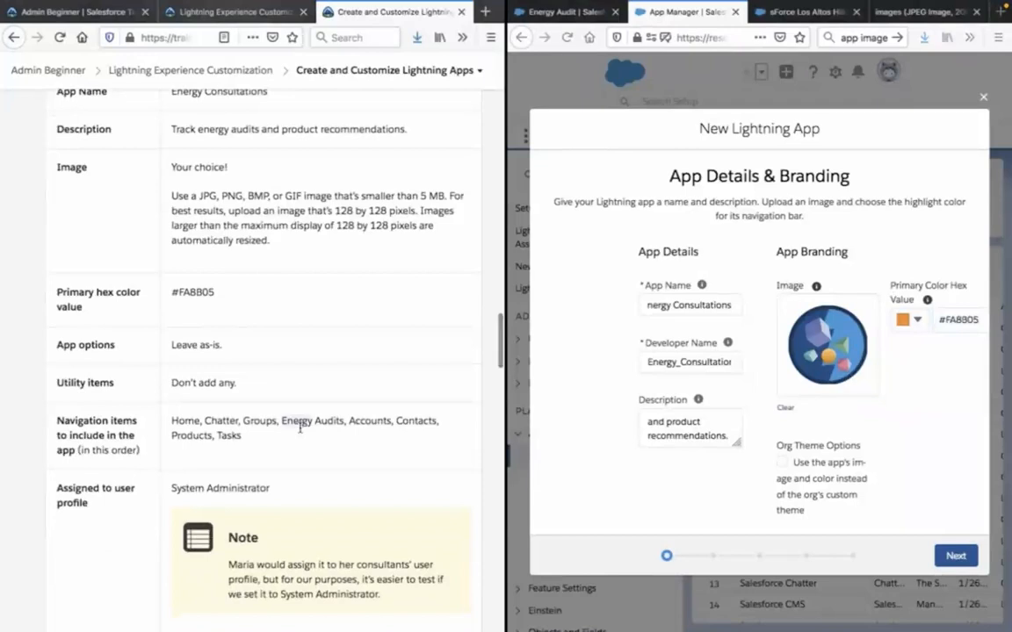
scroll(657, 487, "down", 2)
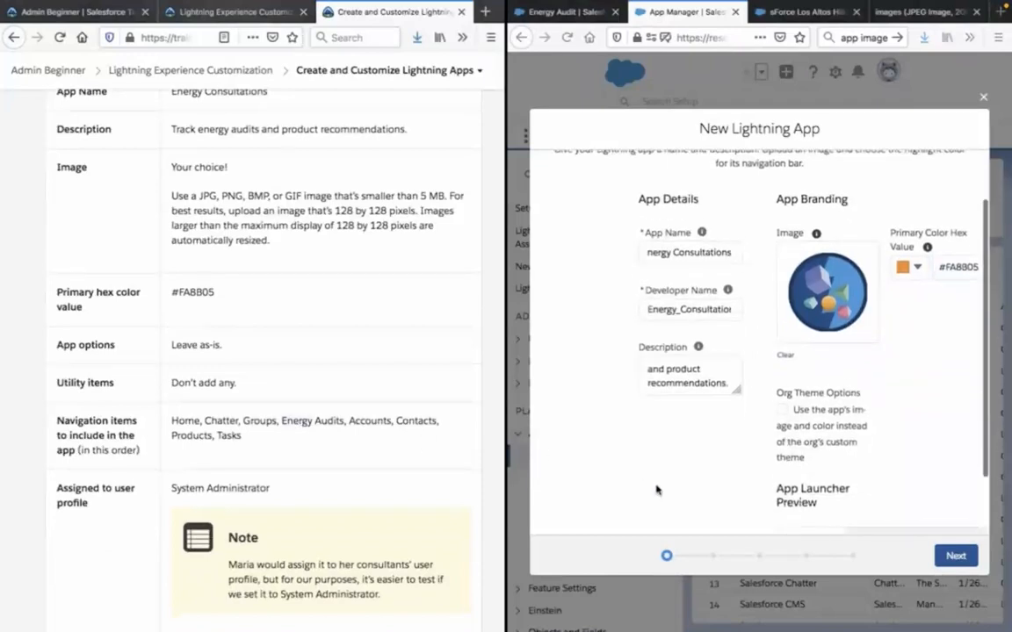
scroll(657, 490, "down", 1)
scroll(657, 490, "up", 3)
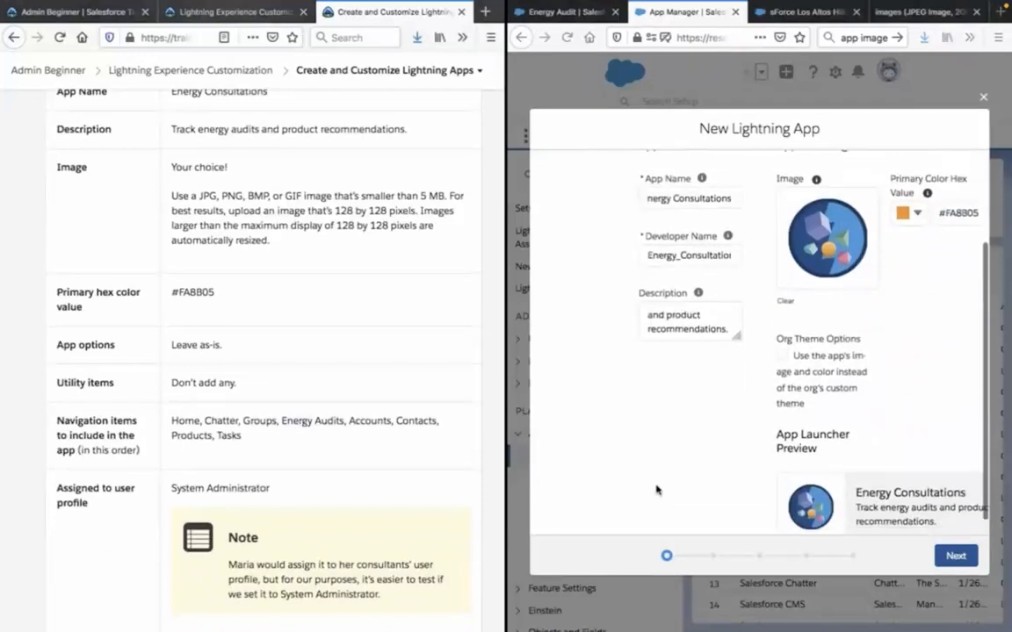
left_click(965, 557)
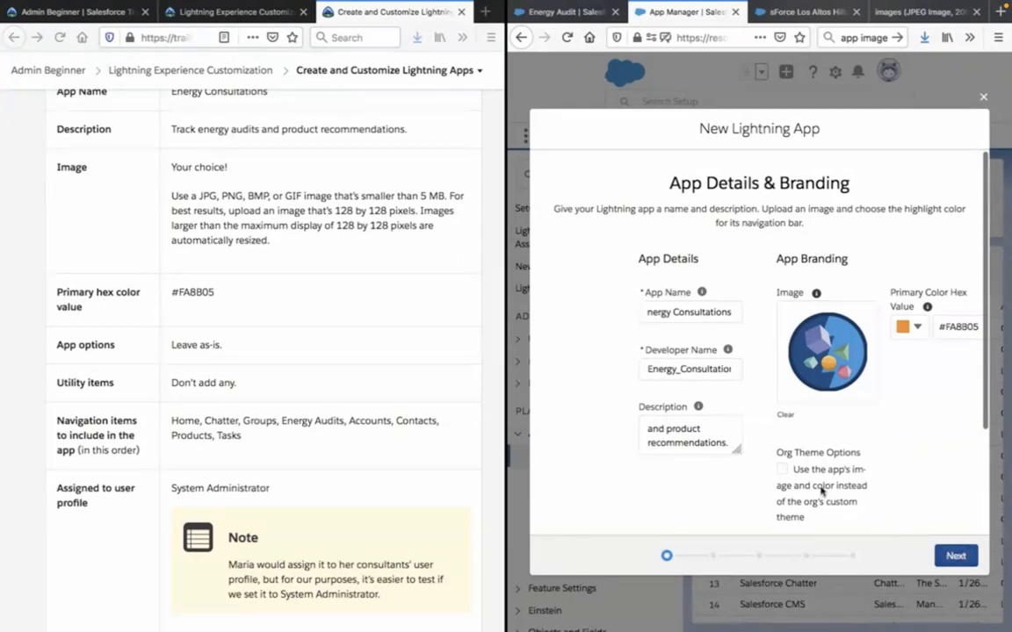
scroll(335, 455, "up", 1)
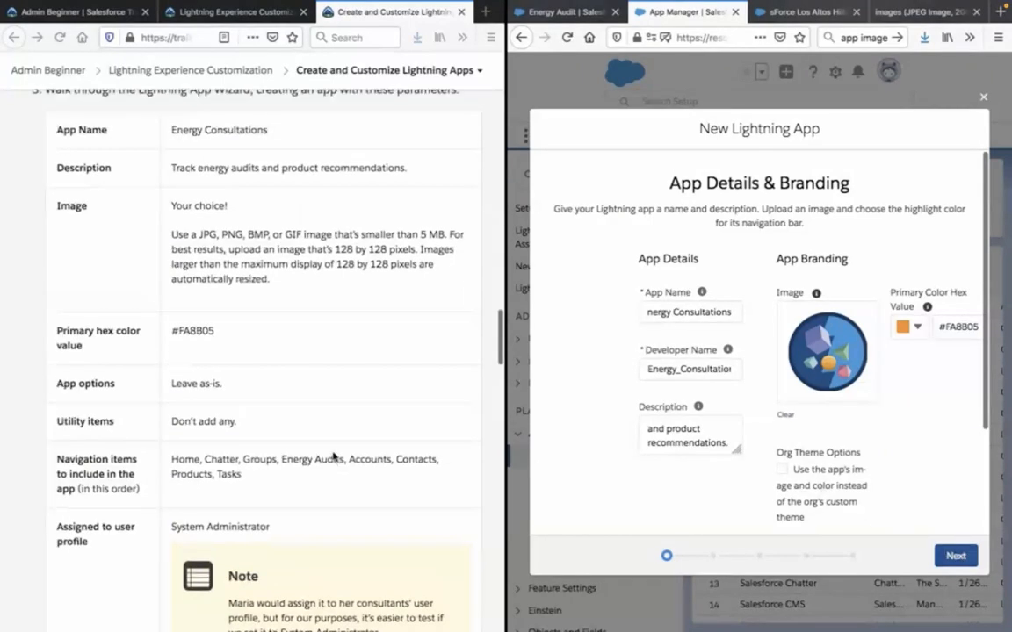
scroll(334, 456, "down", 4)
scroll(333, 451, "up", 3)
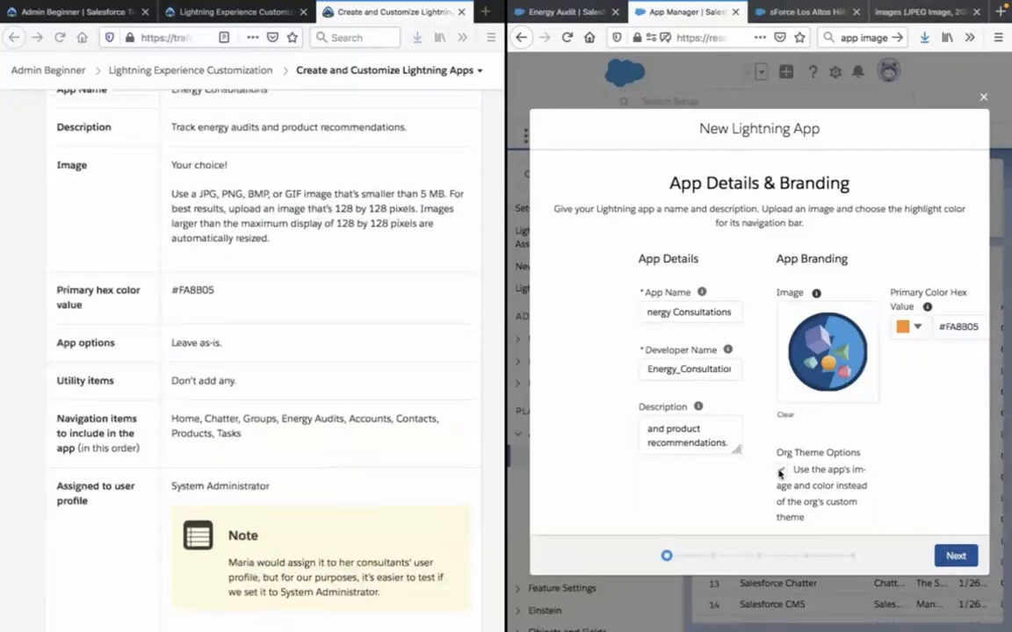
Turn on the org theme option to use the app's image and color instead of the org's custom theme.
left_click(781, 471)
scroll(355, 412, "up", 3)
scroll(353, 418, "down", 3)
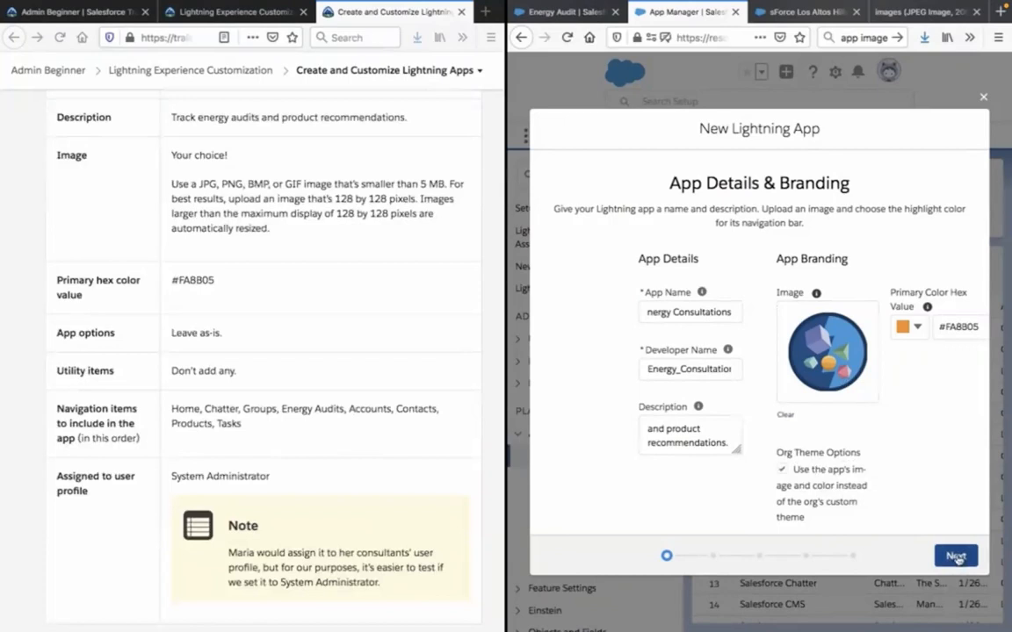
Accept the app's branding, keep the default app options and skip utility items to reach the navigation items.
left_click(956, 557)
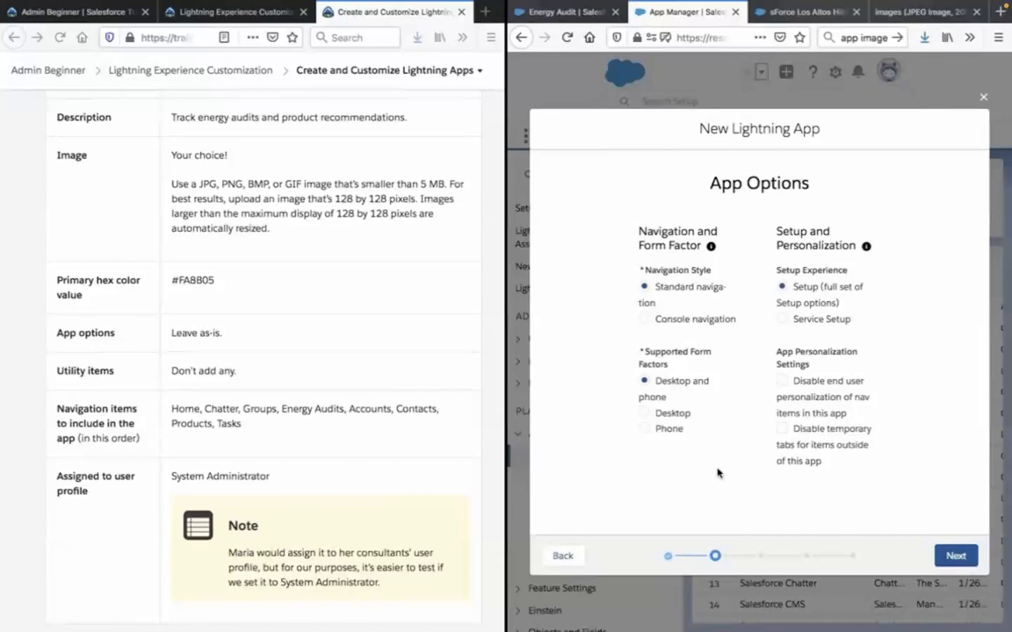
left_click(954, 557)
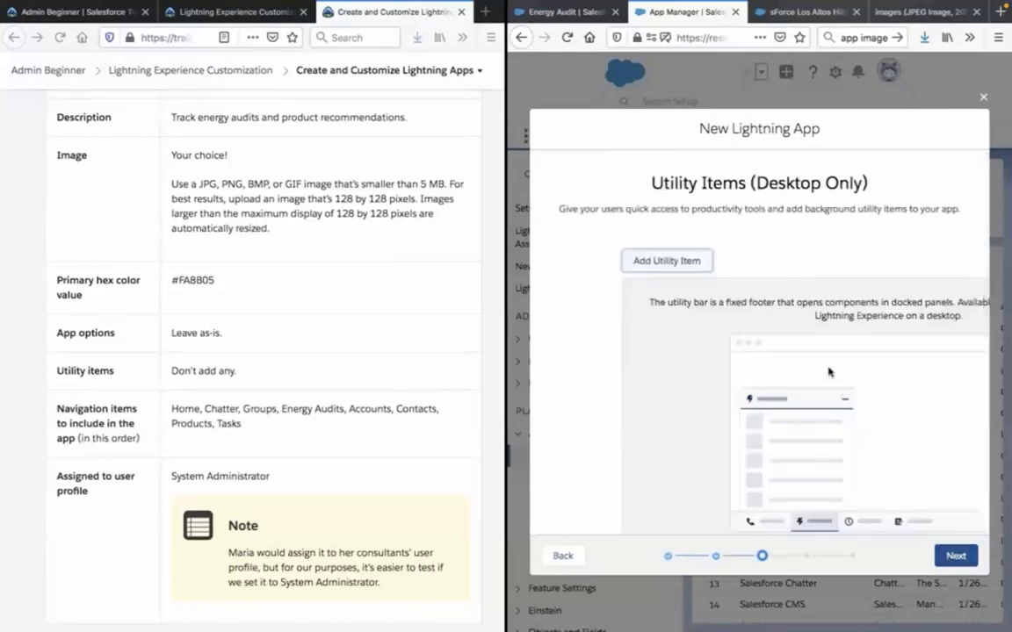
left_click(955, 557)
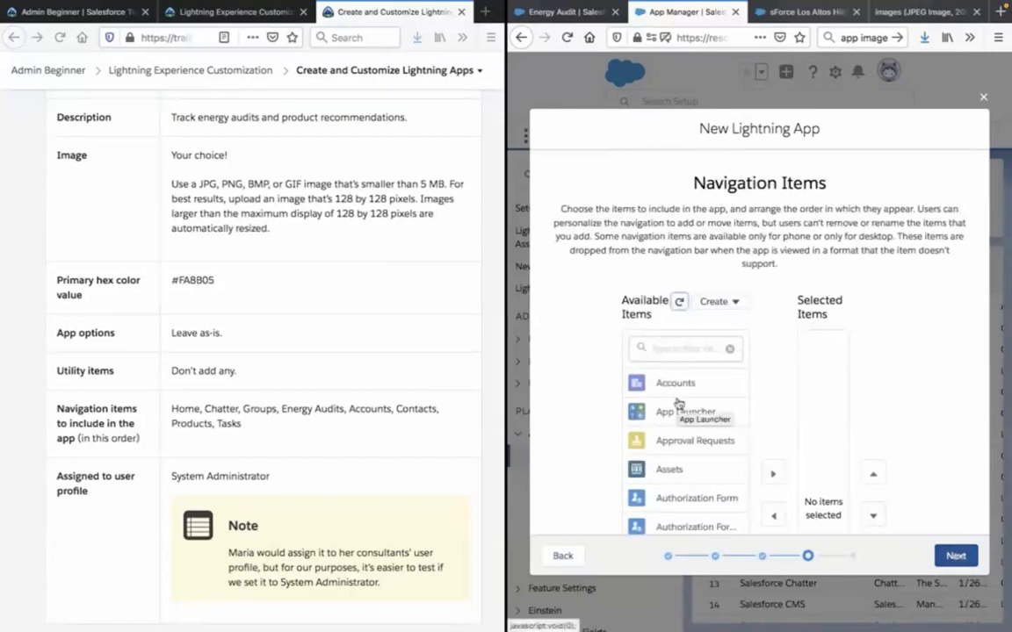
Find Home among the available navigation items and add it as the app's first item.
scroll(678, 402, "down", 2)
scroll(678, 402, "up", 2)
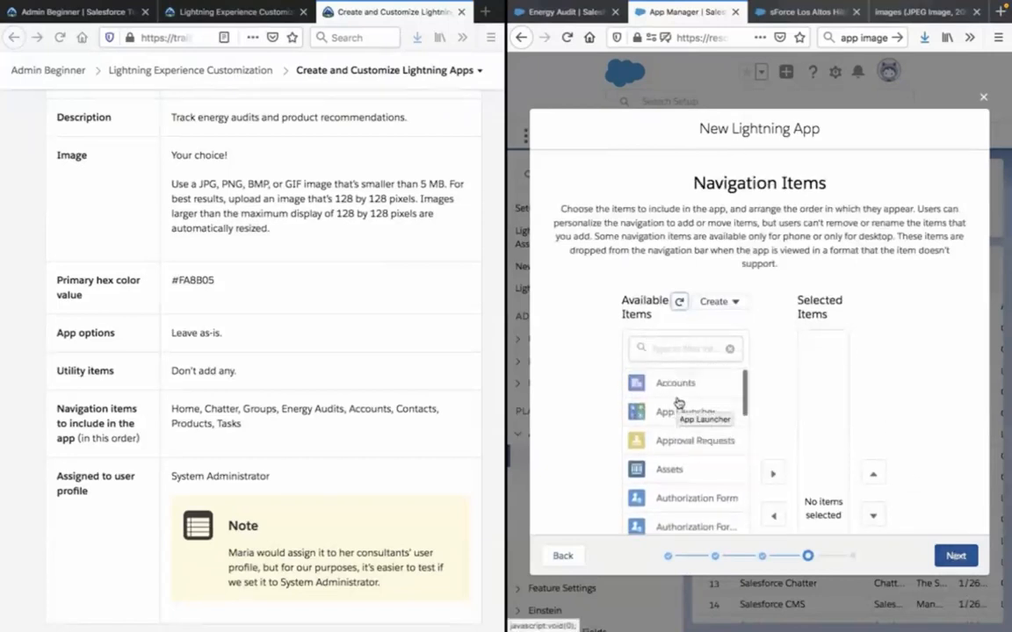
left_click(676, 341)
type("home")
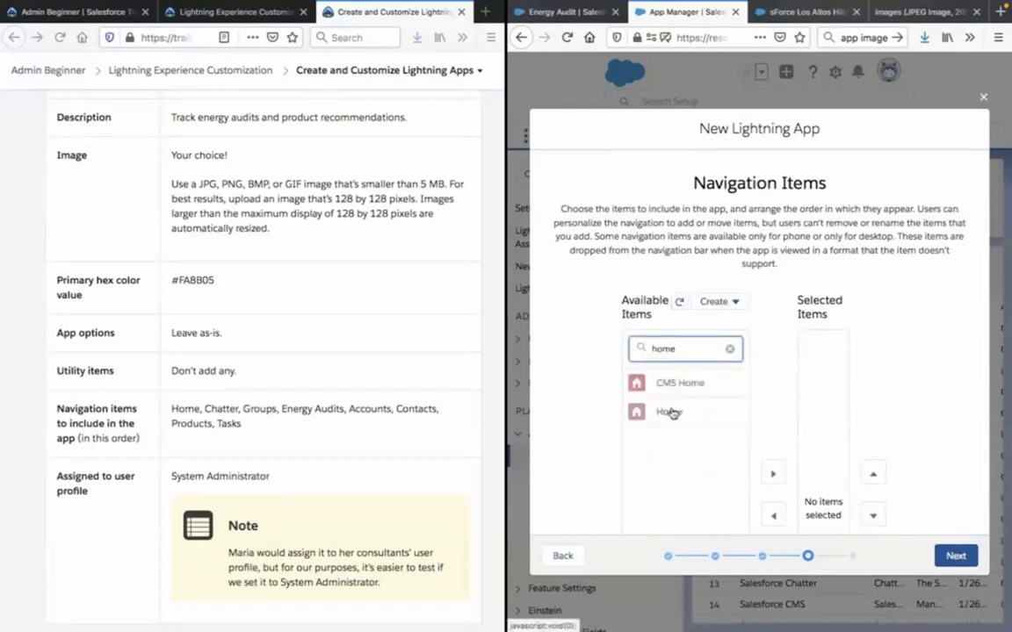
left_click(669, 413)
left_click(773, 475)
Add Chatter to the app's selected navigation items.
left_click(693, 351)
key("ctrl+a")
type("chatter")
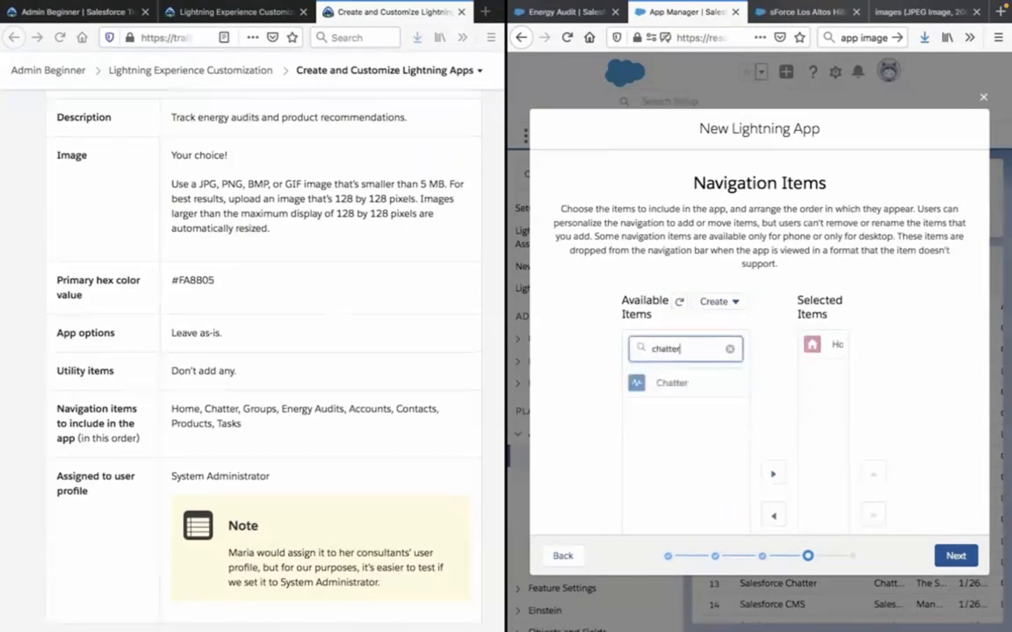
left_click(693, 385)
left_click(773, 475)
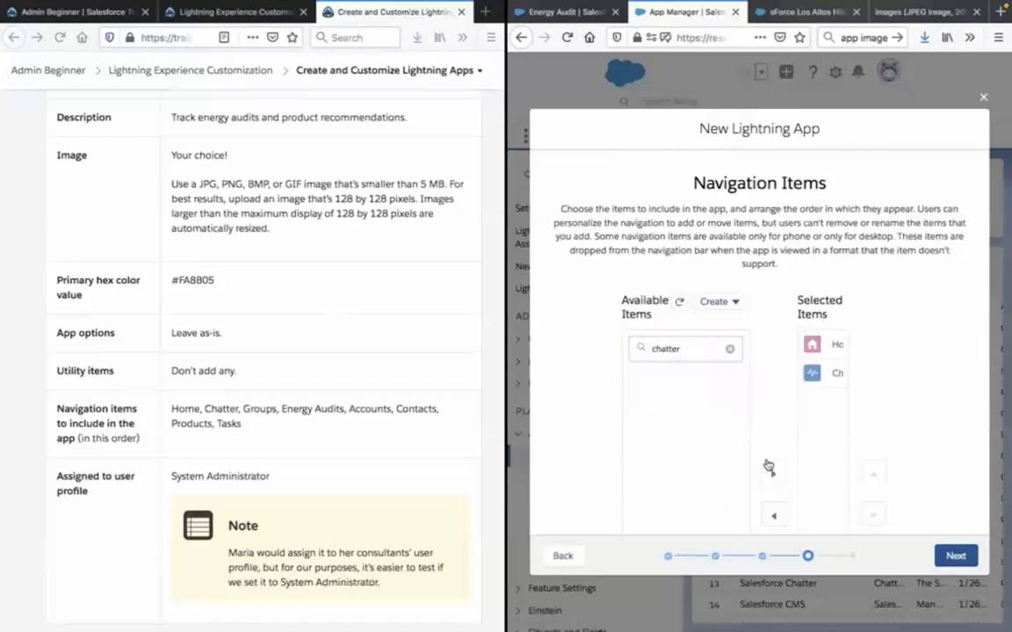
Add Groups to the app's selected navigation items.
left_click(694, 348)
key("ctrl+a")
type("g")
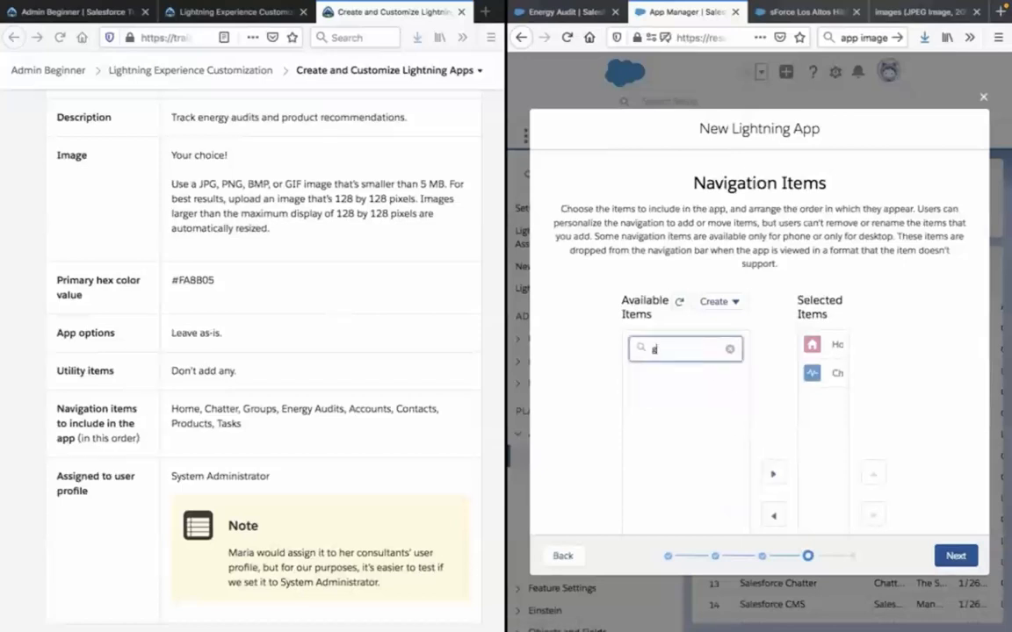
type("roups")
left_click(667, 383)
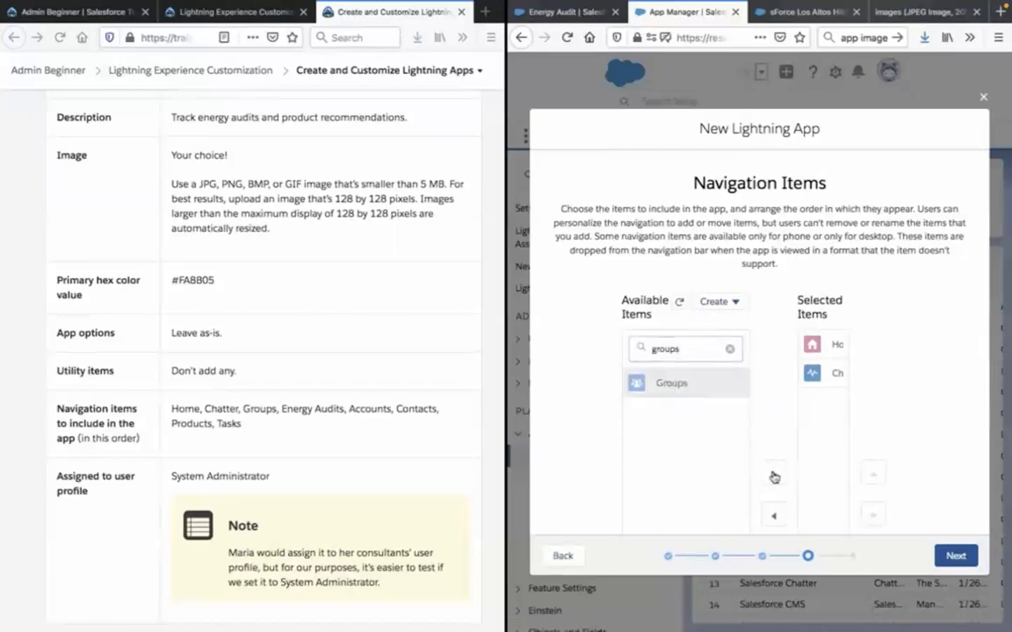
left_click(774, 475)
Add Energy Audits to the app's selected navigation items.
left_click(700, 347)
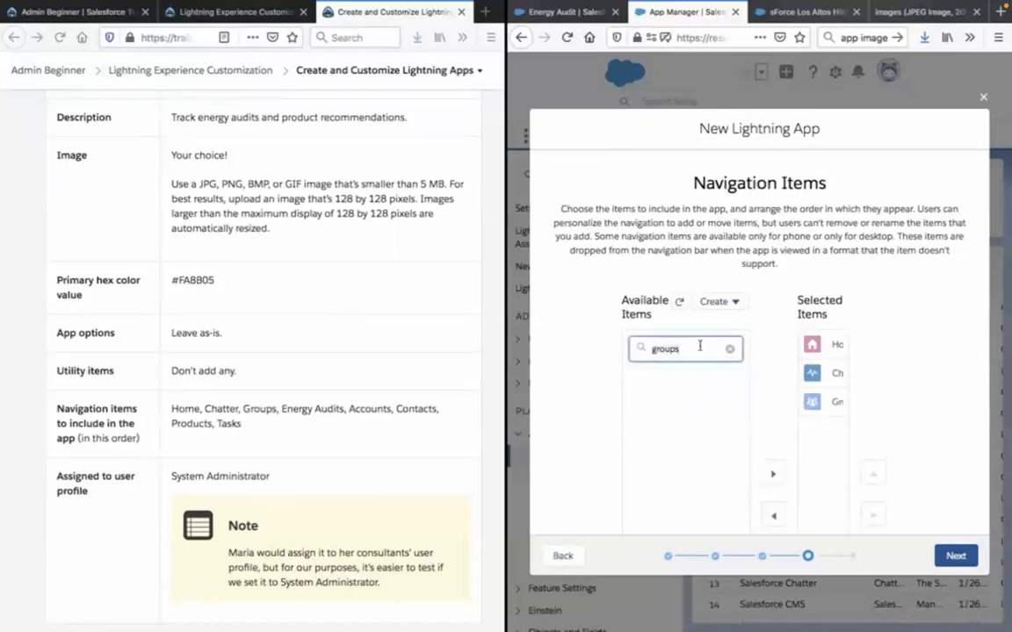
key("ctrl+a")
type("energy")
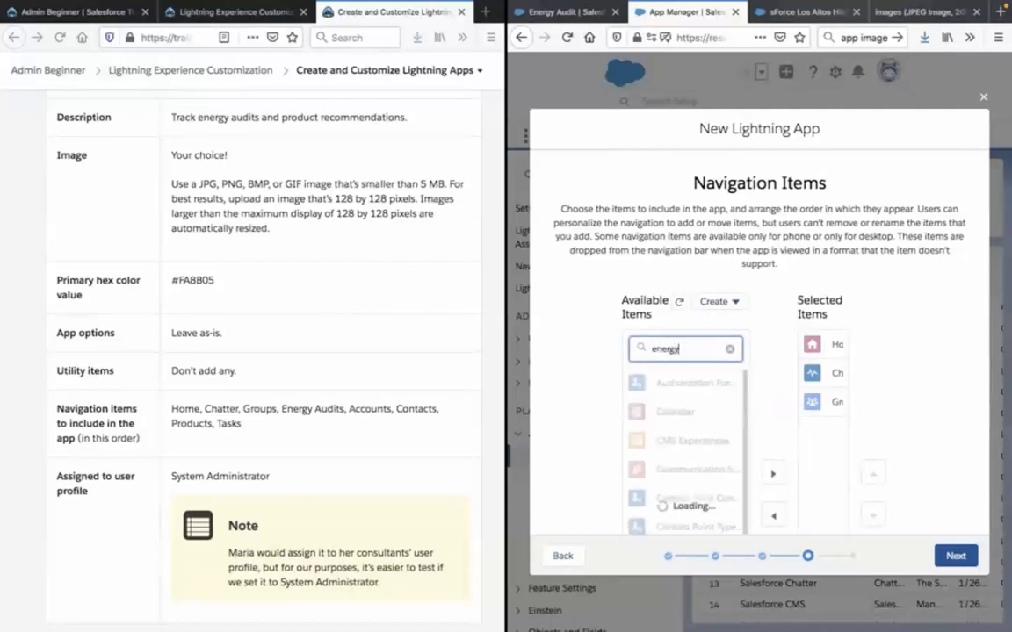
type(" audits")
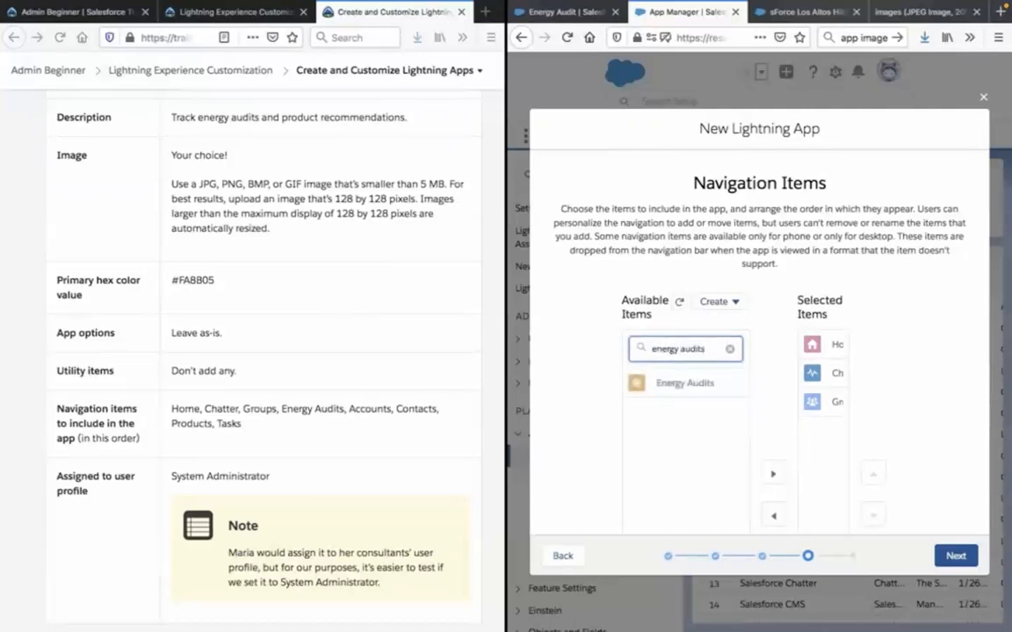
left_click(686, 384)
left_click(773, 475)
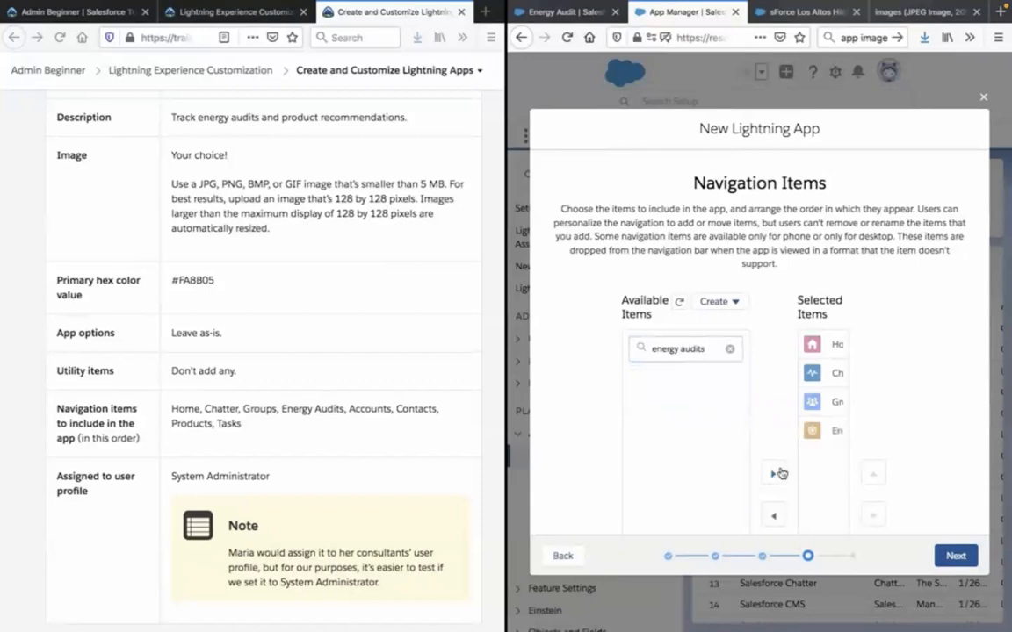
Add Contacts to the app's selected navigation items.
left_click(678, 349)
key("ctrl+a")
type("contacts")
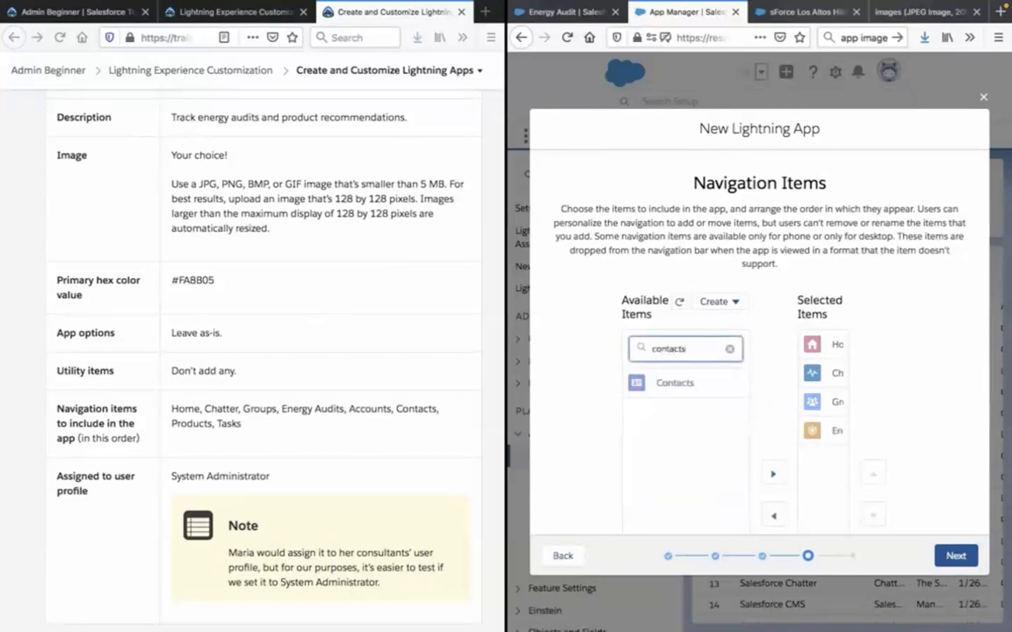
left_click(676, 386)
left_click(777, 475)
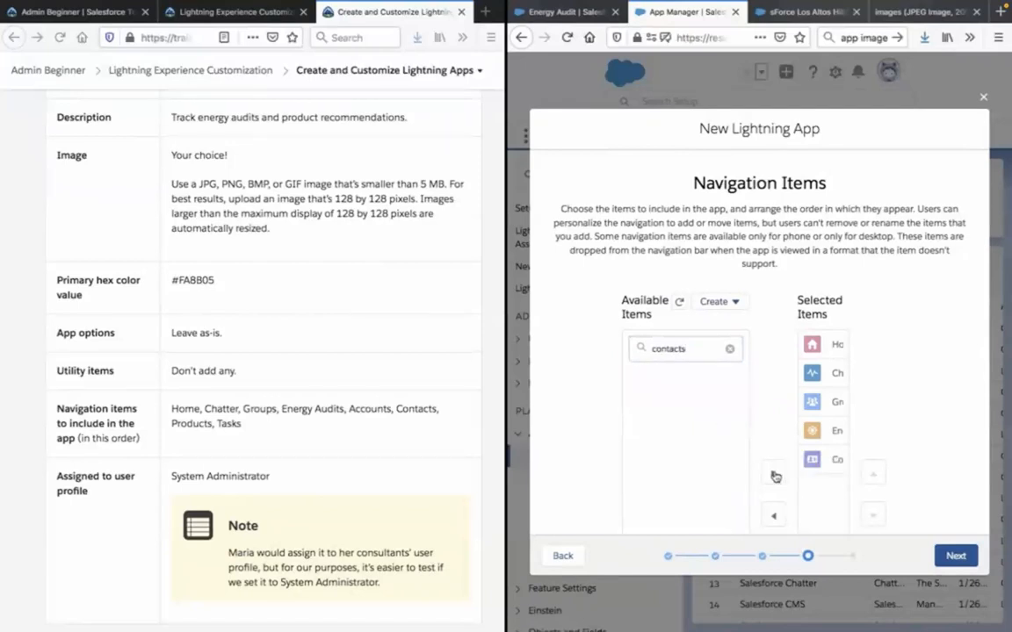
Add Products to the app's selected navigation items.
left_click(666, 351)
key("ctrl+a")
type("product")
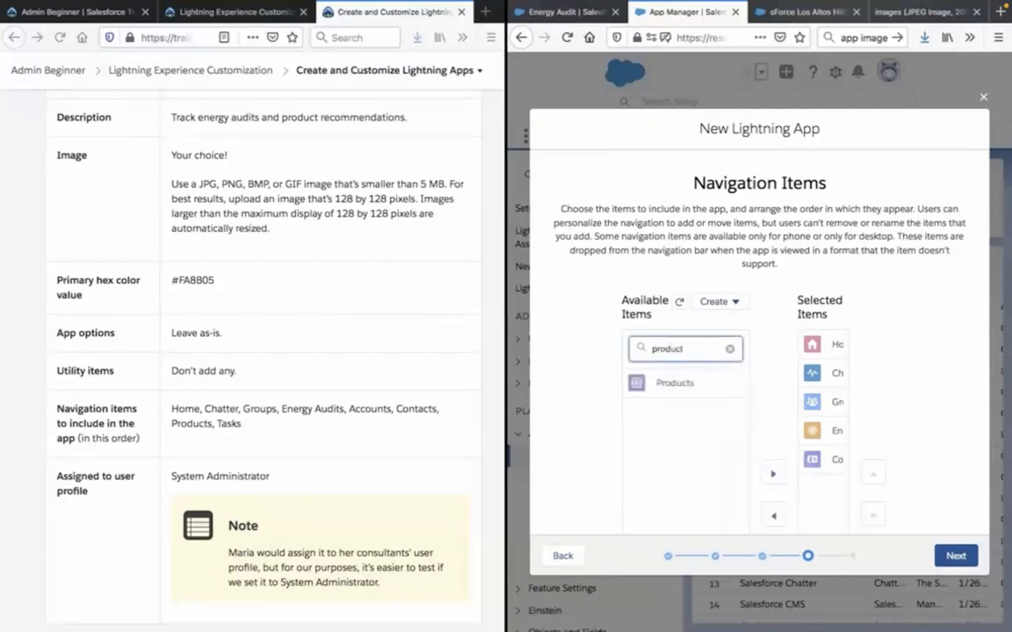
left_click(673, 384)
left_click(773, 474)
Add Tasks to the app's selected navigation items and proceed to the user profiles.
left_click(660, 348)
key("ctrl+a")
type("tasks")
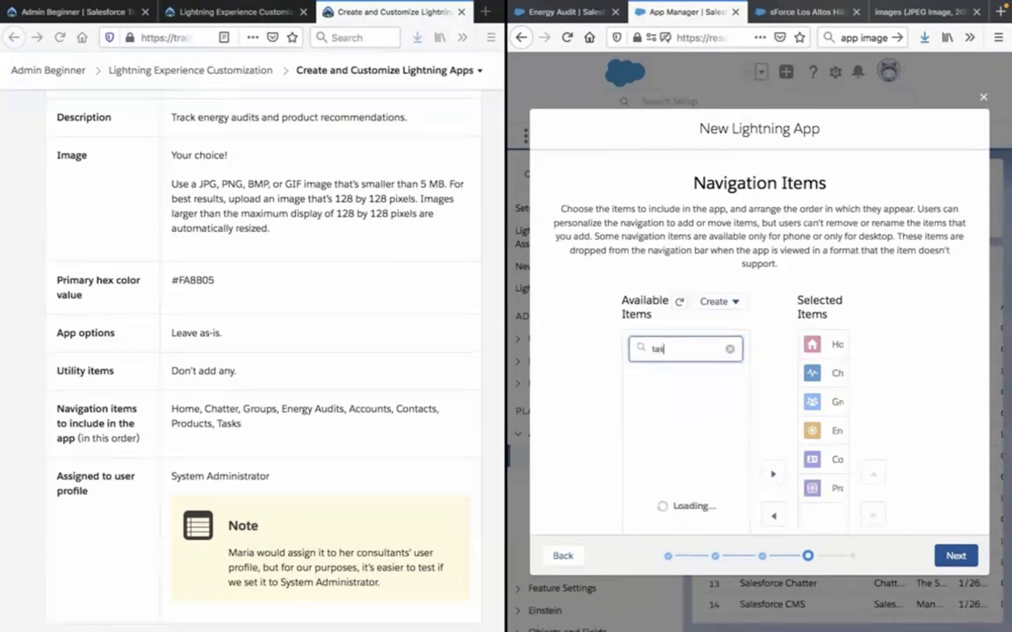
left_click(647, 384)
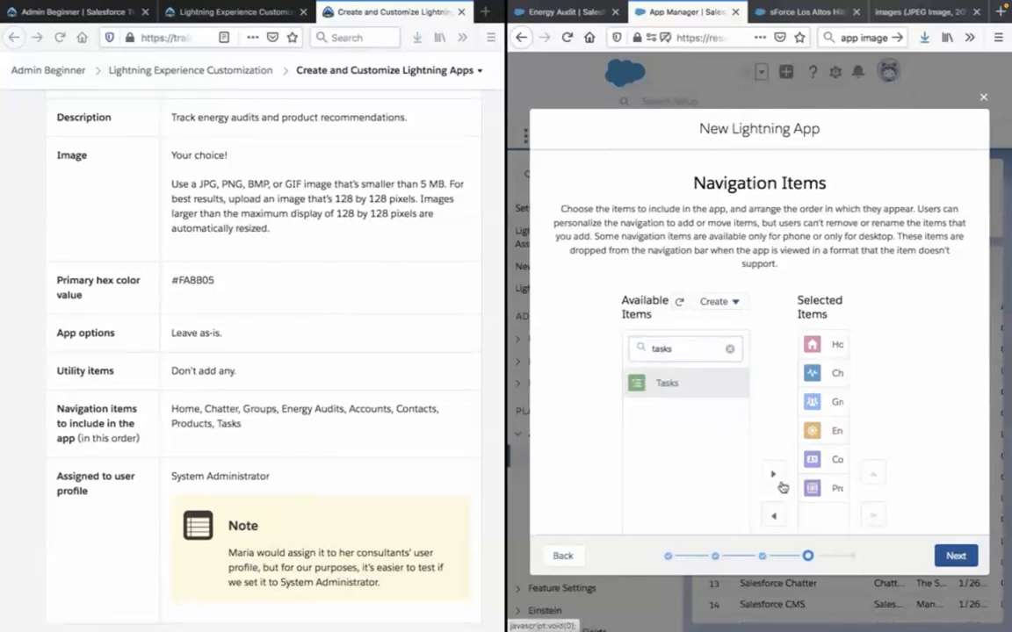
left_click(772, 475)
scroll(879, 277, "down", 2)
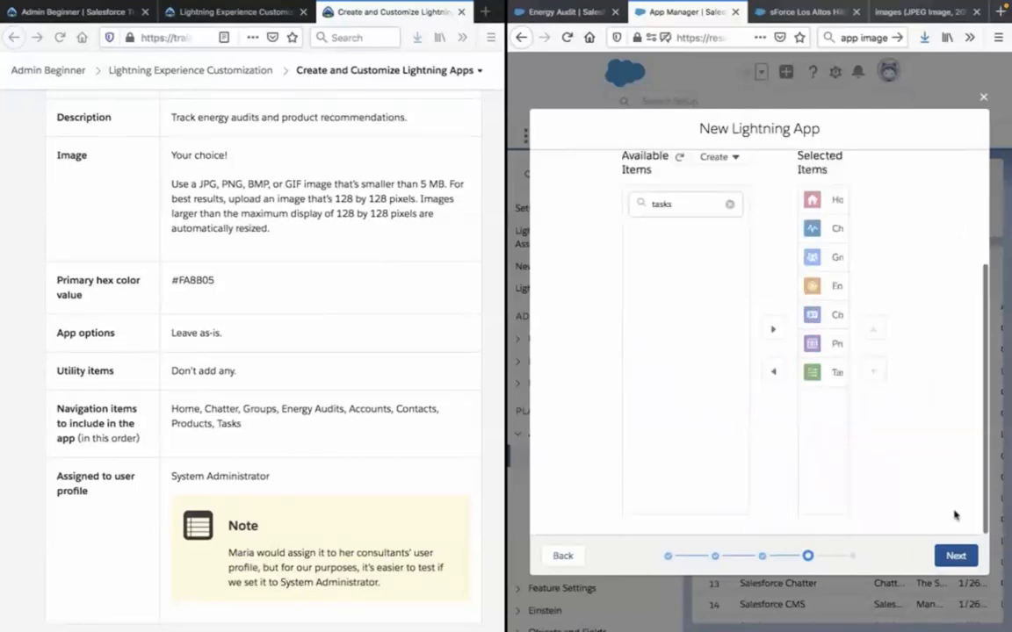
left_click(957, 556)
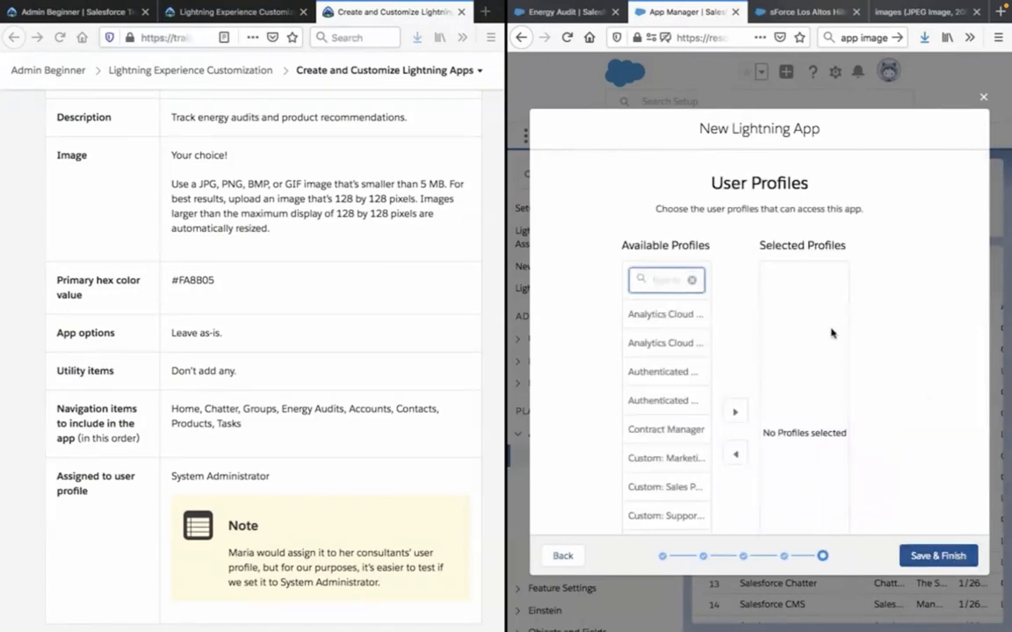
Assign the app to the System Administrator user profile, as the lesson specifies.
scroll(402, 314, "down", 3)
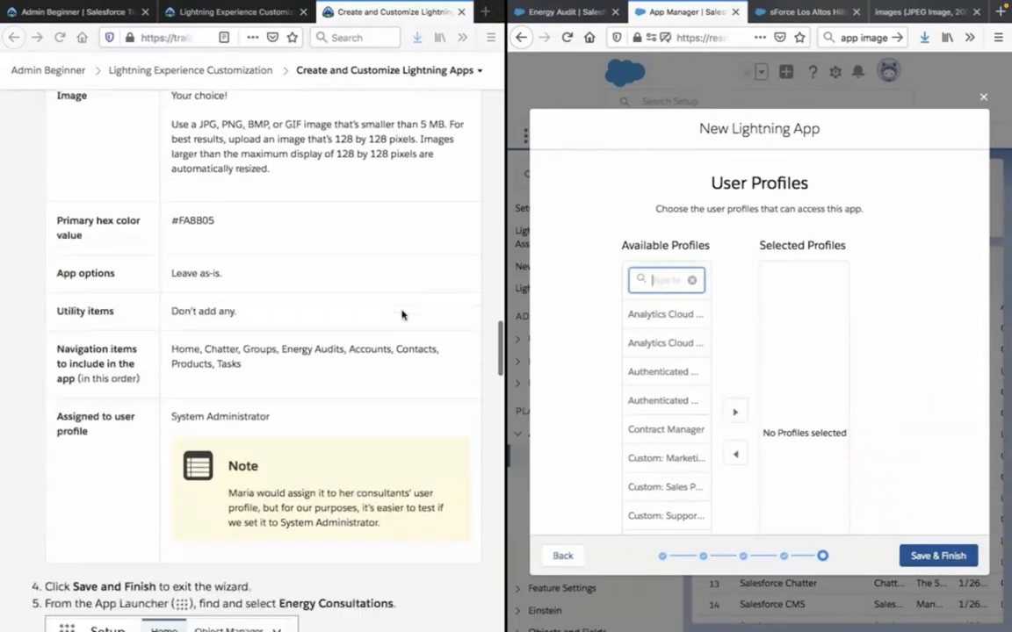
scroll(402, 313, "up", 1)
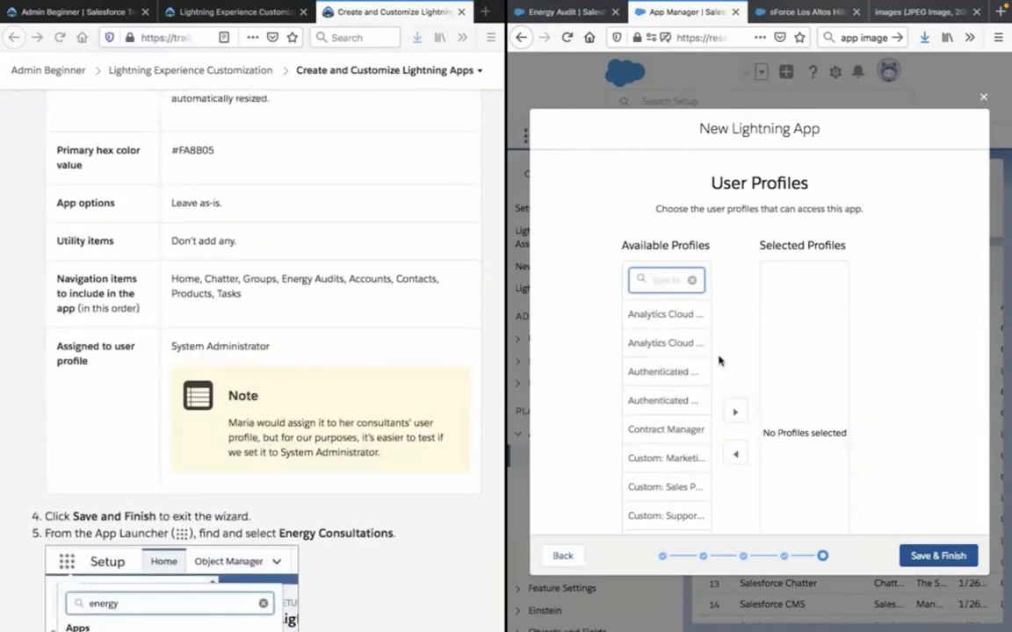
type("system")
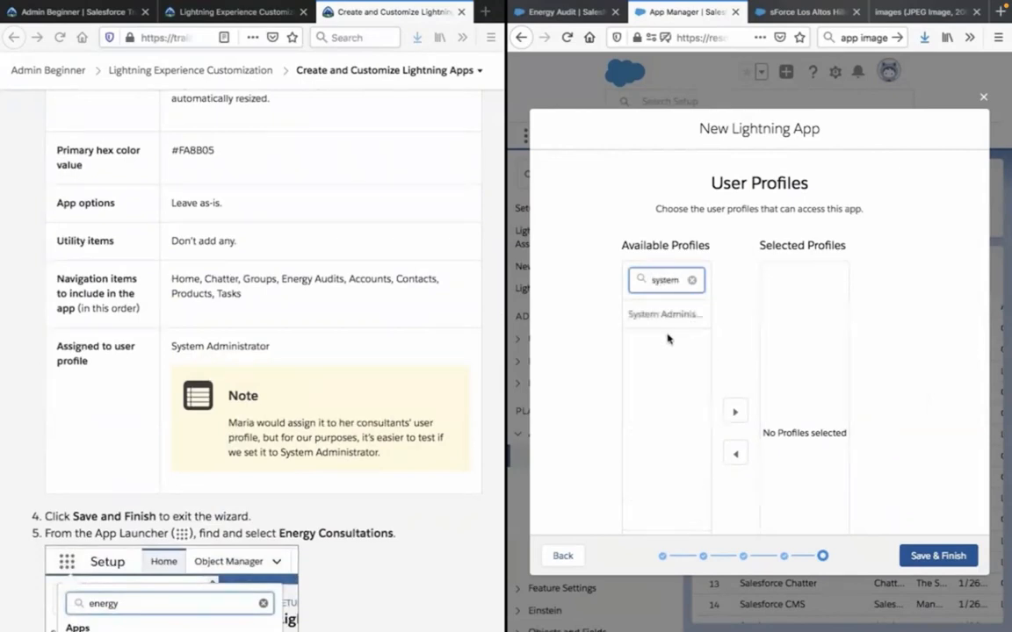
left_click(657, 314)
left_click(736, 413)
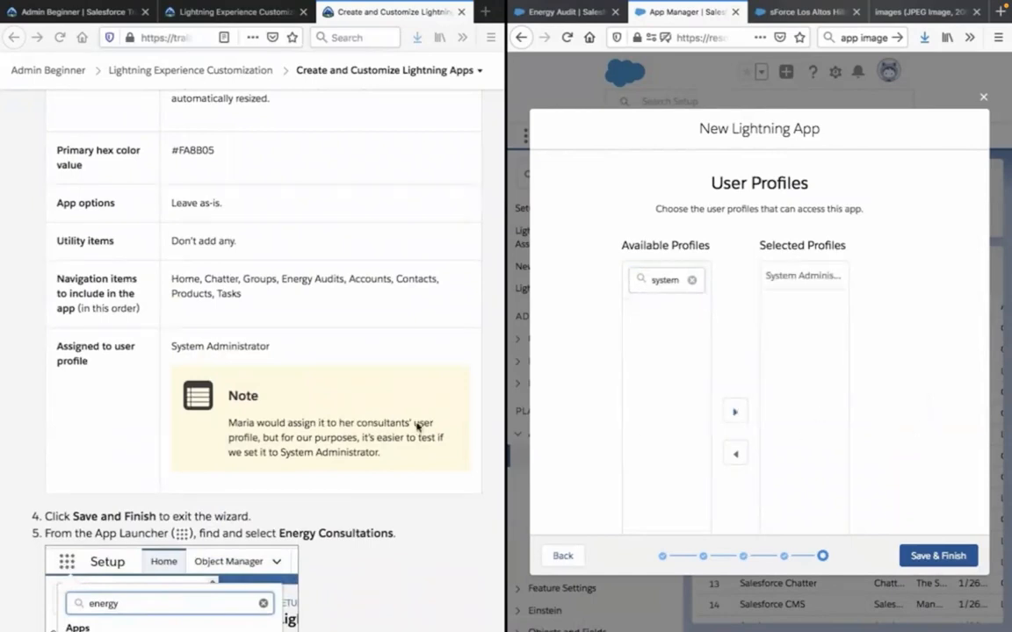
Clear the profile search and look through the other available user profiles.
left_click(290, 429)
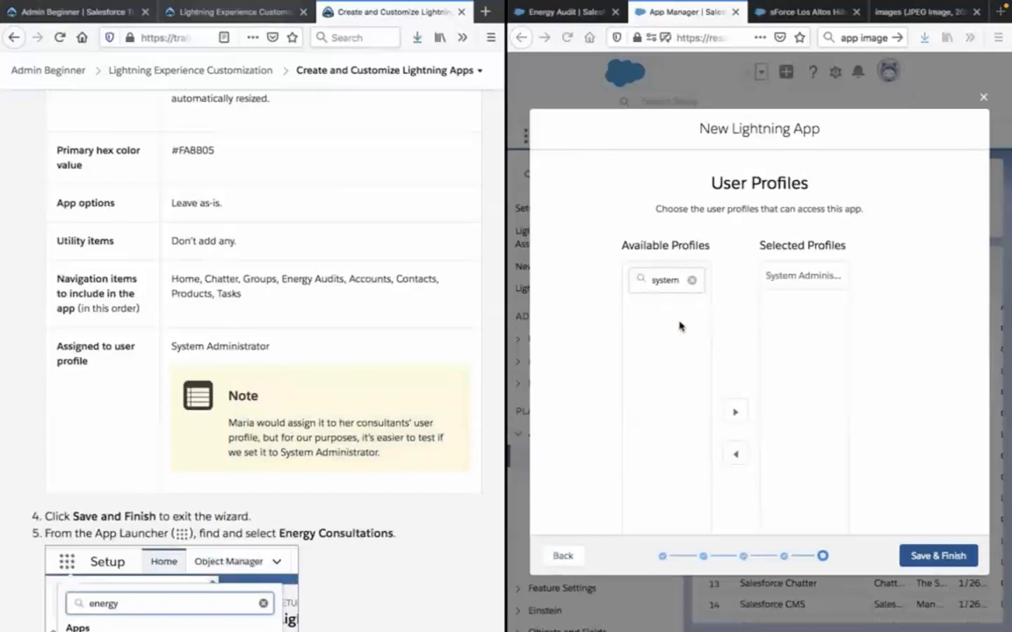
left_click(691, 281)
left_click(692, 281)
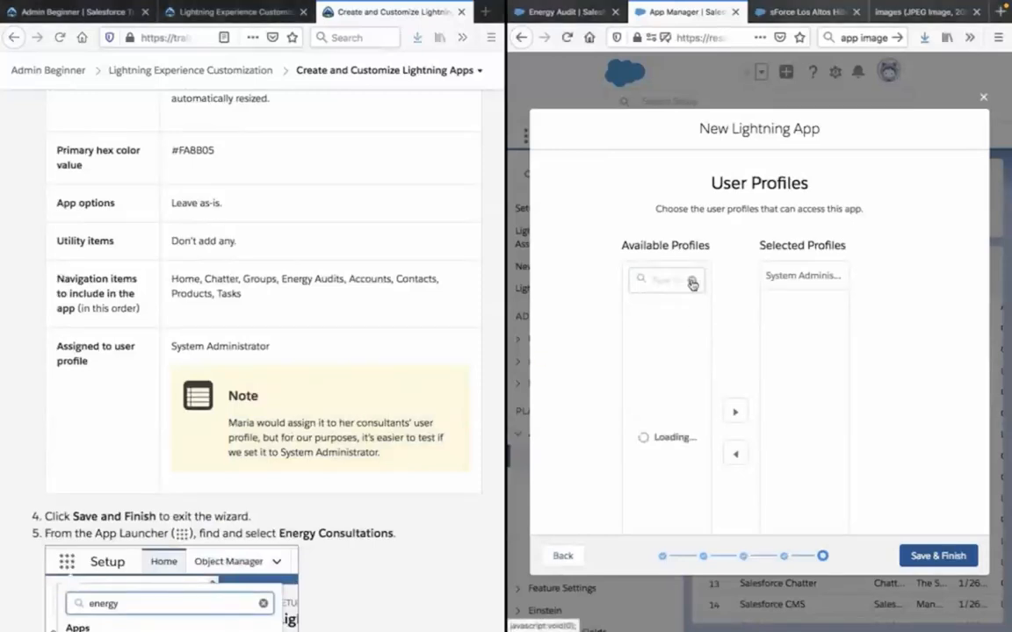
scroll(667, 390, "down", 5)
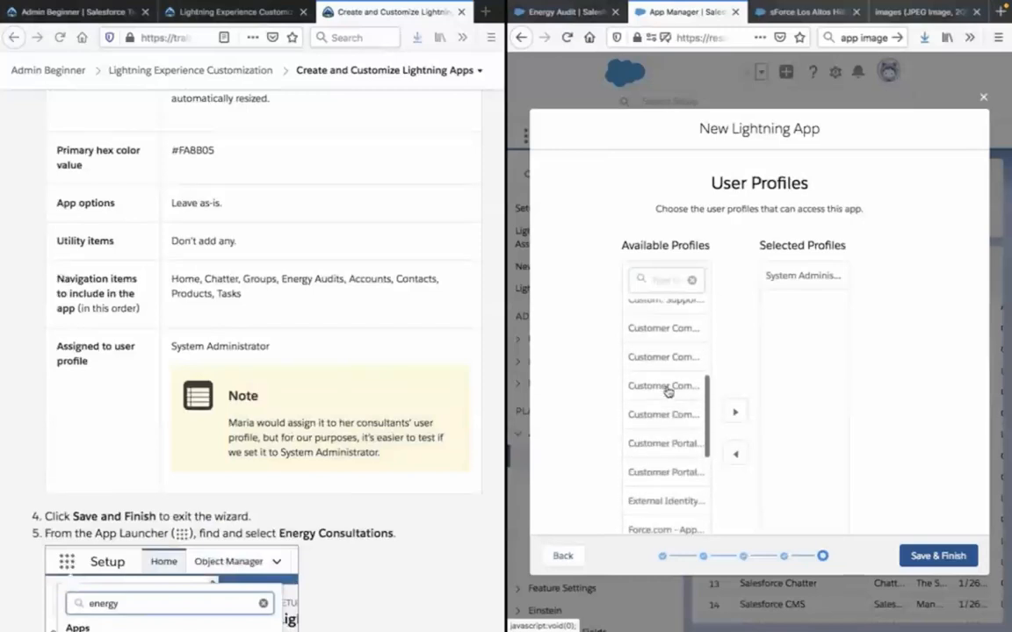
scroll(666, 391, "up", 3)
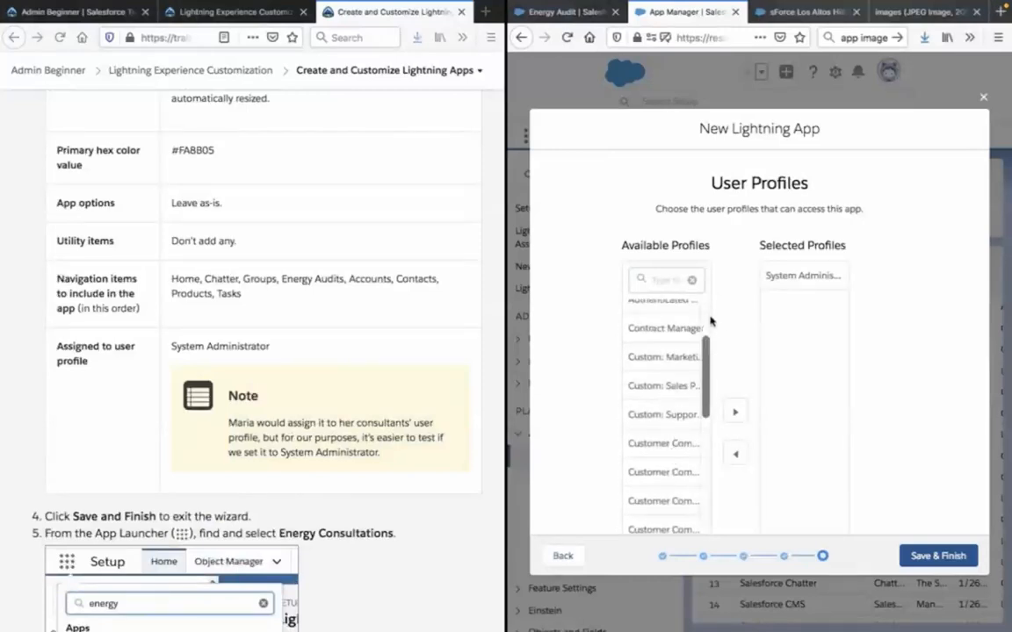
scroll(672, 380, "down", 3)
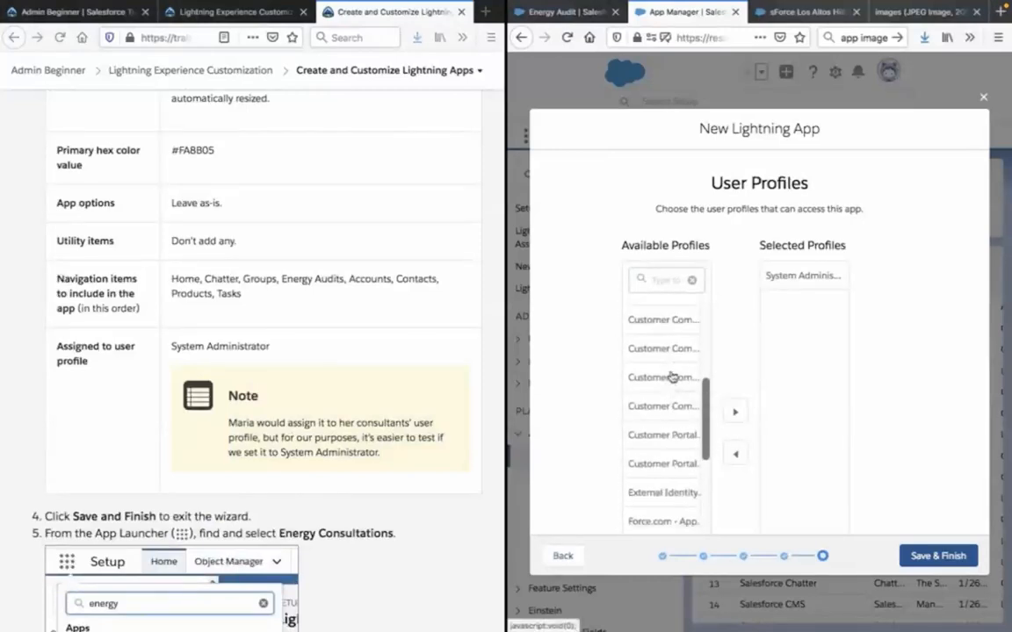
scroll(670, 375, "up", 5)
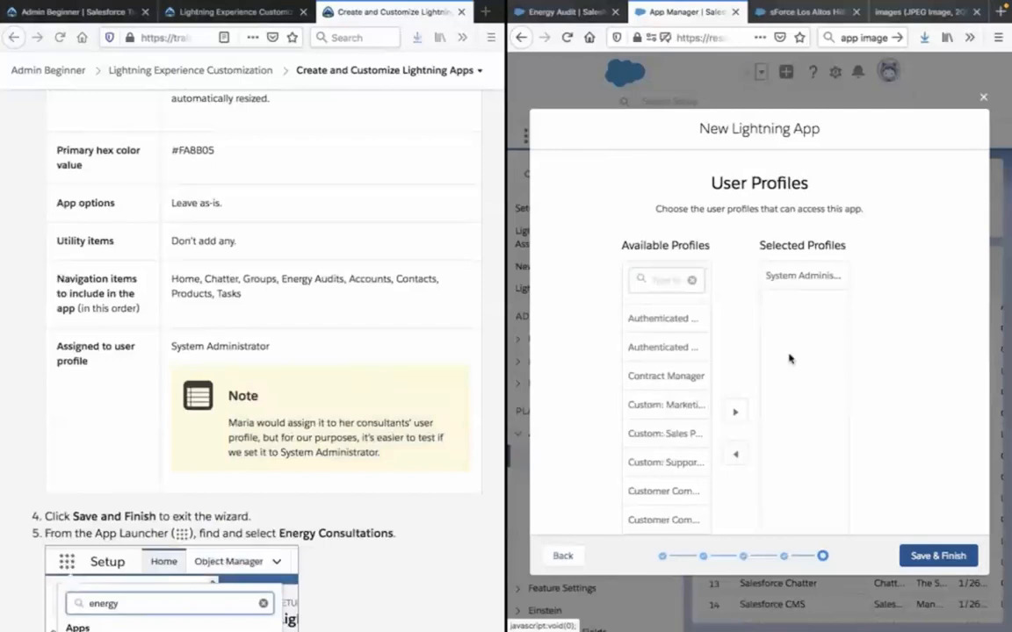
Save the new Lightning app to finish the wizard, and read the lesson's next instructions.
left_click(928, 562)
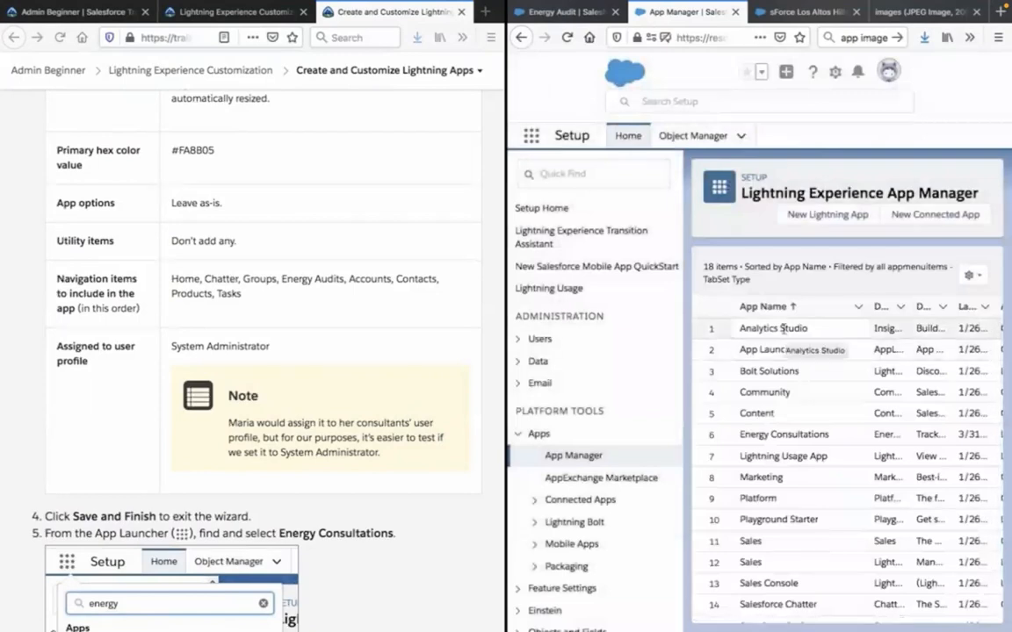
scroll(409, 317, "down", 1)
scroll(408, 317, "down", 5)
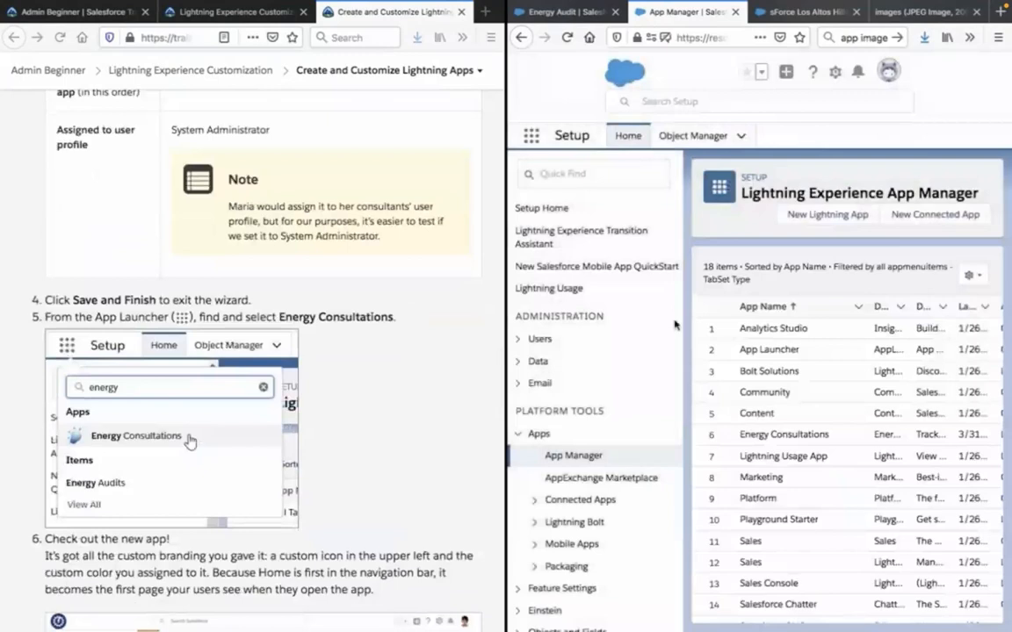
Check the App Launcher from the Energy Audit object page for the new app and close it again.
left_click(527, 11)
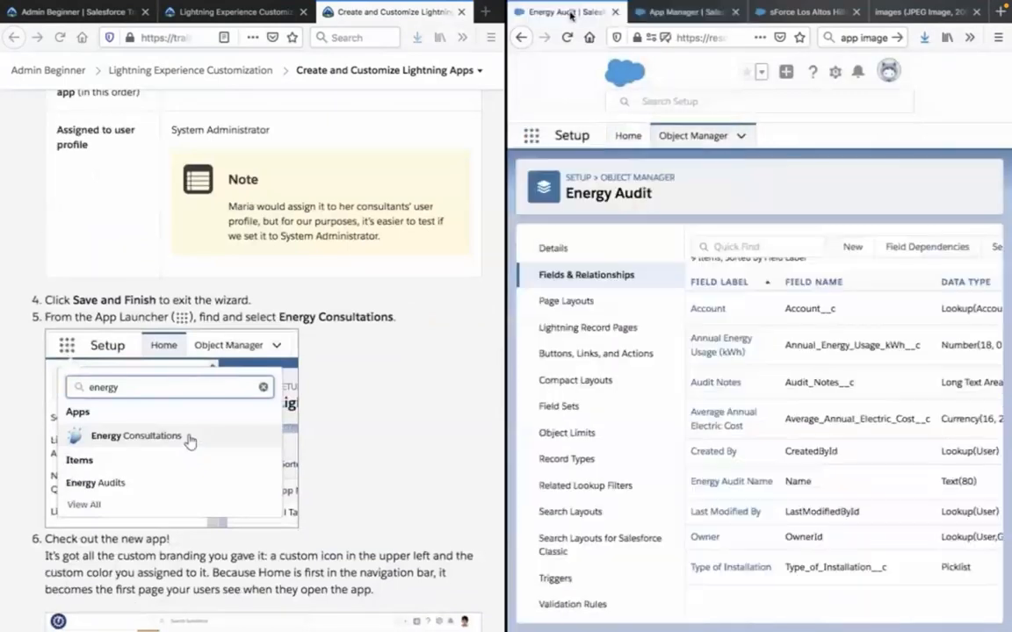
left_click(532, 138)
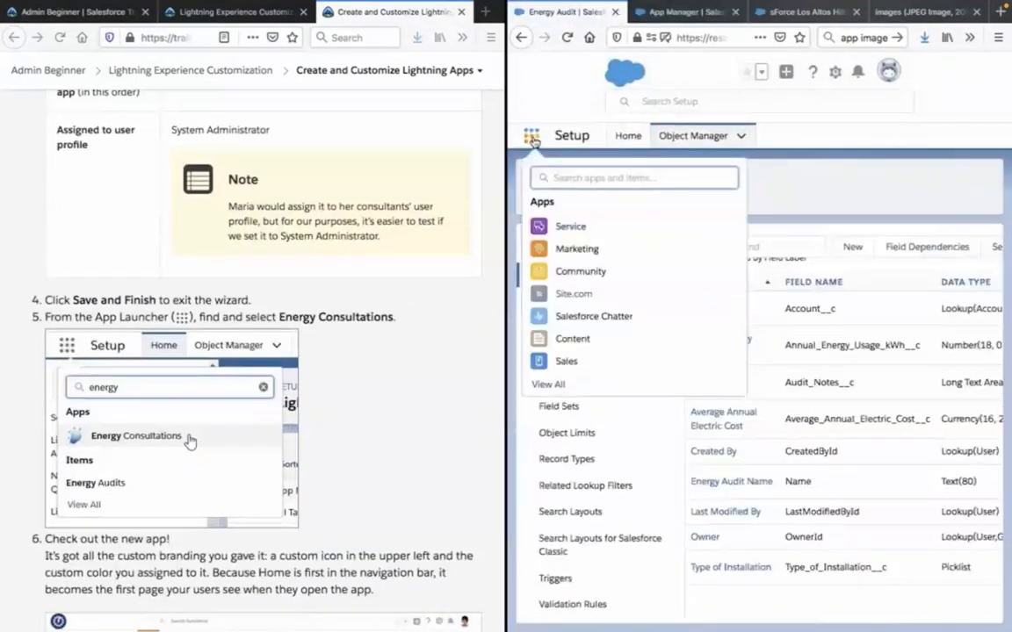
left_click(533, 140)
left_click(533, 138)
left_click(532, 136)
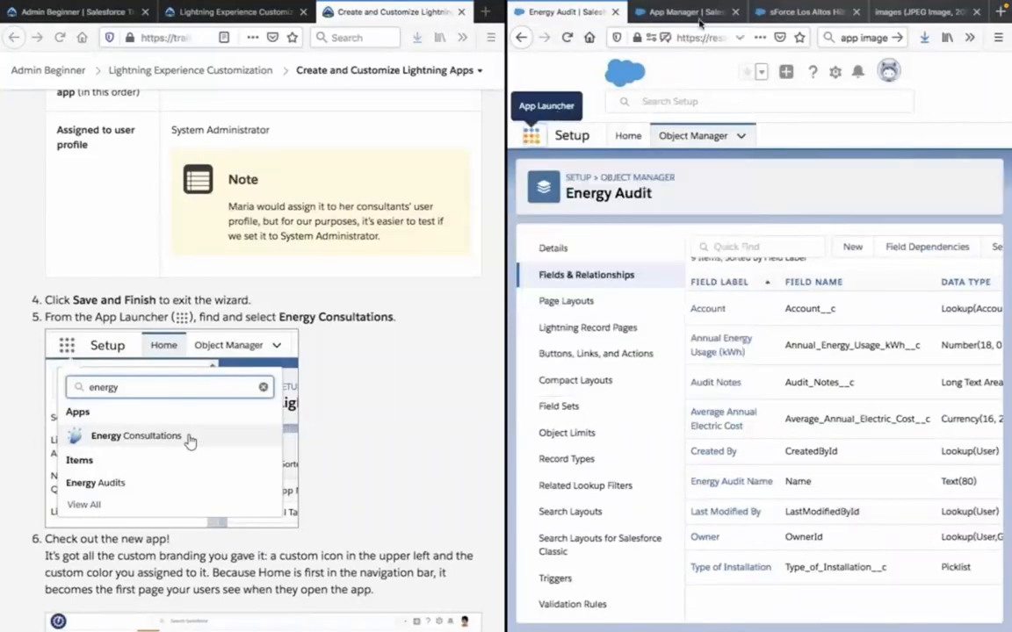
Switch to the Sales app's Home page, search the App Launcher for "energ" and open the Energy Consultations app.
left_click(830, 21)
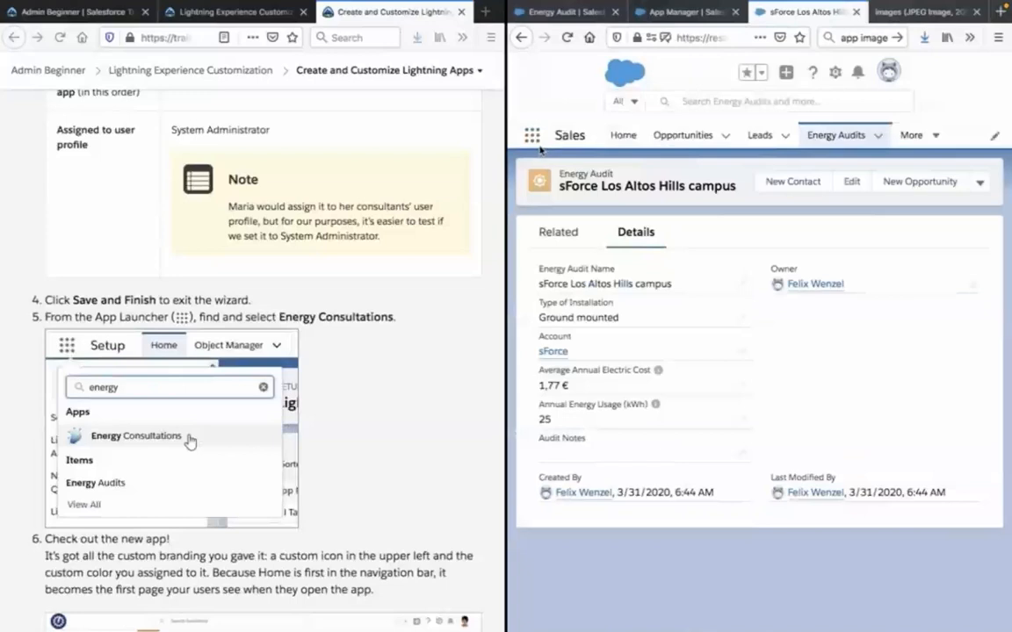
left_click(625, 139)
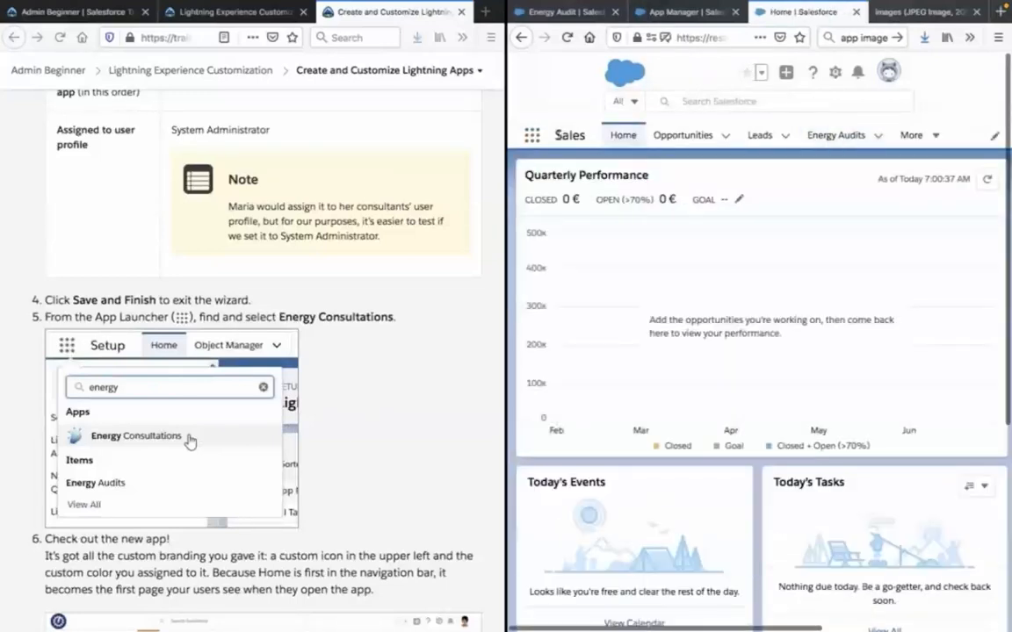
left_click(533, 137)
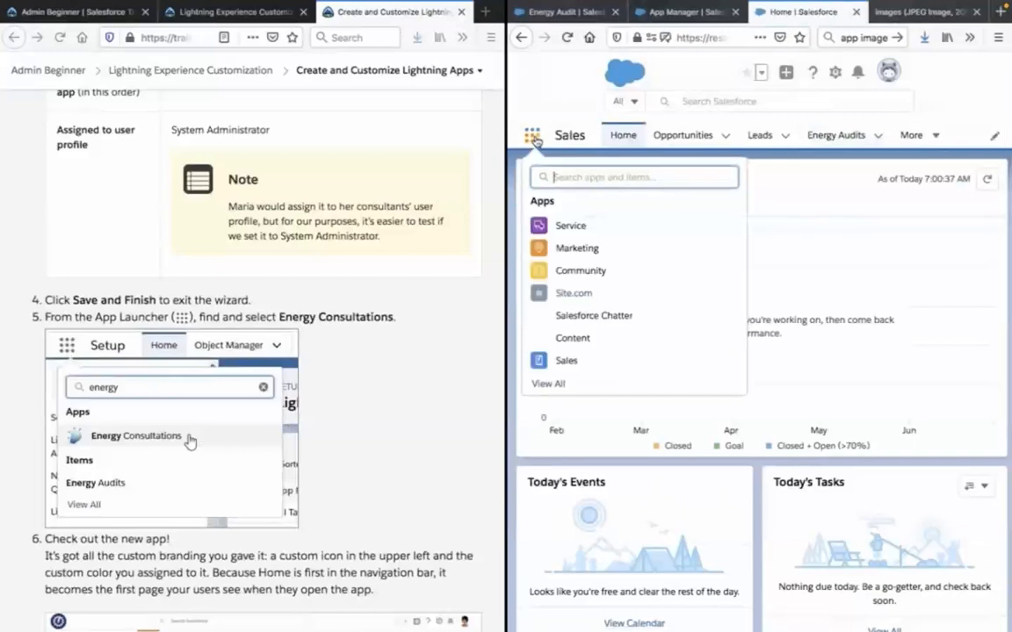
scroll(362, 204, "up", 10)
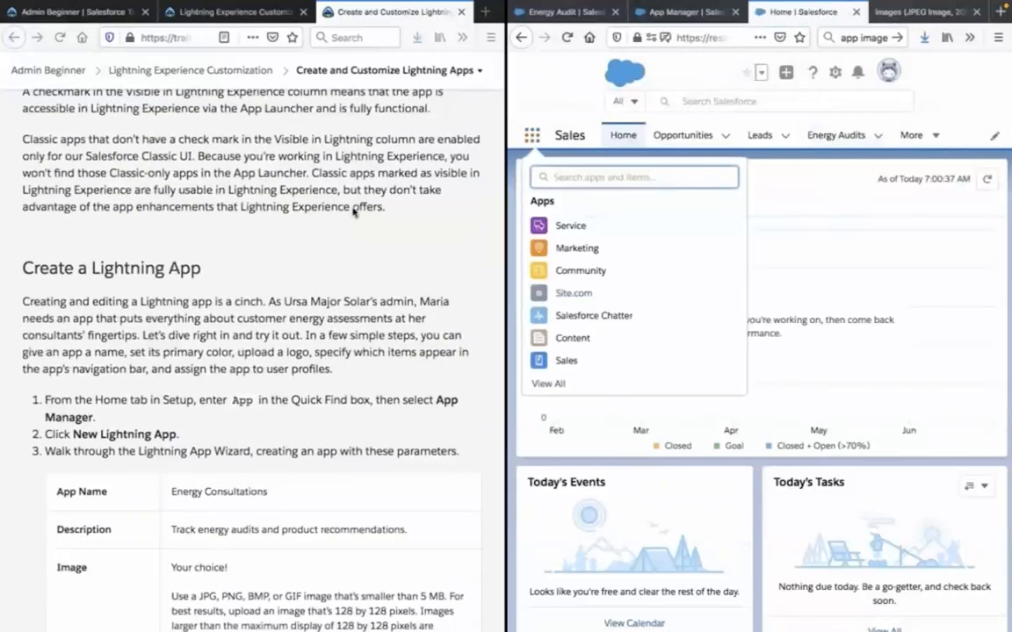
type("energ")
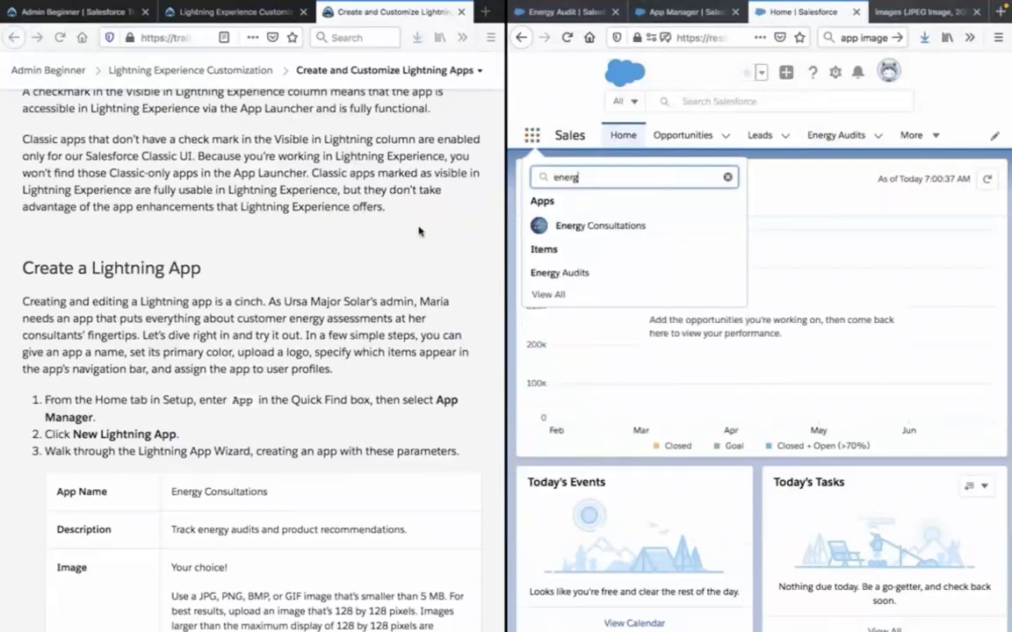
left_click(539, 227)
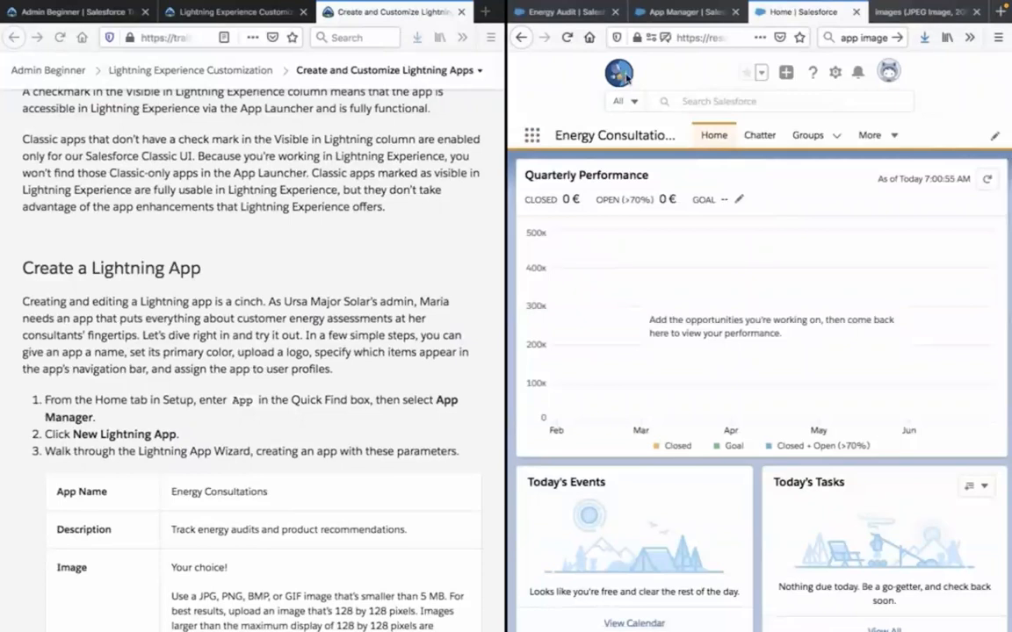
Look through the new app's navigation items, view the Energy Audits list and return to its Home page.
scroll(662, 226, "down", 1)
scroll(790, 217, "up", 1)
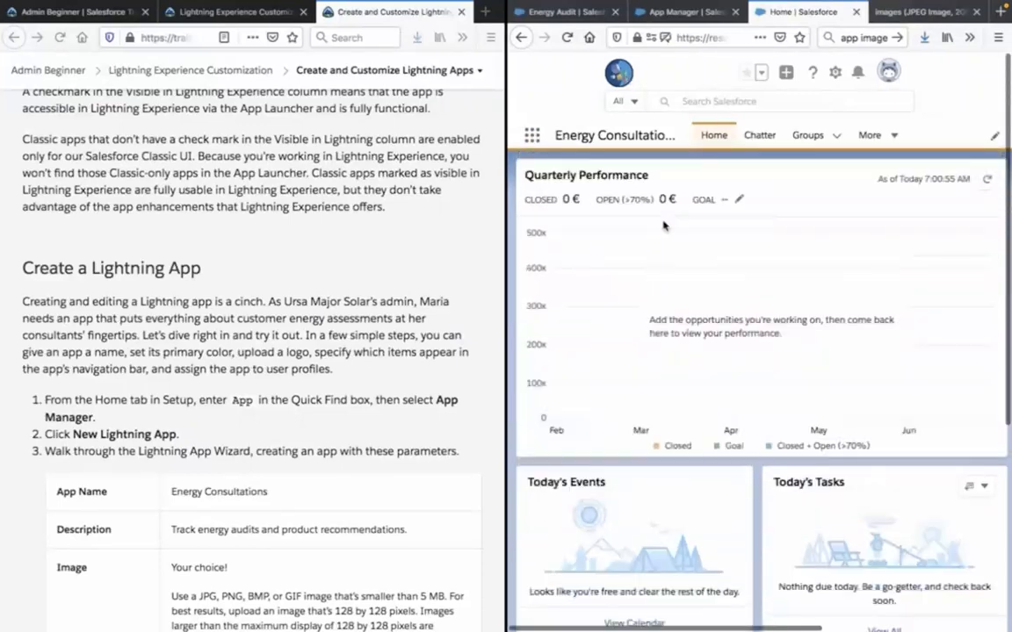
left_click(836, 136)
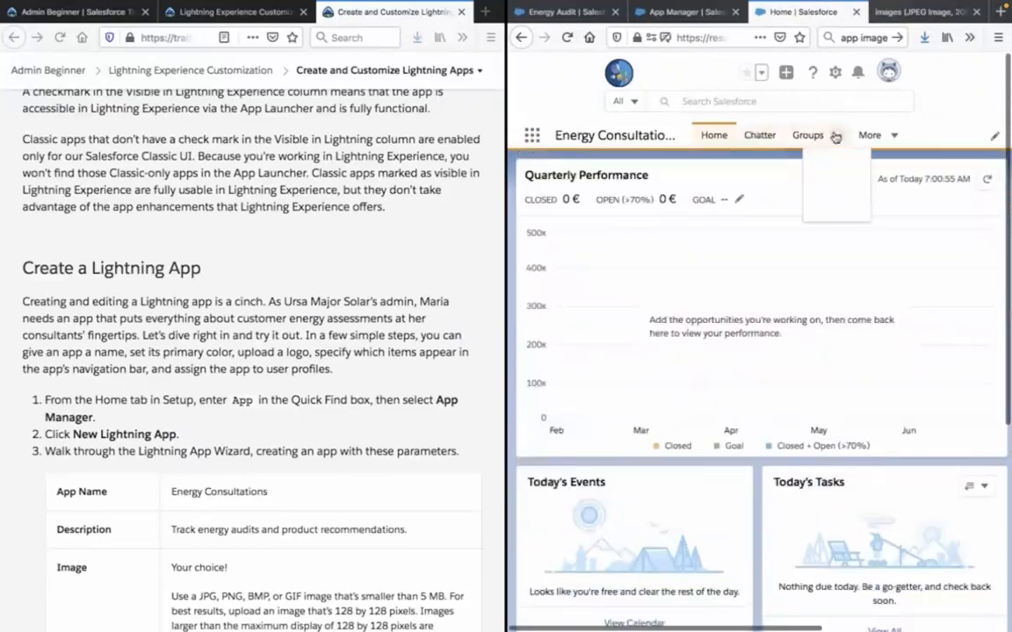
left_click(836, 136)
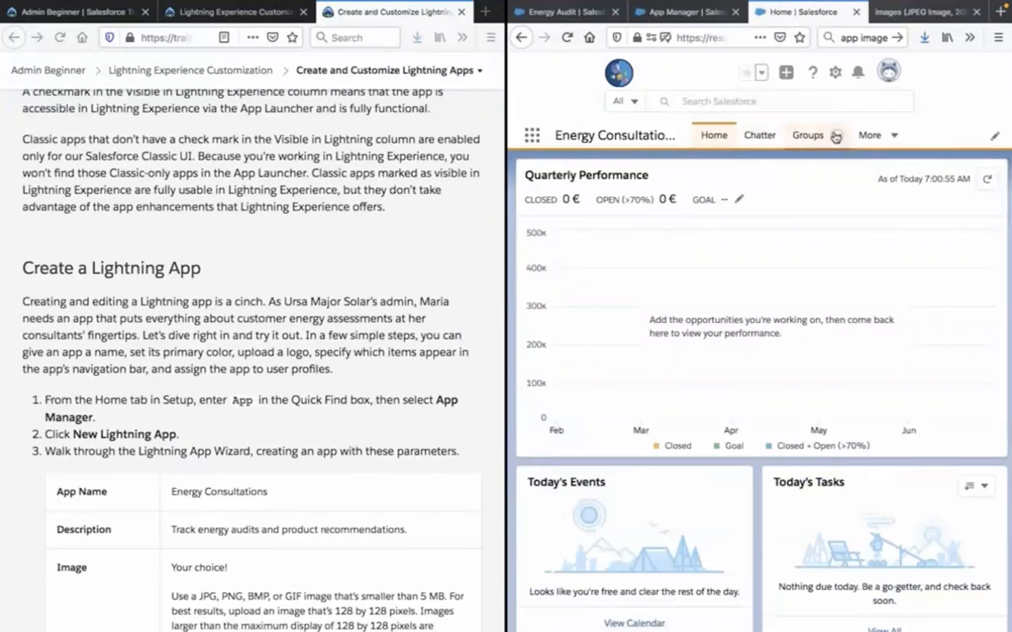
left_click(894, 137)
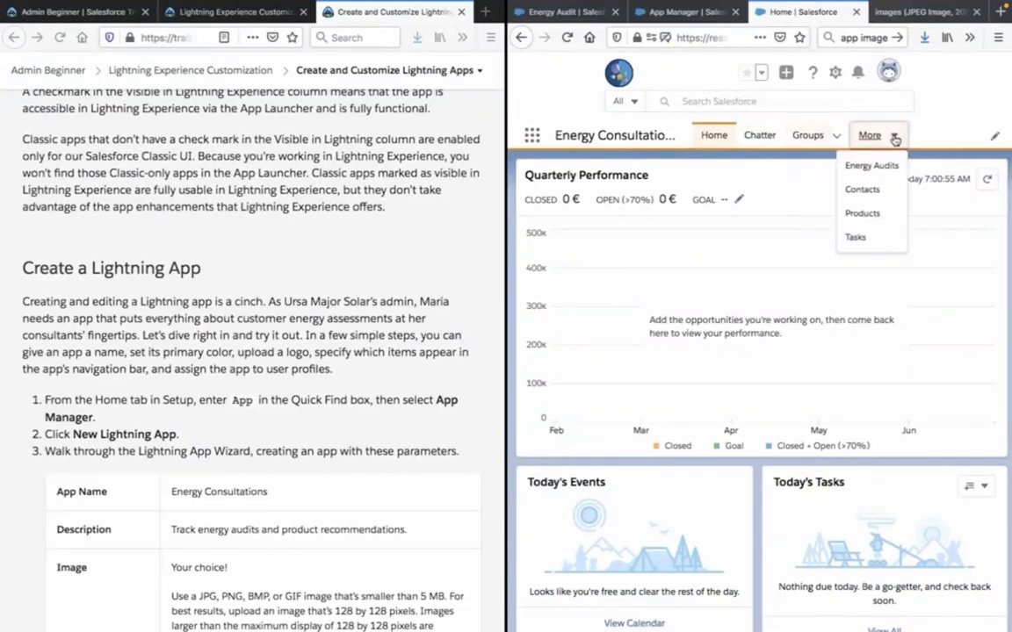
left_click(863, 166)
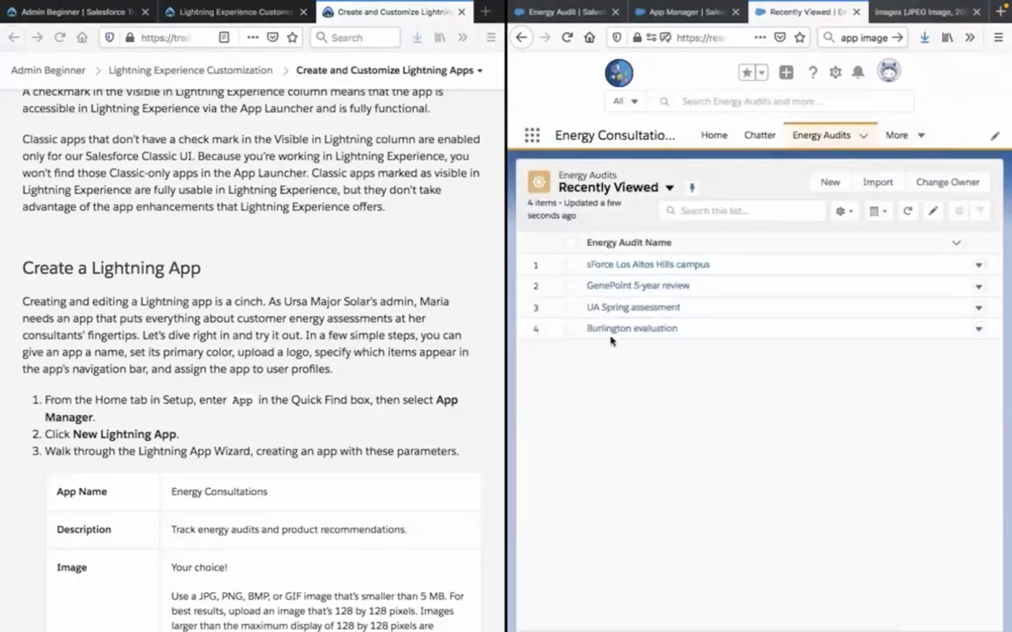
left_click(716, 136)
Read the rest of the lesson, from checking out the new app through the tips for creating apps in Lightning Experience.
scroll(363, 364, "down", 8)
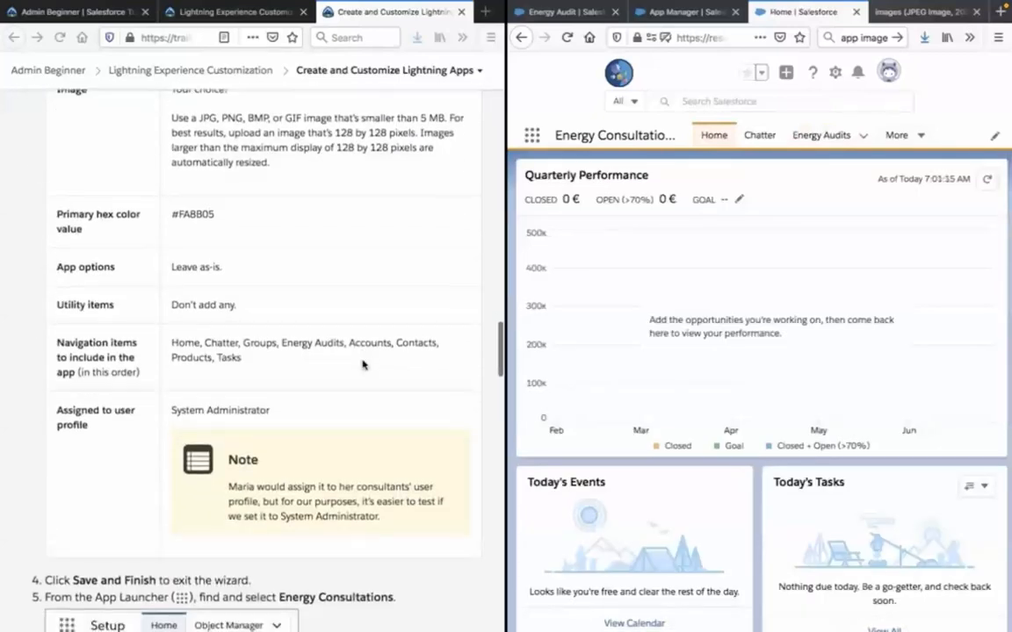
scroll(363, 364, "down", 10)
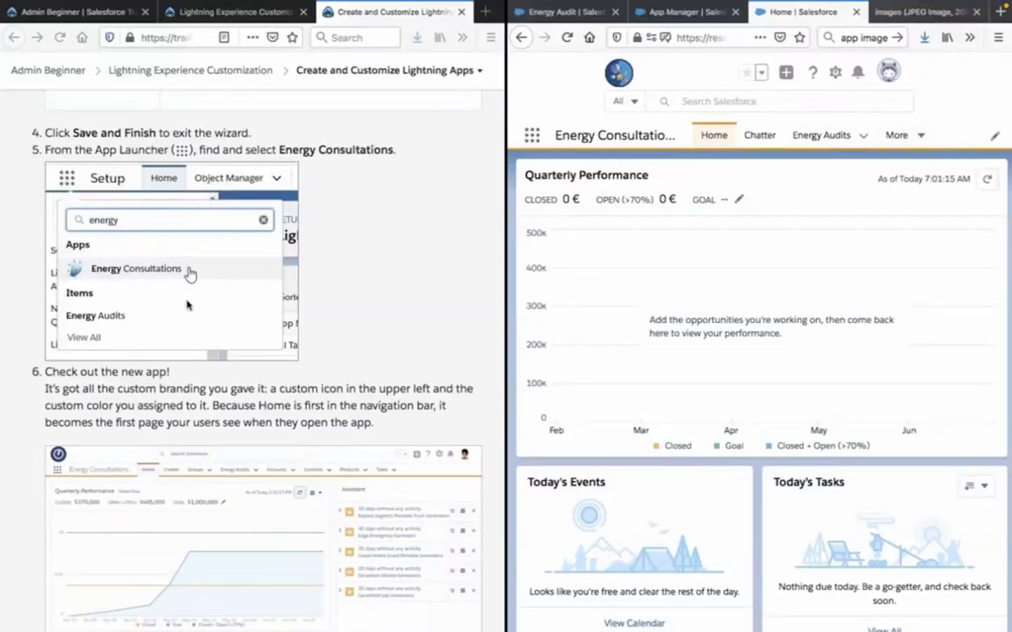
scroll(187, 305, "down", 1)
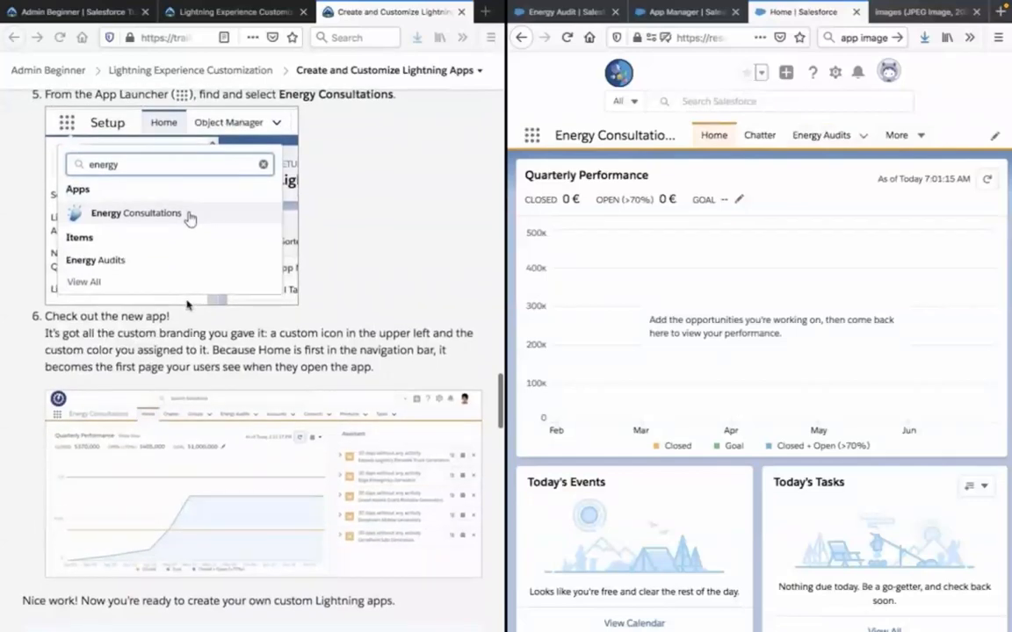
scroll(187, 305, "down", 1)
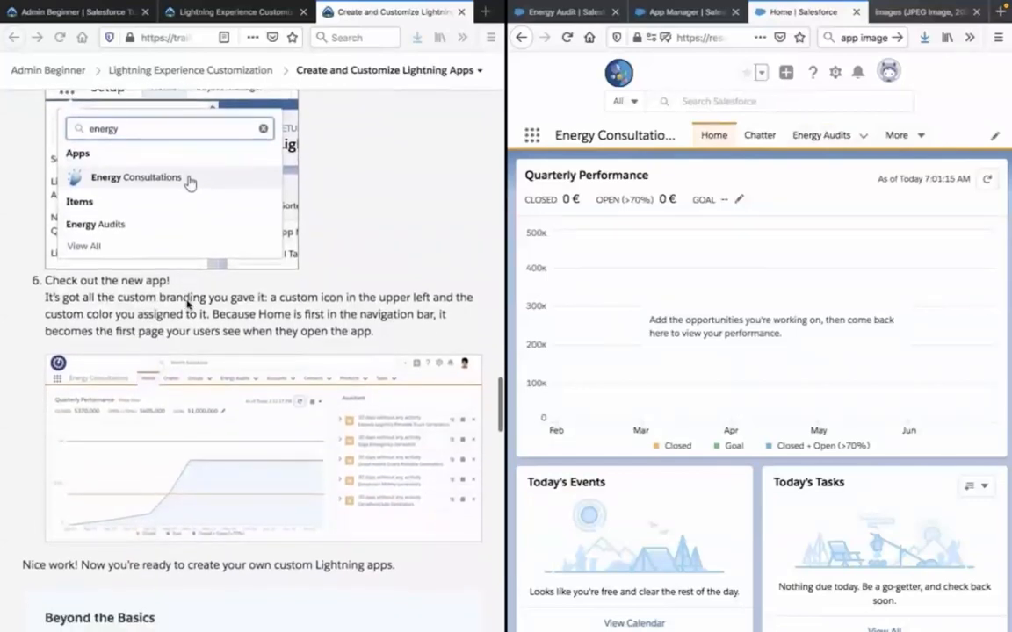
left_click(187, 304)
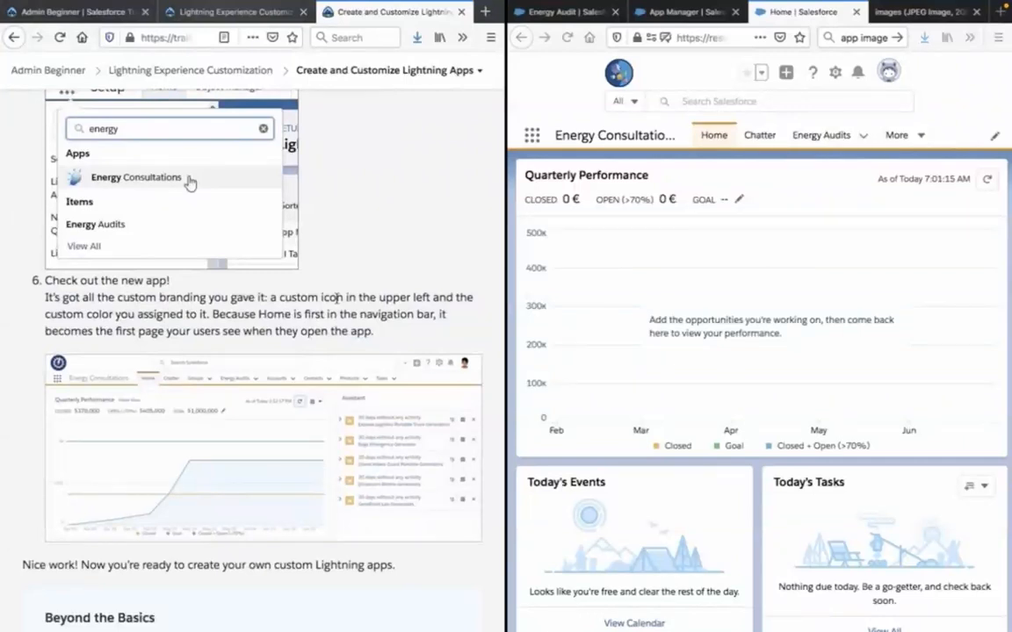
scroll(337, 298, "down", 4)
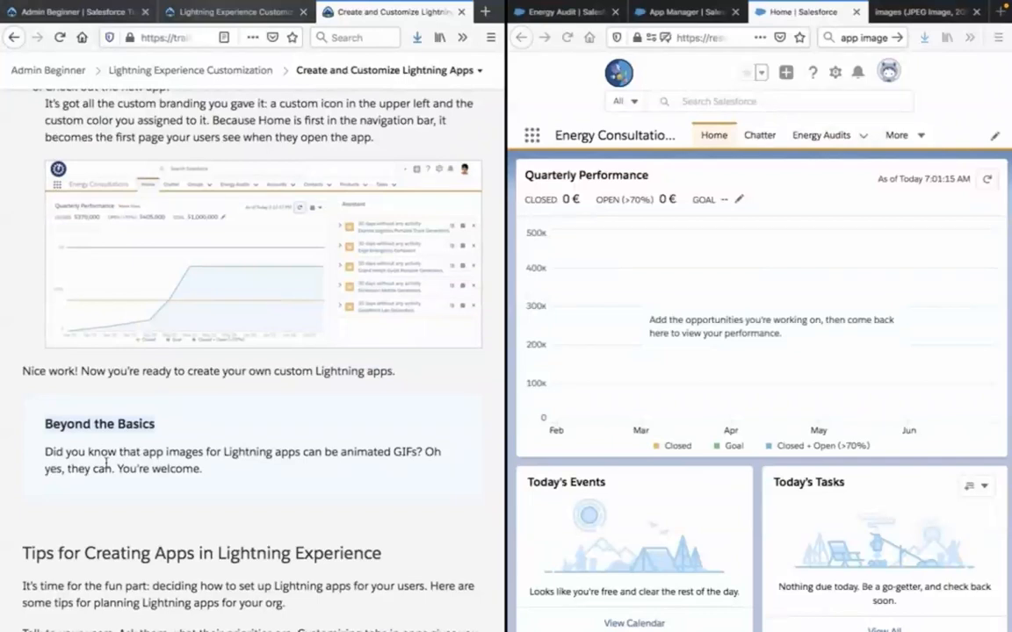
scroll(105, 463, "down", 5)
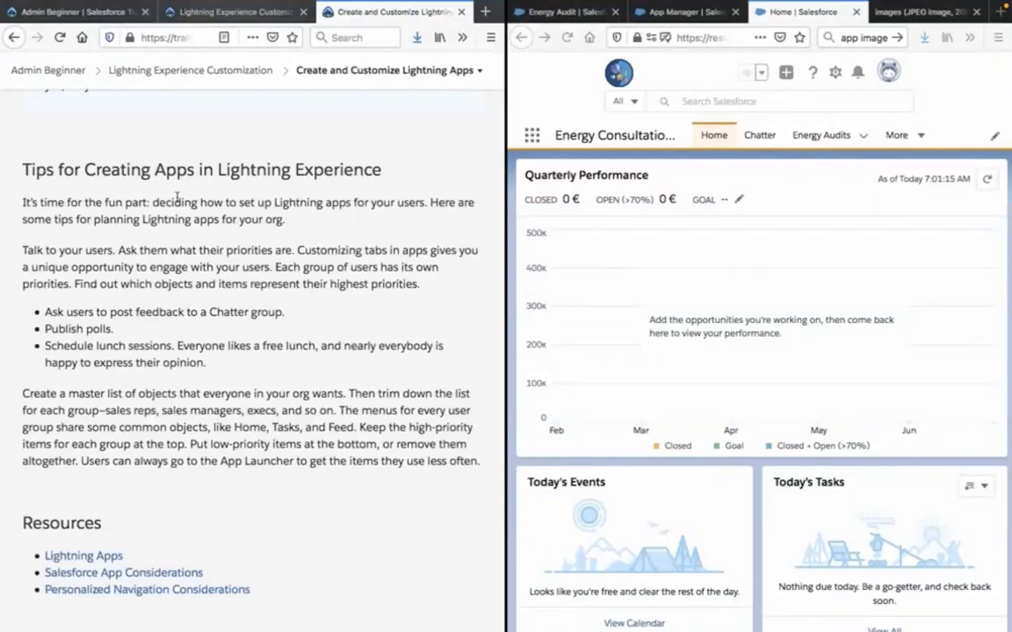
mouse_move(921, 366)
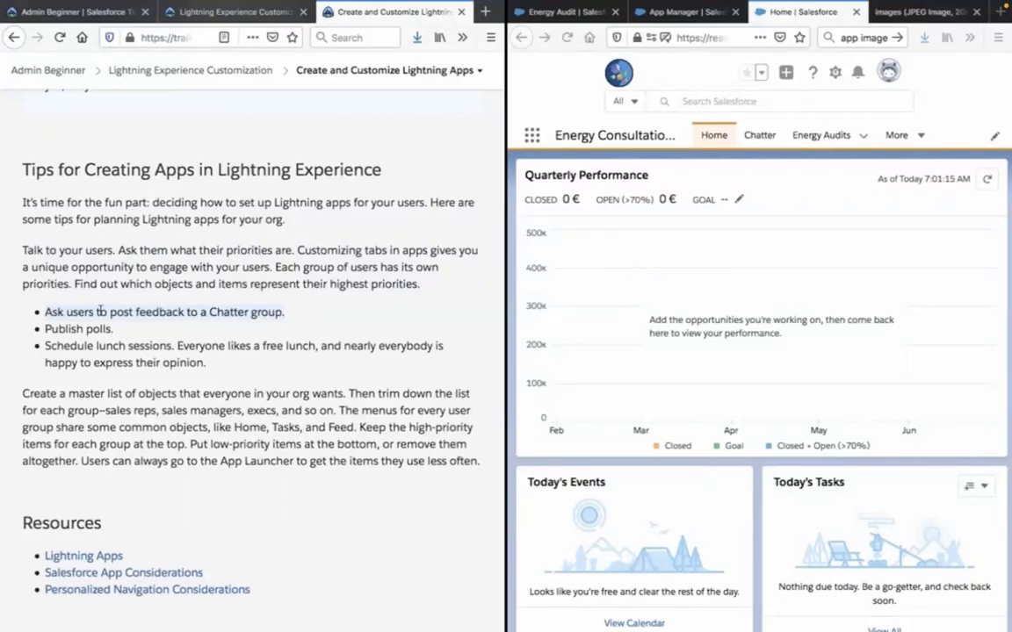
scroll(100, 310, "down", 3)
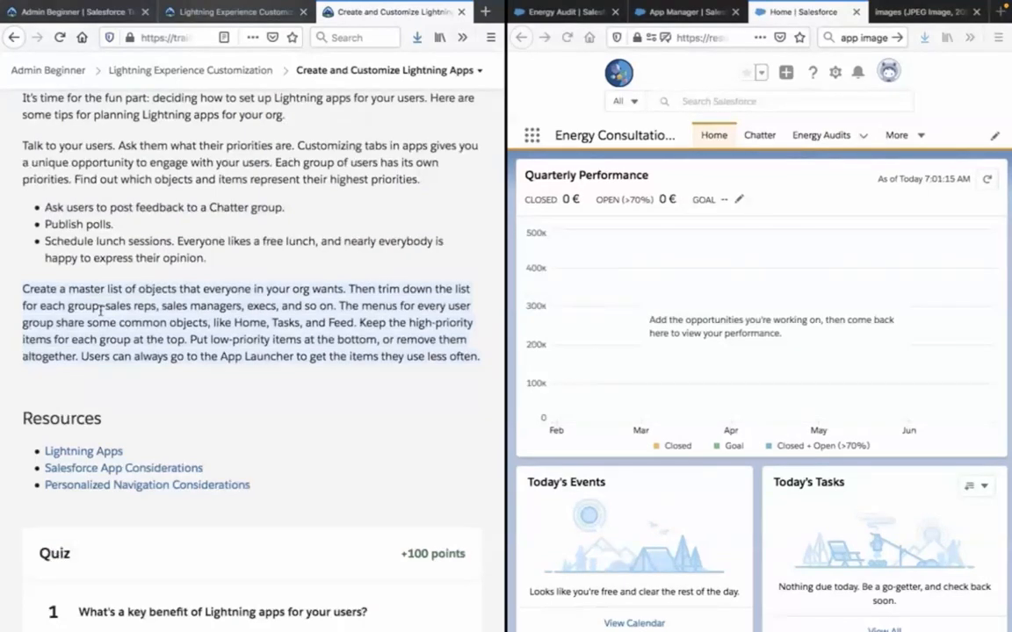
Answer quiz question 1 about the key benefit of Lightning apps with D, "All of the above".
scroll(101, 309, "down", 5)
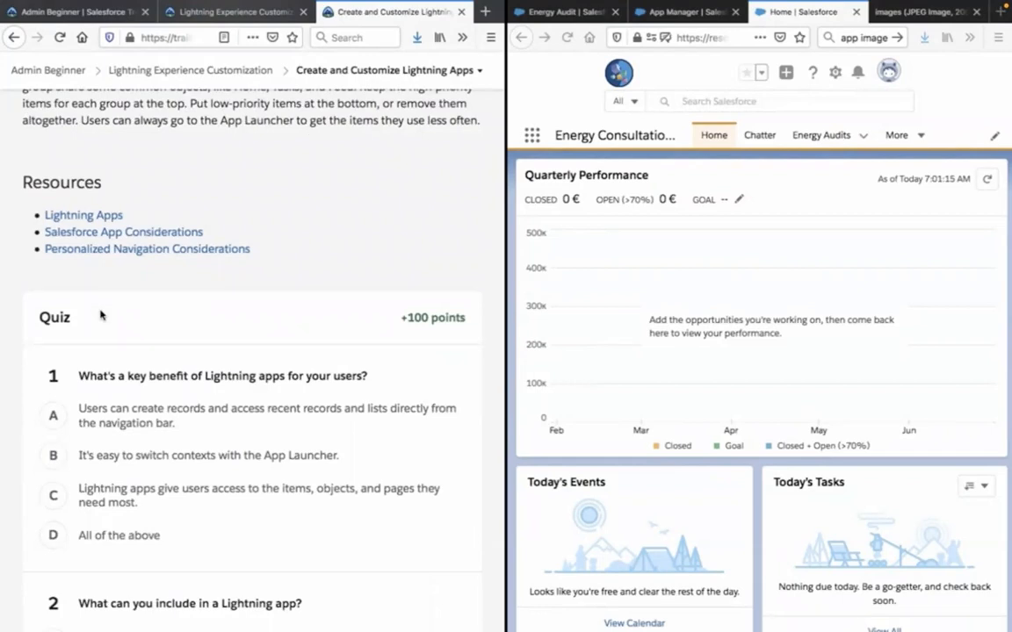
scroll(99, 314, "down", 3)
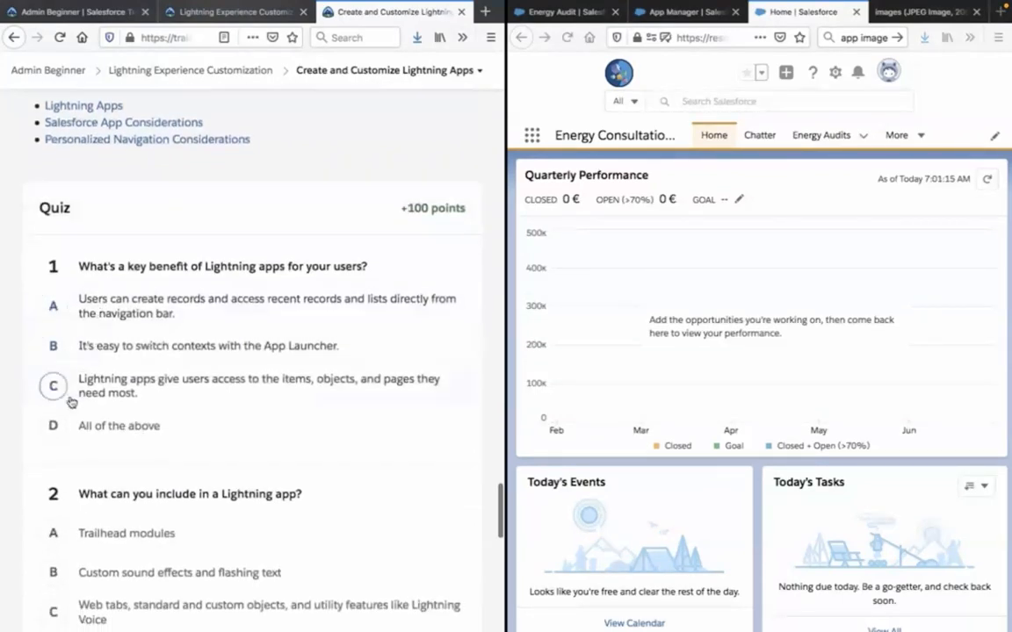
left_click(61, 429)
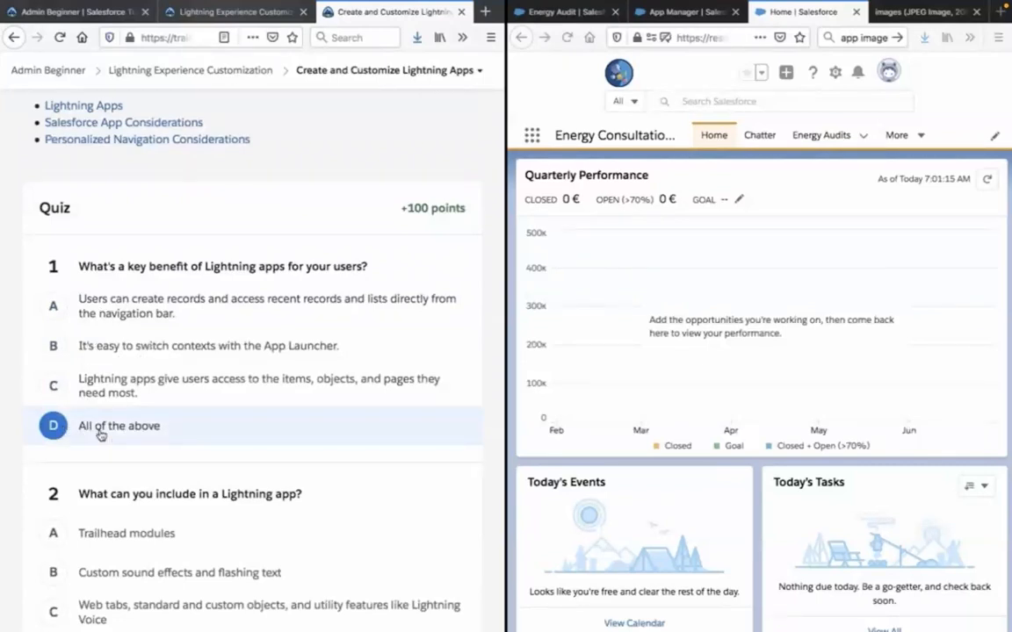
Search the lesson page for "record" to check the statement about accessing recent records and lists, and close the search.
scroll(100, 433, "down", 2)
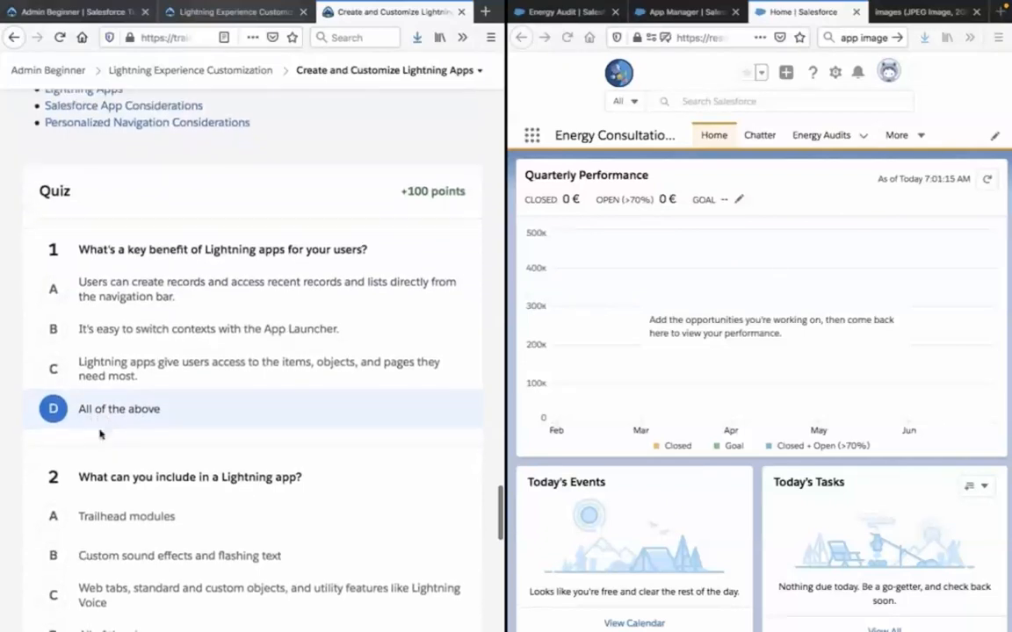
scroll(101, 433, "down", 3)
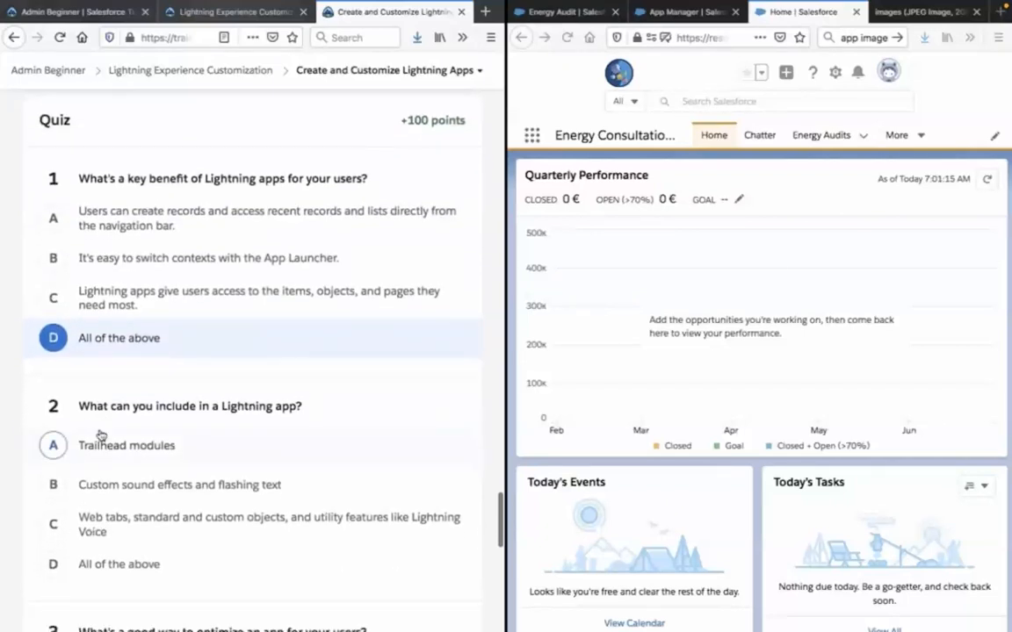
scroll(101, 433, "down", 3)
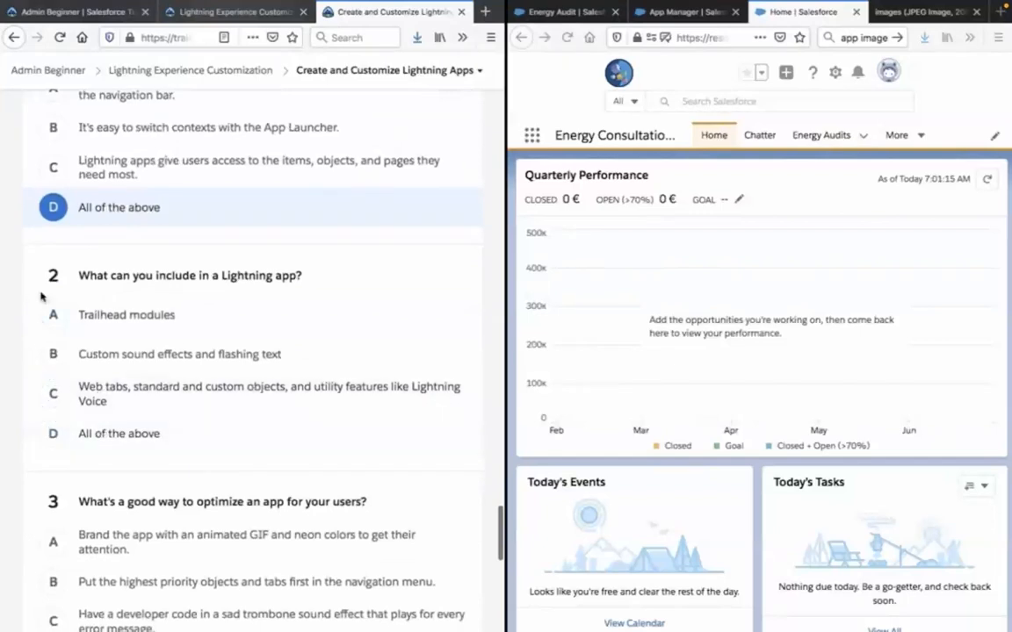
scroll(37, 297, "up", 5)
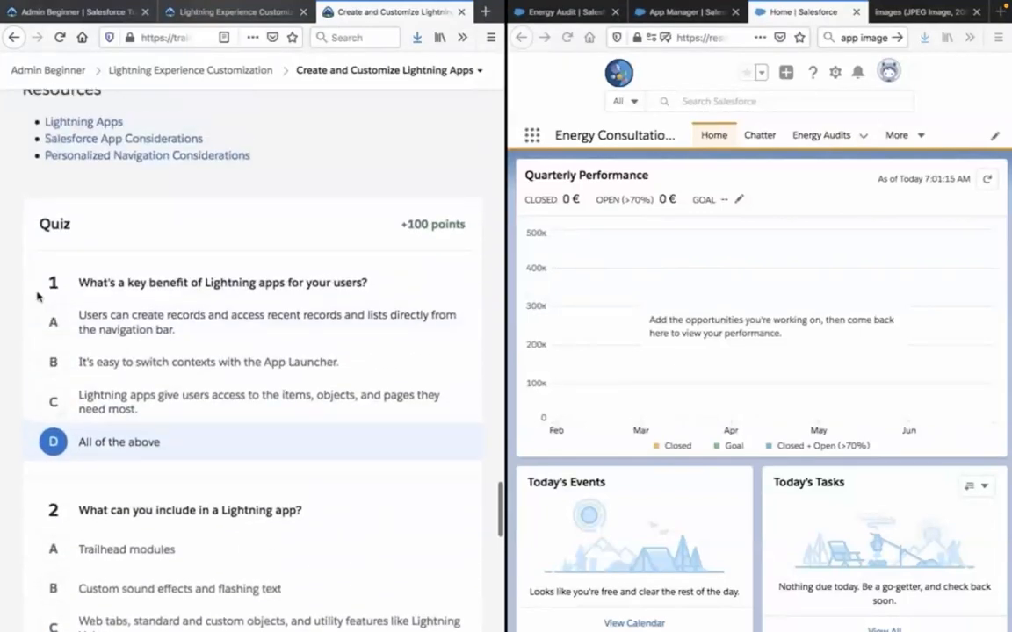
key("ctrl+f")
type("rec")
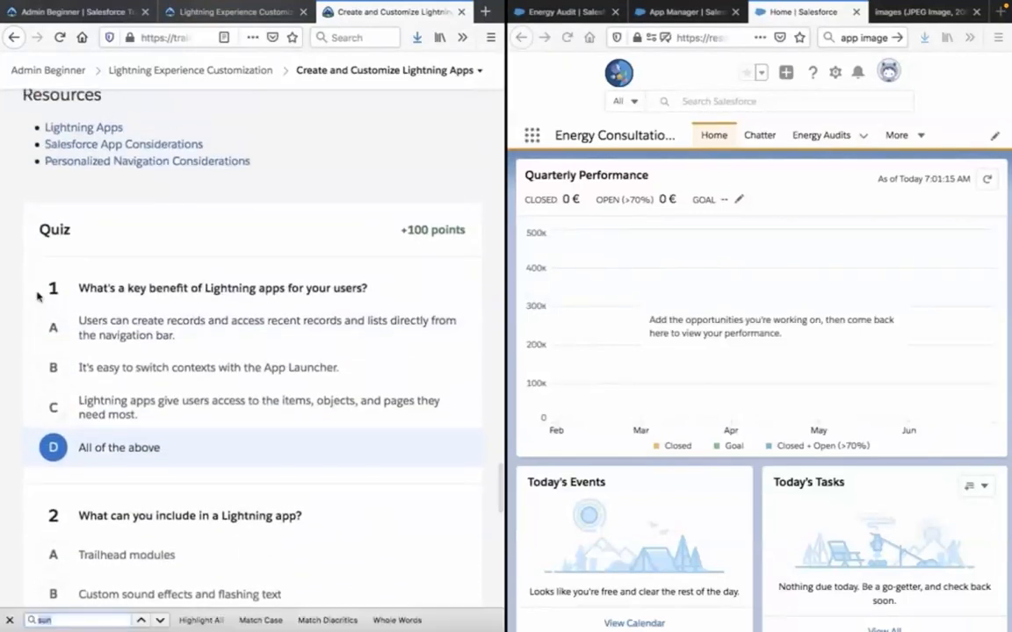
type("ord")
key("Return")
key("Return")
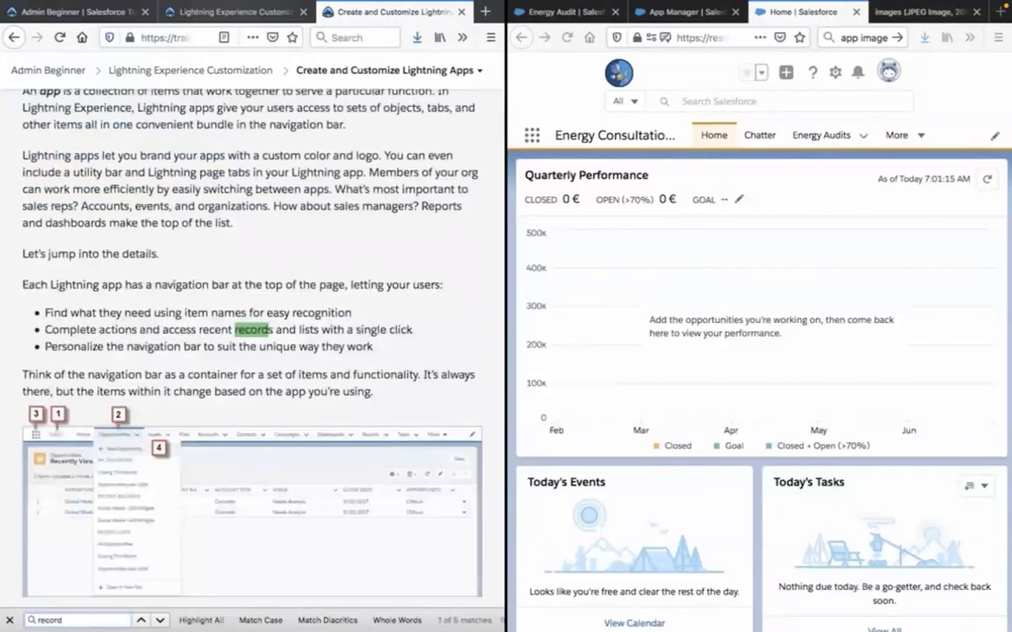
left_click(195, 340)
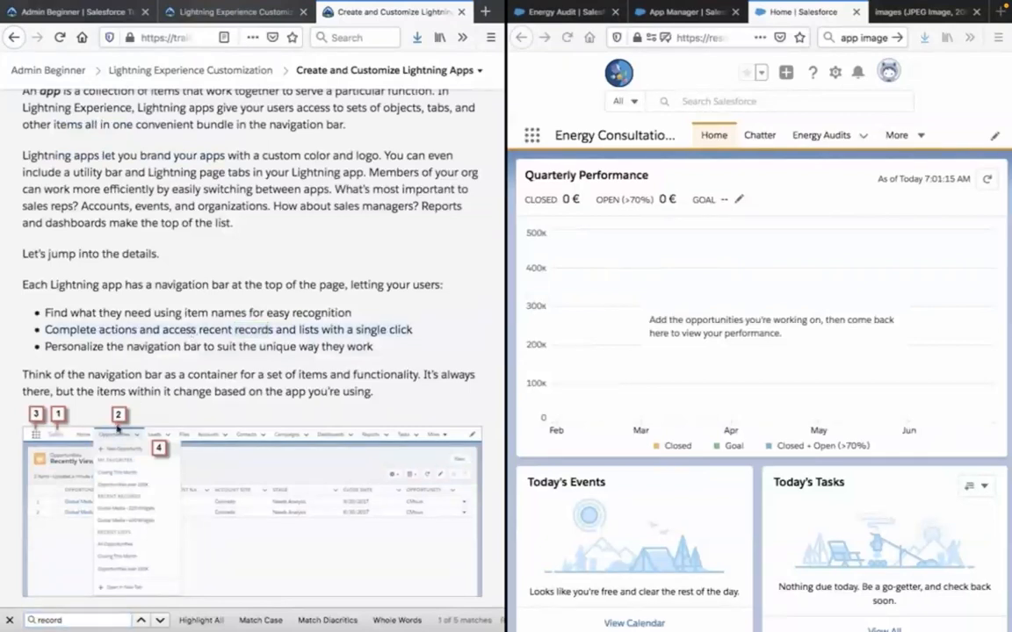
left_click(9, 620)
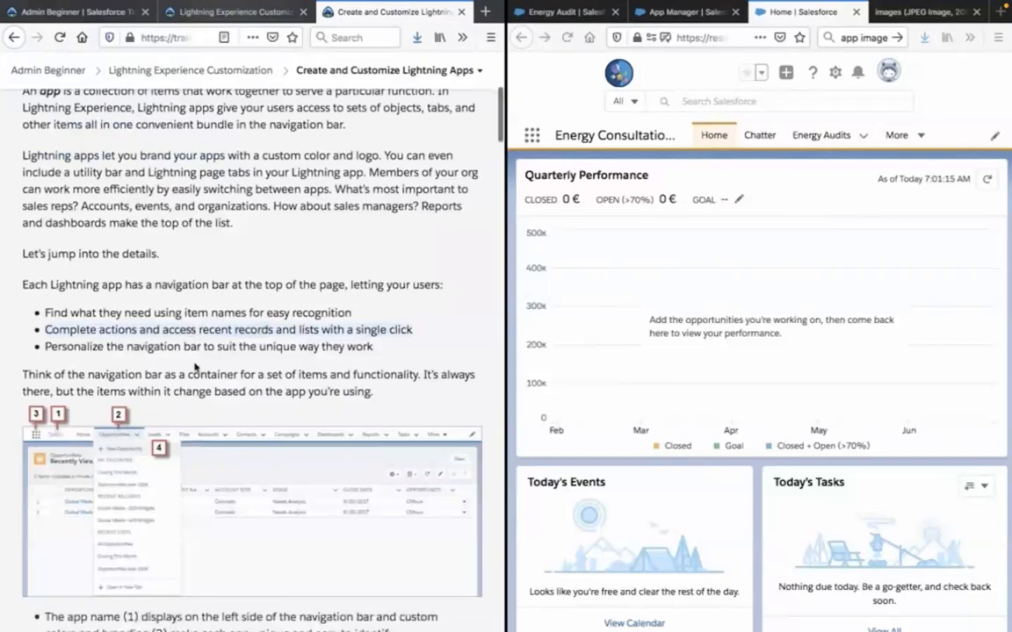
Answer quiz question 2 with C, "Web tabs, standard and custom objects, and utility features like Lightning Voice".
scroll(194, 365, "down", 10)
scroll(194, 378, "down", 15)
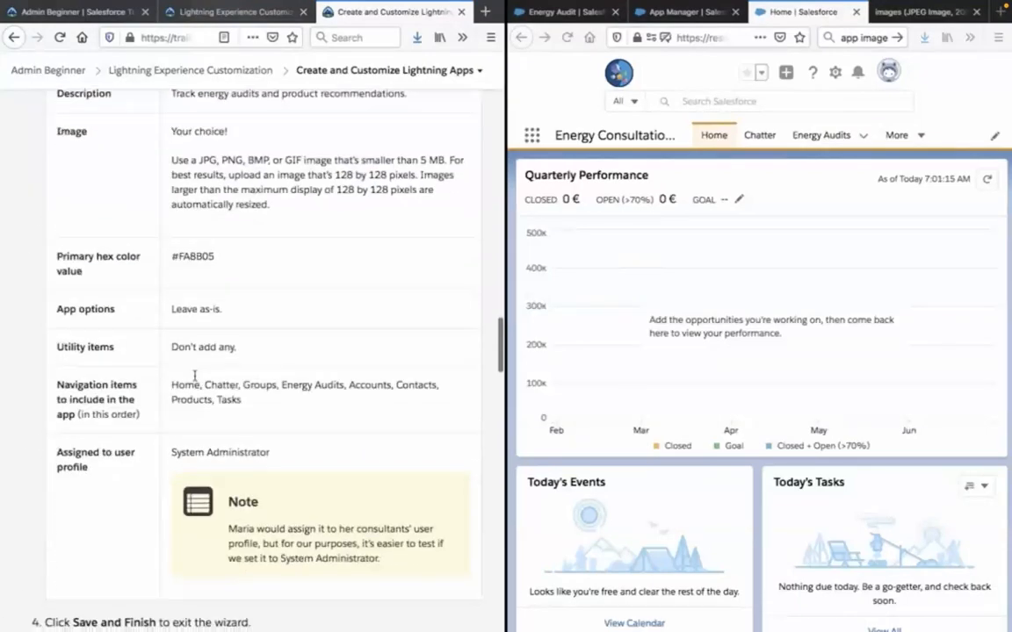
scroll(117, 350, "down", 12)
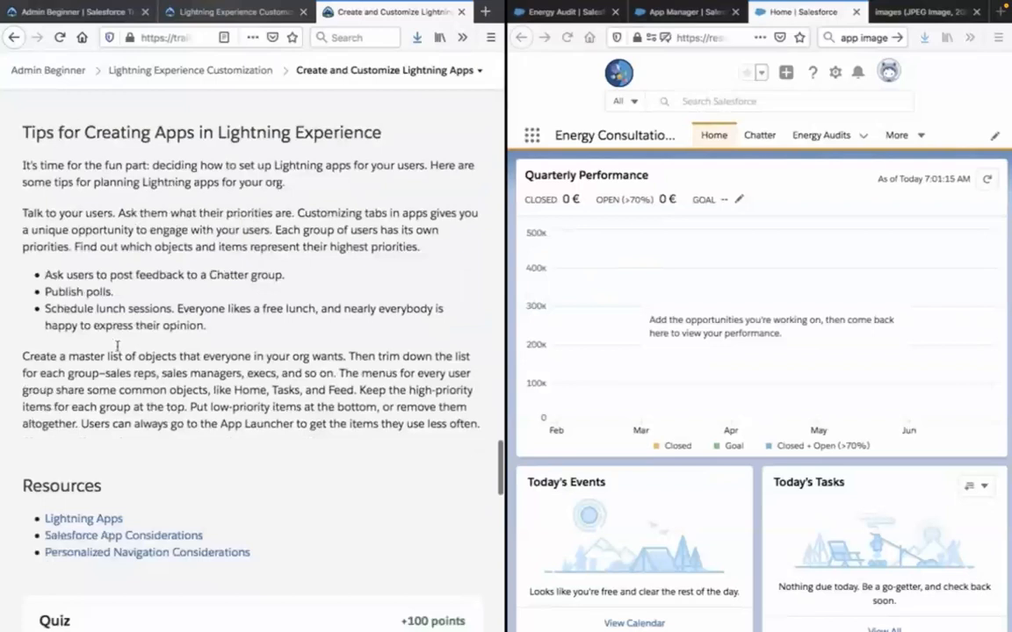
scroll(117, 350, "down", 3)
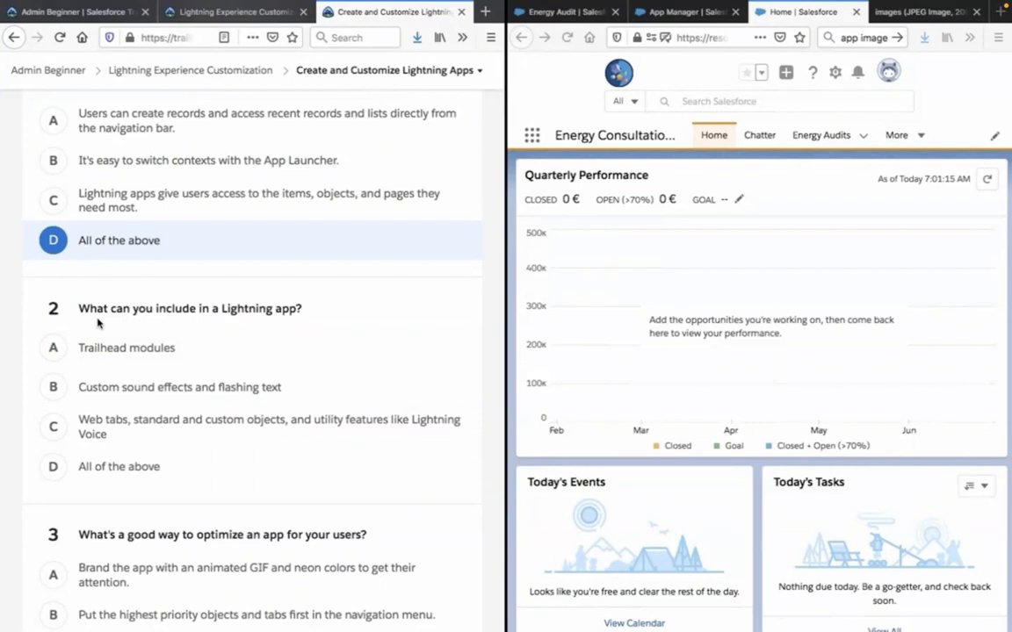
left_click(69, 425)
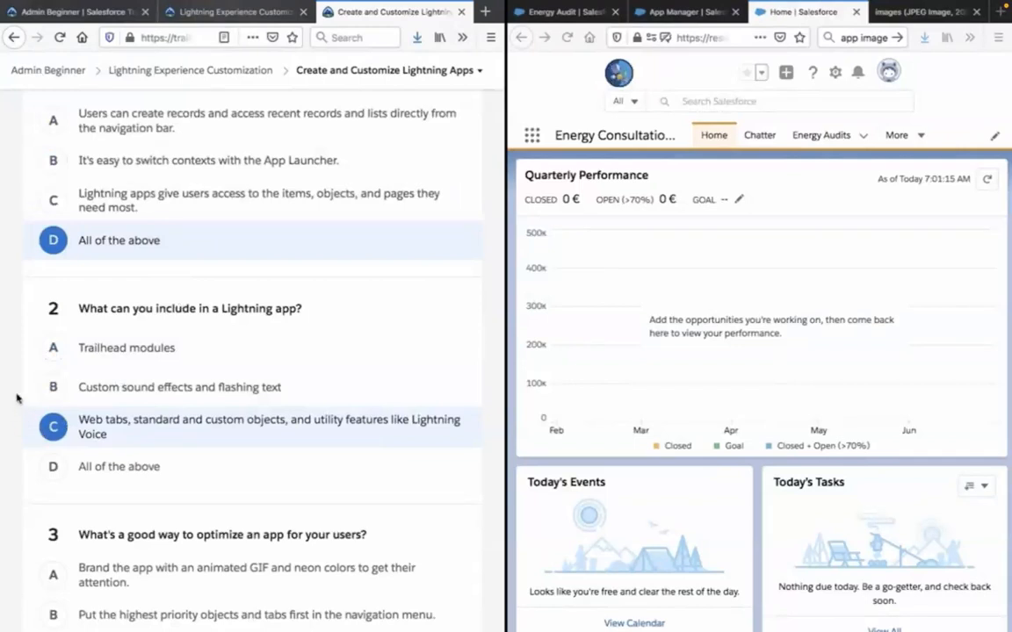
Answer quiz question 3 about optimizing an app for users with B, "Put the highest priority objects and tabs first in the navigation menu.".
scroll(17, 403, "down", 3)
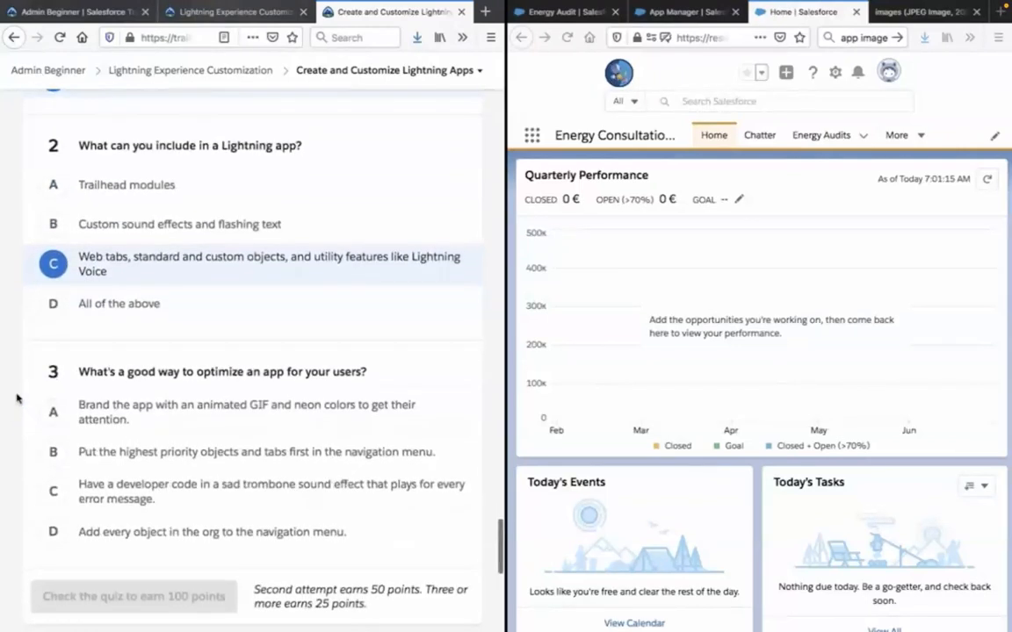
scroll(15, 398, "down", 1)
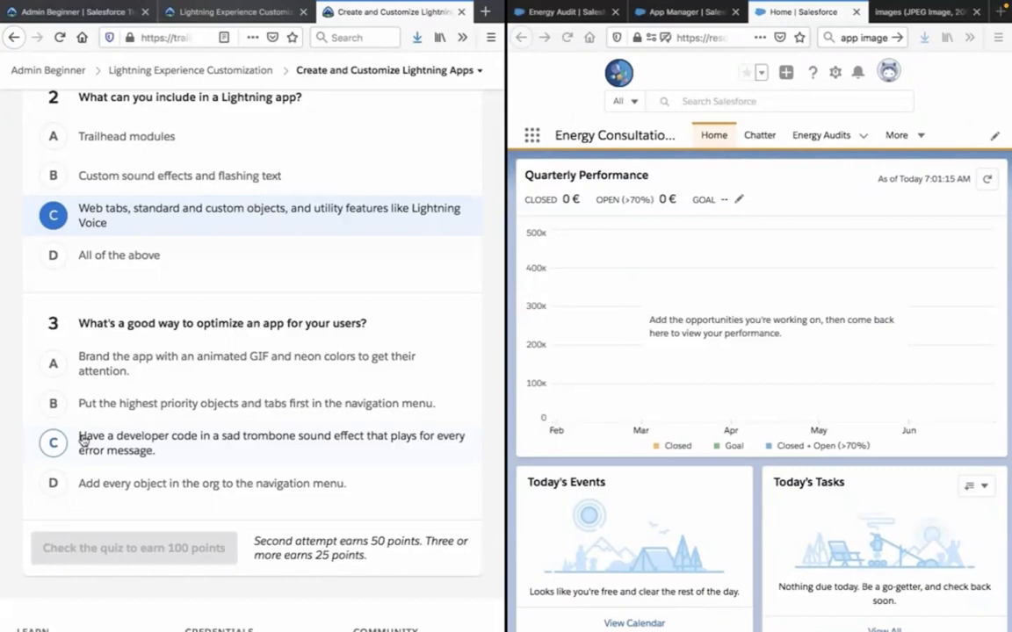
left_click(54, 406)
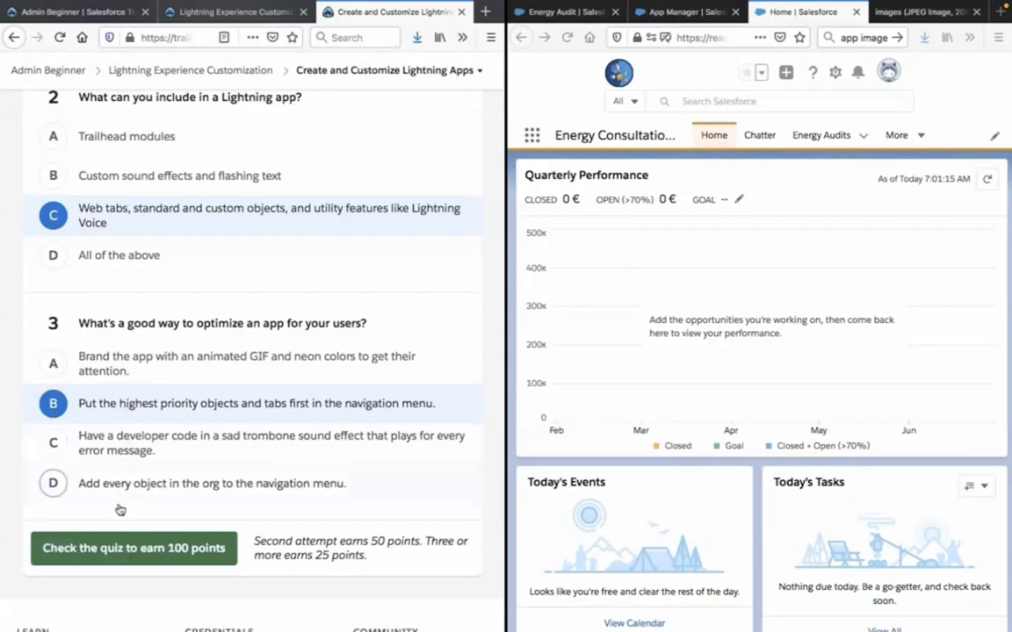
Review the three selected answers, submit the quiz for checking, and proceed to the next unit.
scroll(101, 576, "down", 5)
scroll(100, 576, "up", 2)
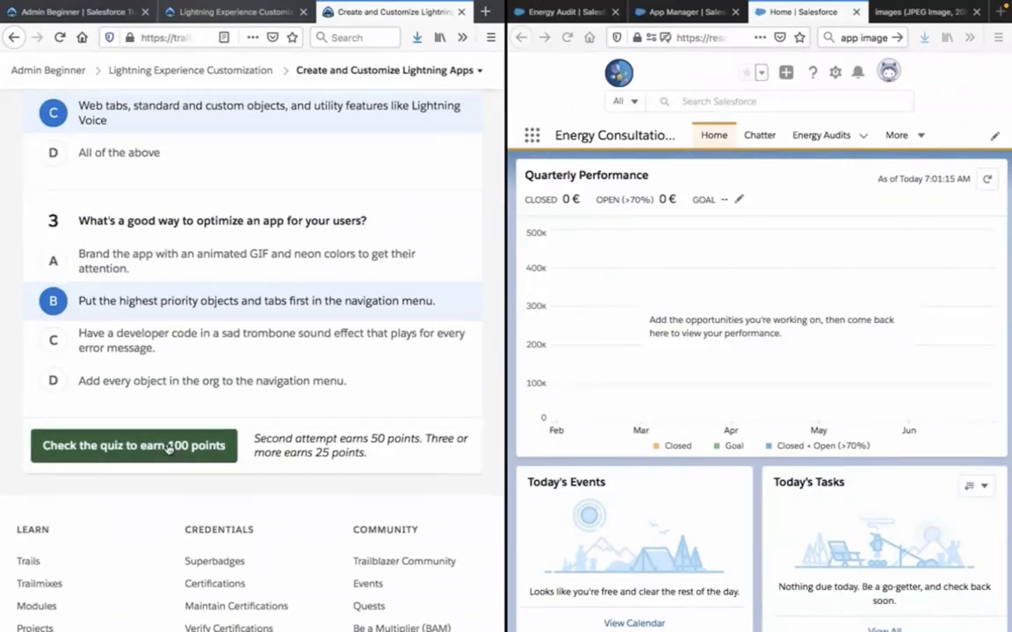
scroll(169, 447, "up", 5)
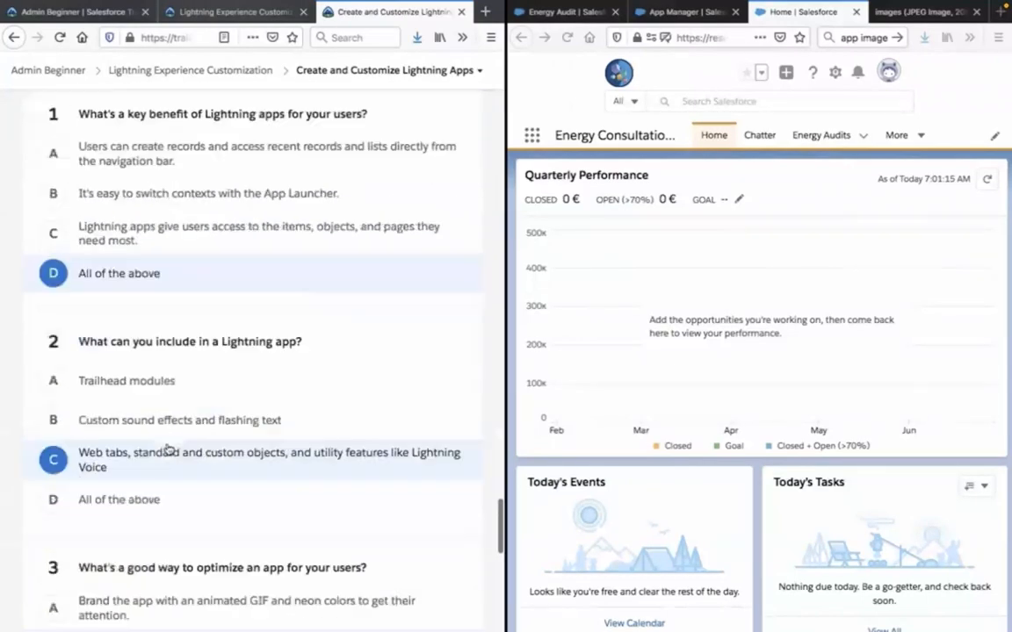
scroll(169, 447, "down", 6)
left_click(164, 397)
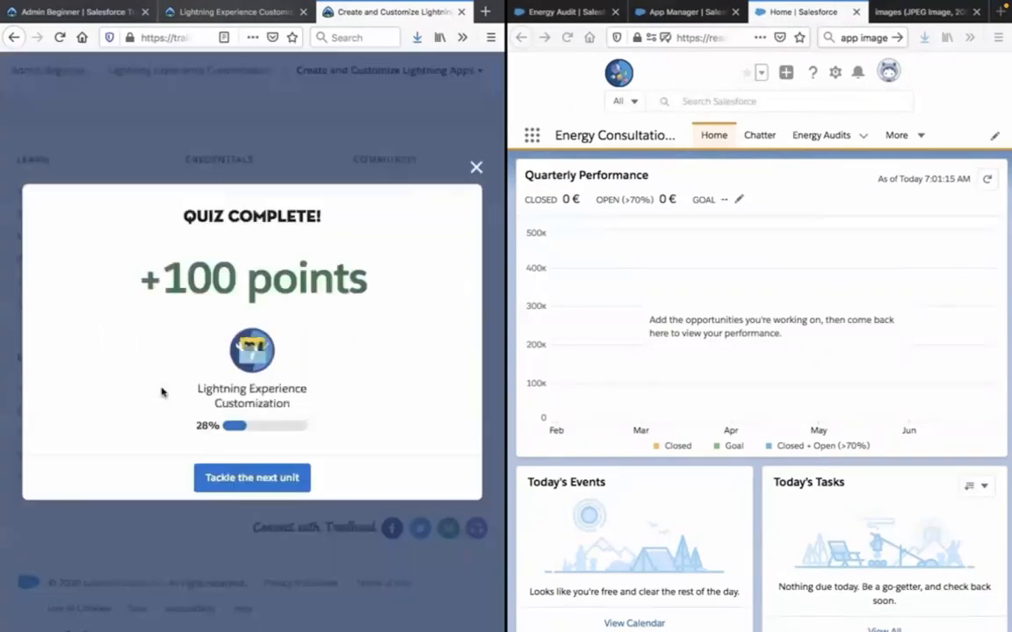
left_click(210, 479)
Pause the full-screen YouTube video and switch to Trailhead's Create and Customize Lightning Apps unit.
left_click(414, 315)
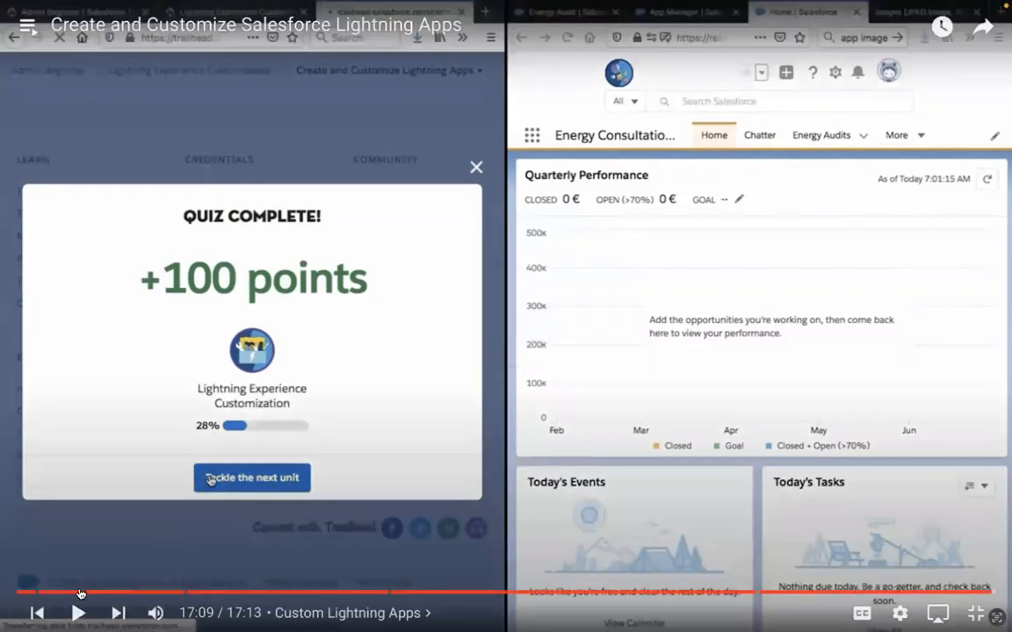
key("Escape")
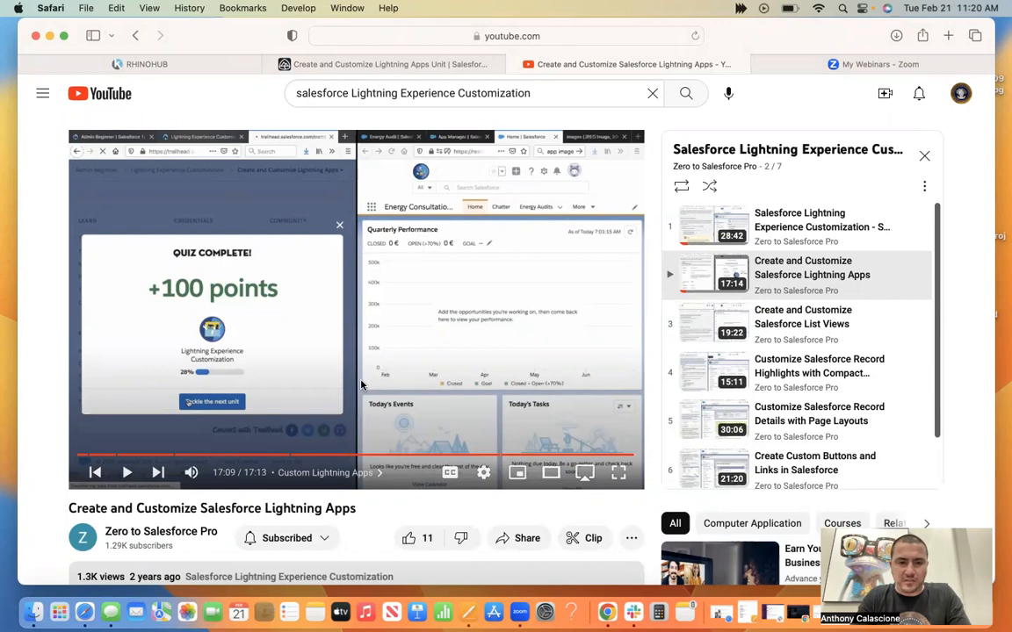
left_click(383, 65)
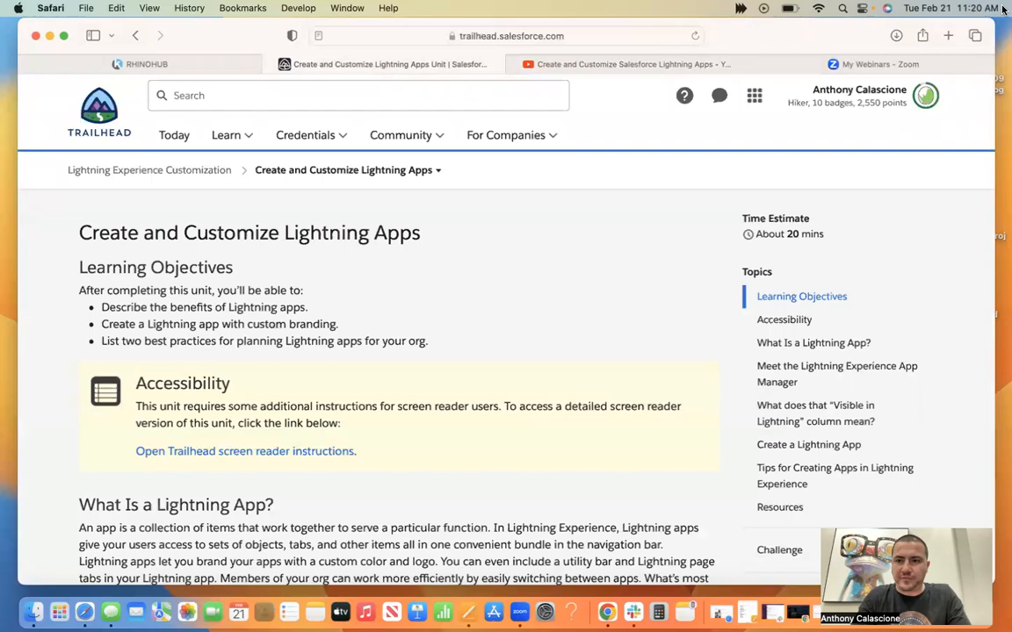
Narrow the browser window to about two-thirds of the screen width and skim the unit from its learning objectives to the quiz and back.
left_click_drag(993, 18, 669, 17)
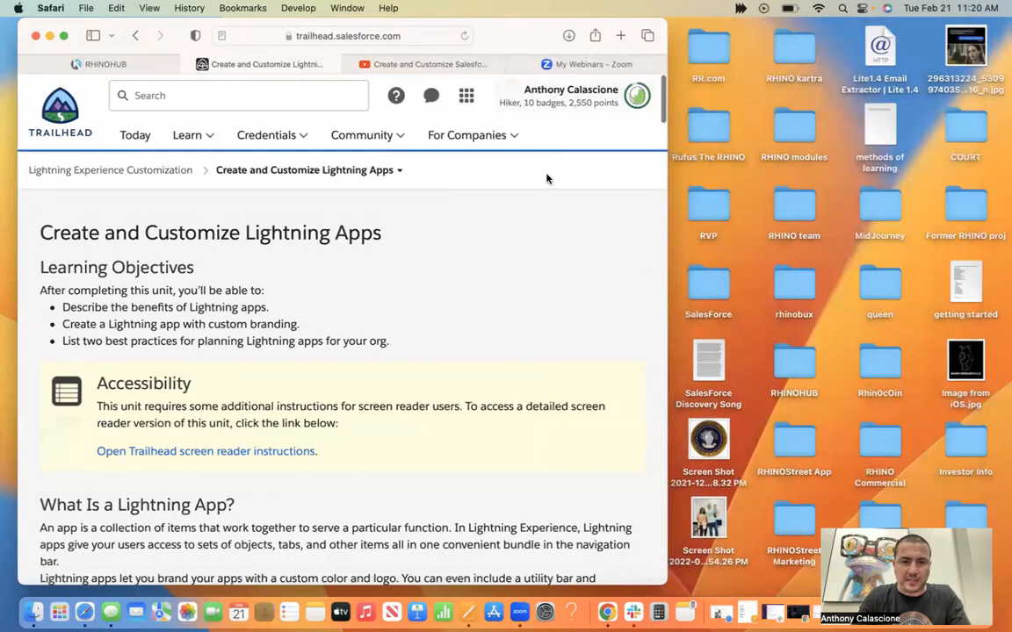
scroll(505, 305, "down", 5)
scroll(506, 305, "down", 15)
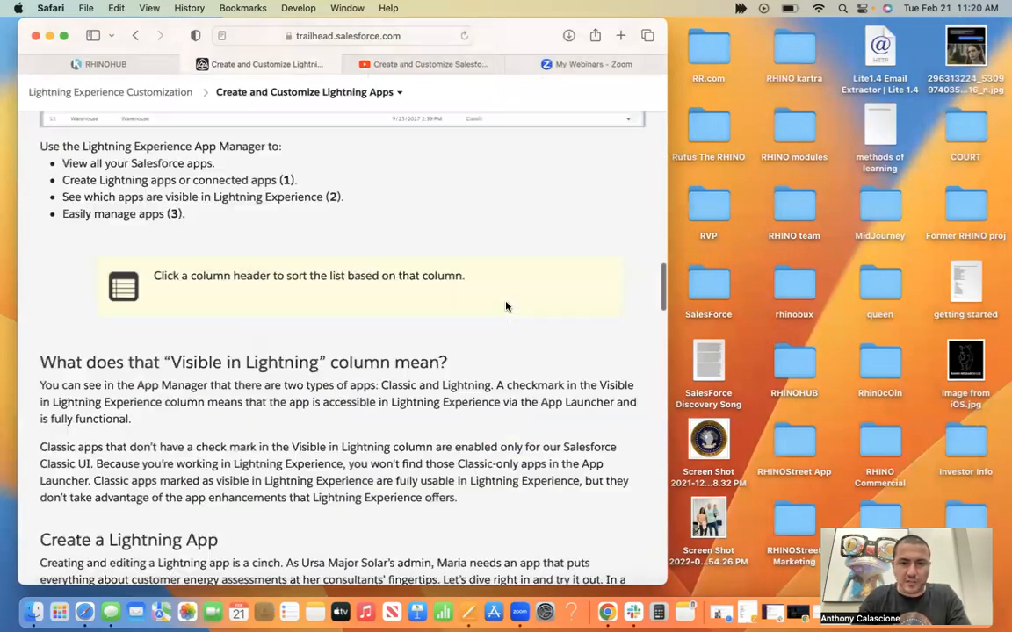
scroll(506, 305, "down", 20)
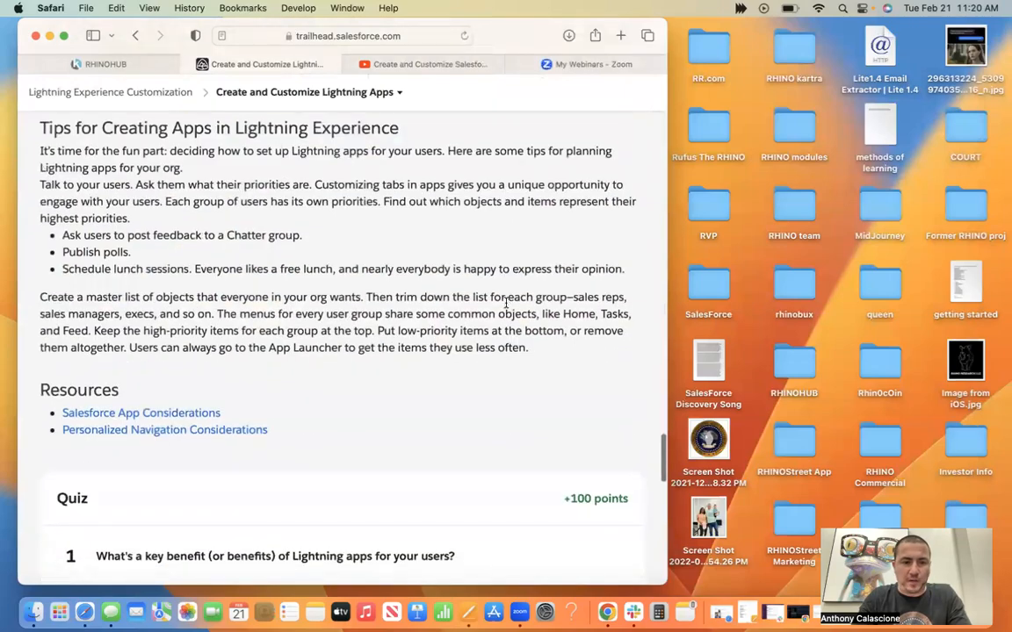
scroll(506, 305, "down", 5)
scroll(505, 305, "up", 10)
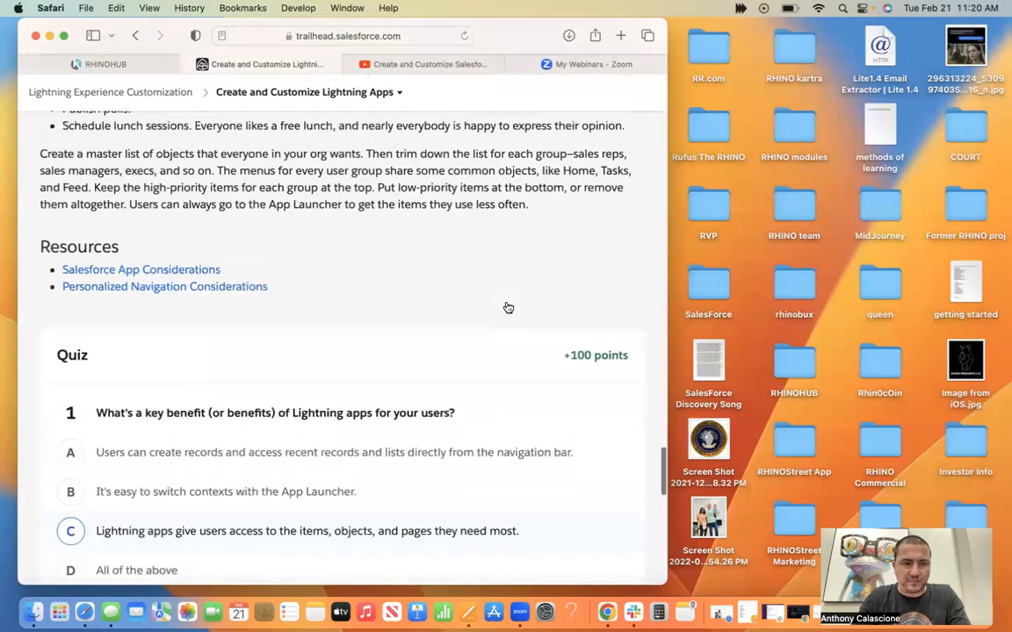
scroll(506, 307, "up", 10)
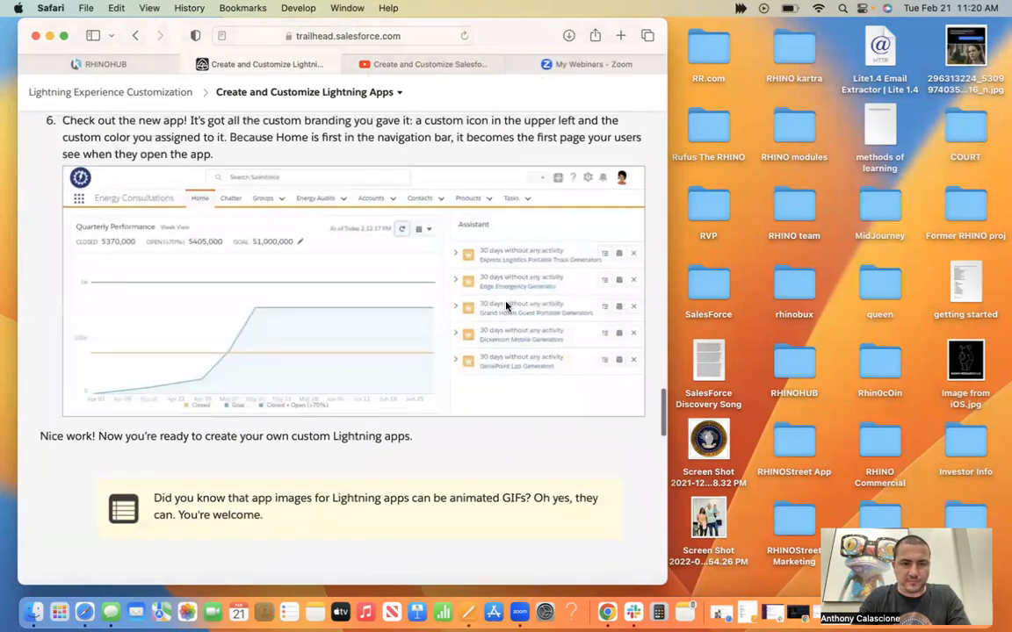
scroll(506, 307, "up", 15)
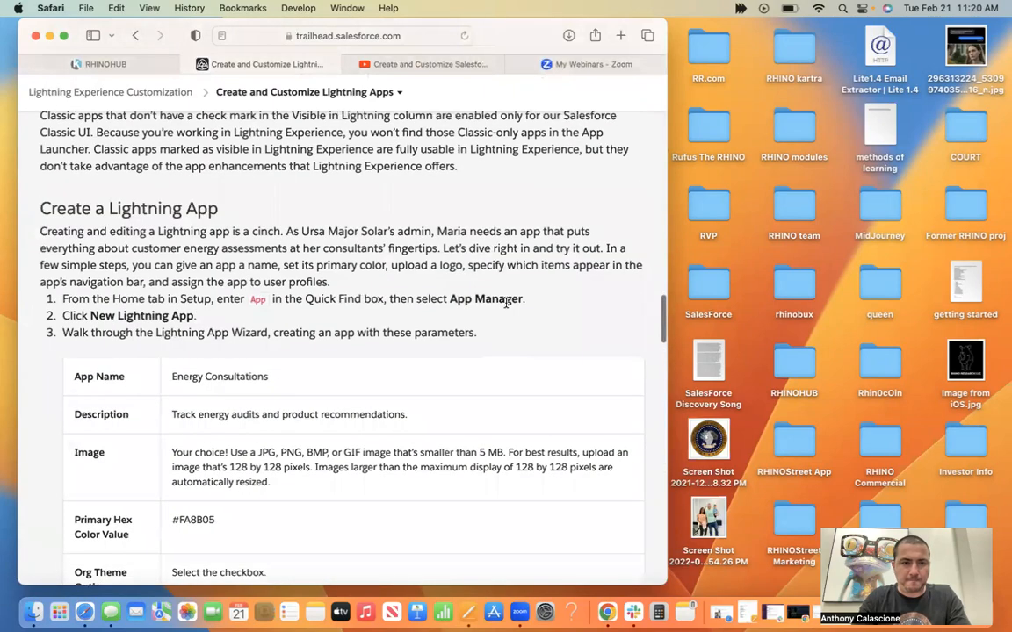
scroll(328, 344, "up", 10)
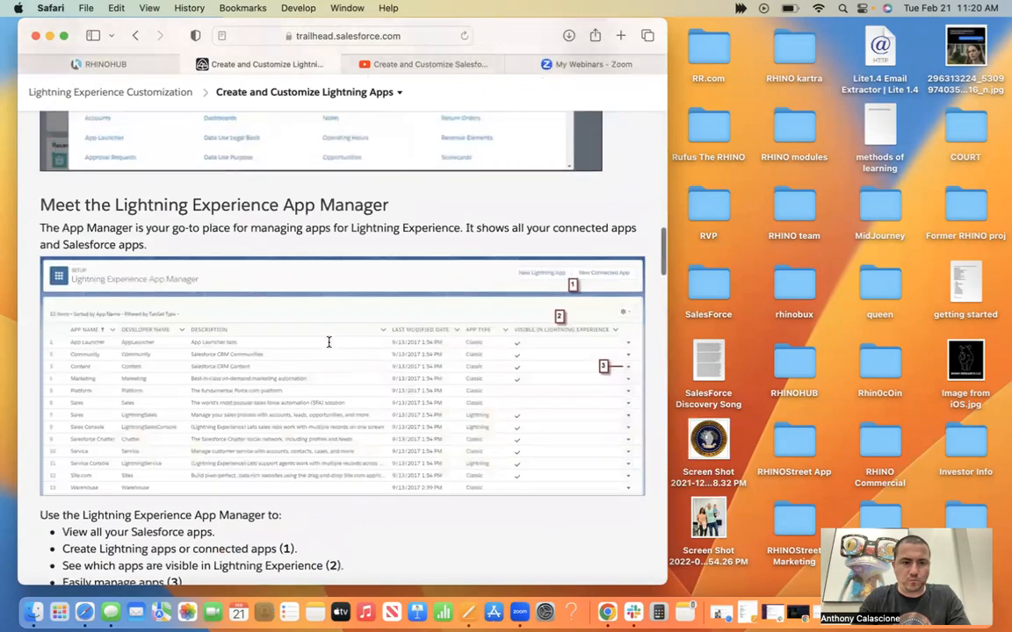
scroll(327, 344, "up", 10)
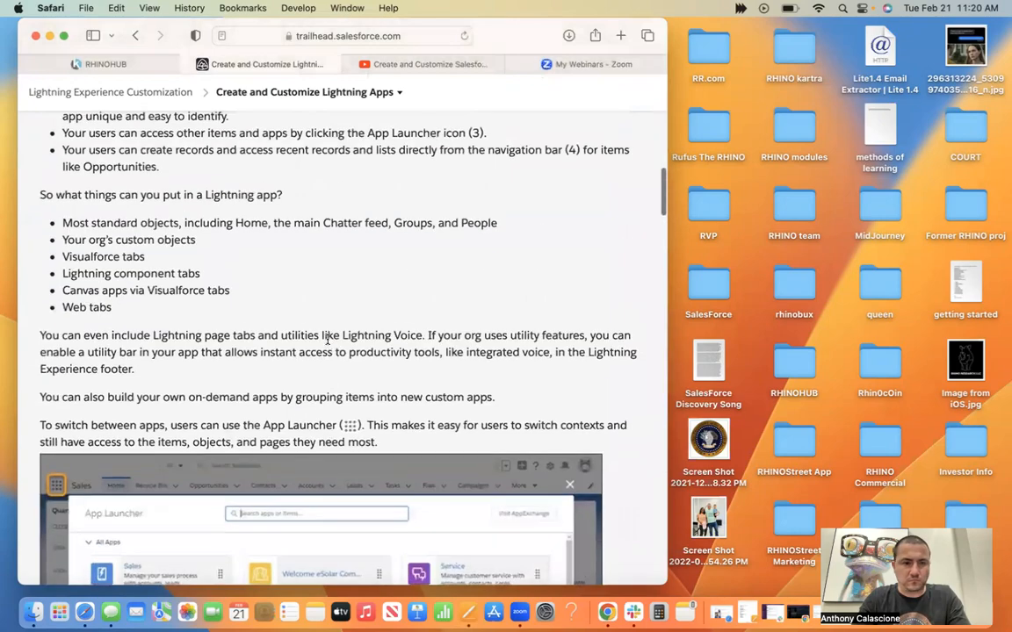
scroll(328, 343, "up", 10)
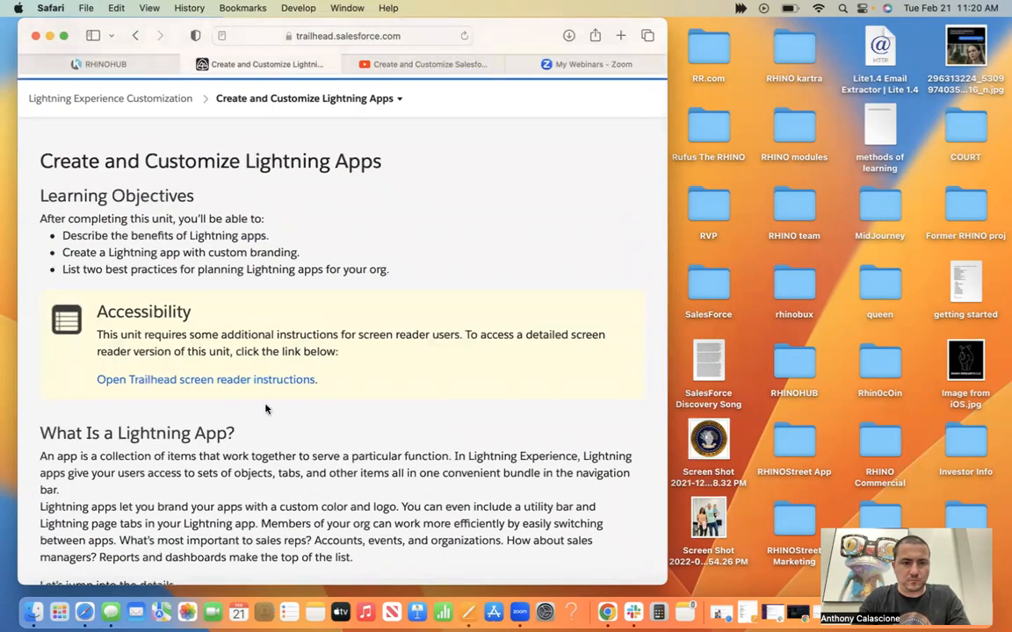
scroll(250, 389, "up", 2)
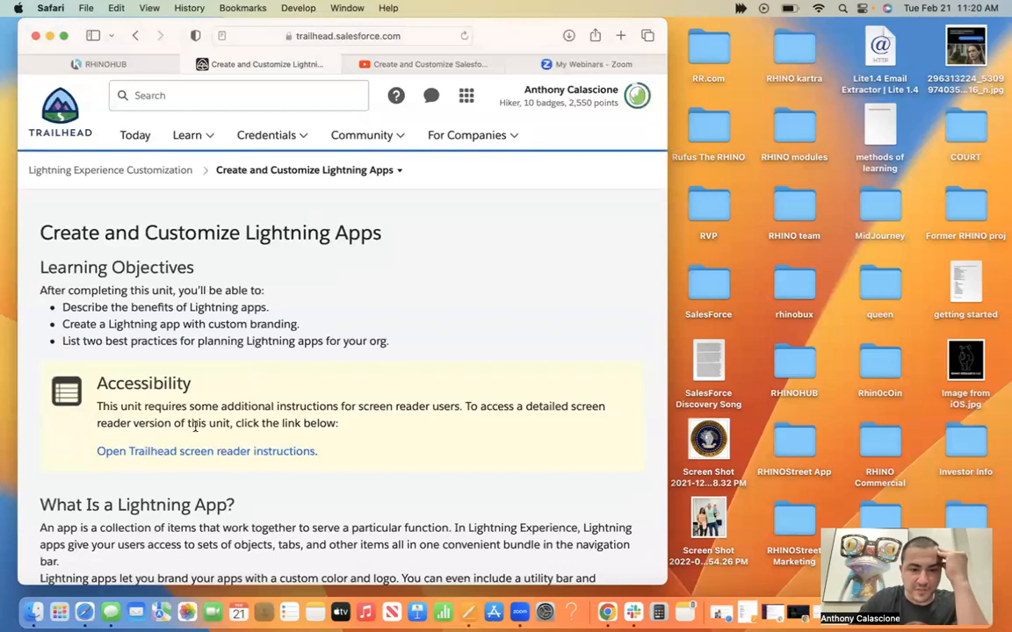
Open the unit's Trailhead screen reader instructions and skim them through to the Resources section.
left_click(198, 451)
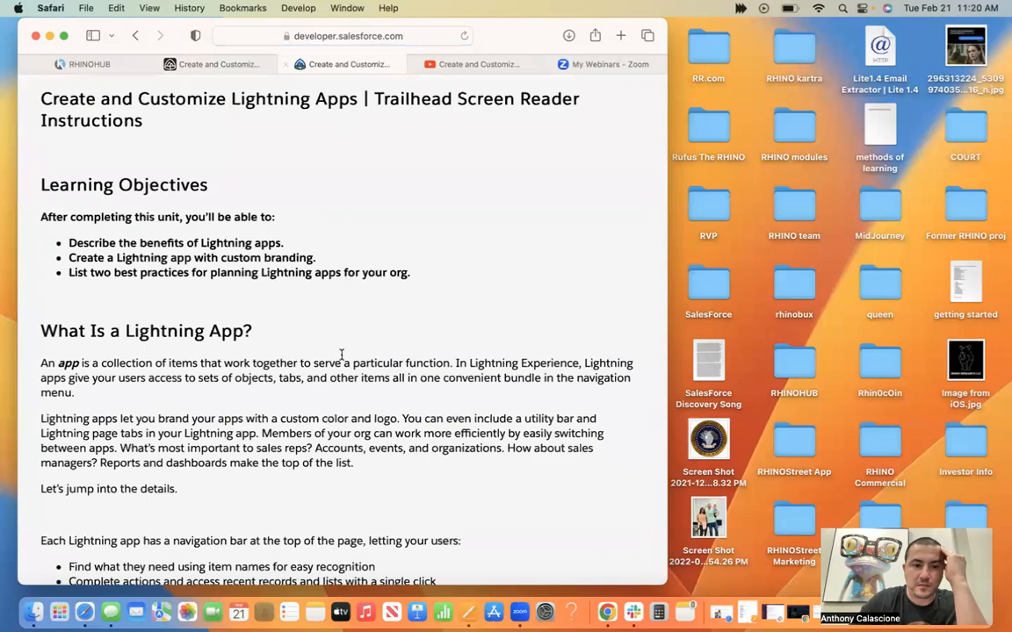
scroll(341, 354, "down", 10)
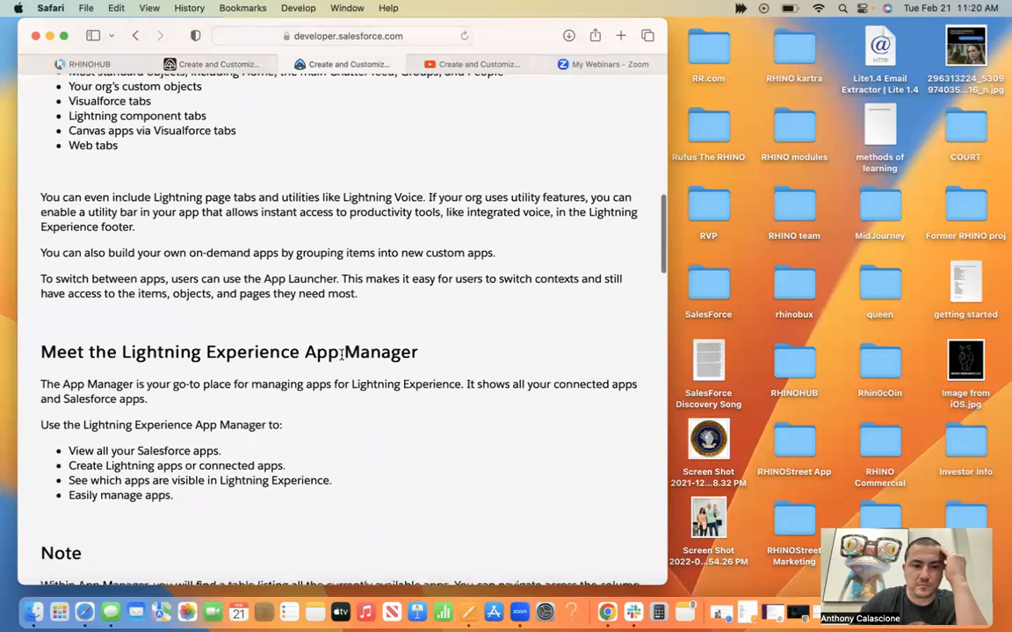
scroll(342, 354, "down", 5)
scroll(342, 359, "down", 20)
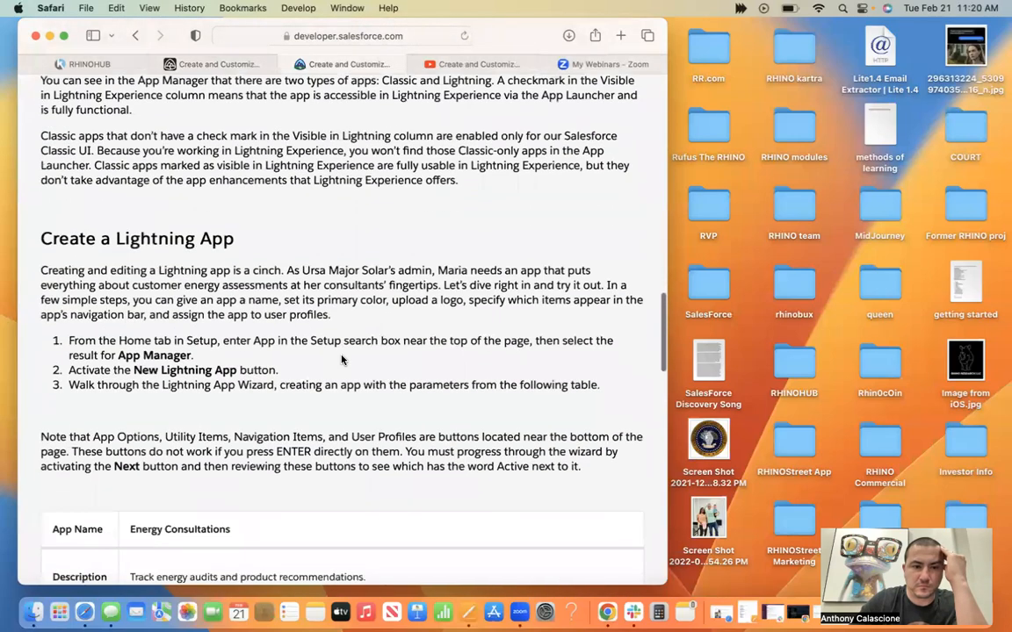
scroll(341, 360, "down", 6)
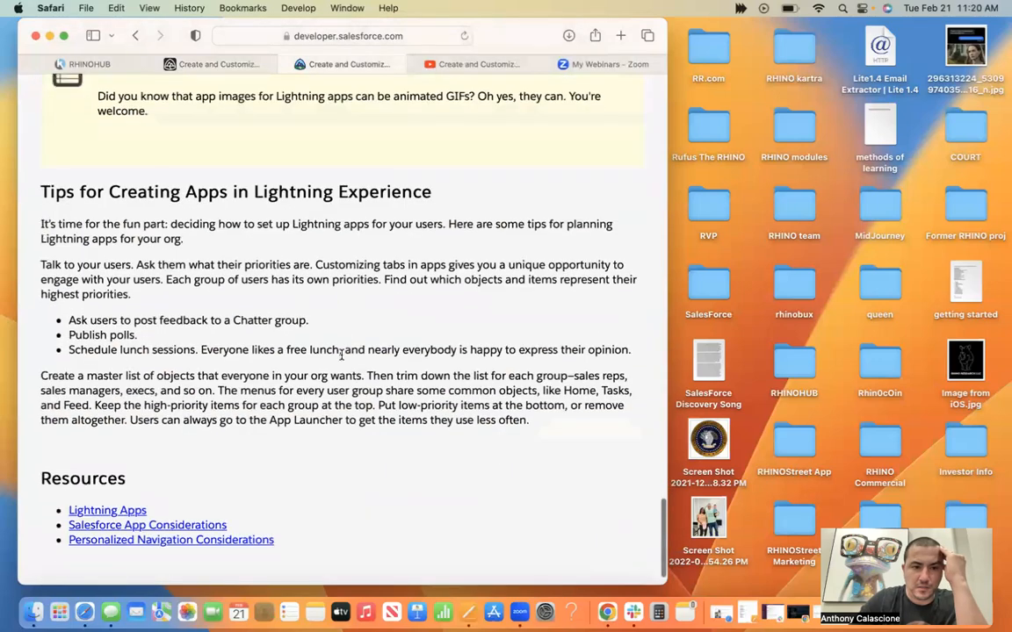
scroll(341, 354, "up", 2)
scroll(341, 354, "down", 3)
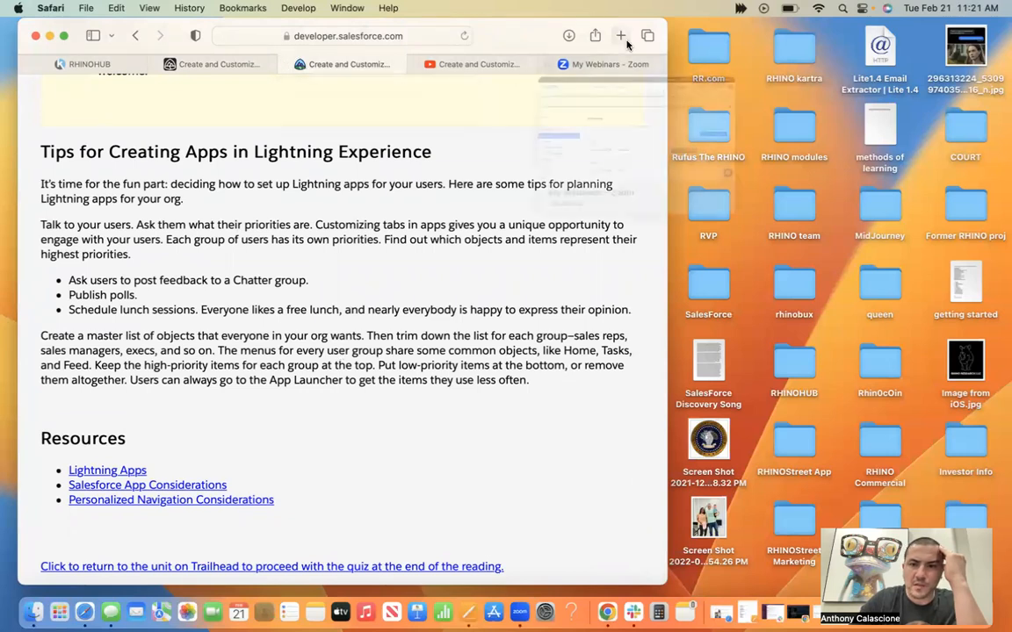
Widen the browser window to nearly the full screen width and return to the Create and Customize Lightning Apps unit.
left_click_drag(665, 21, 988, 11)
scroll(350, 455, "down", 2)
left_click(290, 66)
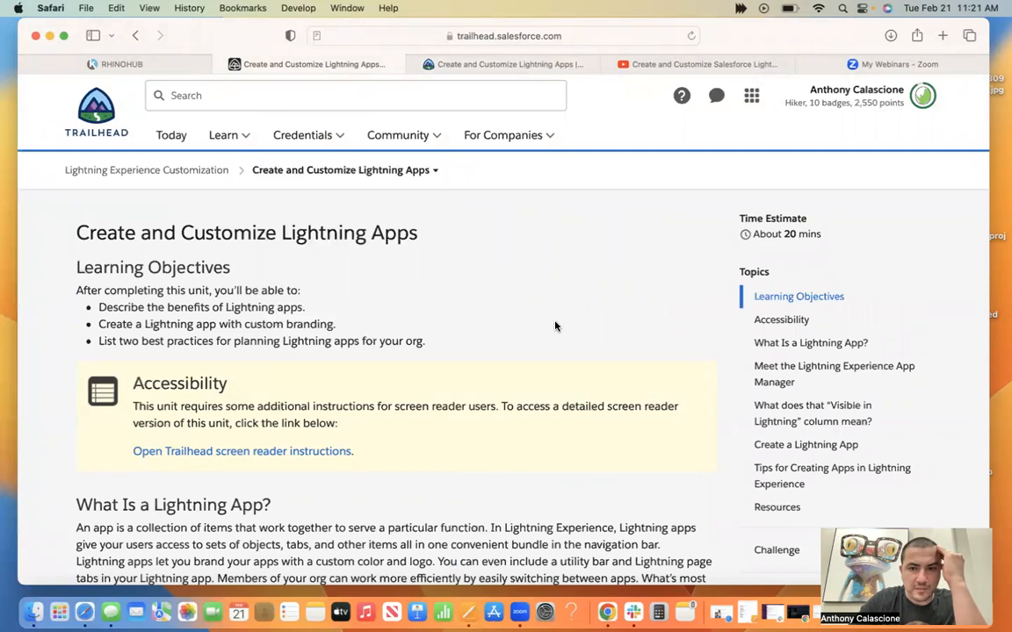
Read the unit from its learning objectives through the App Manager section to the meaning of the "Visible in Lightning" column.
scroll(555, 326, "down", 1)
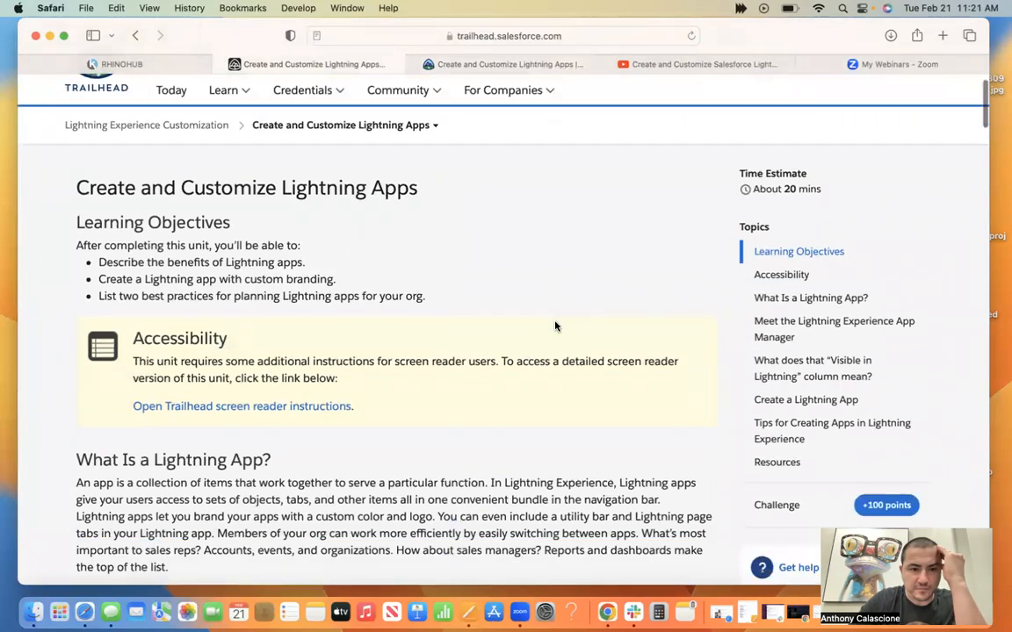
scroll(555, 325, "down", 3)
scroll(555, 326, "down", 5)
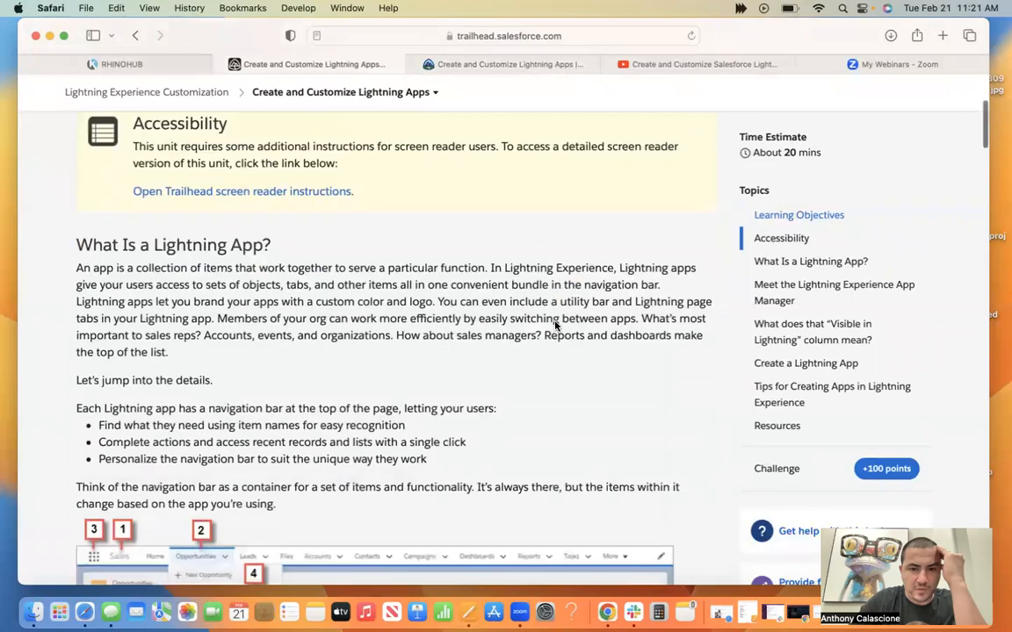
scroll(555, 326, "down", 3)
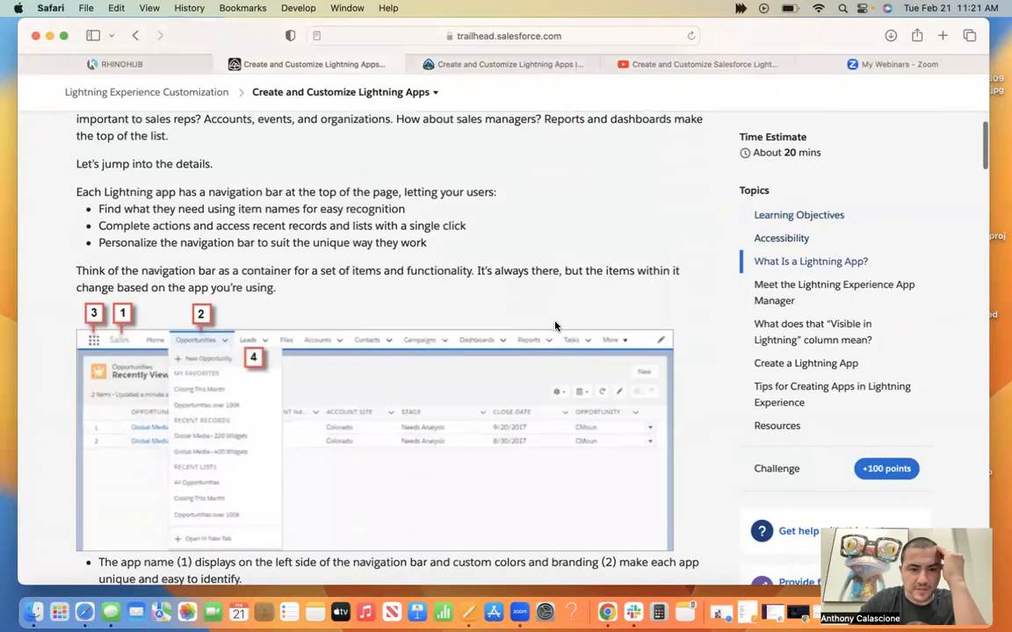
scroll(555, 326, "down", 4)
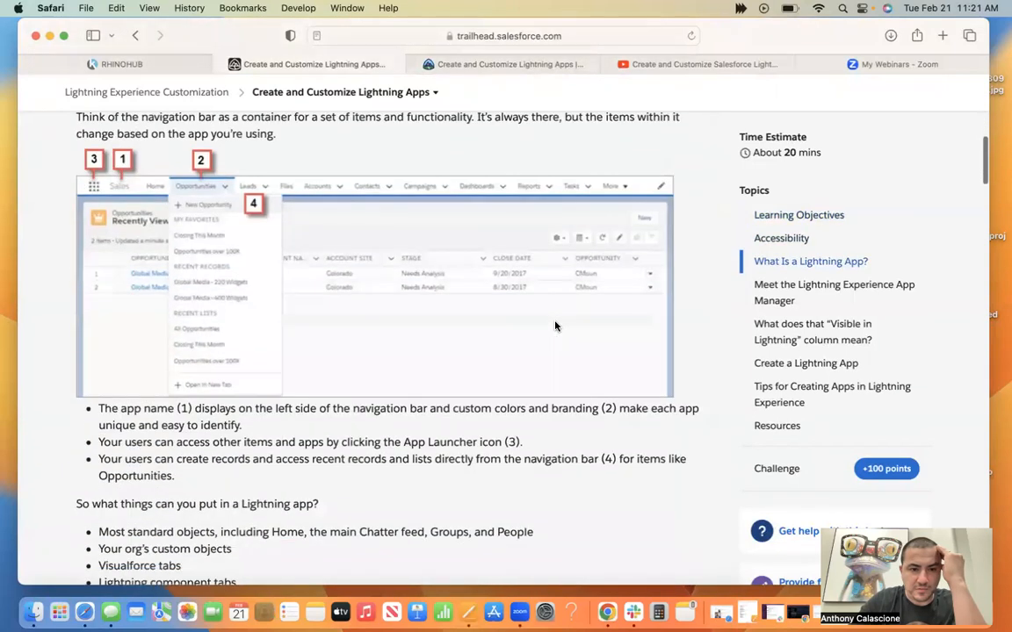
scroll(555, 326, "down", 3)
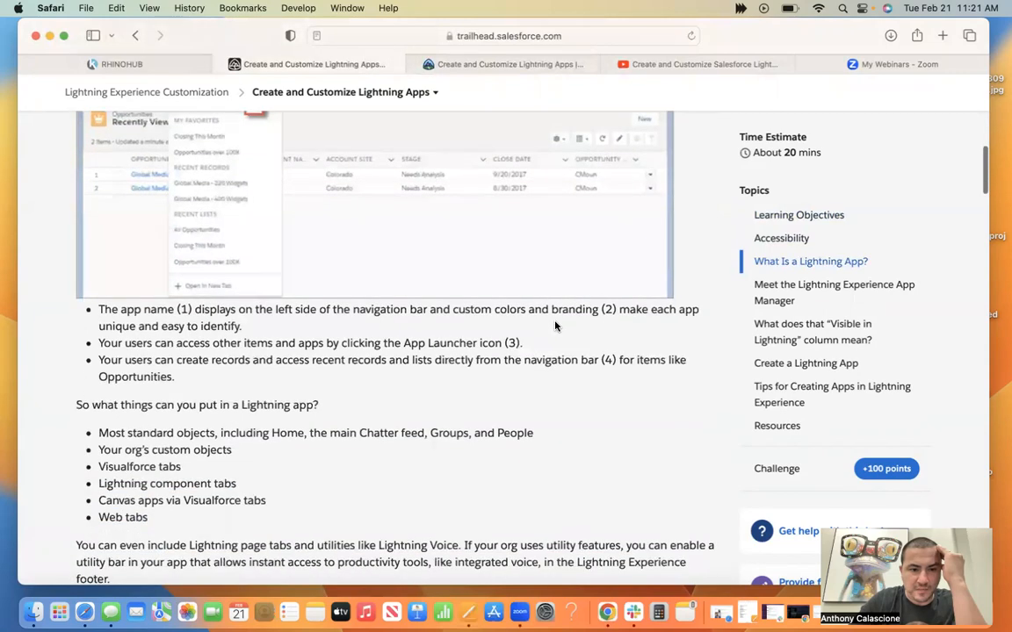
scroll(555, 326, "down", 6)
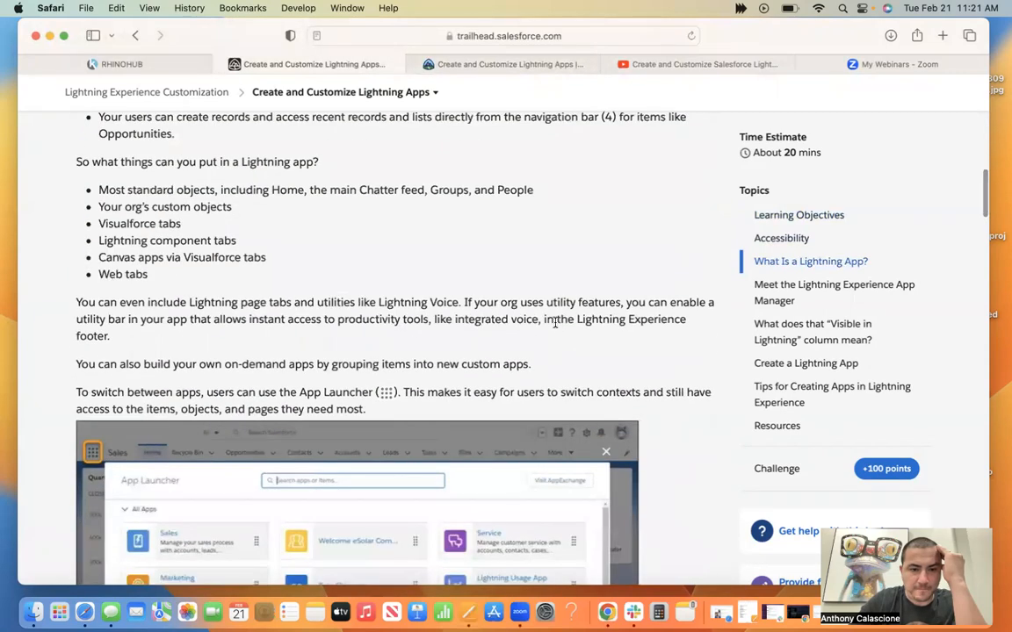
scroll(555, 323, "down", 12)
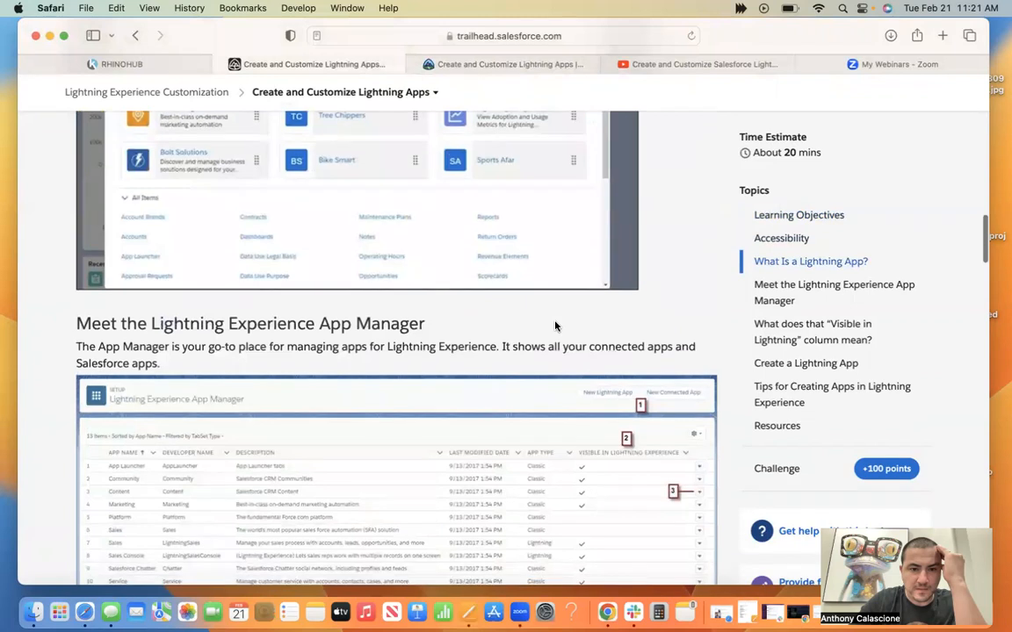
scroll(555, 325, "down", 5)
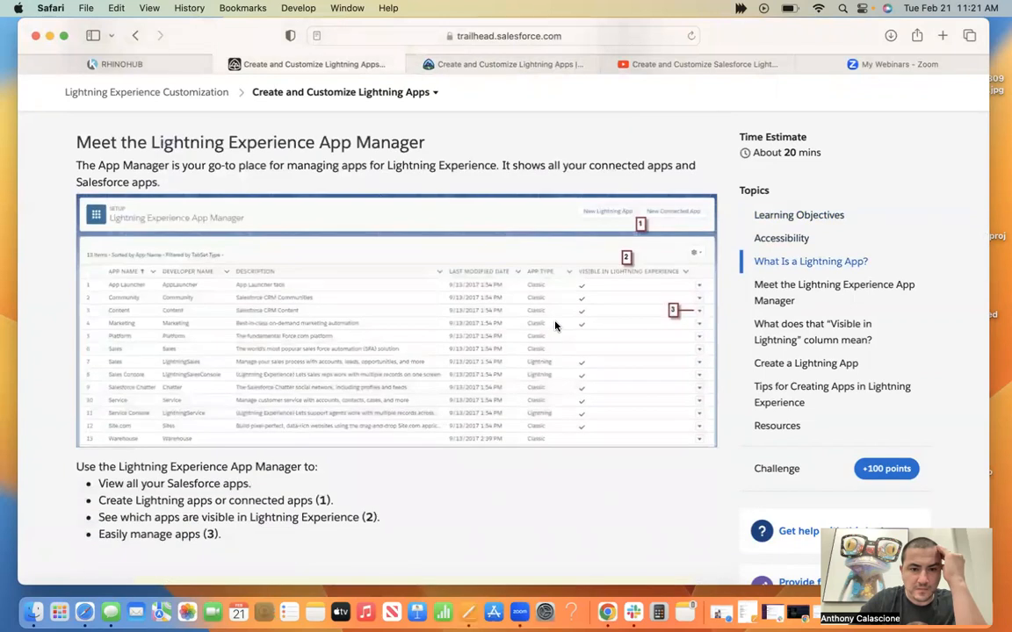
scroll(555, 326, "down", 2)
scroll(555, 326, "down", 3)
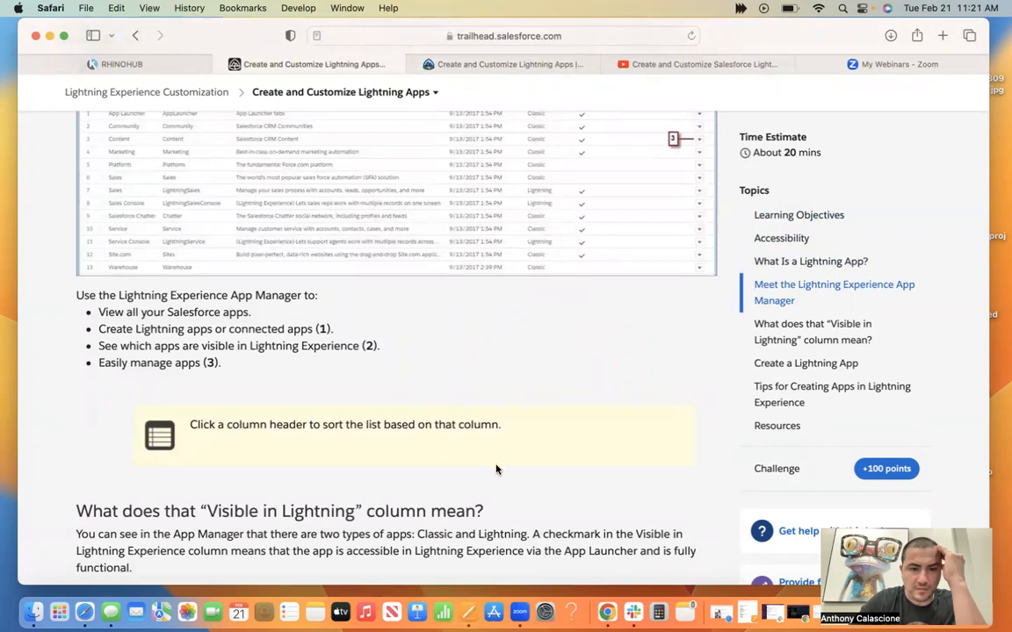
scroll(496, 470, "down", 5)
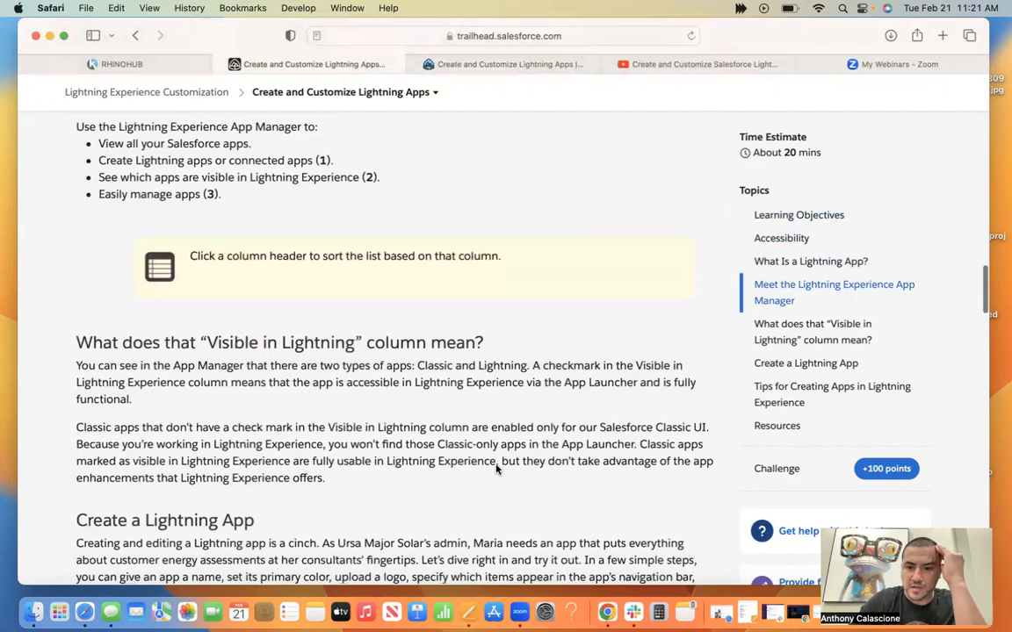
Read the unit from the "Visible in Lightning" explanation through the Energy Consultations app parameters and planning tips to the last quiz question.
scroll(496, 470, "down", 4)
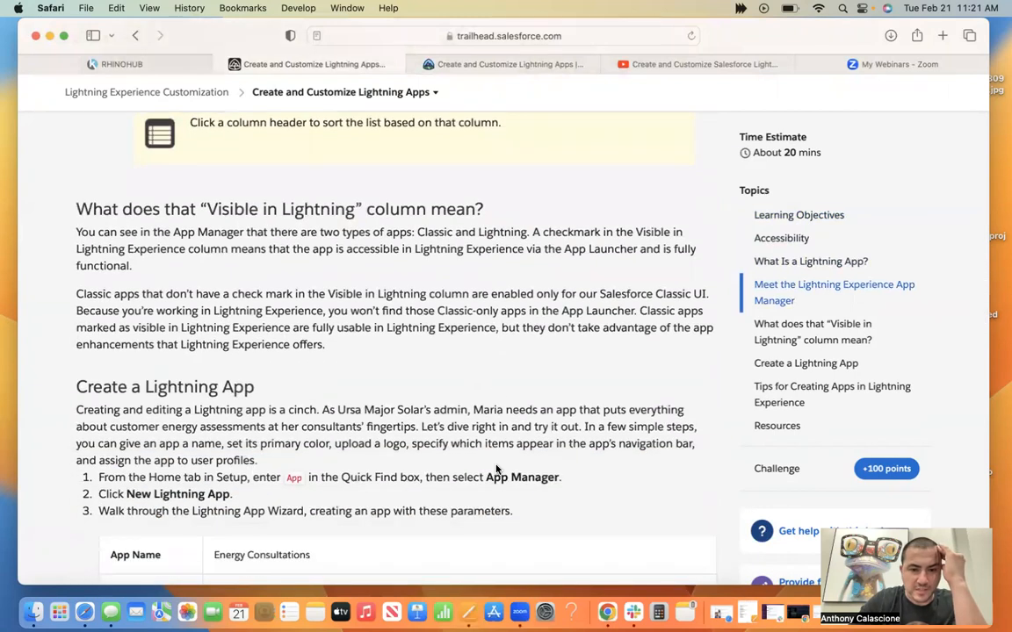
scroll(496, 470, "down", 2)
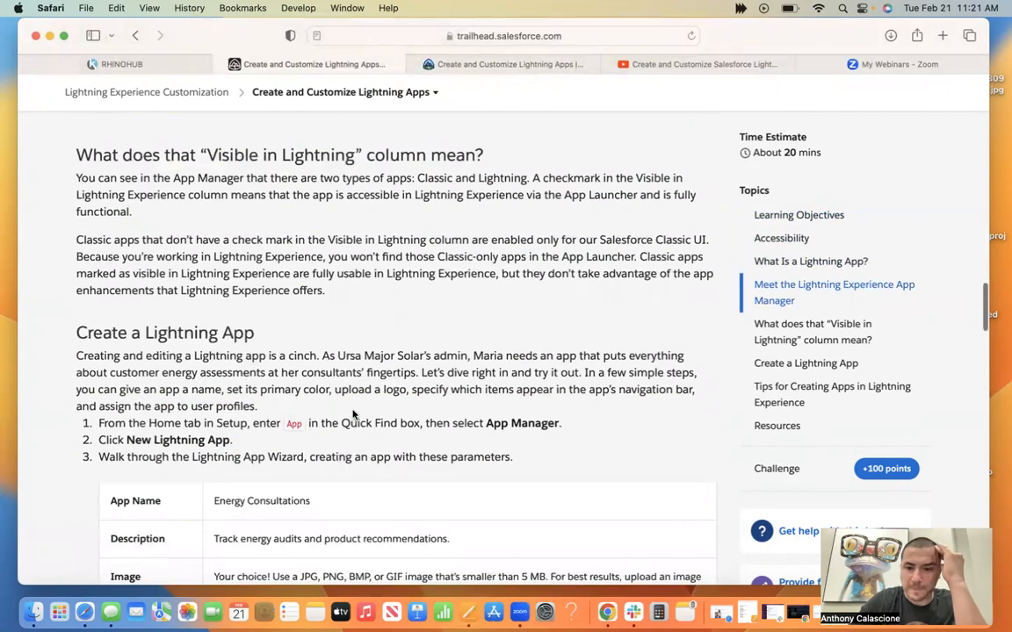
scroll(446, 420, "down", 5)
scroll(876, 364, "down", 6)
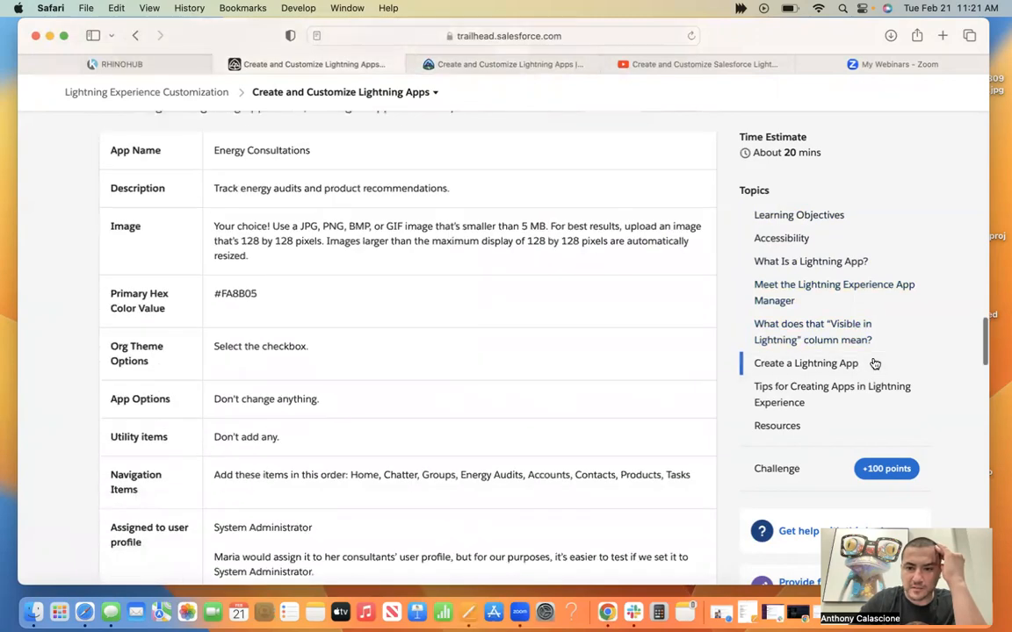
scroll(448, 399, "down", 9)
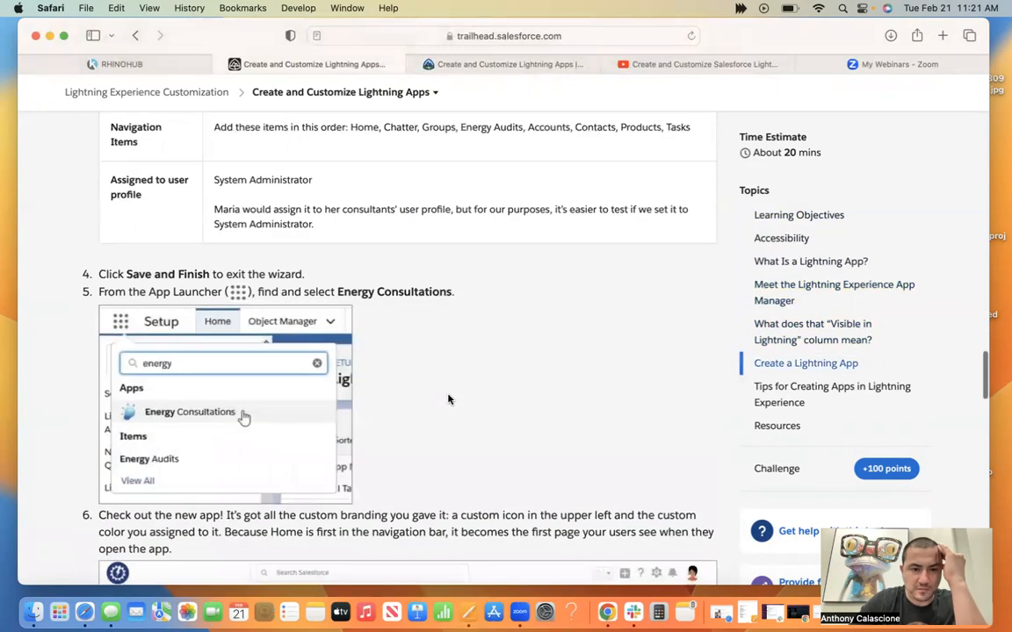
scroll(448, 399, "down", 7)
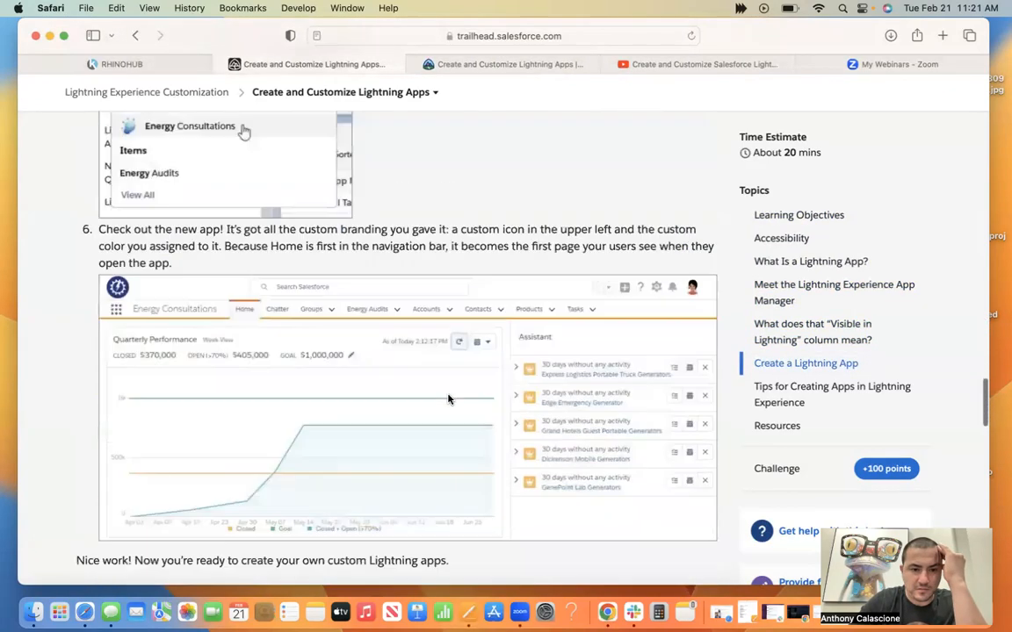
scroll(448, 399, "down", 1)
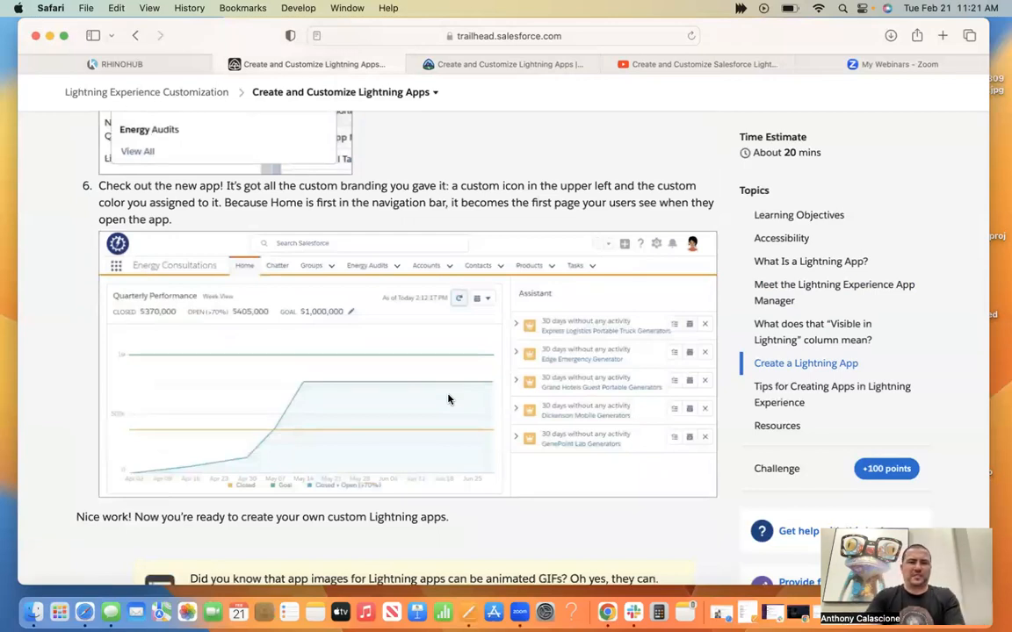
scroll(448, 400, "down", 9)
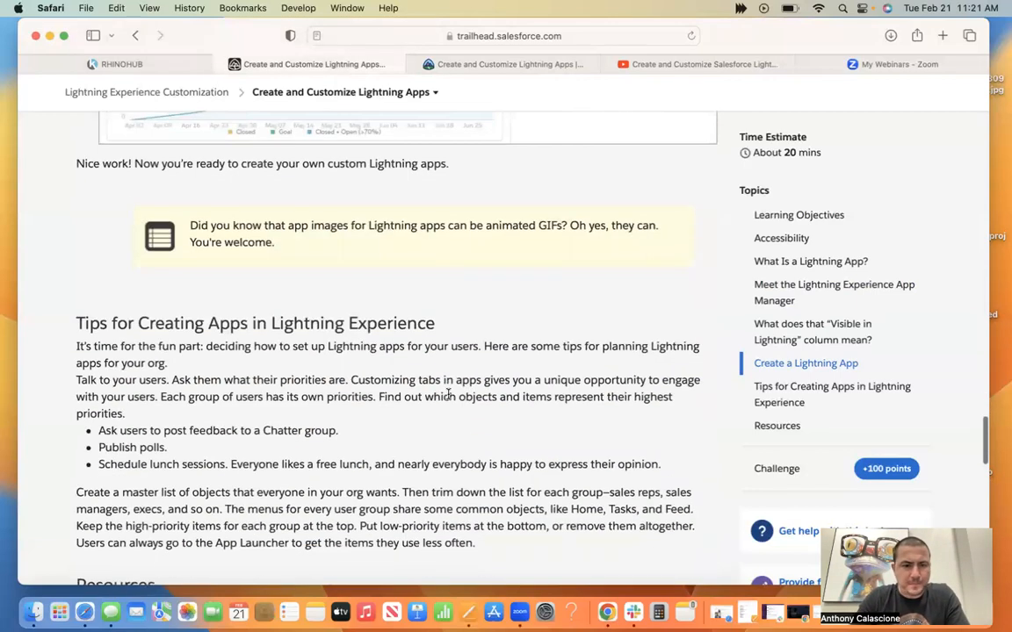
scroll(448, 397, "down", 7)
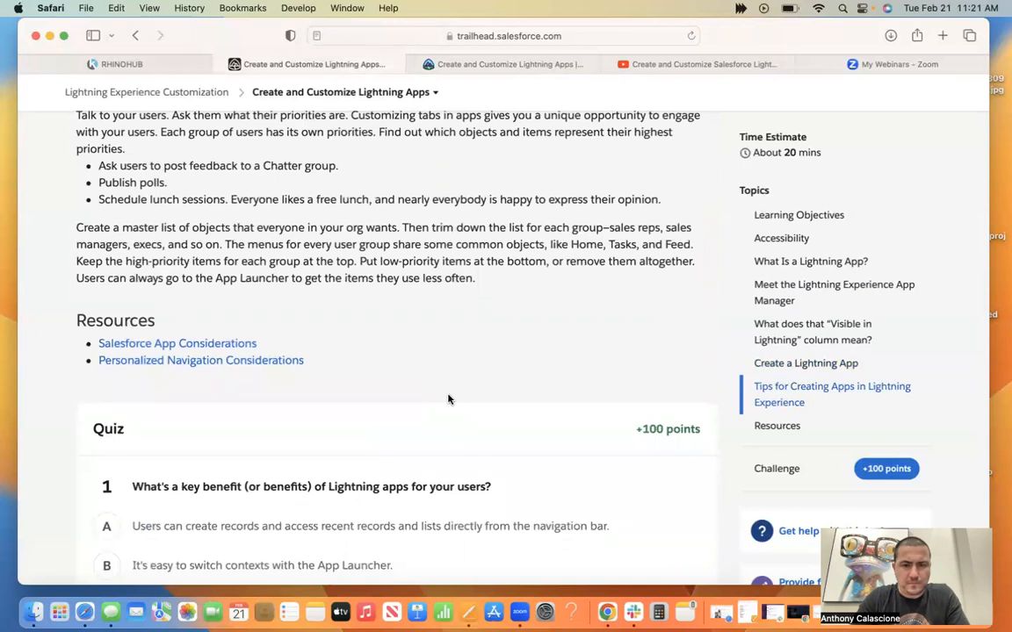
scroll(447, 399, "down", 1)
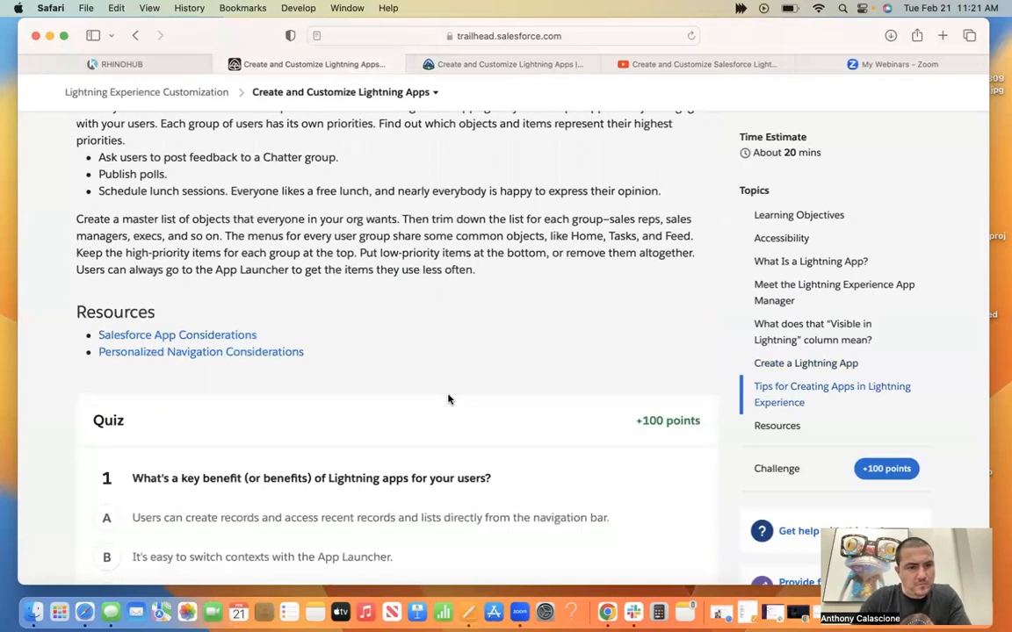
scroll(448, 399, "down", 15)
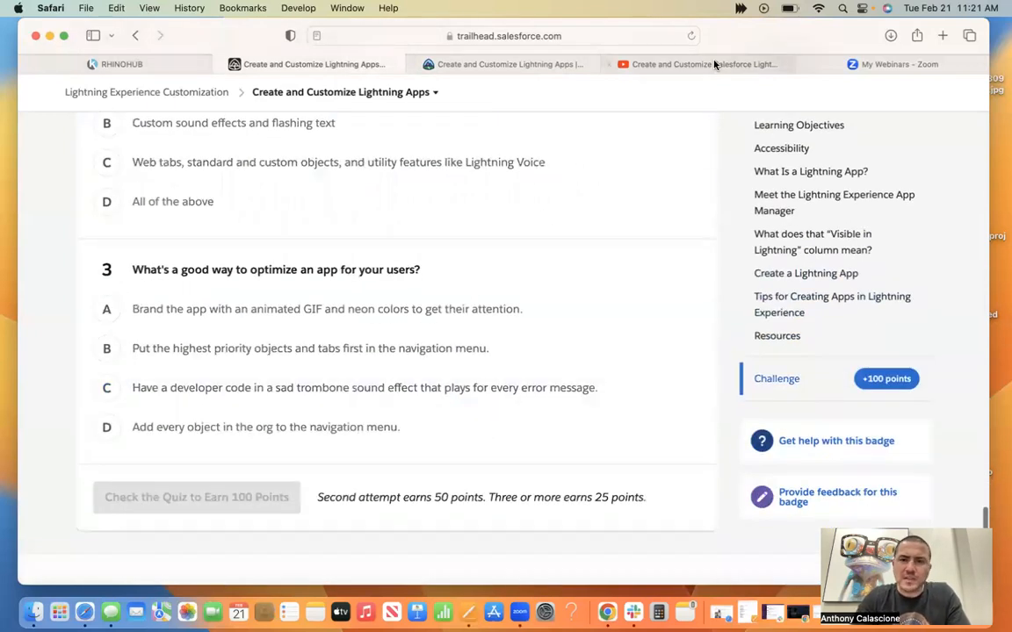
Switch to the Create and Customize Salesforce Lightning Apps video on YouTube and rewind it to 0:00.
left_click(716, 68)
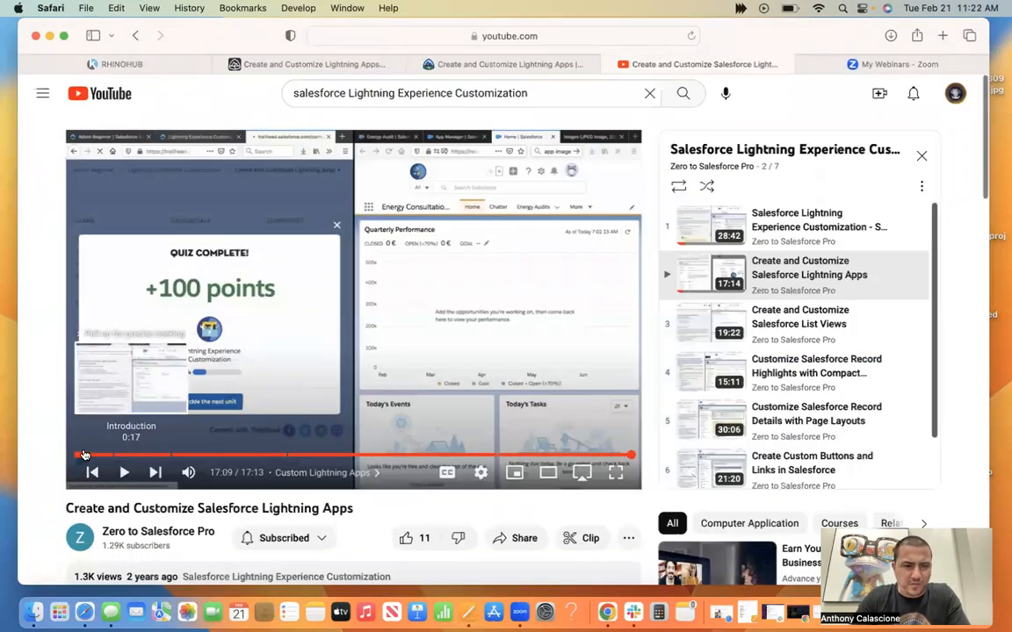
left_click(83, 455)
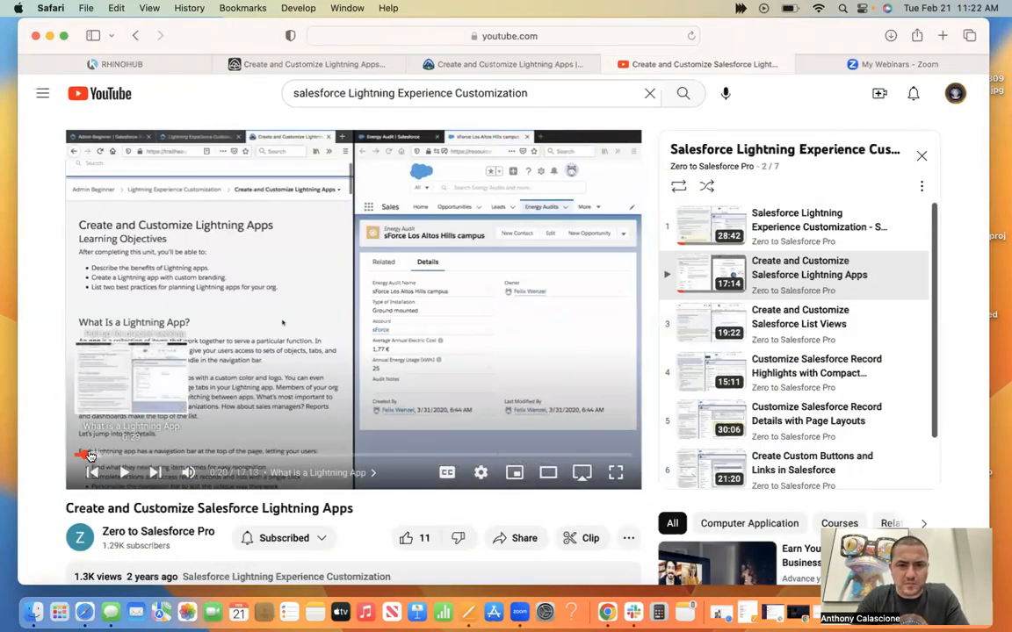
left_click_drag(83, 455, 69, 456)
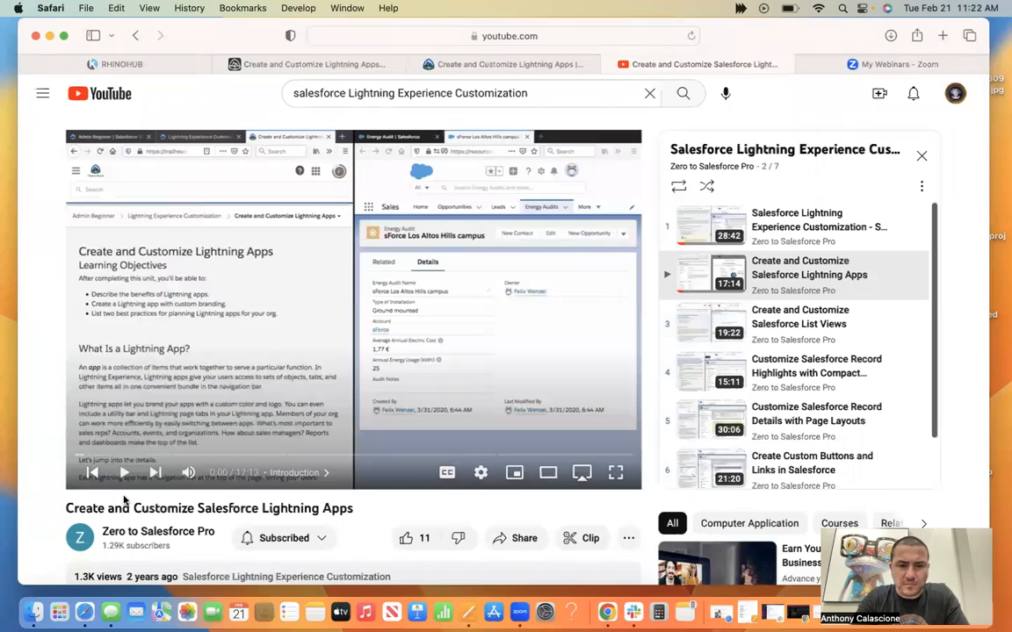
Go back from the Trailhead unit to the Lightning Experience Customization module and open its Set Up Your Org unit.
left_click(496, 65)
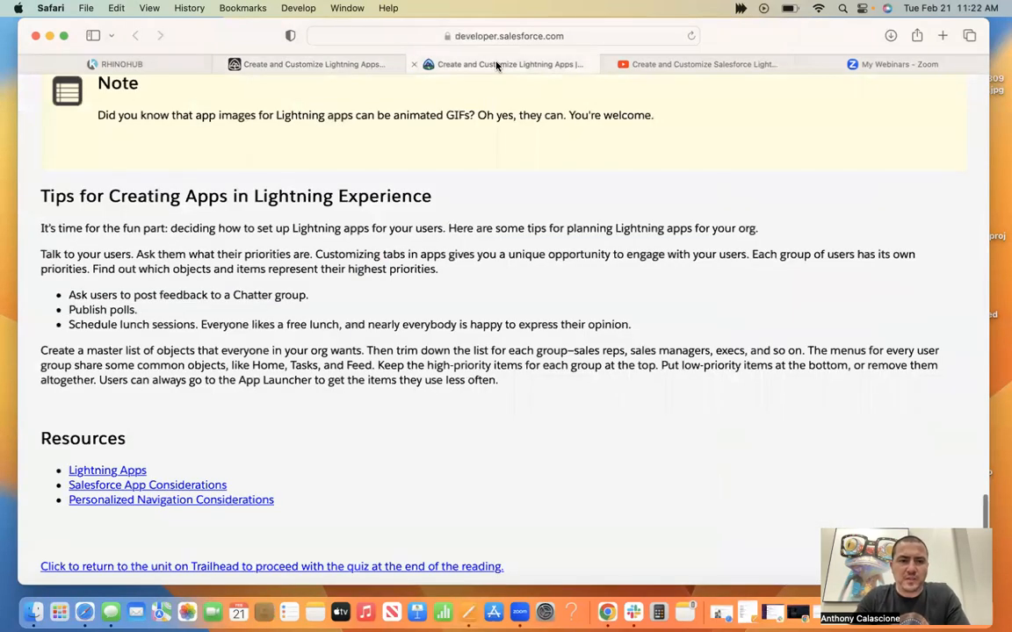
left_click(324, 70)
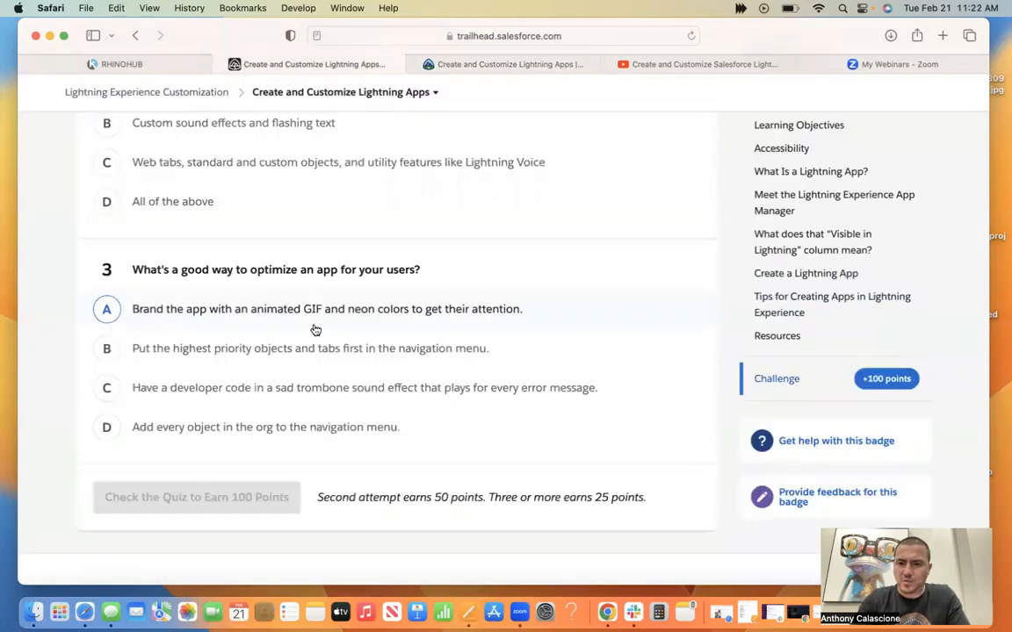
left_click(136, 36)
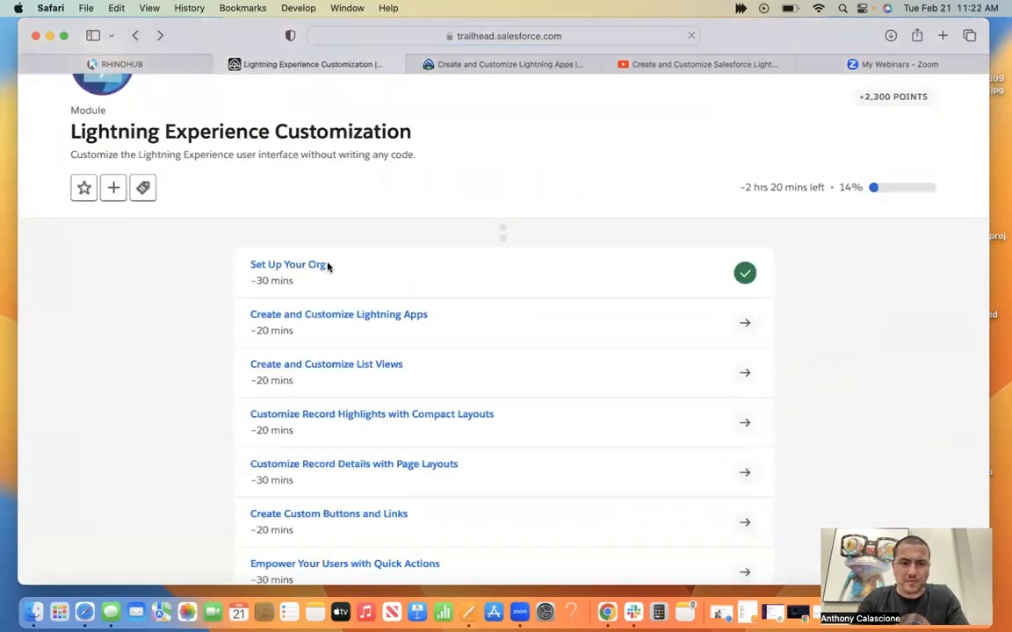
left_click(316, 270)
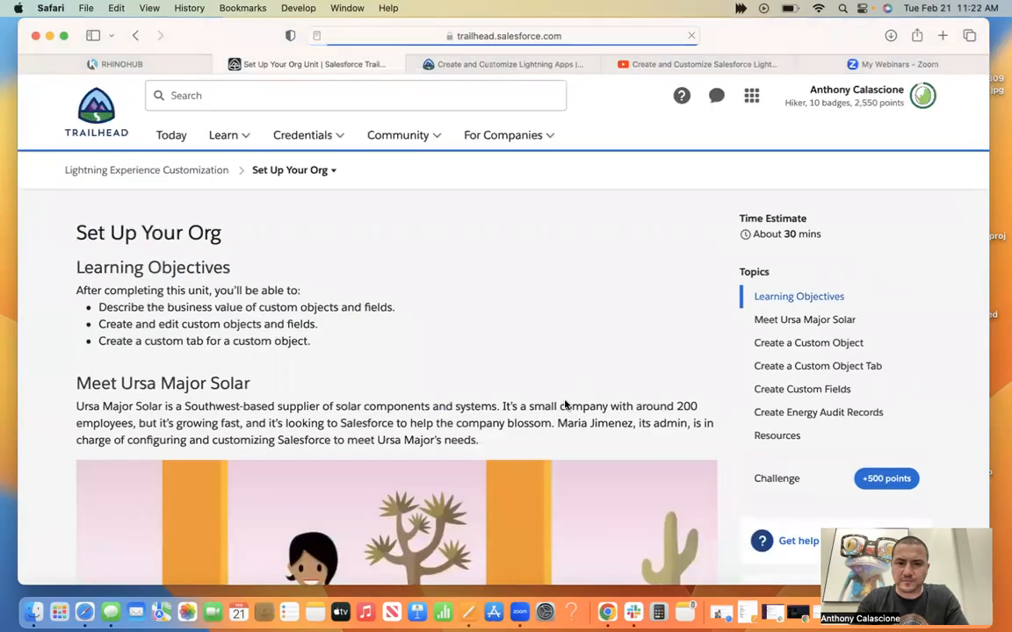
Review the Set Up Your Org unit from its learning objectives to the completed assessment, and continue to the Create and Customize Lightning Apps unit.
scroll(564, 403, "down", 15)
scroll(565, 404, "down", 20)
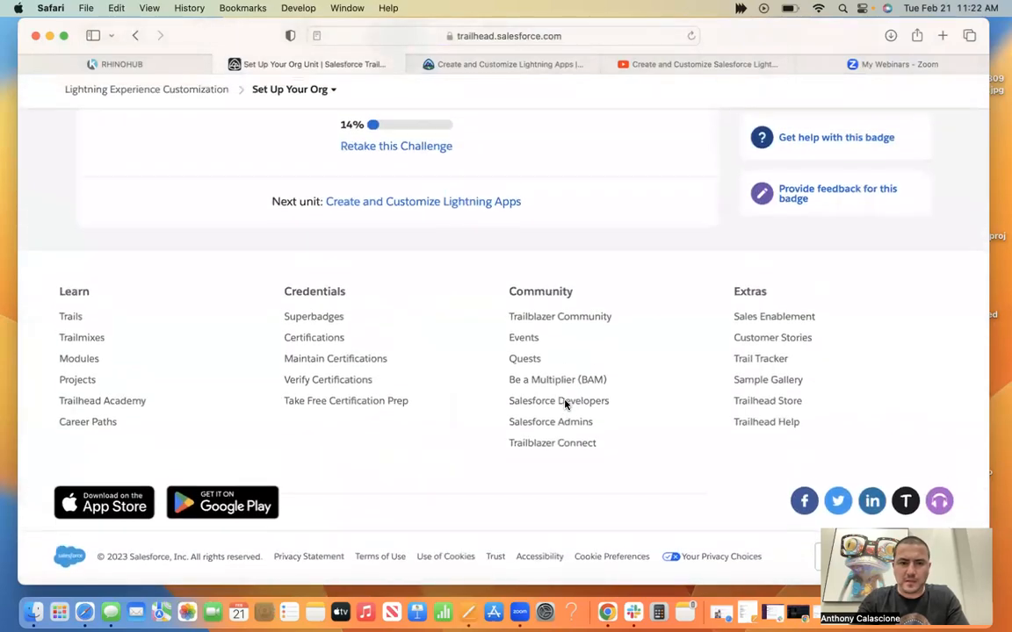
scroll(566, 405, "up", 10)
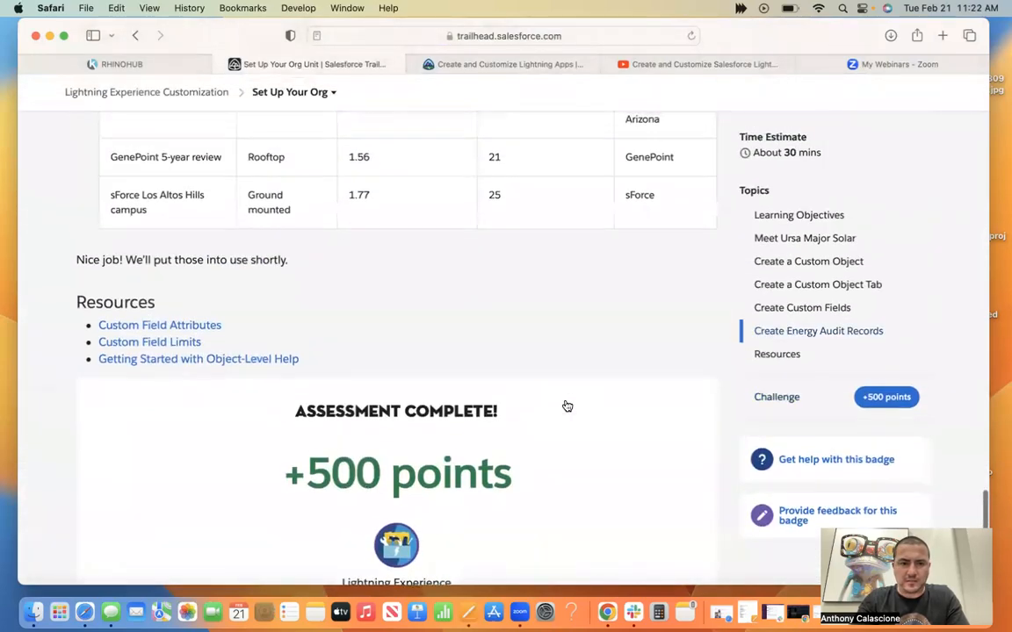
scroll(566, 406, "up", 15)
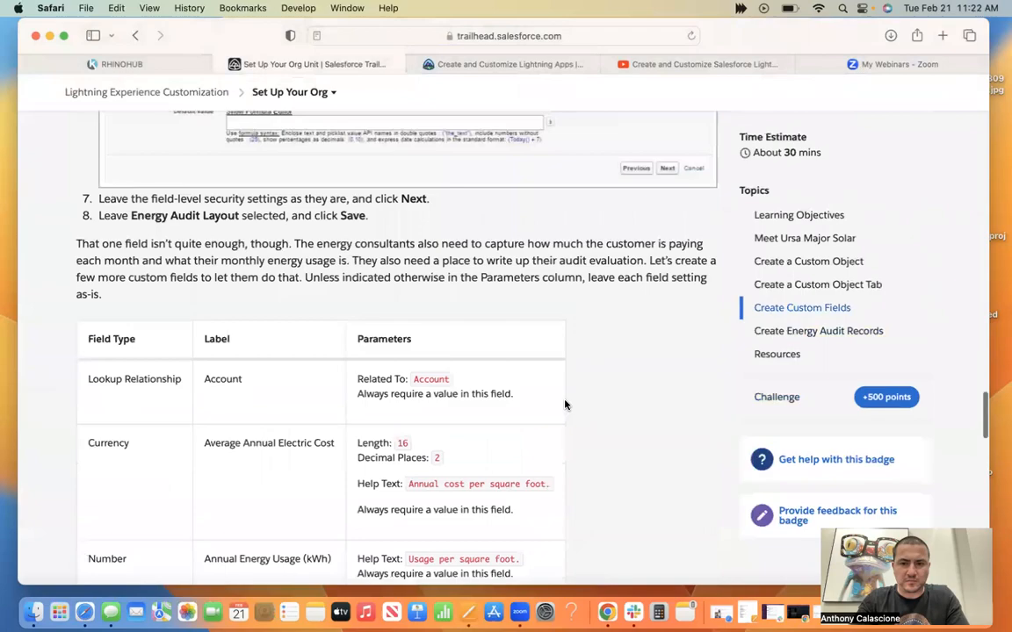
scroll(565, 404, "up", 15)
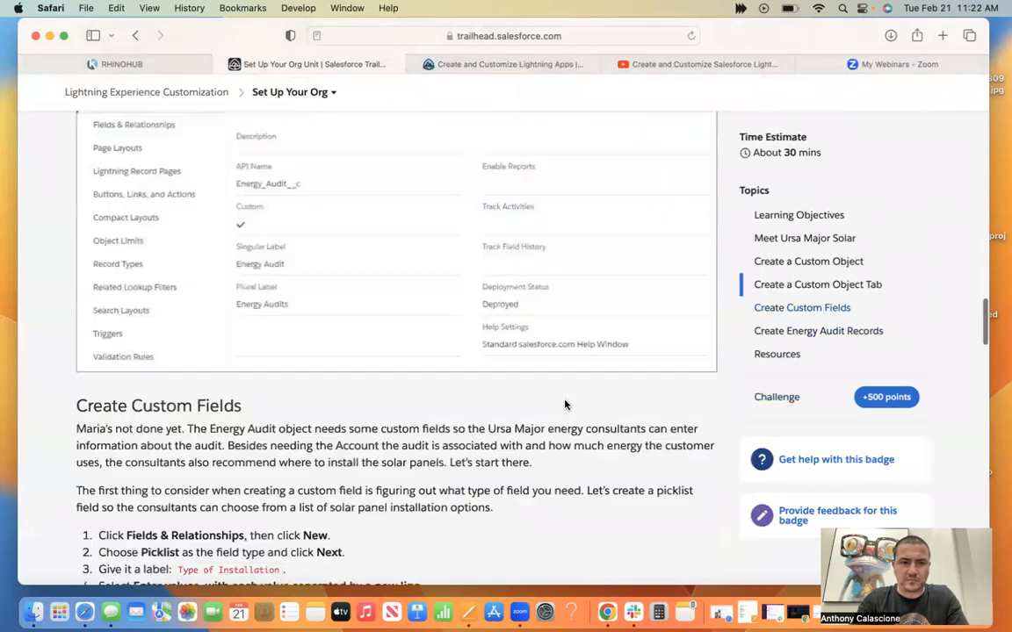
scroll(564, 404, "up", 20)
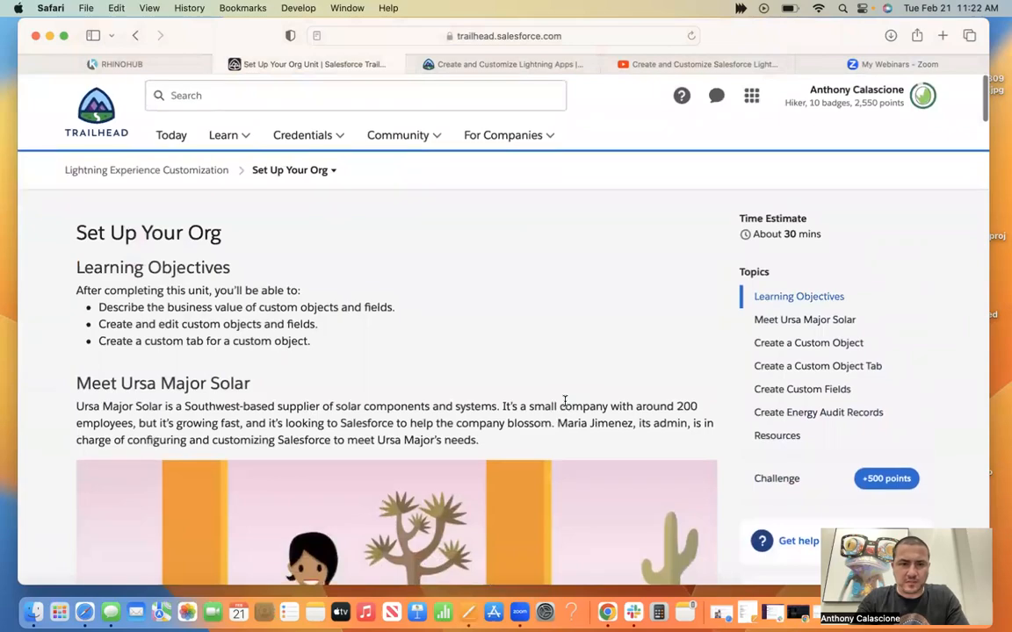
scroll(565, 401, "down", 15)
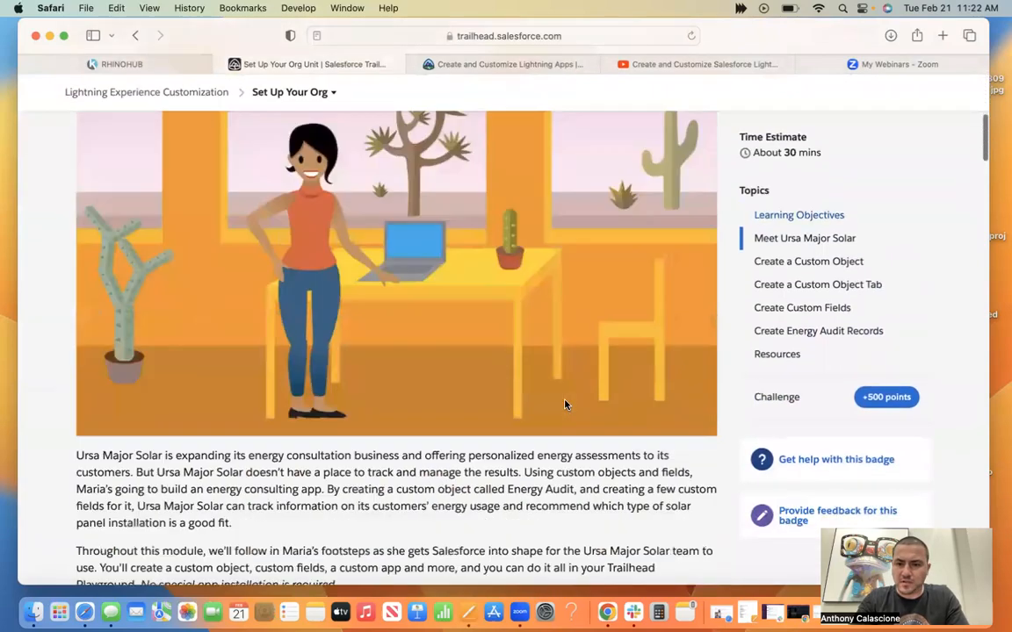
scroll(565, 404, "down", 15)
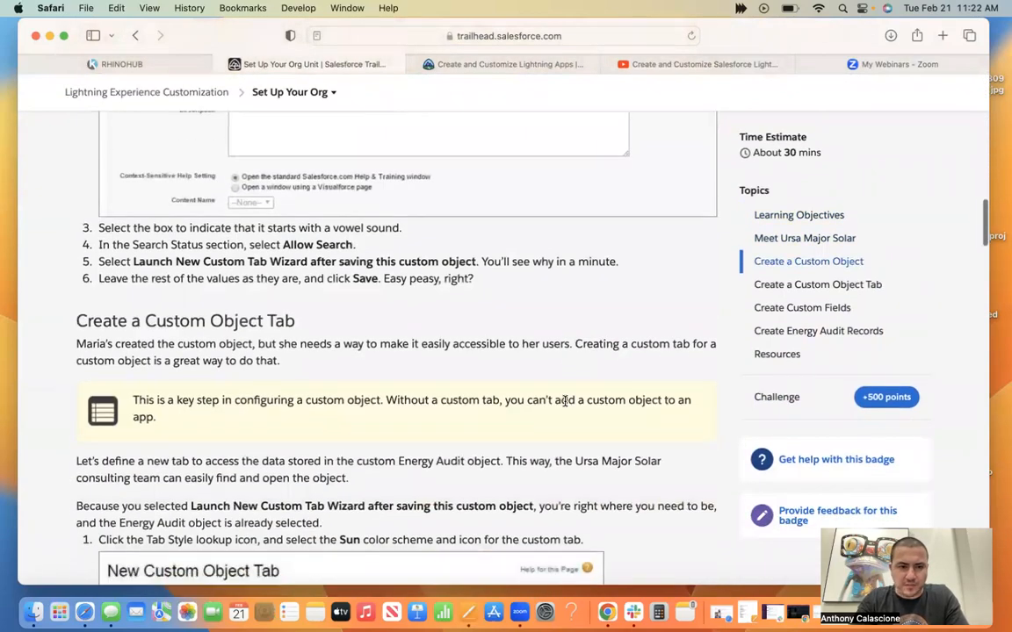
scroll(565, 405, "down", 15)
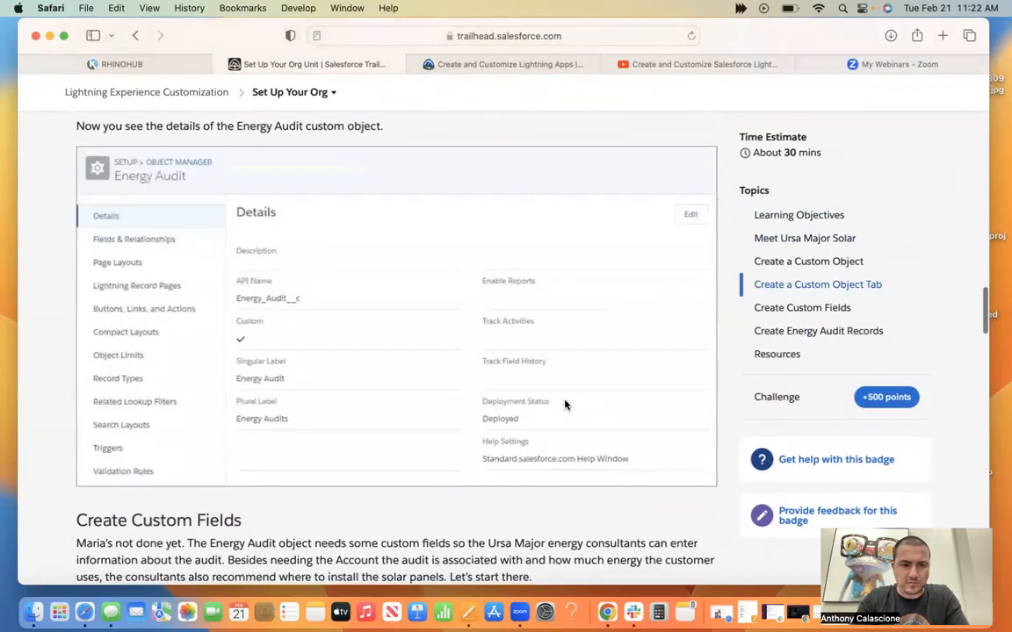
scroll(564, 405, "down", 20)
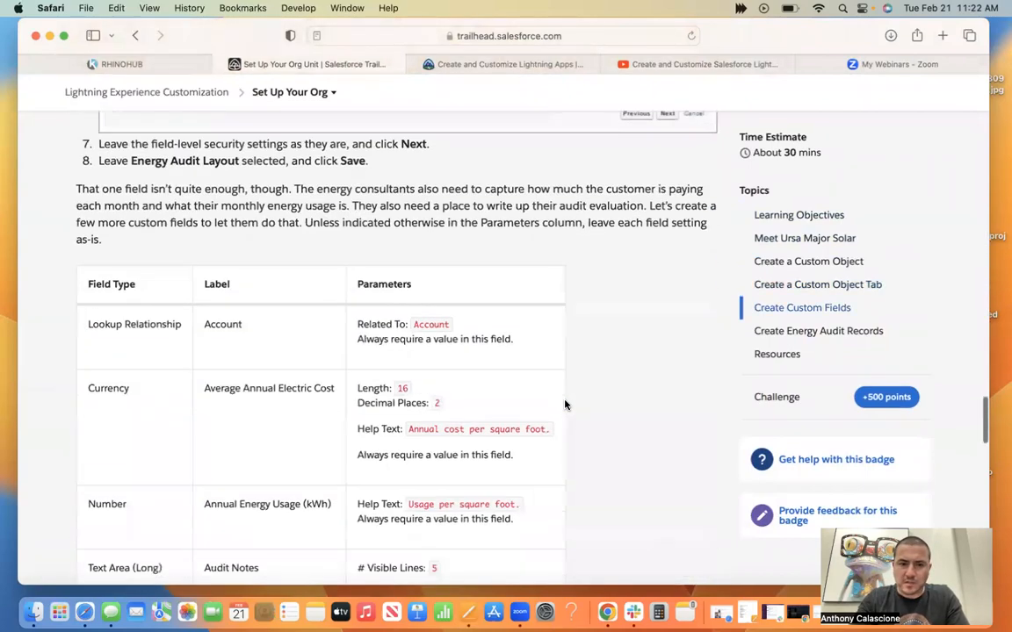
scroll(565, 404, "down", 15)
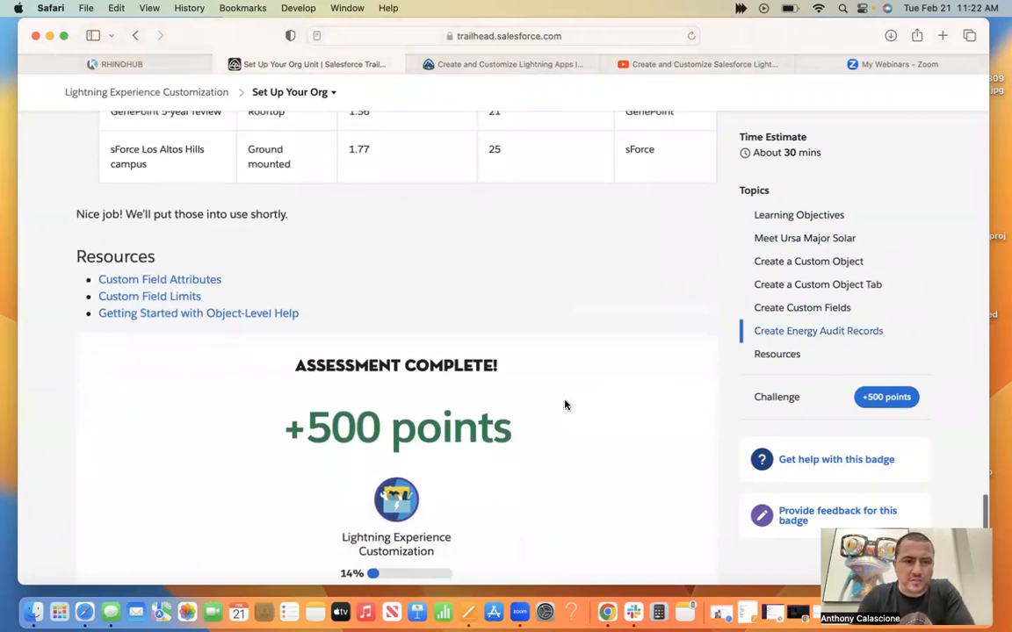
scroll(565, 405, "down", 2)
scroll(565, 405, "down", 5)
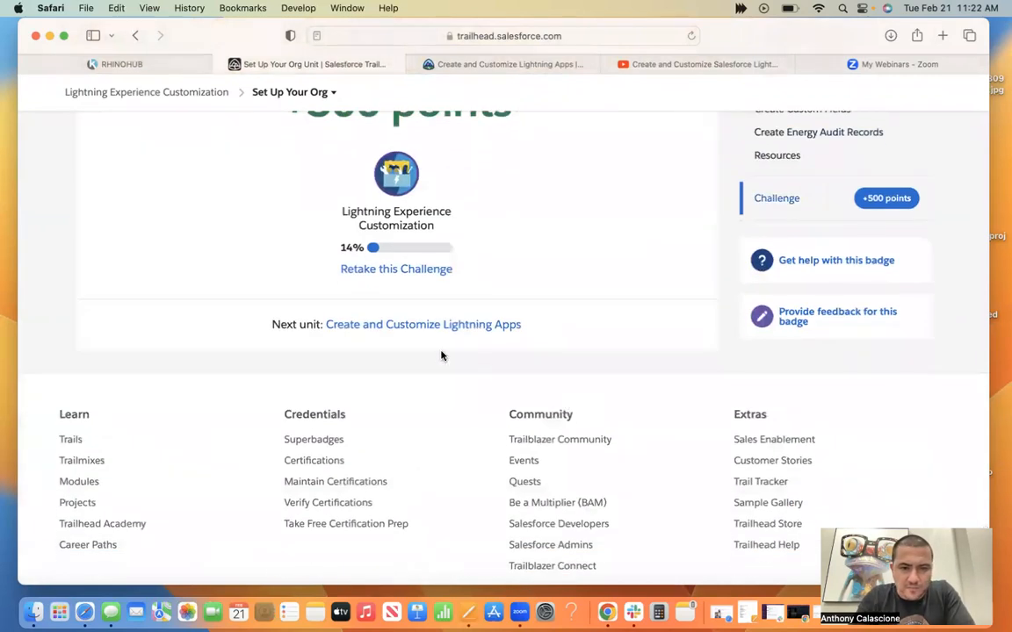
left_click(400, 330)
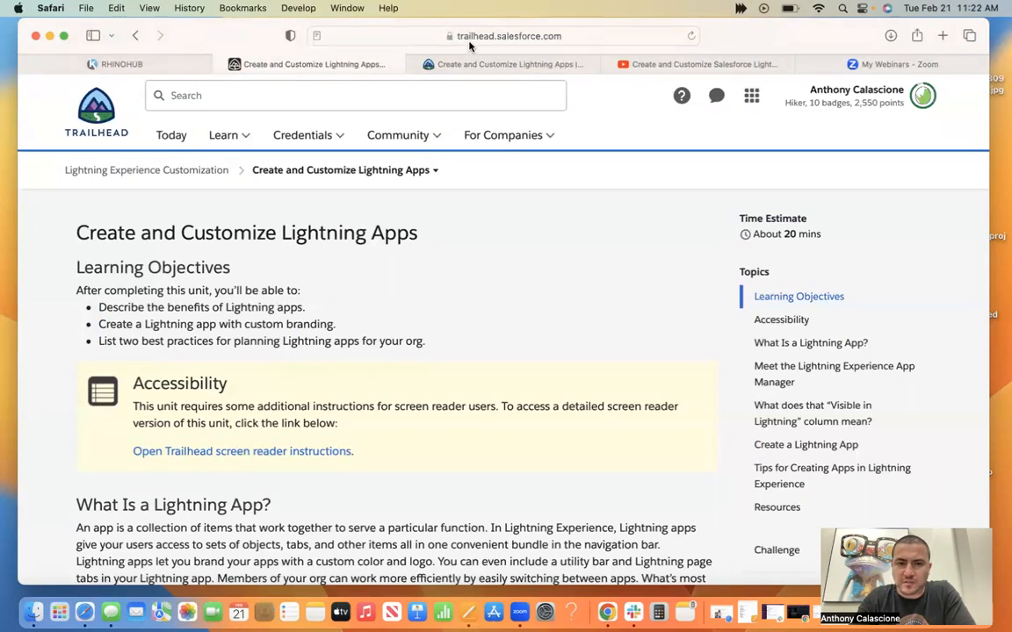
Check the Lightning Apps resource linked in the screen reader instructions, close it, and skim the instructions back to their learning objectives.
left_click(487, 65)
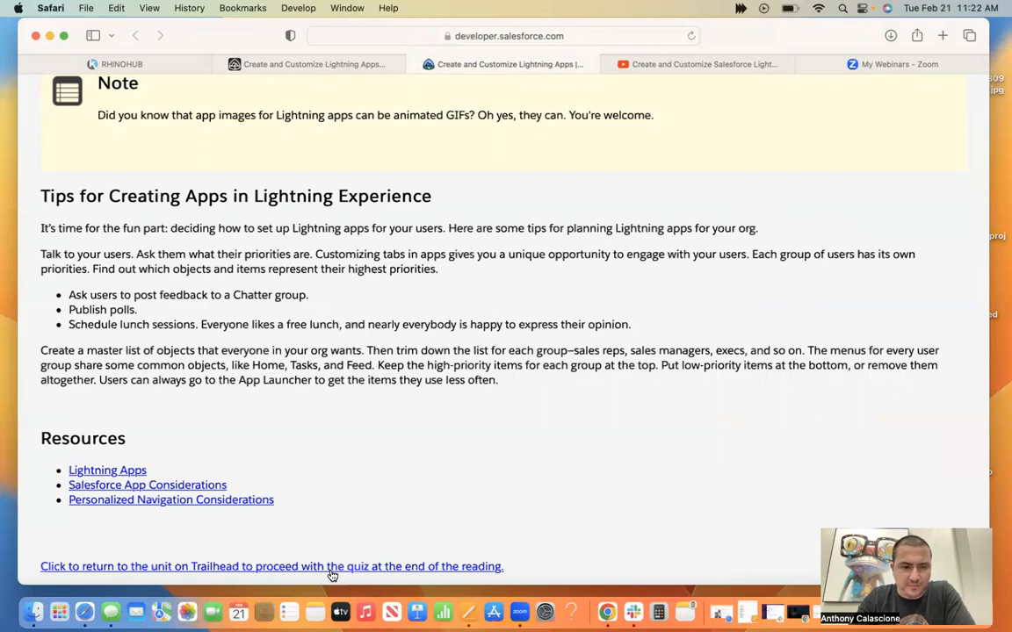
scroll(331, 572, "up", 7)
scroll(329, 569, "down", 6)
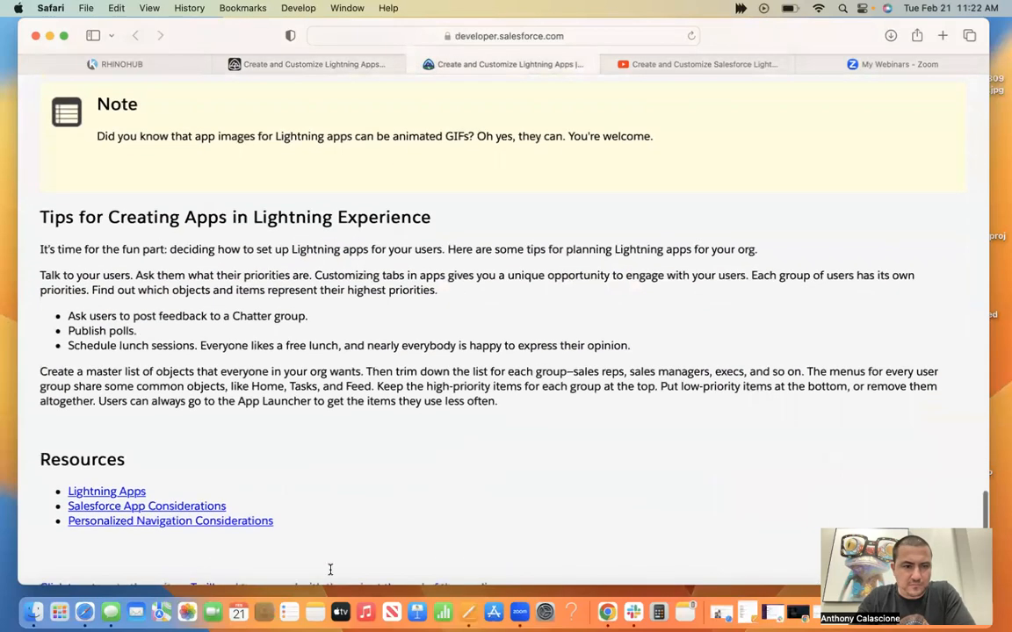
left_click(108, 492)
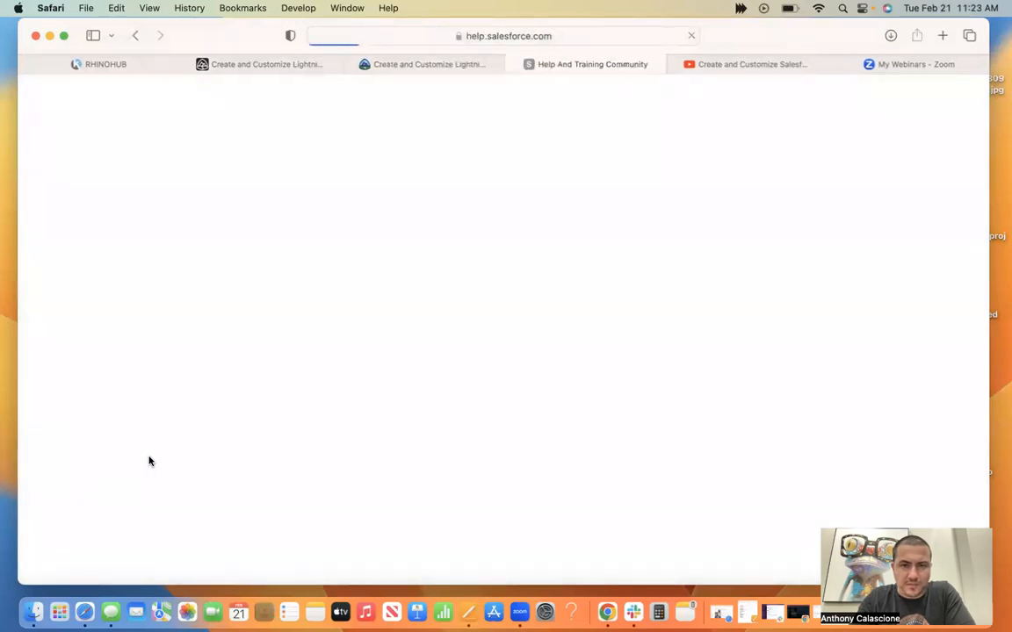
left_click(515, 67)
scroll(408, 406, "up", 15)
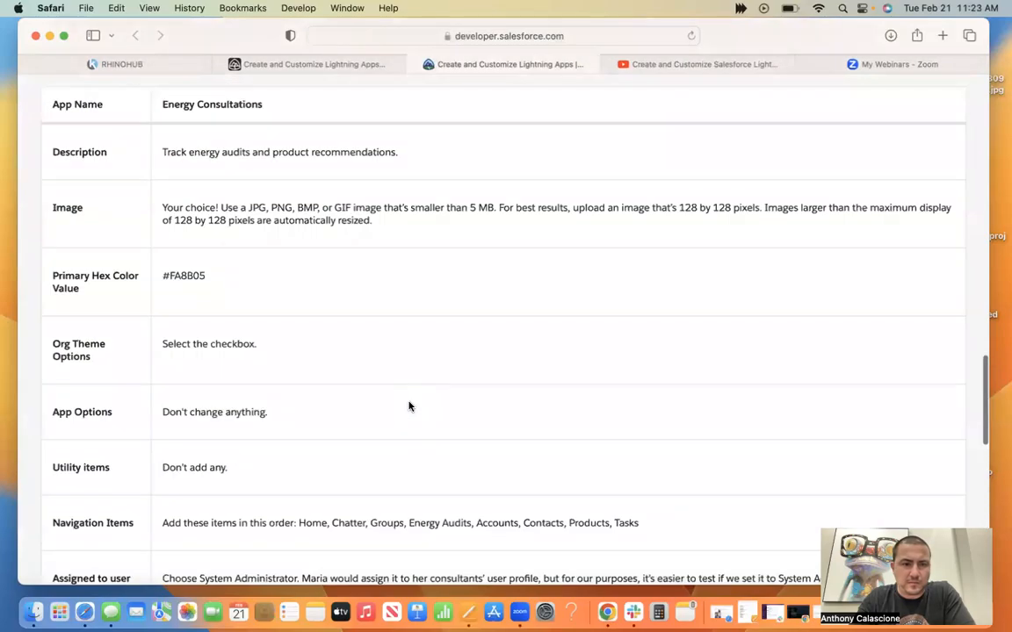
scroll(408, 405, "up", 10)
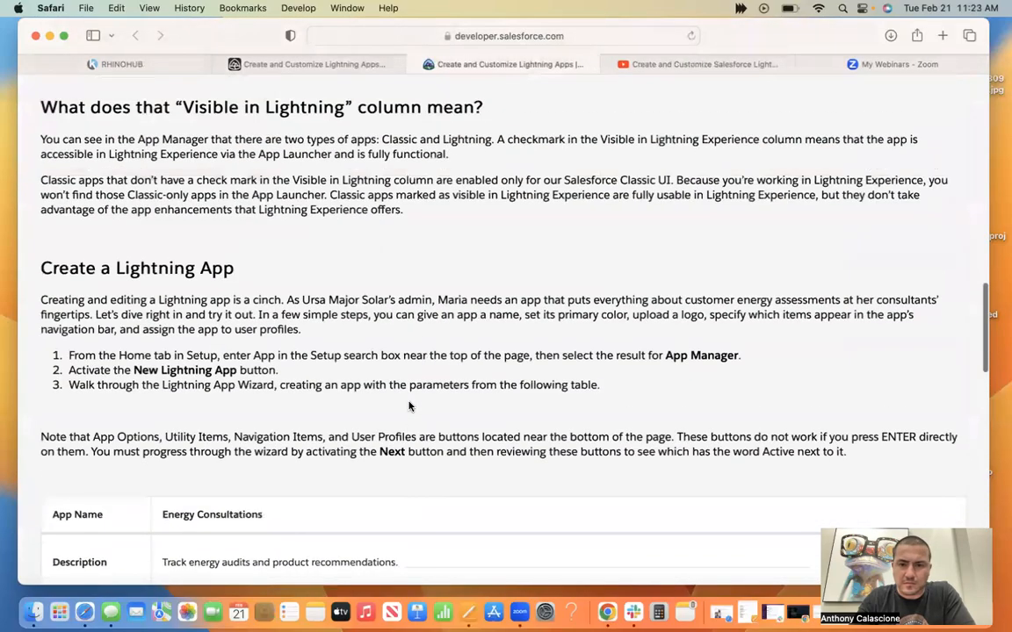
scroll(409, 406, "up", 20)
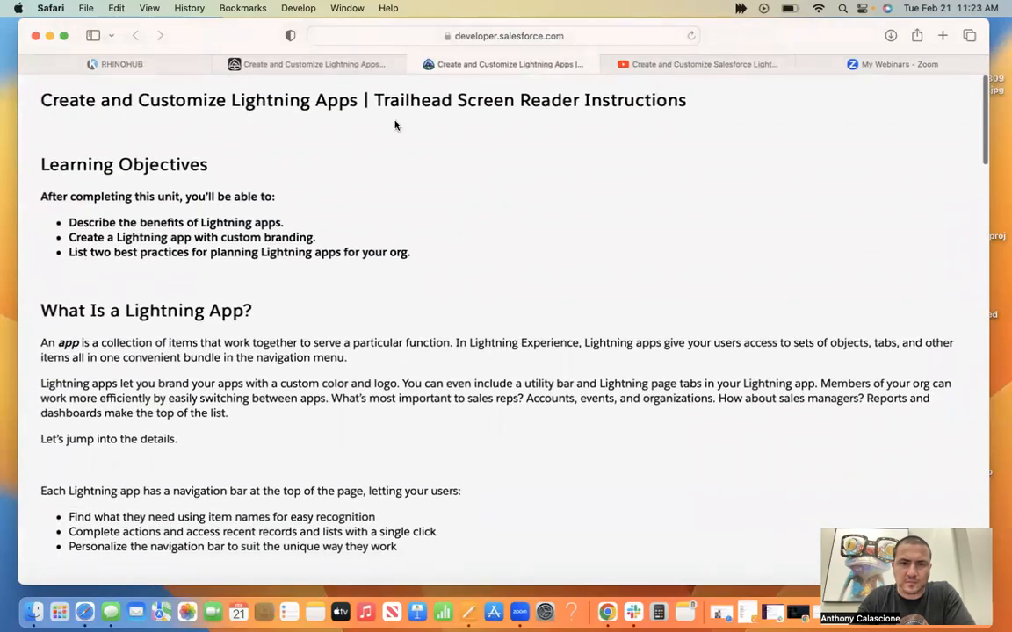
Answer the Create and Customize Lightning Apps quiz in Trailhead with D for question 1, C for question 2 and B for question 3, and submit it.
left_click(318, 65)
mouse_move(398, 135)
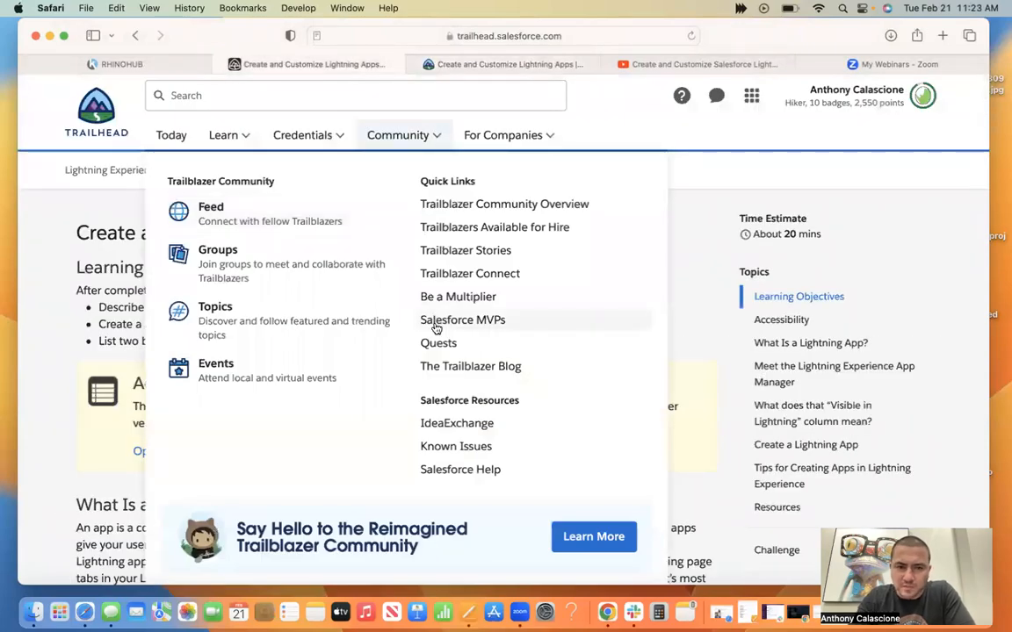
scroll(167, 422, "down", 20)
scroll(166, 421, "down", 20)
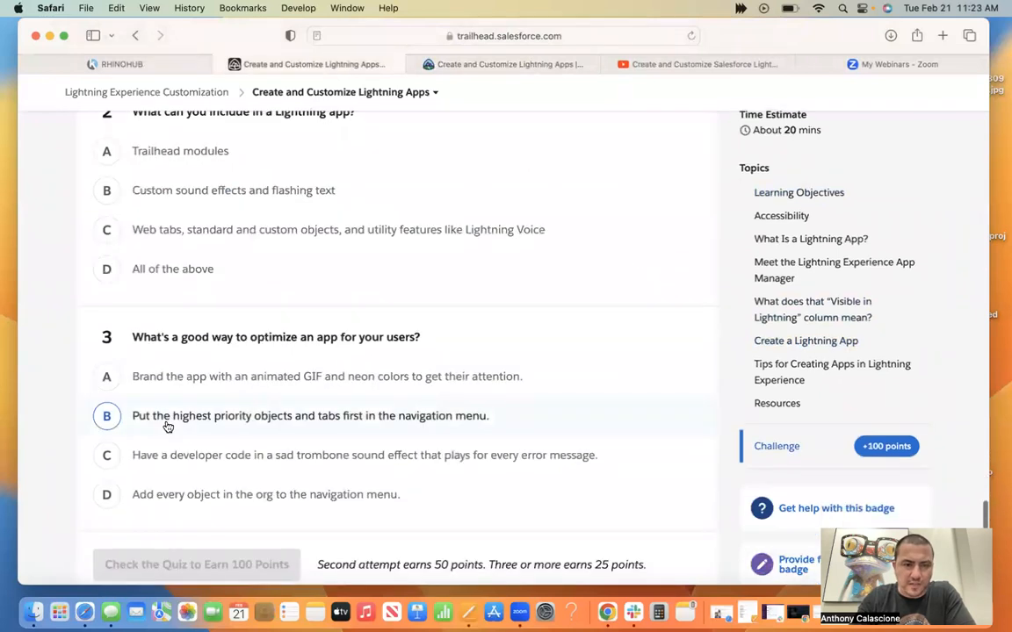
scroll(165, 426, "up", 5)
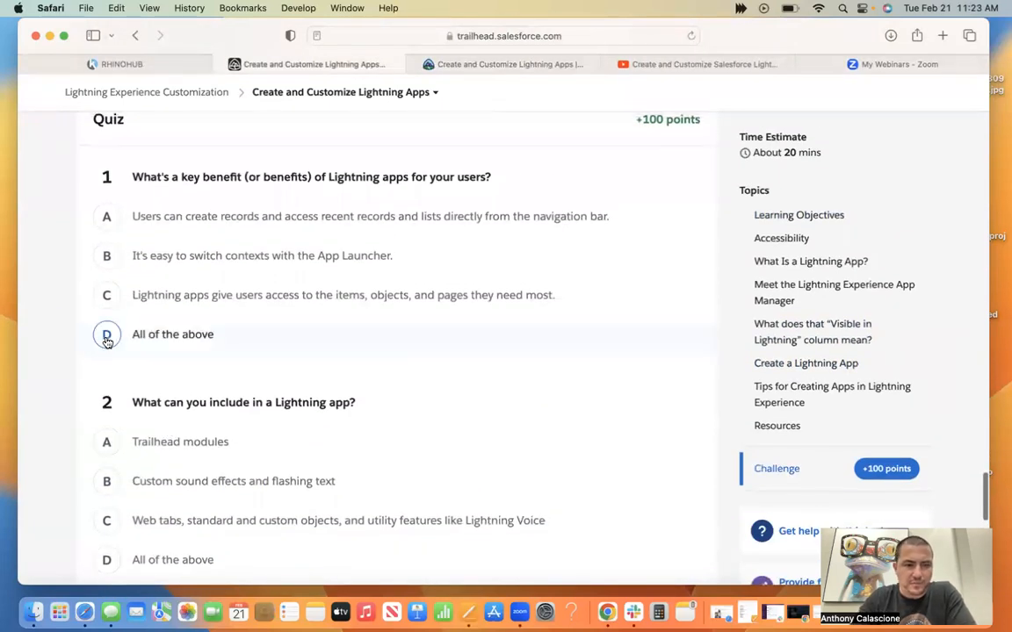
left_click(106, 339)
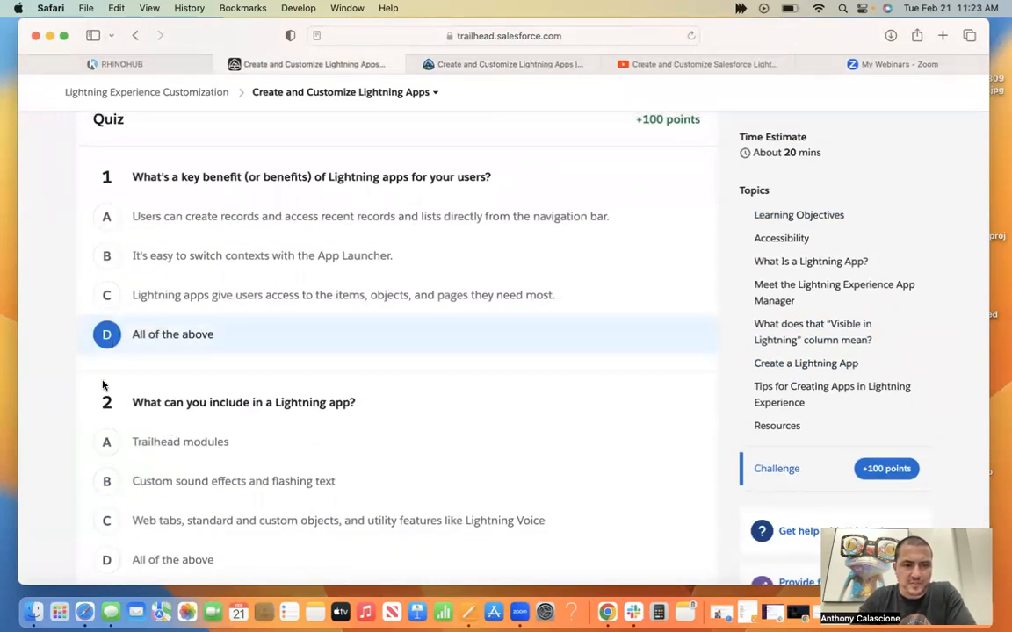
left_click(107, 519)
scroll(117, 474, "down", 5)
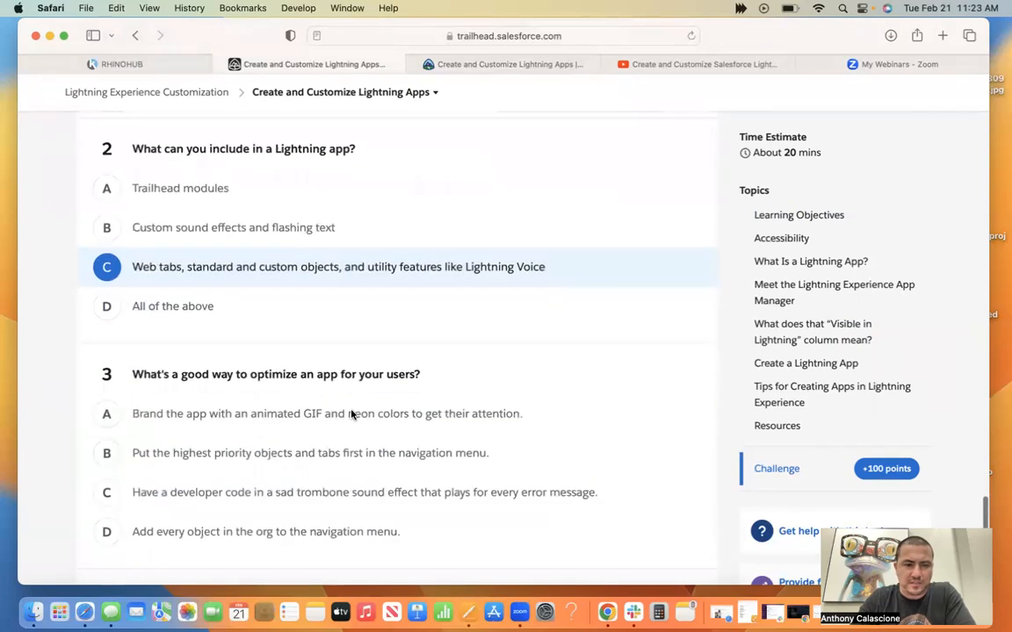
left_click(104, 452)
scroll(332, 389, "down", 3)
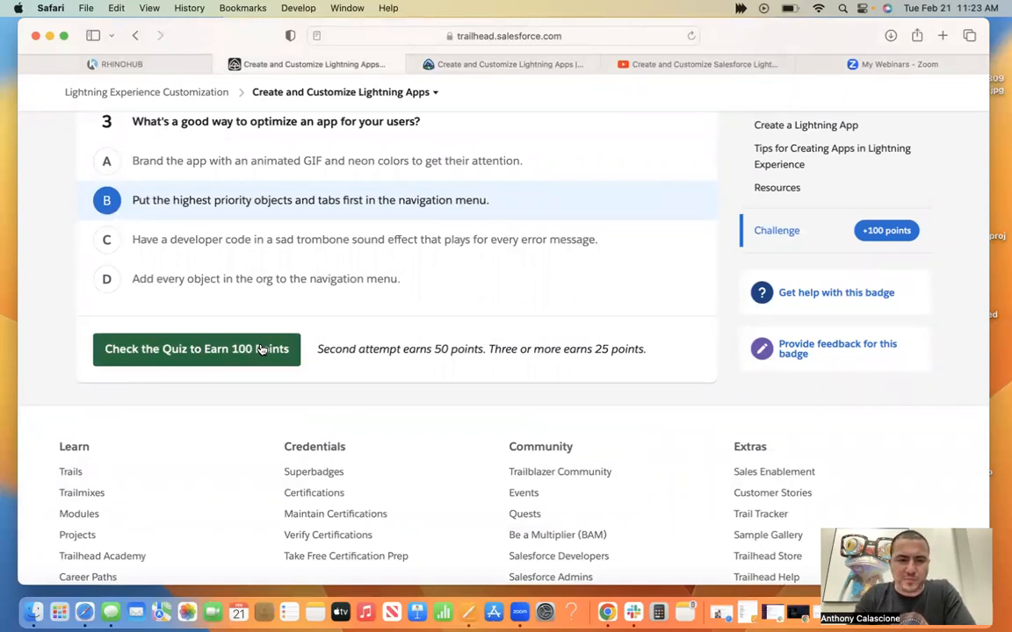
left_click(216, 351)
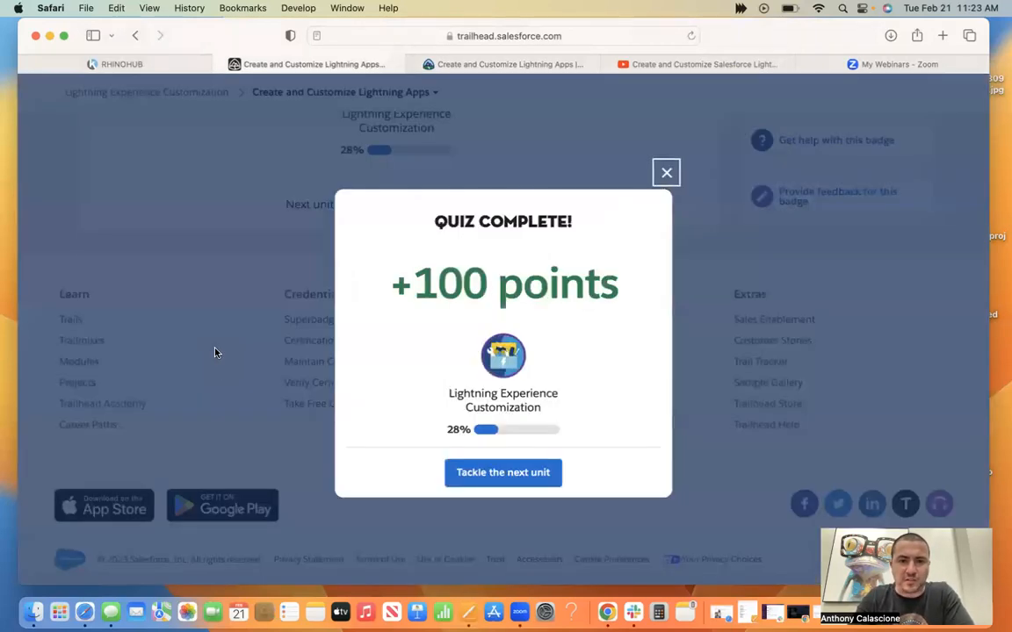
Continue to the Create and Customize List Views unit and review its hands-on challenge requirements.
left_click(479, 474)
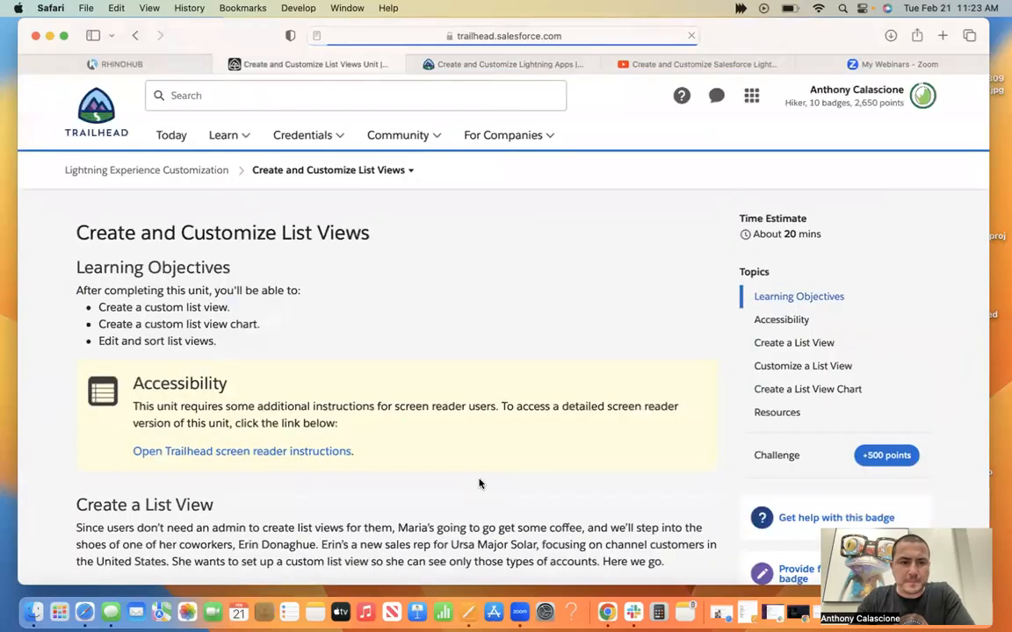
scroll(480, 483, "down", 5)
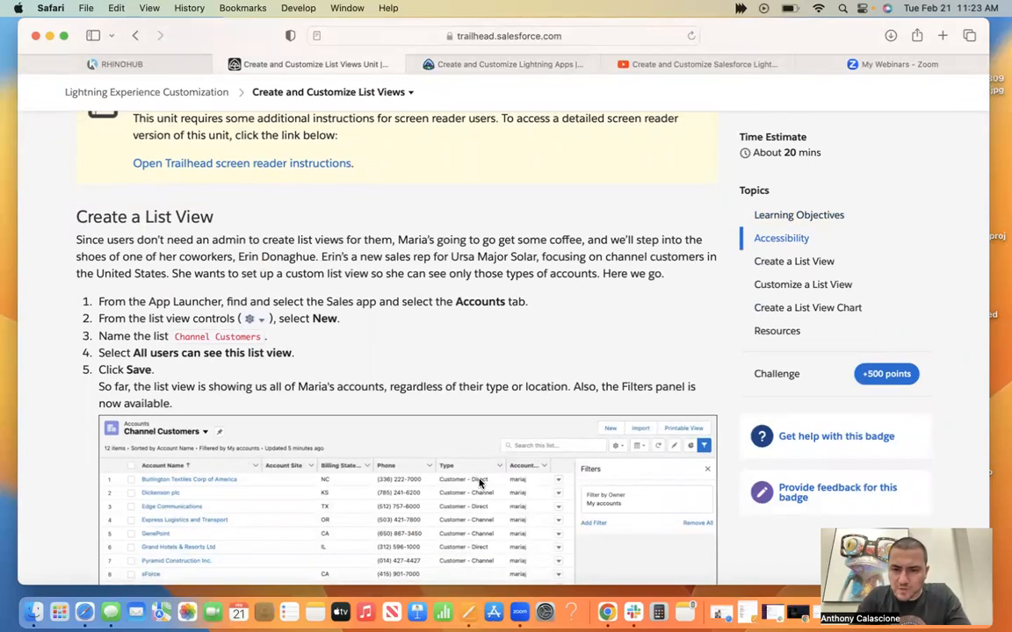
left_click(886, 380)
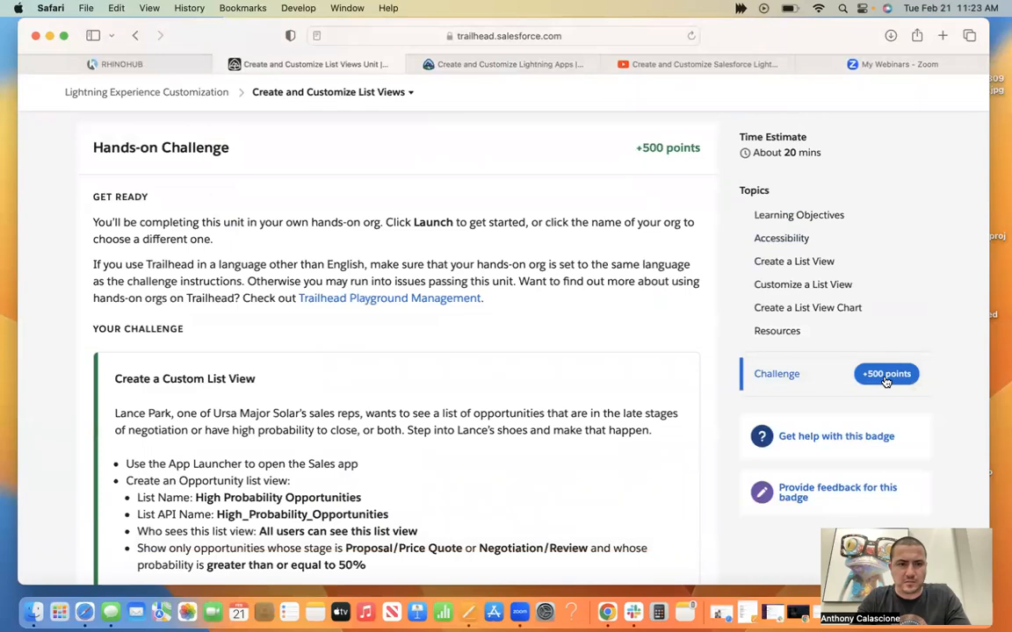
scroll(563, 310, "down", 10)
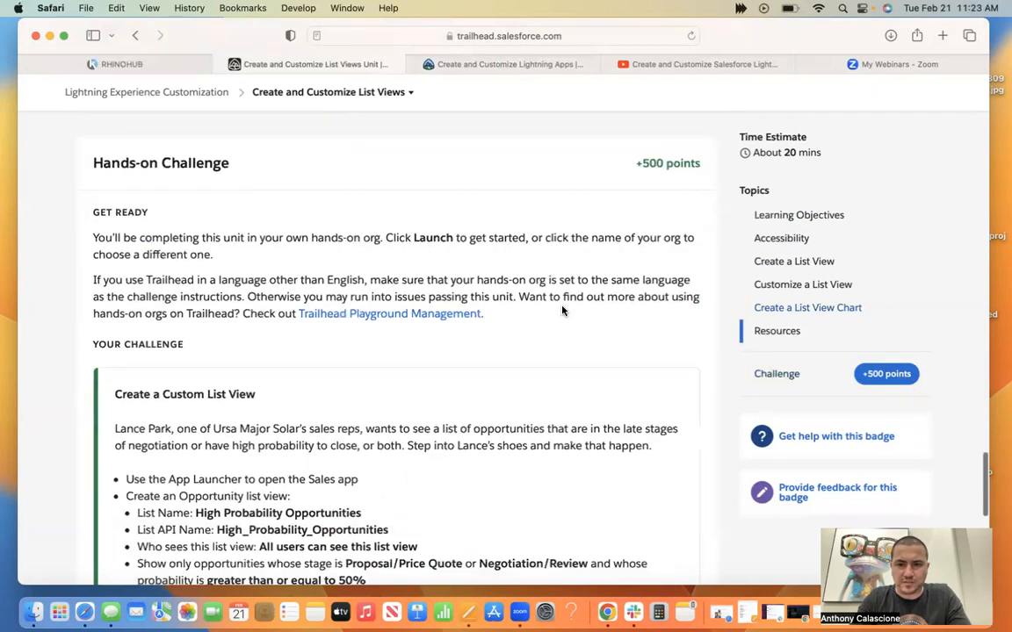
scroll(487, 217, "up", 3)
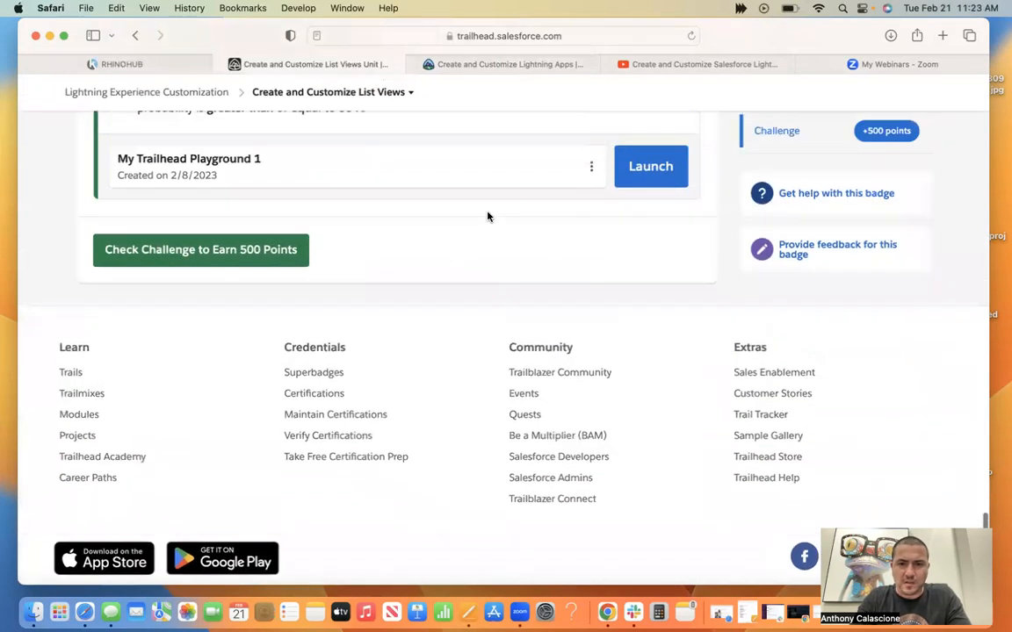
scroll(630, 237, "up", 5)
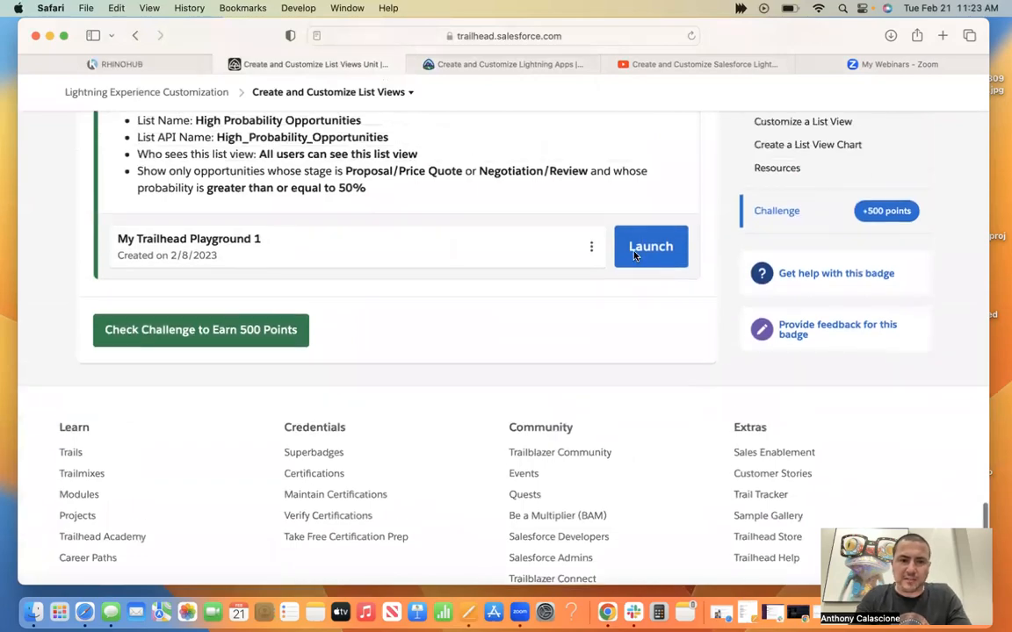
scroll(634, 255, "up", 15)
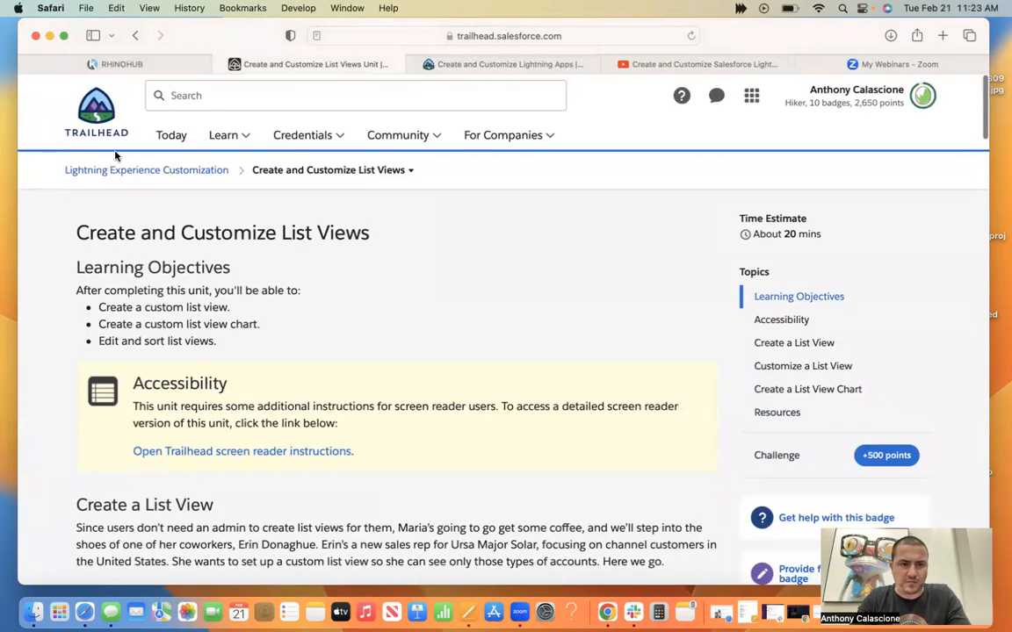
Go back to the completed Lightning Apps quiz to check the module progress, and reopen the Create and Customize List Views unit.
left_click(136, 36)
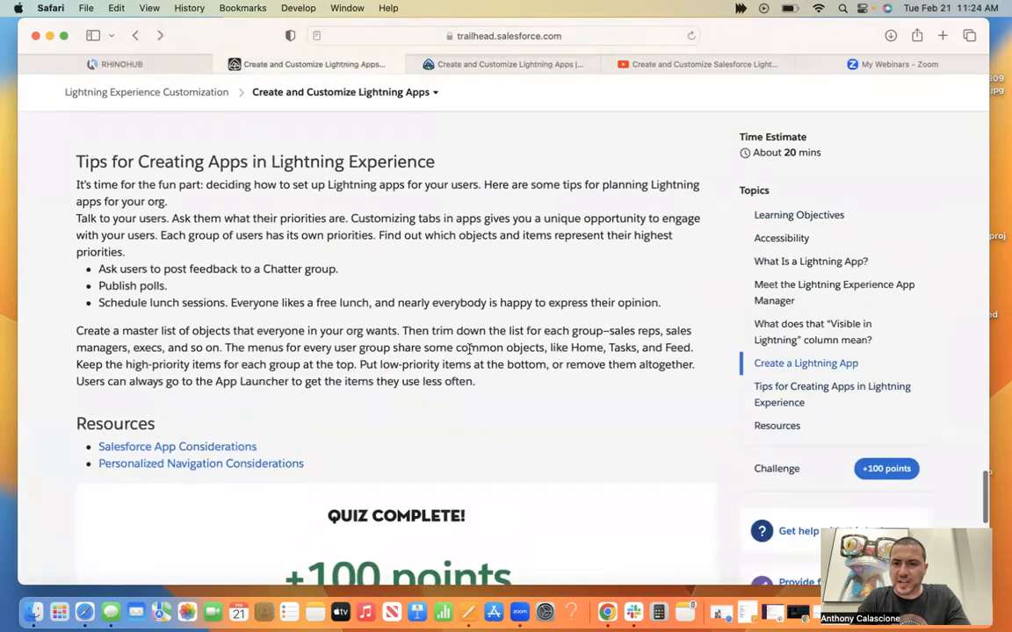
scroll(874, 479, "down", 1)
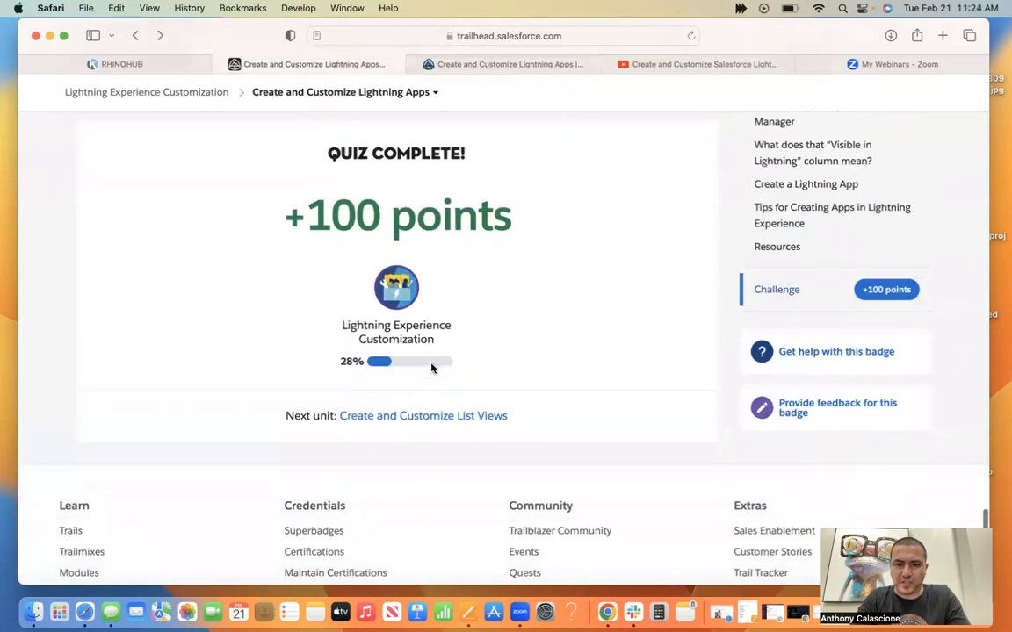
left_click(418, 417)
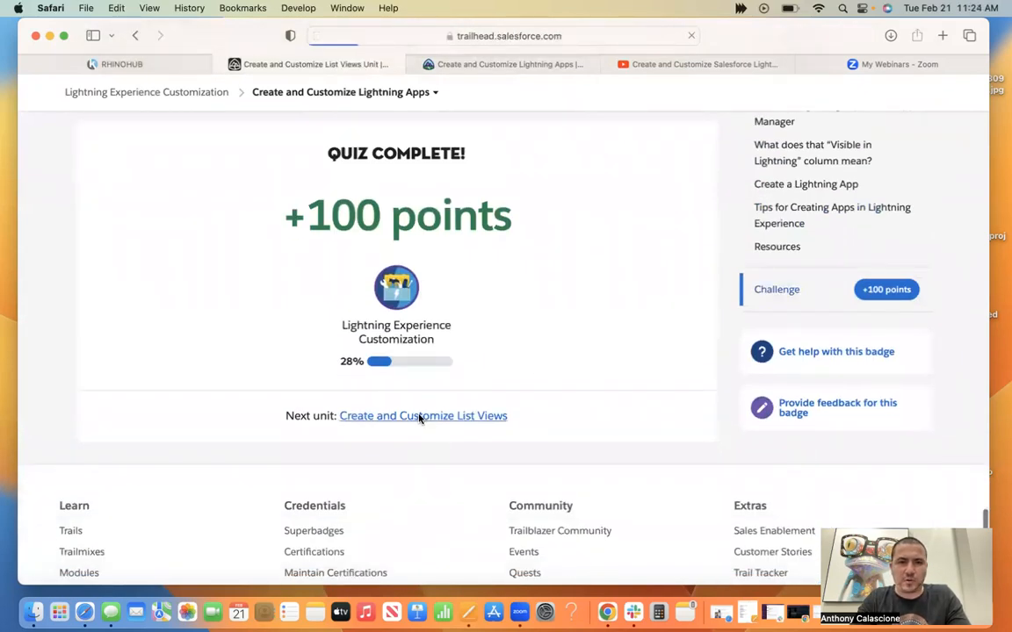
Switch to the YouTube playlist and play the Create and Customize Salesforce List Views video in full screen.
left_click(679, 64)
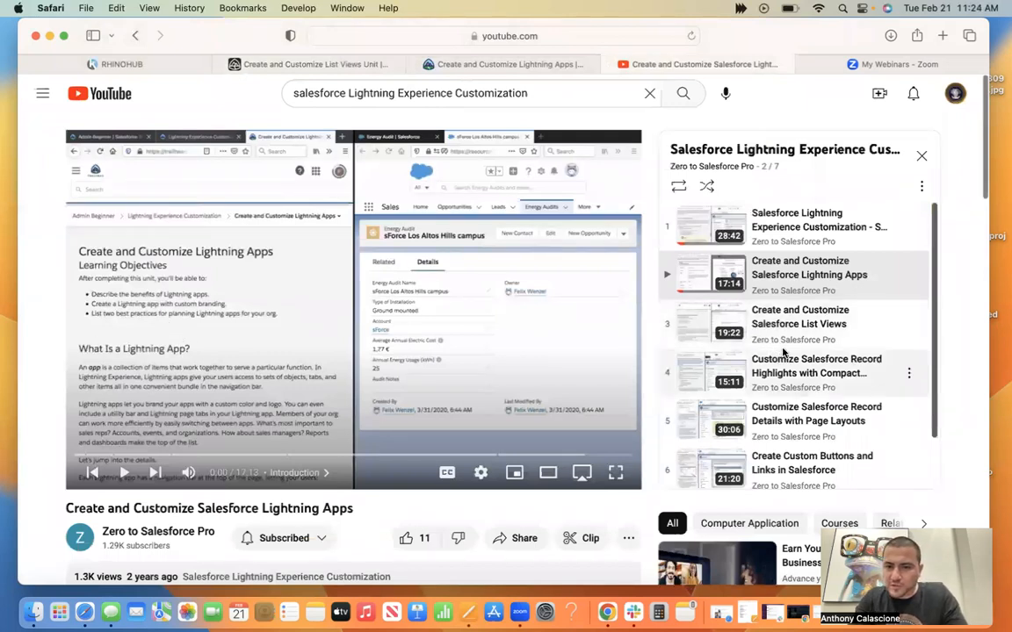
left_click(290, 58)
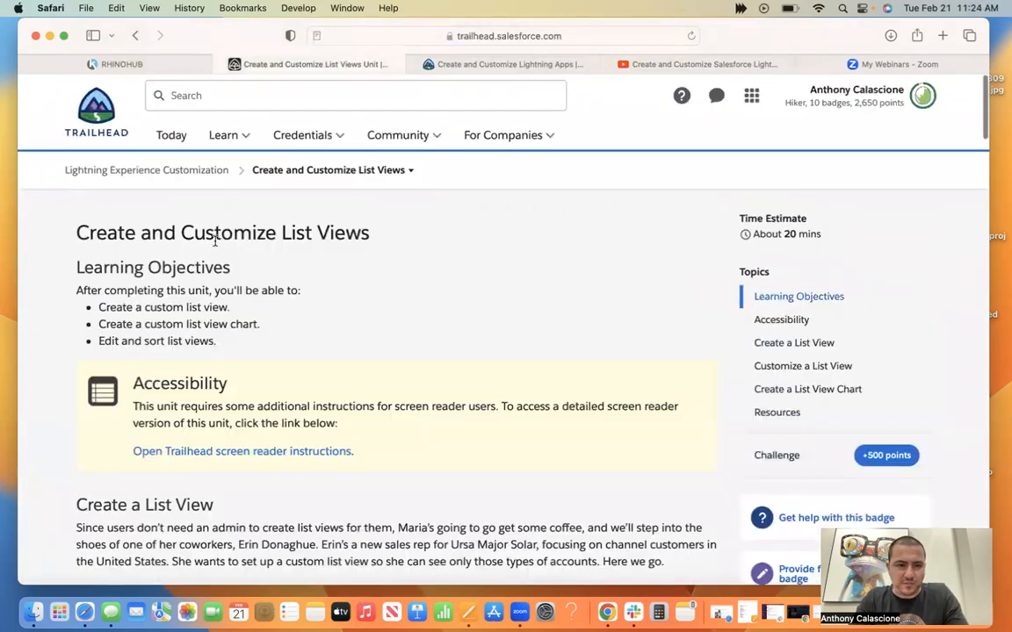
left_click(691, 68)
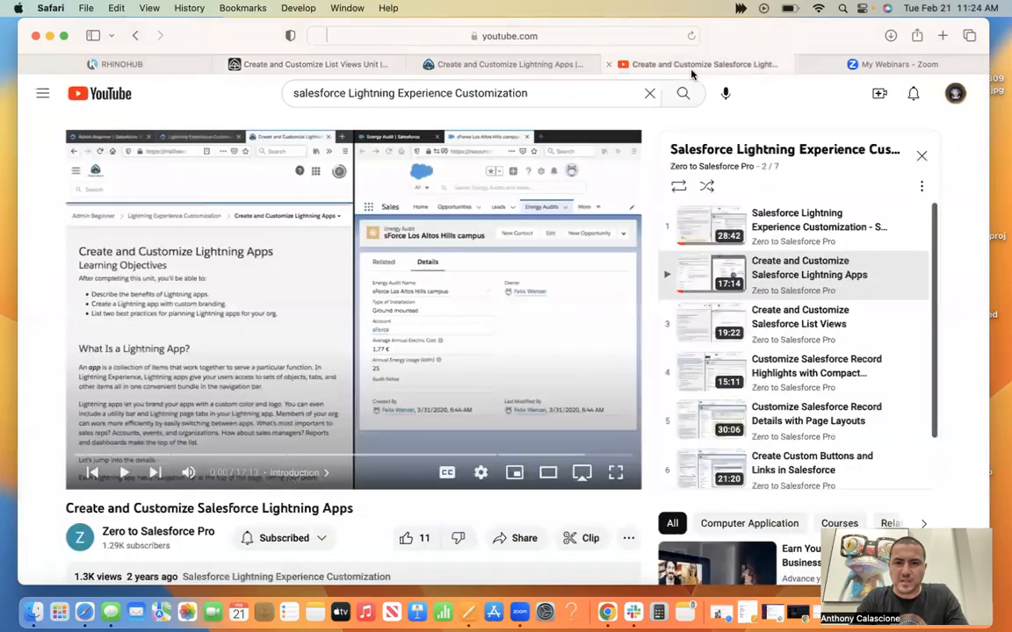
left_click(796, 325)
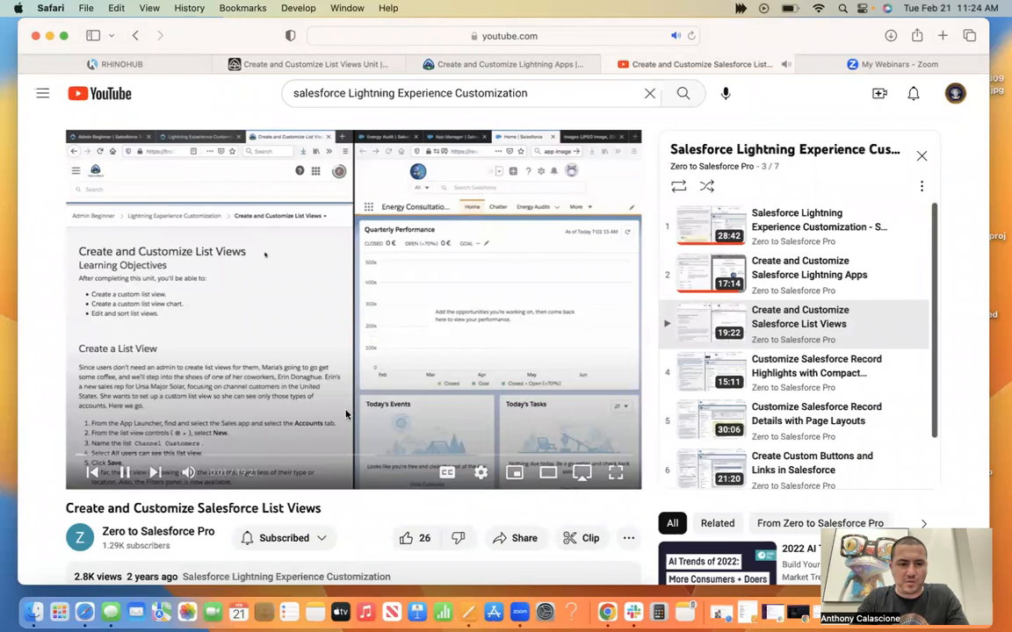
left_click(125, 473)
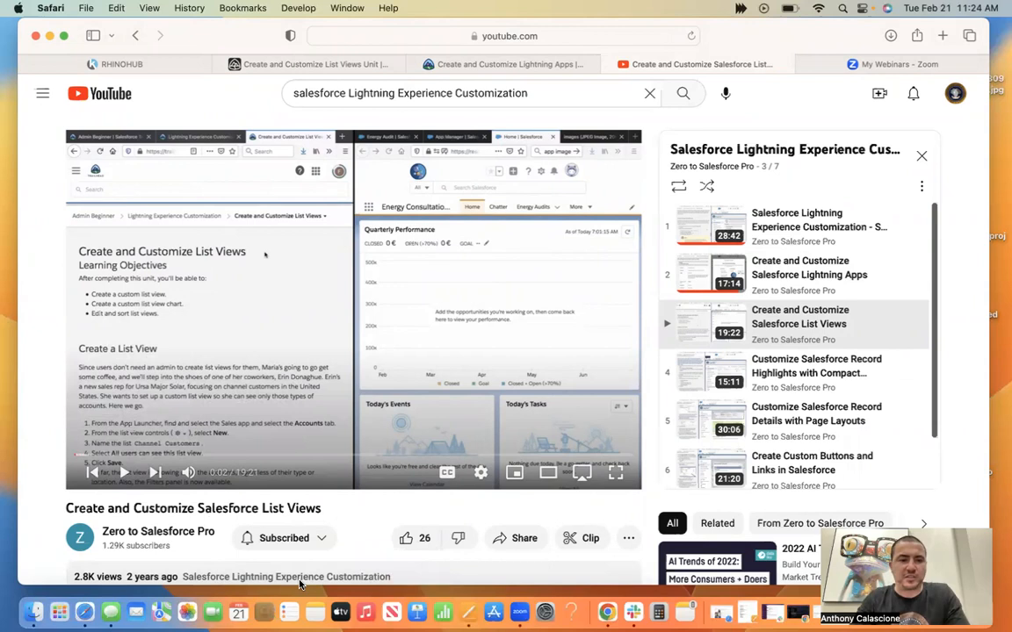
left_click(120, 474)
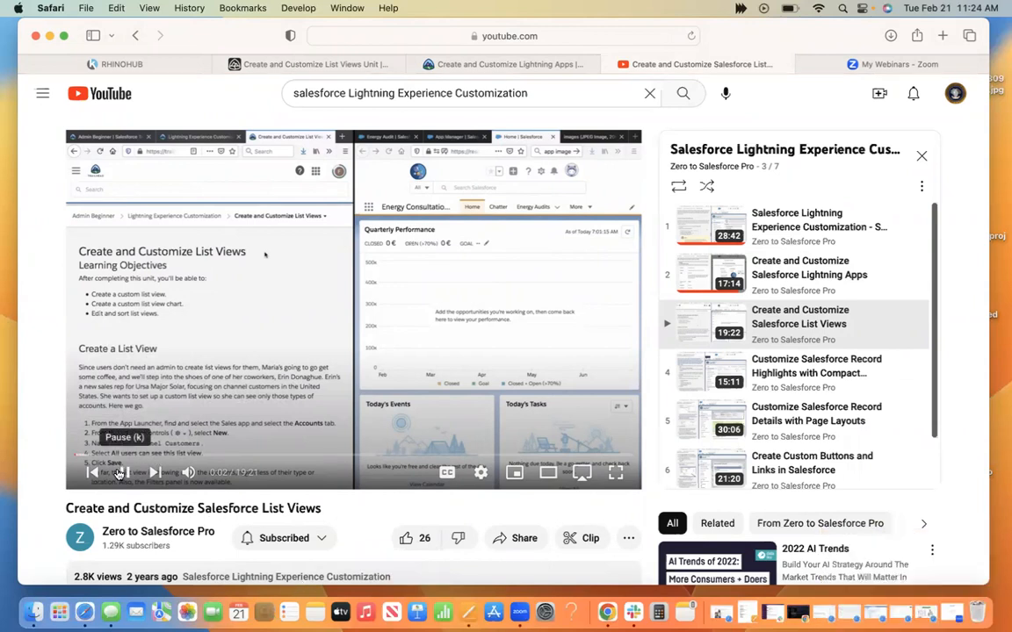
left_click(615, 472)
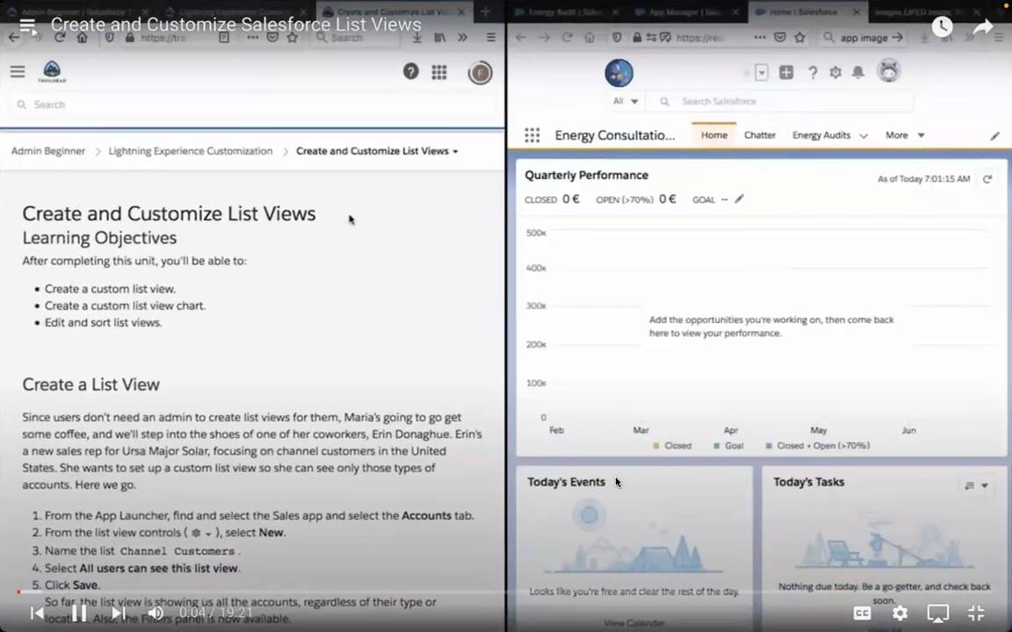
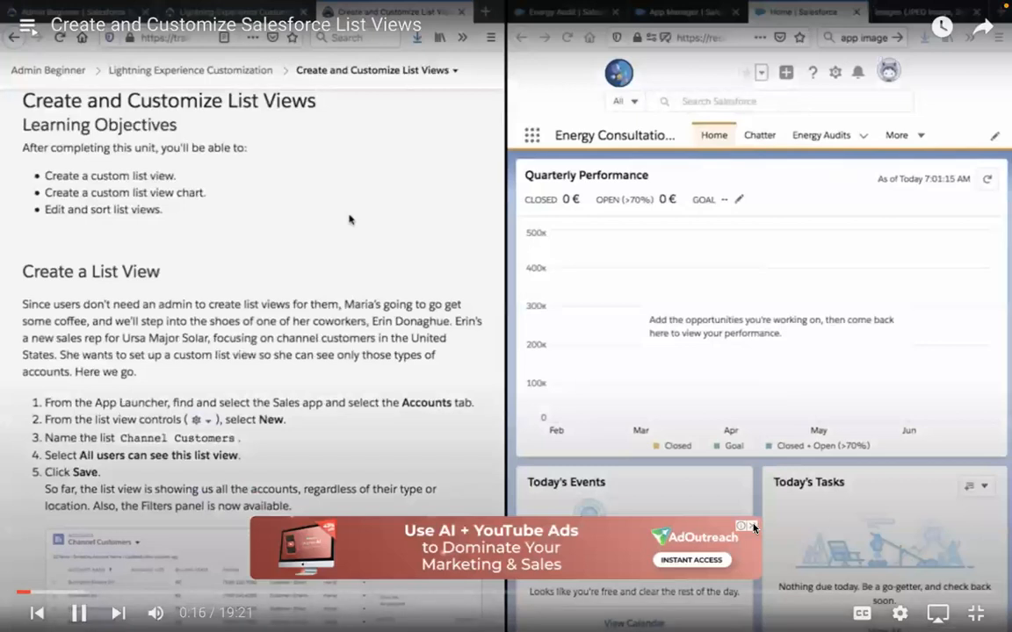
Dismiss the video's ad banner and read the Create a List View instructions in the Trailhead unit.
left_click(752, 526)
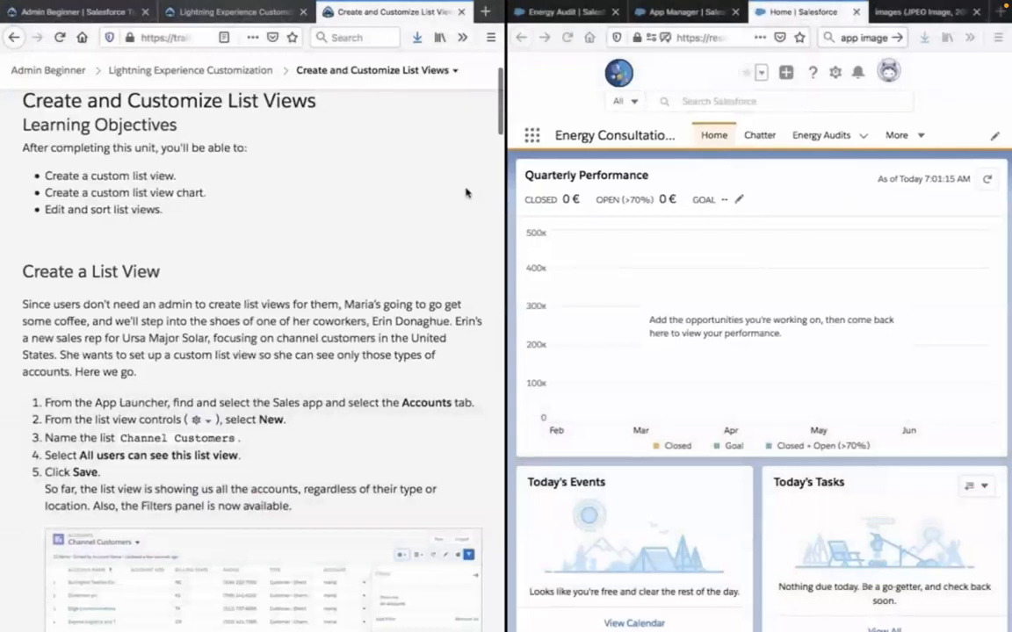
scroll(465, 192, "down", 1)
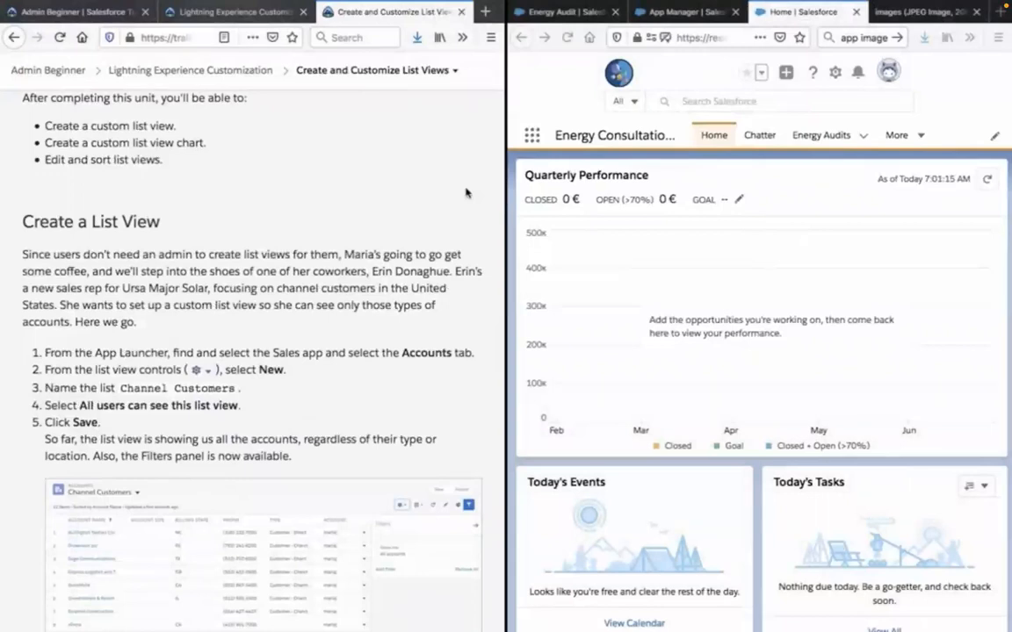
scroll(466, 192, "down", 1)
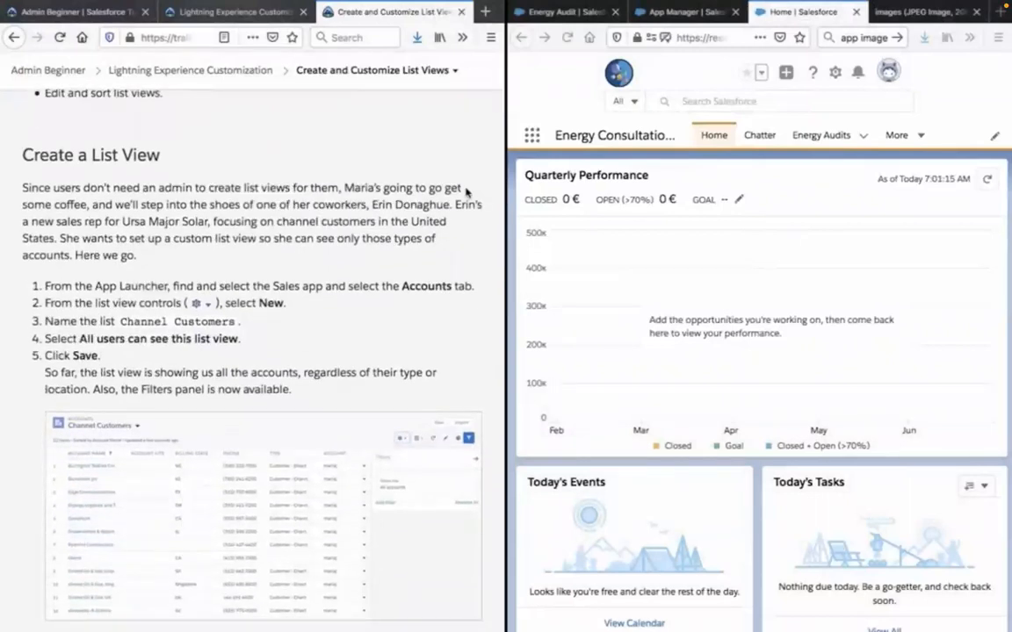
scroll(475, 239, "down", 1)
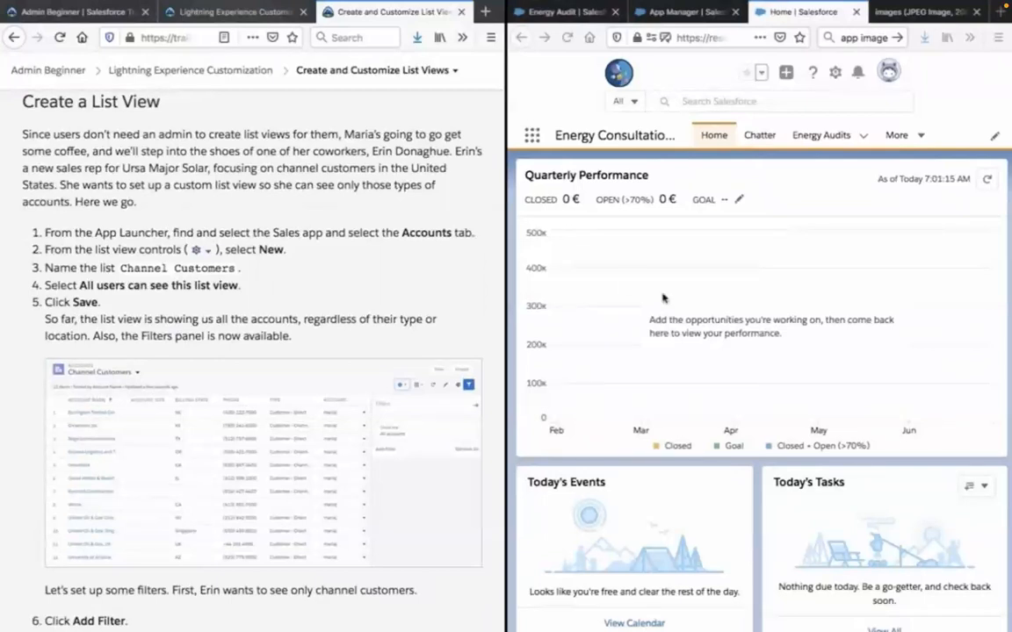
left_click(690, 11)
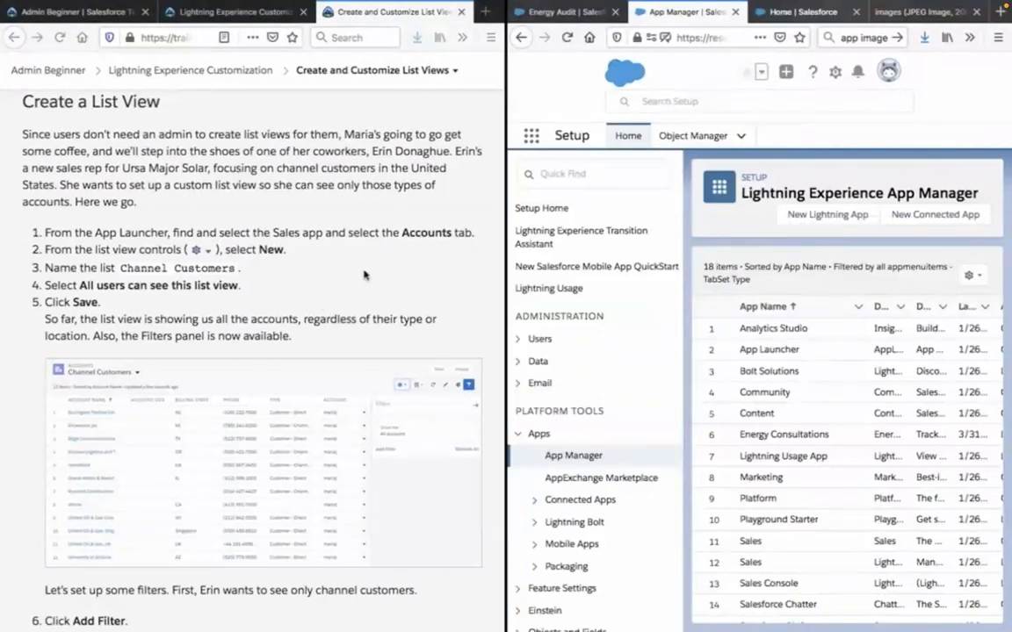
left_click(795, 11)
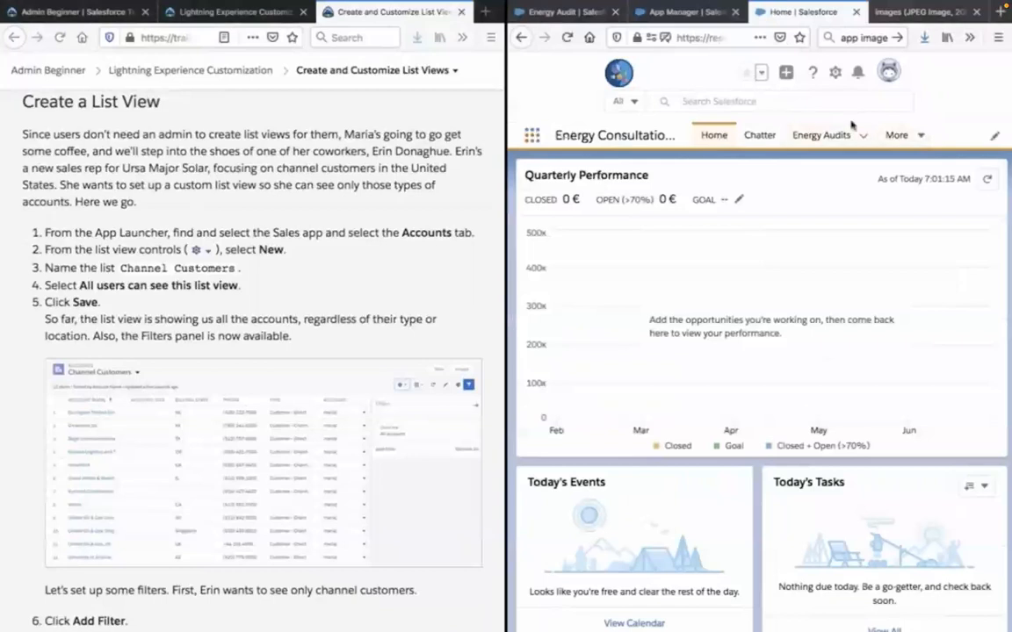
left_click(912, 135)
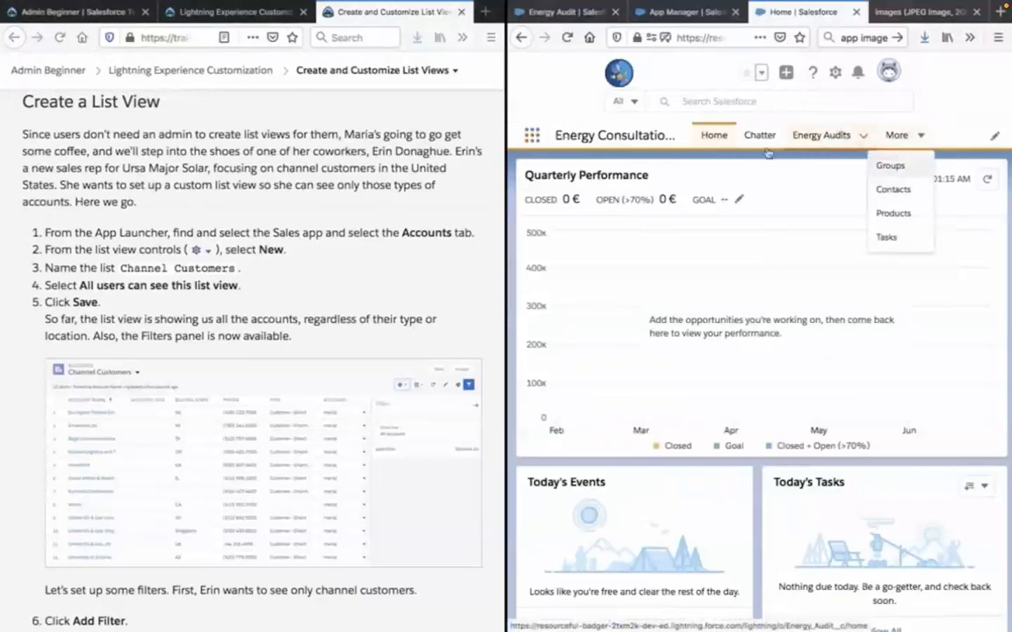
left_click(688, 182)
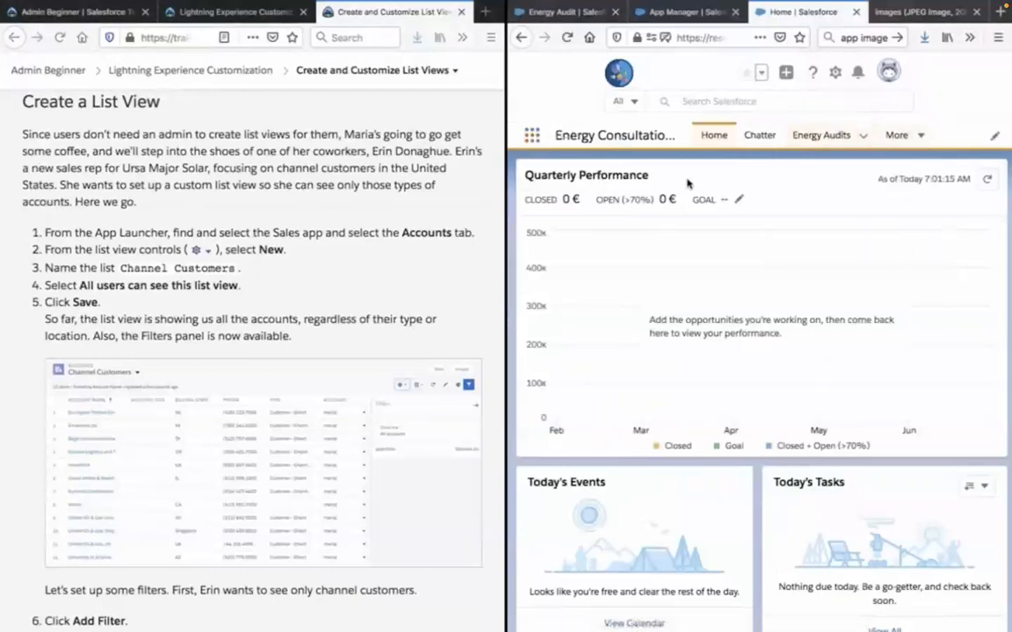
Find the Sales app through the App Launcher, switch to it, and go to its Accounts page.
left_click(533, 137)
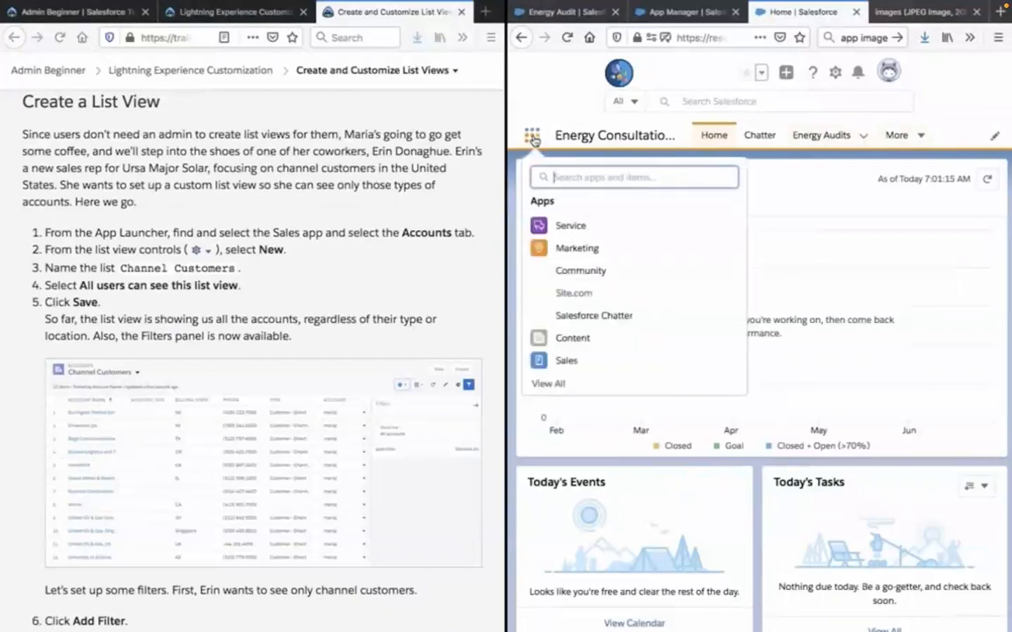
type("sa")
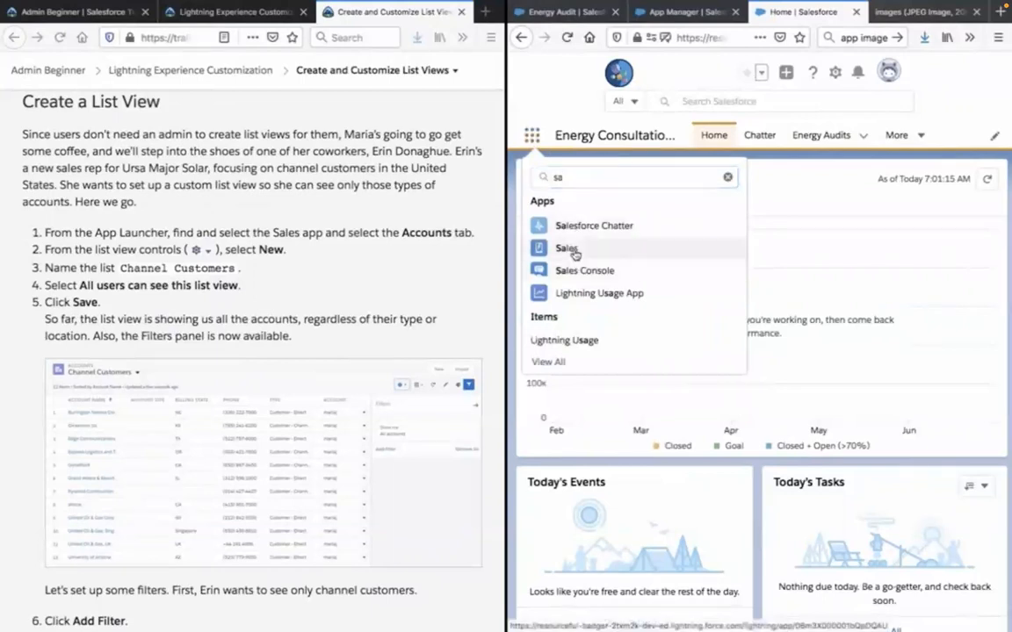
left_click(573, 251)
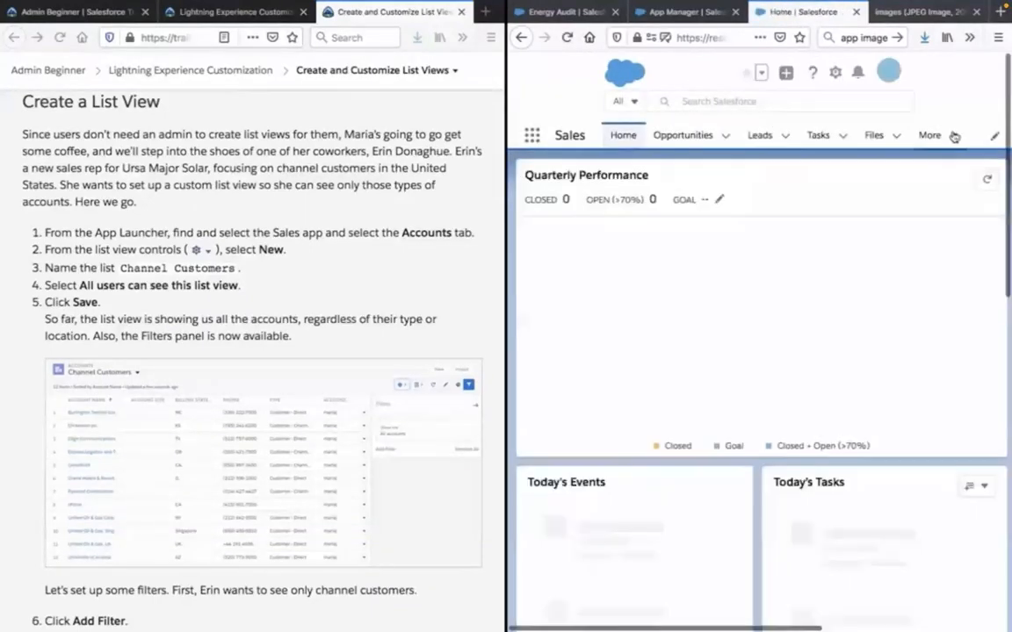
left_click(953, 135)
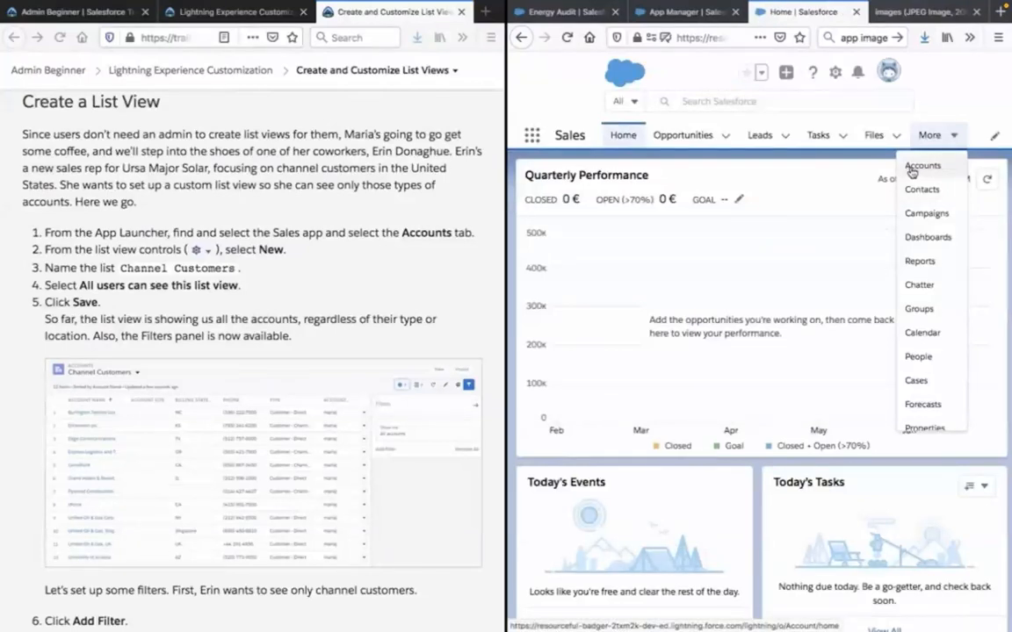
left_click(918, 166)
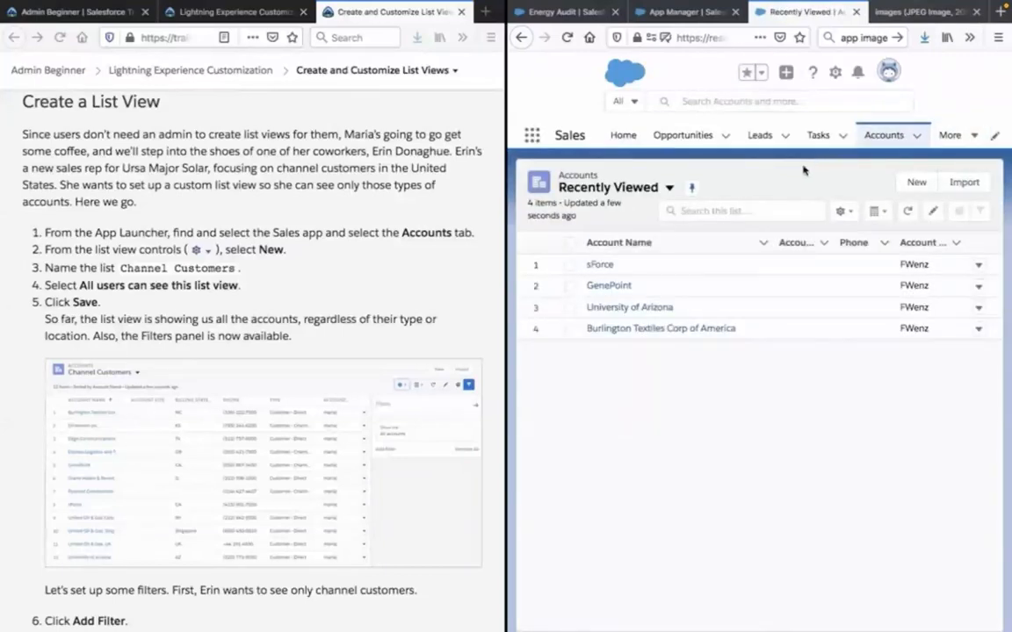
Copy the list name Channel Customers from the Trailhead instructions and close the new account form without saving.
left_click(913, 182)
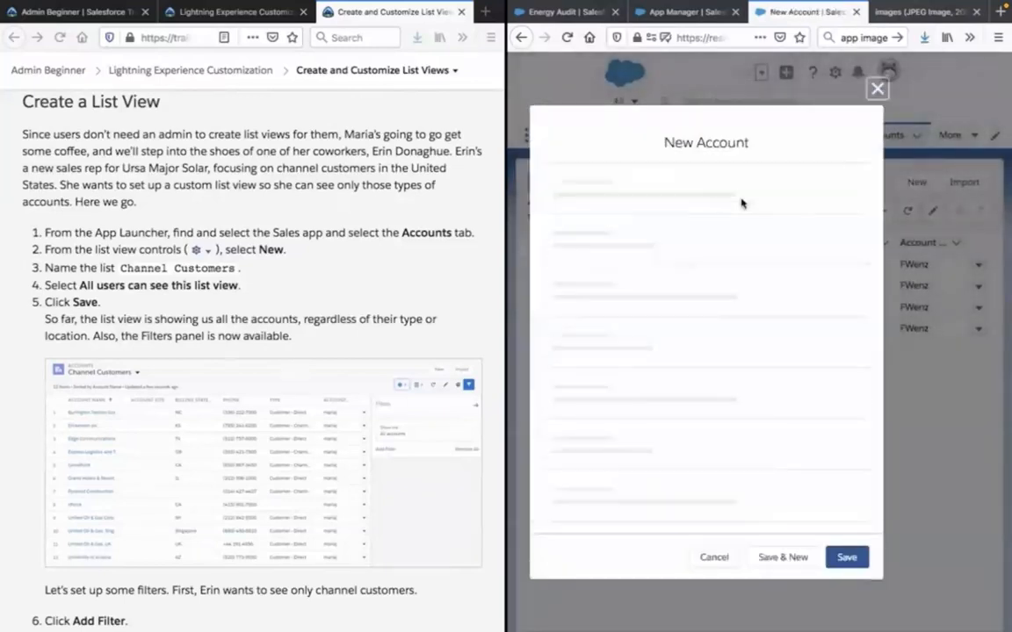
left_click_drag(125, 274, 237, 273)
key("ctrl+c")
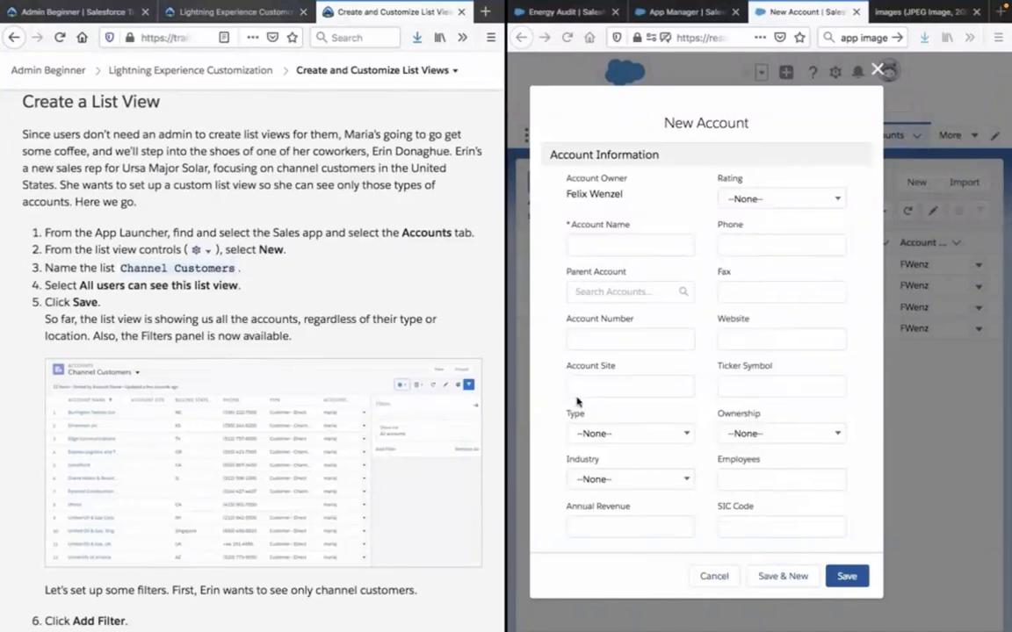
left_click(703, 578)
left_click(712, 576)
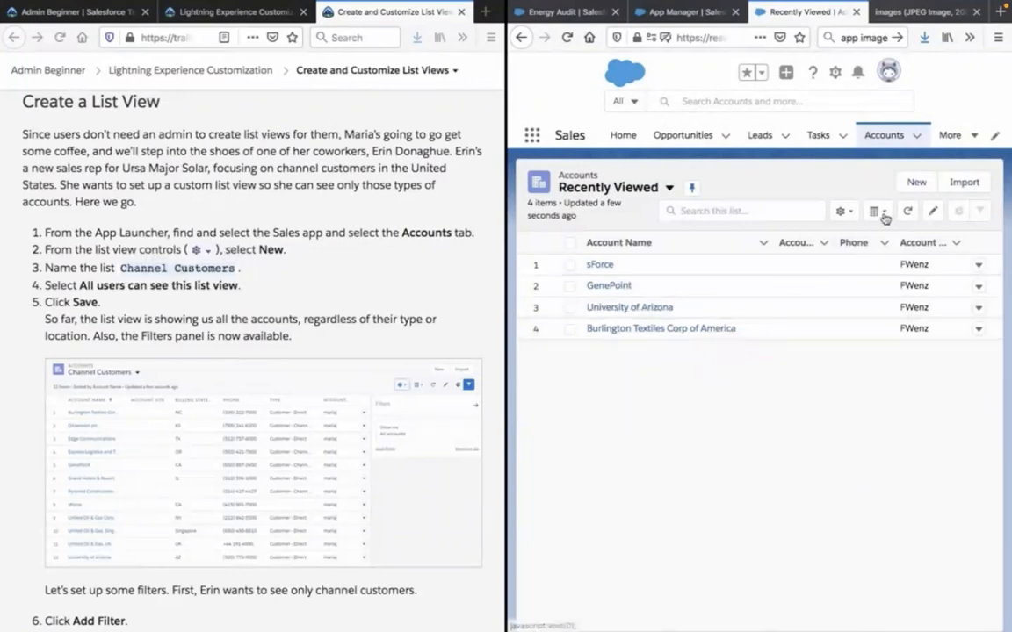
Create an Accounts list view named Channel Customers that all users can see, and save it.
left_click(842, 212)
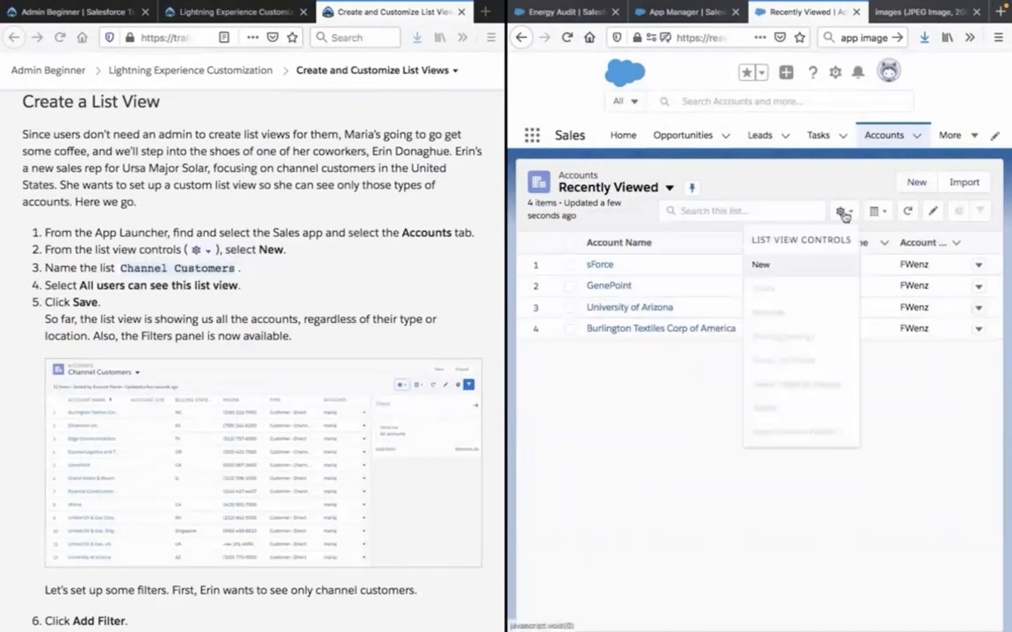
left_click(761, 265)
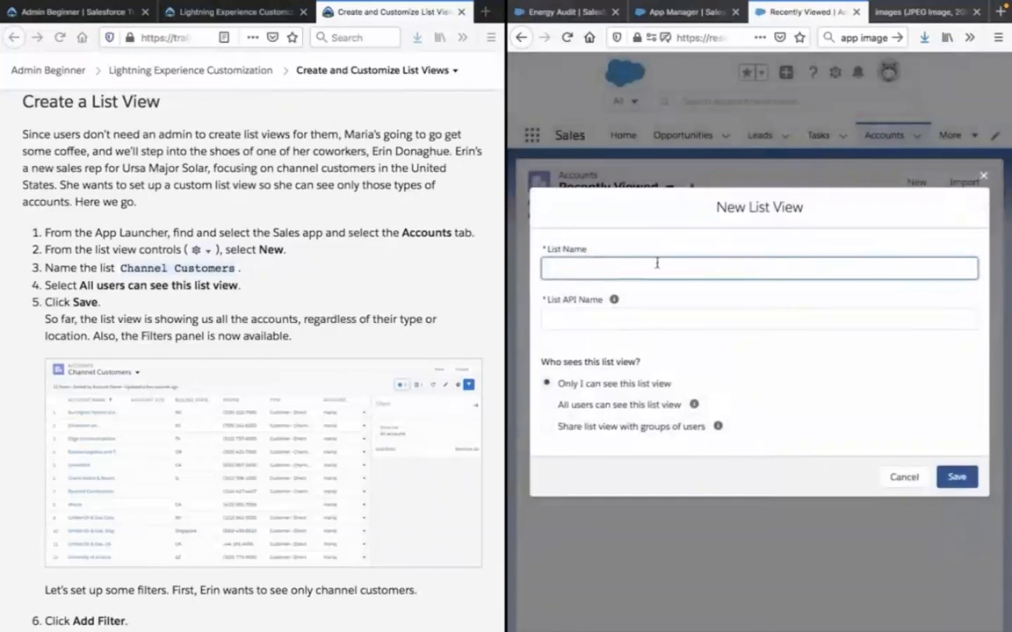
key("ctrl+v")
left_click(334, 309)
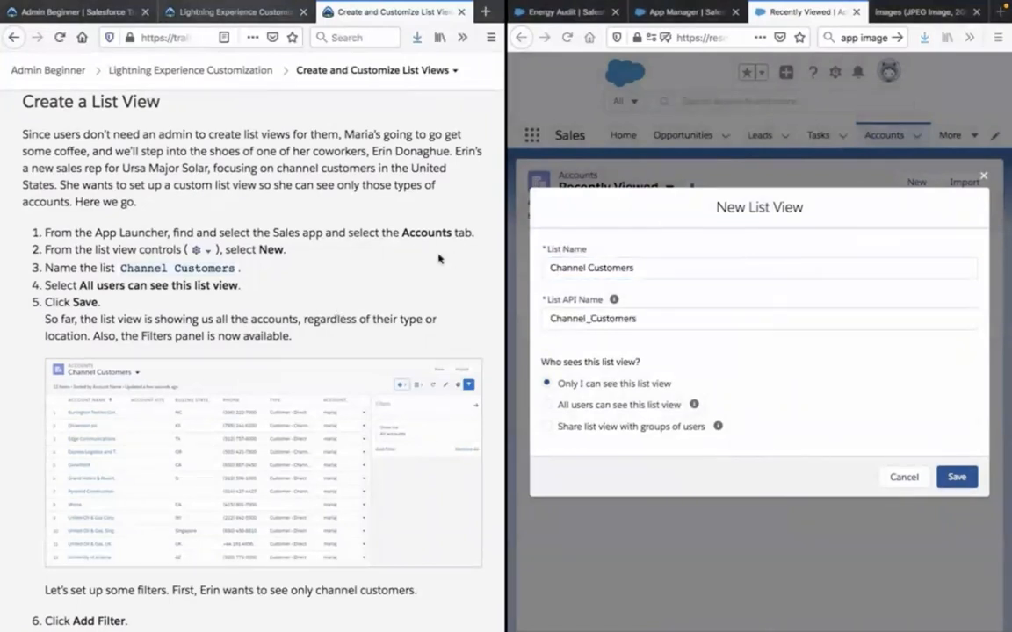
left_click(612, 409)
left_click(612, 409)
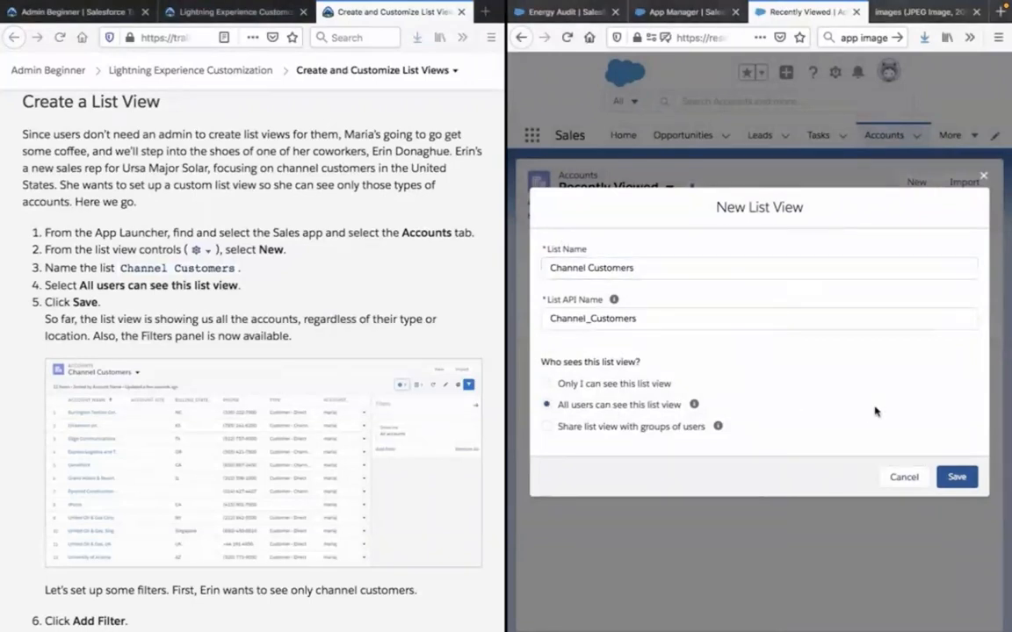
left_click(957, 477)
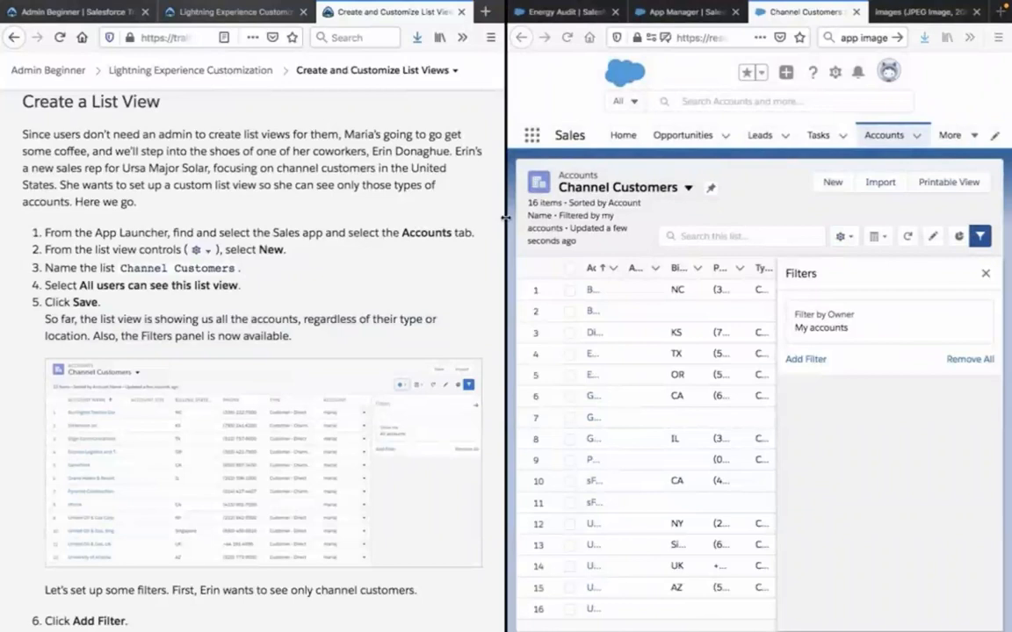
Enlarge the Salesforce window beside the instructions and widen the list's Account Site and Billing State/Province columns.
left_click_drag(505, 217, 216, 248)
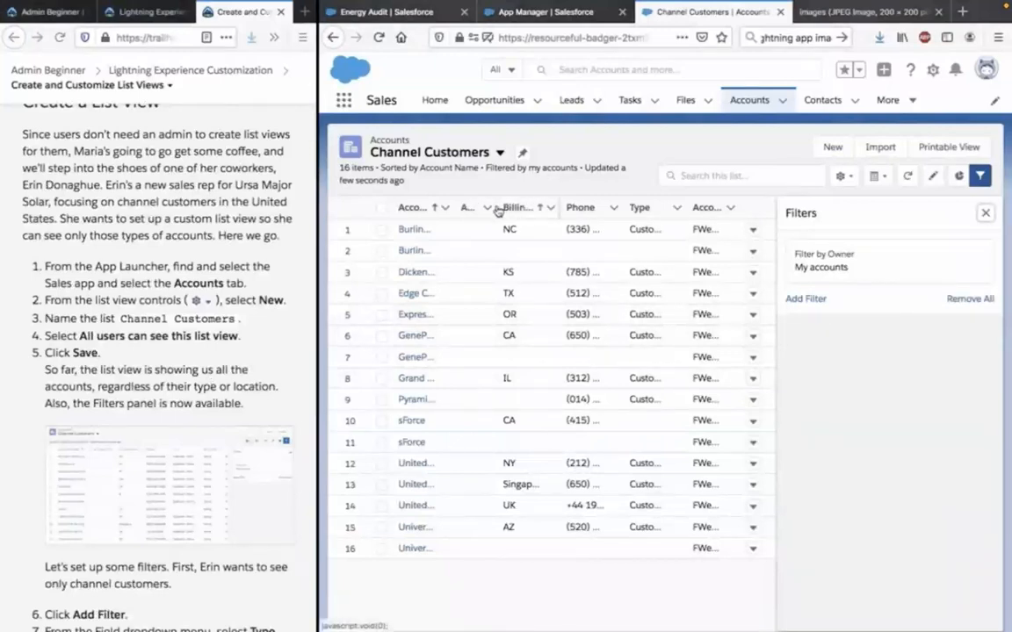
mouse_move(498, 205)
left_mouse_down()
mouse_move(562, 207)
mouse_move(502, 204)
mouse_move(517, 206)
left_mouse_up()
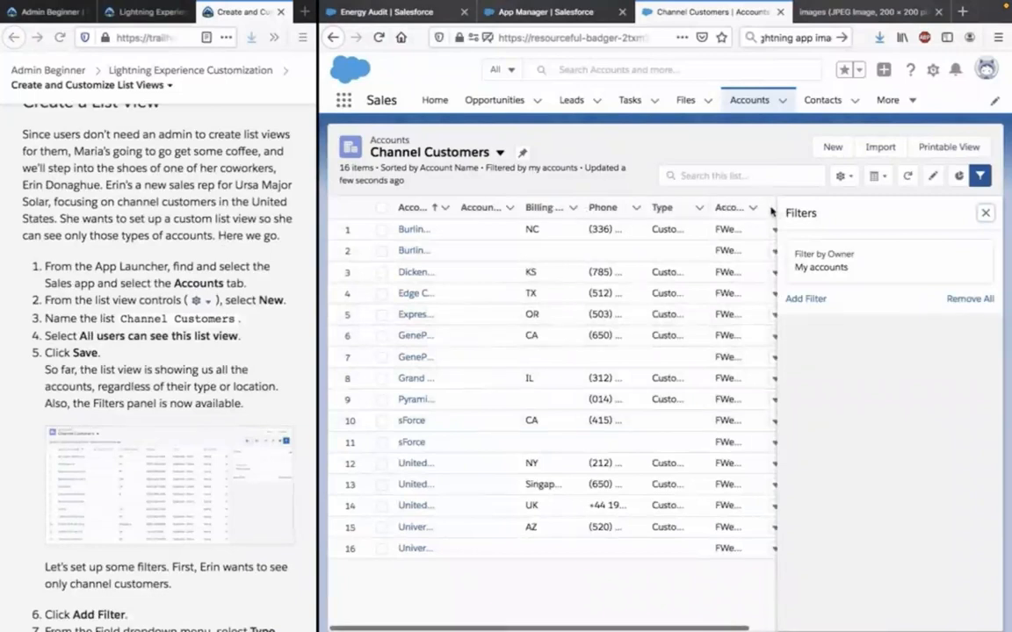
scroll(732, 318, "right", 1)
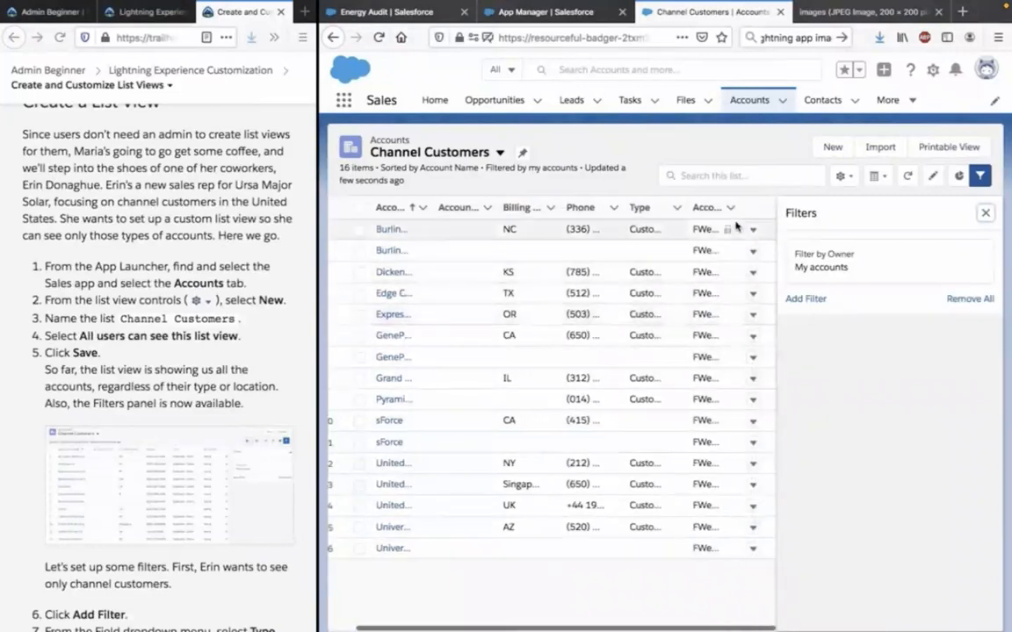
scroll(709, 246, "left", 1)
scroll(710, 246, "left", 1)
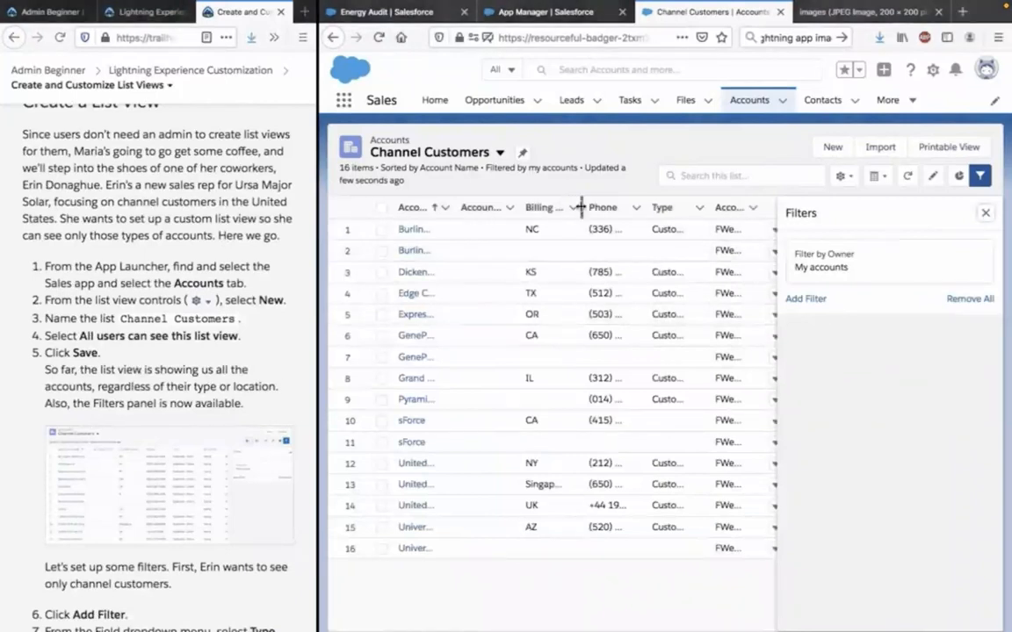
left_click_drag(580, 206, 631, 205)
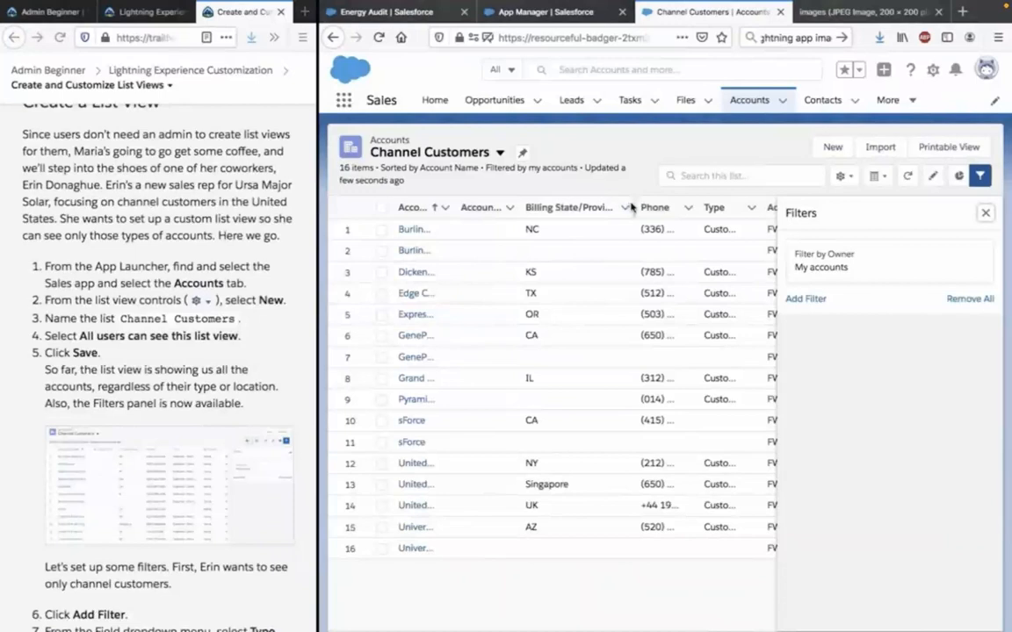
left_click_drag(631, 205, 658, 206)
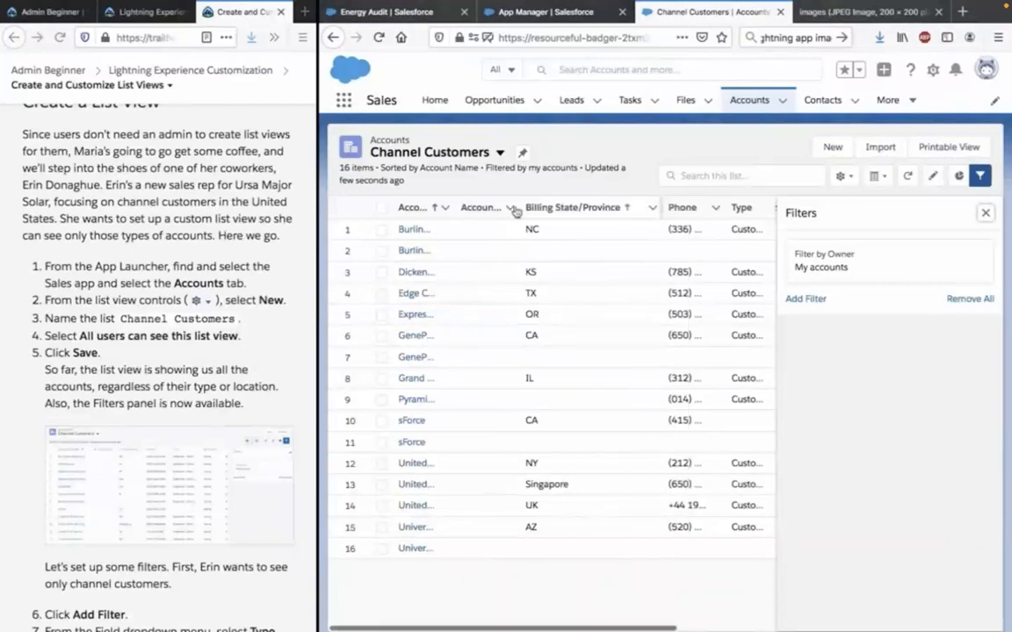
Add a new filter to the Channel Customers list view, following the Trailhead instructions.
scroll(92, 446, "down", 3)
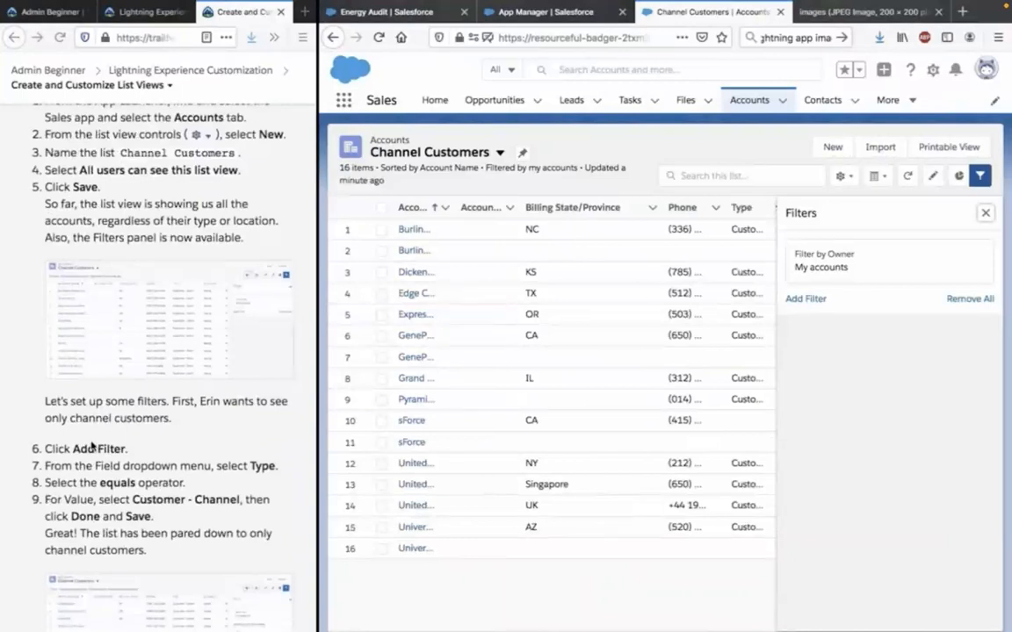
left_click(81, 399)
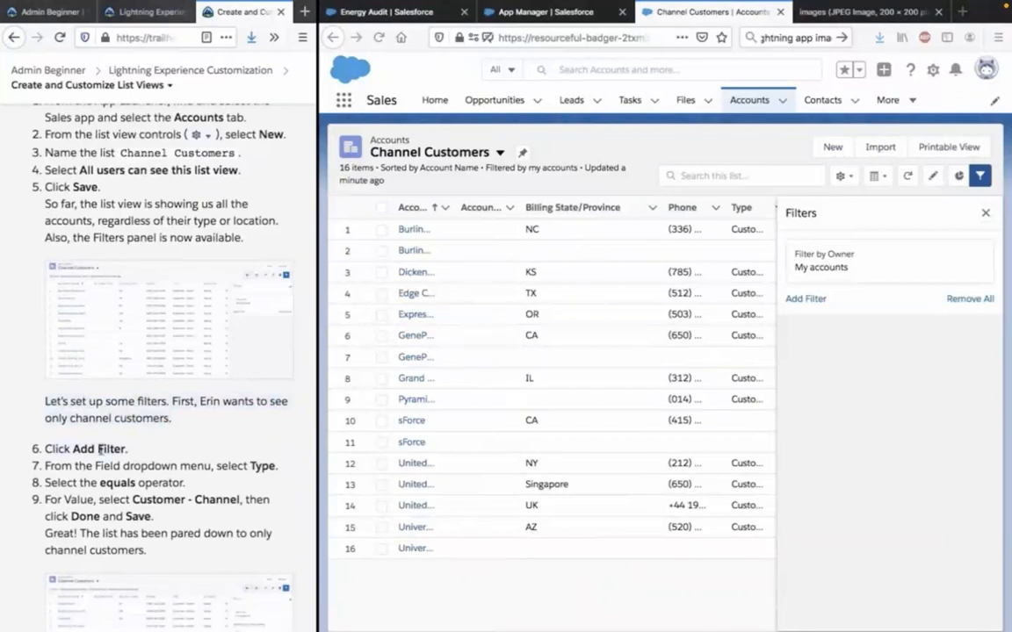
left_click(805, 298)
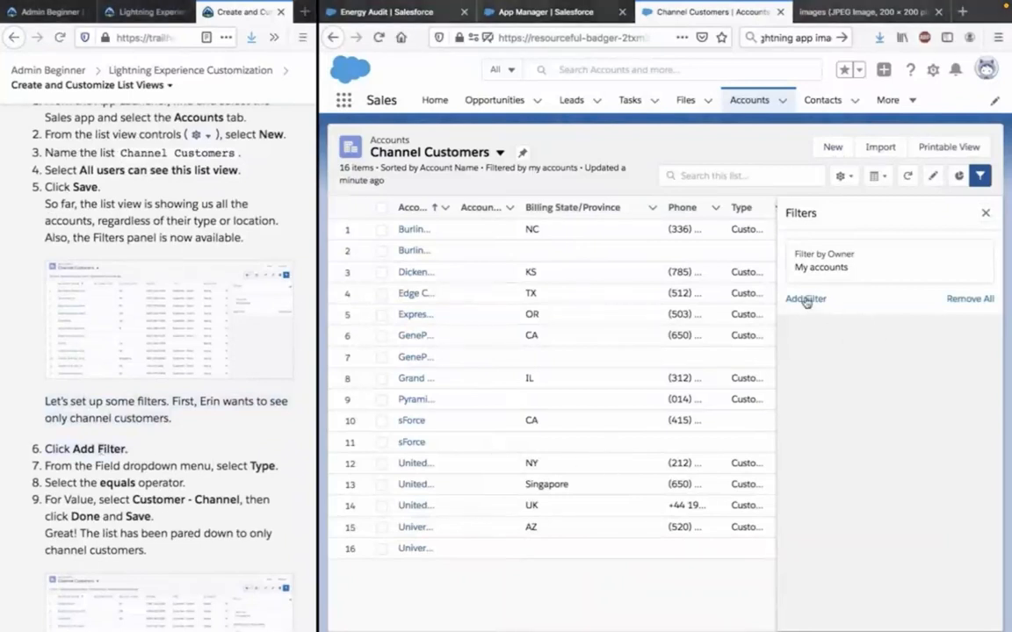
left_click(805, 300)
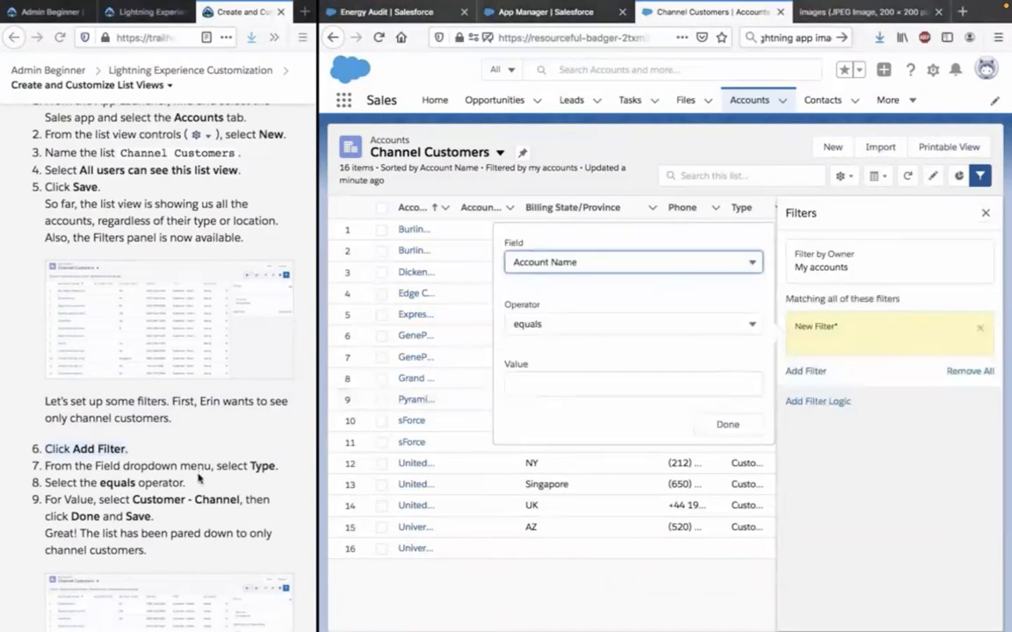
left_click(583, 325)
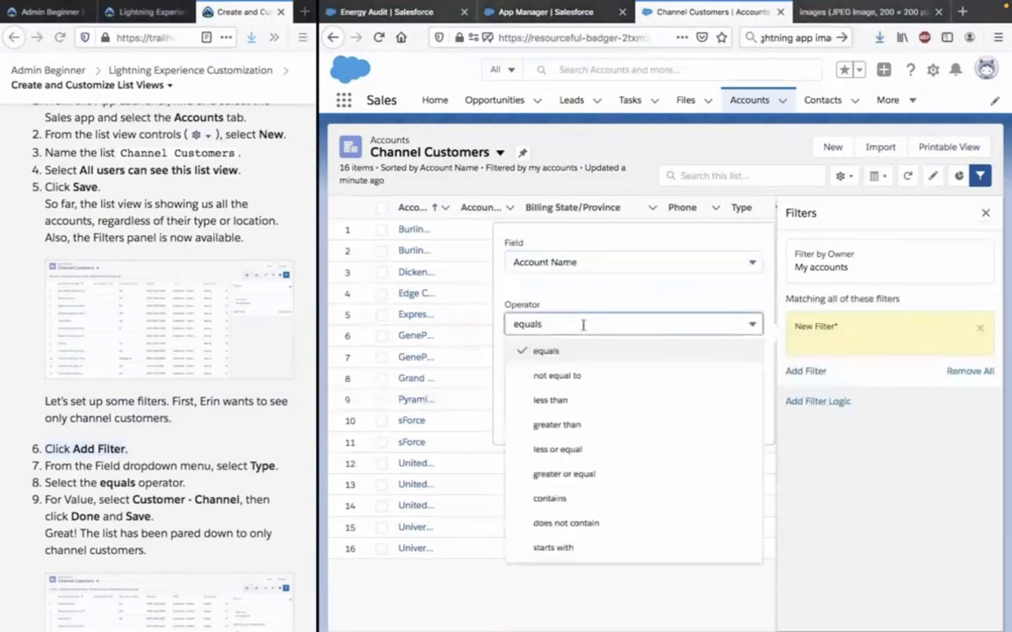
left_click(587, 261)
left_click(587, 261)
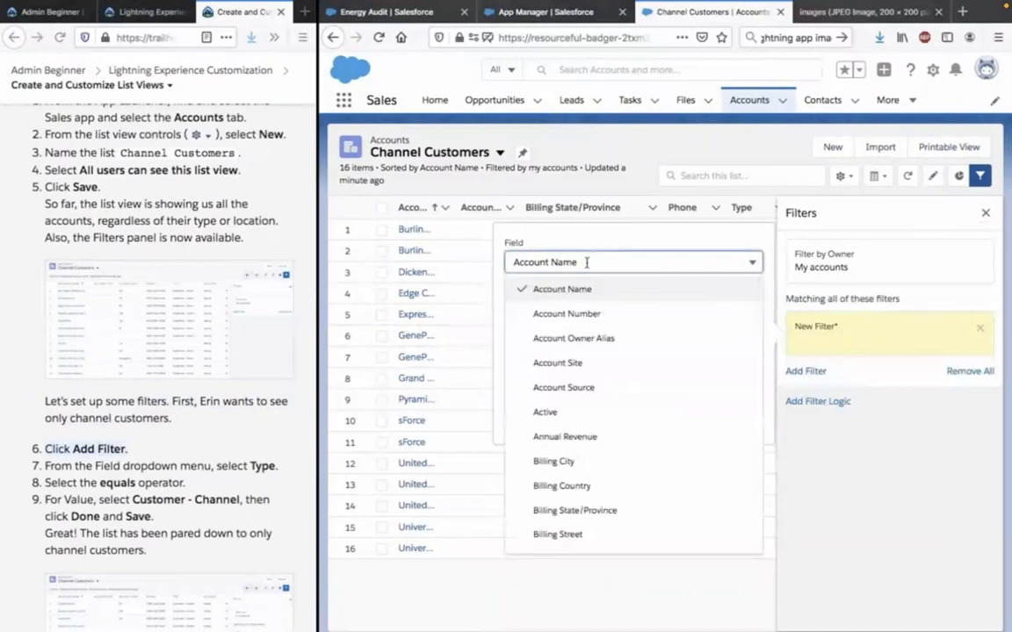
left_click(587, 261)
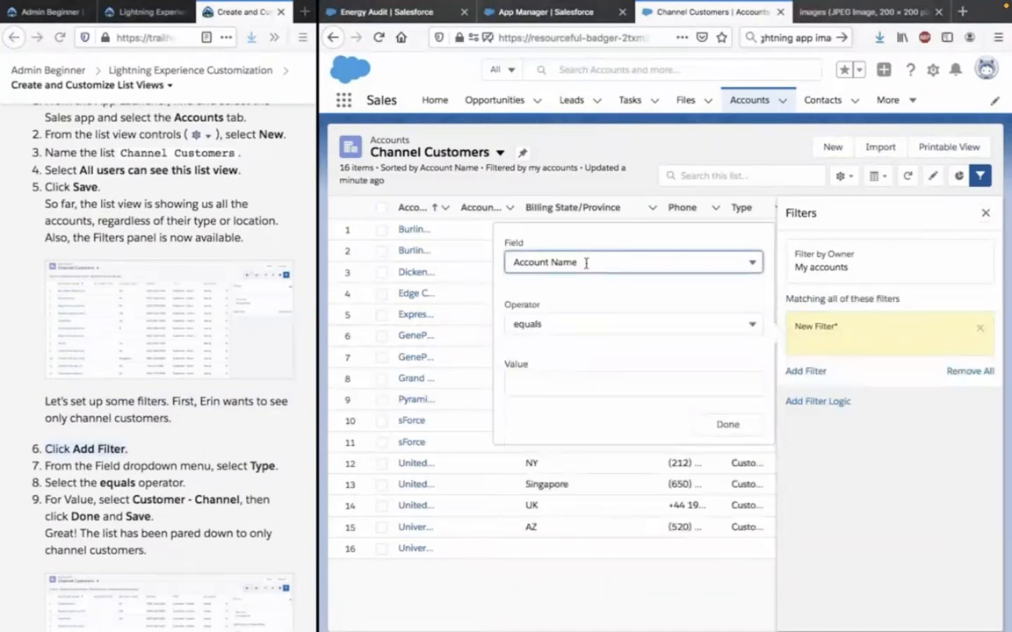
Enter Customer Channel Filter as the value of the new filter.
scroll(247, 372, "down", 1)
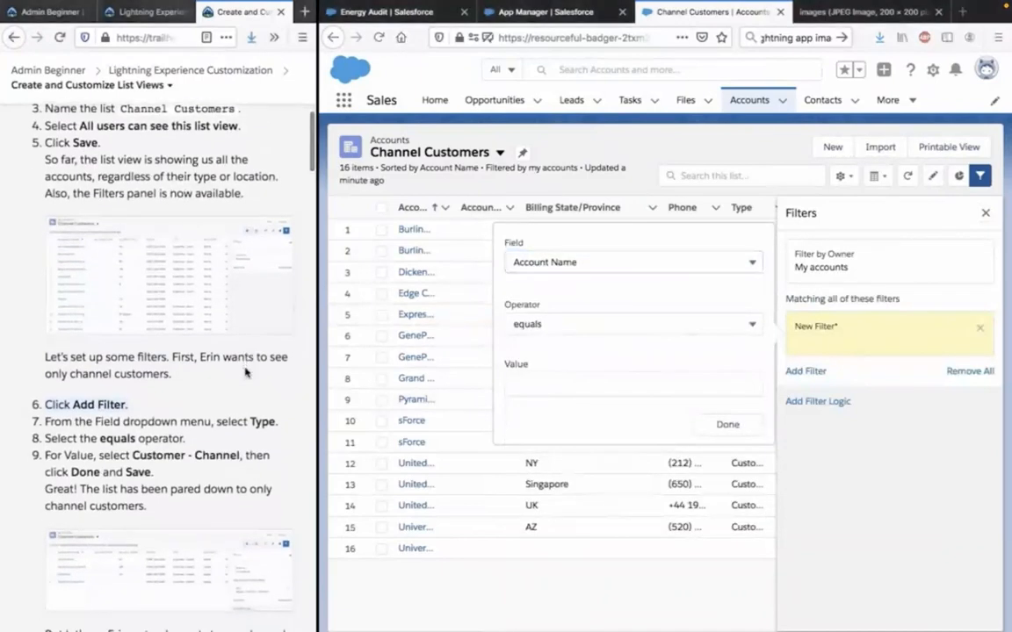
left_click(565, 384)
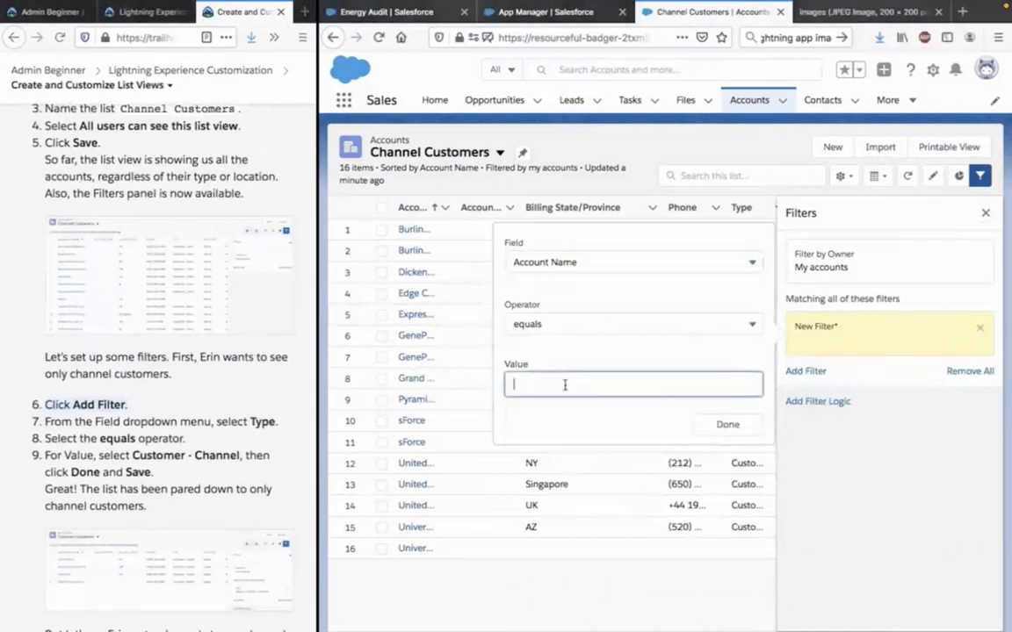
type("Customer Channel Filter")
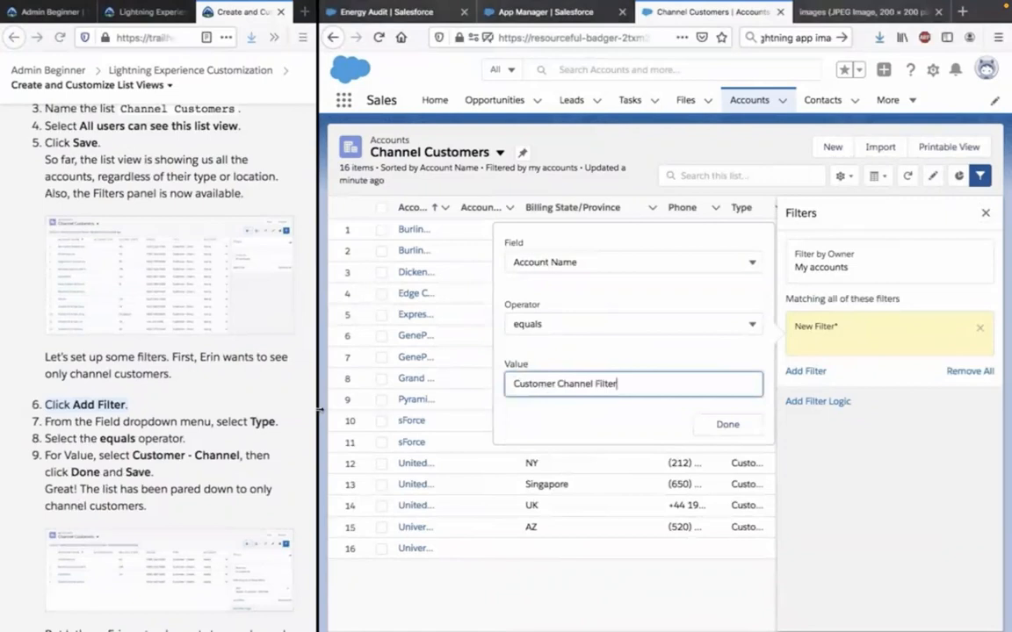
Replace the new filter's value with Customer - Channel, copied from the Trailhead instructions.
left_click(127, 413)
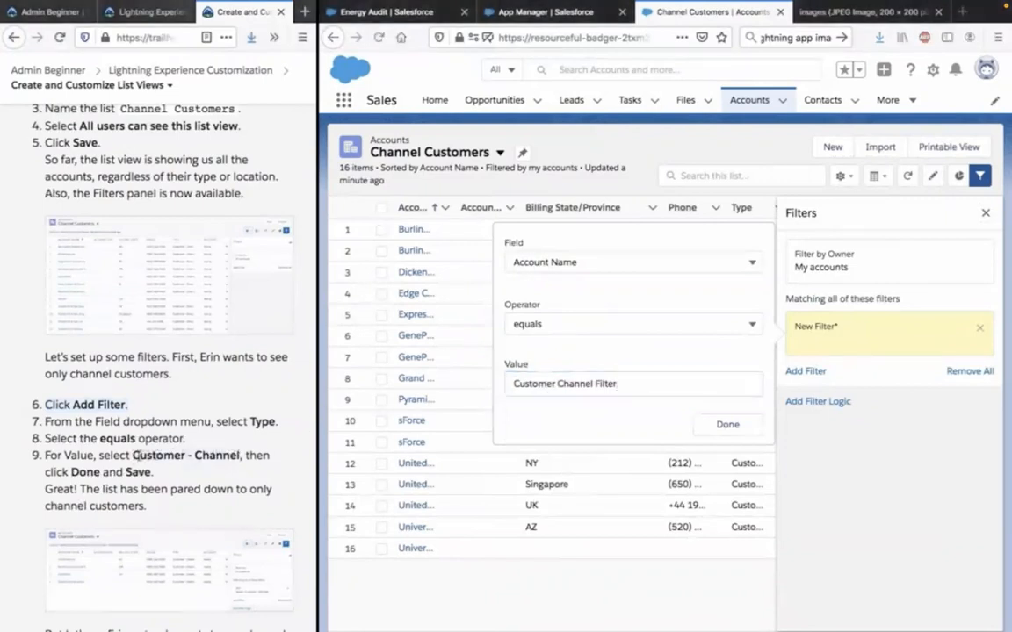
left_click(582, 379)
key("ctrl+a")
type("Customer - Channel")
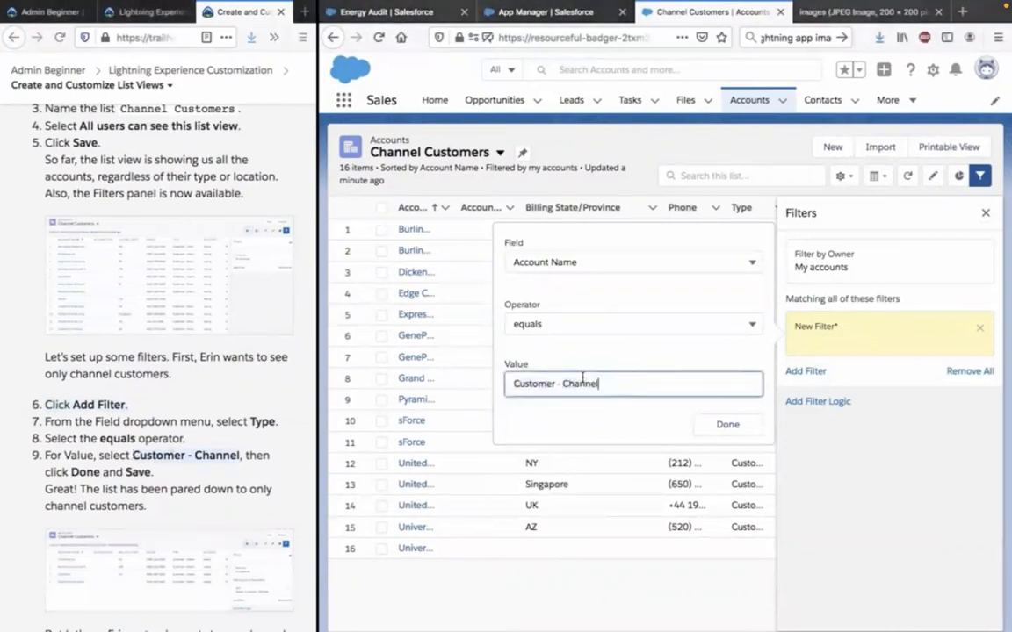
Set the new filter's field to Type.
left_click(155, 411)
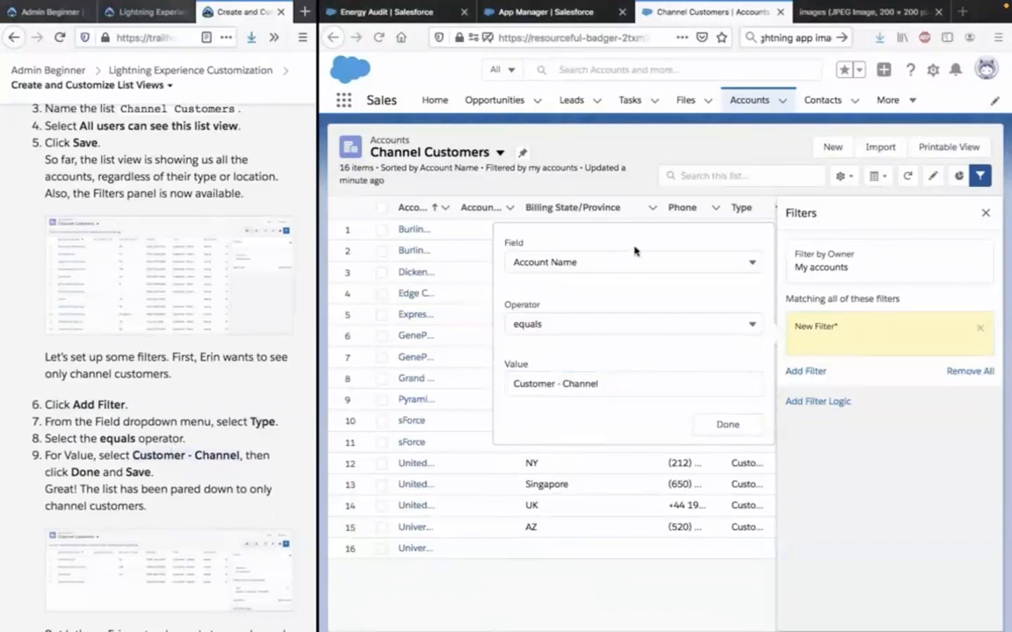
left_click(623, 271)
left_click(620, 266)
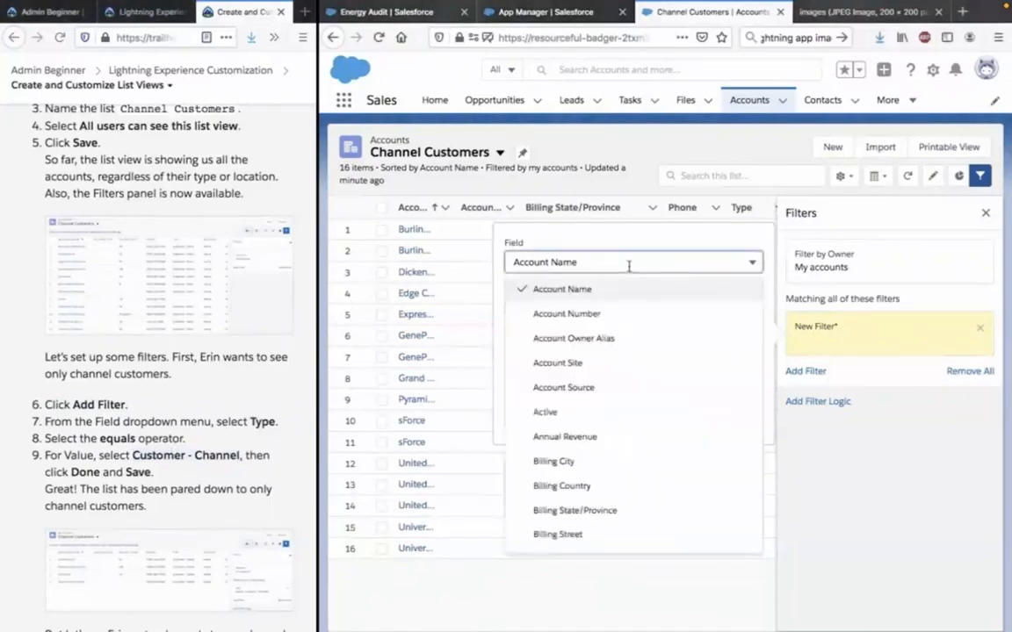
scroll(659, 366, "down", 1)
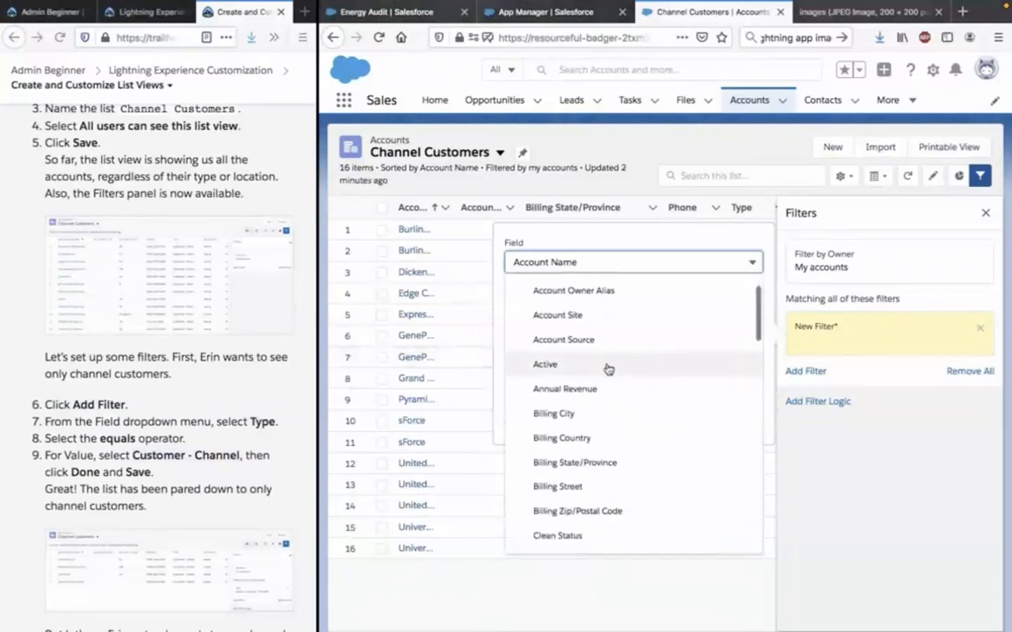
scroll(605, 365, "down", 3)
scroll(607, 369, "down", 1)
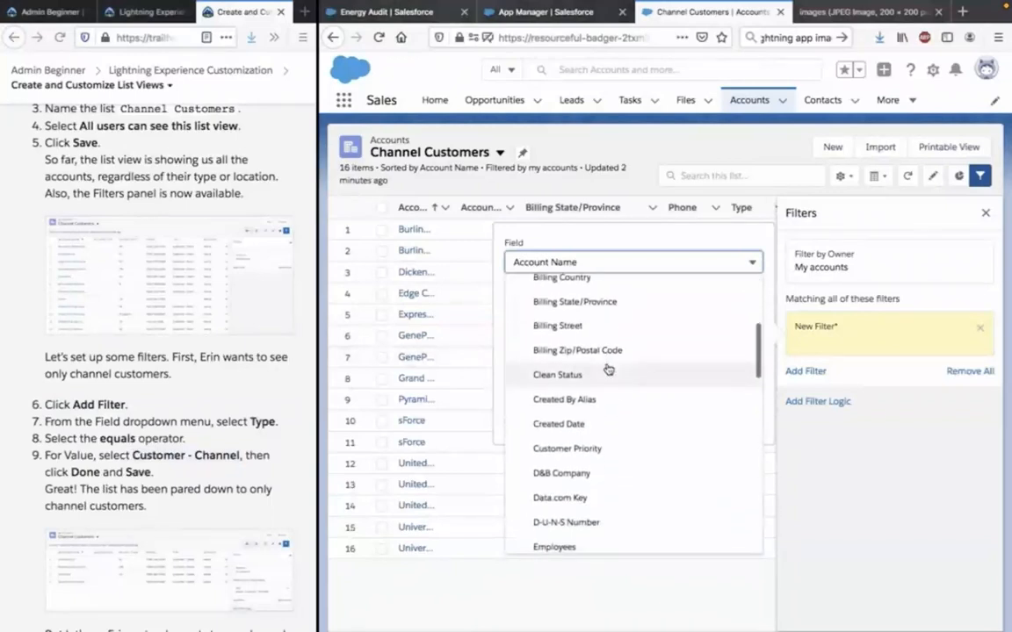
scroll(608, 369, "up", 5)
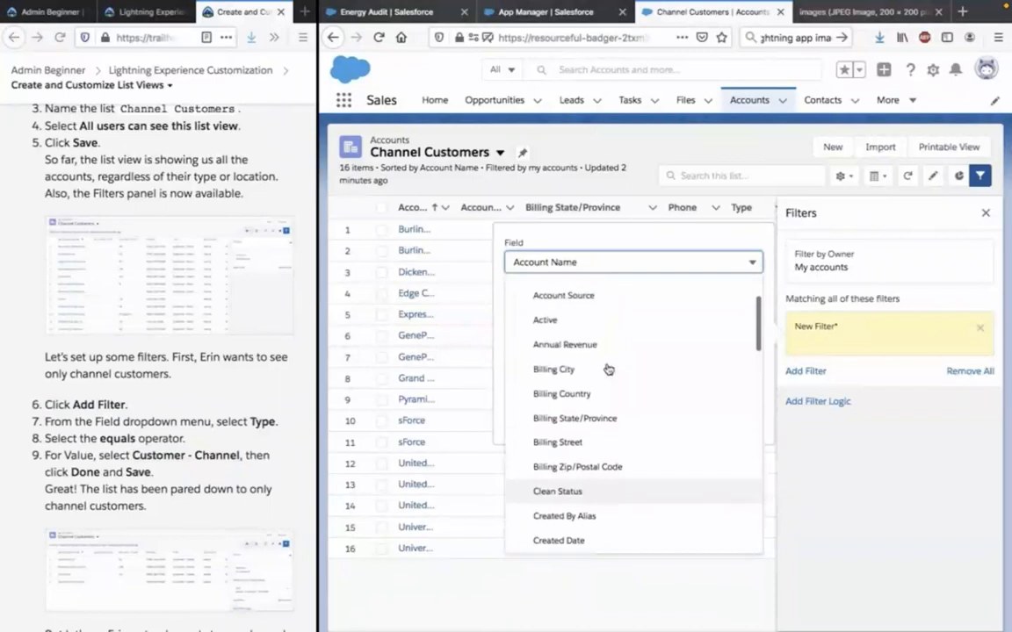
left_click(549, 244)
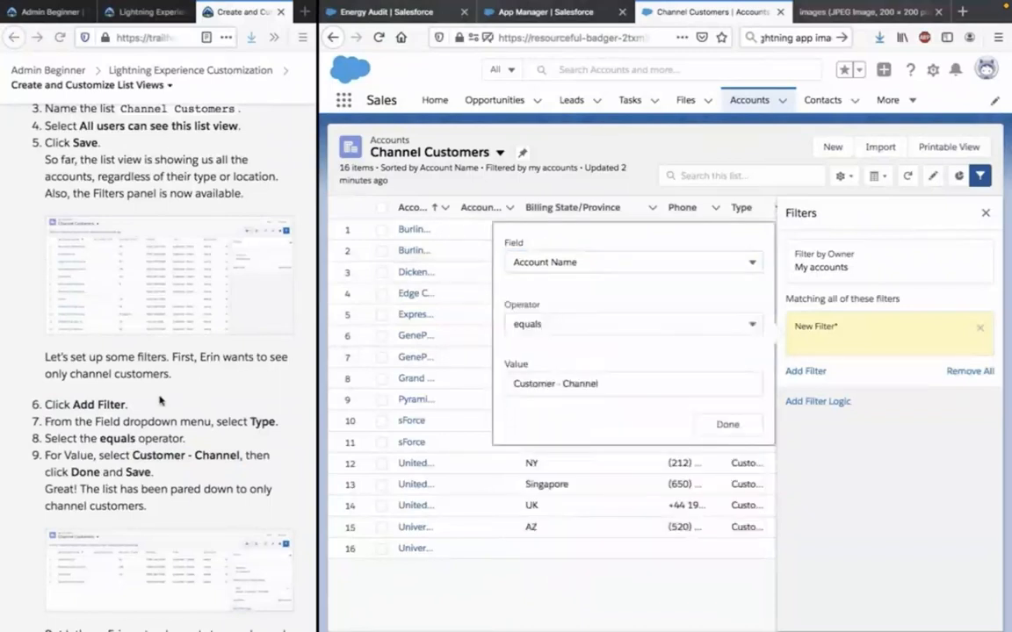
left_click(612, 261)
scroll(609, 345, "down", 10)
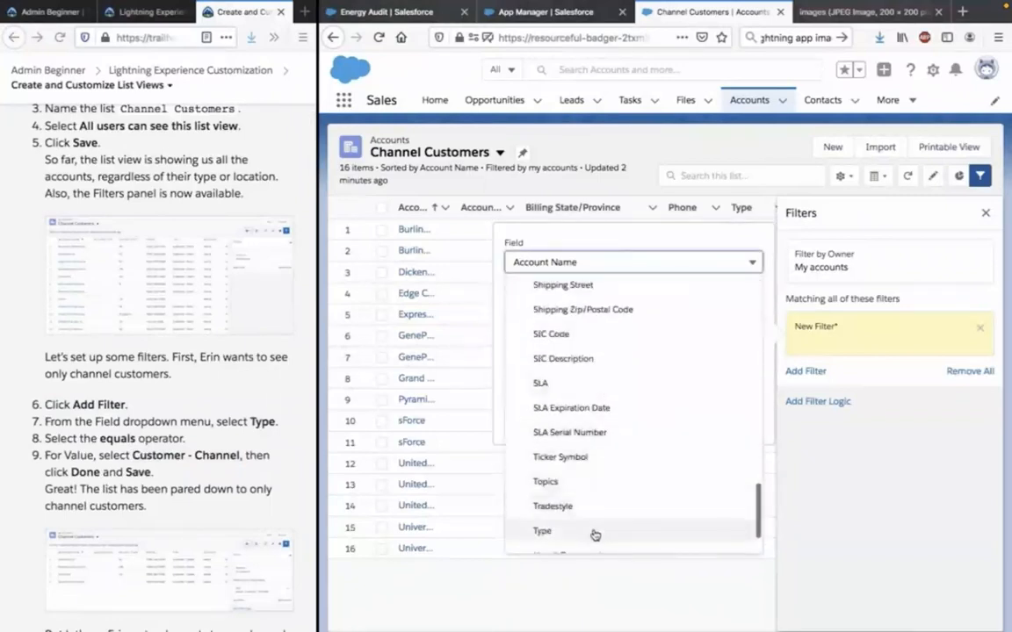
left_click(593, 534)
Choose Customer - Channel as the Type filter's value, complete the filter, and save the list view.
left_click(211, 449)
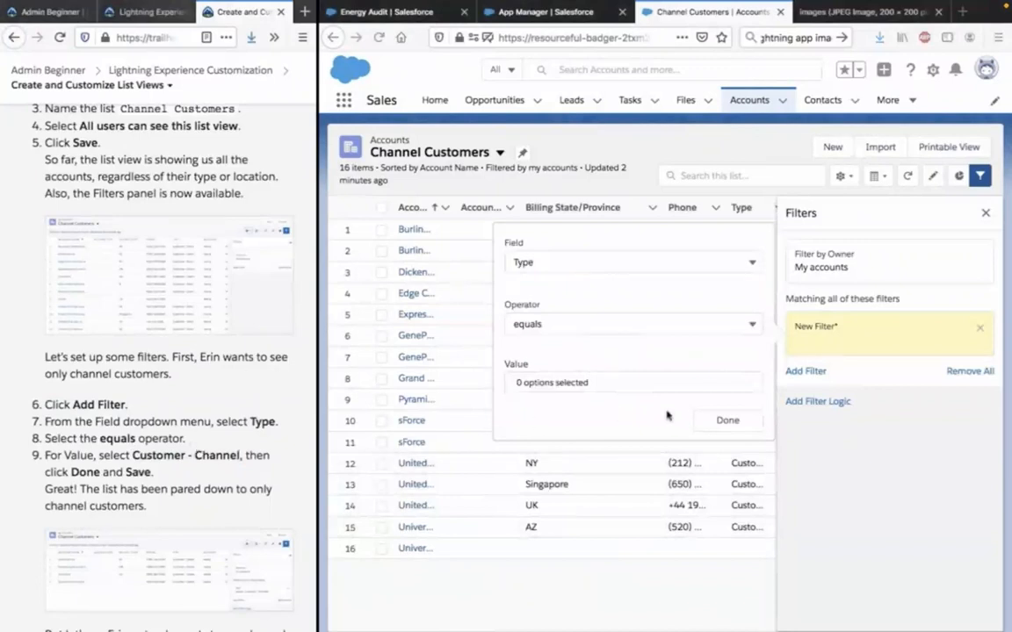
left_click(621, 389)
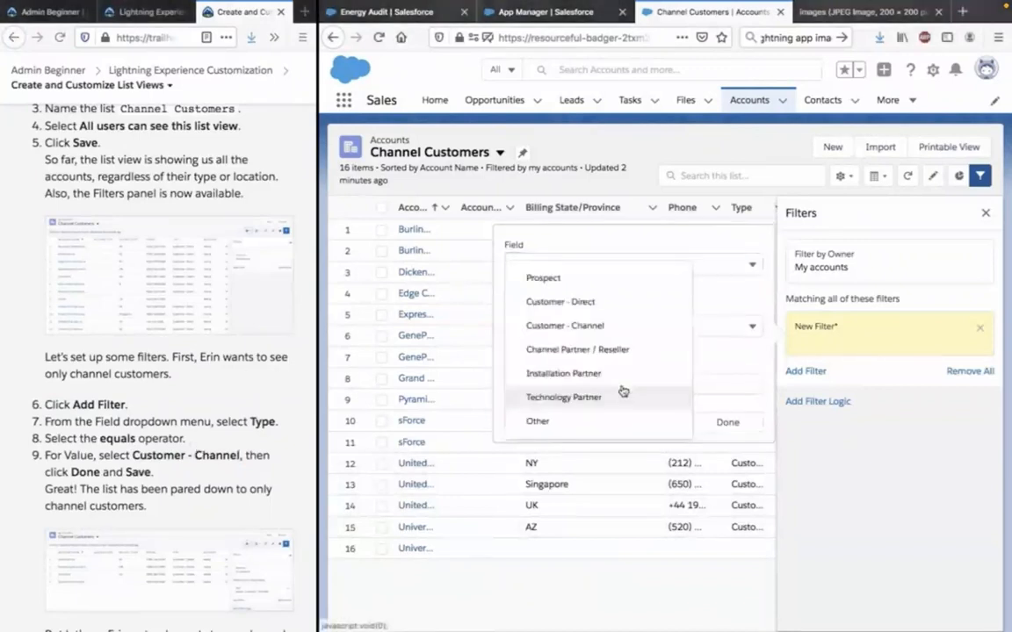
left_click(620, 395)
left_click(618, 328)
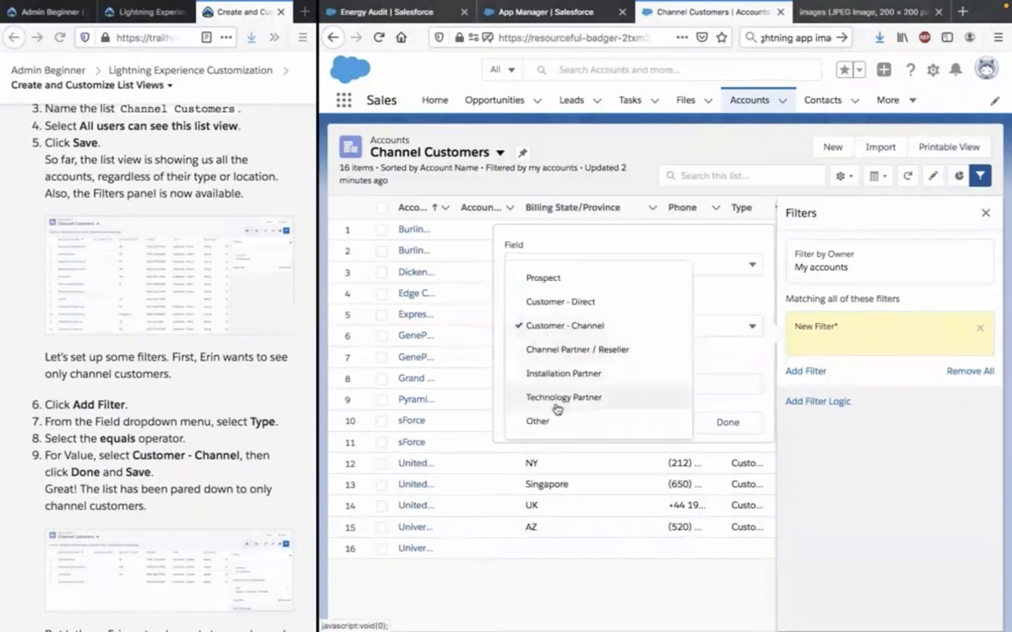
left_click(727, 355)
left_click(681, 392)
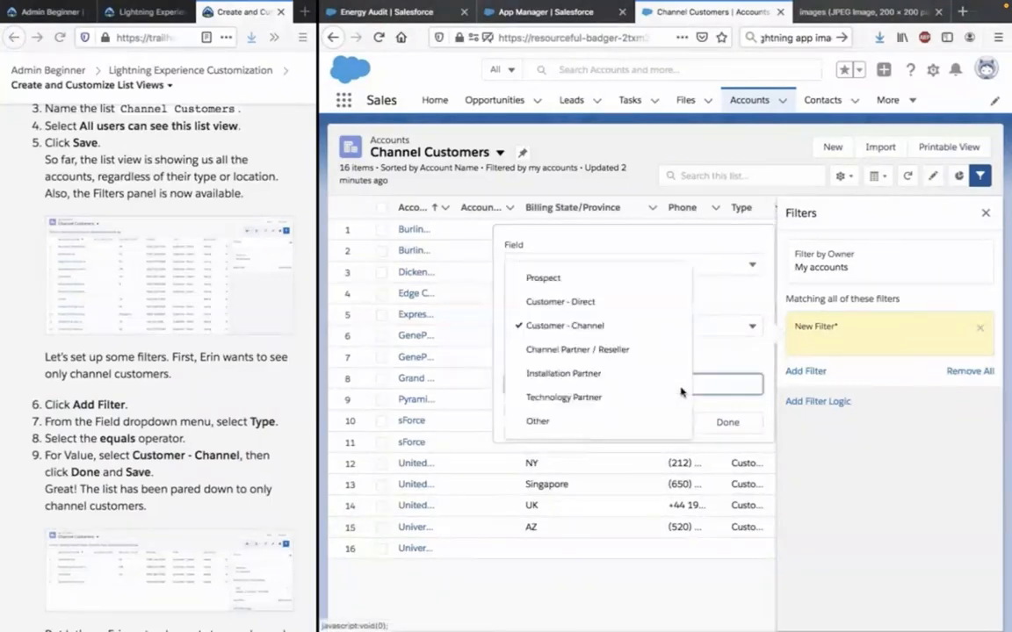
left_click(741, 356)
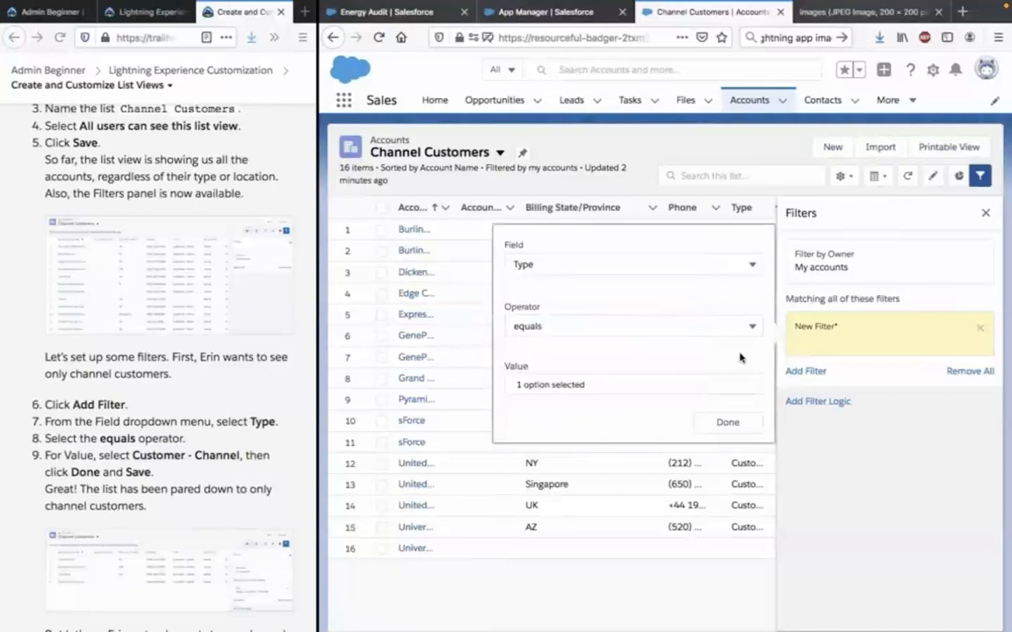
left_click(724, 421)
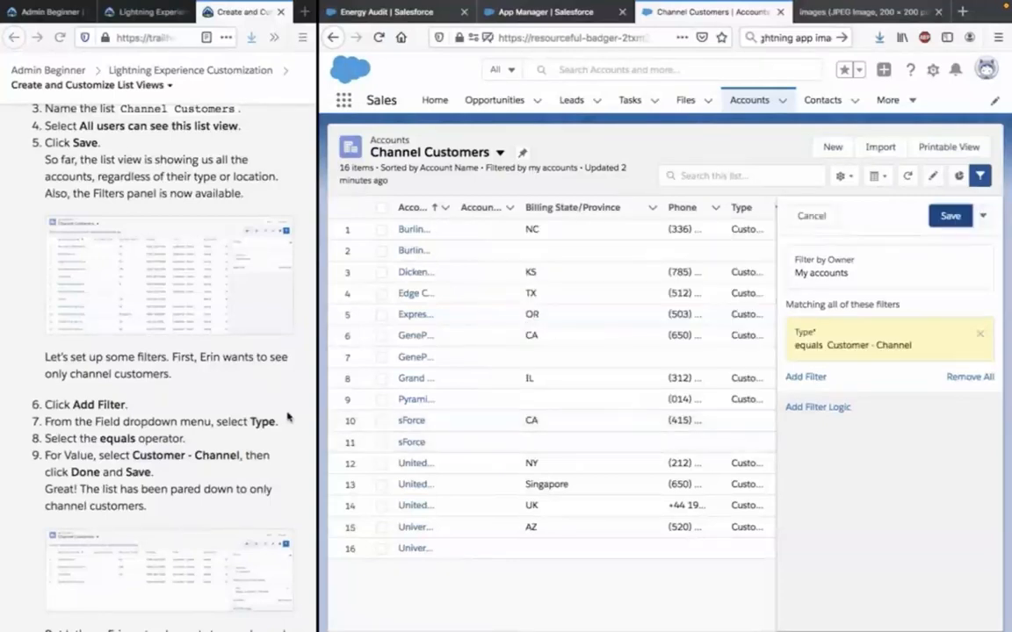
left_click(951, 216)
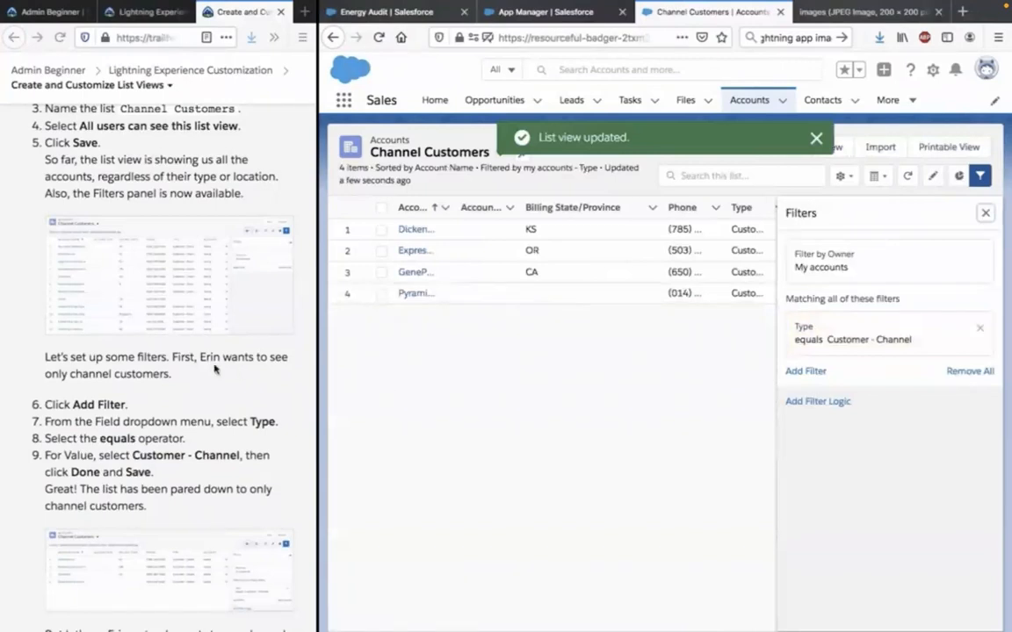
Widen the Account Name column of the Channel Customers list so the account names can be read.
scroll(215, 367, "down", 1)
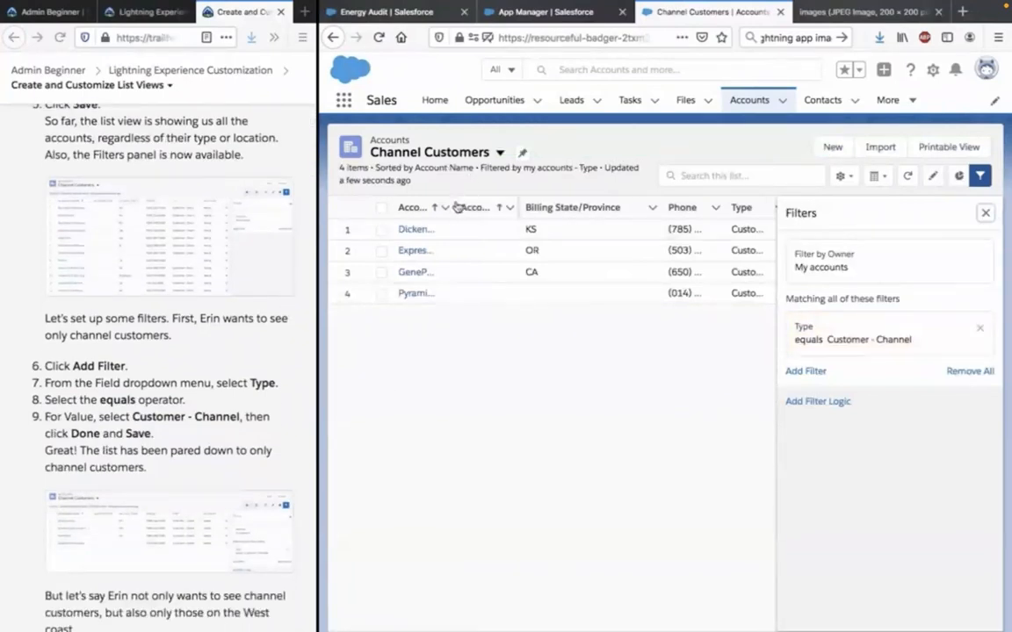
left_click_drag(490, 206, 500, 206)
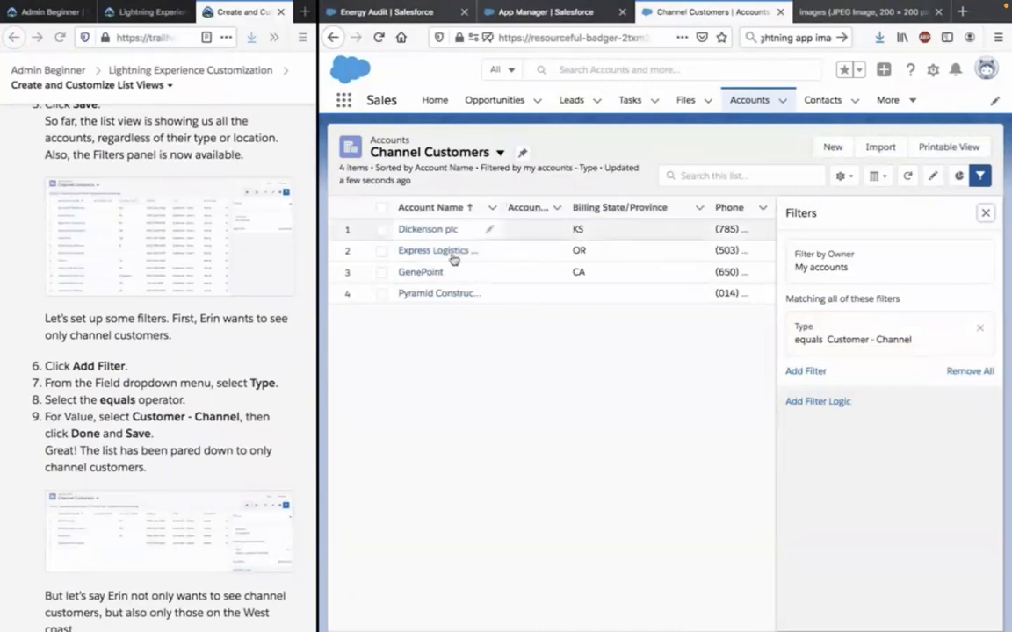
Add a second filter to the list view and set its field to Billing State/Province.
scroll(154, 430, "down", 2)
scroll(165, 461, "down", 1)
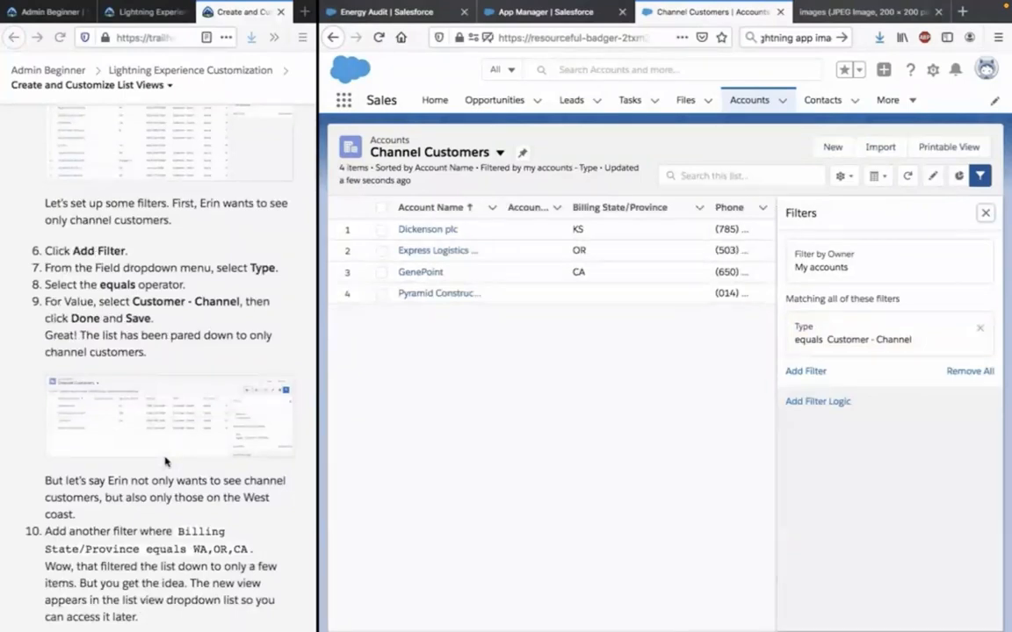
scroll(165, 461, "down", 1)
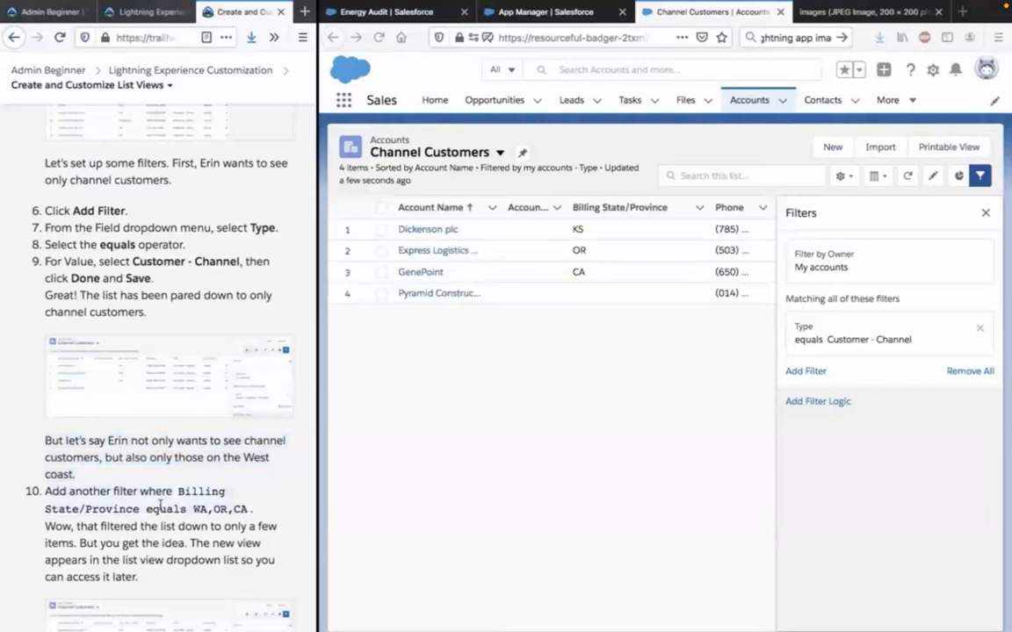
left_click(804, 371)
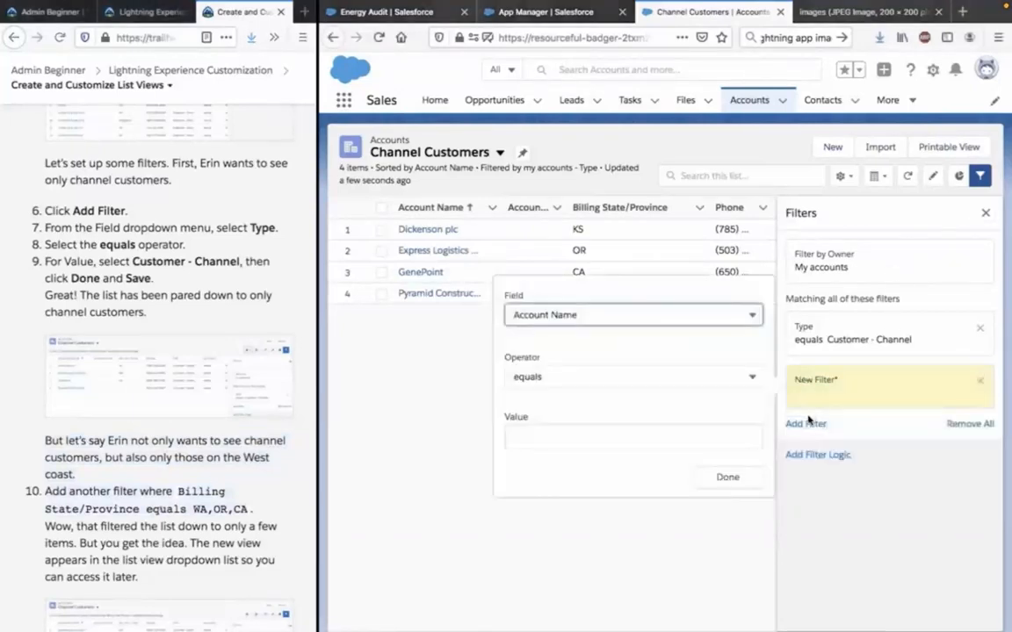
left_click(687, 309)
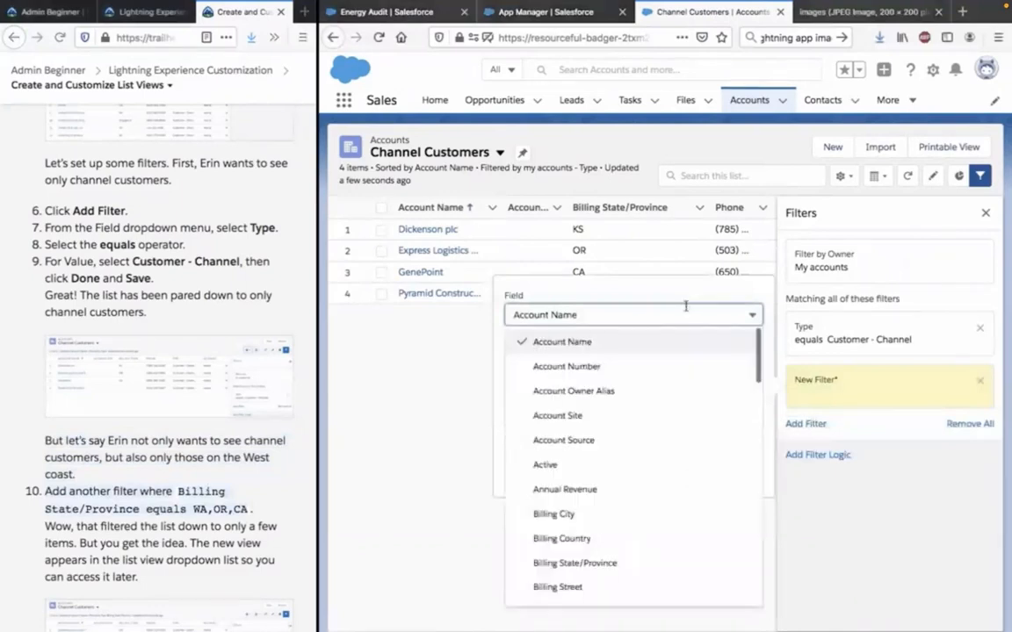
scroll(682, 424, "down", 1)
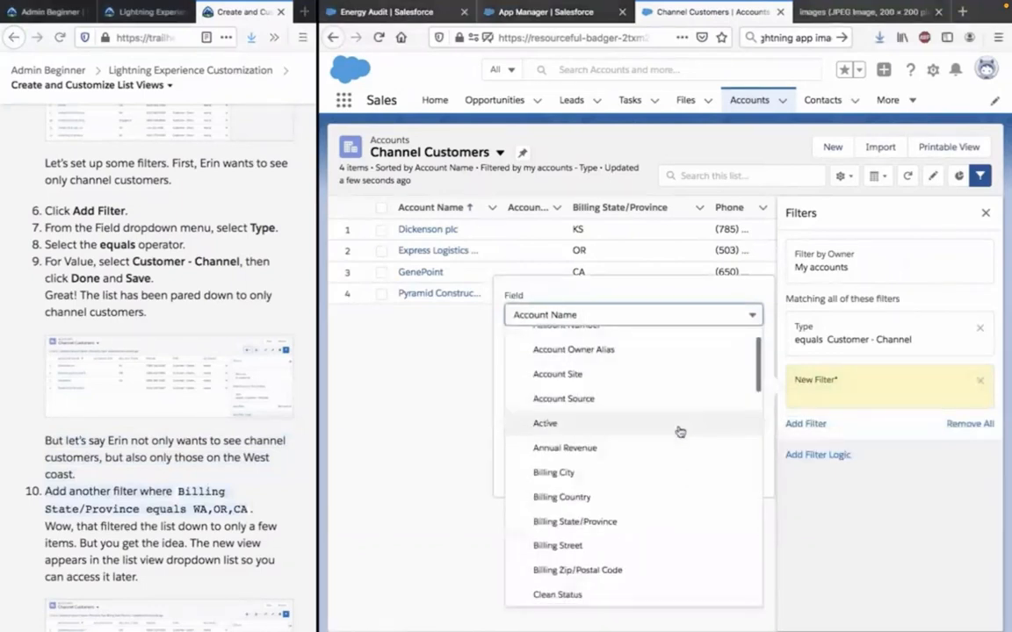
left_click(641, 526)
Set the Billing State/Province filter's value to WA,OR,CA, copied from the Trailhead instructions.
left_click(600, 444)
left_click(191, 508)
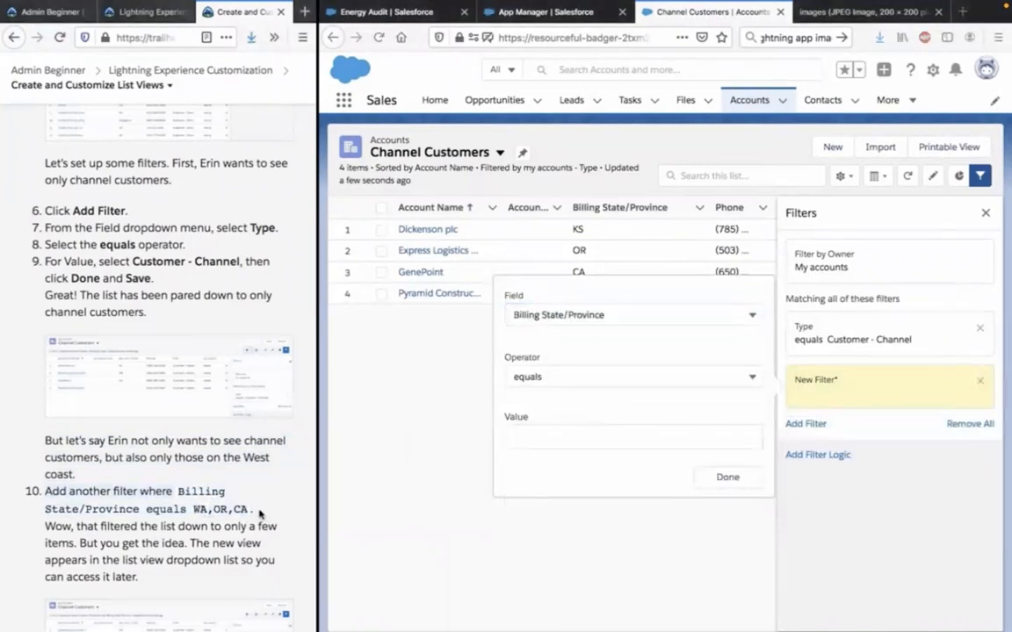
left_click(611, 439)
type("WA,OR,CA")
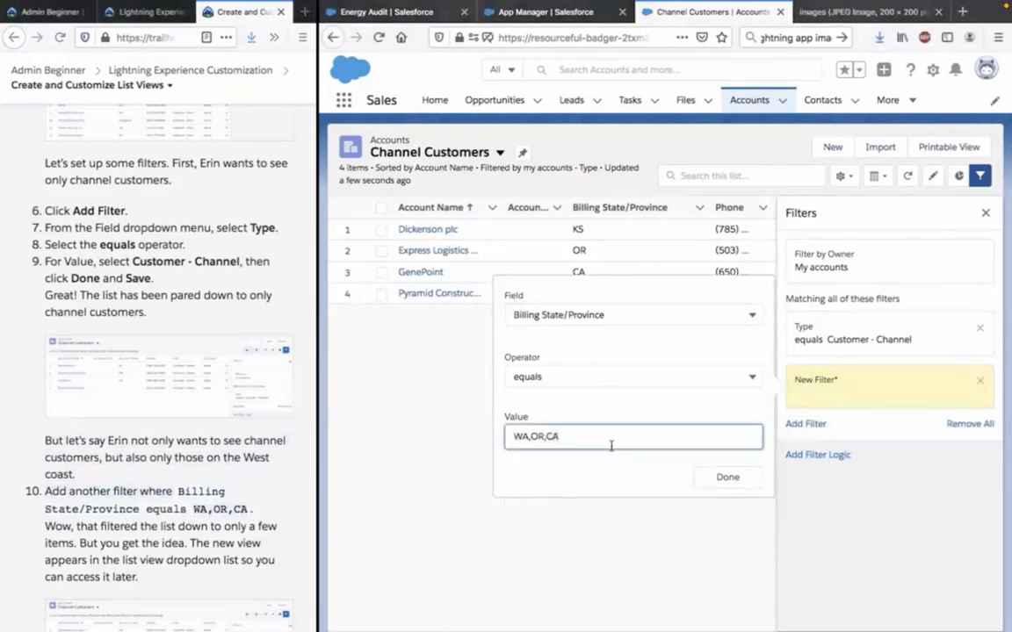
Complete the Billing State/Province filter and save the Channel Customers list view.
left_click(730, 478)
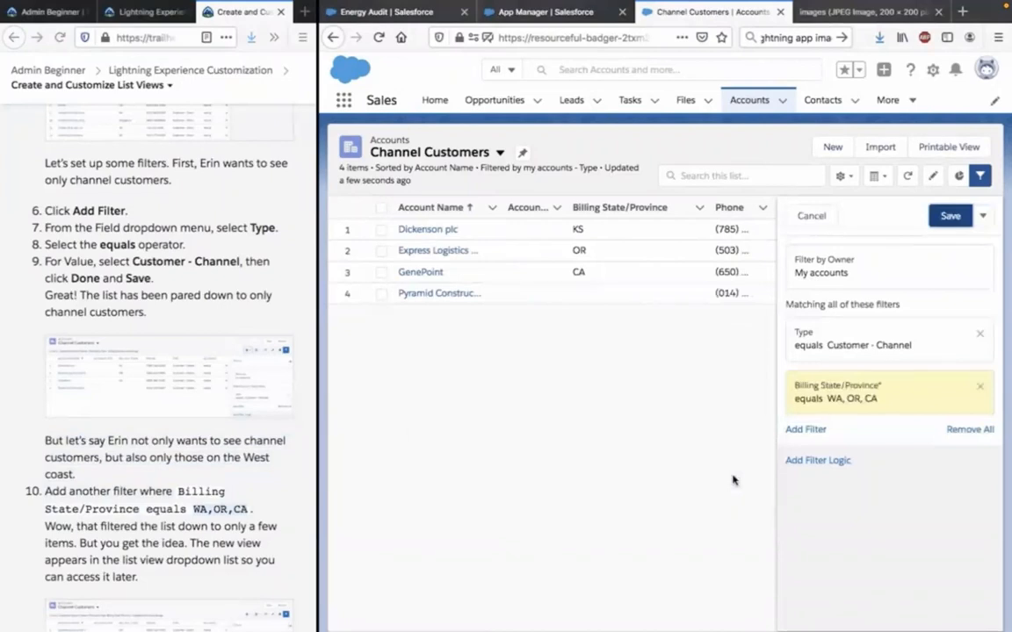
left_click(949, 216)
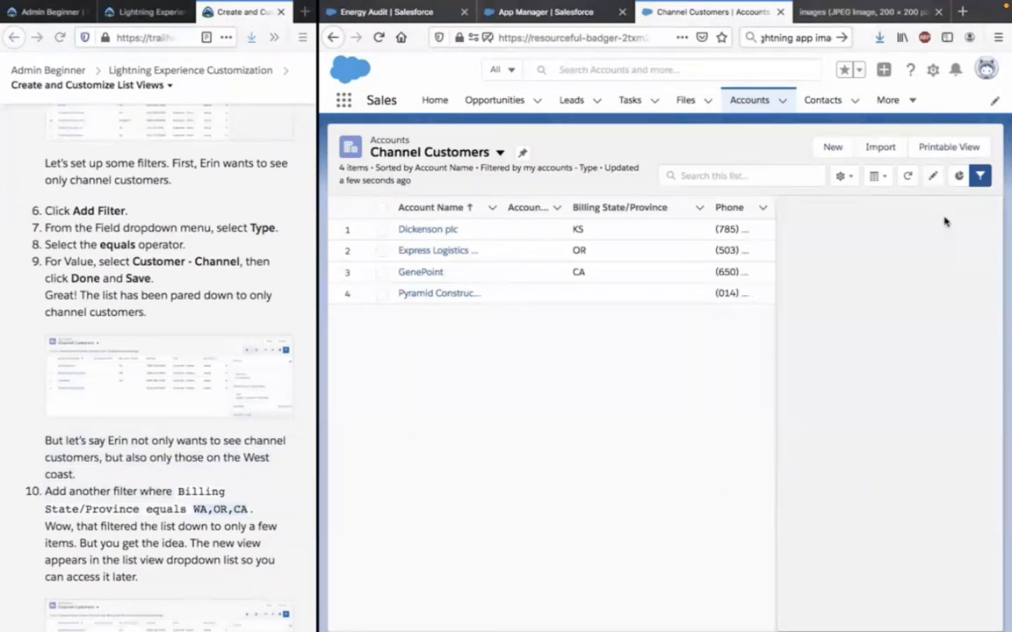
Enlarge the Trailhead page, compare its filtered list example with the account list, and read on to Customize a List View.
scroll(233, 413, "down", 5)
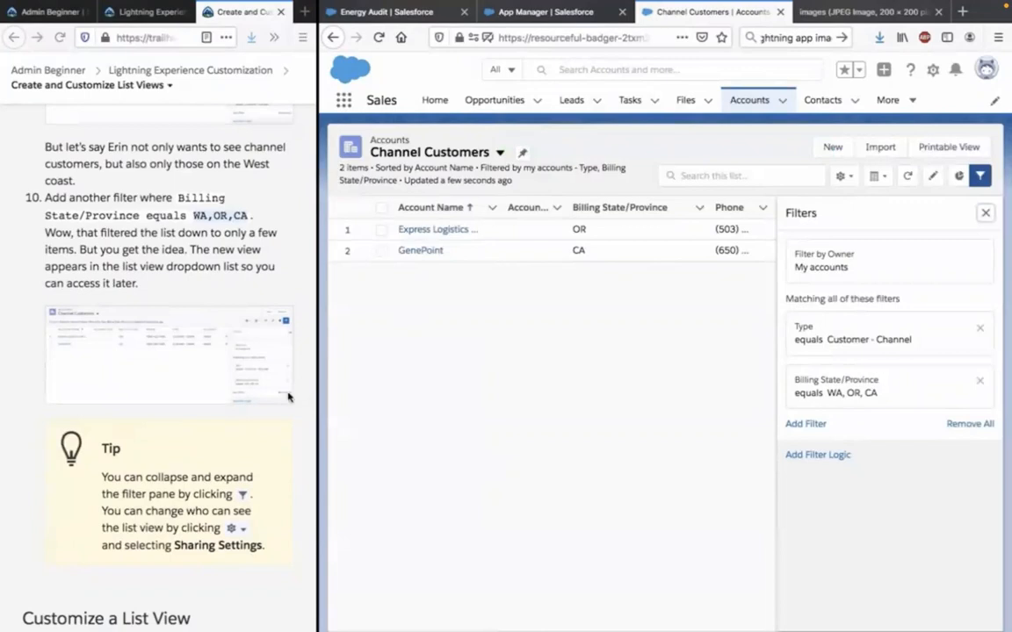
scroll(220, 382, "up", 5)
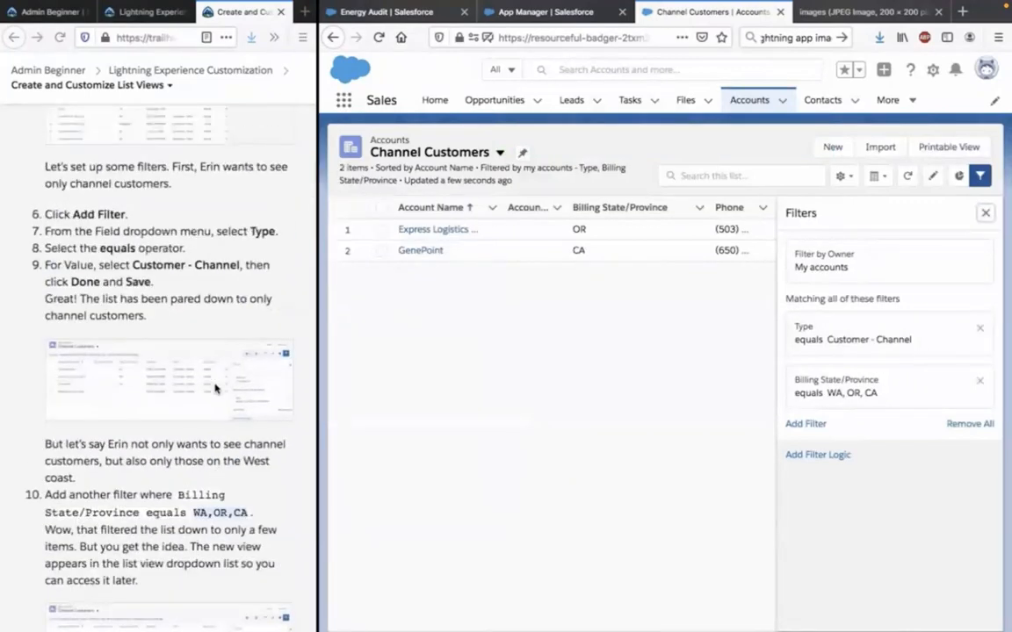
scroll(215, 387, "down", 5)
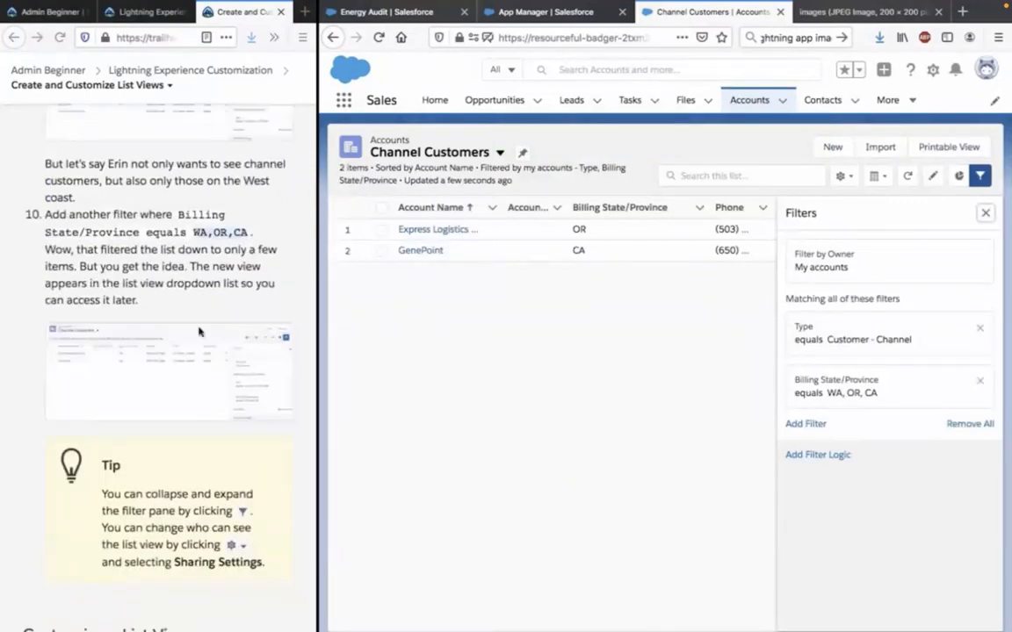
left_click(183, 263)
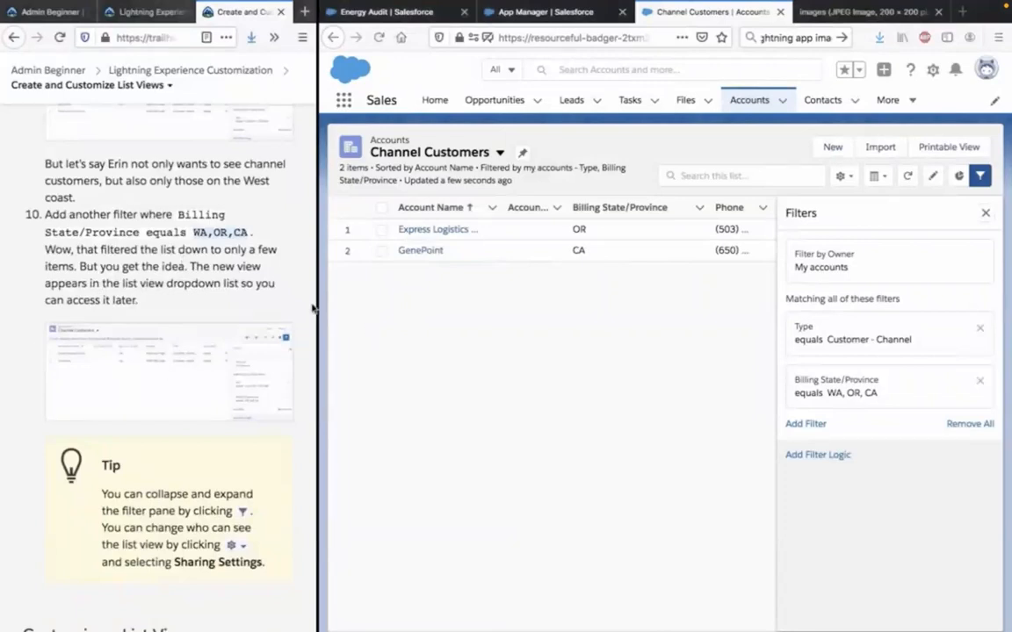
left_click_drag(317, 307, 529, 293)
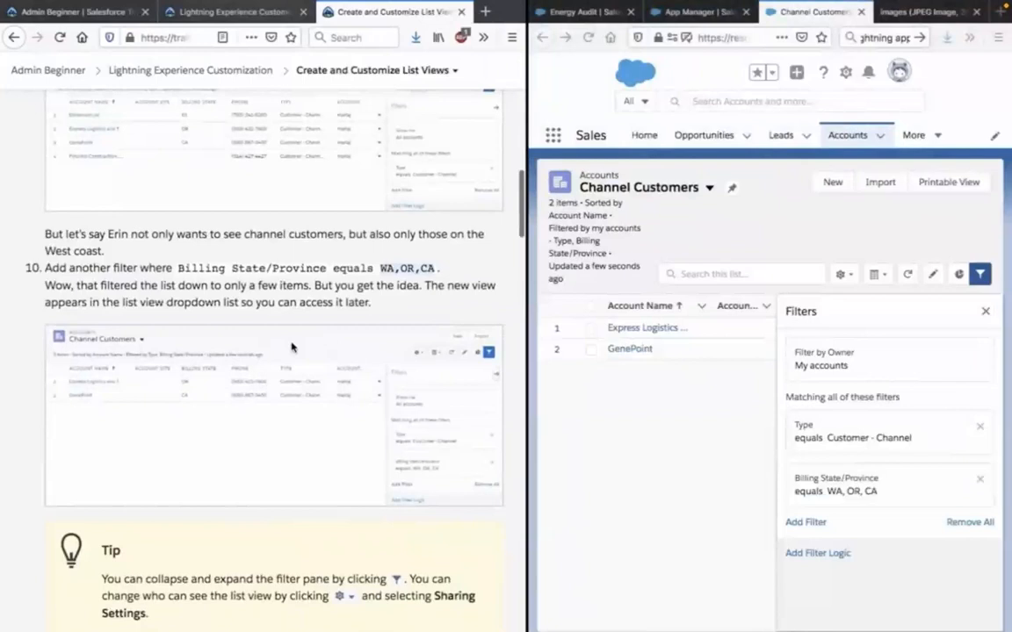
scroll(291, 347, "up", 4)
scroll(291, 347, "down", 6)
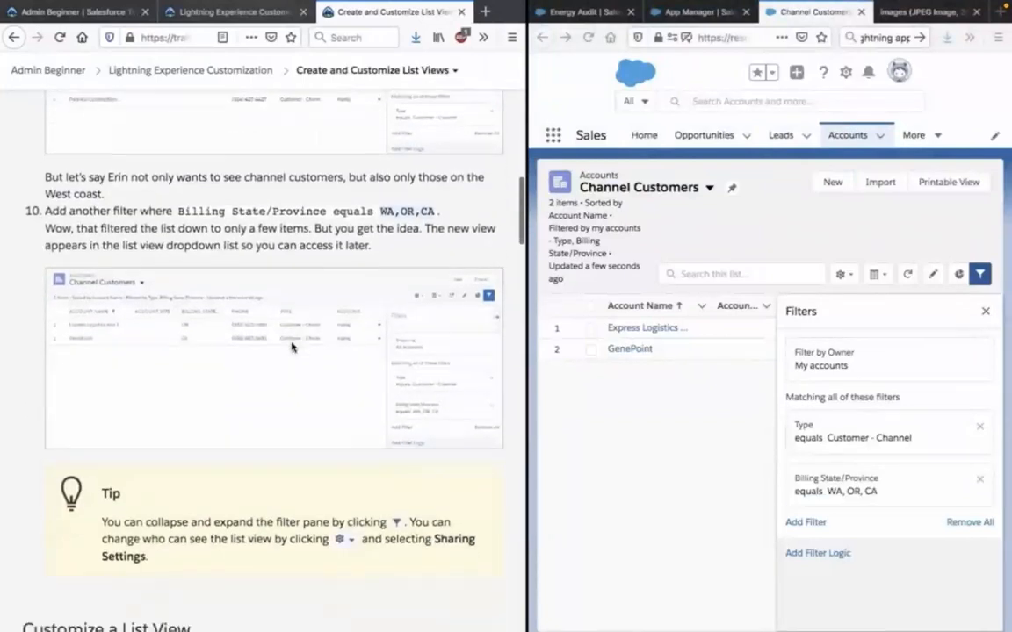
scroll(292, 347, "down", 2)
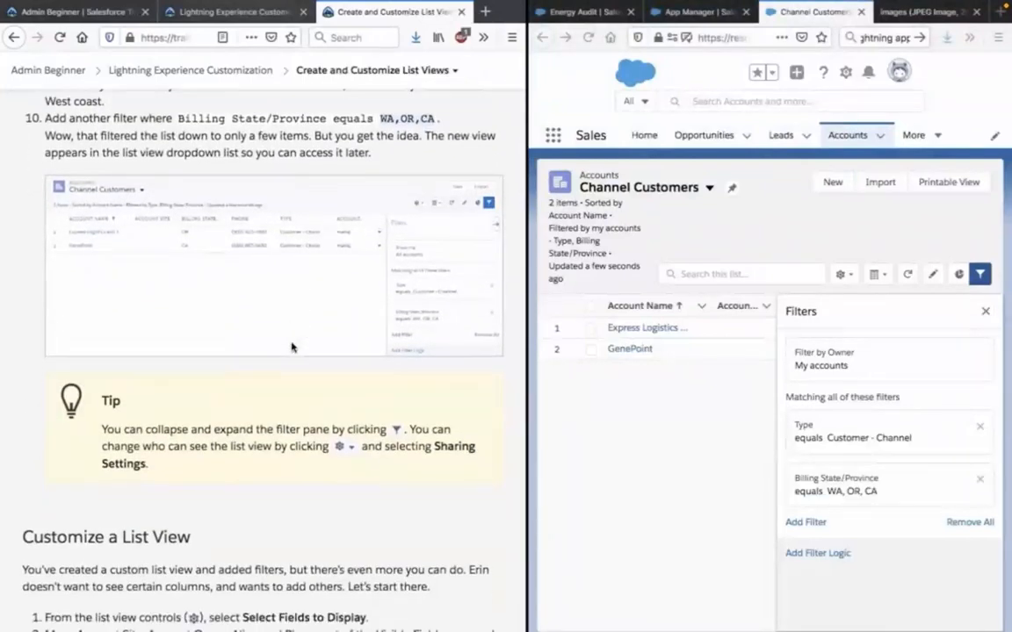
scroll(369, 356, "down", 4)
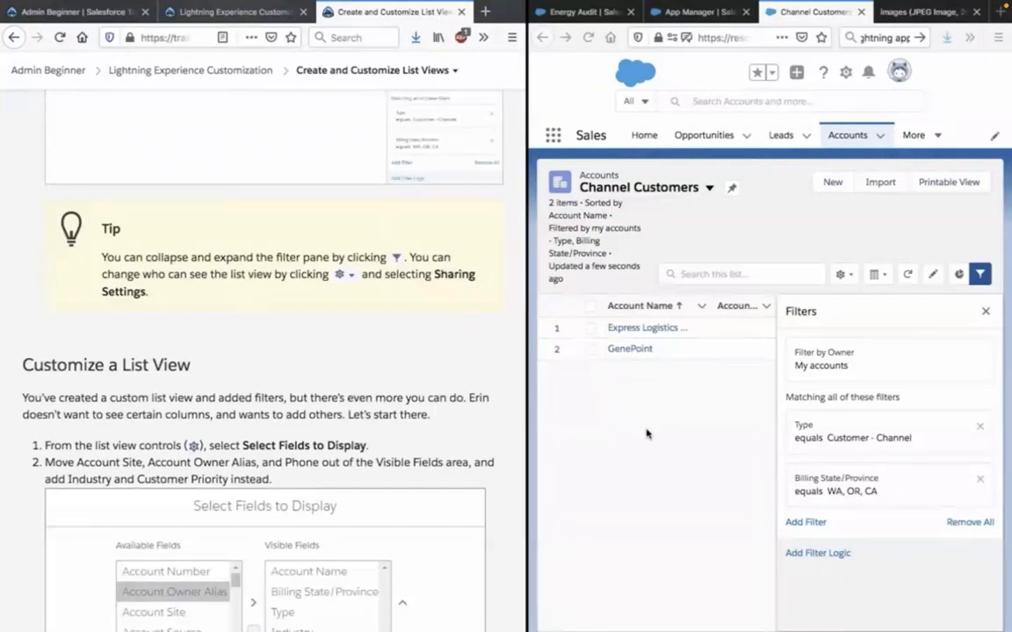
Look at the list view controls to locate the Sharing Settings option, and leave without choosing anything.
left_click(843, 276)
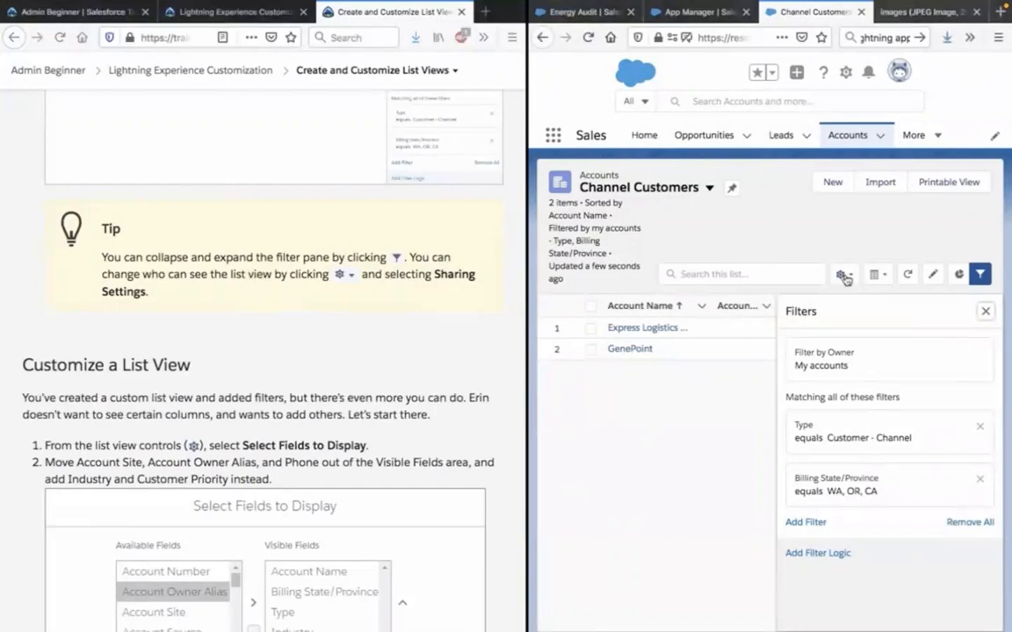
left_click(843, 275)
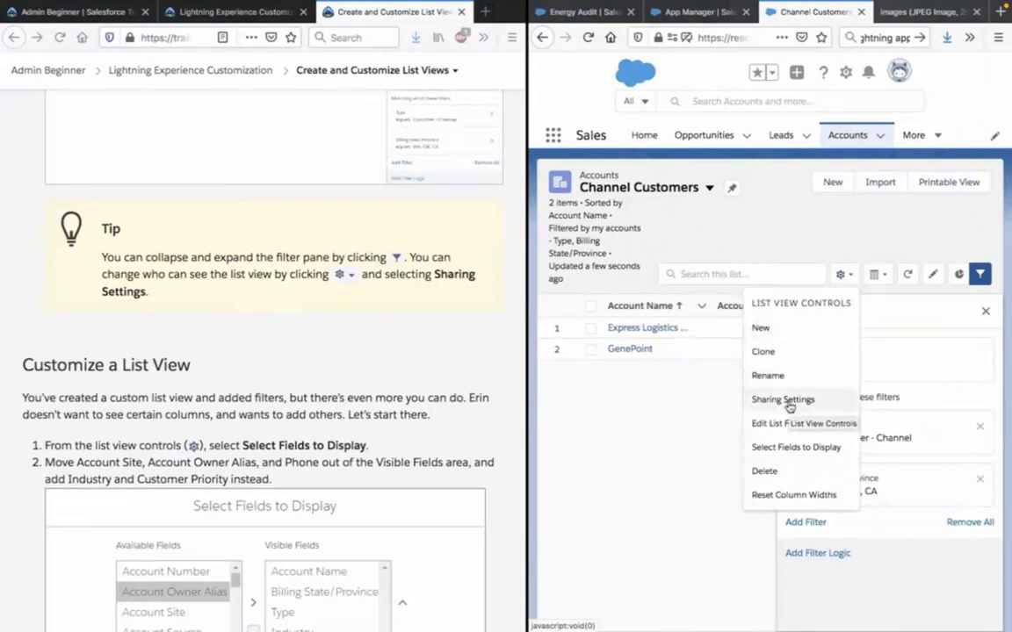
left_click(857, 198)
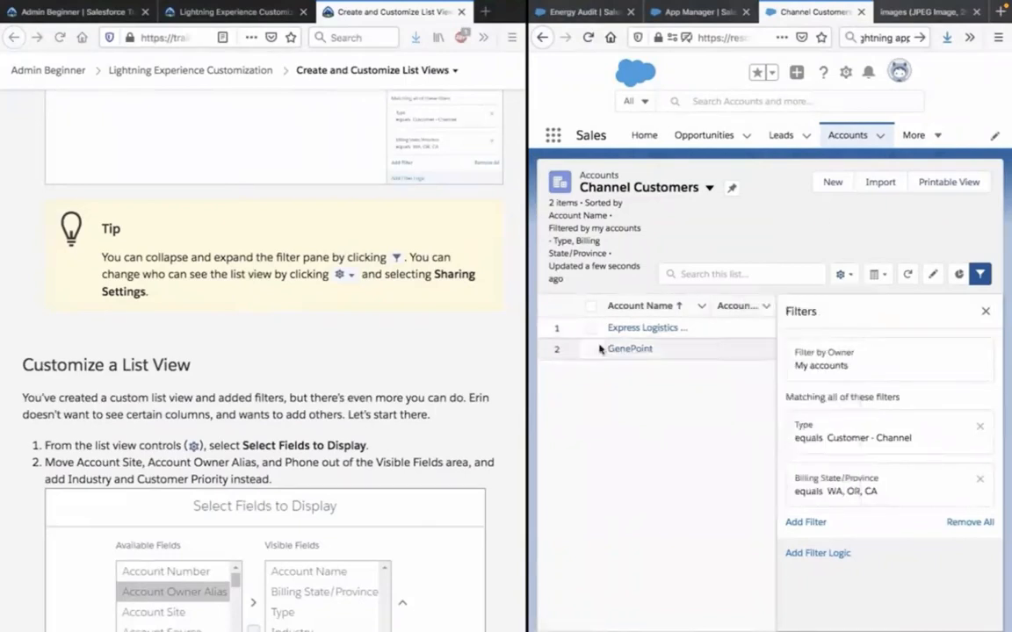
Give the Salesforce window more width beside the Trailhead page, and try collapsing and expanding the filter pane.
left_click_drag(527, 333, 416, 339)
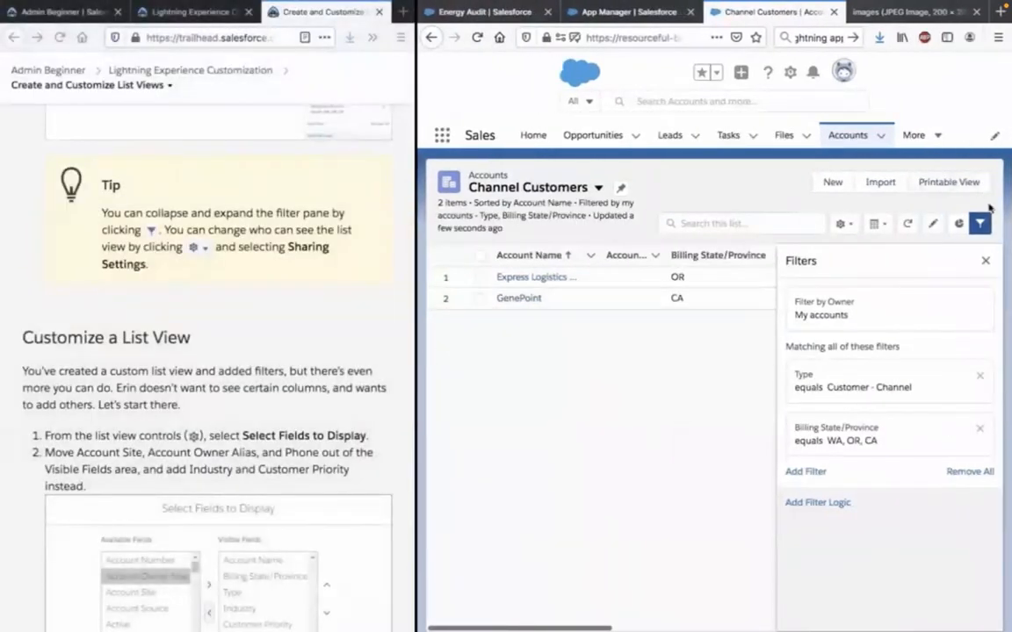
left_click(980, 224)
left_click(980, 224)
left_click(980, 225)
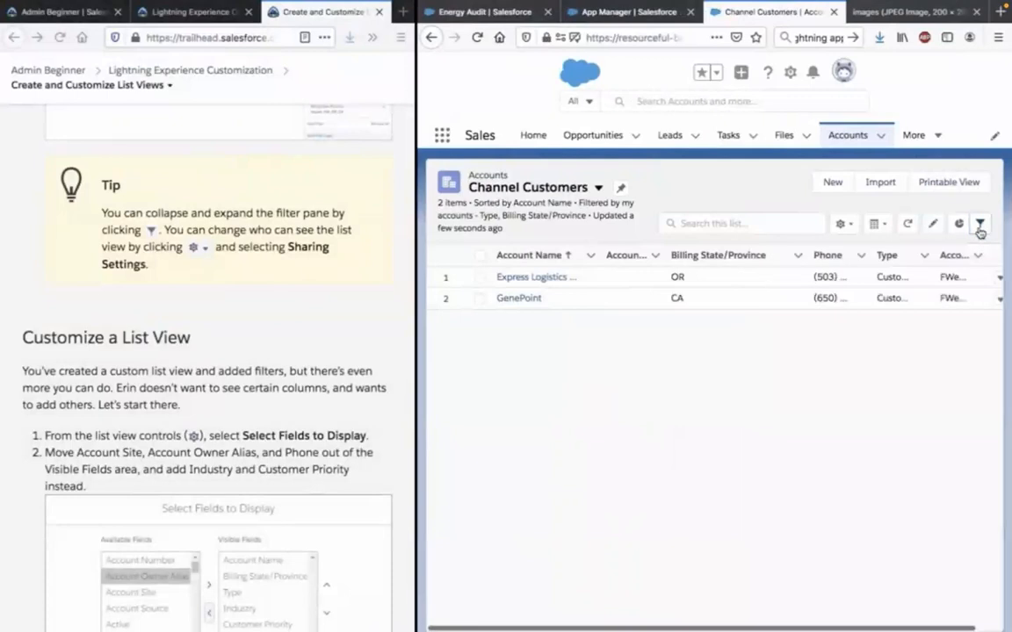
left_click(980, 224)
Open Select Fields to Display for the list view and remove Account Site, Account Owner Alias and Phone from the visible fields.
left_click(208, 349)
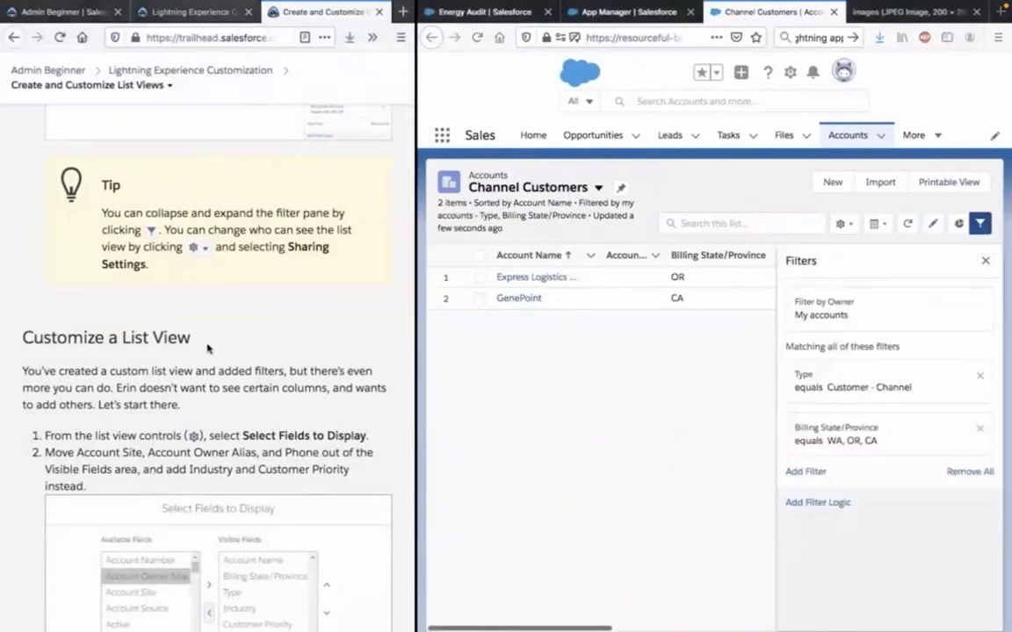
scroll(208, 349, "down", 5)
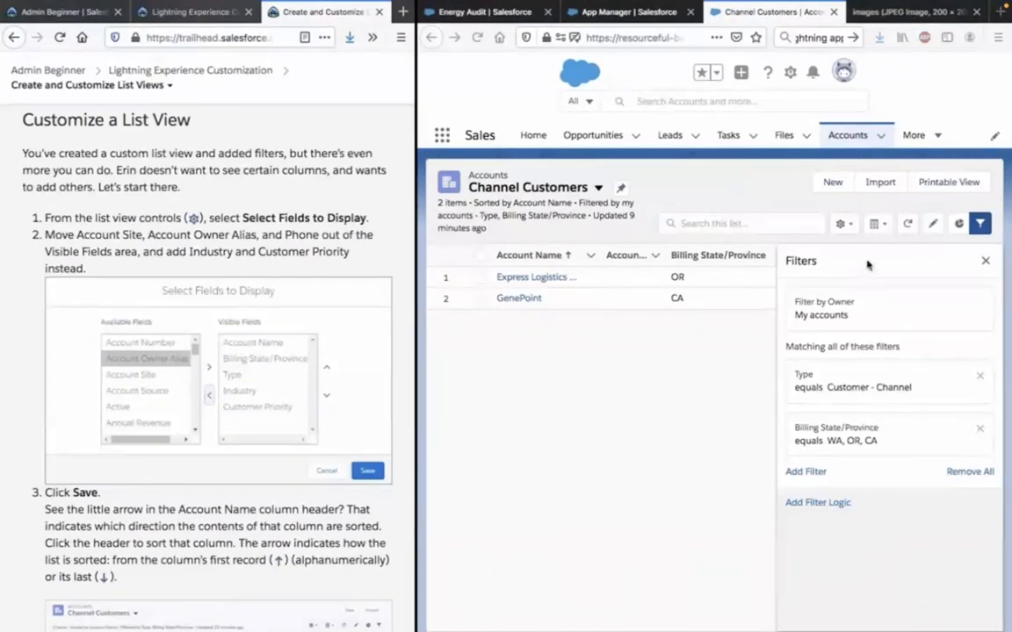
left_click(841, 226)
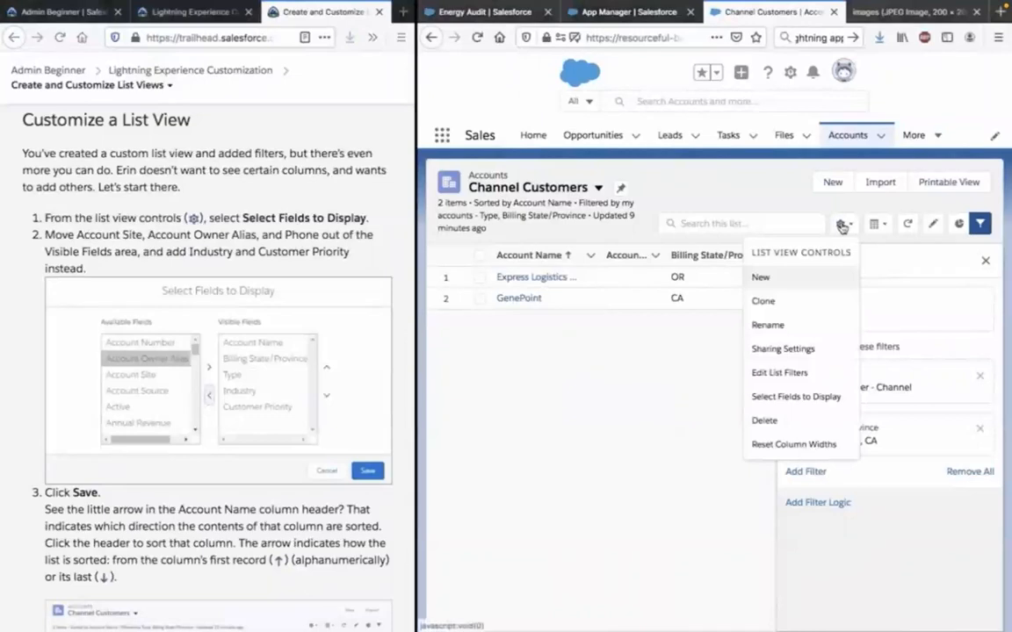
left_click(804, 400)
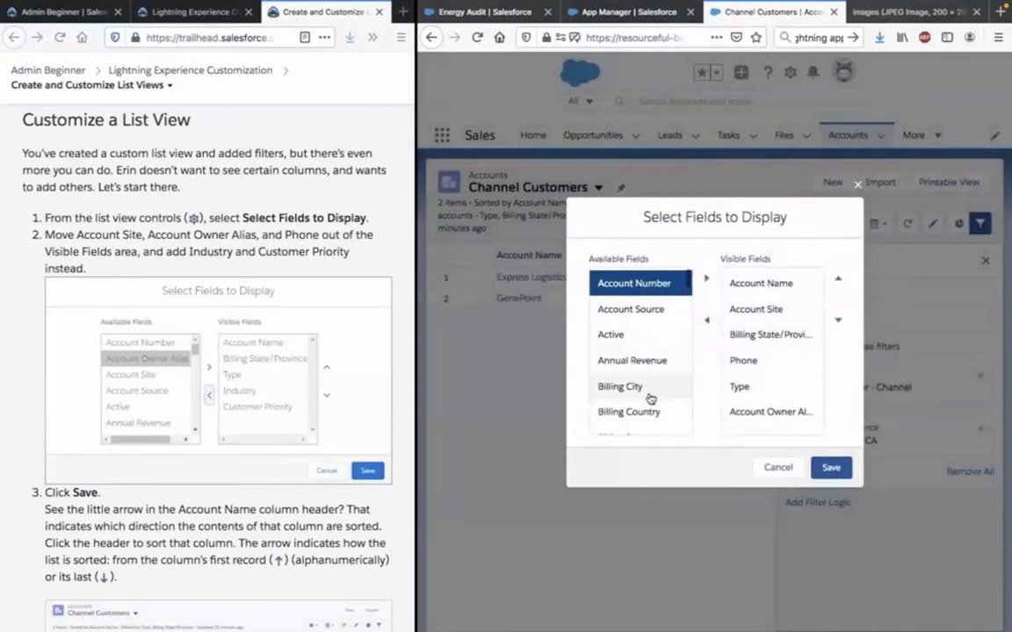
left_click(778, 310)
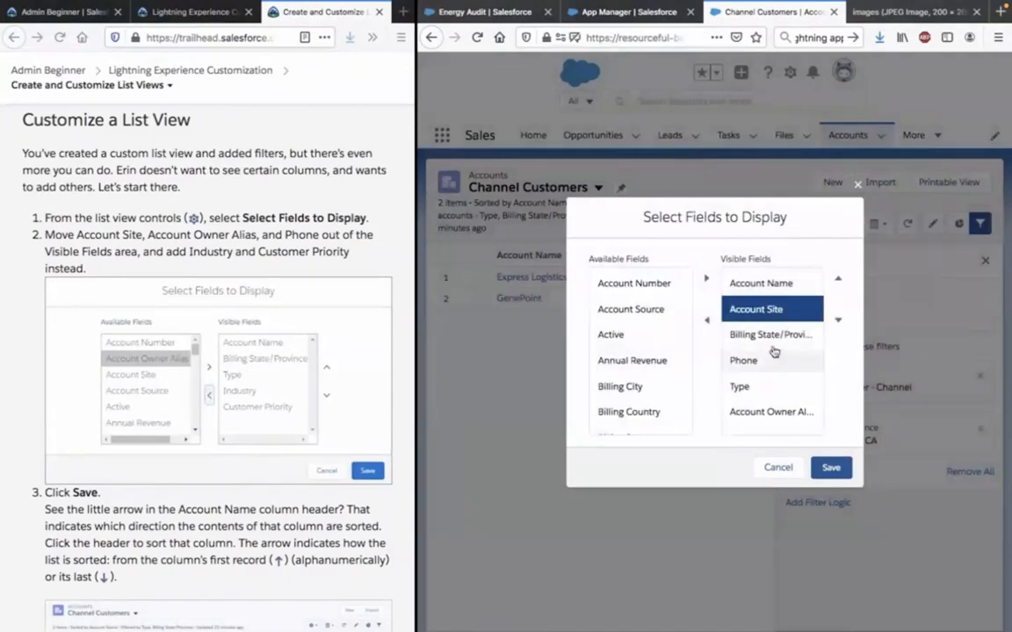
left_click(708, 321)
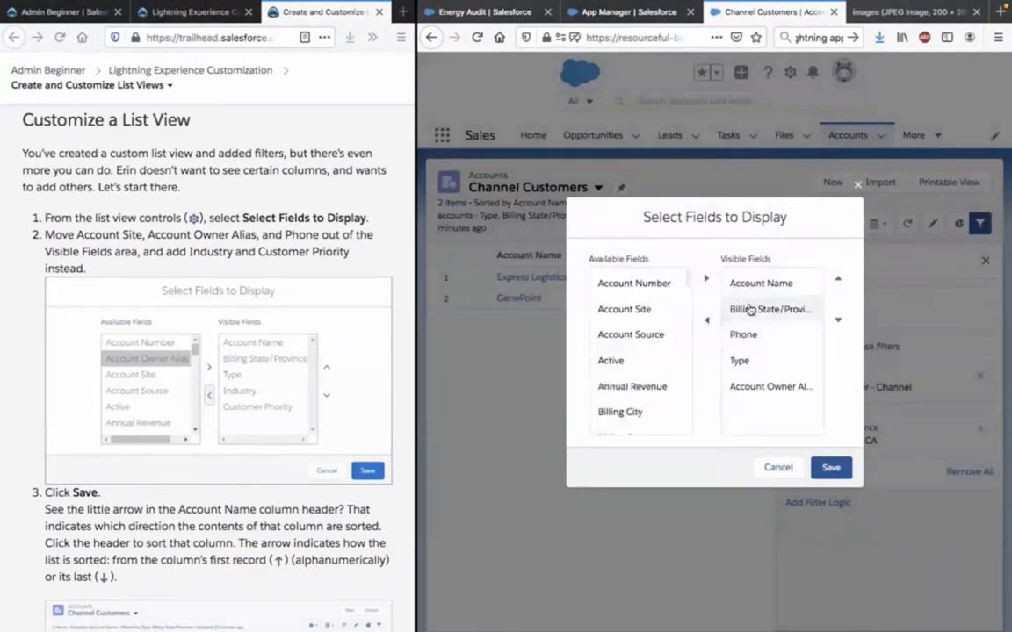
left_click(763, 388)
left_click(707, 320)
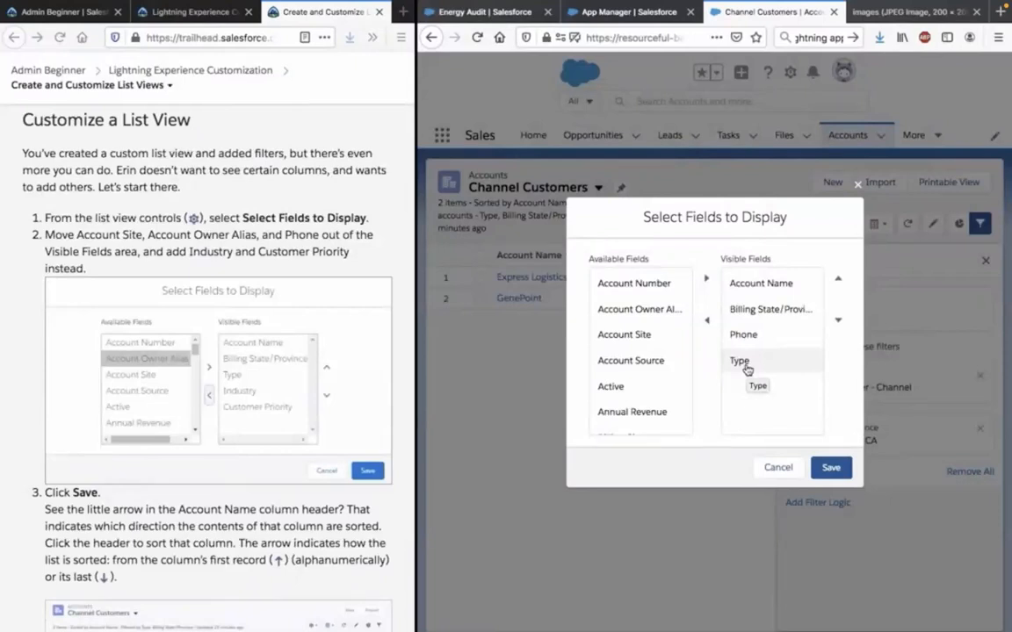
left_click(750, 338)
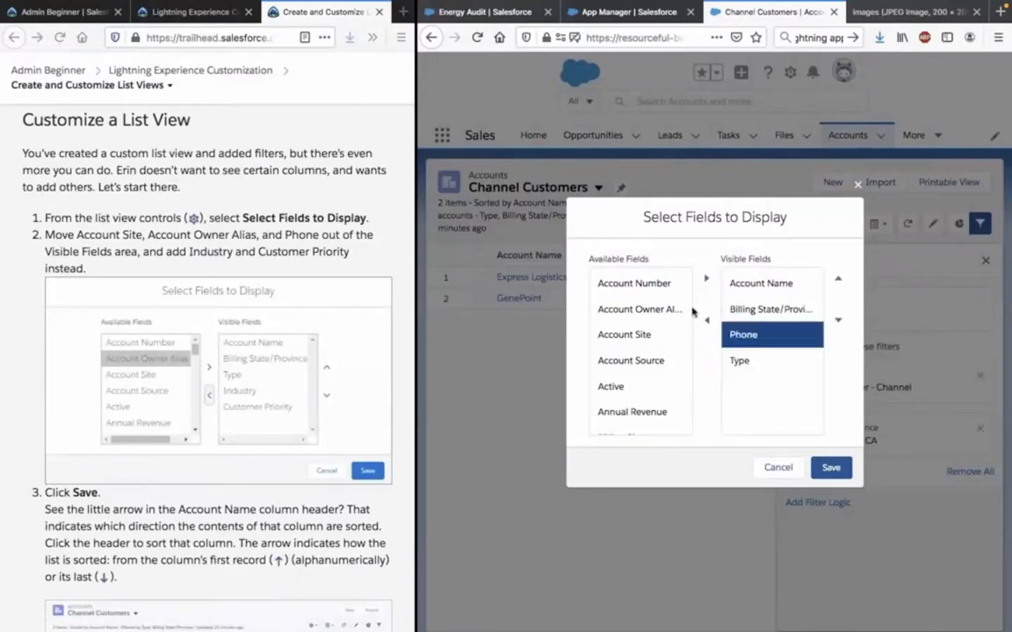
left_click(707, 320)
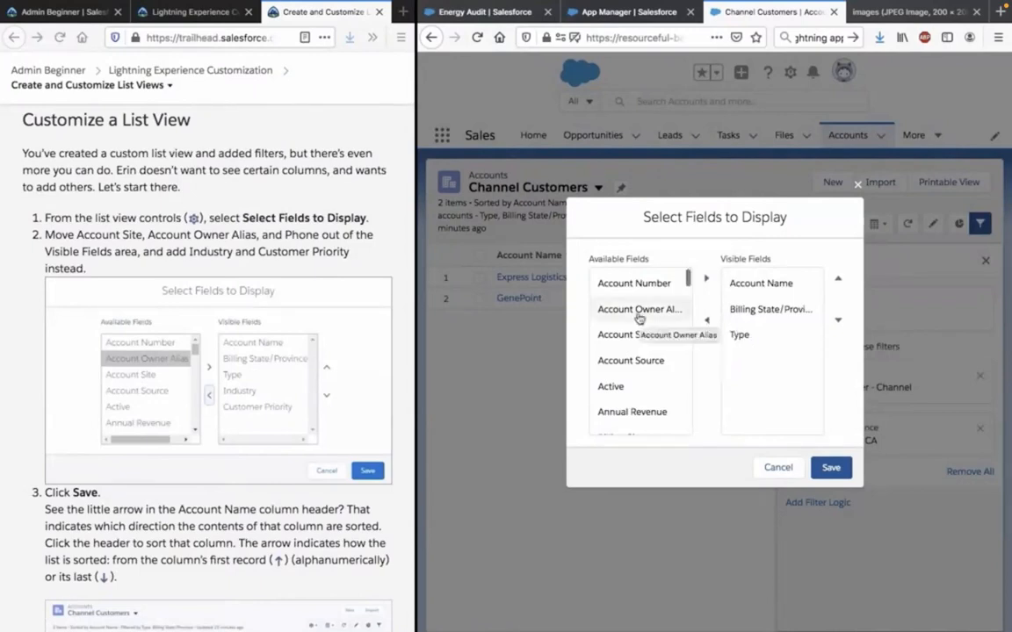
Find Industry among the available fields and add it to the list view's visible fields.
scroll(639, 318, "down", 5)
scroll(639, 318, "down", 10)
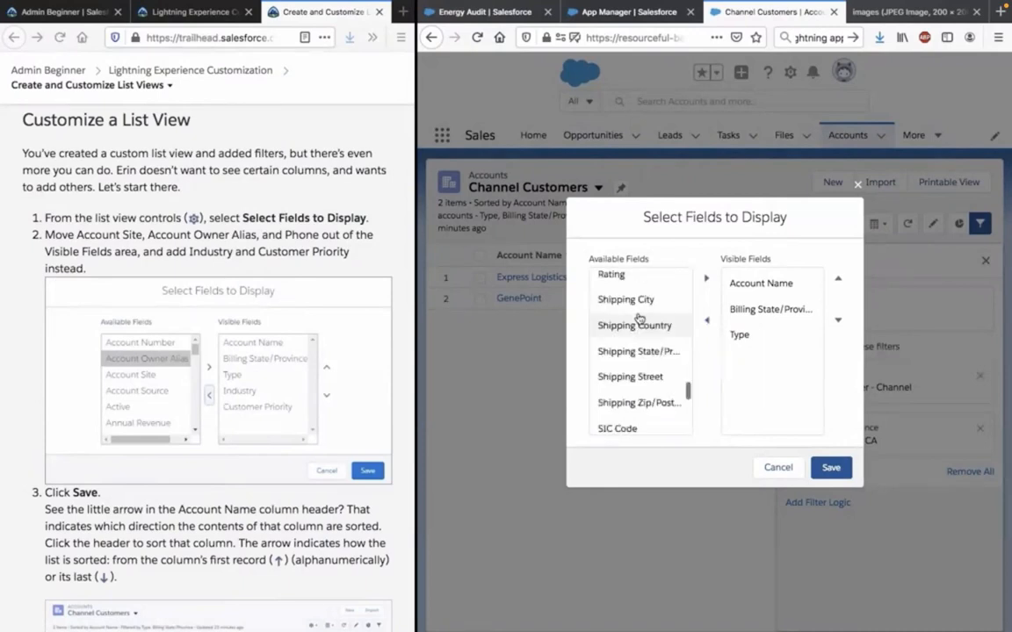
left_click(639, 321)
scroll(640, 351, "up", 3)
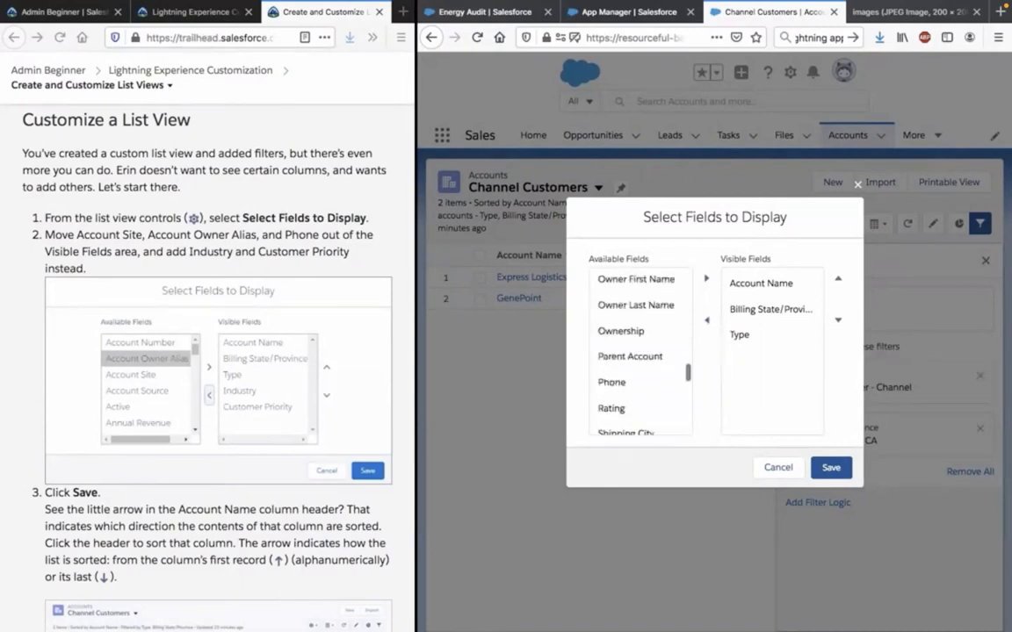
scroll(639, 326, "up", 3)
scroll(639, 329, "up", 5)
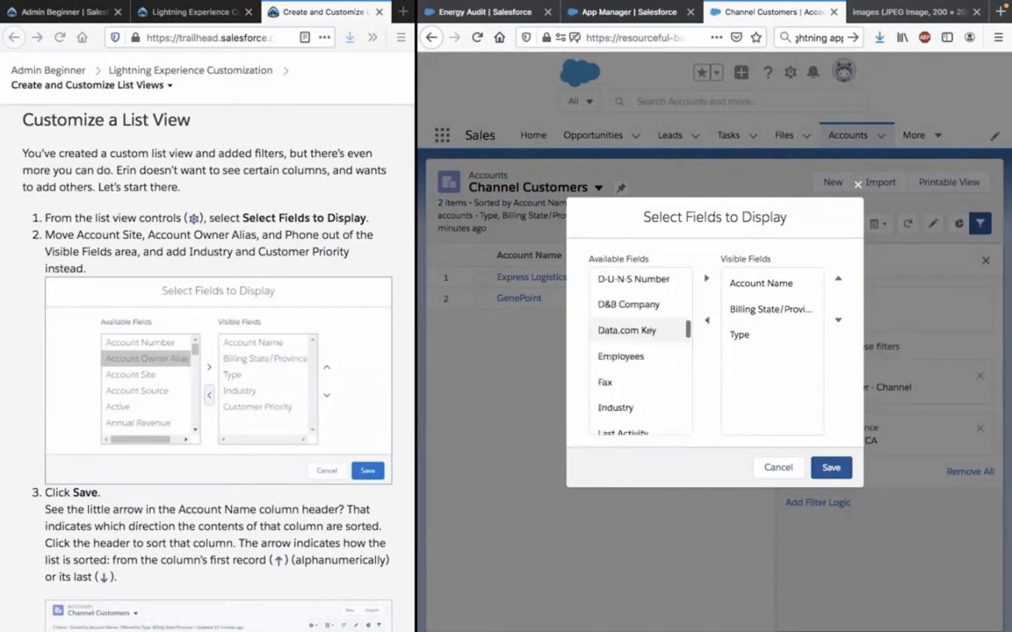
scroll(628, 384, "down", 1)
left_click(628, 384)
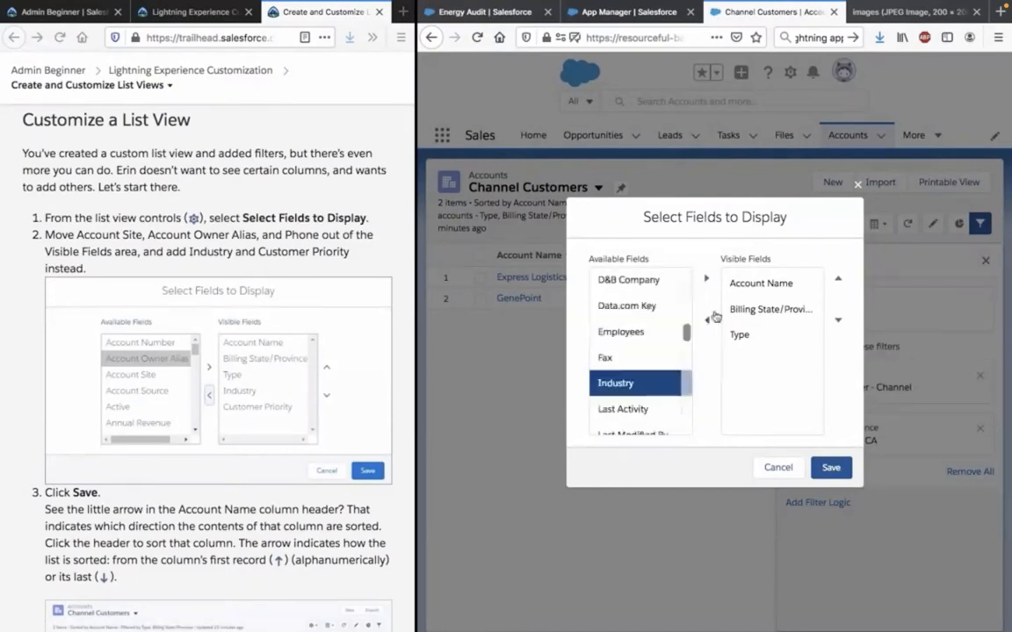
left_click(706, 278)
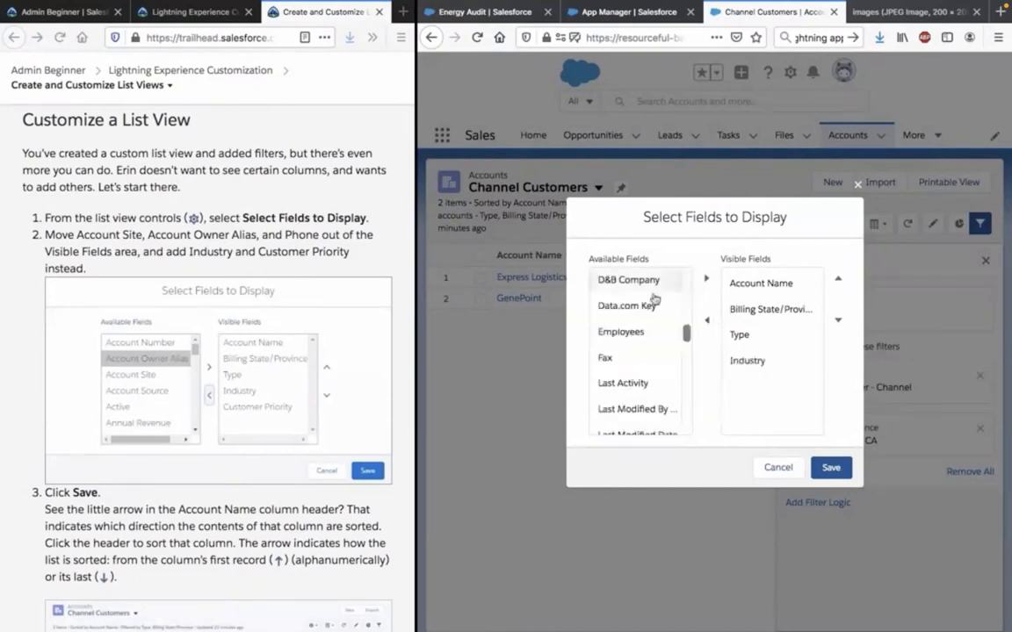
Add Customer Priority to the list view's visible fields and save the field selection.
scroll(637, 303, "up", 5)
scroll(620, 306, "down", 3)
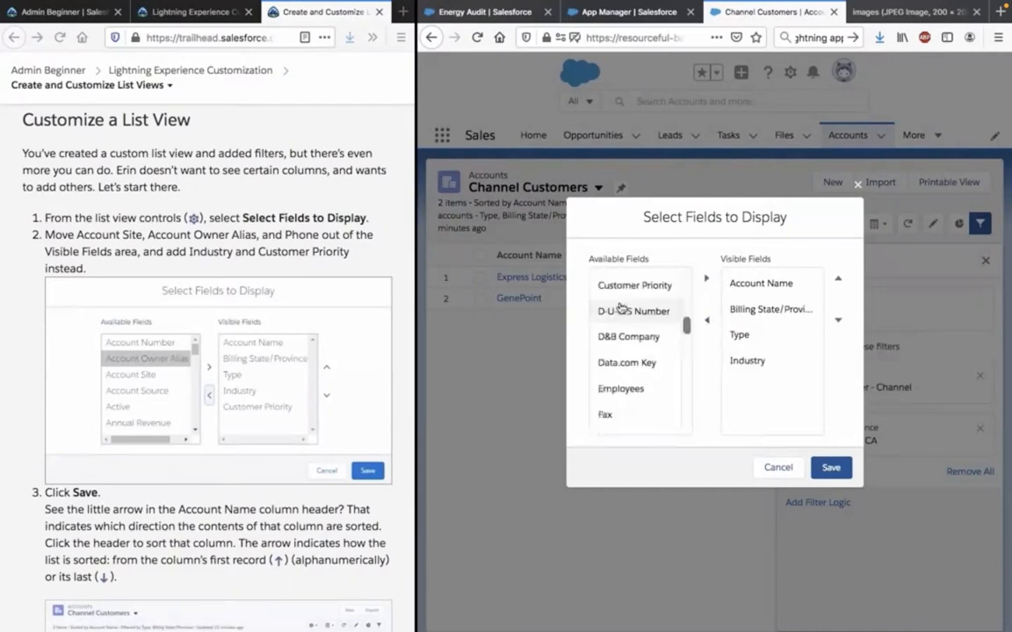
scroll(621, 306, "up", 1)
left_click(634, 357)
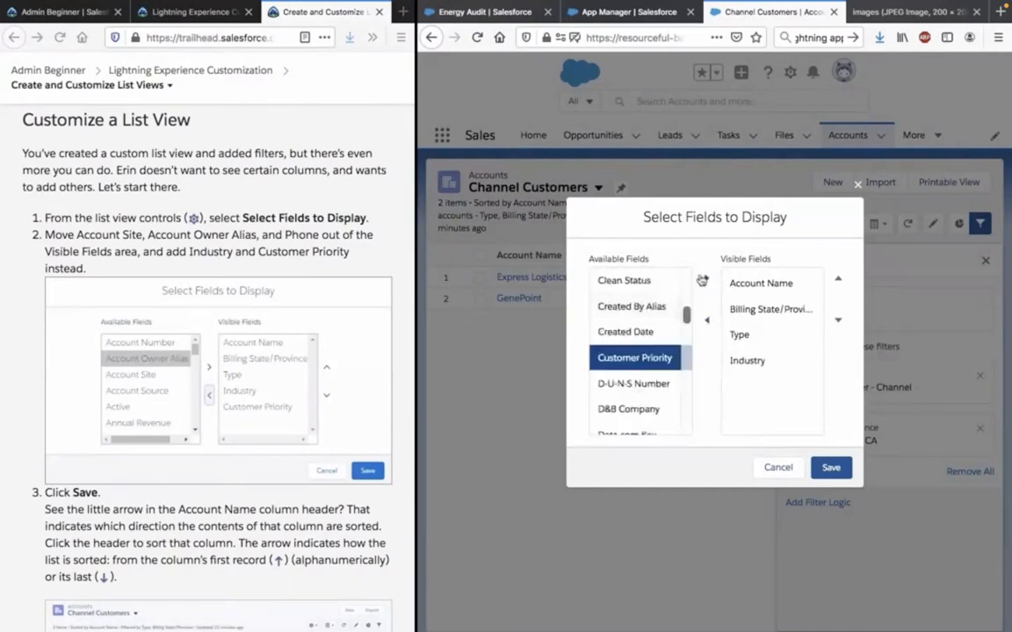
left_click(704, 280)
left_click(834, 469)
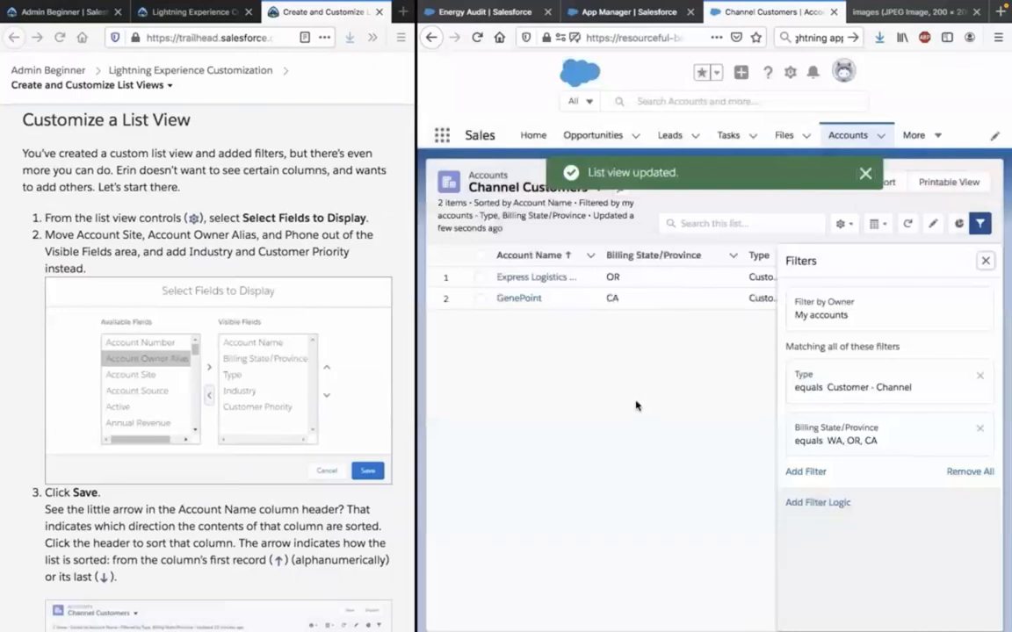
Check the new columns across the account list and read the Trailhead explanation of column sorting.
scroll(637, 405, "right", 5)
scroll(637, 405, "right", 1)
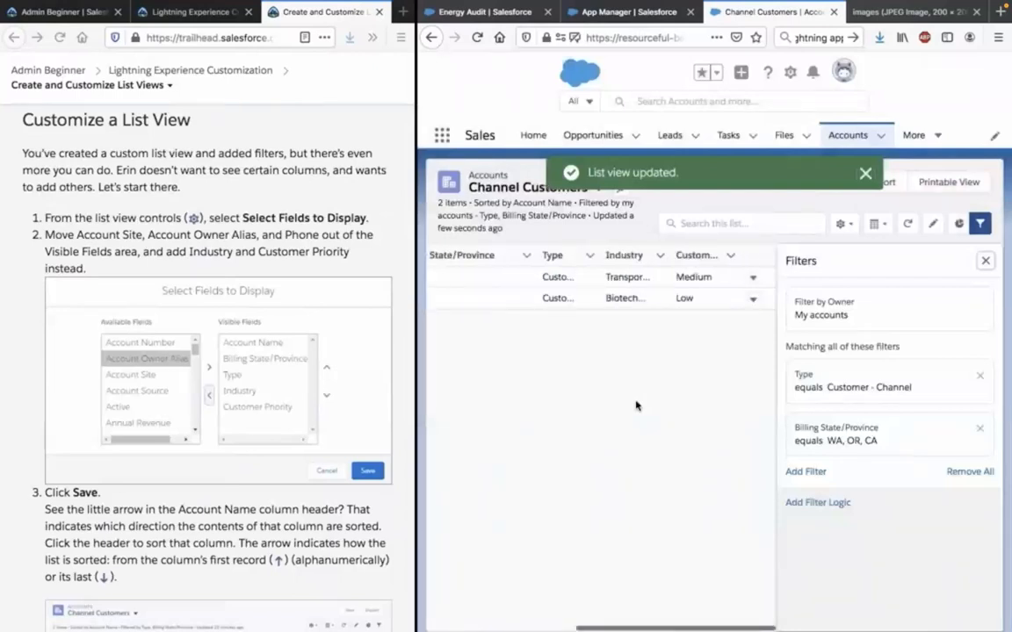
scroll(637, 405, "left", 5)
scroll(302, 353, "down", 3)
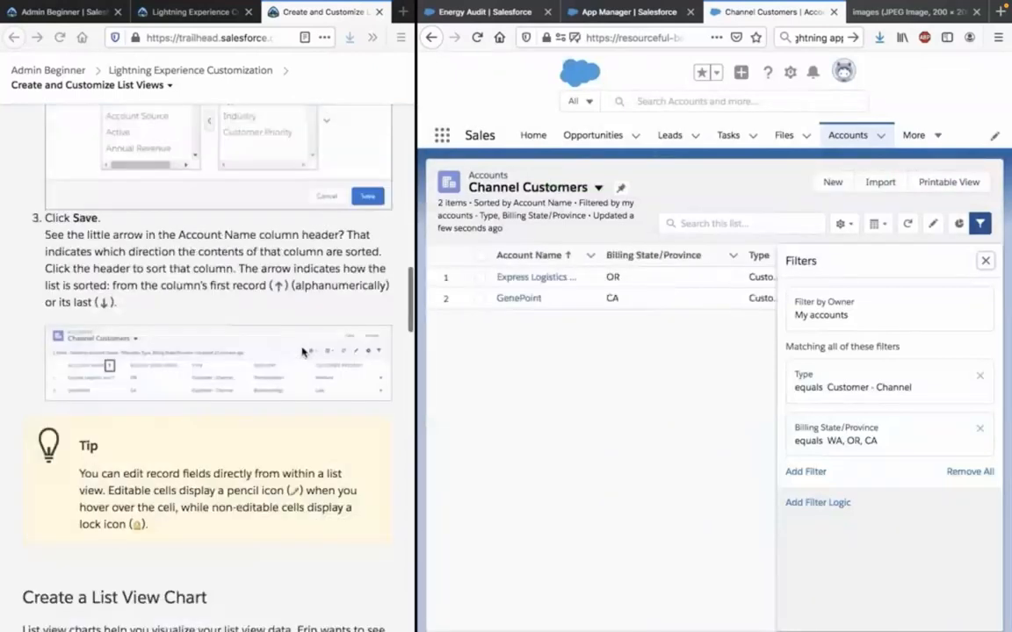
left_click(165, 238)
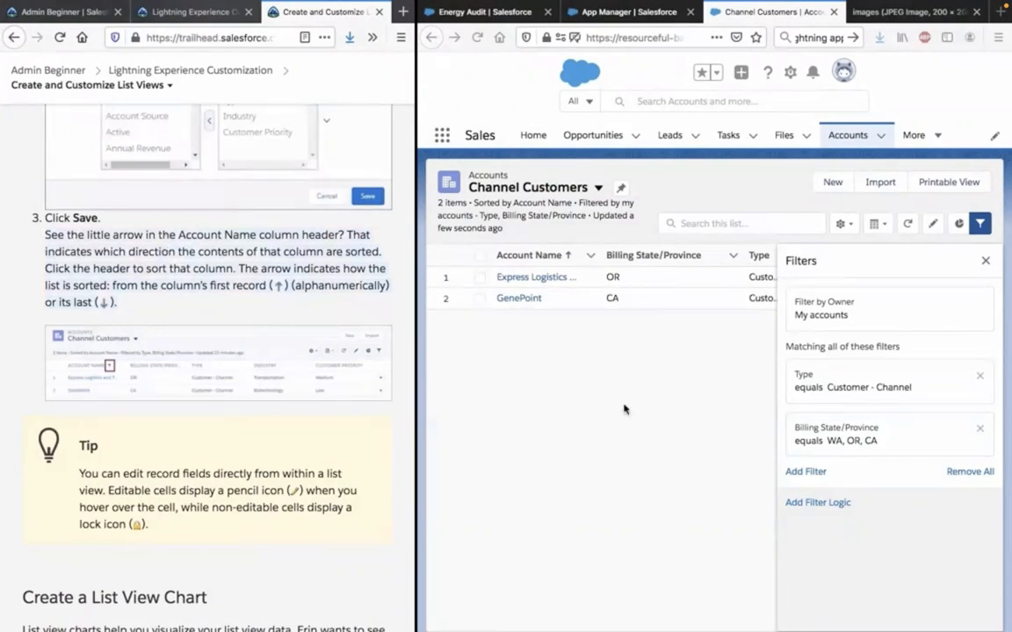
Review the account list's columns and sort the Channel Customers list by Account Name in descending order.
scroll(632, 414, "right", 5)
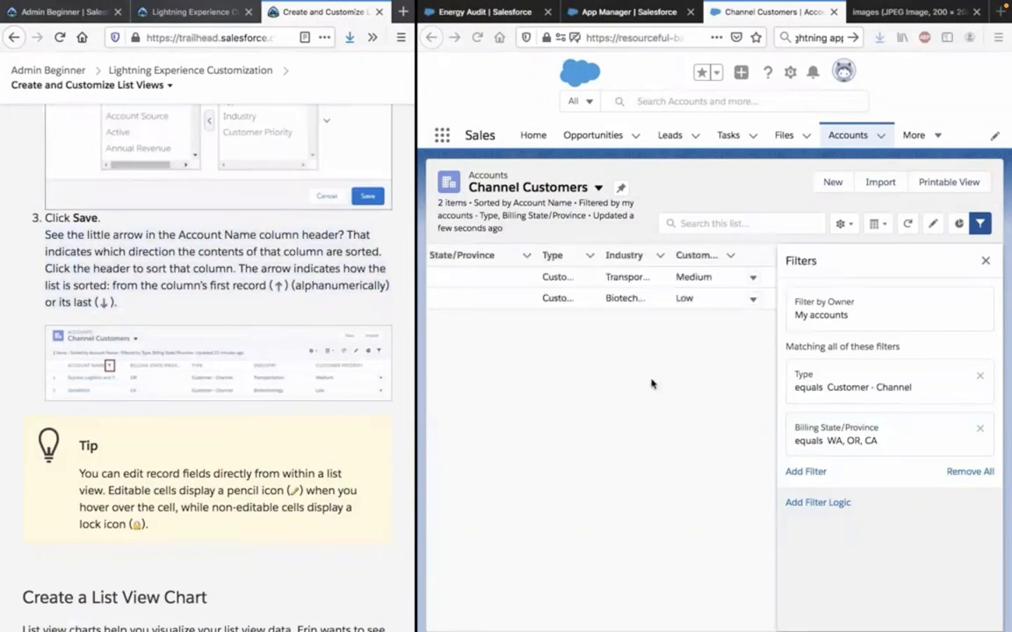
scroll(651, 384, "right", 1)
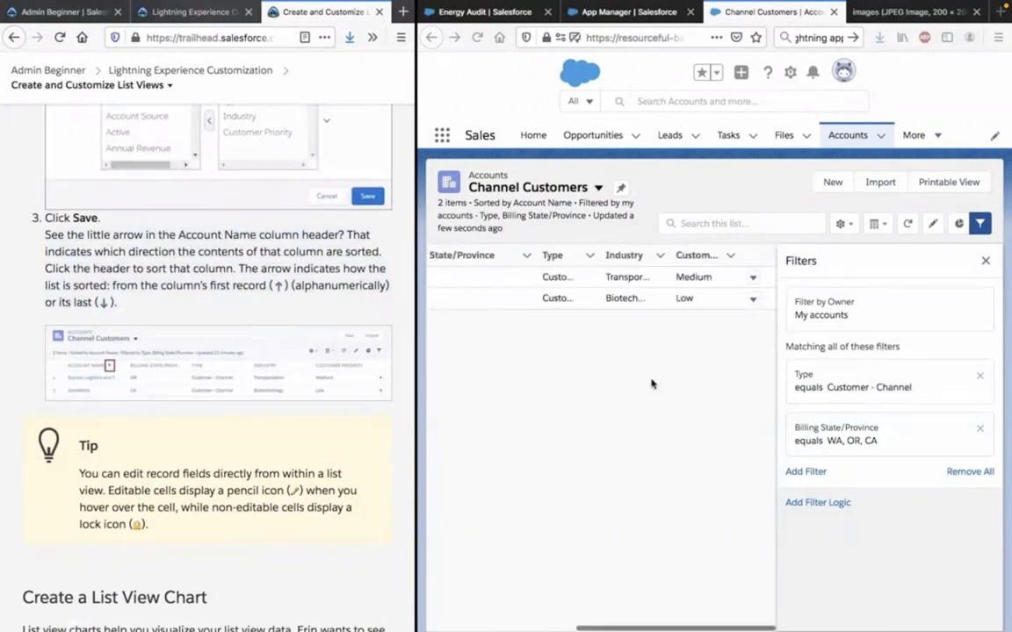
scroll(652, 383, "left", 5)
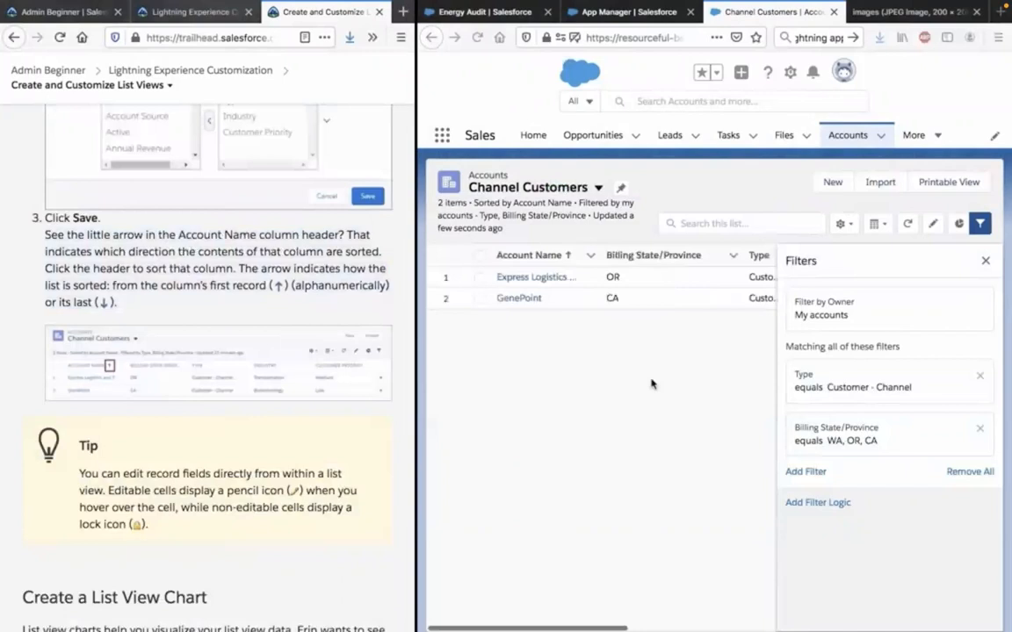
left_click(567, 257)
left_click(569, 260)
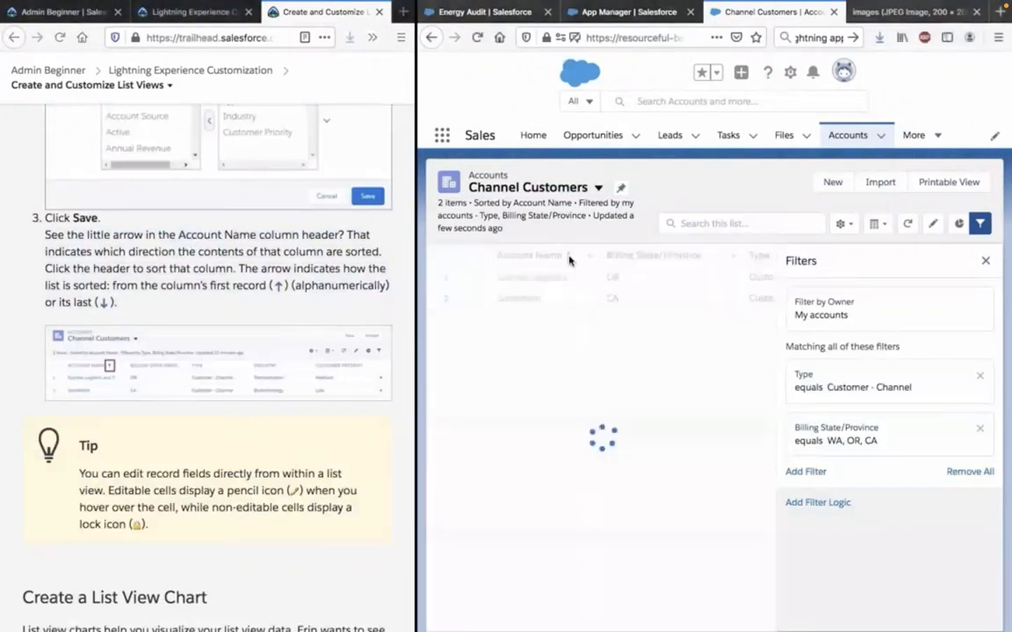
Read the Trailhead tip on editing record fields in a list view and examine the GenePoint row's available actions.
scroll(263, 330, "down", 1)
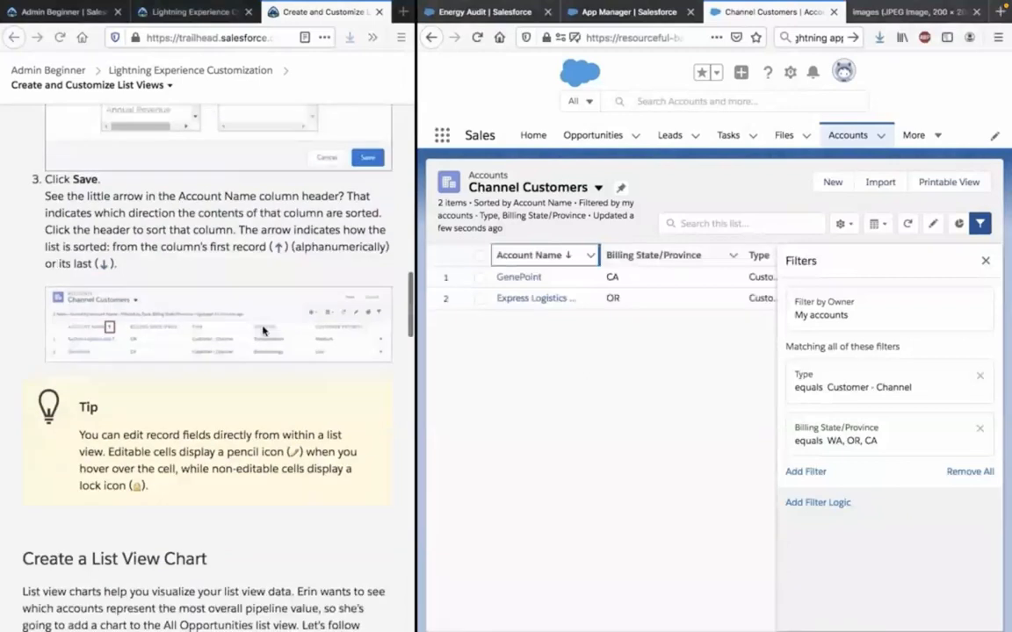
scroll(263, 331, "down", 2)
left_click(156, 373)
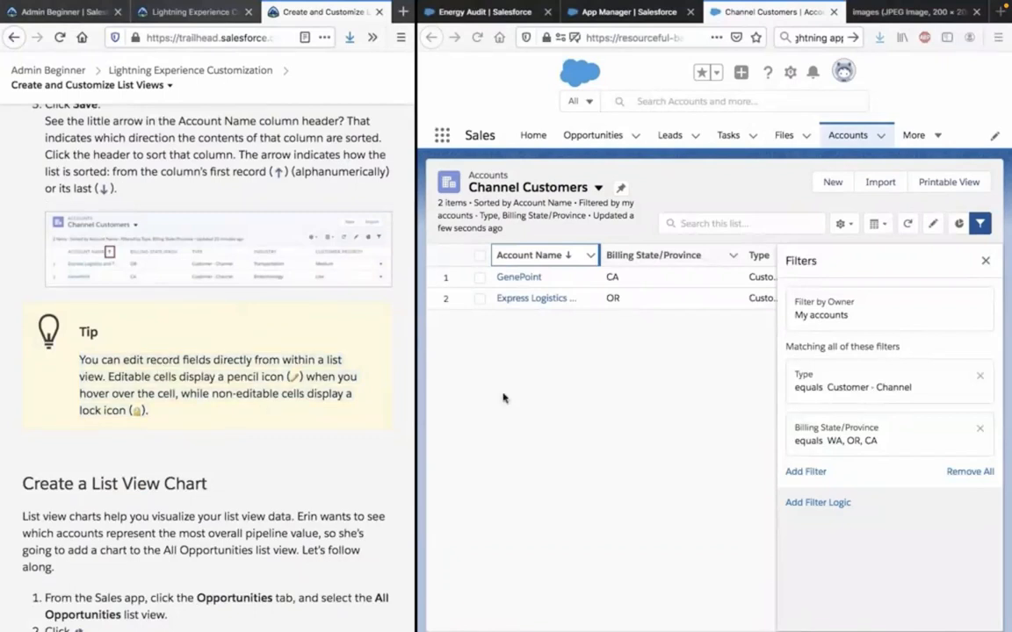
scroll(503, 398, "right", 3)
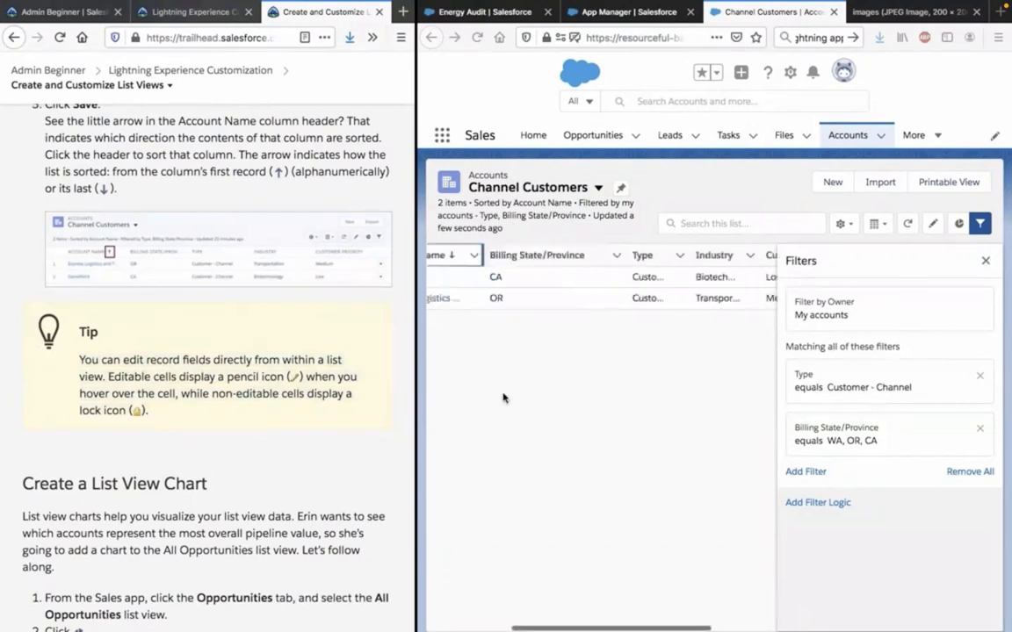
scroll(503, 398, "right", 2)
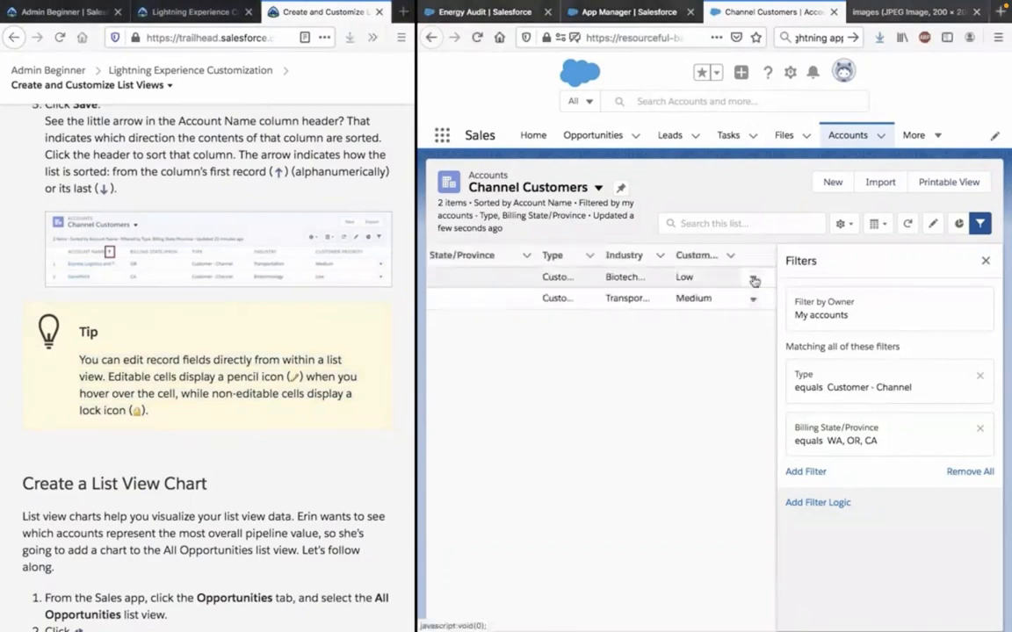
left_click(754, 279)
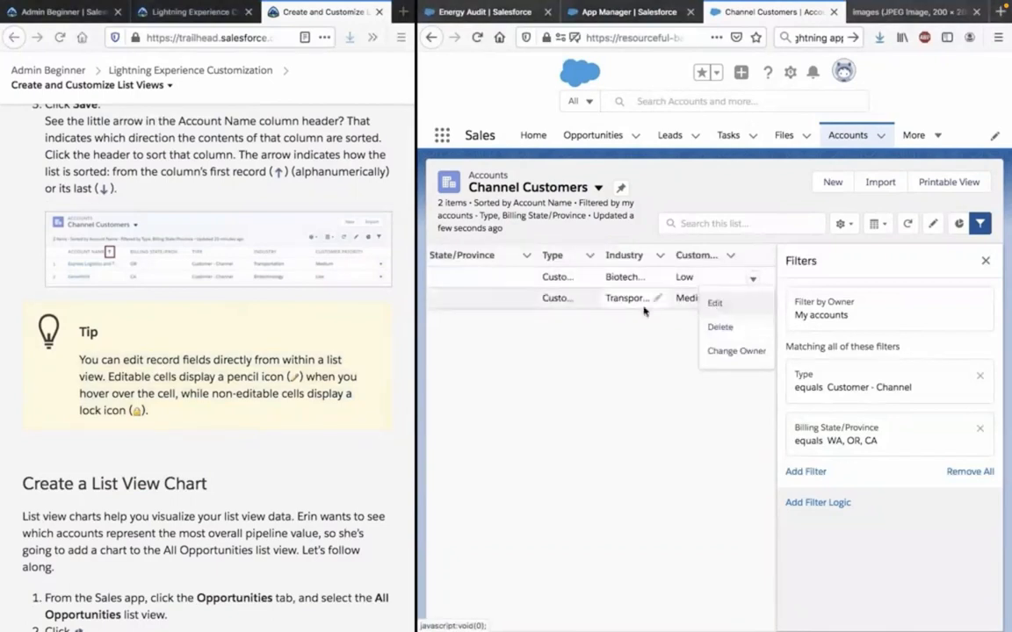
left_click(657, 368)
scroll(657, 368, "left", 5)
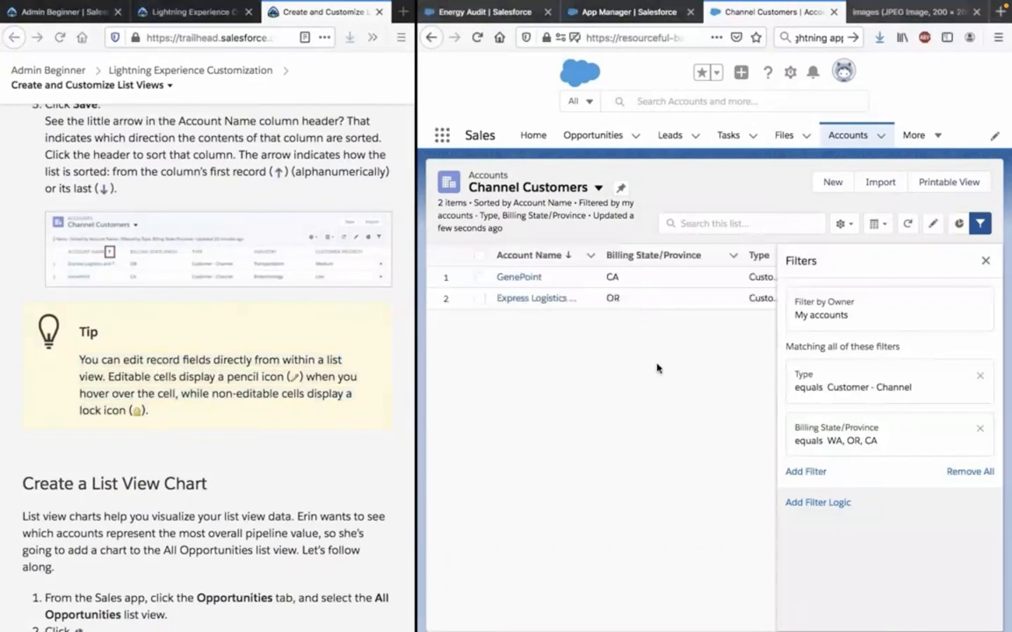
scroll(657, 368, "right", 5)
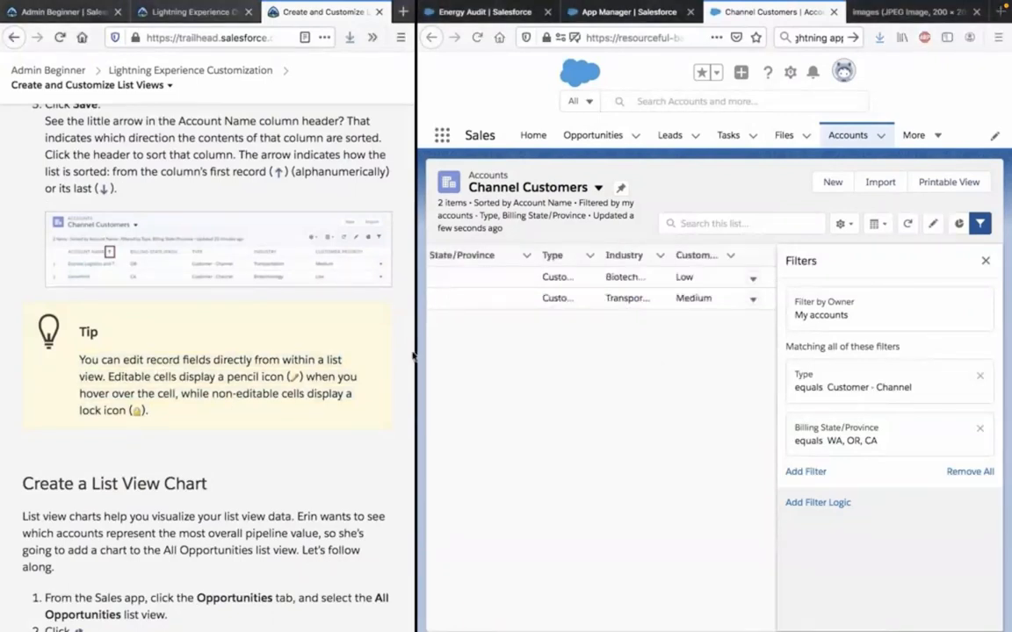
scroll(488, 277, "left", 5)
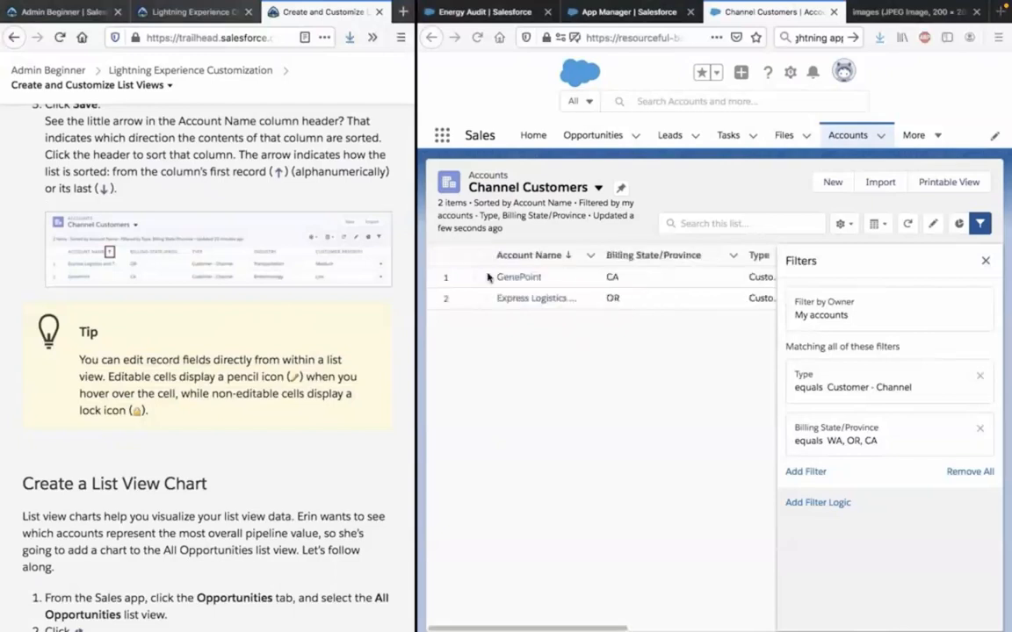
Try inline editing of the GenePoint account's name with its row selected, leaving the name unedited and deselecting the row.
left_click(479, 279)
left_click(479, 278)
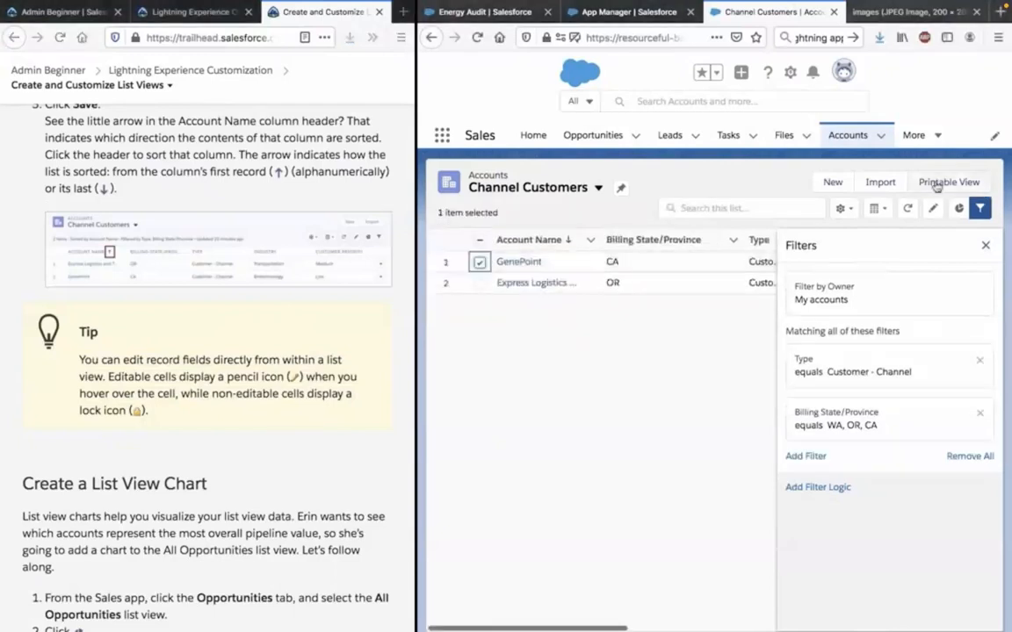
left_click(932, 215)
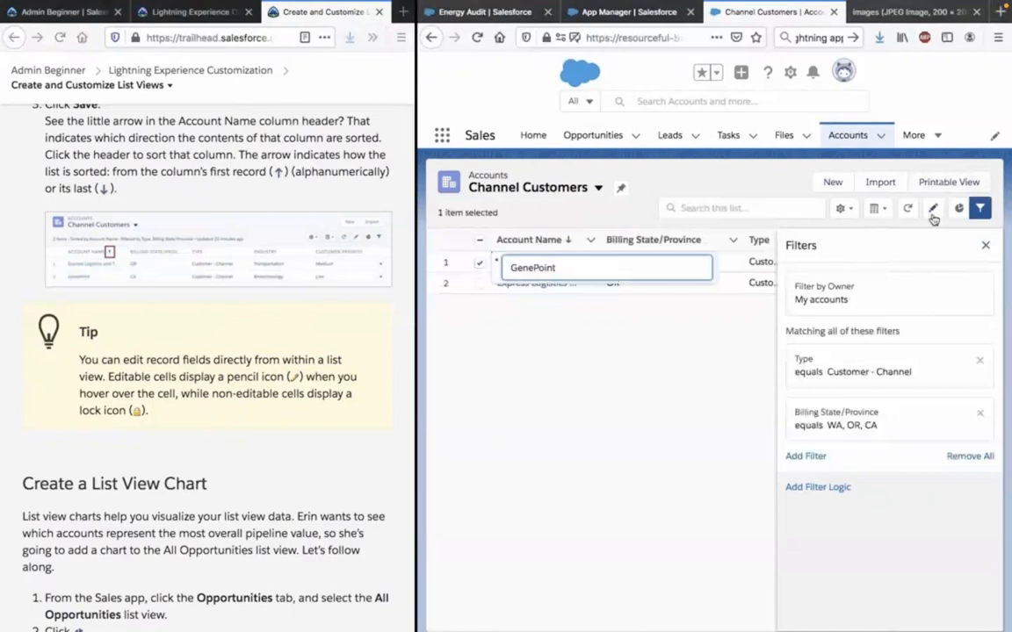
left_click(678, 361)
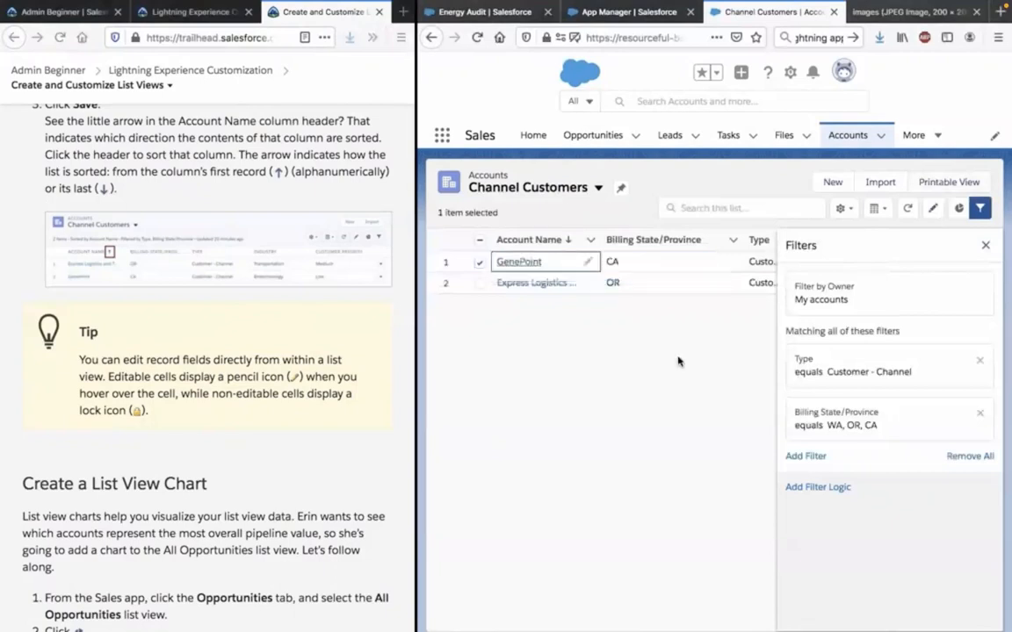
left_click(479, 263)
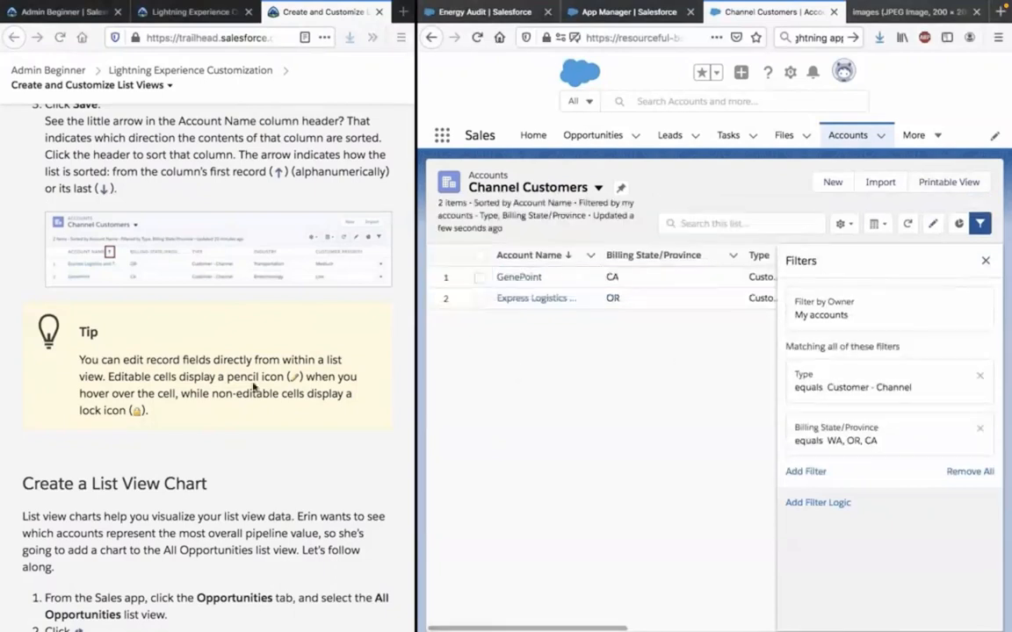
Examine GenePoint's Billing State/Province cell and the other columns for the pencil and lock icons.
left_click(615, 276)
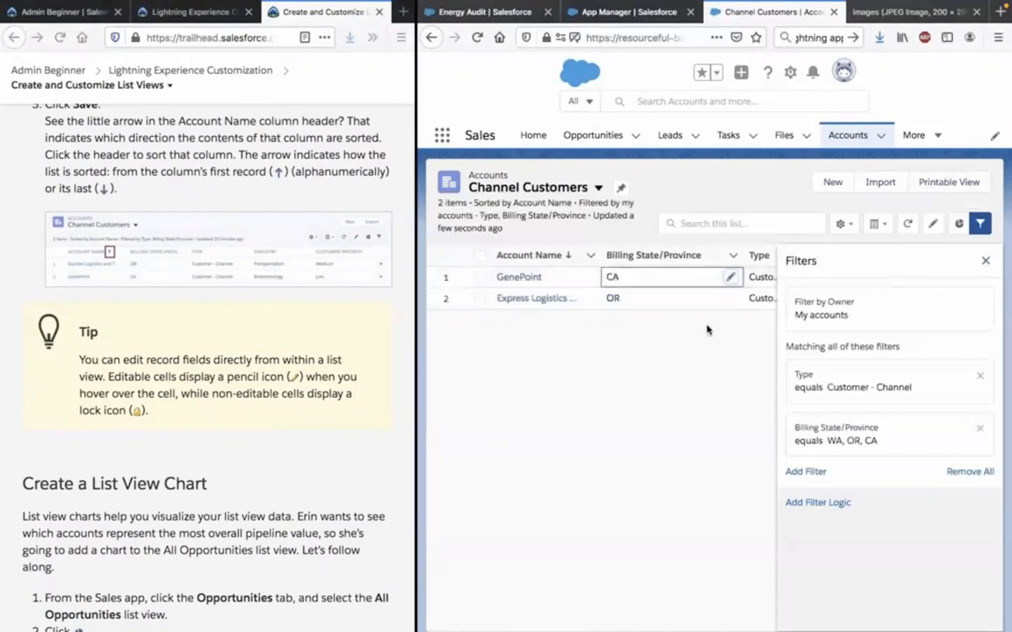
scroll(747, 274, "right", 1)
scroll(747, 275, "right", 3)
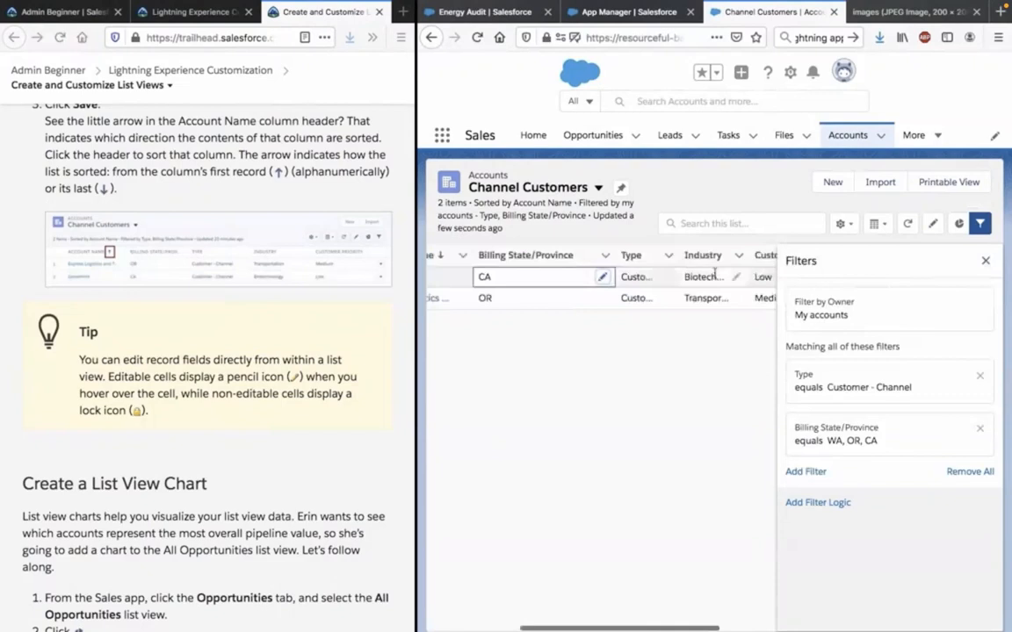
scroll(715, 274, "right", 2)
scroll(713, 307, "left", 5)
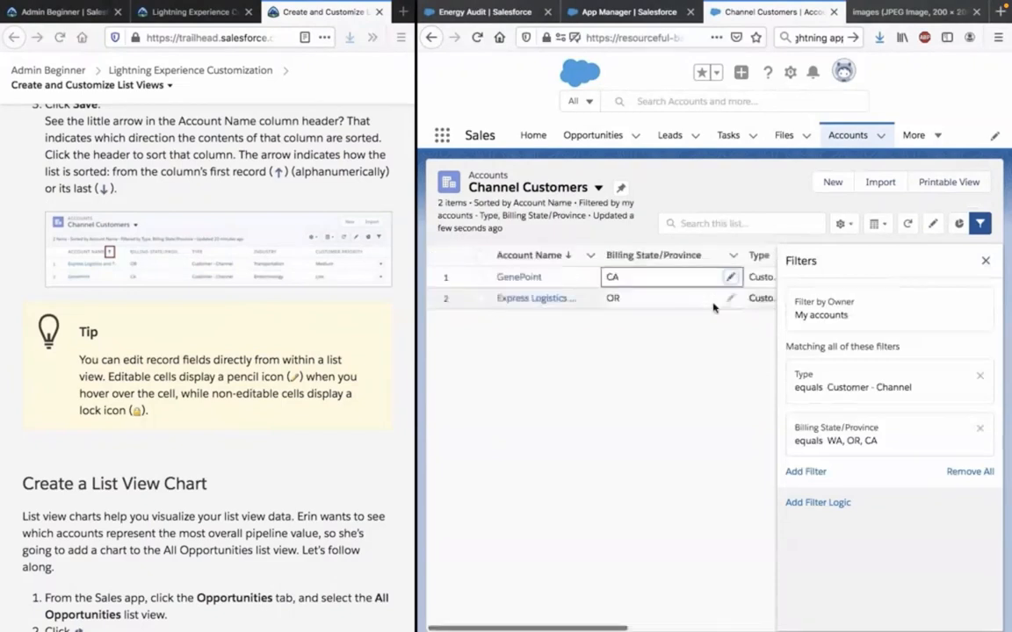
Read Trailhead's Create a List View Chart instructions and open Opportunities in the Sales app.
scroll(187, 445, "down", 5)
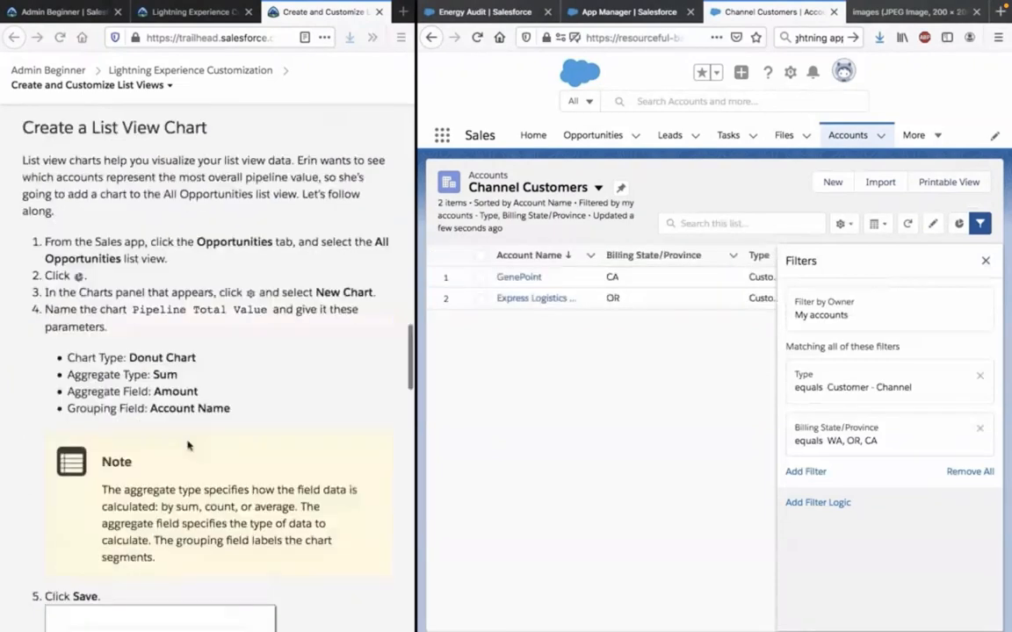
left_click(181, 192)
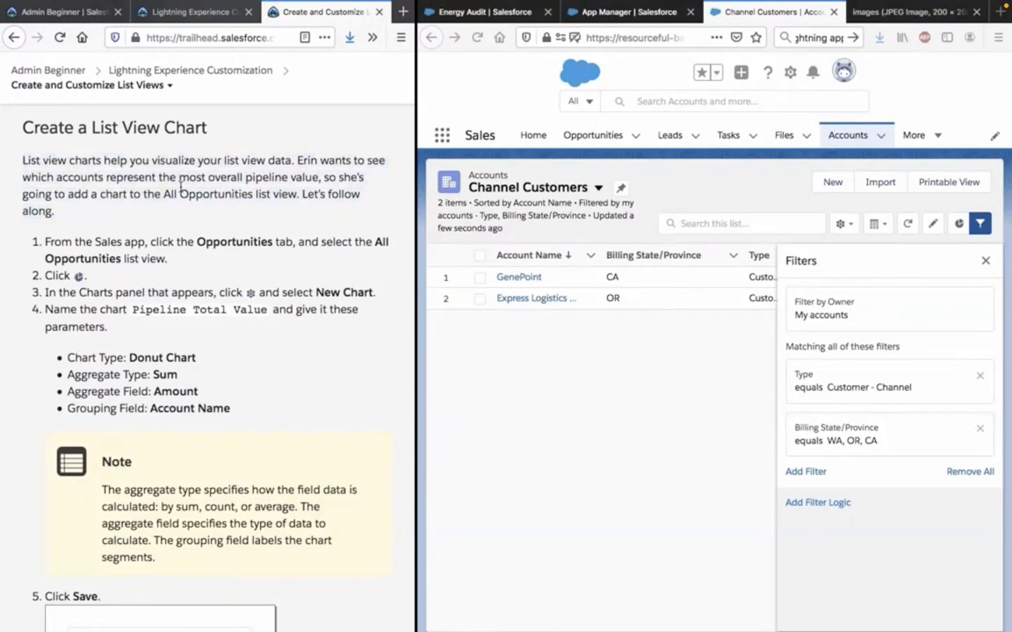
scroll(180, 187, "down", 1)
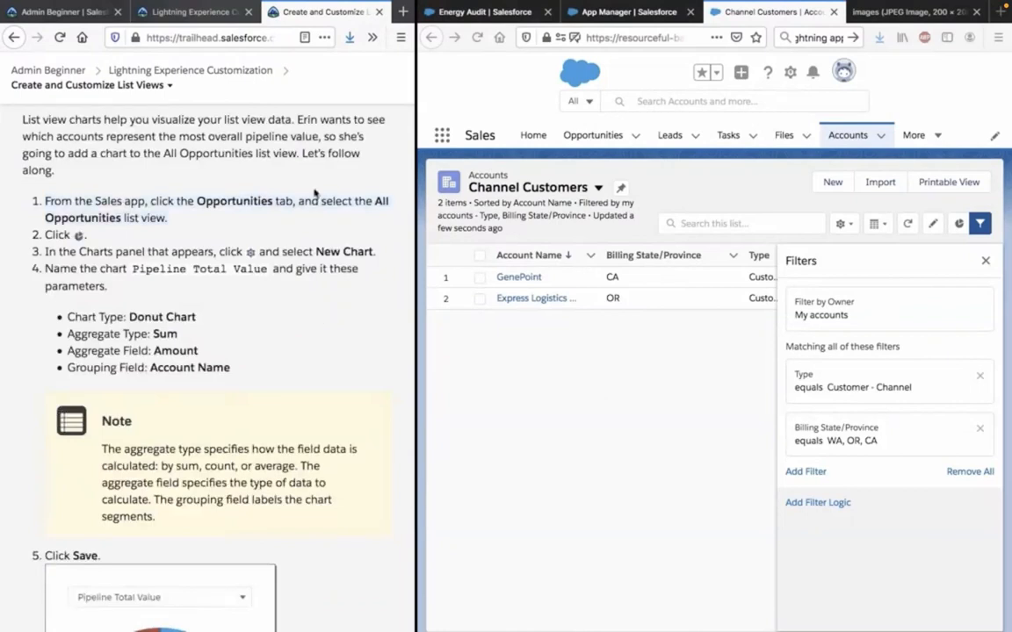
left_click(638, 140)
left_click(631, 140)
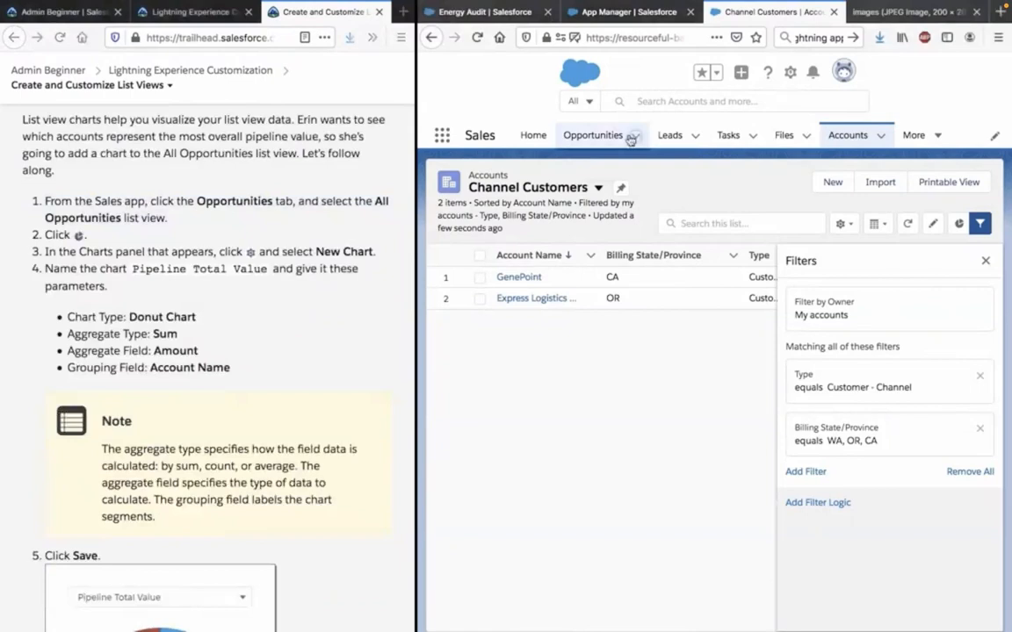
left_click(596, 139)
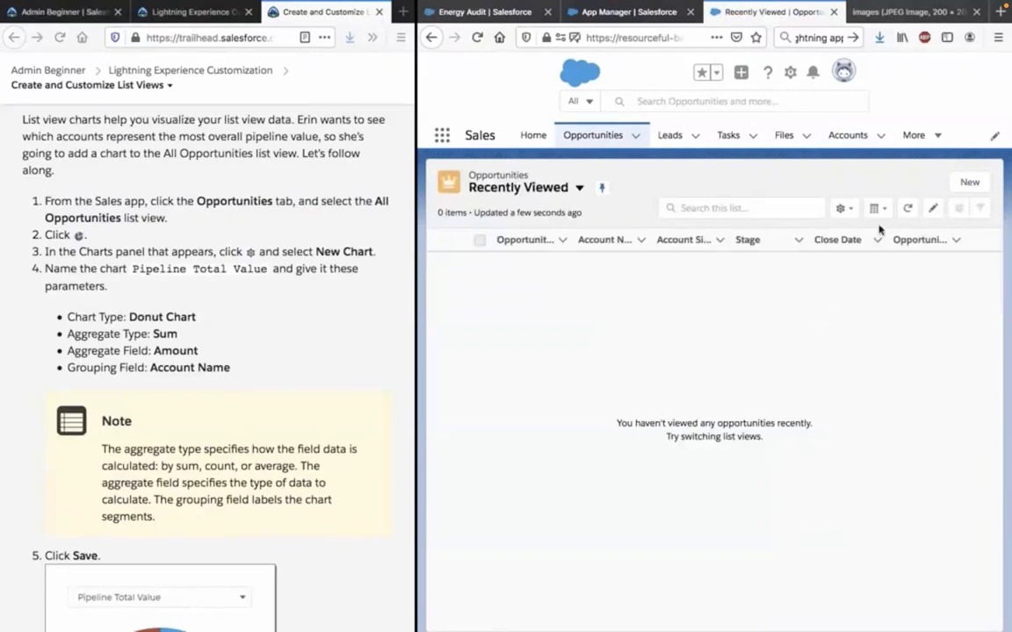
Switch the opportunities page from Recently Viewed to the All Opportunities list view.
left_click(843, 209)
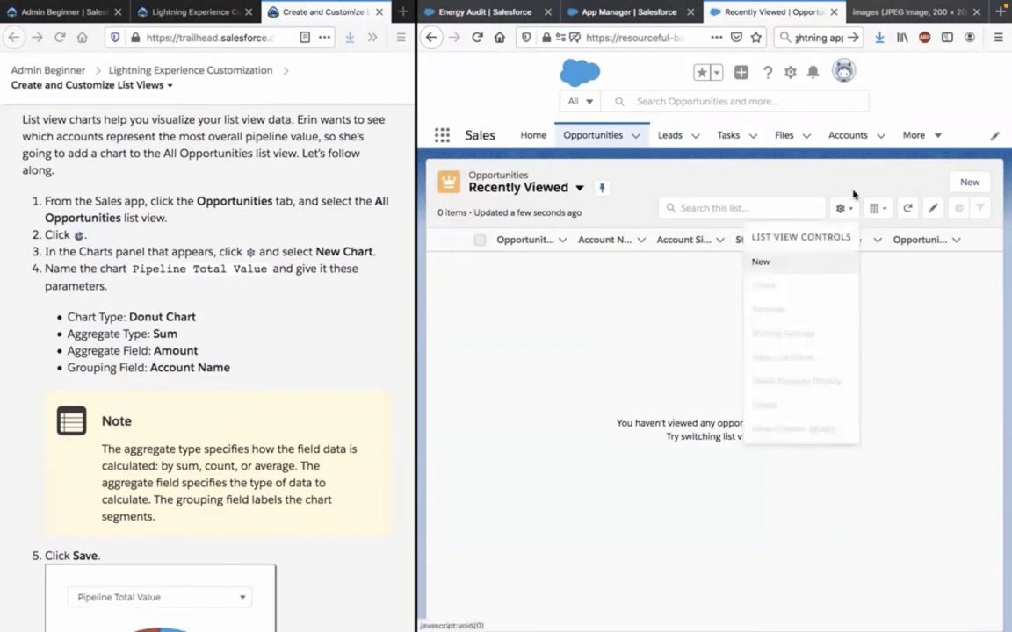
left_click(852, 194)
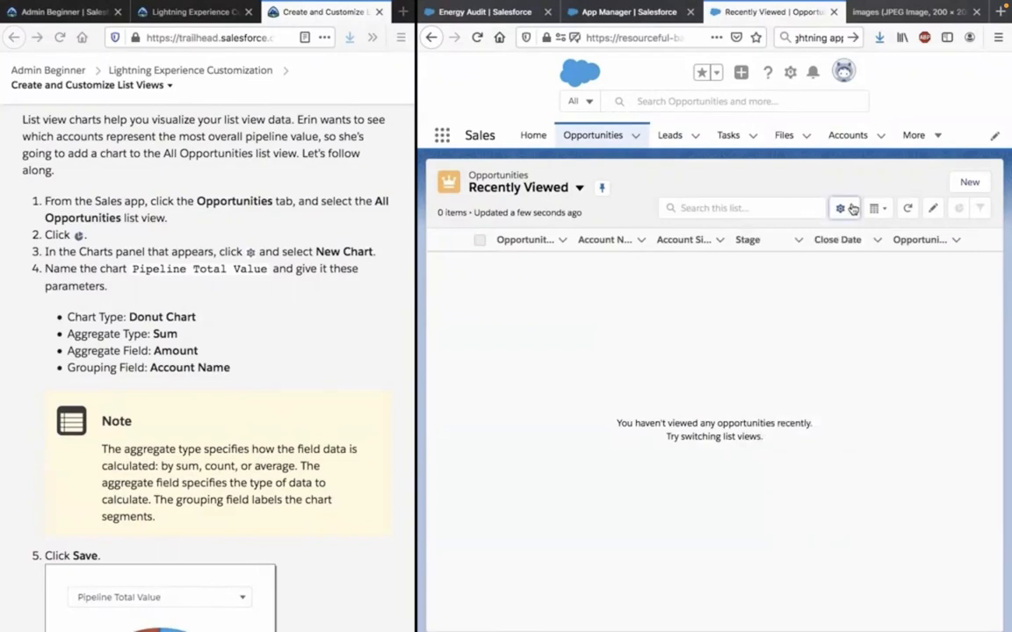
left_click(584, 194)
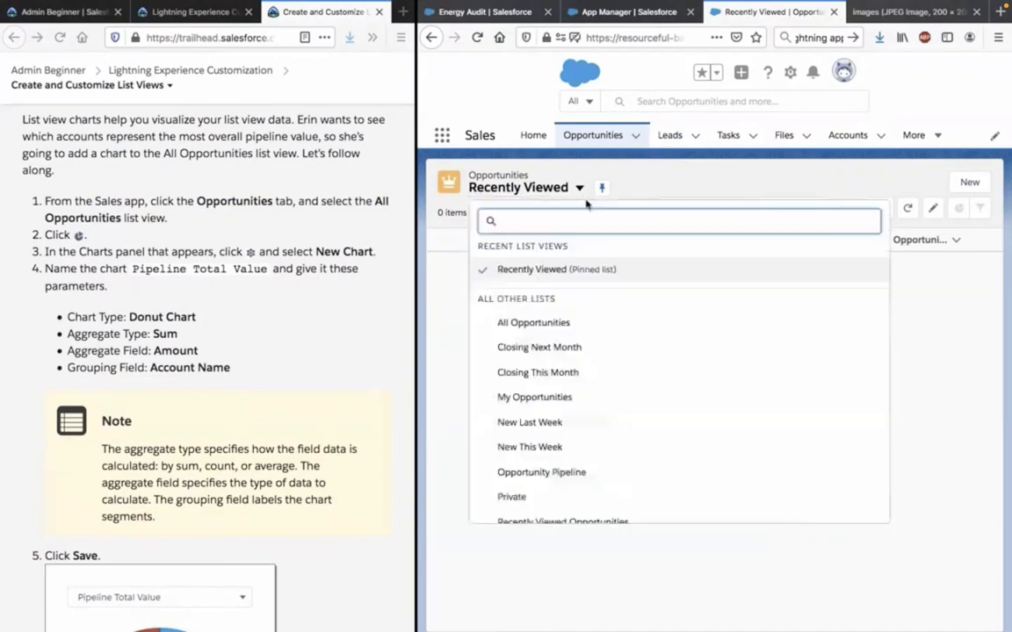
left_click(546, 325)
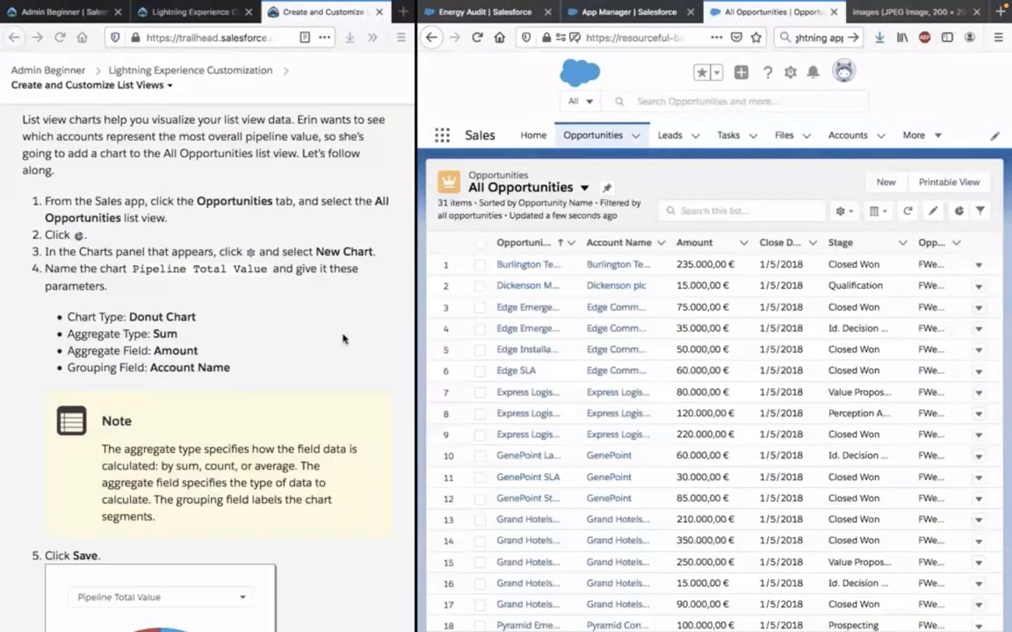
Show the charts for the All Opportunities list view, review Pipeline By Stage, and start a new chart.
left_click(959, 211)
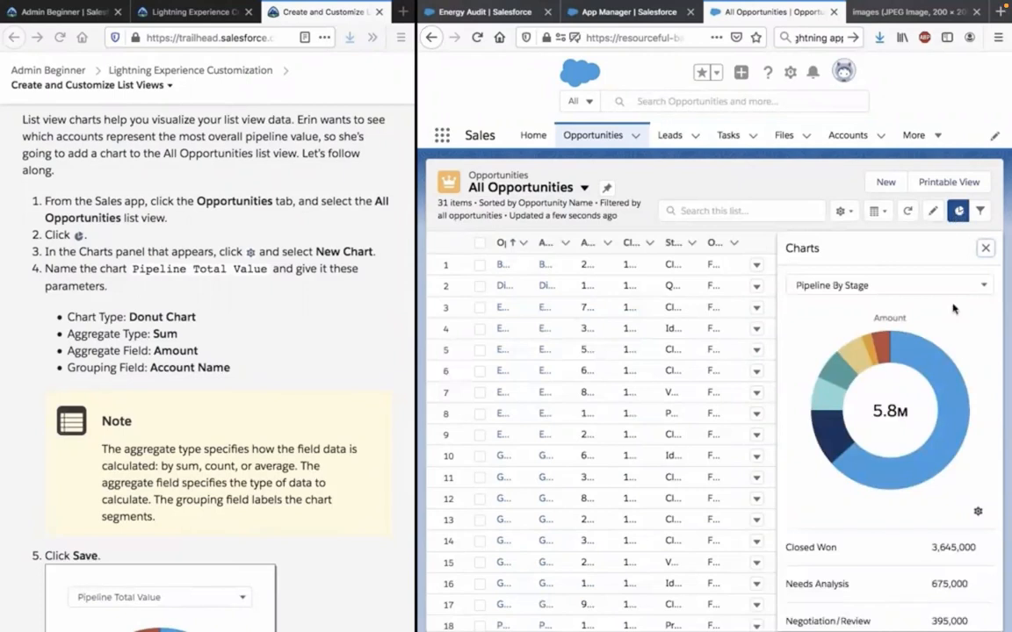
scroll(953, 309, "down", 1)
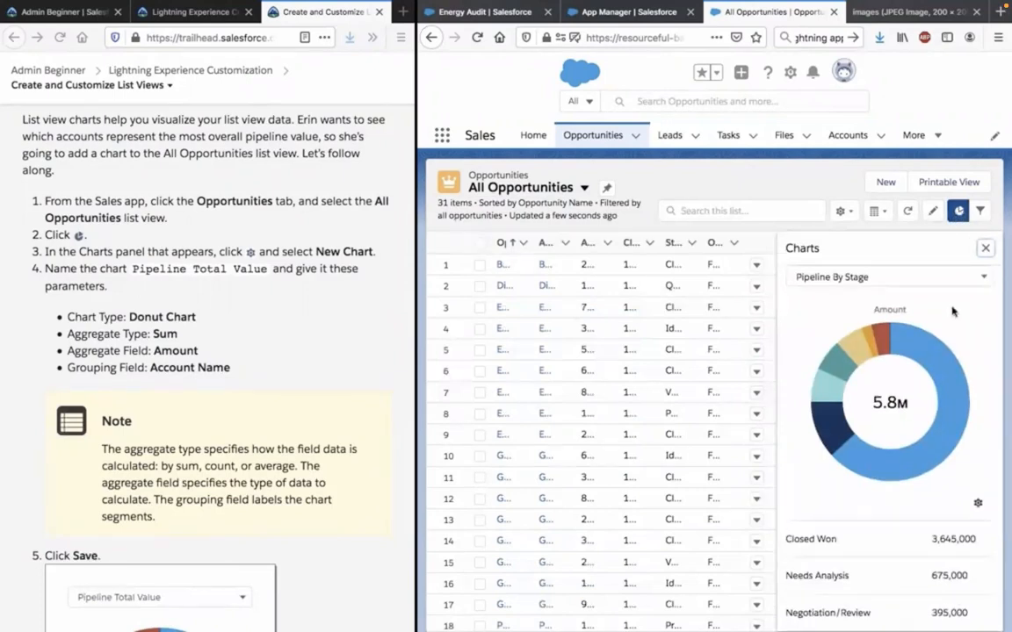
scroll(902, 582, "down", 3)
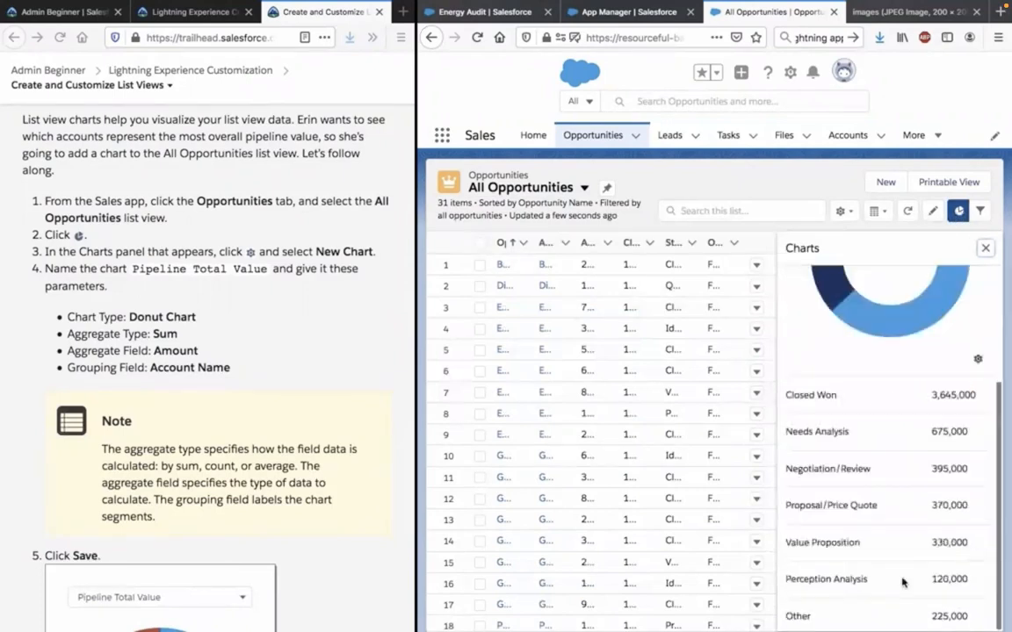
scroll(981, 424, "up", 1)
left_click(977, 389)
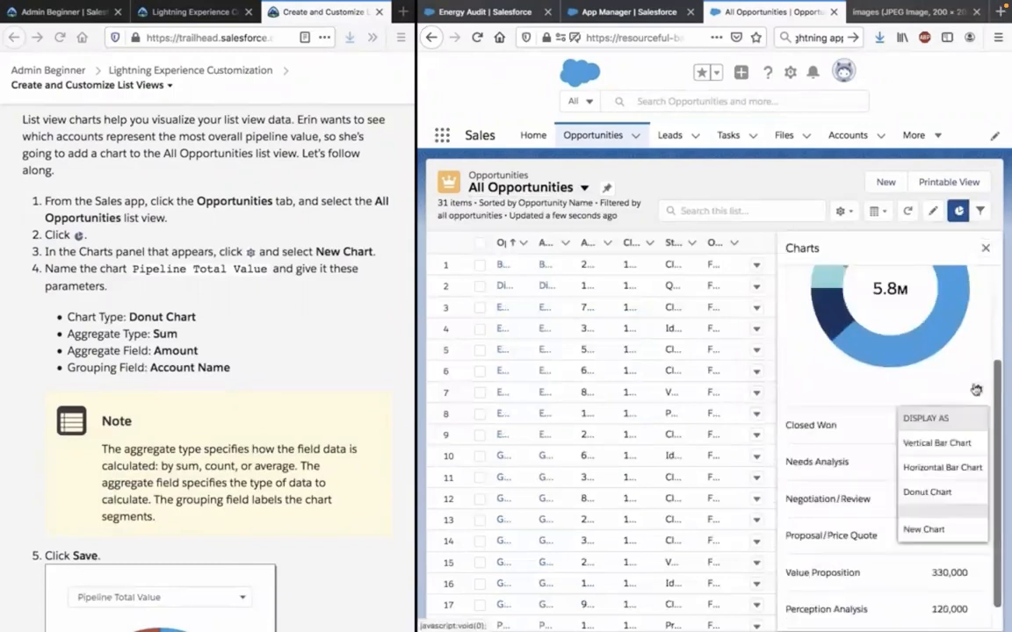
left_click(933, 529)
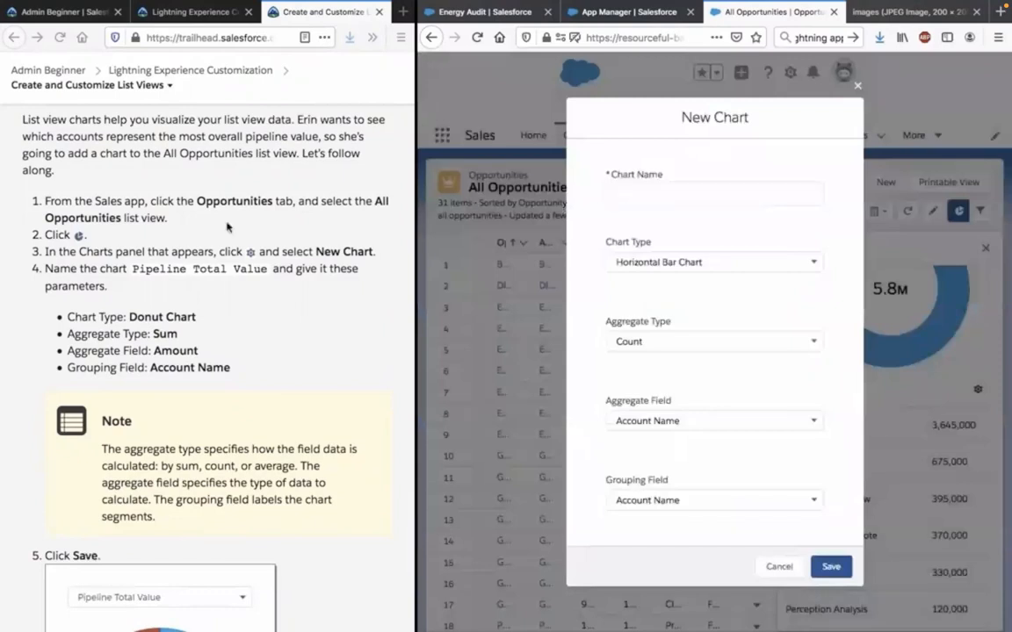
Copy the chart name from the Trailhead instructions and name the new chart Pipeline Total Value.
left_click(264, 268)
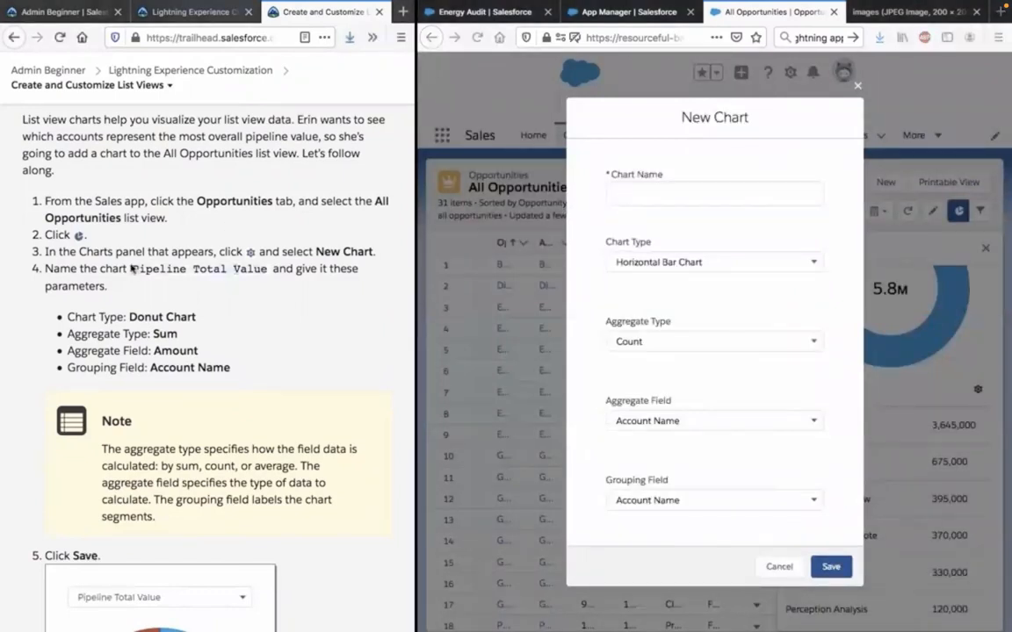
left_click(708, 192)
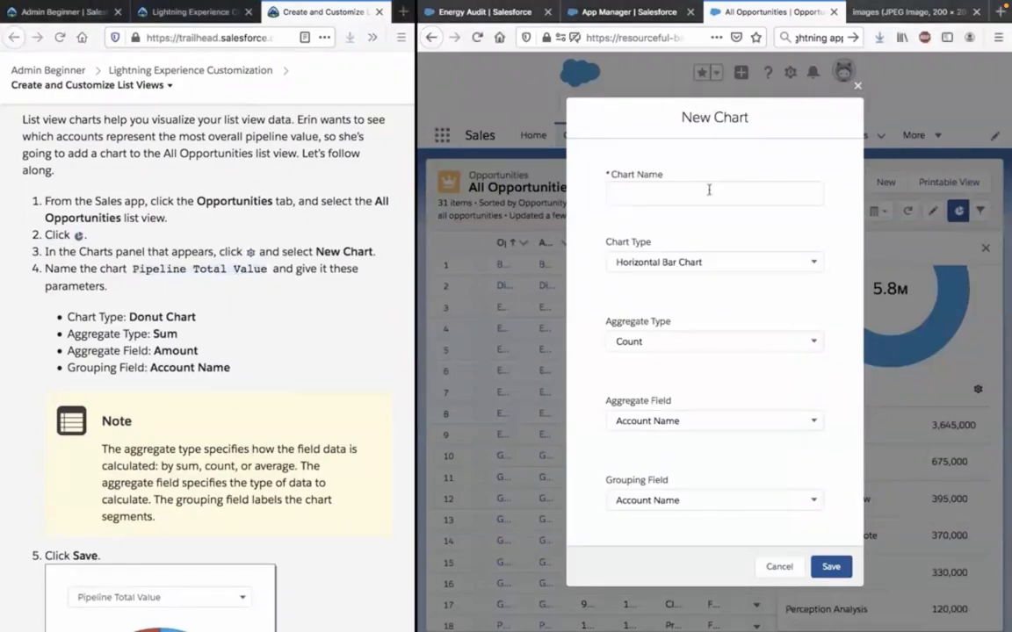
type("Pipeline Total Value")
left_click(348, 329)
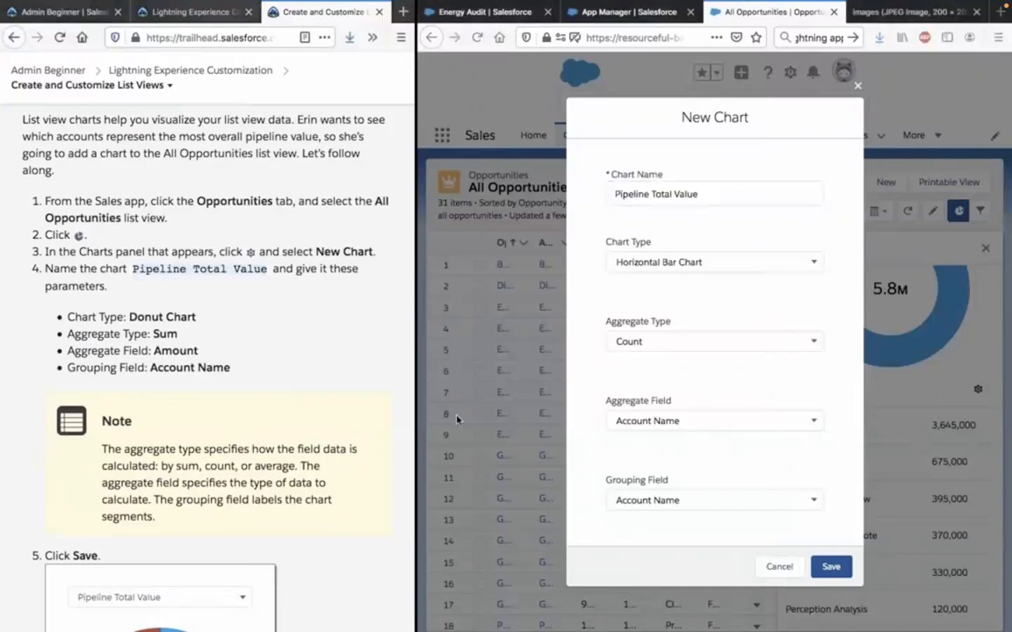
Set the chart type to Donut Chart and the aggregate type to Sum of Amount, then save the chart.
left_click(710, 264)
left_click(710, 263)
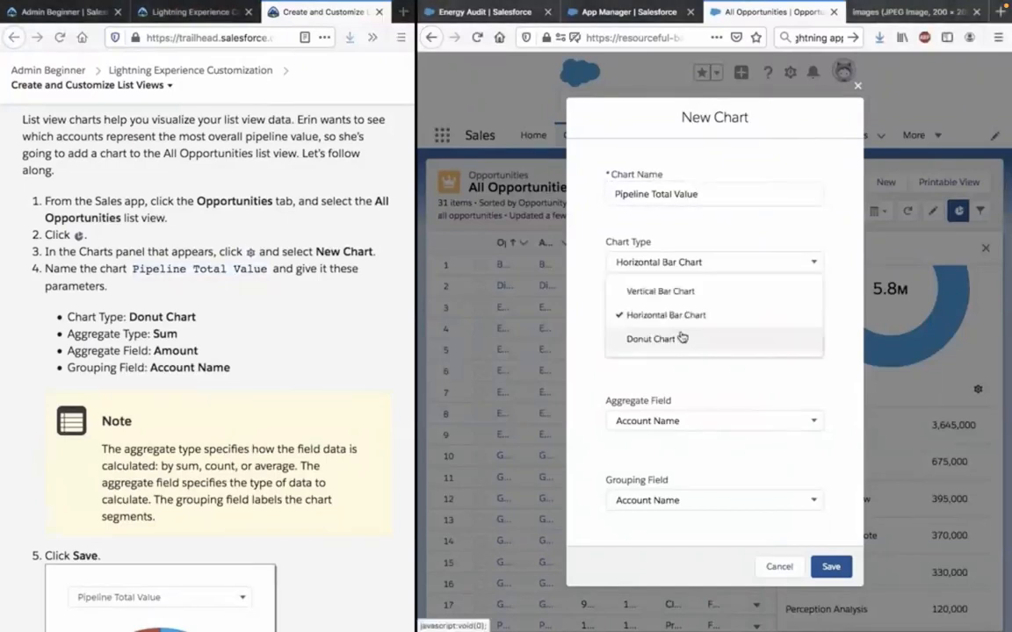
left_click(681, 339)
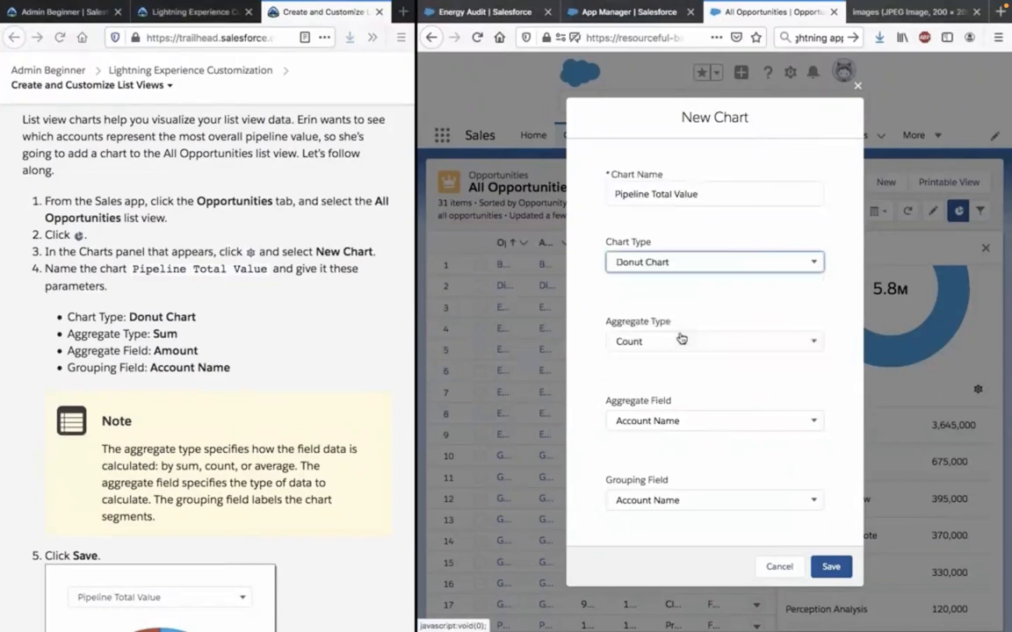
left_click(681, 341)
left_click(675, 396)
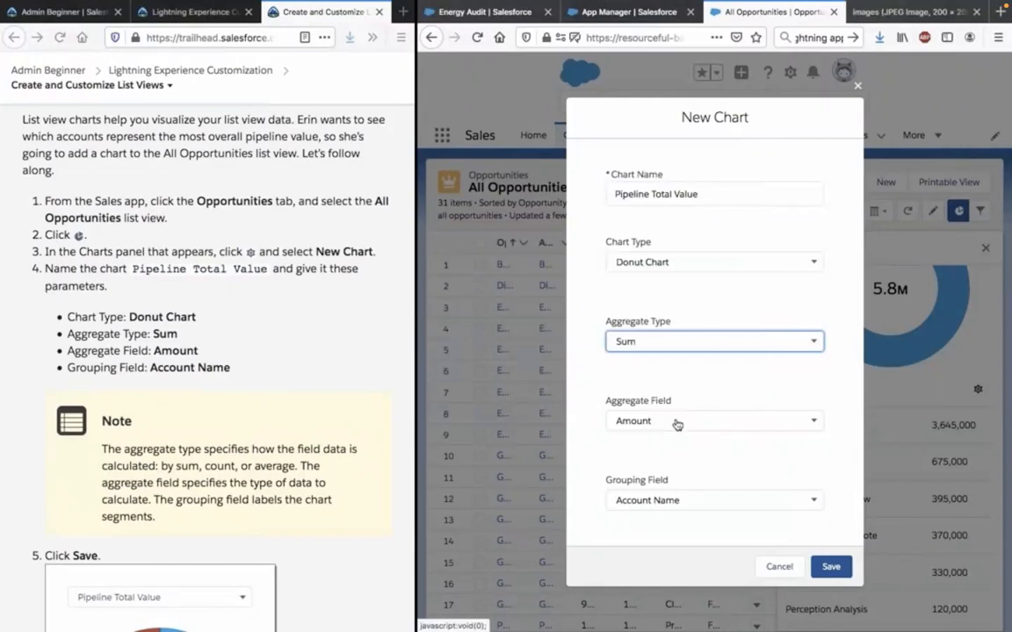
left_click(830, 567)
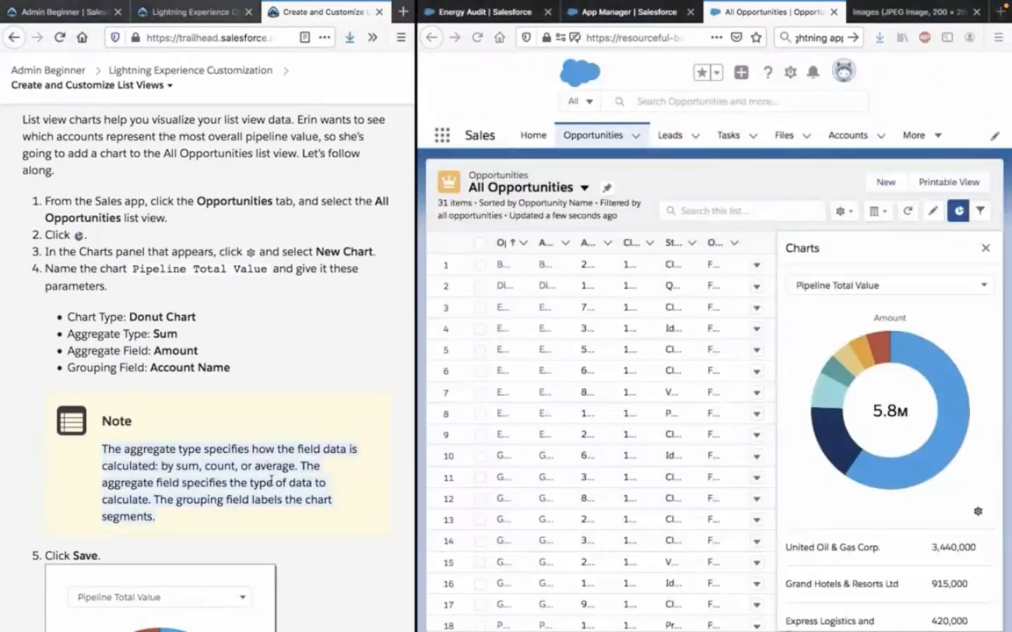
Compare the chart with Trailhead's example and read the list view chart note and the Hands-on Challenge requirements.
scroll(271, 482, "down", 1)
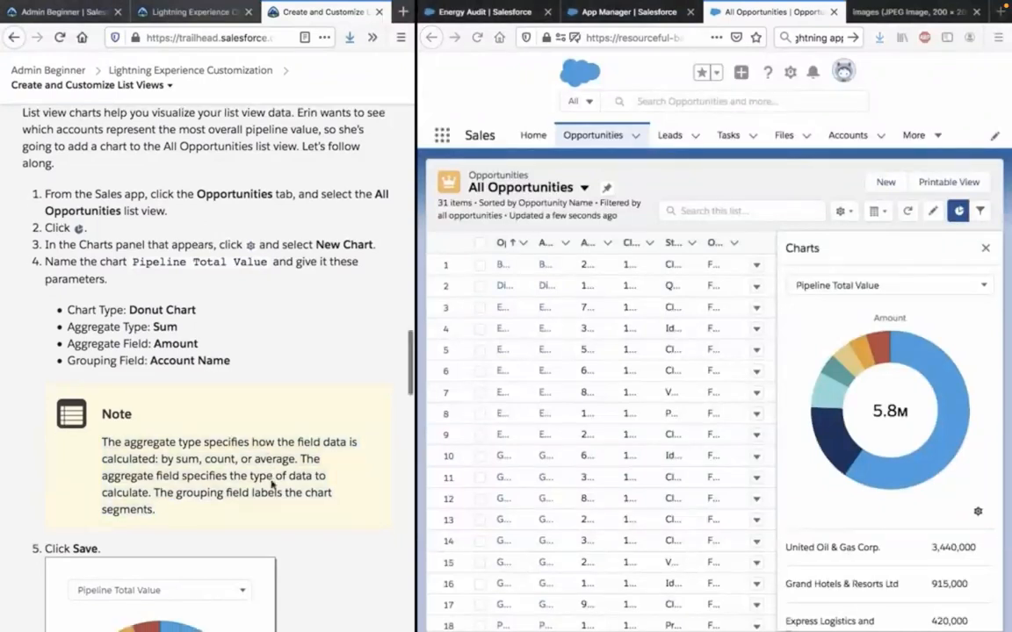
scroll(271, 481, "down", 1)
scroll(270, 484, "down", 4)
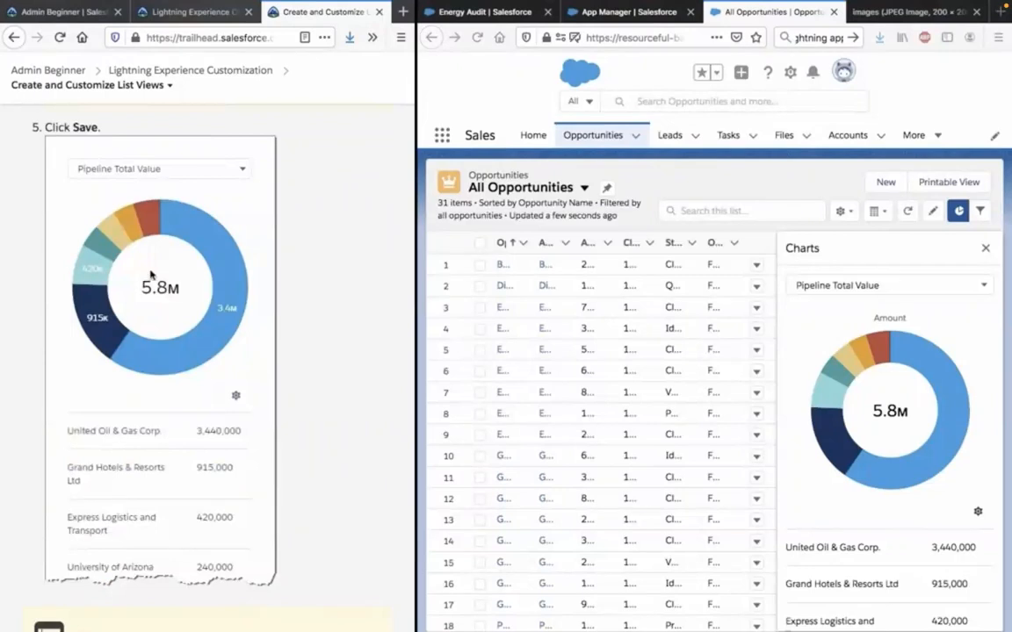
scroll(340, 430, "down", 1)
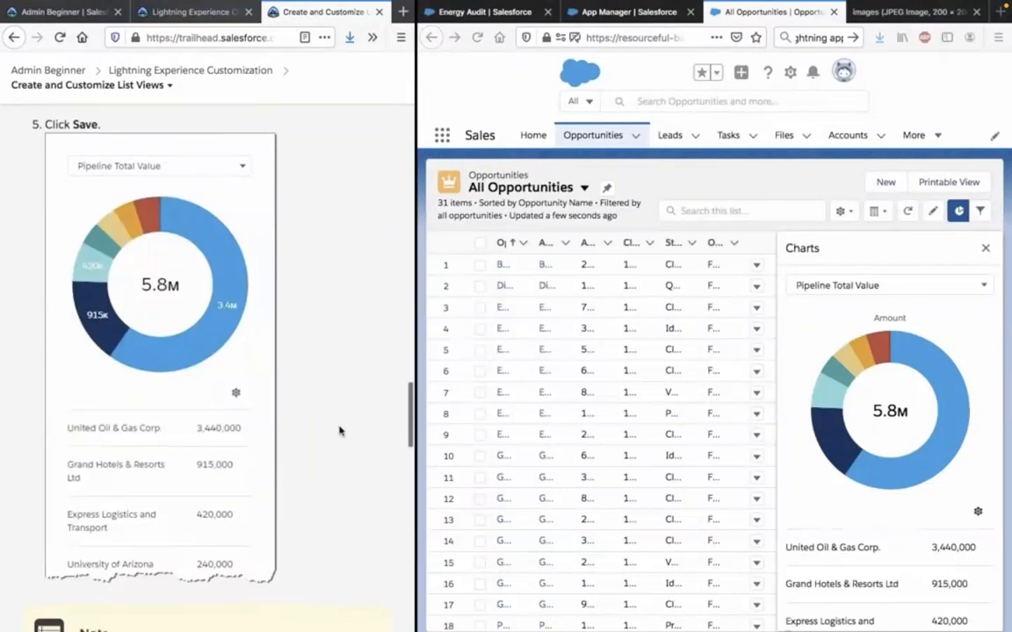
scroll(340, 431, "down", 3)
scroll(340, 430, "down", 1)
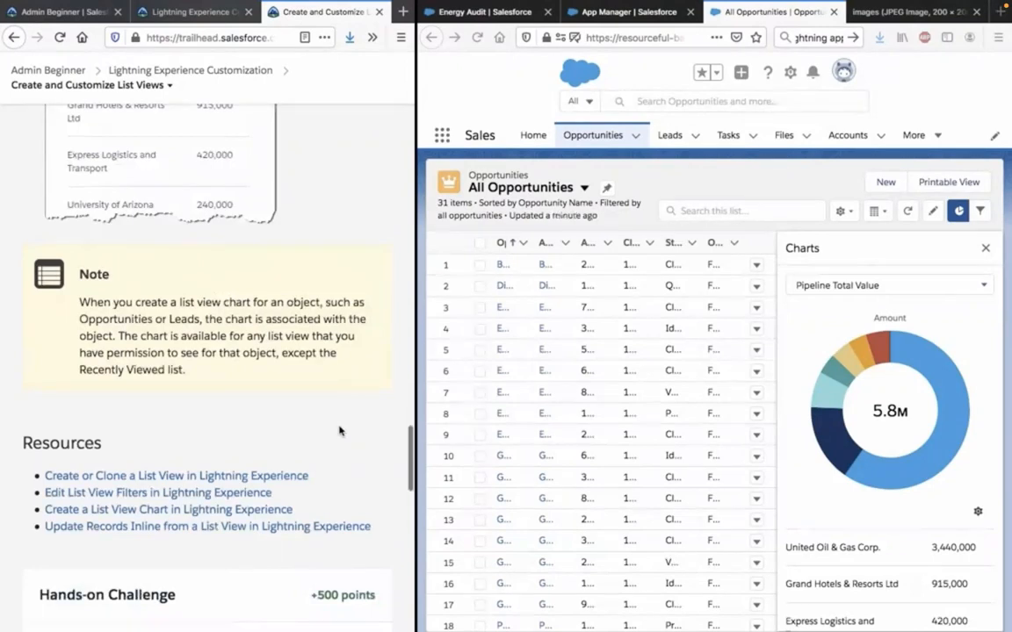
scroll(339, 431, "down", 1)
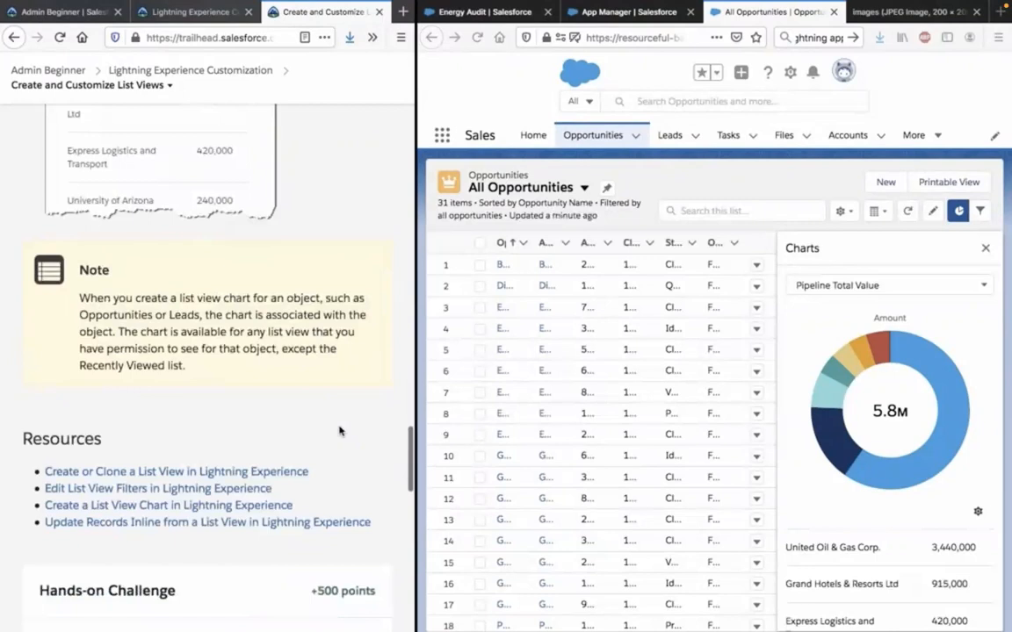
scroll(339, 431, "down", 5)
scroll(339, 431, "down", 1)
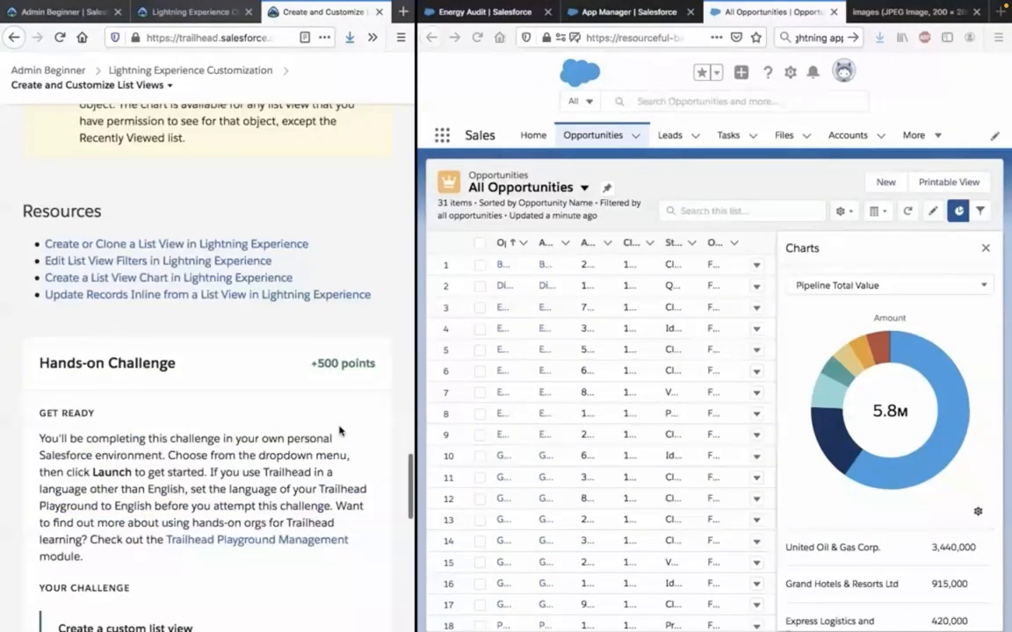
scroll(339, 430, "down", 4)
scroll(339, 431, "down", 3)
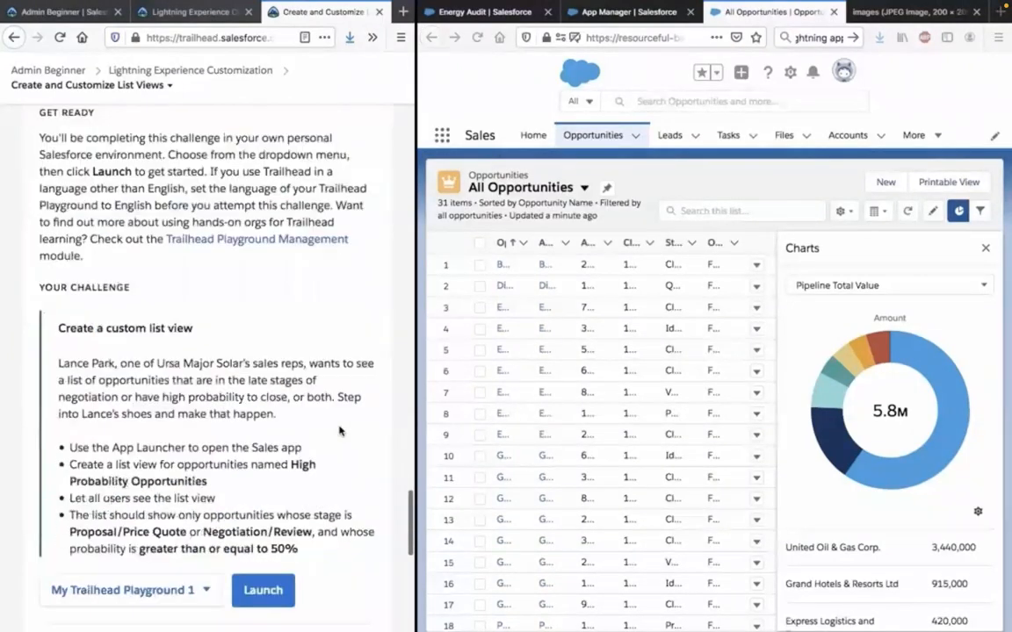
scroll(339, 430, "down", 1)
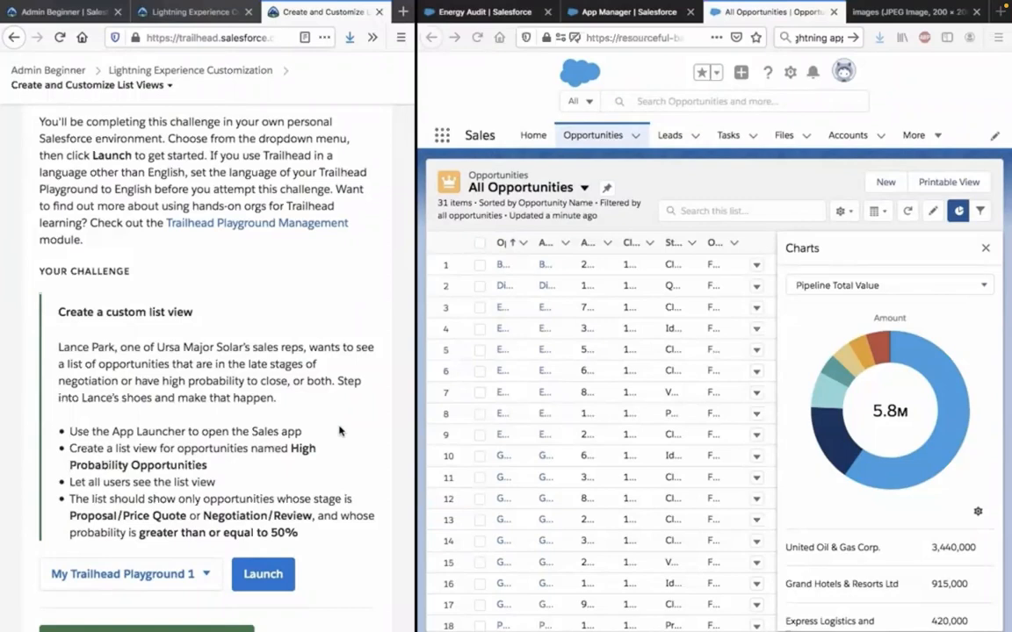
Open the Sales app's Home page and review Trailhead's Create a List View instructions.
left_click(444, 136)
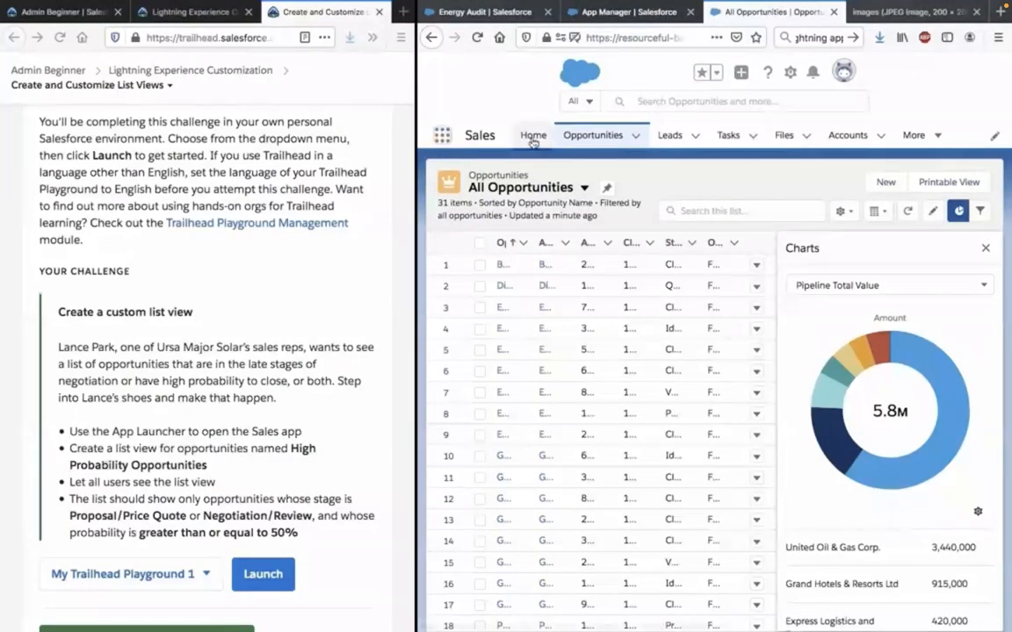
left_click(533, 137)
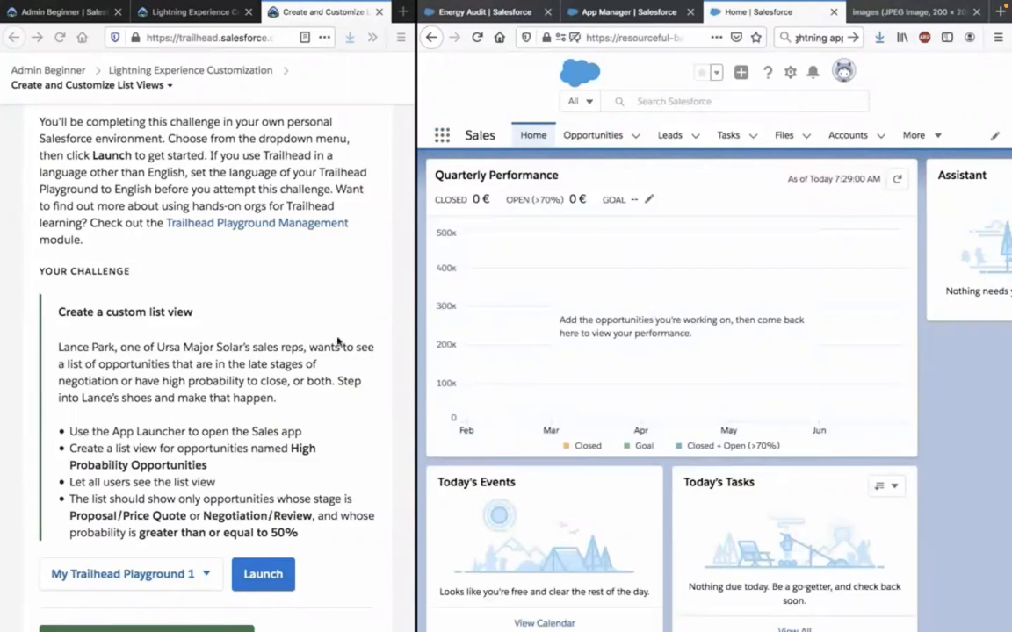
scroll(337, 342, "up", 1)
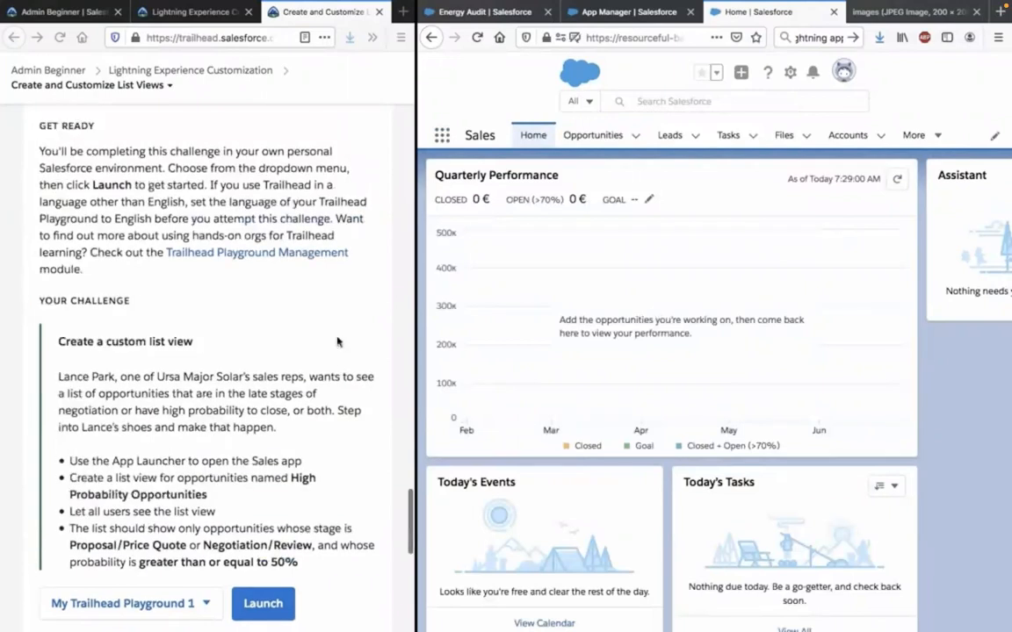
scroll(338, 341, "up", 10)
scroll(337, 342, "up", 10)
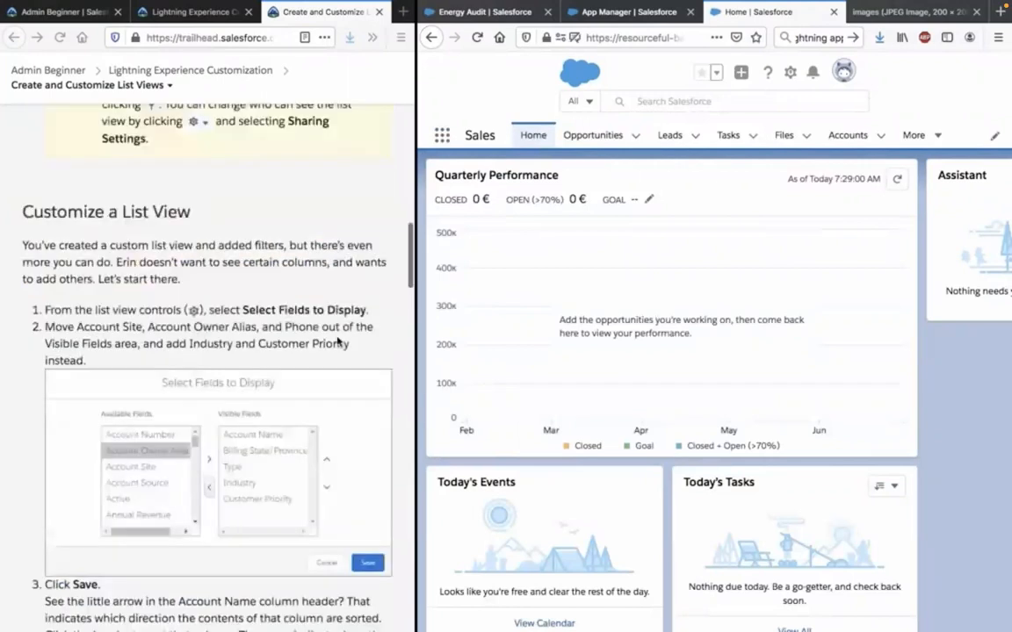
scroll(337, 342, "up", 10)
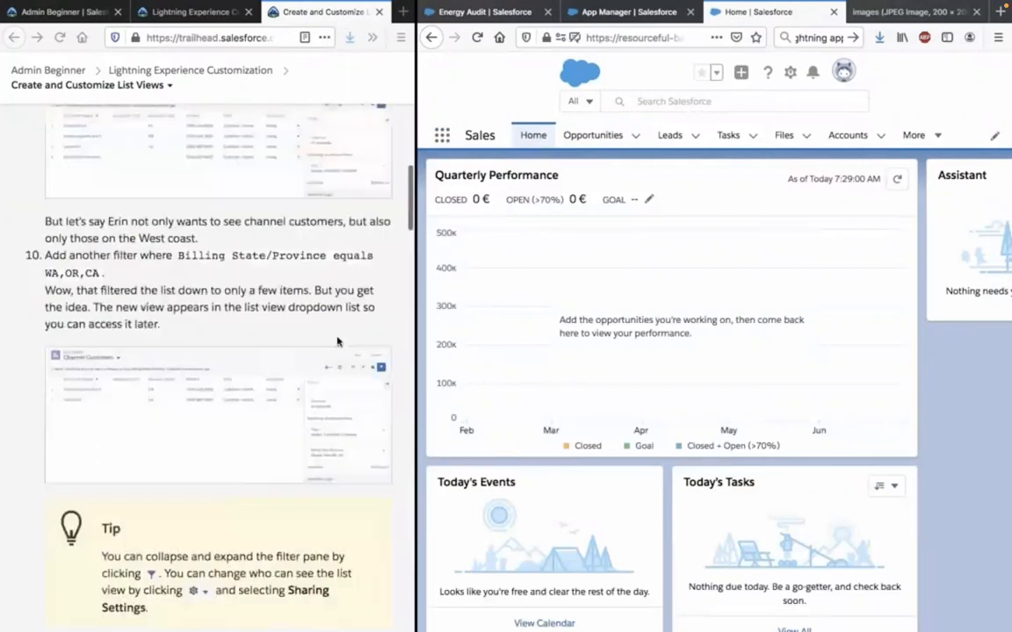
scroll(337, 341, "up", 9)
scroll(337, 342, "up", 6)
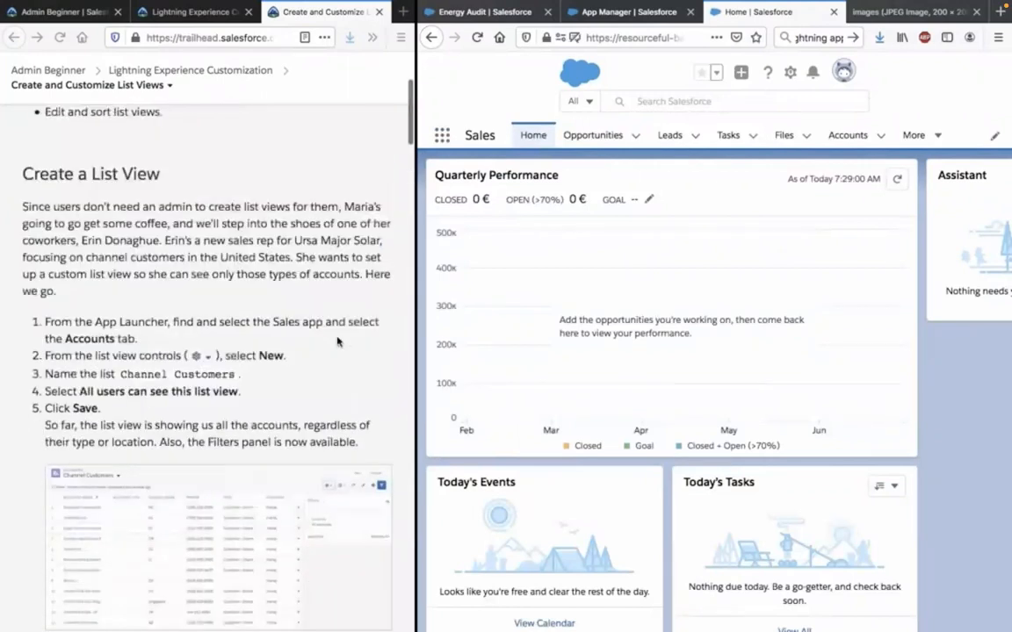
scroll(338, 342, "up", 1)
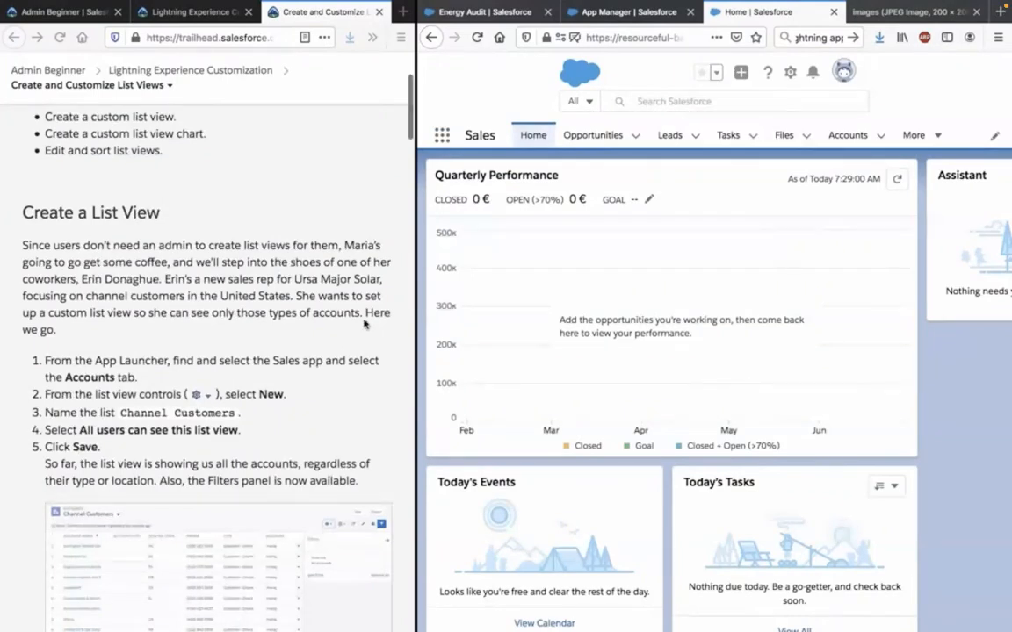
Open Opportunities and switch to the All Opportunities list view.
left_click(622, 134)
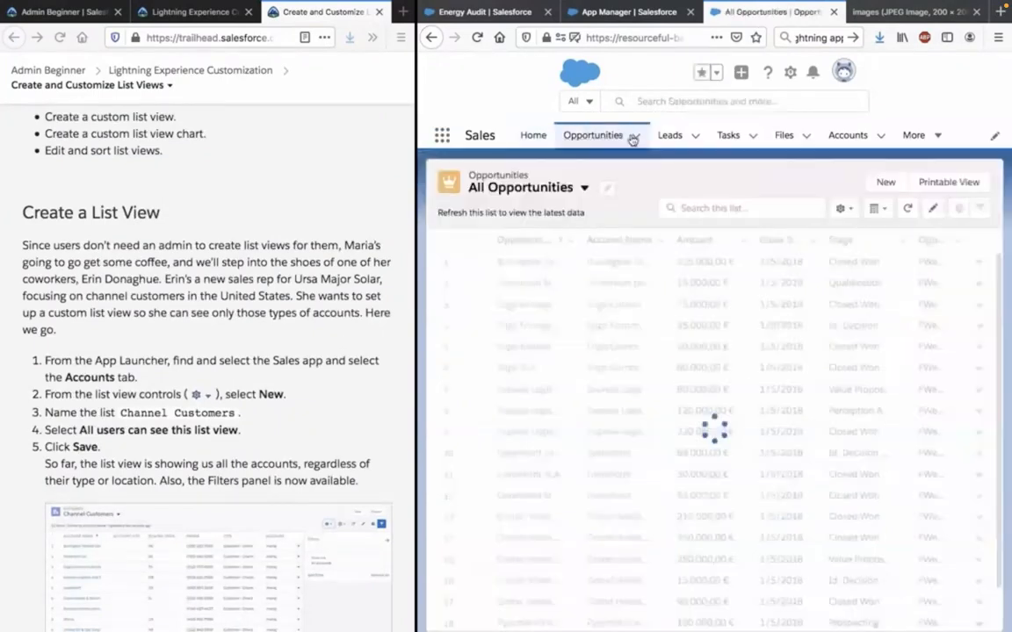
left_click(576, 189)
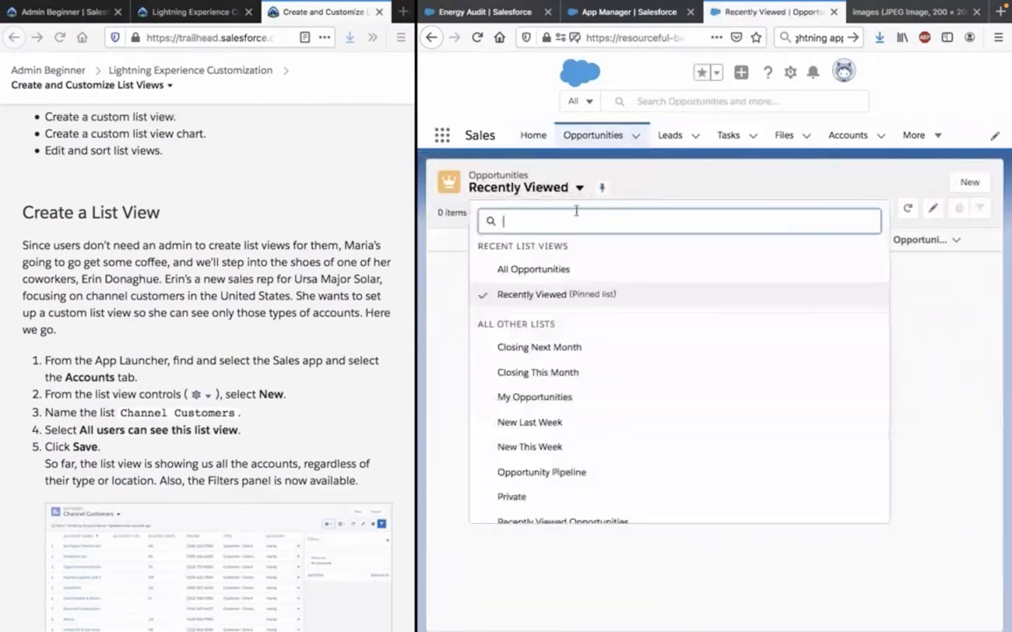
scroll(585, 390, "down", 1)
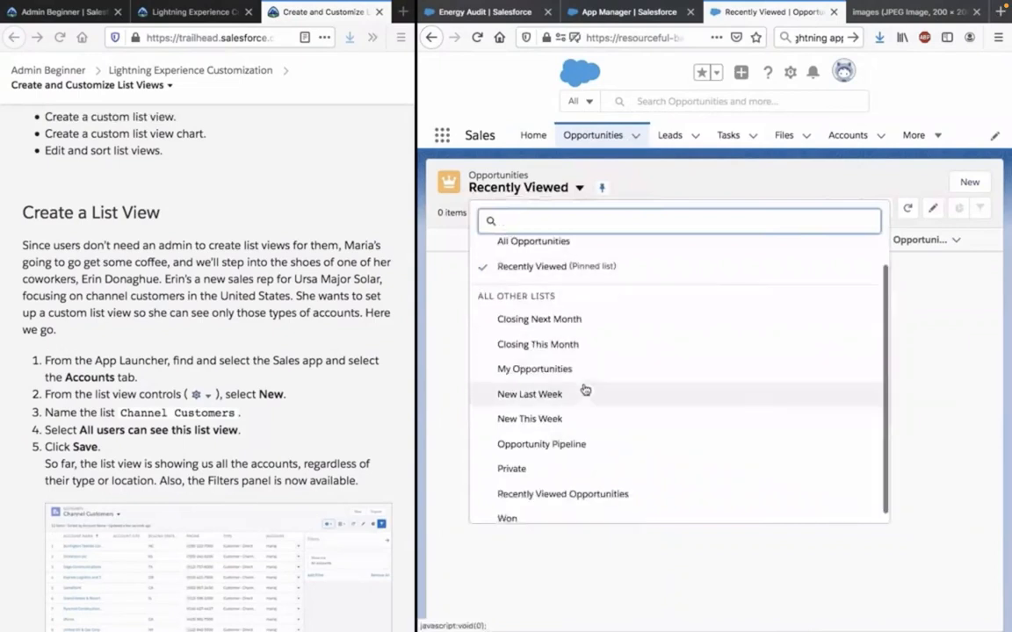
scroll(584, 288, "up", 1)
left_click(588, 269)
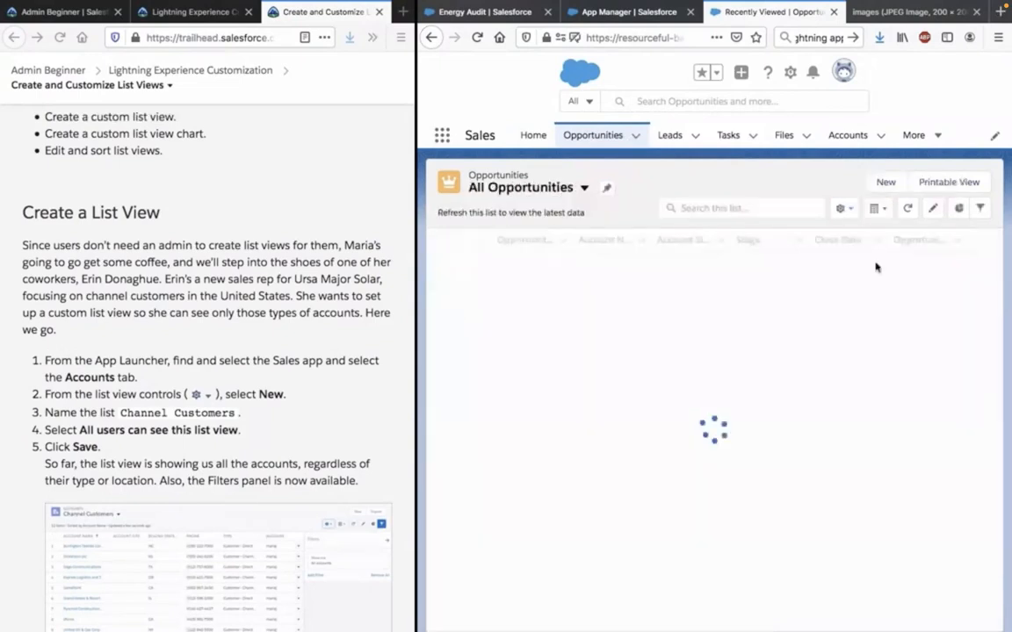
left_click(887, 183)
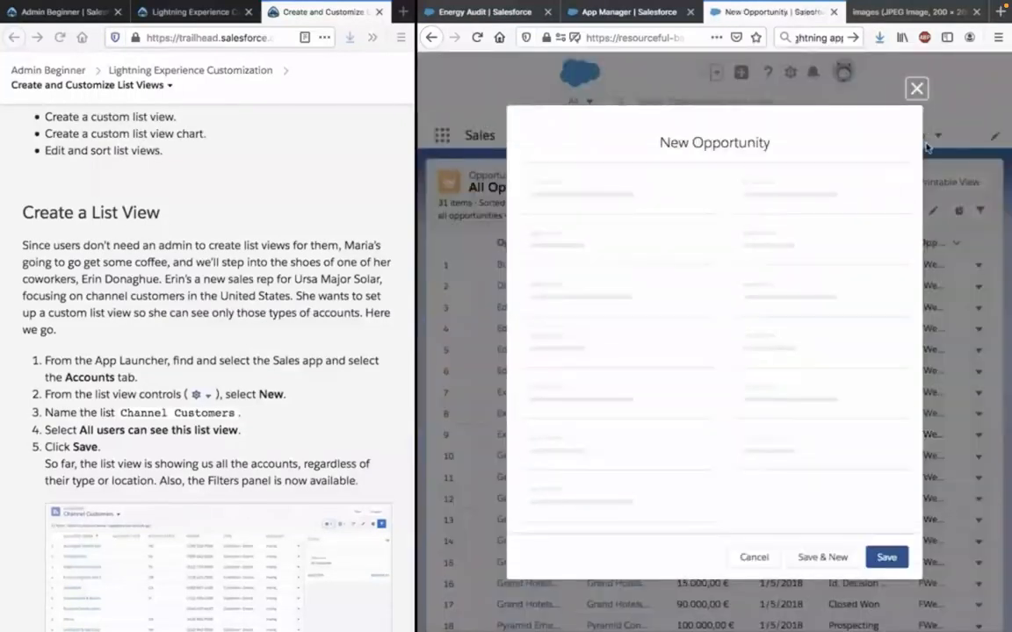
left_click(922, 86)
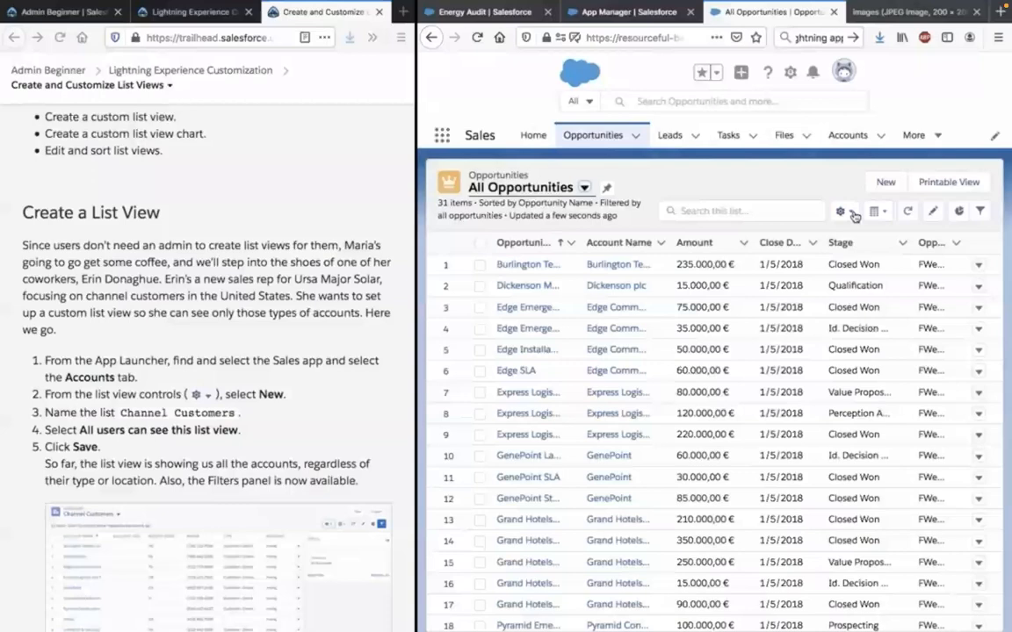
Start a new opportunities list view and name it High Probability Opportunities, as given in the Trailhead challenge.
left_click(849, 213)
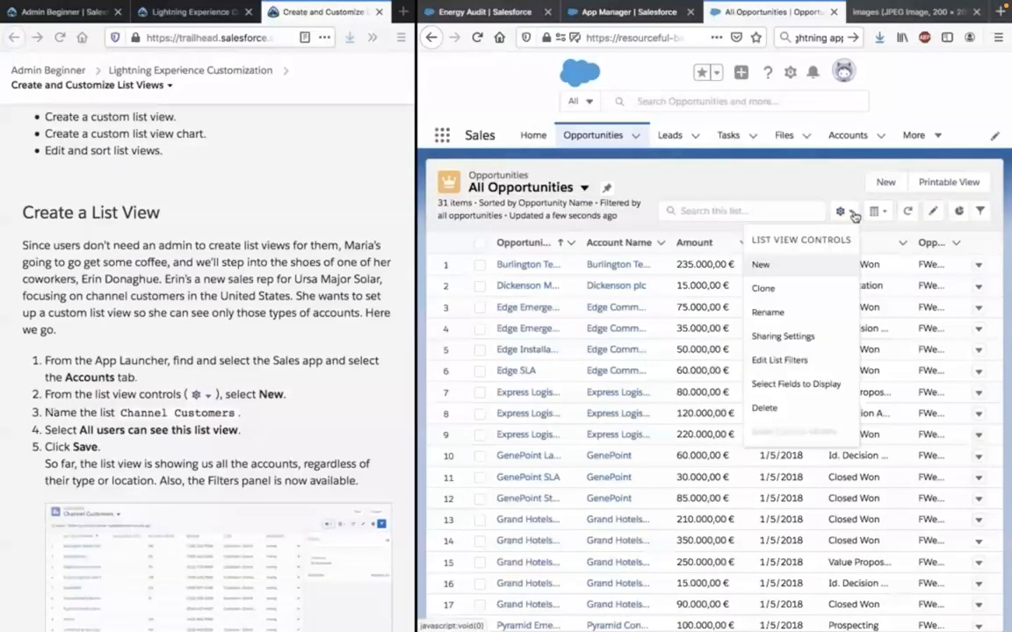
left_click(791, 265)
scroll(270, 502, "down", 5)
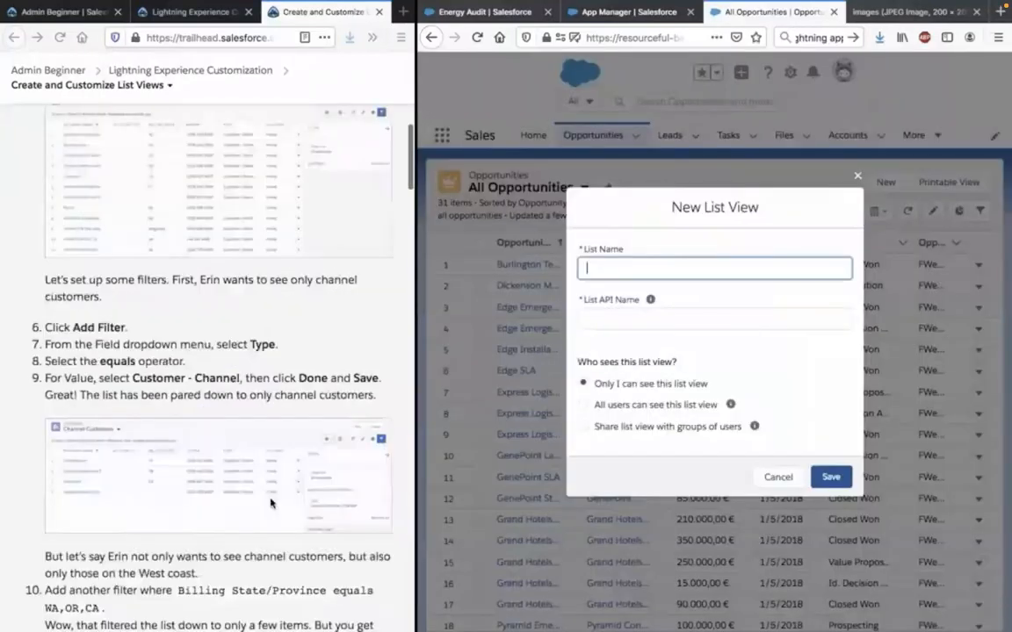
scroll(270, 502, "down", 10)
scroll(270, 503, "down", 10)
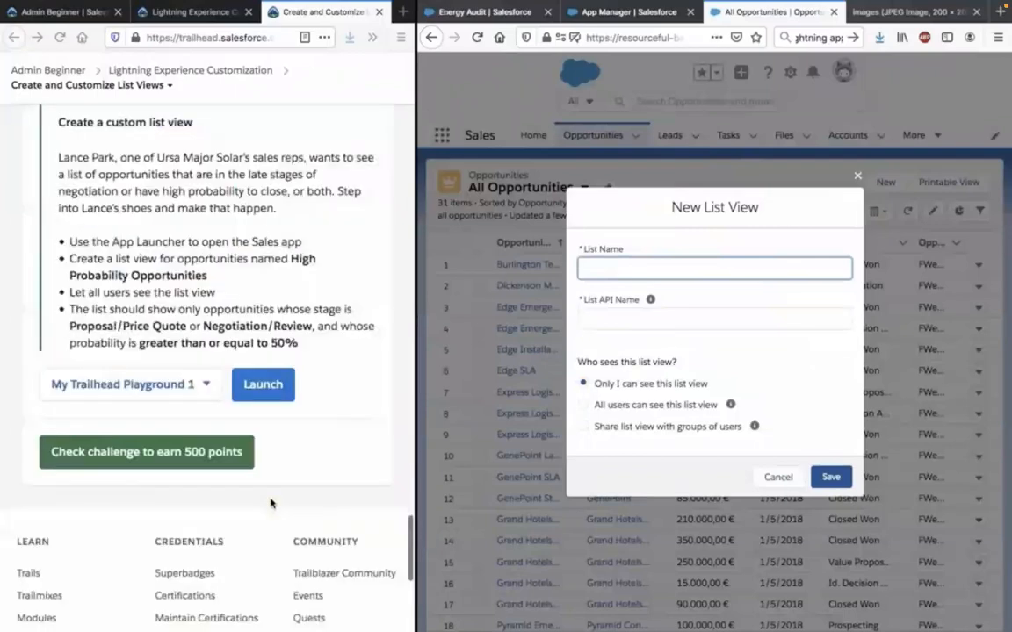
scroll(279, 371, "up", 2)
left_click(292, 346)
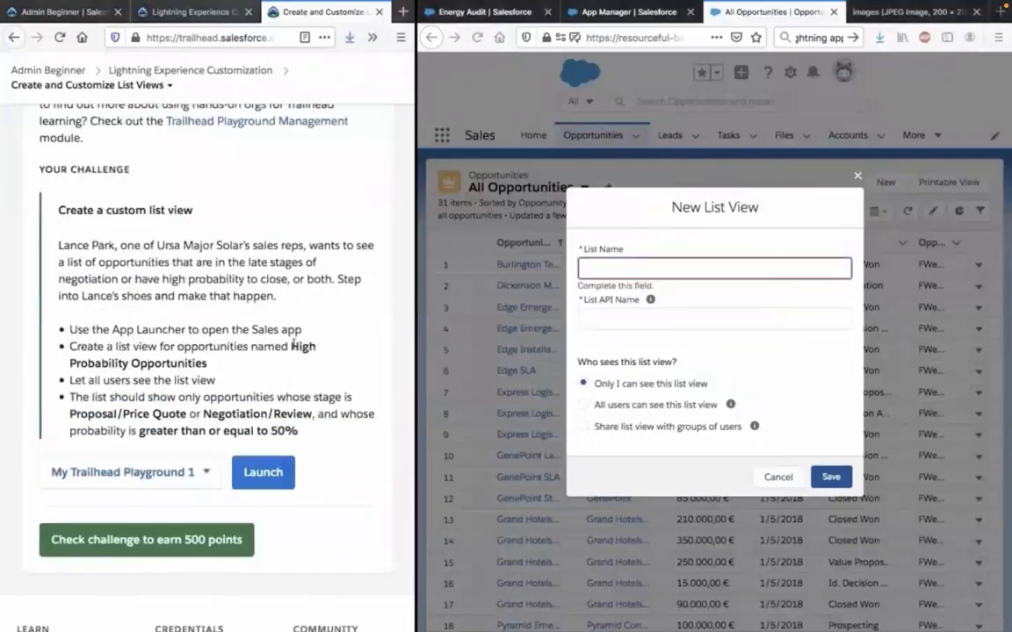
left_click(300, 365, "shift")
key("ctrl+c")
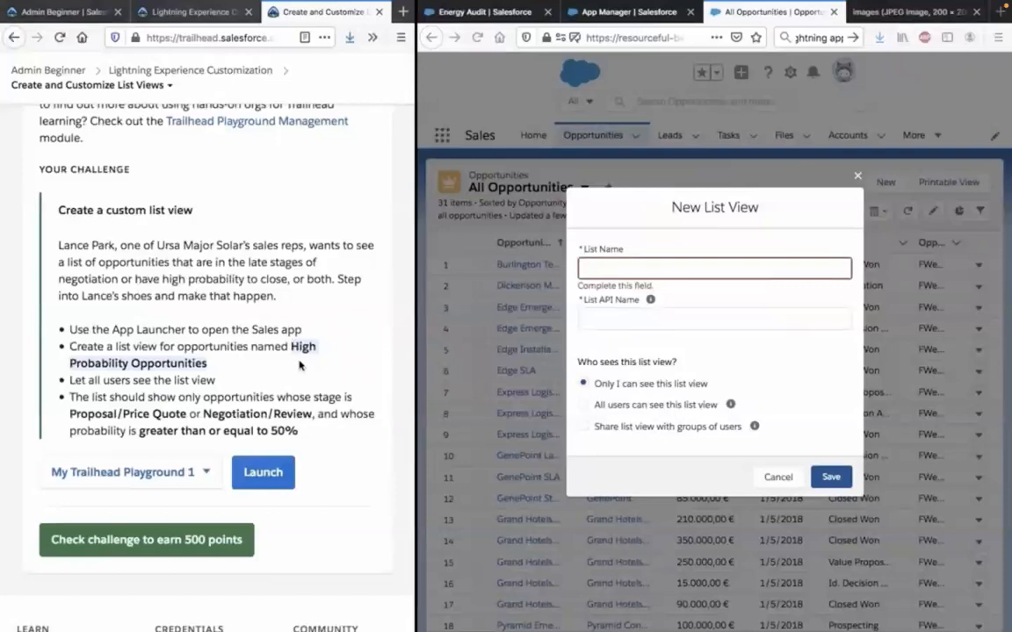
left_click(667, 267)
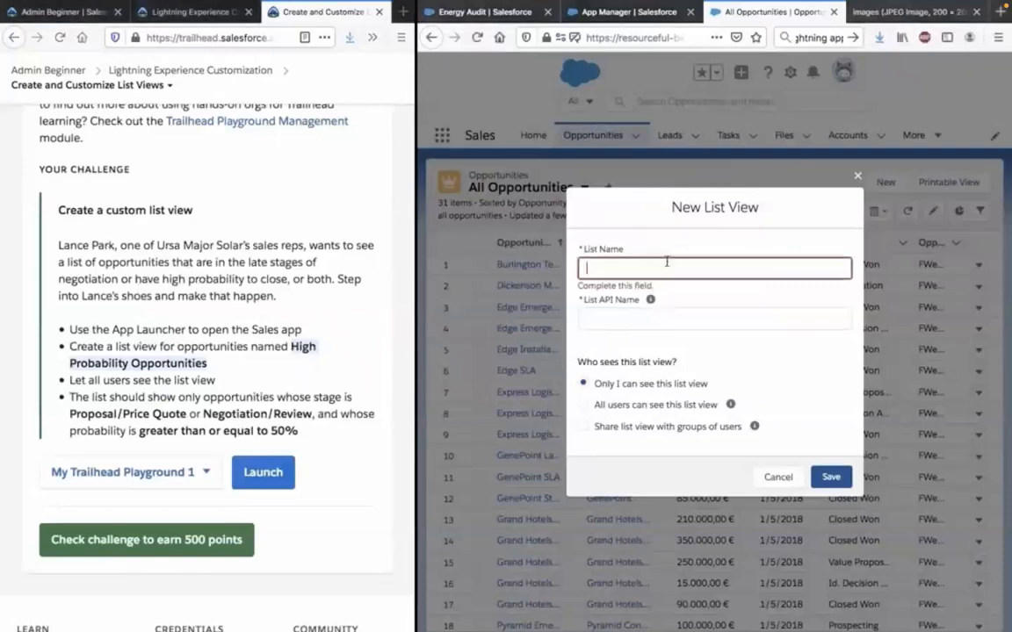
key("ctrl+v")
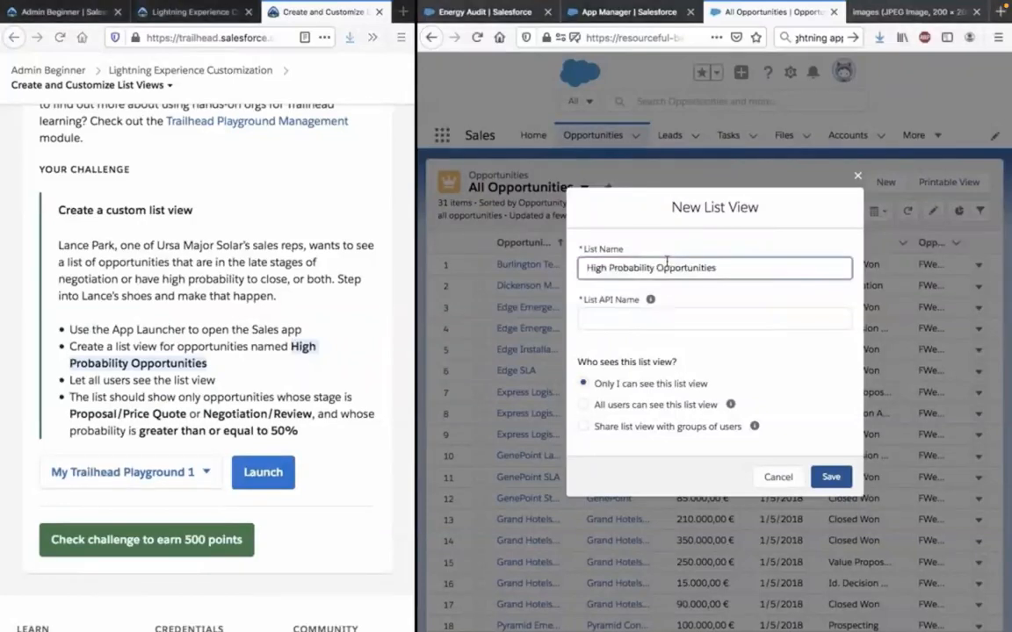
Make the High Probability Opportunities list view visible to all users, as the challenge requires, and save it.
left_click(653, 388)
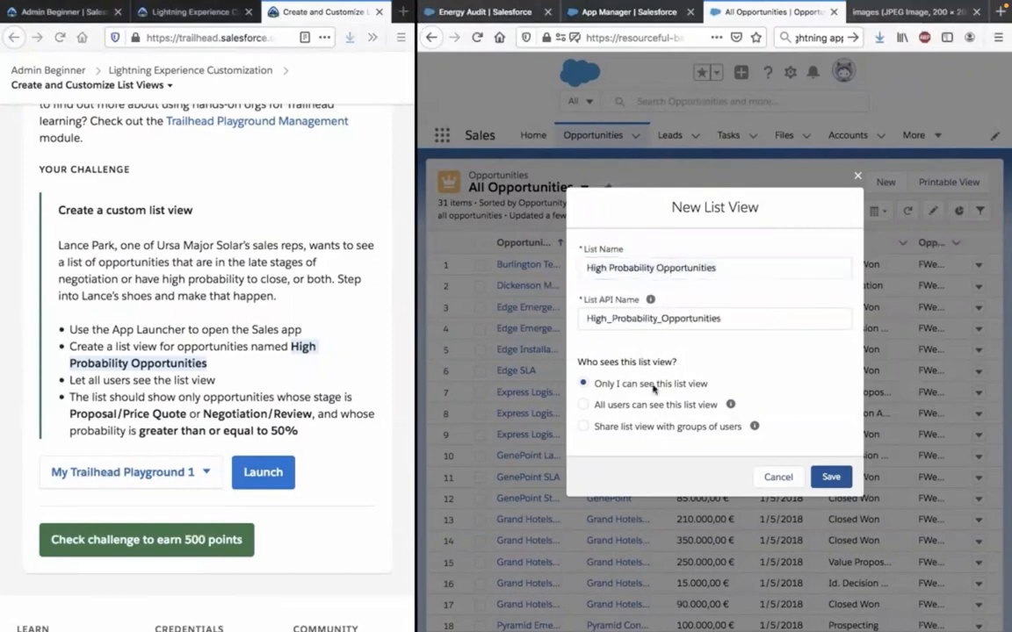
left_click(367, 366)
left_click(175, 380)
triple_click(175, 380)
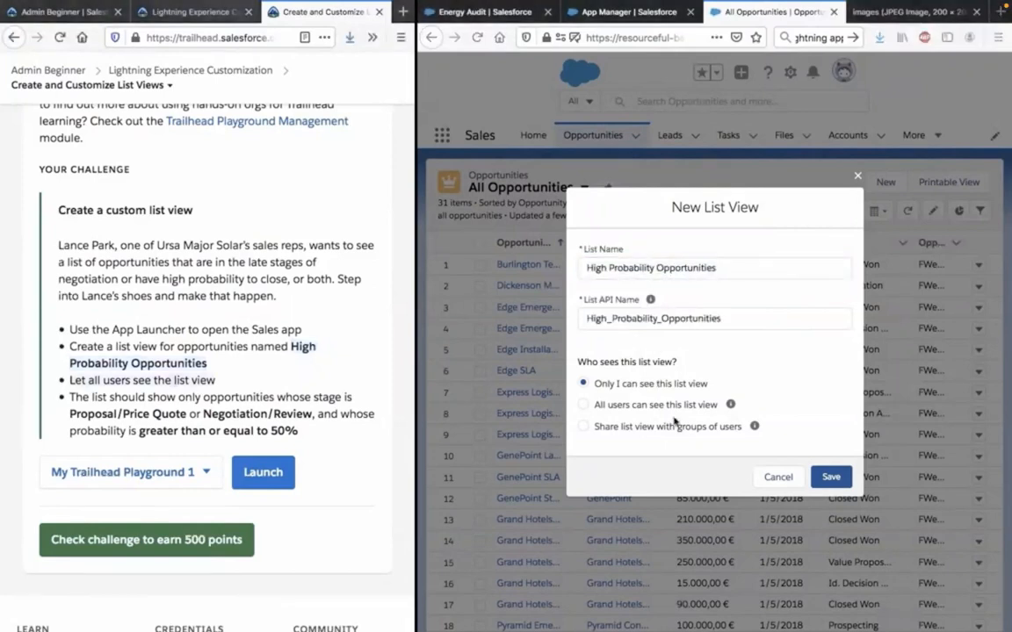
left_click(675, 418)
left_click(674, 405)
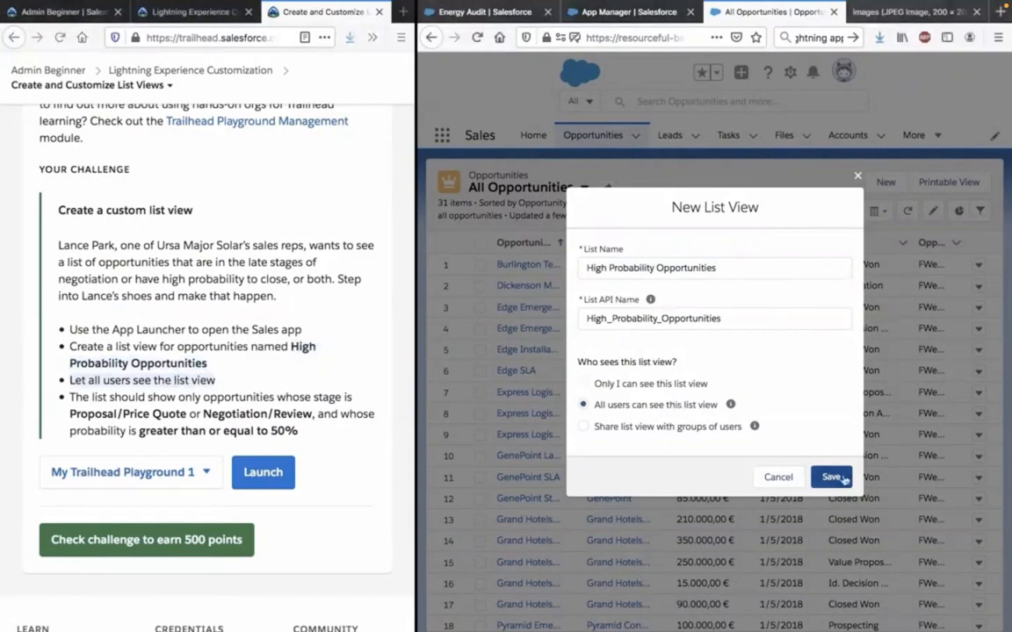
left_click(832, 477)
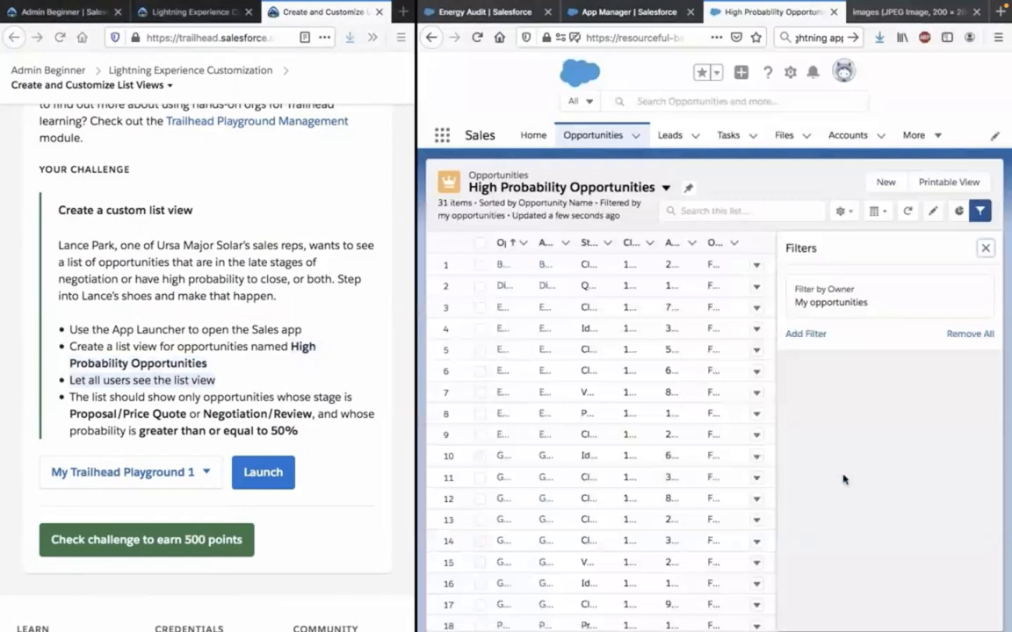
Add a list view filter on the Stage field with the operator greater or equal.
left_click(803, 335)
left_click(817, 373)
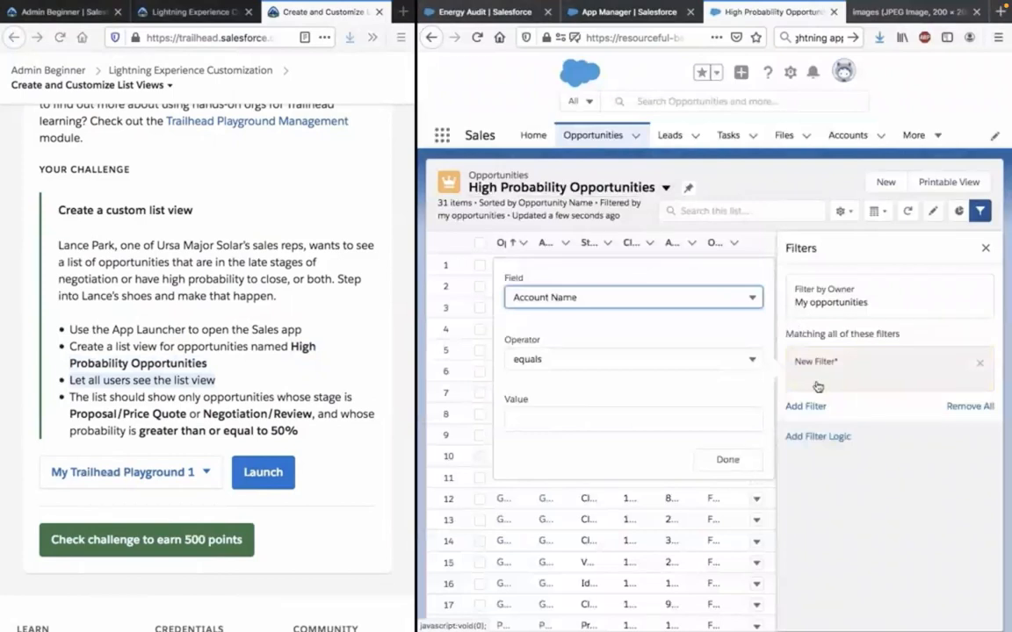
left_click(661, 300)
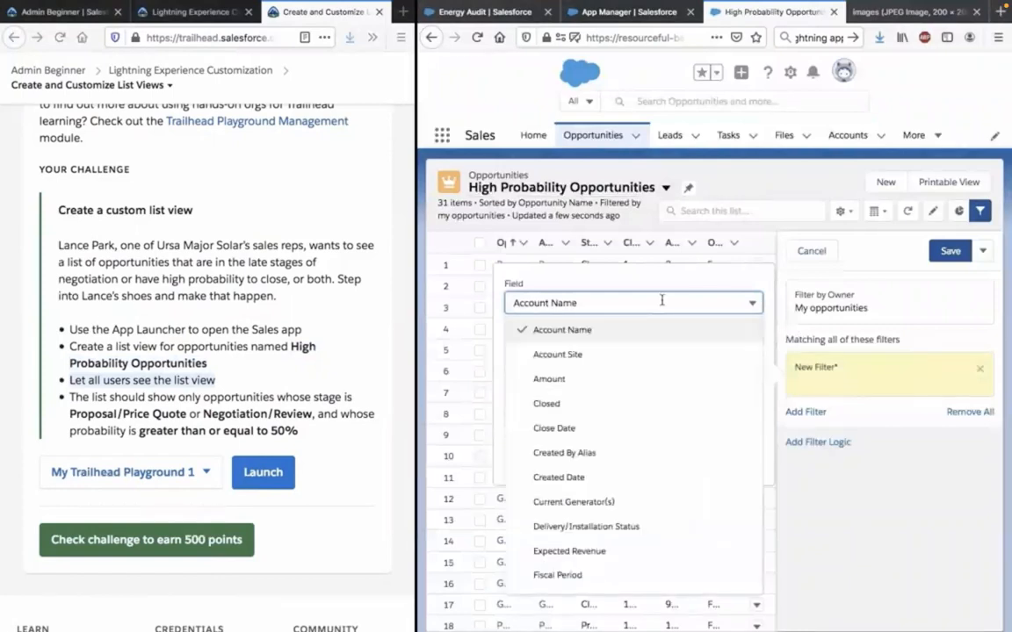
scroll(656, 391, "down", 5)
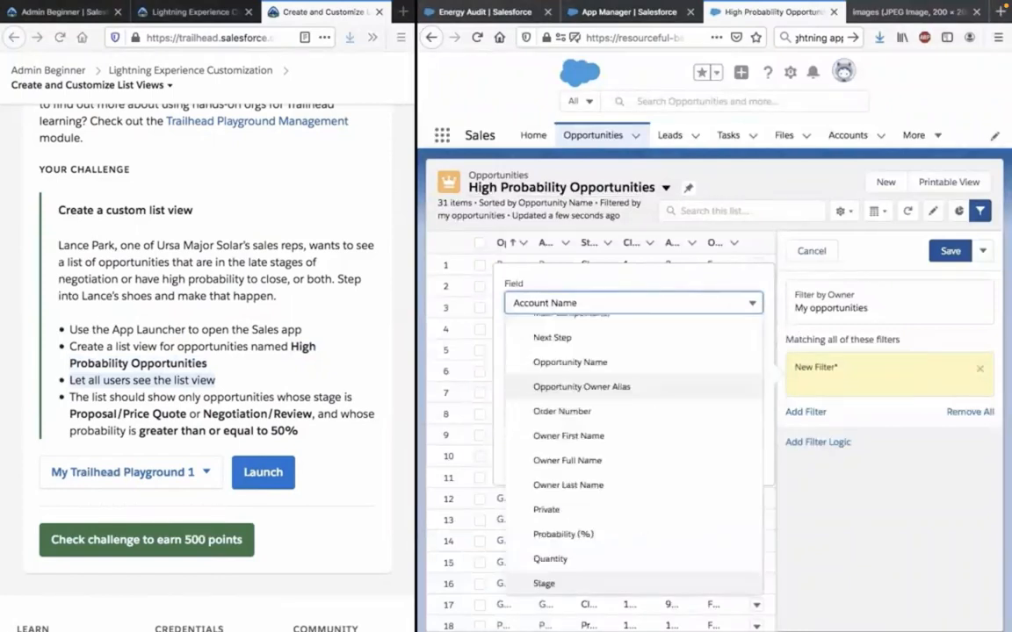
left_click(645, 583)
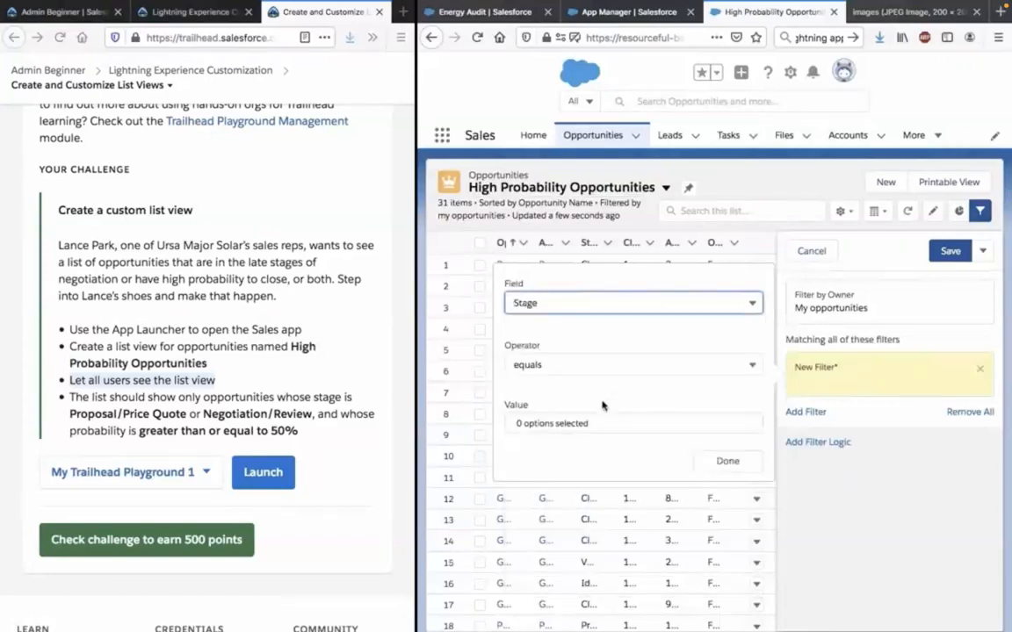
left_click(600, 364)
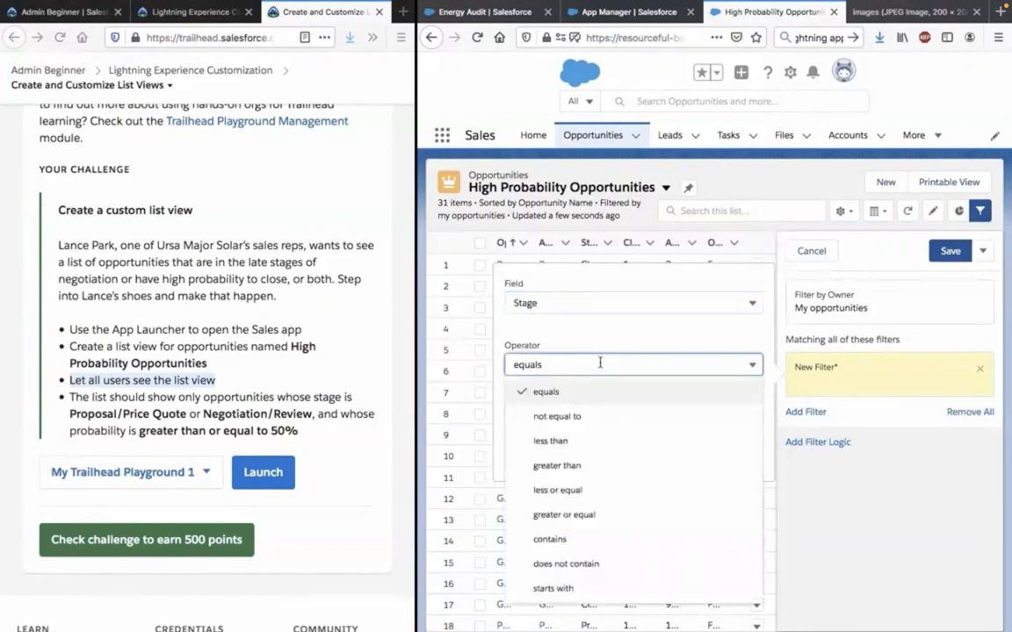
left_click(557, 466)
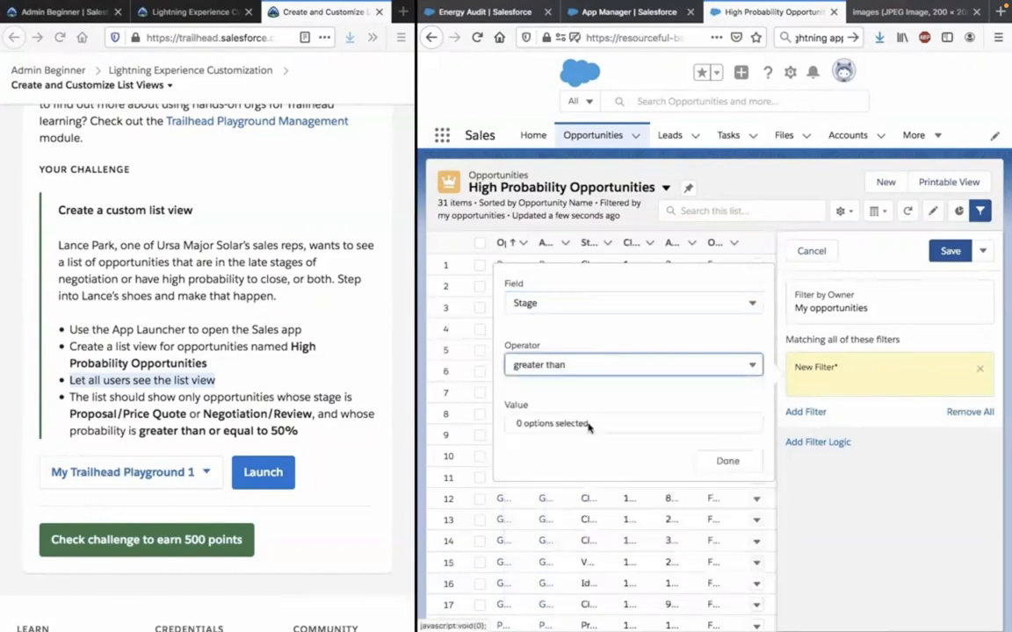
left_click(589, 425)
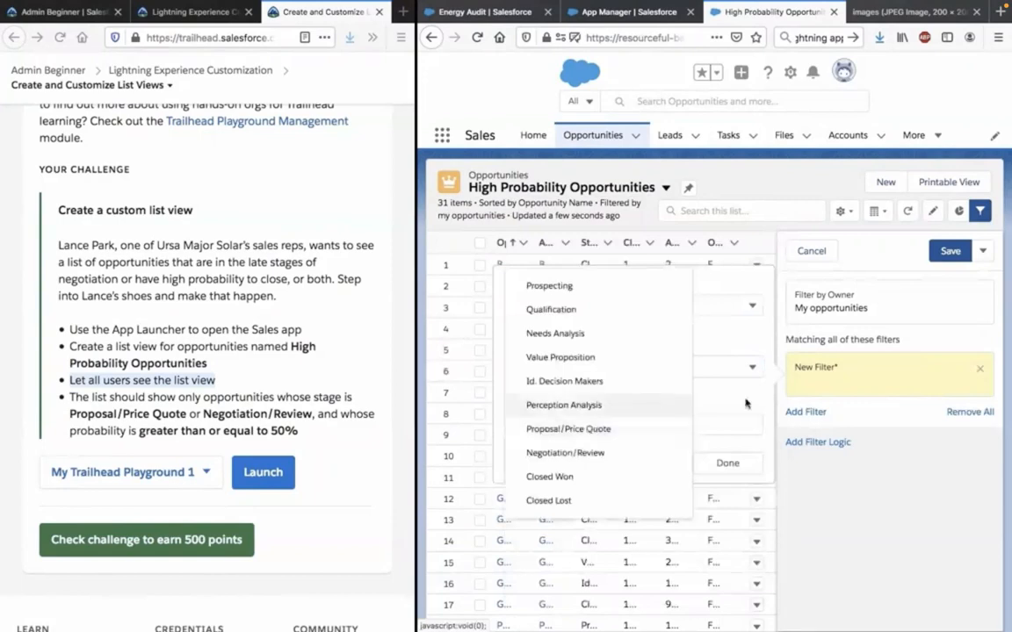
left_click(706, 372)
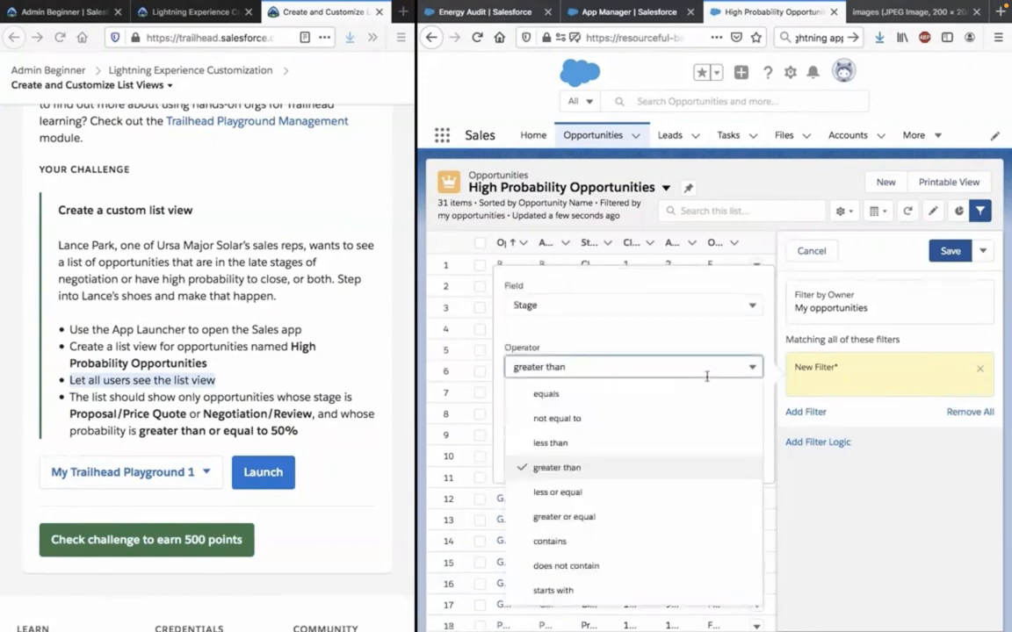
left_click(658, 520)
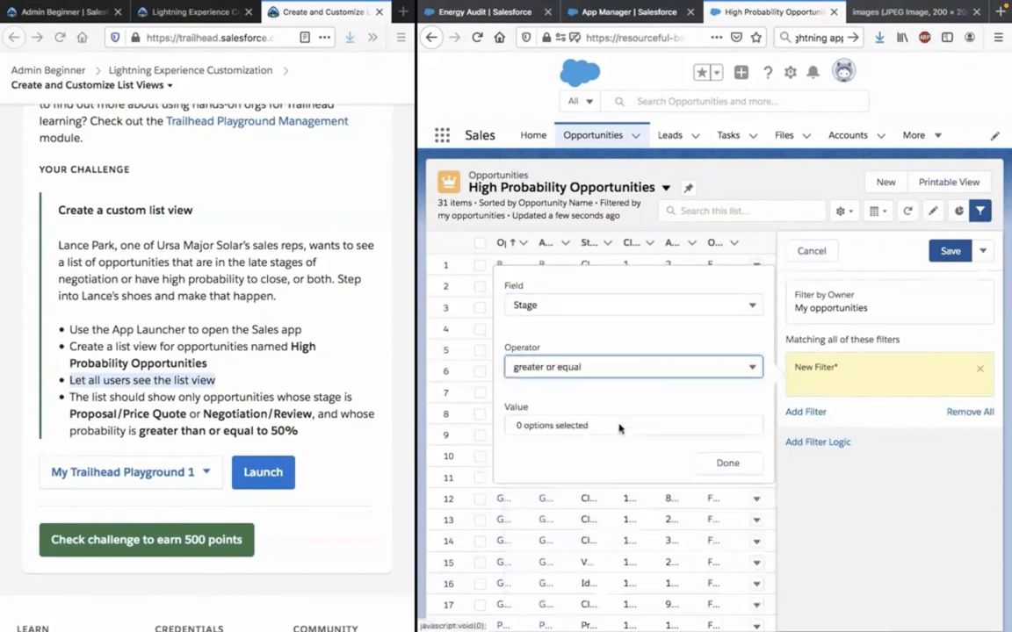
left_click(619, 427)
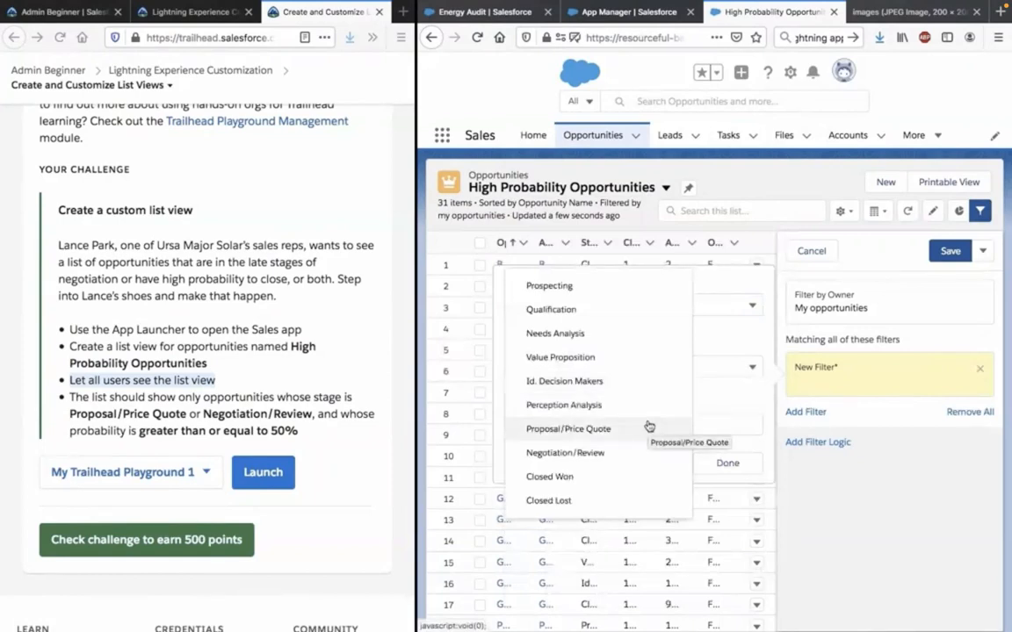
left_click(735, 391)
left_click(718, 369)
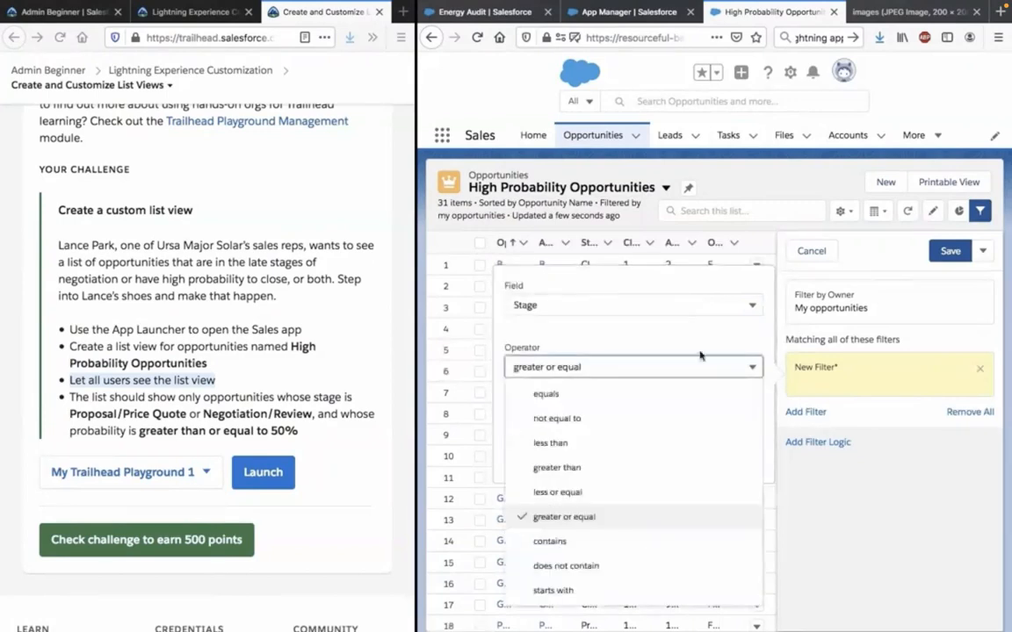
left_click(698, 352)
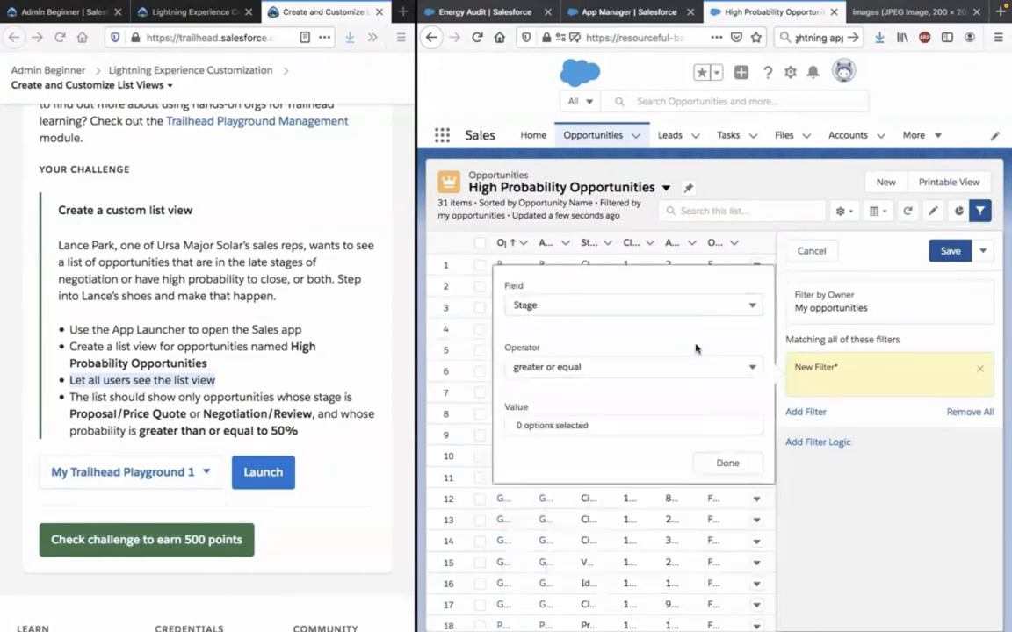
left_click(684, 424)
left_click(728, 407)
left_click(591, 364)
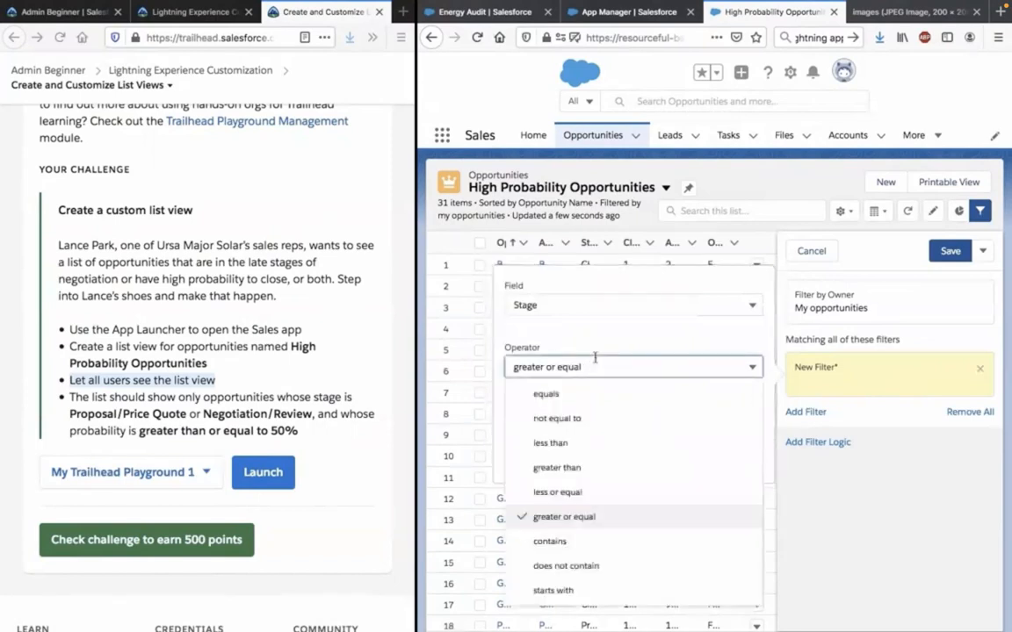
left_click(594, 358)
Choose Proposal/Price Quote and Negotiation/Review as the Stage filter's values and finish the filter.
left_click(588, 428)
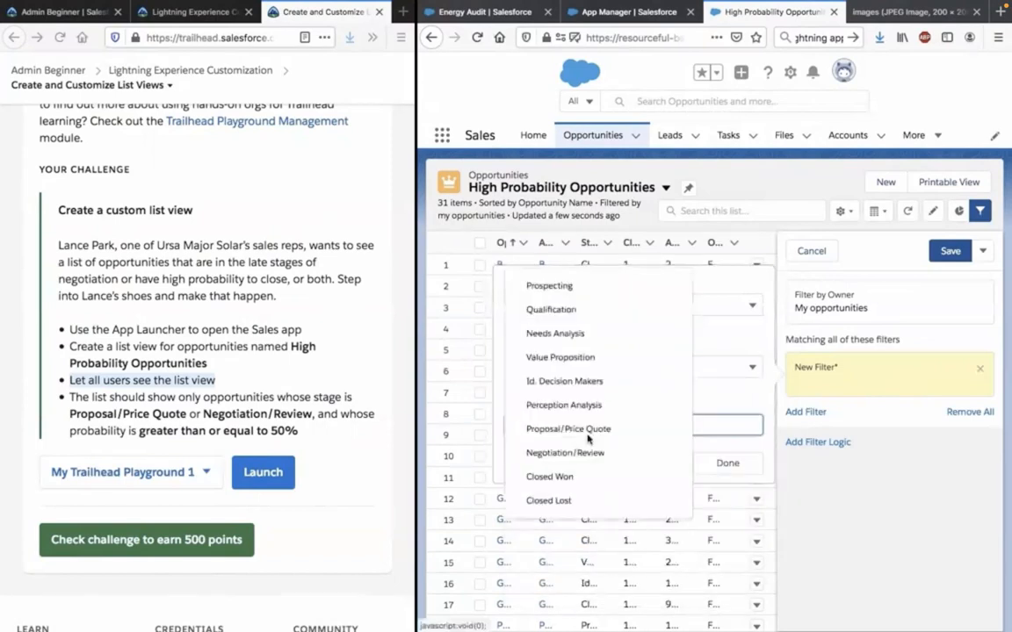
left_click(584, 428)
left_click(584, 427)
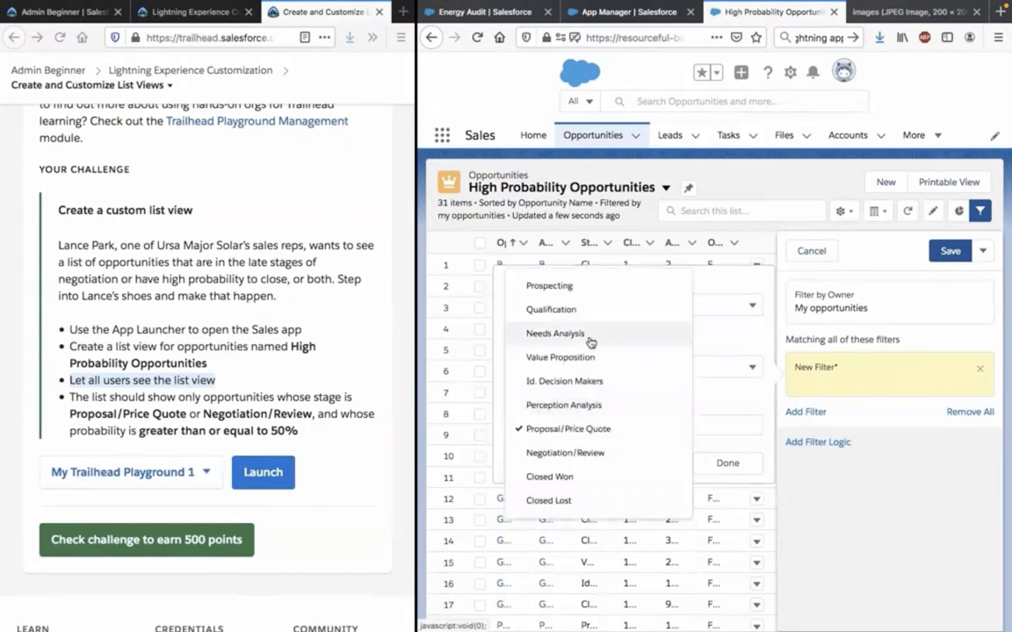
left_click(604, 466)
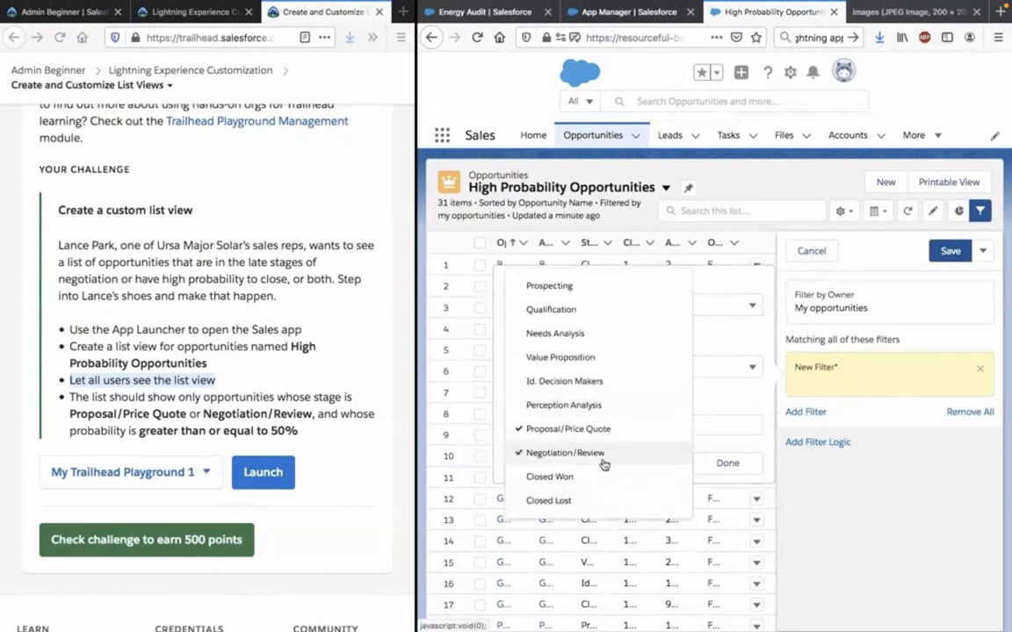
left_click(755, 441)
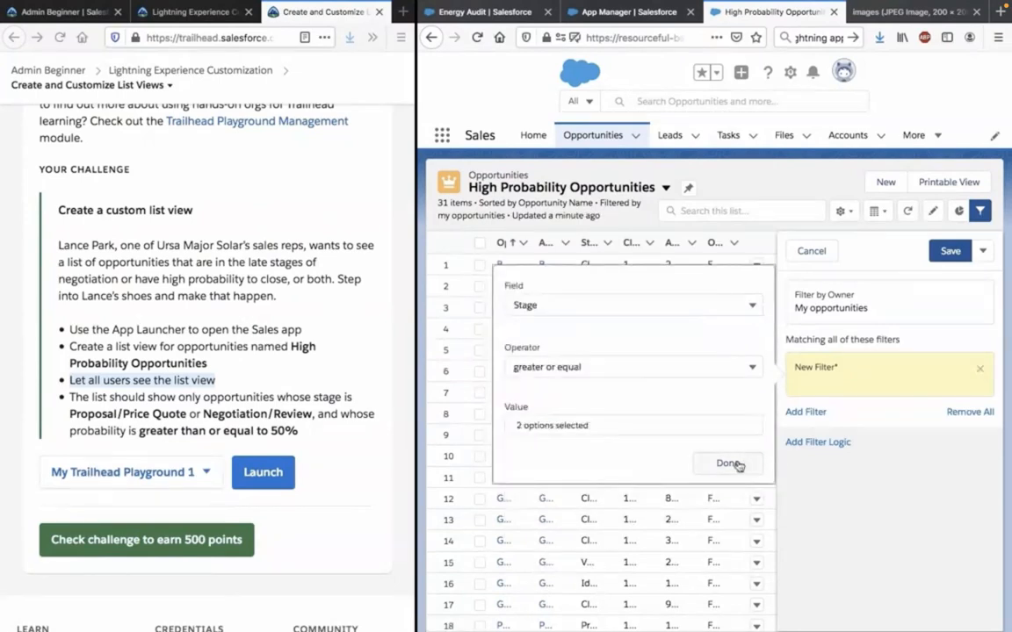
left_click(729, 464)
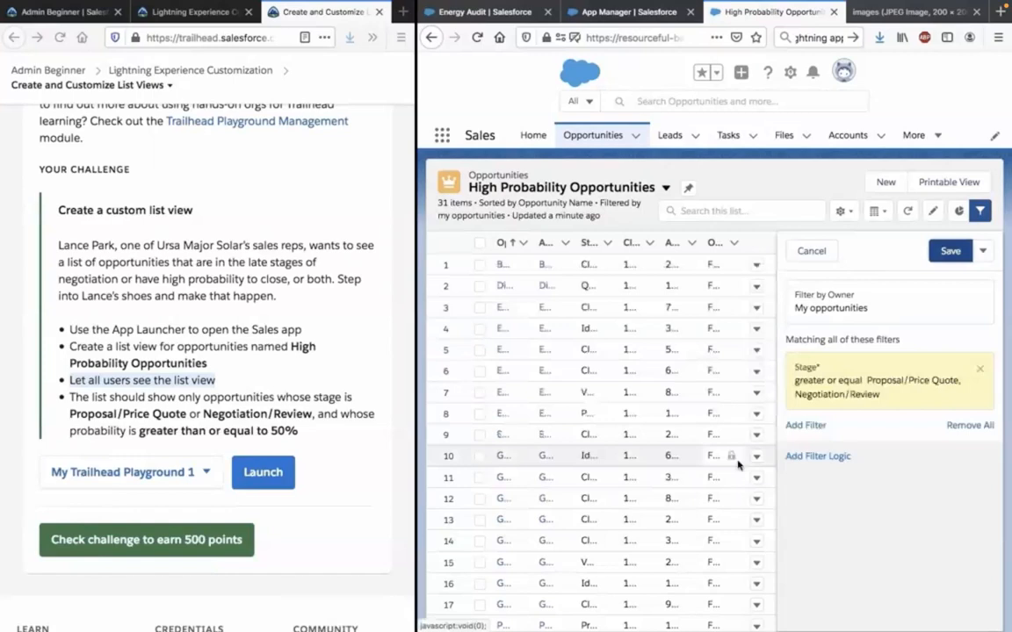
left_click(819, 458)
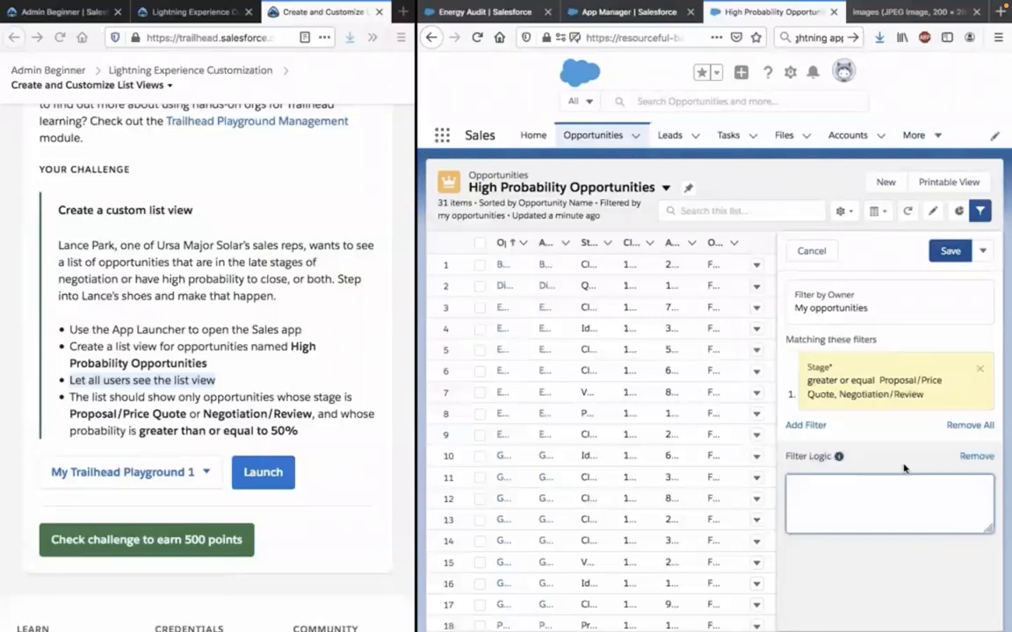
mouse_move(839, 457)
left_click(985, 254)
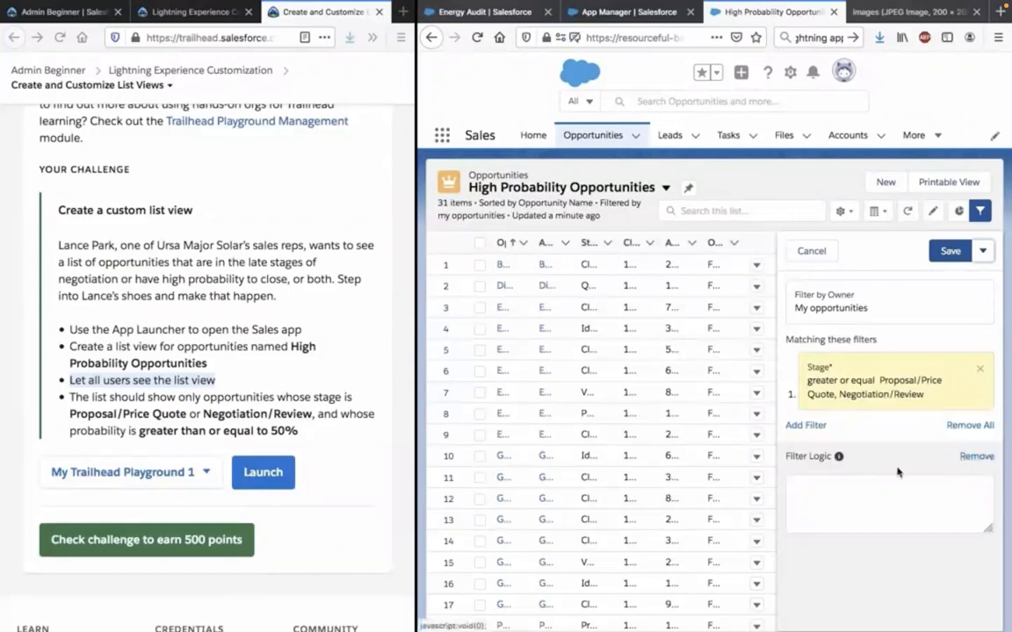
left_click(965, 457)
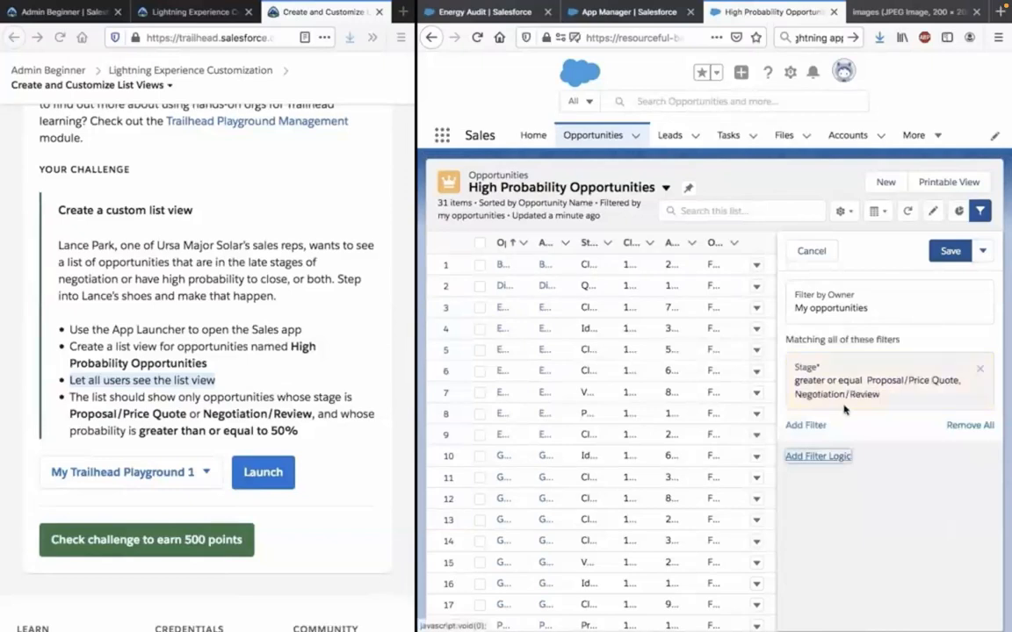
left_click(806, 425)
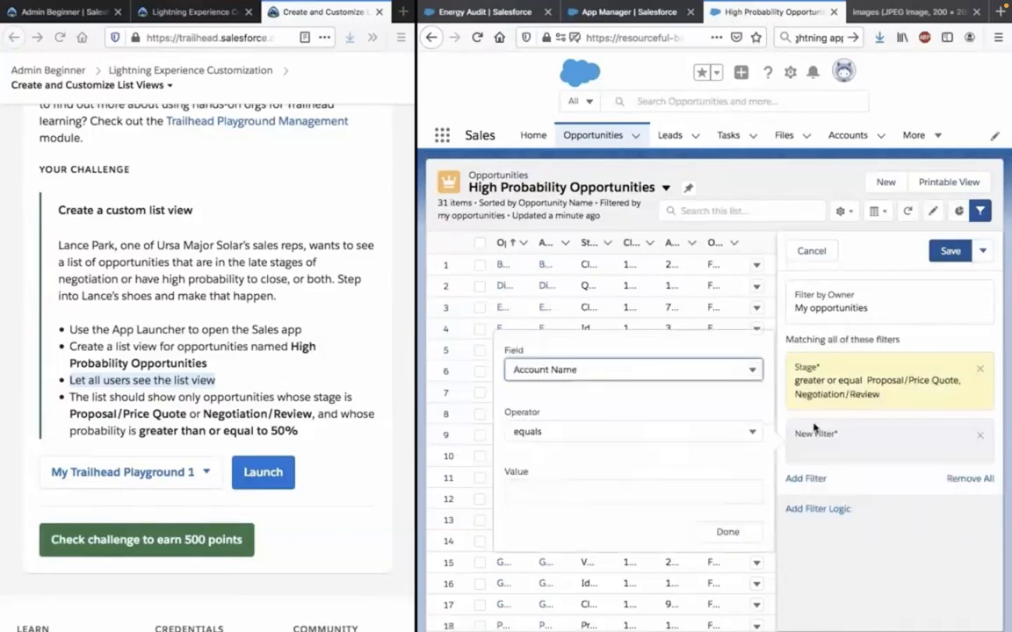
left_click(711, 370)
left_click(702, 434)
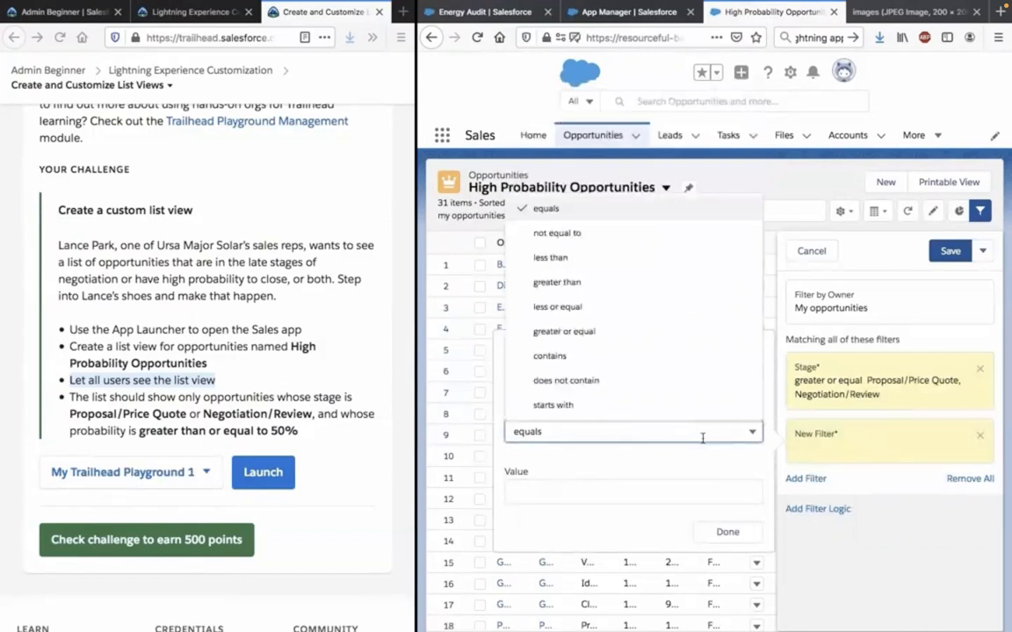
left_click(703, 436)
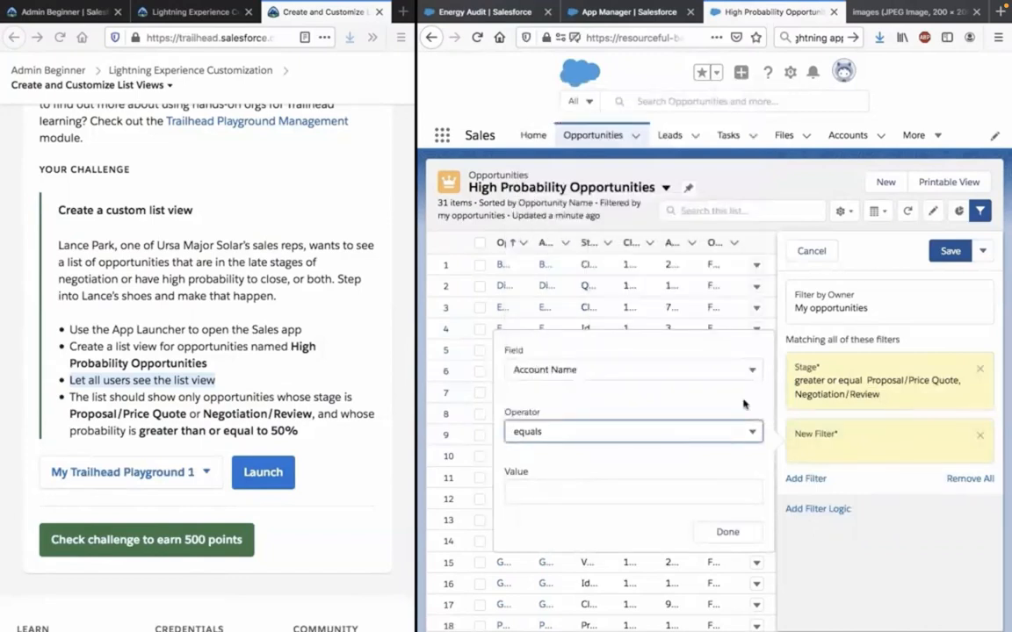
left_click(729, 433)
left_click(729, 433)
left_click(735, 361)
left_click(735, 361)
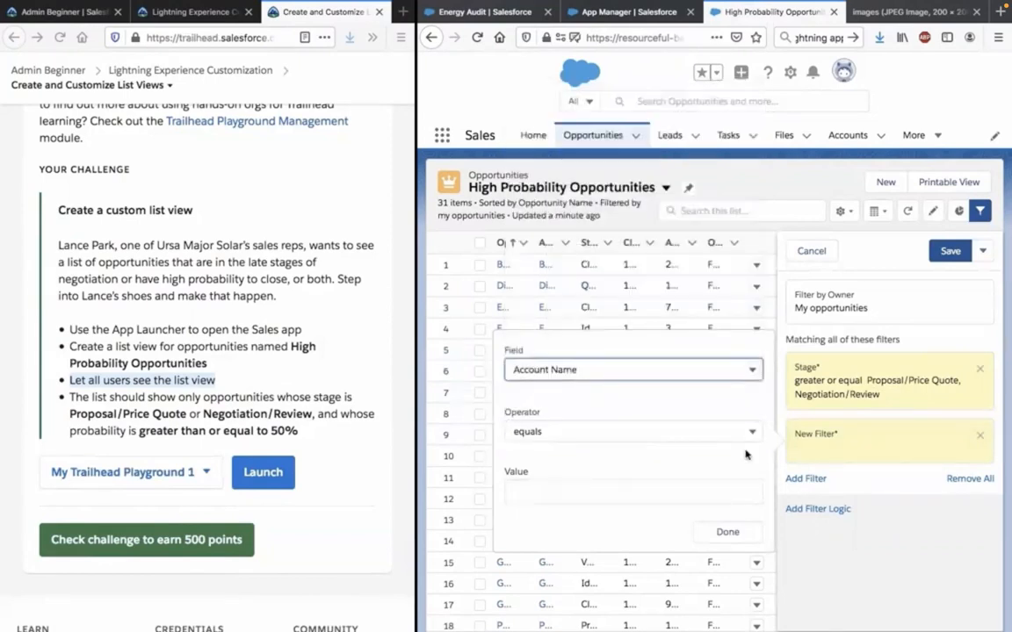
left_click(847, 527)
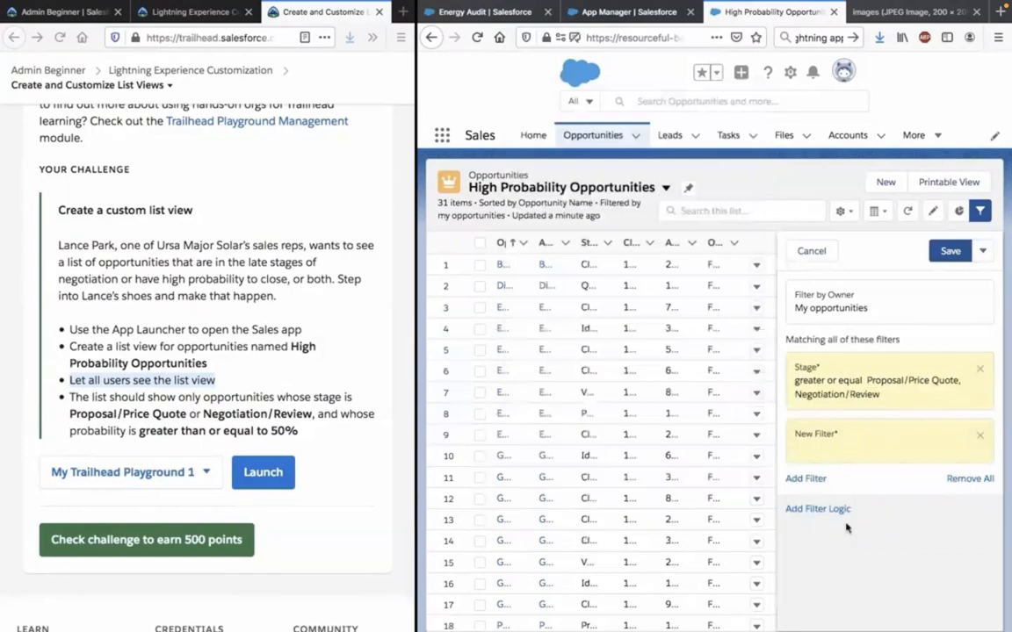
Remove the Stage filter and the unfinished new filter from the list view.
left_click(971, 447)
left_click(980, 436)
left_click(980, 368)
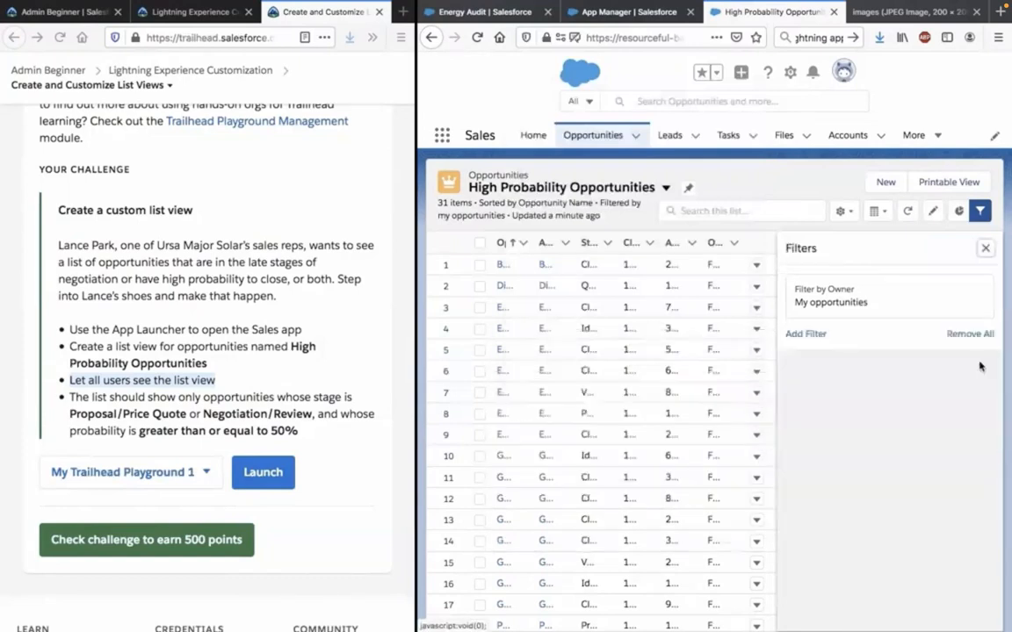
Try to add a list view filter on Probability (%) with the operator greater or equal and the value 50.
left_click(807, 335)
left_click(817, 375)
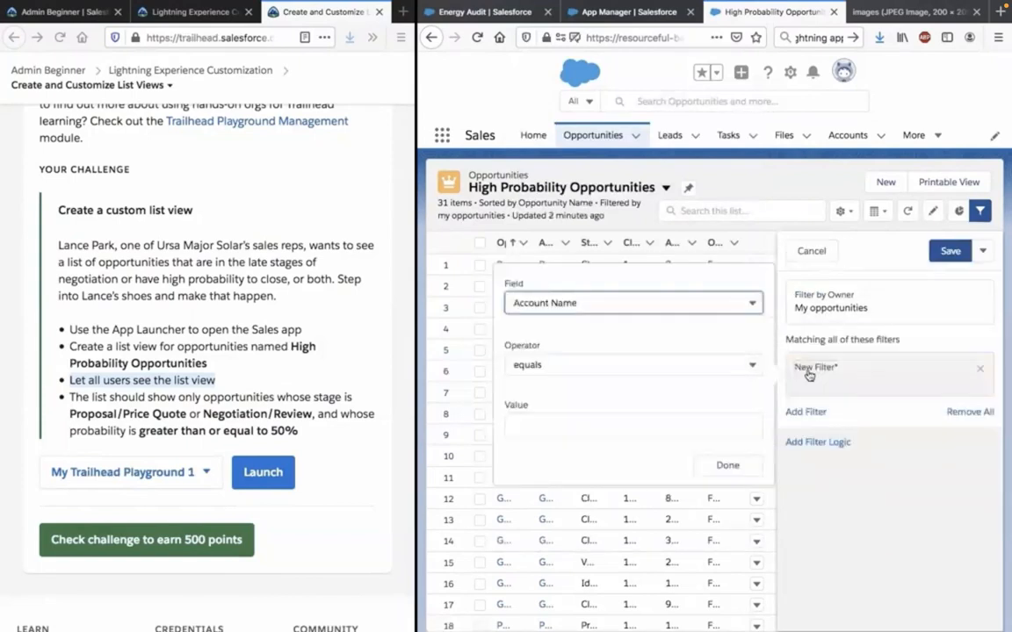
left_click(674, 302)
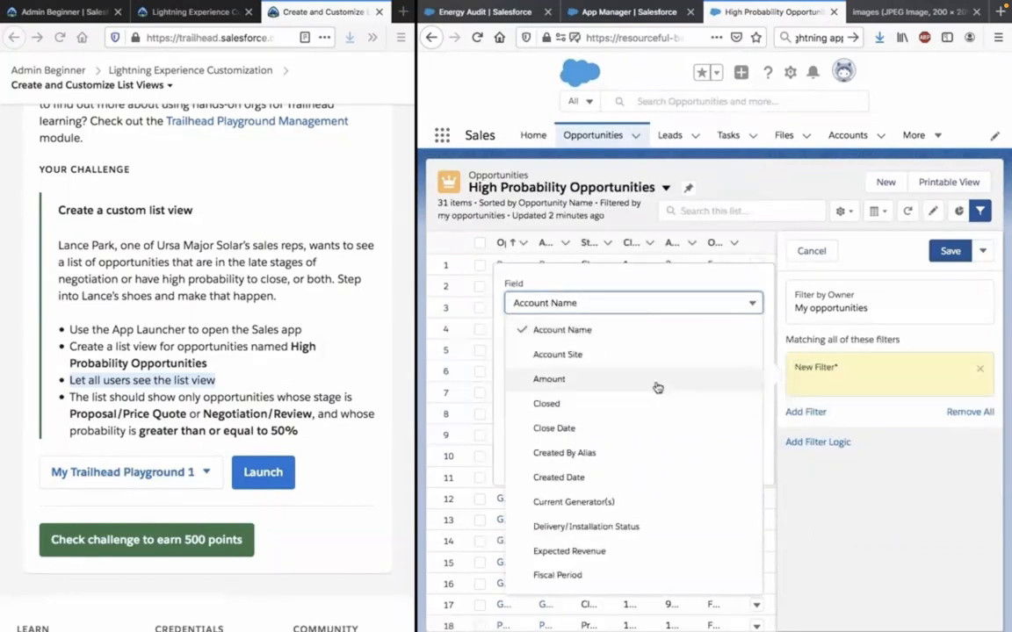
scroll(657, 391, "down", 2)
scroll(657, 394, "down", 3)
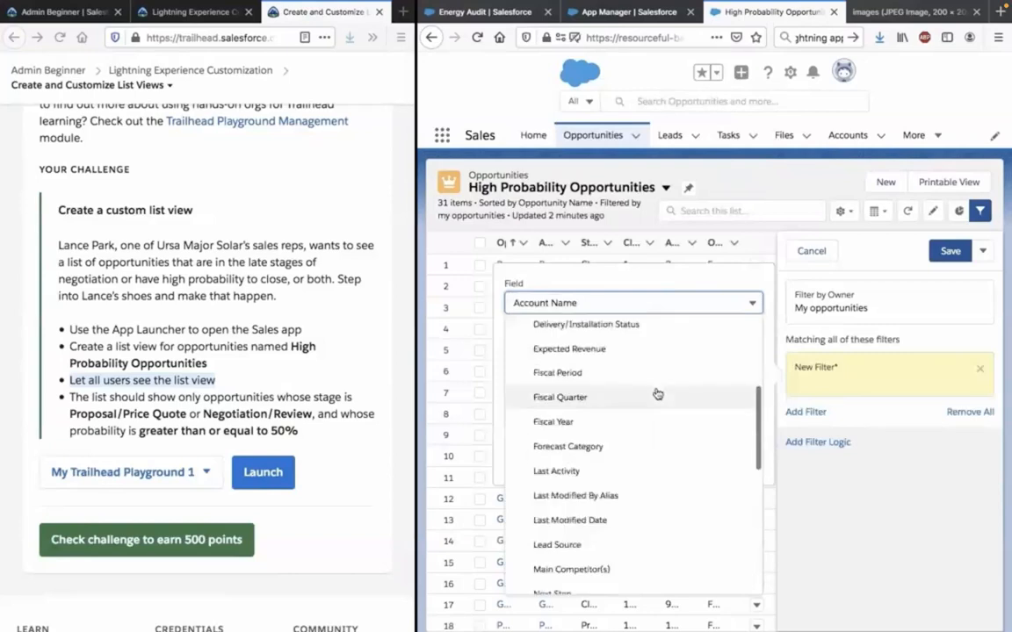
scroll(657, 395, "down", 1)
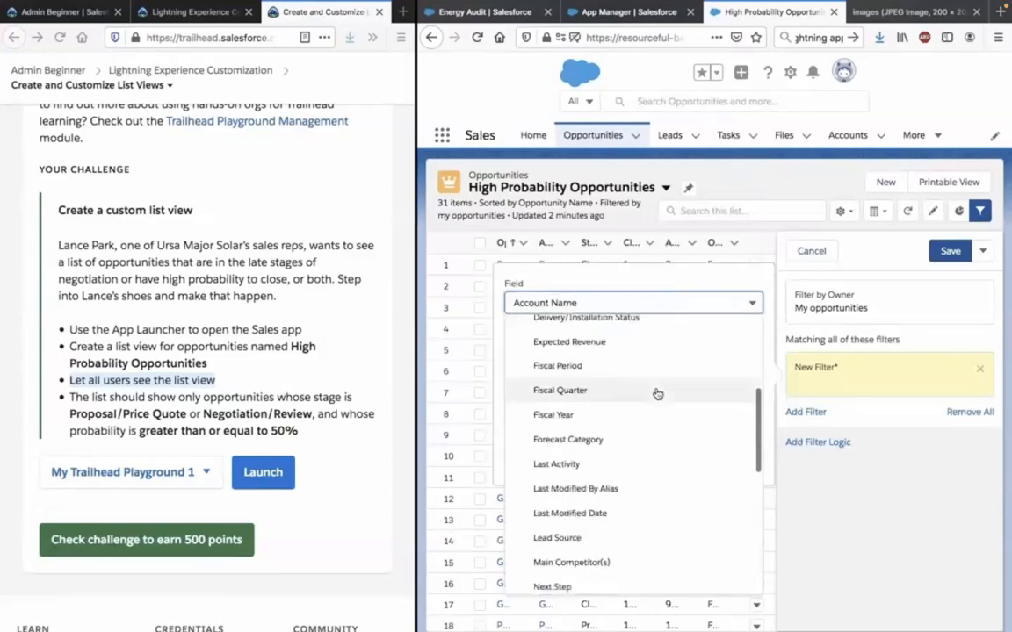
scroll(657, 394, "down", 3)
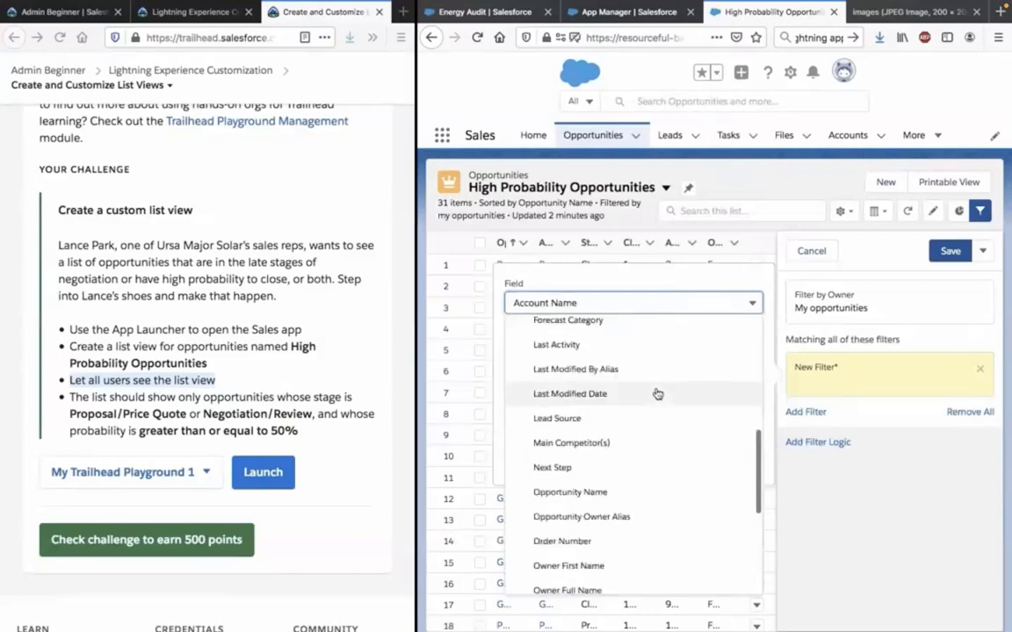
scroll(656, 394, "down", 3)
scroll(657, 395, "down", 1)
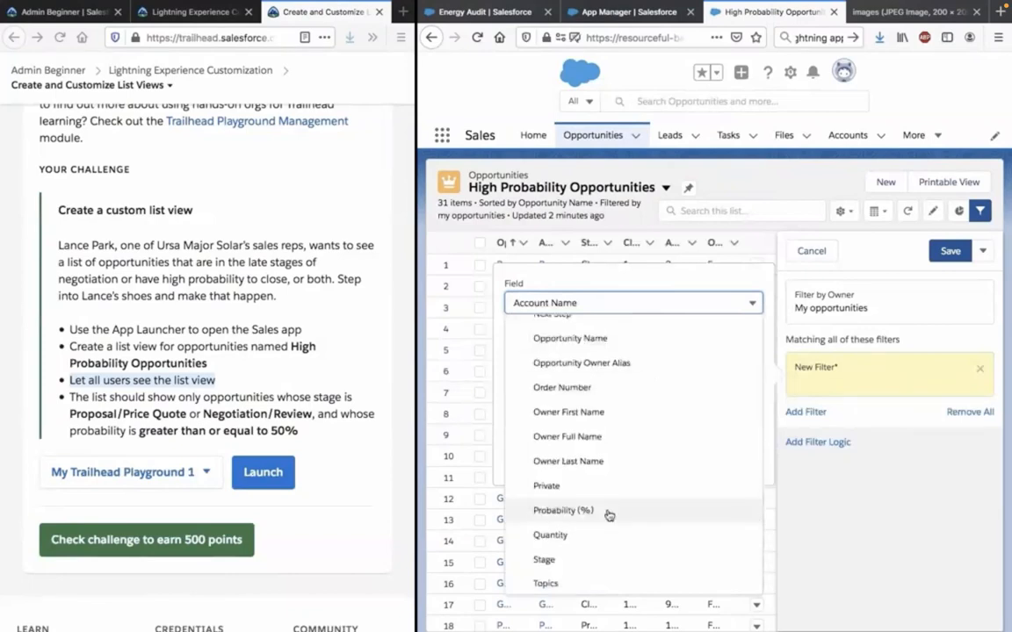
left_click(609, 513)
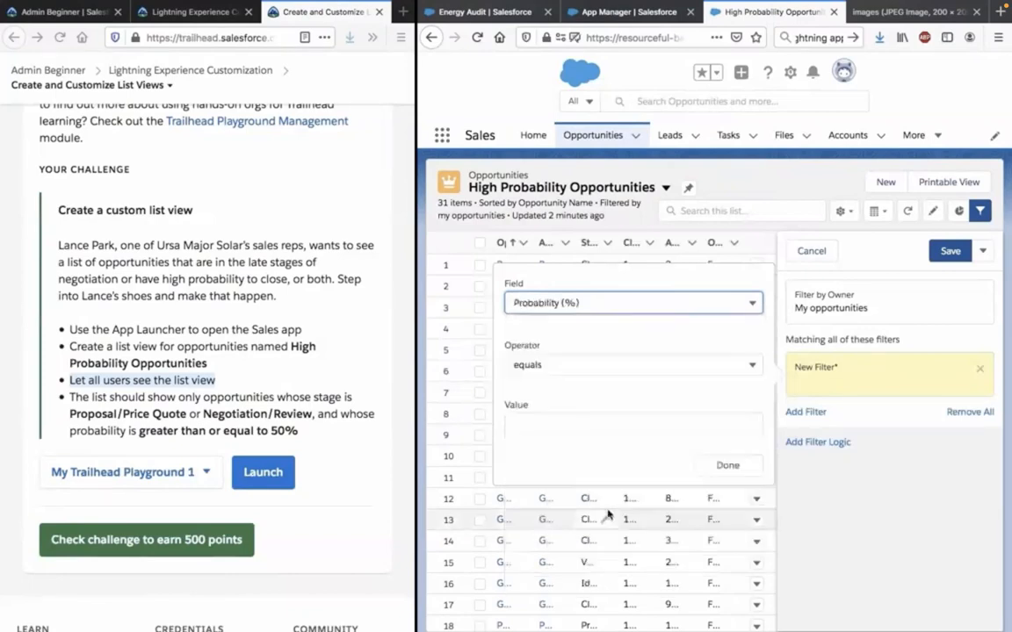
left_click(623, 360)
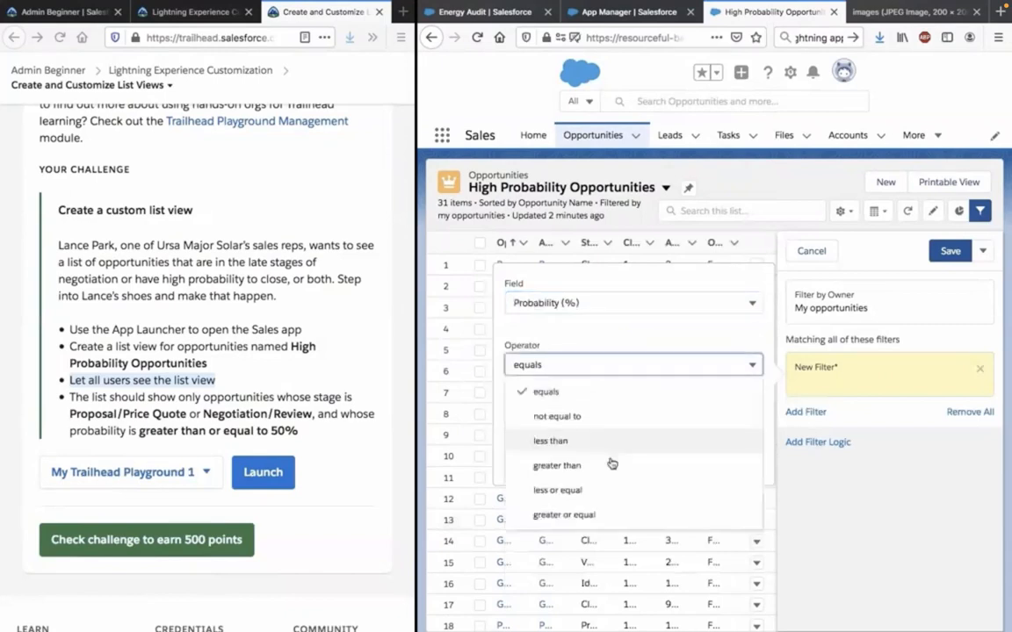
left_click(601, 513)
type("5")
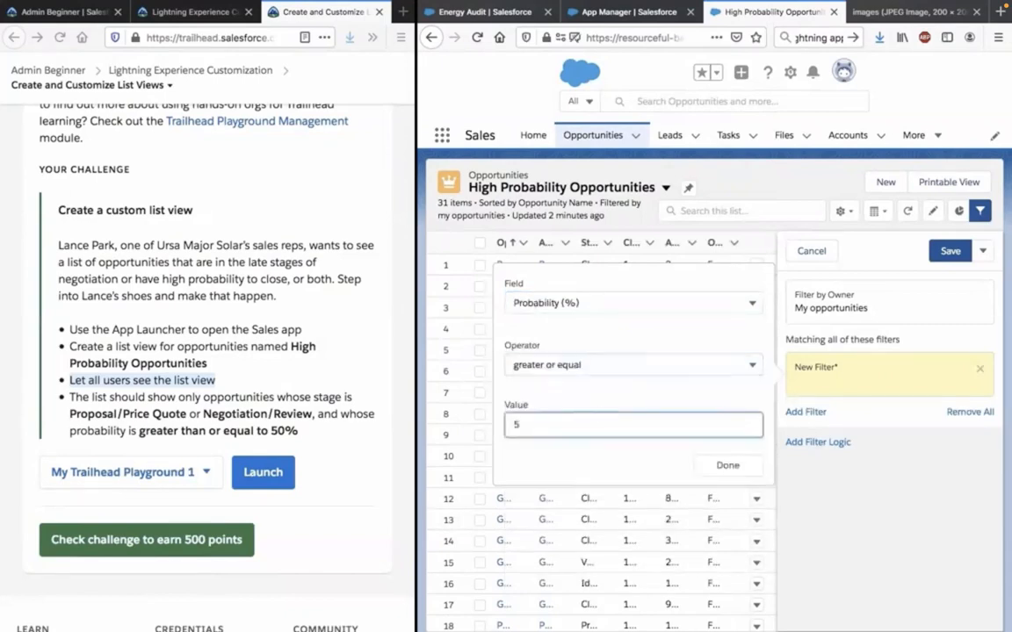
type("0")
left_click(543, 489)
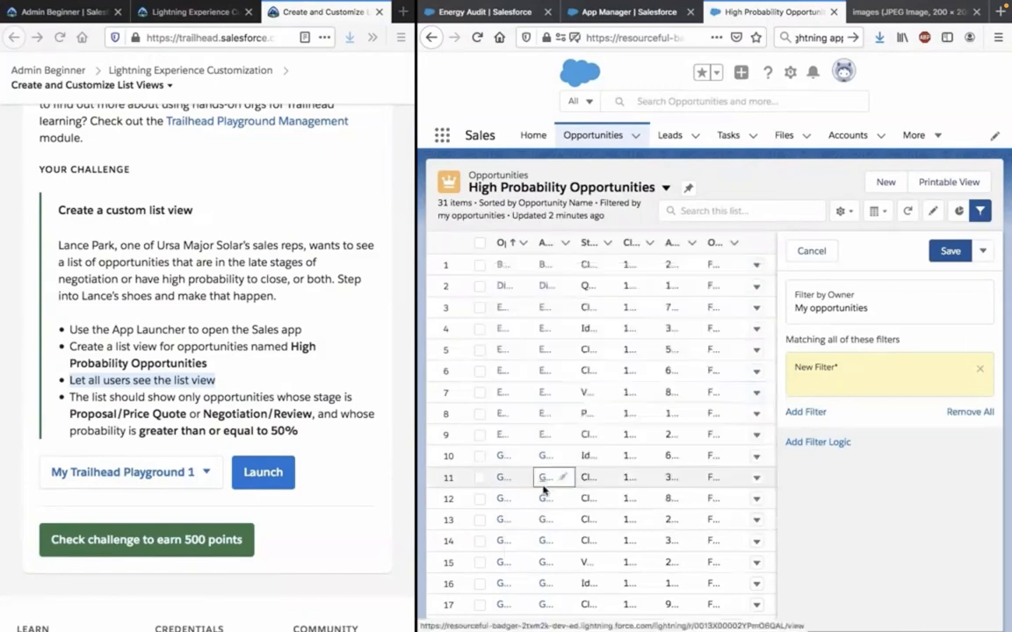
Set the unfinished new filter to Probability (%) greater or equal 50 and apply it.
left_click(881, 368)
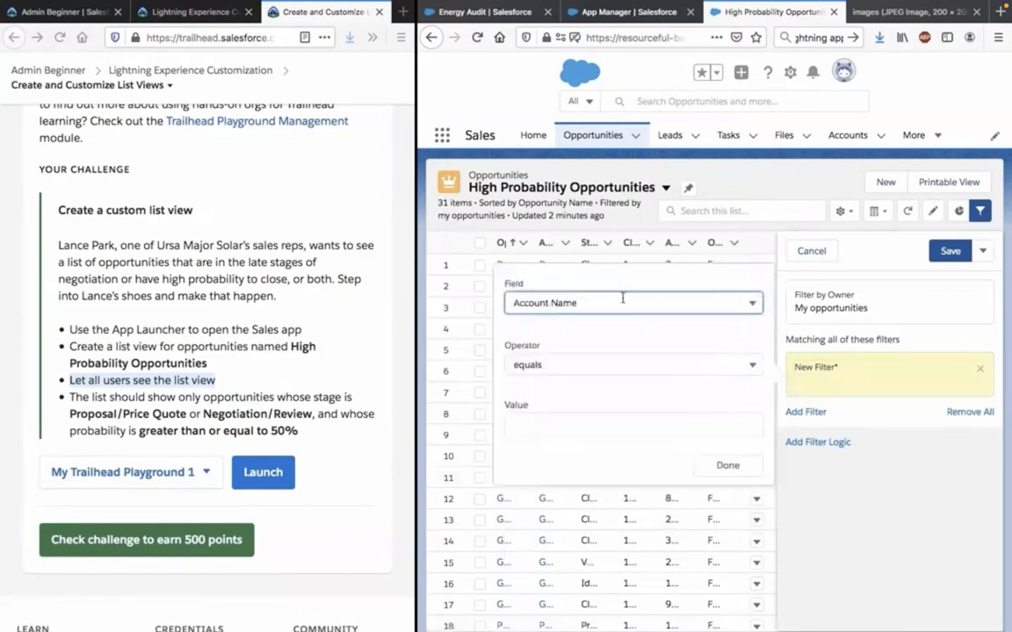
left_click(623, 300)
scroll(635, 415, "down", 10)
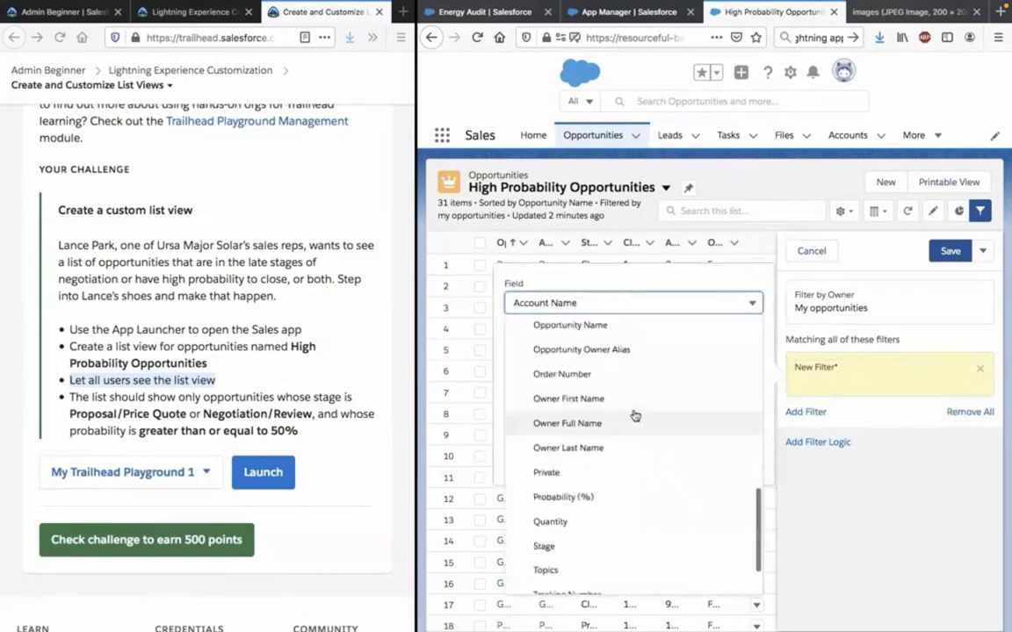
scroll(635, 415, "up", 1)
left_click(598, 557)
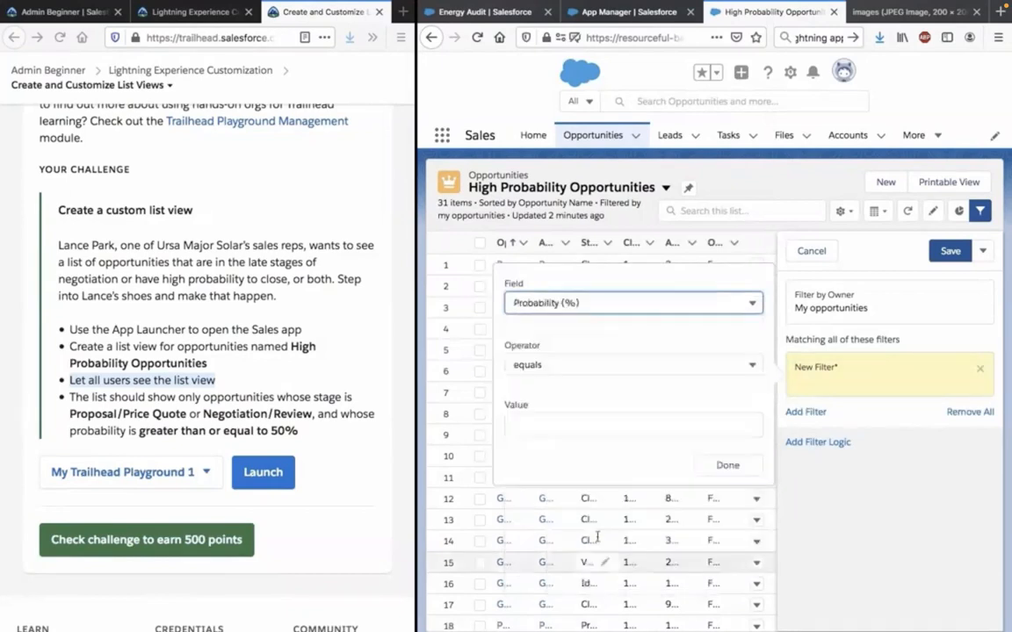
left_click(633, 365)
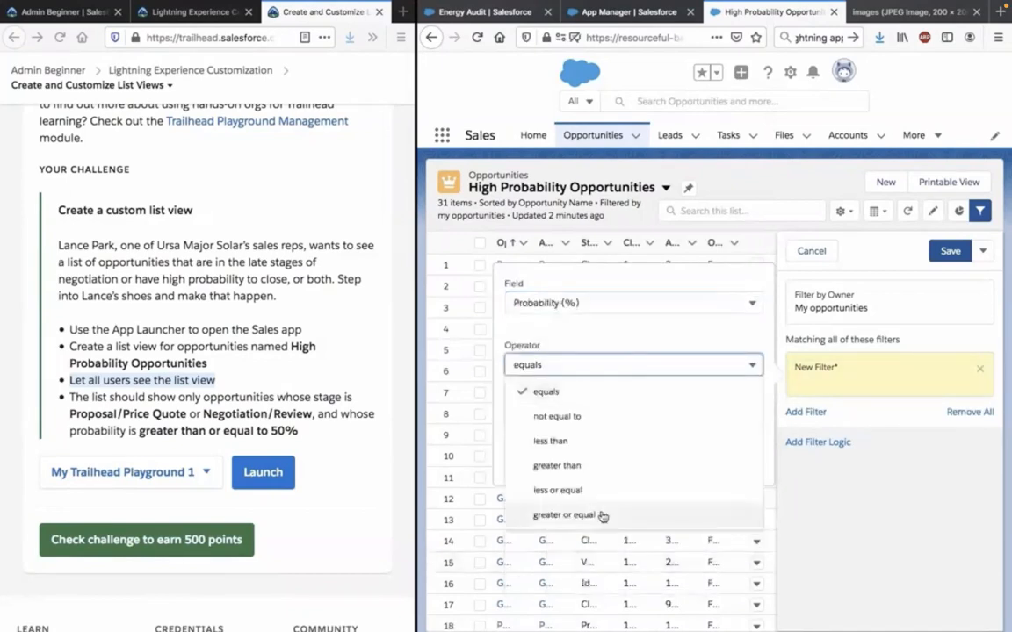
left_click(602, 517)
left_click(590, 413)
type("500")
key("BackSpace")
key("Return")
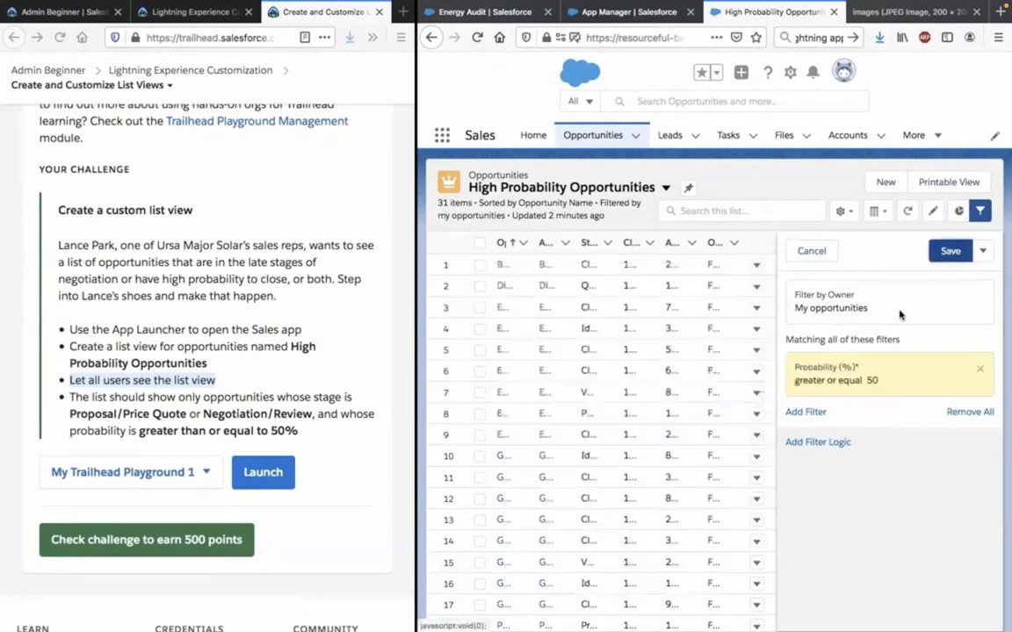
Add another list view filter and set its field to Stage.
left_click(805, 412)
left_click(641, 351)
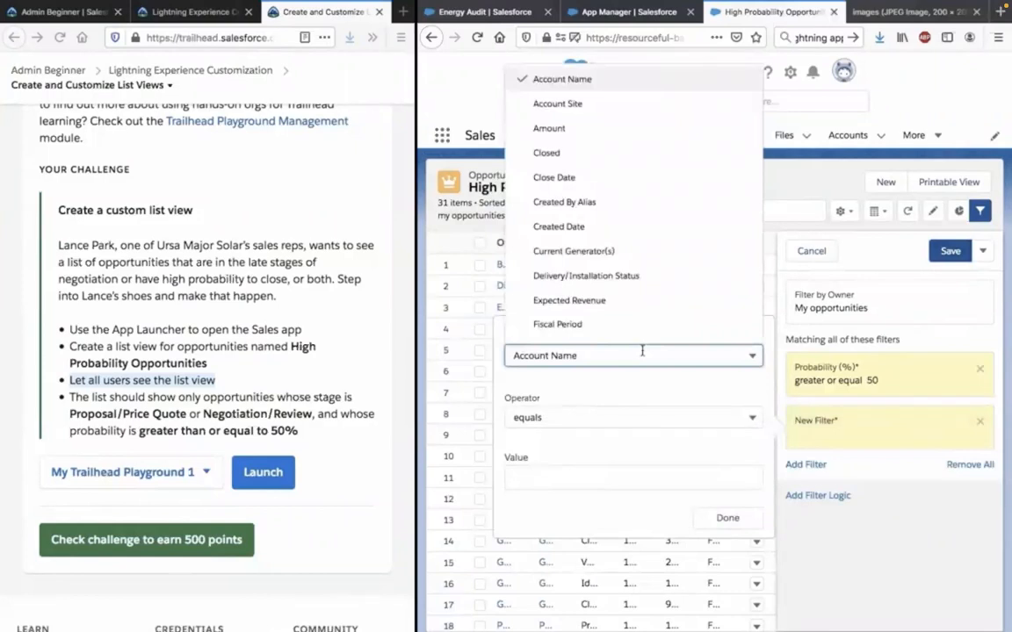
scroll(645, 301, "down", 5)
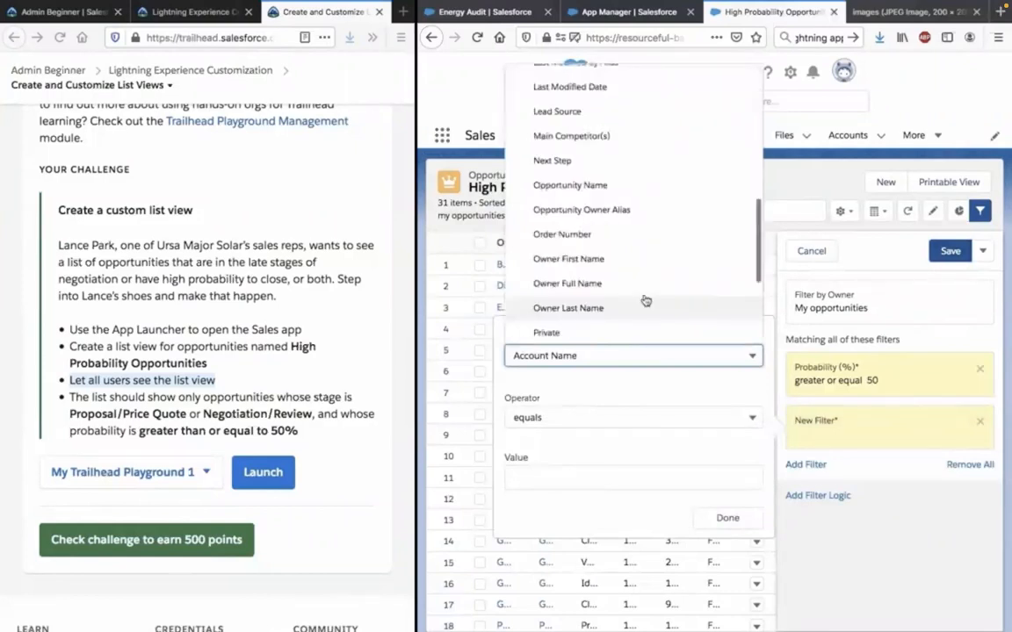
scroll(645, 301, "down", 2)
scroll(645, 301, "up", 7)
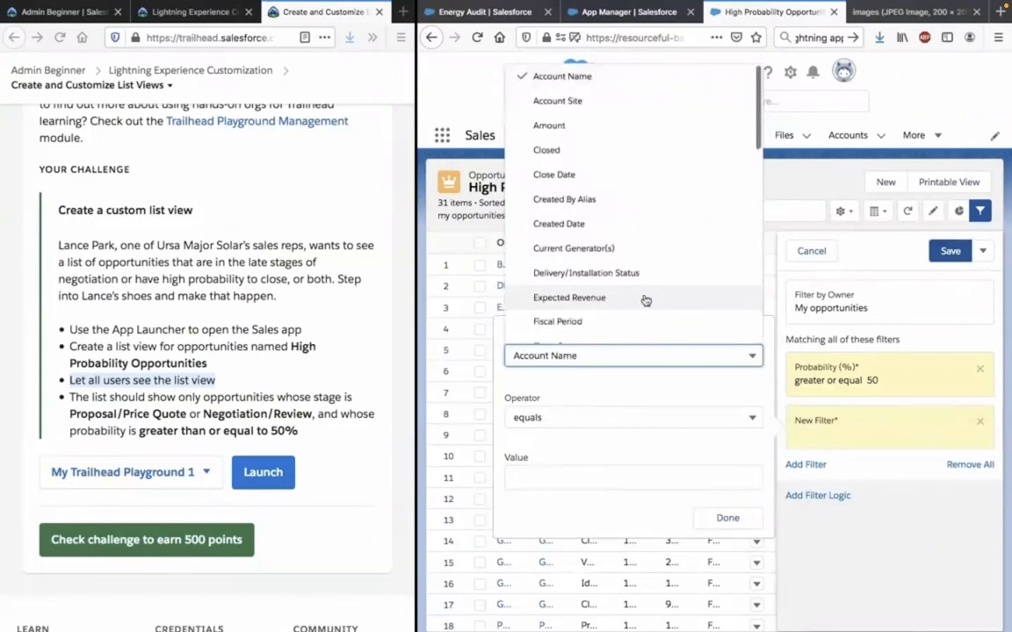
scroll(646, 302, "down", 3)
scroll(646, 301, "down", 1)
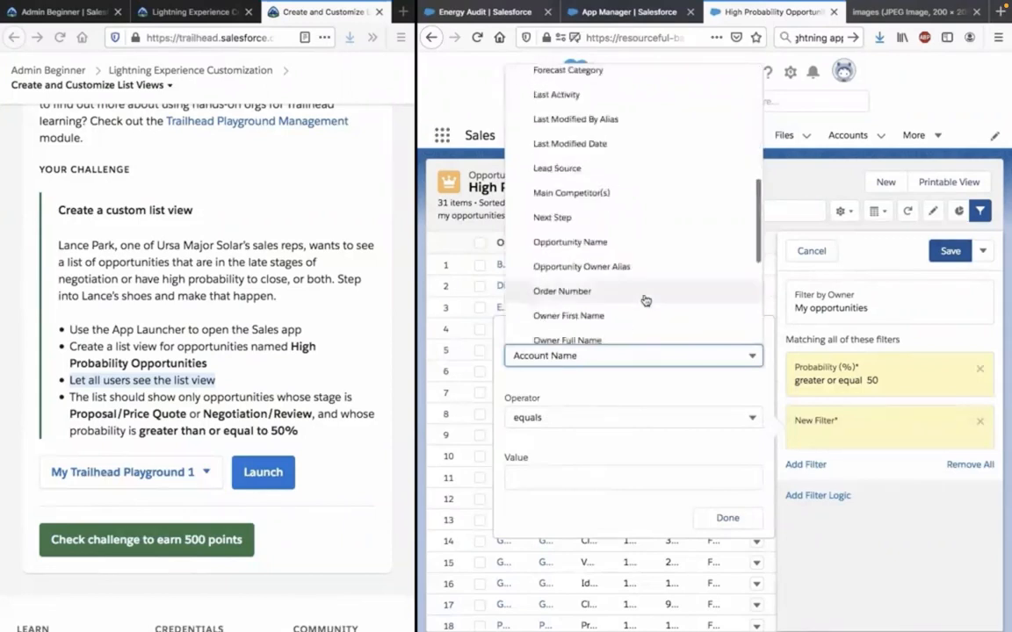
scroll(646, 301, "down", 3)
left_click(562, 234)
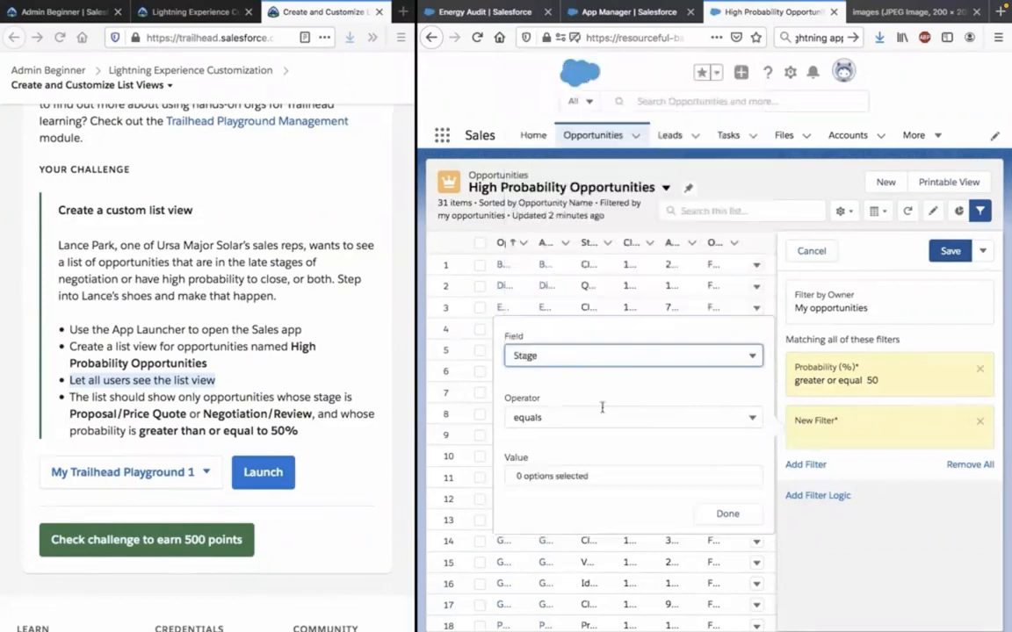
Keep the Stage filter's operator as equals, choose Proposal/Price Quote and Negotiation/Review as its values, and save the list view.
left_click(599, 417)
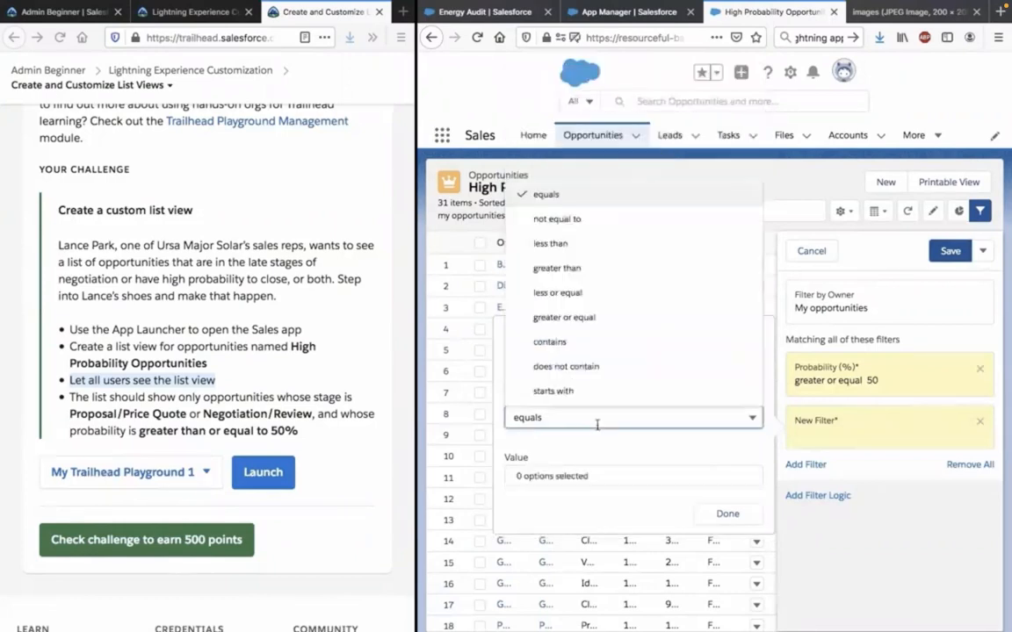
left_click(597, 423)
left_click(595, 474)
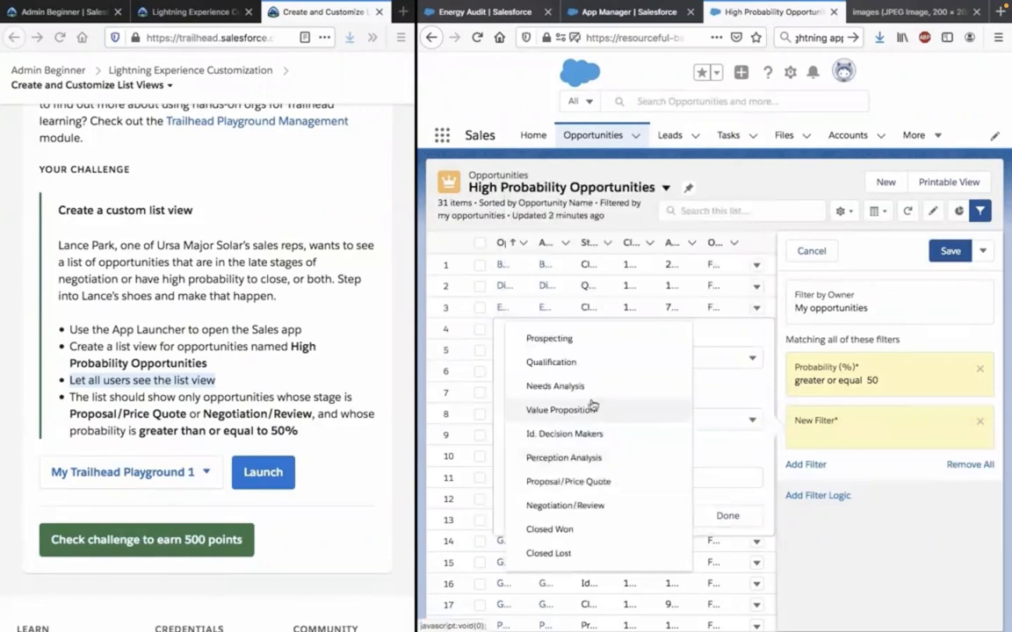
left_click(590, 485)
left_click(580, 507)
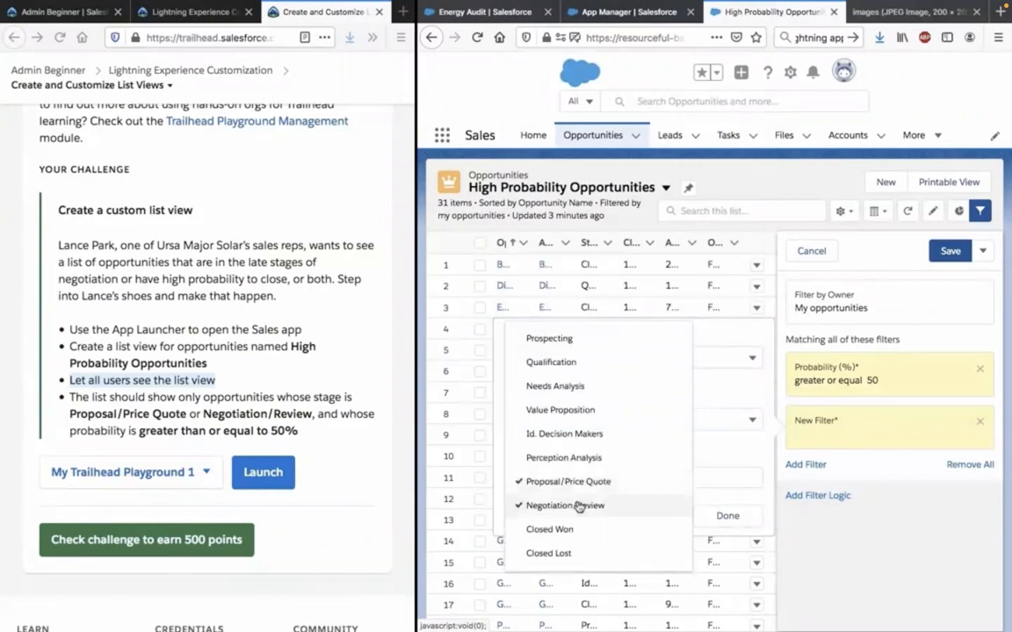
left_click(734, 518)
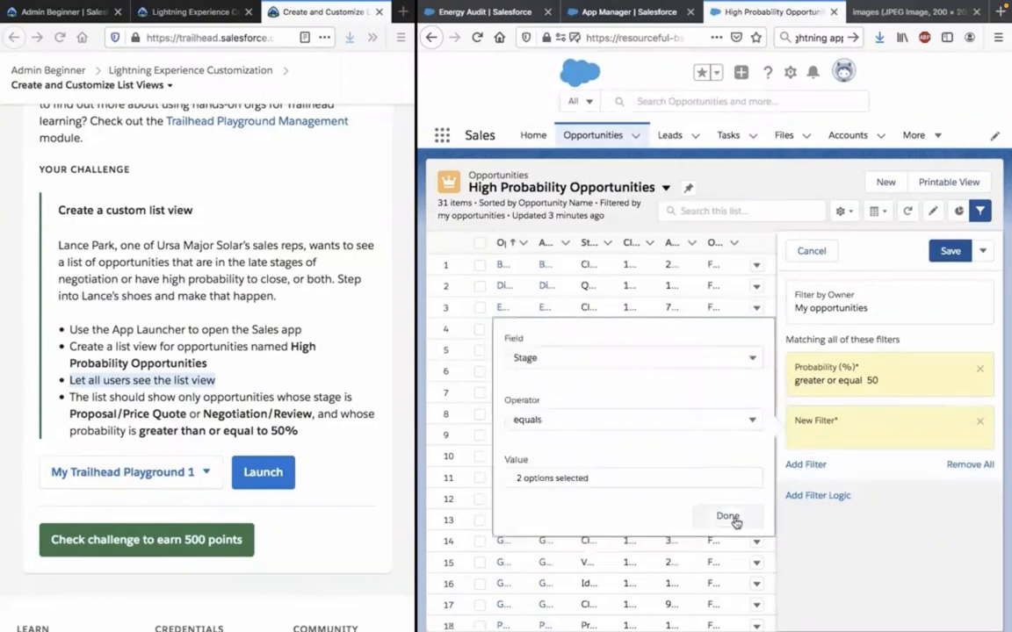
left_click(734, 520)
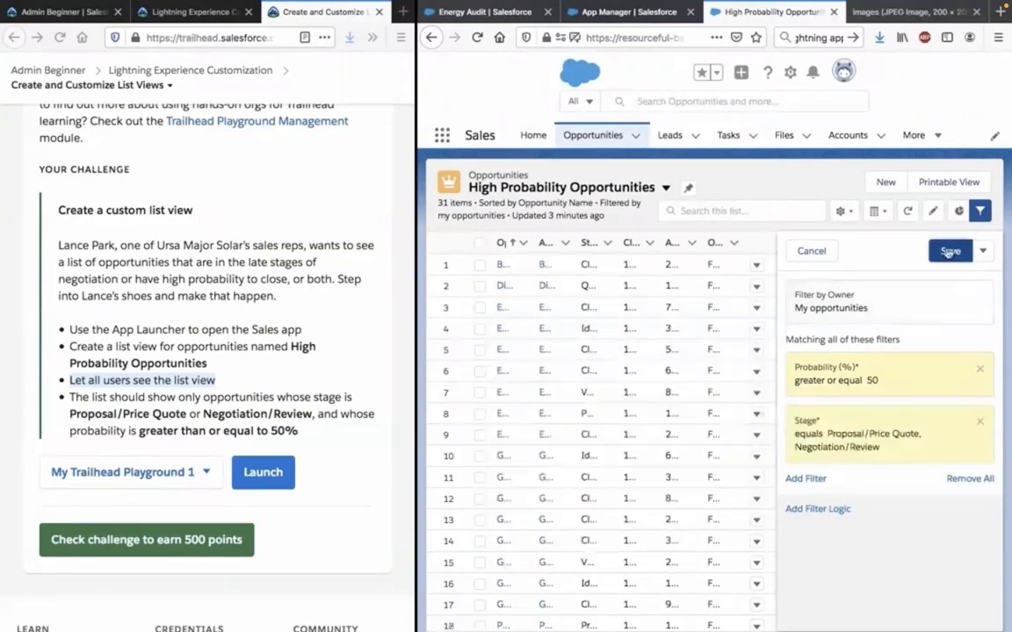
left_click(949, 252)
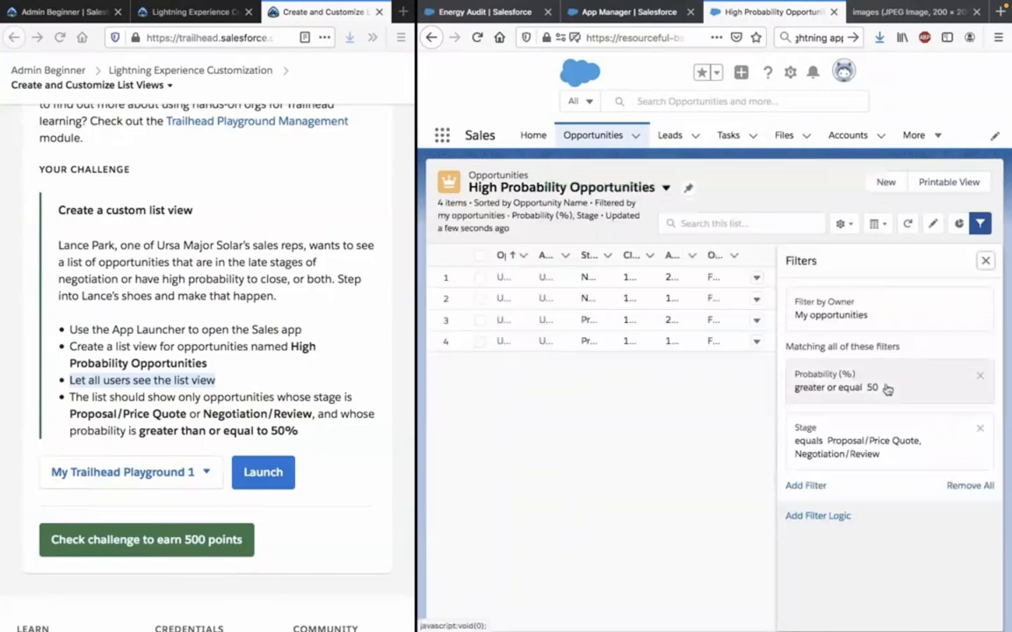
Remove the Probability (%) filter from the list view and save the change.
left_click(980, 379)
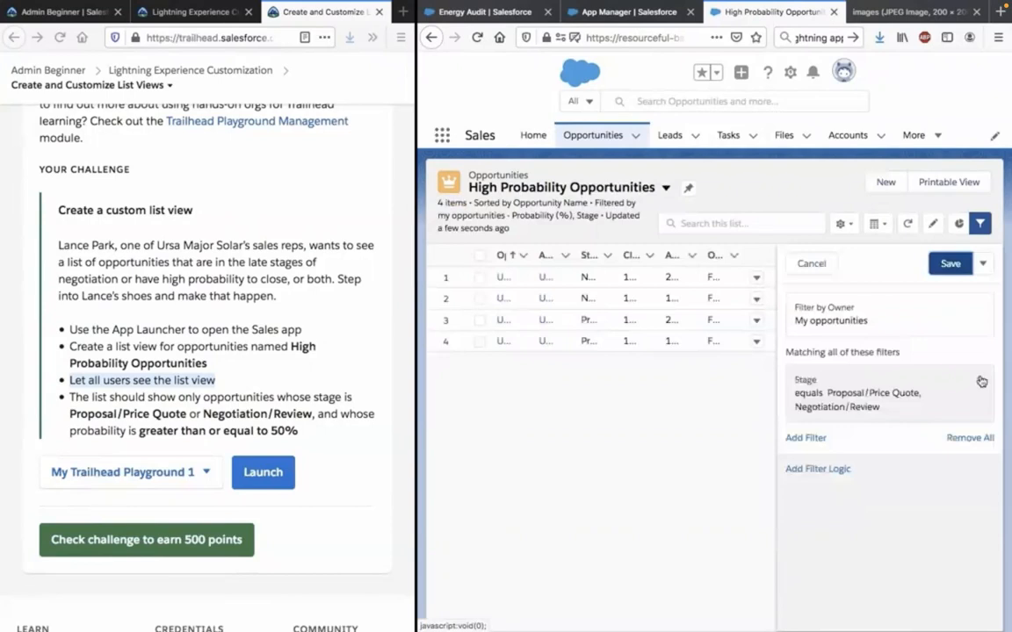
left_click(949, 264)
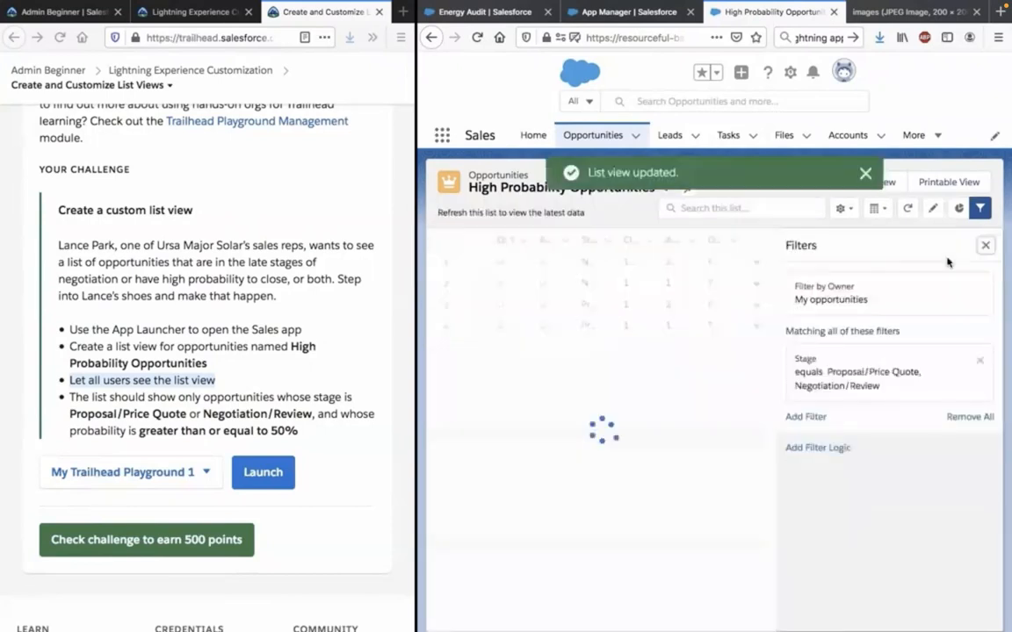
Add another filter to the High Probability Opportunities list view and set its field to Probability (%).
left_click(806, 433)
left_click(590, 375)
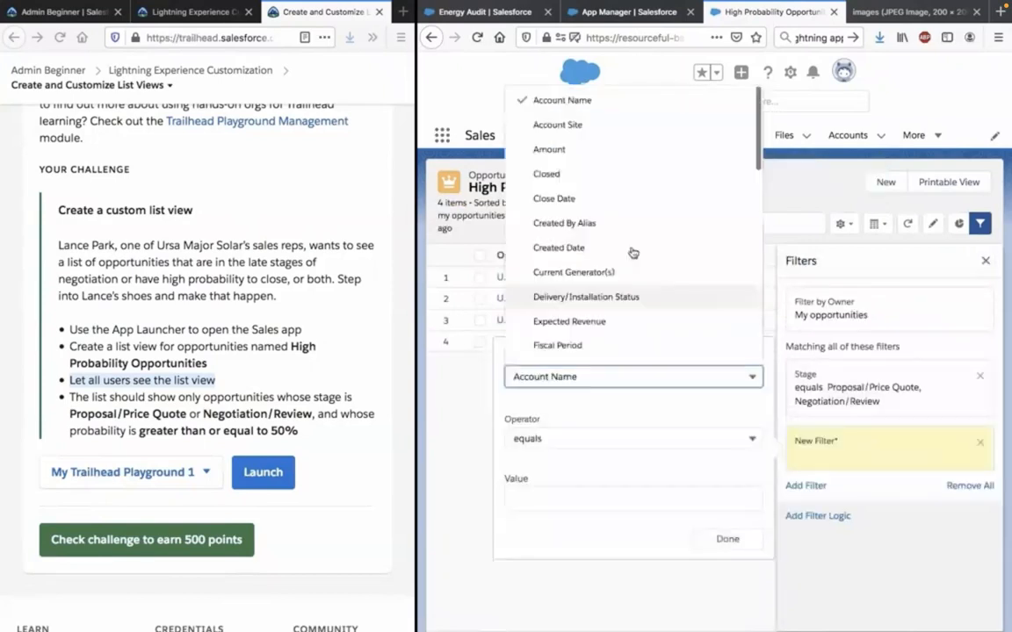
scroll(632, 253, "down", 5)
scroll(635, 240, "up", 5)
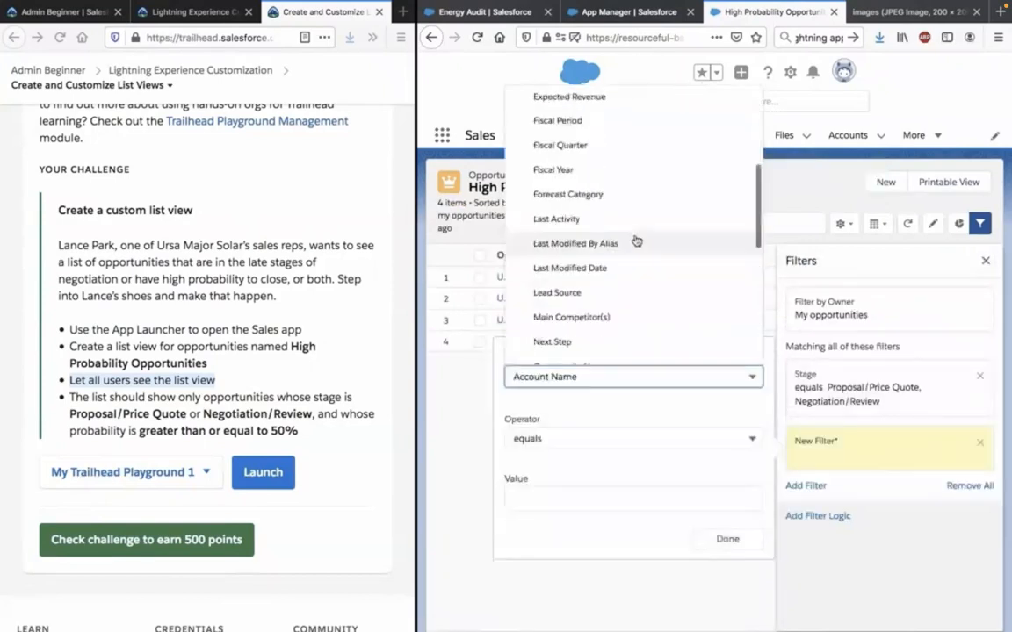
scroll(636, 240, "down", 3)
scroll(636, 240, "up", 10)
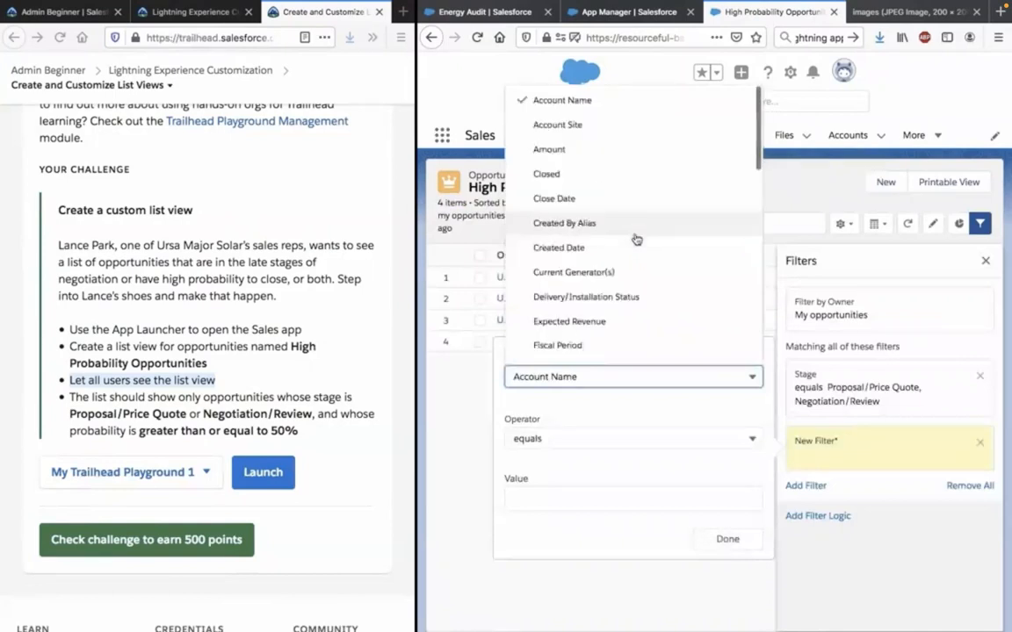
scroll(635, 239, "down", 5)
scroll(636, 239, "down", 3)
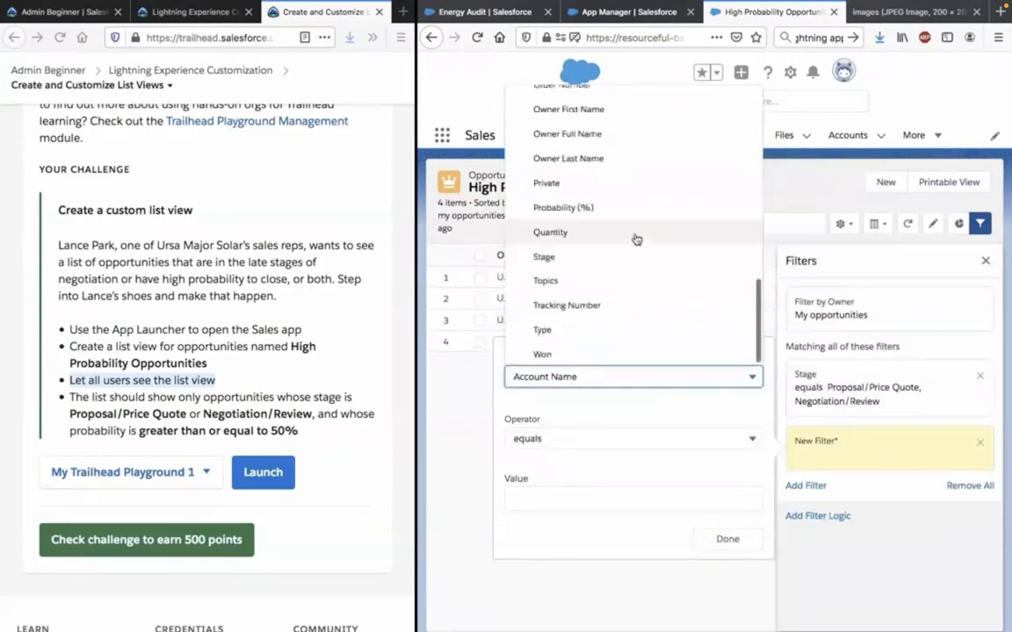
scroll(635, 240, "up", 2)
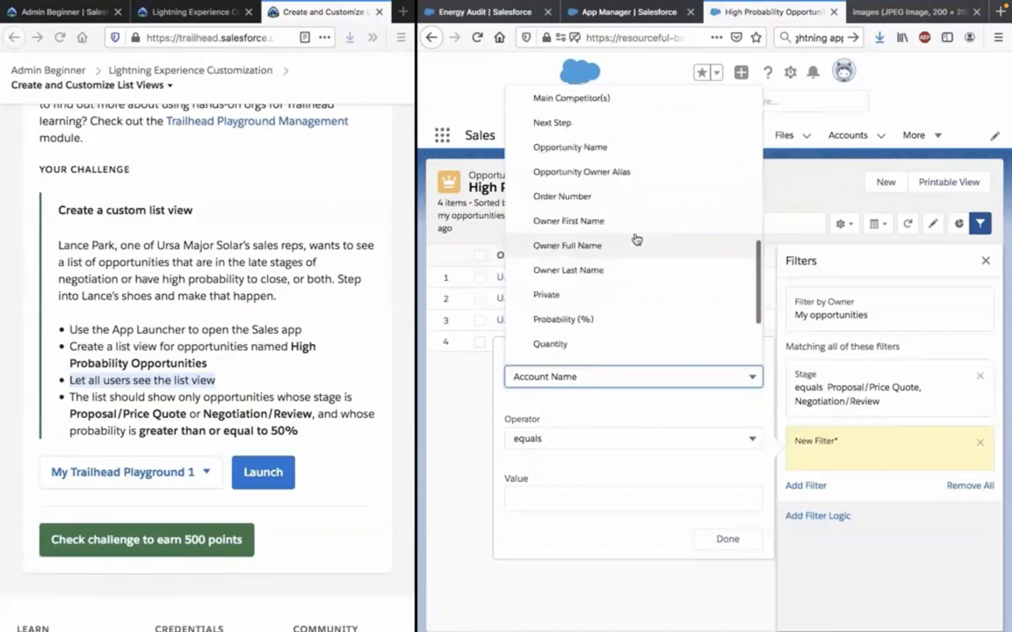
left_click(610, 320)
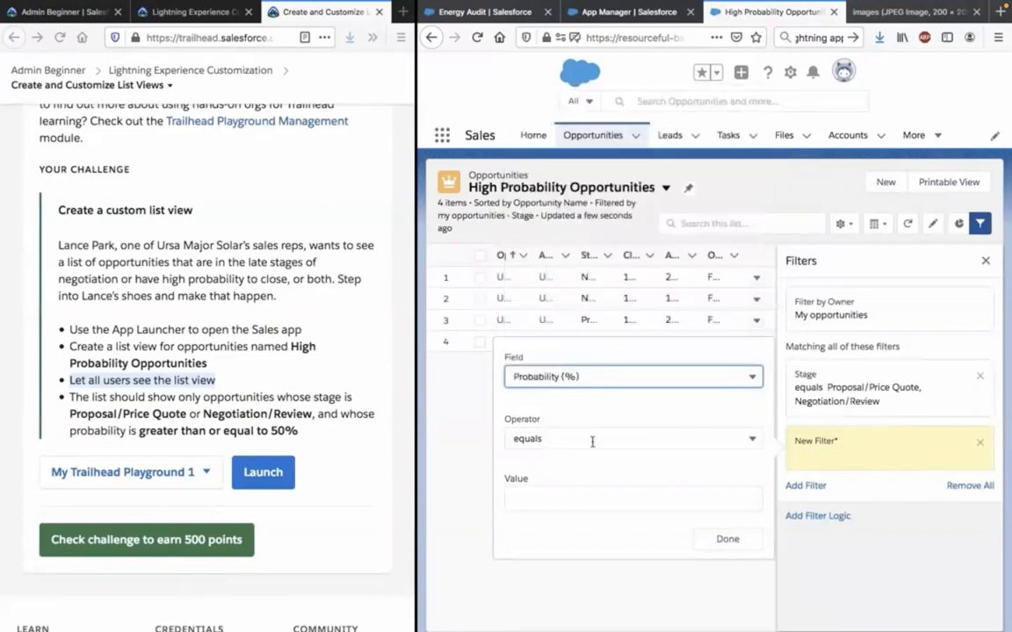
Set the Probability (%) filter's operator to greater or equal with a value of 50 and apply the filter.
left_click(592, 442)
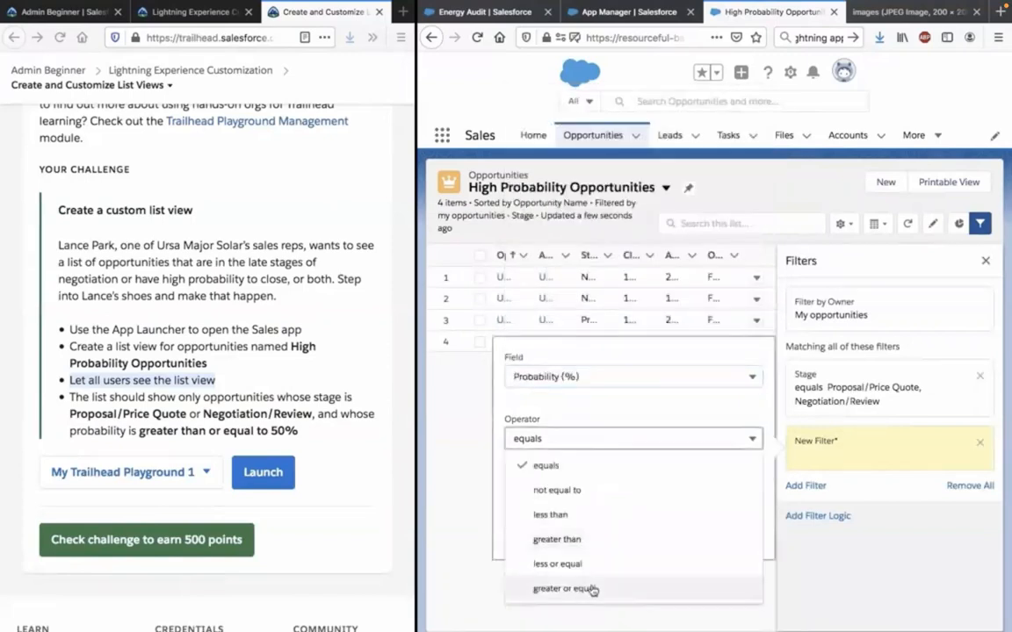
left_click(593, 589)
type("50")
left_click(627, 522)
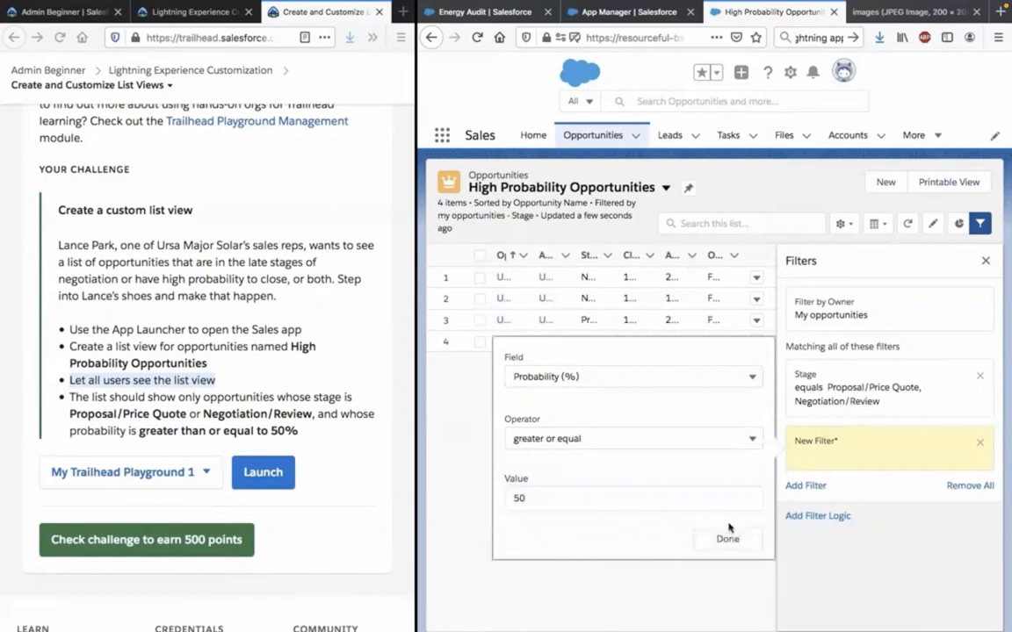
left_click(713, 436)
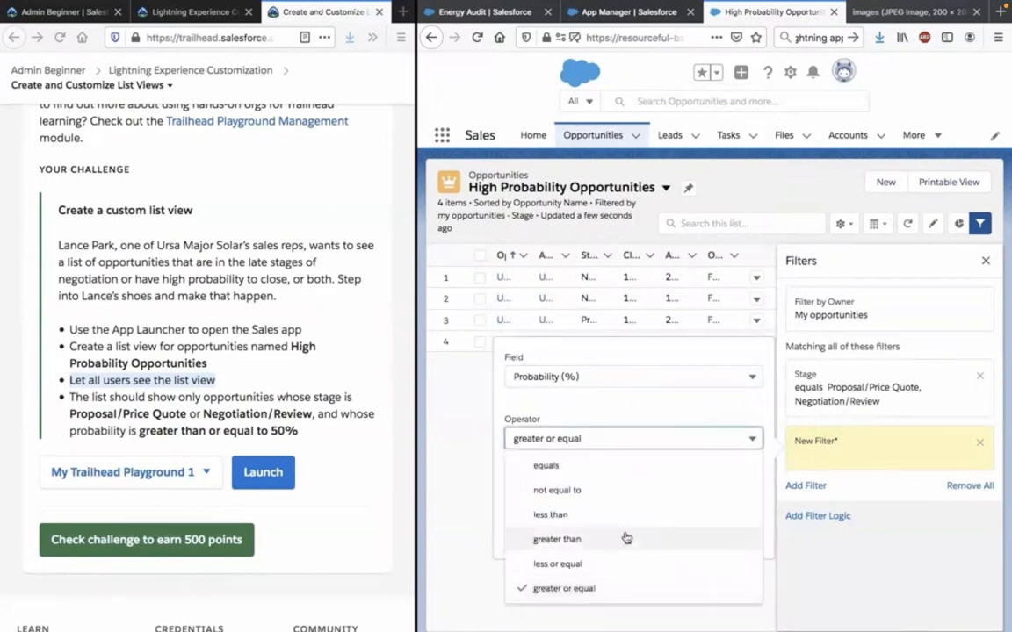
left_click(682, 386)
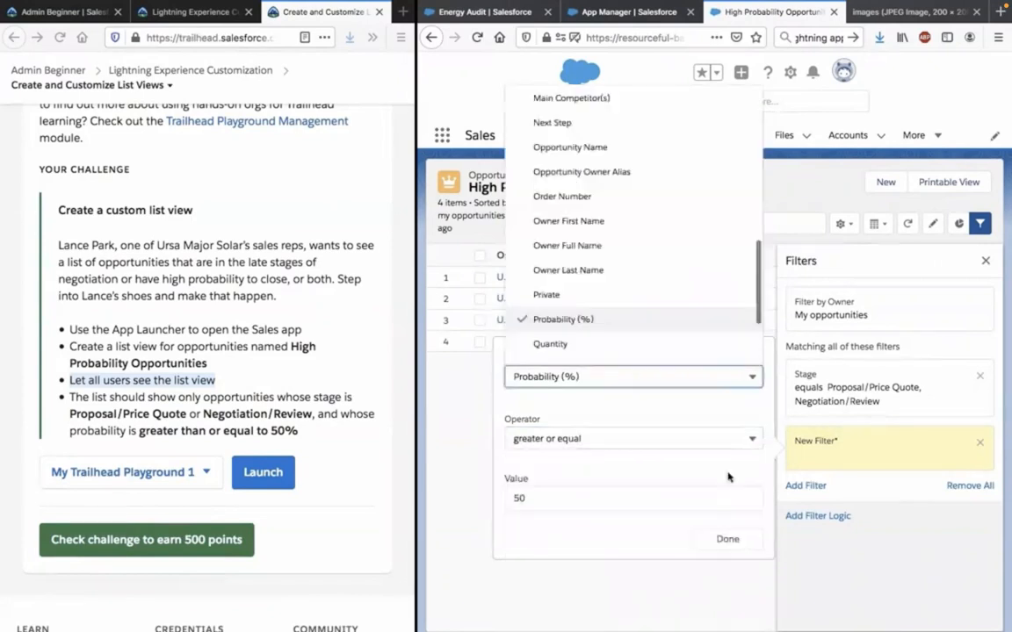
left_click(728, 475)
left_click(728, 539)
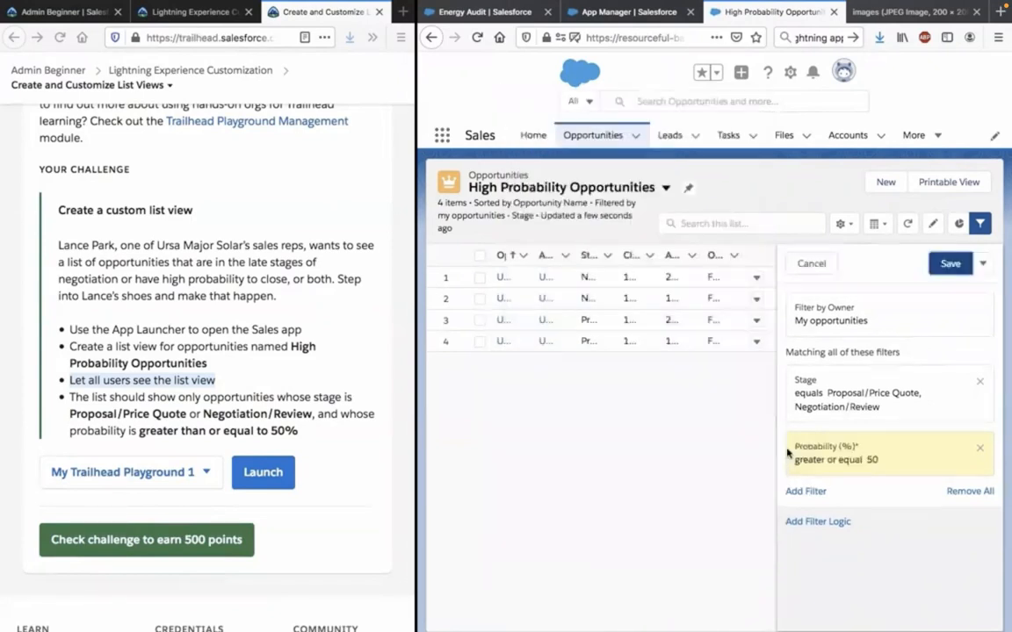
Save the list view's filter changes and submit the Trailhead custom list view challenge for checking.
left_click(946, 268)
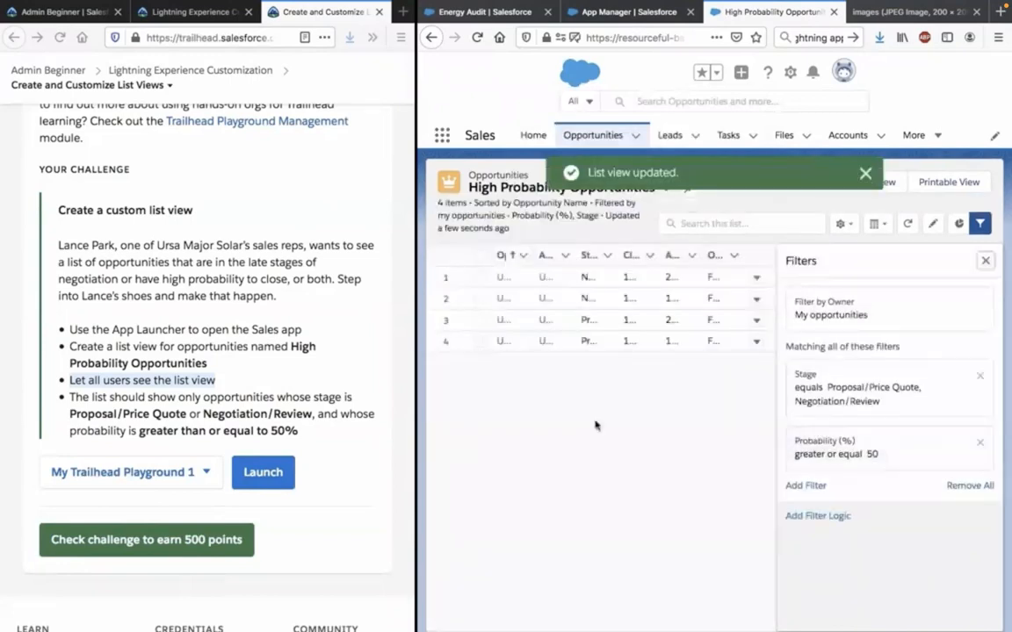
left_click(195, 542)
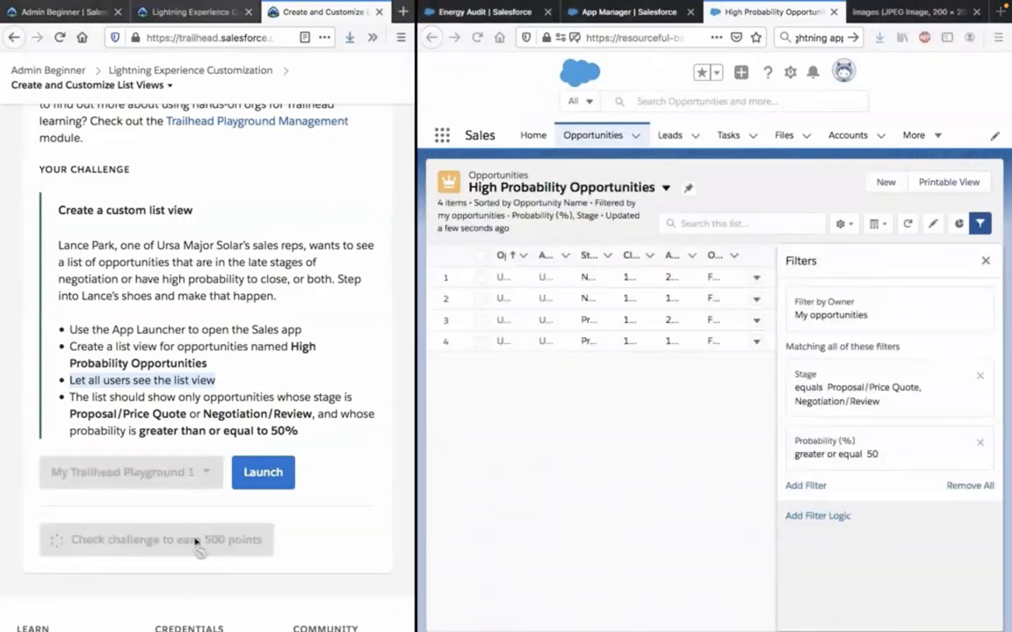
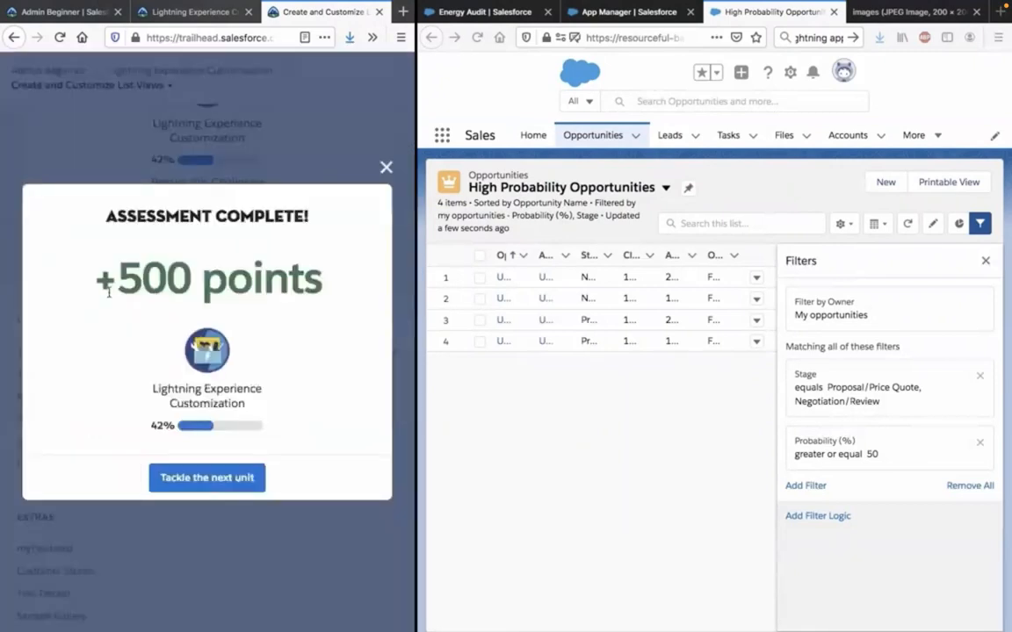
triple_click(136, 273)
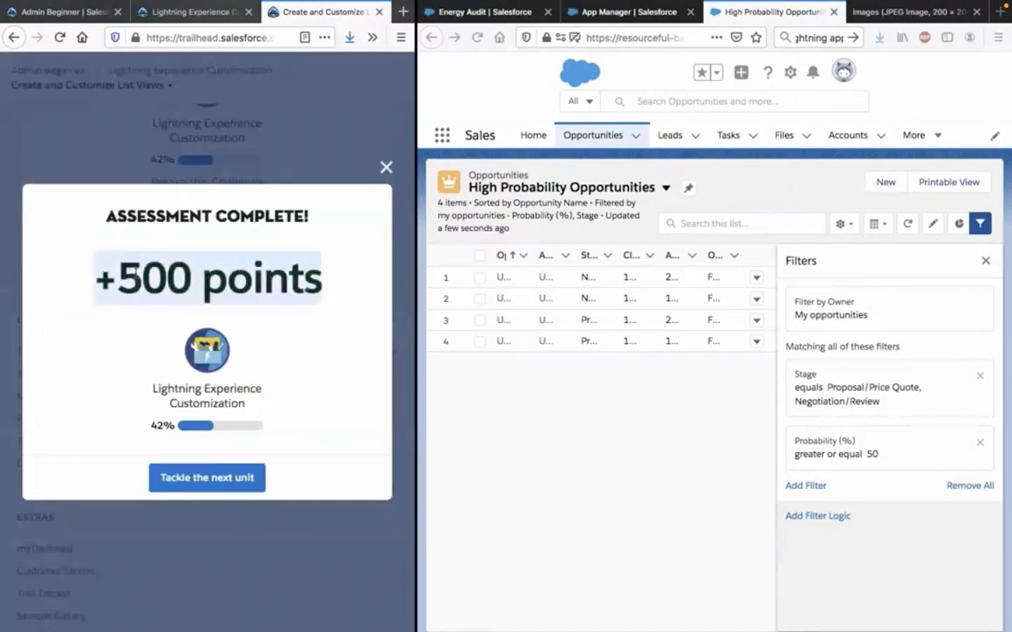
left_click(197, 366)
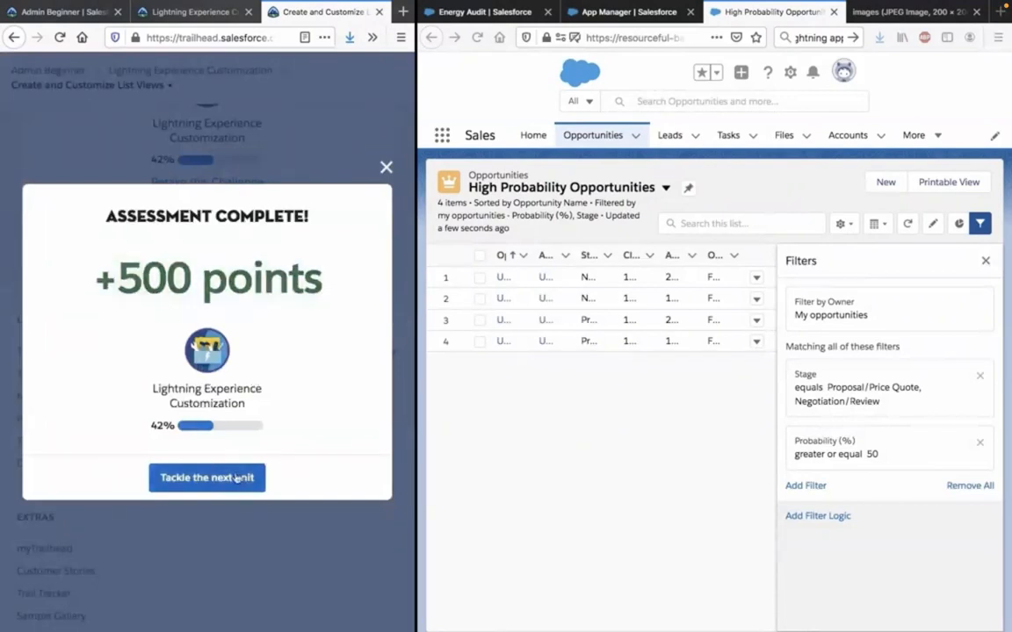
mouse_move(653, 339)
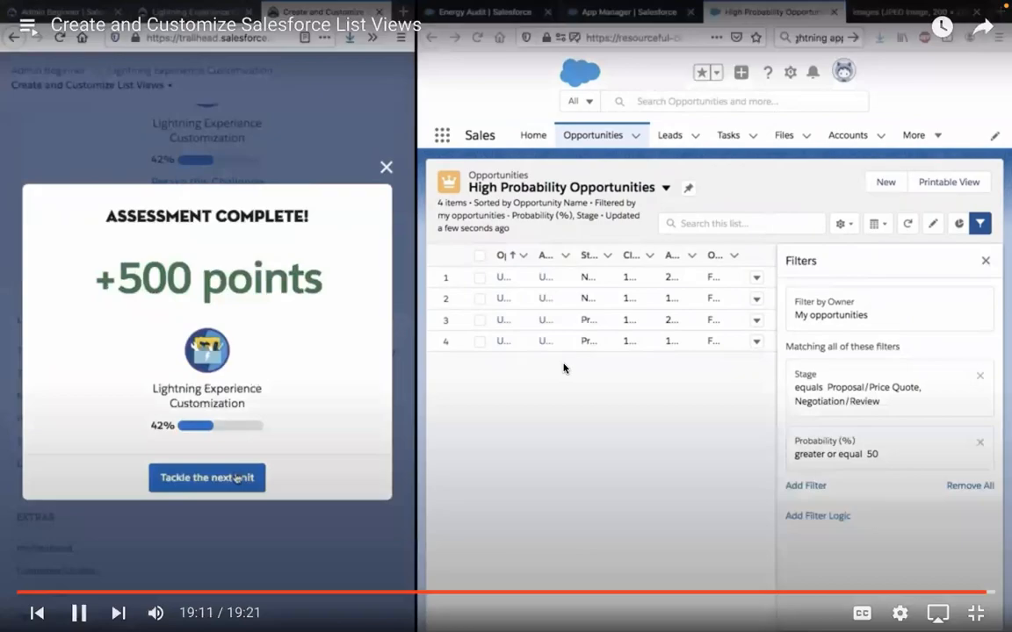
Leave the full-screen video, close the Lightning Apps screen reader instructions and return to the Create and Customize List Views unit.
key("Escape")
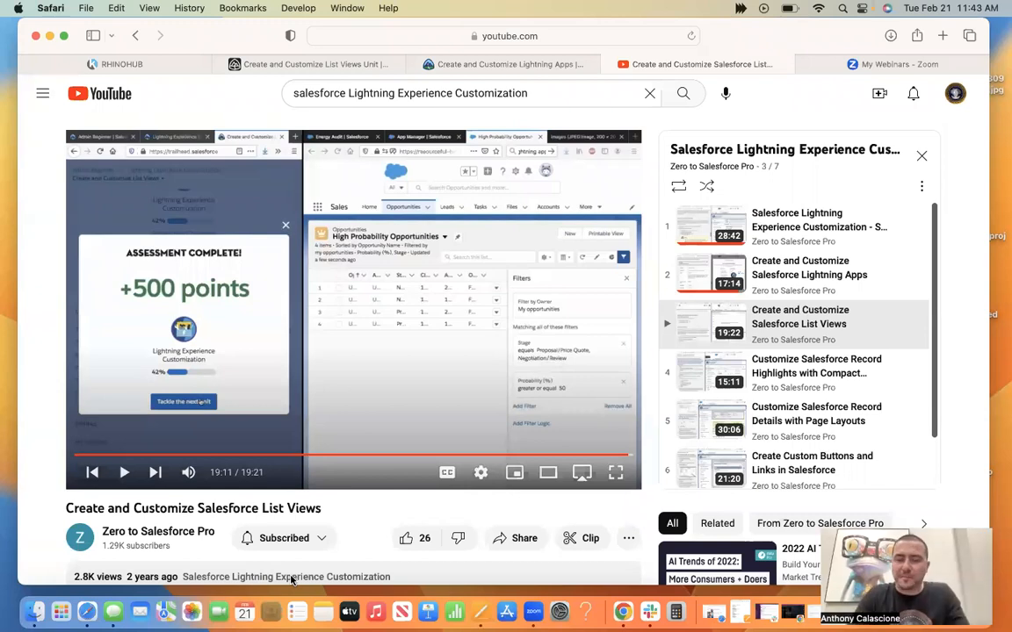
left_click(503, 63)
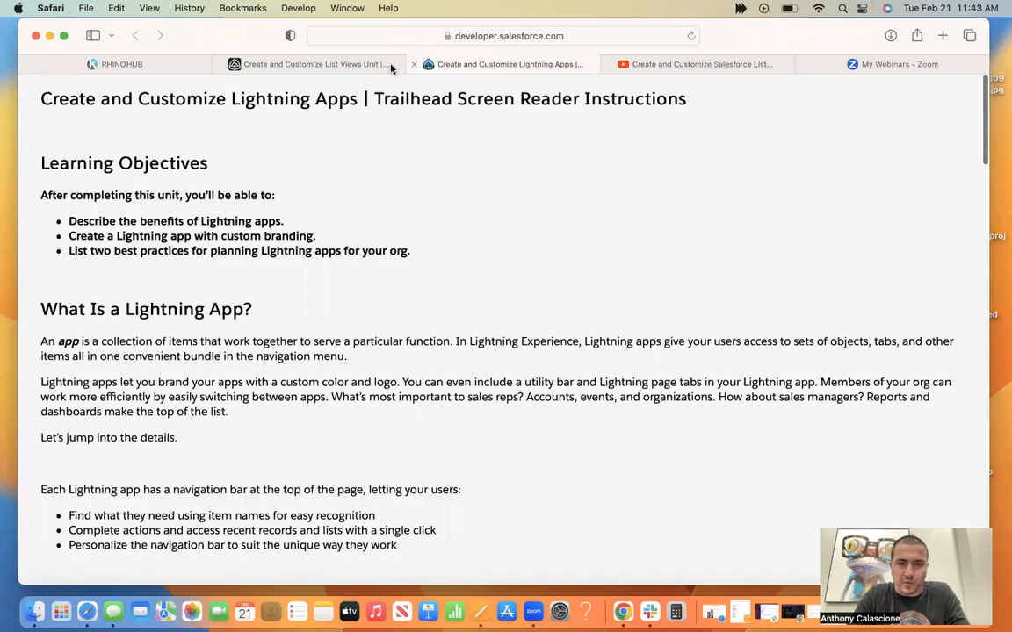
left_click(414, 65)
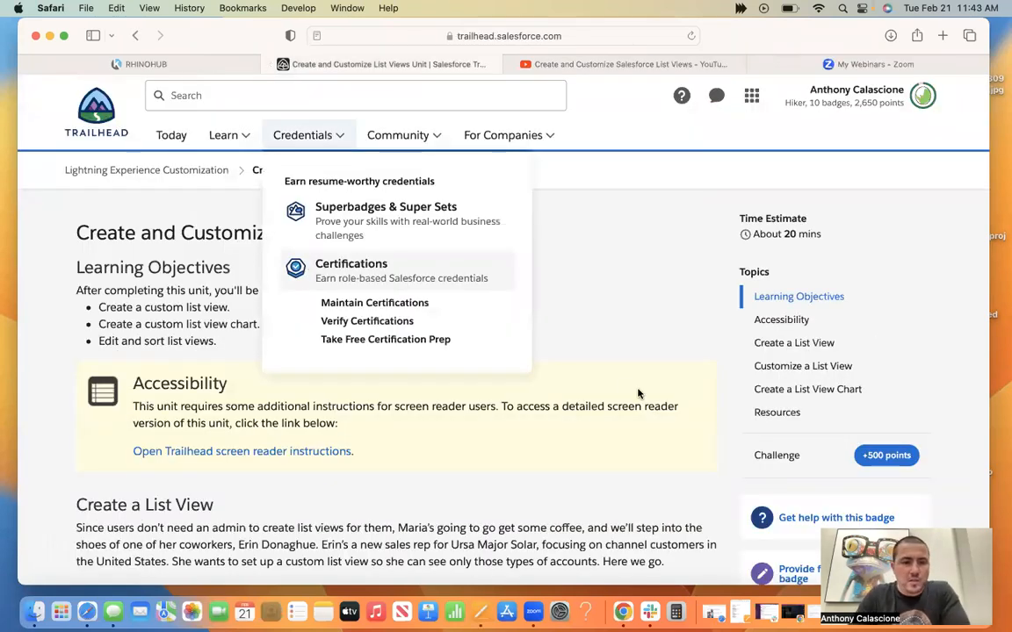
Look through the Create and Customize List Views unit down to the Hands-on Challenge requirements.
scroll(639, 394, "down", 10)
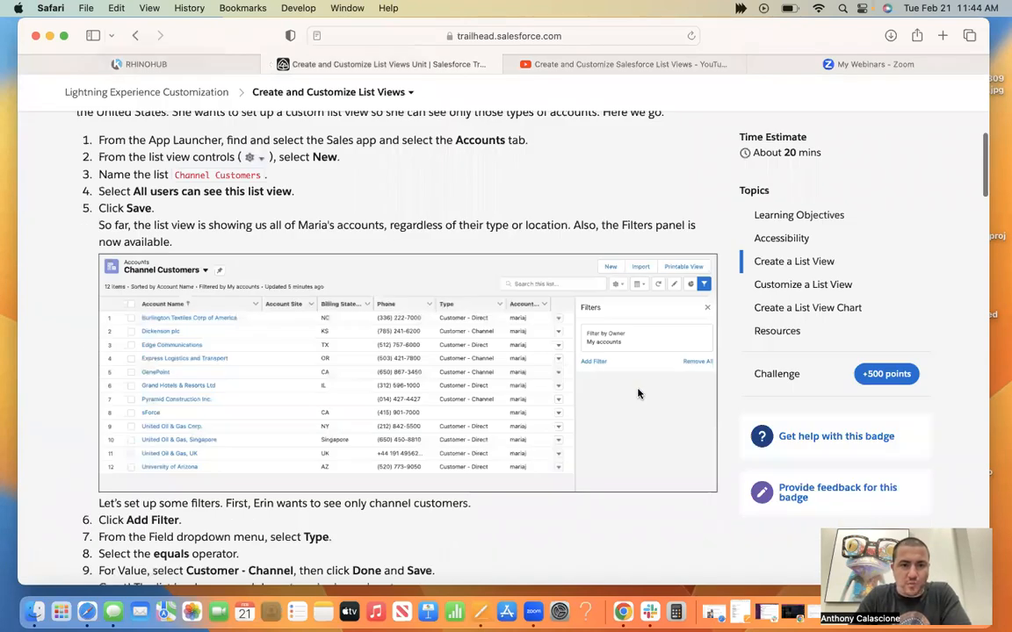
scroll(606, 369, "up", 2)
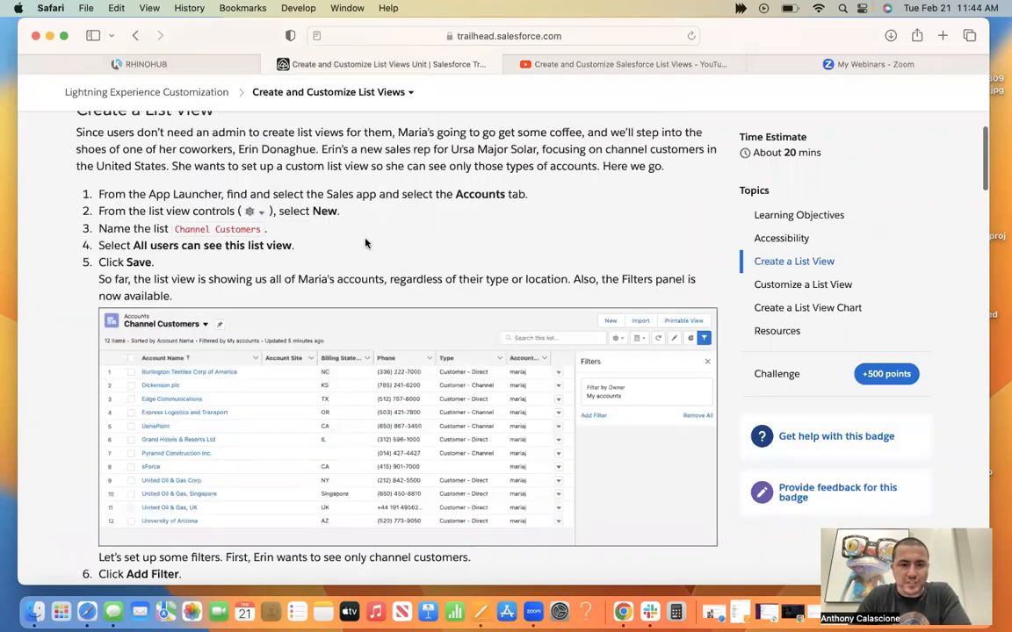
left_click(63, 35)
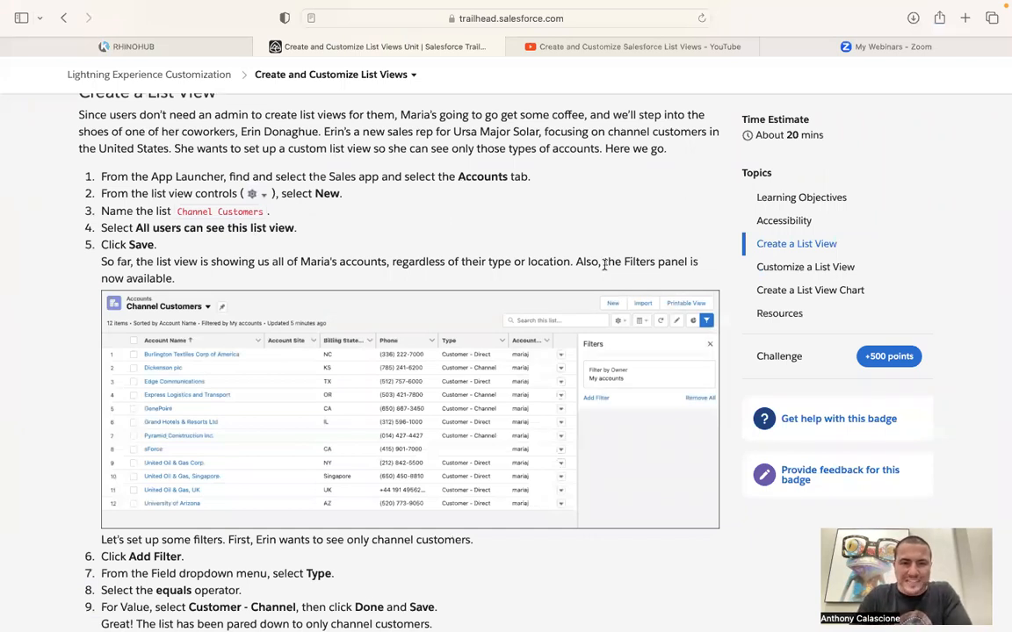
scroll(604, 269, "up", 3)
scroll(604, 270, "down", 5)
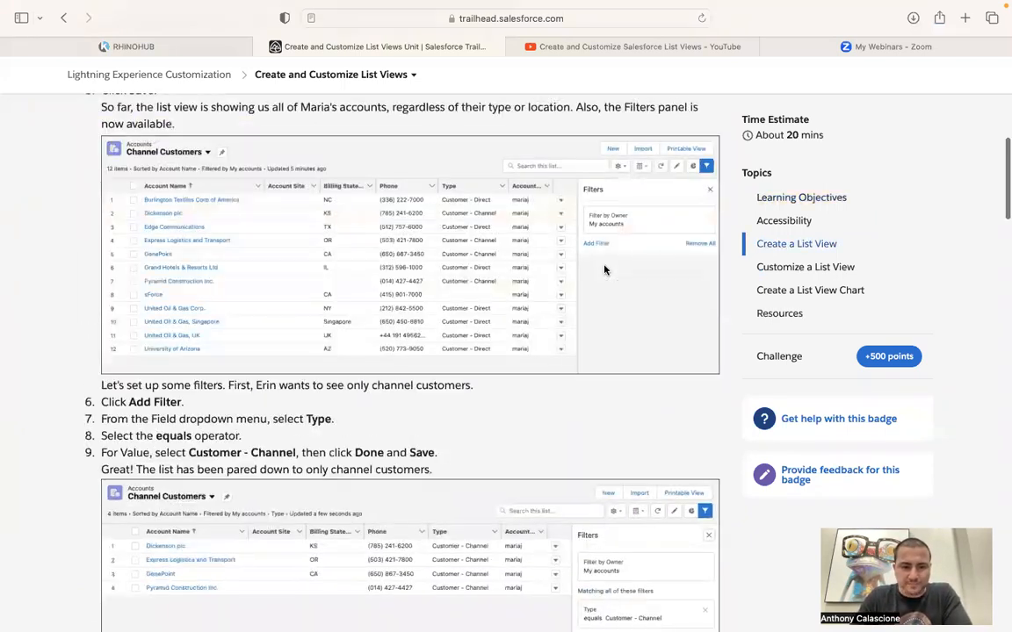
scroll(604, 270, "down", 3)
scroll(605, 270, "down", 3)
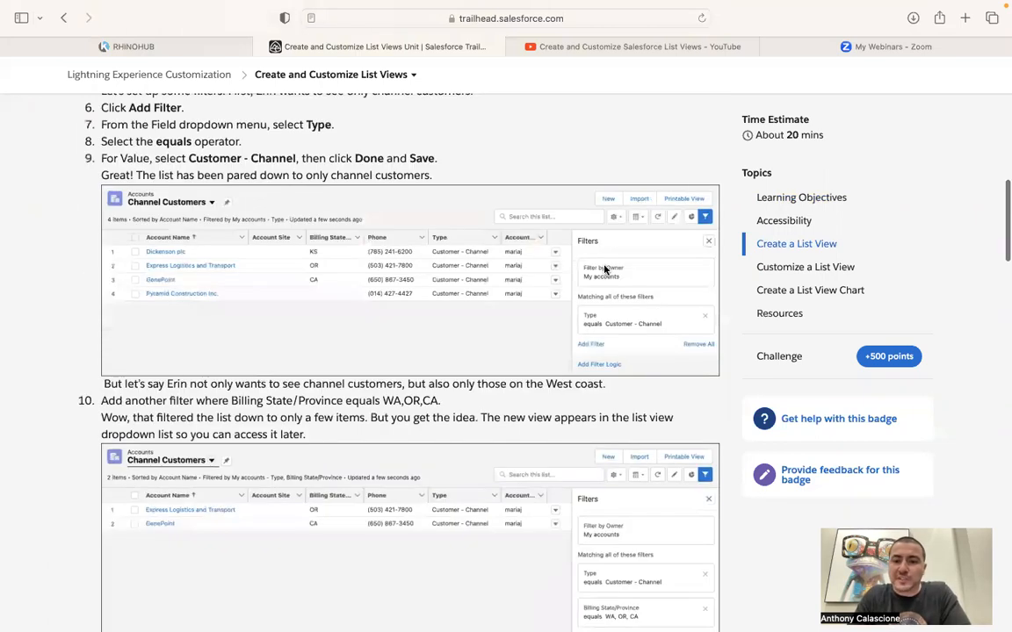
scroll(604, 269, "down", 1)
scroll(605, 269, "down", 4)
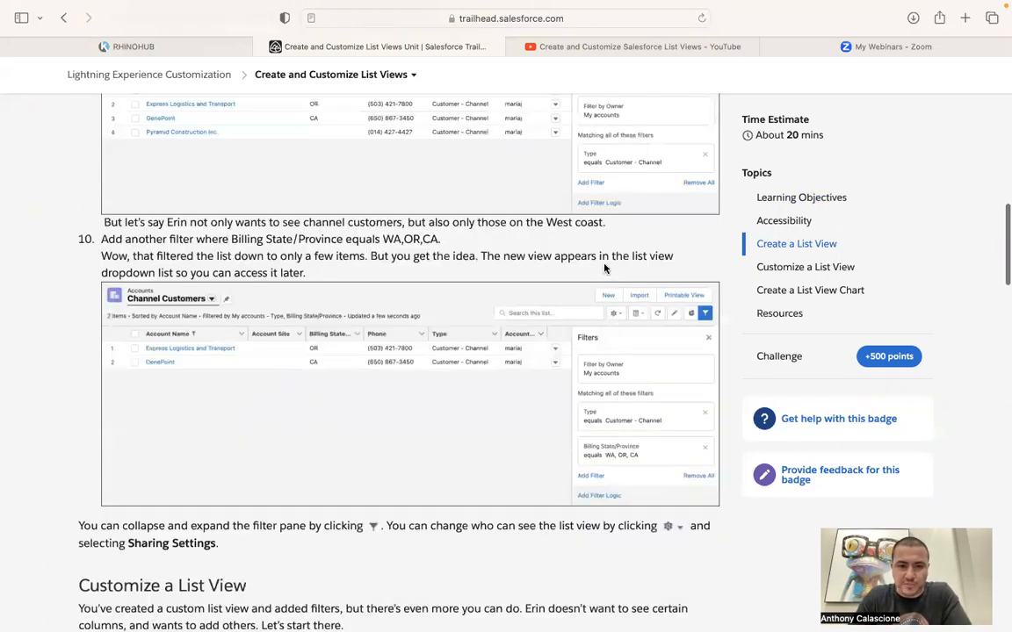
scroll(604, 270, "down", 5)
scroll(604, 267, "down", 11)
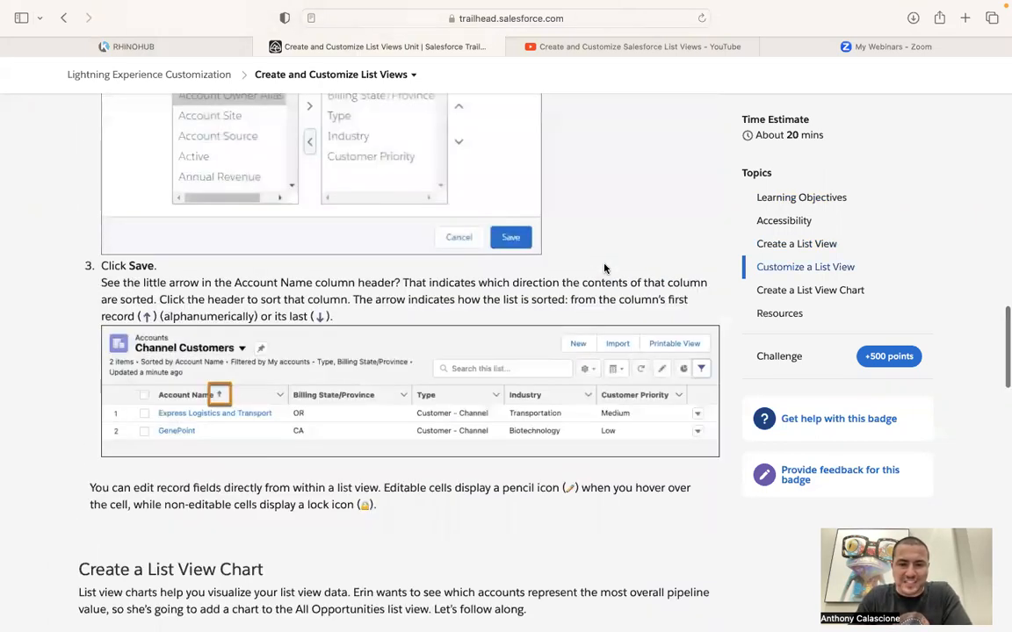
scroll(604, 268, "down", 4)
scroll(604, 268, "down", 10)
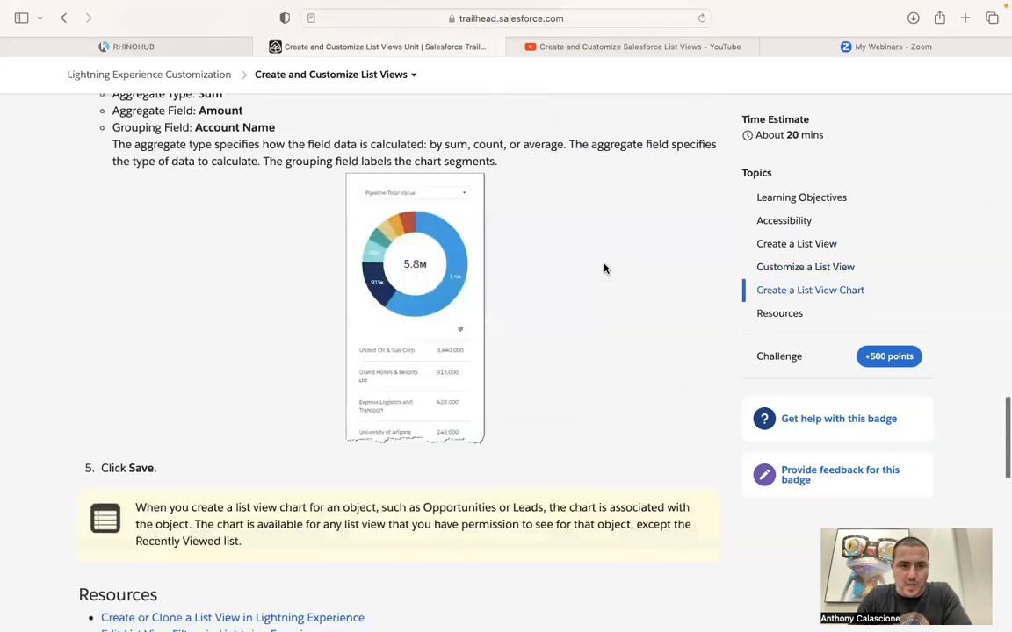
scroll(604, 268, "down", 10)
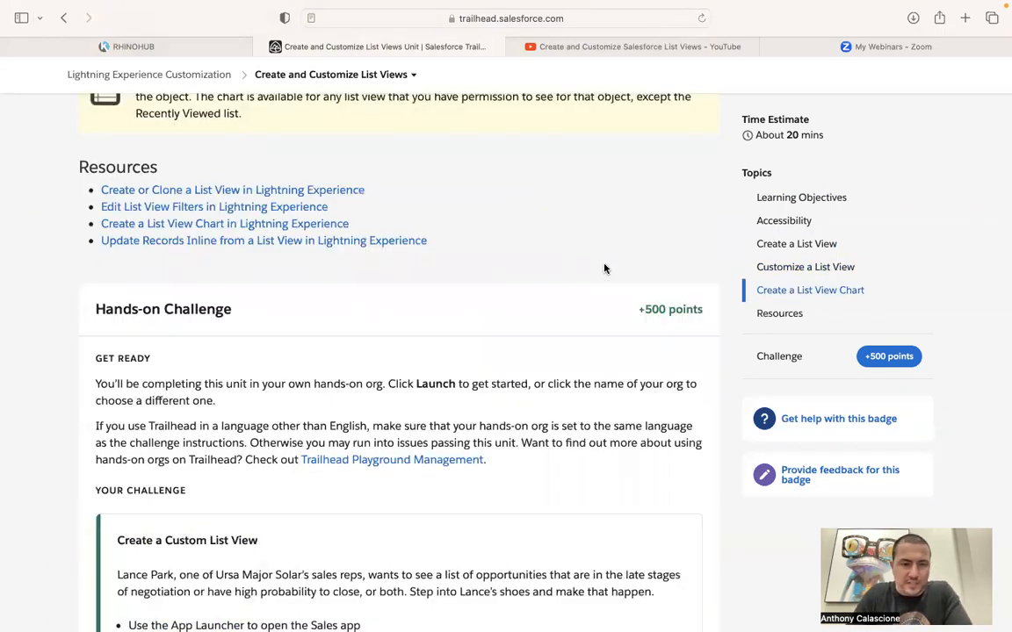
scroll(137, 182, "down", 5)
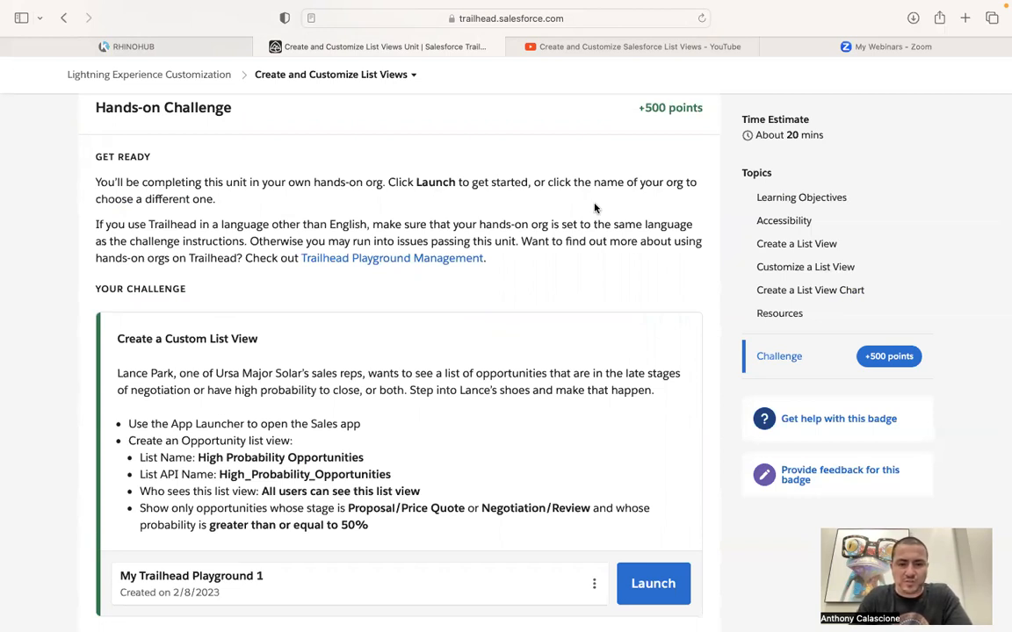
scroll(594, 208, "down", 2)
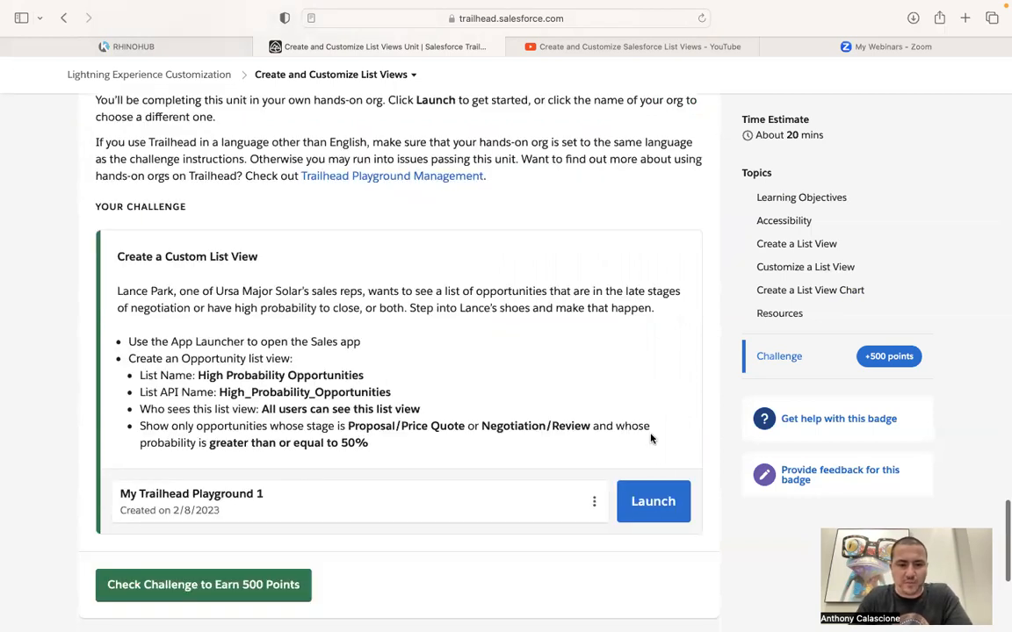
Launch My Trailhead Playground 1 and place it in its own window beside the Create and Customize List Views challenge.
left_click(654, 500)
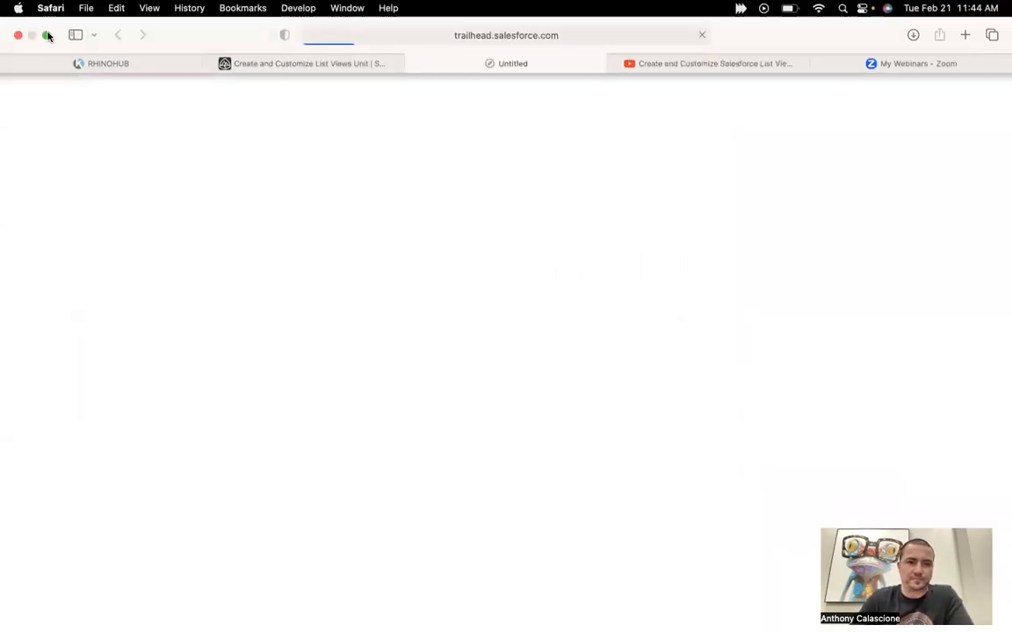
left_click(49, 35)
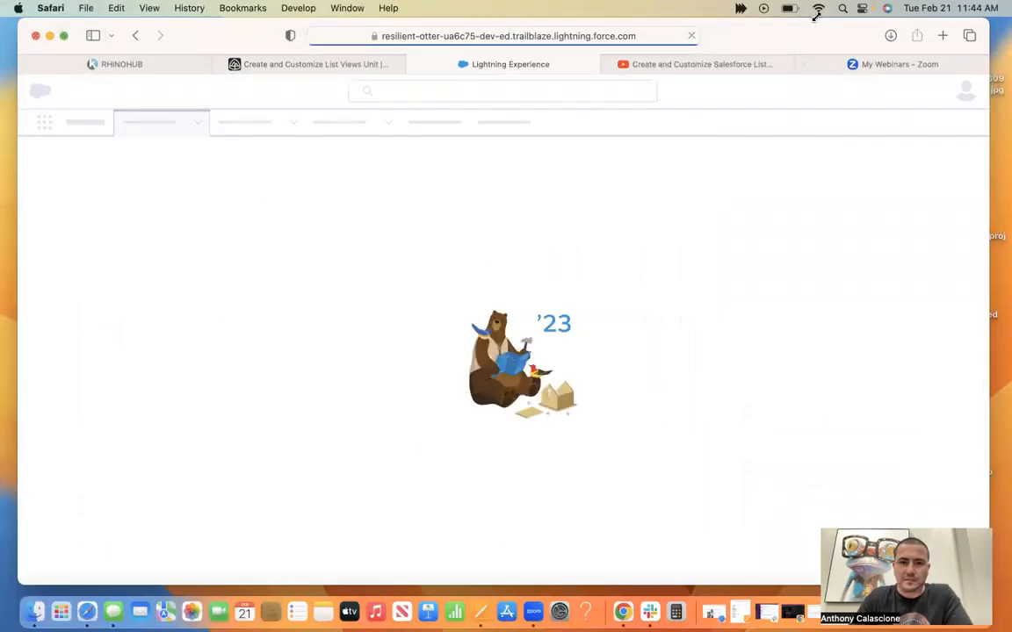
left_click_drag(817, 16, 551, 18)
left_click_drag(297, 68, 901, 118)
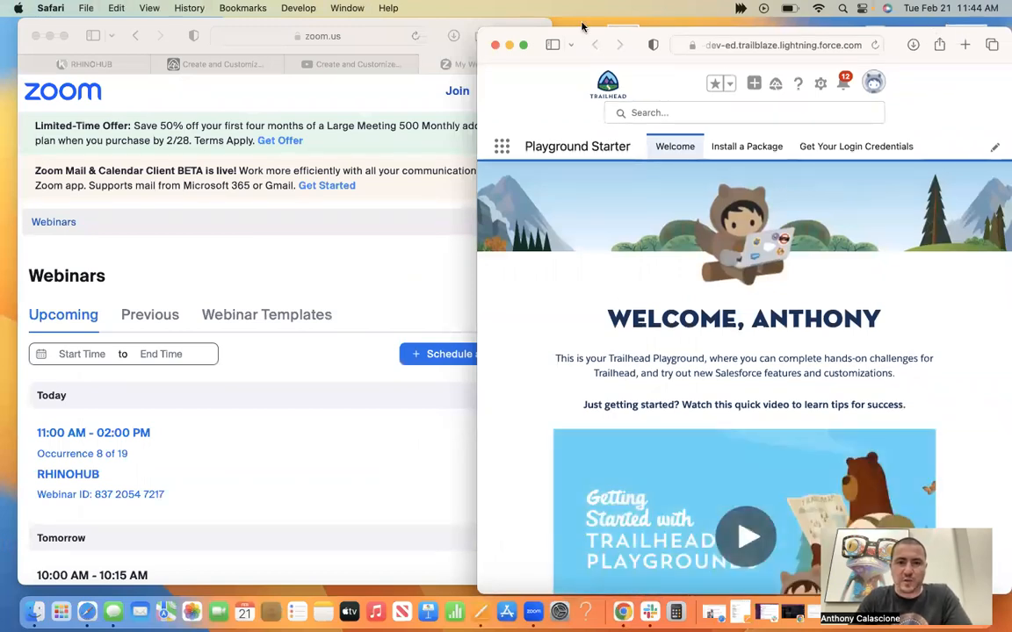
left_click_drag(579, 39, 537, 6)
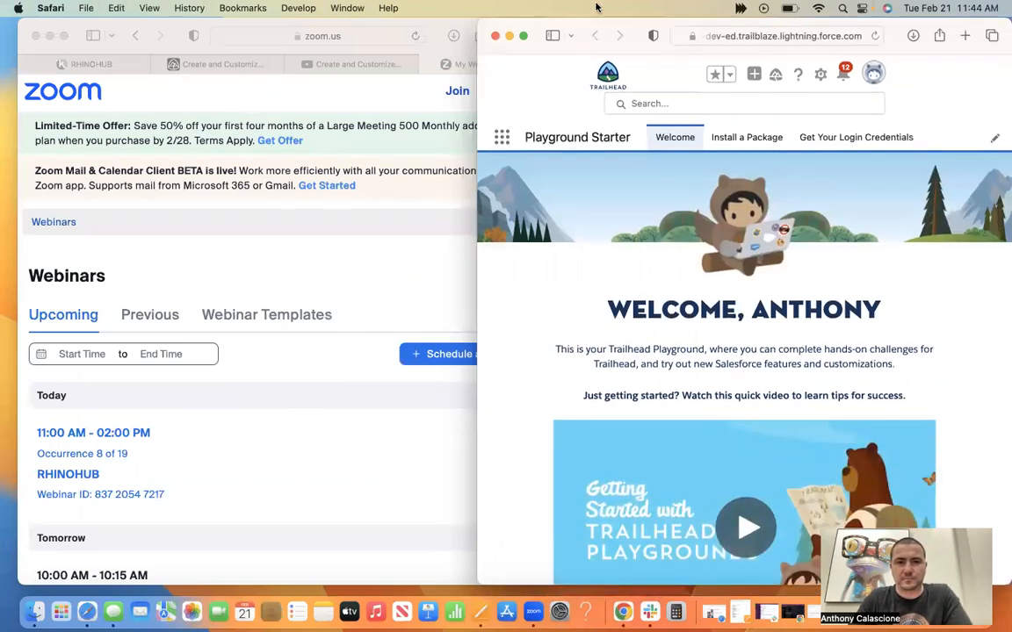
left_click(247, 67)
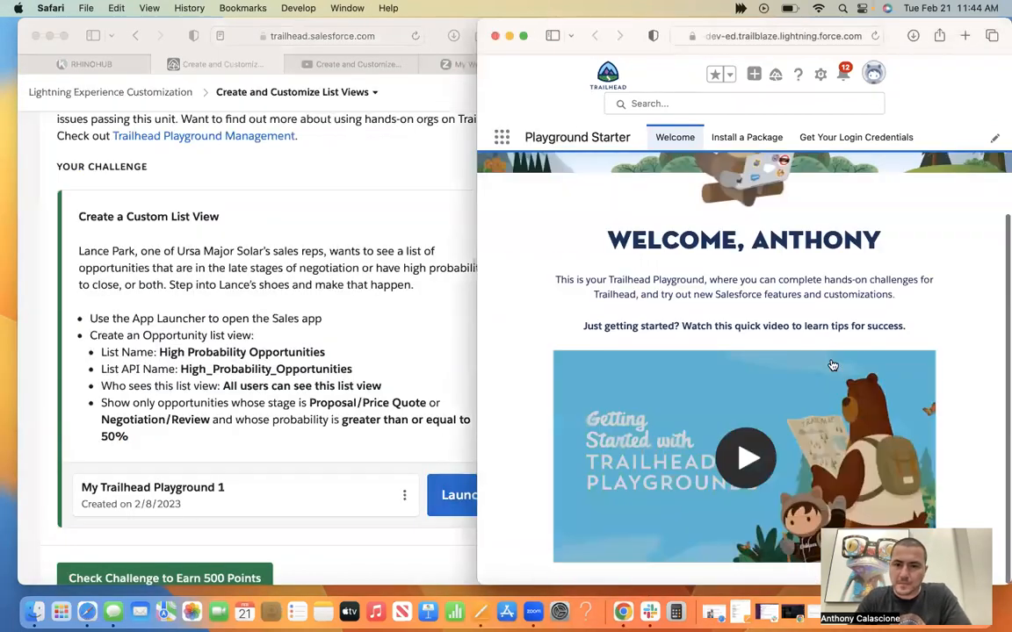
Widen the playground window over the challenge page.
scroll(679, 267, "down", 2)
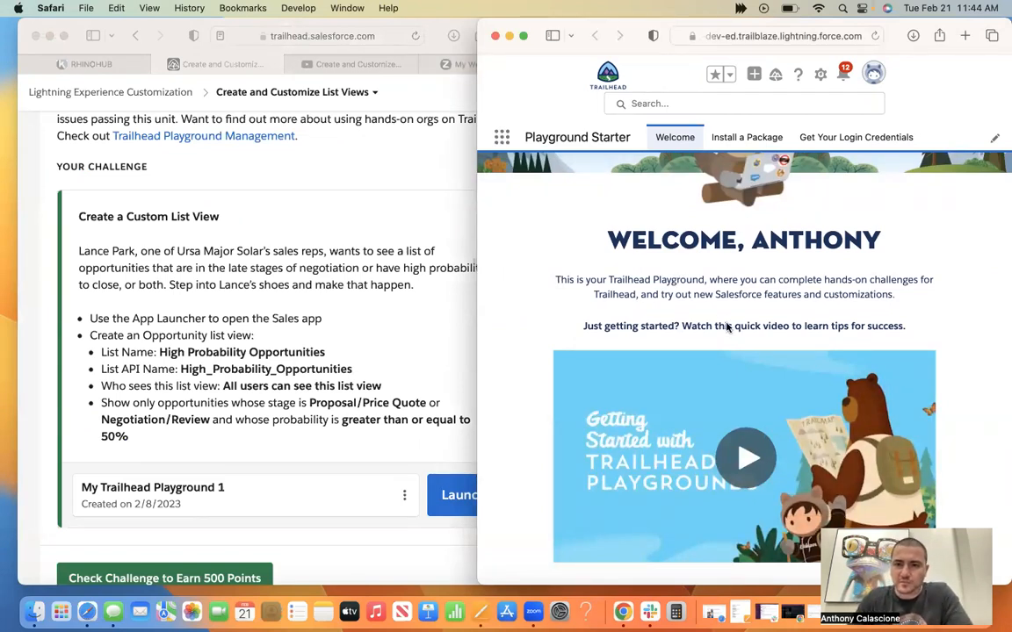
left_click(472, 24)
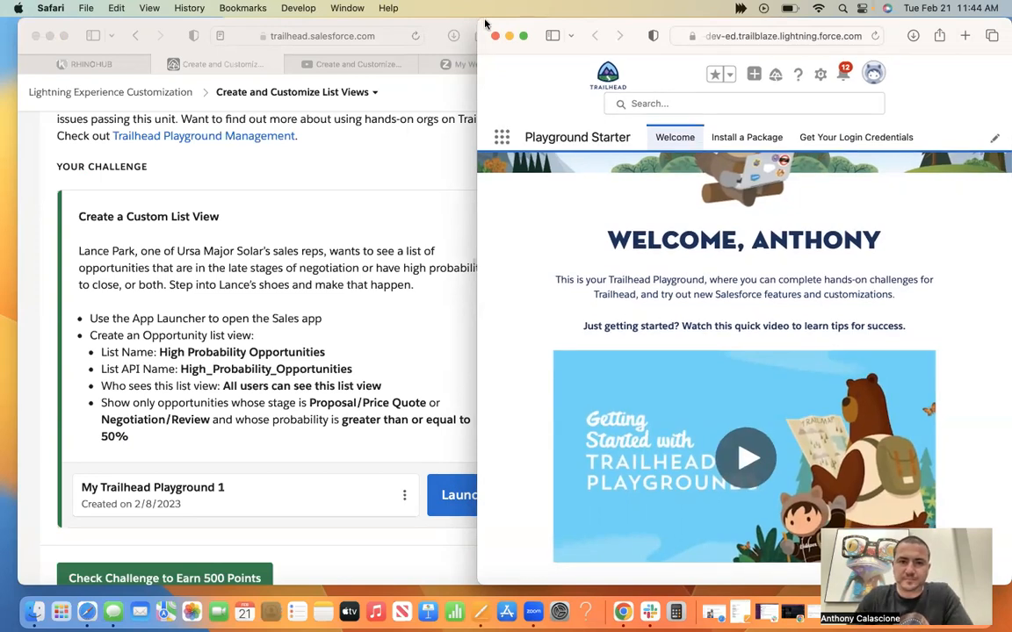
left_click(572, 24)
left_click_drag(310, 9, 152, 7)
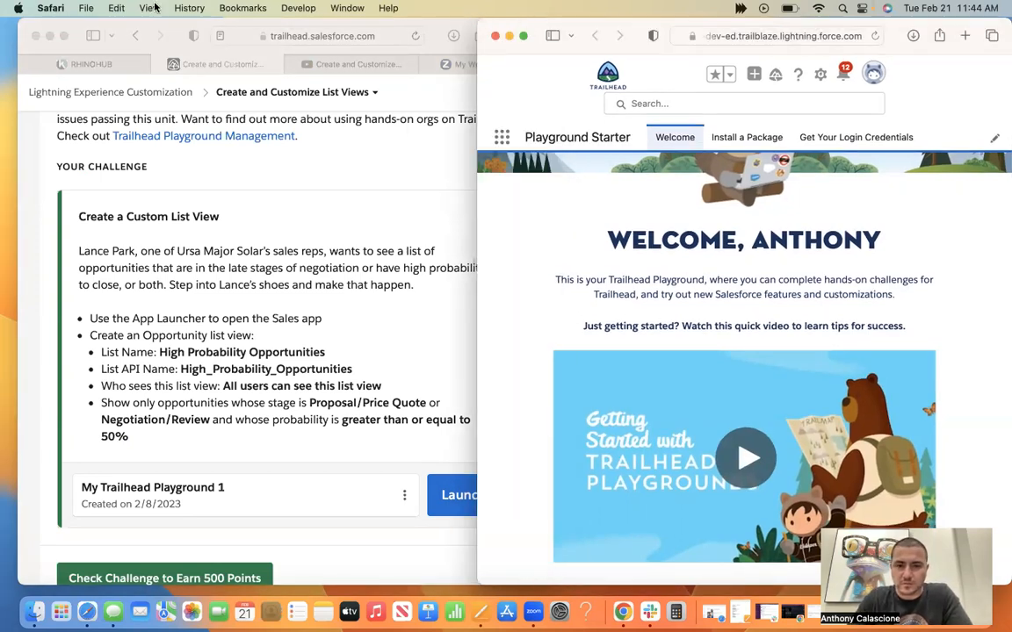
Review the Create a Custom List View challenge requirements and the playground's welcome page.
left_click(103, 280)
scroll(103, 280, "up", 3)
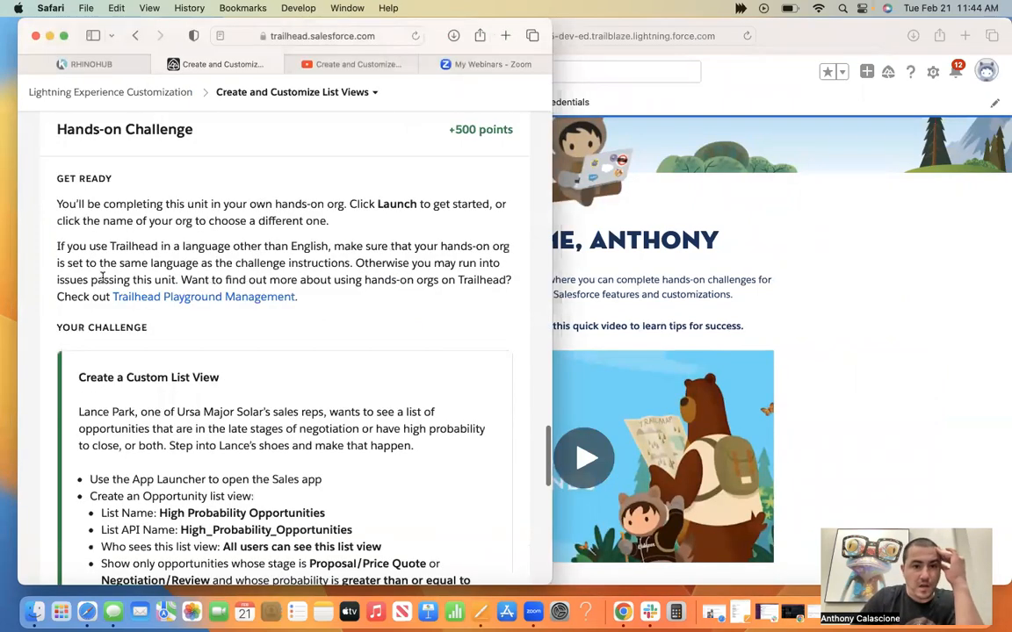
scroll(102, 278, "up", 1)
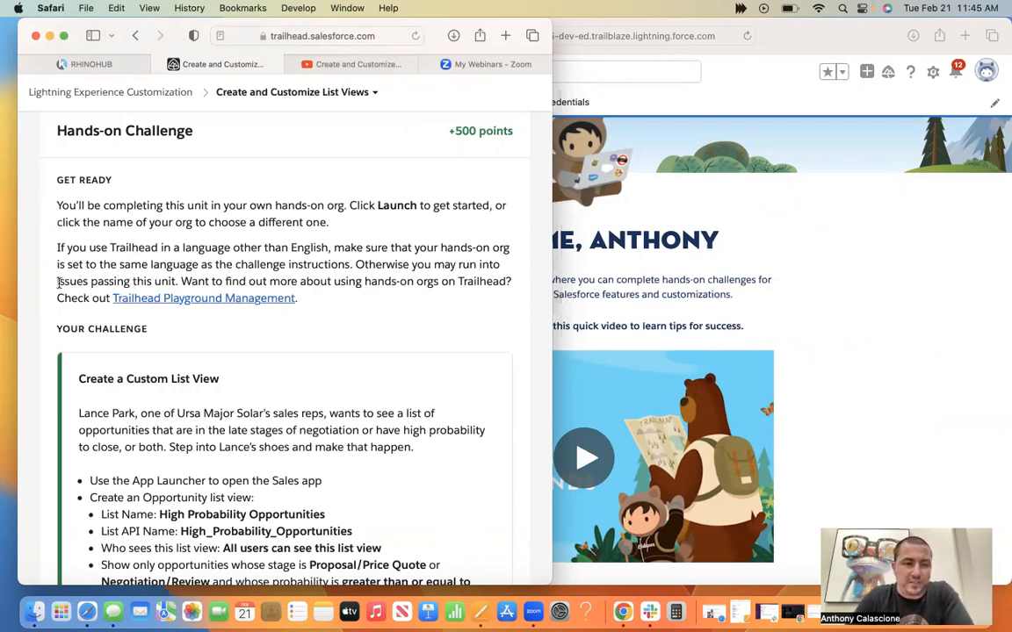
scroll(328, 374, "down", 5)
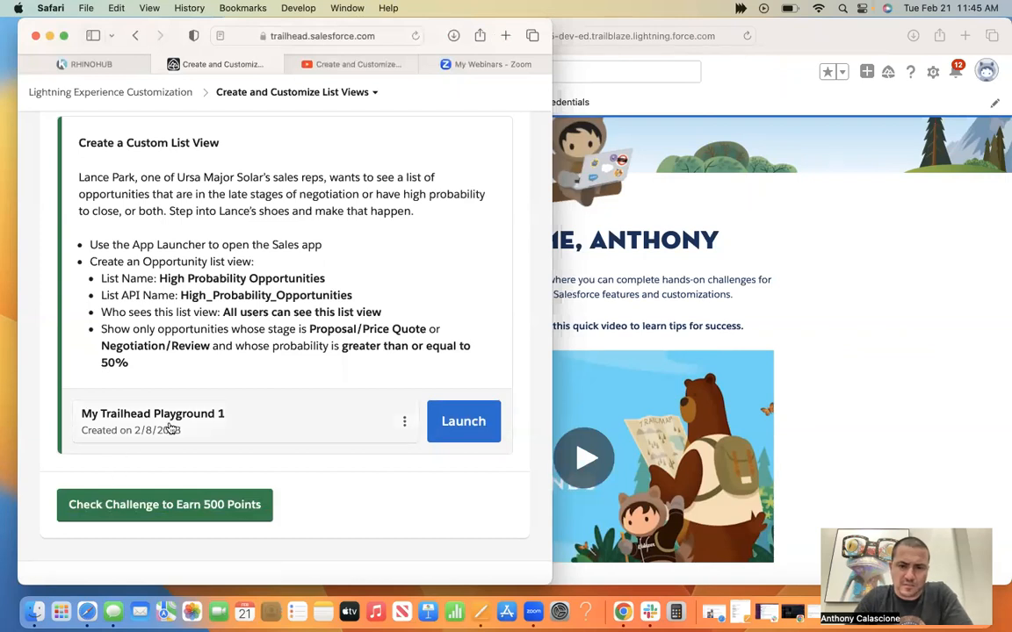
left_click(860, 319)
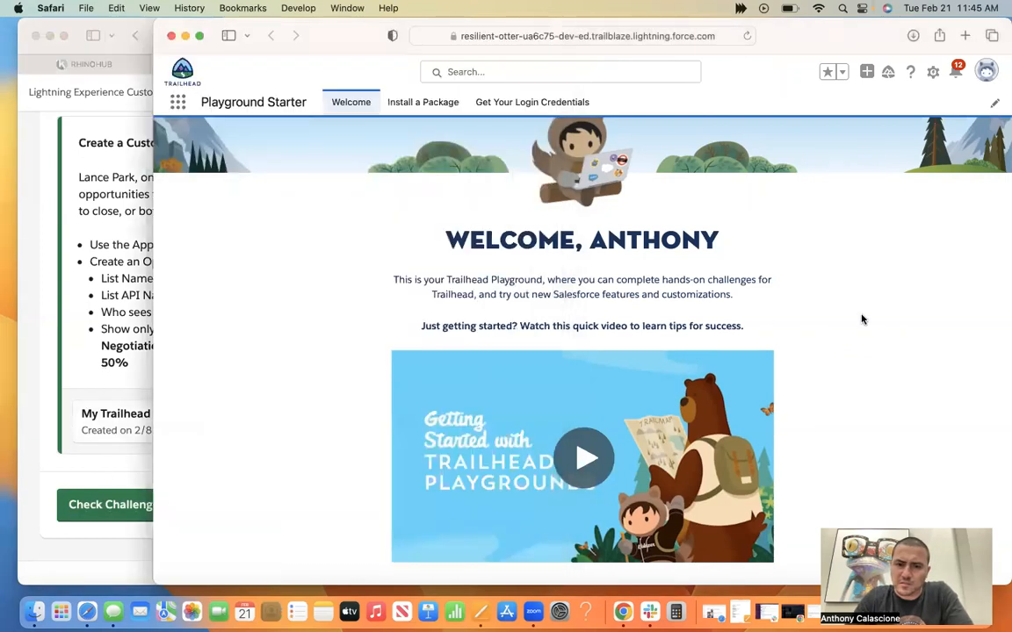
scroll(861, 319, "down", 1)
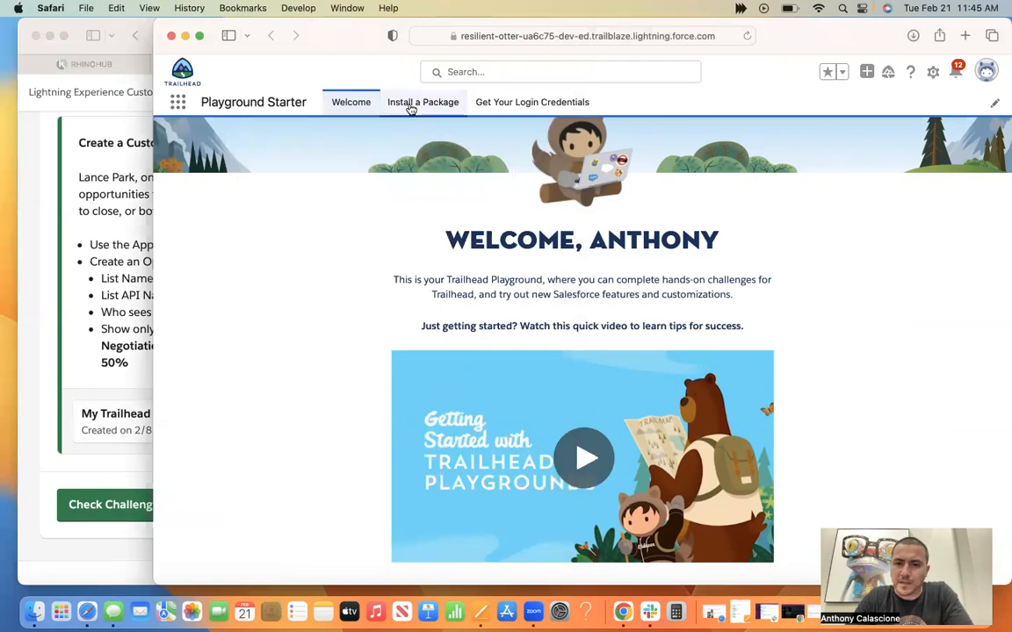
Launch My Trailhead Playground 1 again, close the duplicate tab and return to the separate playground window.
left_click(108, 336)
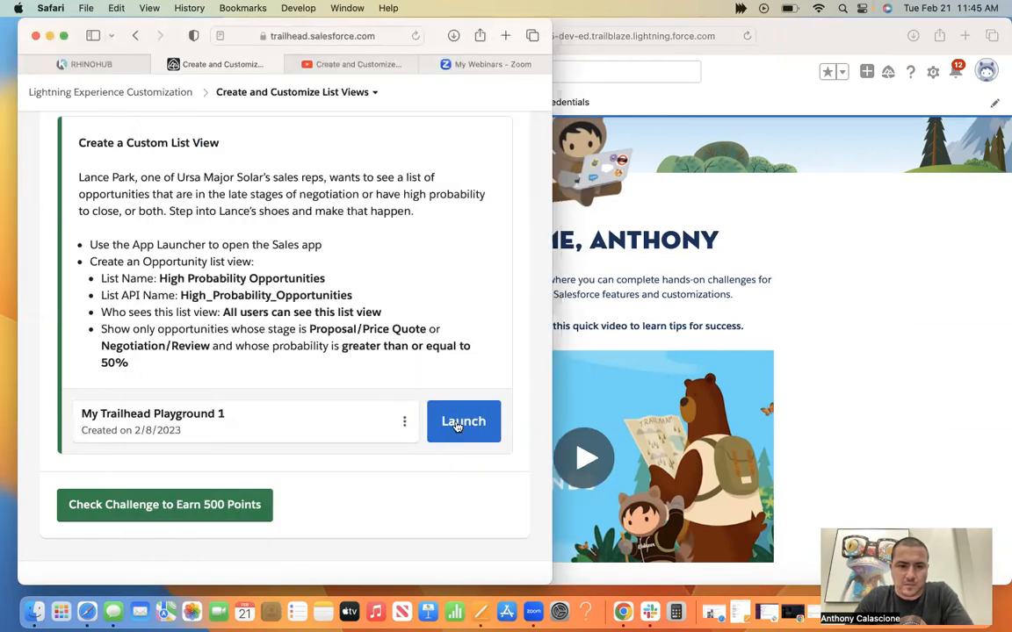
left_click(456, 424)
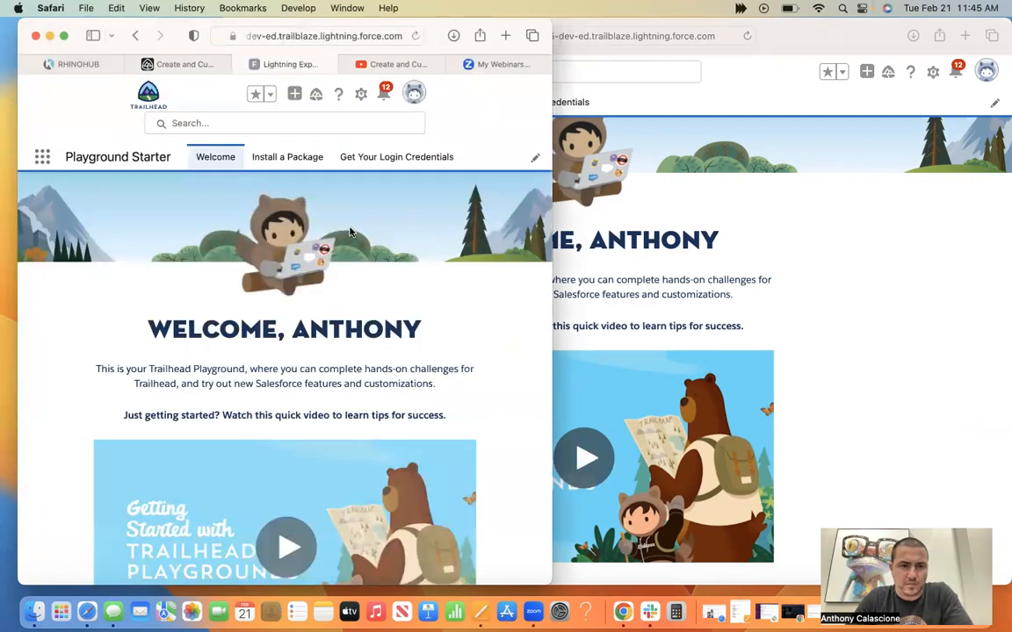
left_click(235, 64)
left_click(672, 227)
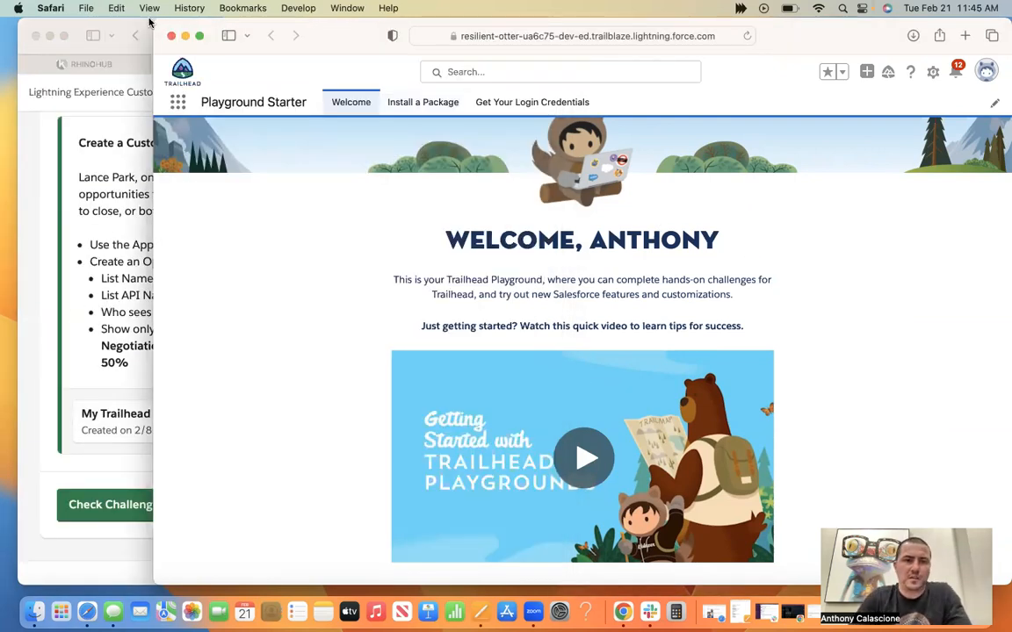
Narrow the playground window so it sits beside the challenge instructions and open the Sales app.
left_click_drag(152, 19, 514, 19)
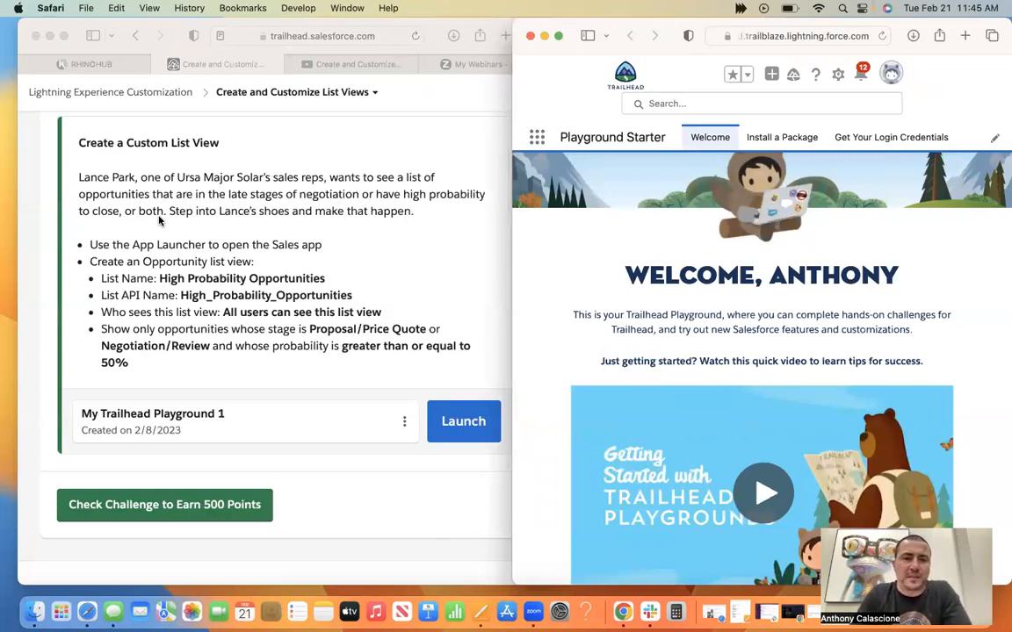
left_click(538, 140)
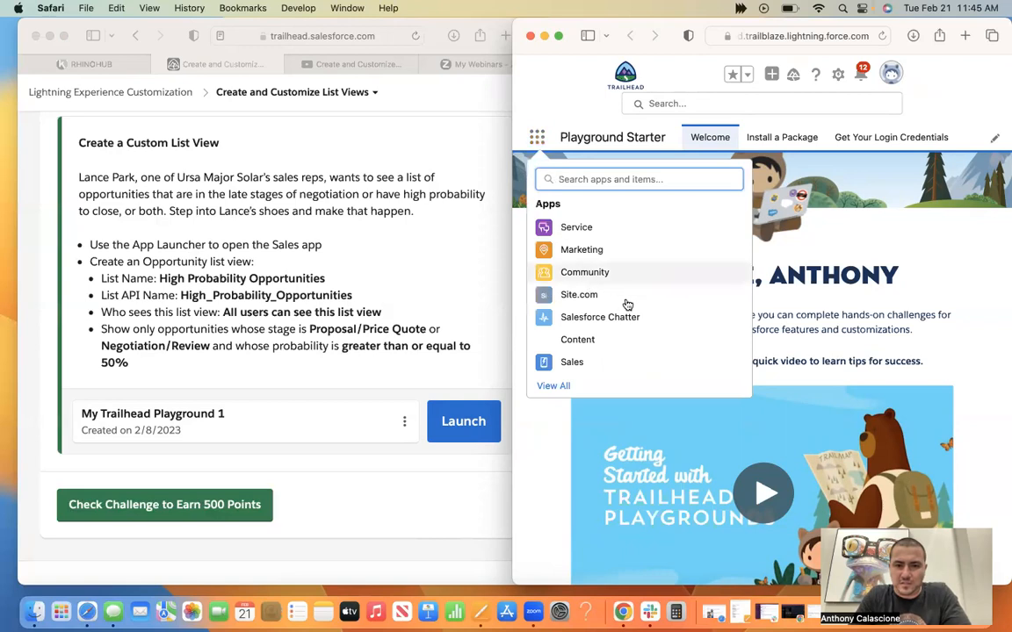
left_click(584, 361)
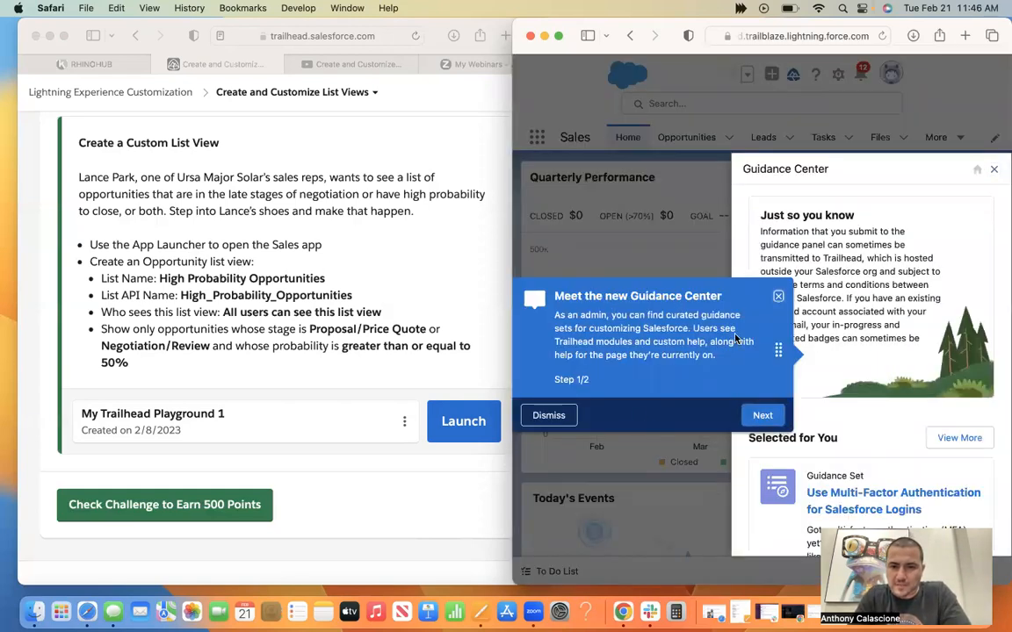
Dismiss the Guidance Center and go to the Sales app's Opportunities page.
left_click(549, 417)
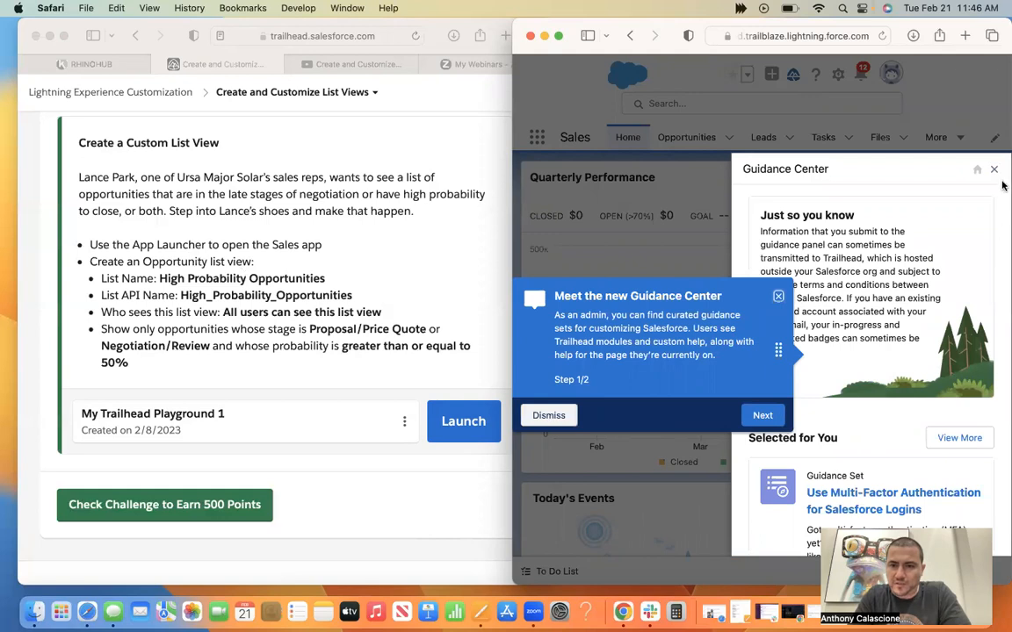
left_click(996, 172)
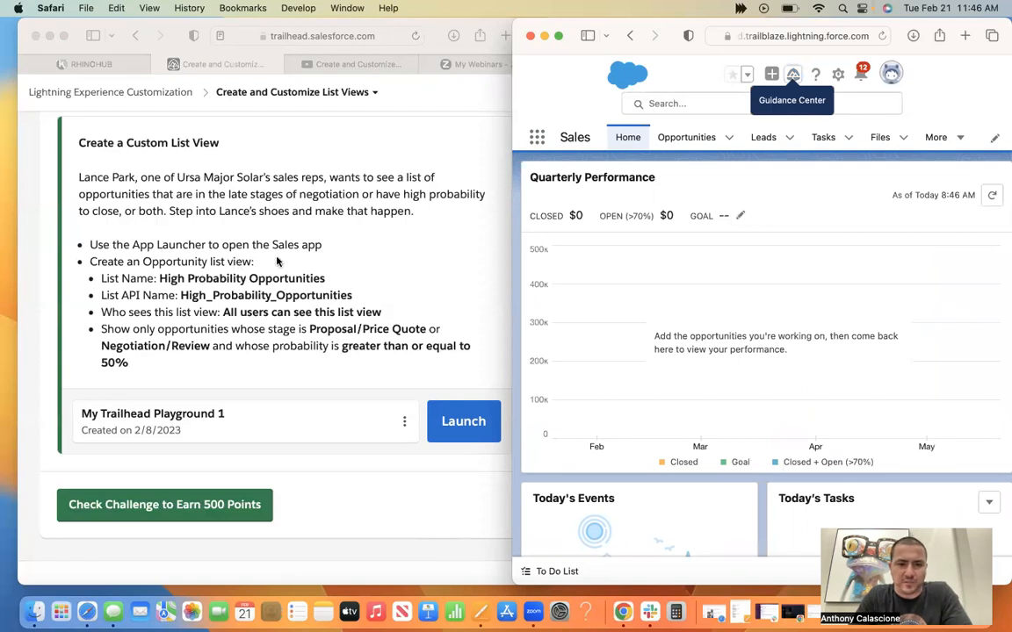
left_click(686, 137)
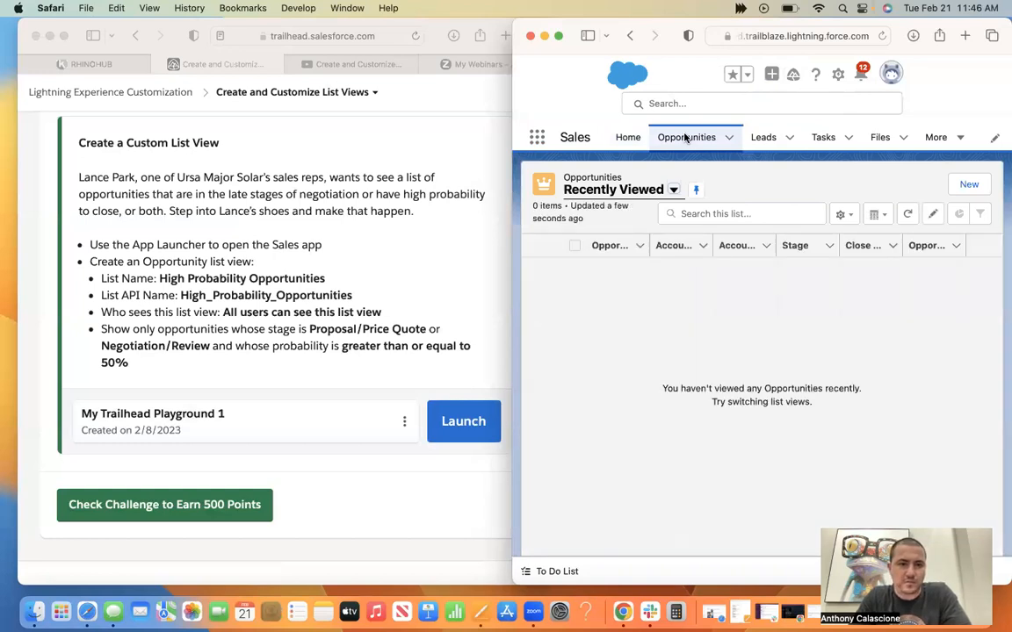
Look through the existing Opportunities list views and search them for "high".
left_click(674, 191)
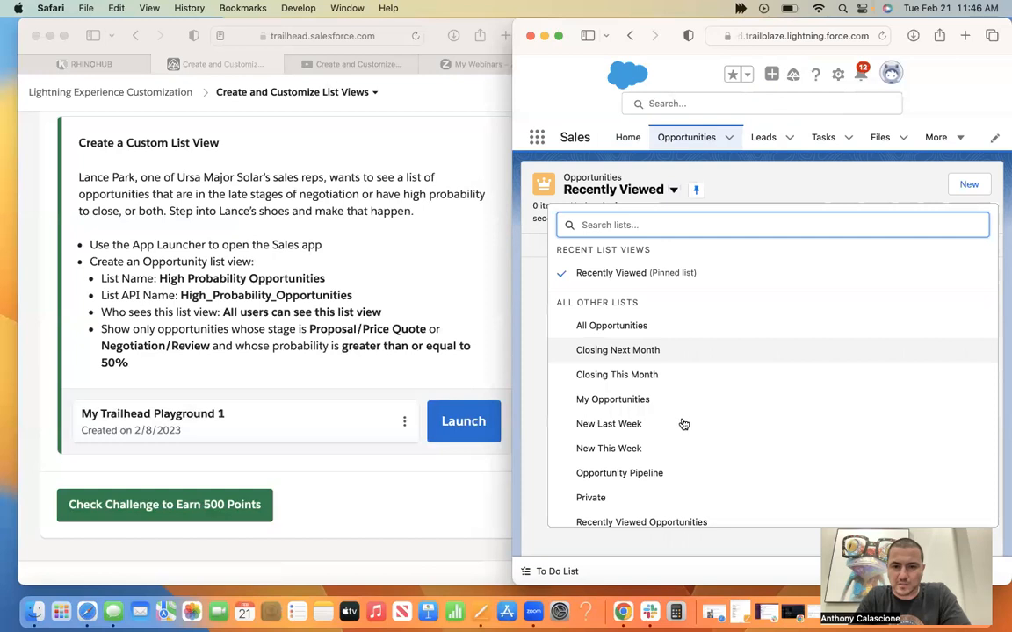
scroll(683, 424, "down", 1)
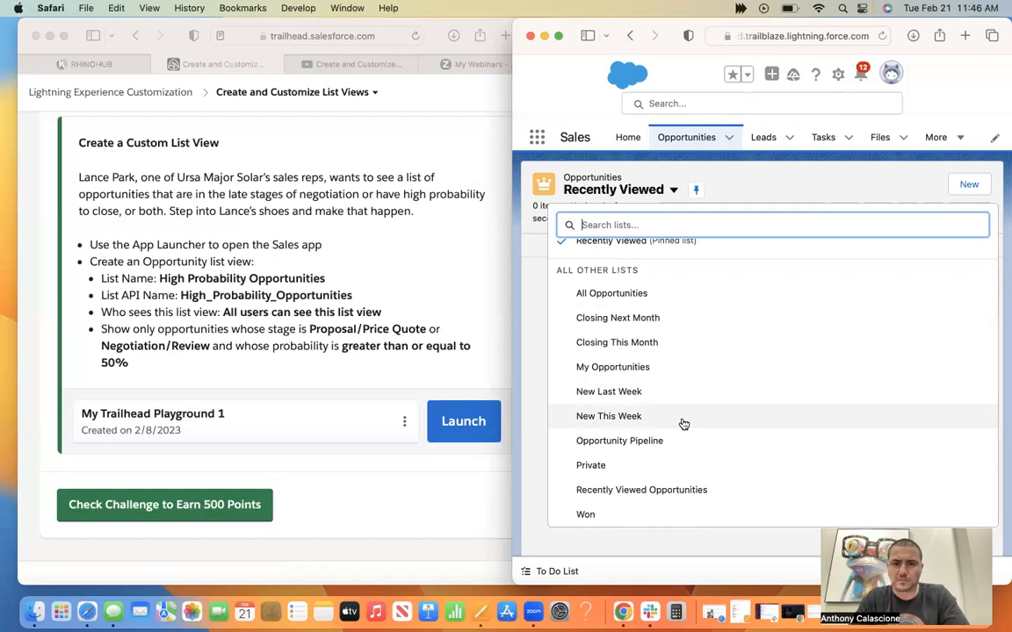
scroll(683, 425, "up", 1)
type("high")
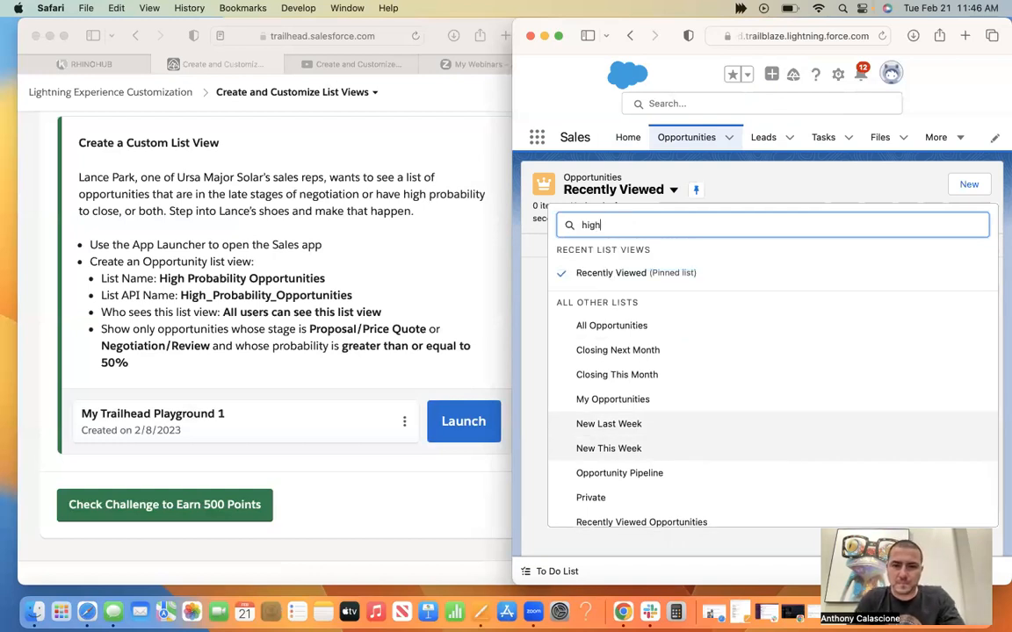
left_click(758, 192)
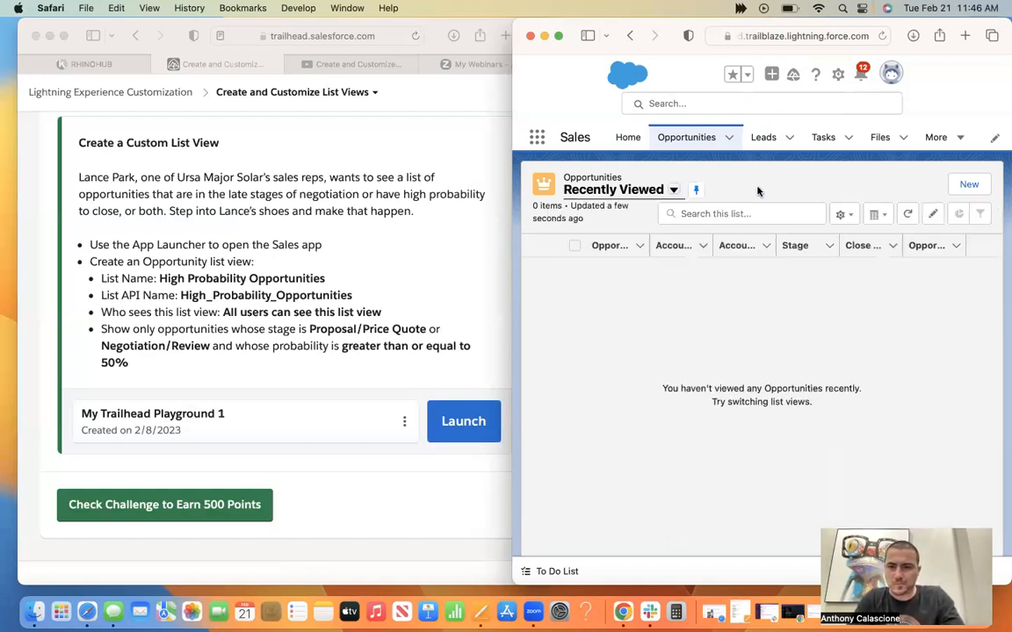
Open a new opportunity form and copy the list name High Probability Opportunities from the challenge instructions.
left_click(977, 187)
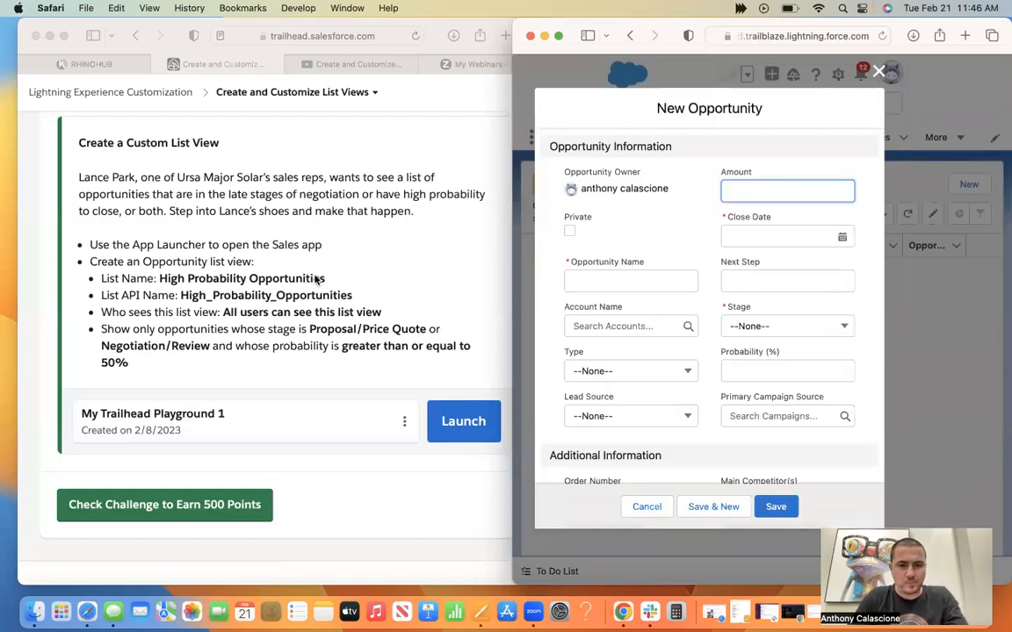
left_click(185, 277)
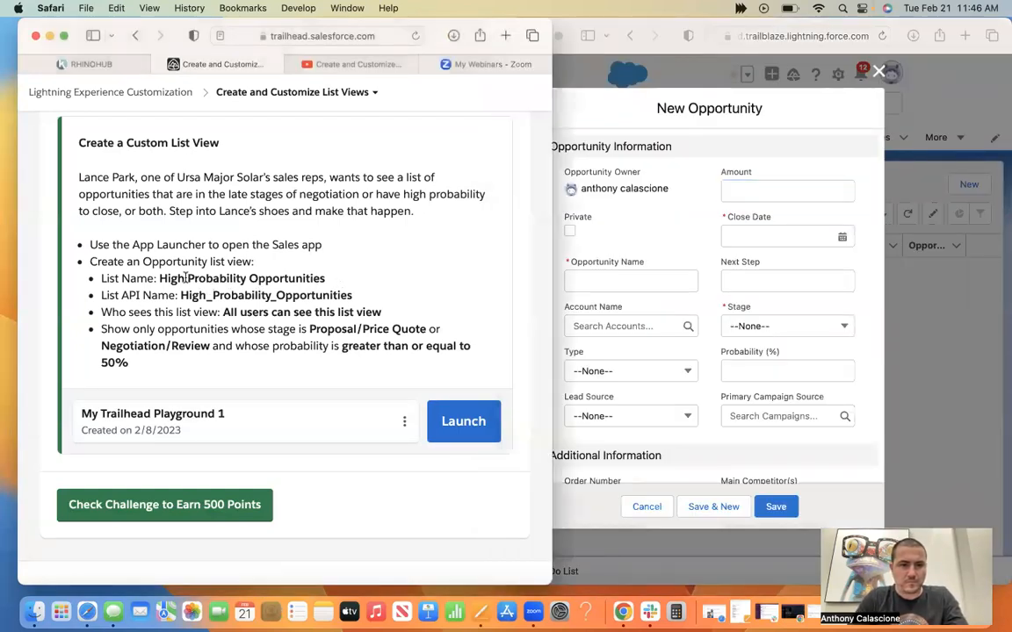
triple_click(277, 278)
left_click_drag(323, 277, 163, 278)
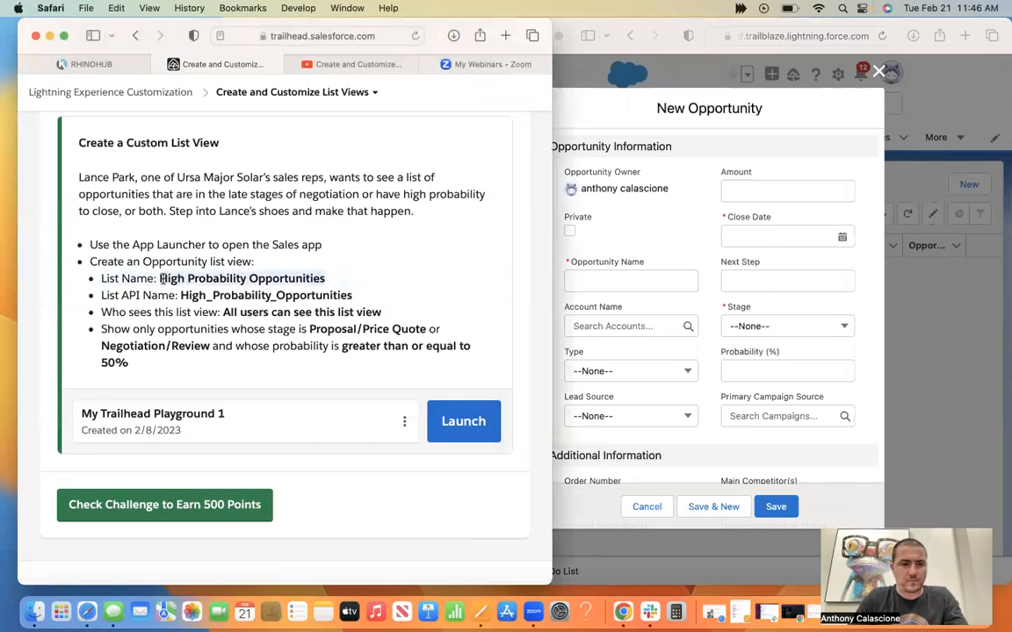
Look over the fields in the New Opportunity form and close it without saving.
left_click(625, 112)
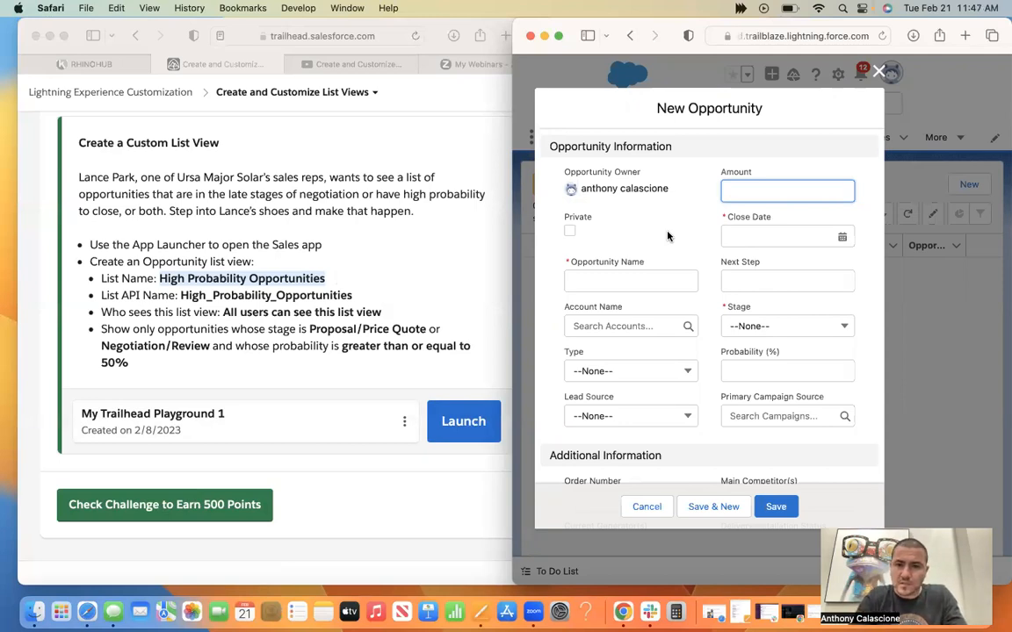
scroll(667, 235, "down", 5)
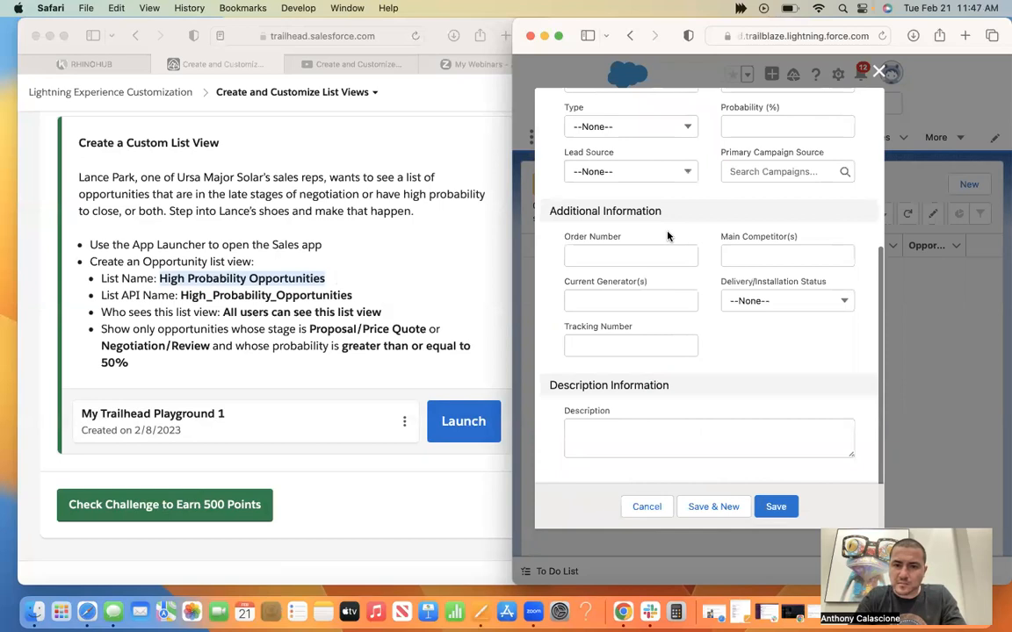
scroll(866, 101, "up", 5)
left_click(879, 72)
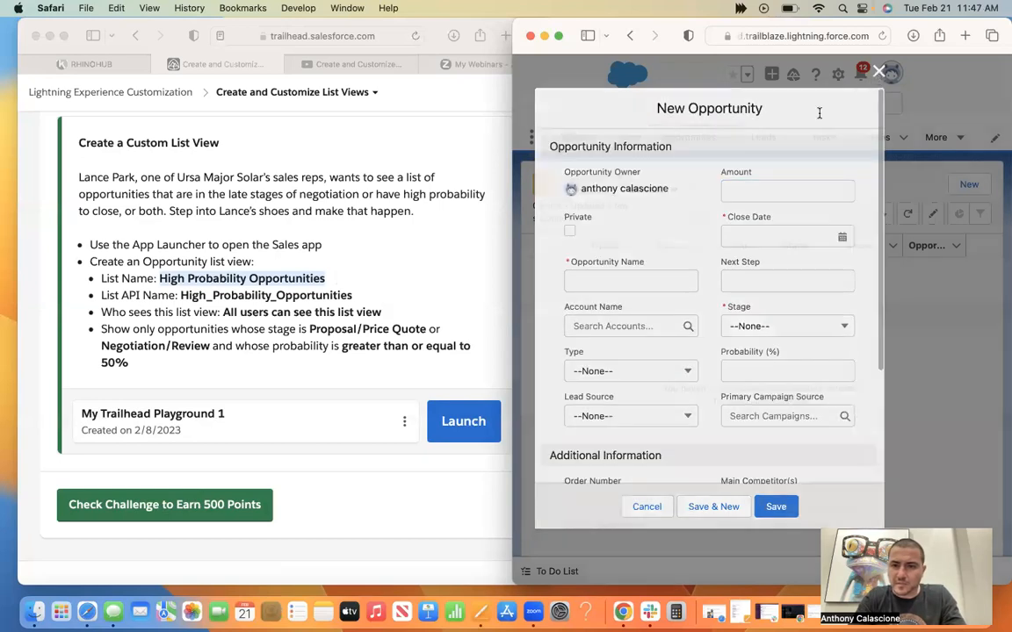
Widen the playground window over the challenge page and check the available list view controls.
left_click(731, 139)
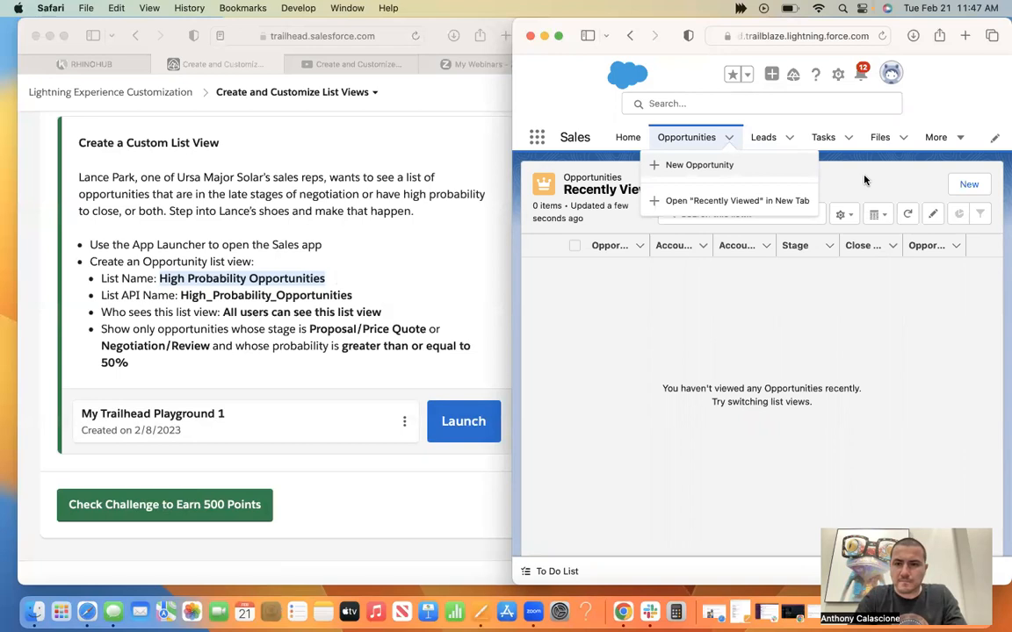
left_click_drag(514, 21, 294, 23)
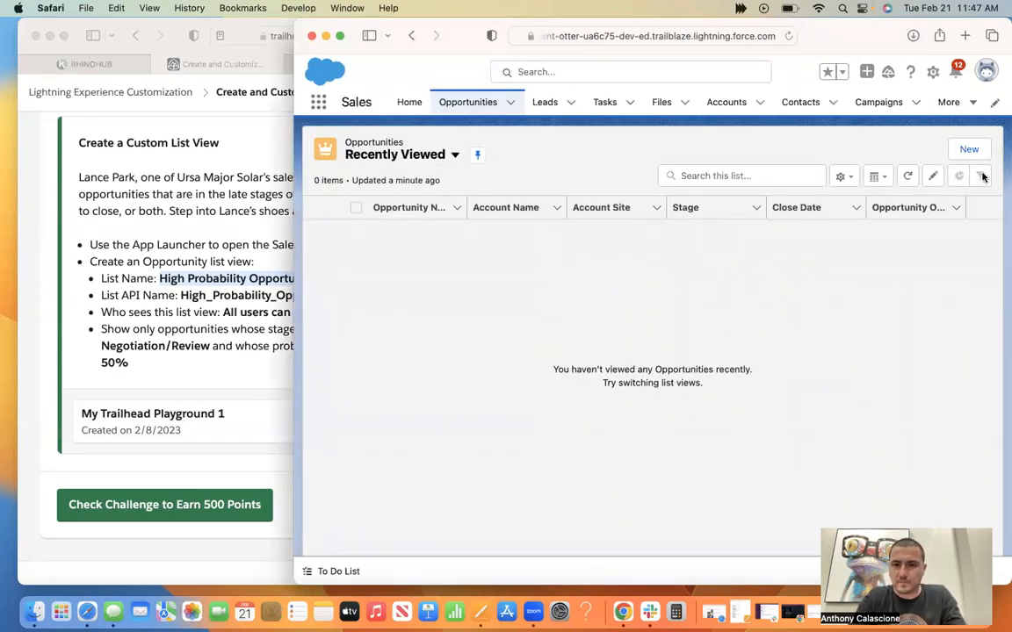
left_click(846, 177)
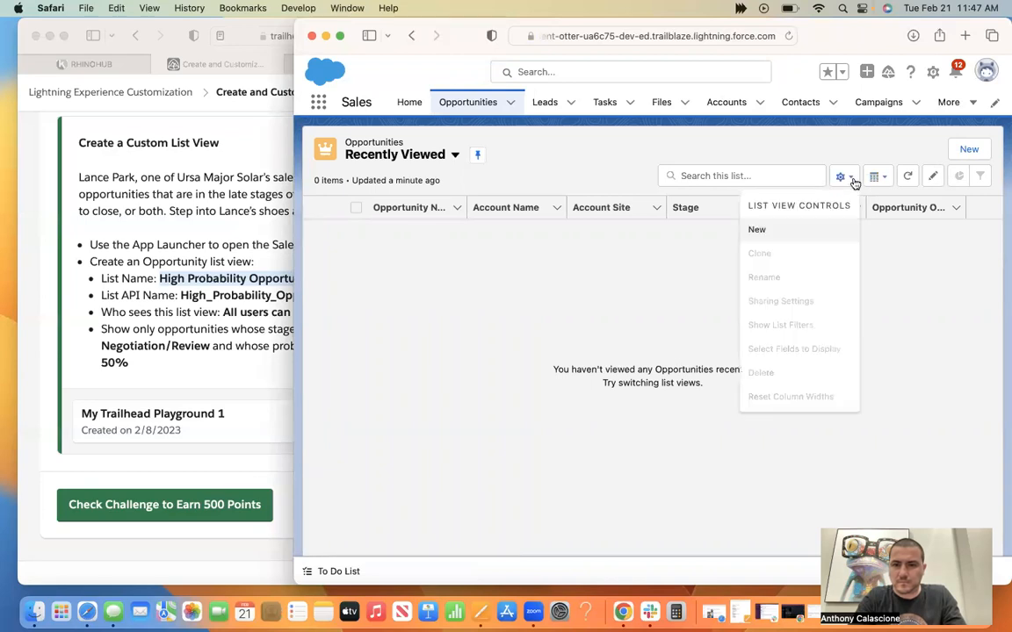
Search the Recently Viewed opportunities for "high probability" and clear the search.
left_click(791, 178)
type("hg")
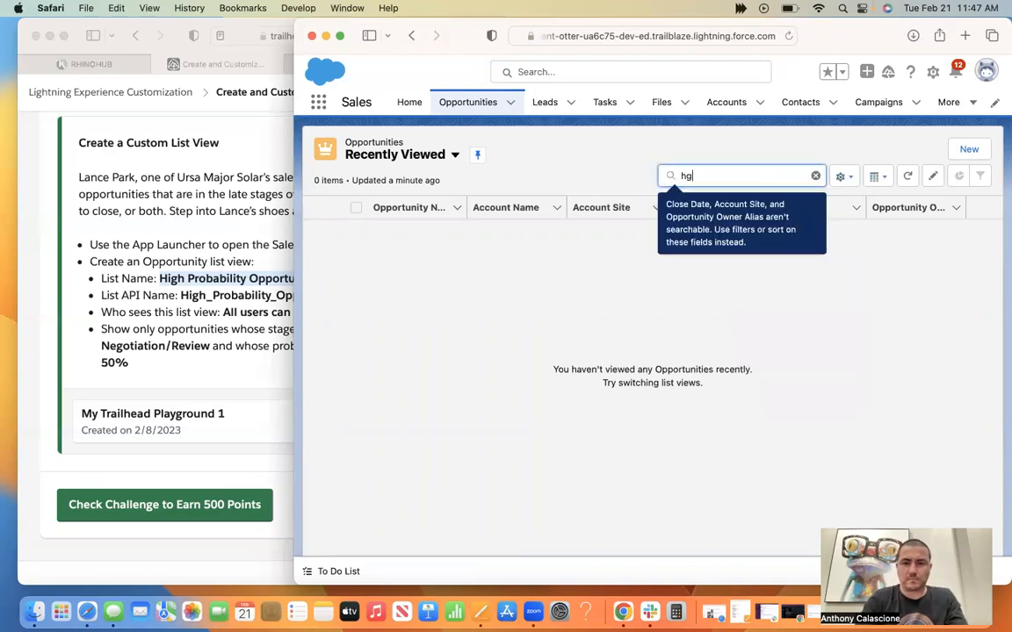
type("igh probabi")
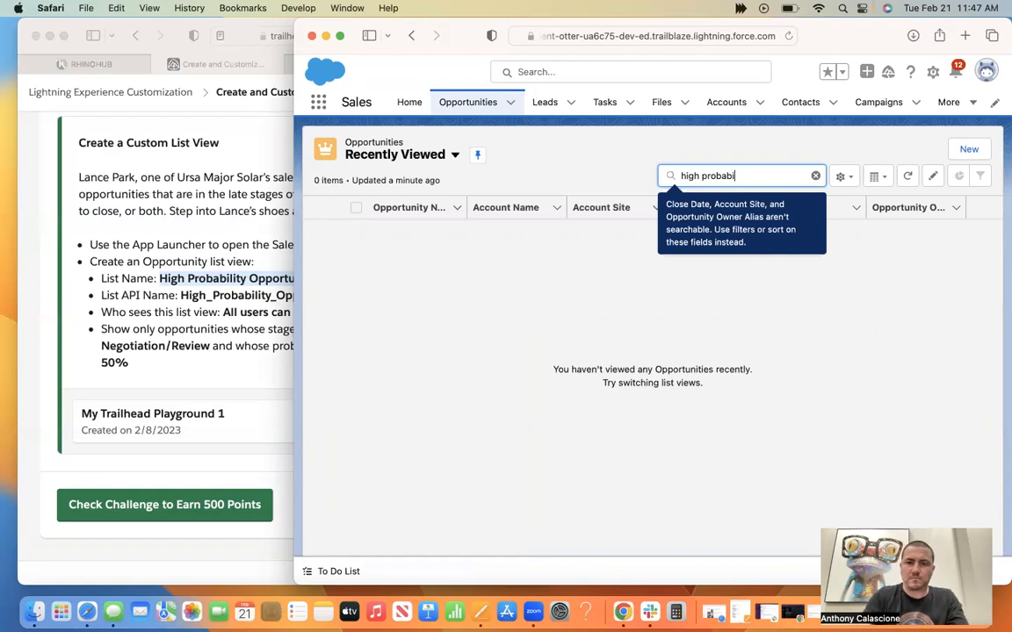
type("litlity")
left_click(815, 177)
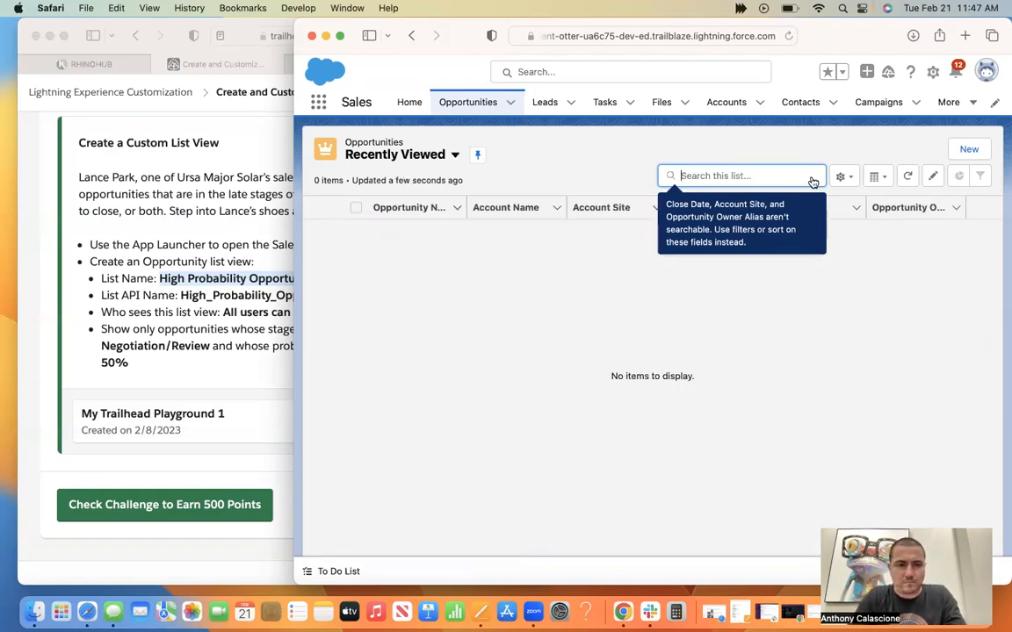
Recheck the required list name in the challenge instructions and return to the Opportunities page.
left_click(271, 363)
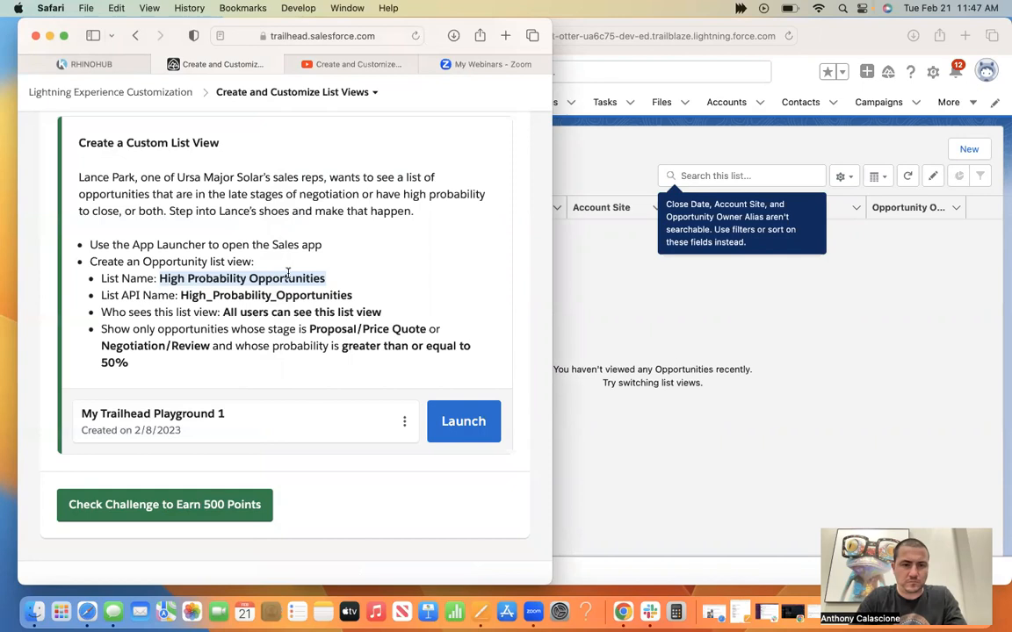
left_click(618, 267)
left_click(450, 105)
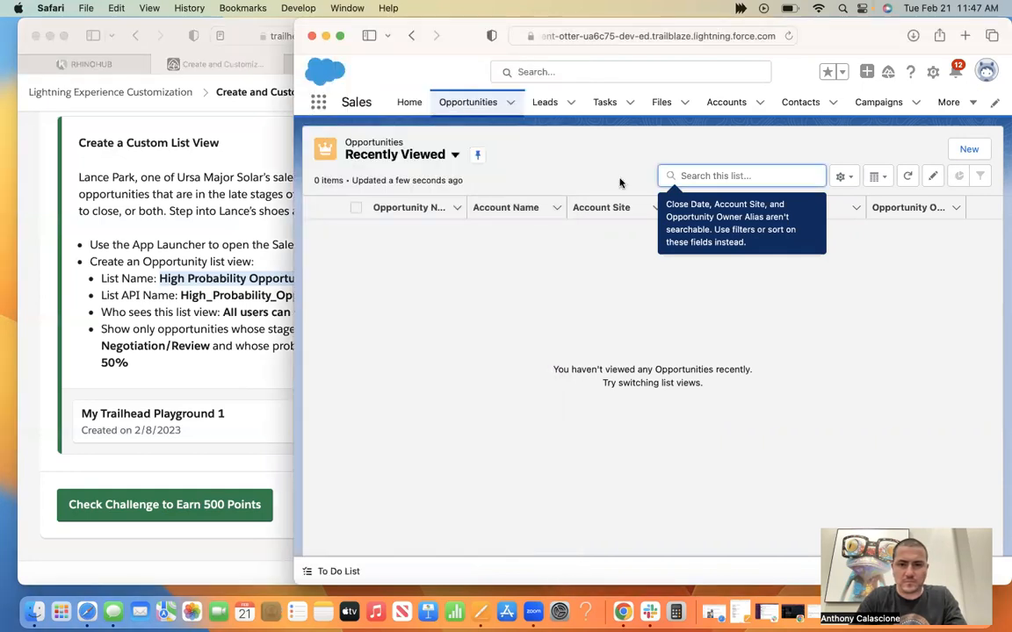
Start a new opportunity and enter High Probability Opportunities as its opportunity name.
left_click(511, 104)
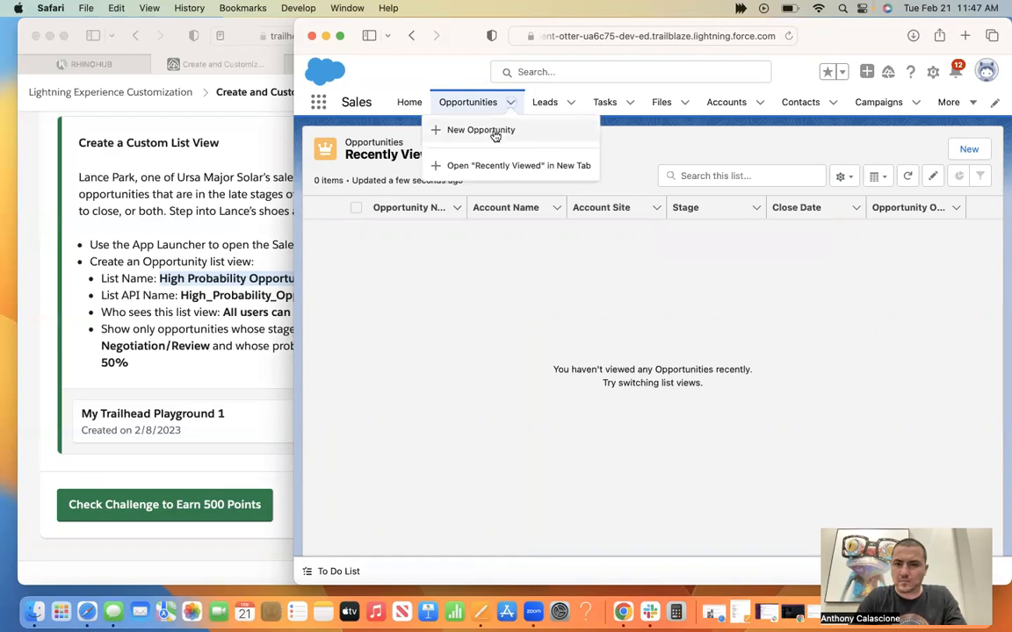
left_click(496, 133)
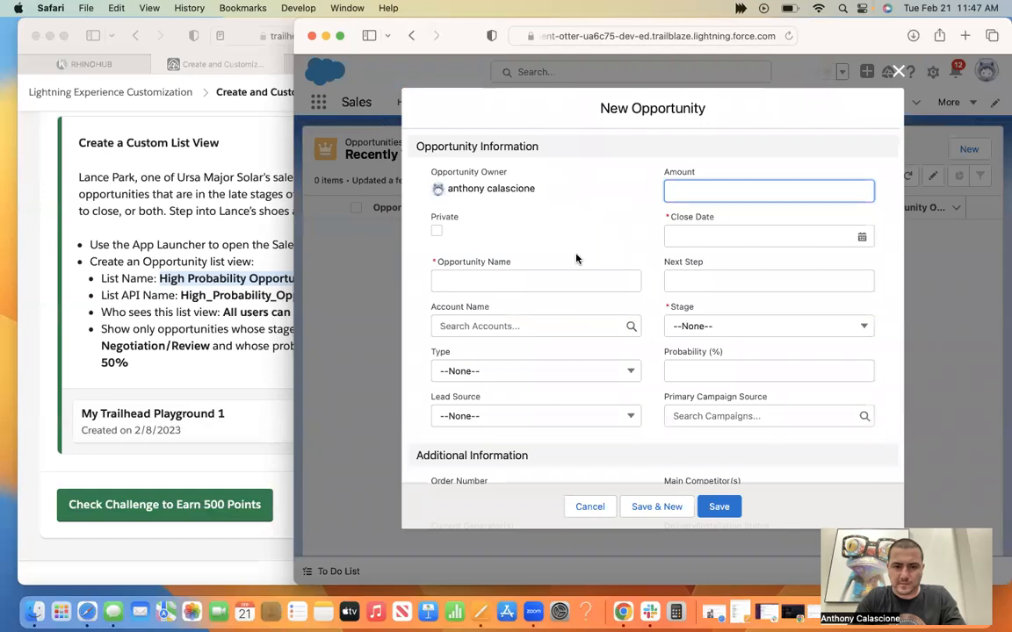
scroll(576, 256, "down", 5)
scroll(577, 255, "up", 1)
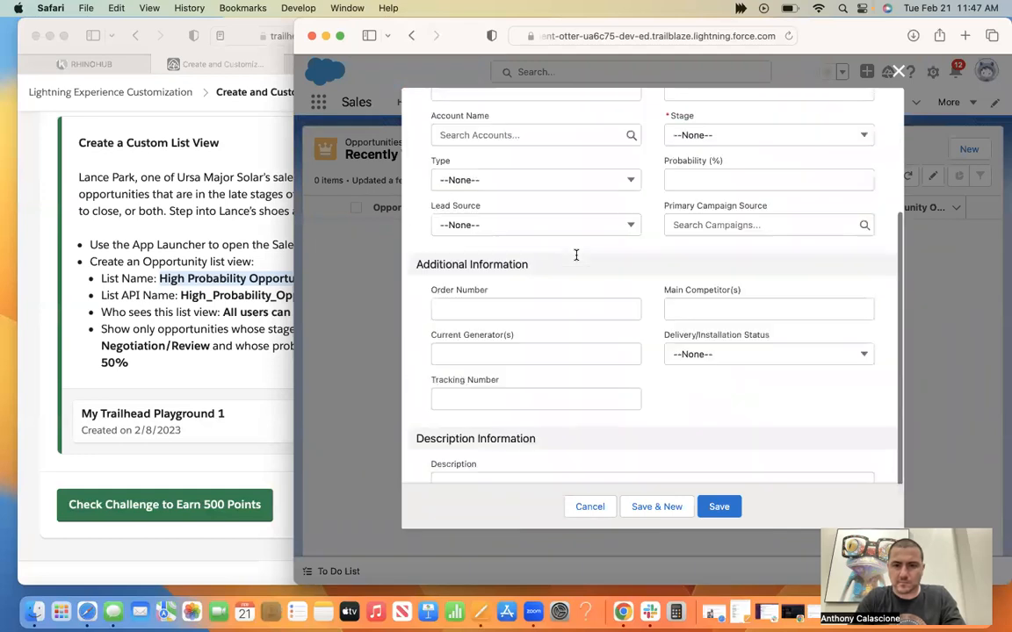
scroll(532, 221, "up", 3)
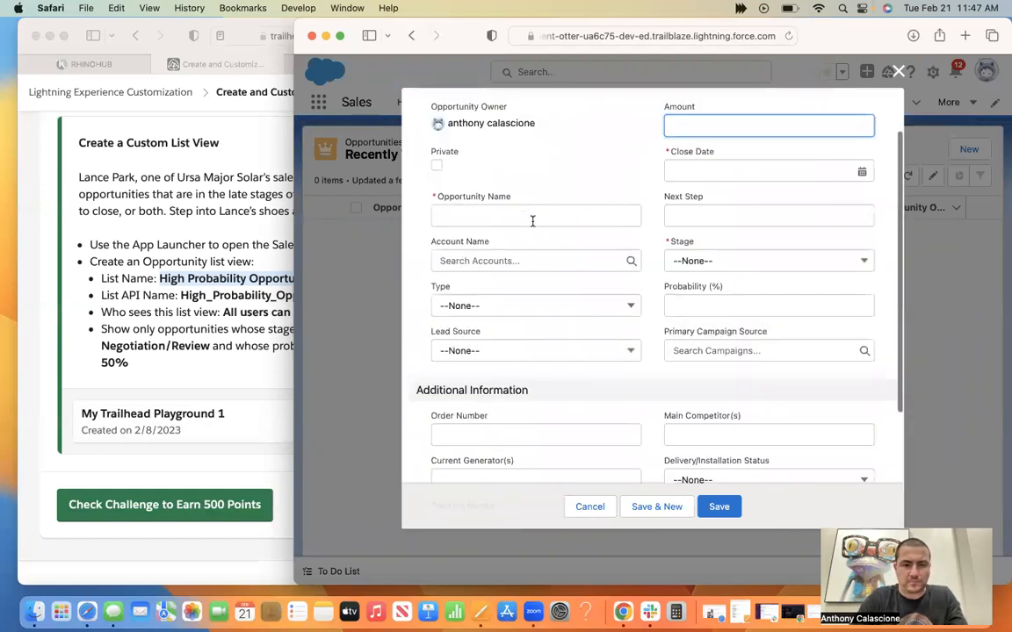
left_click(532, 221)
type("High Probability Opportunities")
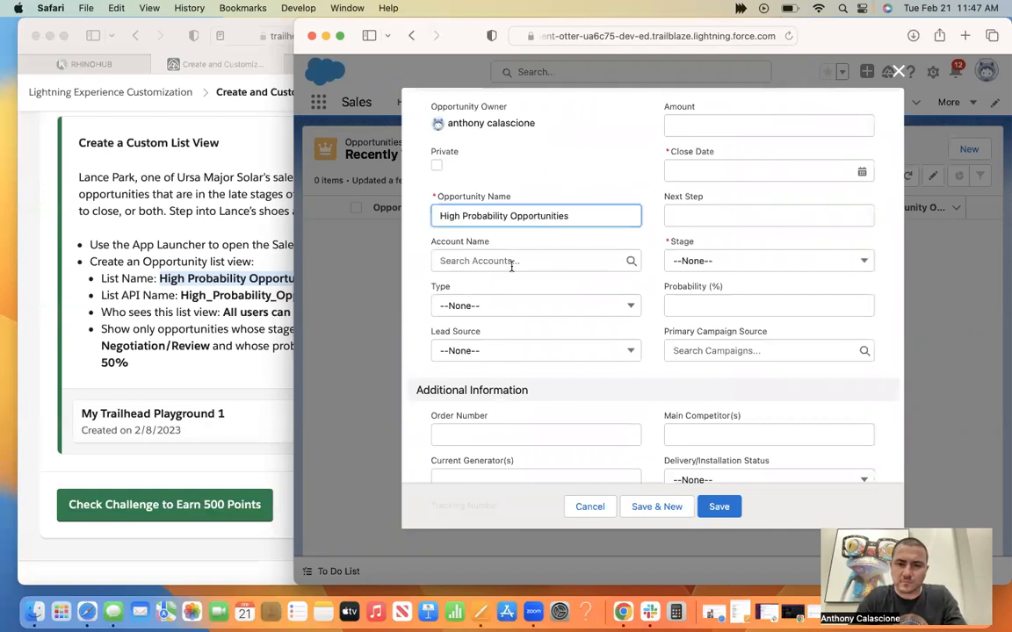
Try High Probability Opportunities as the opportunity's account name and clear the entry.
left_click(517, 262)
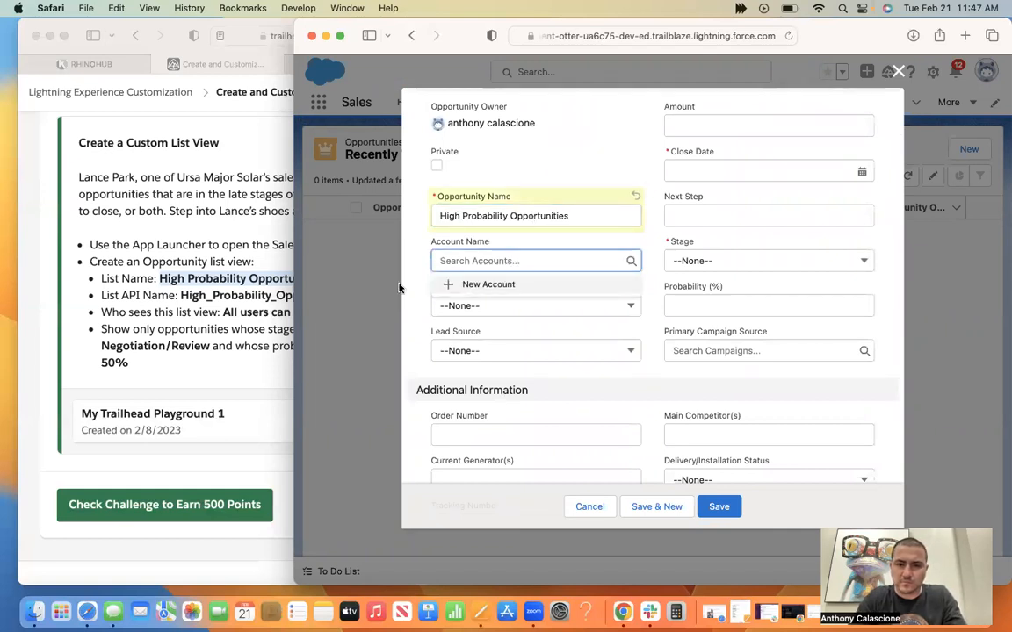
type("High Probability Opportunities")
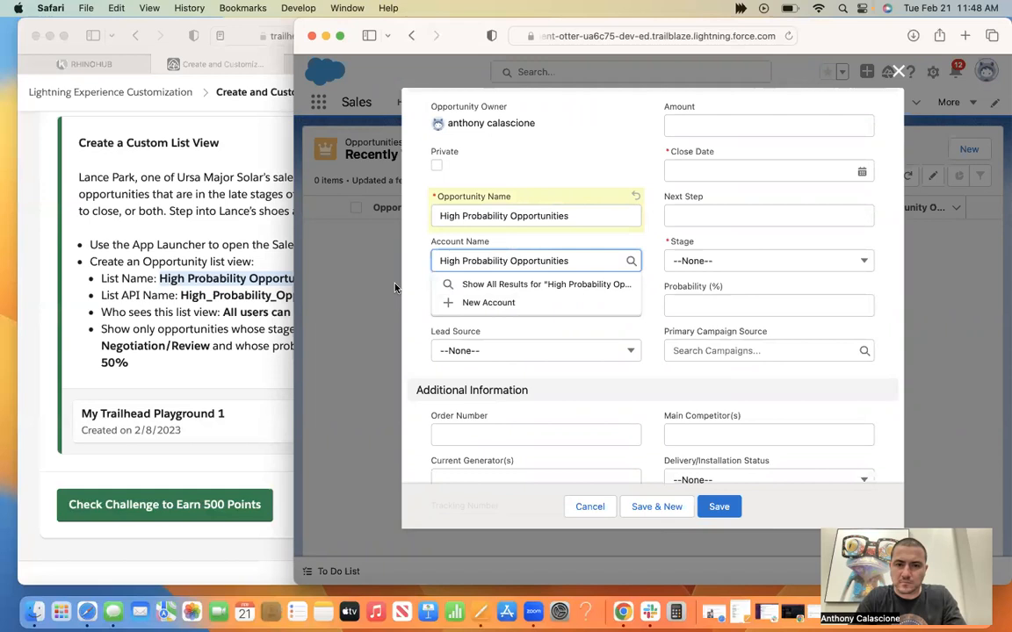
left_click(395, 288)
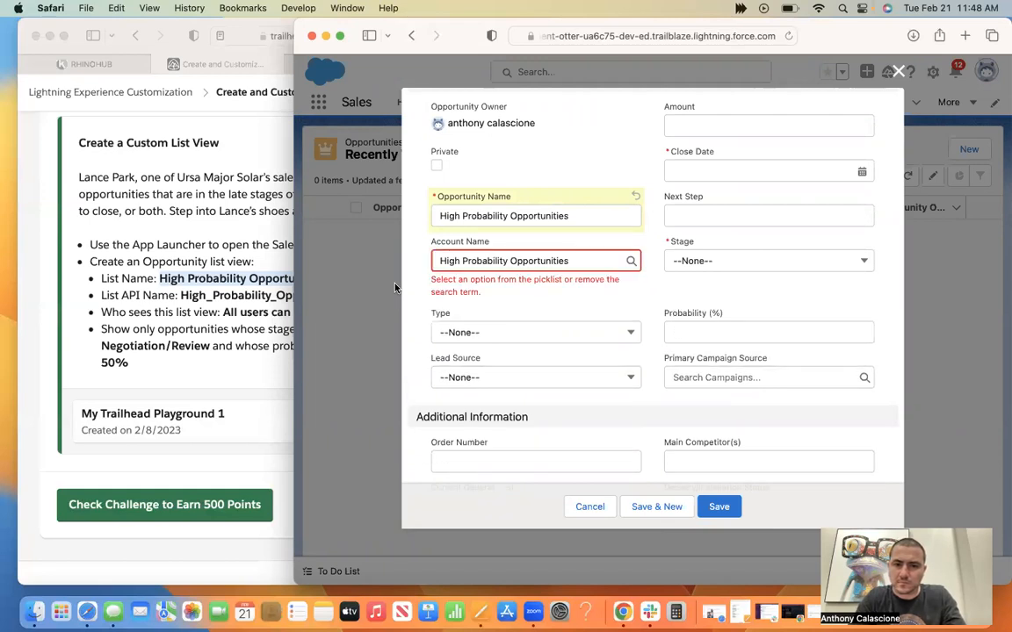
left_click(510, 261)
key("super+a")
key("BackSpace")
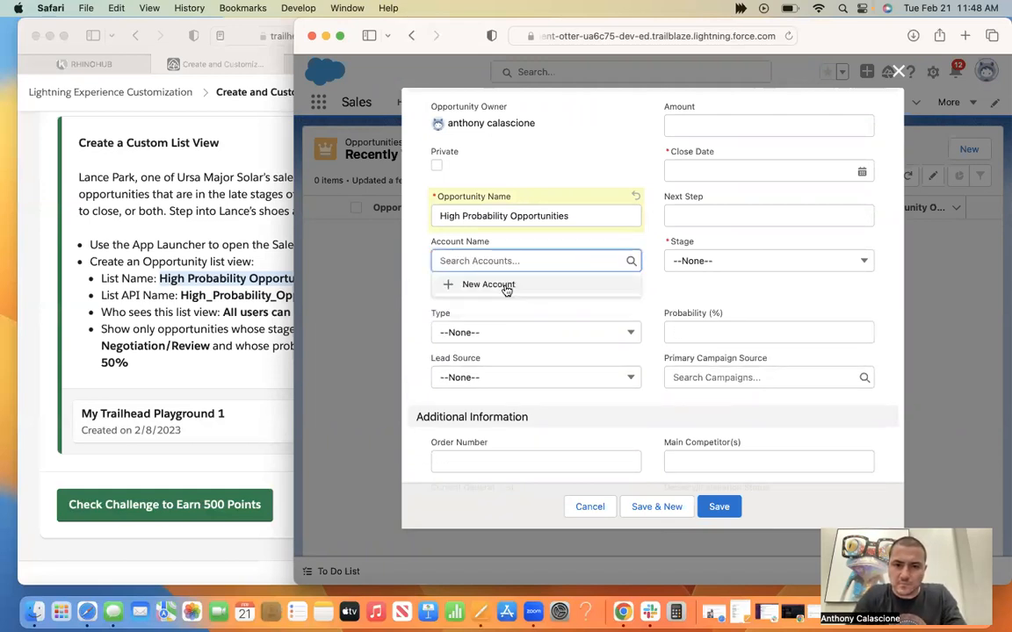
Start a new account from the opportunity's account name lookup.
left_click(506, 288)
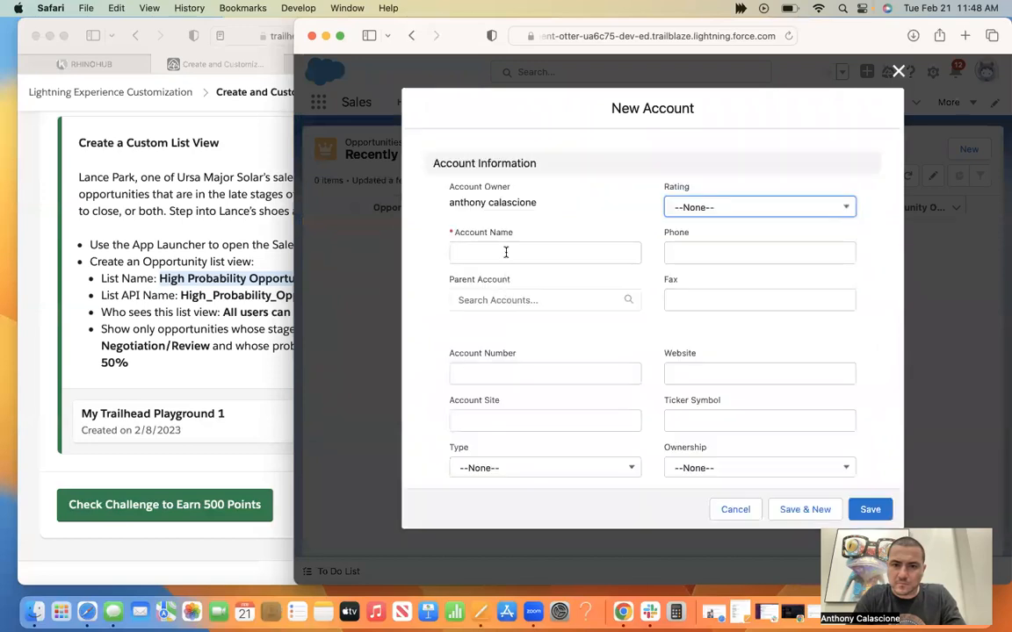
Review the part of the Create and Customize Salesforce List Views video around 14:01 that shows how a new list view is started.
left_click(241, 167)
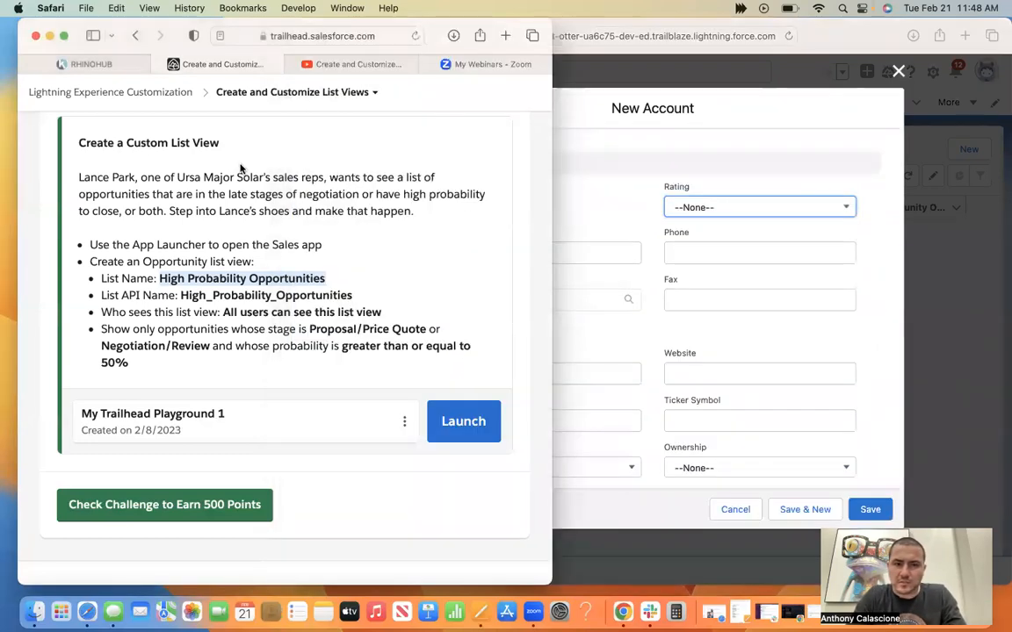
left_click(360, 65)
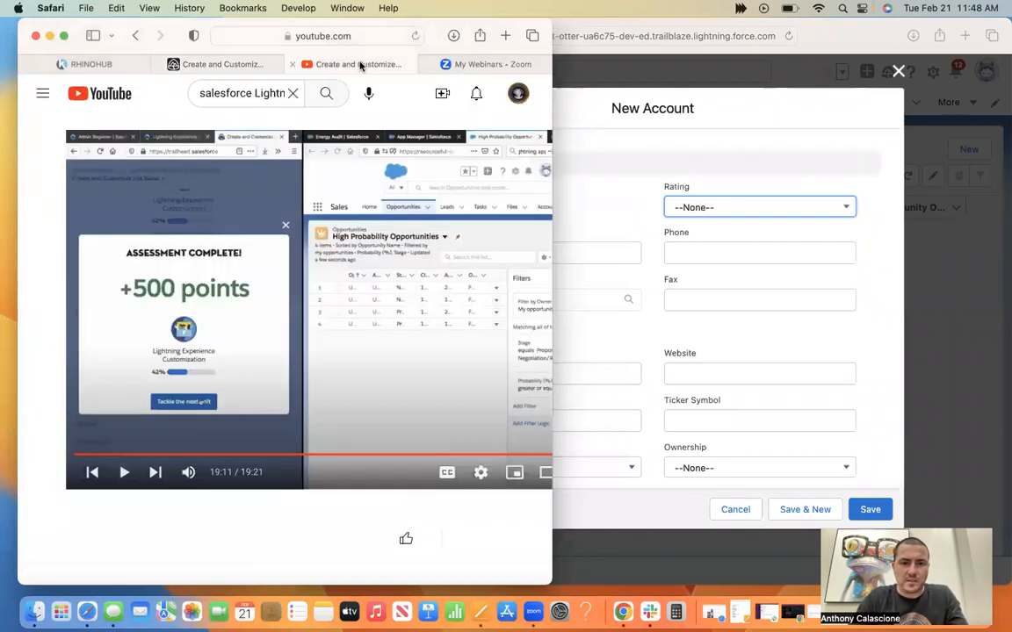
left_click_drag(560, 25, 809, 25)
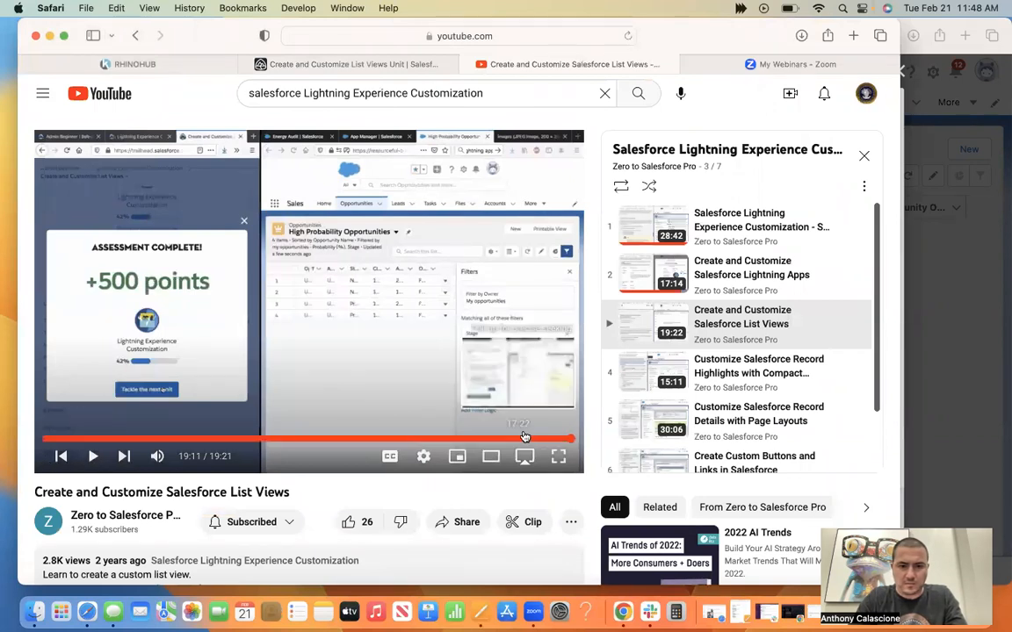
left_click(538, 439)
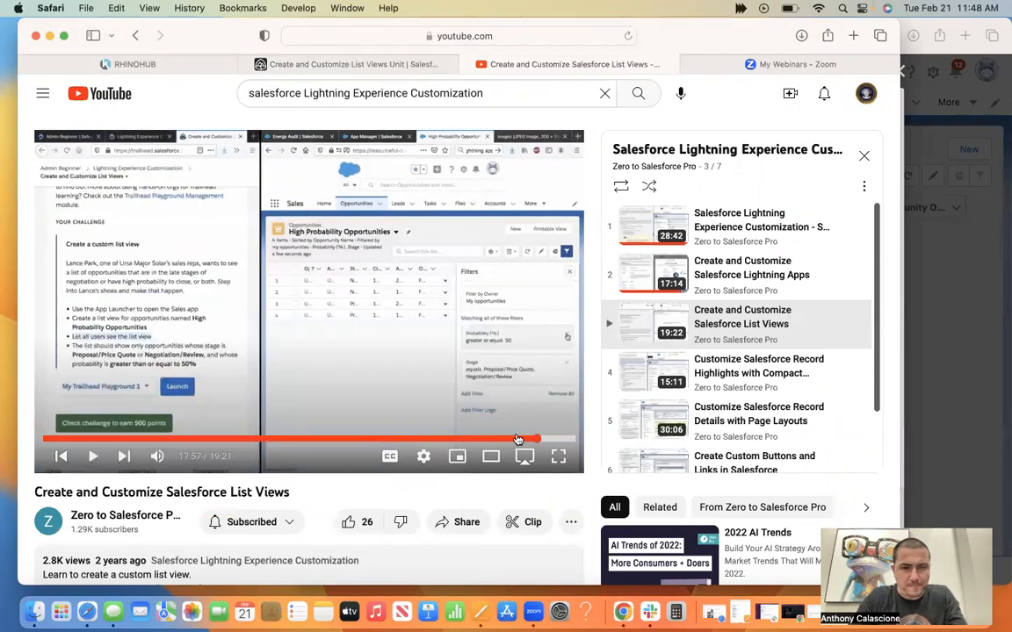
left_click(422, 438)
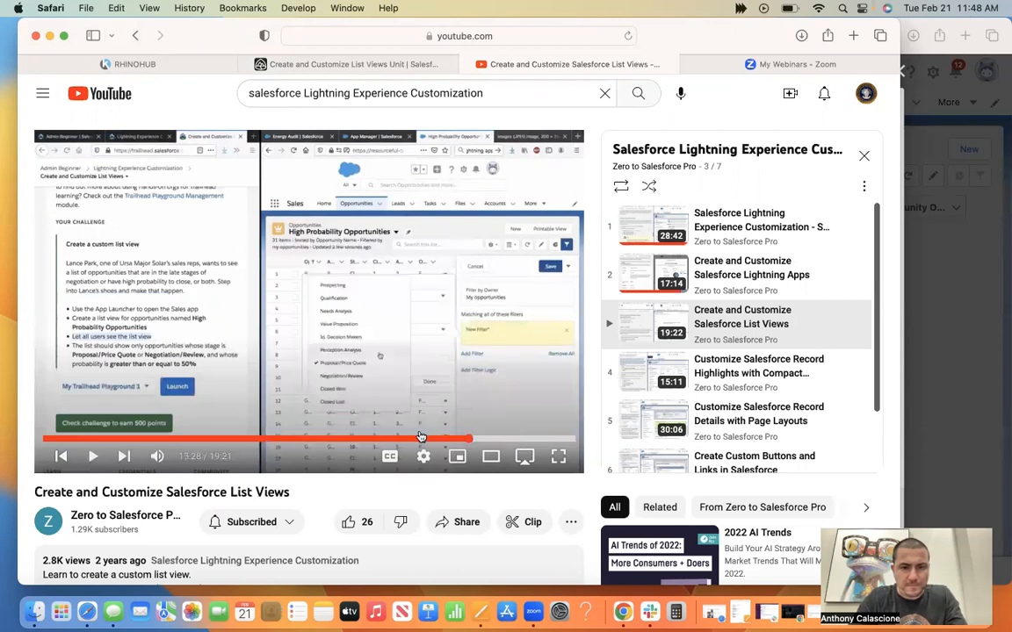
left_click_drag(422, 436, 426, 437)
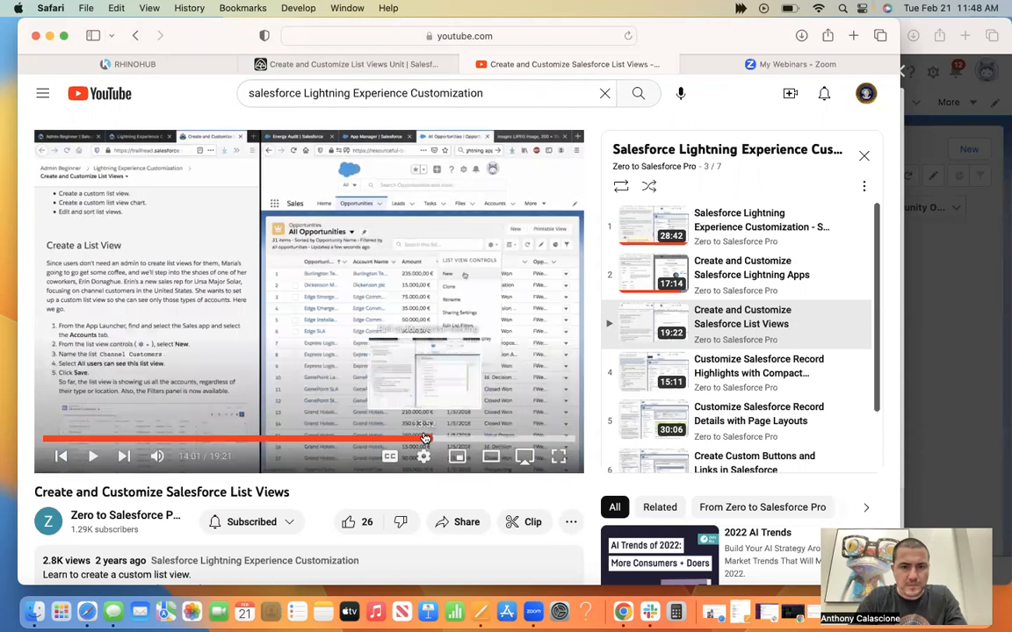
left_click(91, 456)
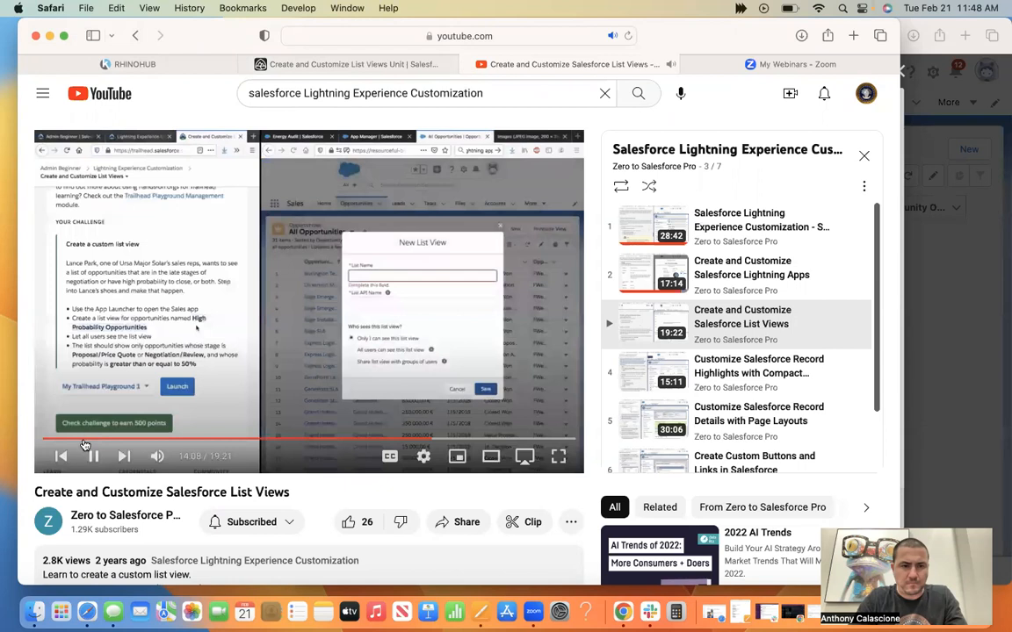
left_click(93, 455)
Discard the new account and new opportunity forms in the playground and switch the opportunities list to All Opportunities.
key("super+grave")
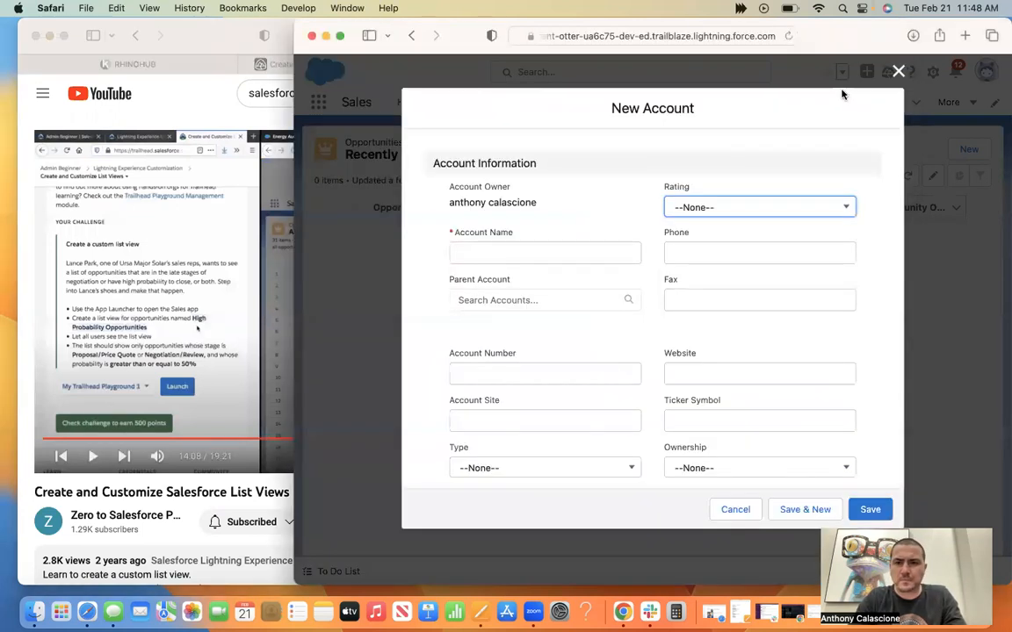
left_click(897, 73)
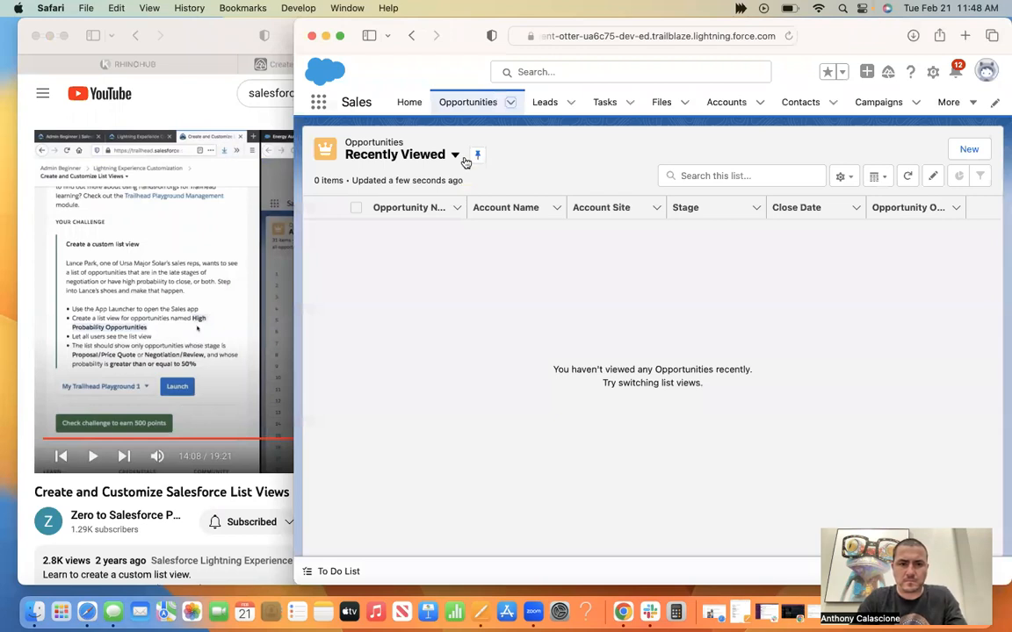
left_click(455, 155)
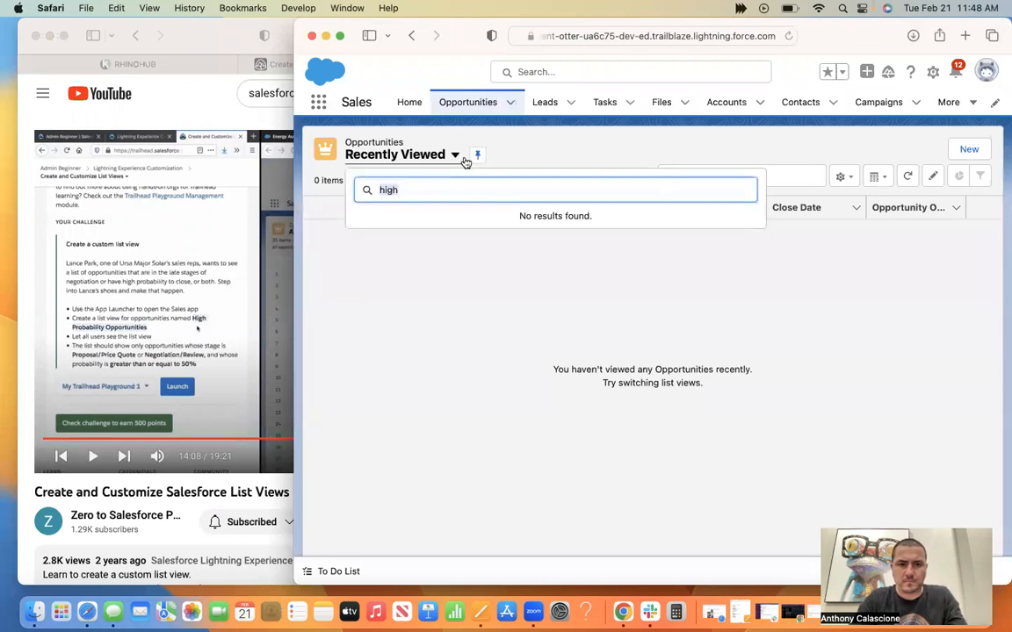
key("BackSpace")
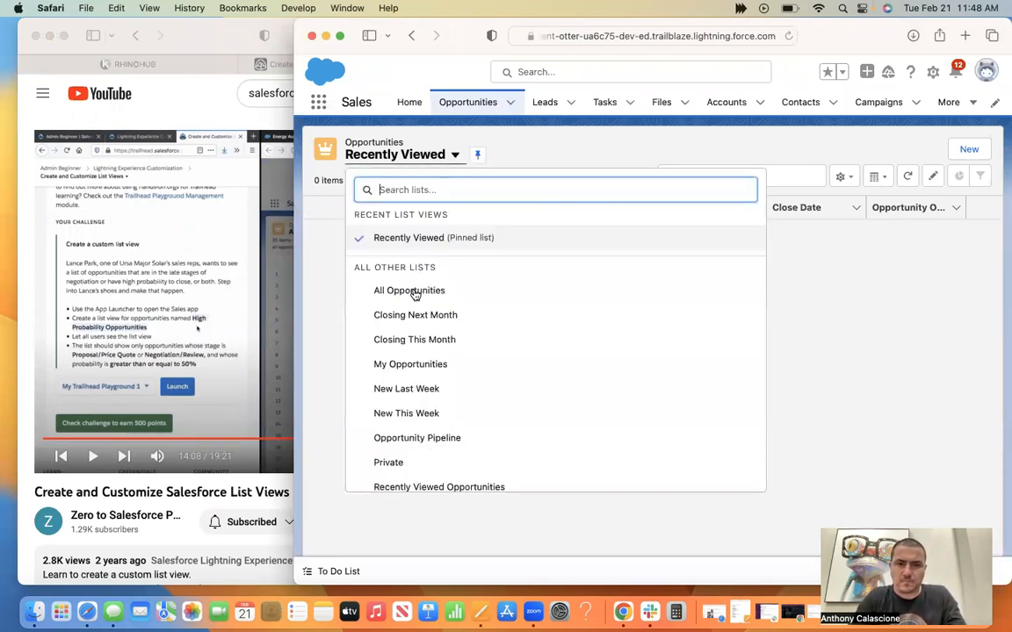
left_click(413, 291)
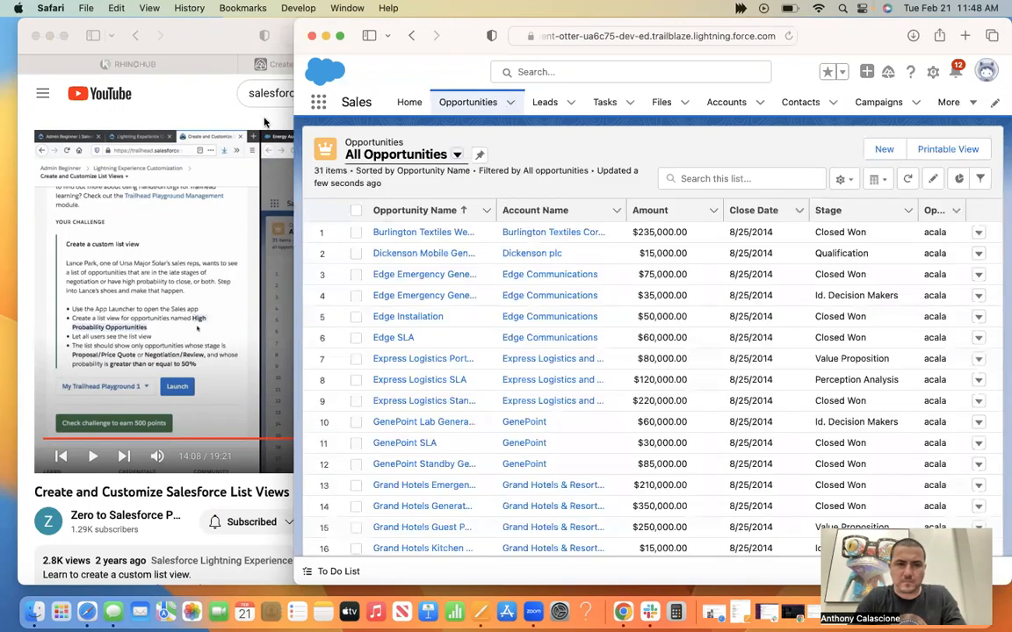
Recheck the list view requirements in the Trailhead challenge, and open and discard a new opportunity form in the playground.
left_click(276, 60)
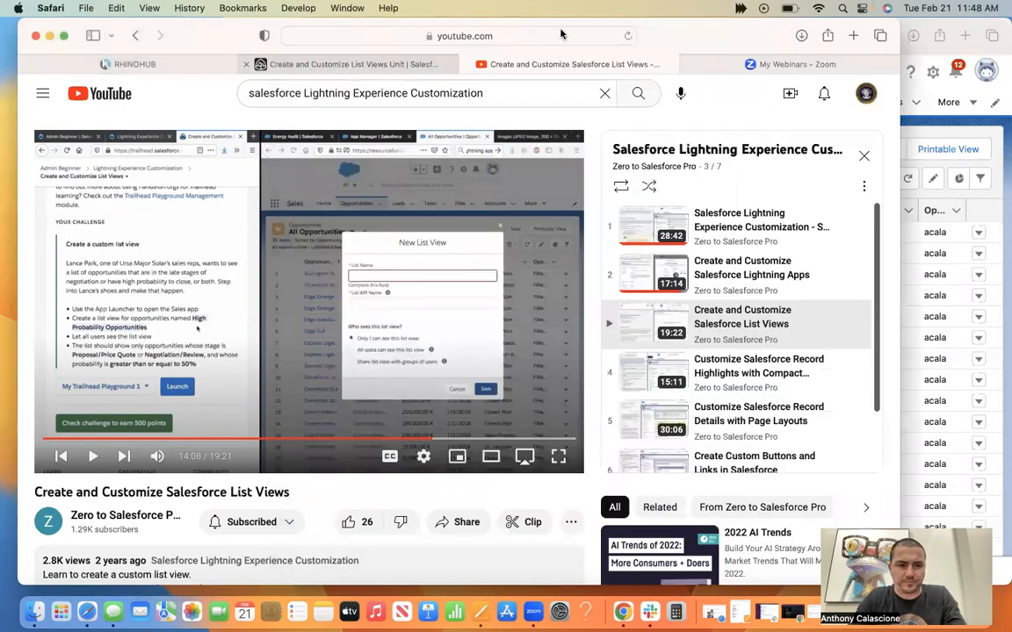
left_click(276, 59)
left_click_drag(897, 19, 689, 13)
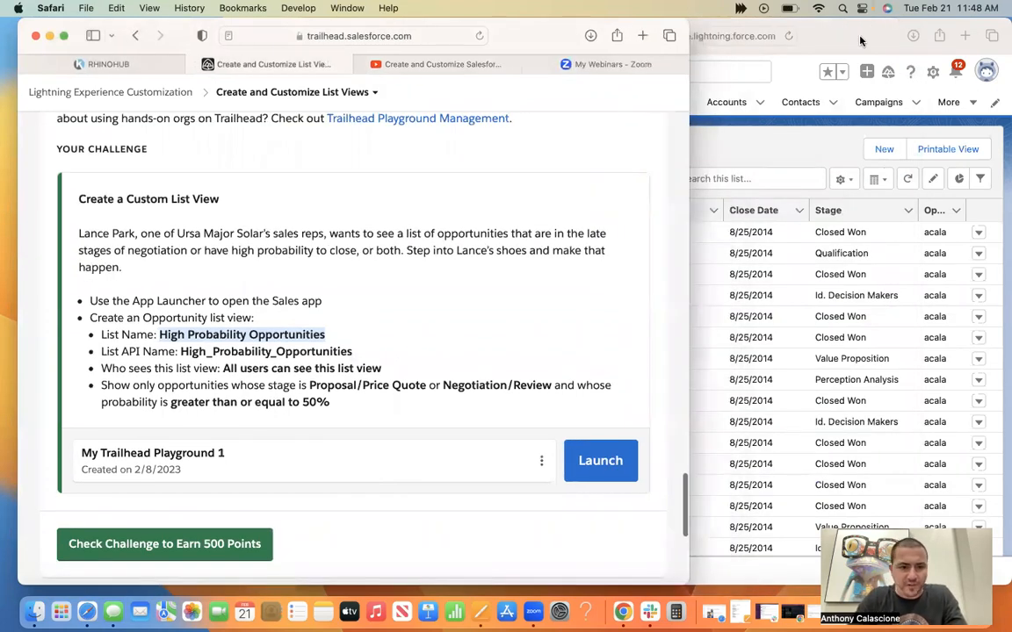
left_click(860, 41)
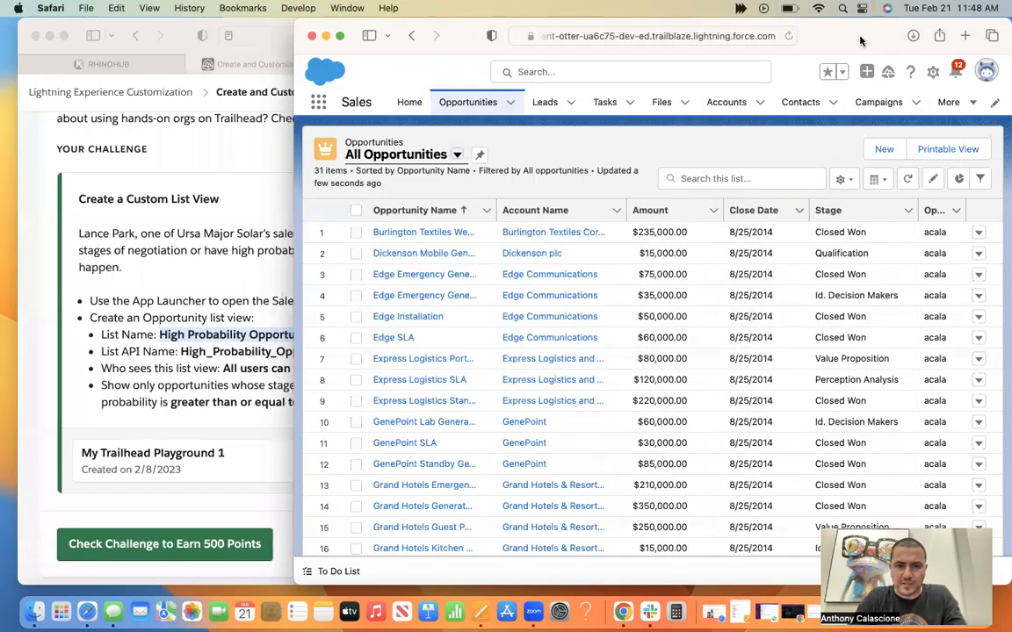
left_click(888, 149)
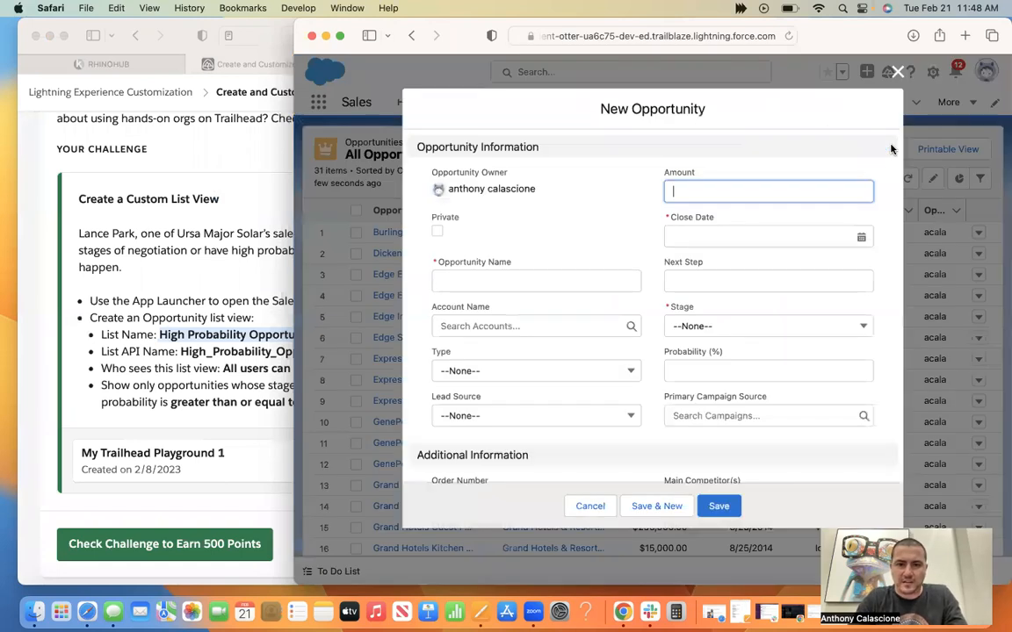
left_click(897, 72)
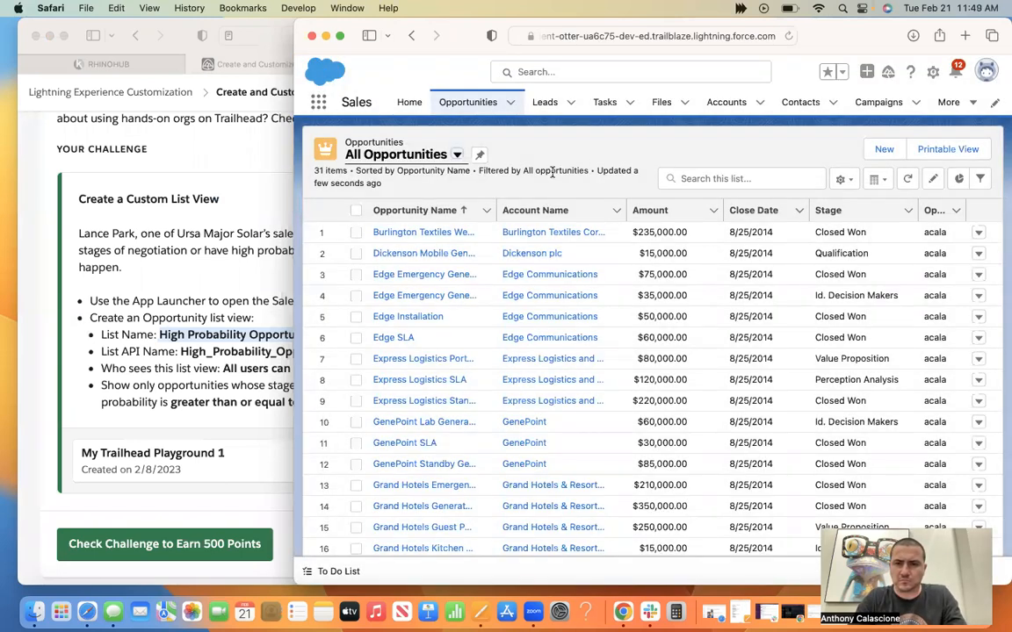
Replay the tutorial video from just before the New List View form to find where list views are created.
left_click(229, 258)
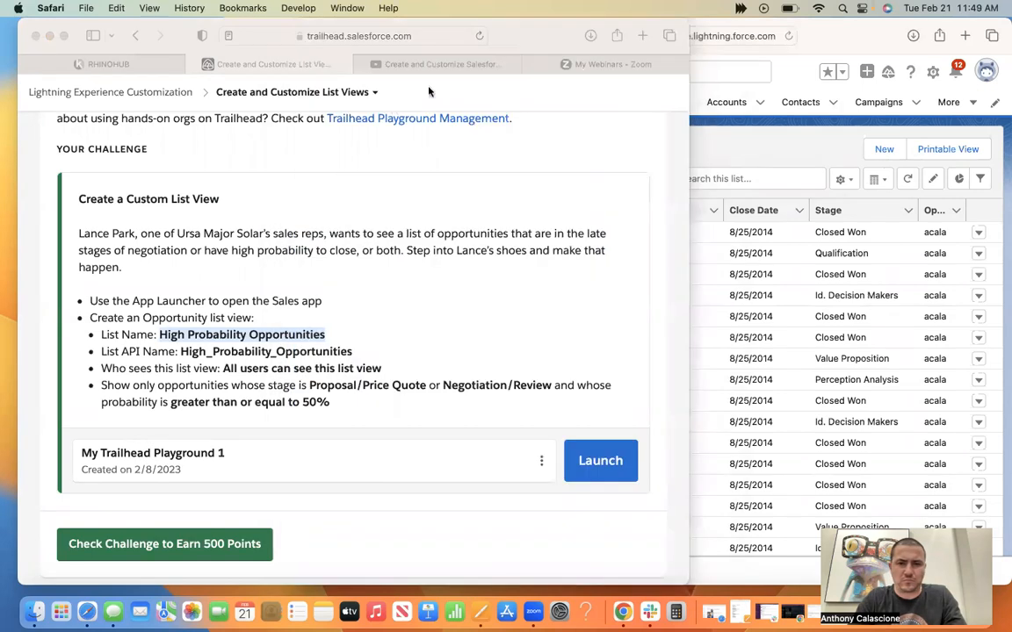
left_click(443, 67)
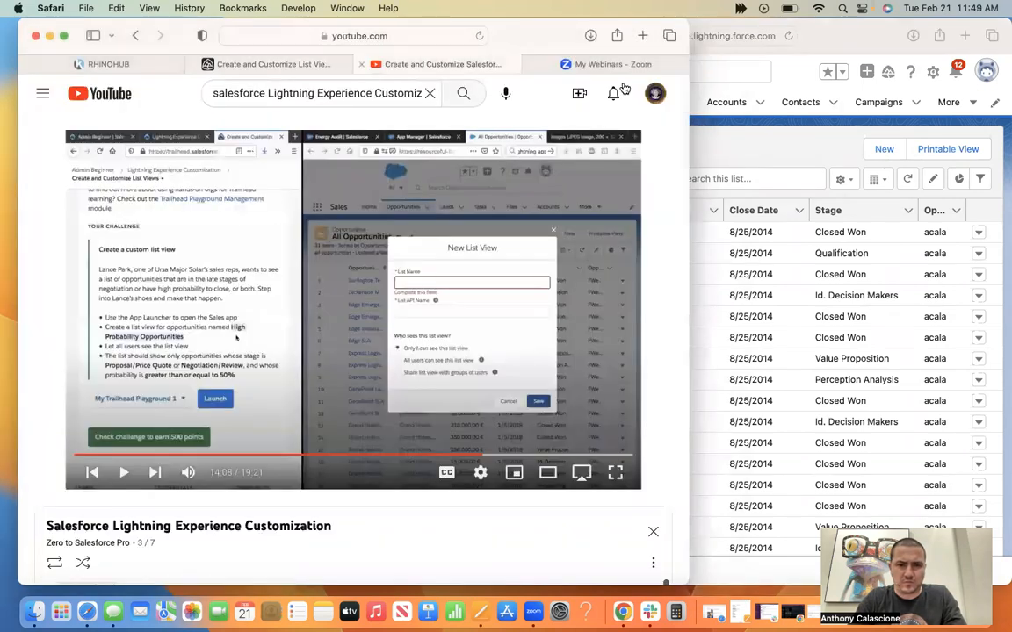
left_click(124, 472)
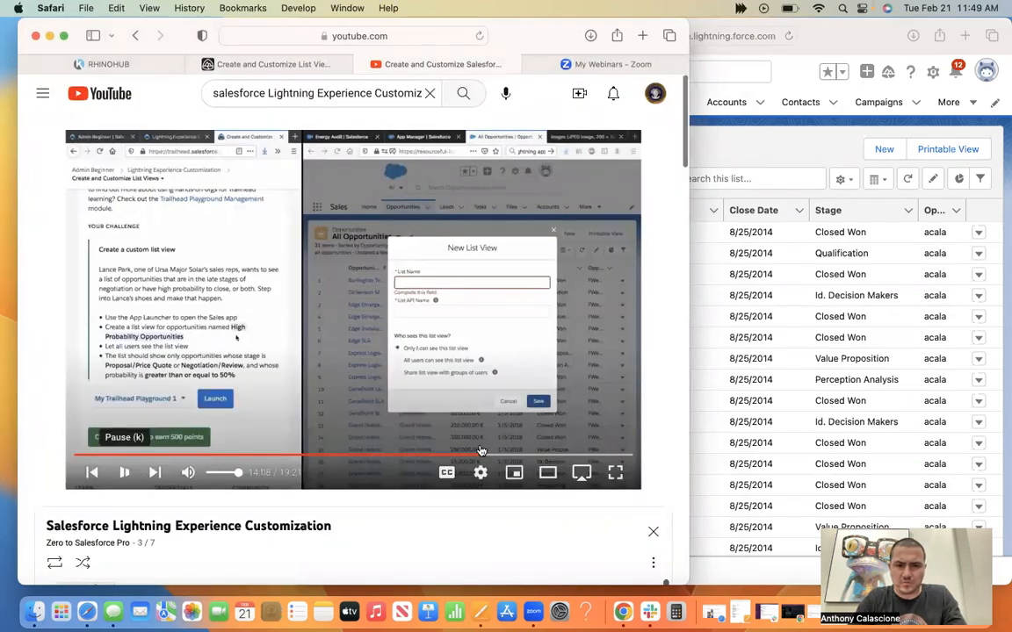
left_click(470, 456)
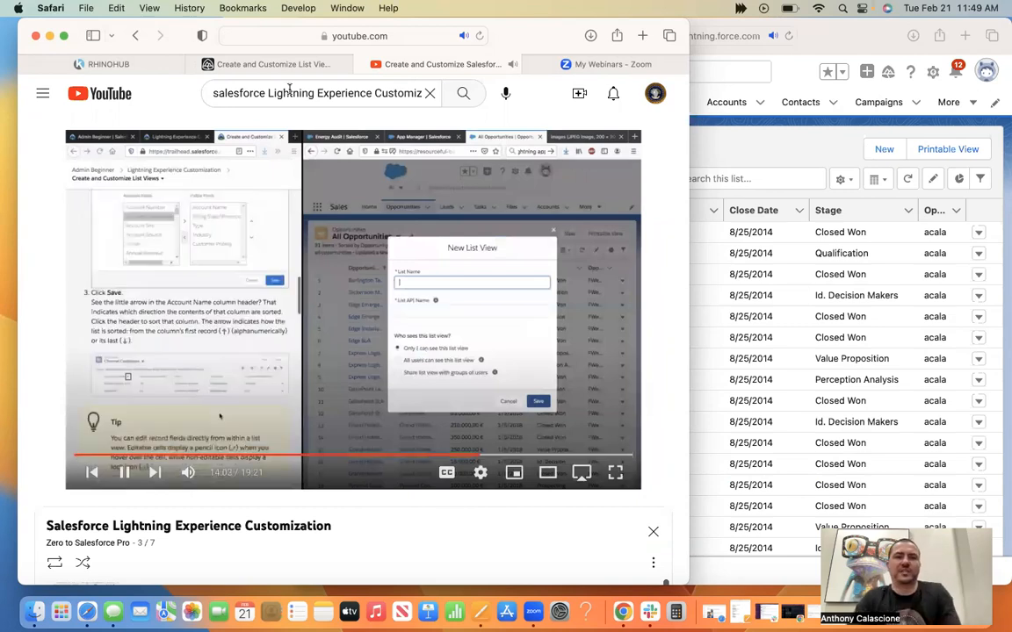
key("space")
Return to the Trailhead instructions and start a new list view in the playground named High Probability Opportunities.
left_click(264, 65)
left_click_drag(689, 40, 550, 17)
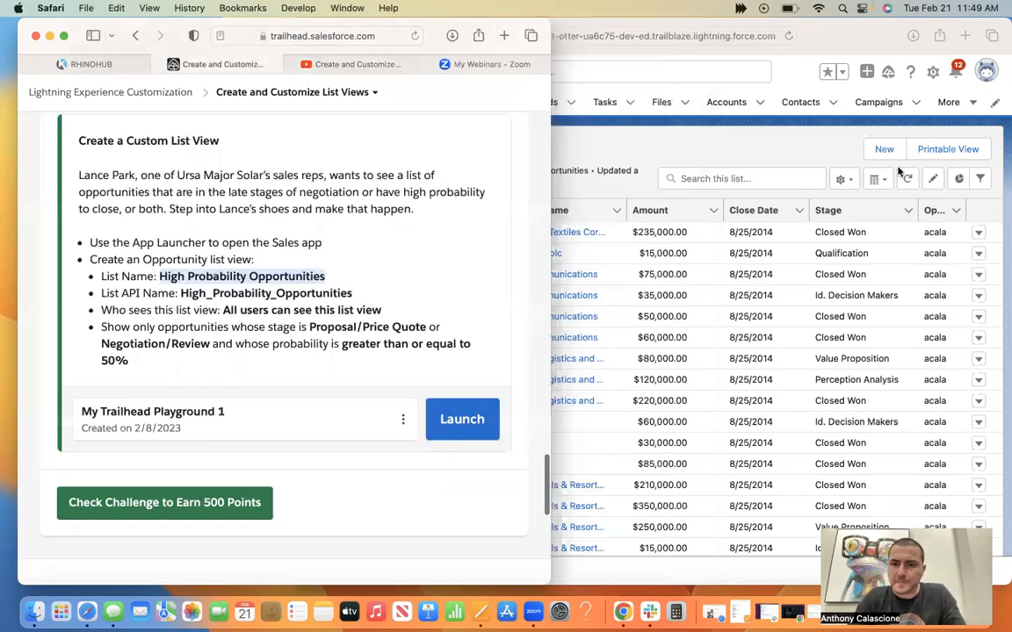
left_click(842, 178)
left_click(806, 234)
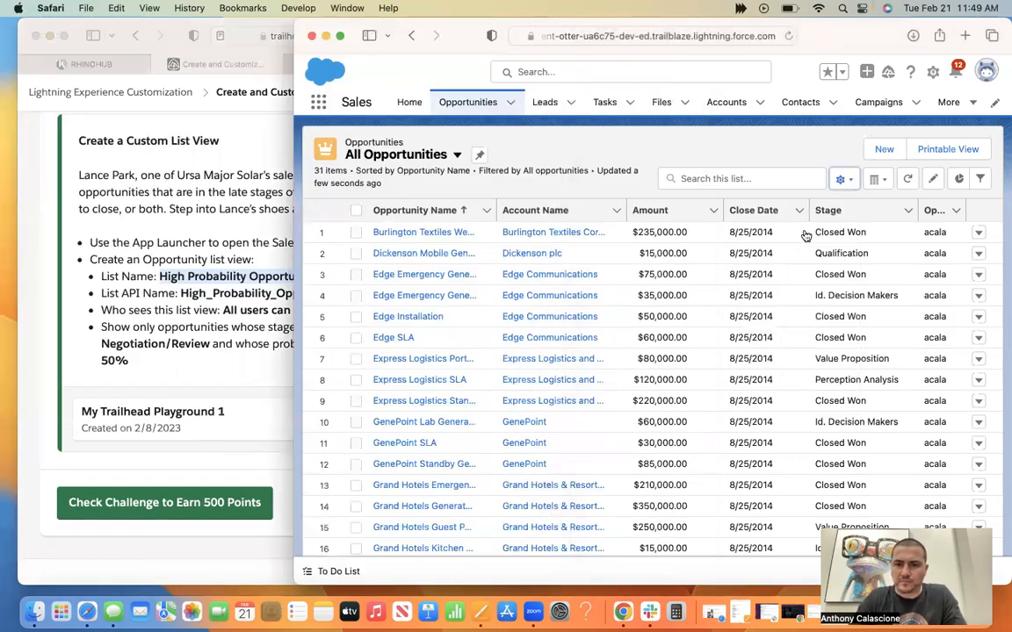
type("High Probability Opportunities")
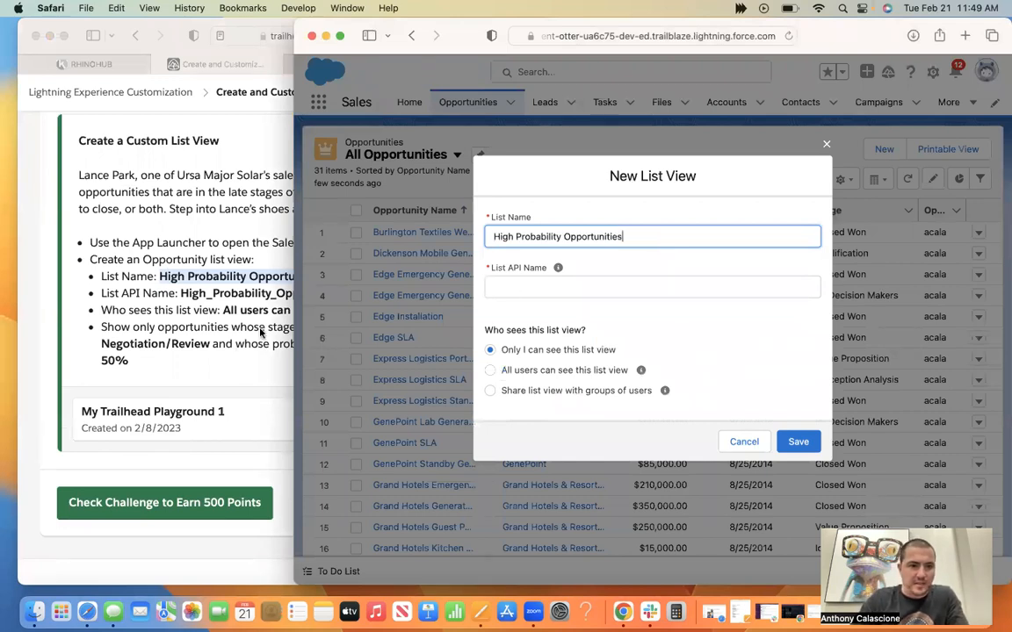
Check the API name High_Probability_Opportunities against the challenge and make the new list view visible to all users.
left_click(239, 293)
double_click(180, 295)
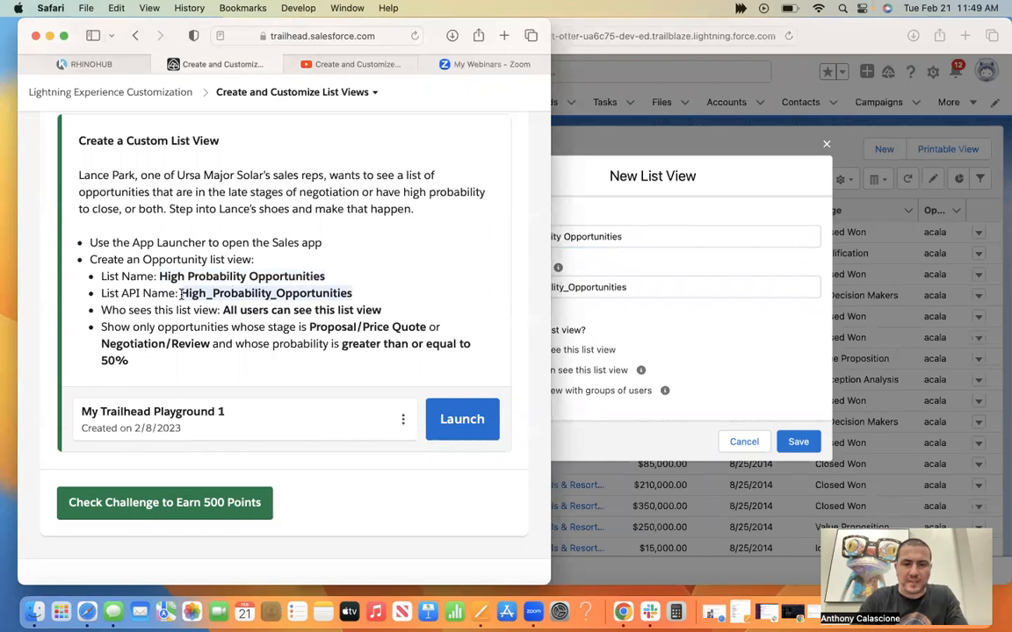
left_click(622, 277)
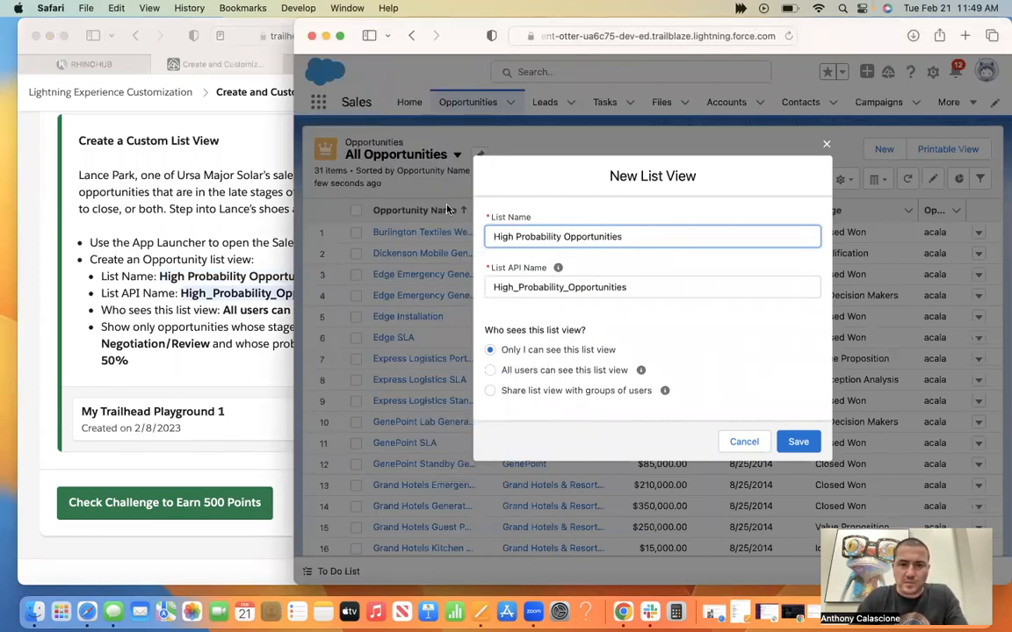
left_click(489, 371)
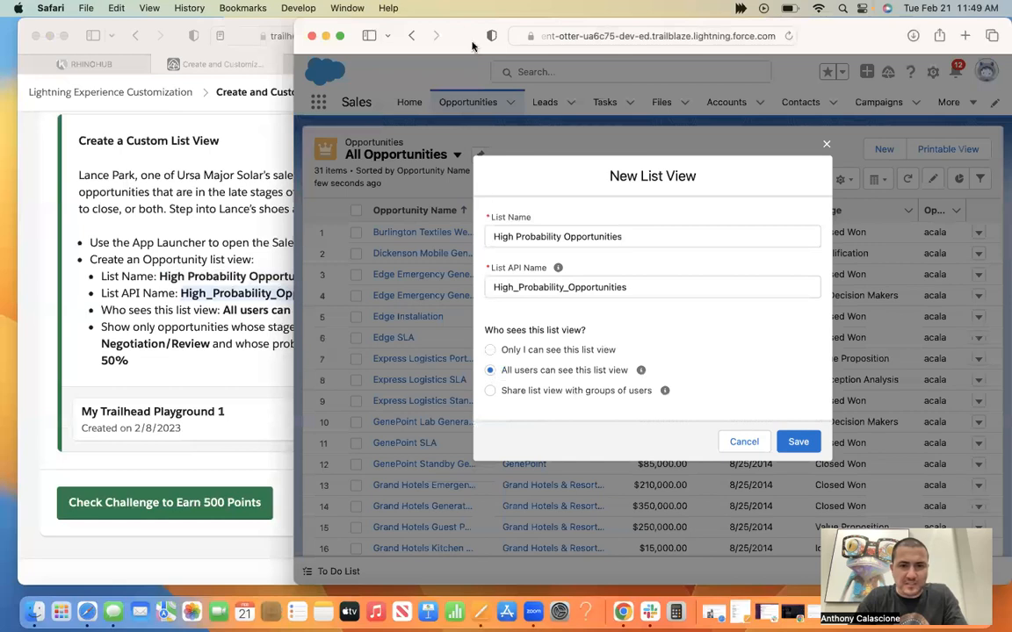
Save the list view and arrange the playground and Trailhead windows side by side so the challenge's filter requirements stay readable.
left_click_drag(664, 8, 486, 6)
left_click_drag(324, 22, 408, 8)
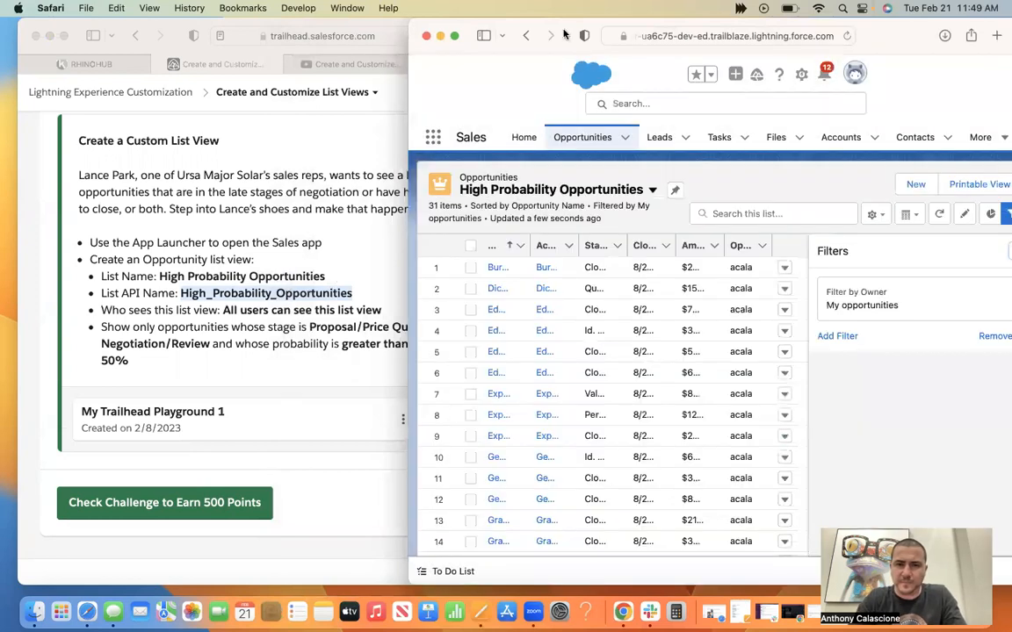
left_click_drag(564, 32, 474, 7)
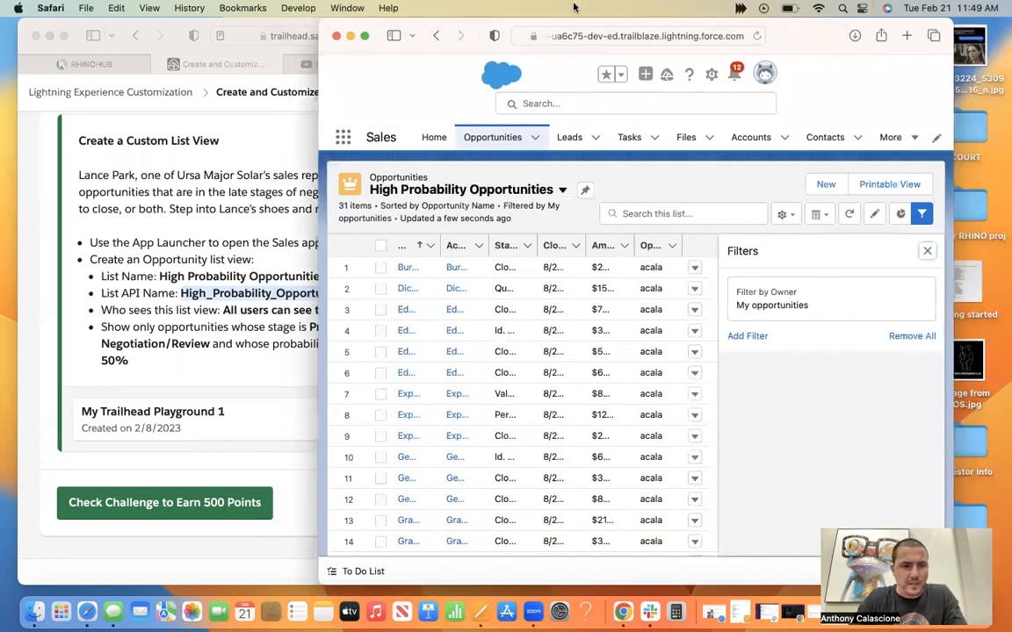
left_click_drag(574, 7, 496, 7)
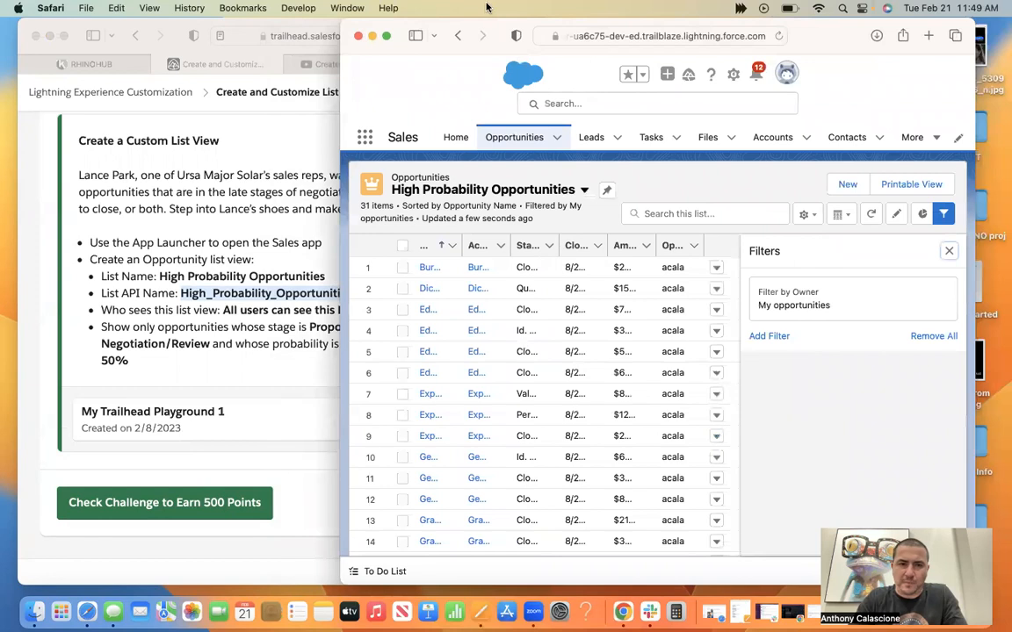
left_click_drag(341, 19, 420, 26)
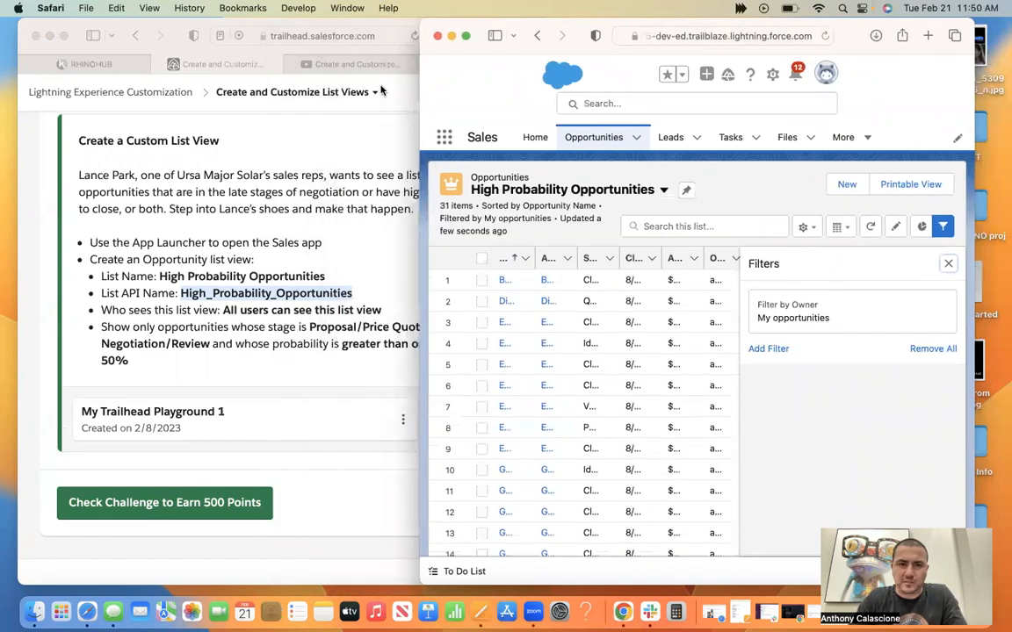
left_click(418, 28)
left_click_drag(348, 19, 271, 19)
Add a list view filter where Stage equals Proposal/Price Quote or Negotiation/Review.
left_click(845, 305)
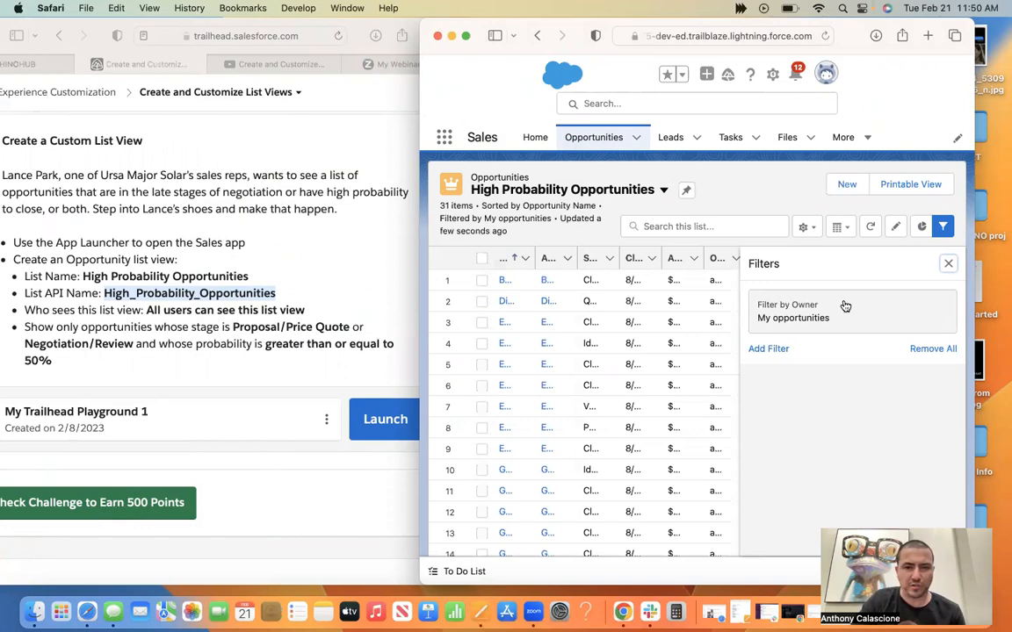
left_click(845, 305)
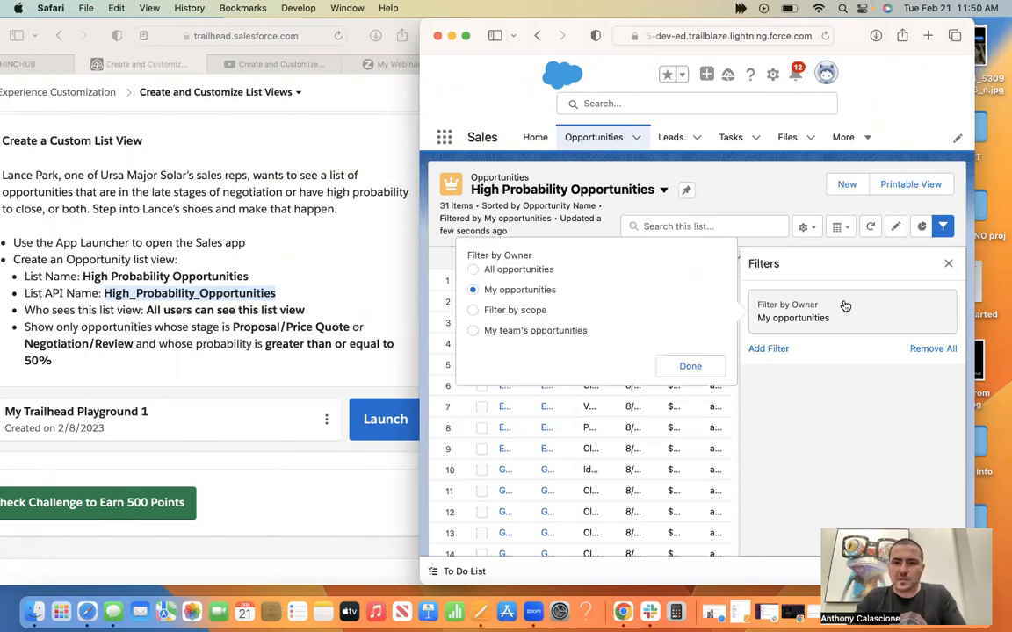
left_click(766, 350)
left_click(592, 314)
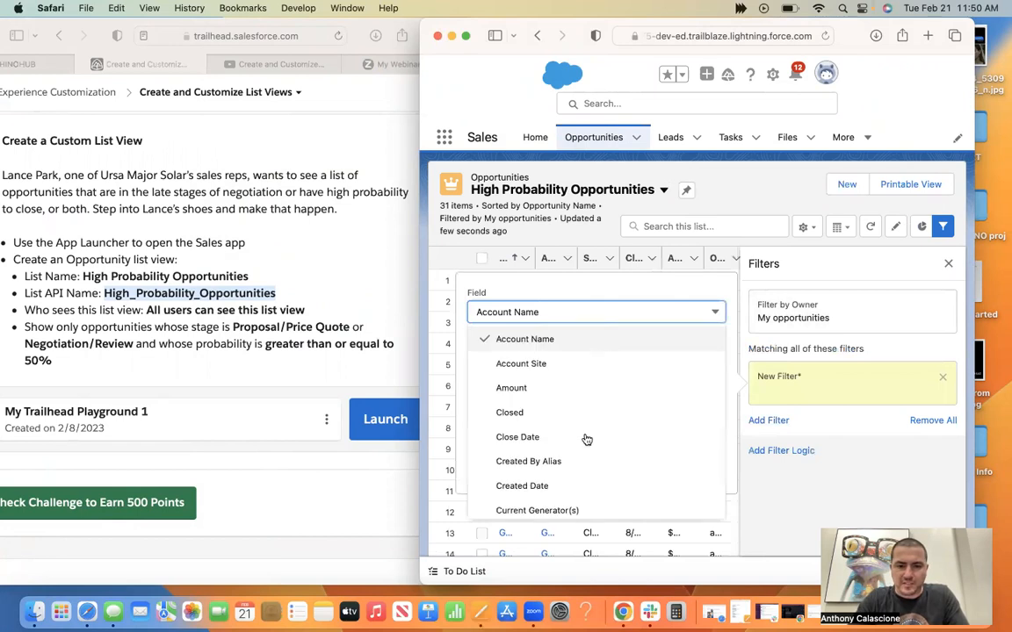
scroll(587, 439, "down", 5)
scroll(584, 439, "down", 3)
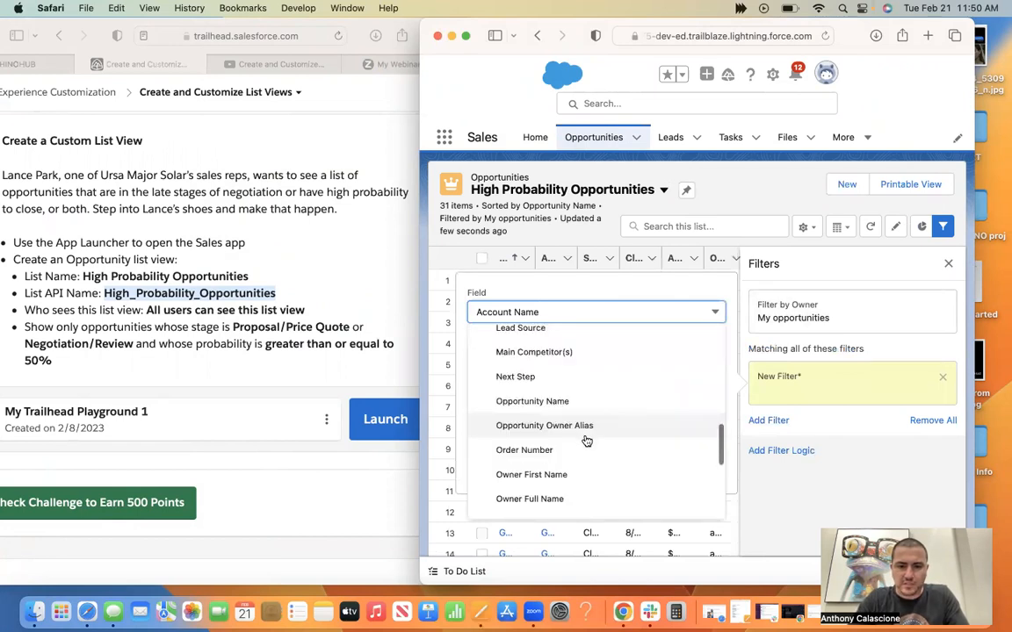
scroll(567, 443, "down", 3)
left_click(518, 479)
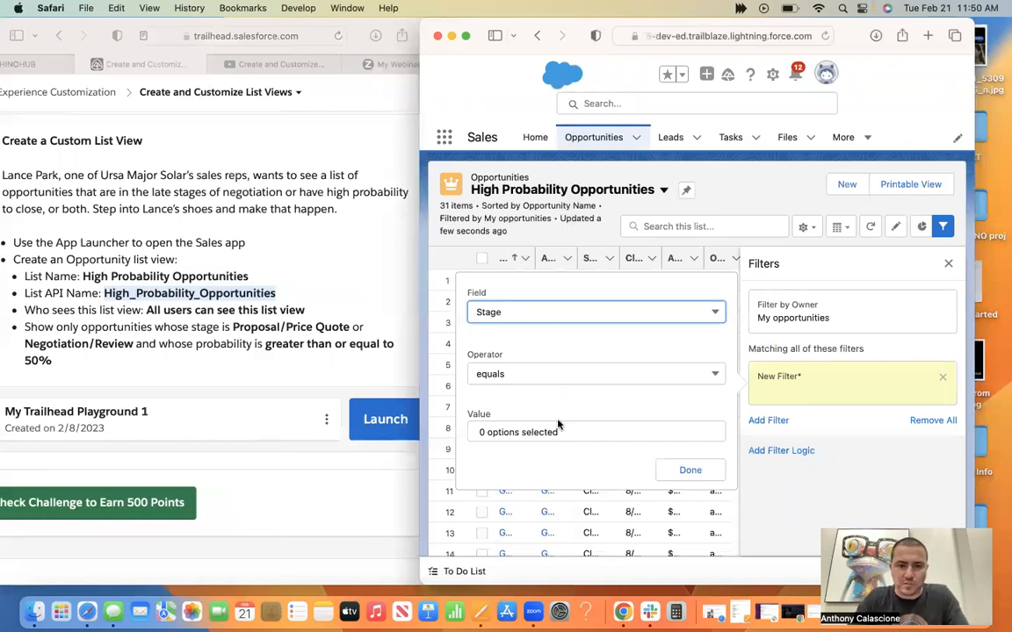
left_click(502, 425)
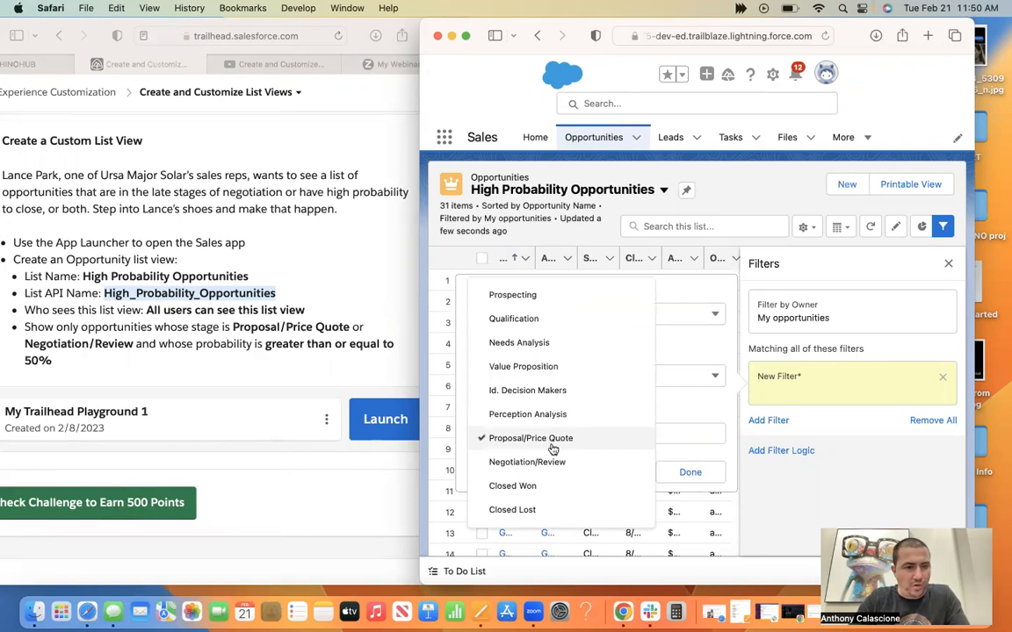
left_click(549, 461)
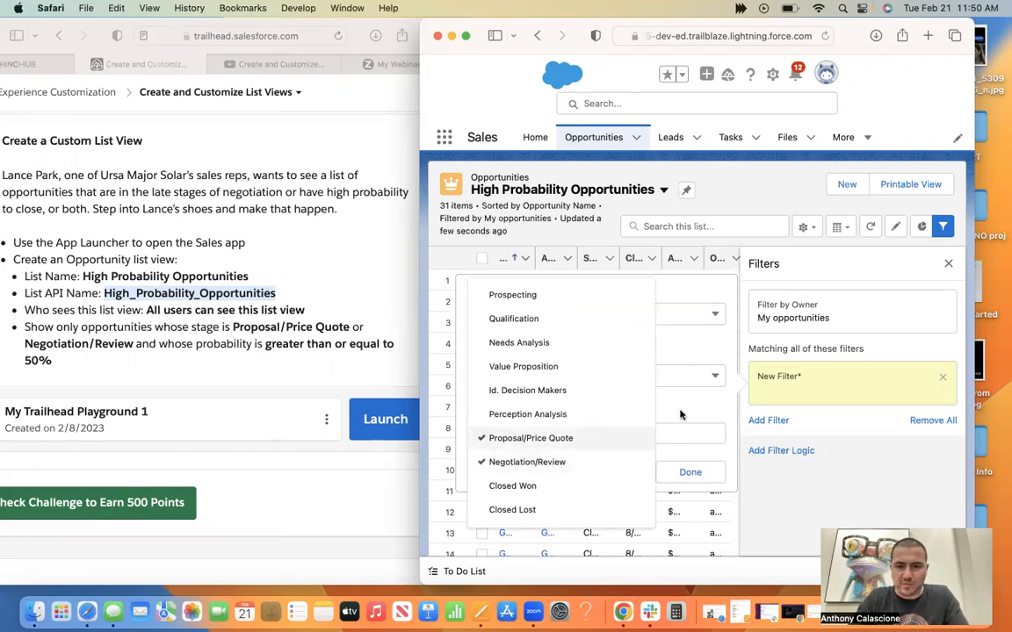
left_click(699, 471)
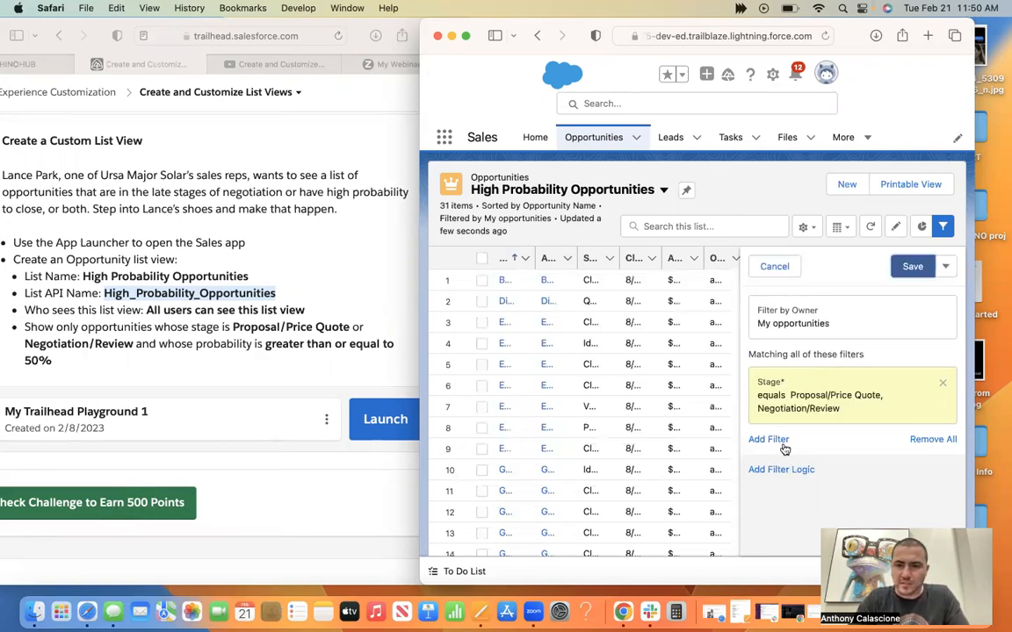
Add a second filter where Probability (%) is greater or equal 50, and save the list view's filters.
left_click(769, 440)
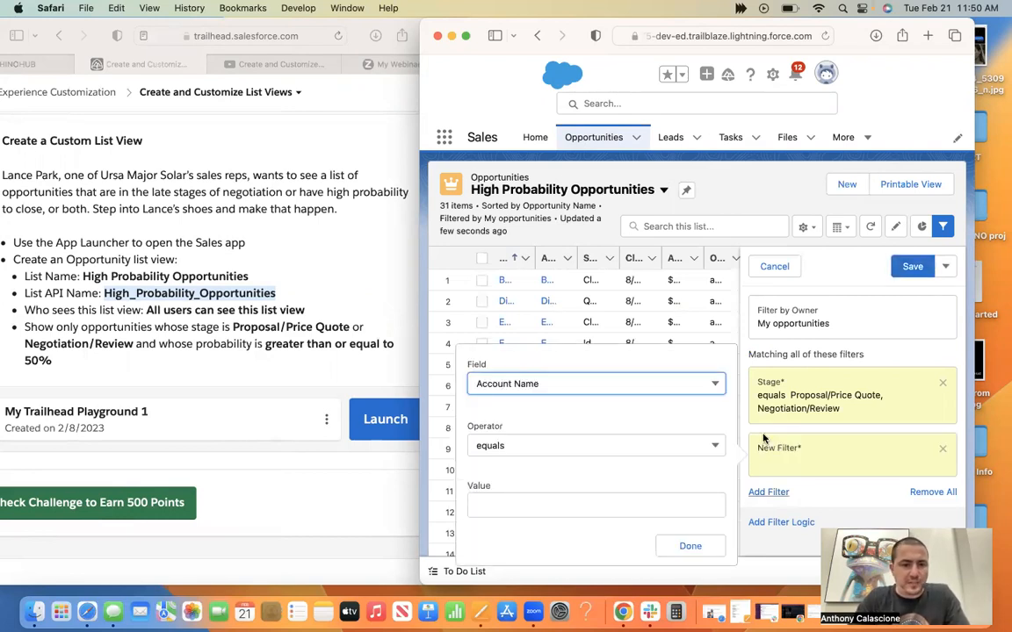
left_click(592, 387)
scroll(591, 289, "down", 5)
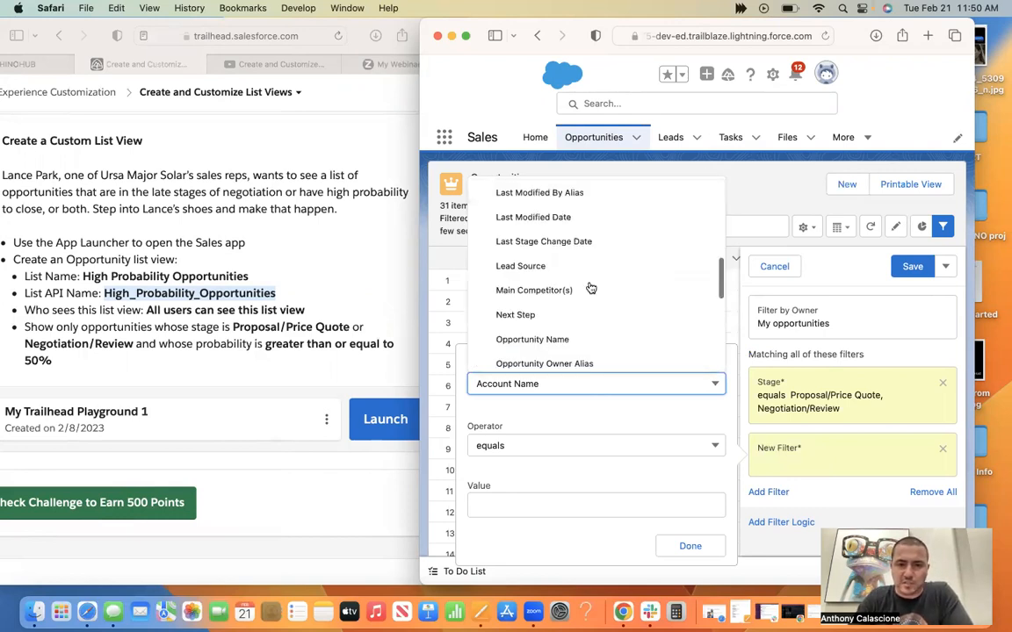
scroll(591, 289, "down", 2)
scroll(591, 289, "down", 3)
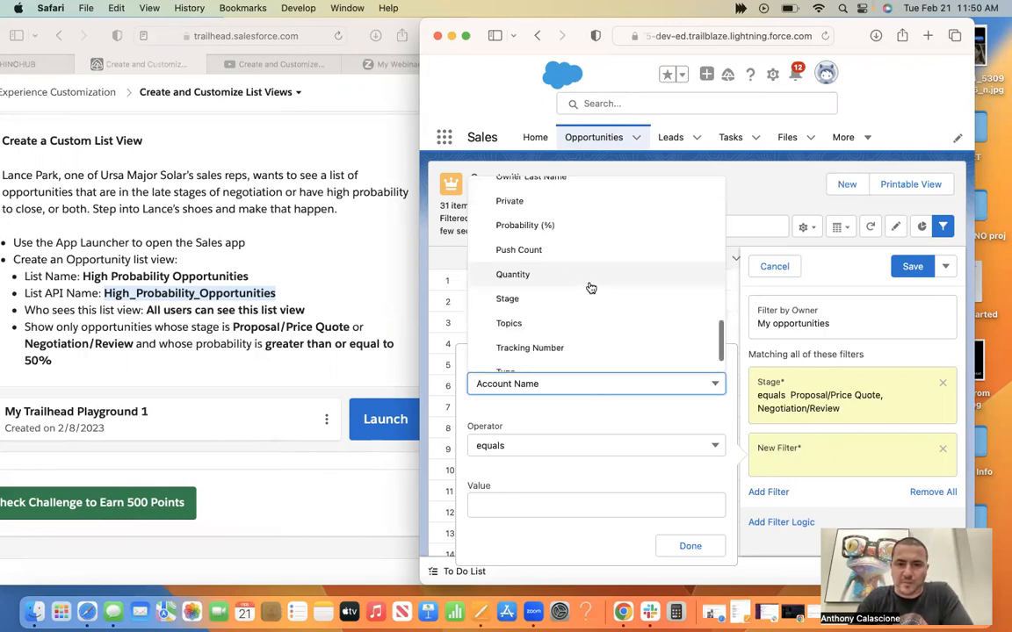
left_click(549, 226)
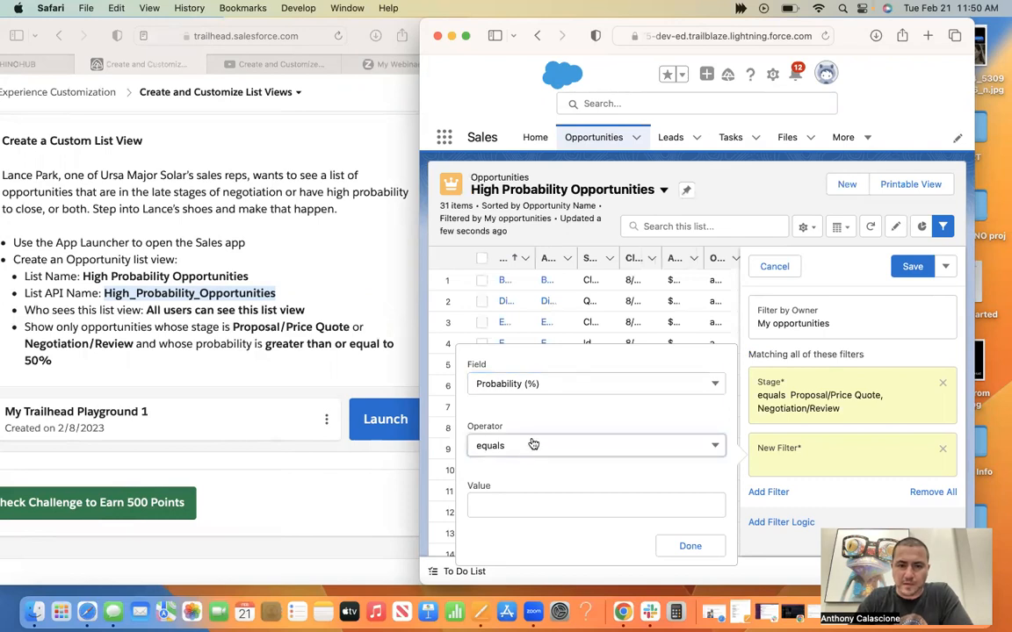
left_click(536, 443)
left_click(542, 429)
left_click(524, 497)
type("5")
left_click(673, 548)
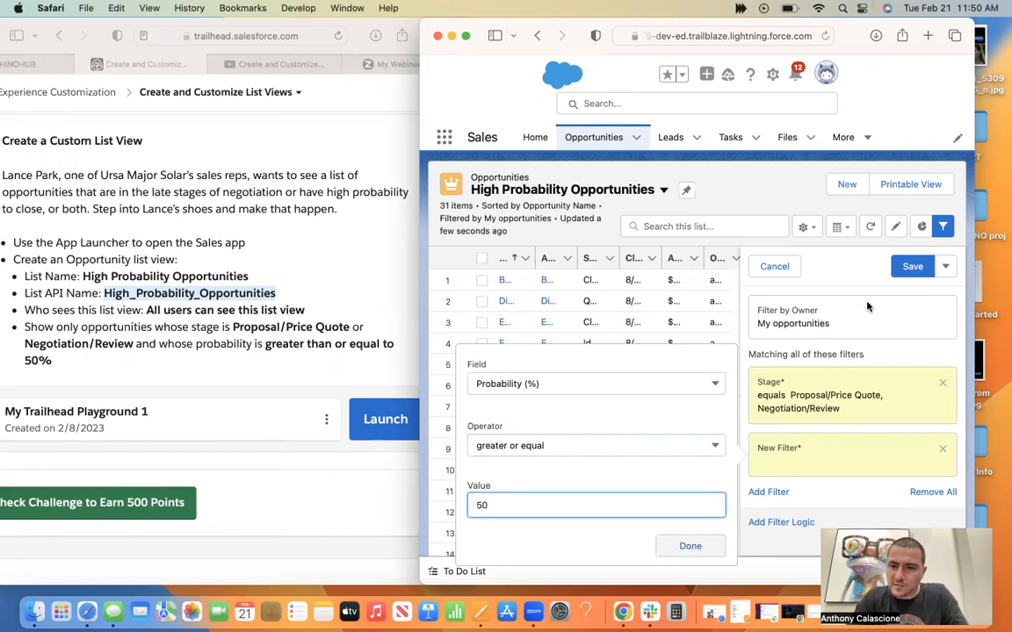
left_click(911, 267)
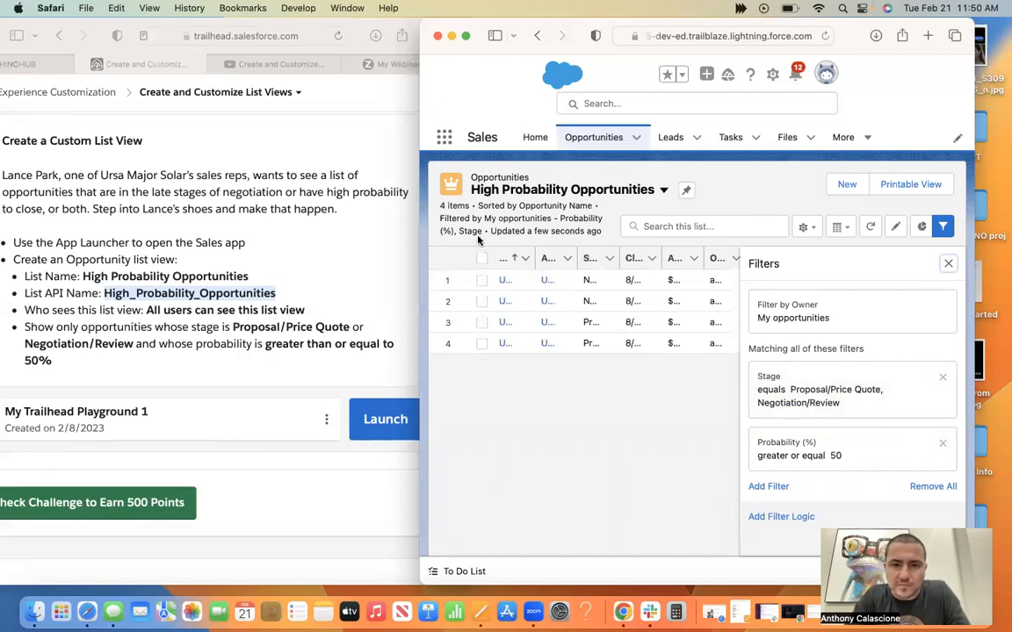
Resize the playground window to review the filtered opportunities, and bring the Trailhead challenge window fully into view.
left_click_drag(423, 22, 269, 8)
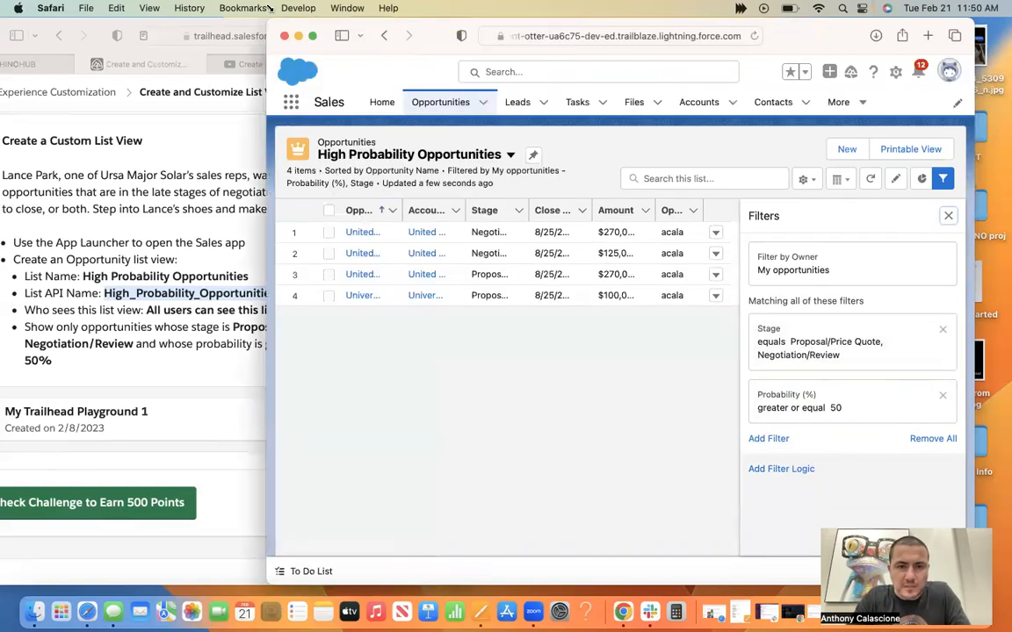
left_click_drag(269, 8, 171, 8)
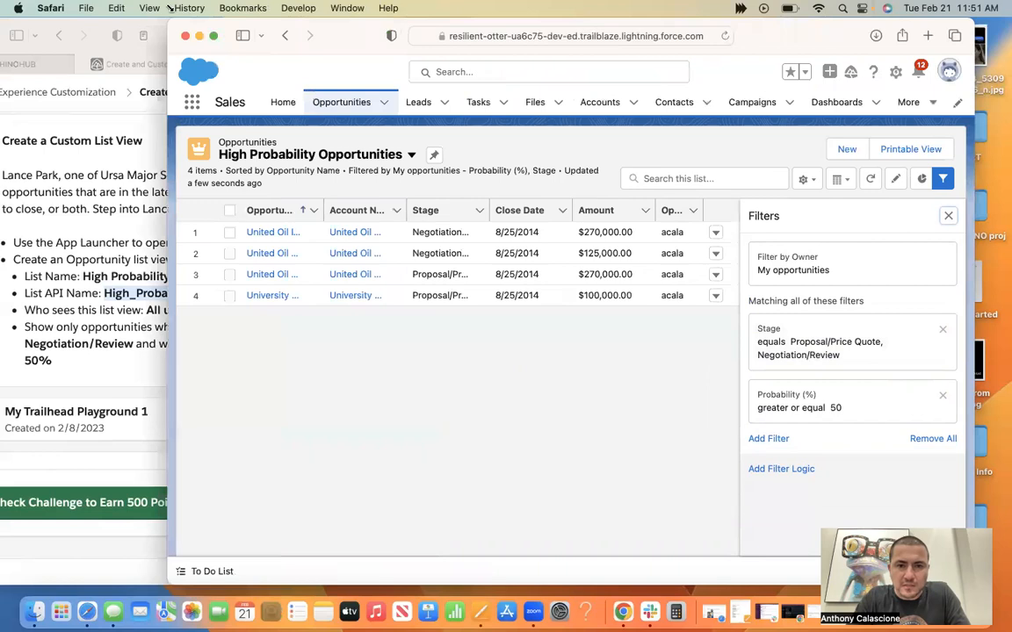
left_click_drag(170, 8, 397, 7)
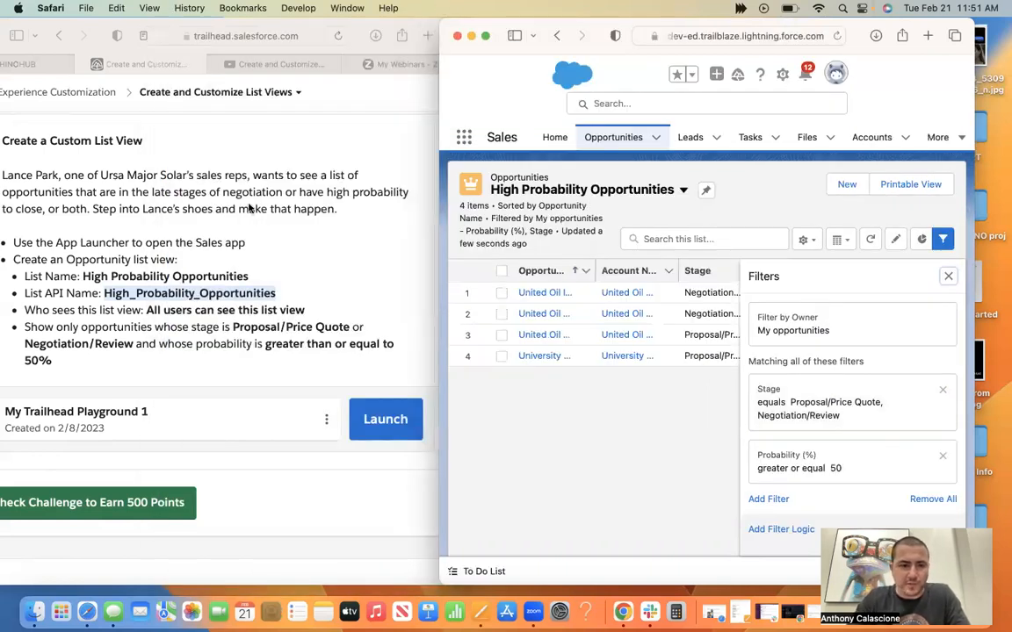
left_click(338, 136)
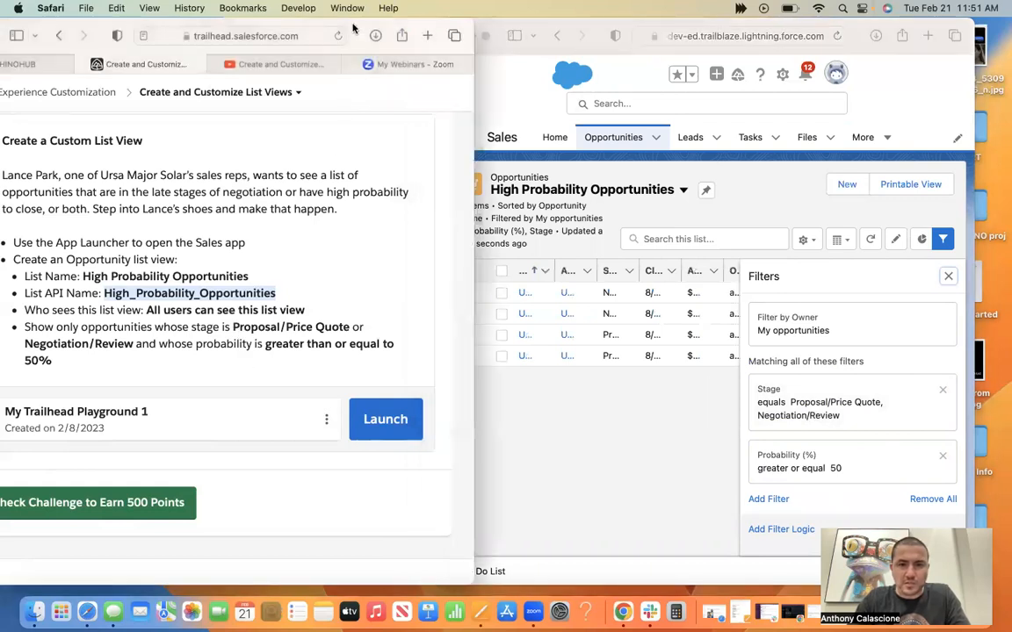
left_click_drag(352, 29, 434, 18)
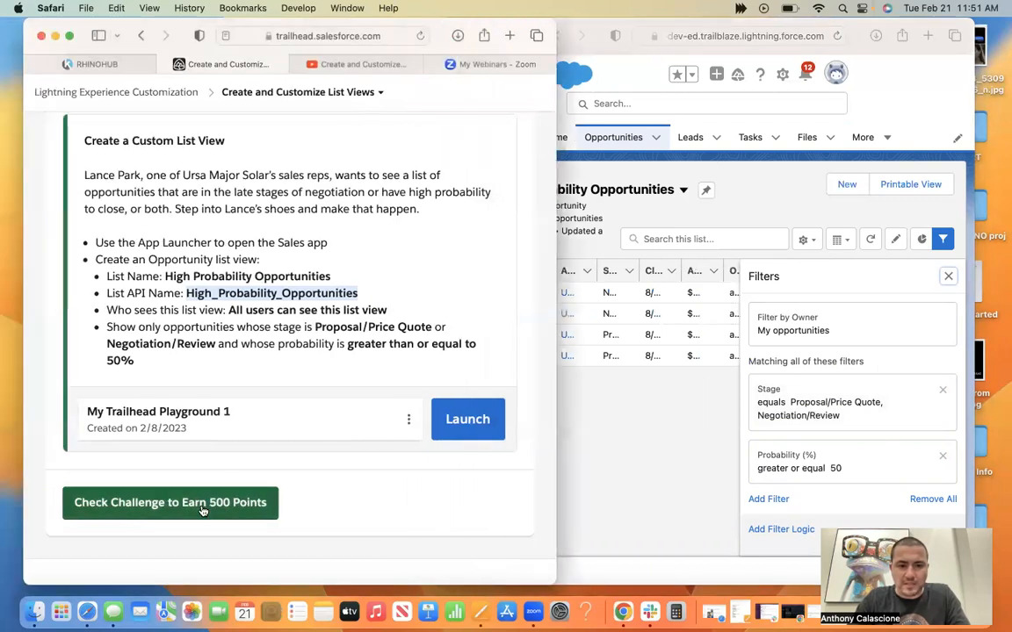
Check the challenge to earn 500 points and continue to the next unit with Trailhead in full screen.
scroll(202, 510, "down", 5)
scroll(200, 508, "up", 4)
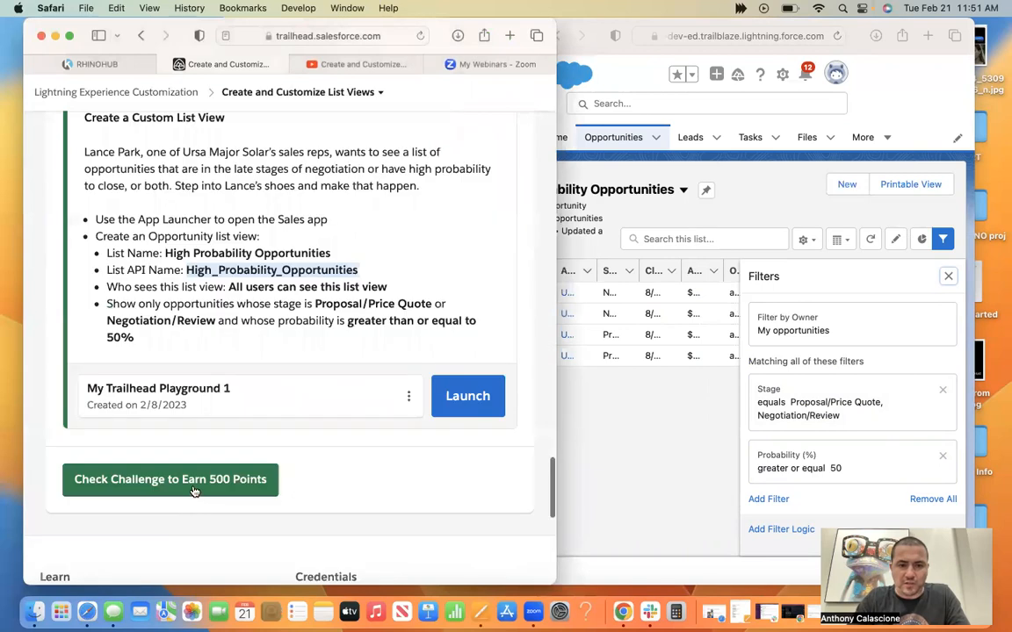
left_click(194, 490)
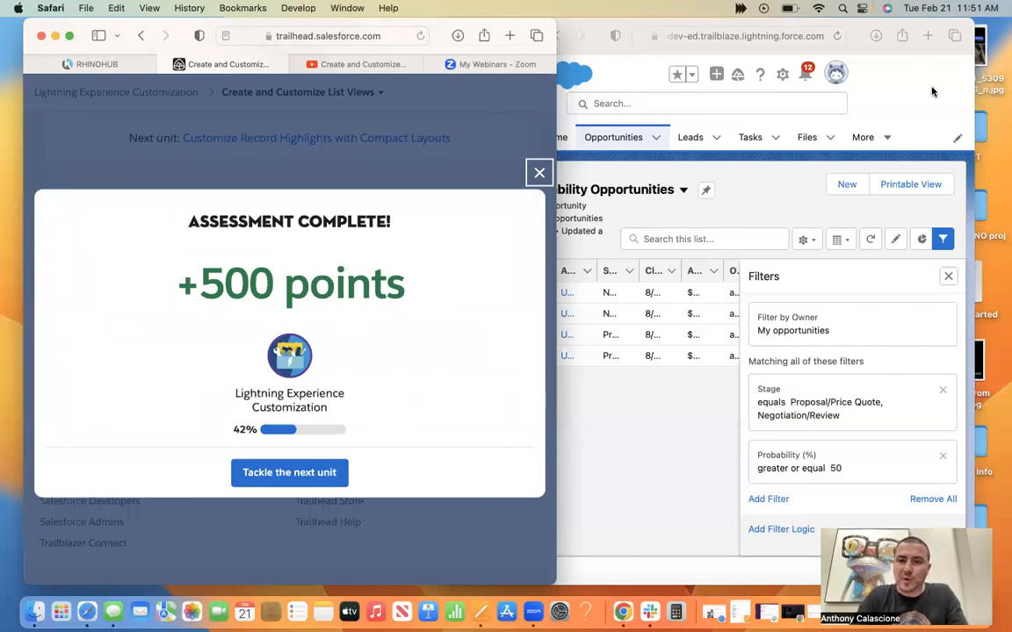
left_click(71, 36)
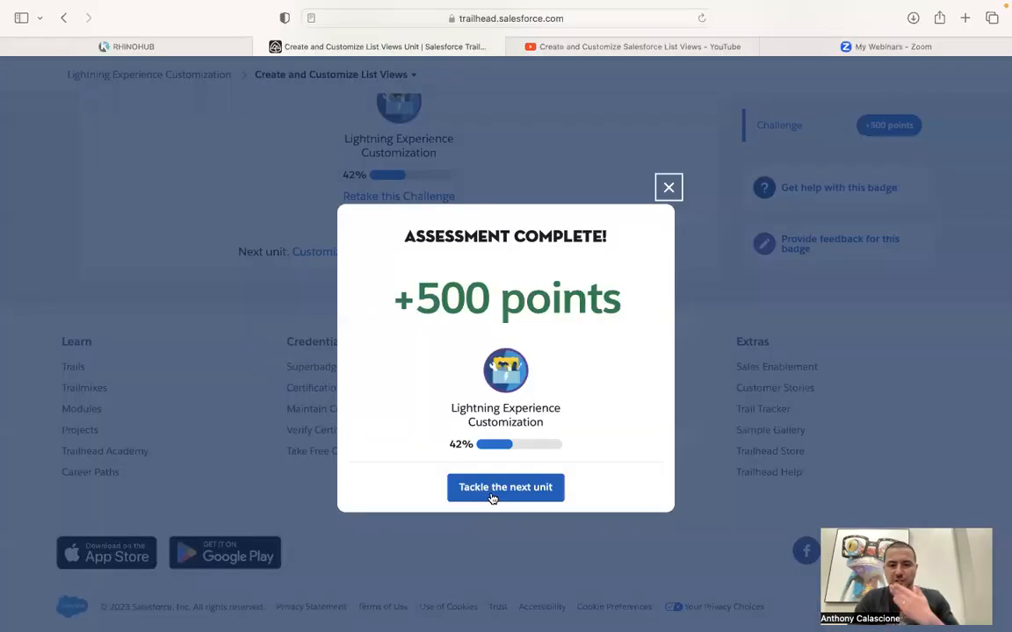
left_click(492, 494)
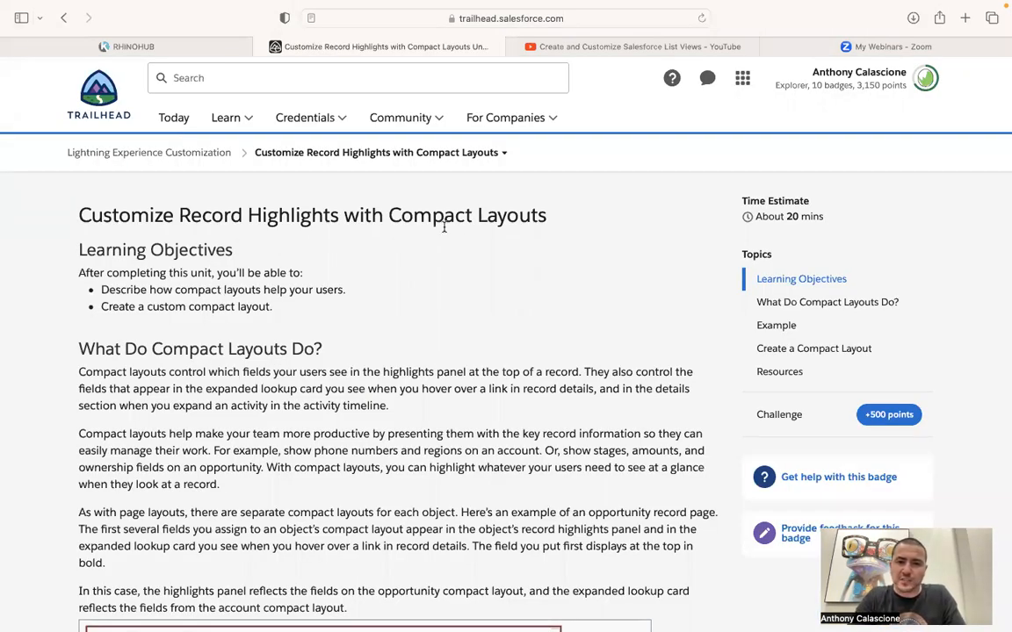
Switch to the YouTube playlist and play the next video, on record highlights with compact layouts, in full screen without the ad banner.
left_click(621, 48)
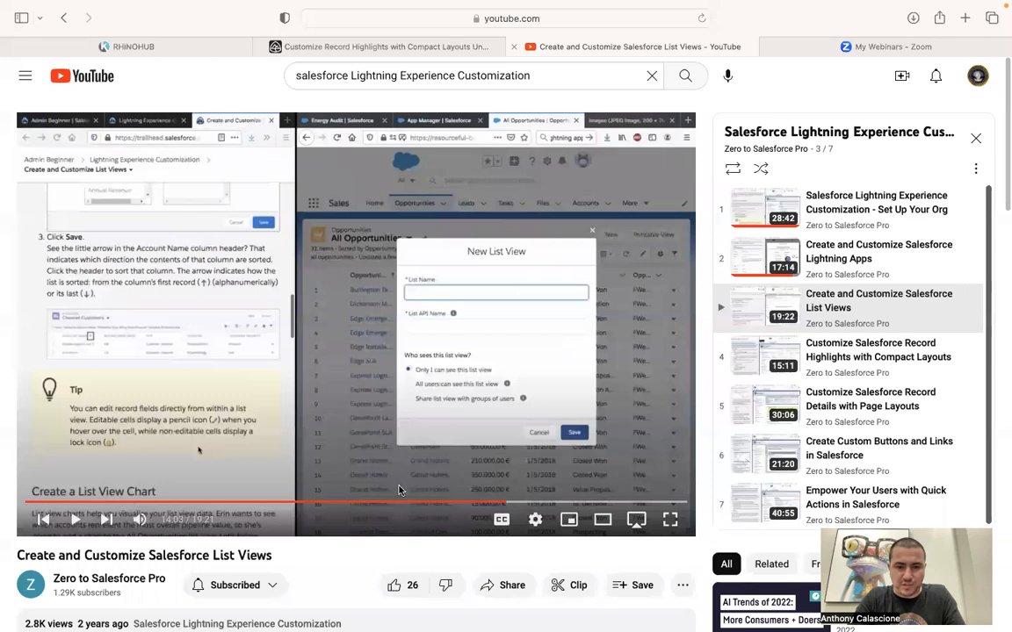
left_click(104, 522)
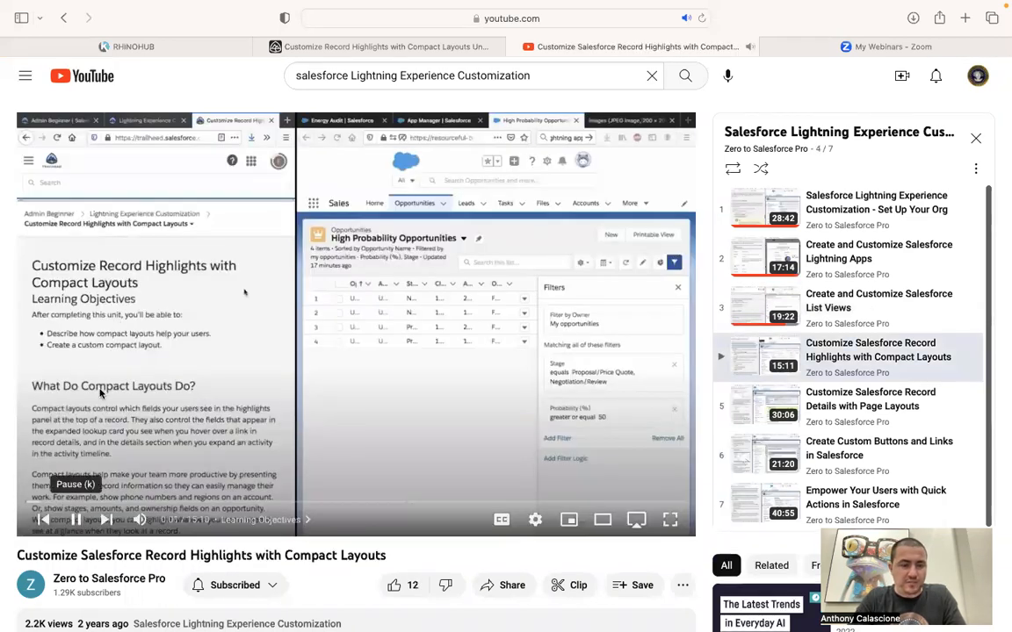
left_click(73, 521)
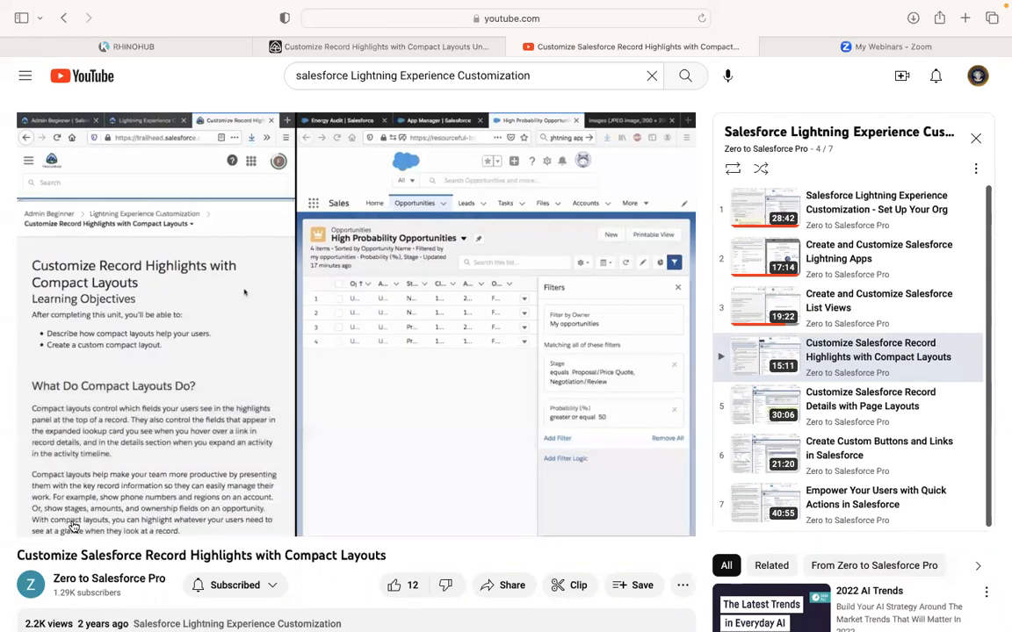
left_click(679, 523)
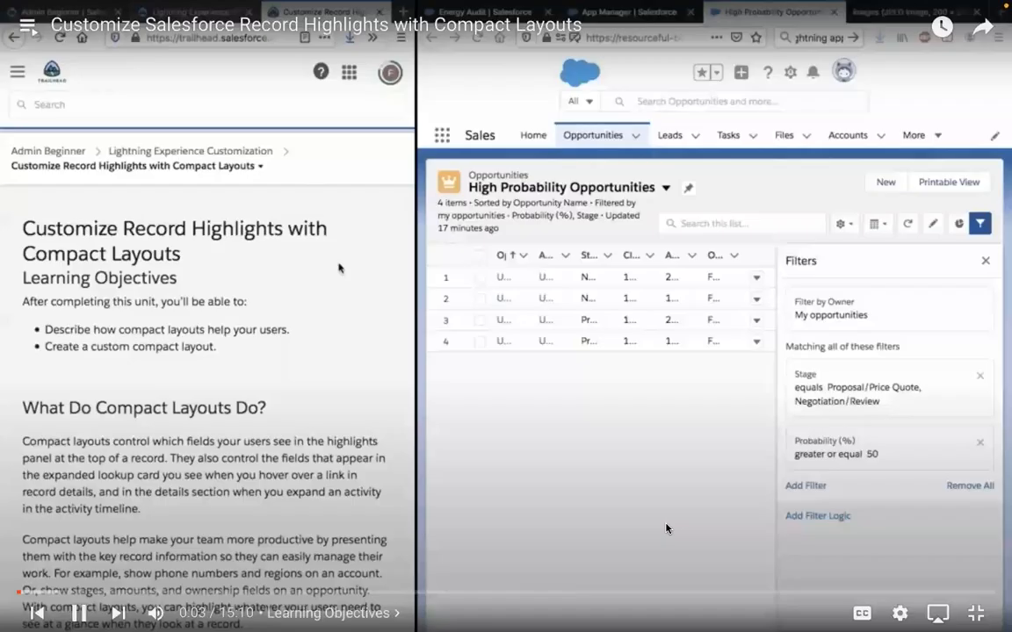
mouse_move(1002, 7)
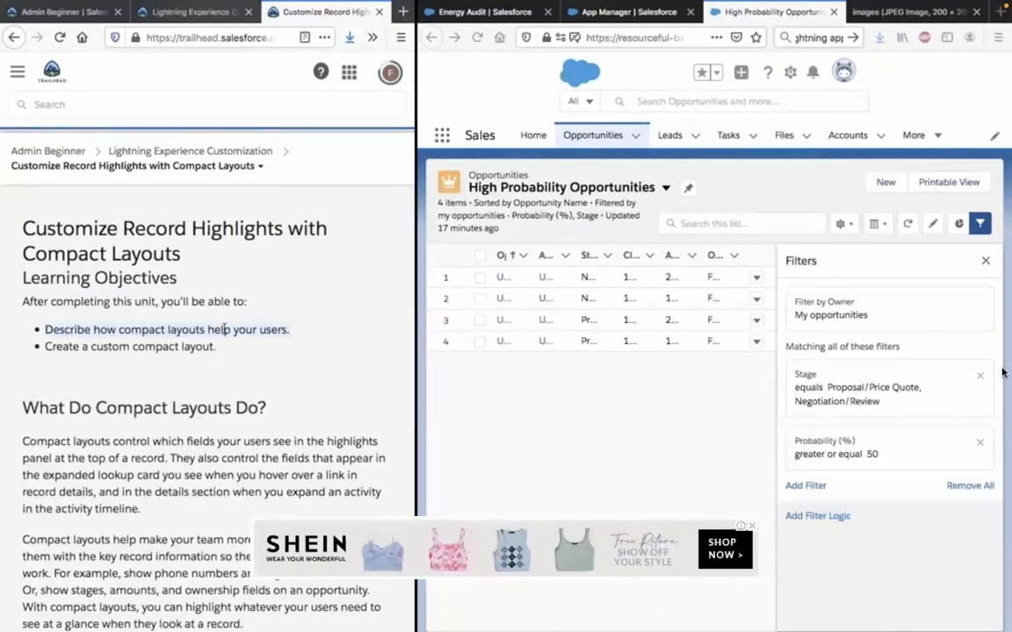
left_click(752, 525)
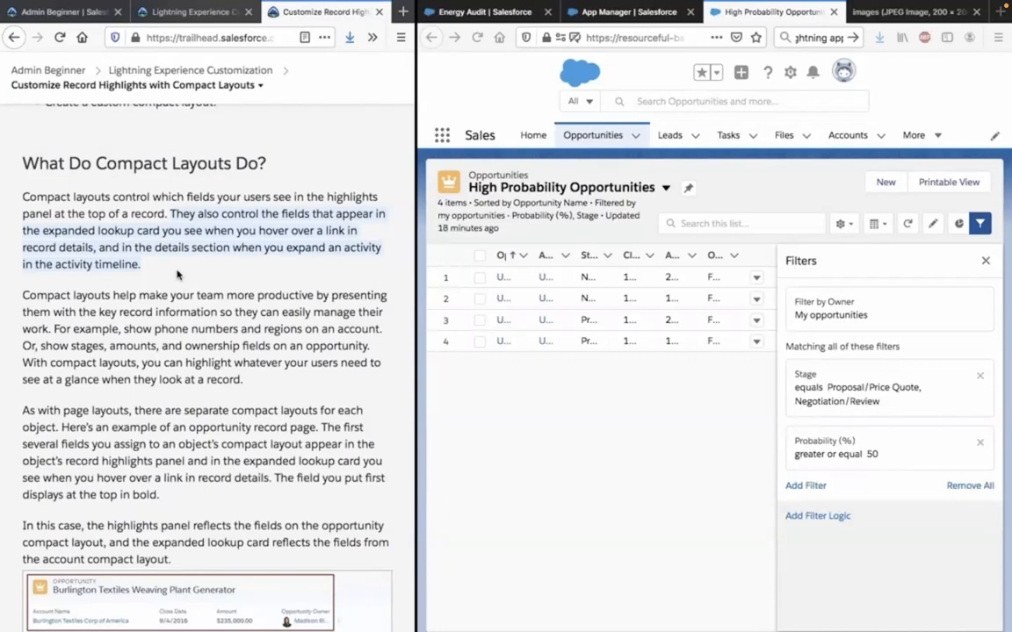
scroll(176, 274, "down", 1)
scroll(177, 273, "down", 1)
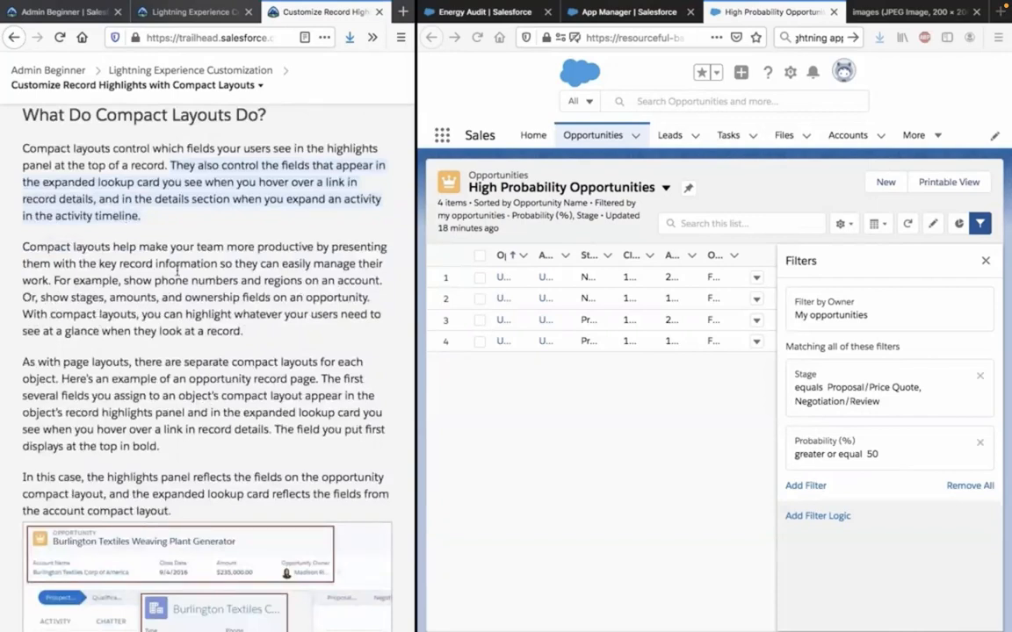
scroll(116, 277, "down", 1)
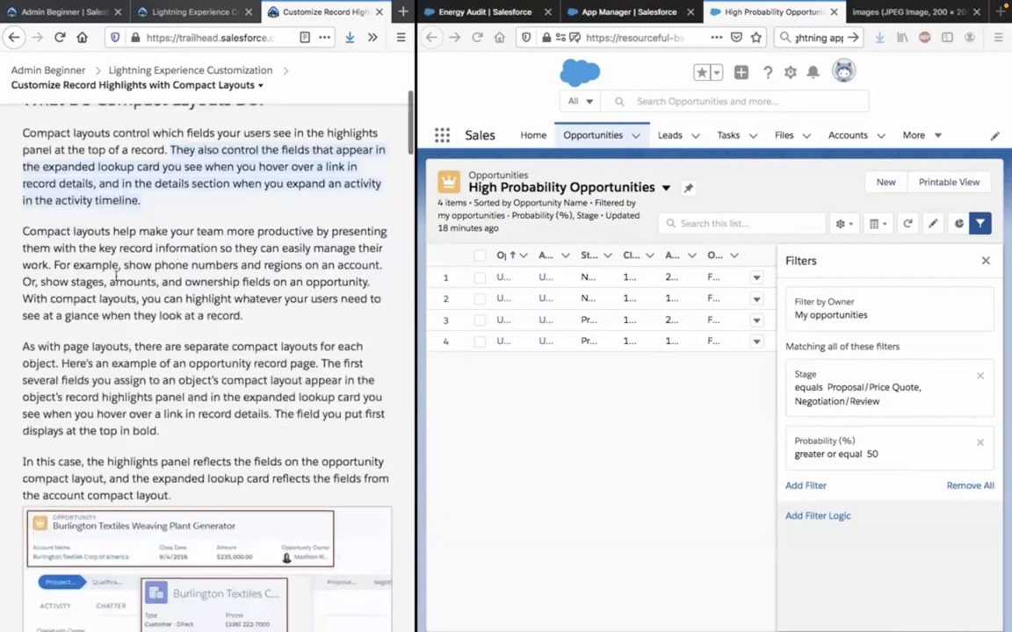
scroll(117, 277, "down", 1)
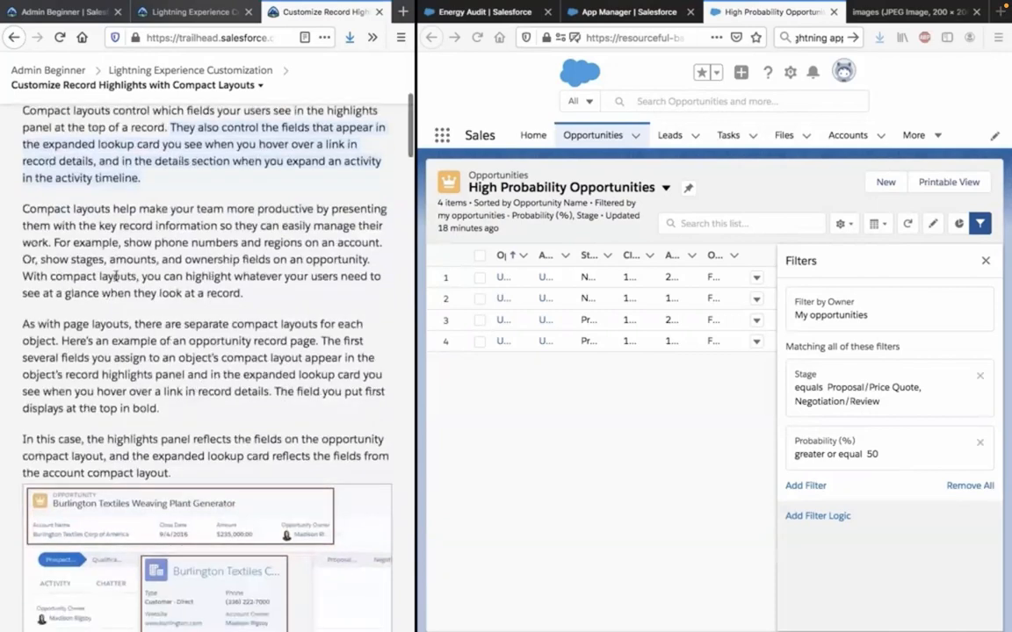
scroll(117, 277, "down", 2)
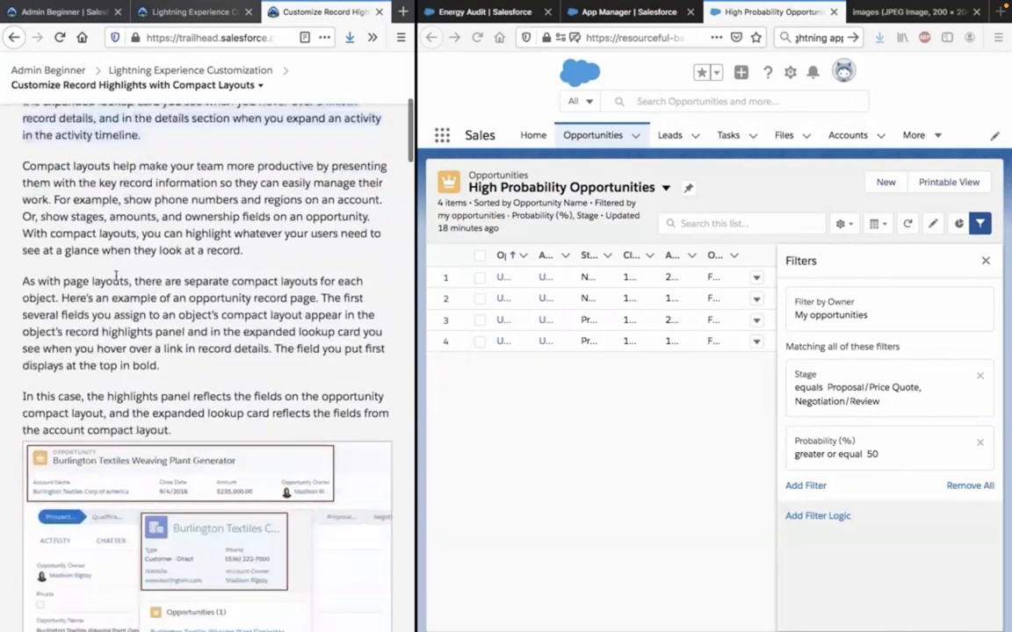
scroll(116, 276, "down", 1)
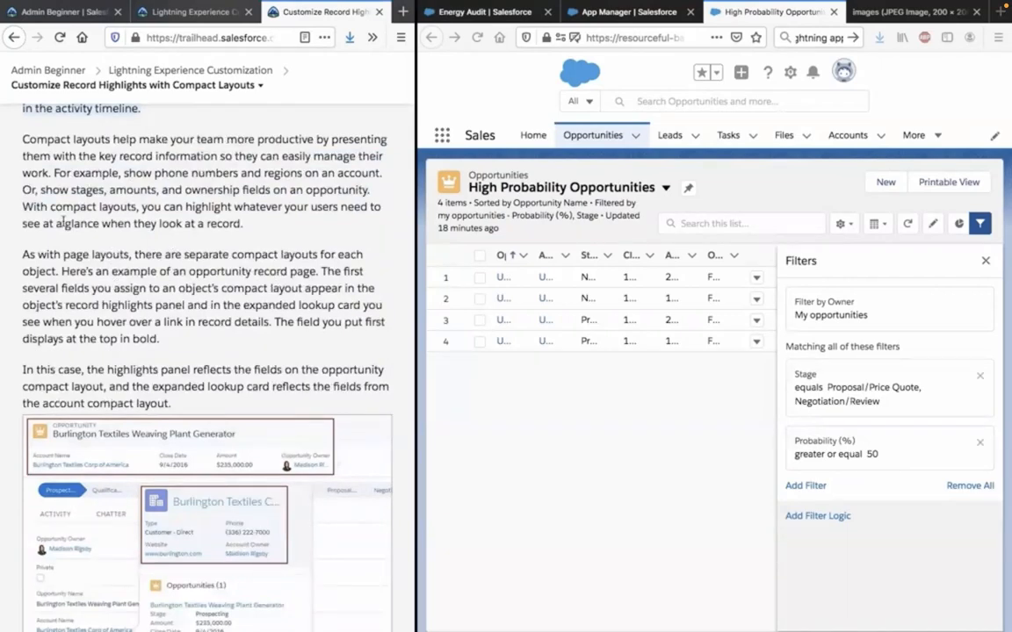
scroll(64, 222, "down", 2)
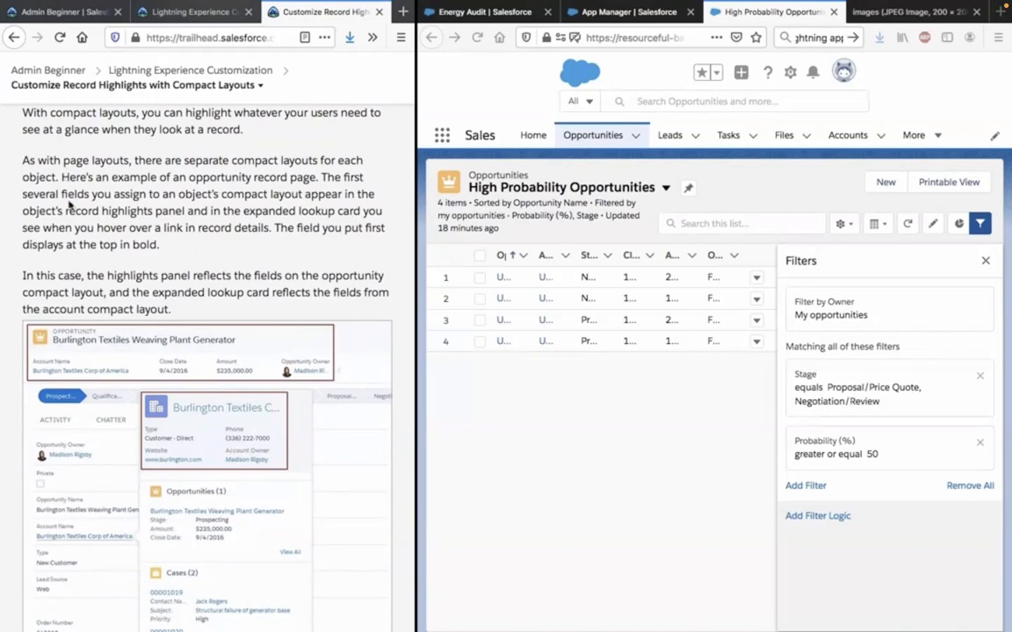
Read how compact layouts control the highlights panel and expanded lookup card, and examine the Burlington Textiles opportunity example.
scroll(68, 204, "down", 1)
scroll(69, 201, "down", 1)
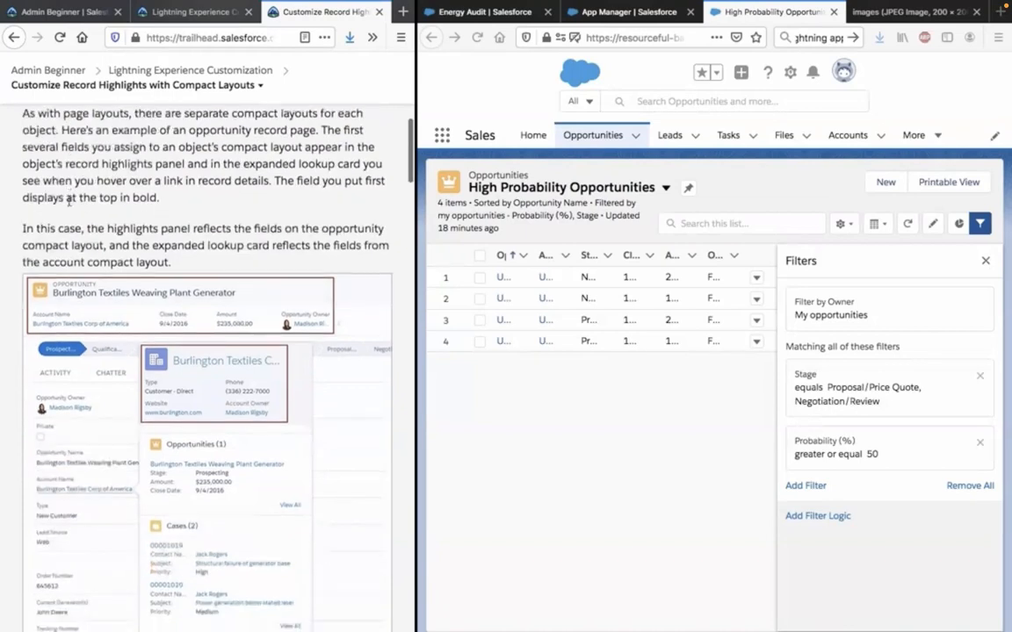
scroll(69, 199, "up", 1)
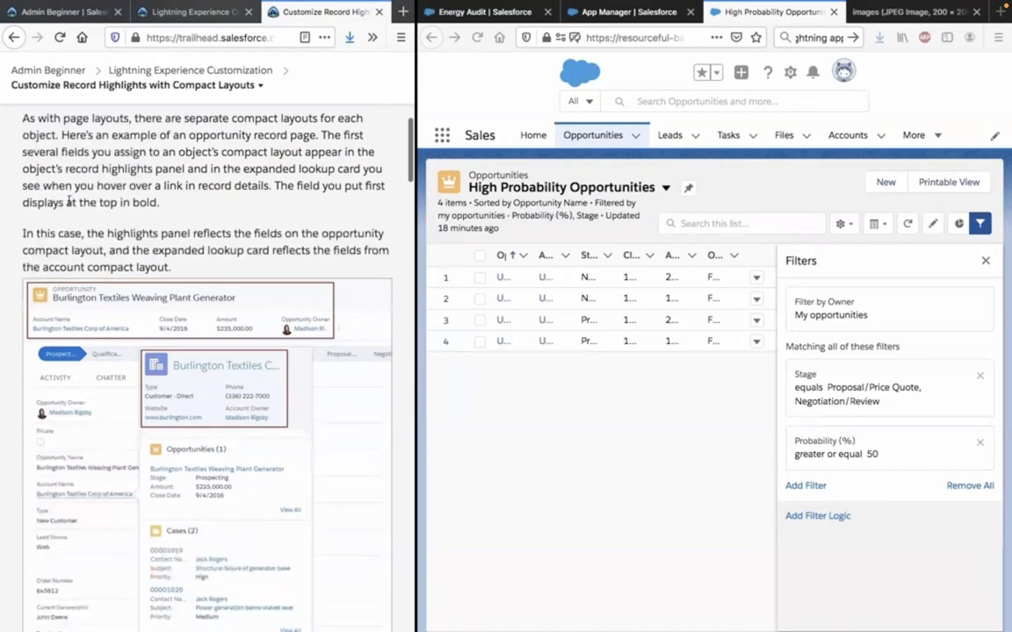
scroll(69, 202, "down", 1)
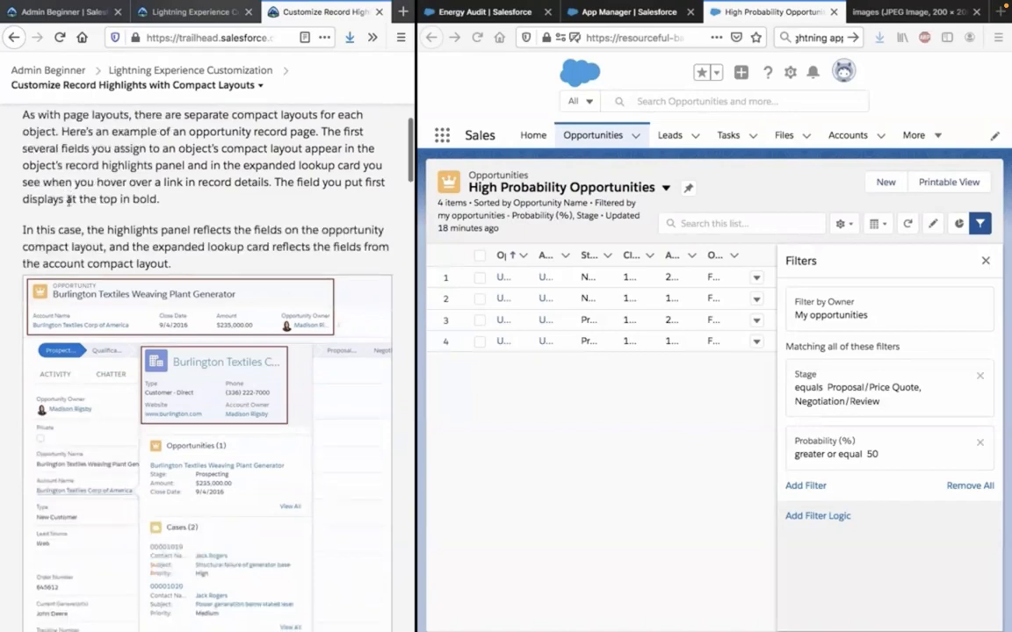
scroll(68, 202, "down", 1)
scroll(69, 202, "down", 1)
scroll(68, 201, "down", 1)
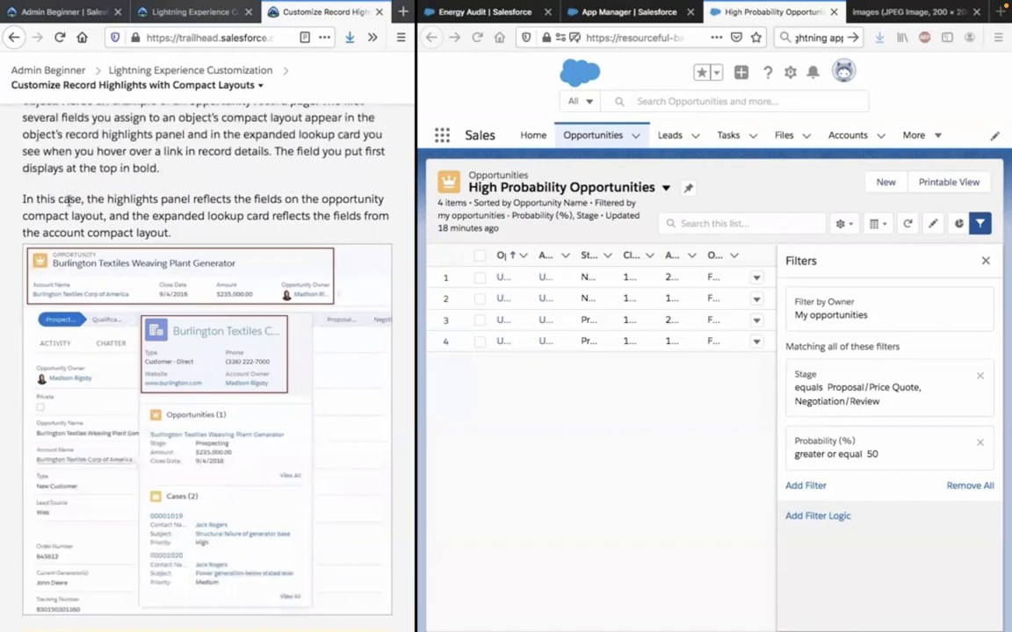
scroll(69, 201, "down", 1)
scroll(69, 202, "down", 1)
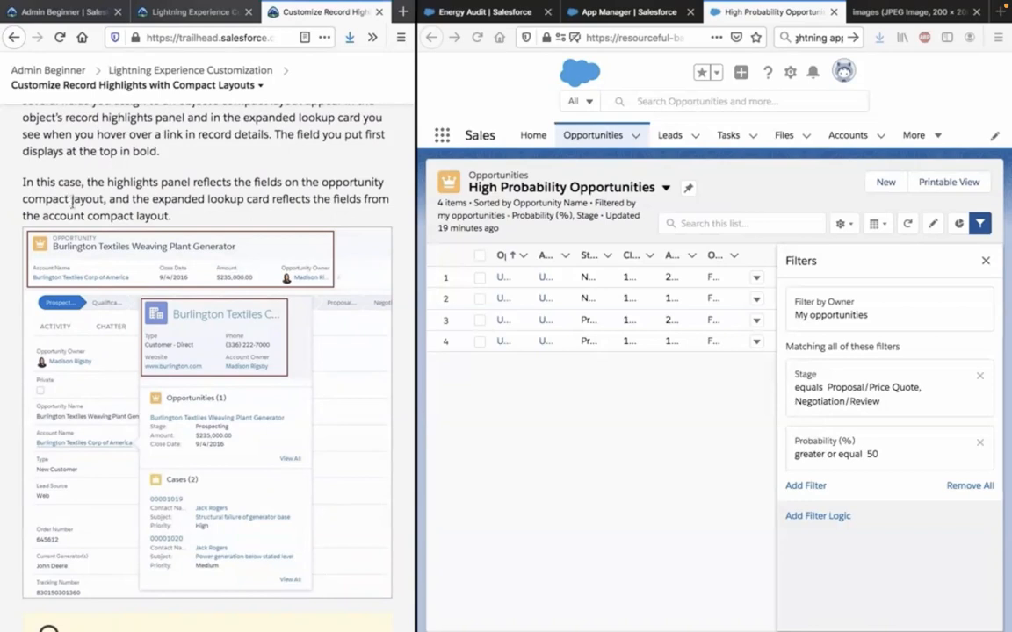
scroll(222, 335, "down", 1)
scroll(222, 335, "down", 2)
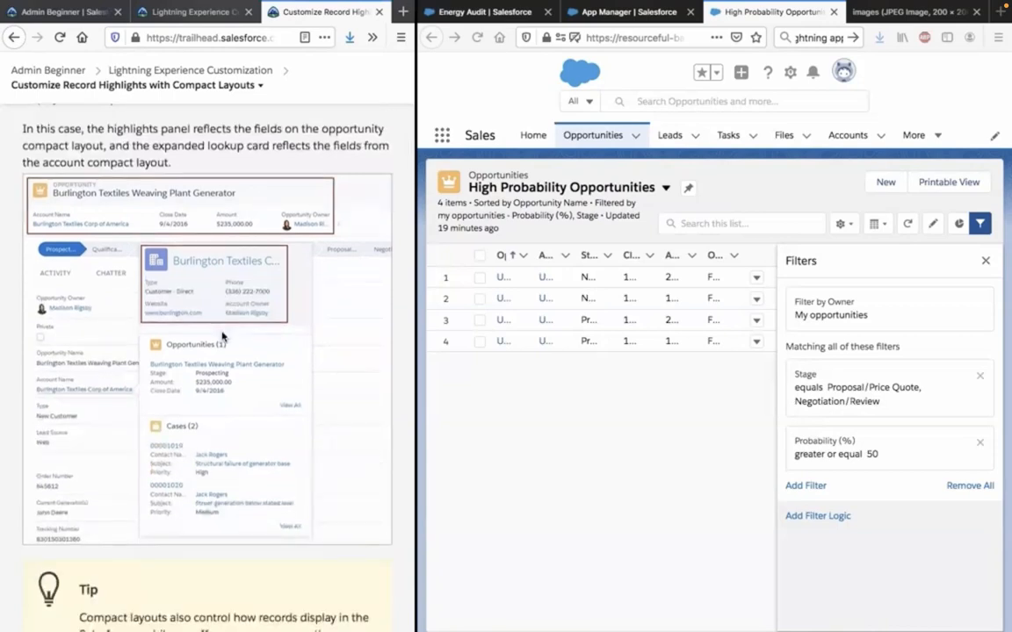
Search the Salesforce playground for "bur" and open the Burlington Textiles Corp of America account.
left_click(643, 394)
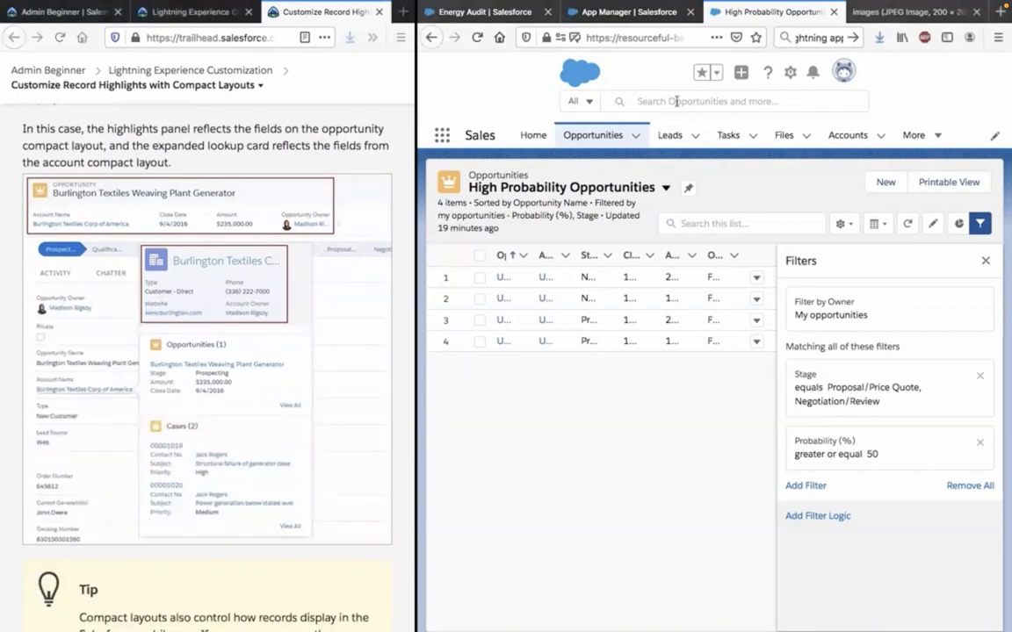
left_click(676, 101)
type("bur")
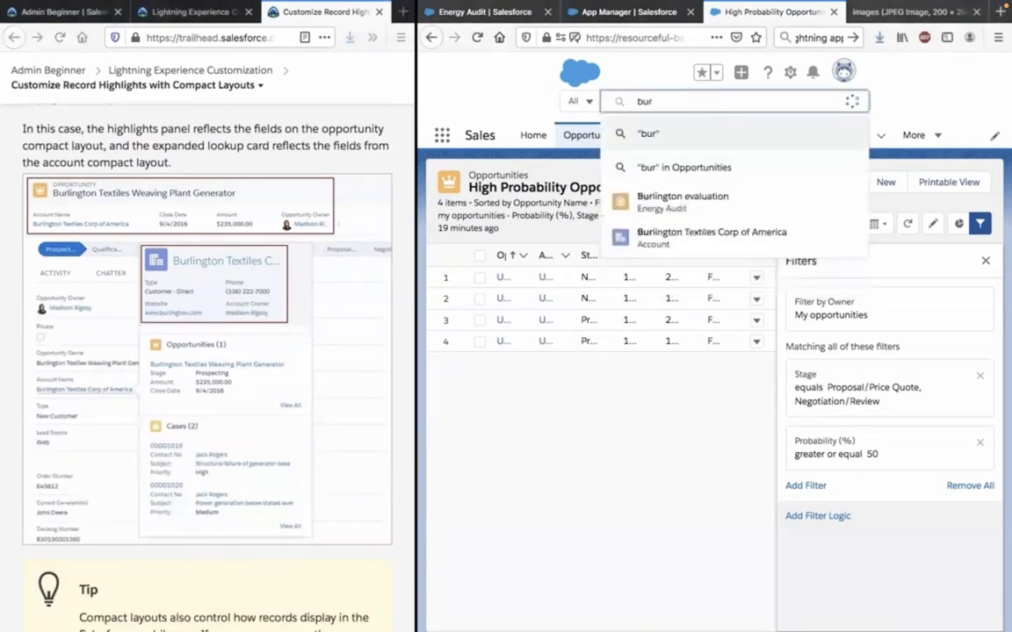
left_click(683, 239)
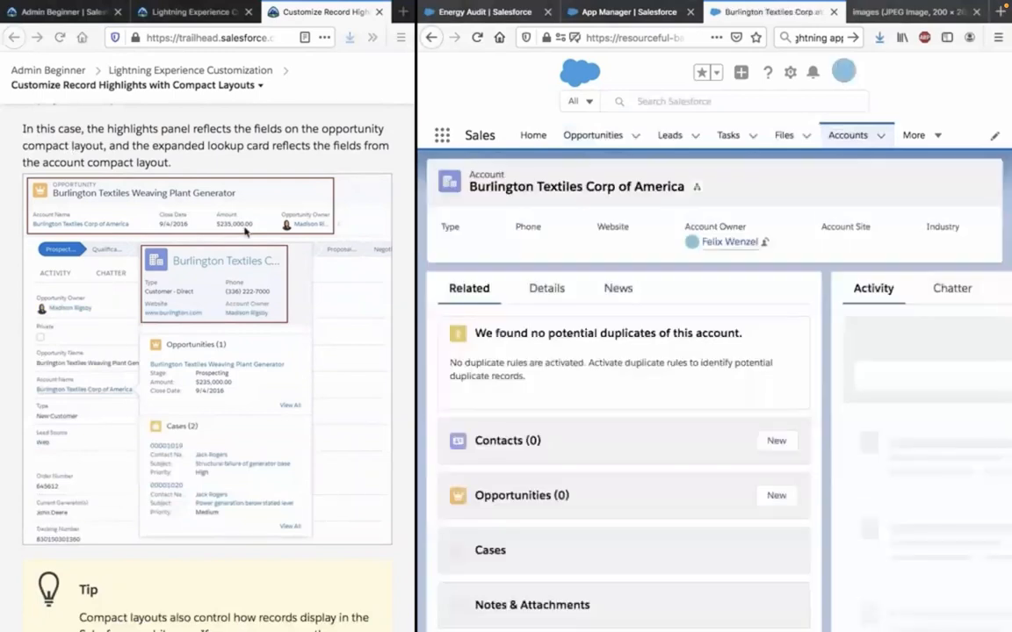
left_click(680, 103)
left_click(518, 409)
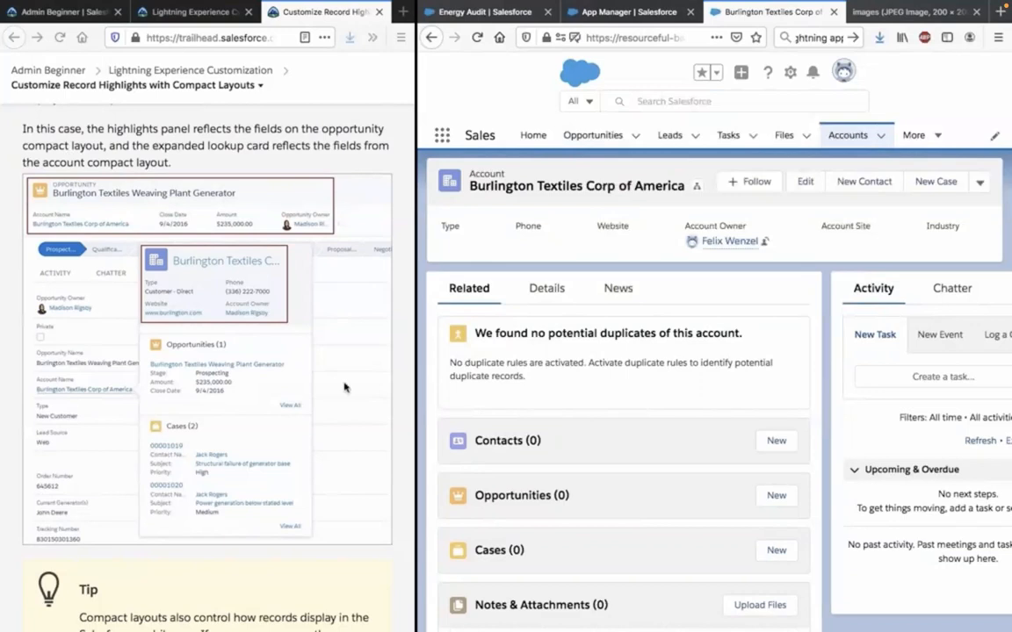
Read the Trailhead tip on compact layouts in the mobile app and examine the sample New Account Compact Layout edit page.
scroll(345, 386, "up", 1)
scroll(344, 386, "up", 1)
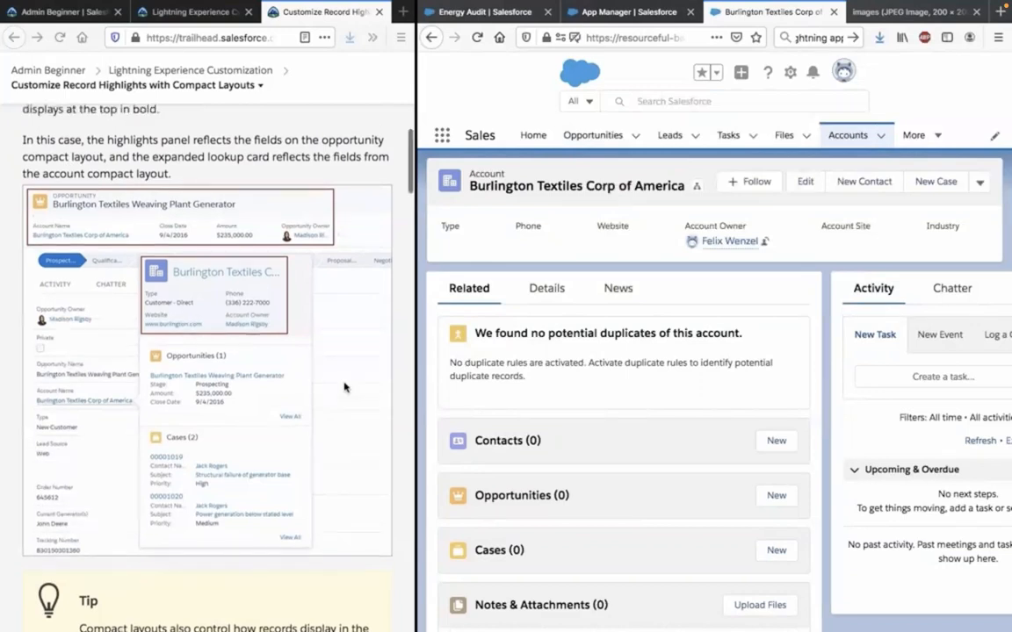
scroll(344, 386, "down", 1)
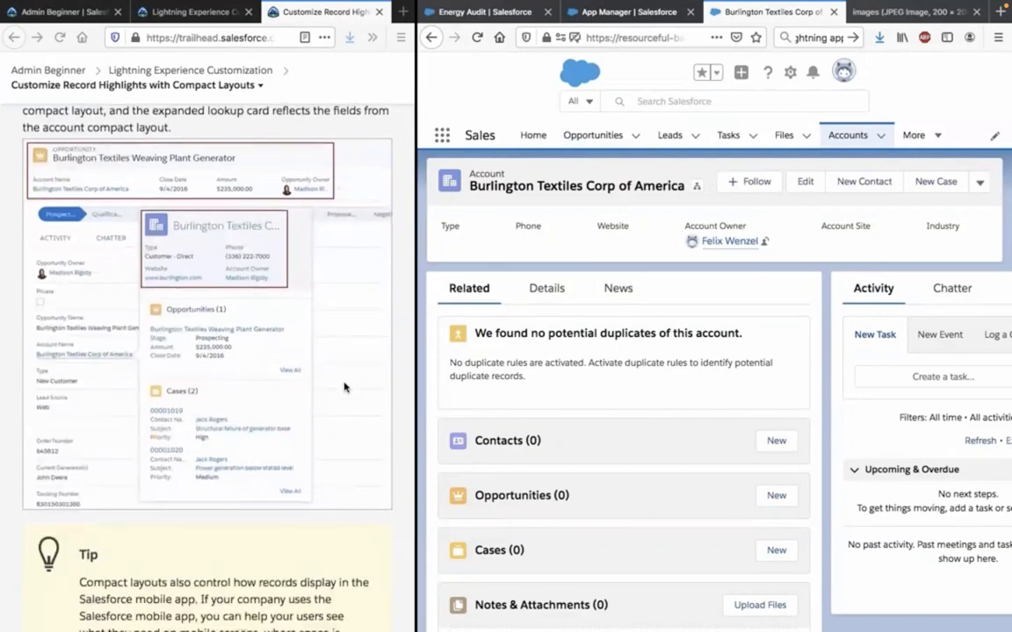
scroll(344, 386, "down", 3)
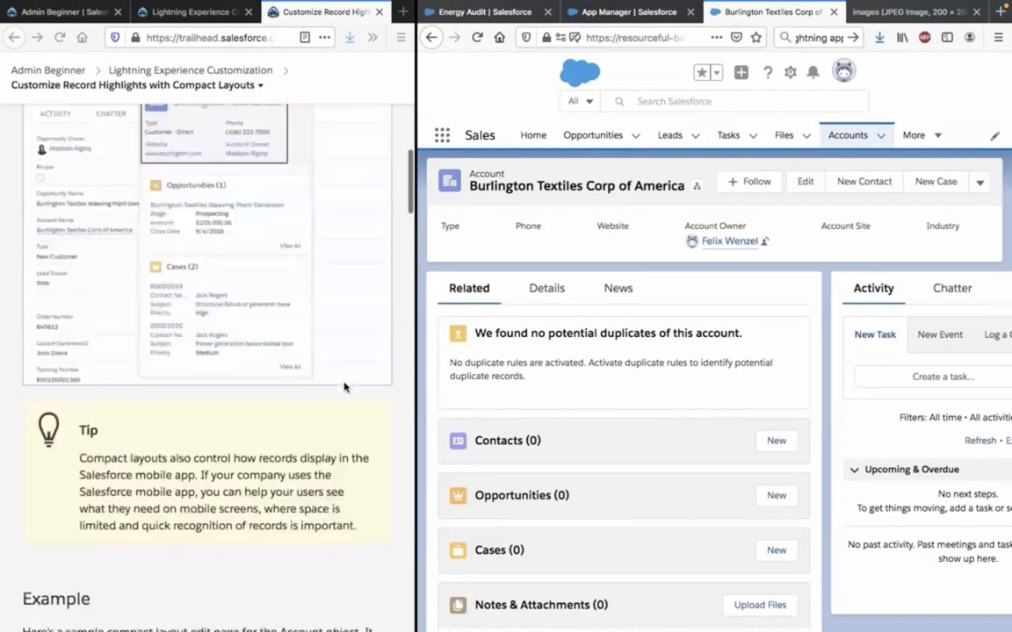
scroll(344, 387, "down", 1)
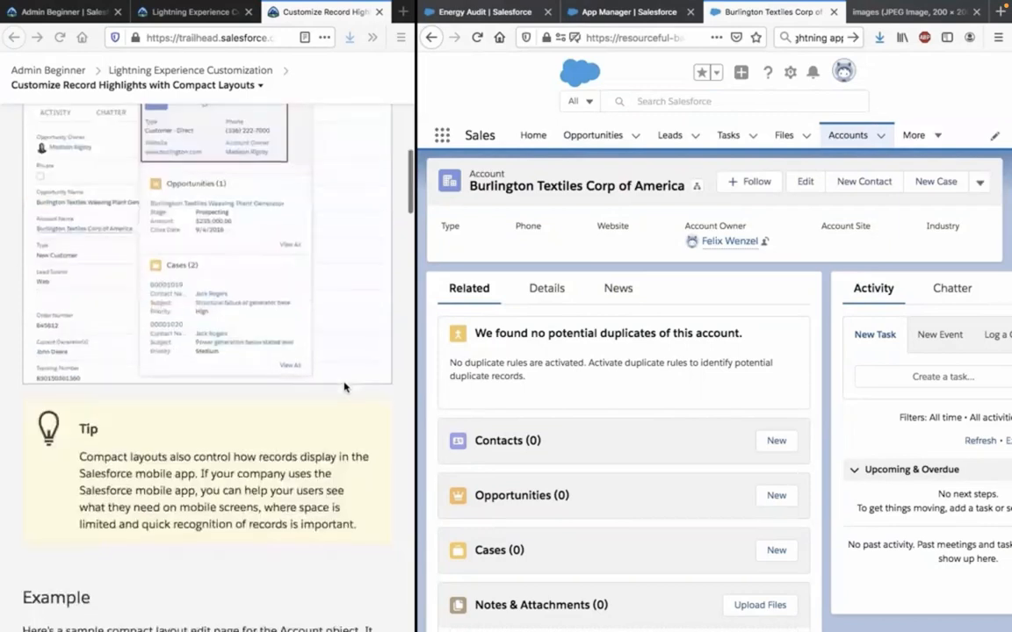
scroll(278, 376, "down", 3)
left_click(277, 373)
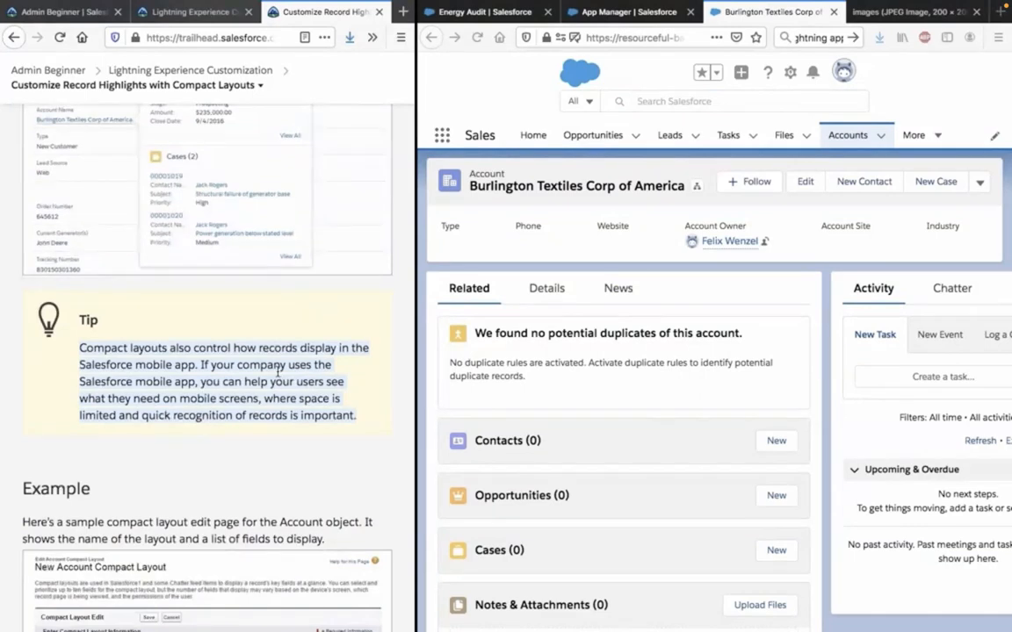
scroll(278, 370, "down", 1)
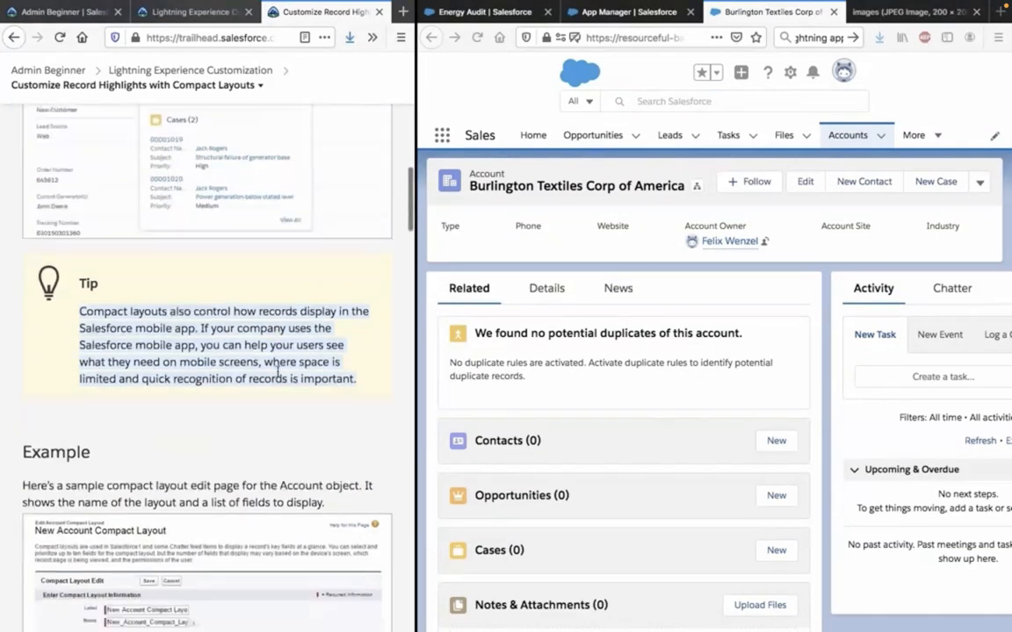
scroll(278, 373, "down", 4)
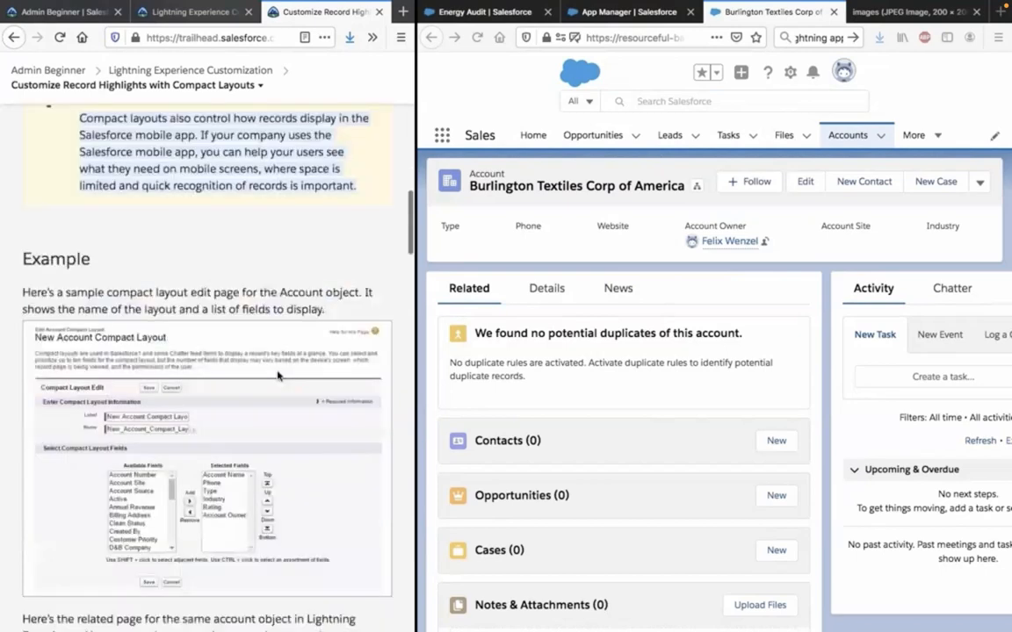
scroll(278, 376, "down", 1)
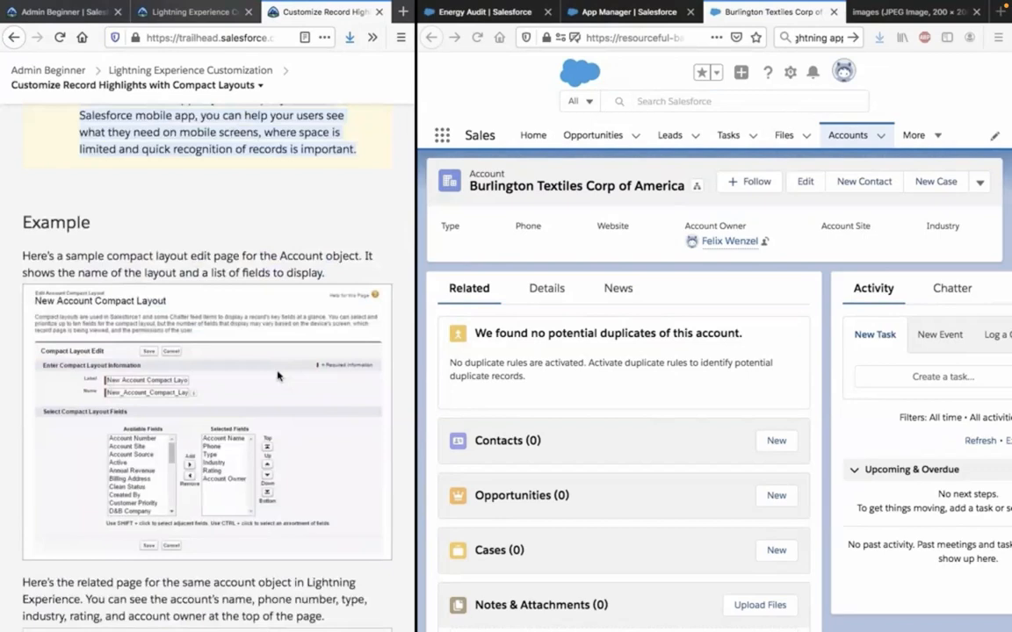
scroll(277, 376, "down", 2)
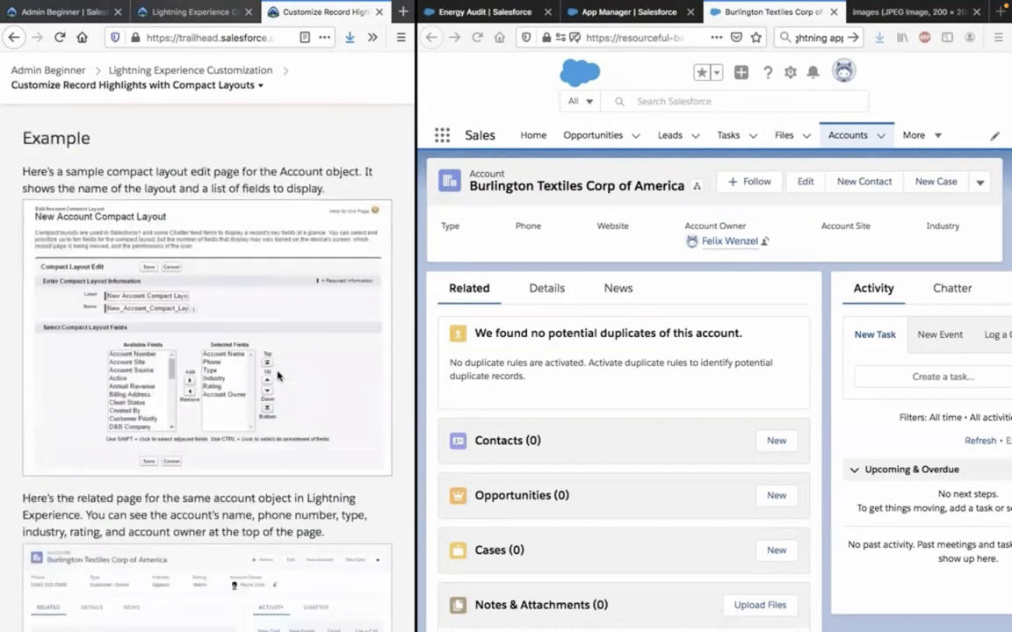
scroll(278, 375, "down", 1)
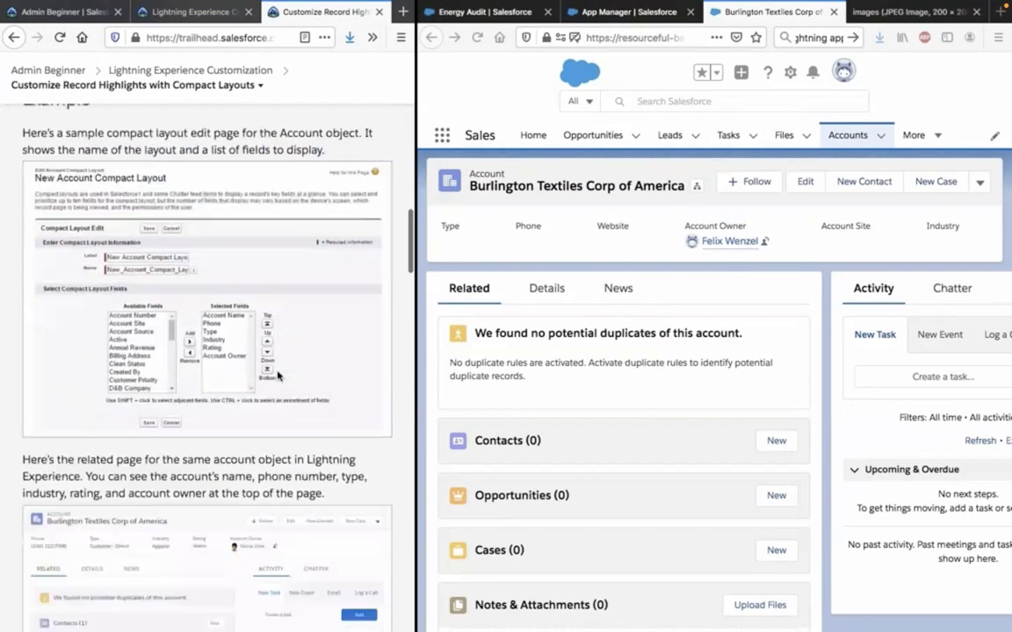
scroll(278, 376, "down", 1)
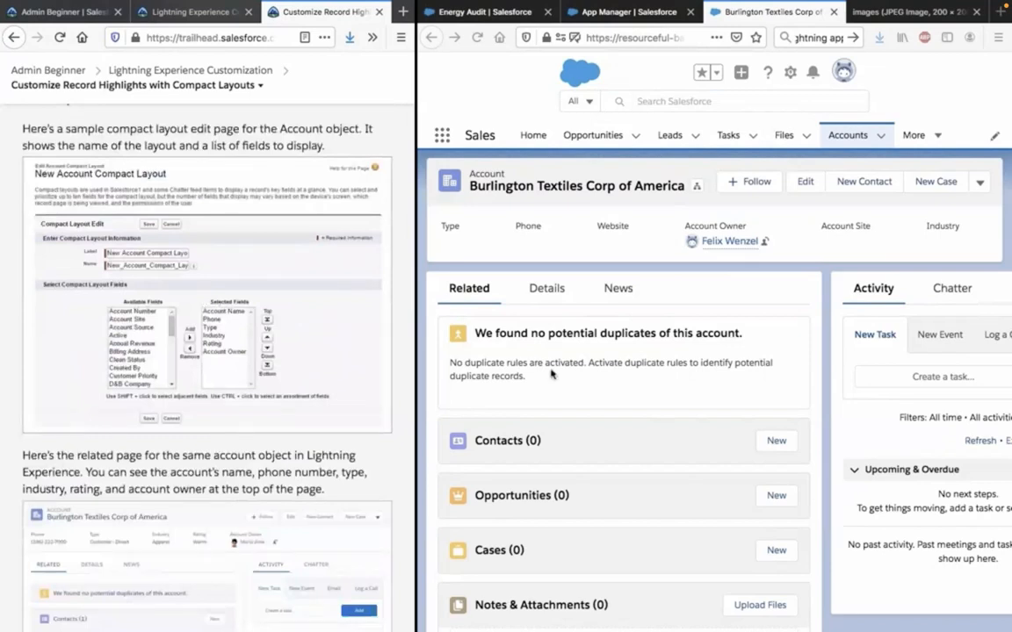
Look over the Burlington Textiles Corp of America account's edit form, additional actions and related lists without changing the record.
left_click(804, 190)
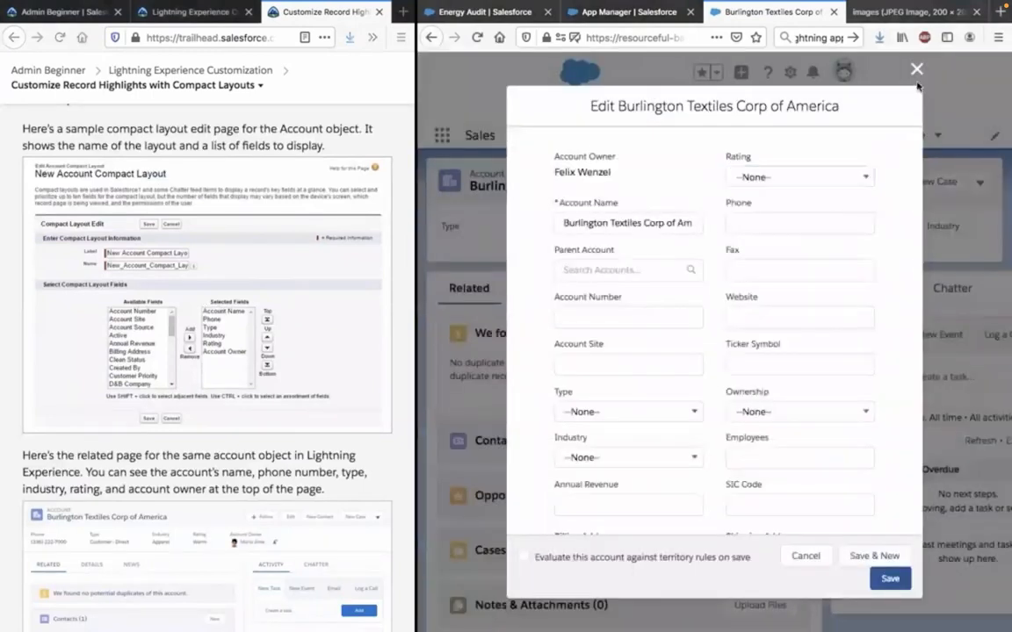
left_click(916, 70)
left_click(980, 182)
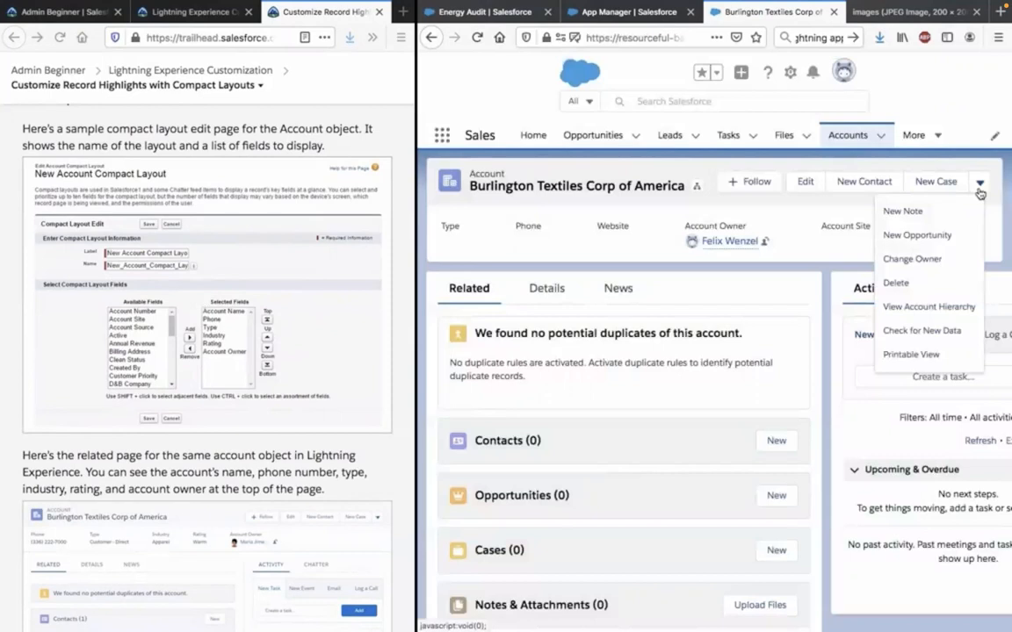
left_click(980, 192)
scroll(861, 287, "down", 3)
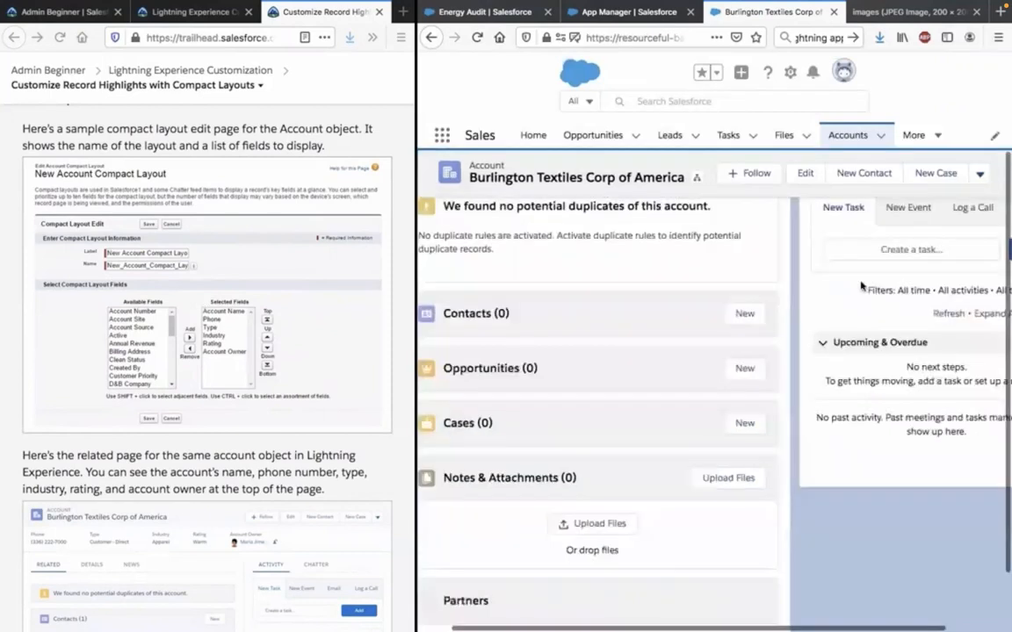
scroll(861, 287, "right", 2)
scroll(861, 287, "down", 1)
scroll(861, 287, "down", 3)
scroll(862, 288, "left", 2)
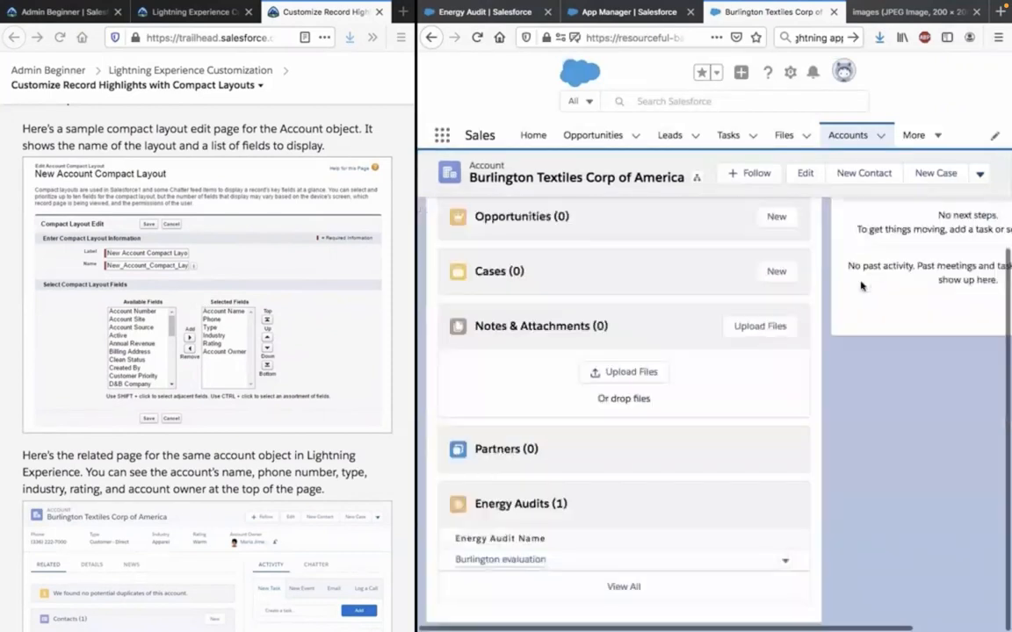
scroll(861, 287, "up", 7)
scroll(278, 341, "down", 5)
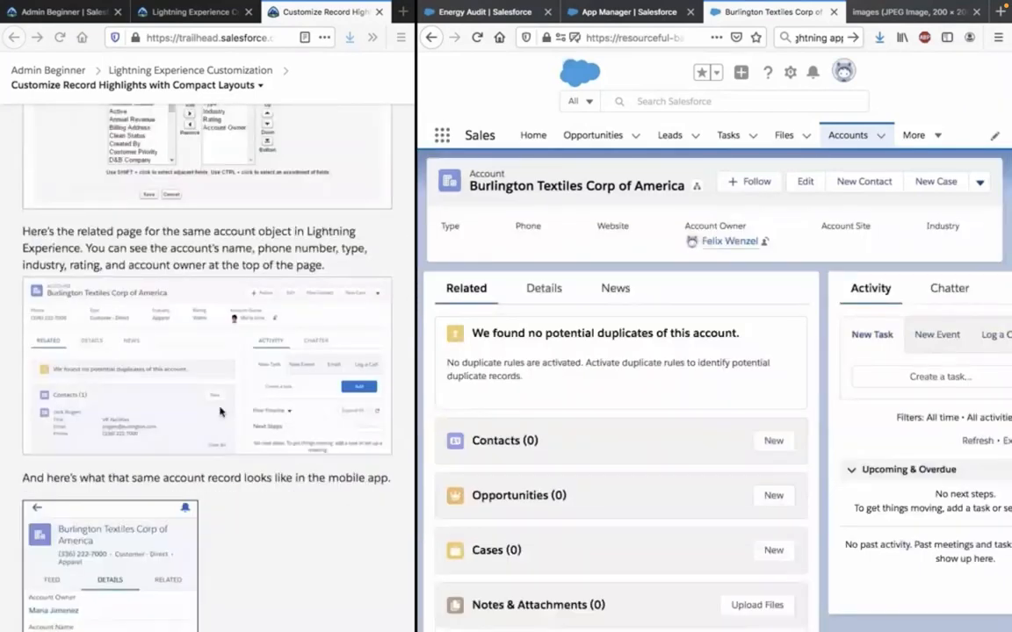
left_click(136, 249)
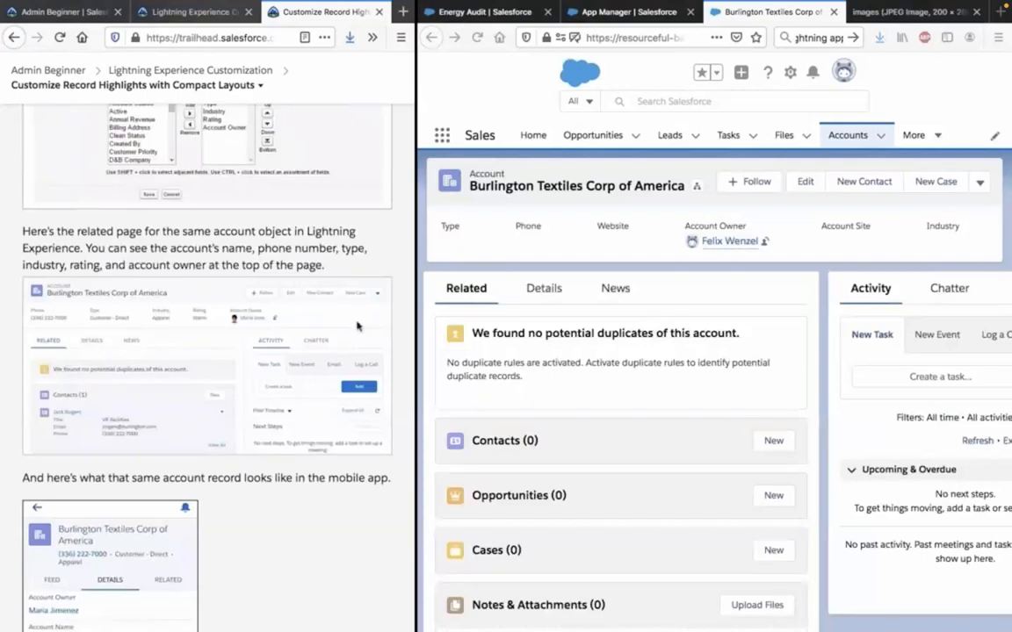
scroll(251, 316, "down", 3)
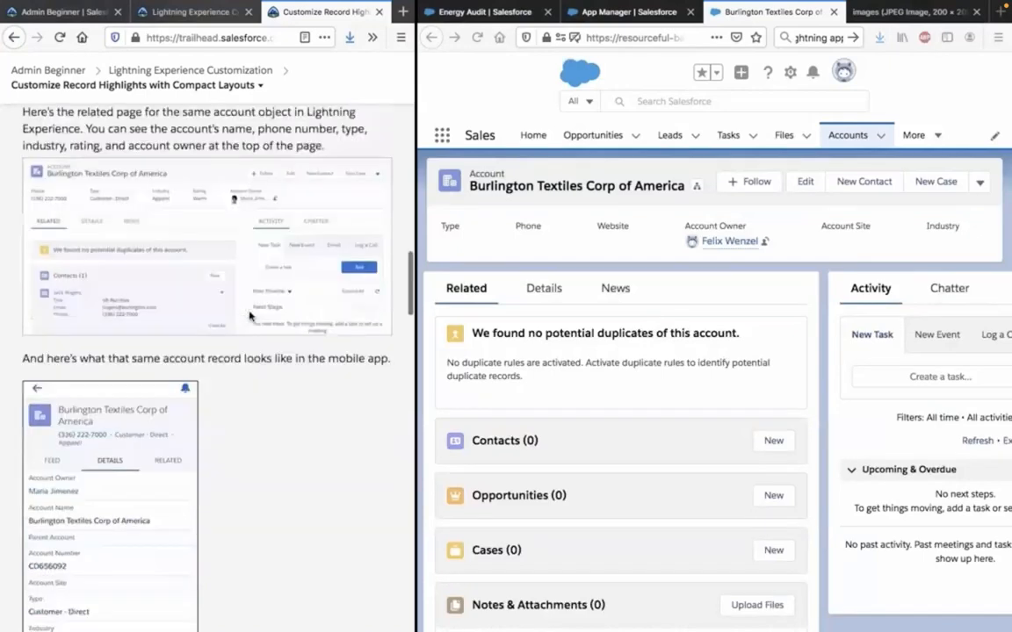
scroll(195, 186, "down", 1)
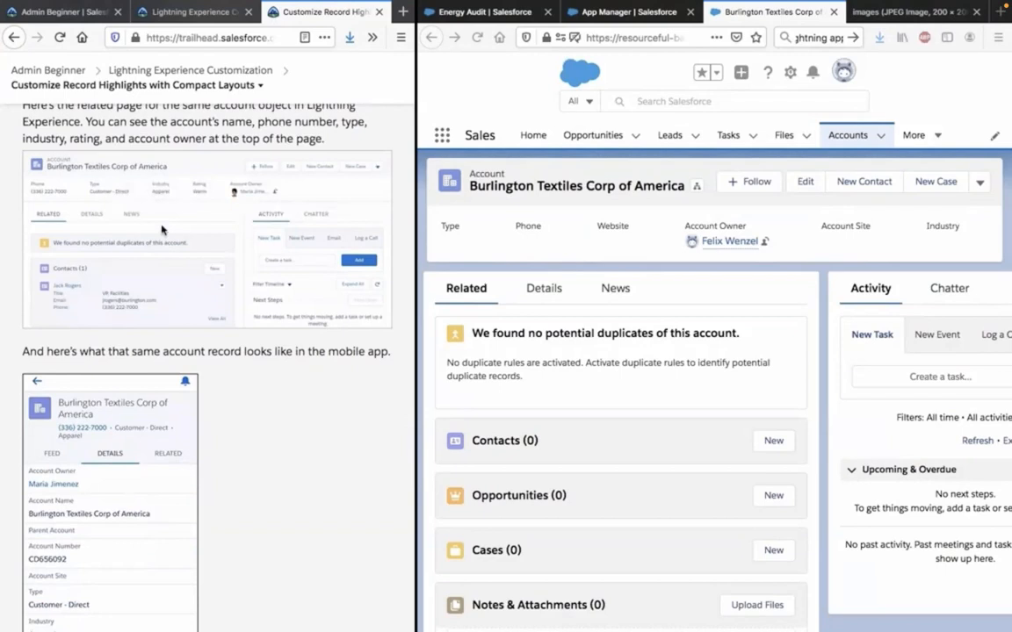
scroll(186, 205, "down", 3)
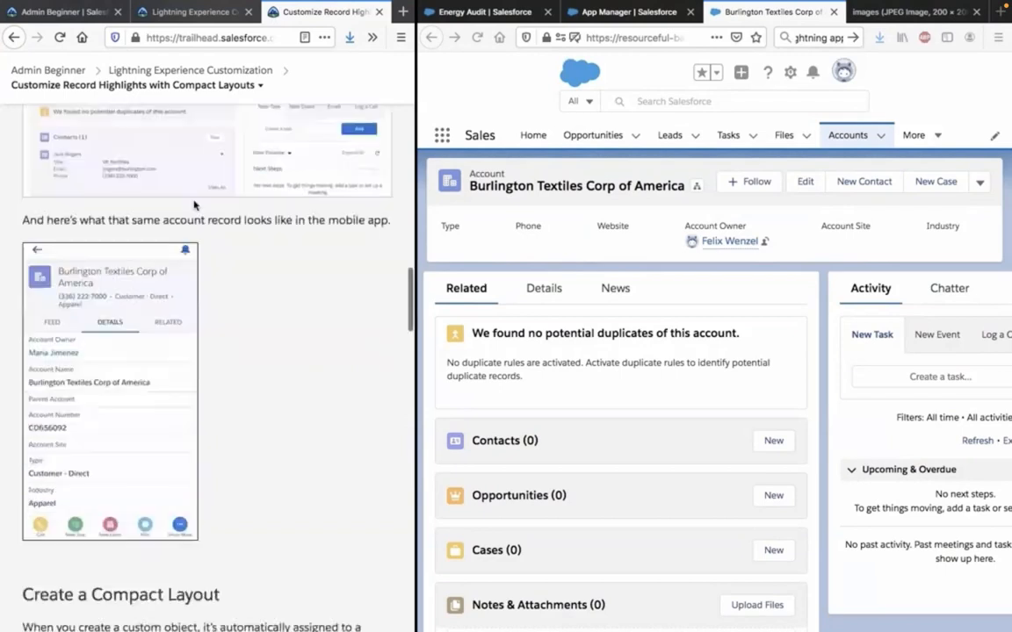
scroll(194, 205, "down", 1)
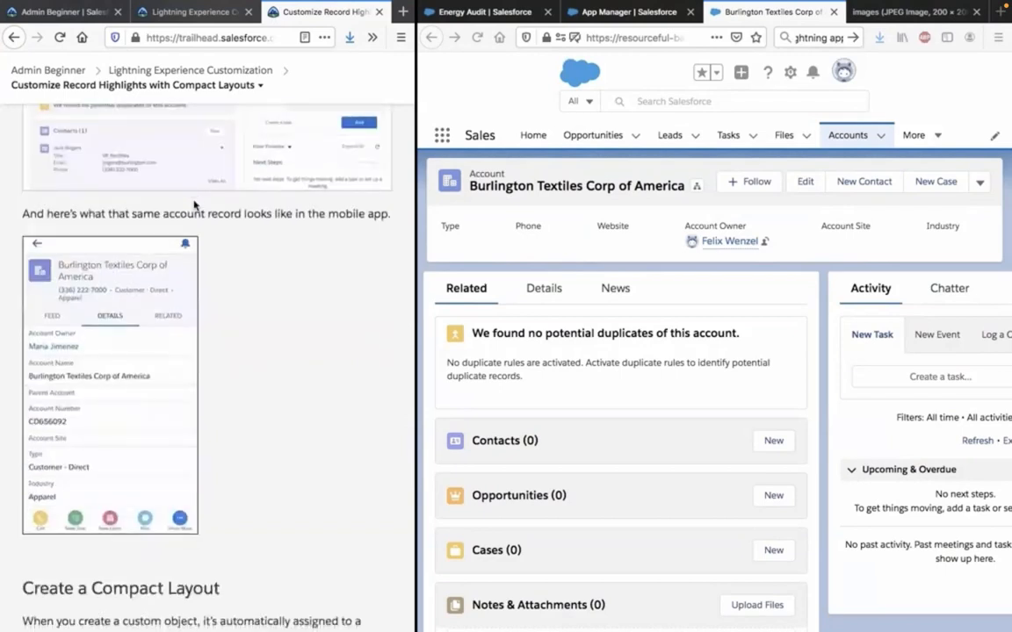
scroll(194, 204, "down", 1)
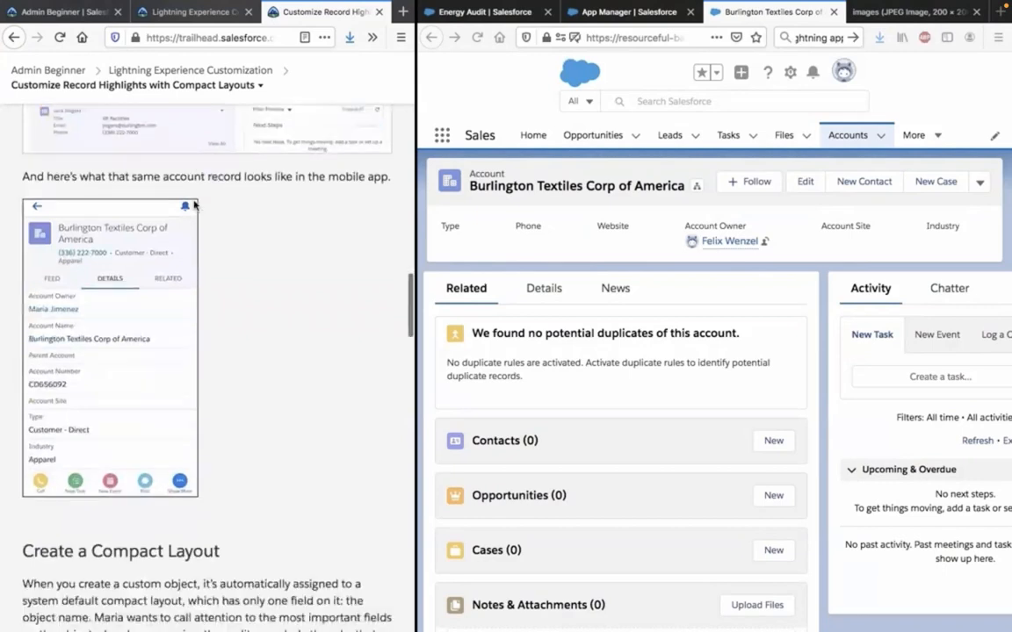
scroll(167, 224, "down", 1)
scroll(119, 334, "down", 4)
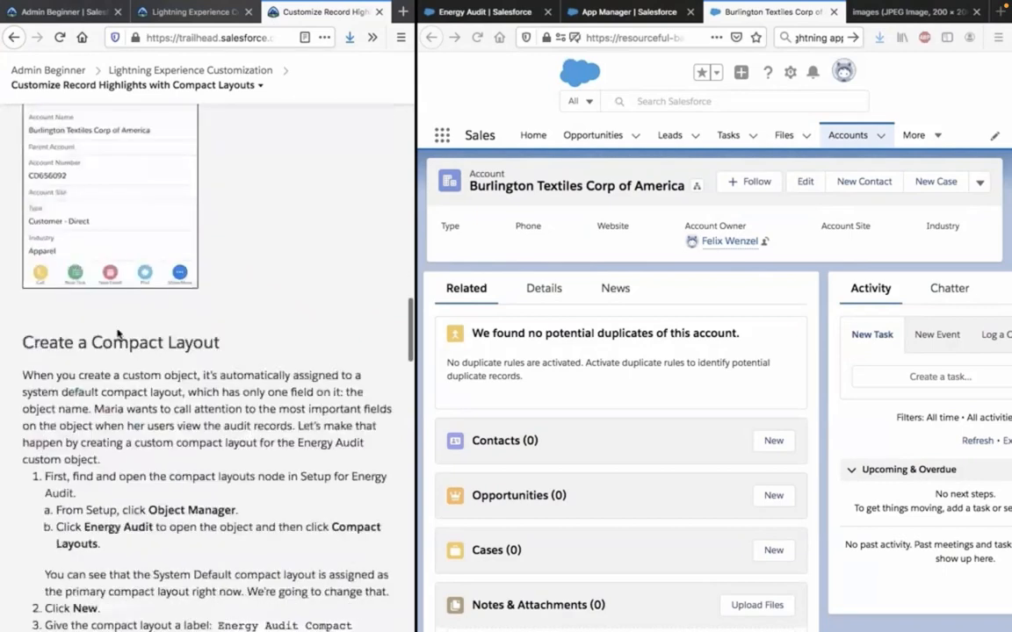
scroll(119, 333, "up", 5)
scroll(115, 281, "down", 6)
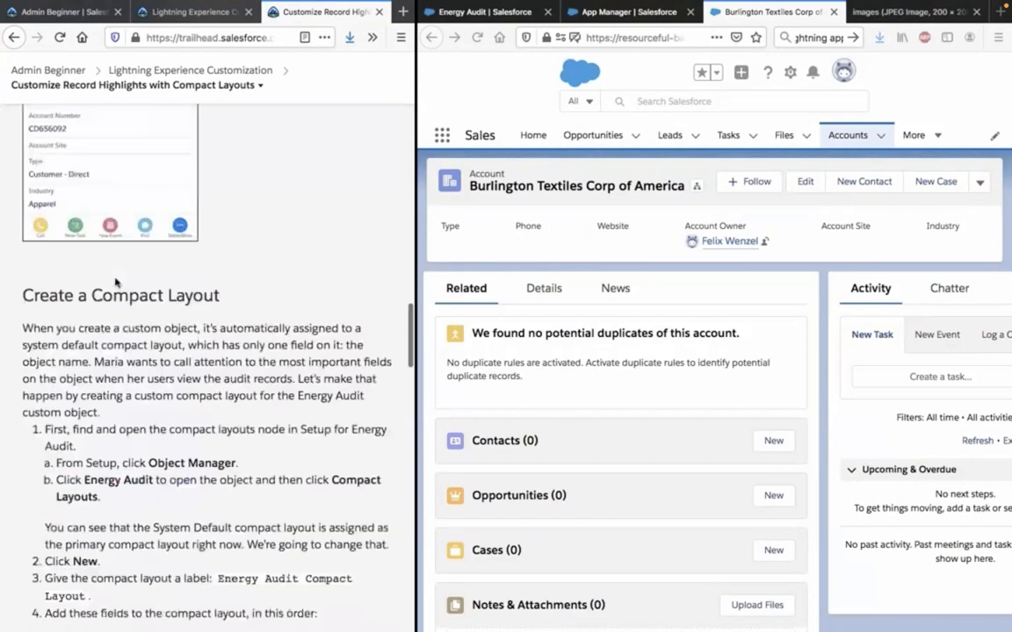
scroll(117, 300, "down", 3)
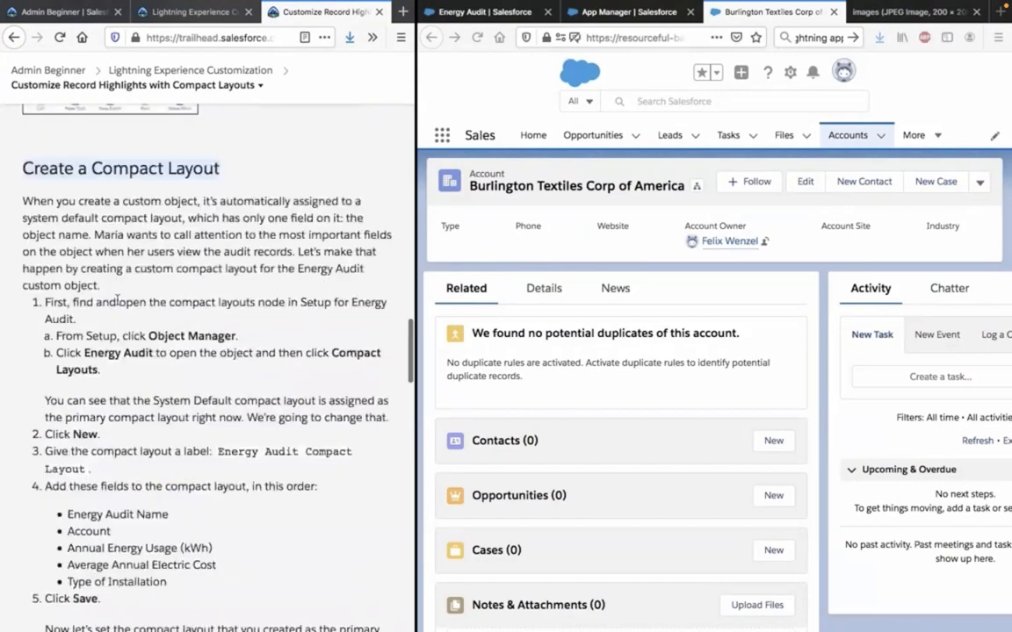
Read the Create a Compact Layout introduction and open the Energy Audit object's compact layouts in Object Manager.
left_click_drag(22, 200, 119, 248)
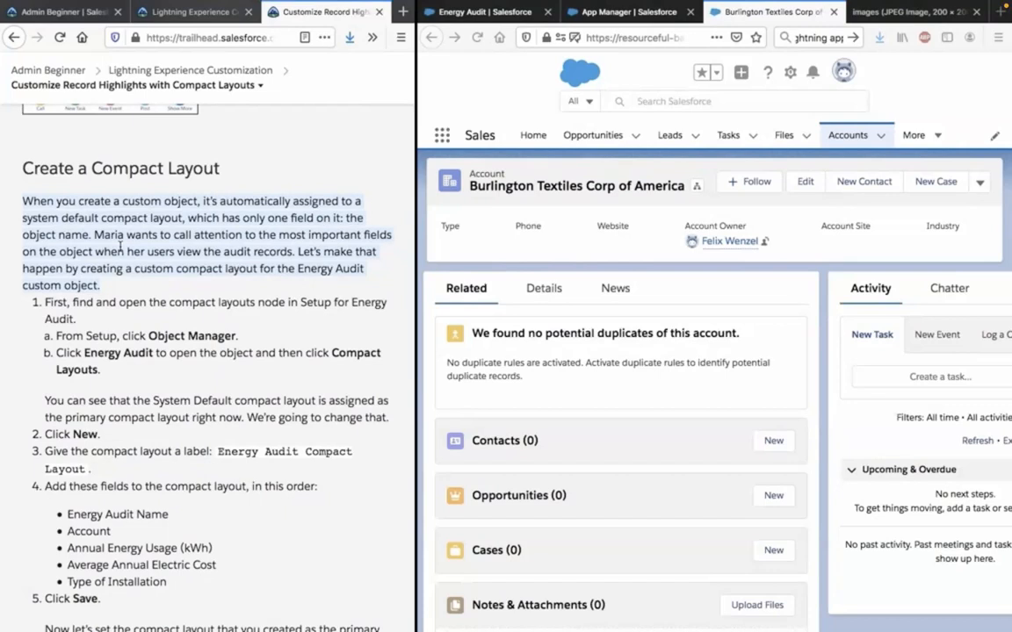
scroll(121, 246, "down", 2)
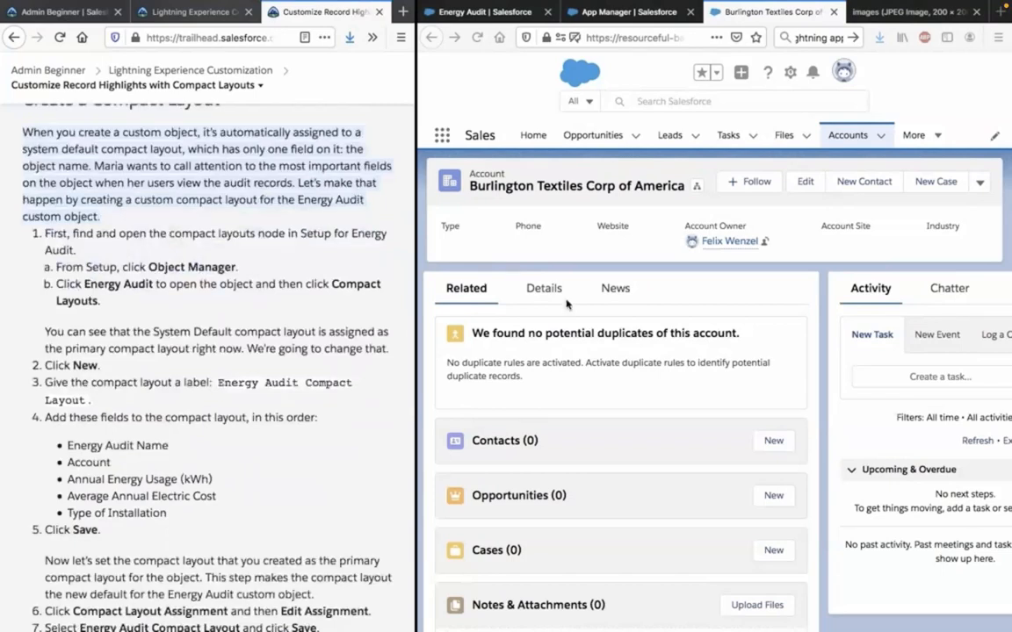
left_click(661, 99)
left_click(661, 98)
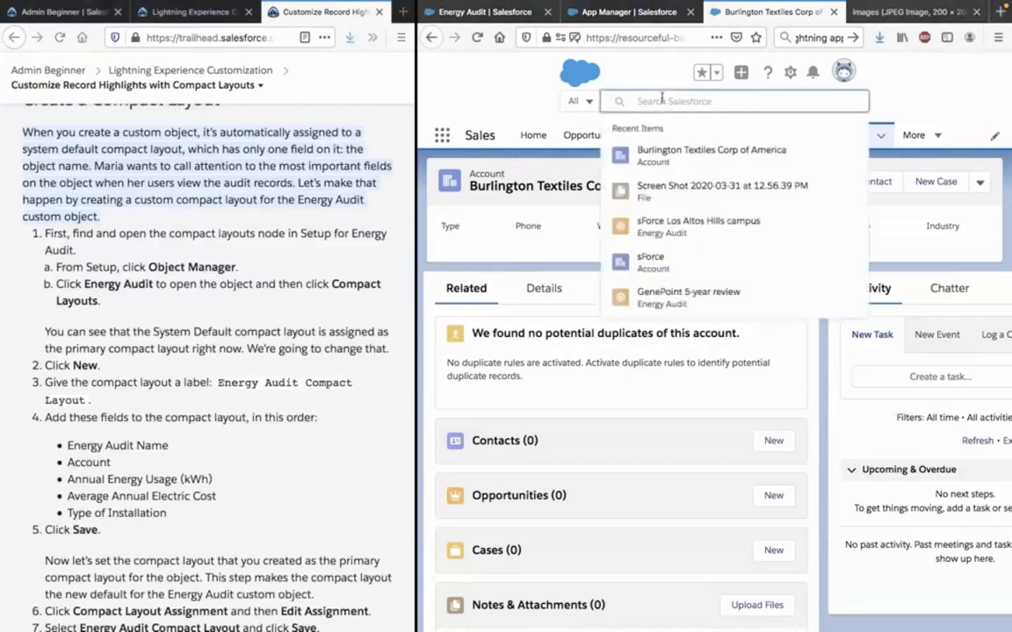
left_click(514, 10)
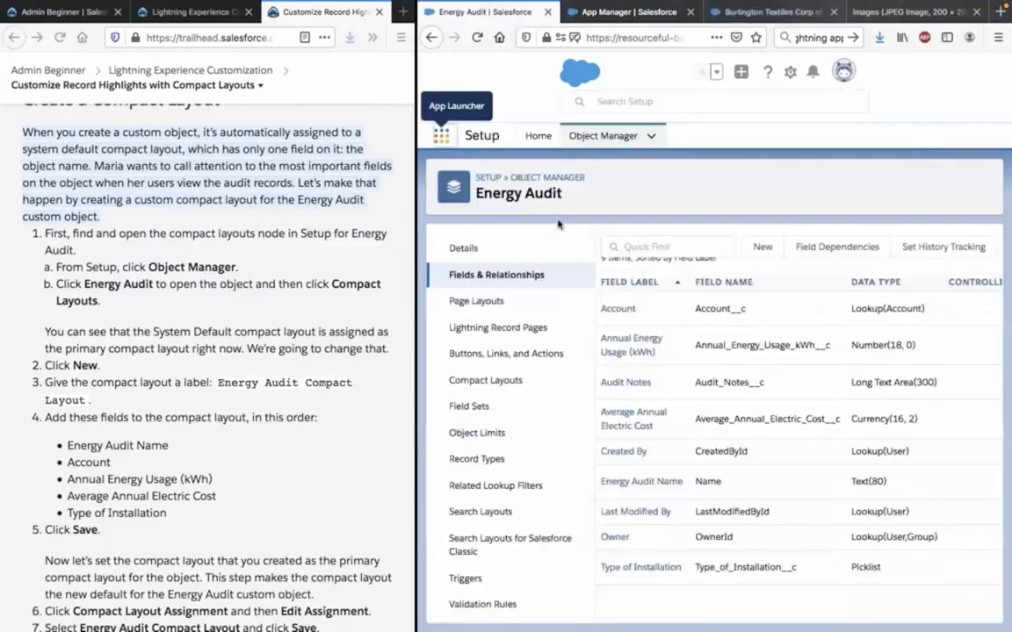
left_click(537, 178)
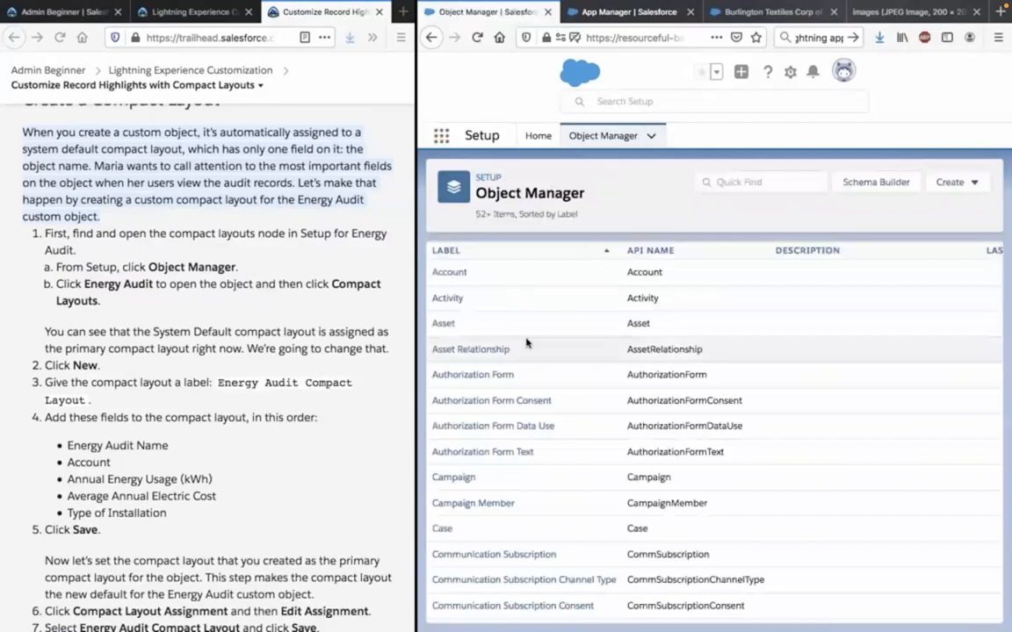
scroll(527, 343, "down", 5)
scroll(509, 347, "down", 2)
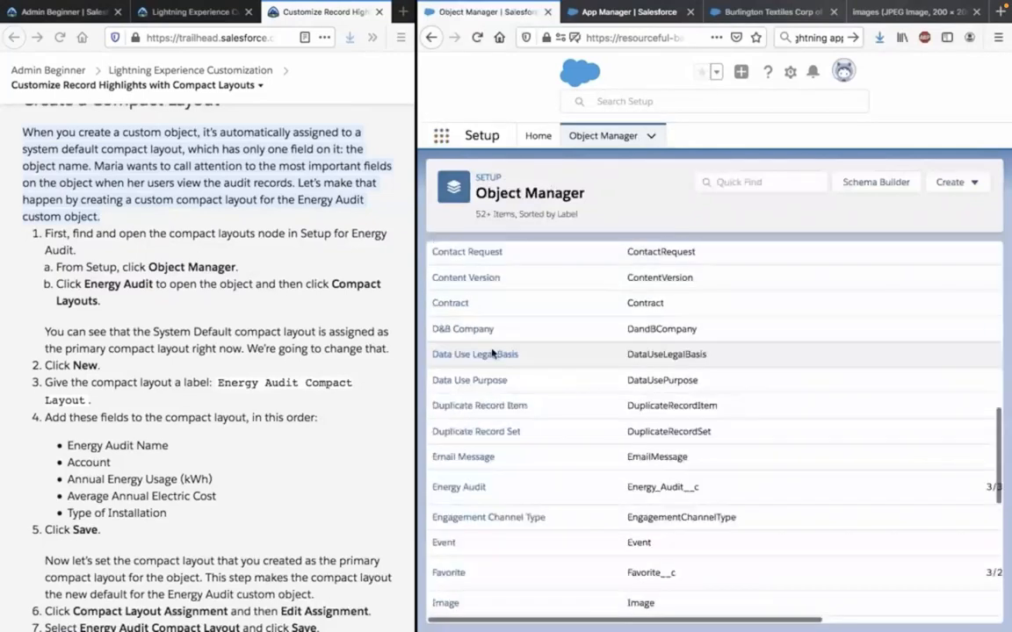
left_click(459, 487)
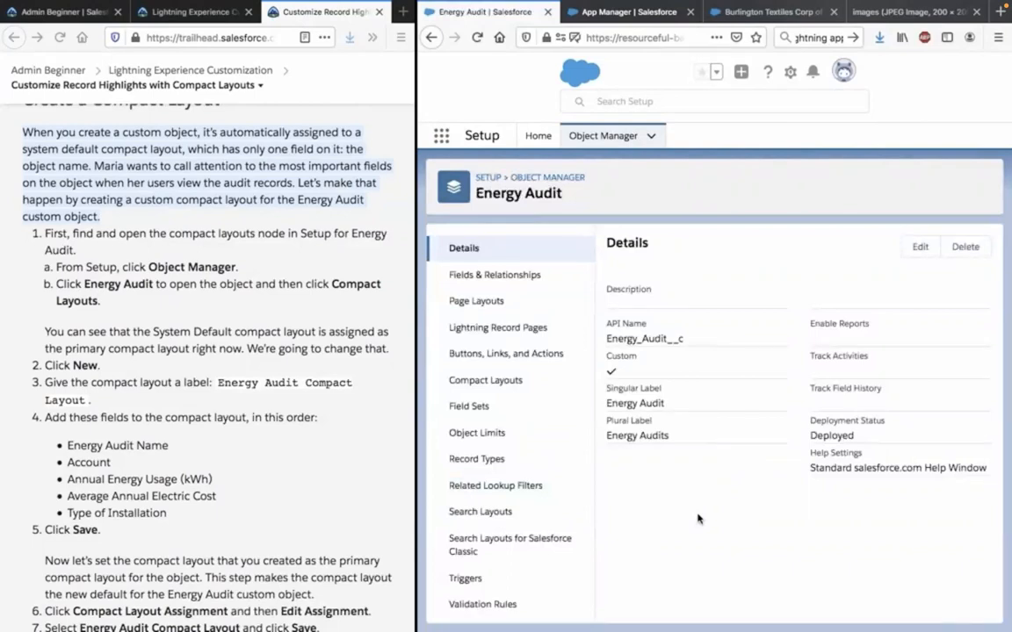
left_click(516, 377)
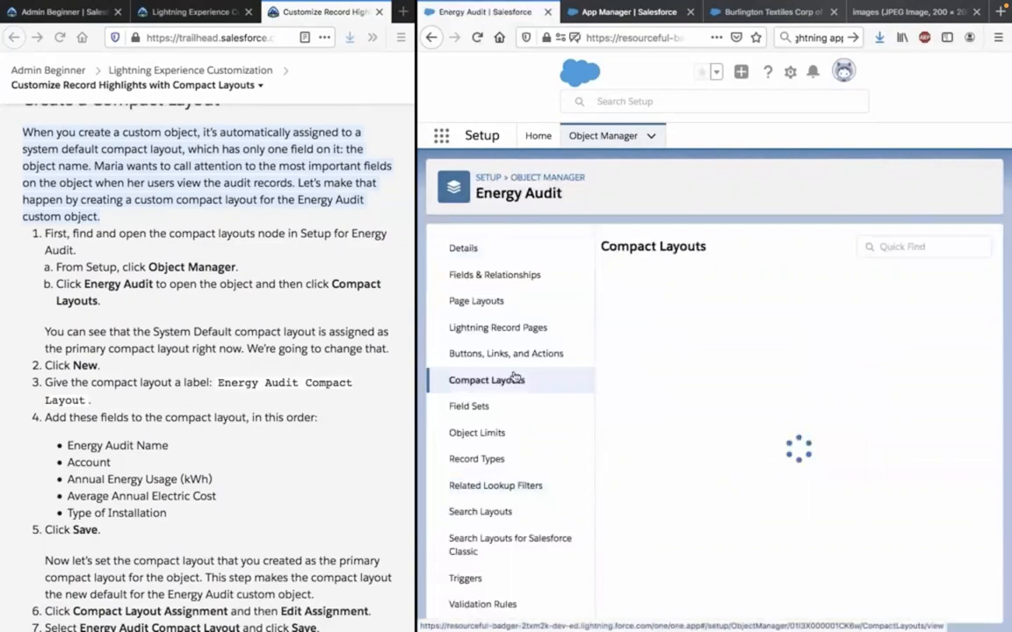
Start a new compact layout for Energy Audit with the label Energy Audit Compact Layout, copied from the Trailhead instructions.
left_click(285, 301)
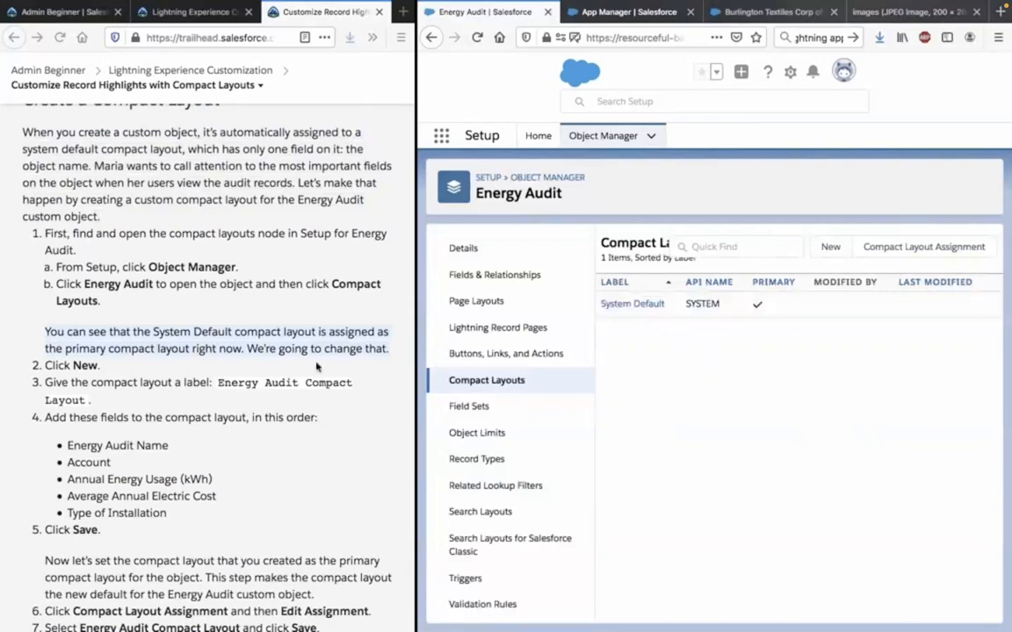
left_click(253, 386)
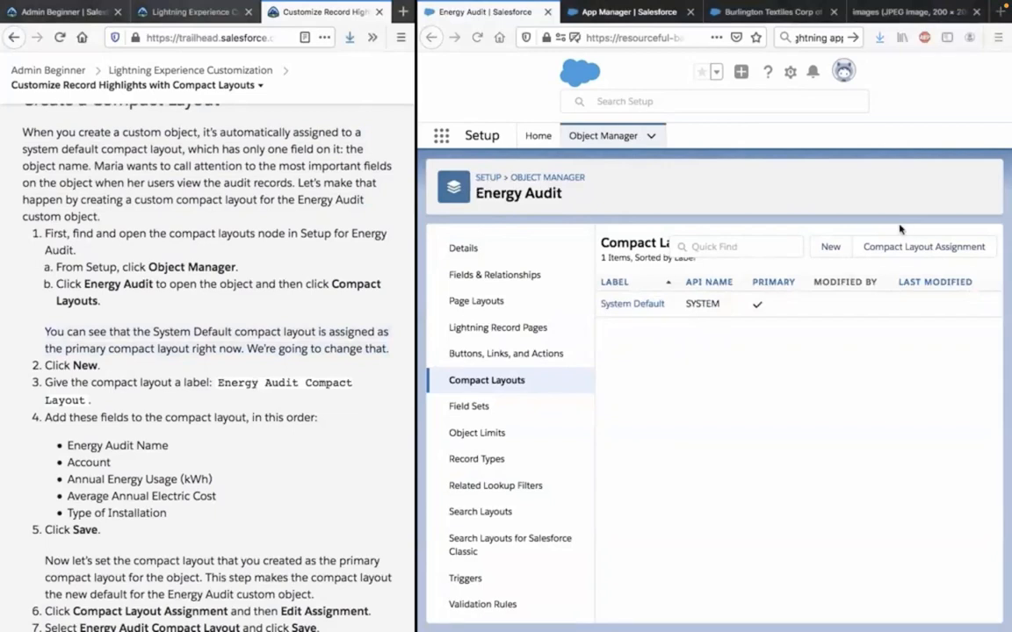
left_click(831, 255)
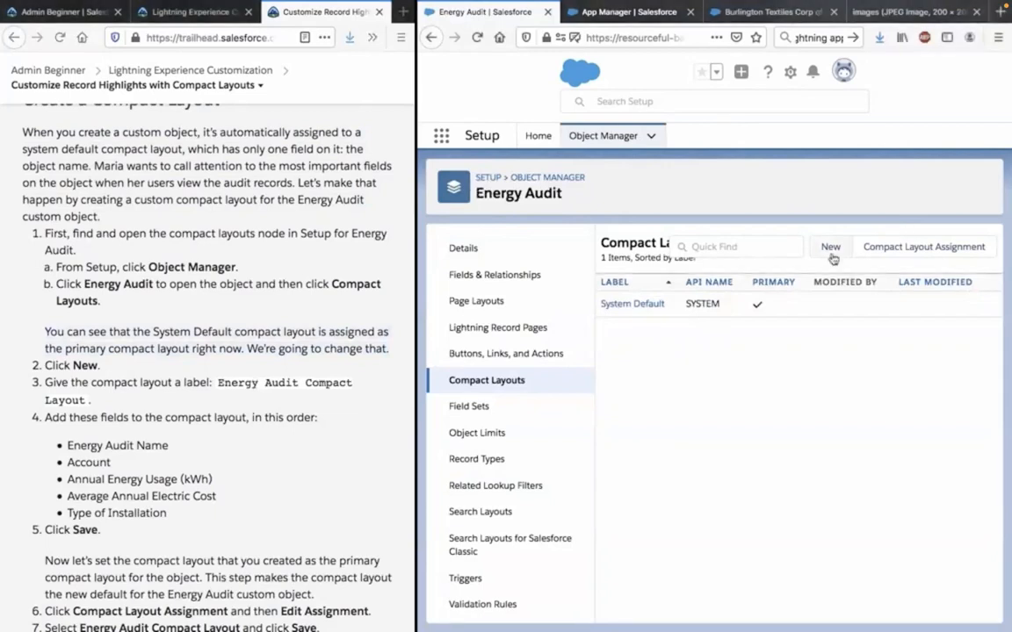
left_click(303, 369)
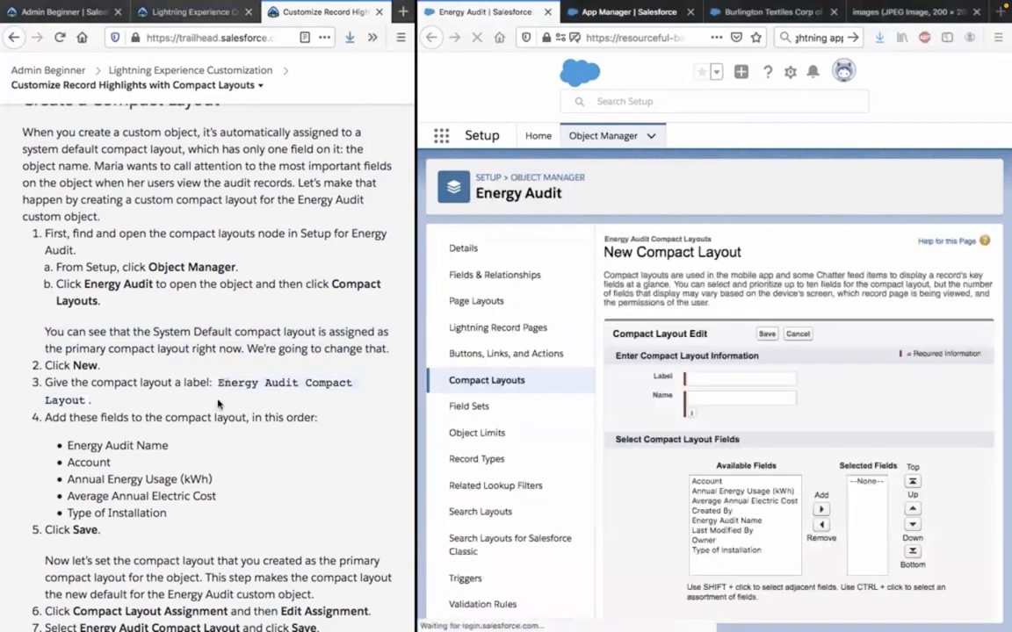
left_click(724, 379)
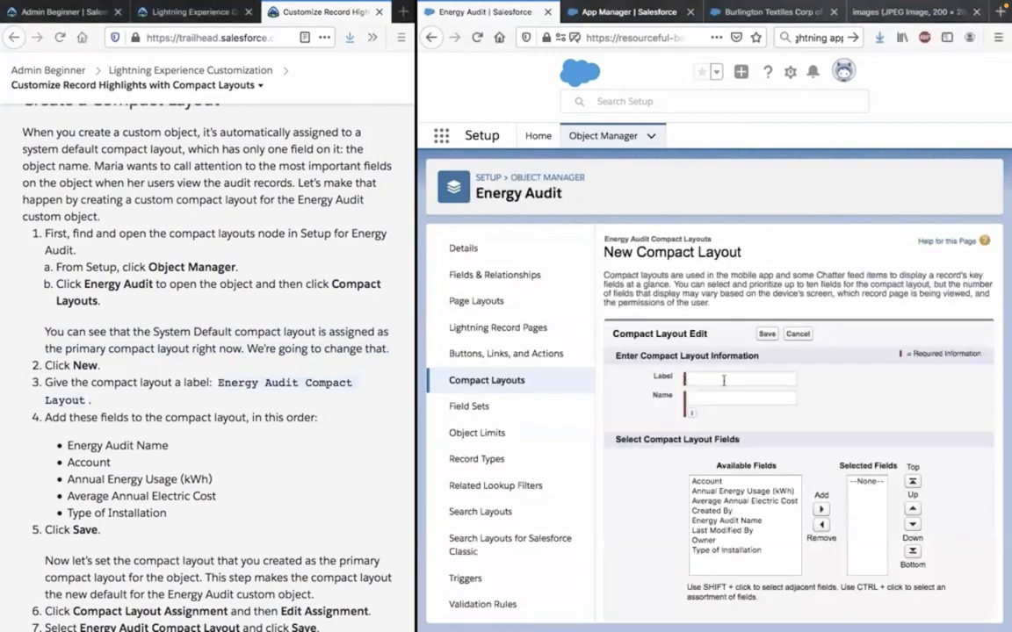
type("Energy Audit Compact Layout.")
key("BackSpace")
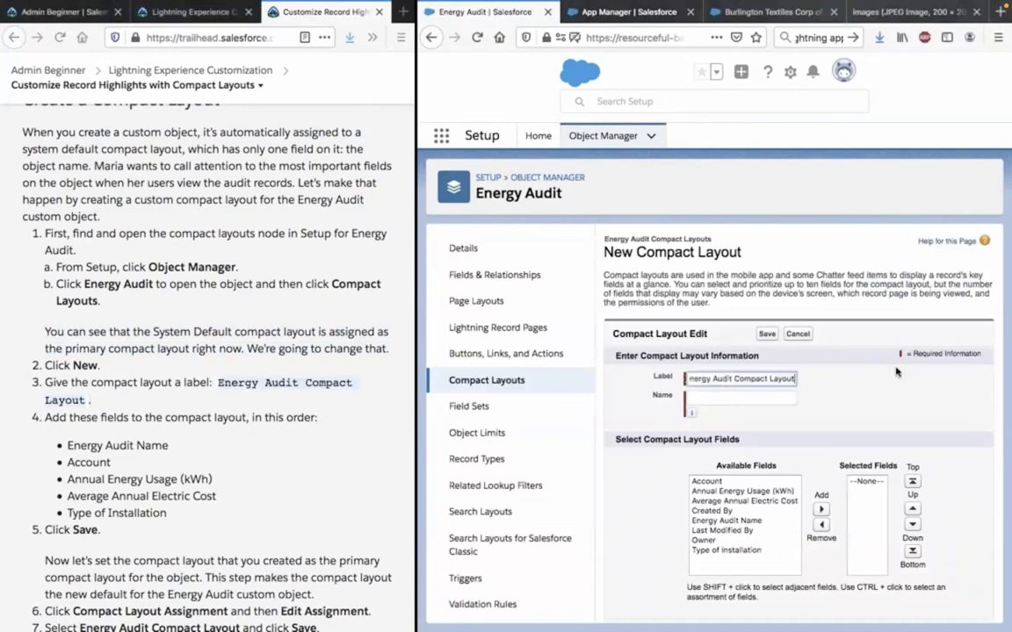
left_click(895, 372)
Add Energy Audit Name, Account, Annual Energy Usage (kWh), Average Annual Electric Cost and Type of Installation in that order, and save the compact layout.
scroll(895, 372, "down", 1)
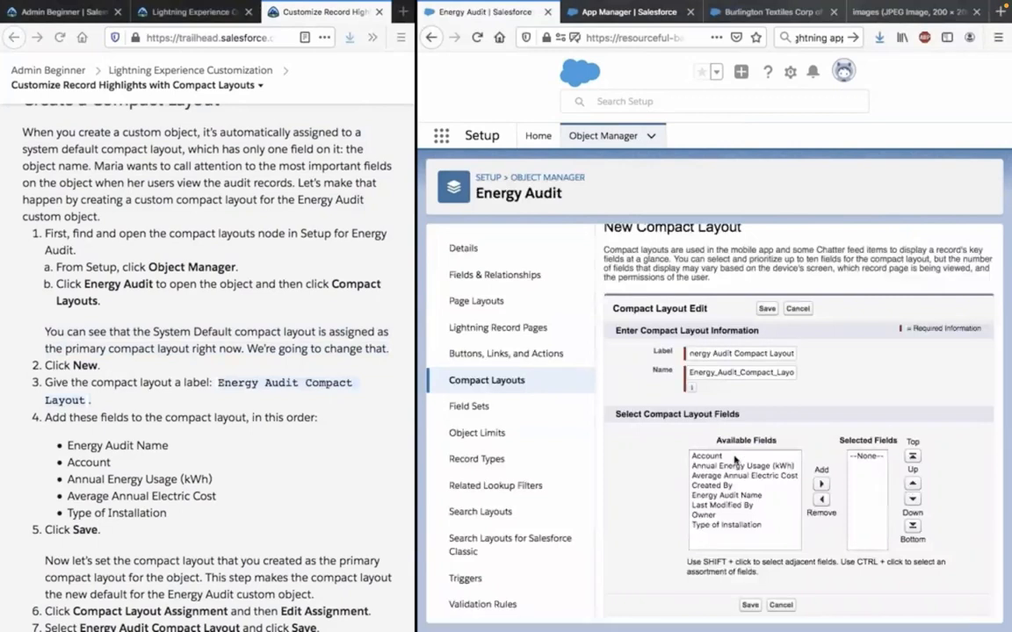
left_click(726, 495)
left_click(821, 484)
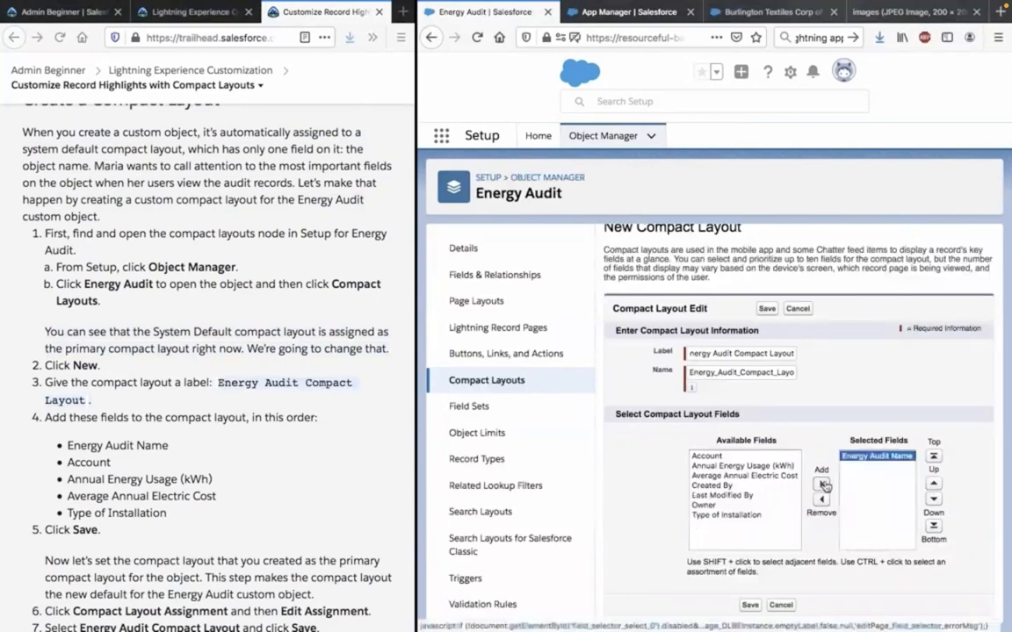
left_click(720, 456)
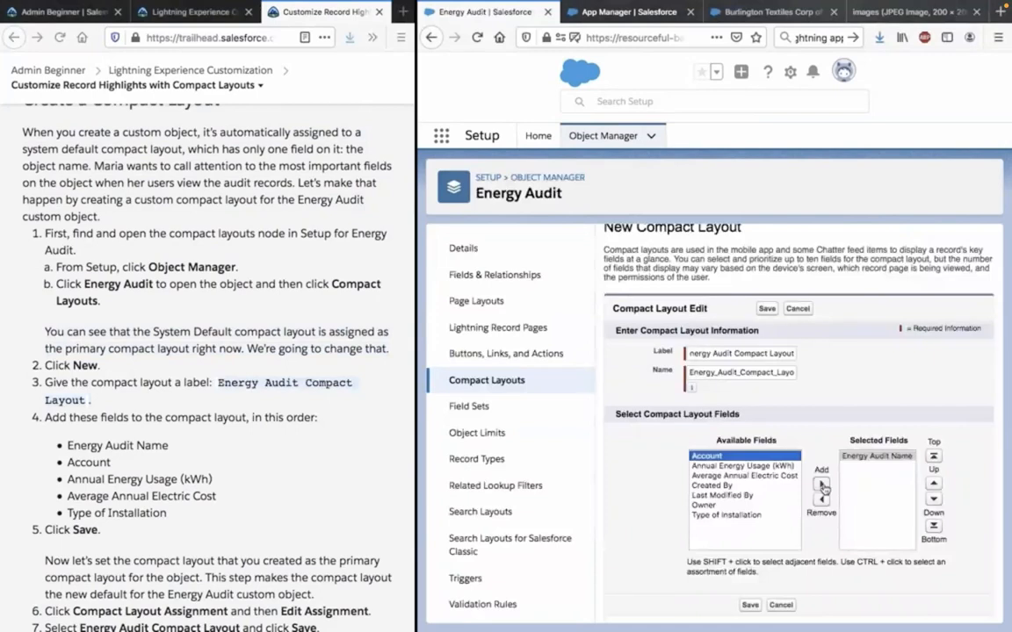
left_click(822, 485)
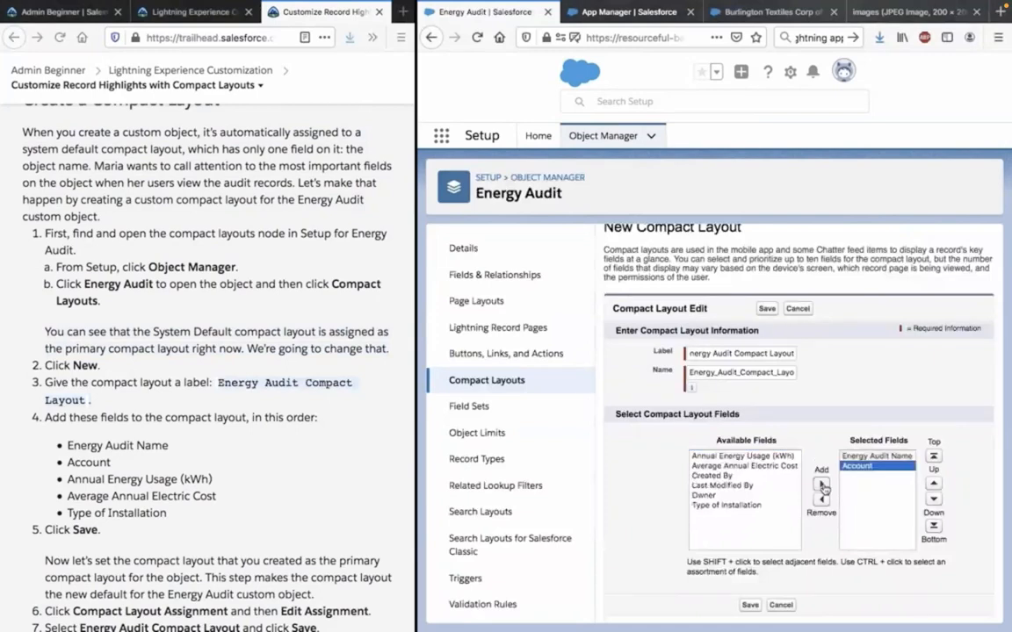
left_click(742, 455)
left_click(821, 484)
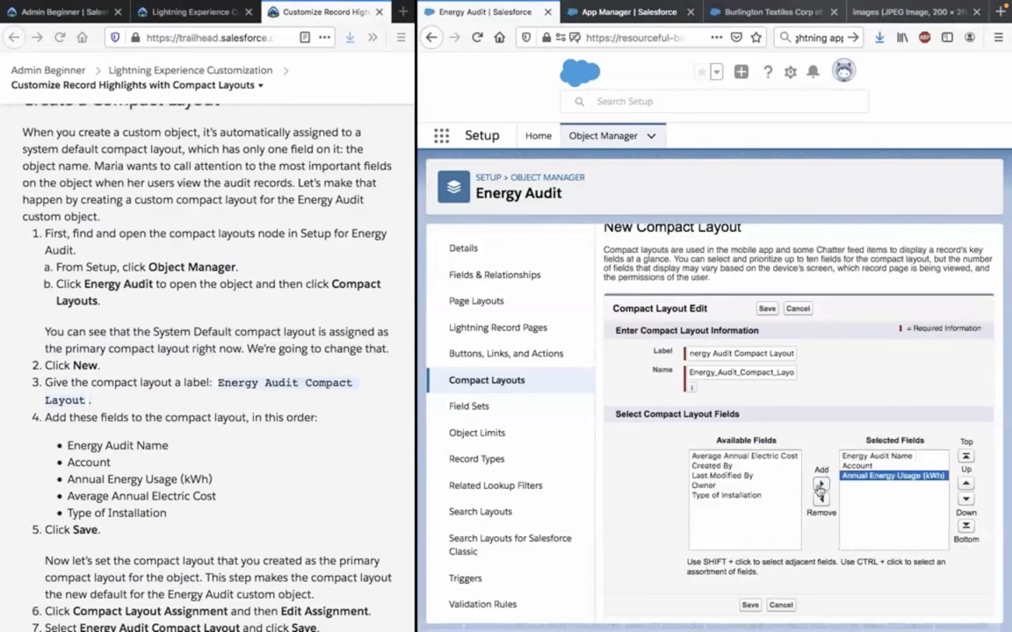
left_click(773, 456)
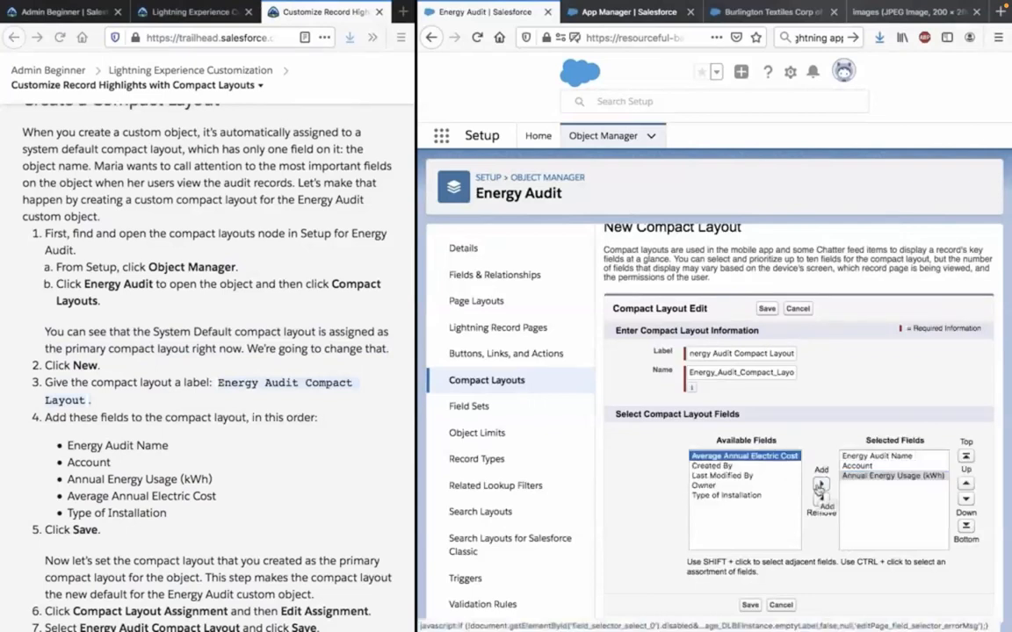
left_click(819, 484)
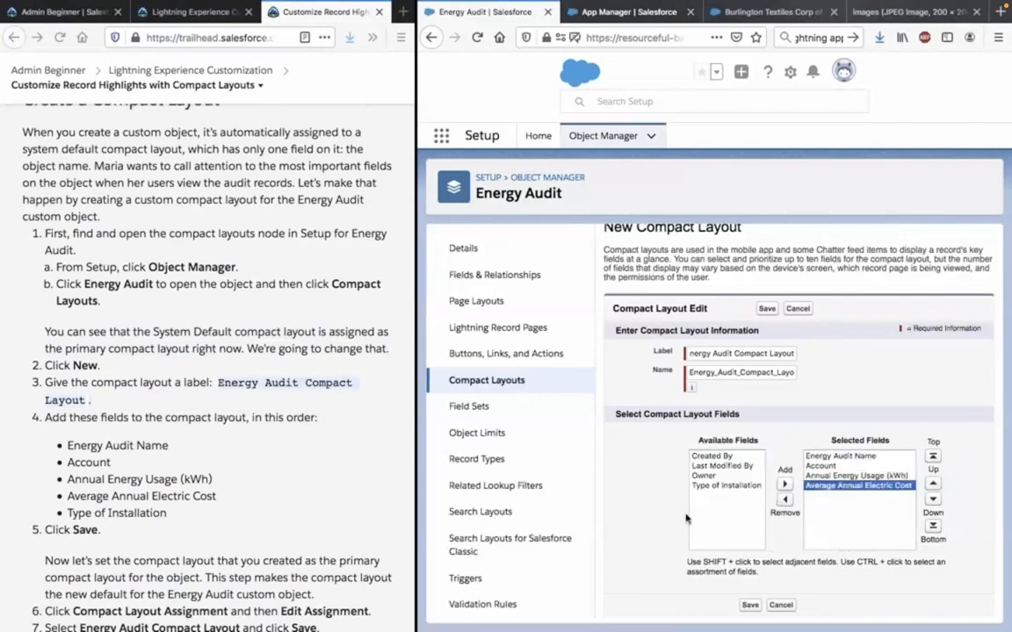
double_click(725, 489)
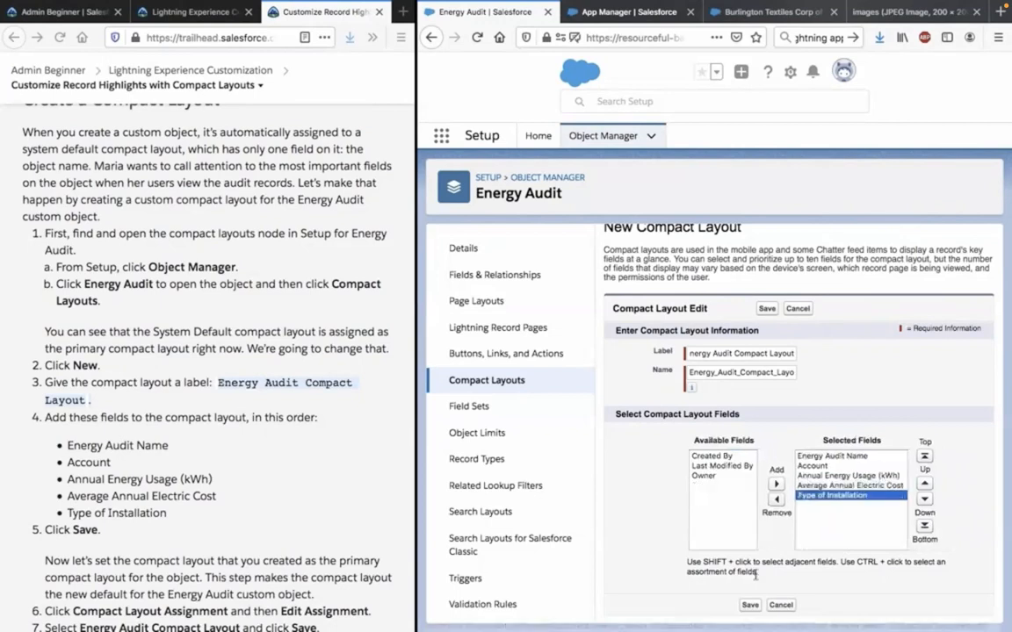
left_click(747, 606)
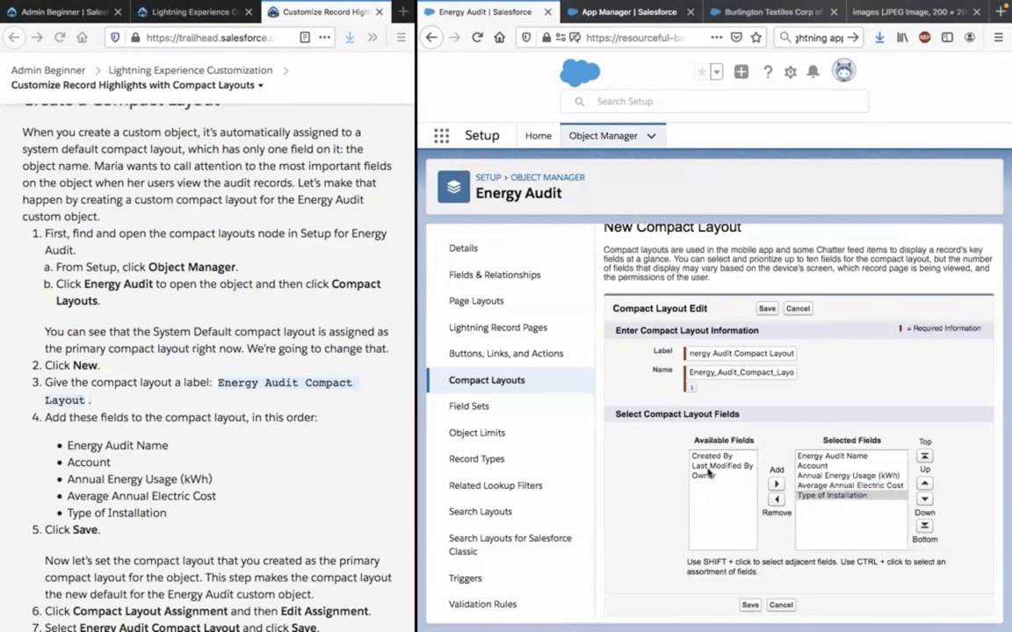
left_click(750, 605)
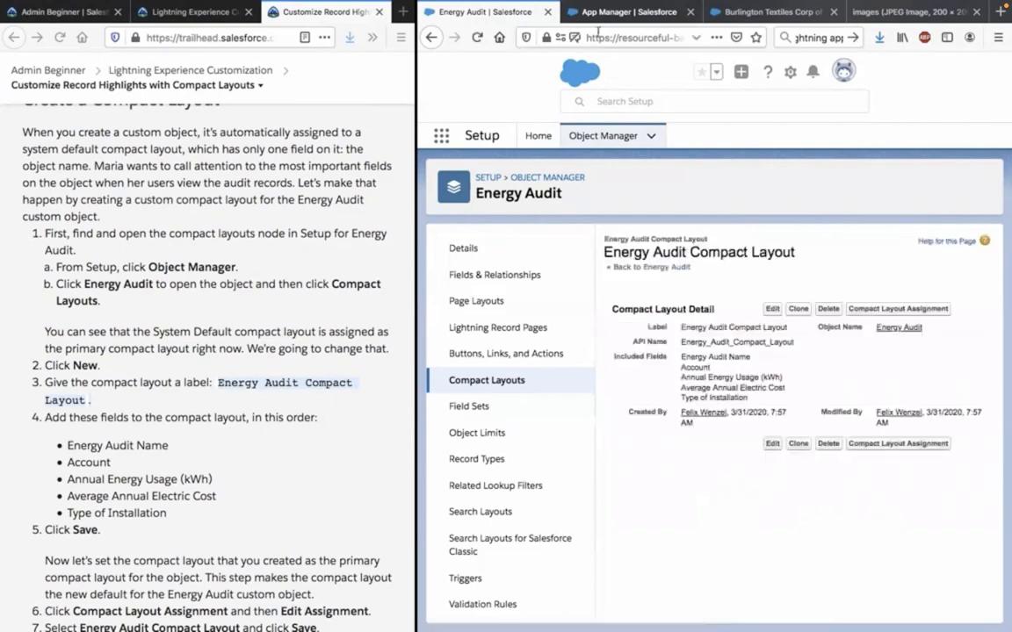
Search for "ene" among the apps, switch to the Energy Consultations app and open its Energy Audits list.
left_click(771, 12)
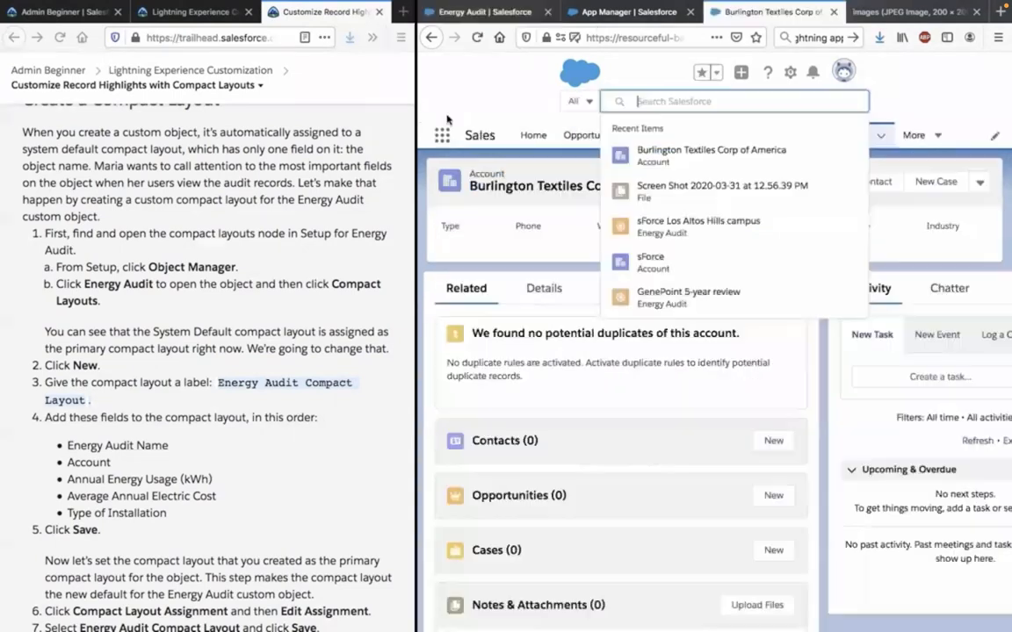
left_click(443, 135)
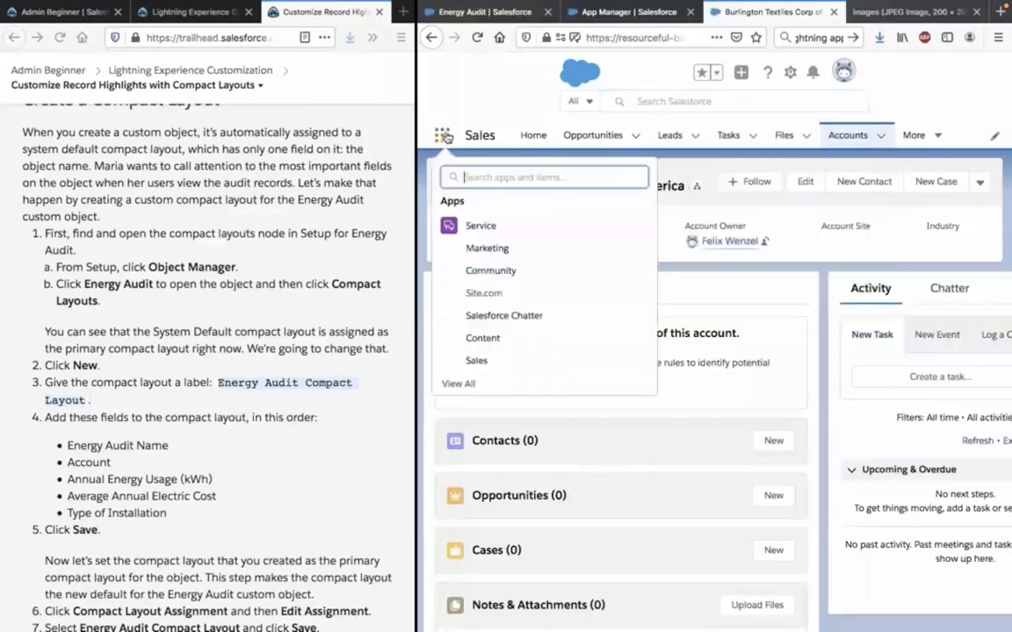
type("e")
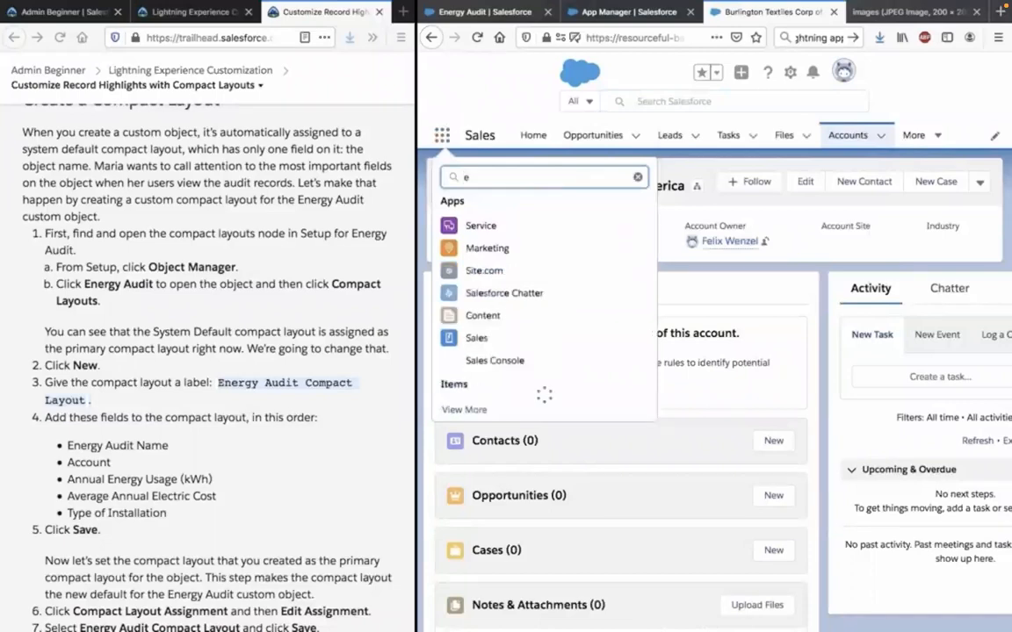
type("ne")
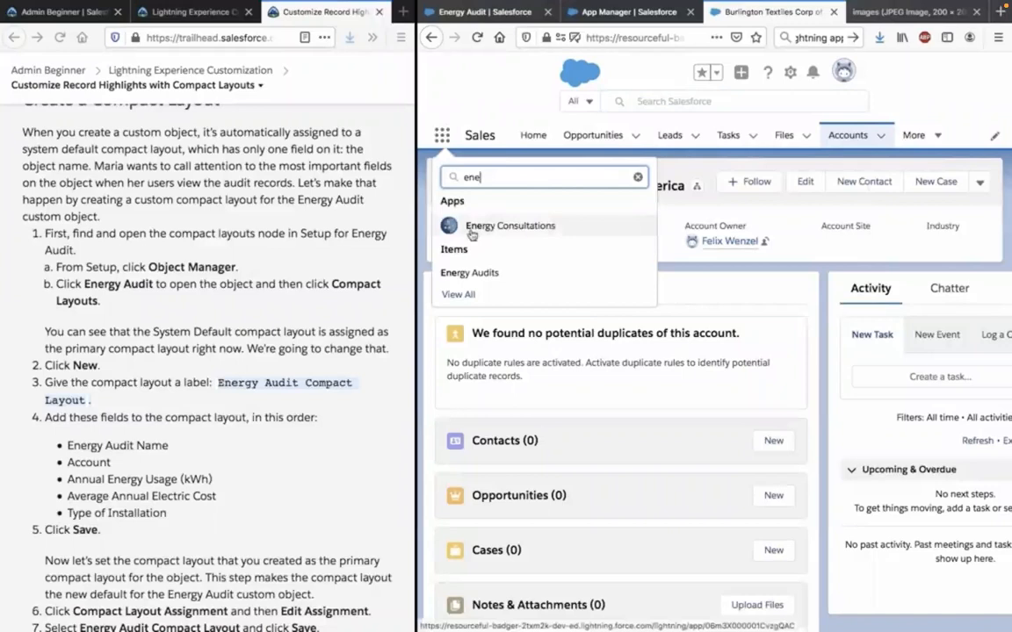
left_click(471, 233)
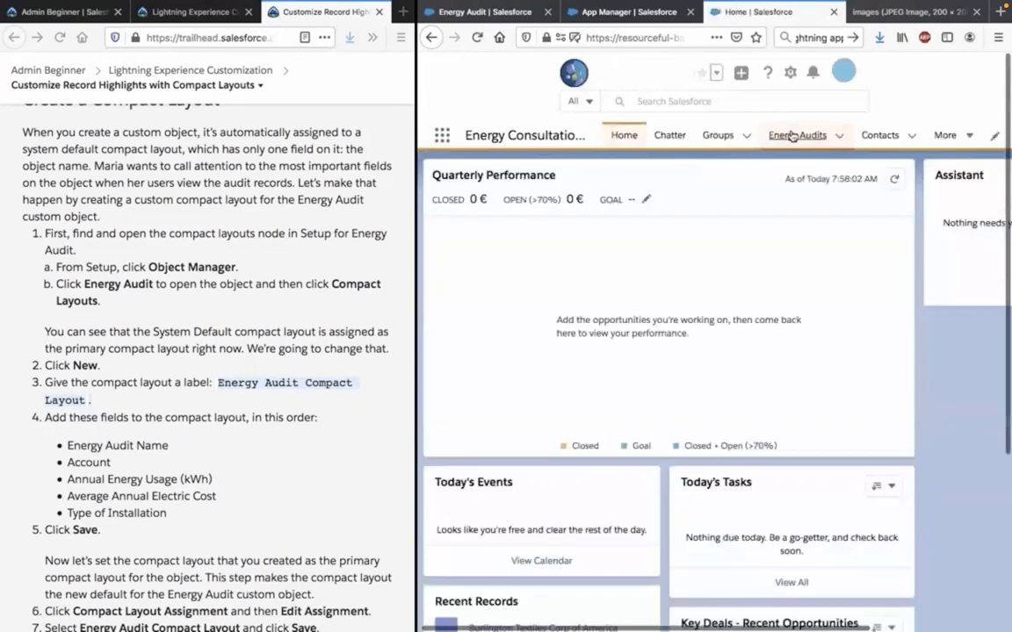
left_click(793, 136)
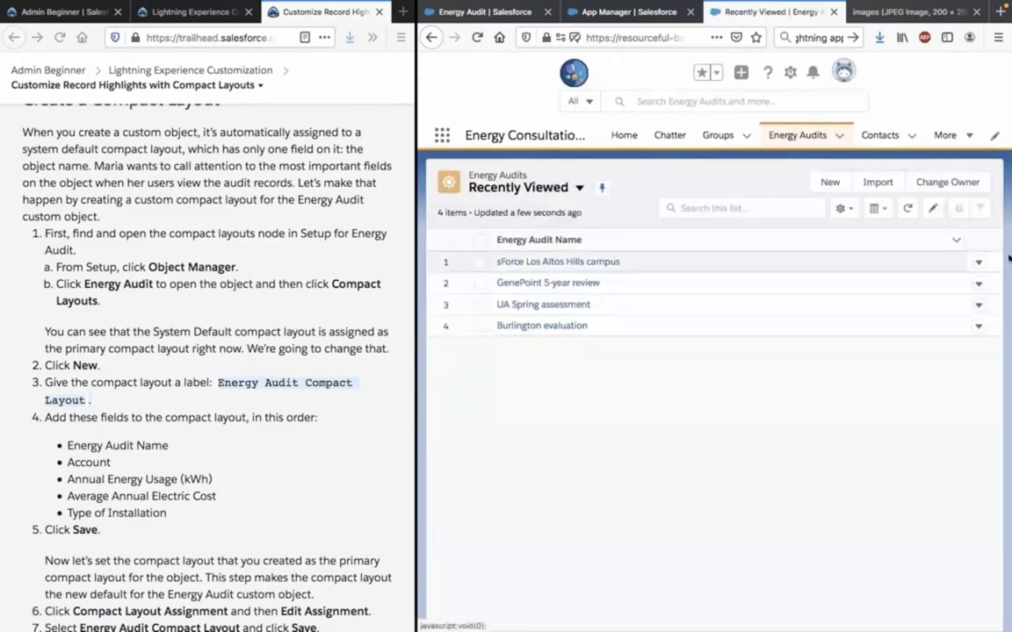
Narrow the Energy Audit Name column in the Recently Viewed list, and switch the Energy Audits list view to All.
left_click_drag(964, 239, 637, 293)
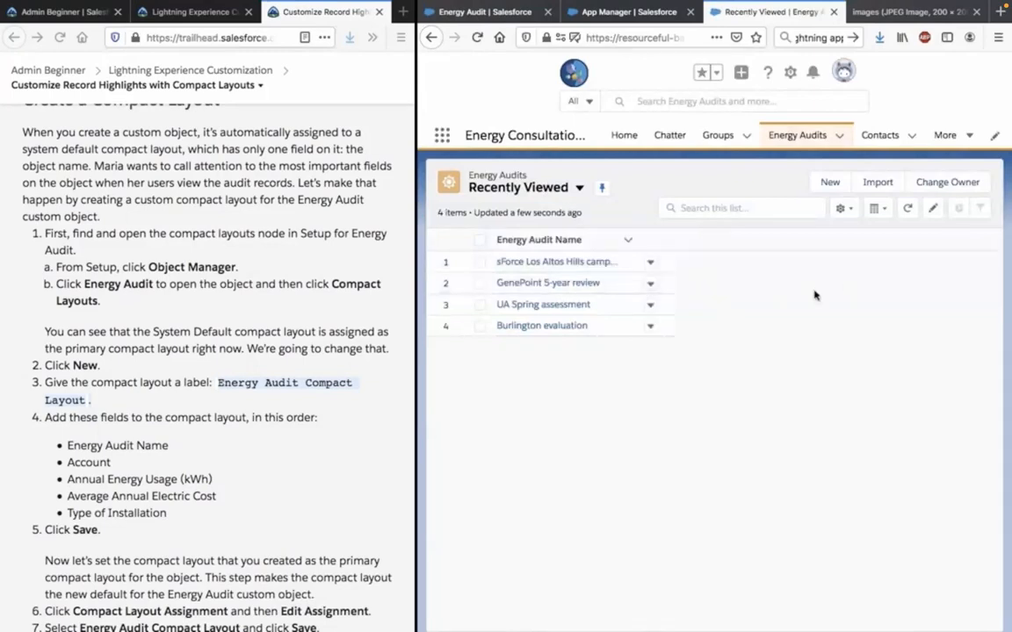
left_click(287, 382)
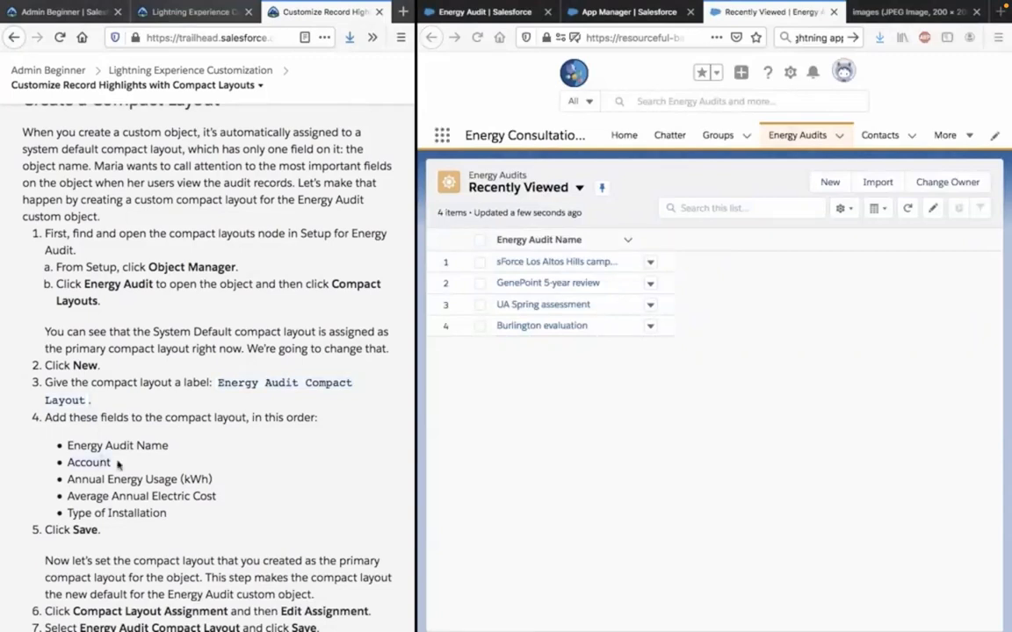
left_click(570, 447)
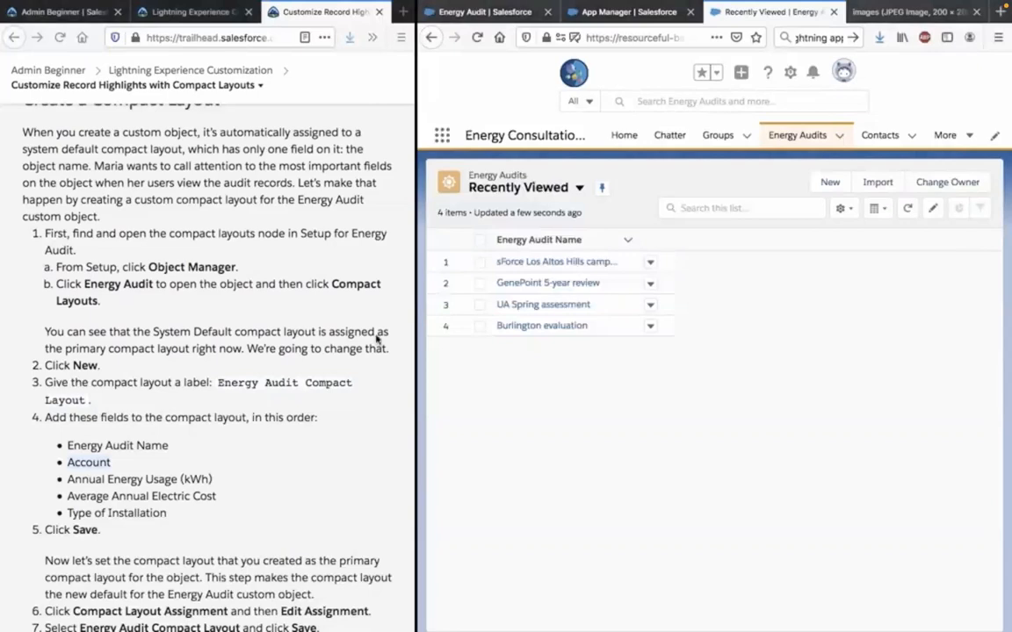
left_click(577, 189)
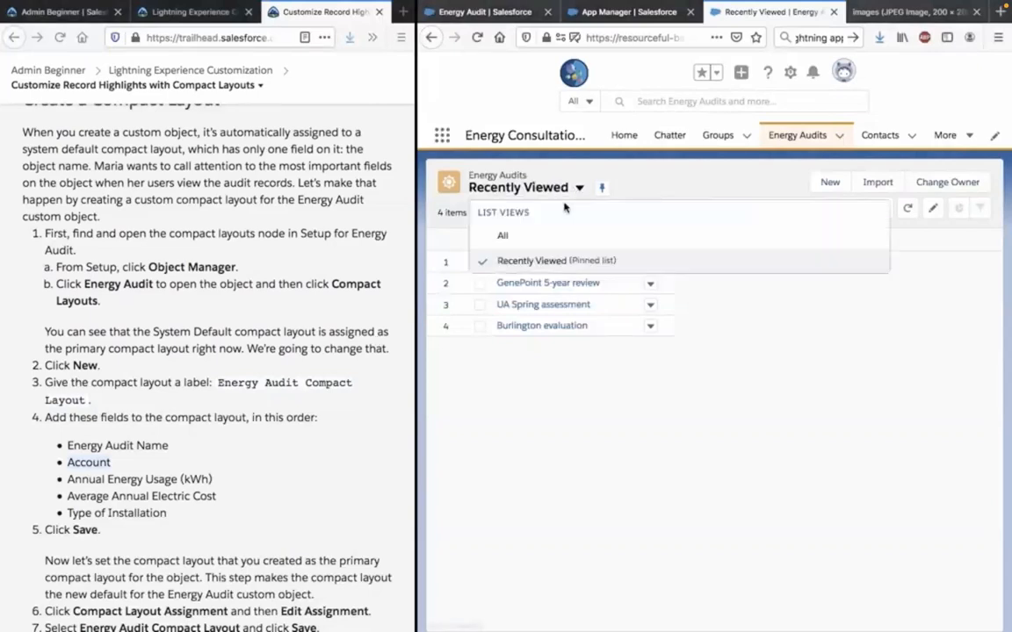
left_click(527, 236)
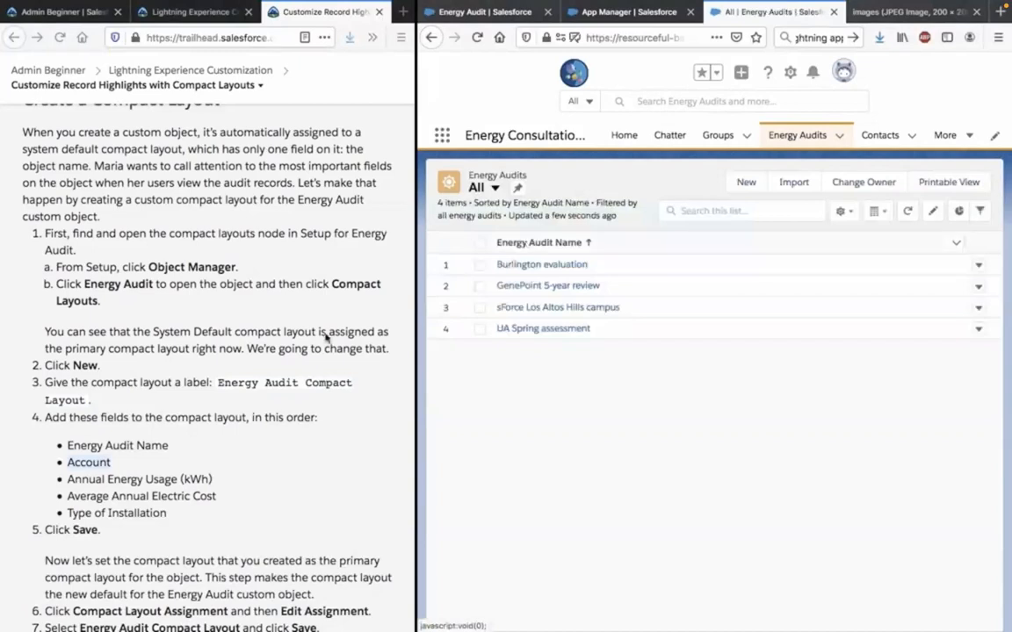
Follow the Trailhead instructions for setting the primary compact layout, and open the Compact Layout Assignment for the Energy Audit object.
scroll(250, 414, "down", 1)
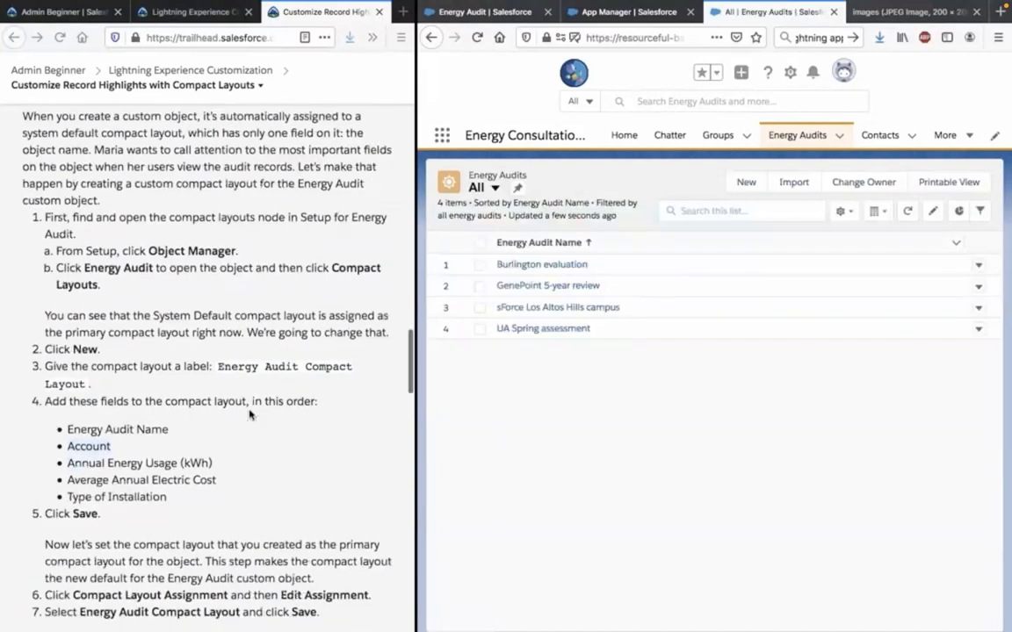
scroll(250, 414, "down", 2)
scroll(250, 414, "down", 2)
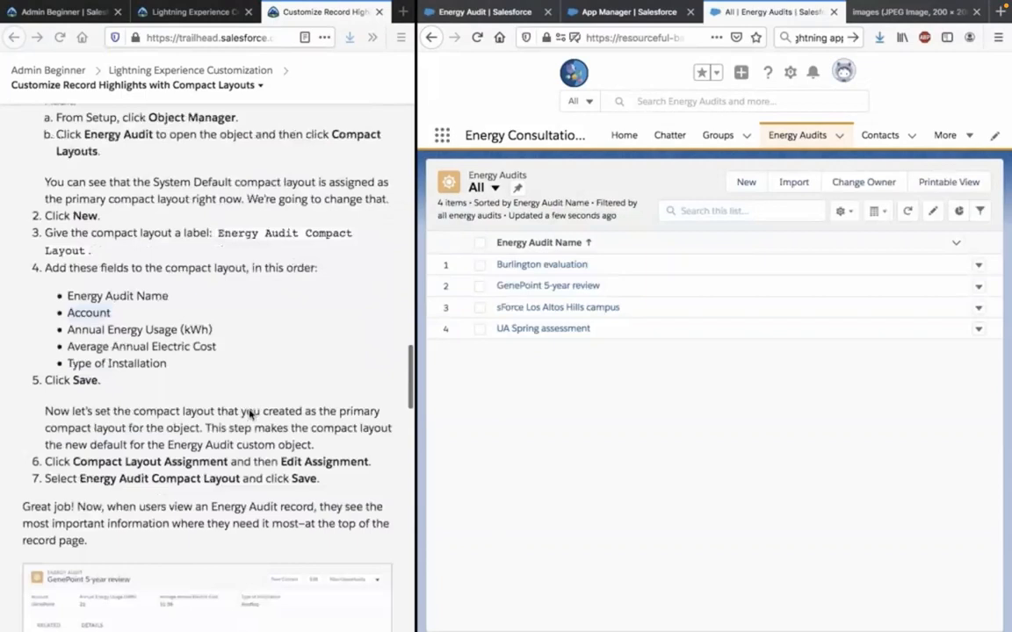
left_click(250, 412)
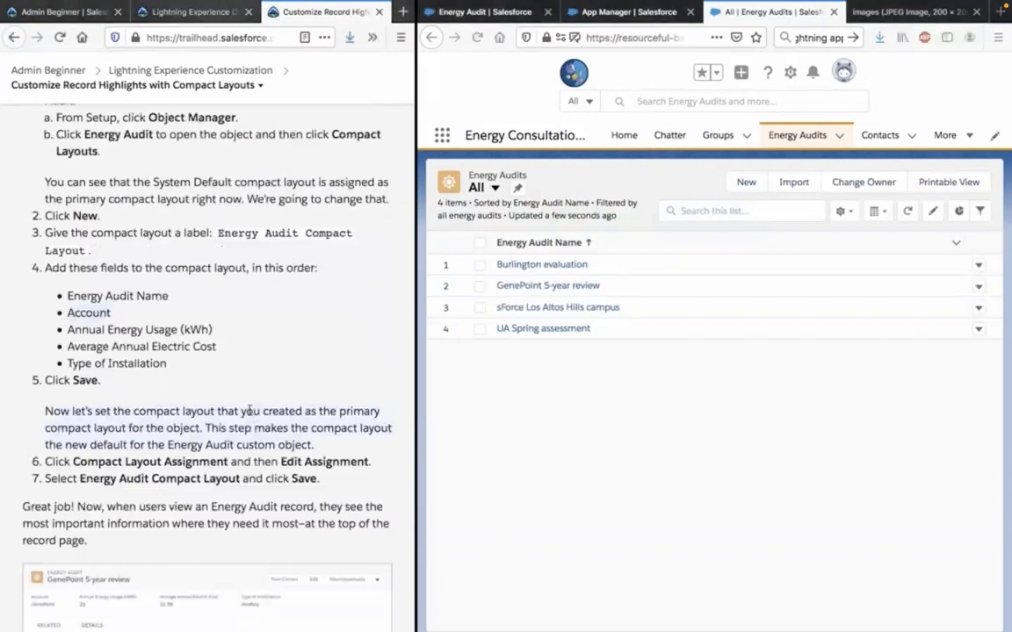
left_click(492, 13)
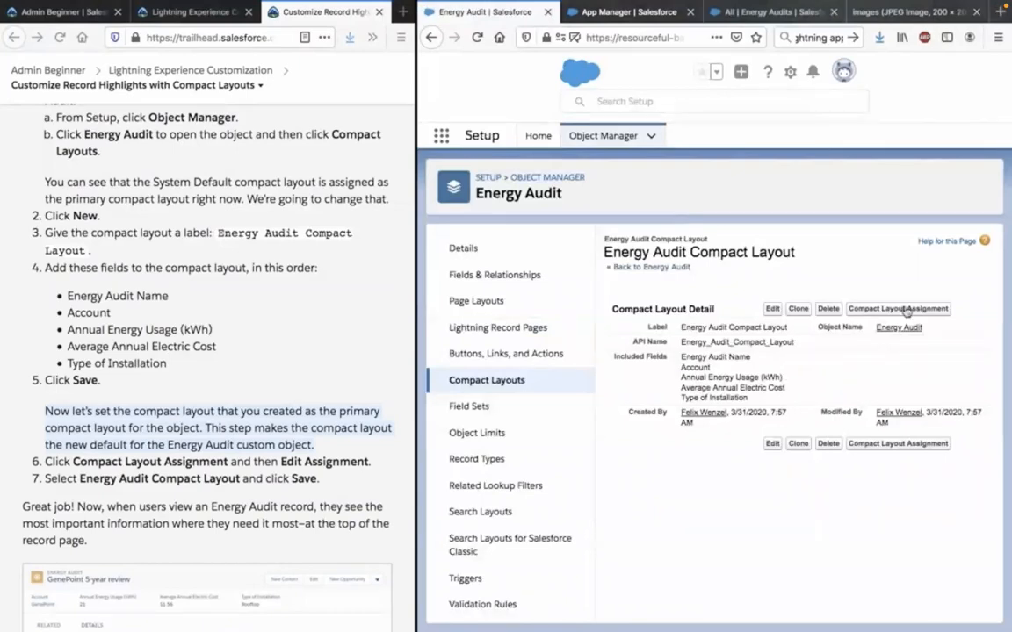
left_click(260, 442)
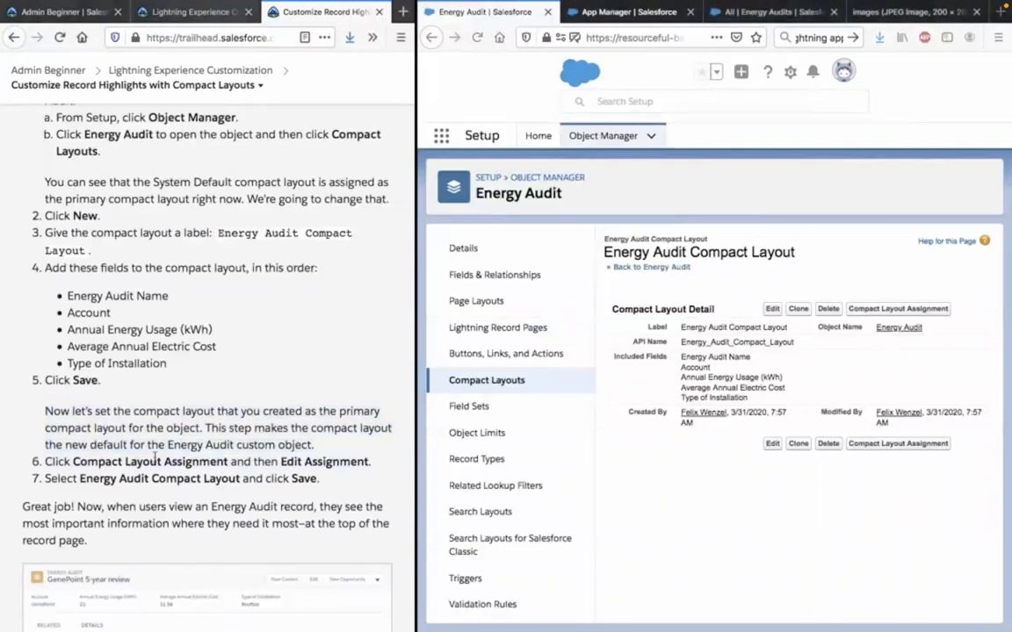
left_click(897, 310)
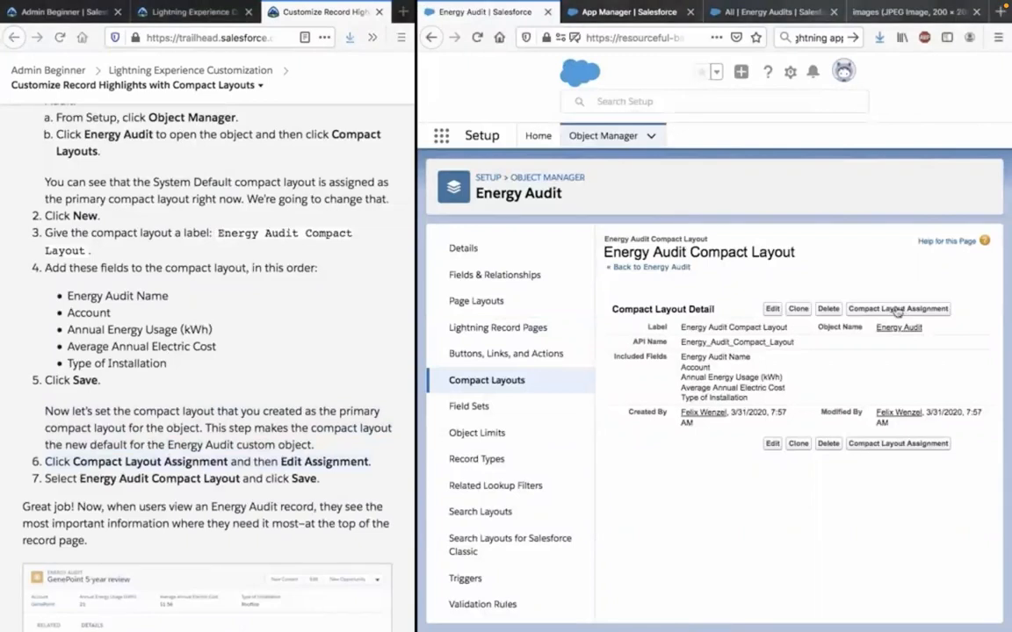
left_click(890, 308)
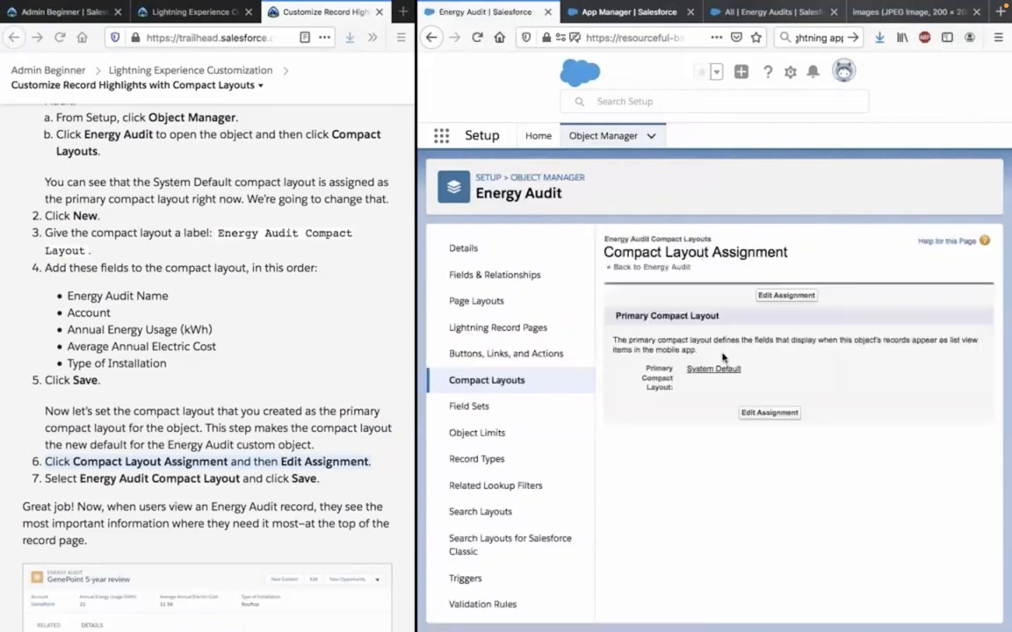
Set the primary compact layout of the Energy Audit object to Energy Audit Compact Layout and save the assignment.
left_click(770, 413)
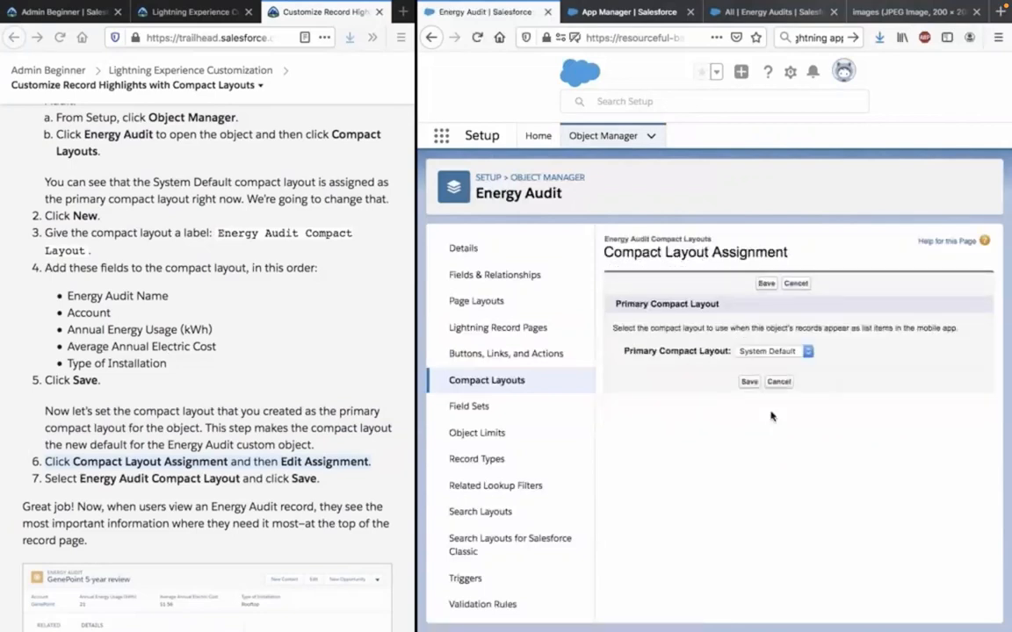
left_click(766, 352)
left_click(761, 363)
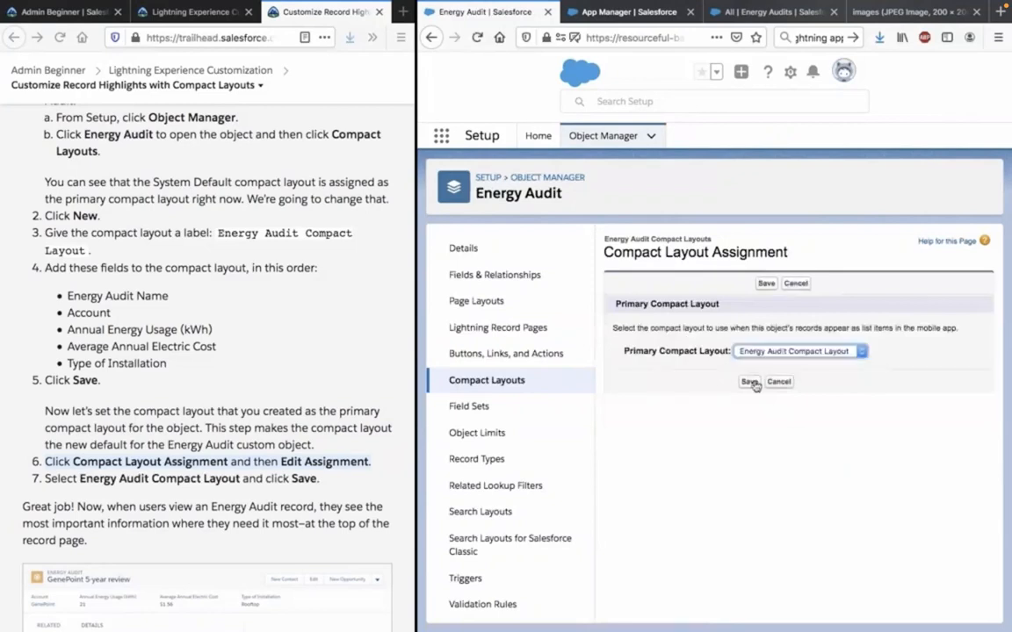
left_click(749, 382)
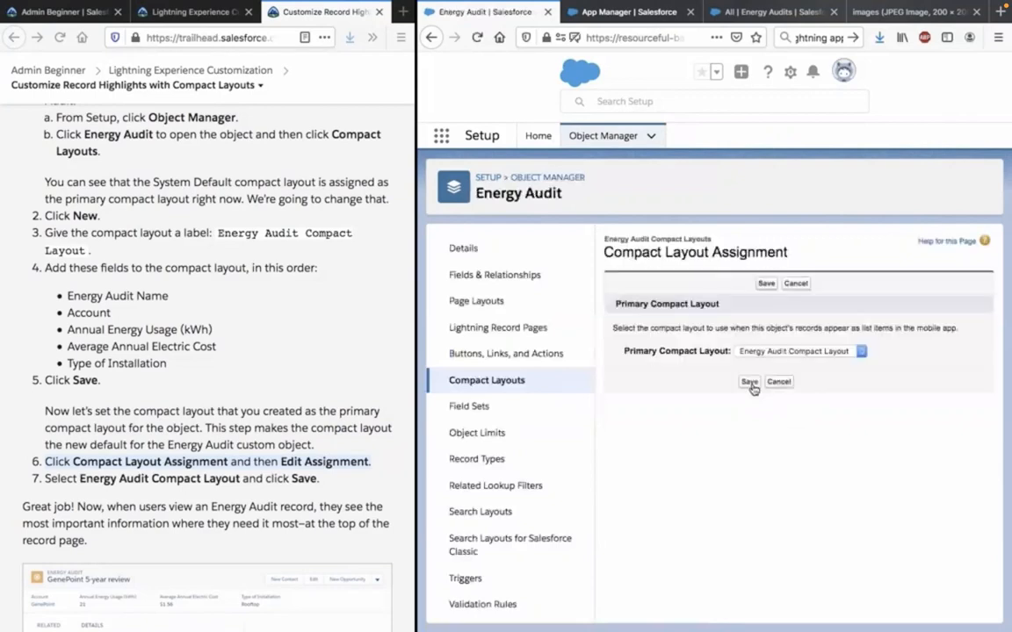
left_click(749, 382)
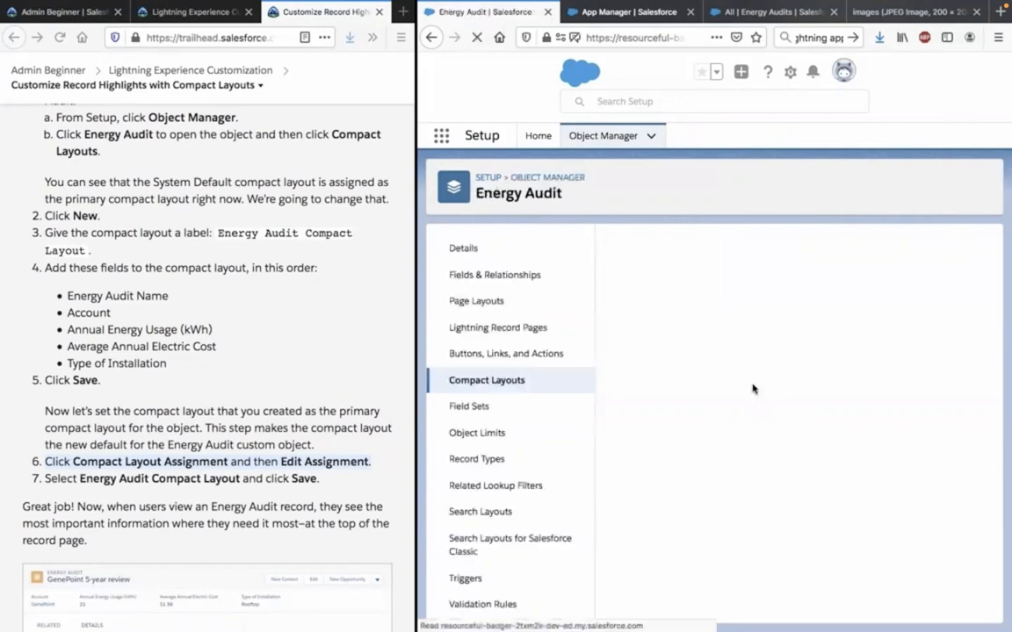
Check the selected primary compact layout and open the Energy Audit object's list of compact layouts.
left_click(773, 350)
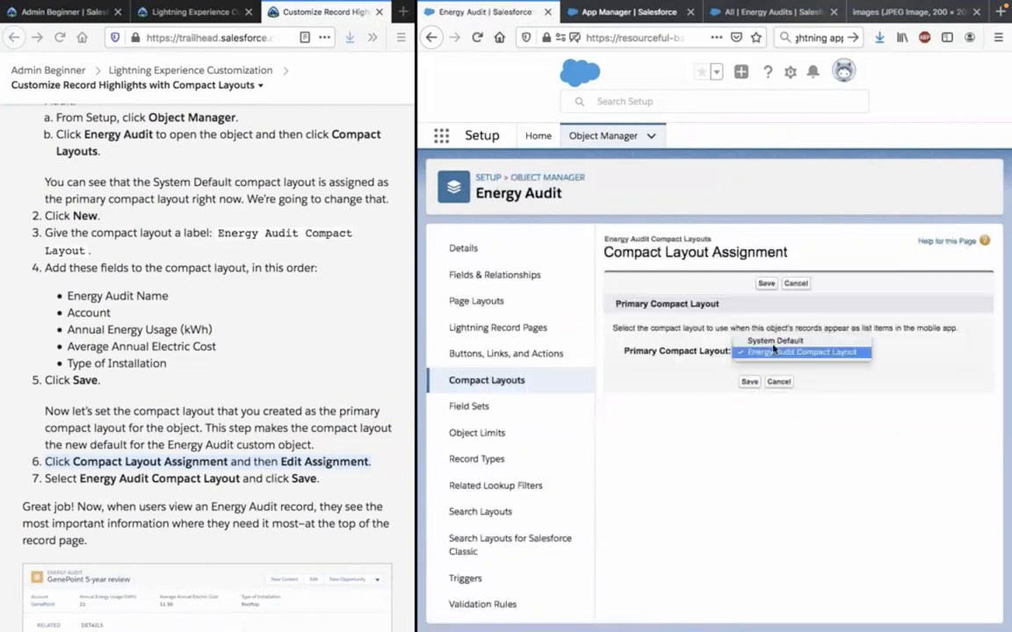
left_click(773, 351)
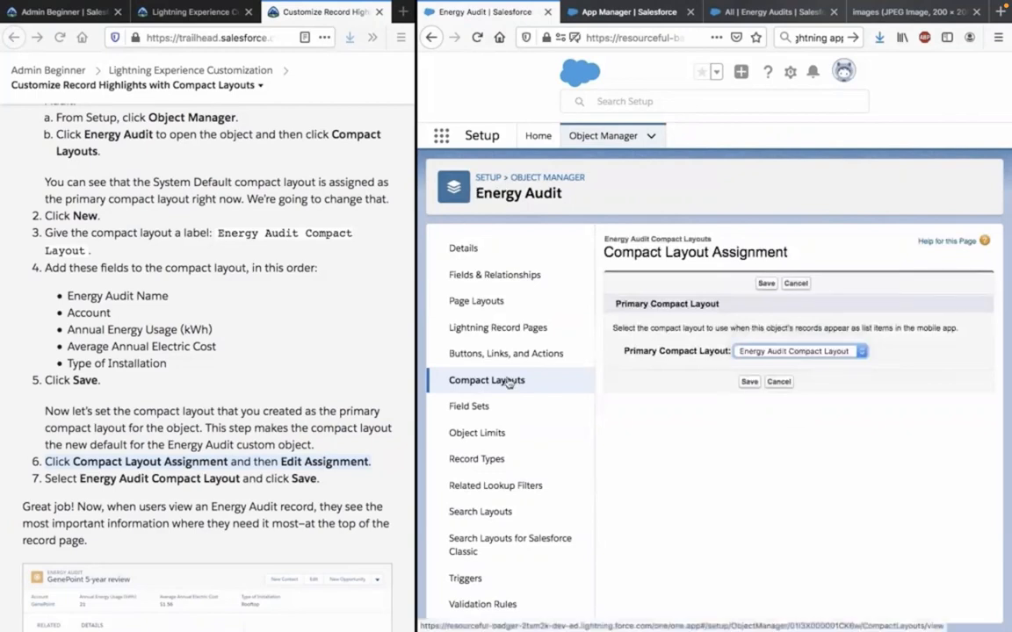
left_click(507, 381)
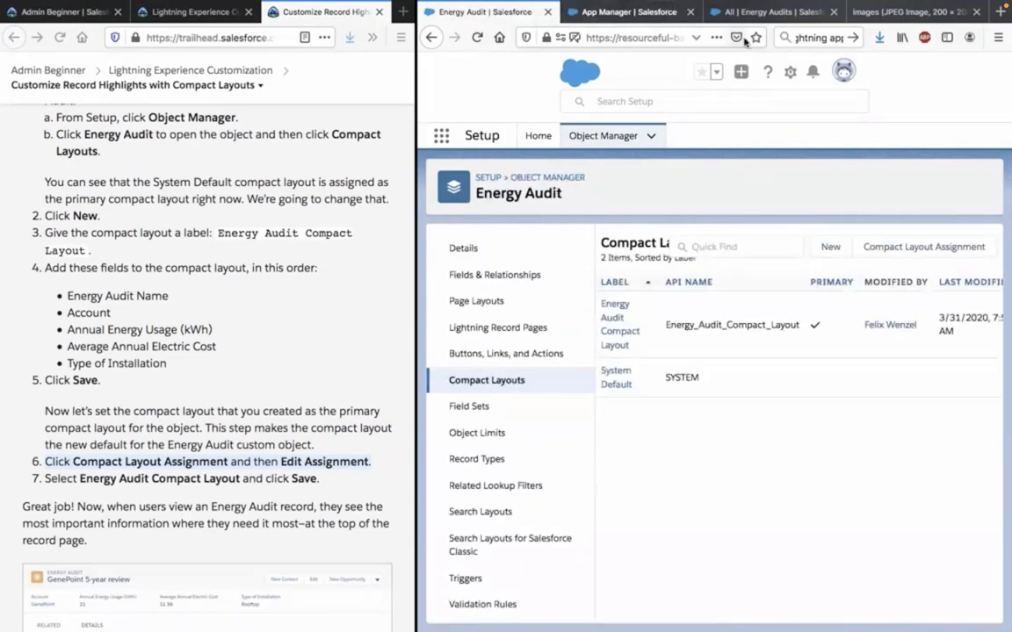
Reload the Energy Audits list, open the Burlington evaluation record and dismiss the Try Out the Compact Setting prompt.
left_click(767, 13)
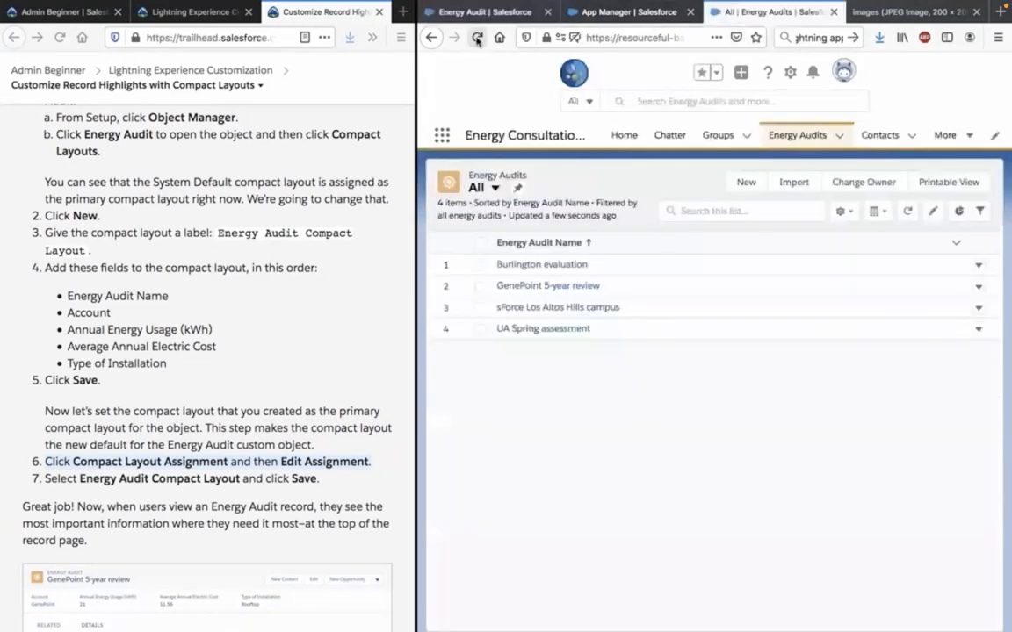
left_click(477, 40)
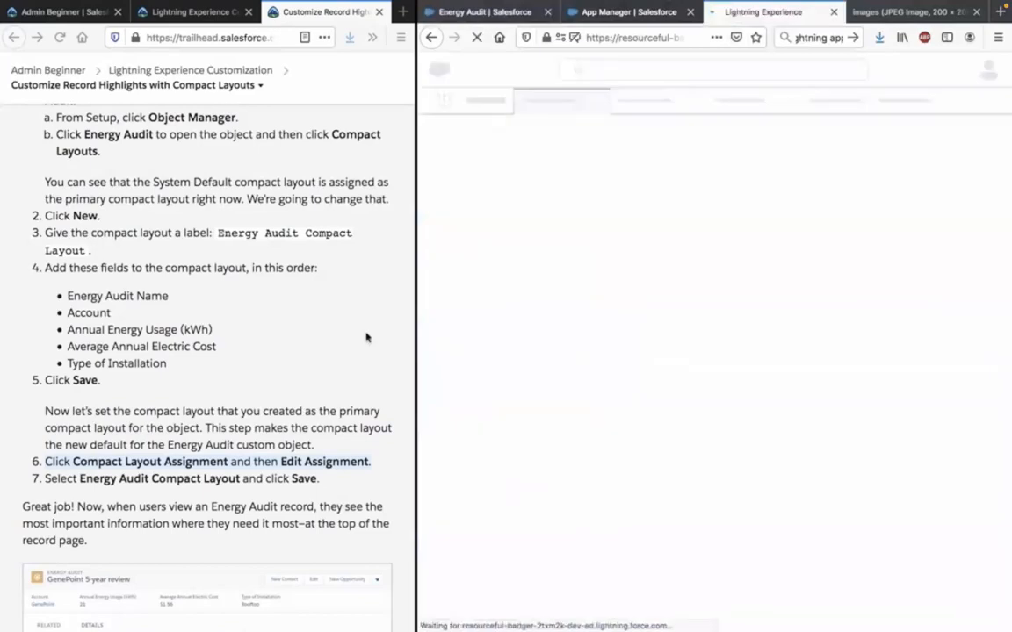
scroll(366, 337, "down", 1)
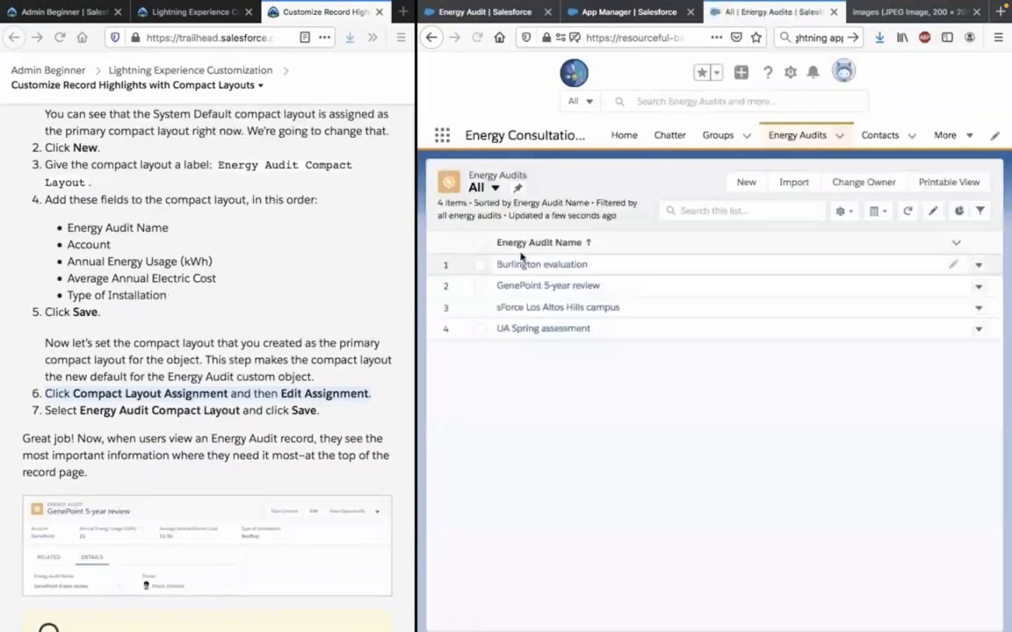
left_click(542, 265)
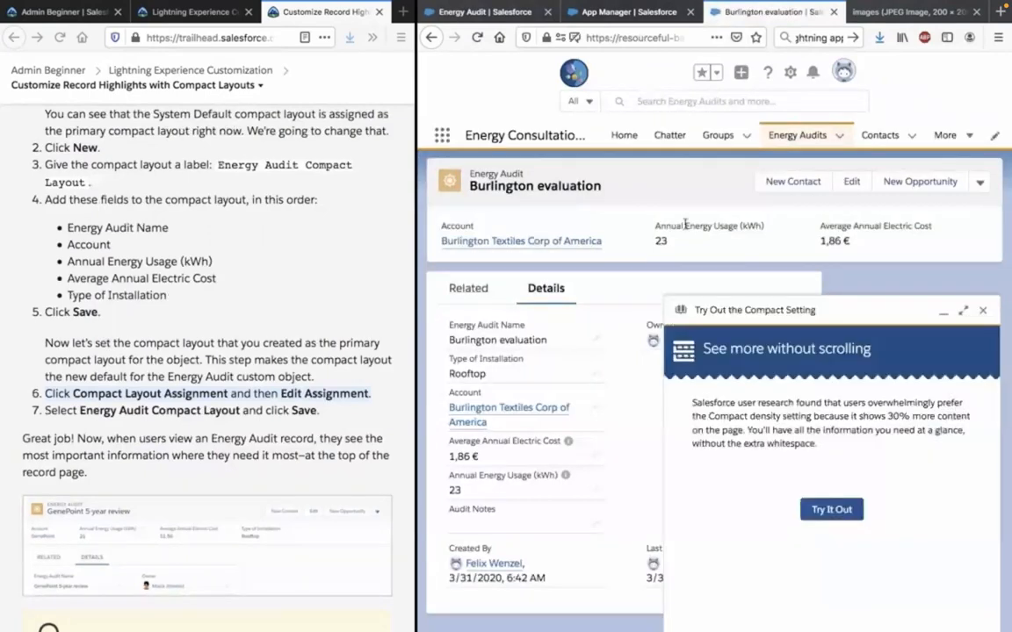
left_click(984, 310)
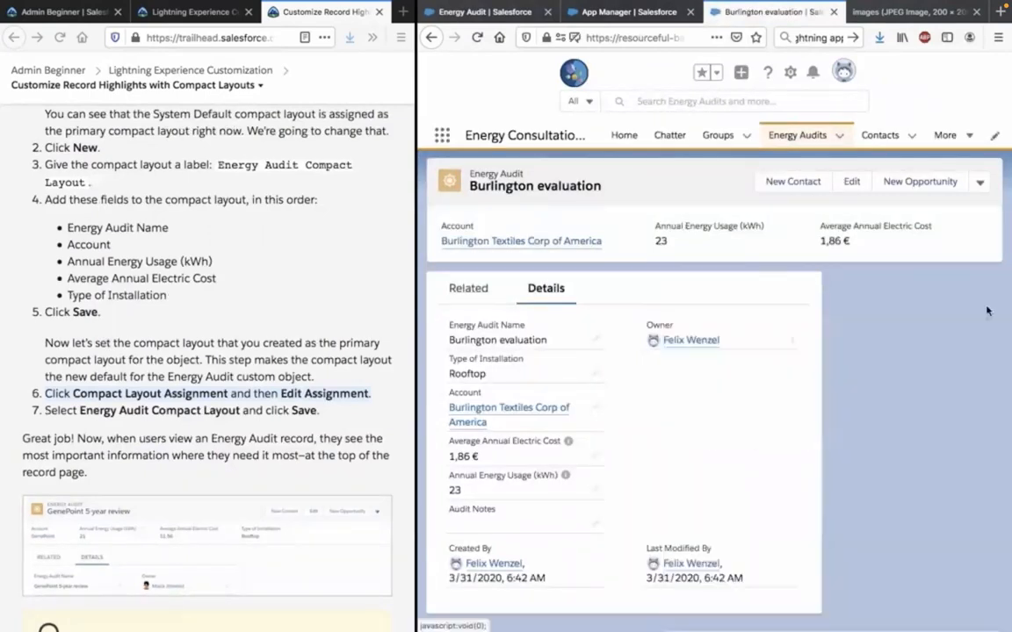
Compare the highlighted fields of the Burlington evaluation record with Trailhead's field list, looking for Type of Installation.
triple_click(845, 240)
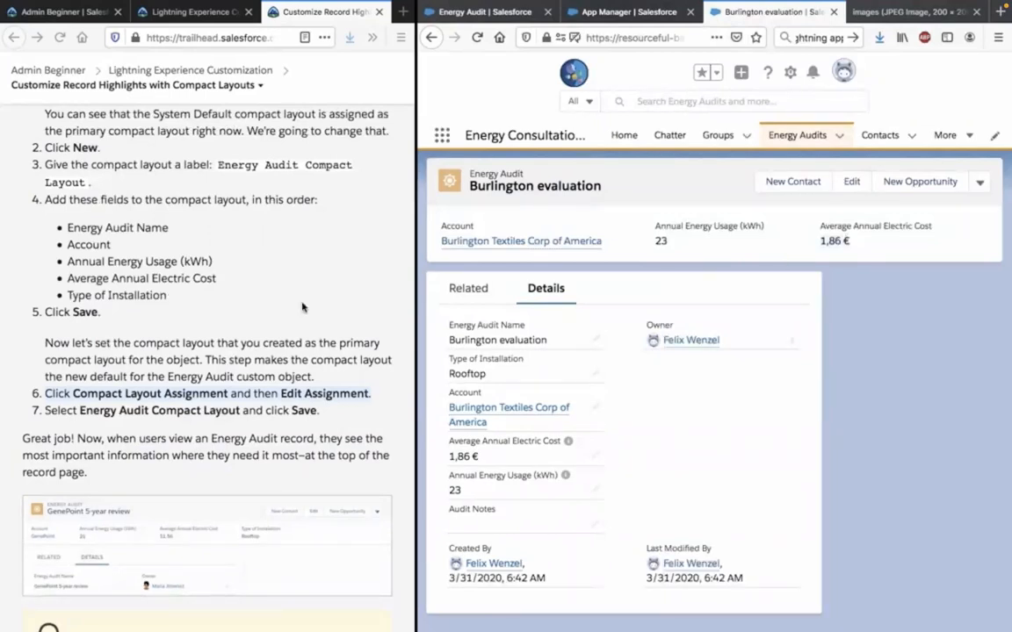
left_click(201, 285)
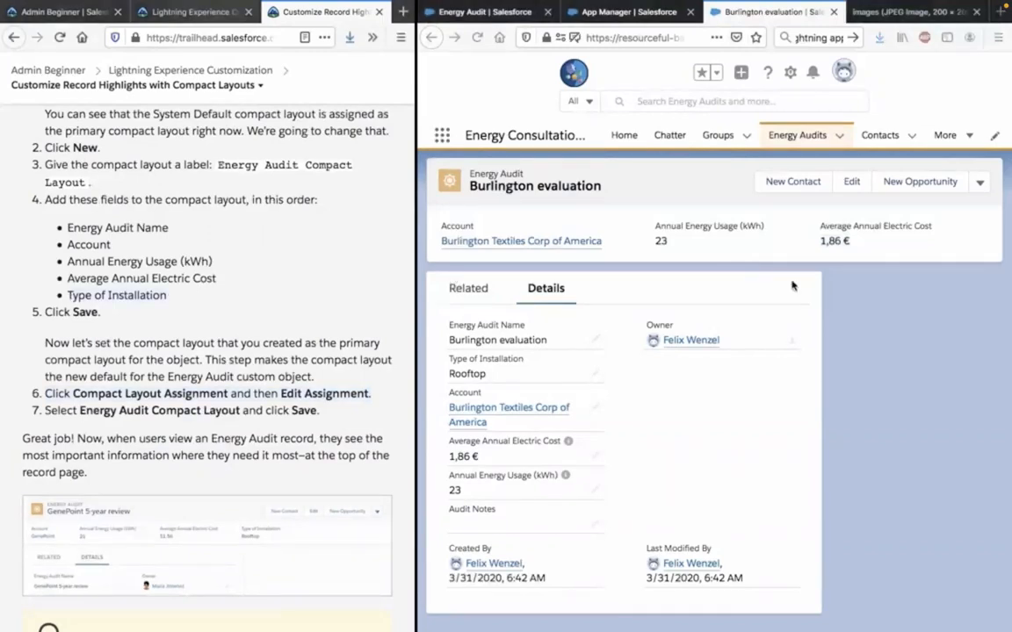
scroll(792, 285, "right", 2)
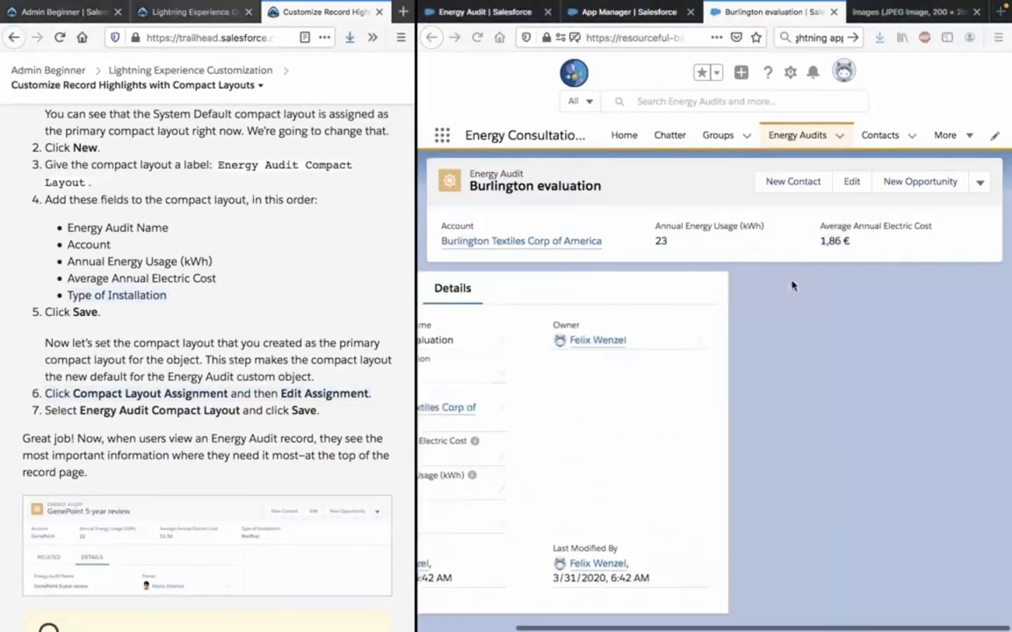
scroll(792, 286, "left", 2)
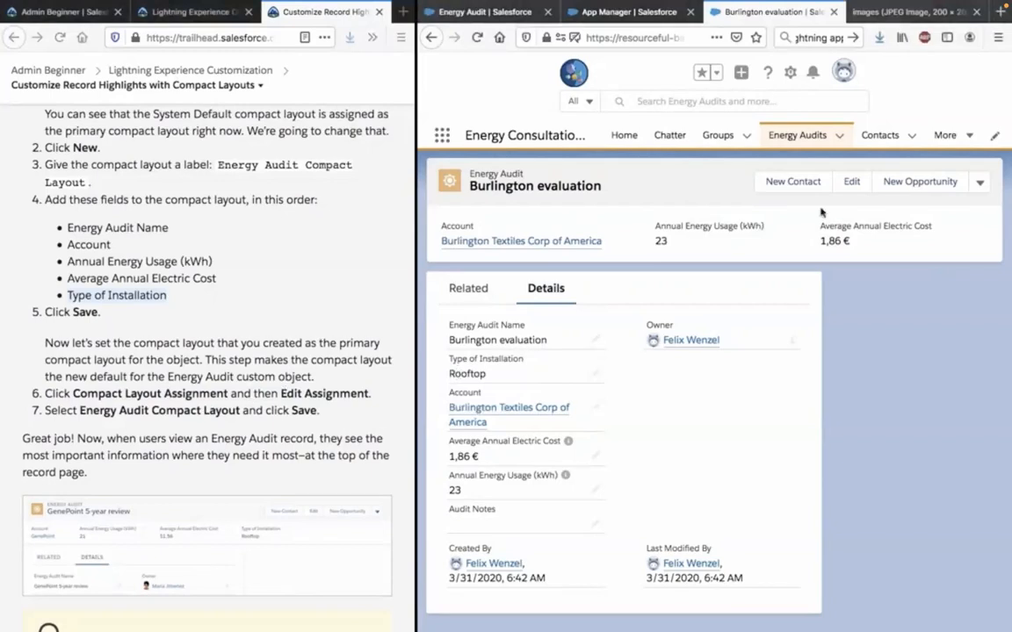
scroll(794, 242, "right", 2)
scroll(795, 243, "left", 2)
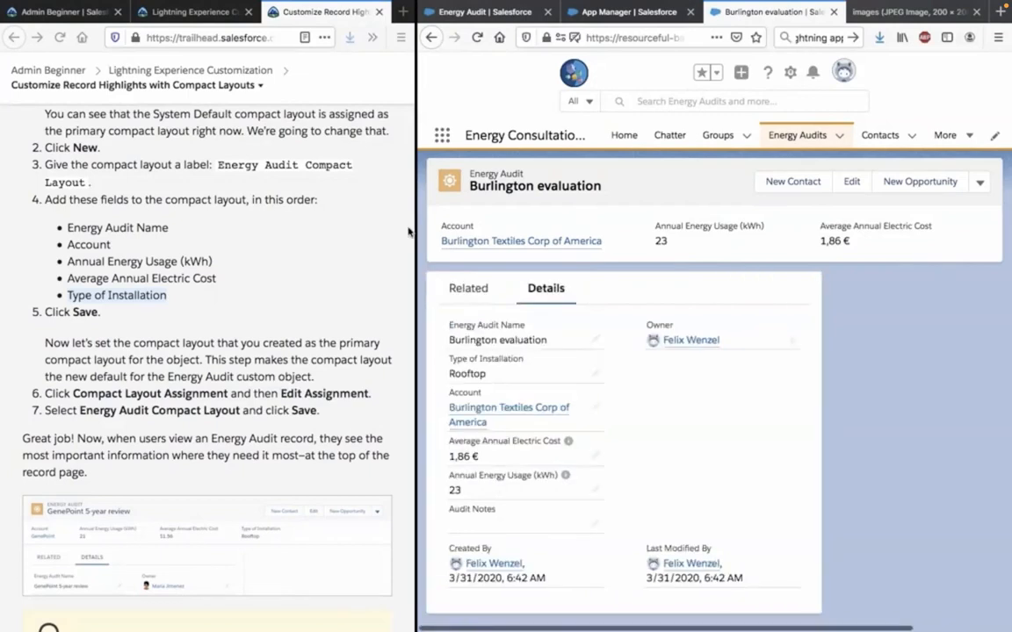
Widen the Salesforce window to check the record's full highlights, and resize the split so both windows share the screen about equally.
left_click_drag(415, 228, 129, 255)
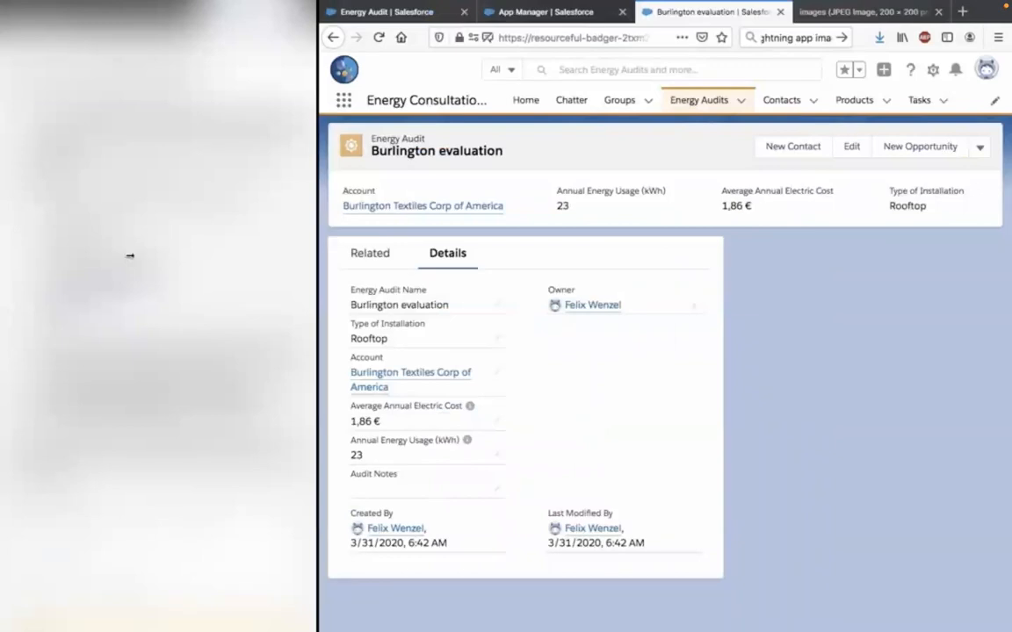
left_click_drag(129, 256, 574, 196)
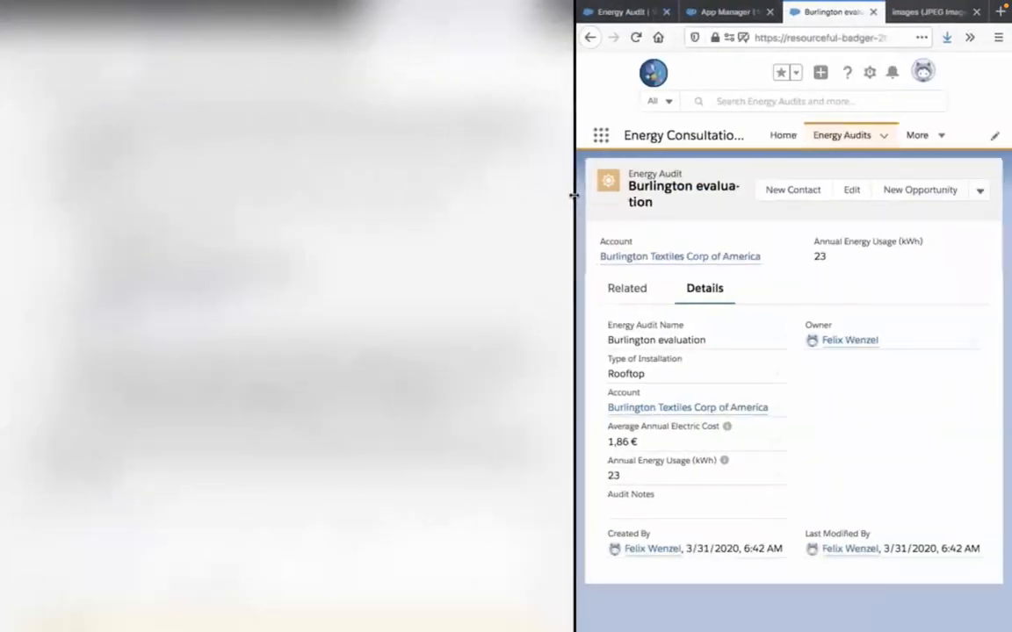
mouse_move(534, 204)
left_mouse_down()
mouse_move(508, 204)
mouse_move(533, 200)
left_mouse_up()
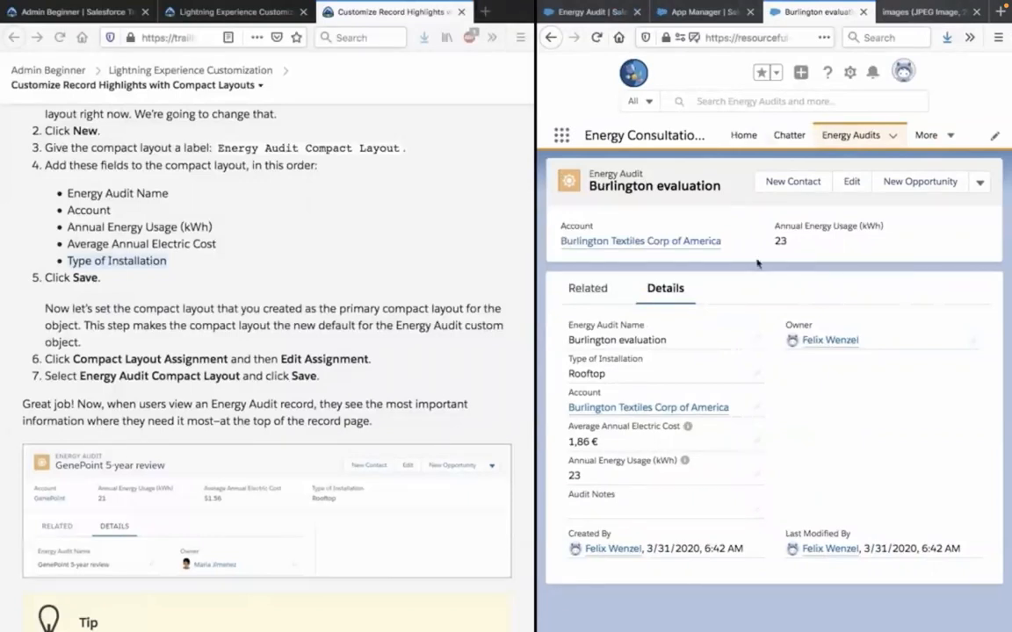
Examine the sample record image and the Tip on compact layouts per record type in the Trailhead unit.
scroll(434, 418, "down", 3)
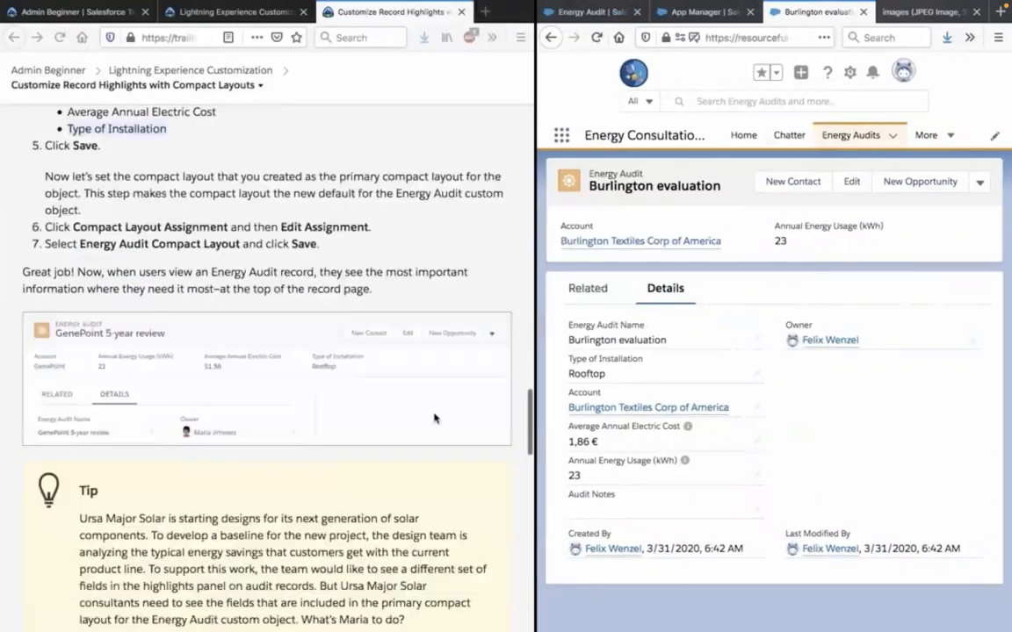
scroll(434, 418, "down", 1)
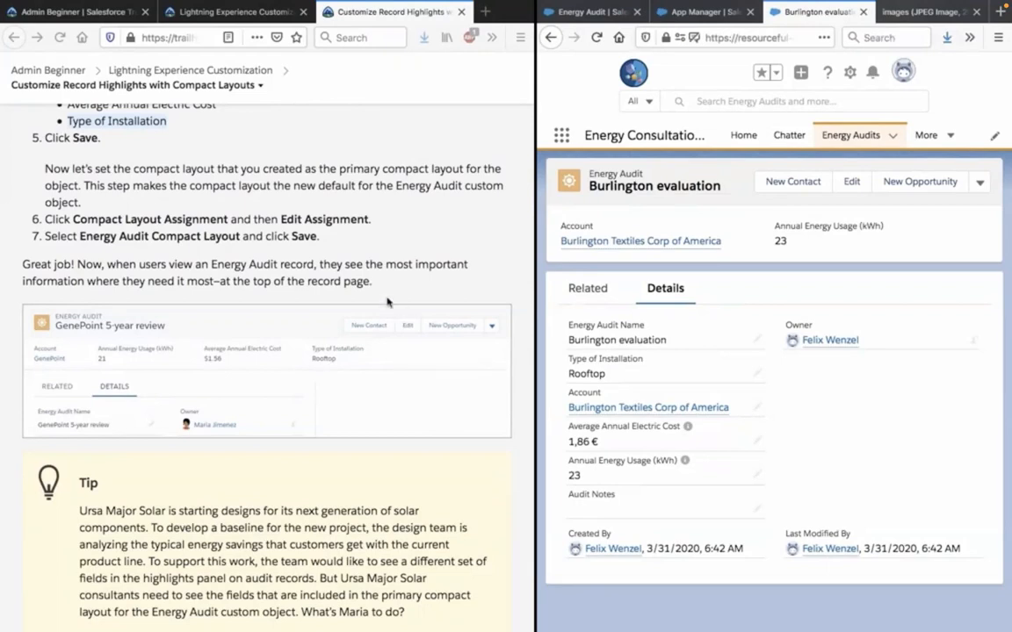
scroll(386, 302, "down", 3)
scroll(279, 287, "down", 2)
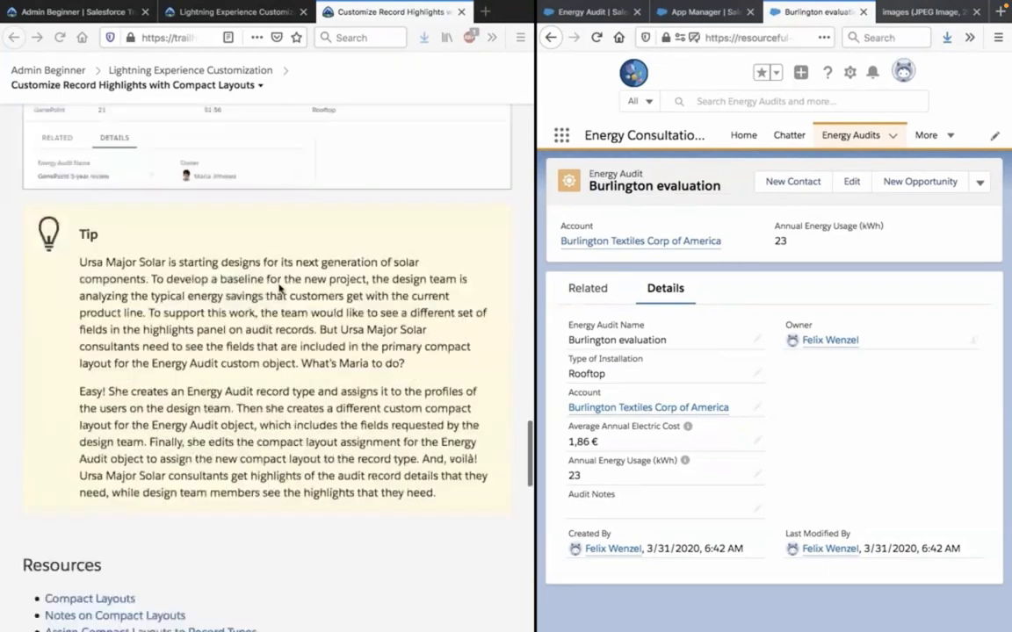
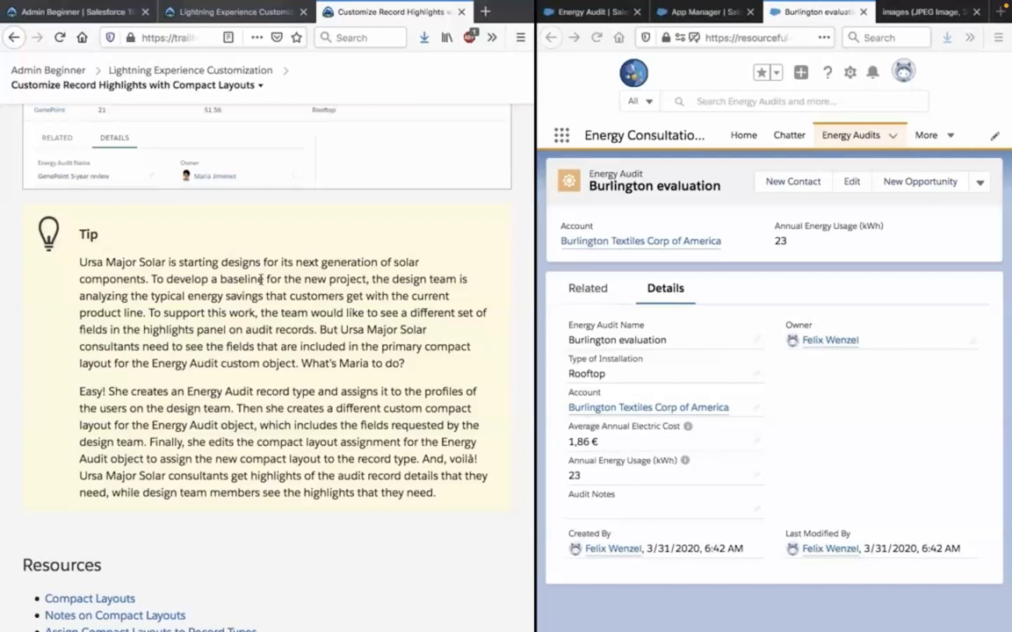
Read the Hands-on Challenge requirements for the custom Opportunity compact layout, and return to the Energy Audit setup page in Salesforce.
scroll(263, 316, "down", 1)
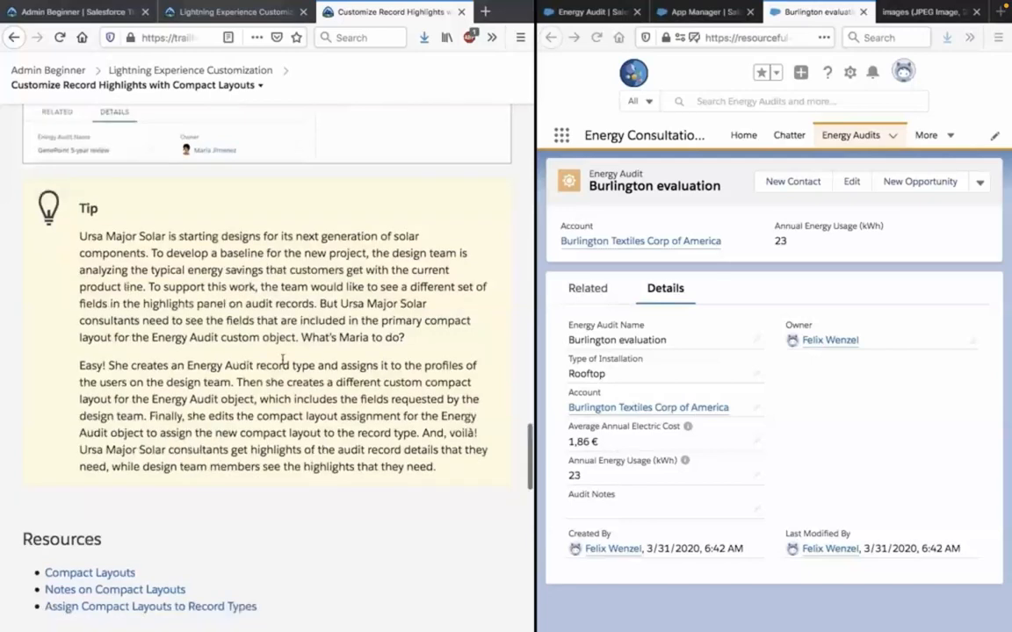
scroll(283, 361, "down", 4)
scroll(282, 364, "down", 4)
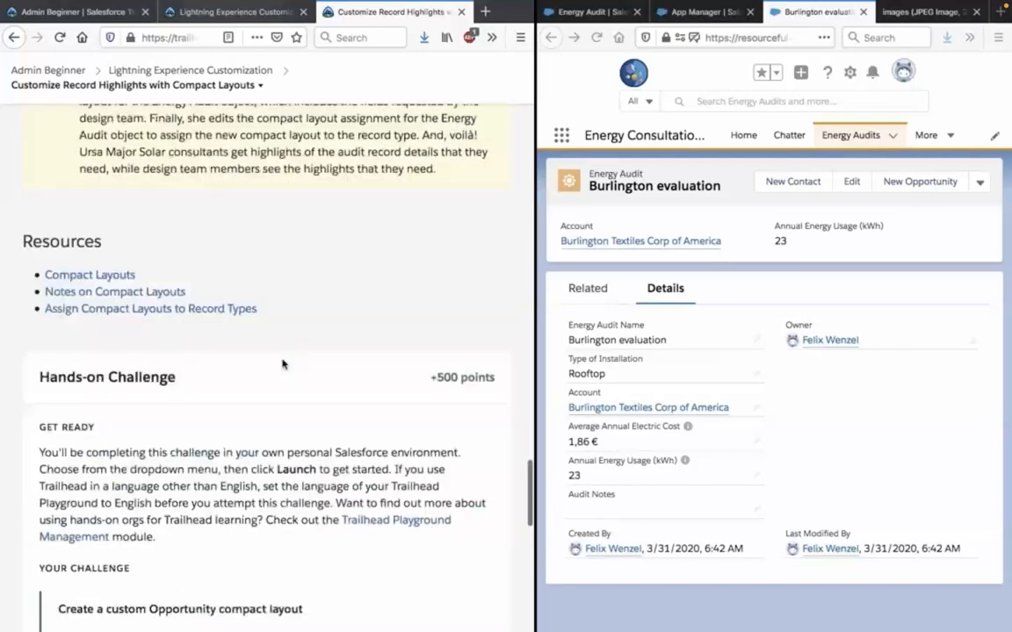
scroll(283, 364, "down", 5)
scroll(282, 364, "down", 3)
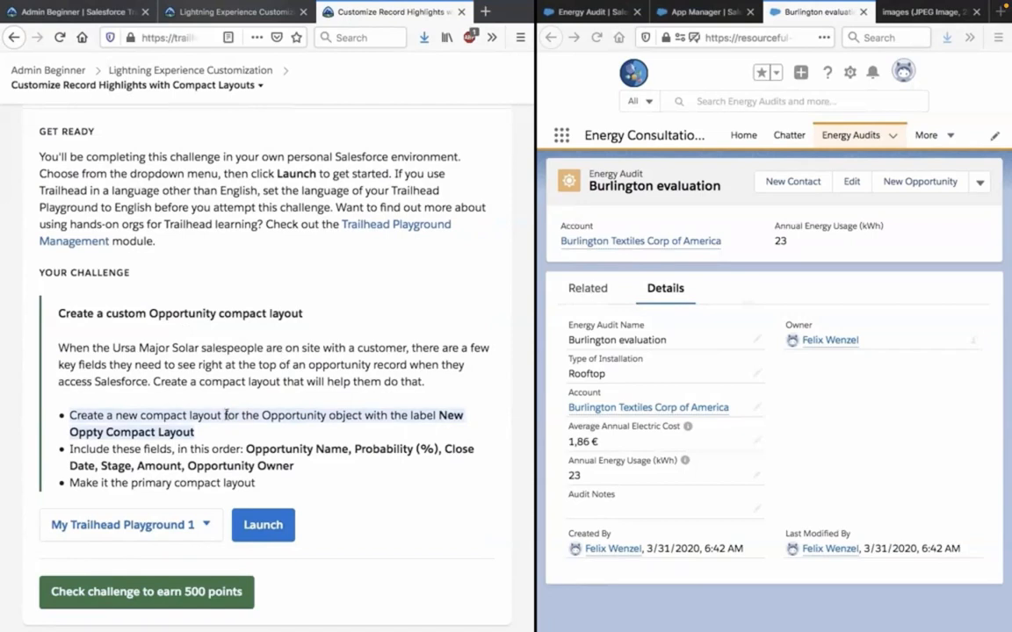
left_click(609, 12)
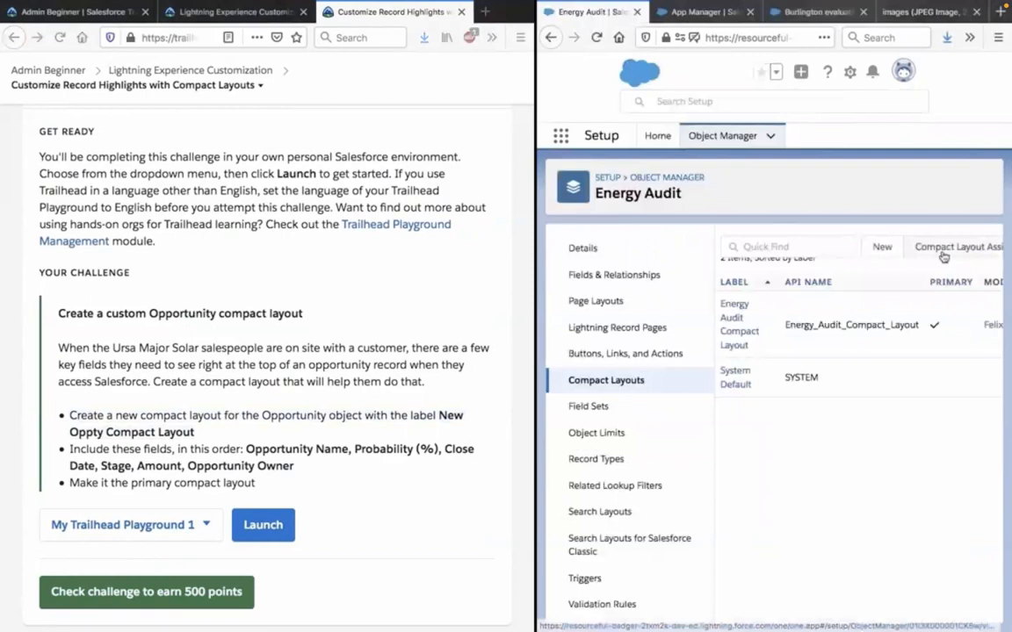
left_click(882, 247)
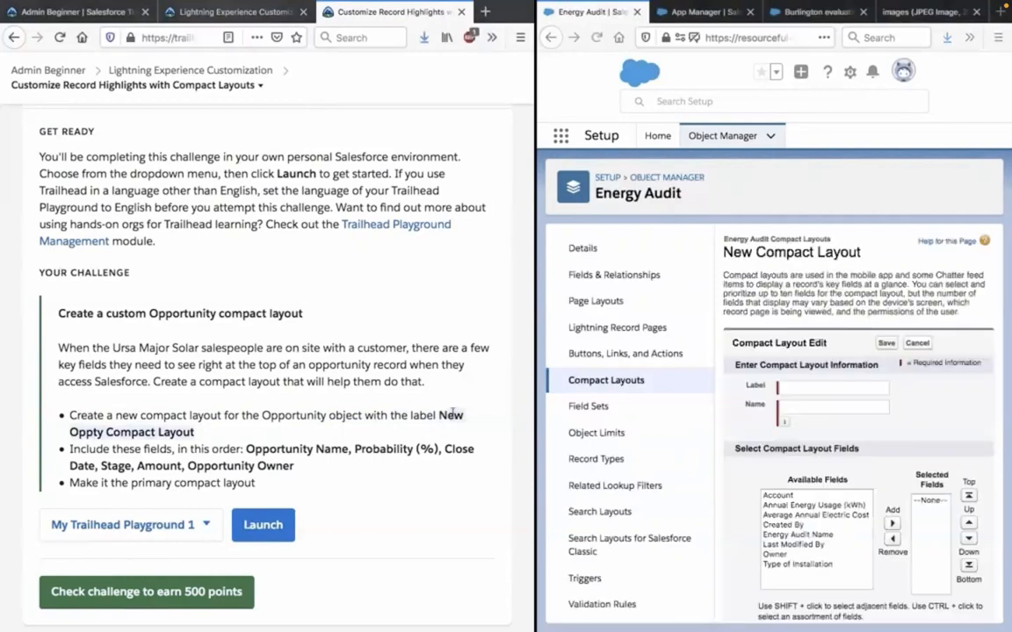
right_click(463, 418)
left_click(466, 418)
left_click(802, 387)
key("ctrl+v")
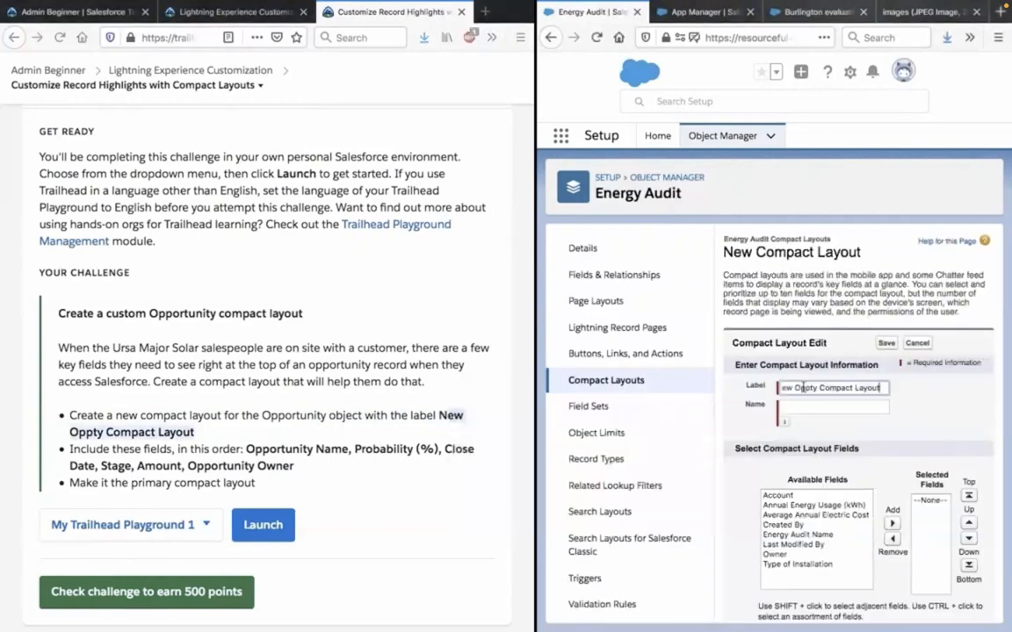
left_click(800, 396)
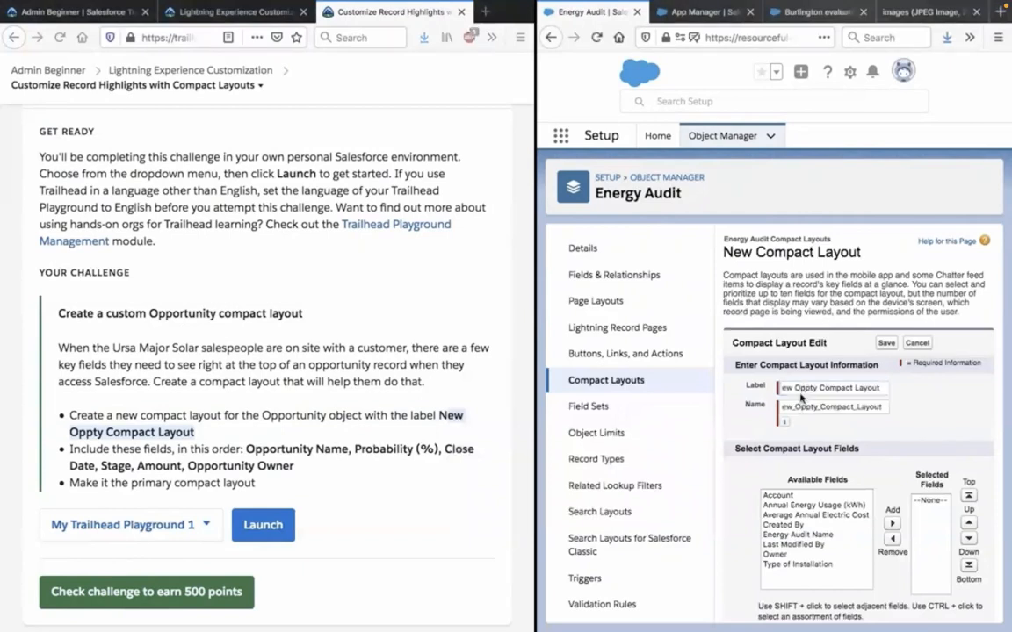
left_click(835, 387)
left_click_drag(964, 388, 760, 401)
key("Left")
type("N")
left_click(859, 401)
left_click_drag(806, 406, 731, 407)
key("Left")
type("N")
scroll(852, 424, "down", 1)
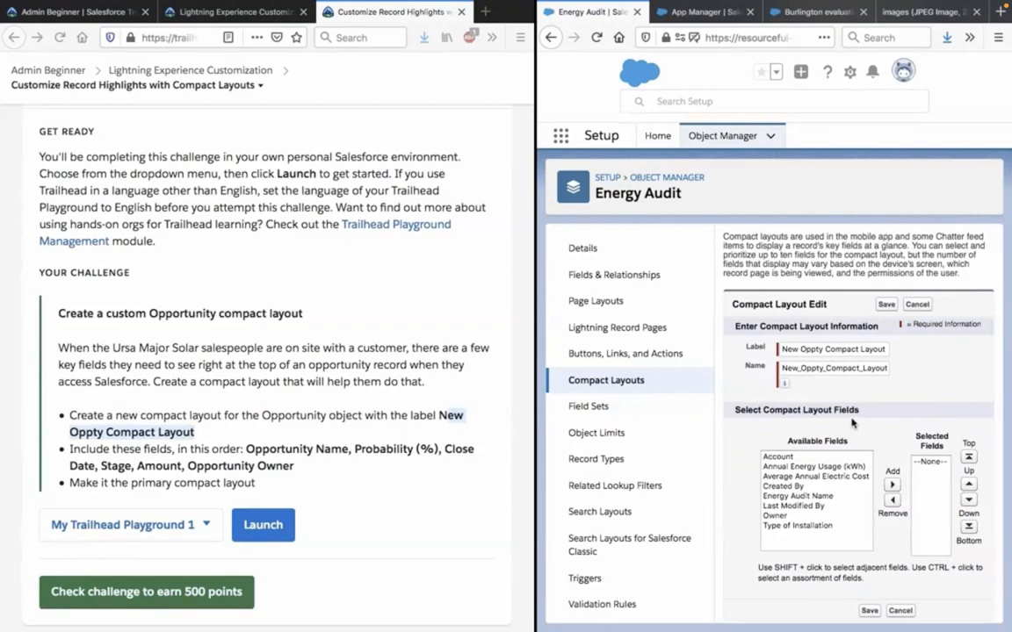
Open the compact layouts of the Opportunity object from the Object Manager list.
left_click(683, 178)
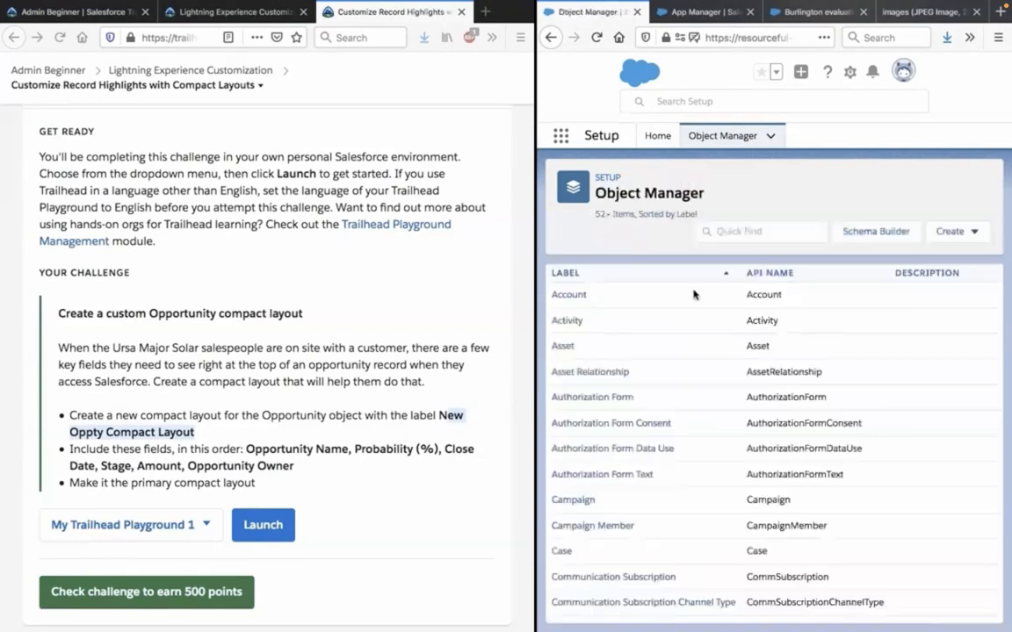
scroll(696, 320, "down", 5)
scroll(697, 346, "down", 4)
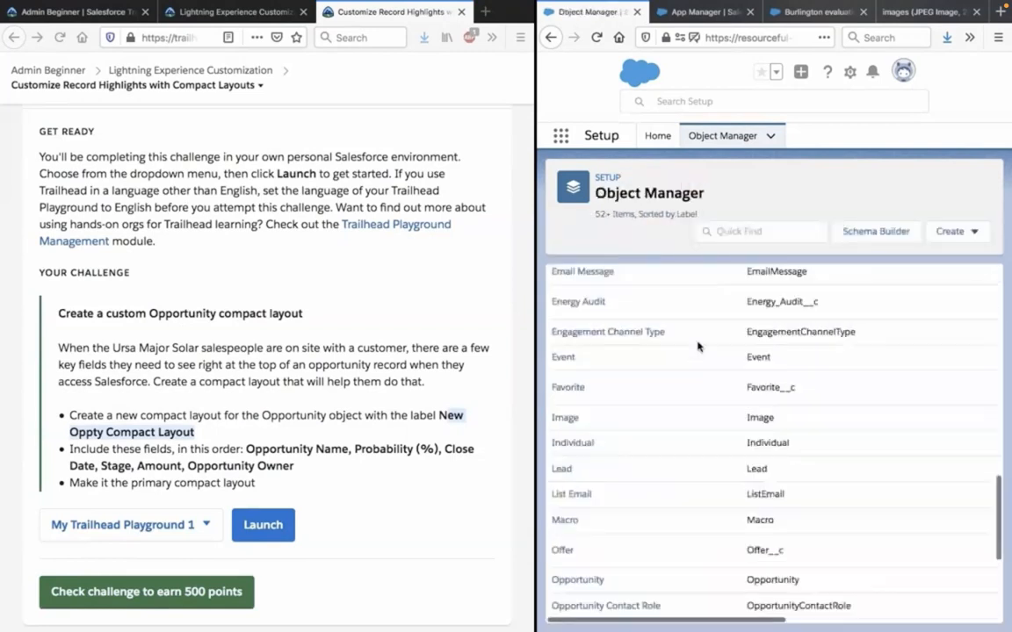
scroll(697, 346, "down", 2)
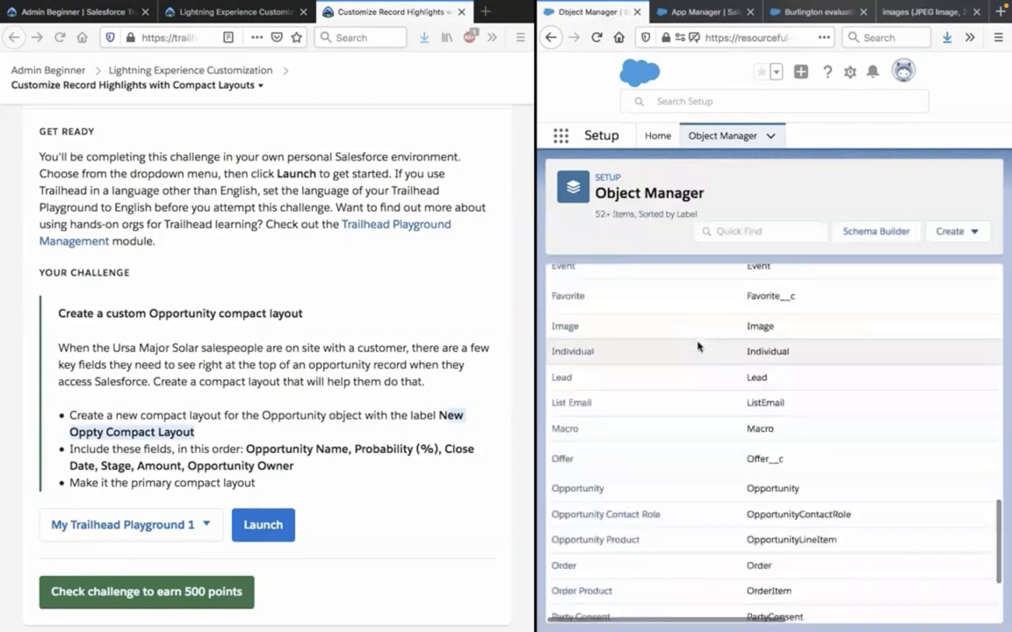
scroll(697, 346, "down", 1)
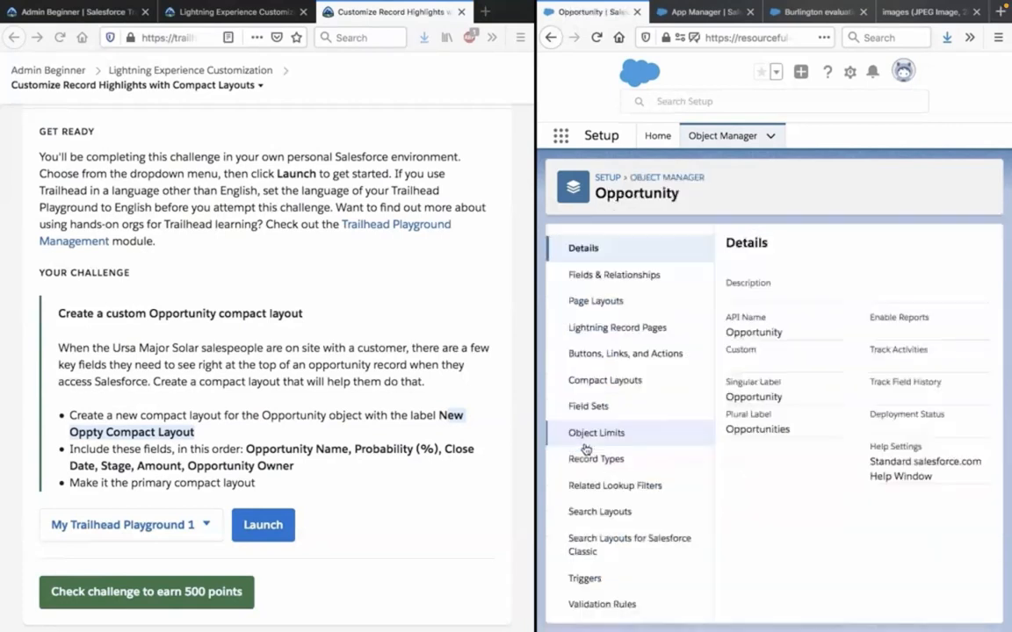
left_click(627, 380)
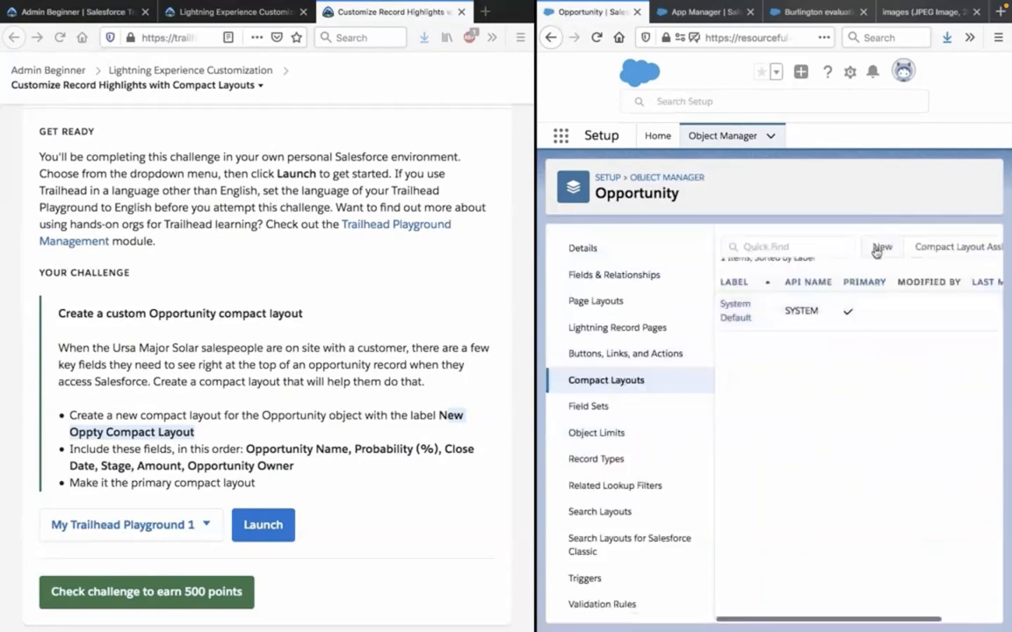
Start a new Opportunity compact layout with the label New Oppty Compact Layout copied from the challenge, and the name New_Oppty_Compact_Layout.
left_click(879, 249)
left_click(438, 410)
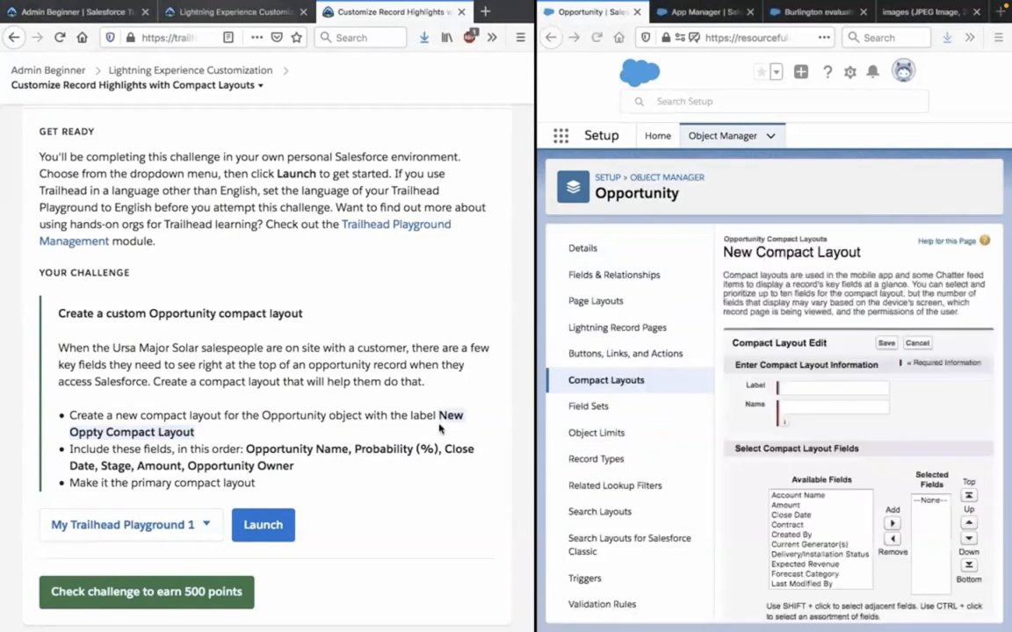
left_click(847, 400)
left_click(840, 386)
key("ctrl+v")
left_click(841, 407)
Add Opportunity Name as the first selected field of the new compact layout.
scroll(879, 439, "down", 1)
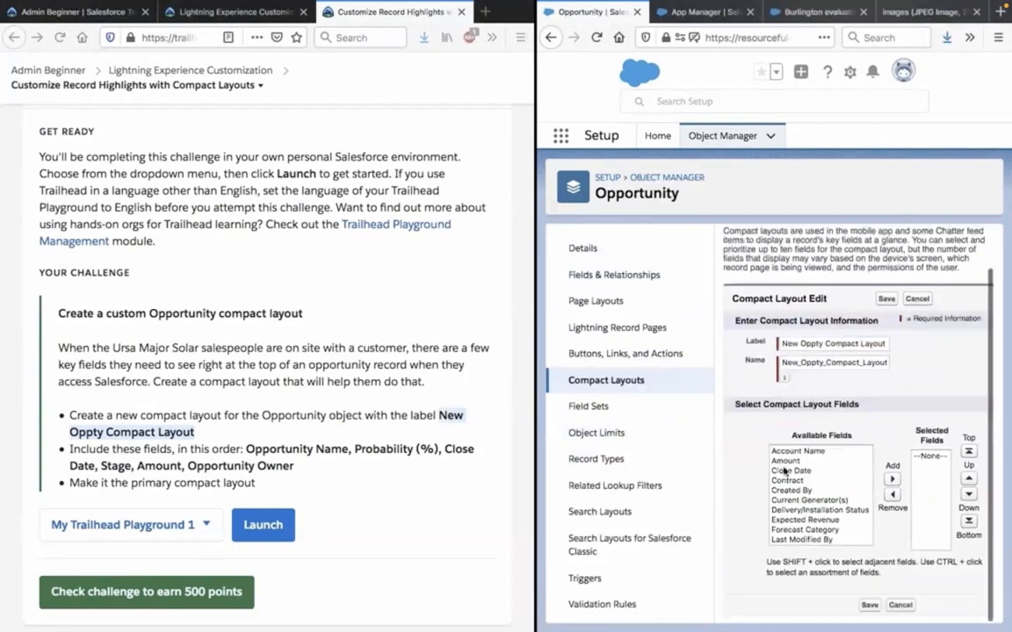
scroll(784, 472, "down", 2)
scroll(785, 472, "down", 1)
left_click(801, 531)
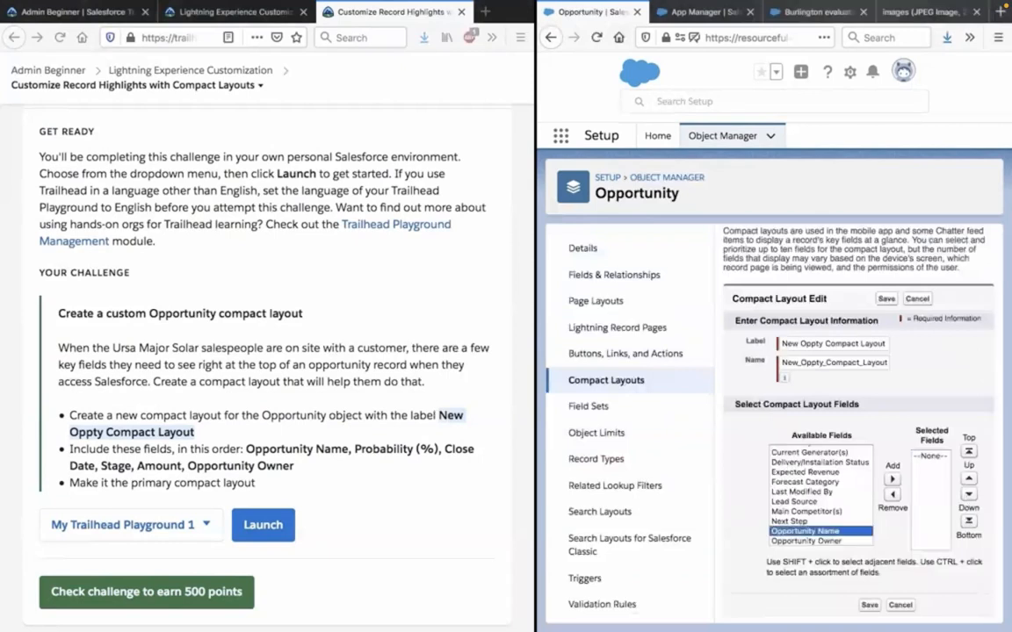
left_click(891, 481)
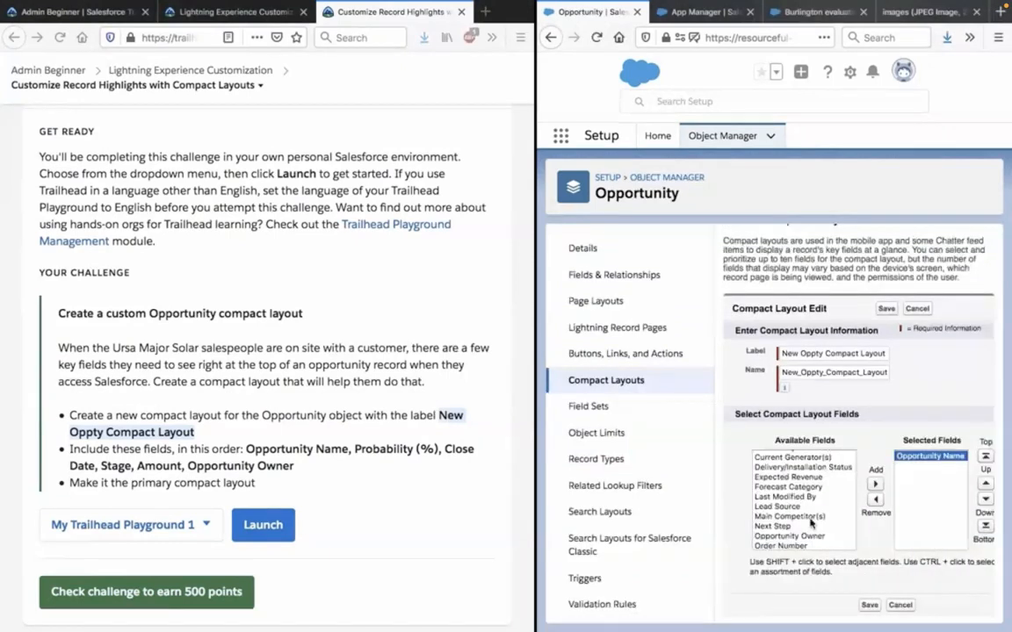
Add Probability (%) to the selected fields, directly after Opportunity Name.
left_click(794, 535)
key("p")
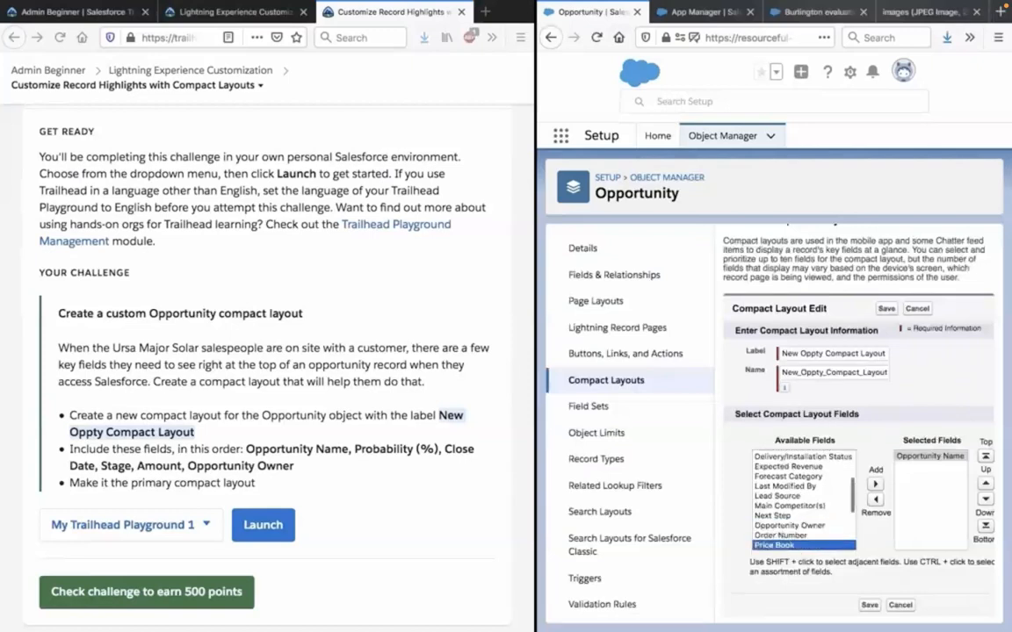
key("Down")
key("Down")
key("Down")
key("Down")
key("Down")
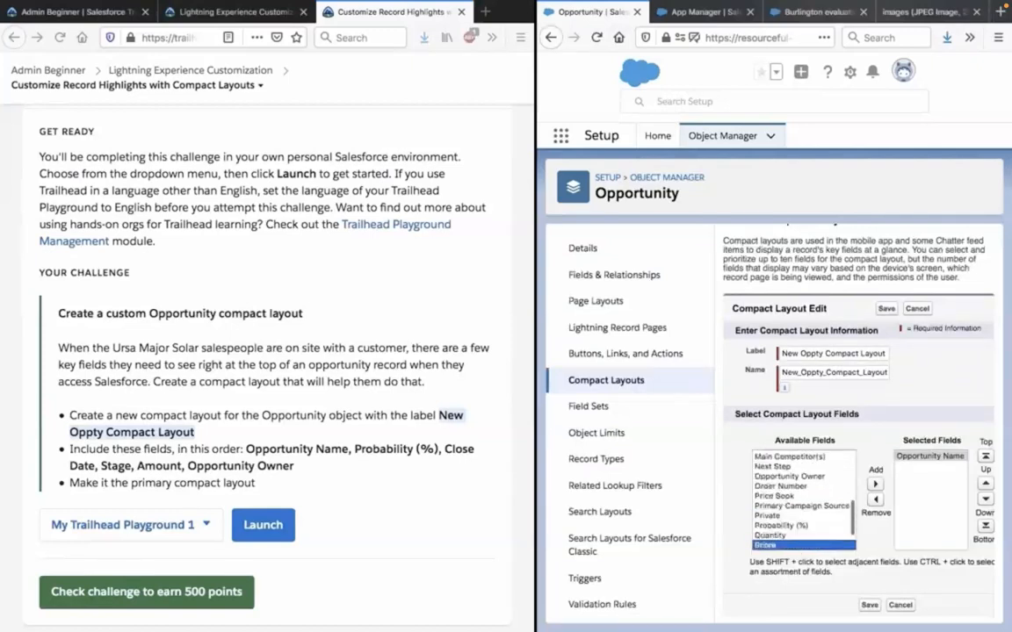
key("Up")
key("Up")
left_click(876, 484)
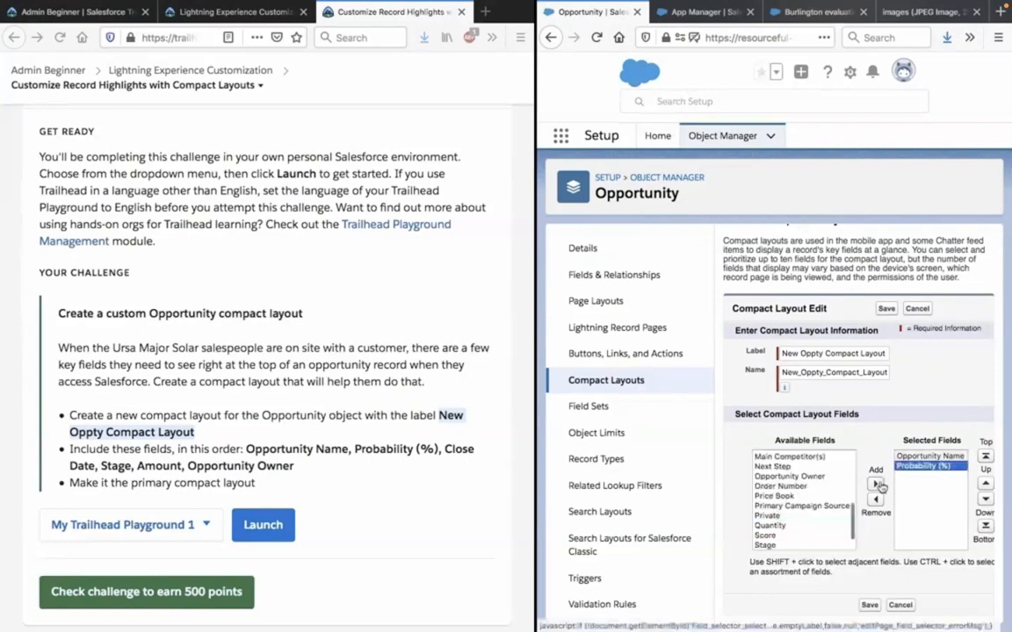
Add Close Date and Stage, in that order, to the compact layout's selected fields.
left_click(791, 488)
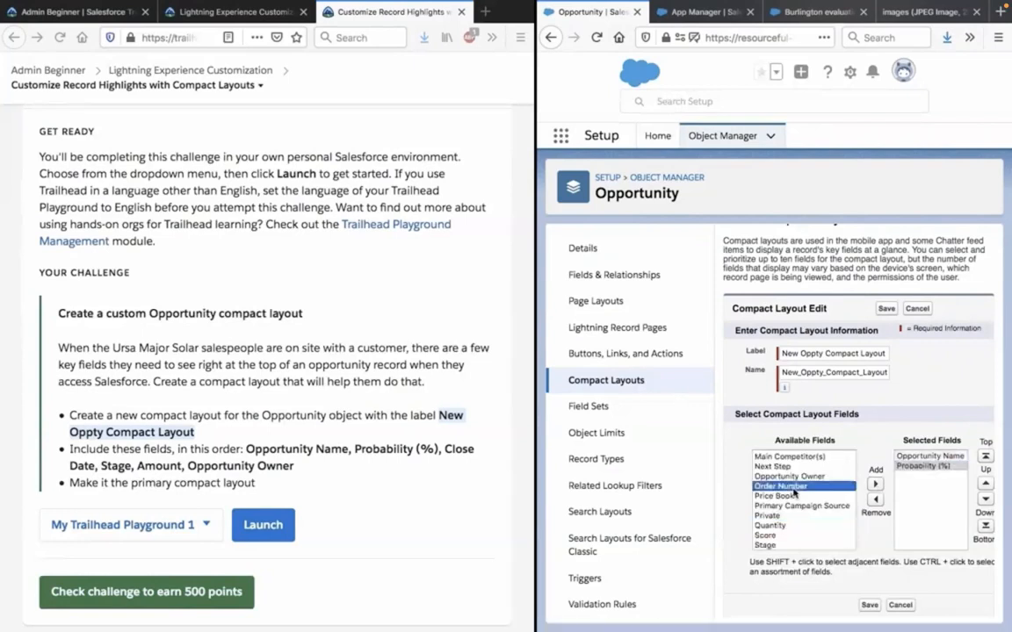
key("c")
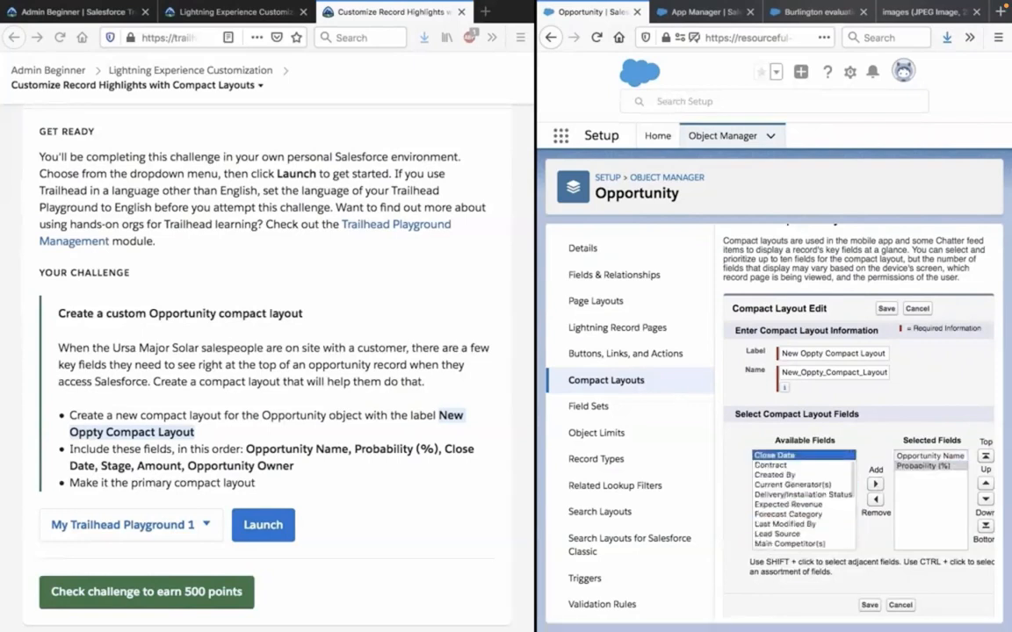
left_click(874, 484)
left_click(811, 475)
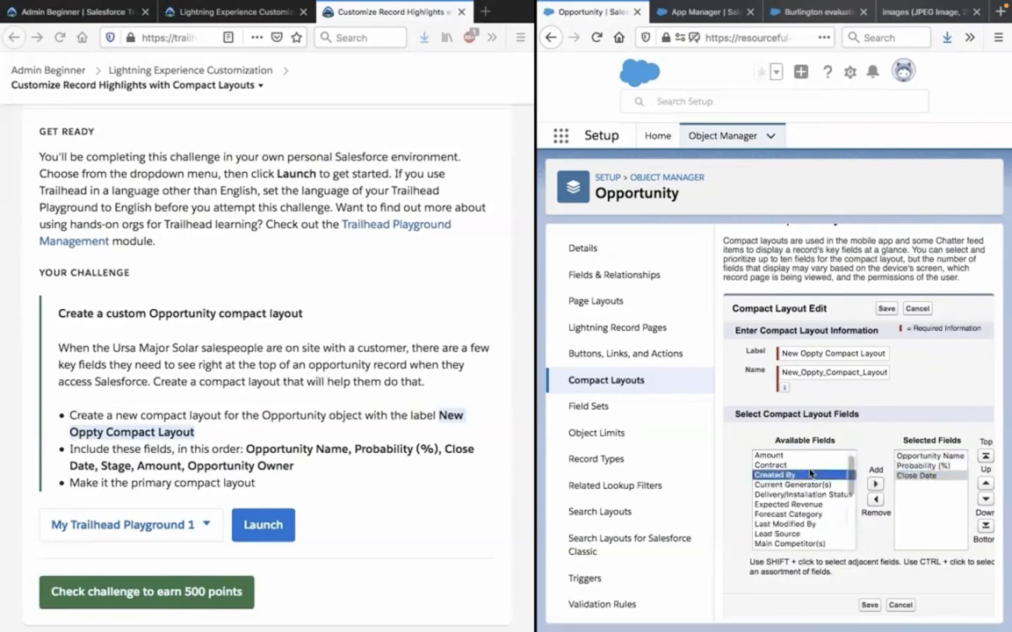
key("s")
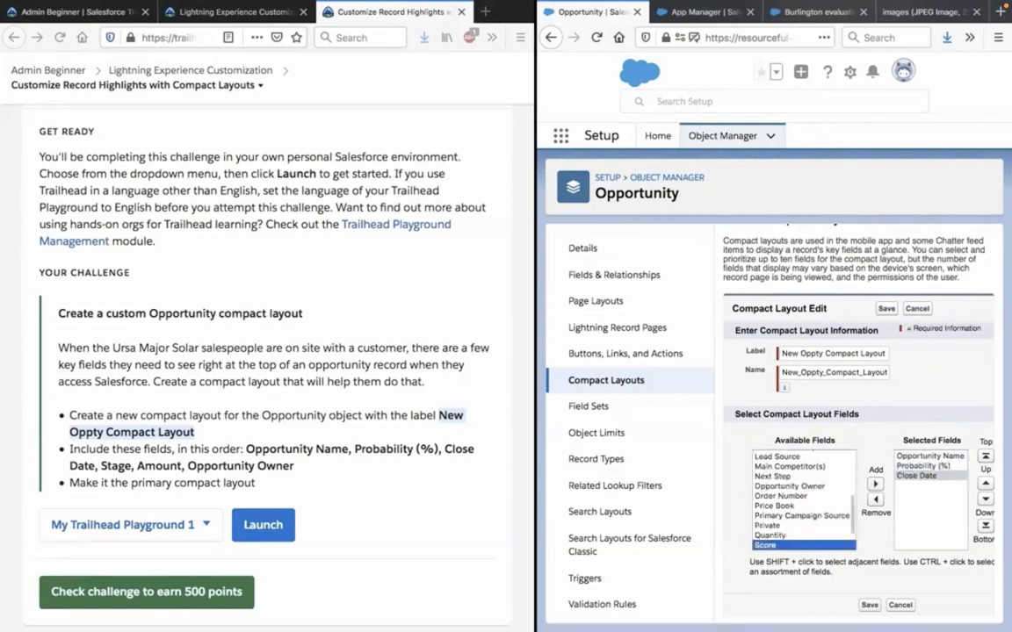
scroll(809, 492, "down", 2)
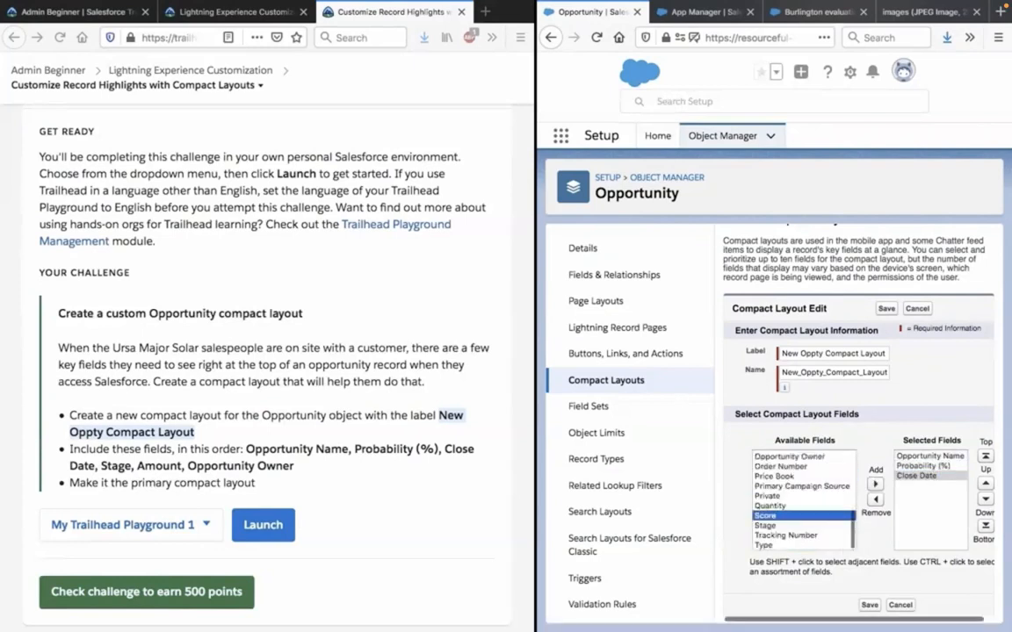
left_click(802, 526)
left_click(874, 483)
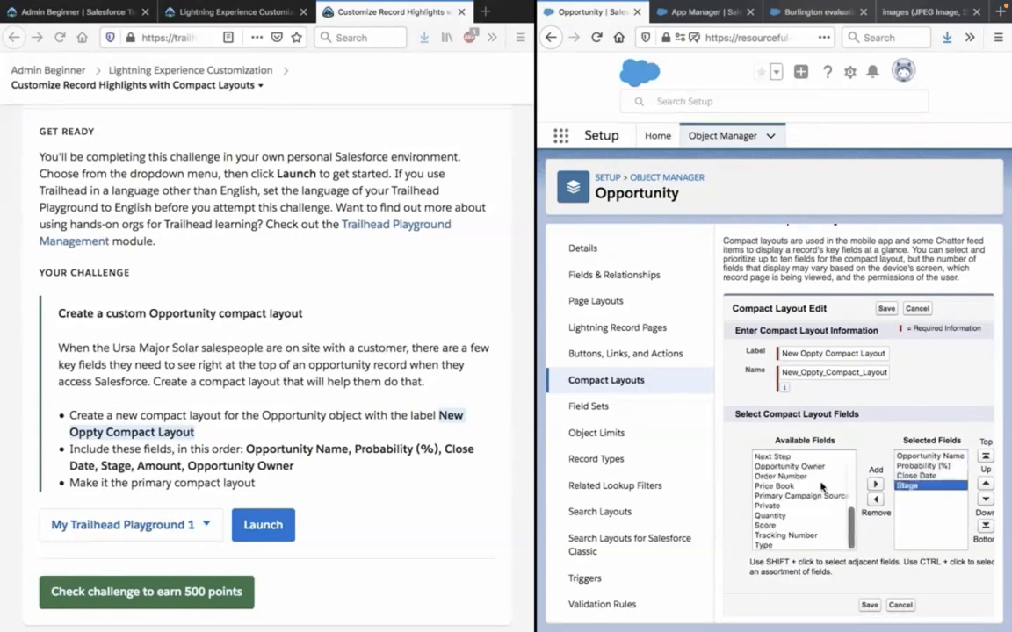
Add Amount and Opportunity Owner as the last selected fields, and save the compact layout.
left_click(822, 486)
key("a")
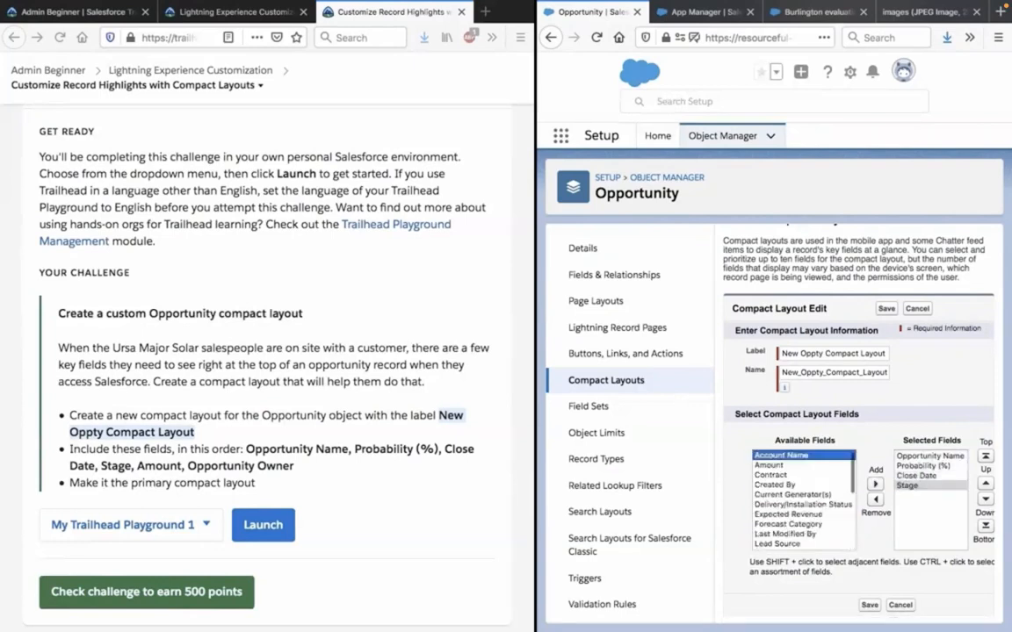
left_click(817, 465)
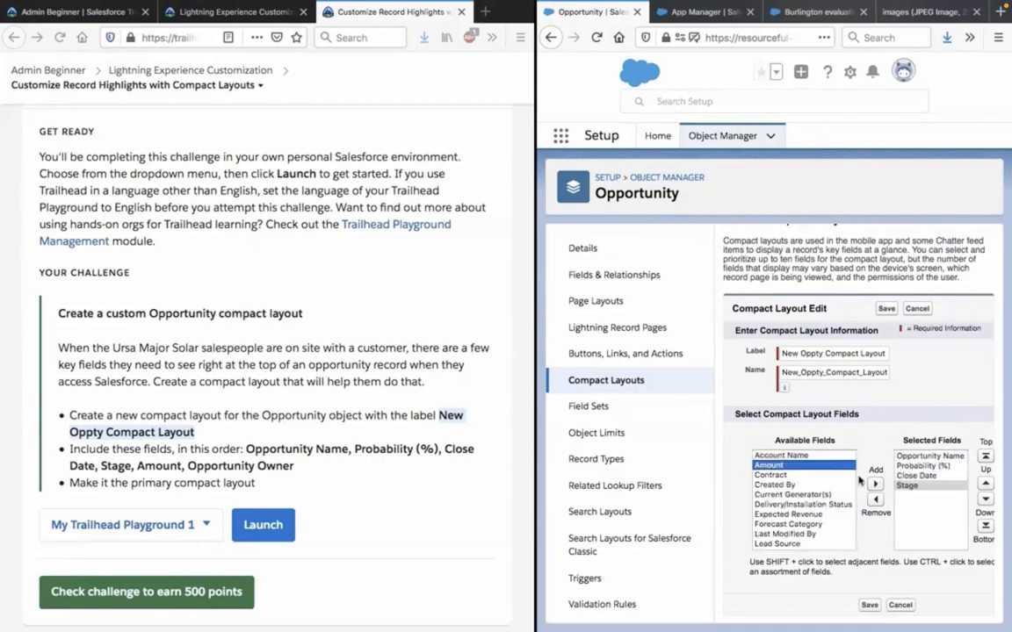
left_click(875, 483)
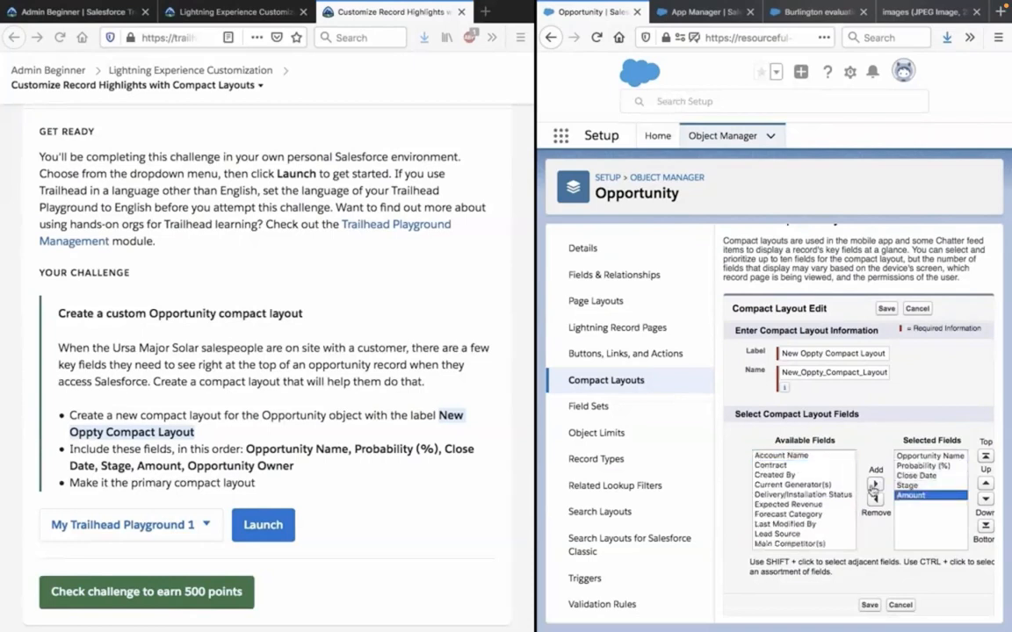
left_click(837, 484)
key("o")
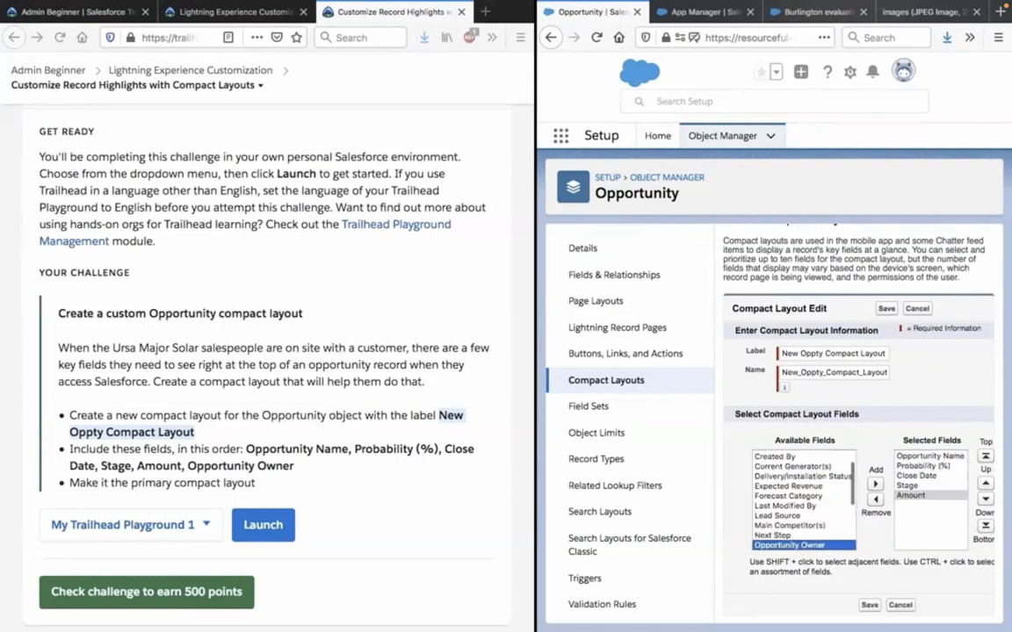
left_click(875, 484)
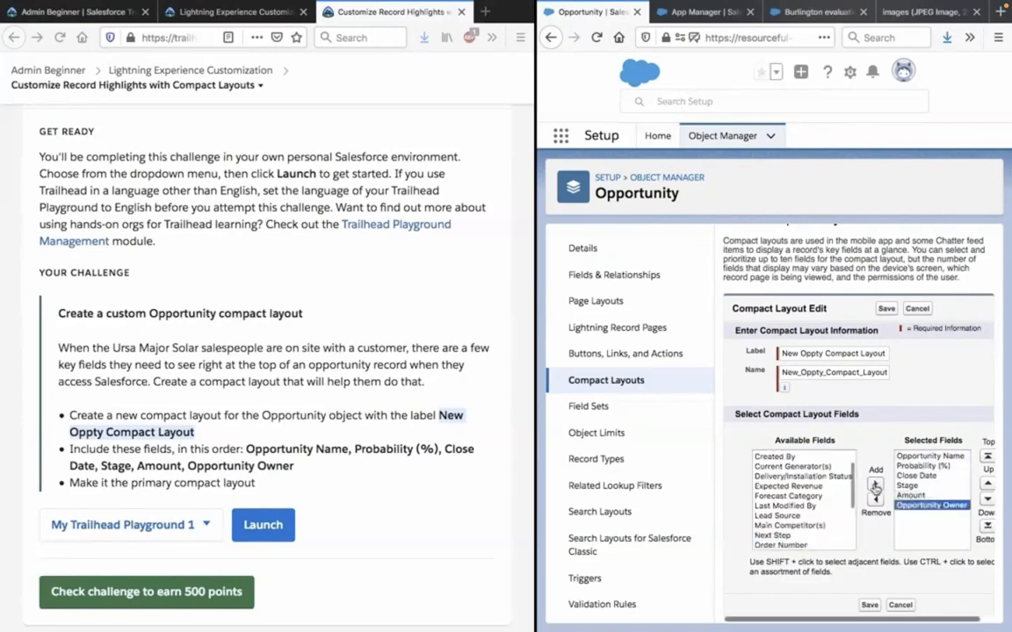
left_click(868, 605)
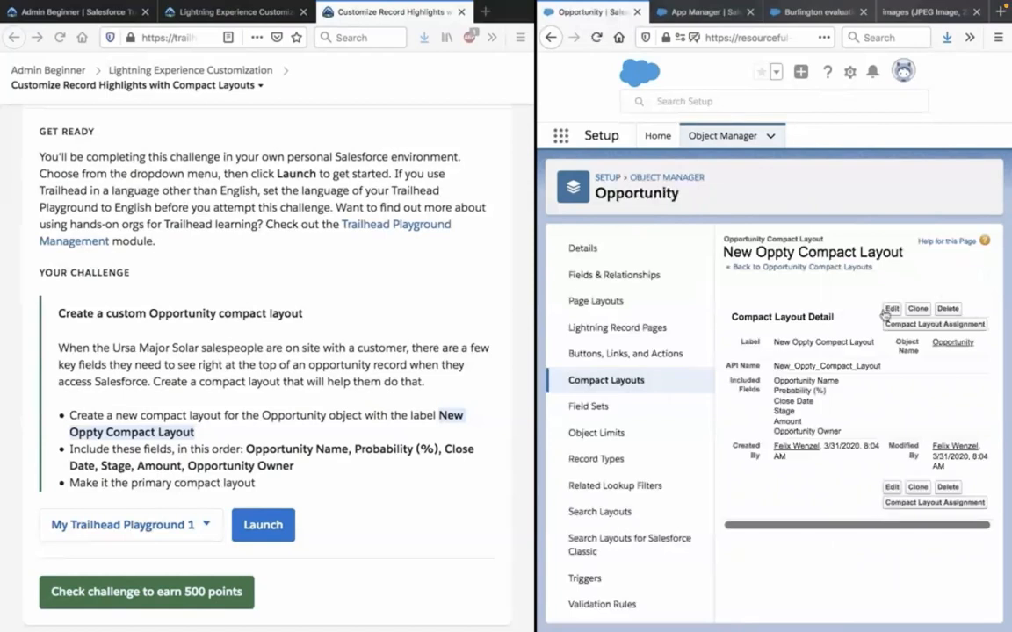
Assign New Oppty Compact Layout as the primary compact layout for the Opportunity object and save the assignment.
left_click(908, 326)
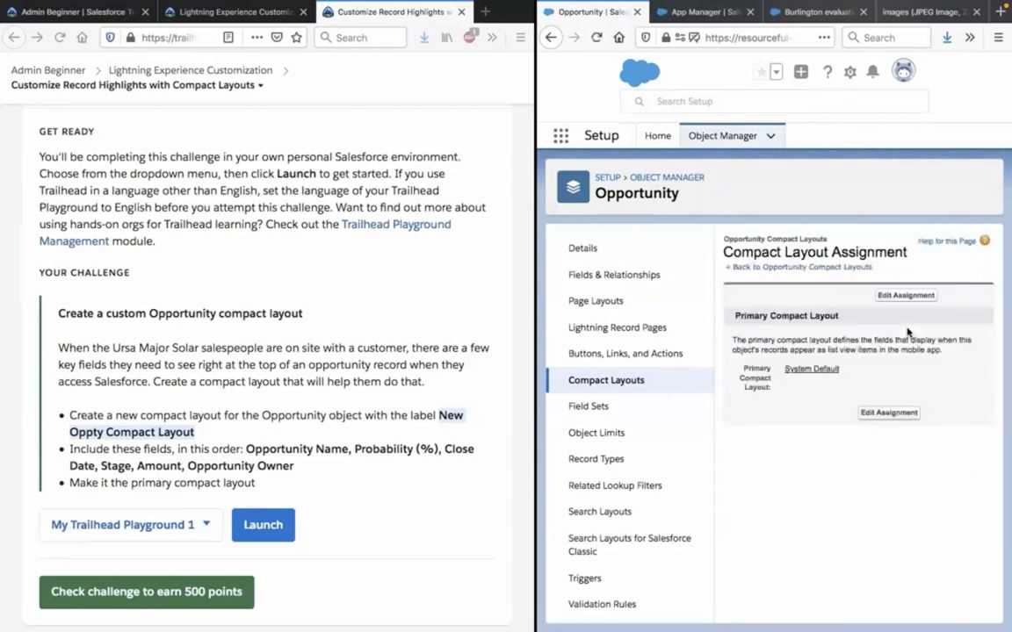
left_click(866, 412)
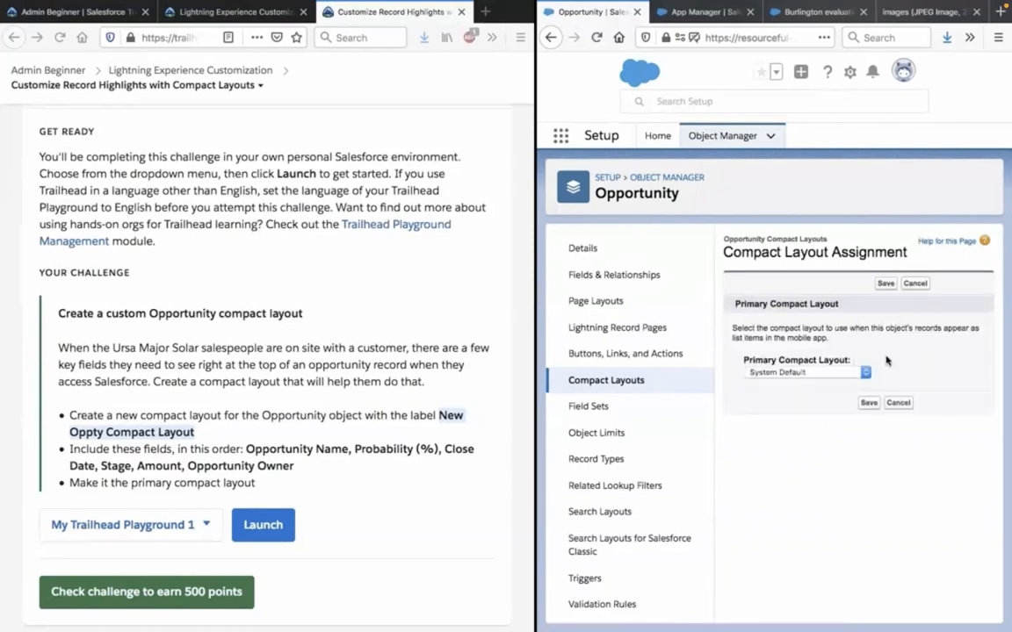
left_click(829, 375)
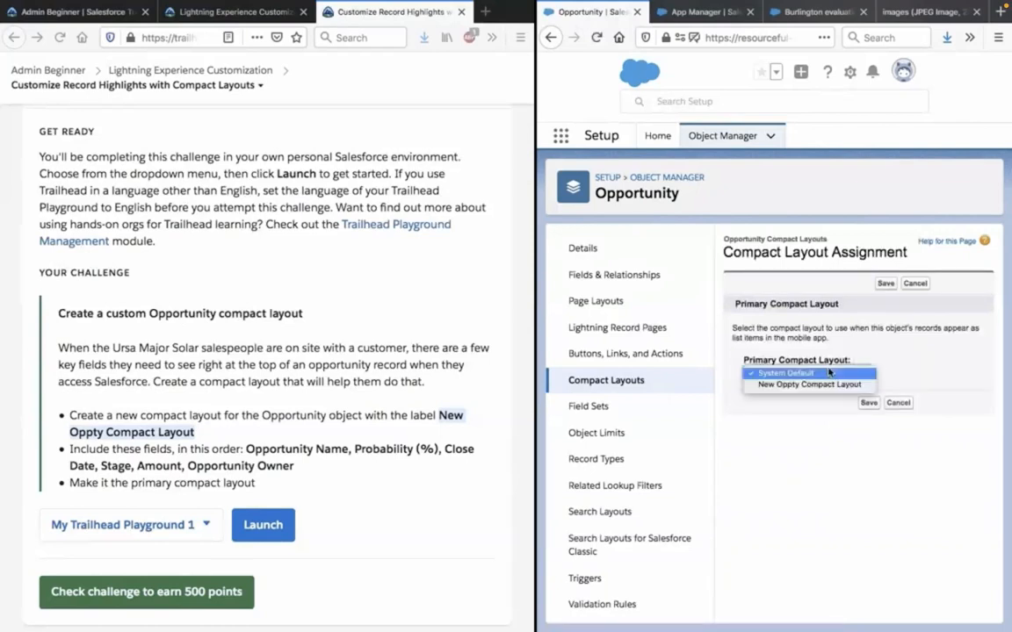
left_click(831, 385)
left_click(868, 404)
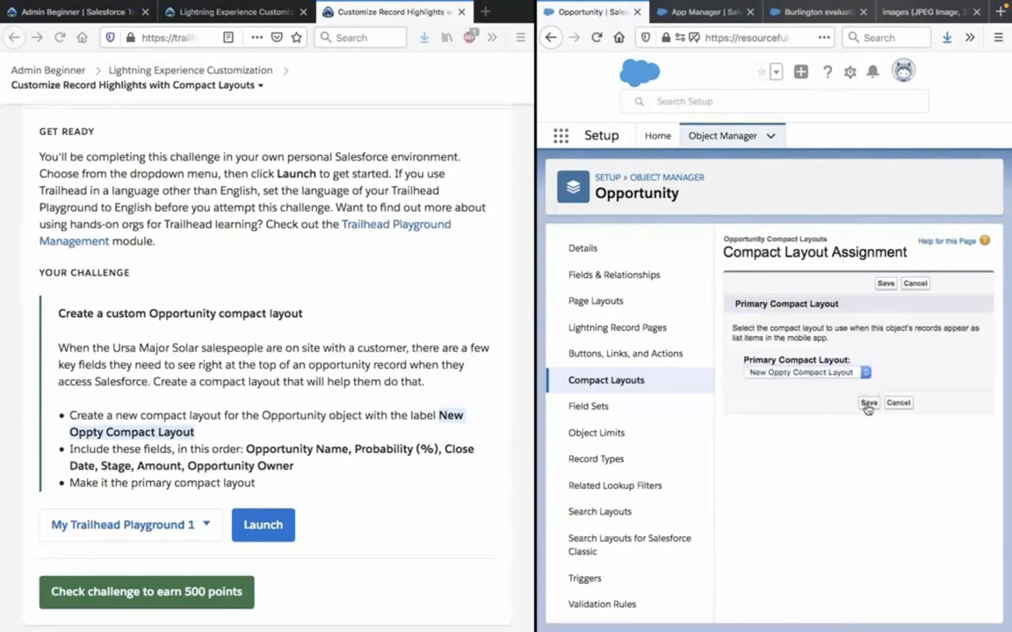
left_click(867, 404)
In the Sales app, open the Burlington Textiles Weaving Plant Generator opportunity from the All Opportunities list.
left_click(798, 12)
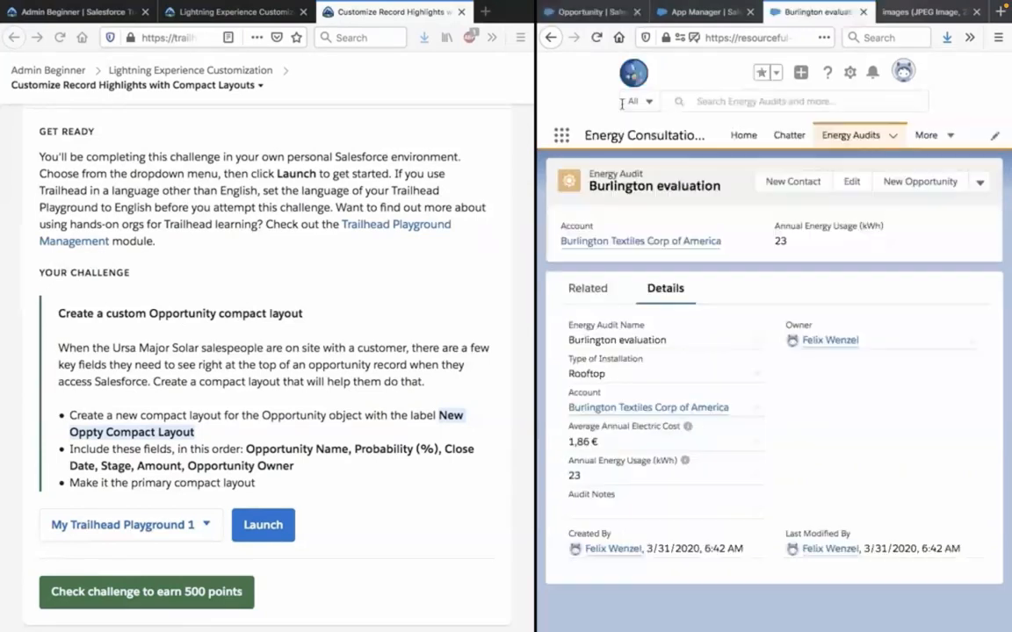
left_click(560, 139)
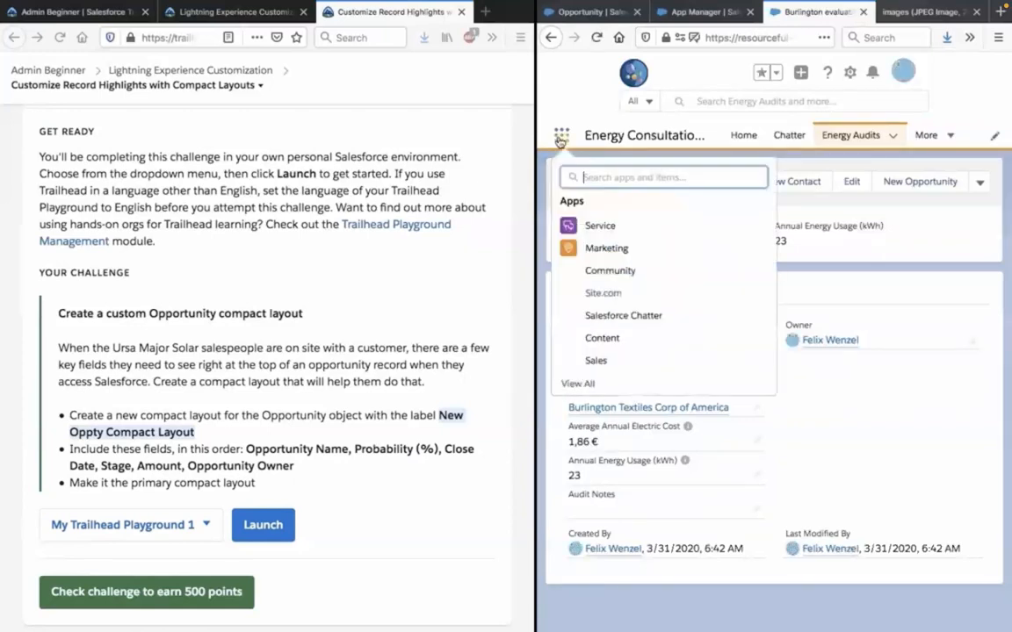
left_click(605, 360)
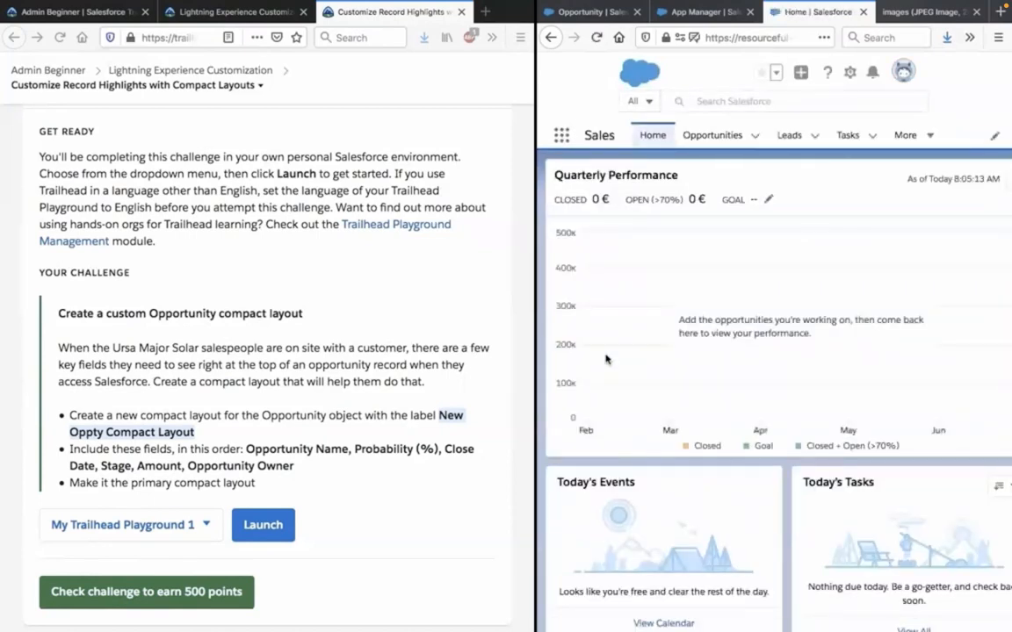
left_click(708, 146)
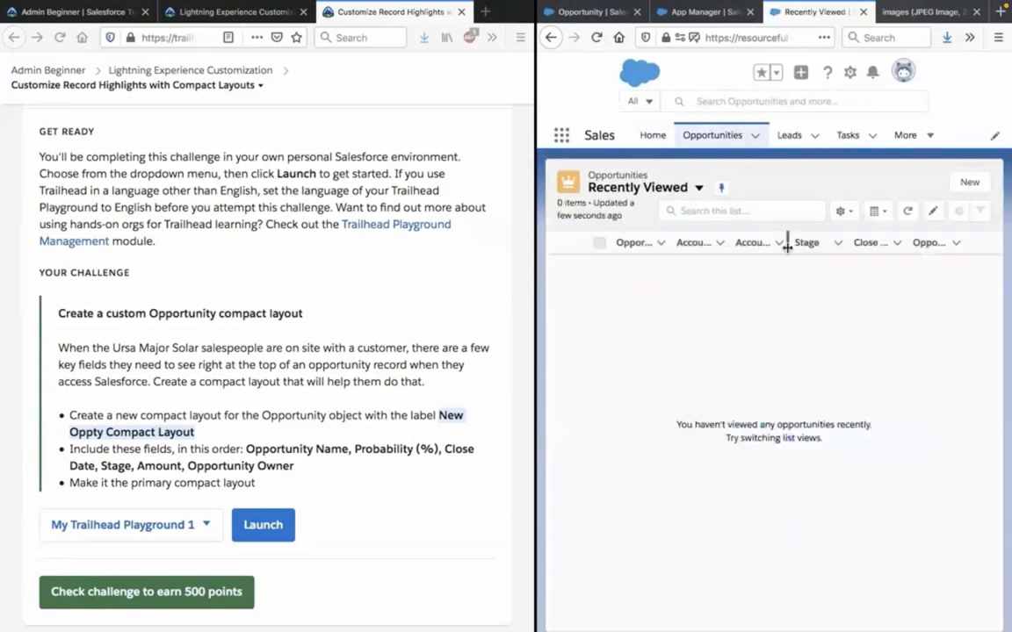
left_click(694, 187)
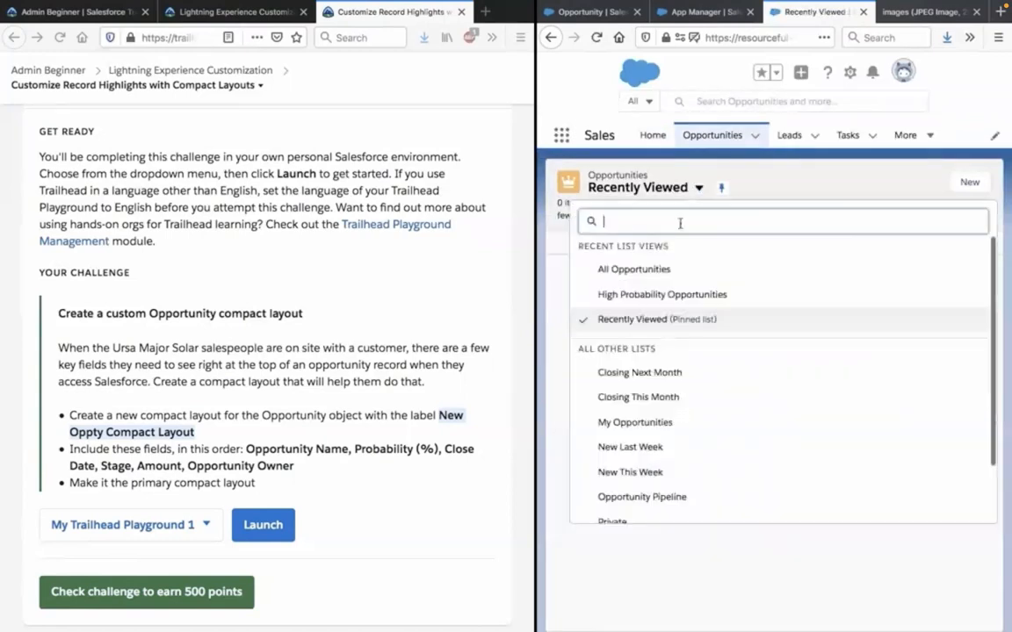
left_click(663, 270)
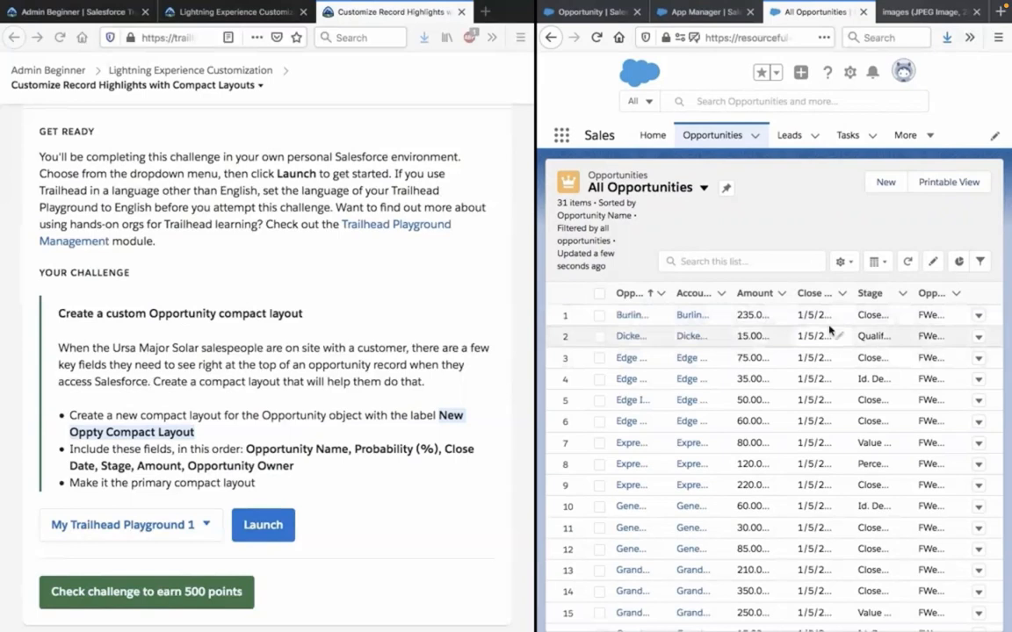
left_click(630, 316)
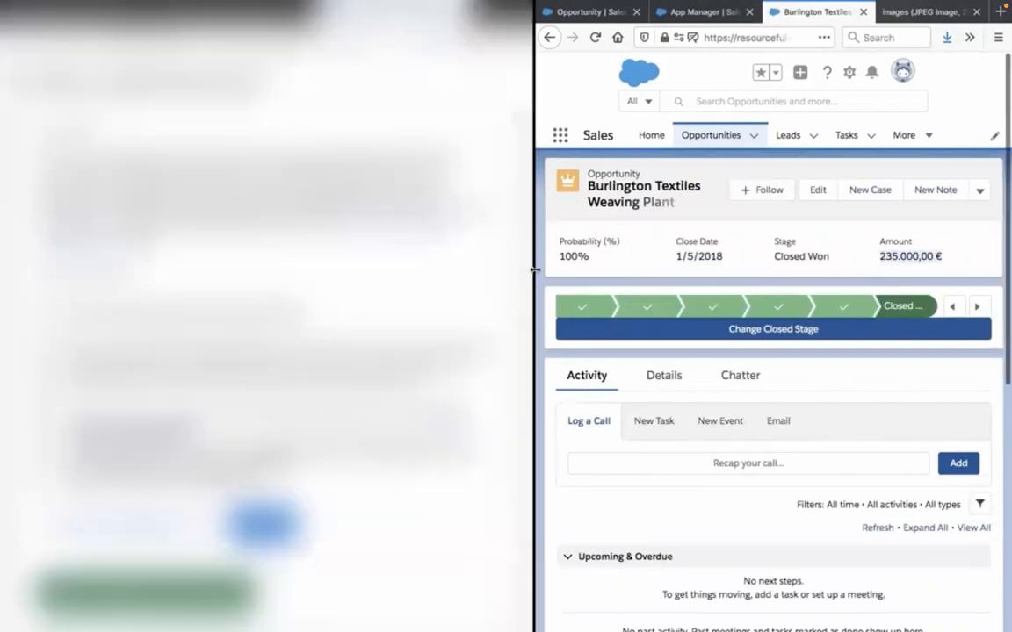
Compare the opportunity's highlighted fields with the challenge requirements, and submit the compact layout challenge for checking.
left_click_drag(534, 270, 322, 282)
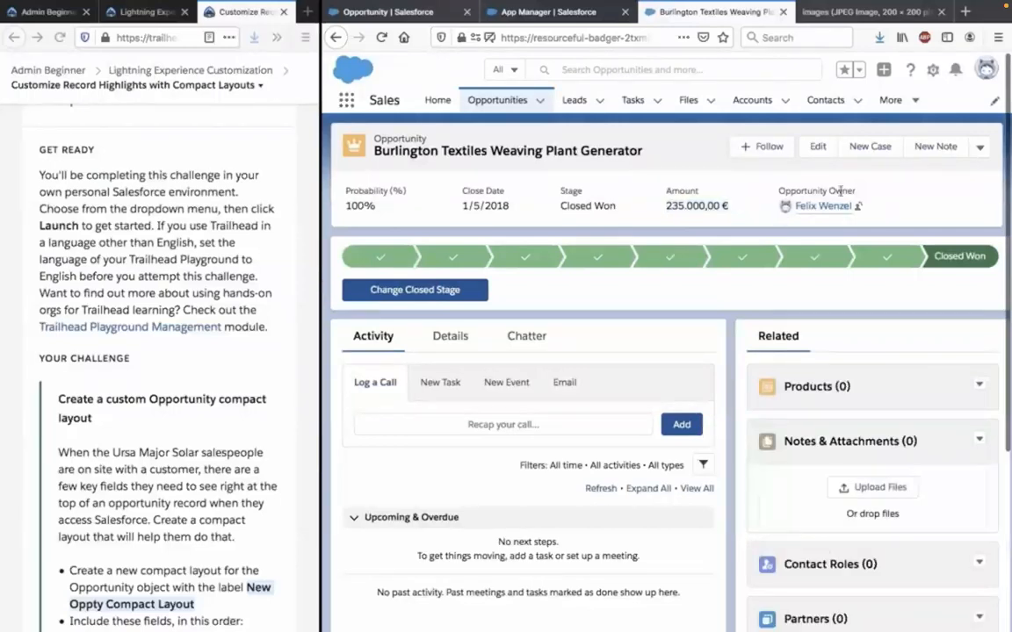
scroll(191, 433, "down", 1)
scroll(191, 433, "down", 2)
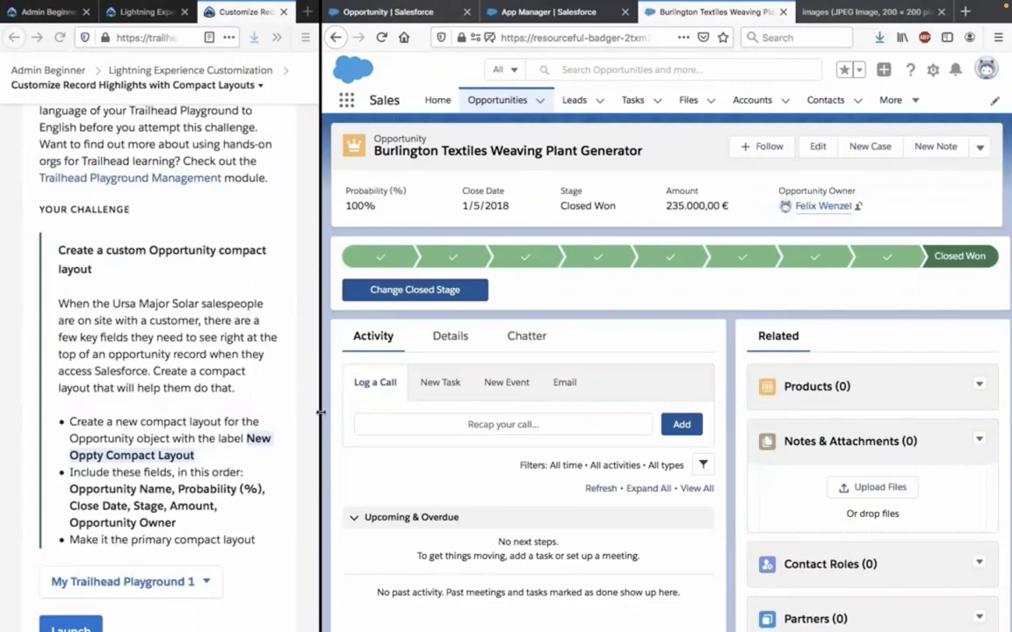
left_click_drag(321, 412, 548, 430)
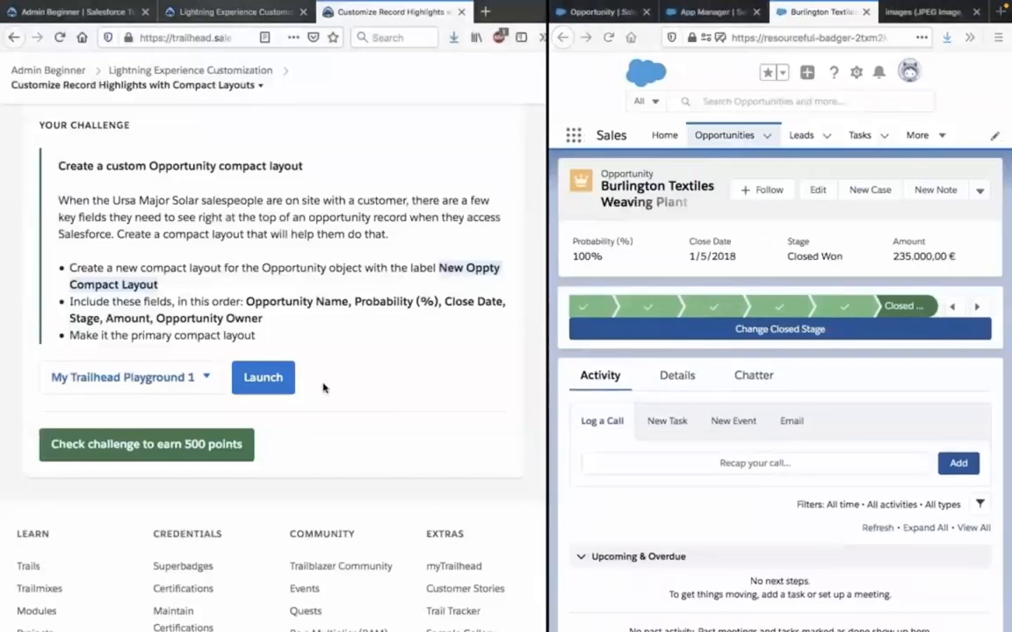
left_click(180, 450)
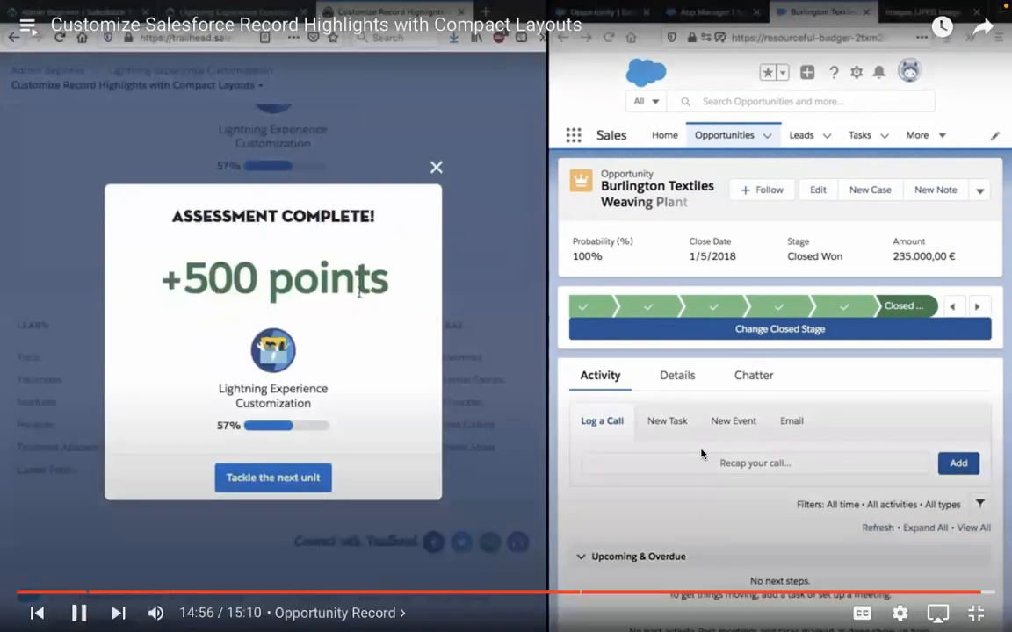
Pause the tutorial video, switch to the Trailhead compact layouts unit and launch My Trailhead Playground 1 from its challenge.
left_click(702, 454)
key("Escape")
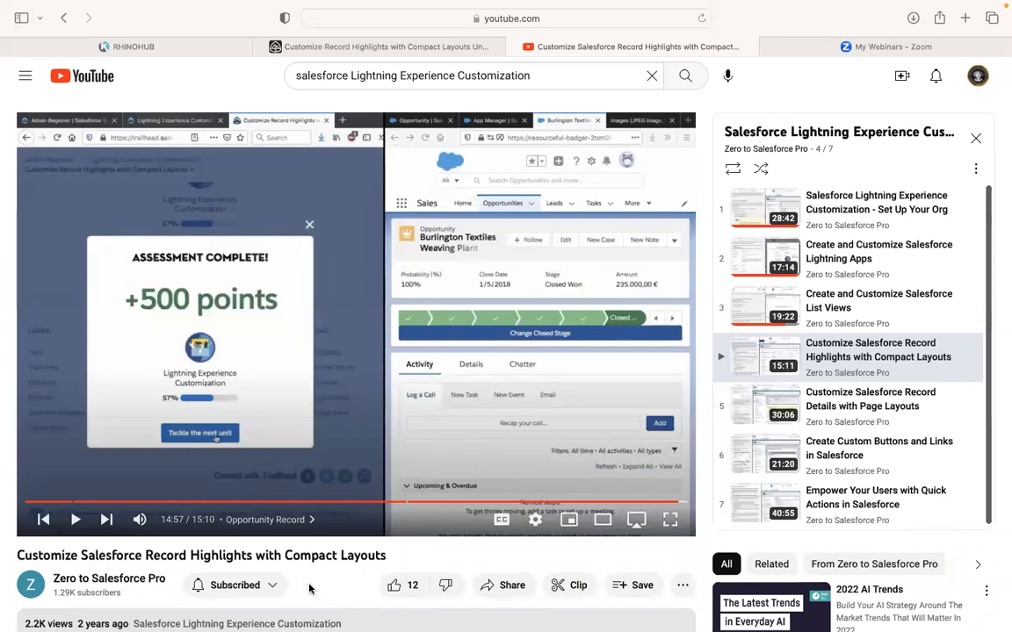
left_click(387, 47)
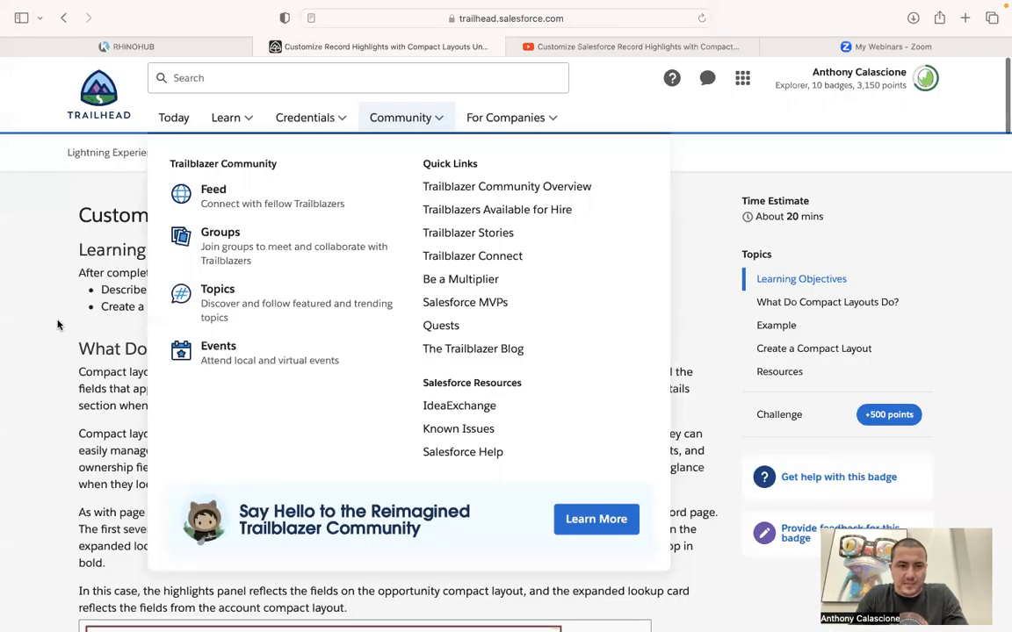
scroll(348, 372, "down", 1)
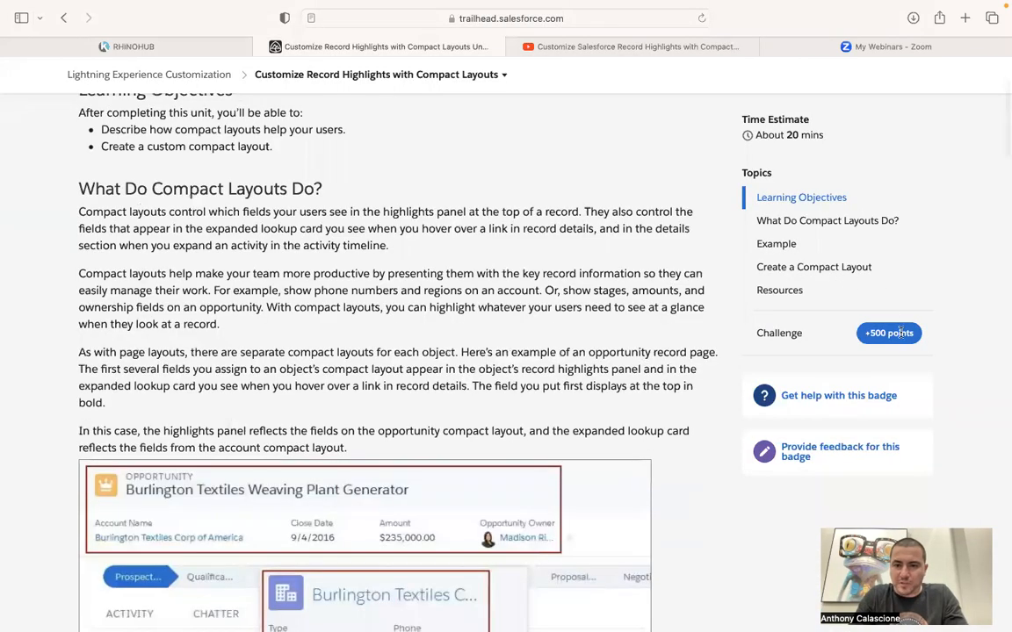
left_click(902, 332)
scroll(596, 381, "down", 5)
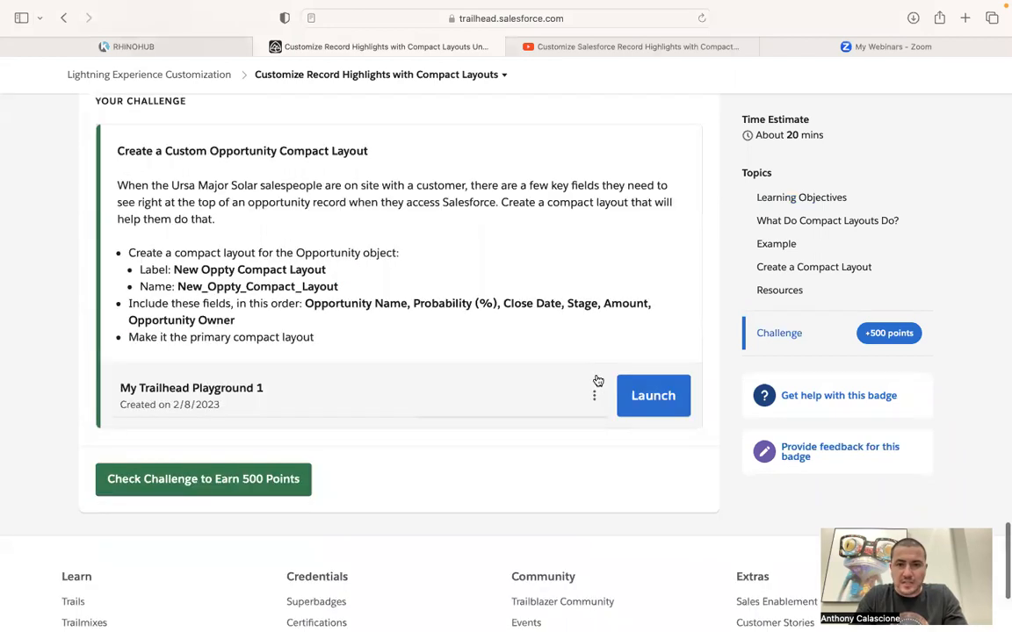
left_click(660, 398)
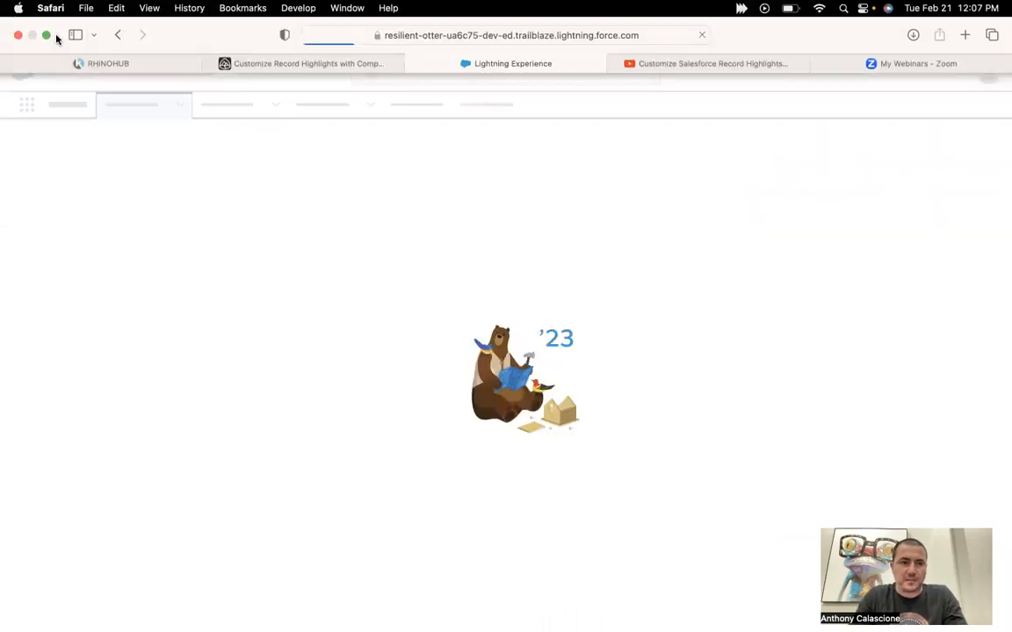
Leave full screen, close the old High Probability Opportunities window and move the new playground page into its own window alongside.
left_click(46, 36)
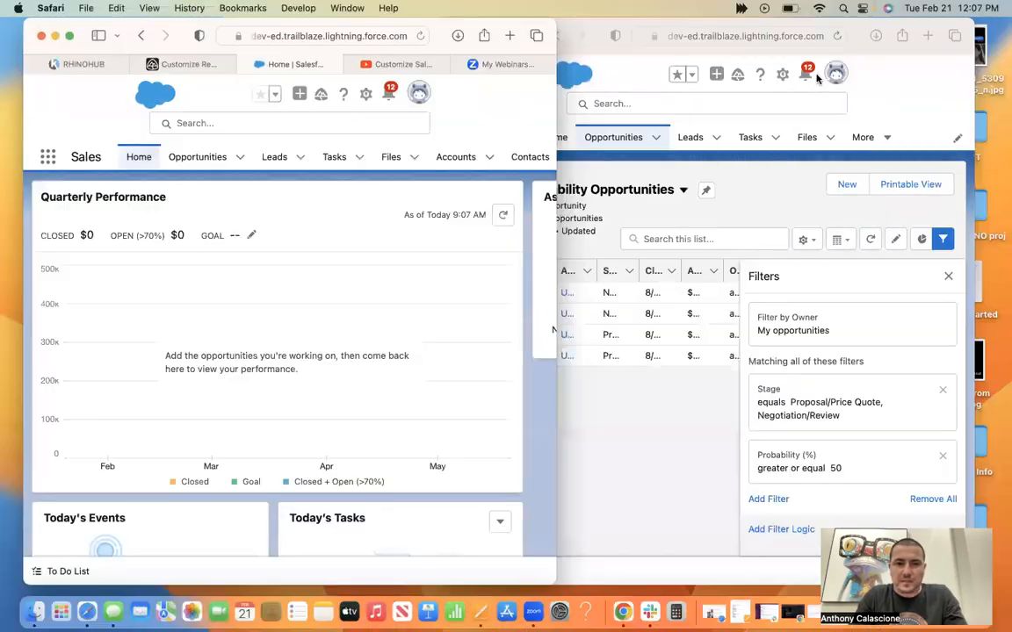
left_click(902, 111)
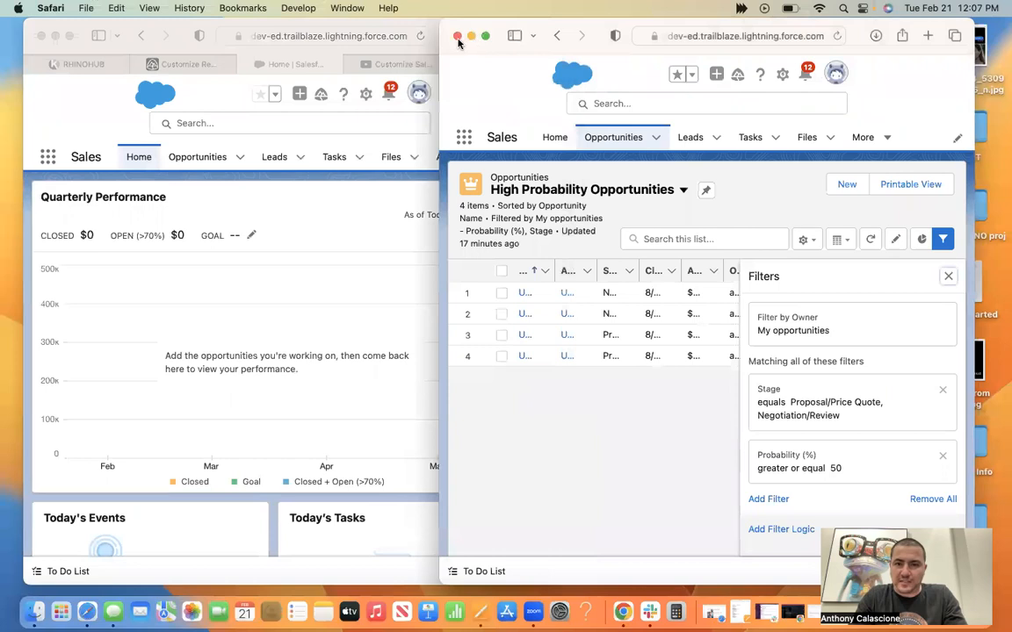
left_click(457, 36)
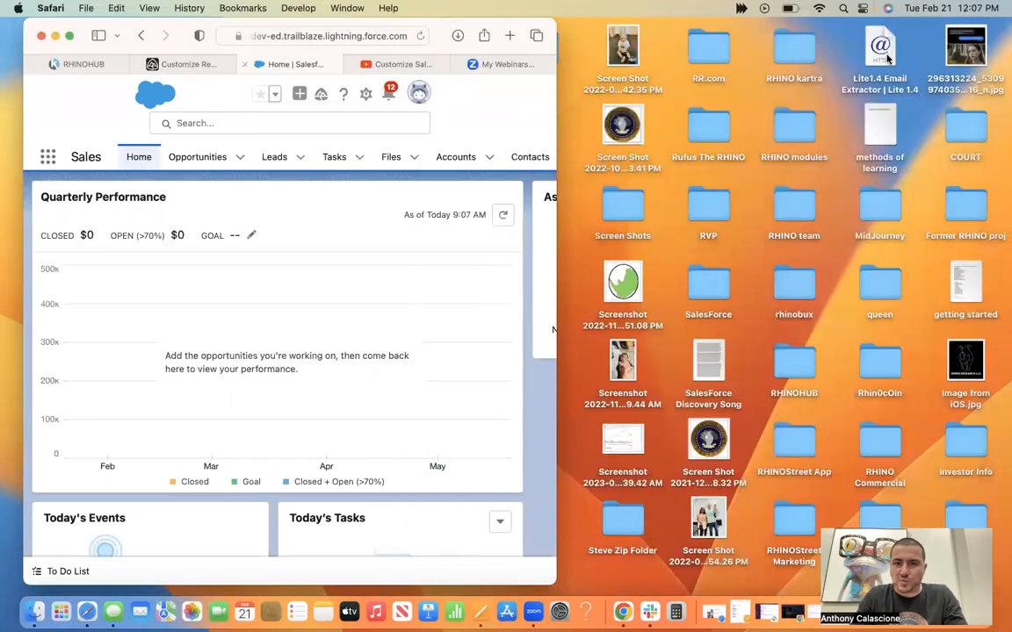
left_click_drag(871, 68, 870, 70)
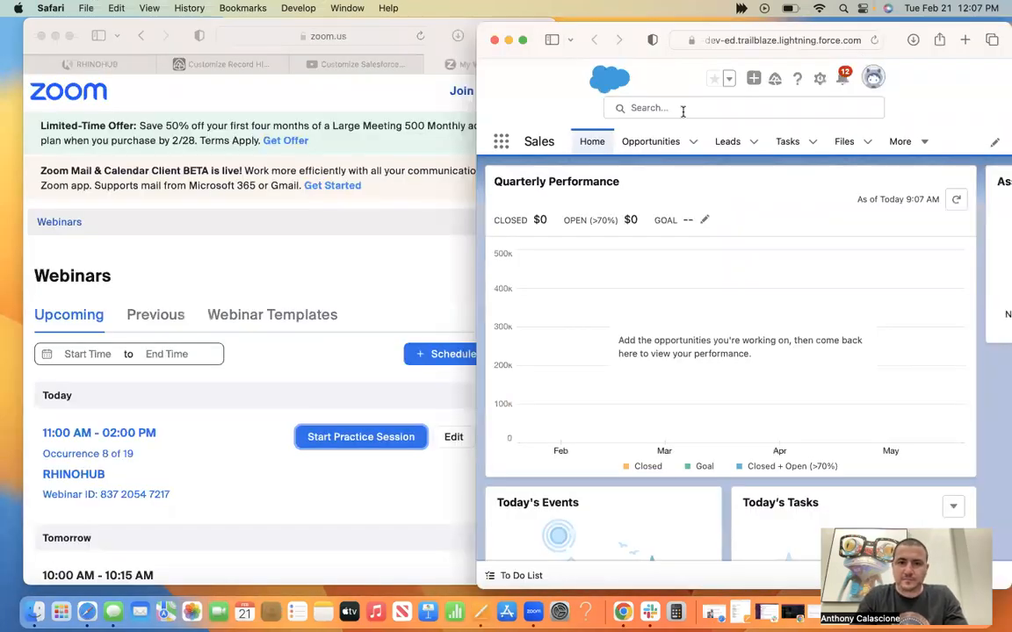
Bring up the Trailhead challenge beside the playground and read the requirements for the custom Opportunity compact layout.
left_click(444, 32)
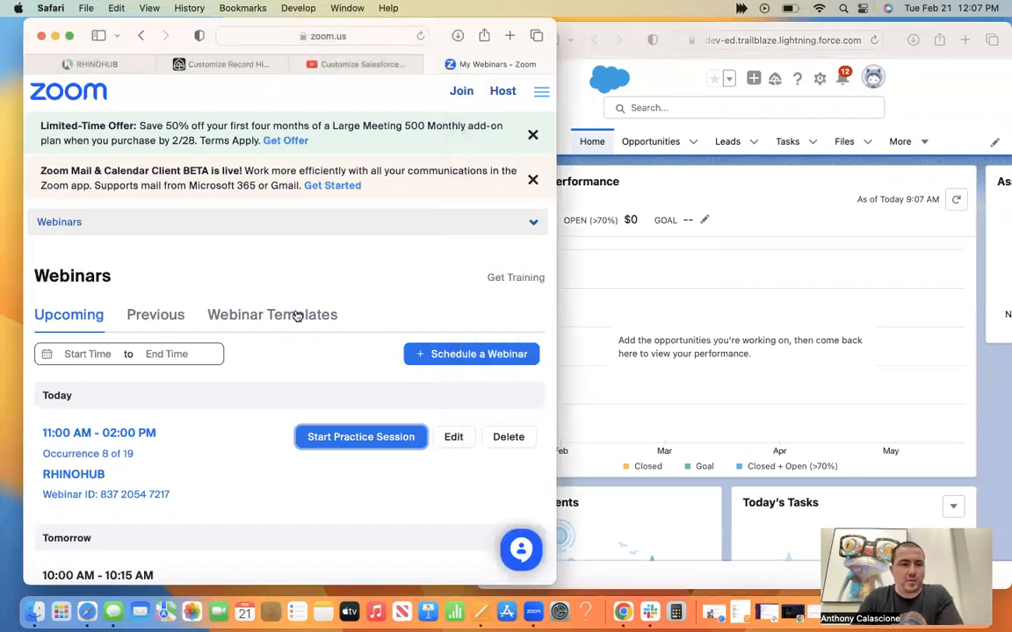
left_click(220, 59)
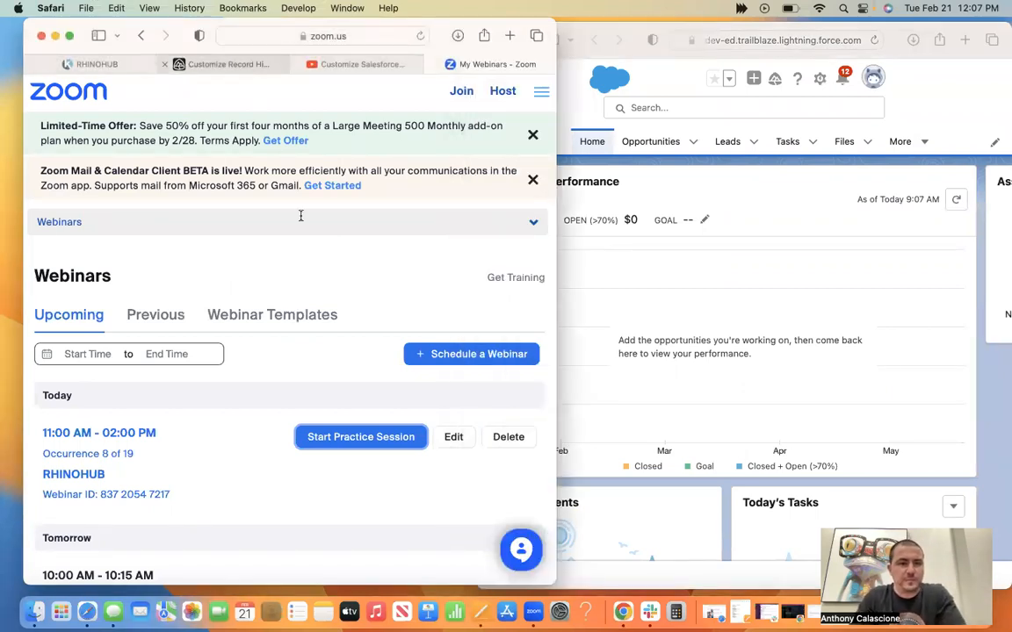
scroll(378, 233, "up", 5)
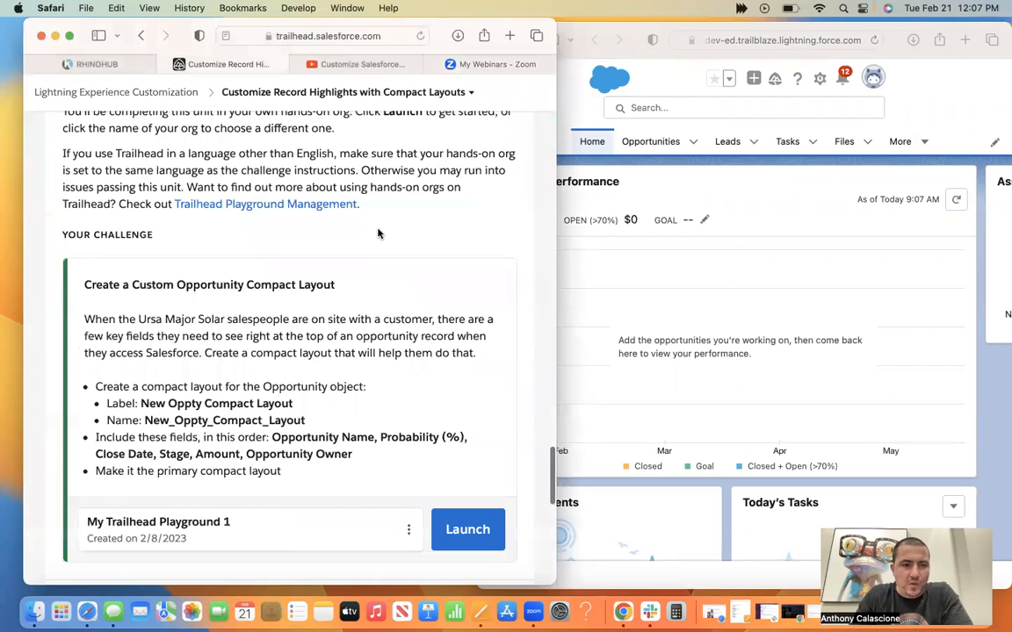
scroll(211, 273, "down", 2)
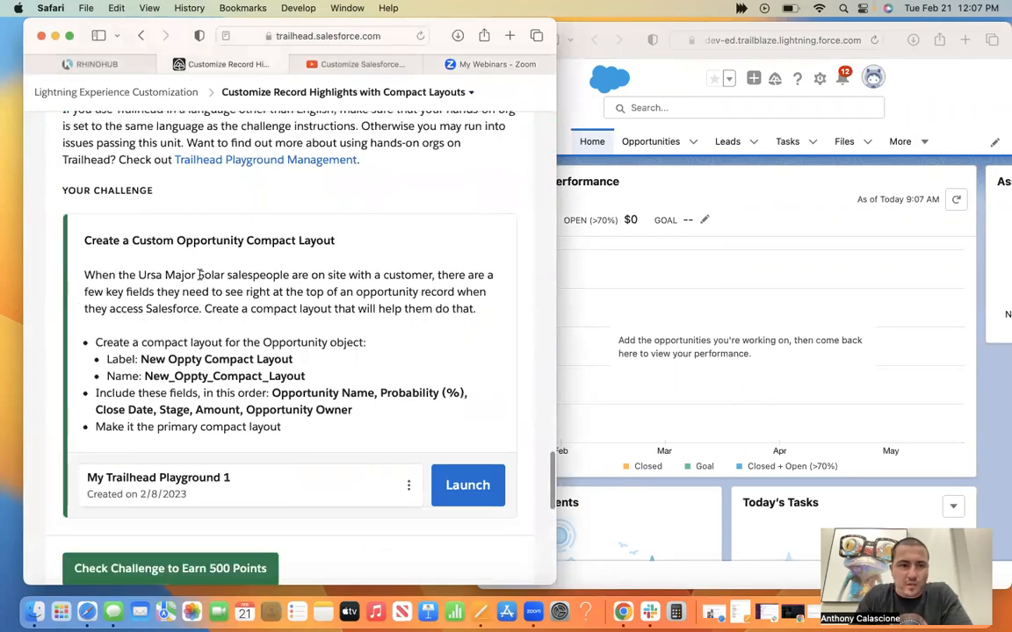
scroll(200, 277, "up", 1)
scroll(199, 279, "up", 1)
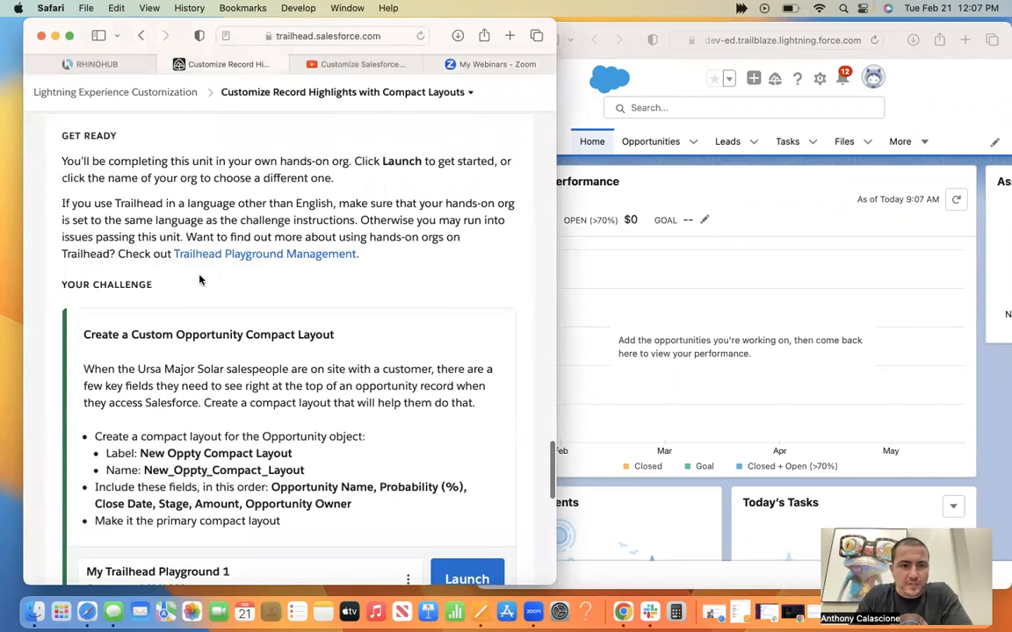
scroll(199, 279, "down", 1)
scroll(342, 171, "down", 3)
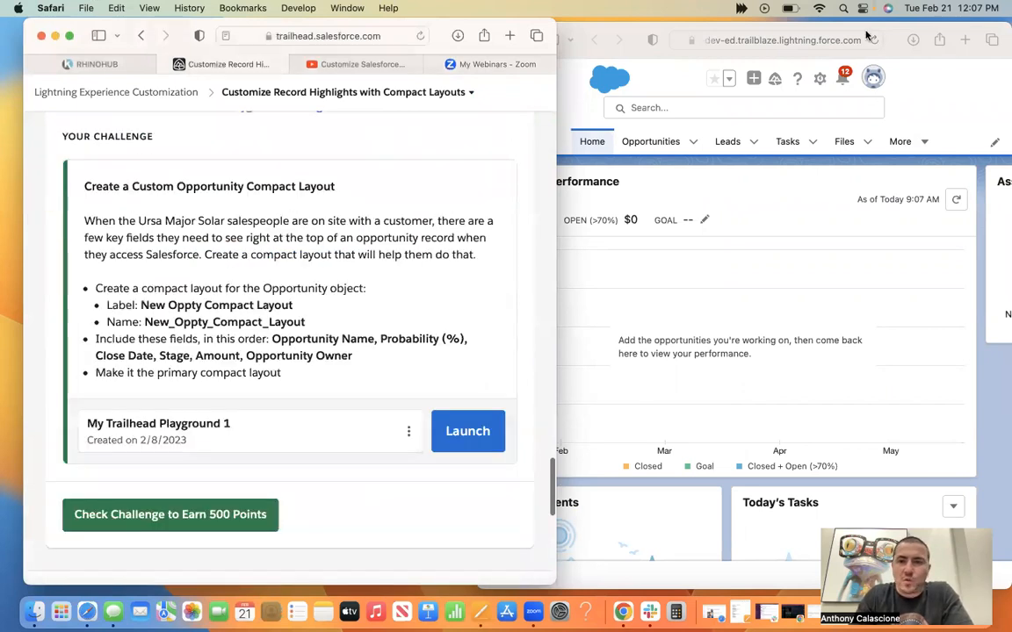
left_click(889, 35)
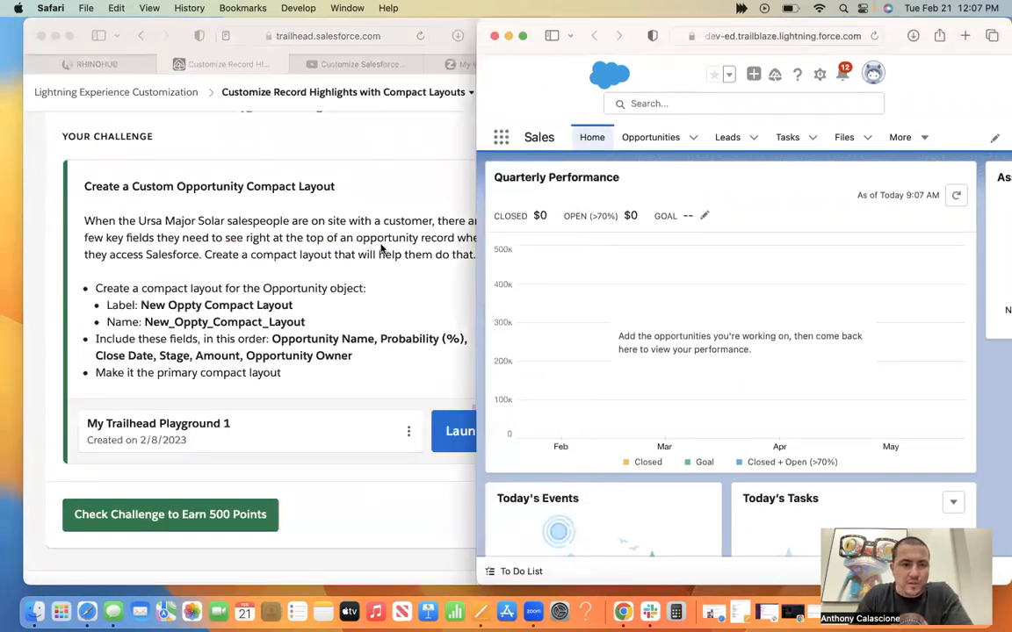
left_click(286, 258)
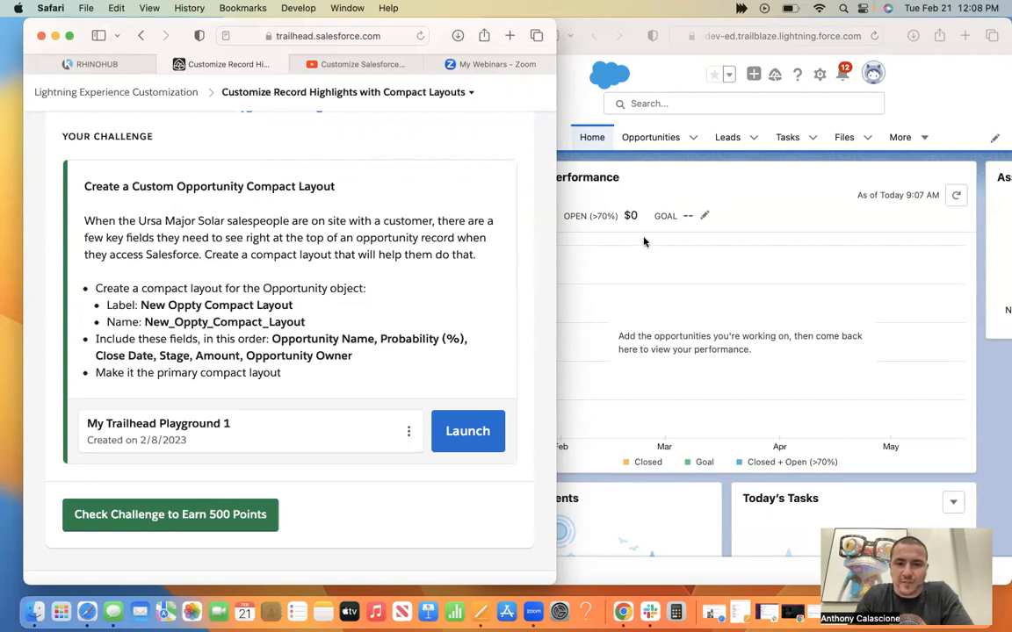
left_click(760, 188)
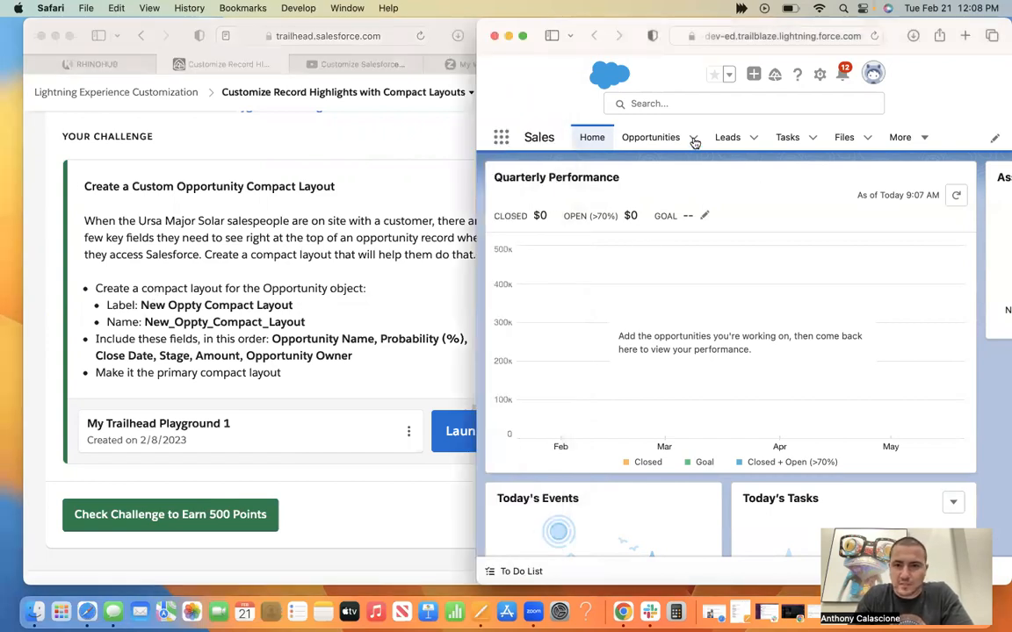
left_click(693, 140)
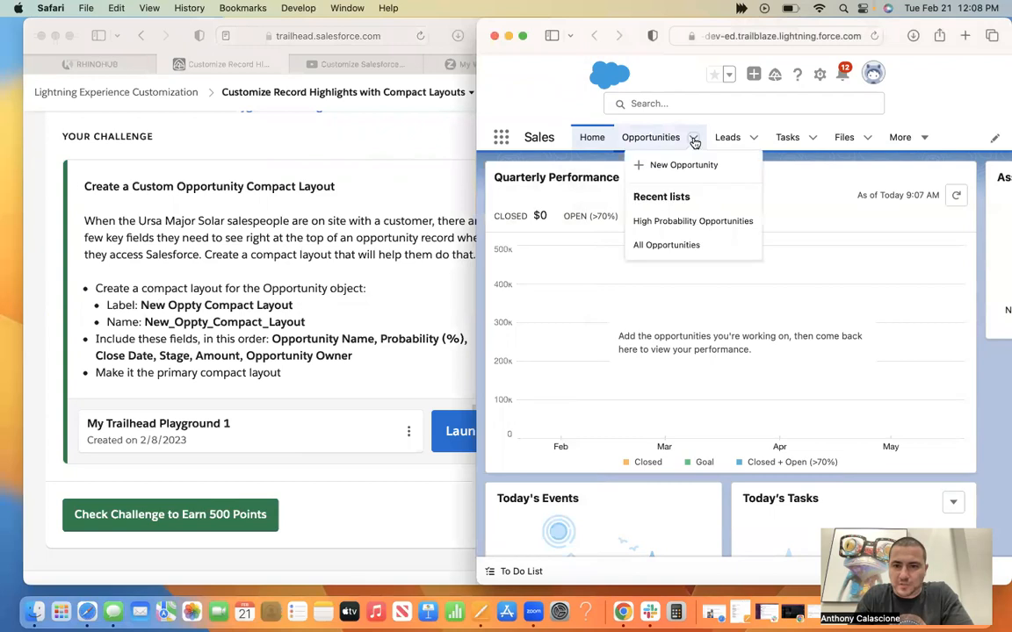
left_click(510, 142)
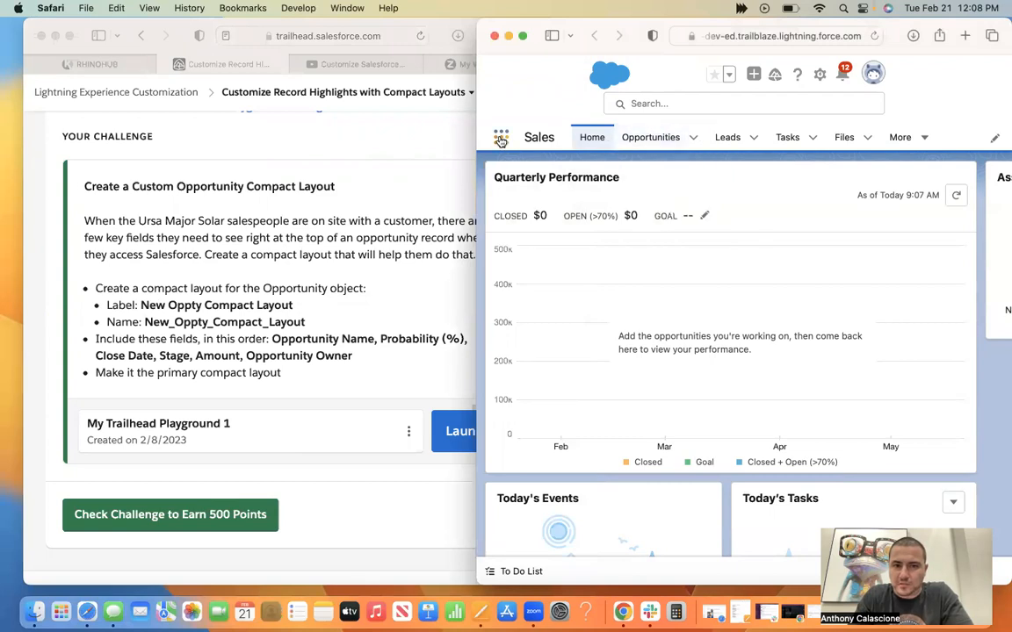
left_click(500, 139)
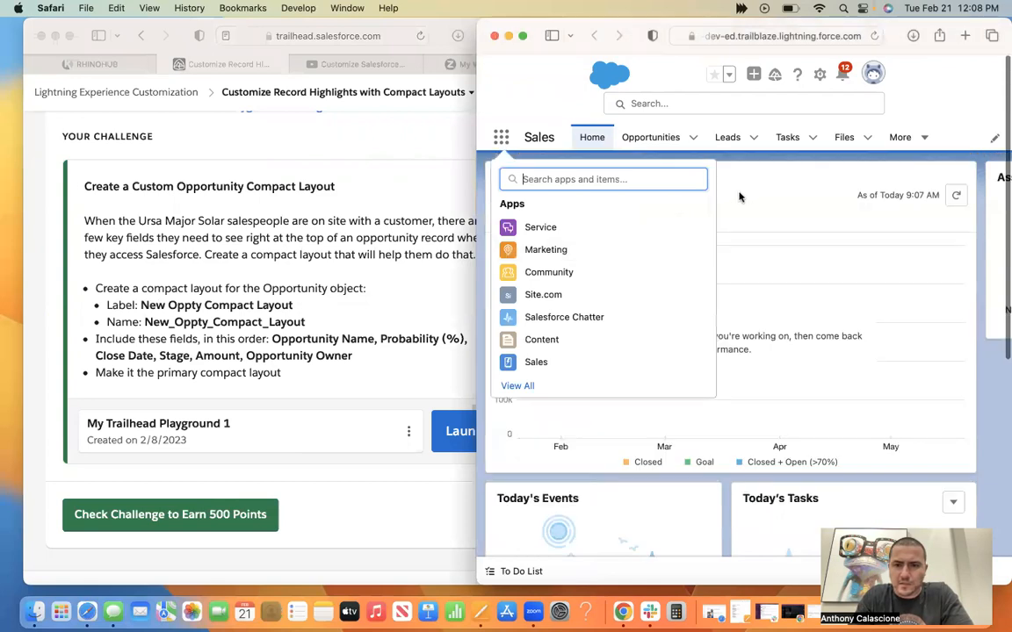
left_click(672, 183)
Switch to the YouTube compact layouts tutorial, find the start of the Opportunity challenge at about 9:53 and play it from there.
left_click(356, 61)
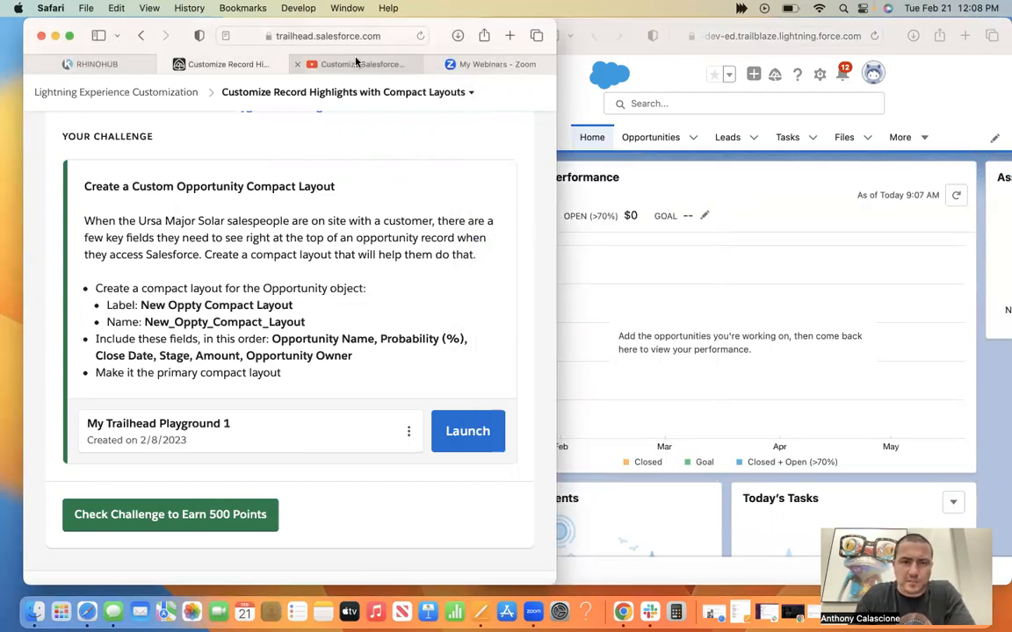
left_click(354, 65)
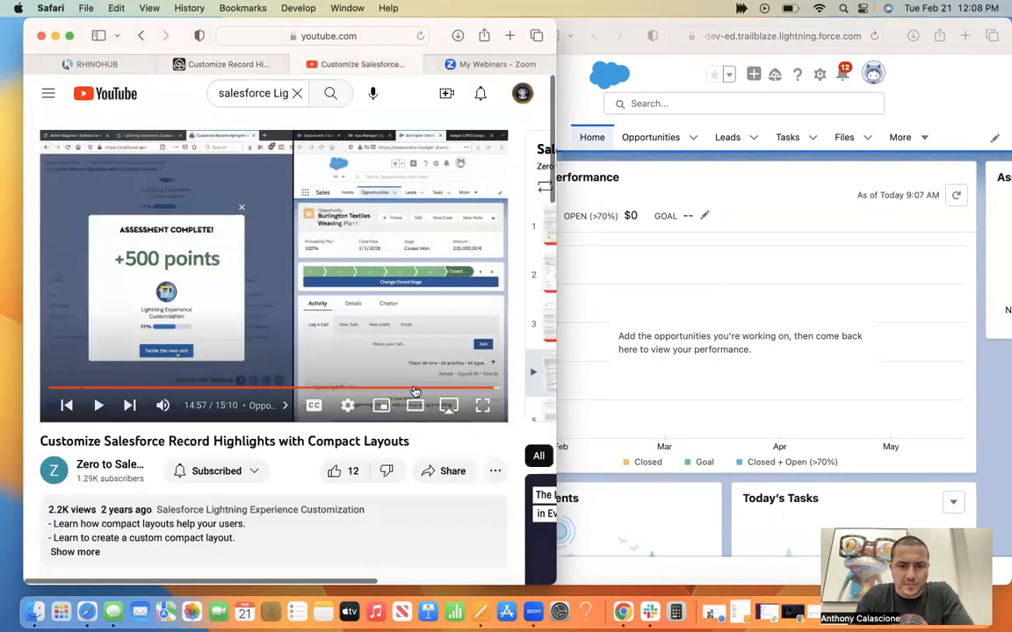
left_click(415, 389)
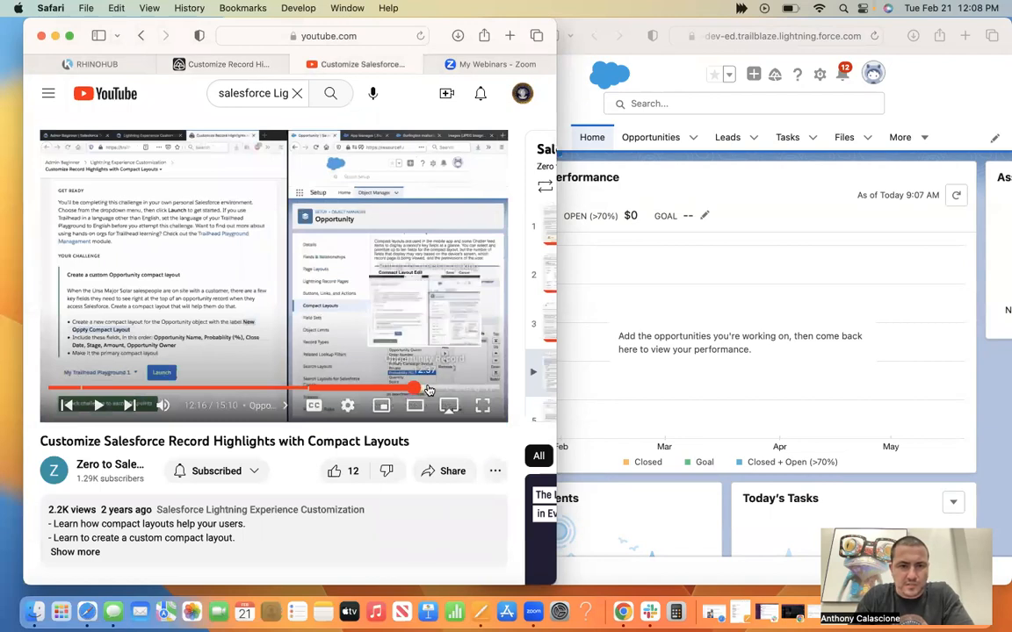
left_click(454, 389)
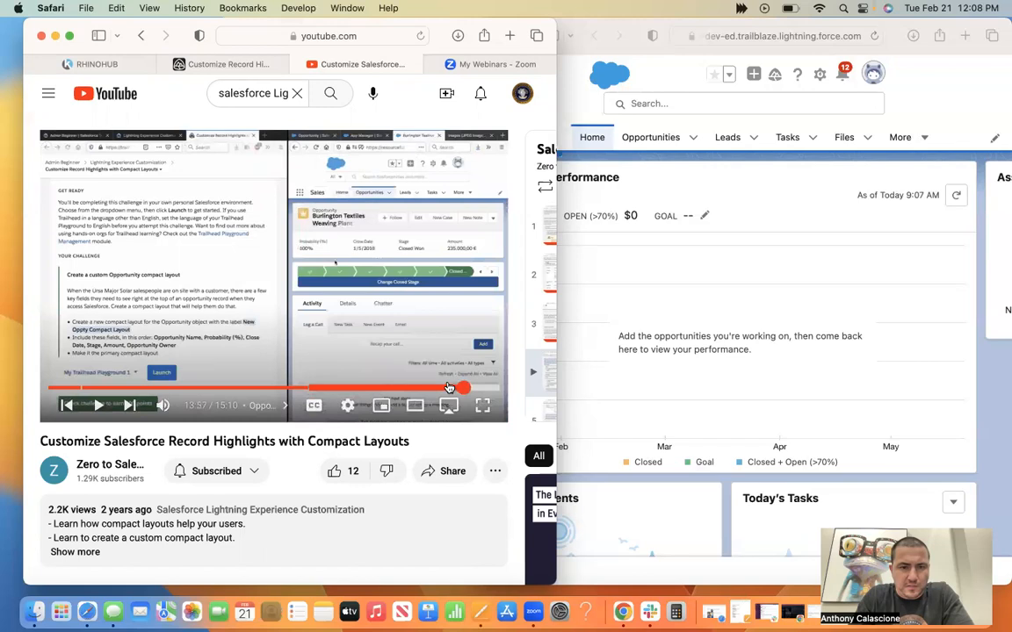
left_click(447, 389)
left_click(428, 389)
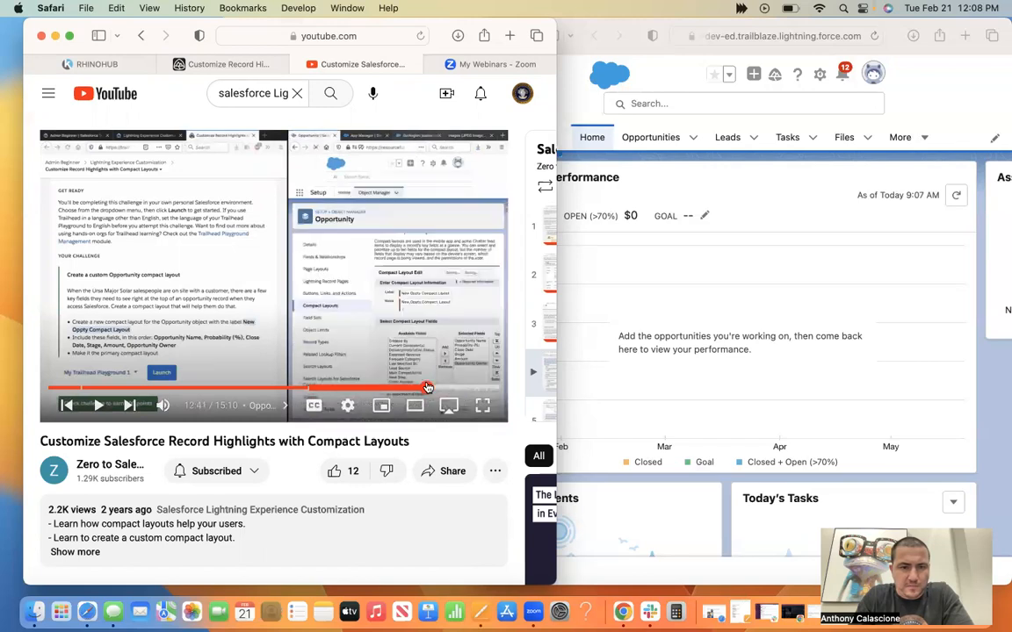
left_click(398, 387)
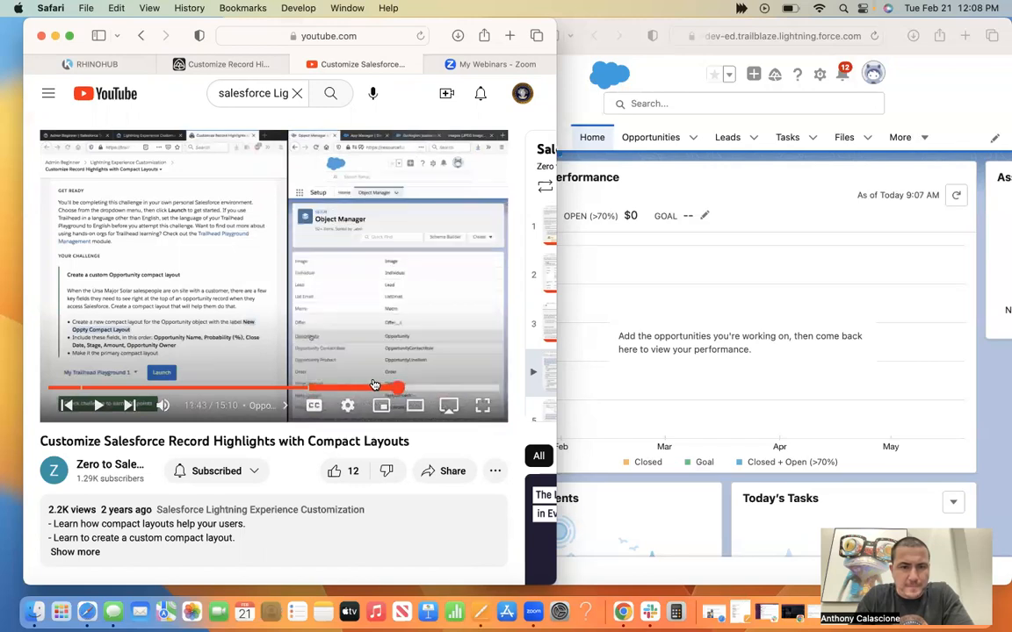
left_click(374, 386)
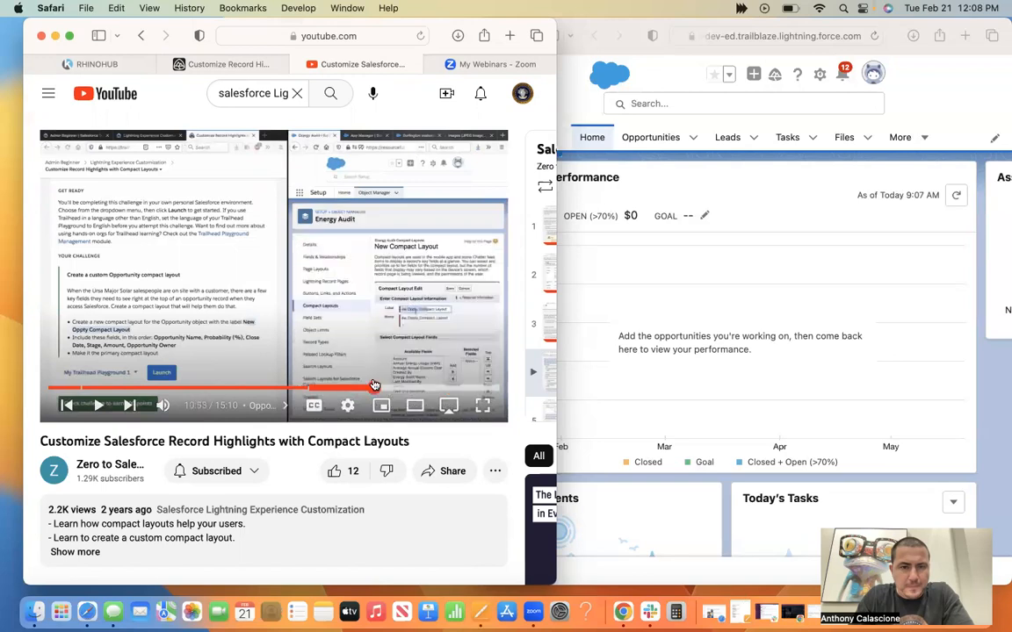
left_click(352, 389)
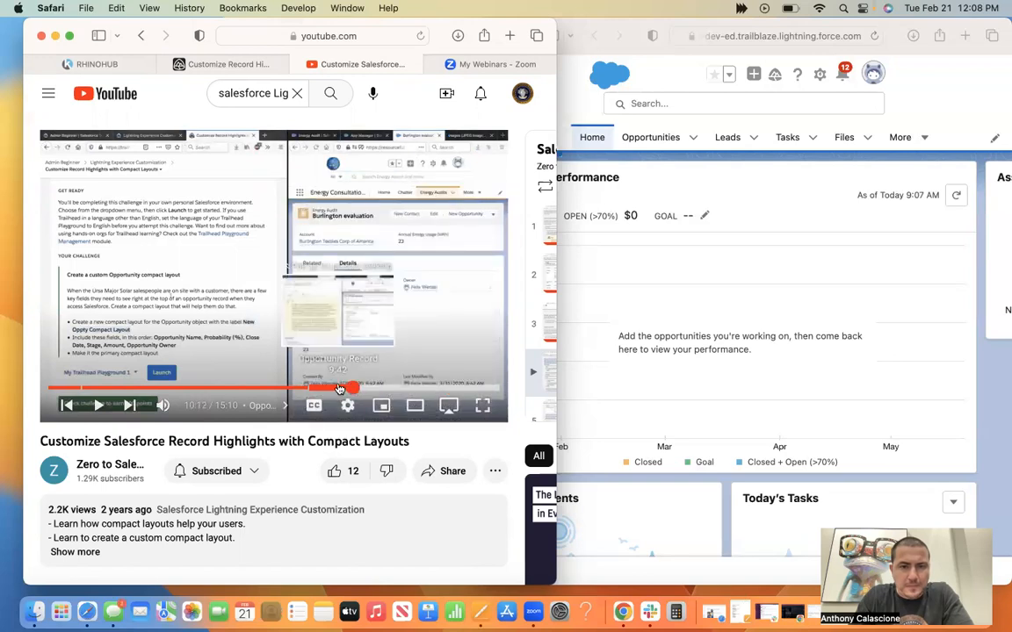
left_click(339, 388)
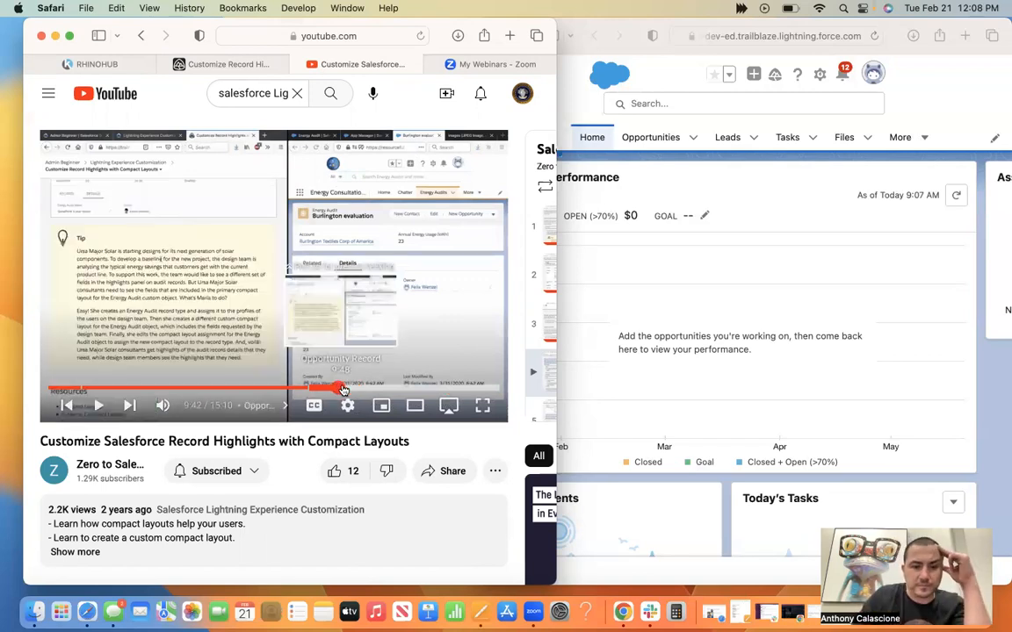
left_click(344, 388)
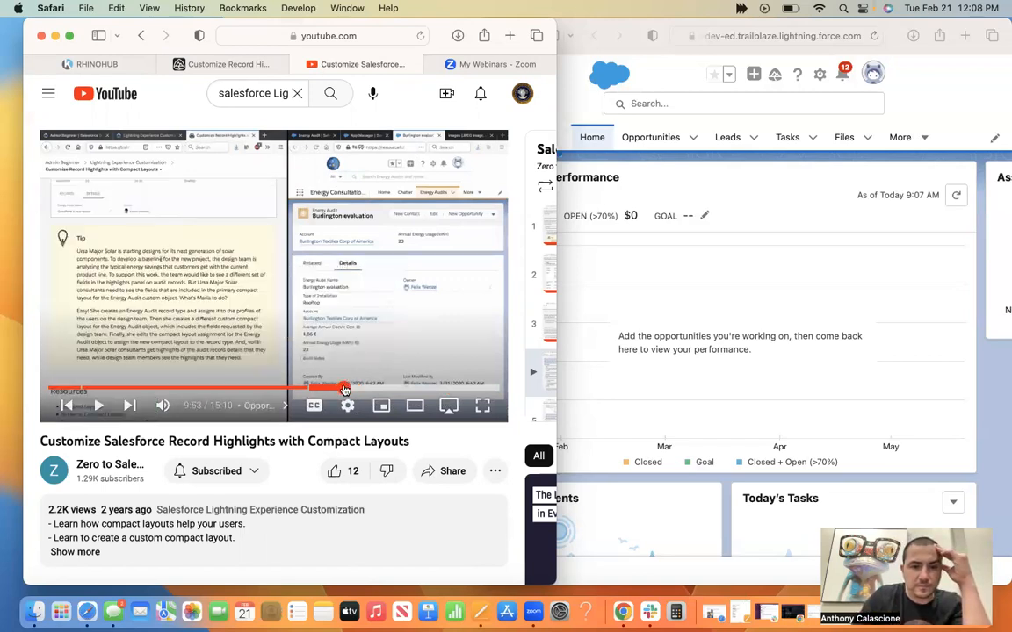
left_click(100, 406)
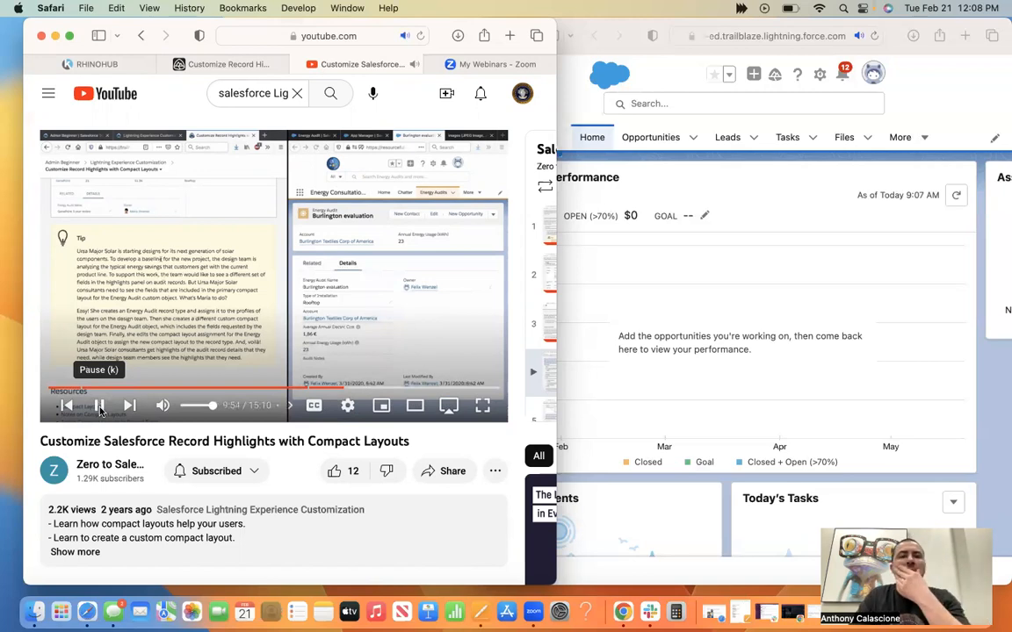
Shift the tutorial window farther from the playground window, and pause the video once it shows the object's compact layouts in Object Manager.
left_click(759, 195)
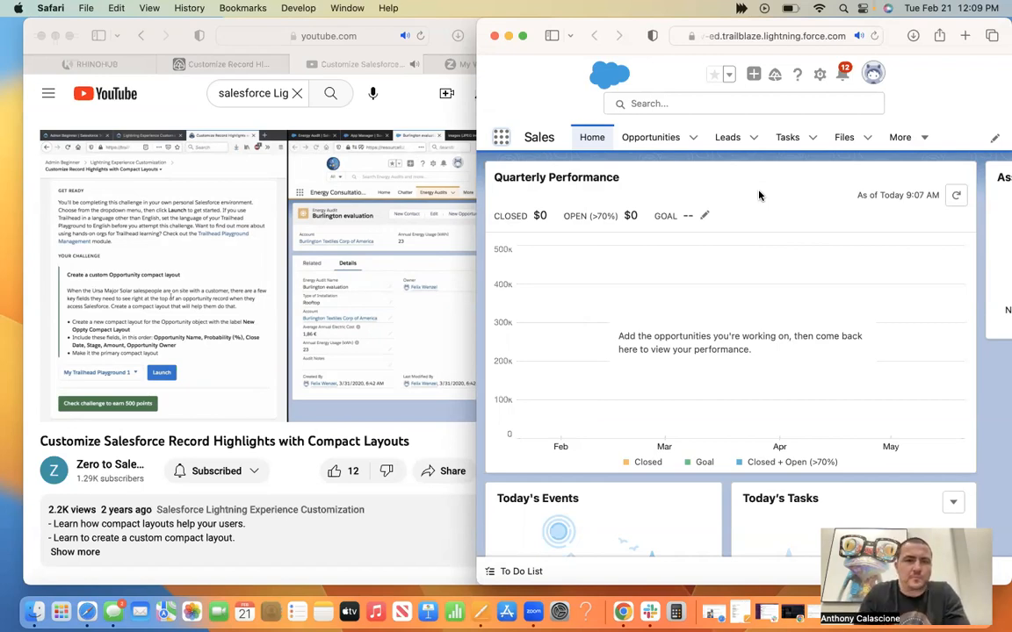
double_click(434, 19)
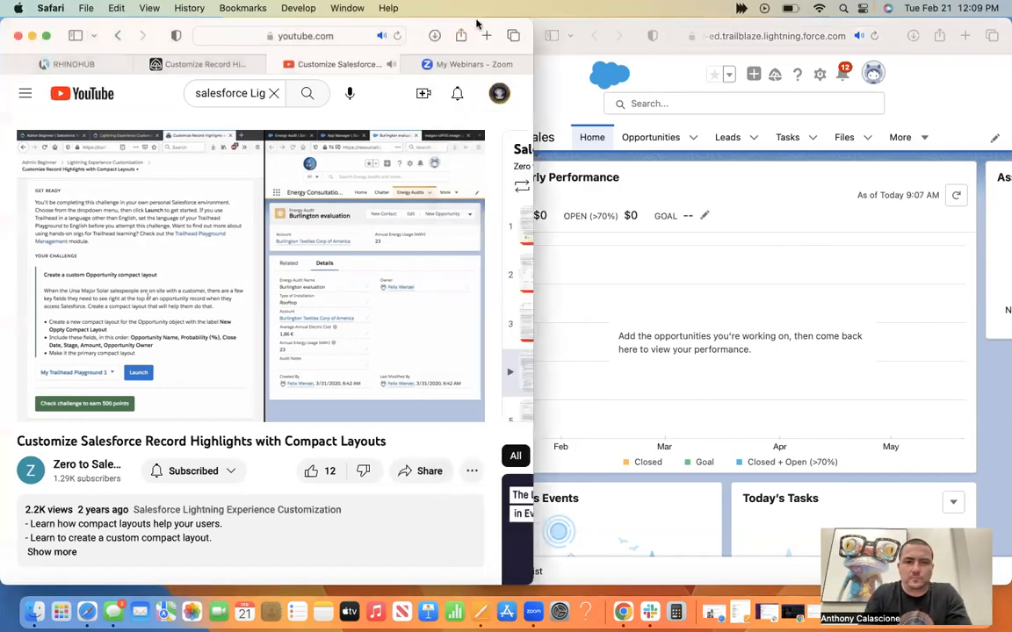
double_click(623, 24)
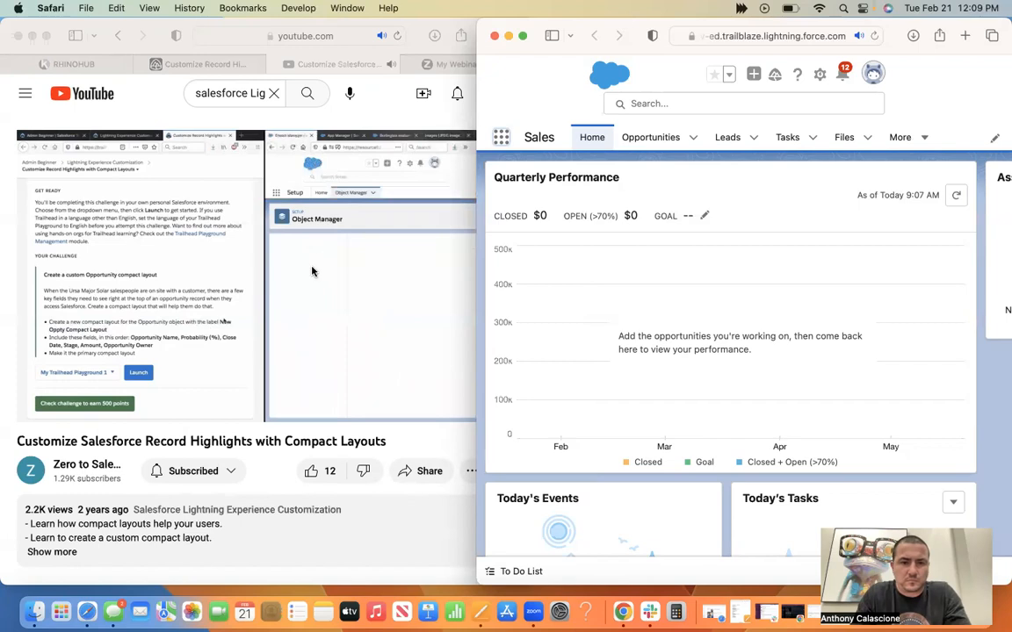
left_click(184, 371)
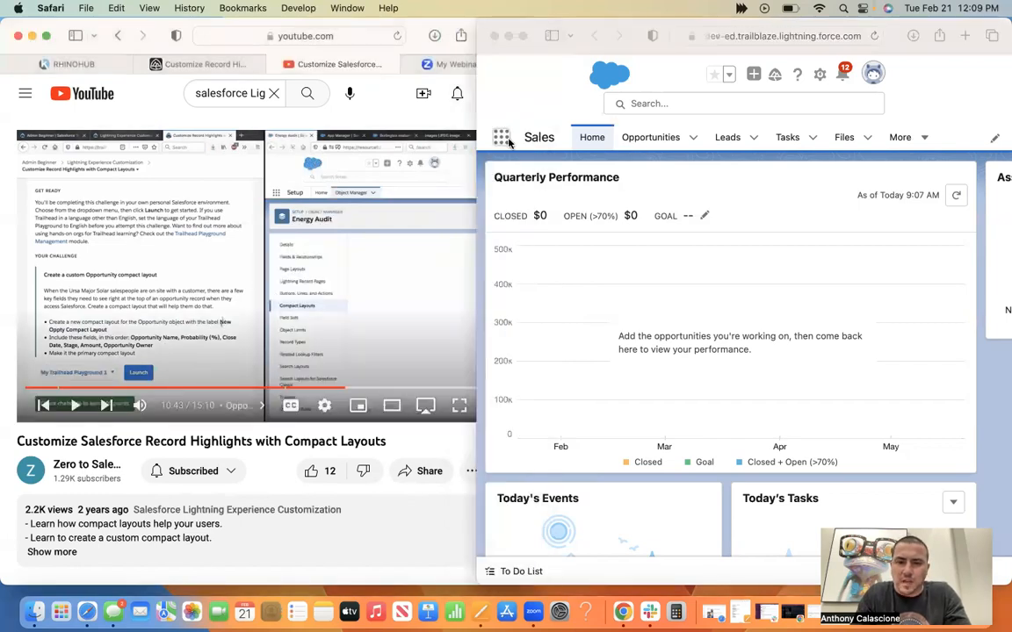
Look through all apps and items in the playground's App Launcher for Object Manager, and close the launcher.
left_click(534, 138)
left_click(502, 140)
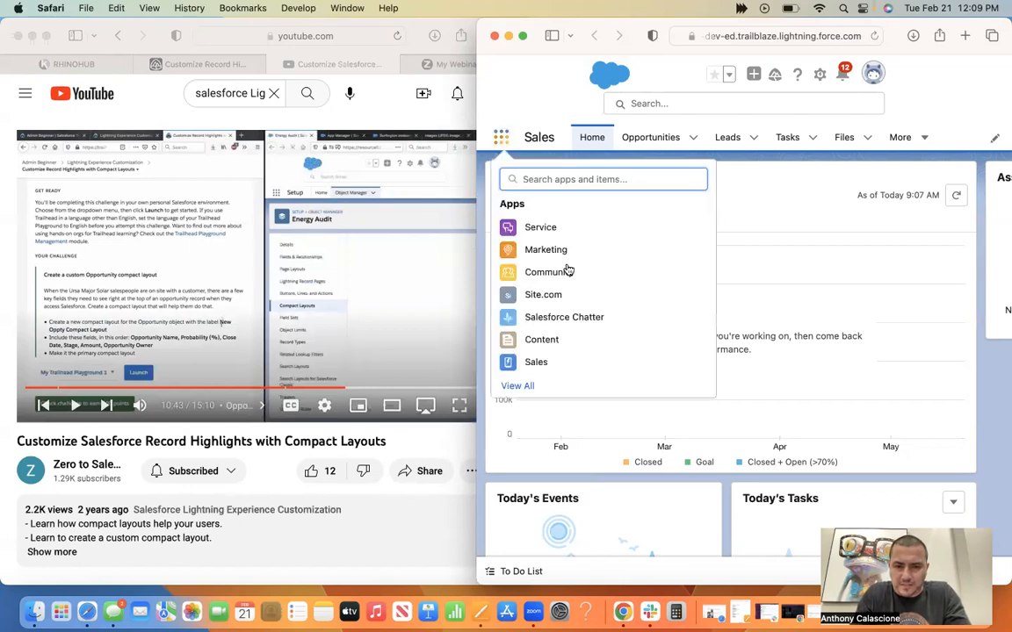
left_click(580, 138)
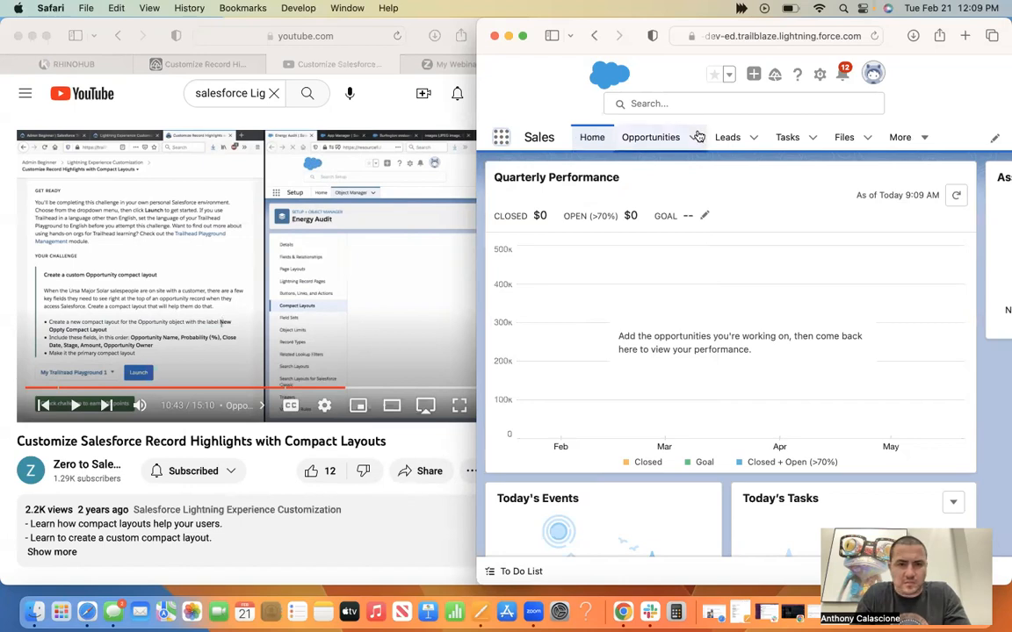
left_click(498, 137)
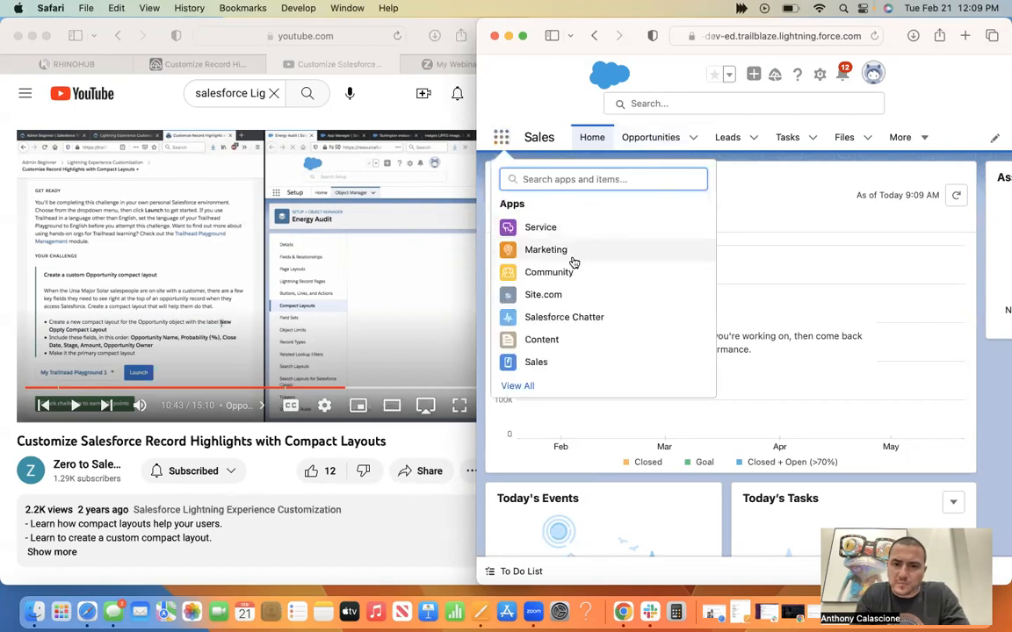
left_click(522, 385)
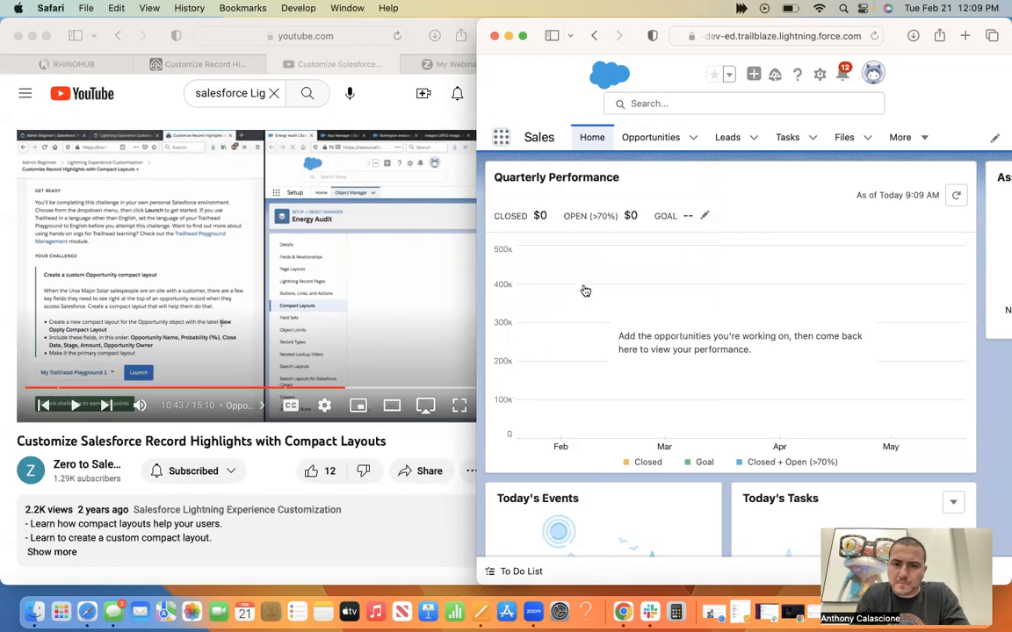
scroll(716, 323, "down", 3)
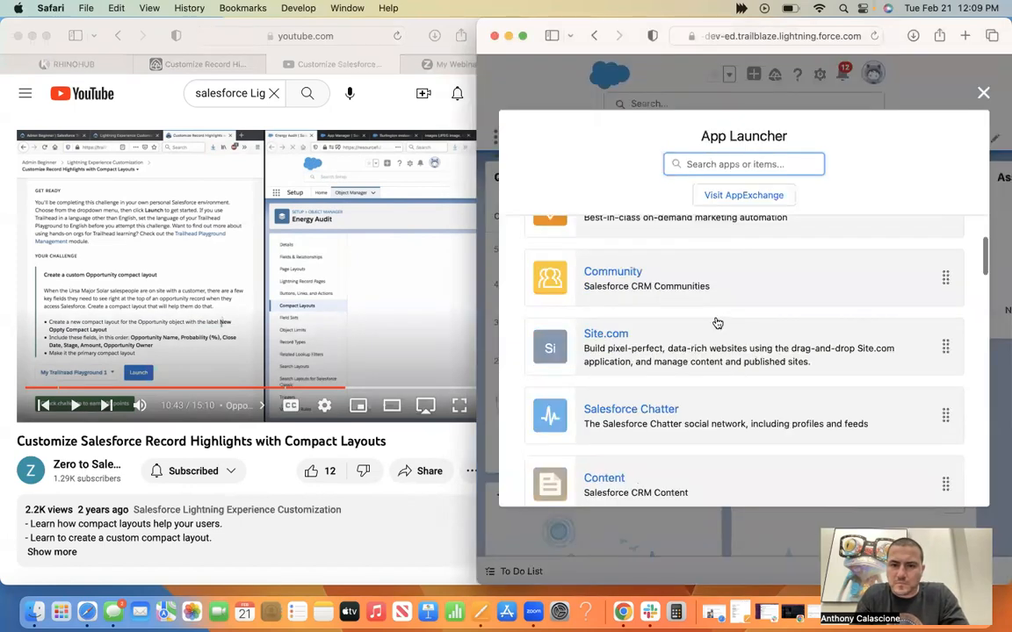
scroll(717, 323, "down", 2)
scroll(717, 324, "down", 2)
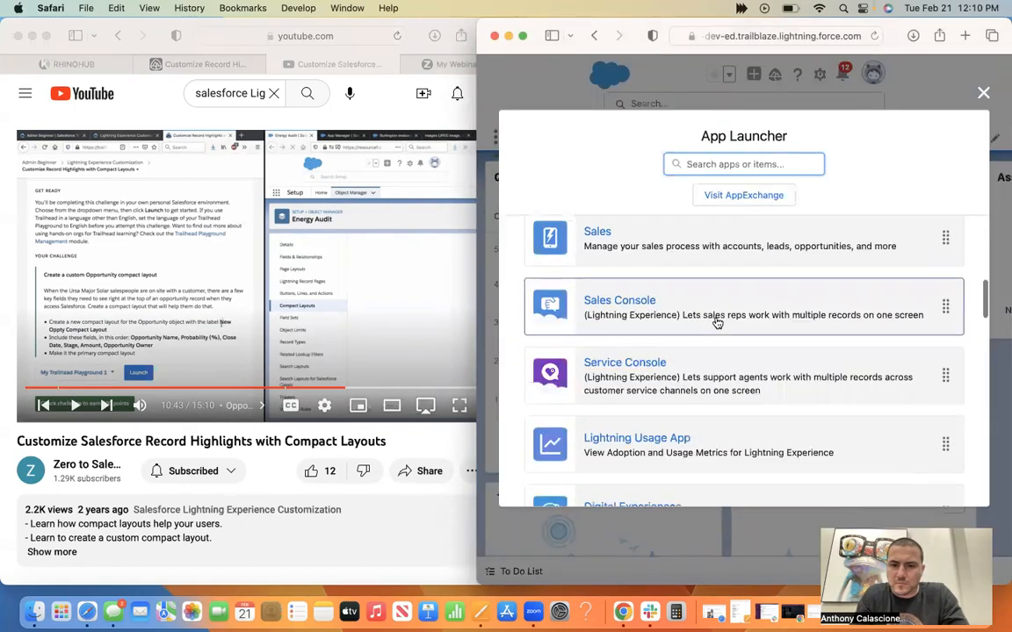
scroll(717, 323, "down", 2)
scroll(717, 323, "down", 2)
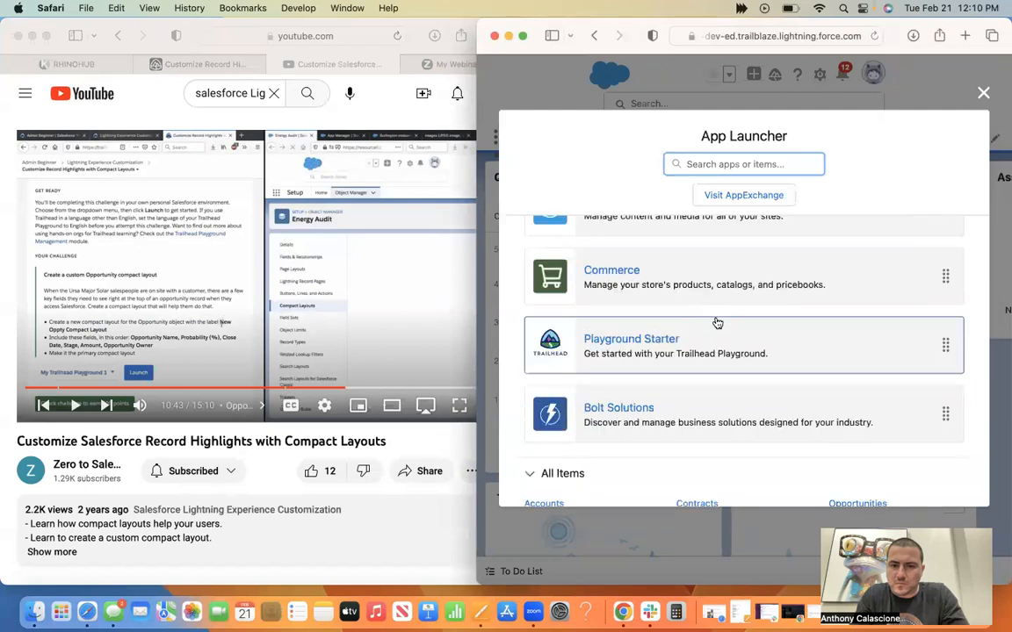
scroll(716, 323, "down", 3)
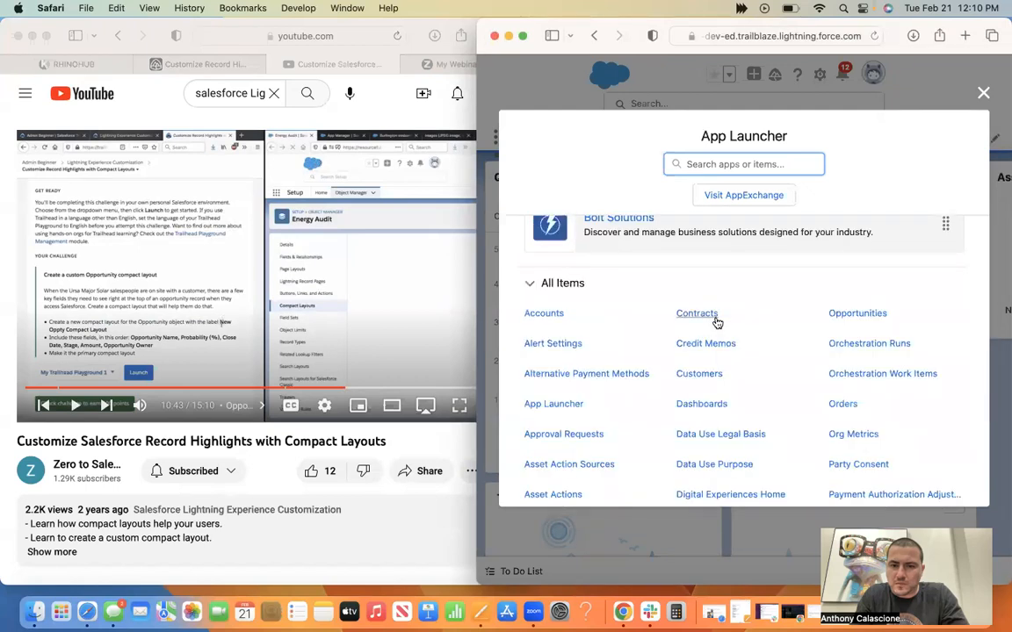
scroll(717, 323, "down", 2)
scroll(717, 323, "down", 2)
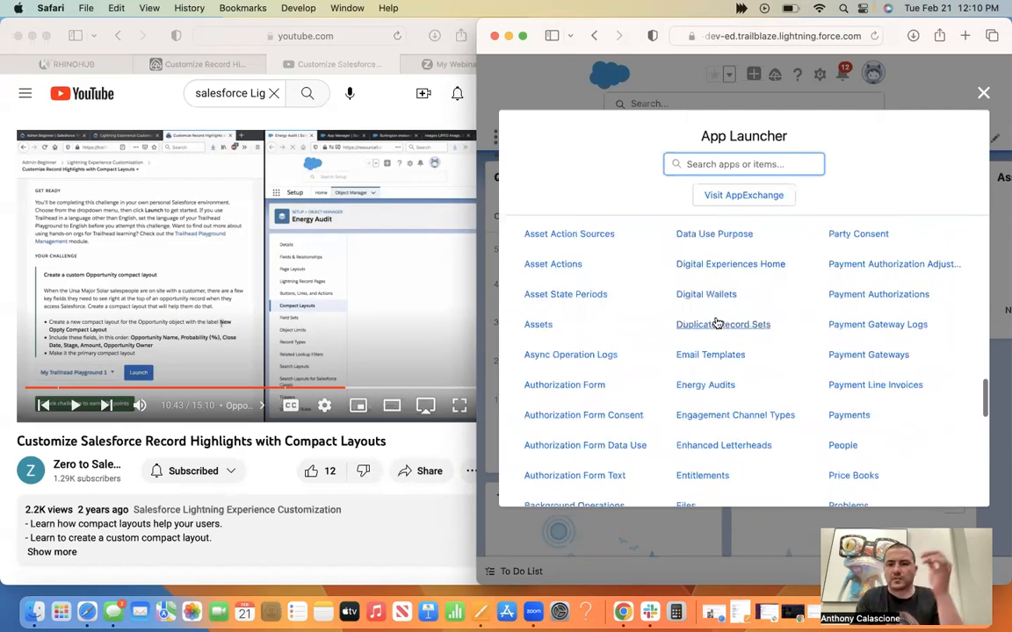
scroll(716, 323, "down", 2)
scroll(717, 323, "down", 2)
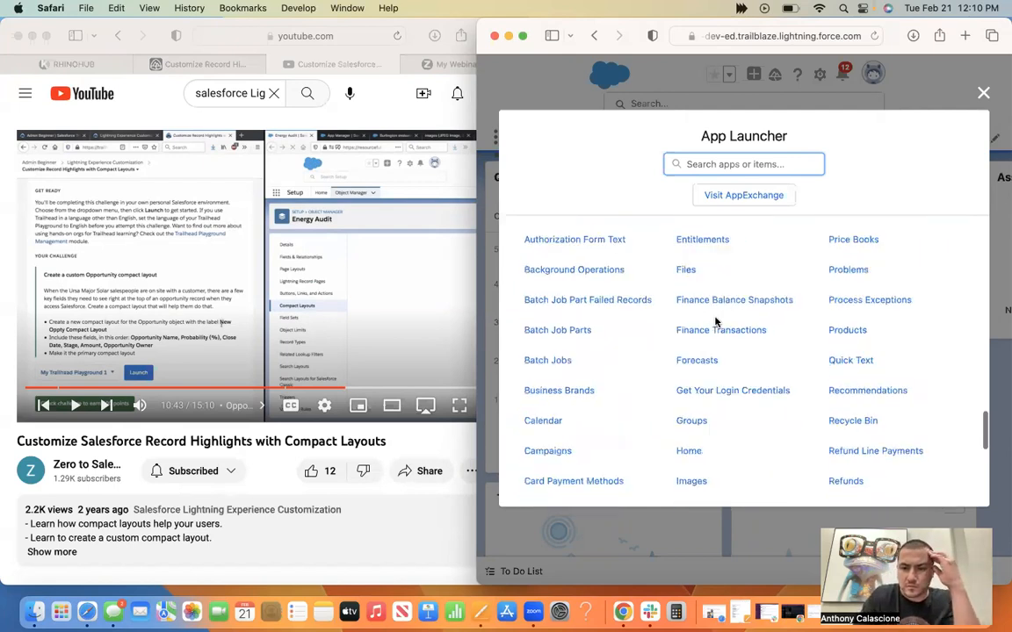
scroll(716, 323, "down", 4)
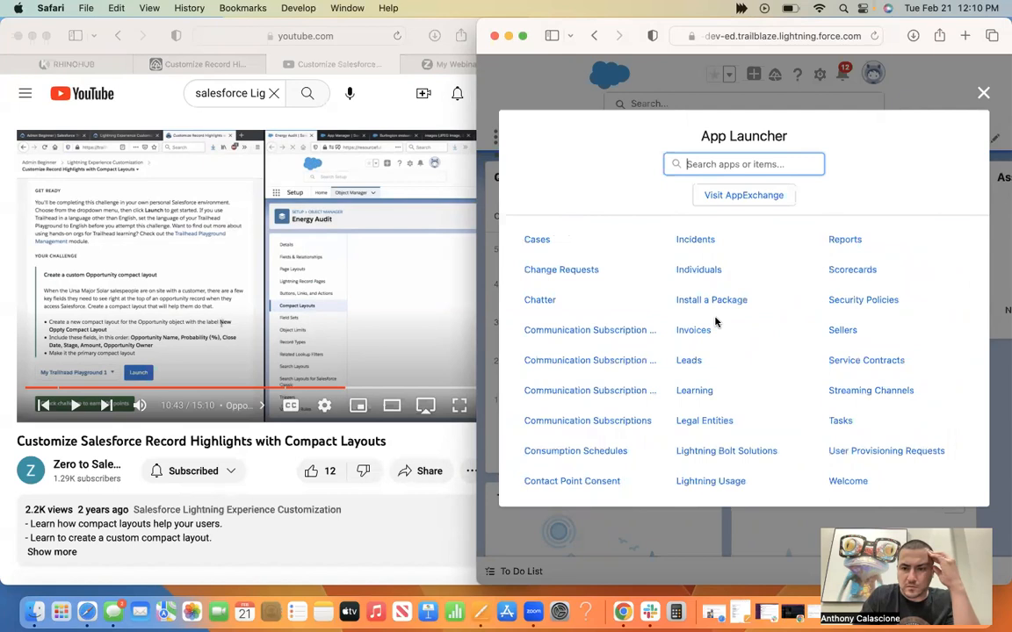
scroll(717, 324, "down", 1)
scroll(716, 323, "down", 1)
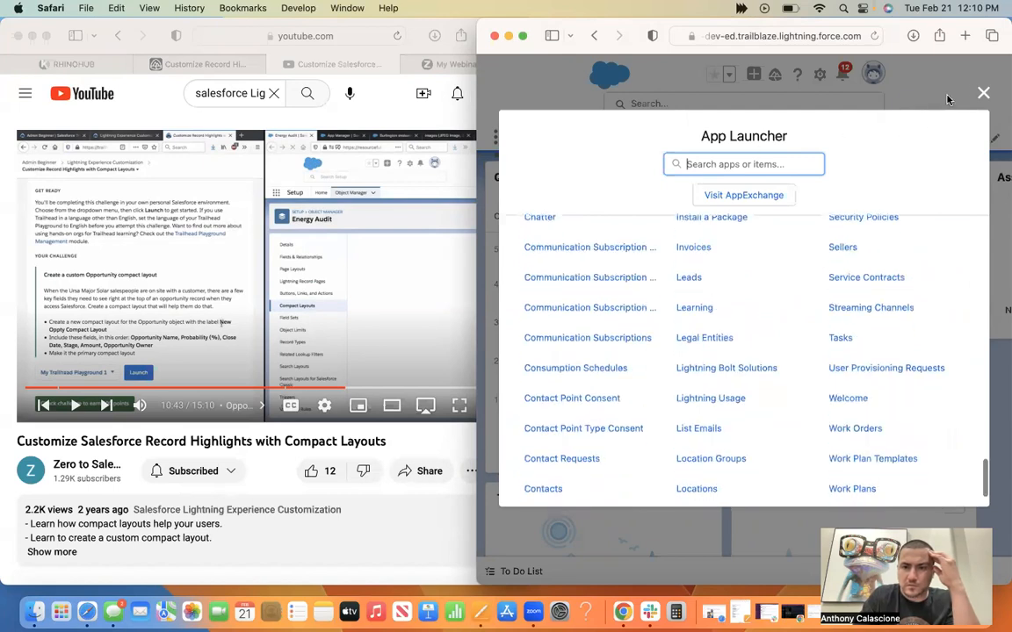
left_click(982, 95)
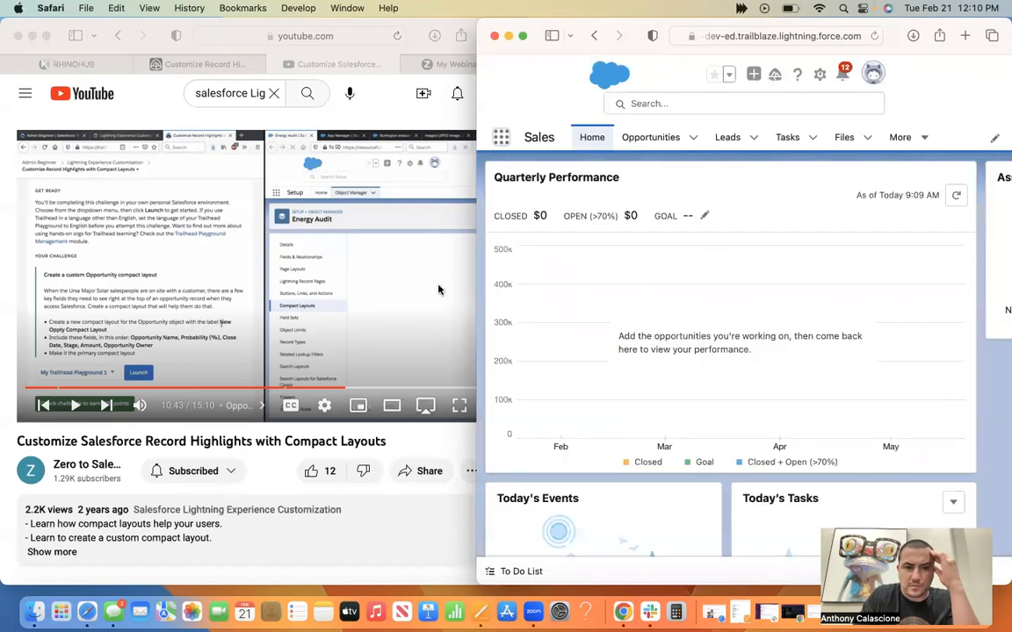
Search the playground for "object manager" and look through the result categories.
left_click(663, 106)
type("obj")
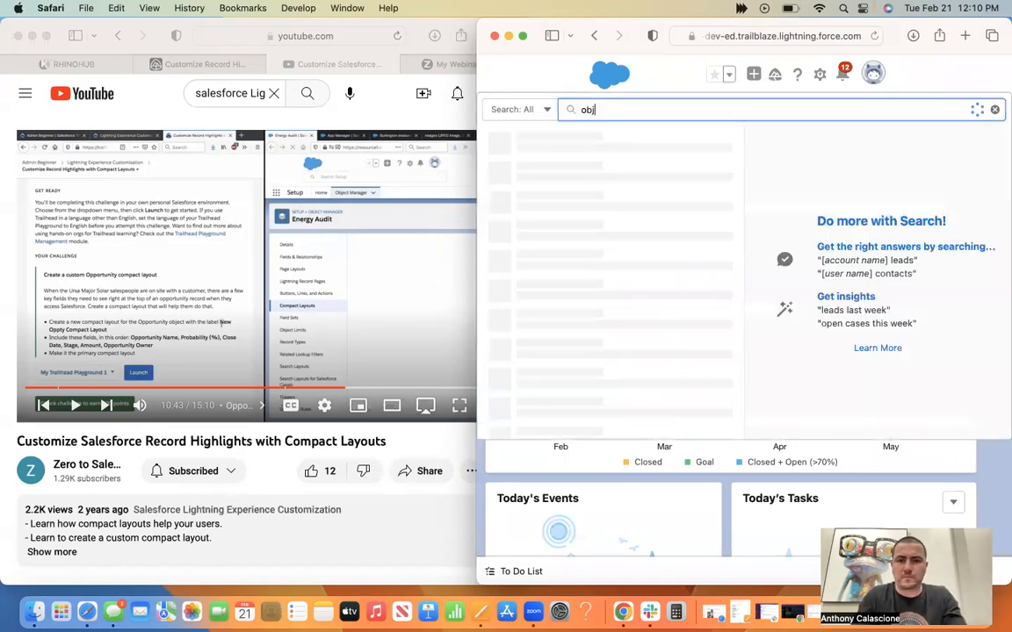
type("ect manager")
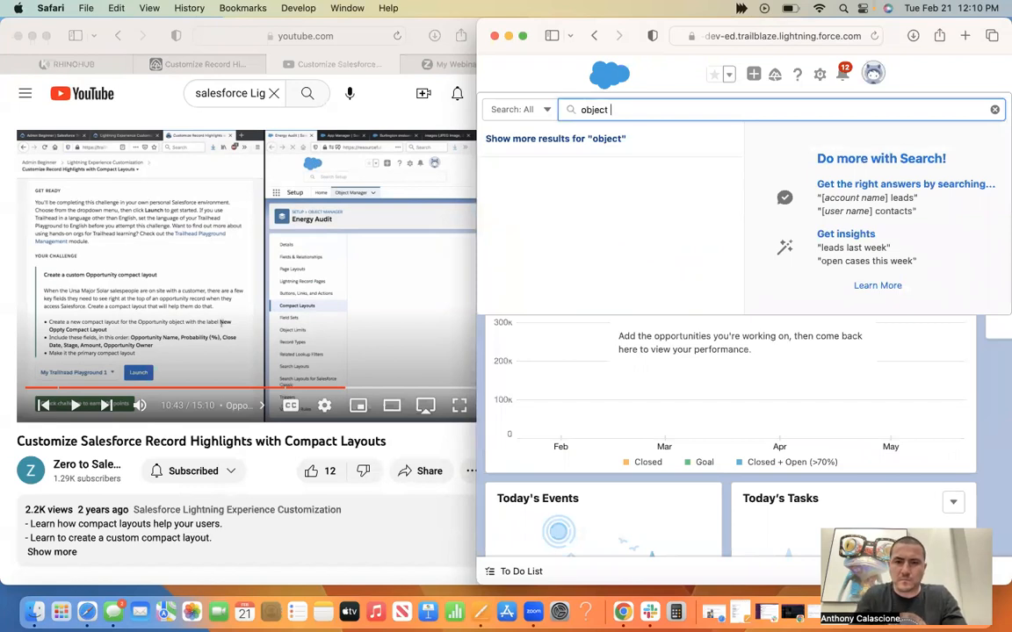
key("Return")
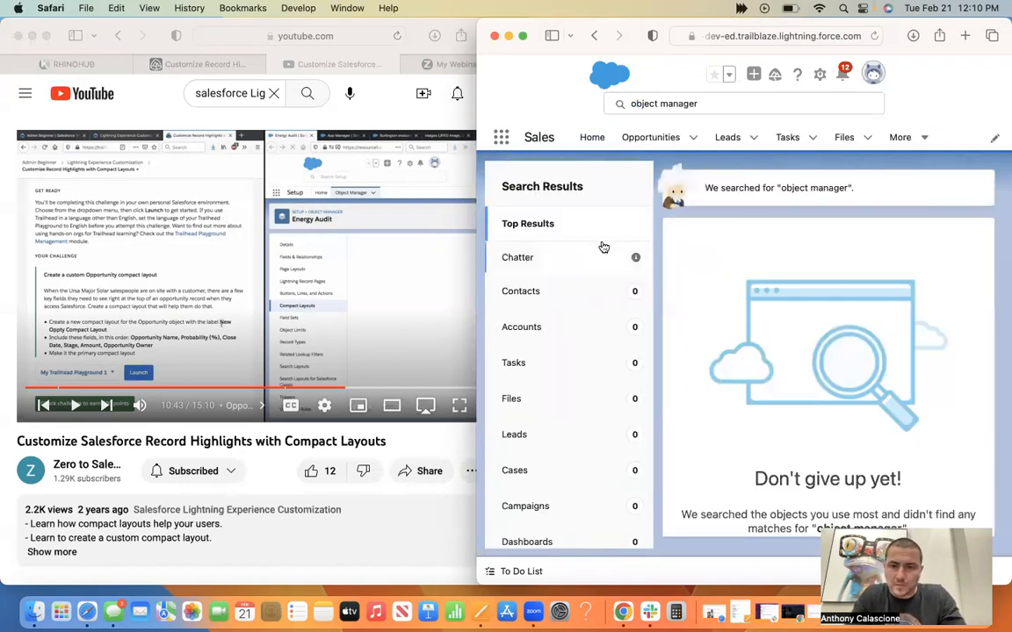
scroll(768, 296, "down", 2)
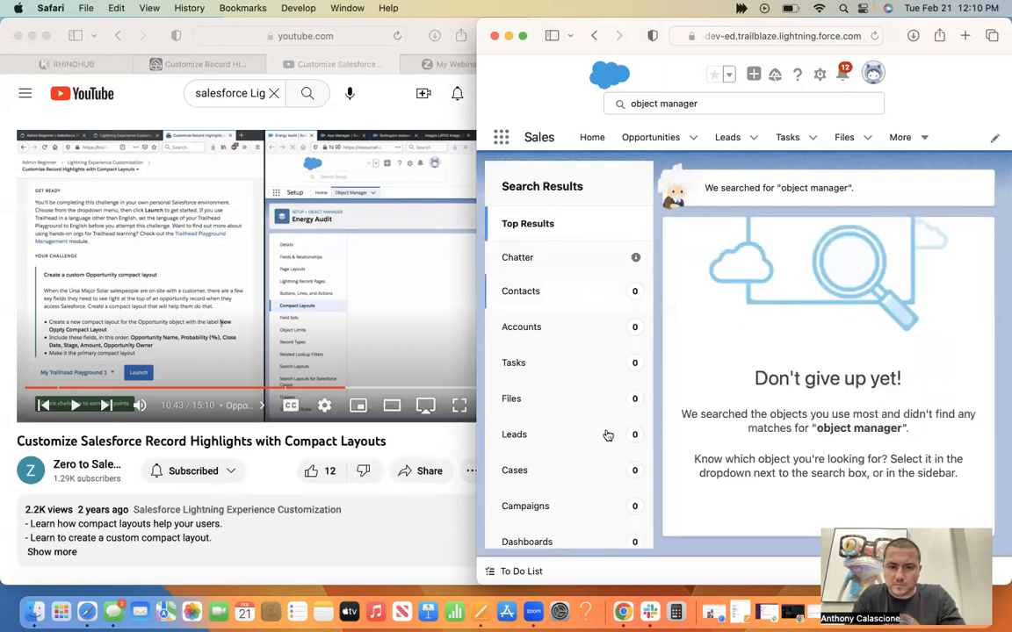
scroll(606, 435, "down", 3)
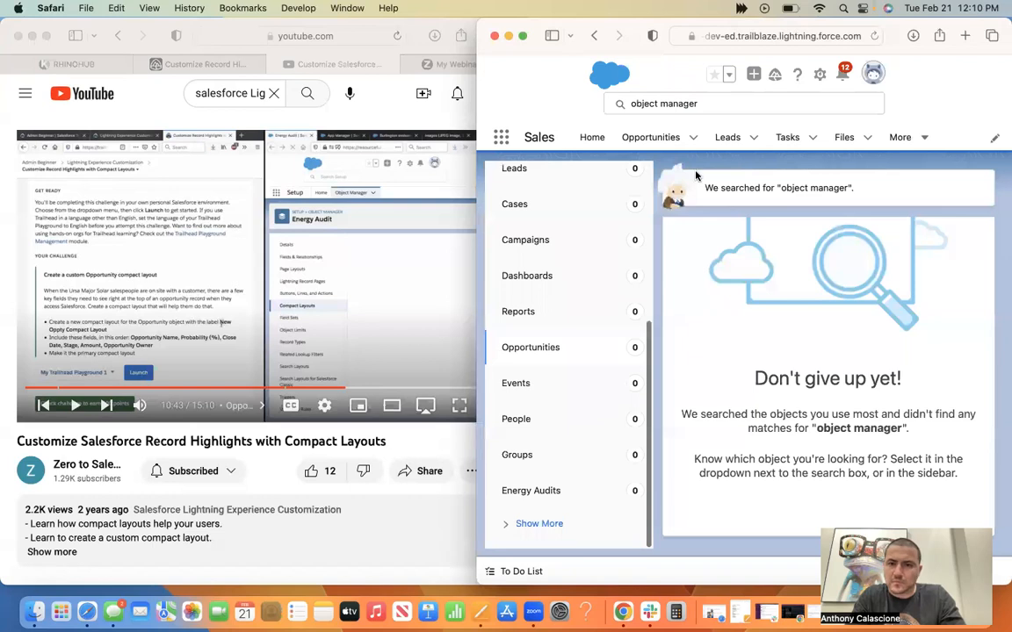
left_click(694, 138)
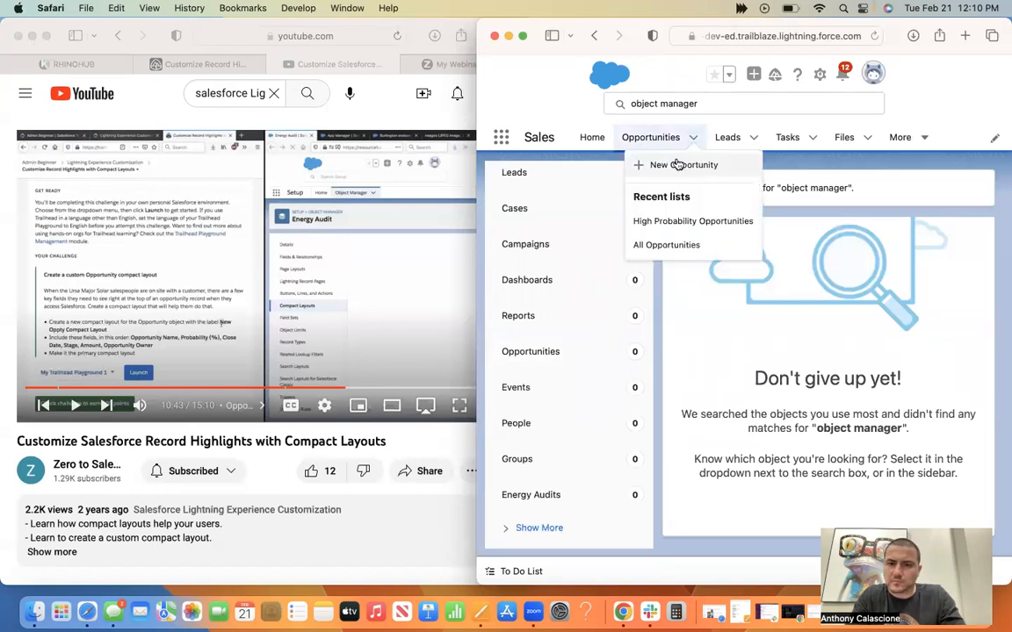
left_click(678, 165)
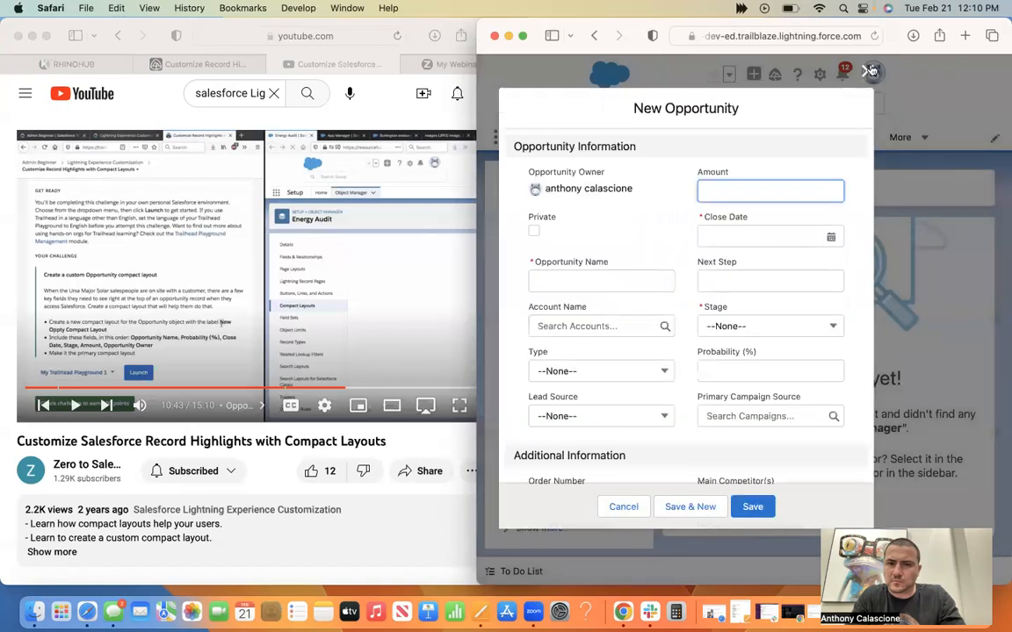
left_click(867, 72)
Display the recently viewed Opportunities list and widen the playground window to see more of it.
left_click(626, 141)
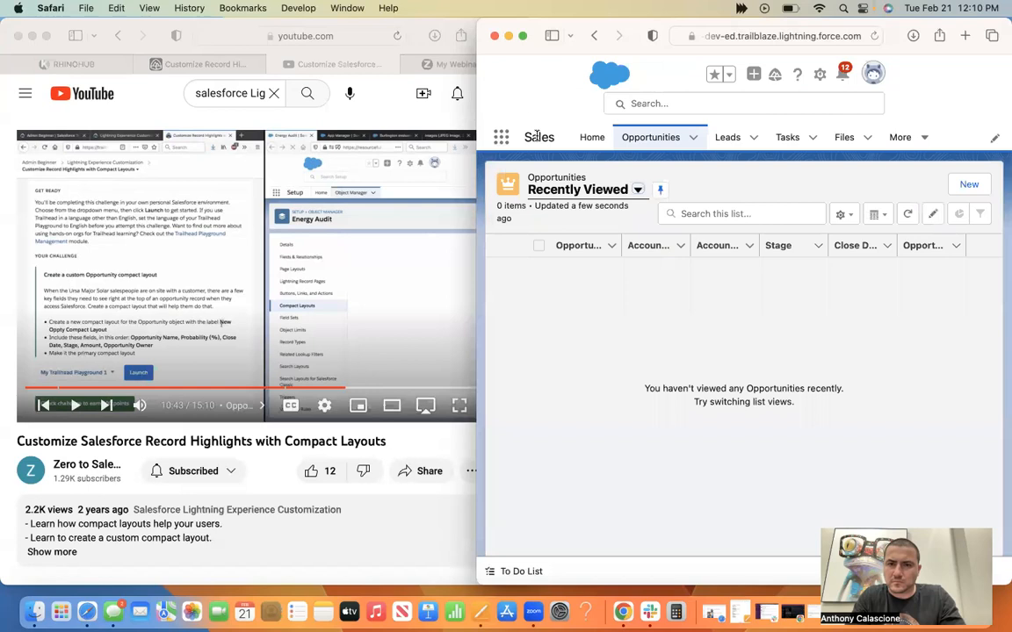
left_click_drag(477, 19, 323, 7)
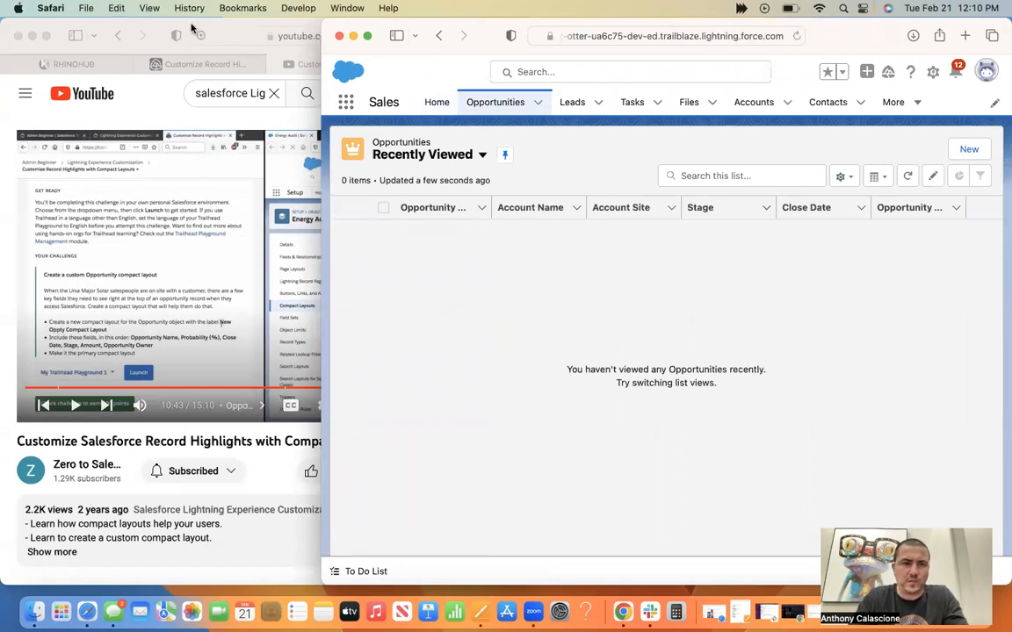
Go back through the YouTube compact layouts tutorial to just before Object Manager is opened, at about 4:13, and play it from there.
left_click(206, 37)
left_click(307, 389)
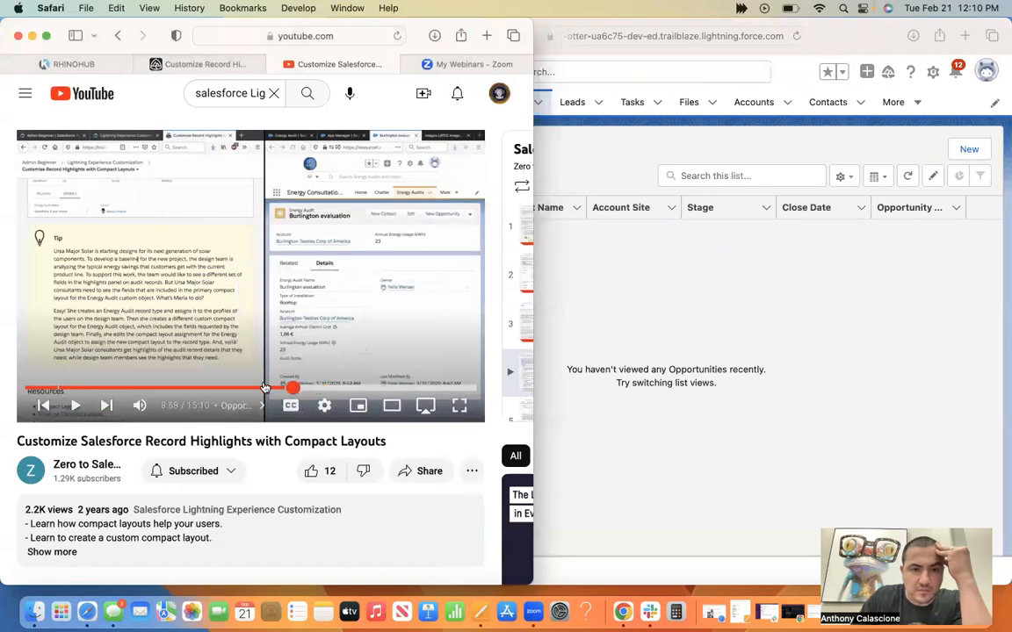
left_click(264, 388)
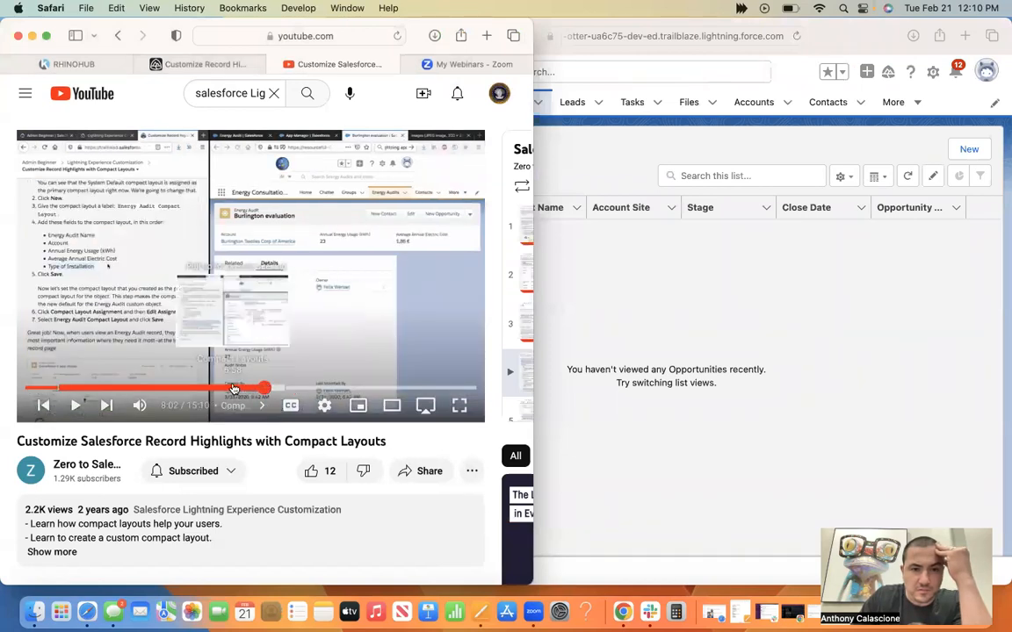
left_click(232, 388)
left_click(186, 388)
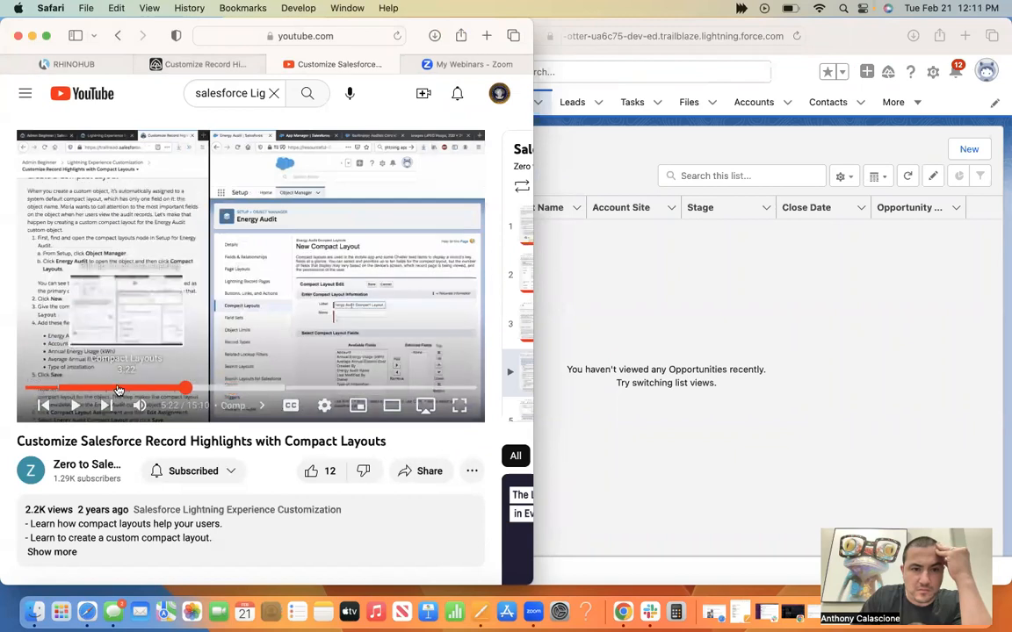
left_click(118, 388)
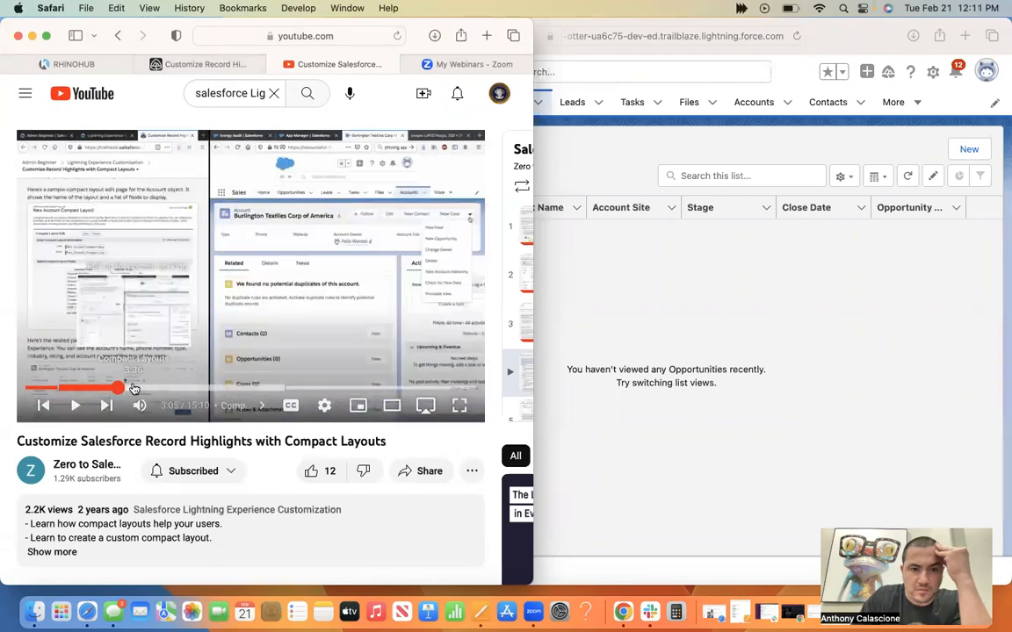
left_click(133, 388)
left_click(148, 388)
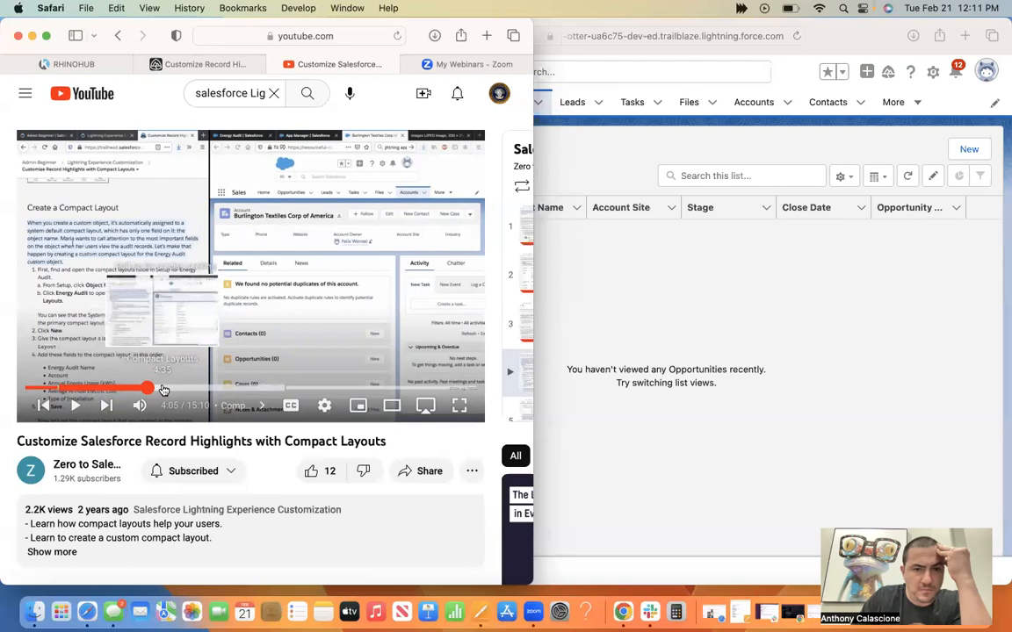
left_click(162, 389)
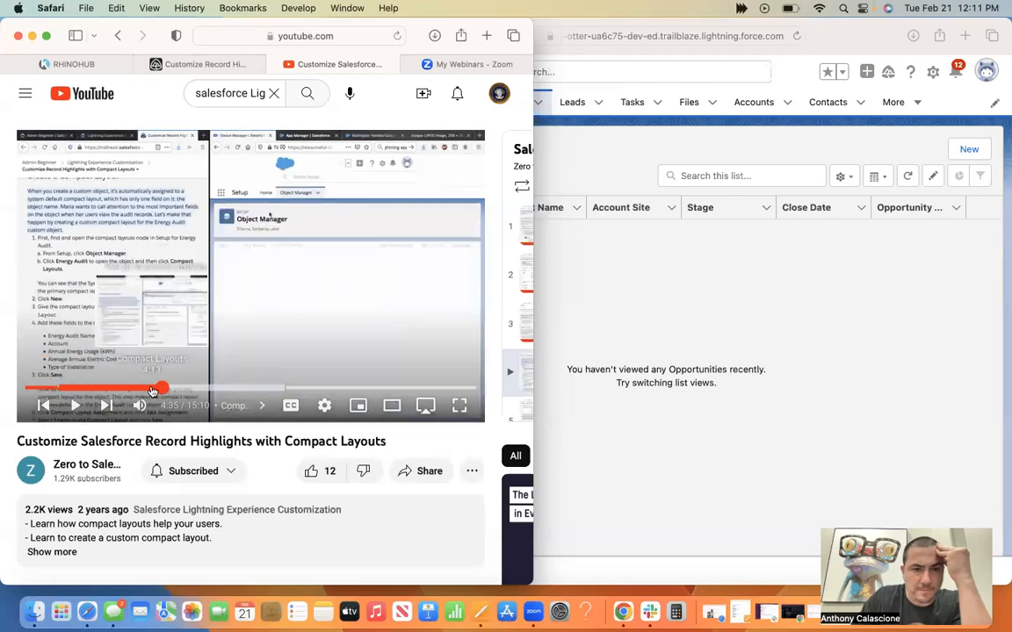
left_click(151, 388)
left_click(71, 410)
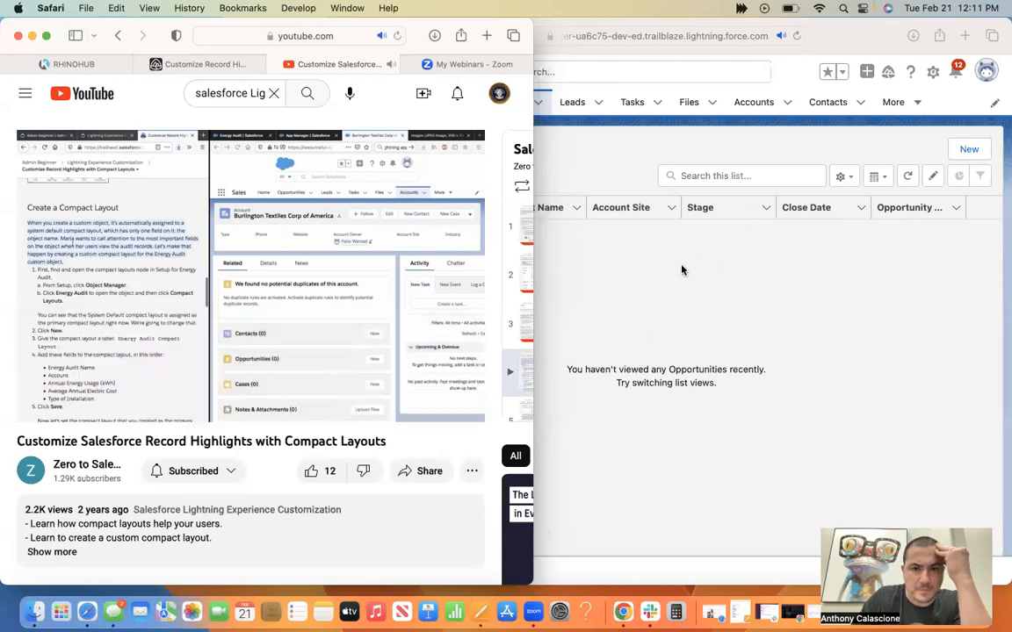
Show the playground's Accounts list in a narrowed window, and pause the tutorial at the Object Manager object list.
left_click(761, 108)
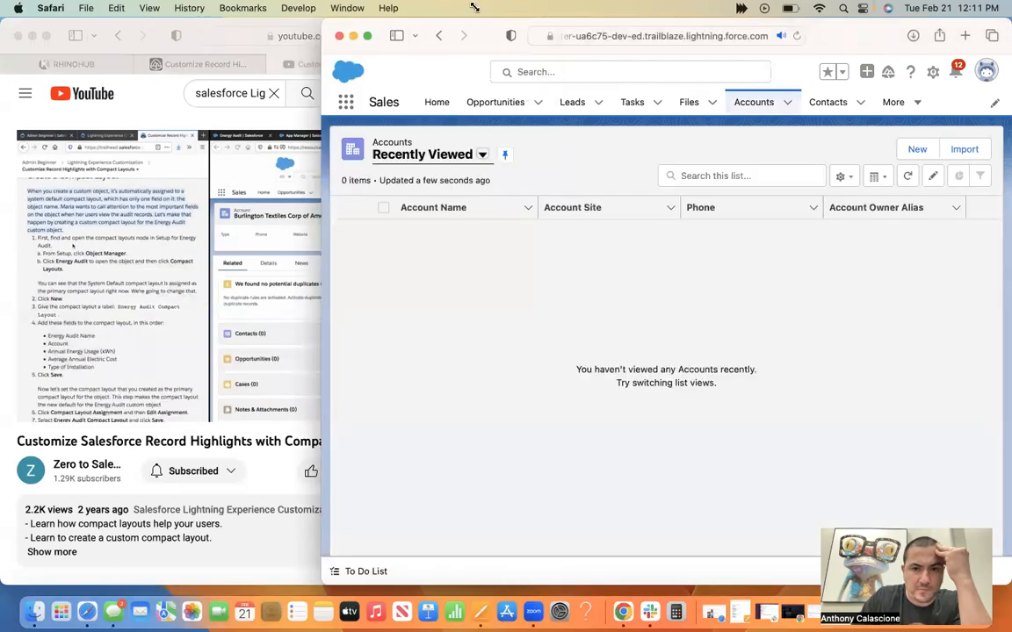
left_click_drag(322, 19, 475, 7)
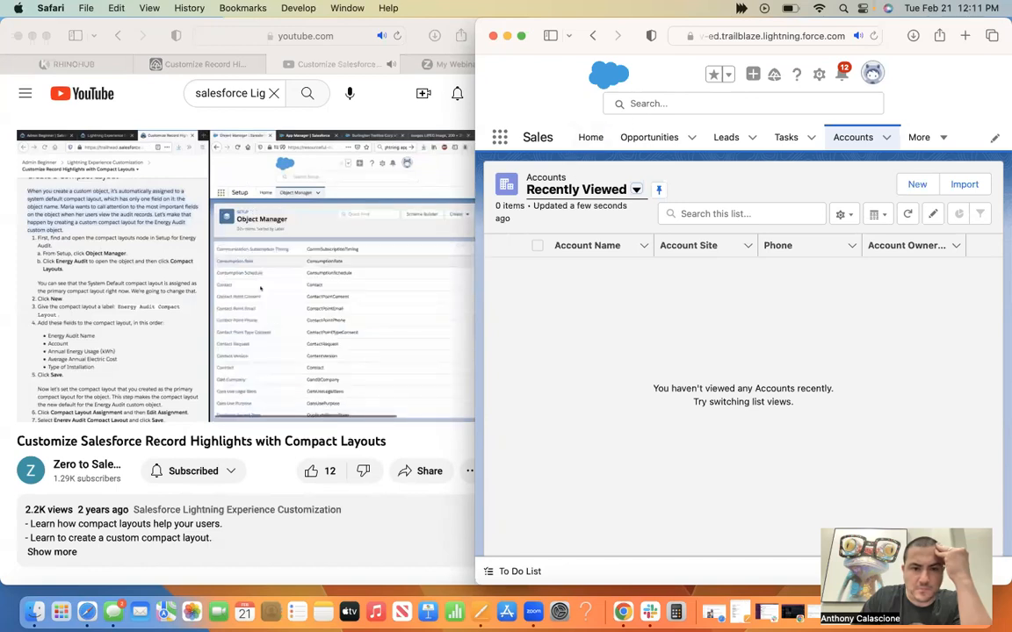
left_click(371, 360)
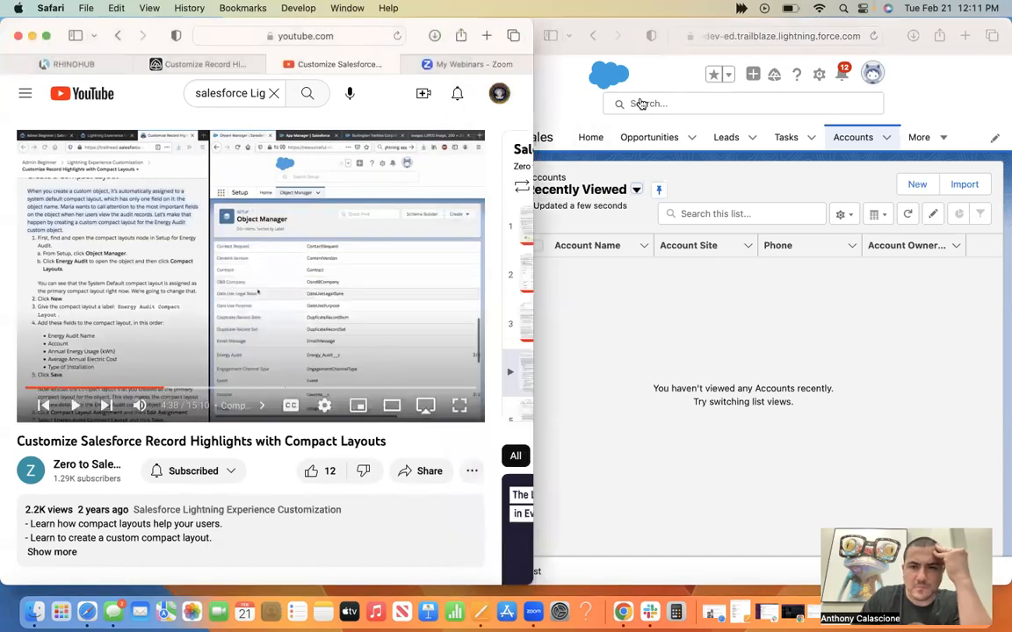
Copy "Ursa Major Solar" from the Trailhead challenge text and search the playground for it.
left_click(199, 64)
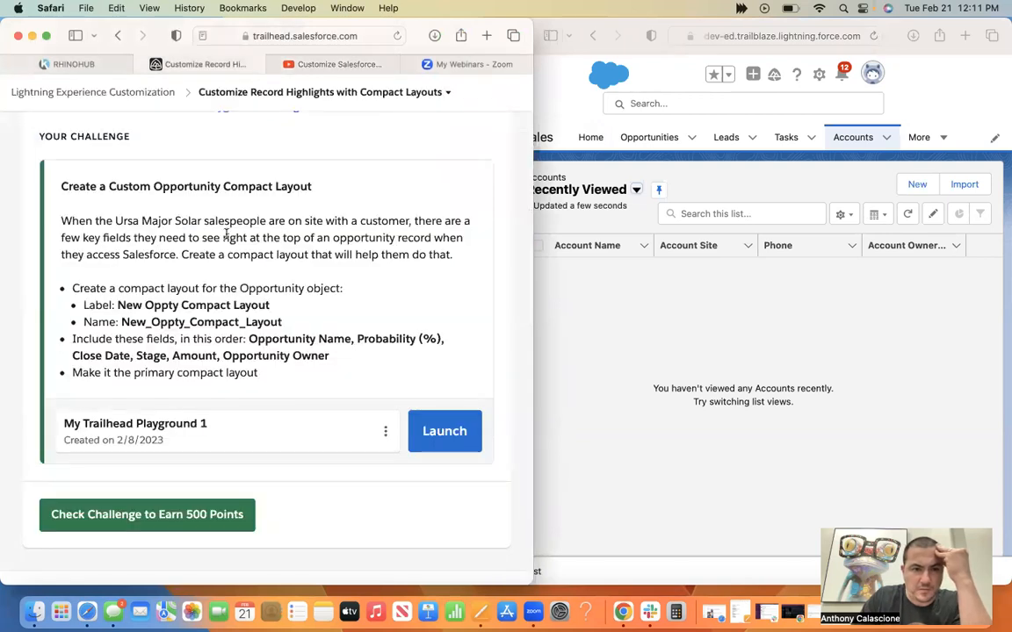
left_click_drag(202, 219, 116, 219)
key("super+c")
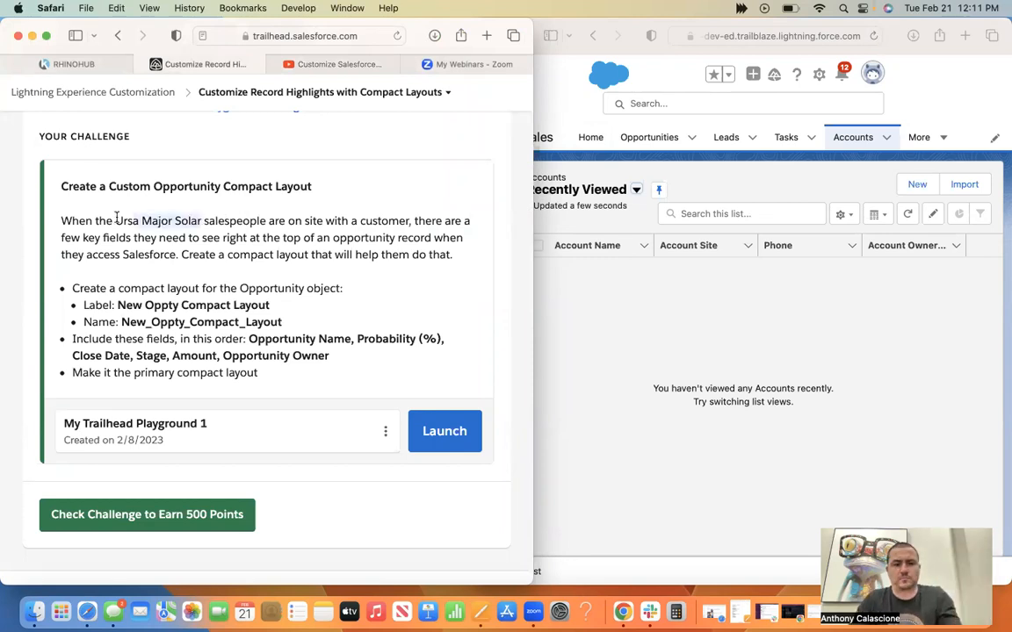
left_click(681, 101)
key("super+v")
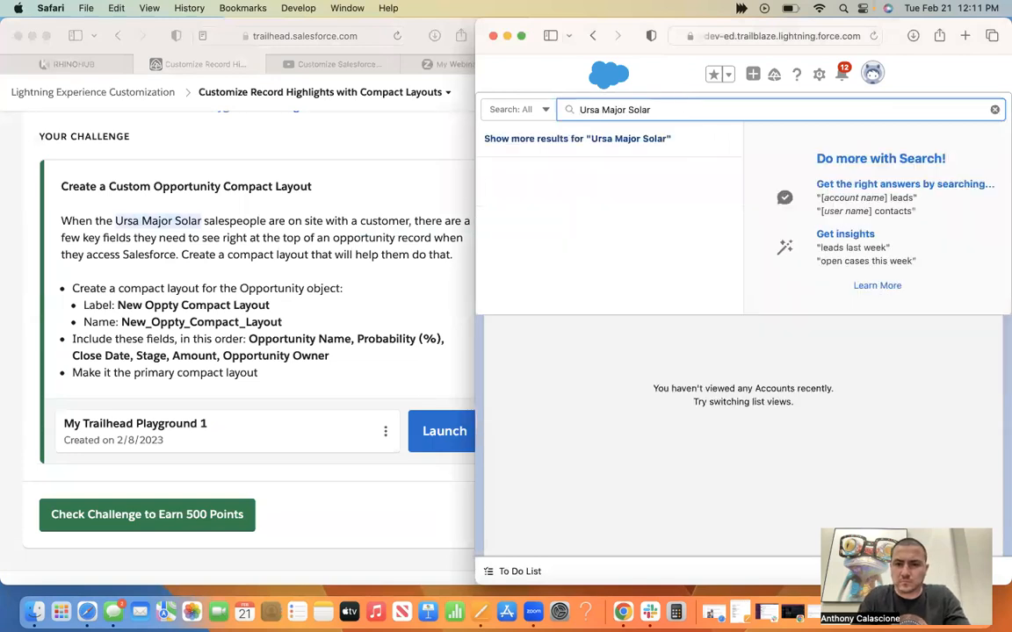
key("Return")
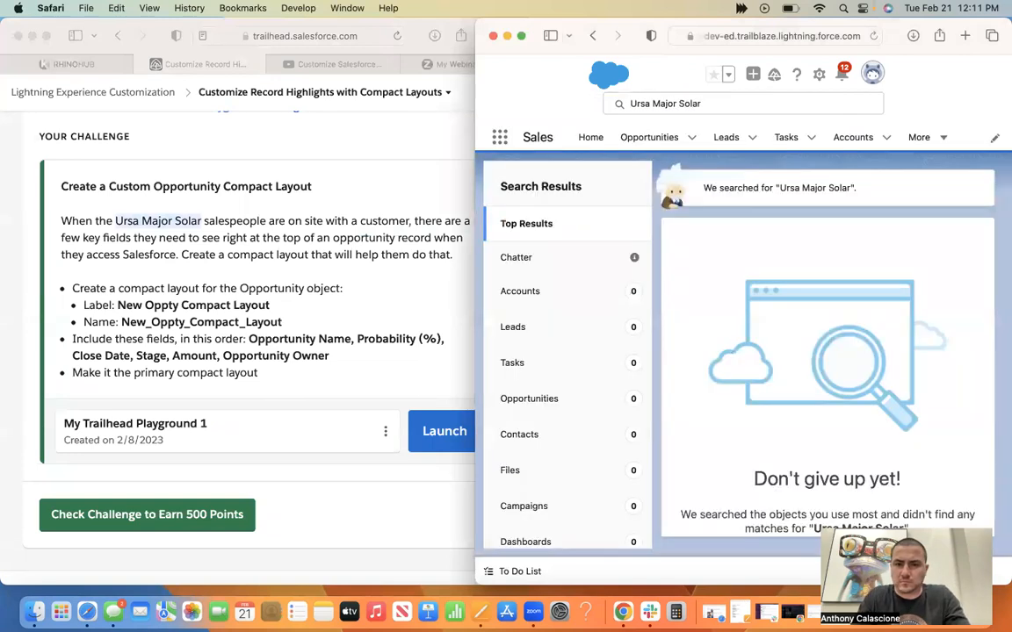
Return to the YouTube tutorial and replay it from 4:26 to see how Object Manager is reached.
left_click(363, 324)
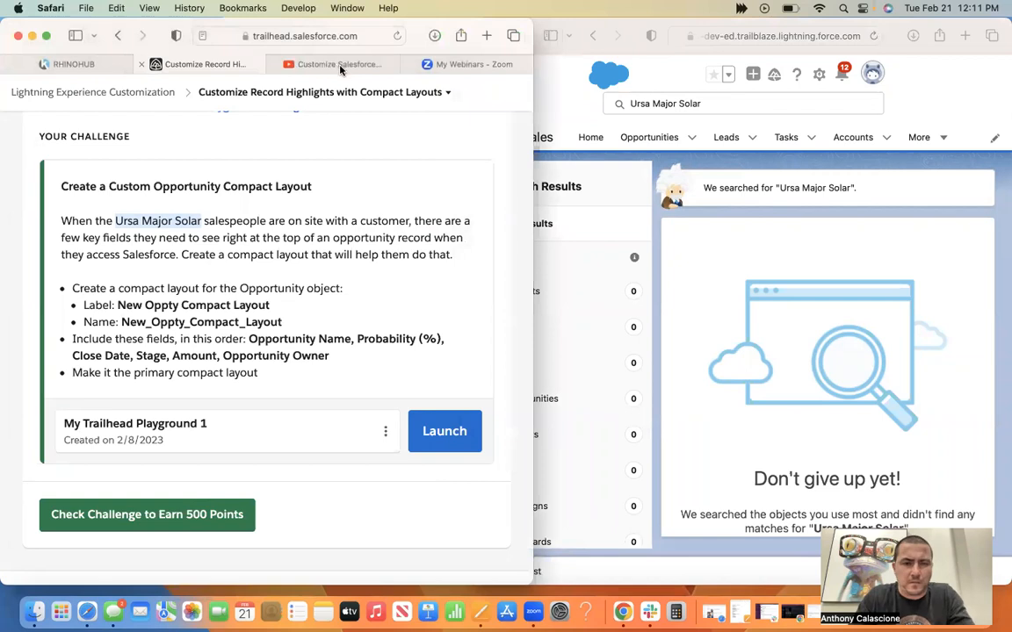
left_click(339, 66)
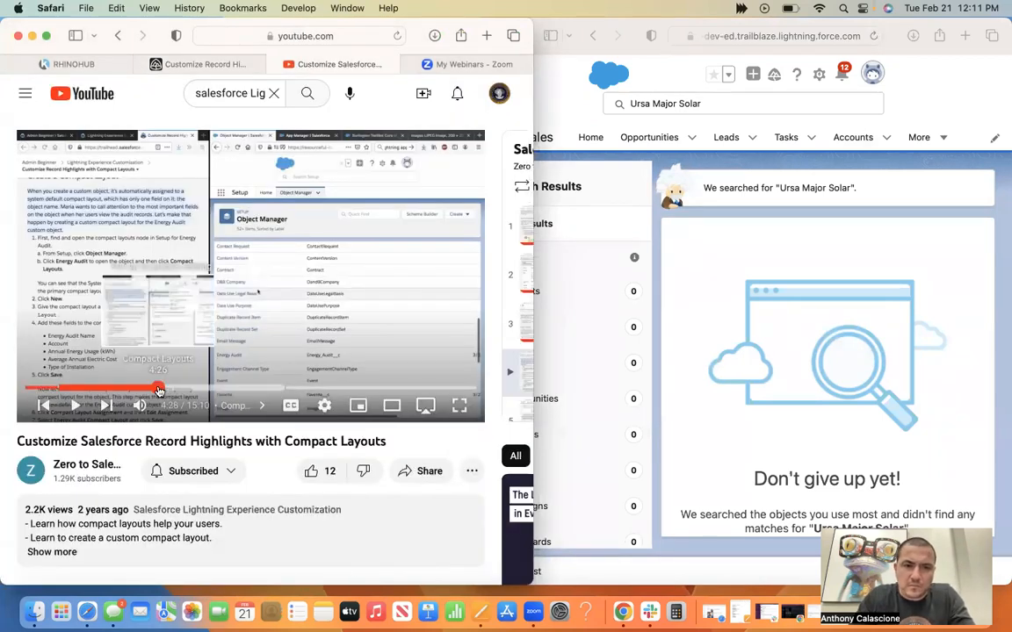
left_click(159, 390)
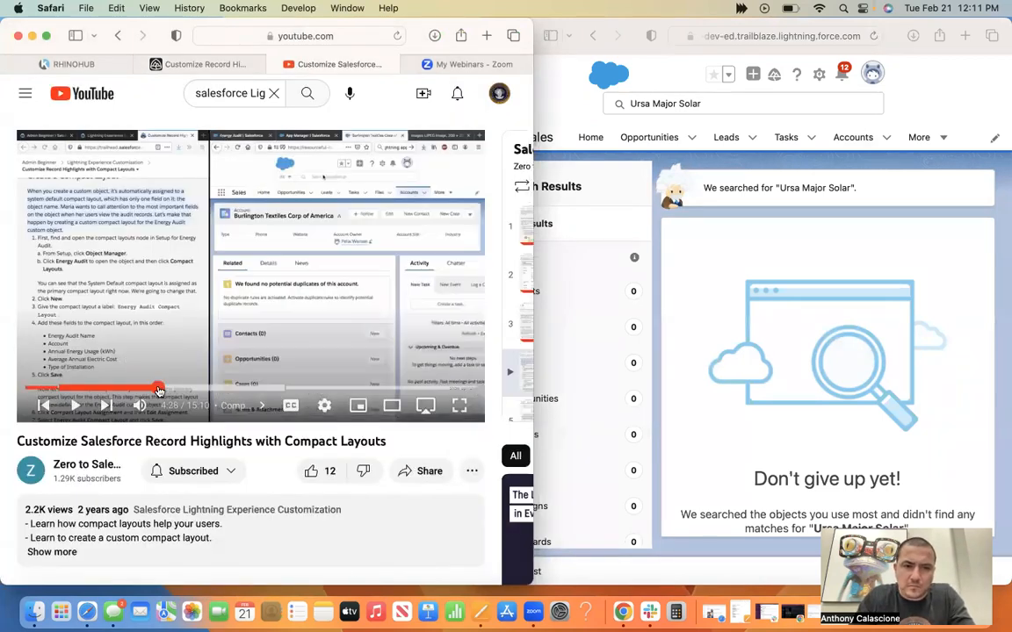
left_click(78, 407)
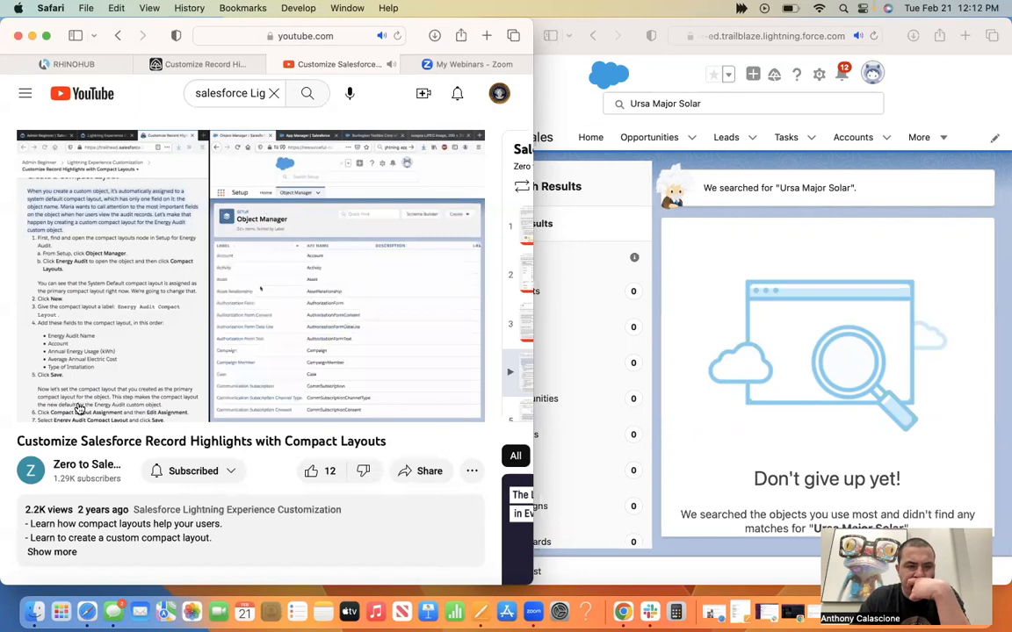
Skip ahead to the tutorial's Opportunity challenge, watch how Object Manager is reached, and pause at the Energy Audit compact layouts page.
left_click(187, 387)
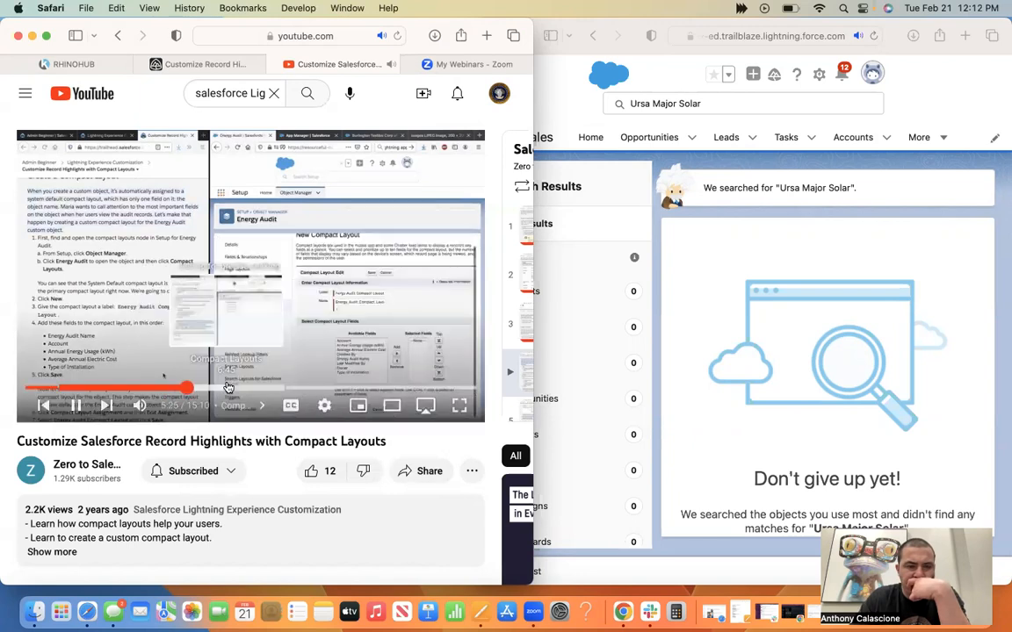
left_click(227, 387)
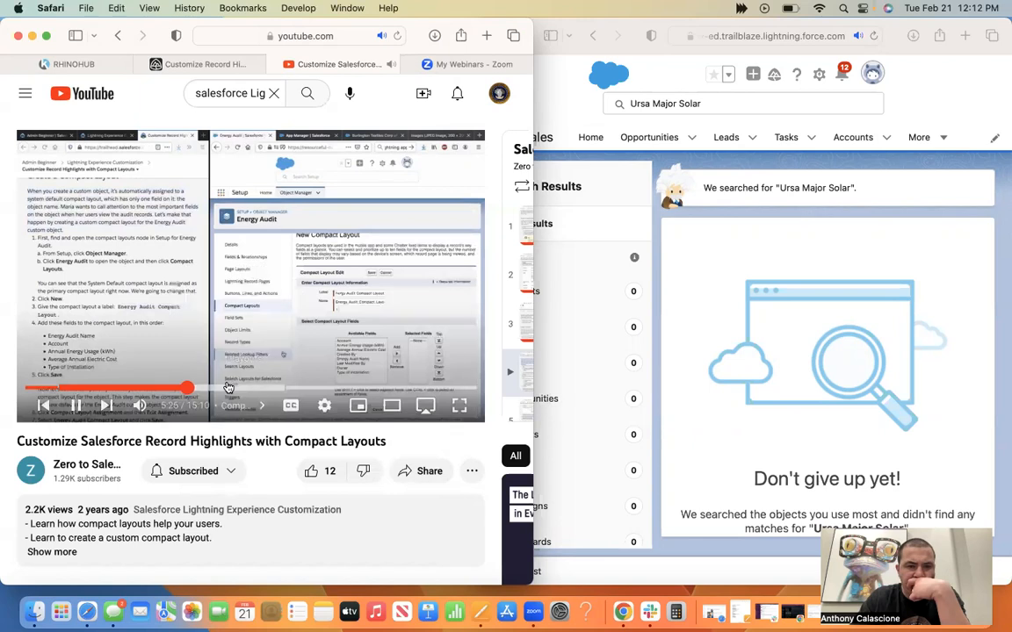
left_click(310, 388)
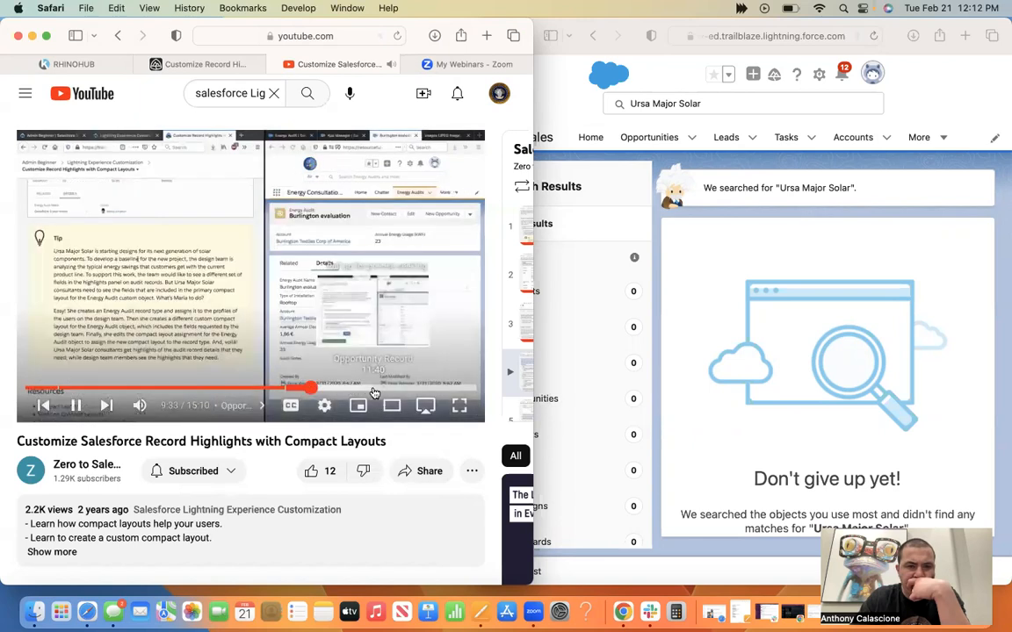
left_click(373, 390)
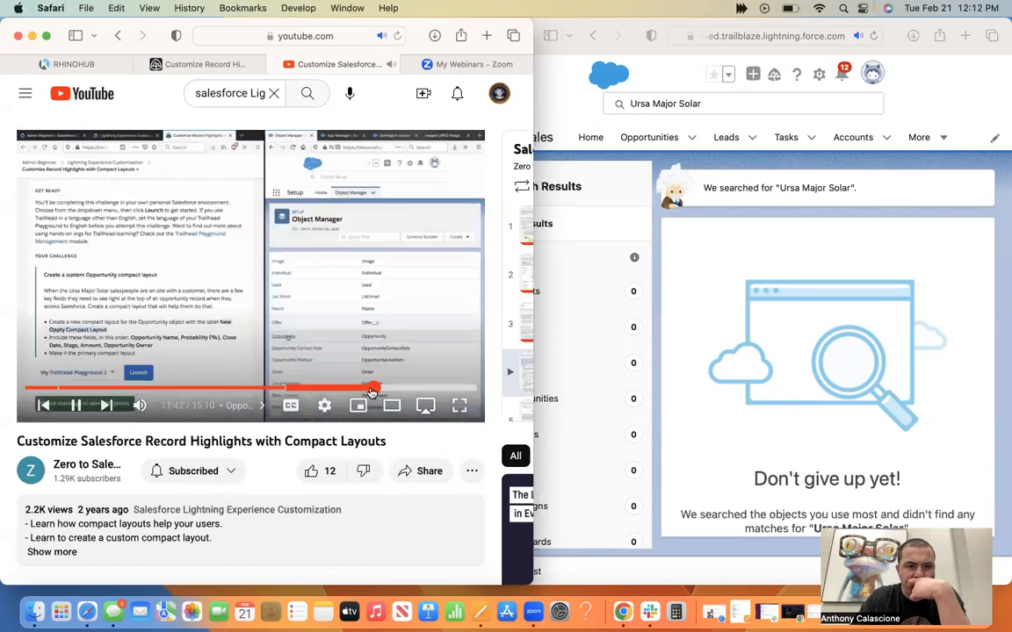
left_click(355, 388)
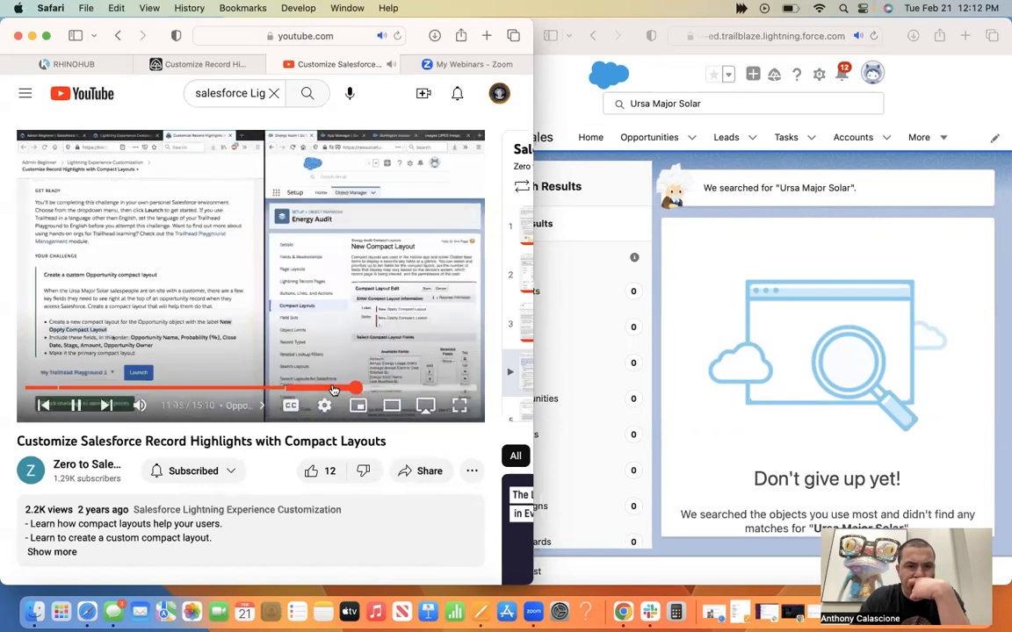
left_click(332, 388)
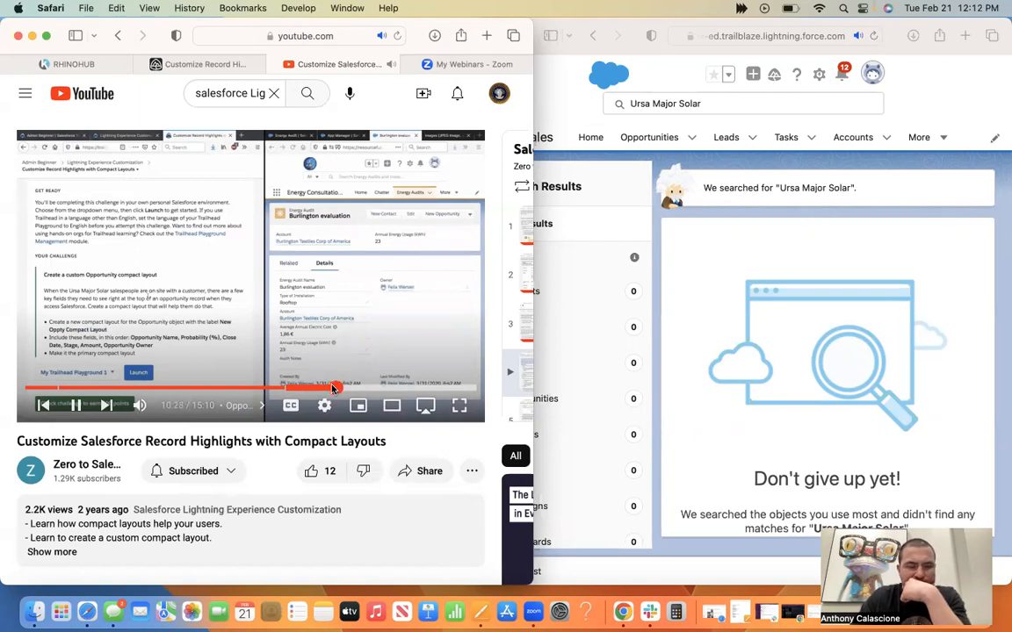
left_click(564, 115)
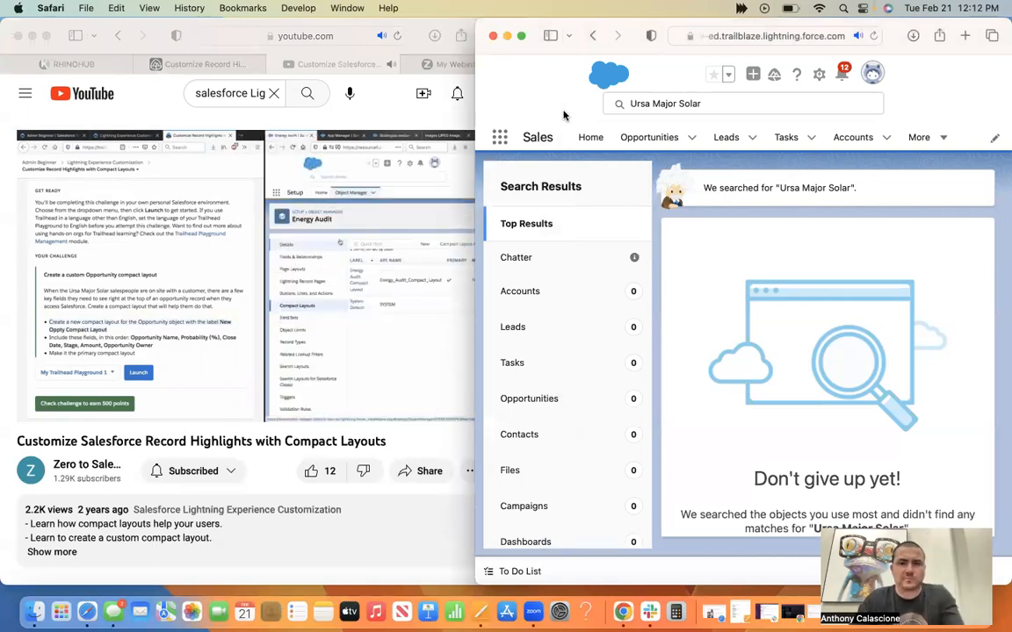
left_click(165, 285)
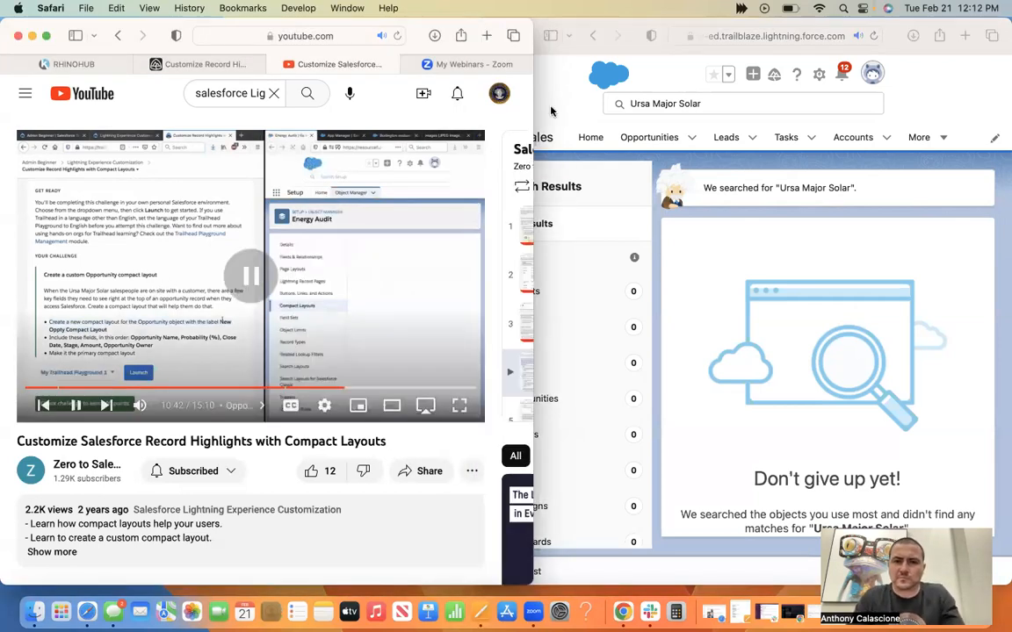
Clear the "Ursa Major Solar" search in the playground and open the Burlington evaluation energy audit record from the search suggestions.
left_click(732, 98)
left_click(731, 98)
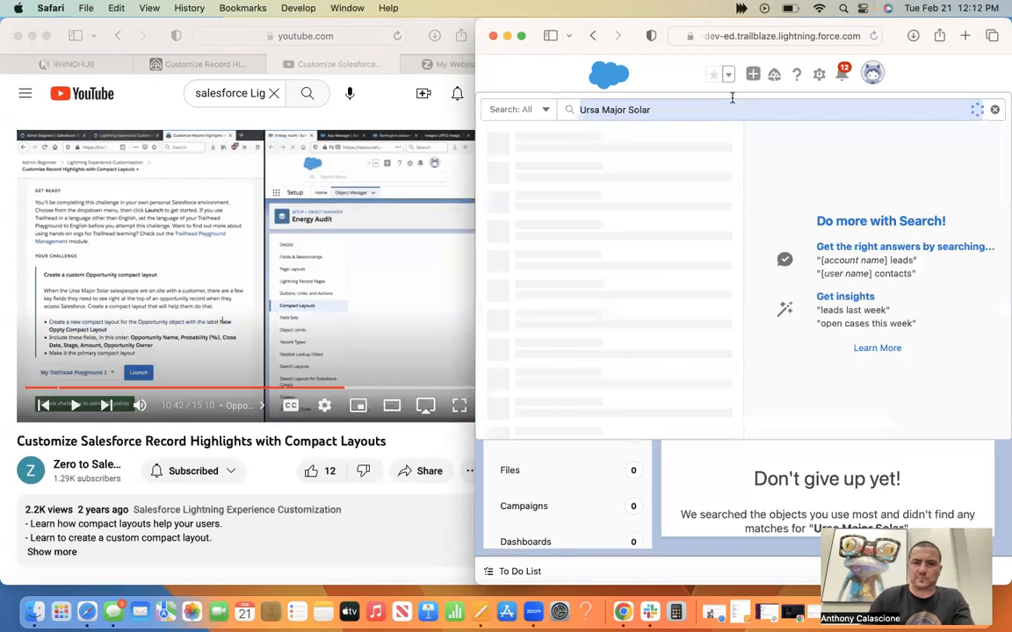
double_click(734, 97)
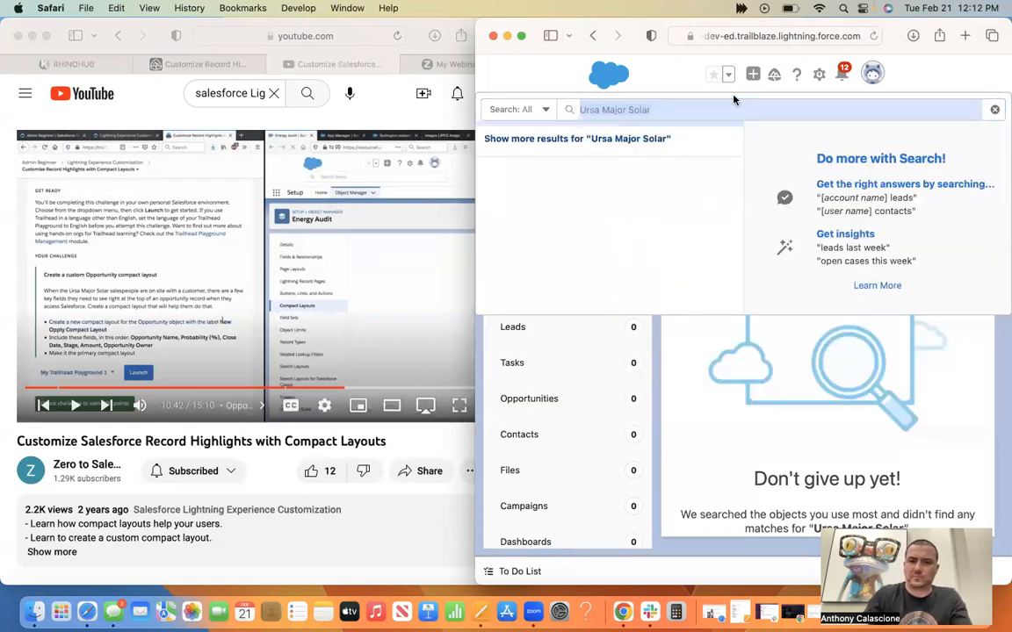
double_click(712, 110)
triple_click(648, 109)
key("BackSpace")
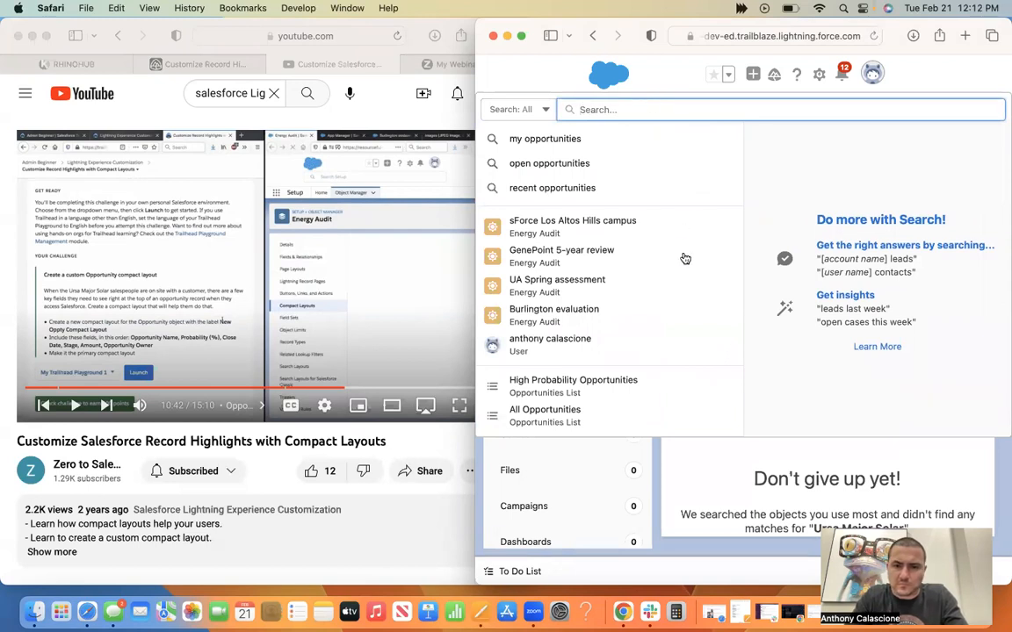
mouse_move(685, 258)
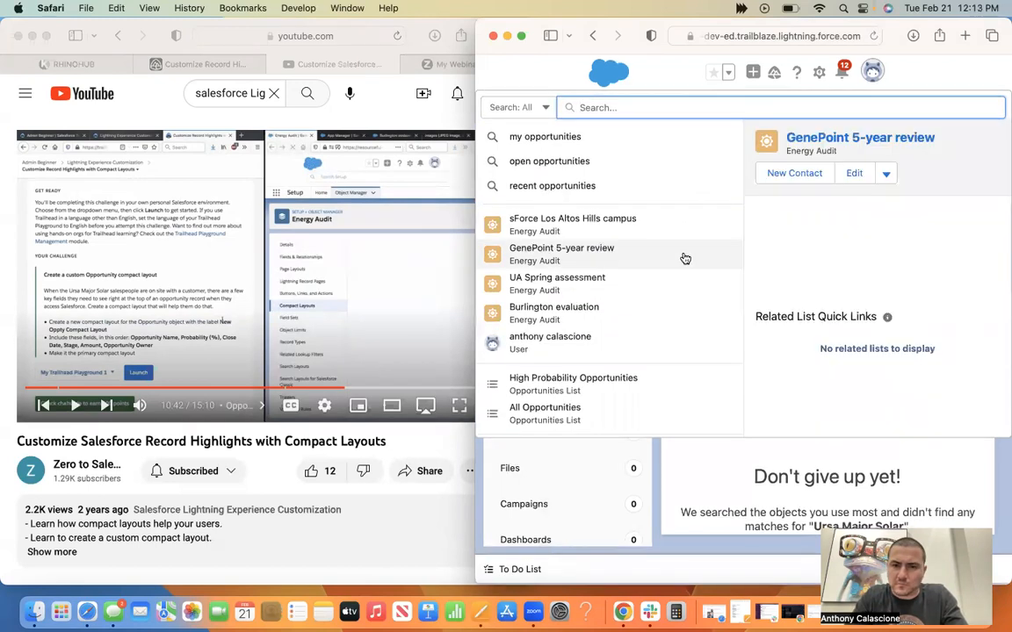
left_click(615, 311)
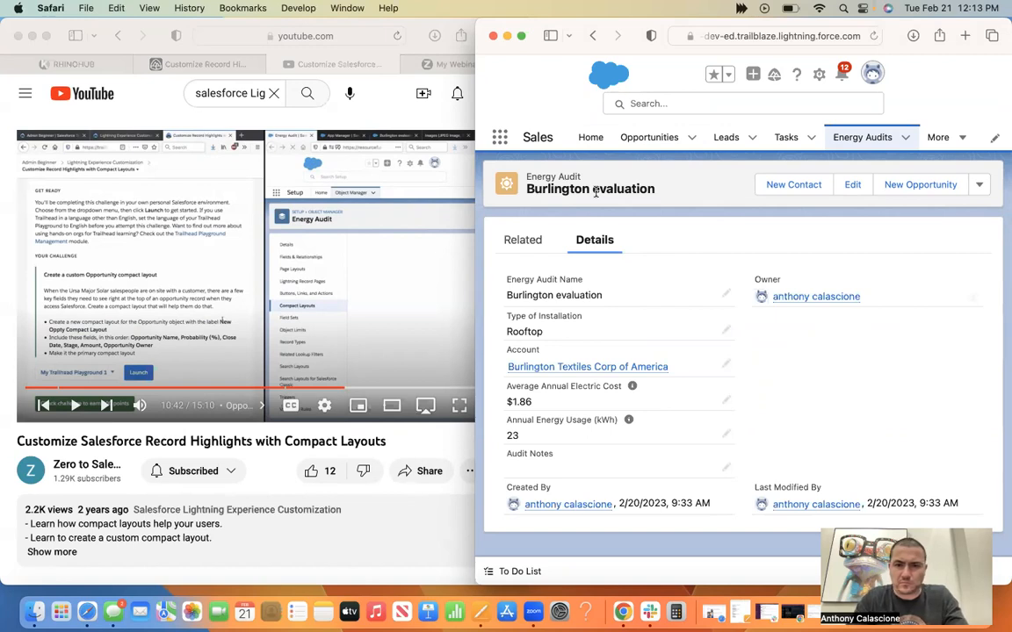
Replay the YouTube tutorial from 10:26 beside a narrowed playground window, and pause it at the Energy Audit compact layouts page.
left_click(338, 391)
left_click(338, 390)
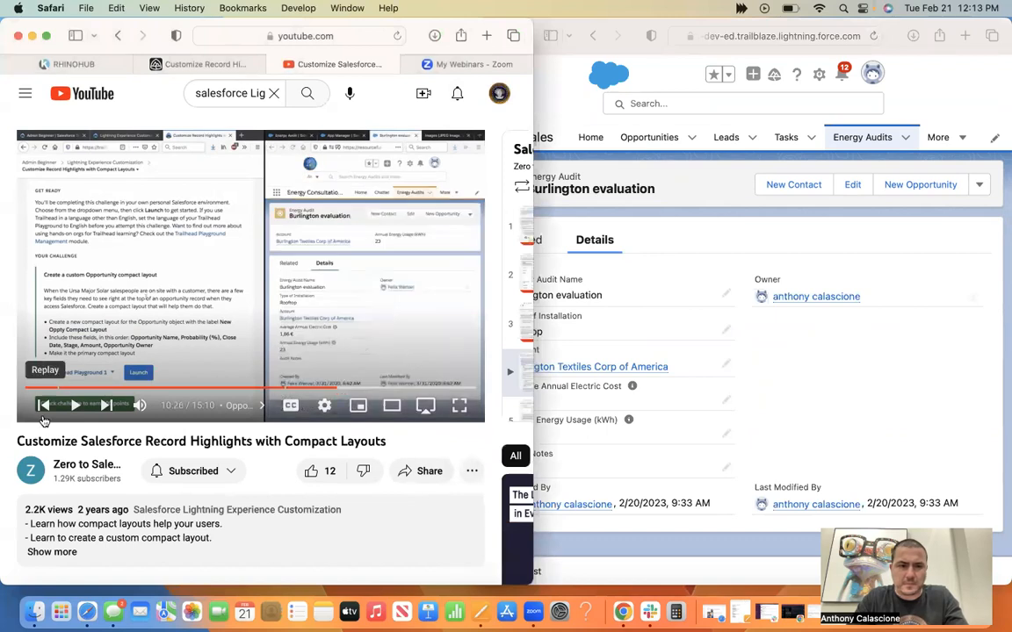
left_click(74, 406)
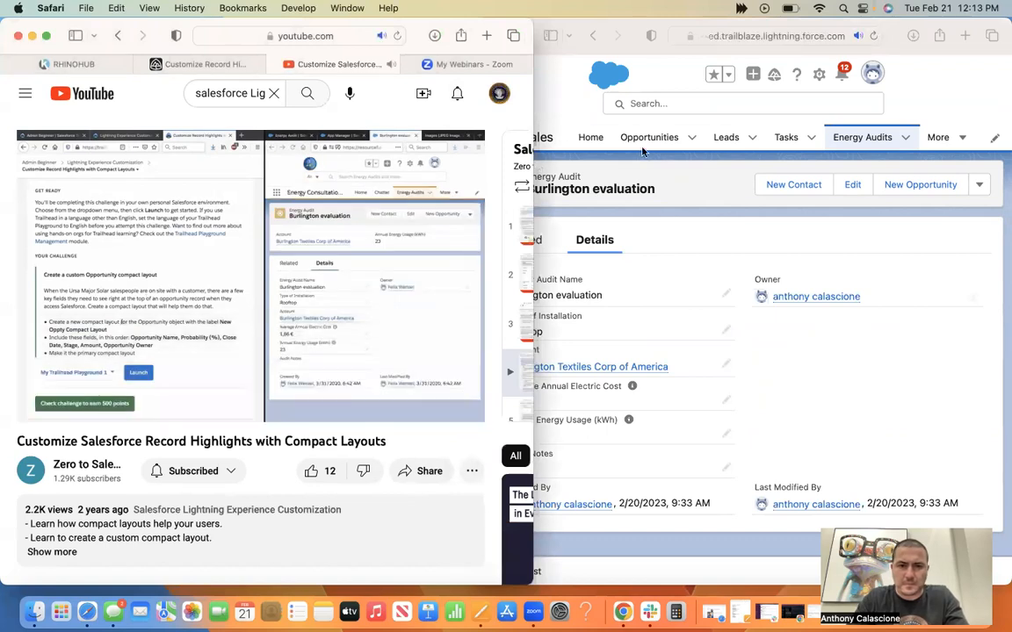
left_click(661, 170)
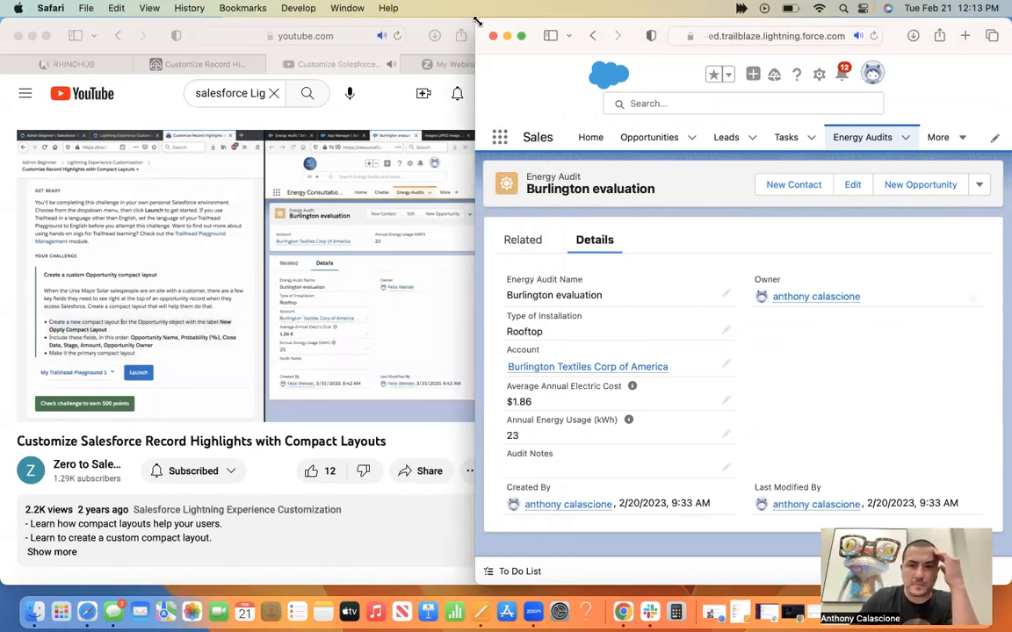
left_click_drag(478, 9, 525, 10)
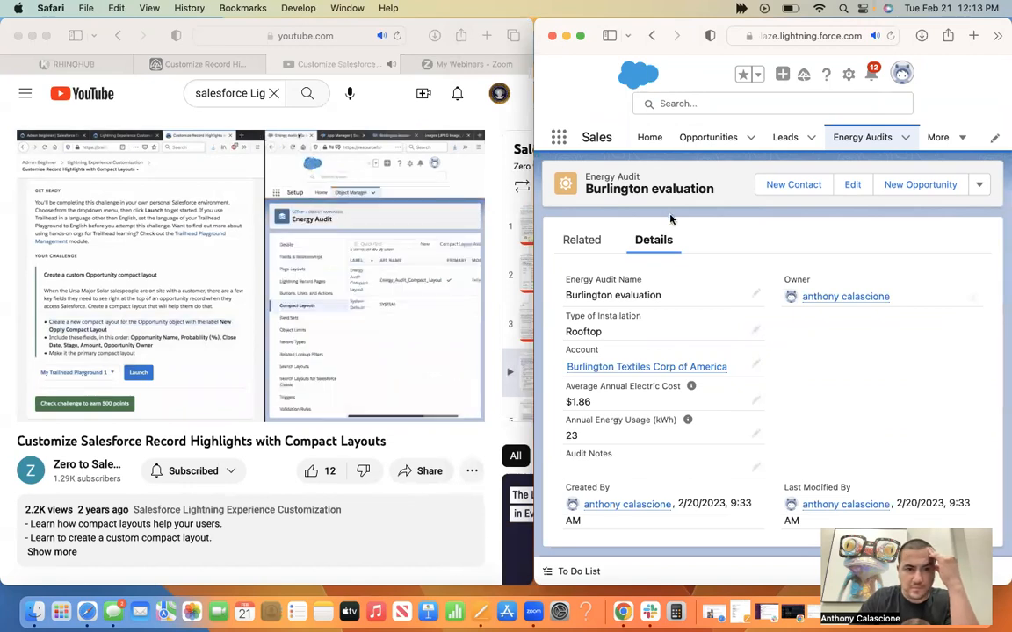
left_click(410, 406)
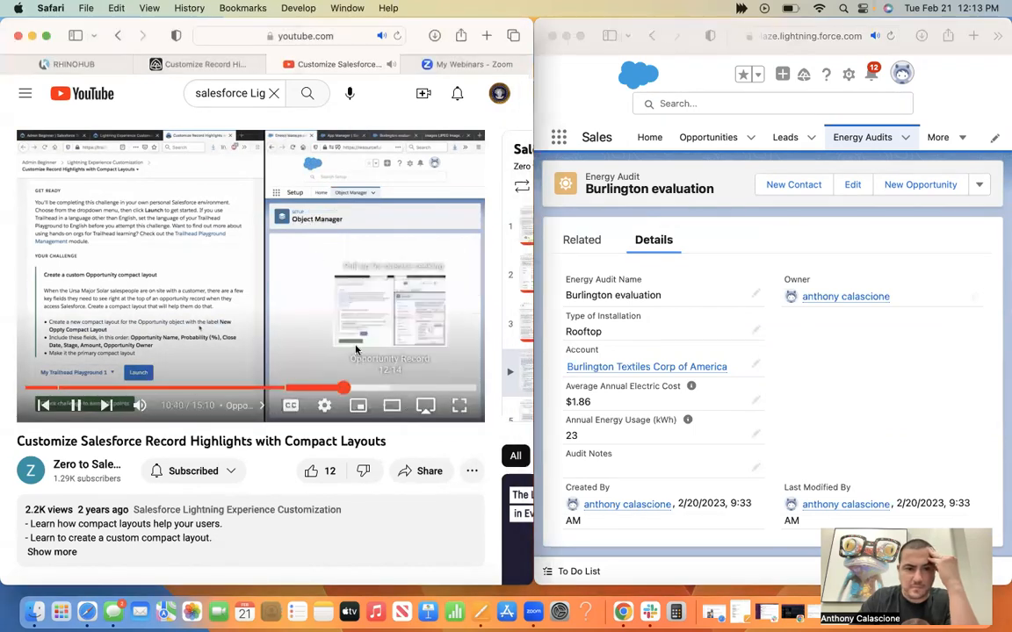
left_click(318, 332)
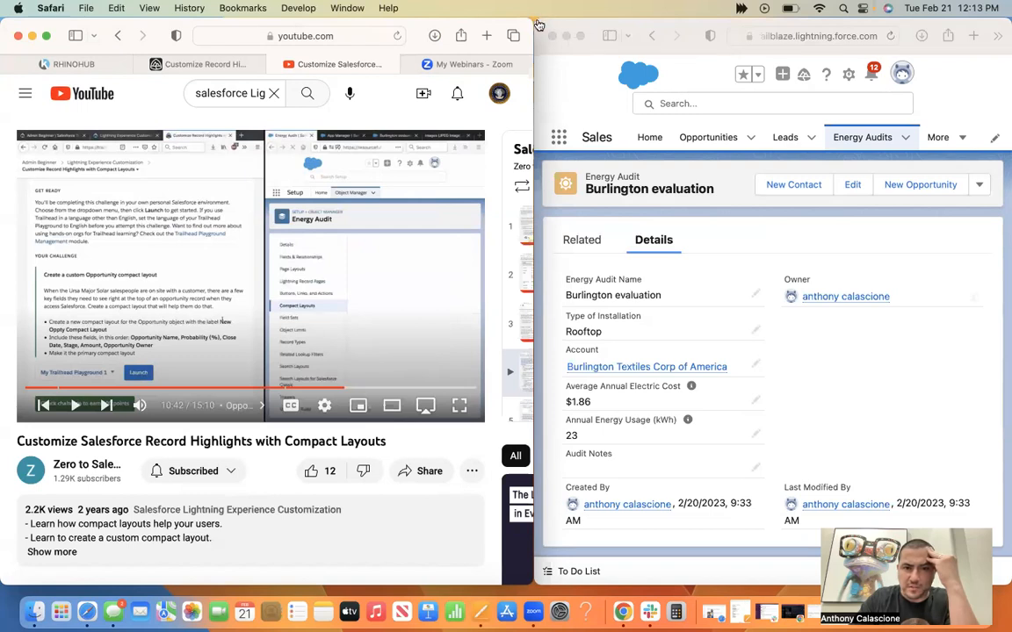
Widen the playground window and view the New Opportunity form from the Burlington evaluation record, closing it without saving.
left_click(535, 20)
left_click_drag(535, 21, 347, 20)
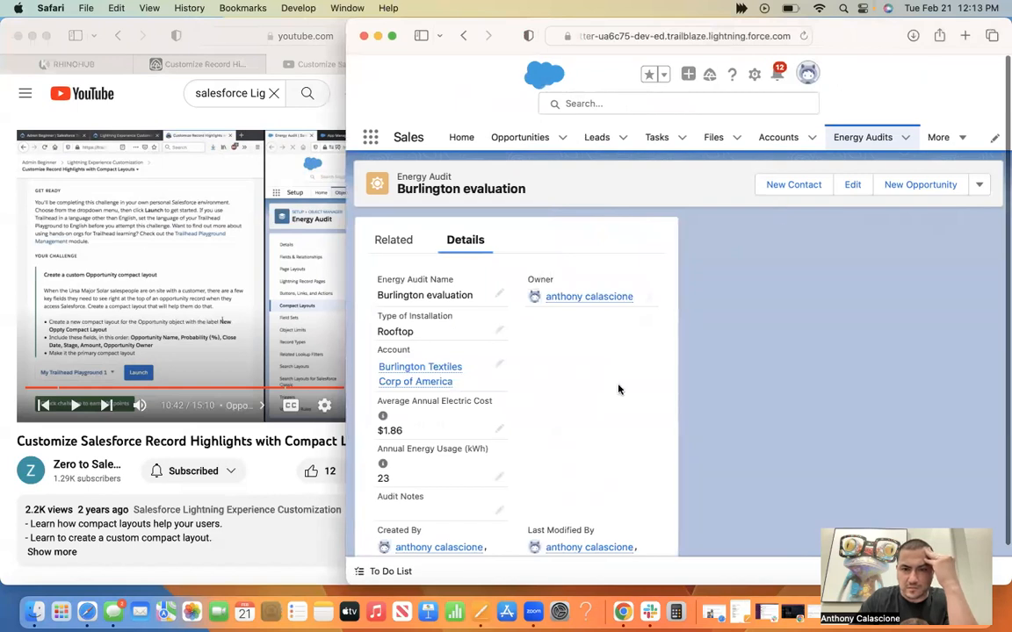
left_click(923, 185)
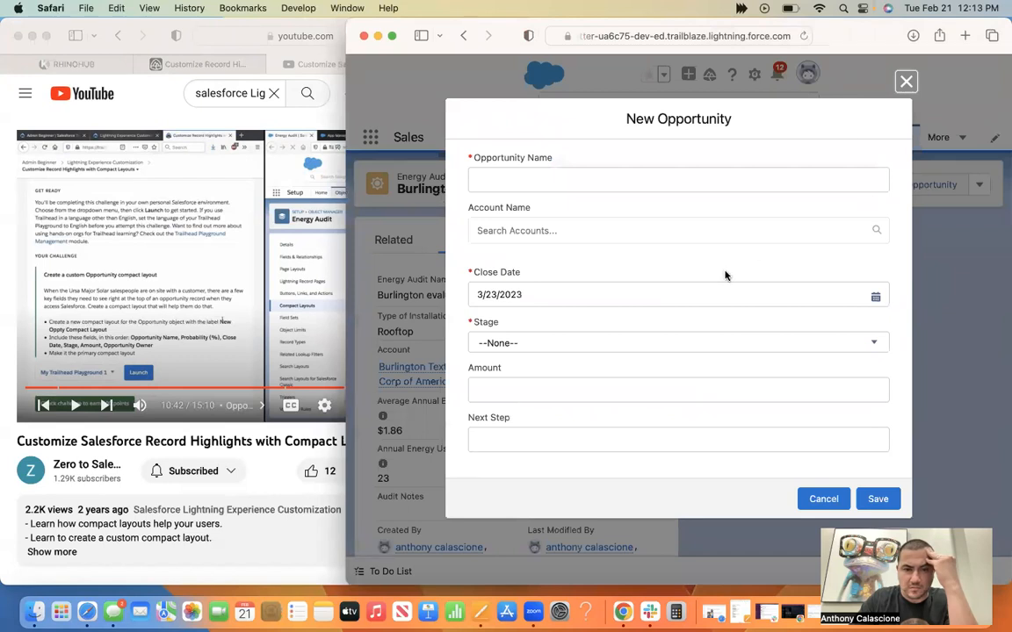
left_click(905, 80)
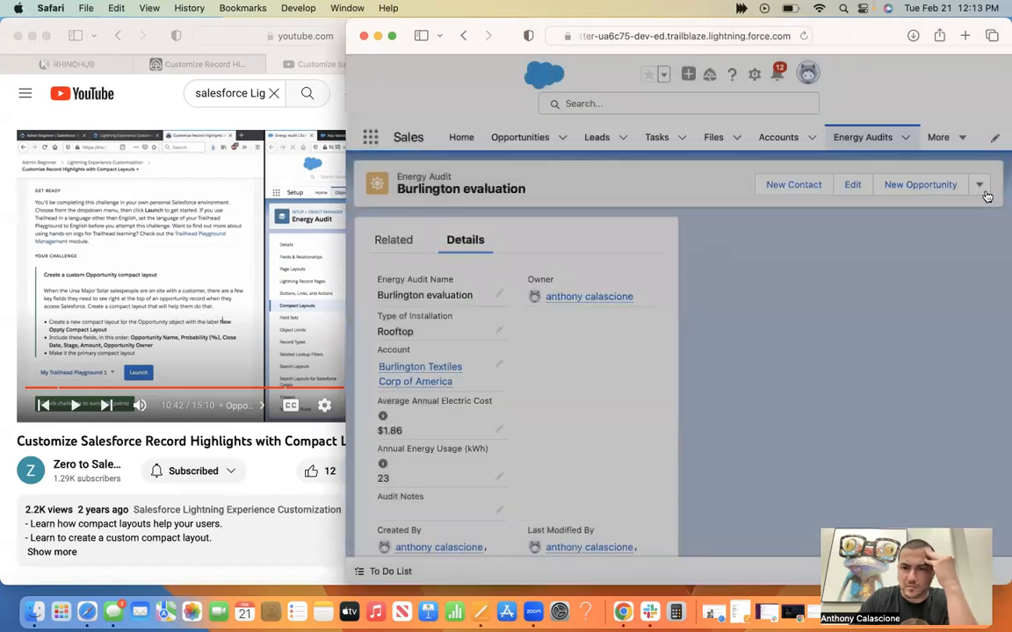
Look through the Burlington evaluation record's additional actions, details and related lists.
left_click(985, 194)
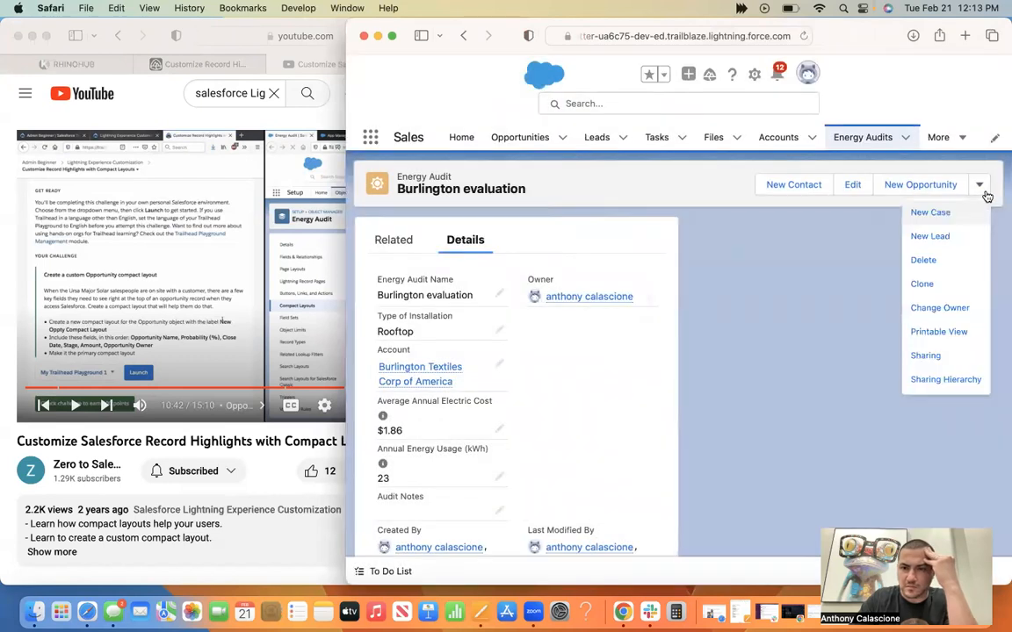
left_click(808, 332)
scroll(809, 332, "down", 2)
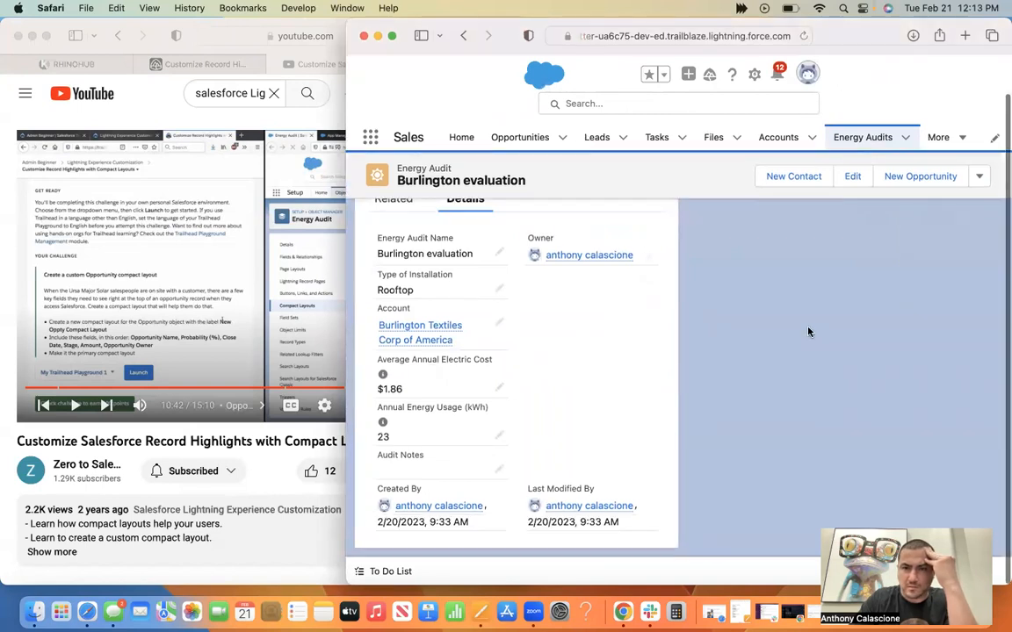
scroll(809, 332, "up", 2)
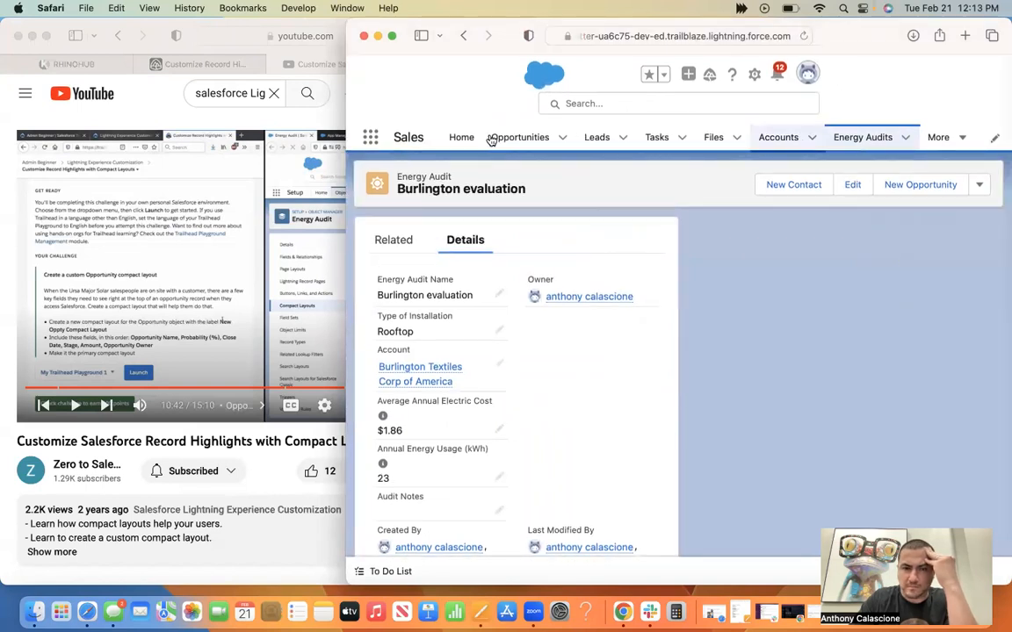
left_click(395, 240)
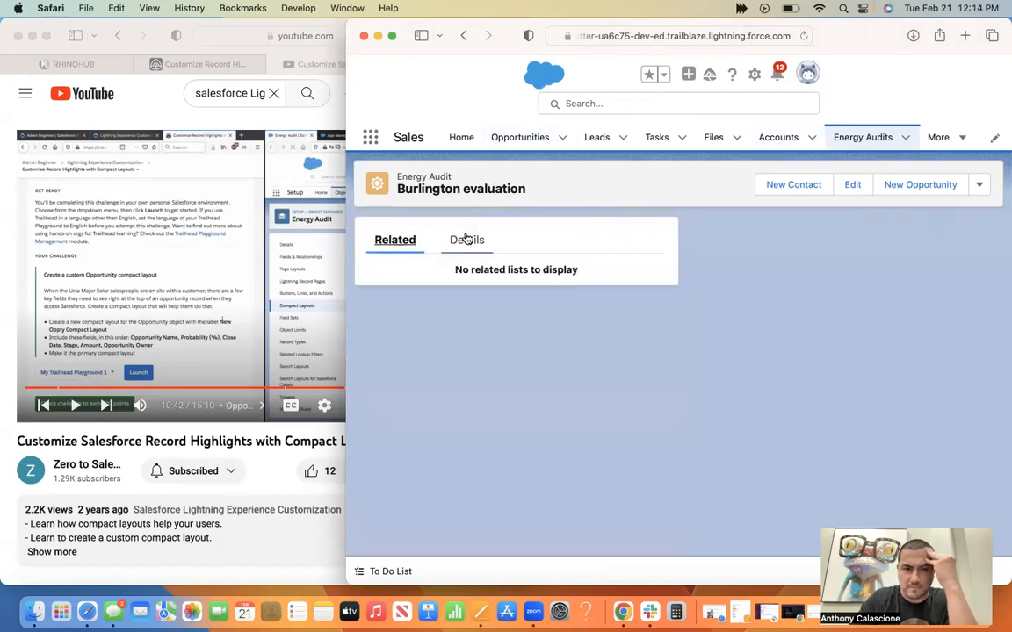
left_click(466, 239)
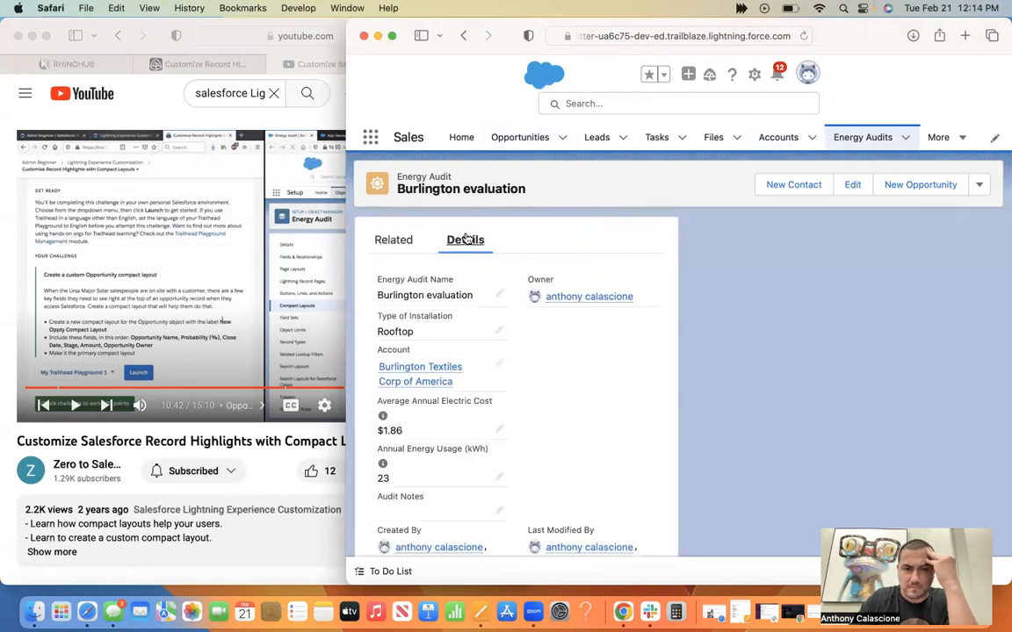
Return to the Trailhead compact layouts unit and reread what compact layouts do, including the Burlington Textiles opportunity example.
left_click(159, 33)
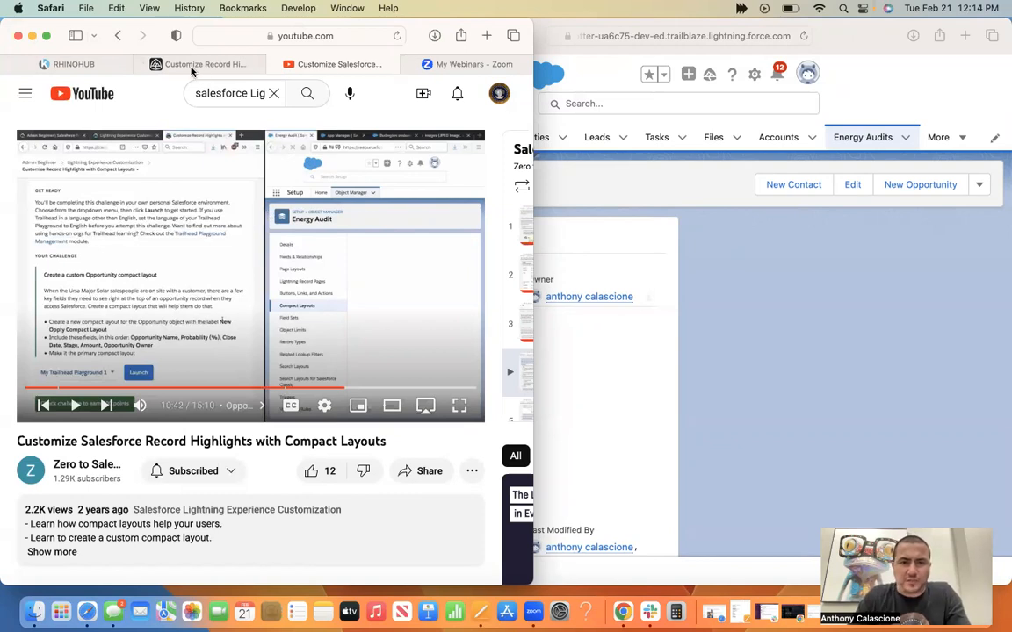
left_click(190, 69)
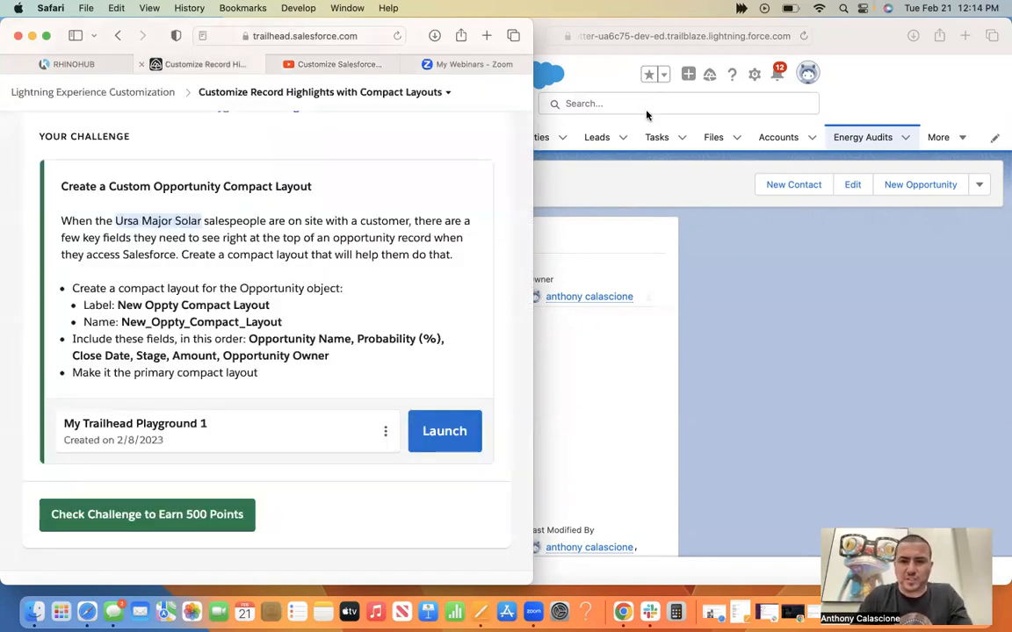
scroll(295, 385, "up", 10)
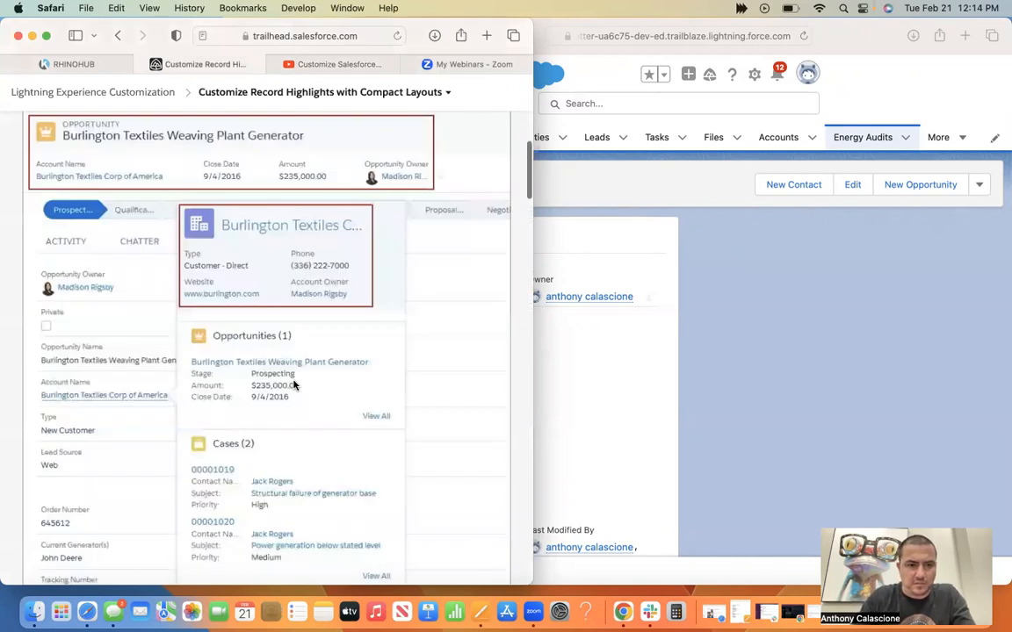
scroll(294, 384, "up", 4)
scroll(294, 385, "down", 3)
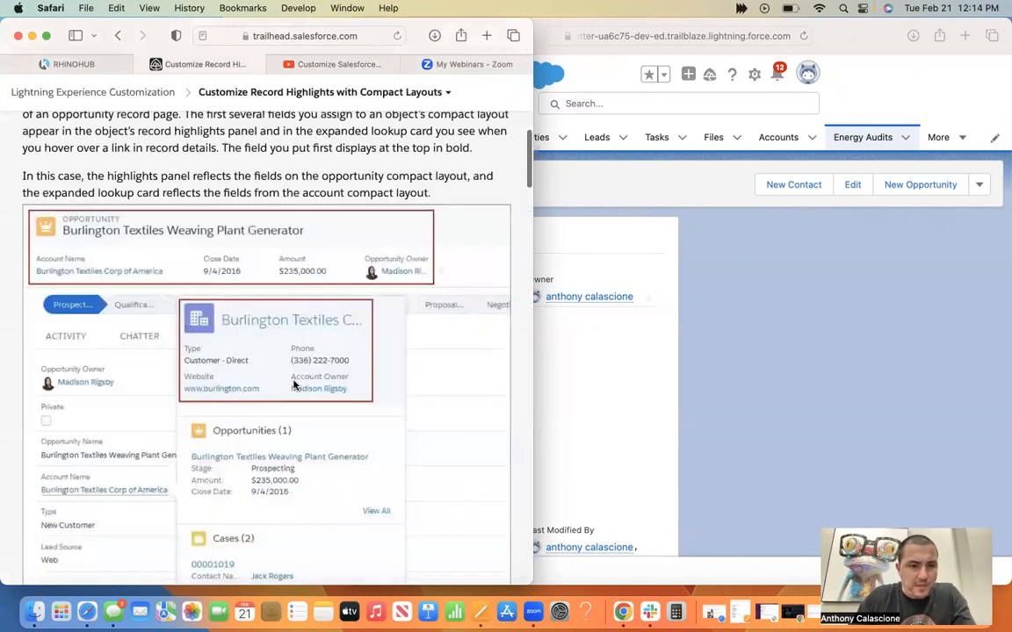
scroll(294, 385, "up", 3)
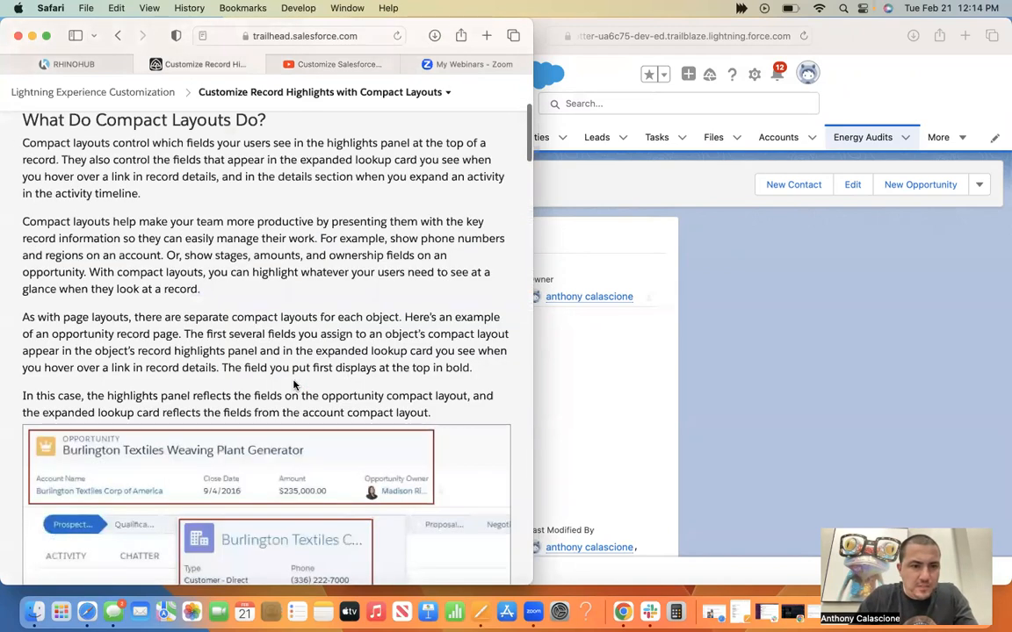
scroll(295, 385, "down", 2)
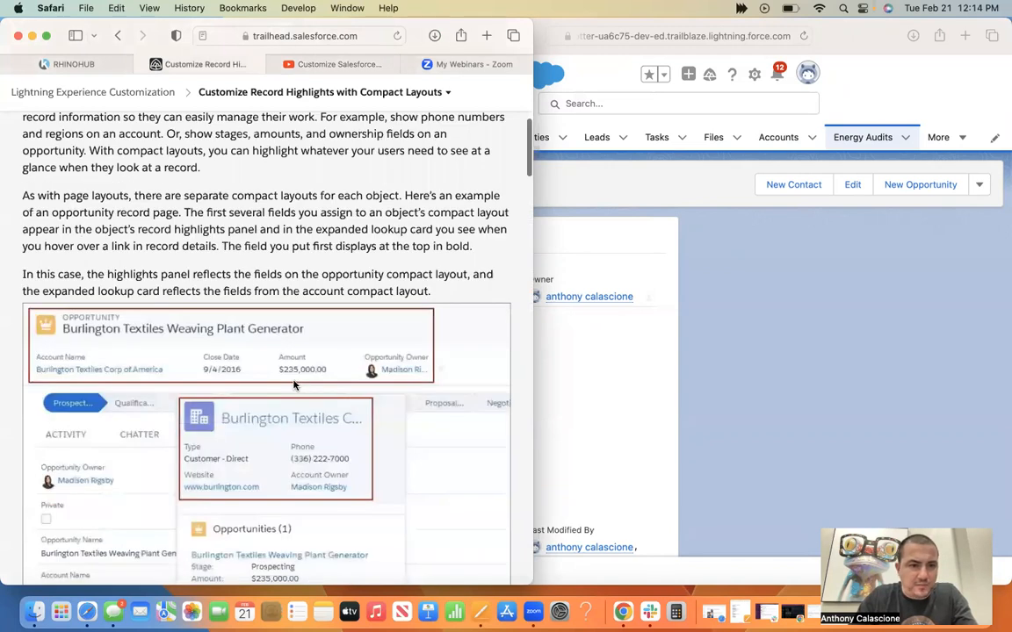
scroll(294, 385, "down", 3)
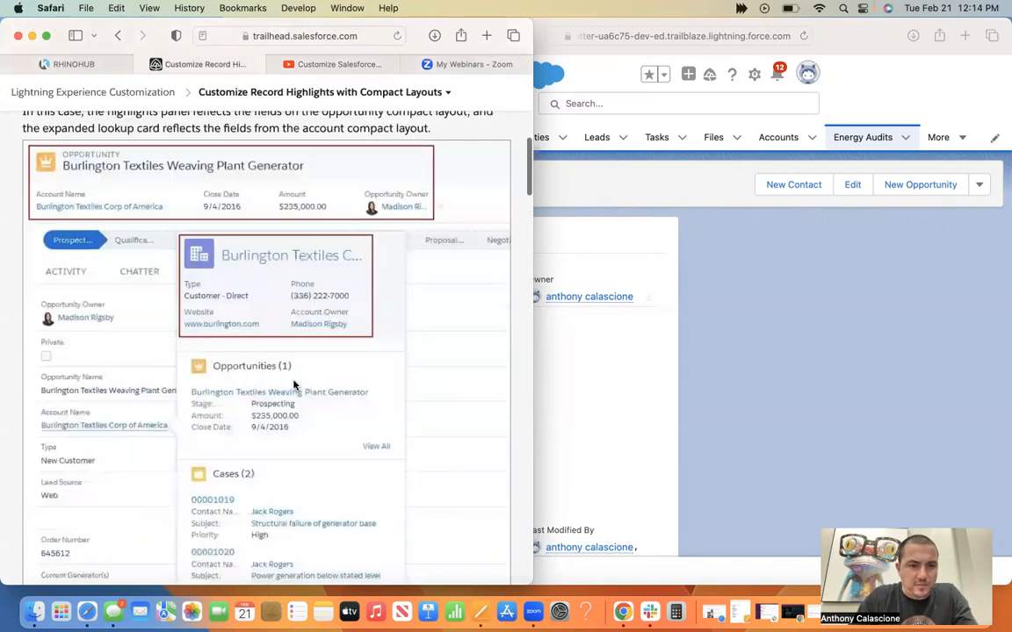
Read the Trailhead unit's Account compact layout example and its instructions for creating the Energy Audit compact layout.
scroll(294, 385, "down", 5)
scroll(294, 384, "down", 7)
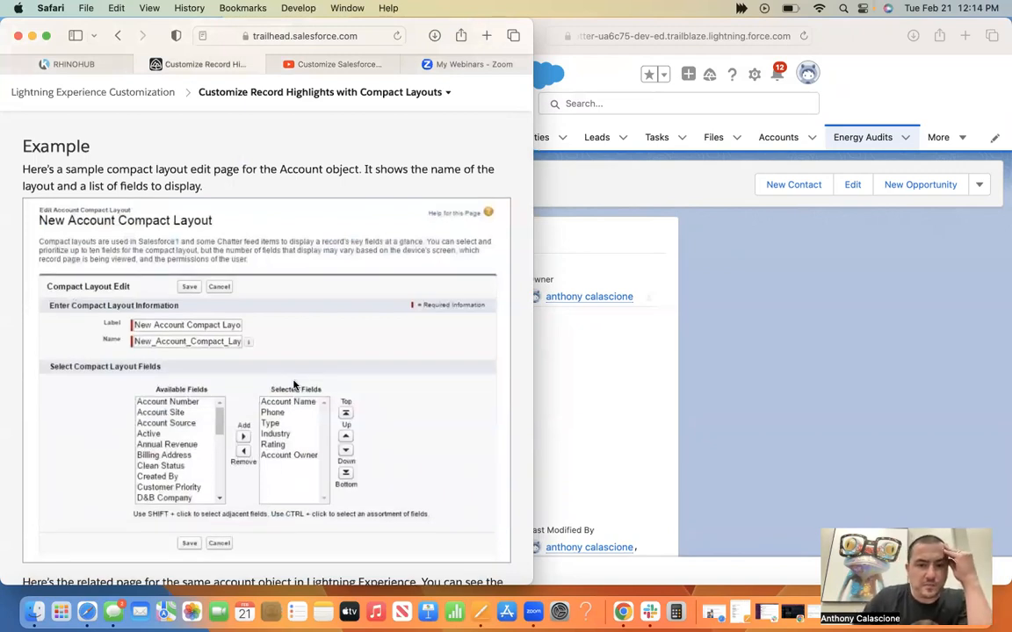
scroll(294, 385, "down", 3)
scroll(295, 385, "down", 2)
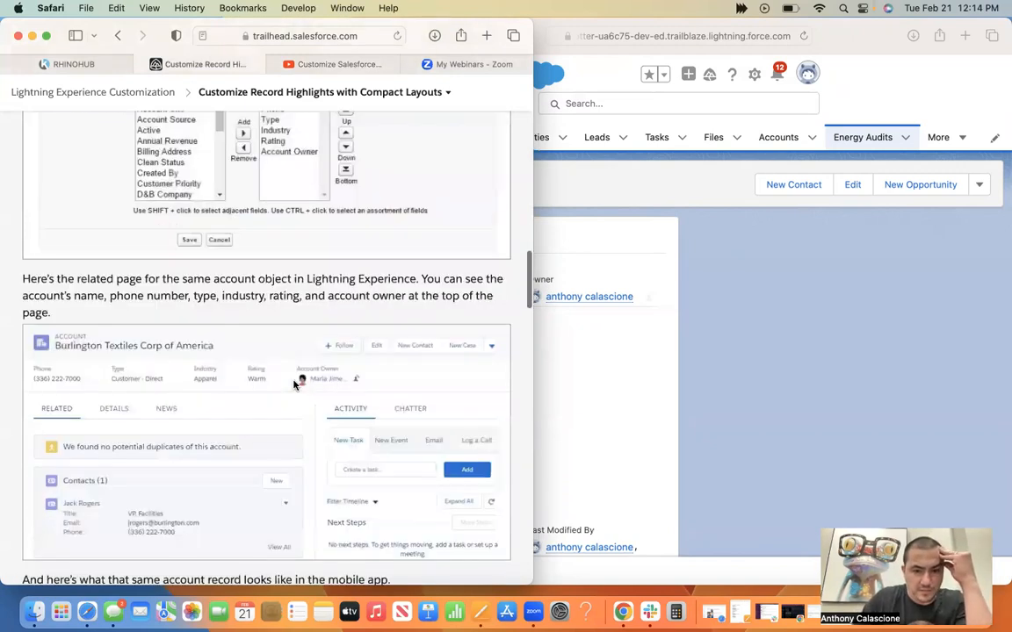
scroll(295, 385, "down", 4)
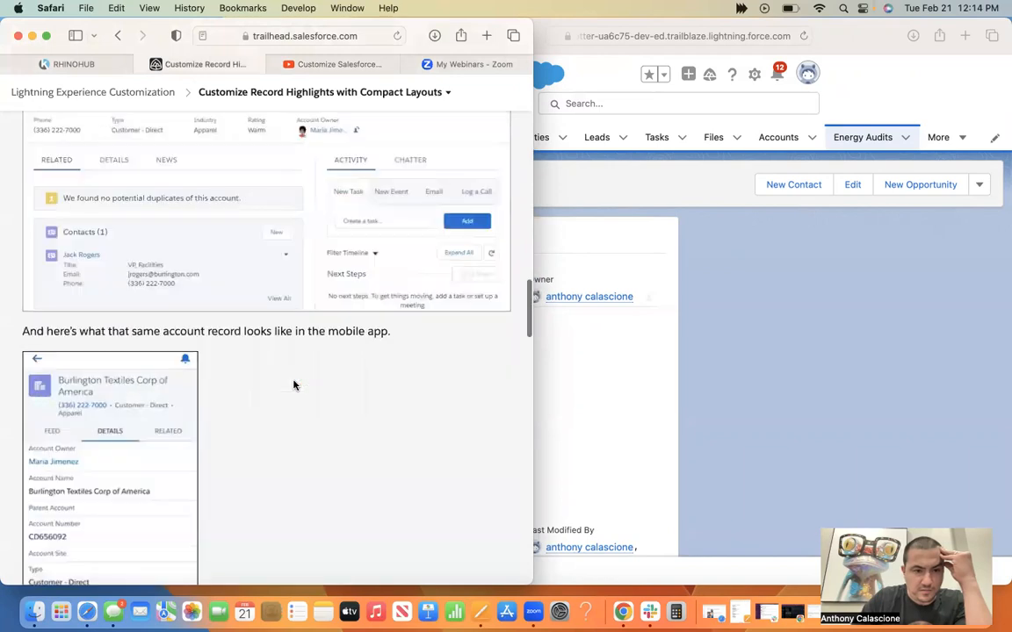
scroll(294, 385, "down", 5)
scroll(294, 385, "down", 3)
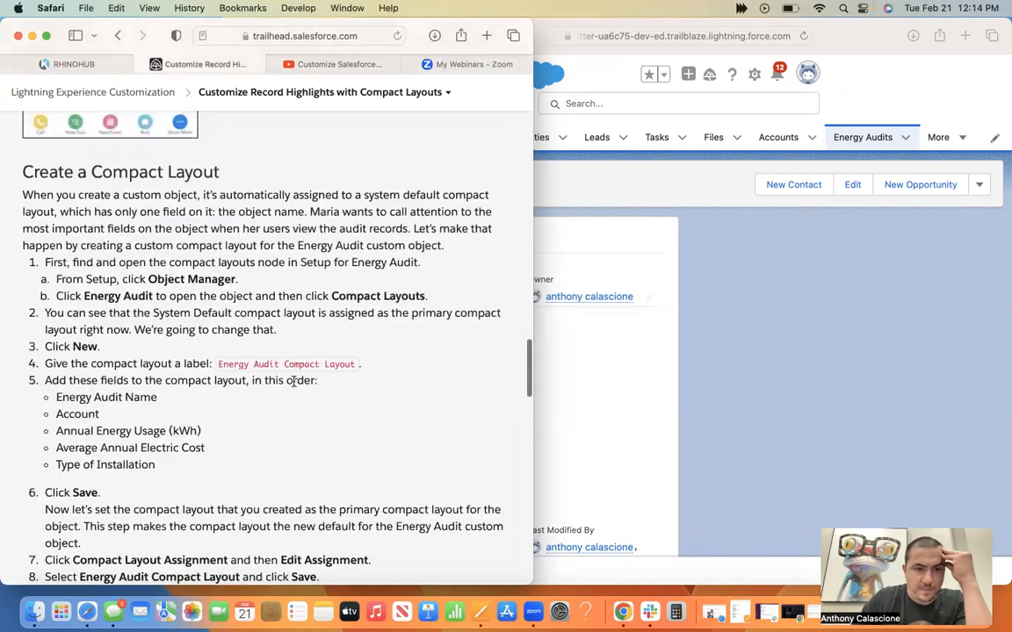
scroll(294, 381, "down", 1)
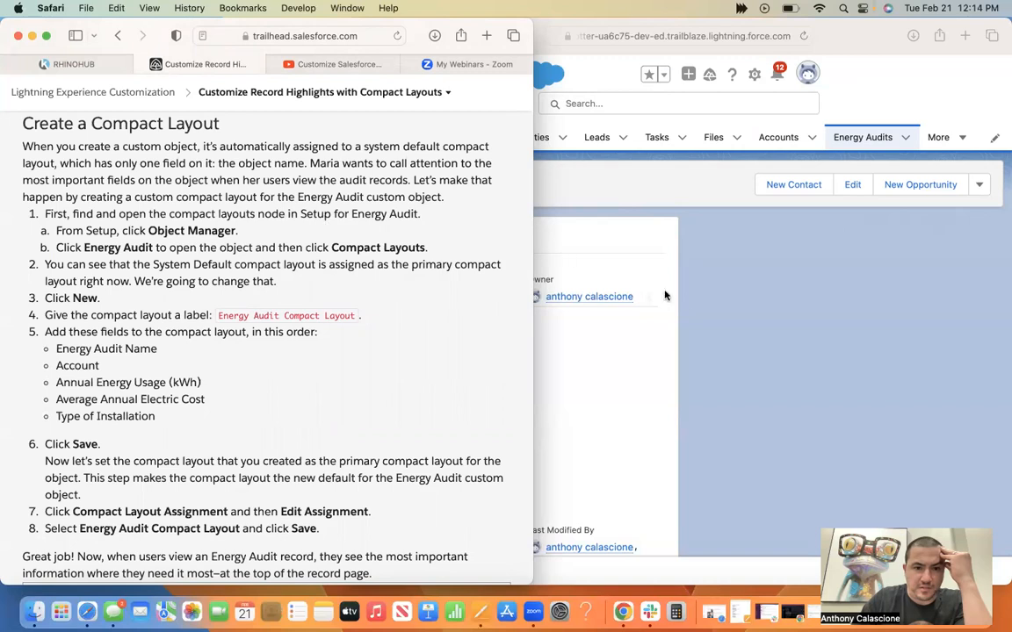
Look through the recent records listed for Energy Audits in the playground.
left_click(690, 302)
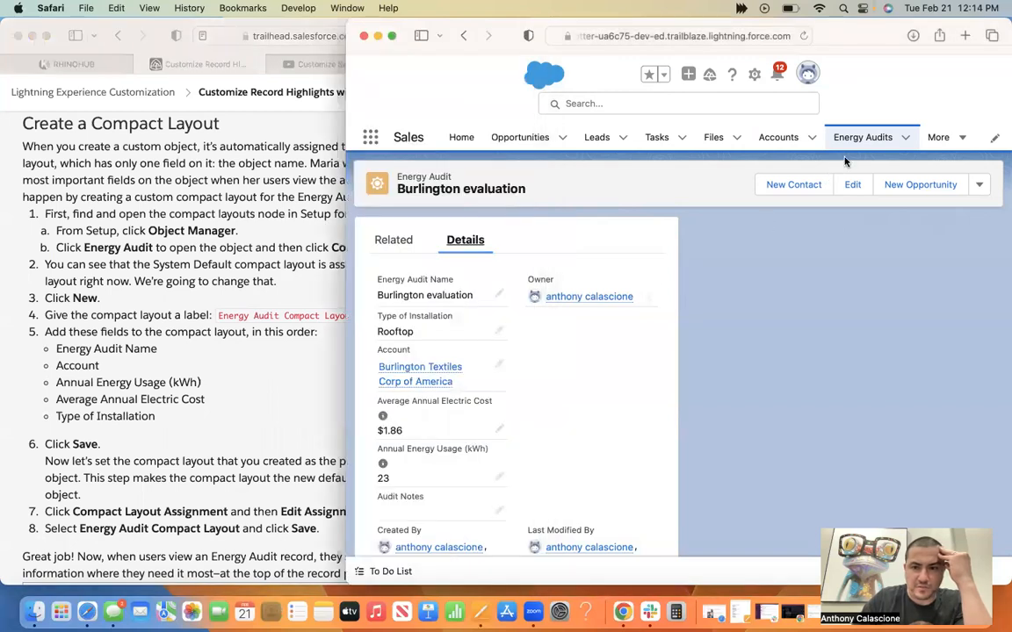
left_click(907, 139)
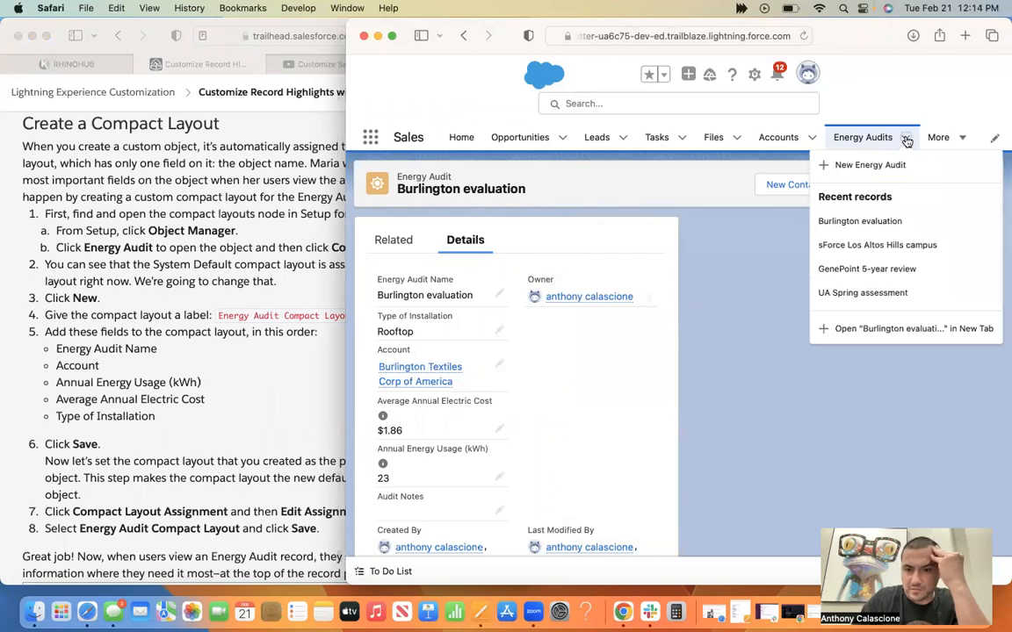
left_click(907, 140)
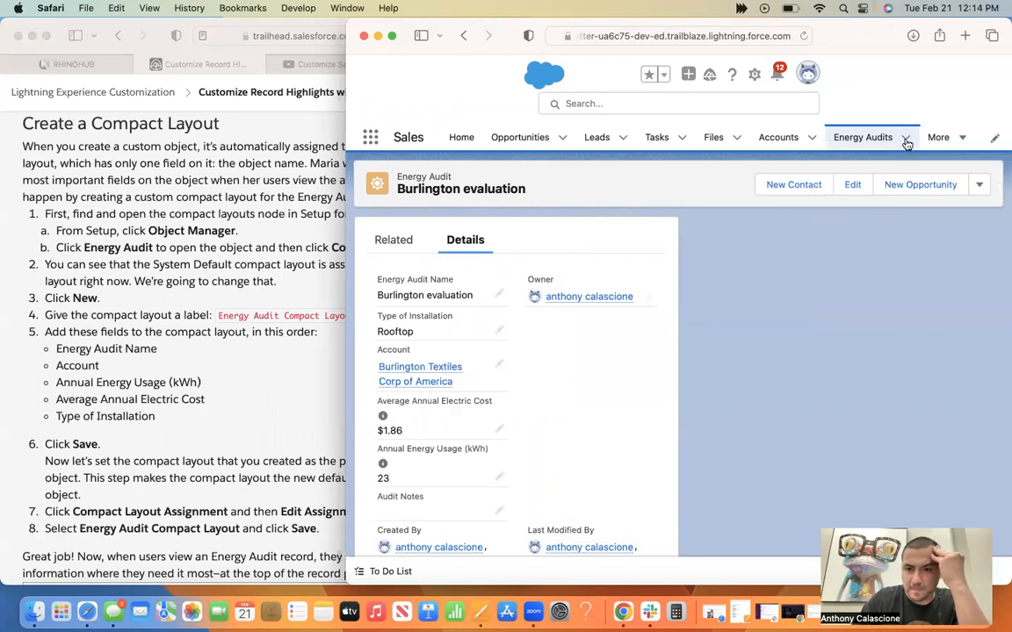
left_click(906, 140)
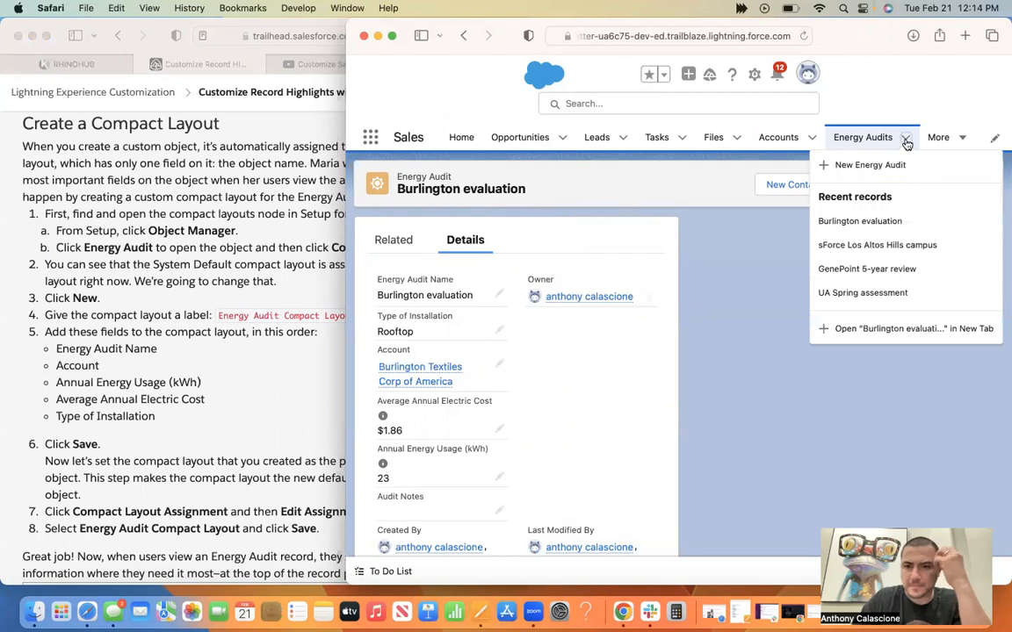
left_click(769, 247)
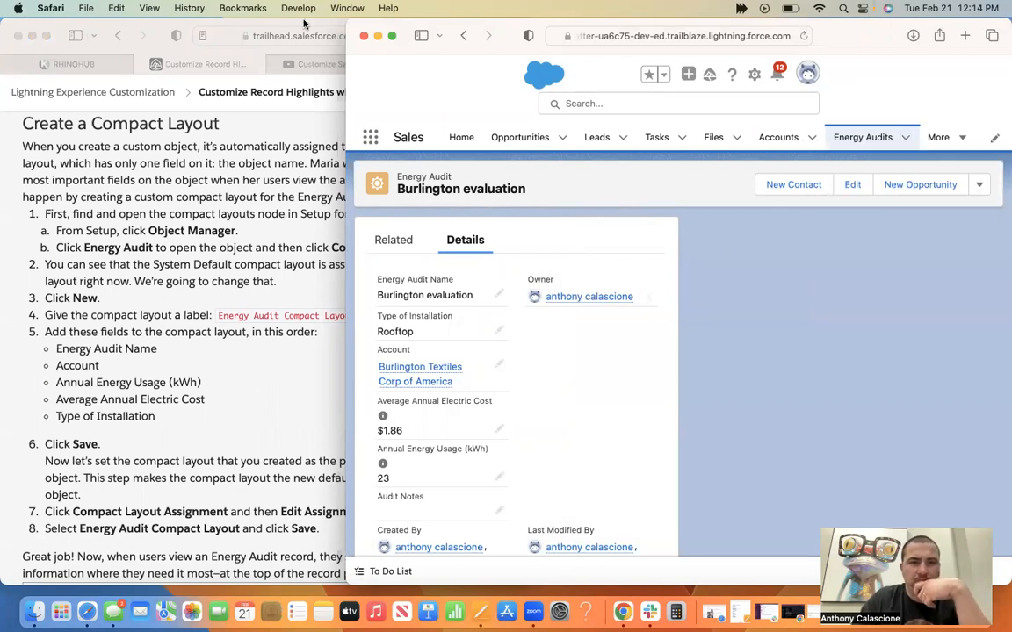
Widen the playground window and look through the Burlington evaluation record's additional actions and the remaining navigation items.
left_click_drag(346, 23, 459, 9)
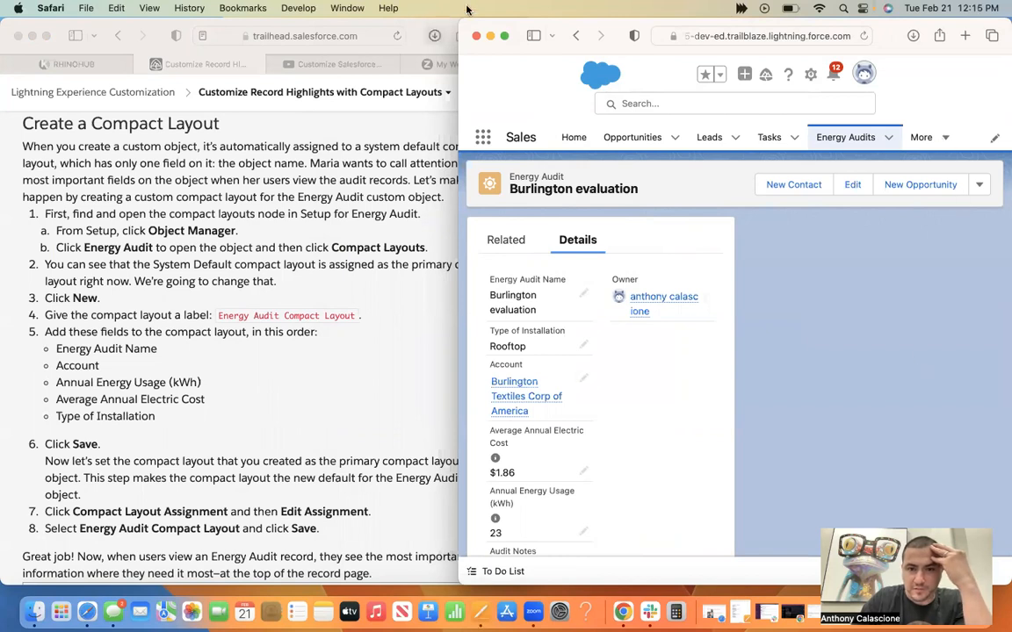
left_click_drag(284, 8, 279, 8)
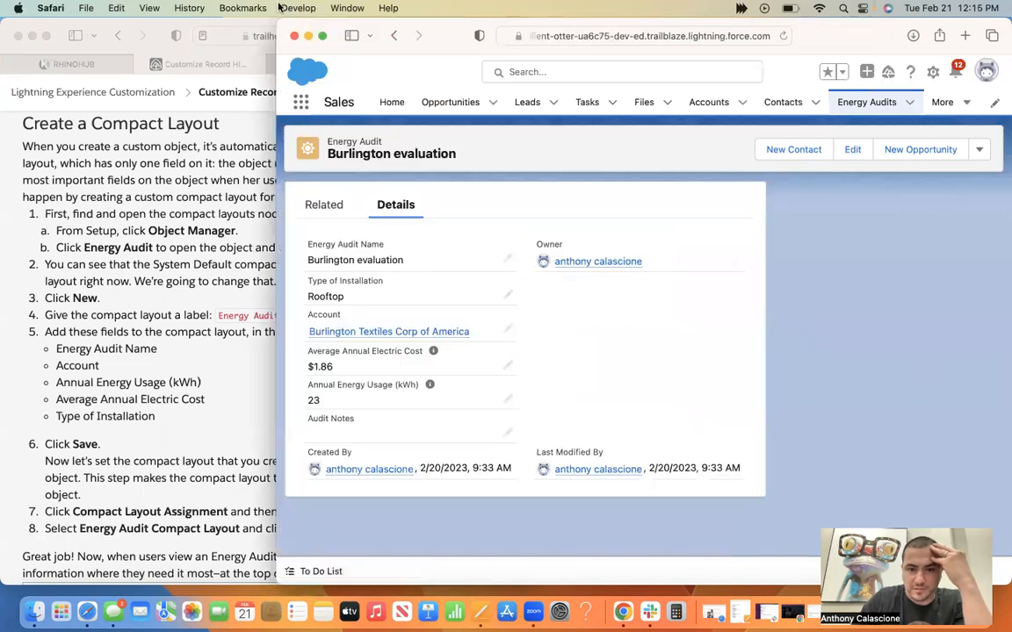
left_click(979, 151)
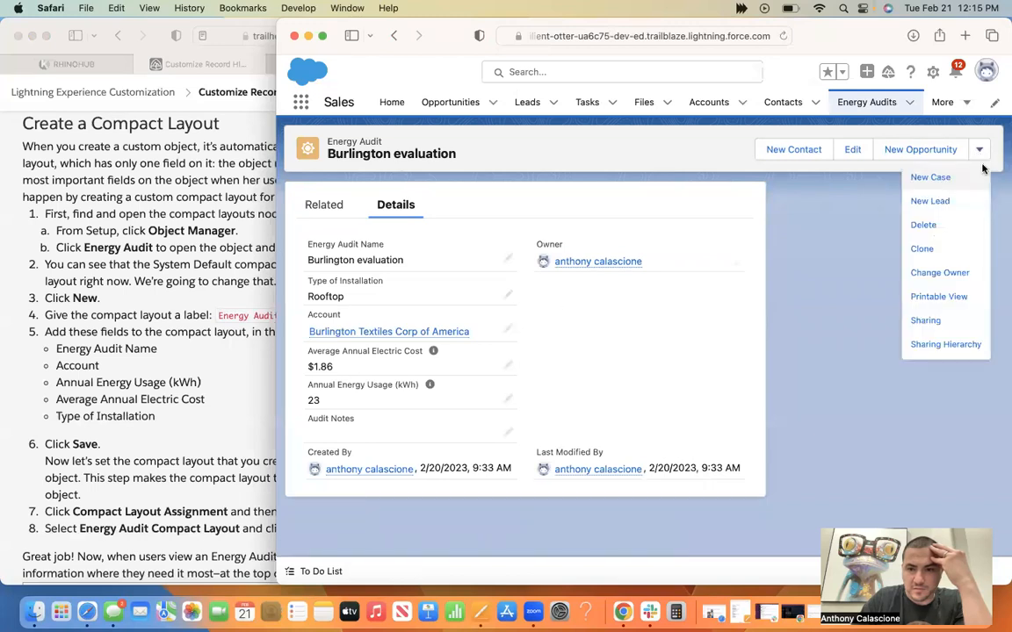
left_click(965, 111)
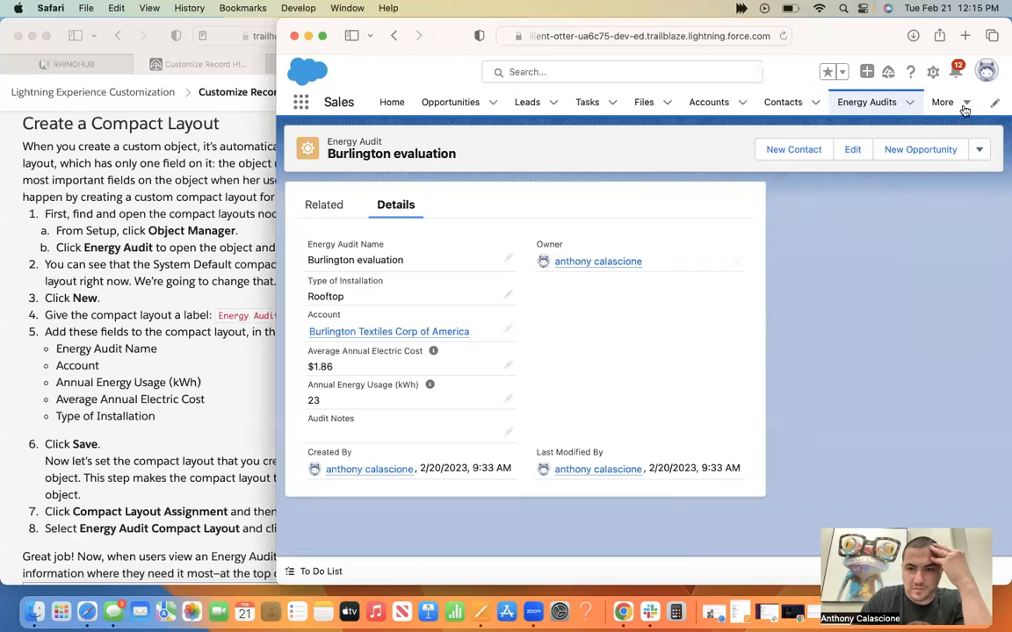
left_click(965, 111)
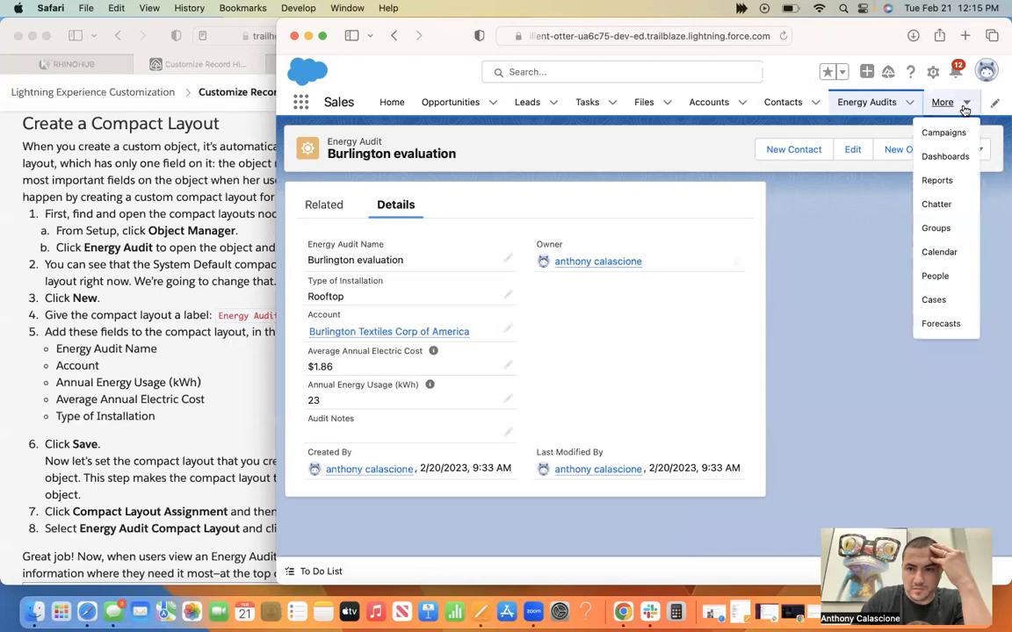
left_click(375, 142)
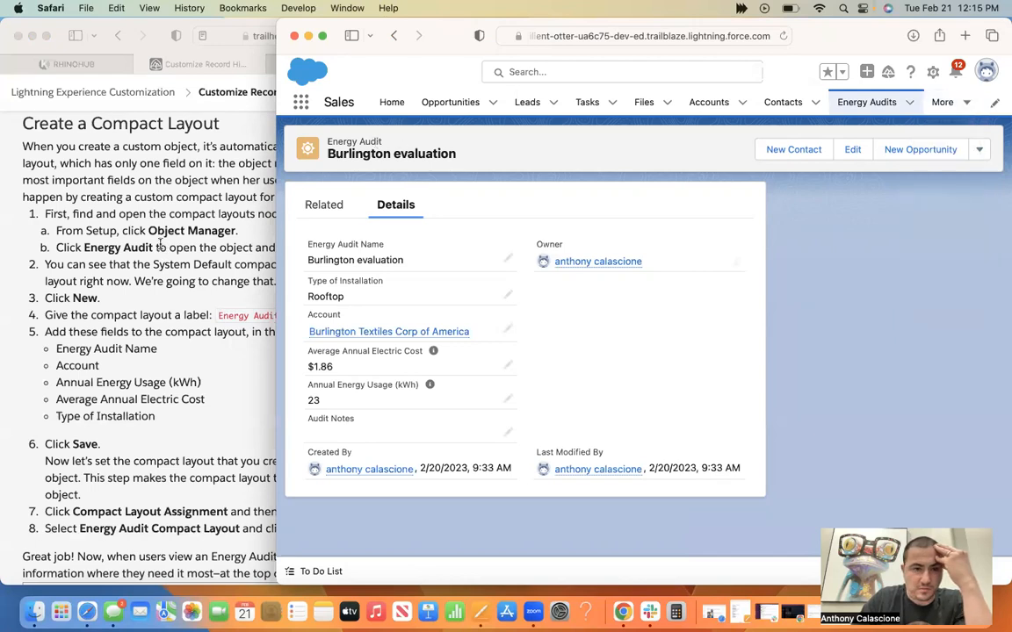
Review the Trailhead unit's mobile account example above the Create a Compact Layout instructions.
left_click(161, 248)
scroll(161, 249, "up", 5)
scroll(161, 249, "up", 5)
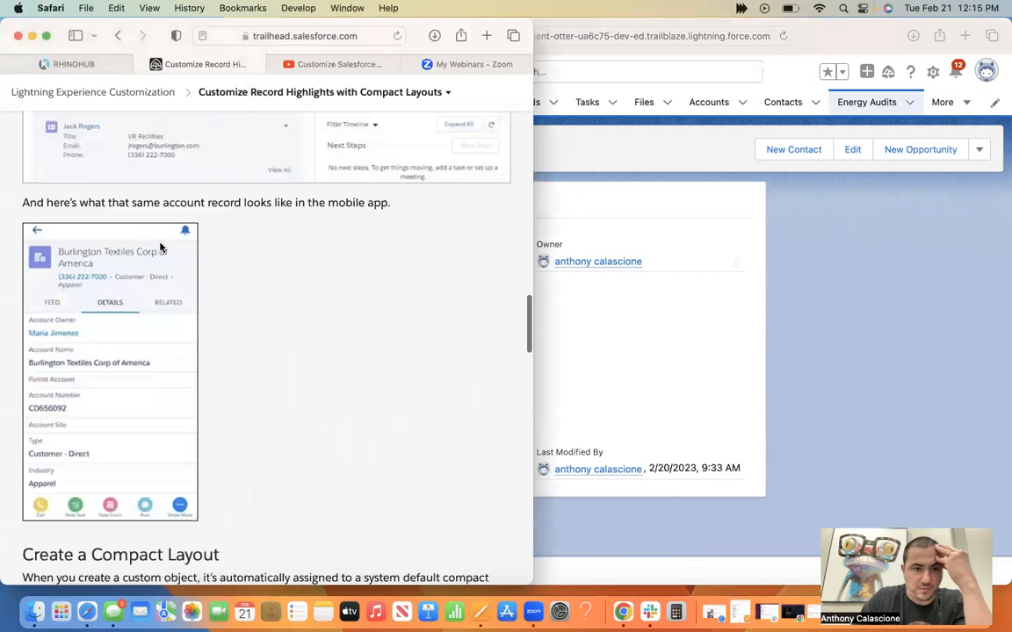
scroll(160, 249, "down", 2)
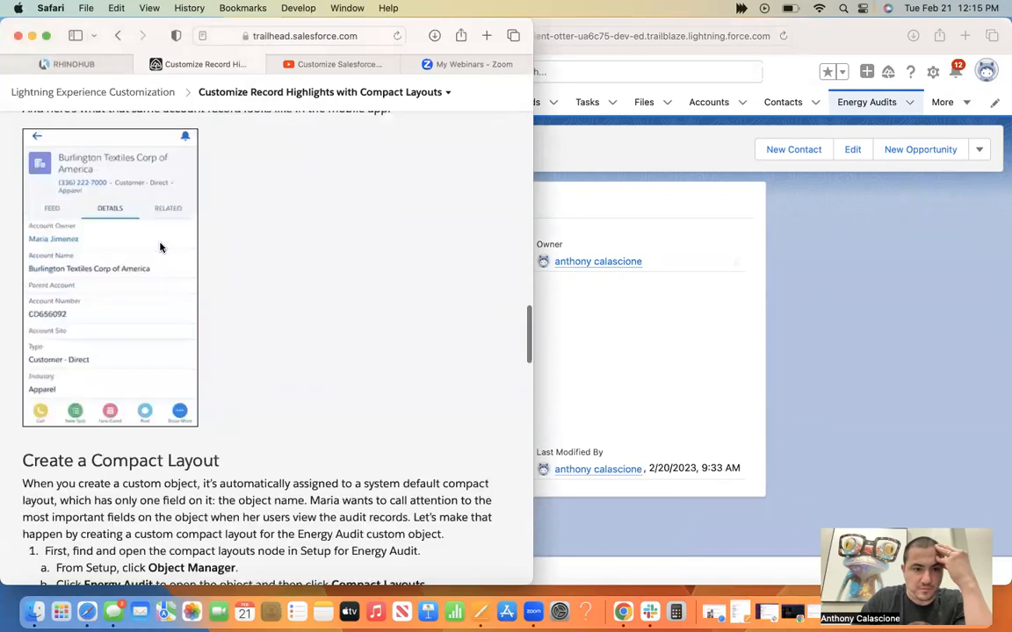
Switch to the YouTube compact layouts walkthrough, play it from about 2:10 and bring the playground forward.
left_click(304, 65)
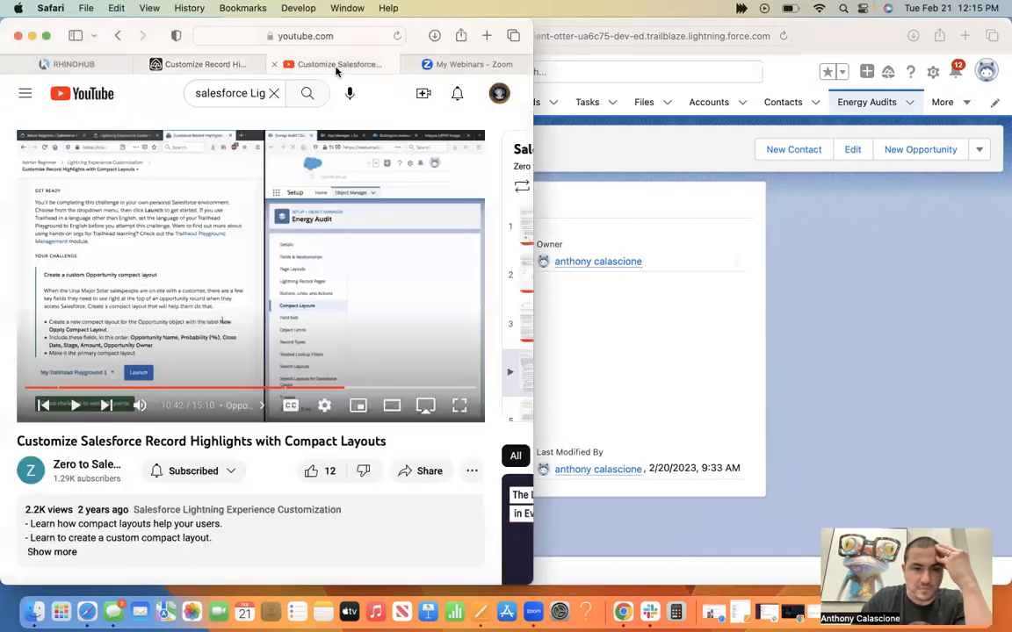
left_click(109, 389)
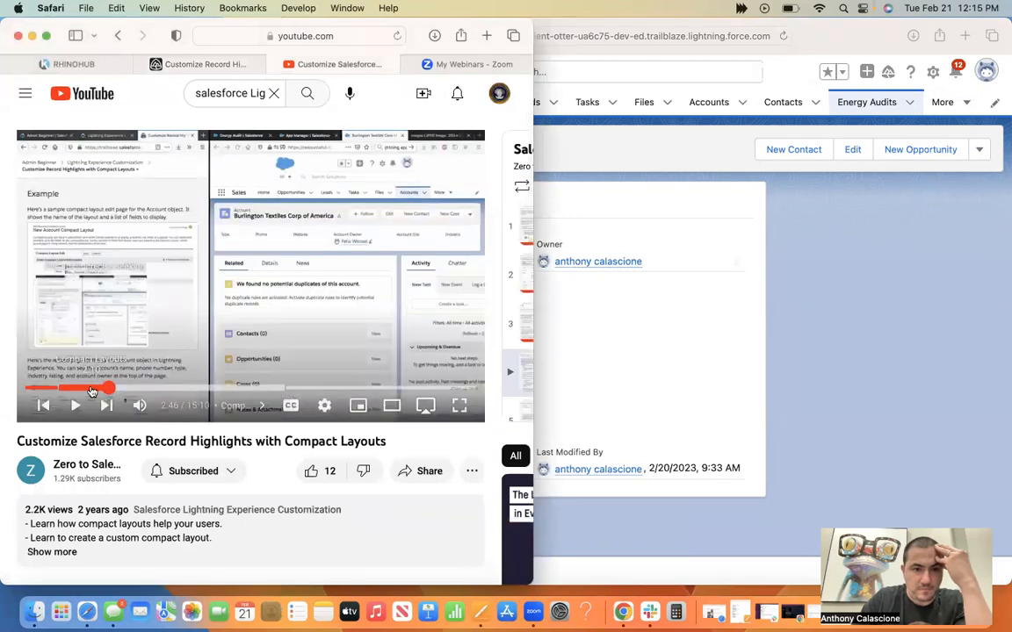
left_click(91, 389)
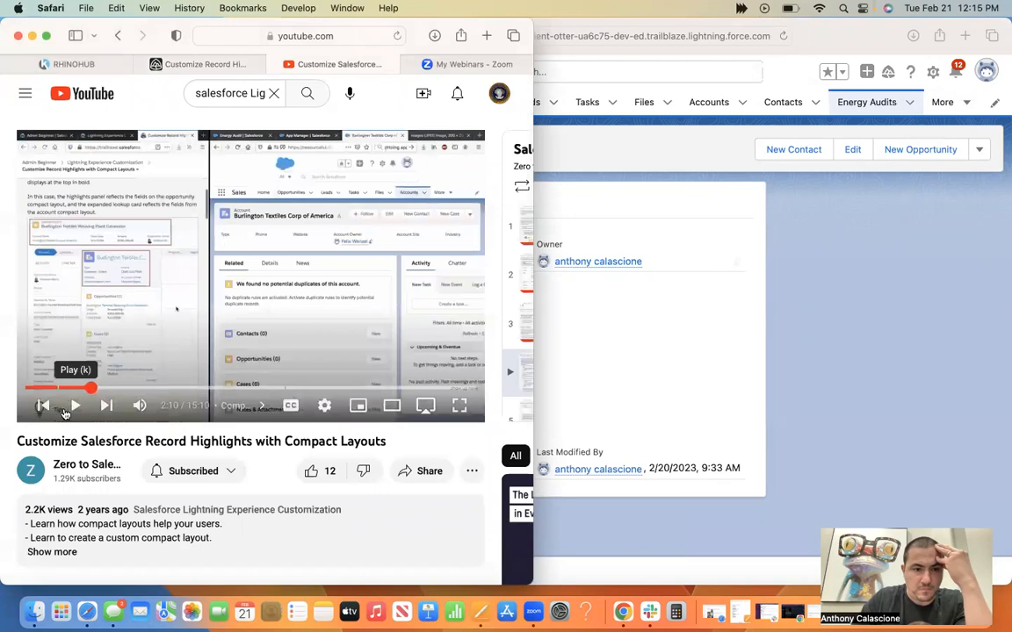
left_click(74, 406)
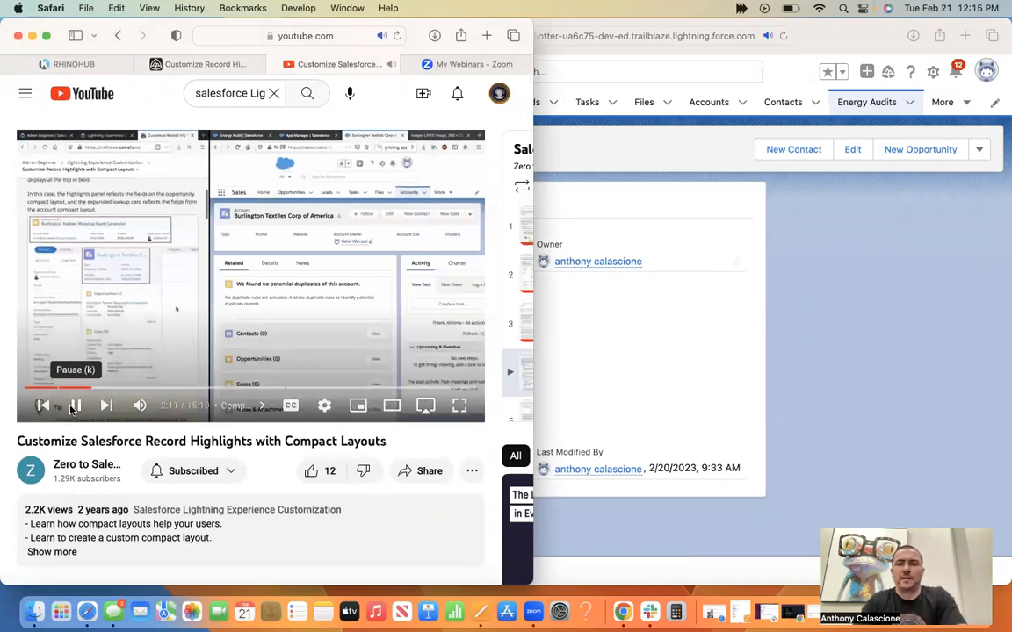
left_click(878, 330)
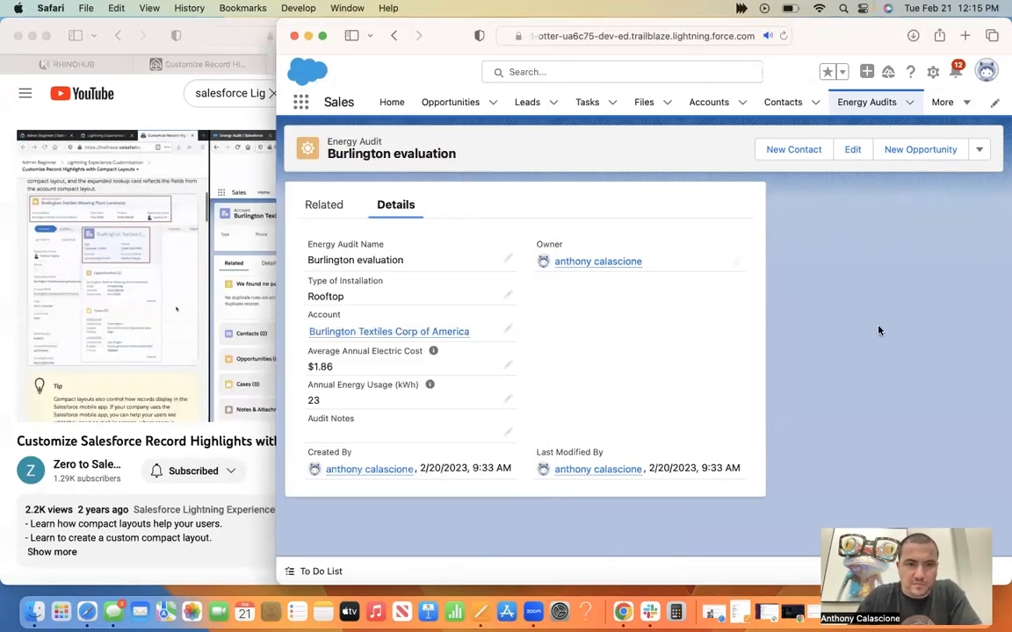
Narrow the playground window to uncover the walkthrough video and pause the video at about 3:02.
left_click_drag(490, 7, 443, 12)
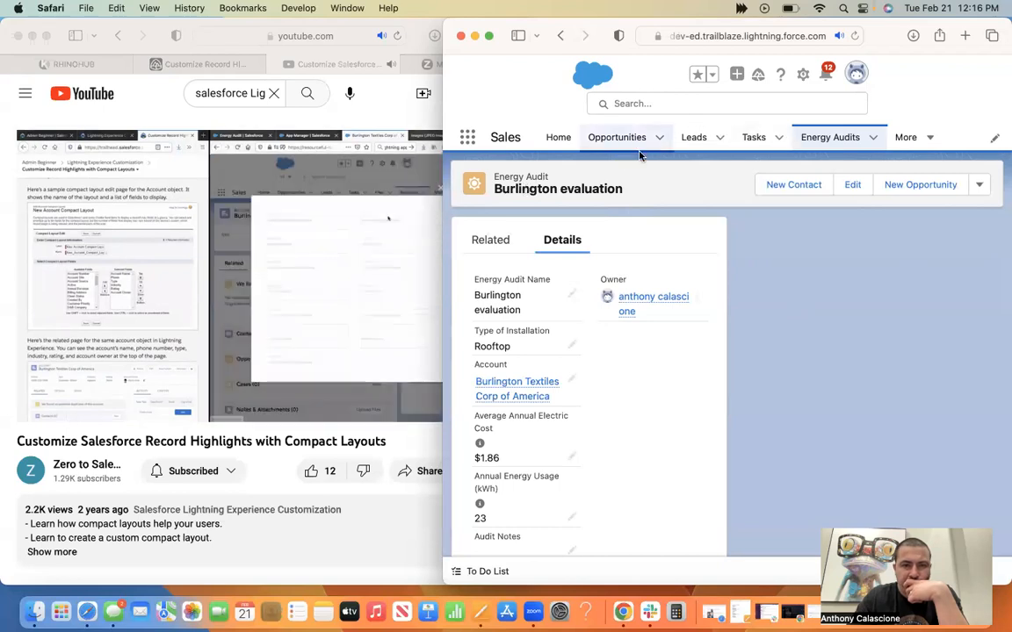
left_click(271, 288)
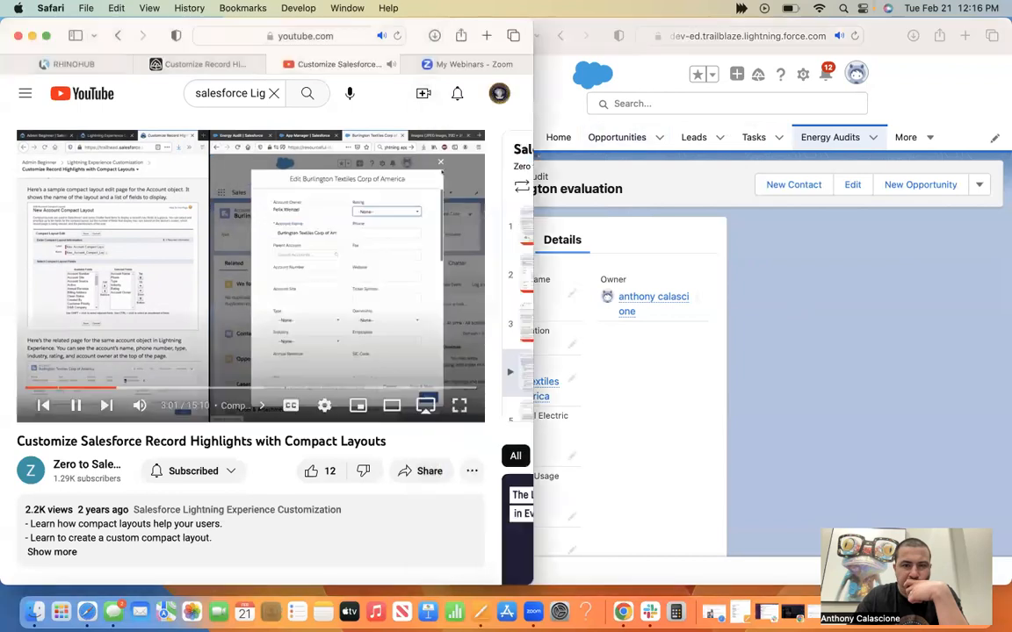
left_click(452, 310)
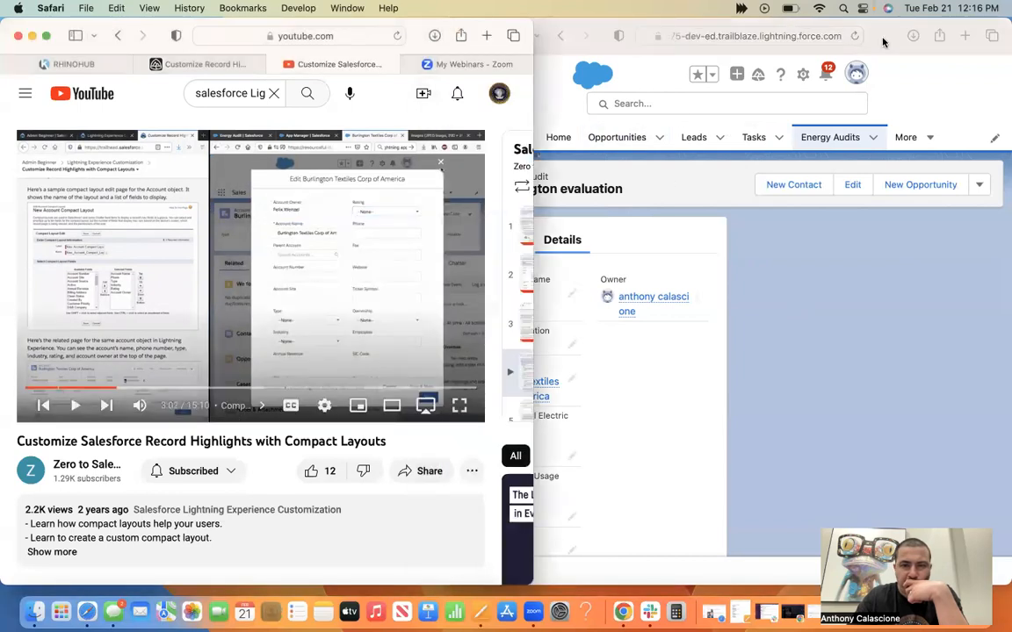
View the New Opportunity form from the Burlington evaluation record and close it without saving.
left_click(534, 45)
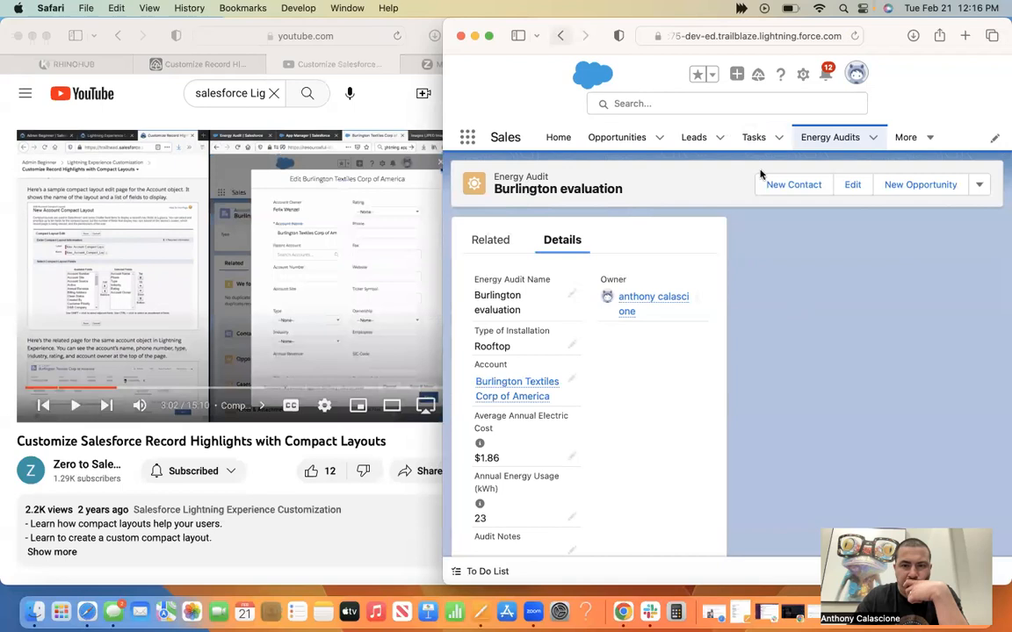
left_click(920, 184)
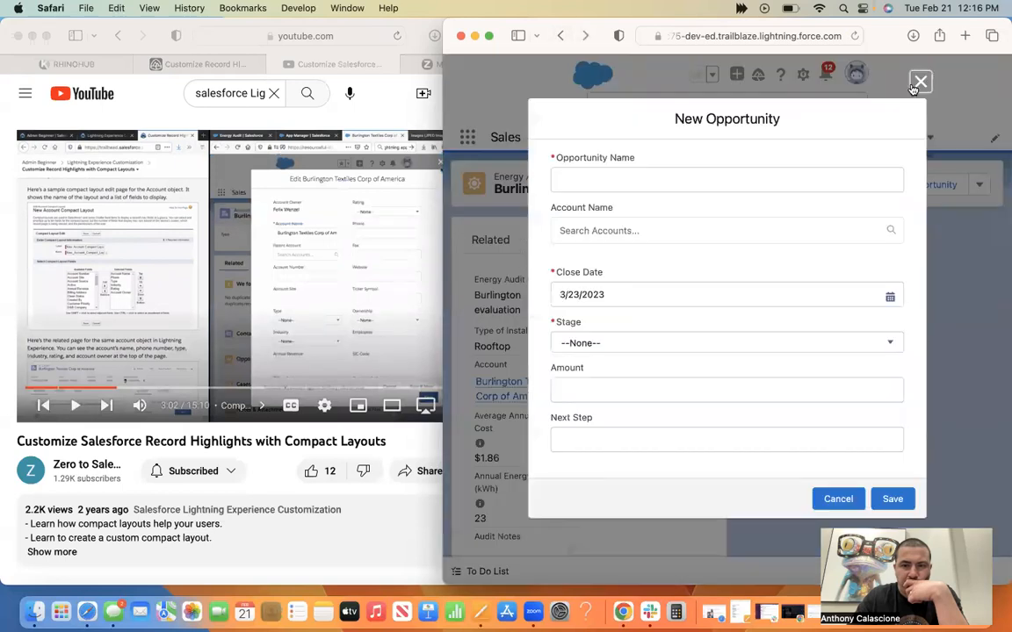
left_click(918, 82)
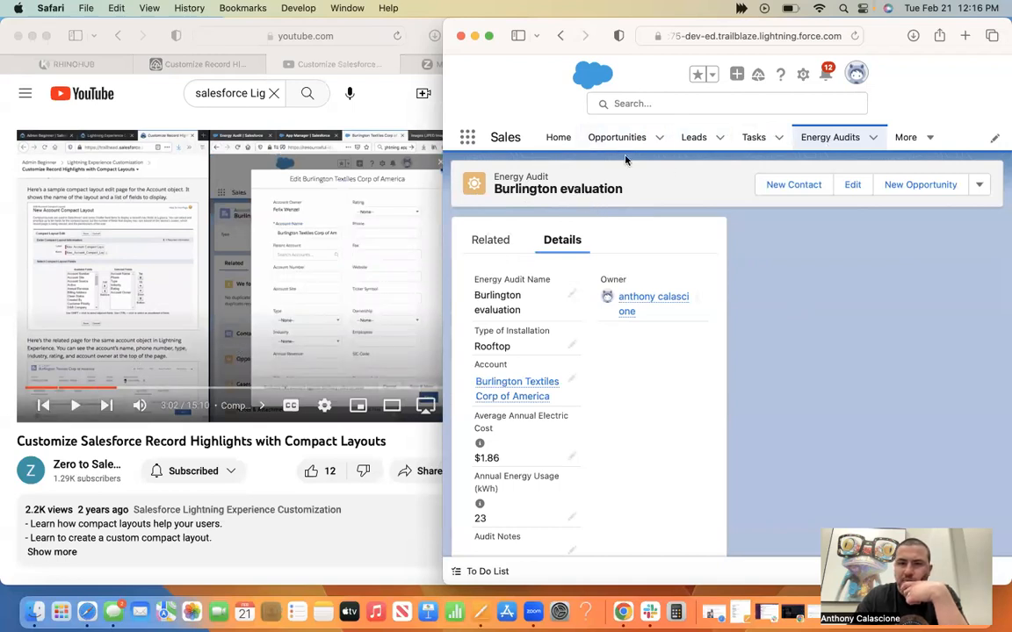
Search the playground for "burlington te" and open the Burlington Textiles Corp of America account.
left_click(657, 138)
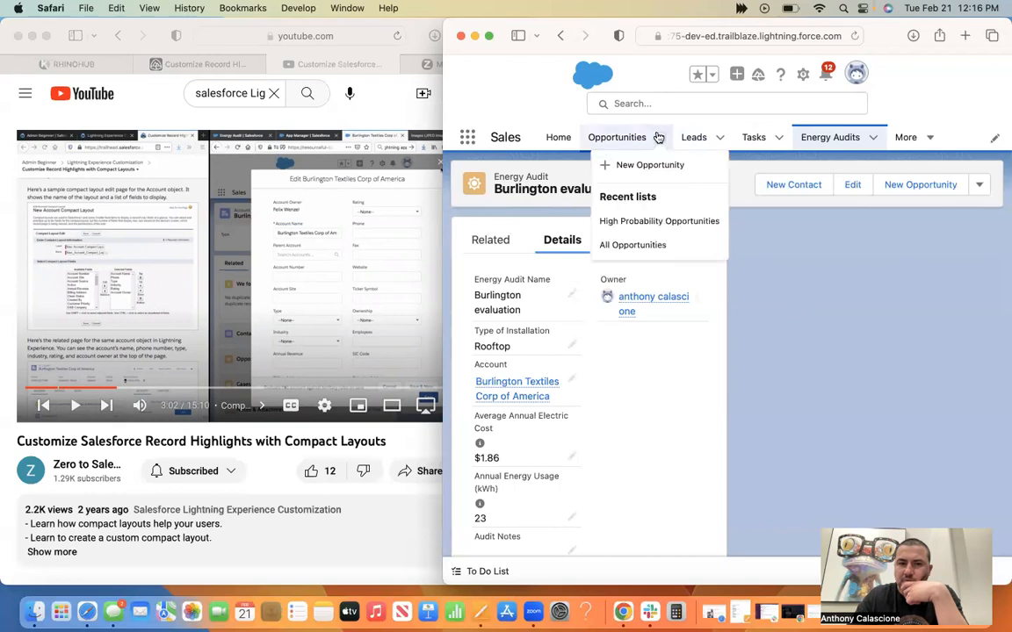
left_click(671, 104)
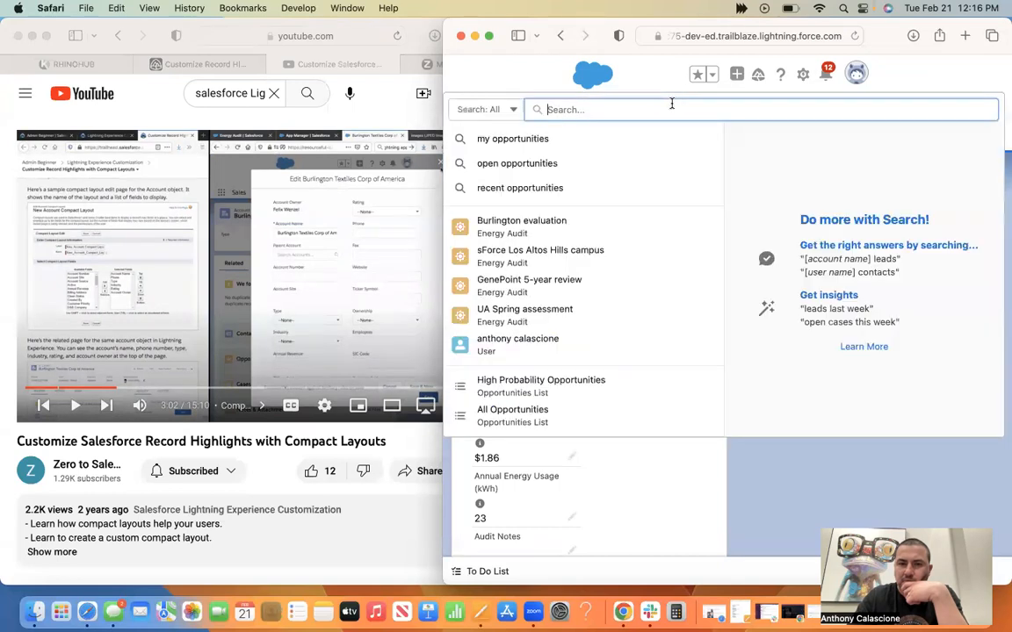
mouse_move(569, 222)
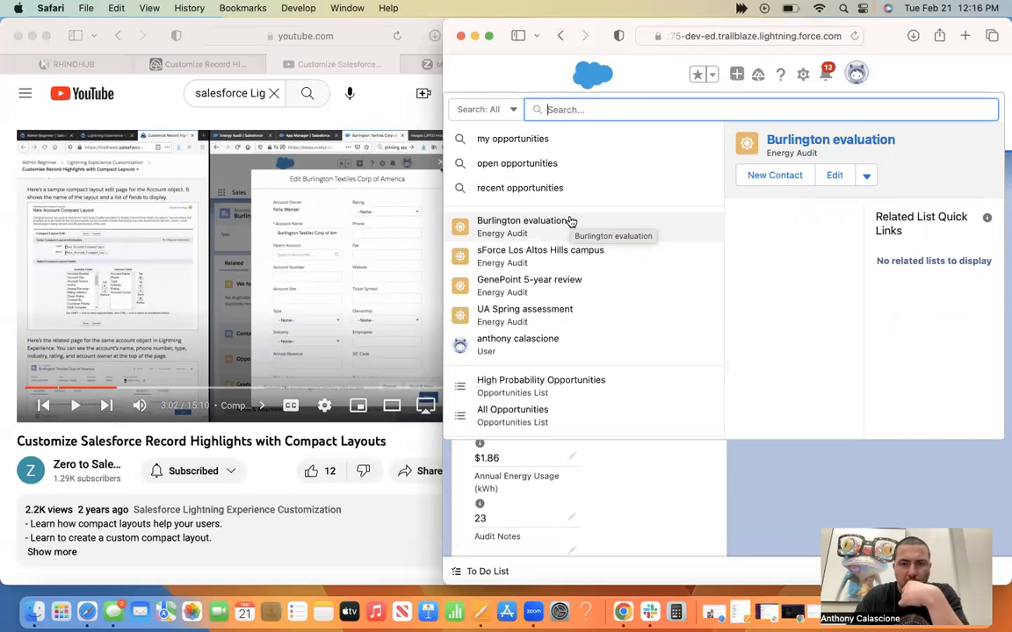
type("burlingt")
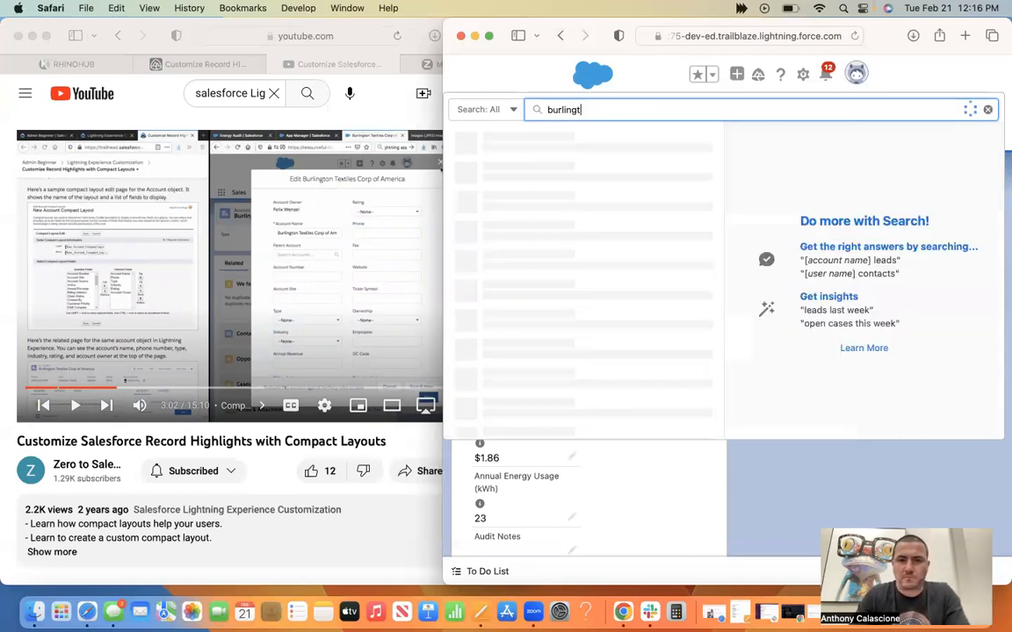
type("on te")
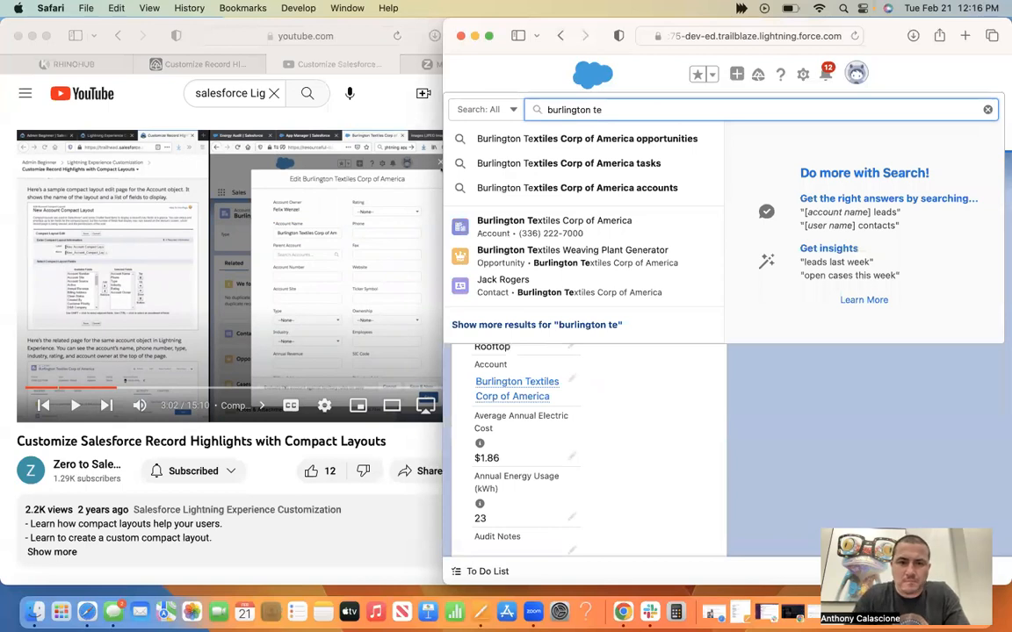
left_click(588, 235)
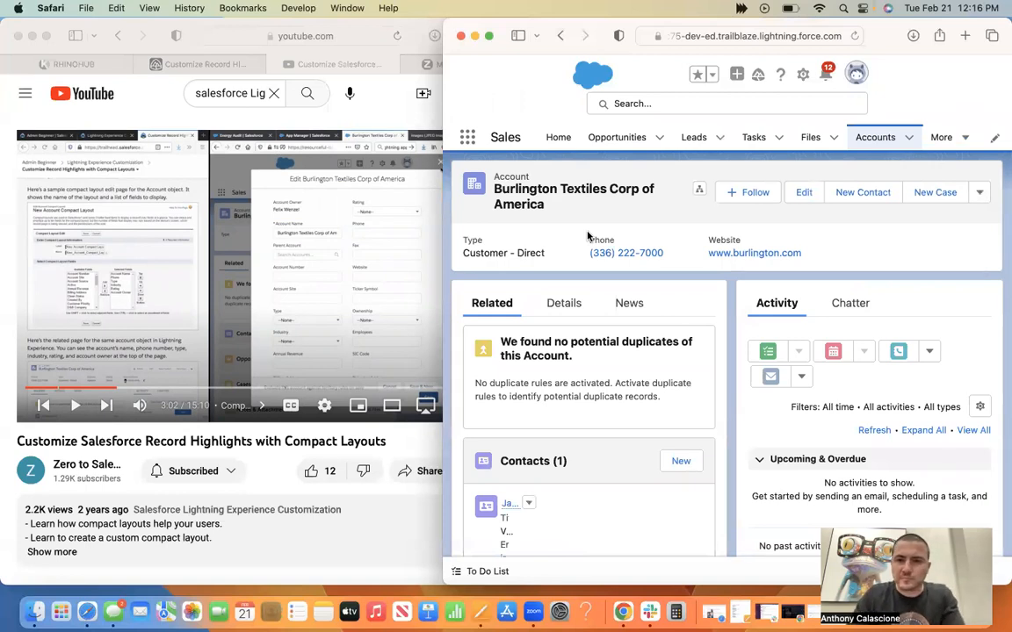
Replay the compact layouts walkthrough video from about 2:47.
left_click(110, 389)
left_click(110, 389)
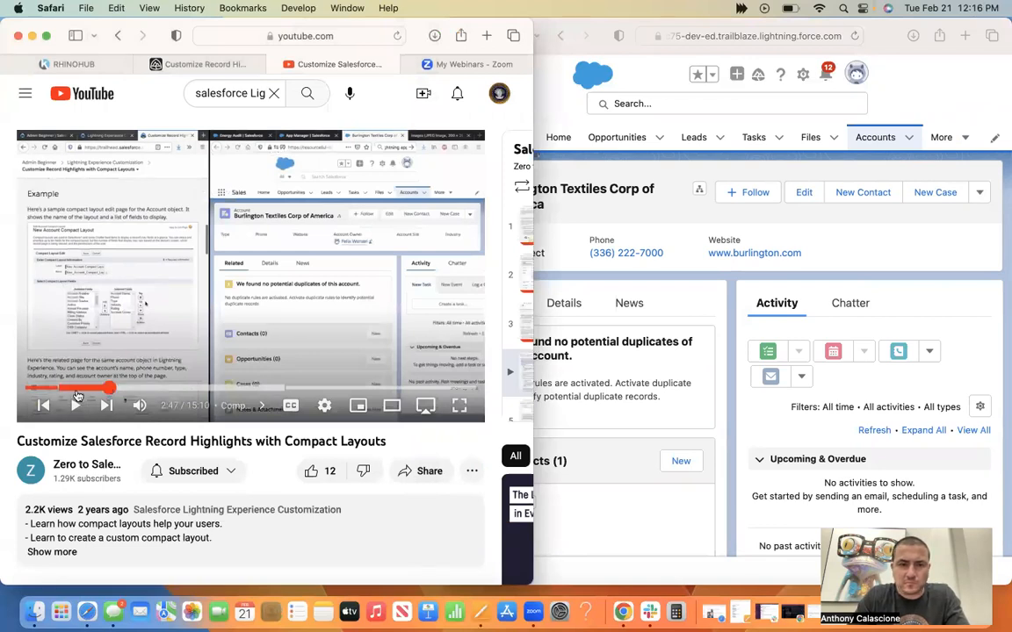
left_click(74, 406)
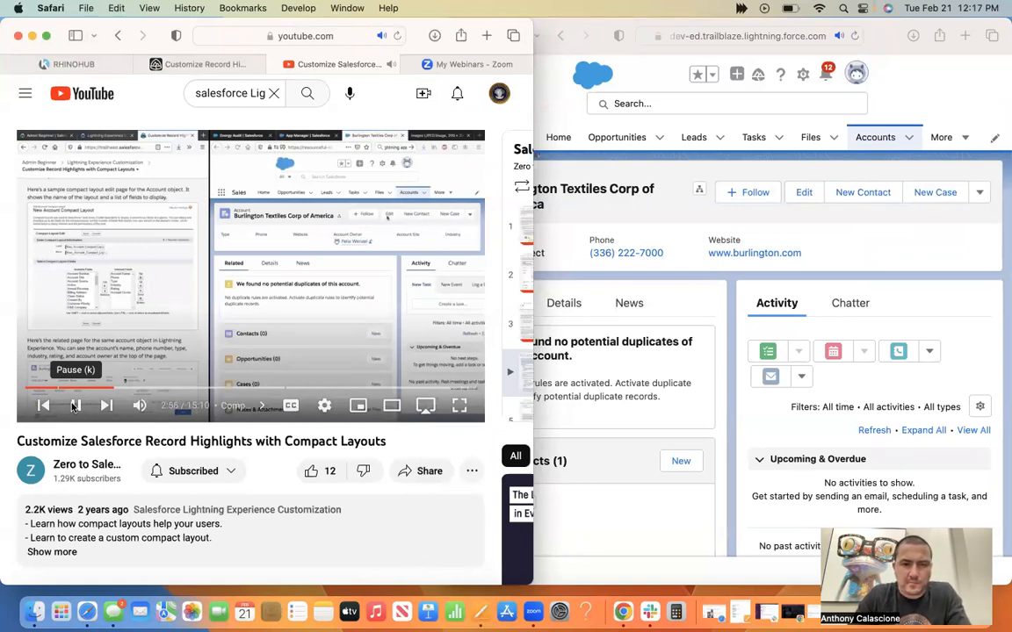
View the Burlington Textiles Corp of America account's edit form in the playground and close it without saving.
left_click(774, 211)
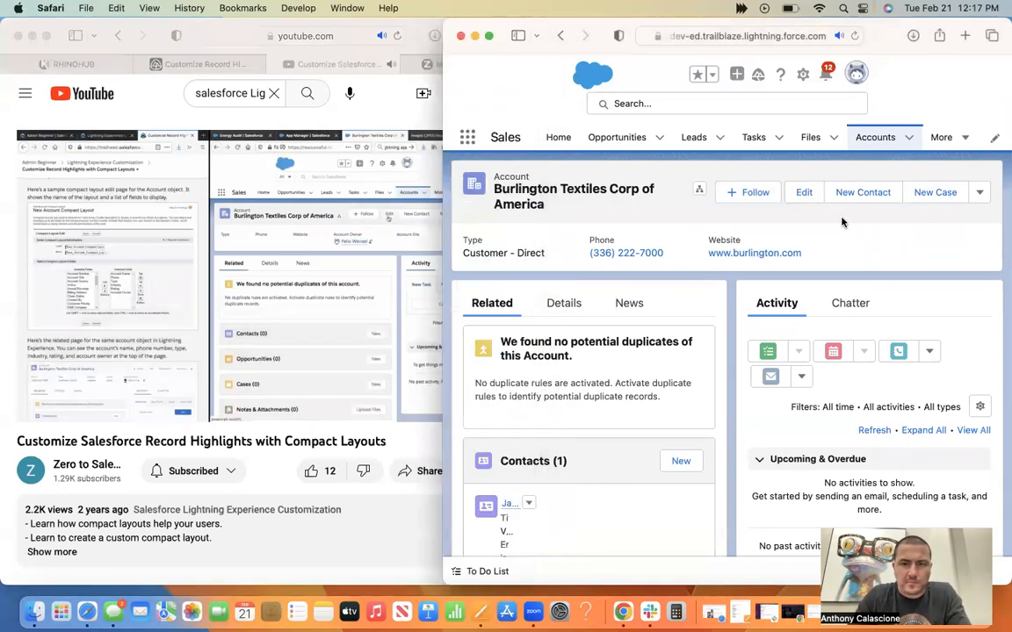
left_click(804, 193)
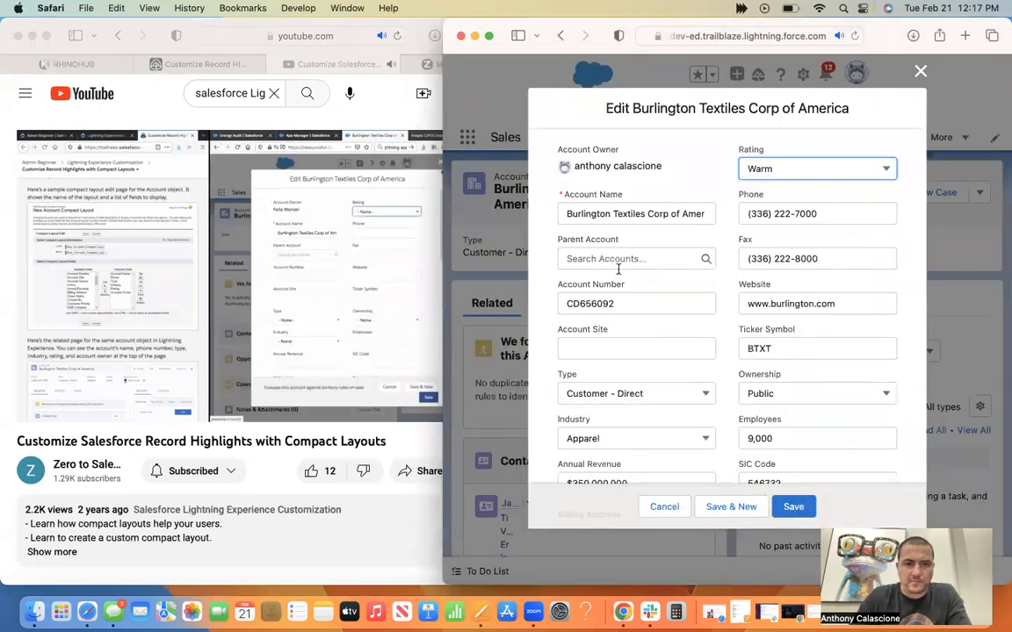
left_click(919, 71)
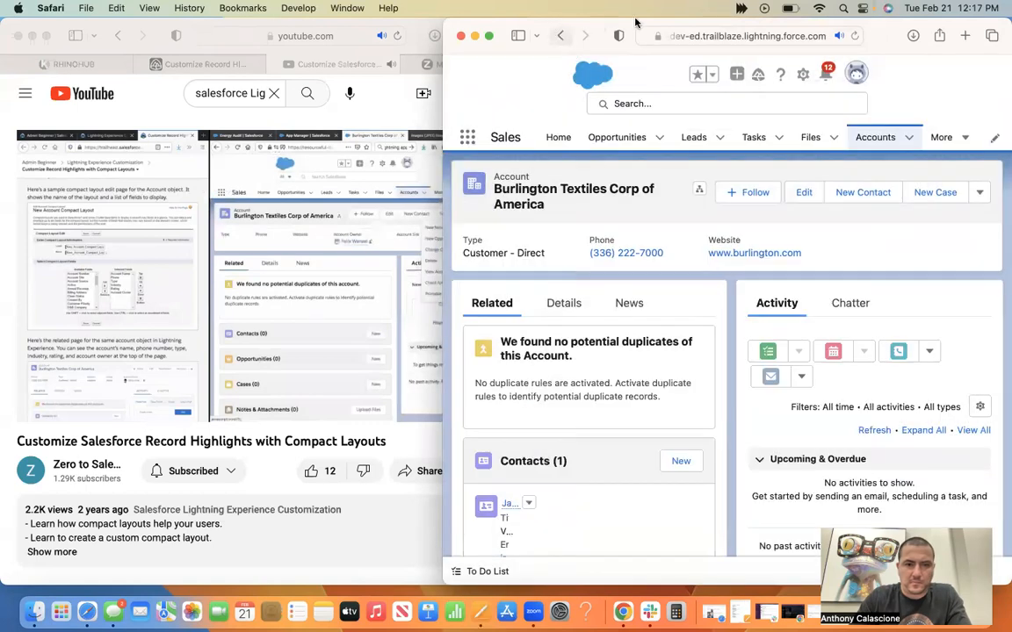
Narrow the playground window to uncover the walkthrough video and look over the Burlington Textiles account's related records while it plays.
left_click_drag(572, 21, 635, 19)
left_click_drag(531, 14, 500, 12)
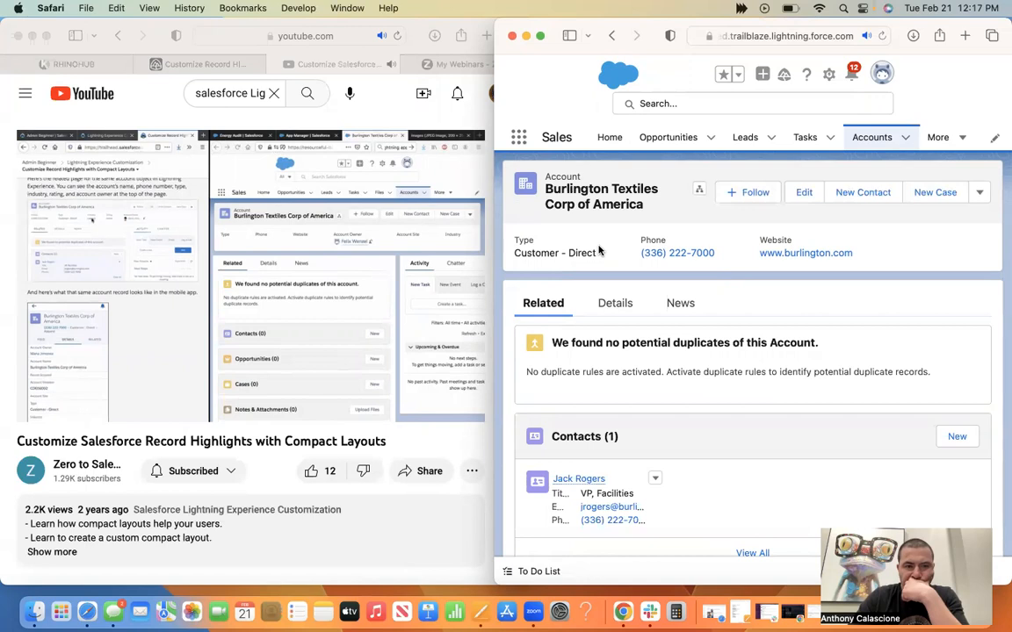
scroll(599, 252, "down", 3)
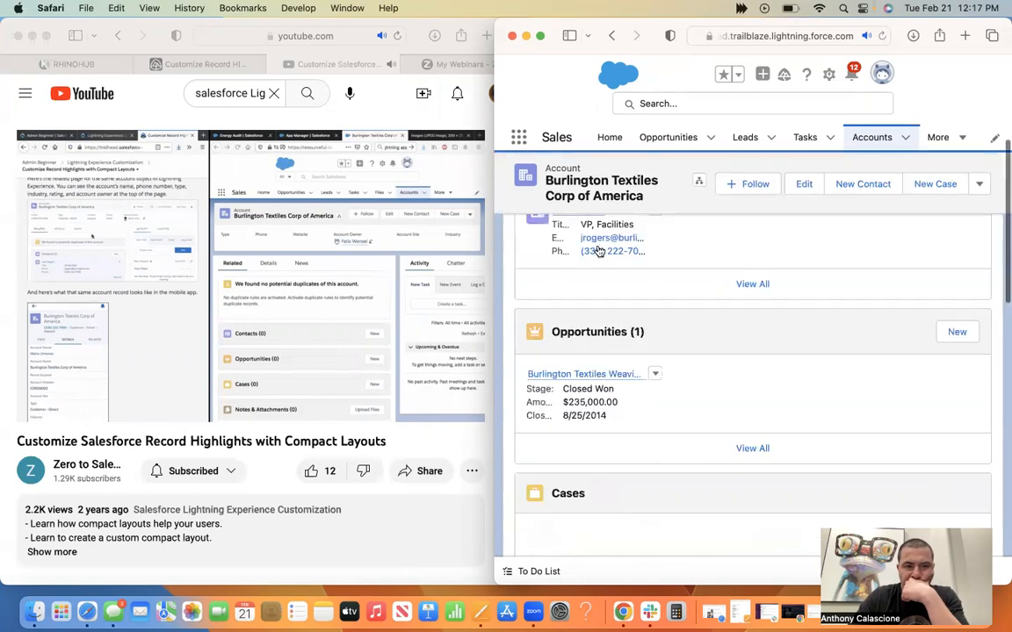
scroll(599, 252, "up", 2)
scroll(599, 252, "up", 3)
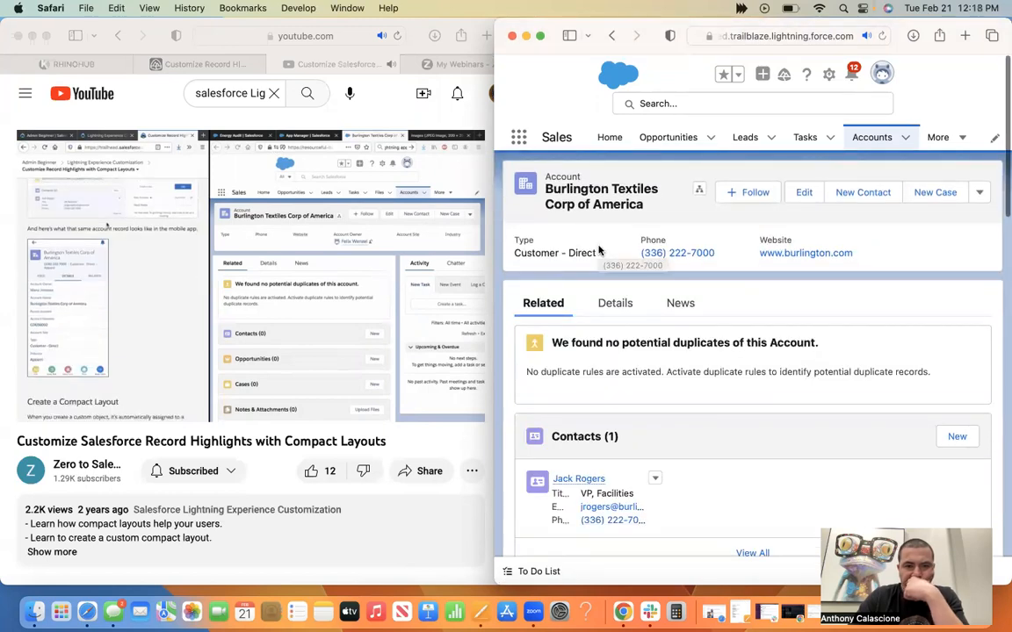
scroll(599, 252, "down", 1)
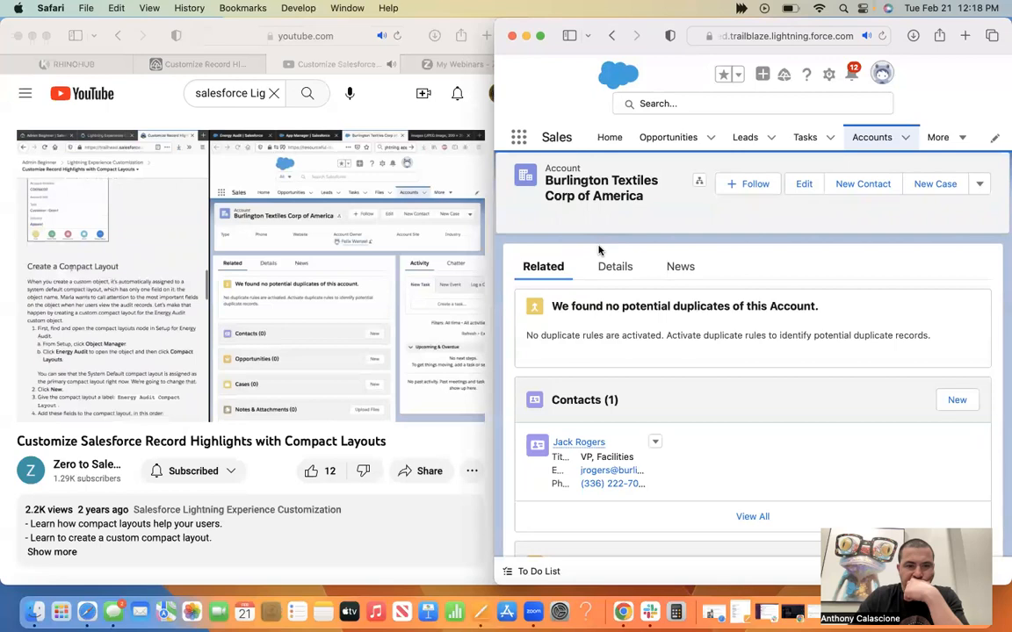
scroll(599, 251, "down", 1)
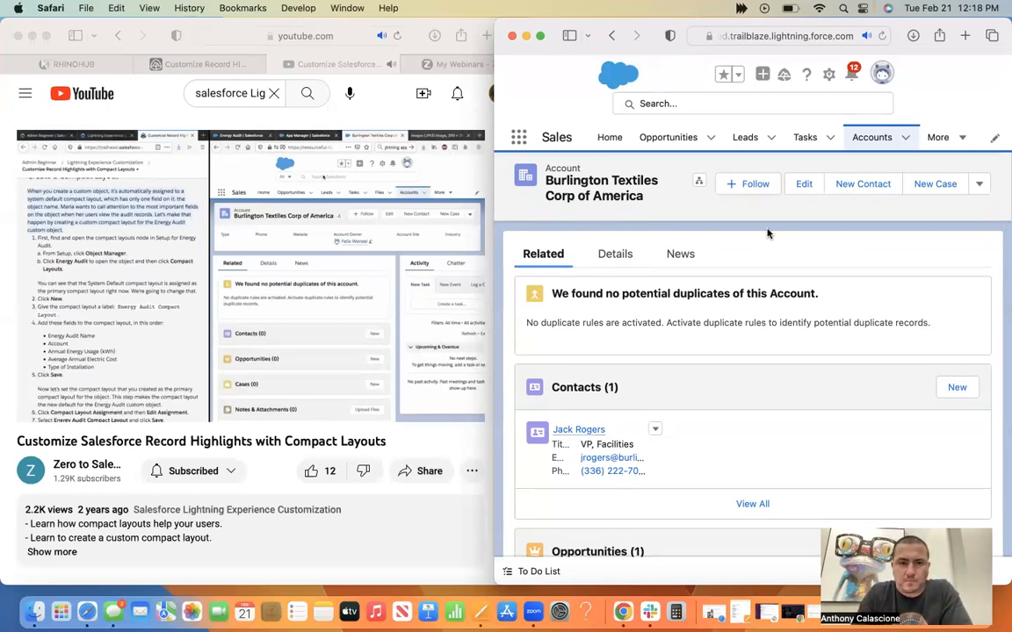
Pause the walkthrough, search the playground for "energy audit", and return to the Burlington Textiles account page.
left_click(694, 106)
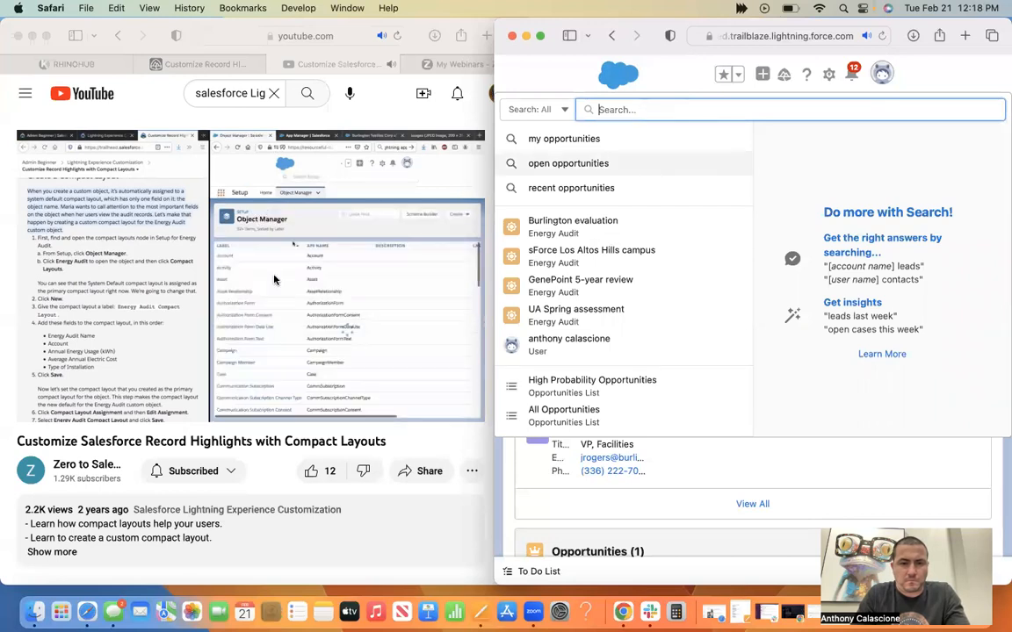
left_click(277, 281)
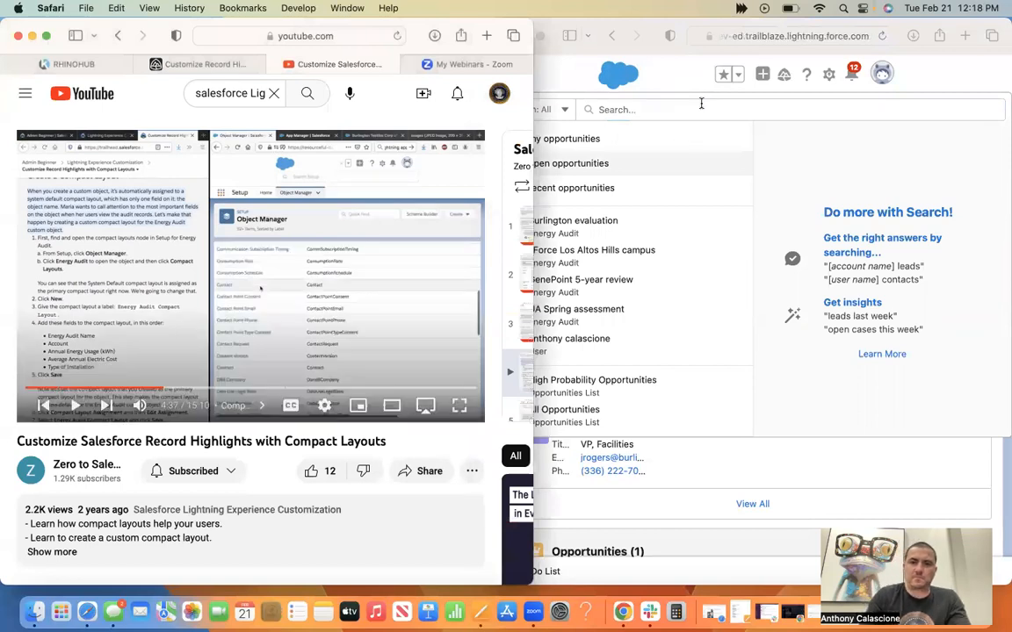
left_click(700, 106)
type("energy")
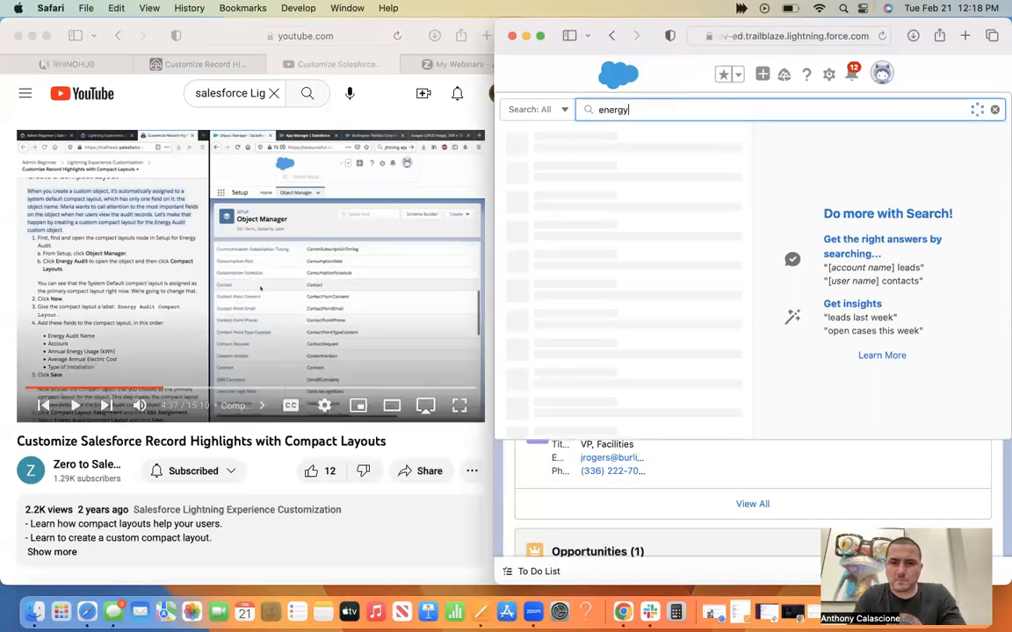
type(" udi")
key("BackSpace")
key("BackSpace")
type("dit")
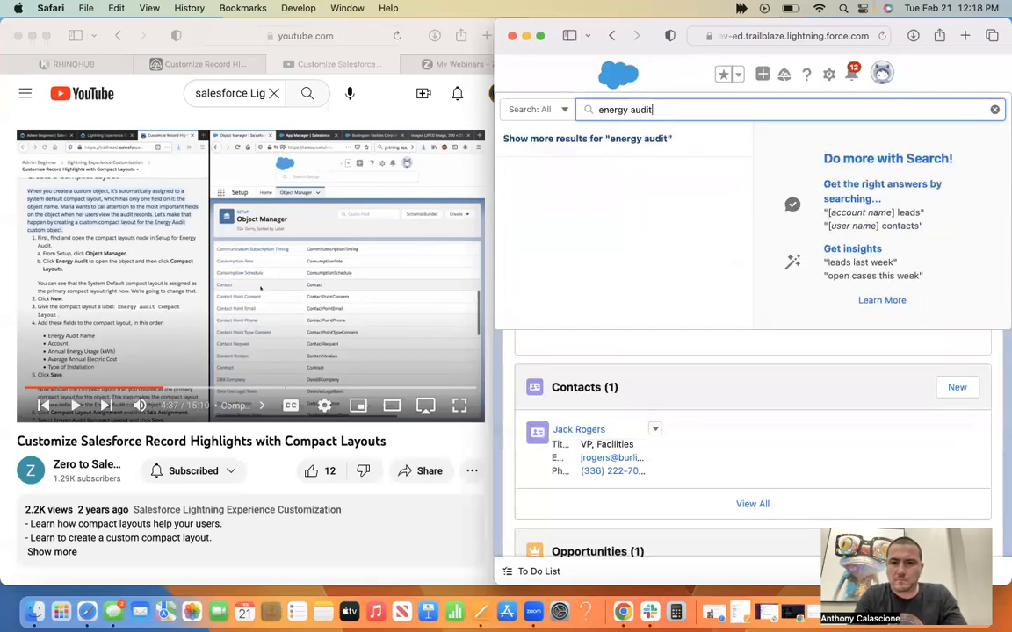
key("Return")
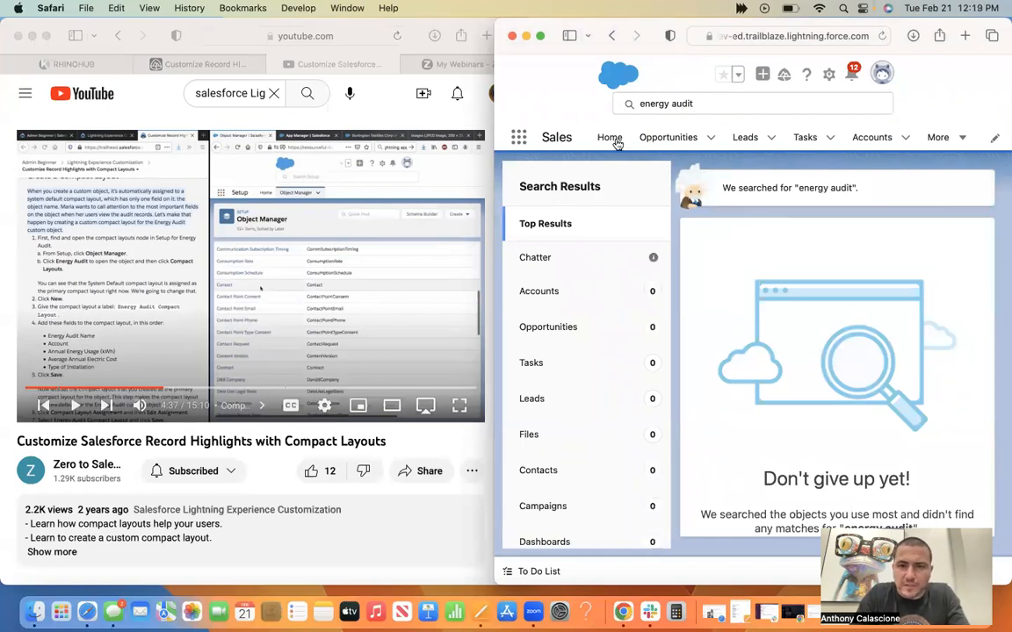
left_click(612, 37)
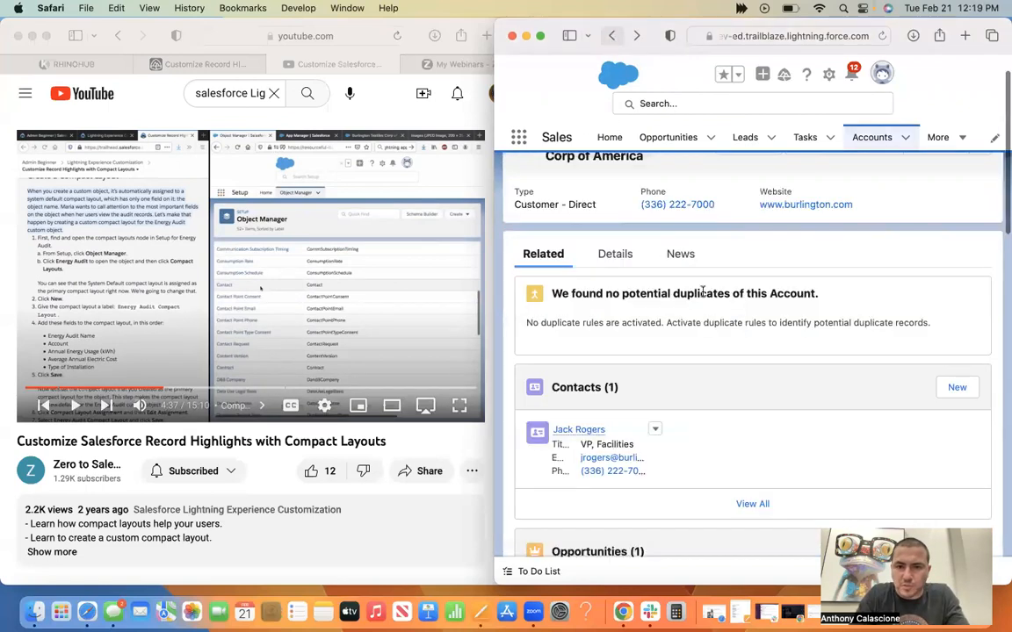
scroll(713, 306, "up", 2)
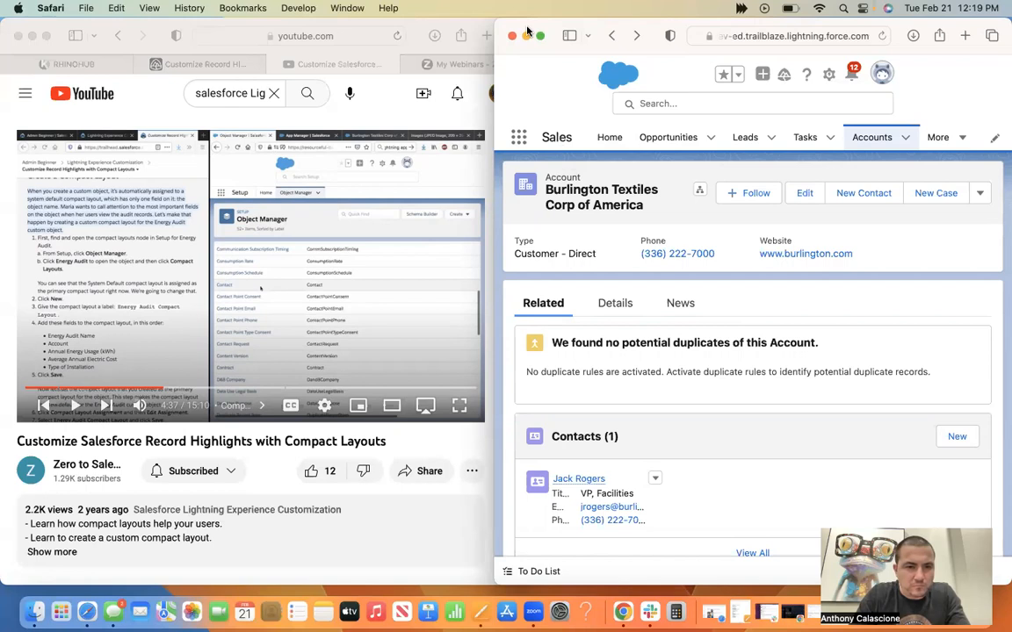
Rewind the paused walkthrough video to about 4:26.
left_click(162, 389)
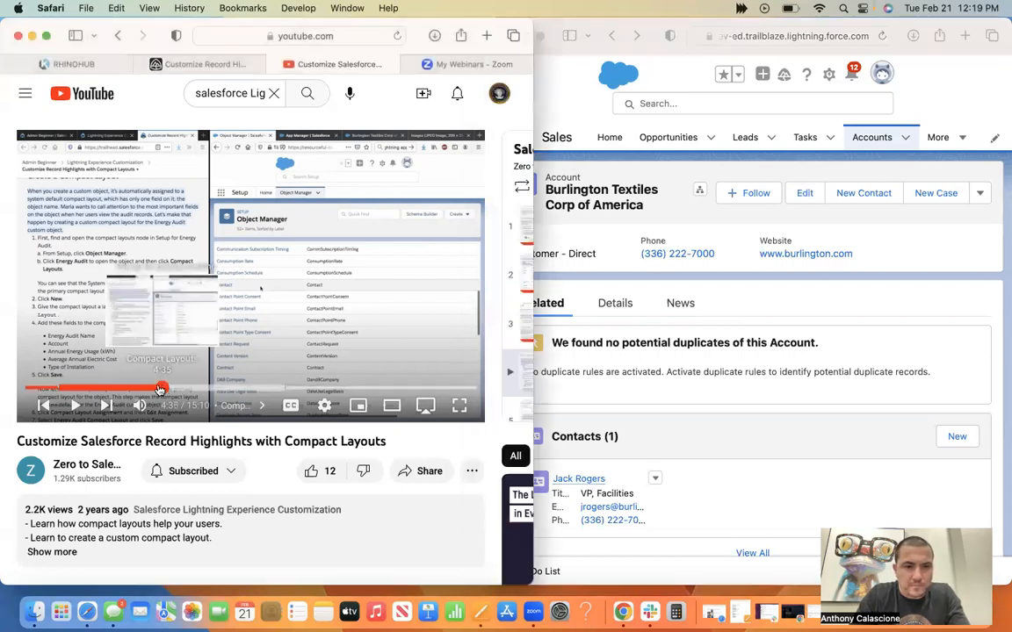
left_click(159, 389)
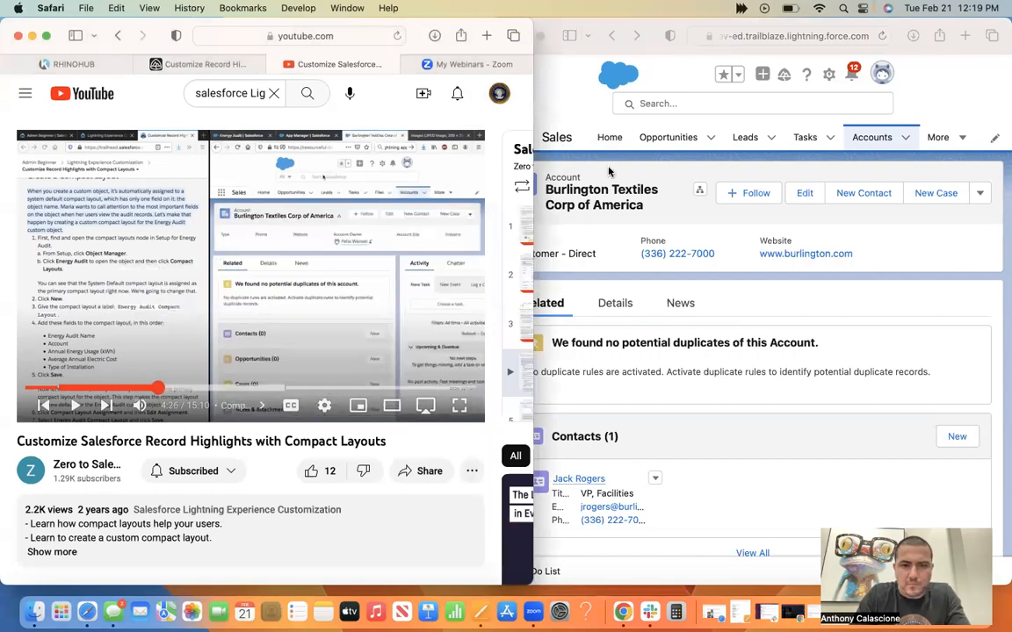
left_click(698, 97)
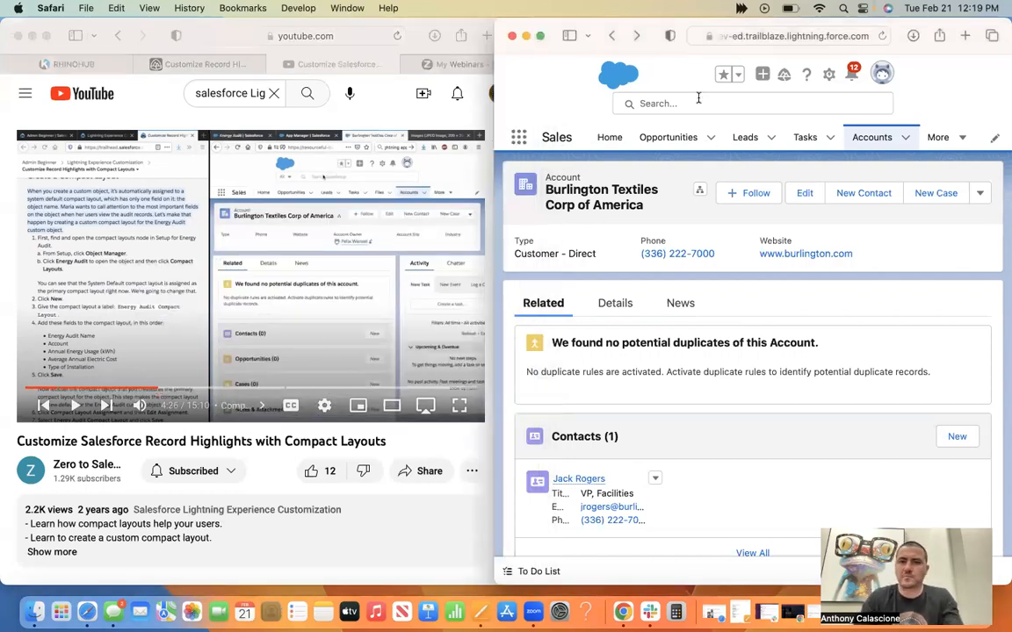
left_click(698, 98)
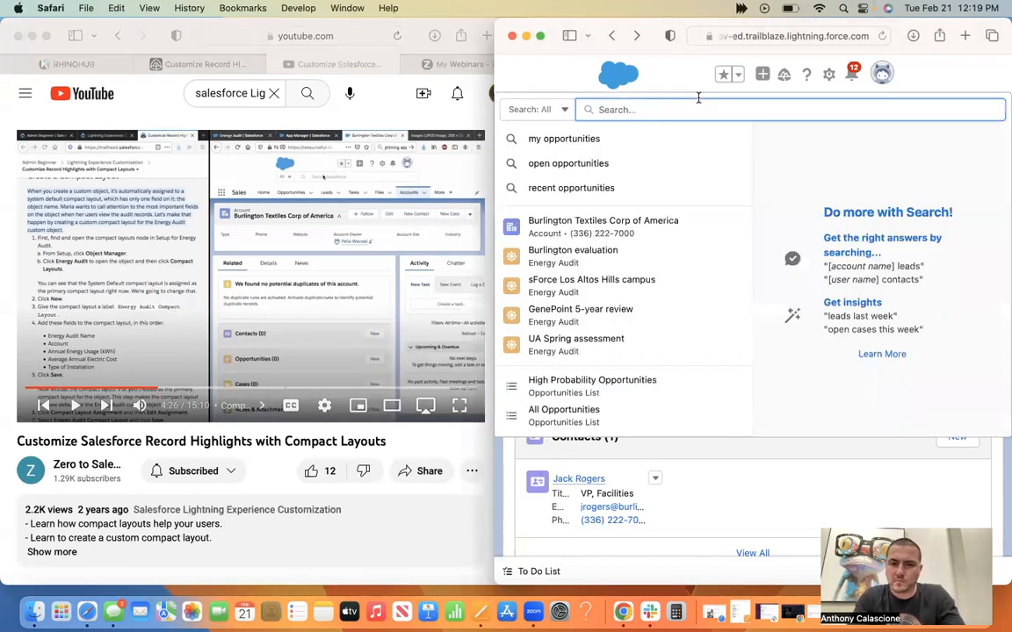
left_click(789, 173)
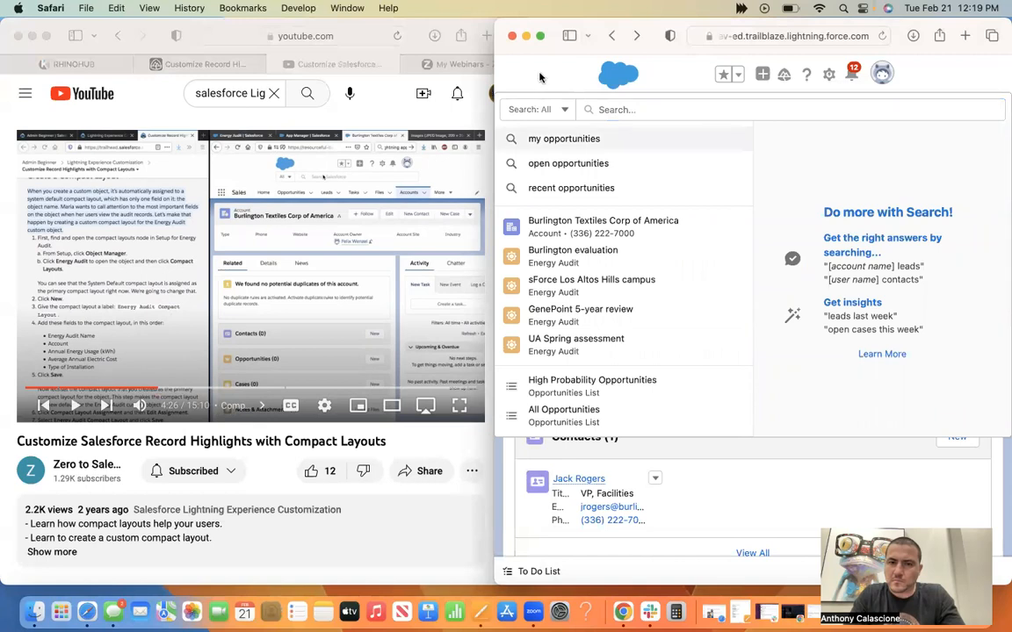
key("Escape")
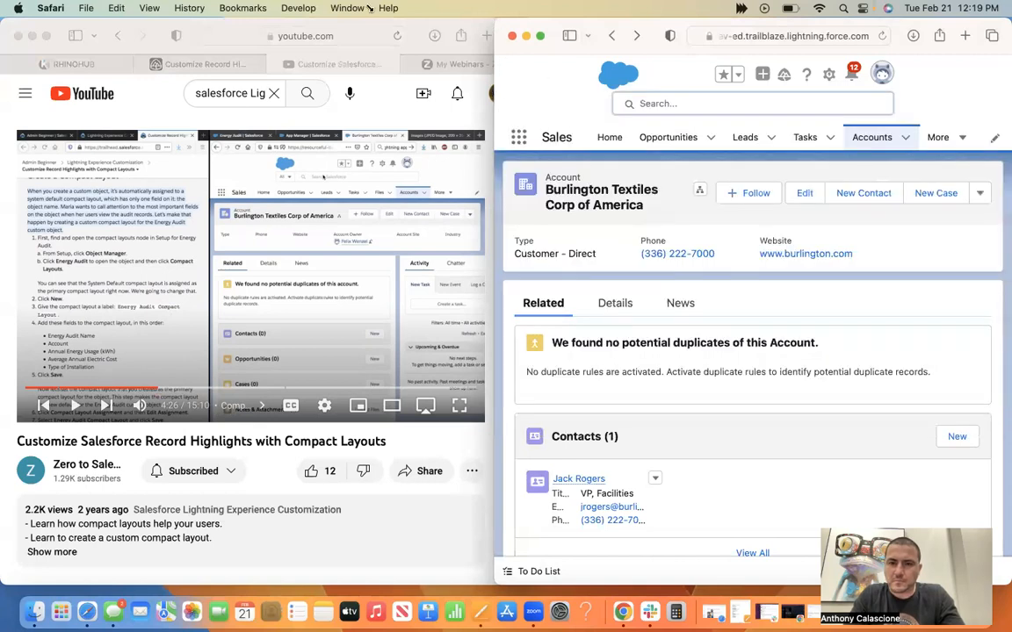
Widen the playground window and check the options offered for Accounts and Contacts in the Sales navigation.
left_click_drag(496, 19, 370, 8)
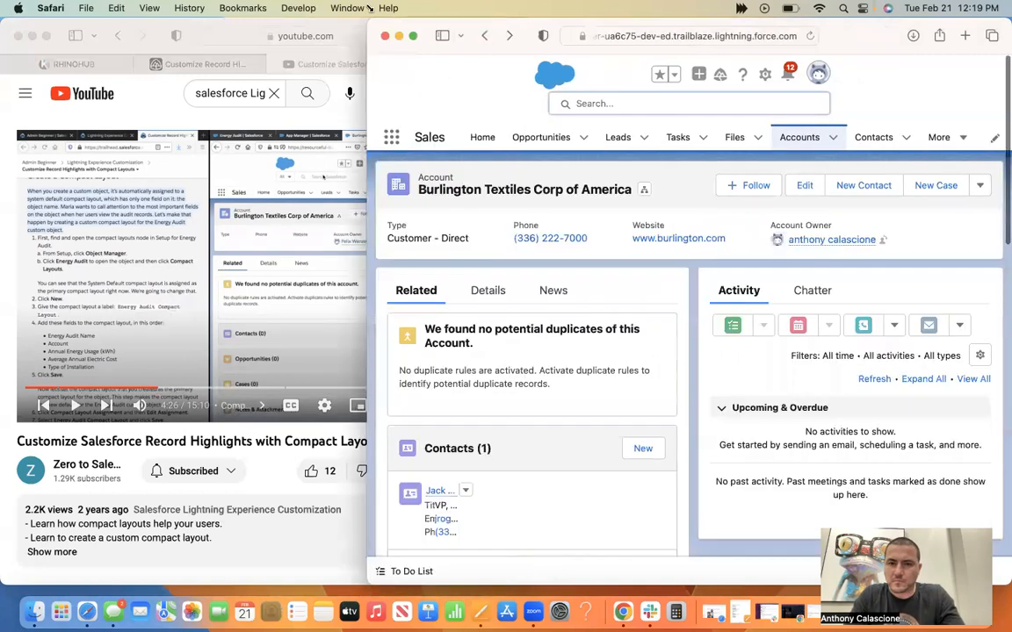
left_click(830, 145)
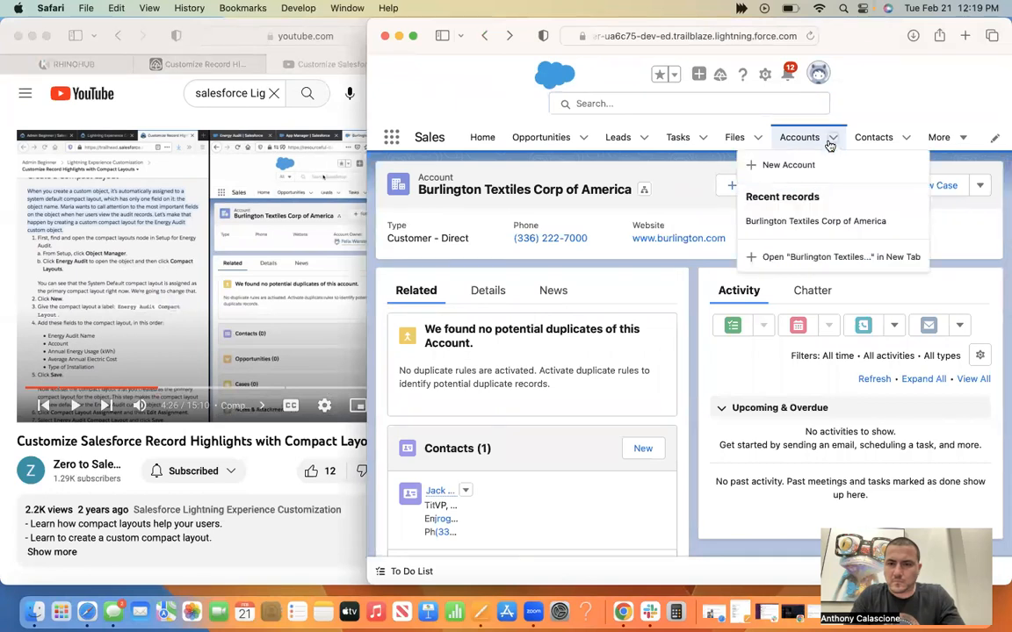
left_click(881, 103)
left_click(904, 141)
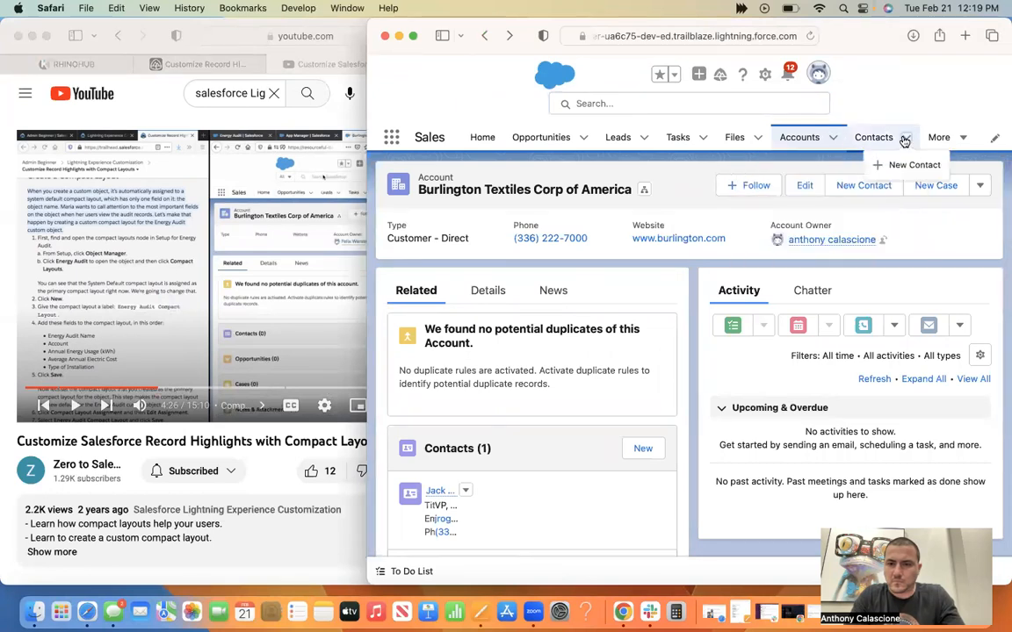
left_click(897, 108)
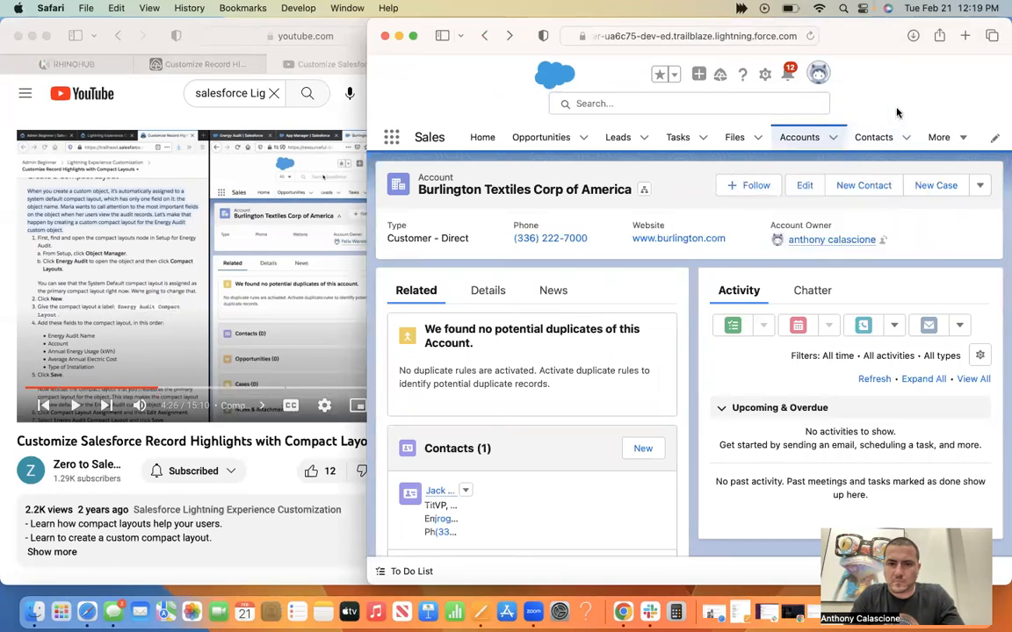
Try to find "setup" among the playground's apps and items, and clear the search.
left_click(388, 140)
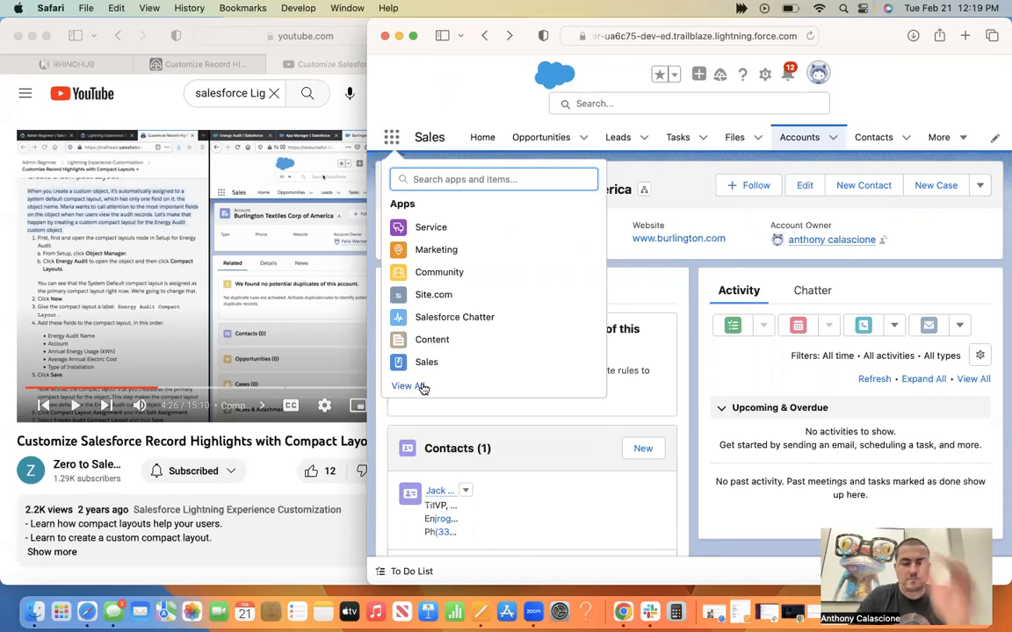
type("setup")
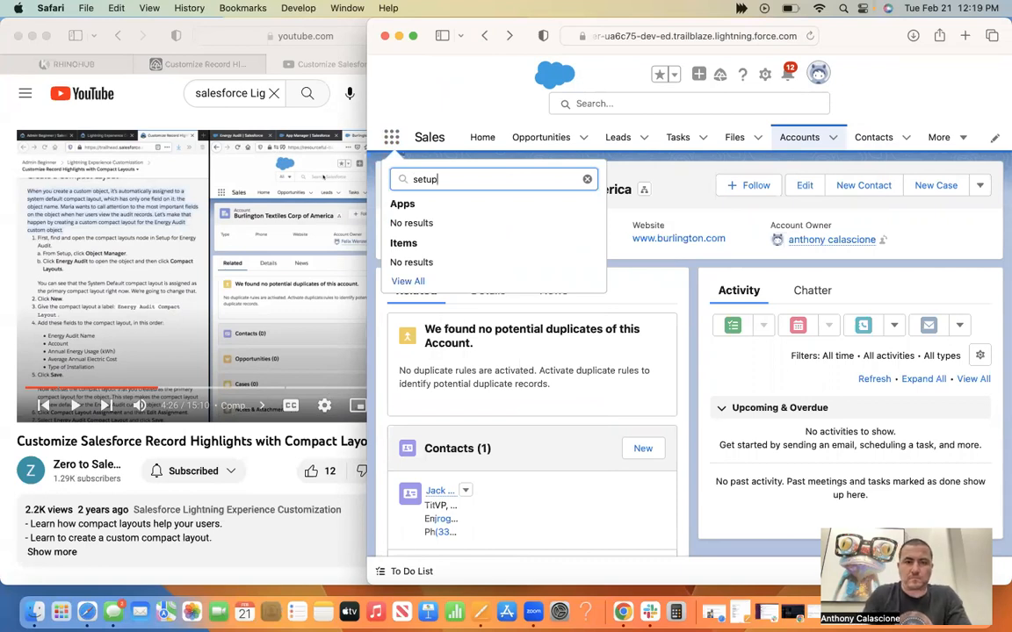
key("BackSpace")
key("BackSpace")
key("BackSpace")
key("BackSpace")
key("BackSpace")
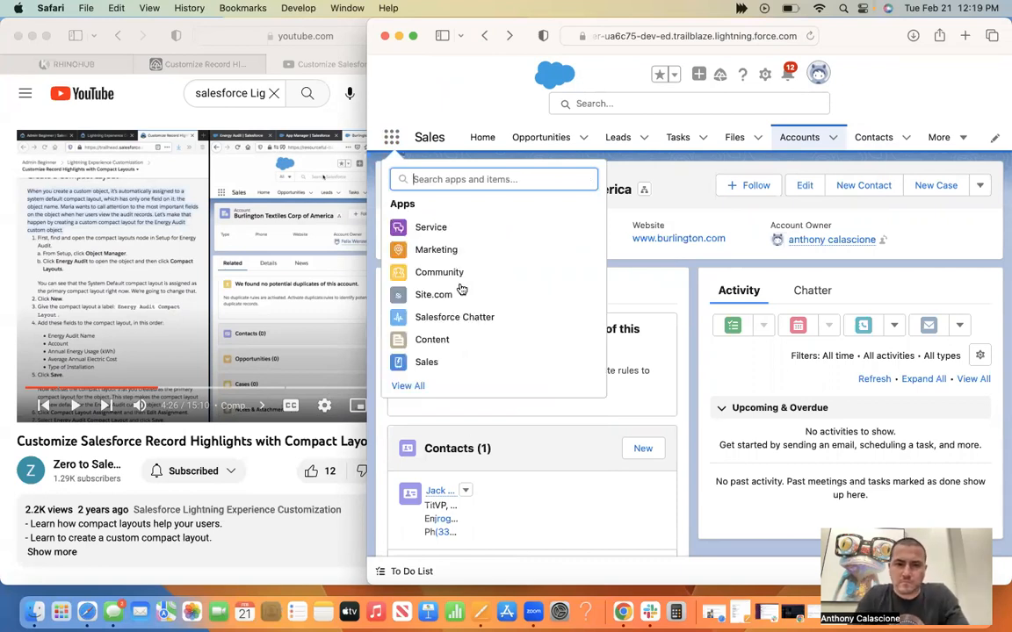
Open the Energy Audits list from the App Launcher's full set of items.
left_click(407, 386)
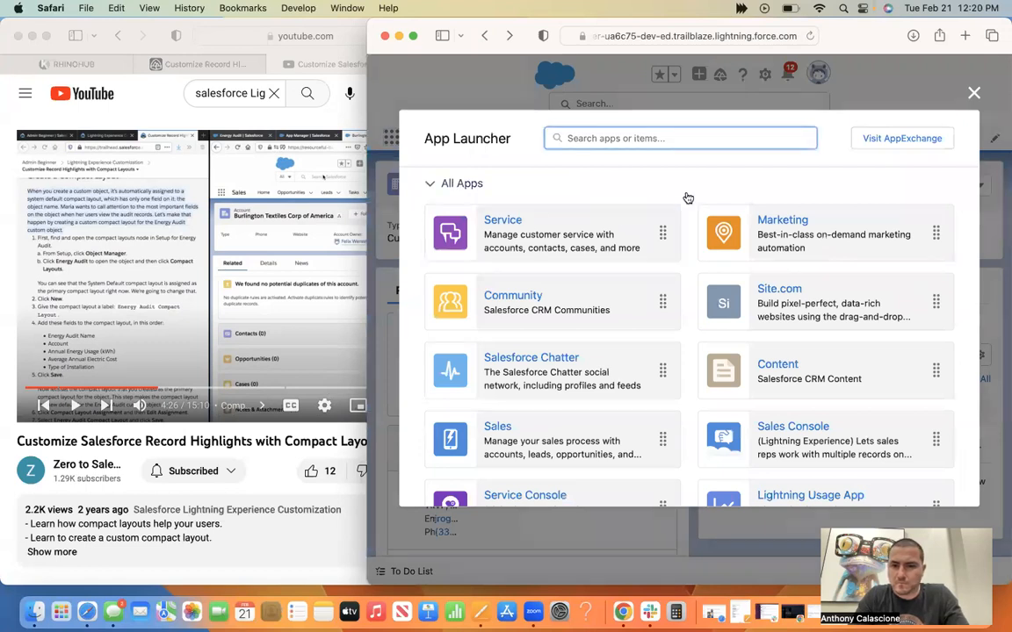
scroll(688, 197, "down", 5)
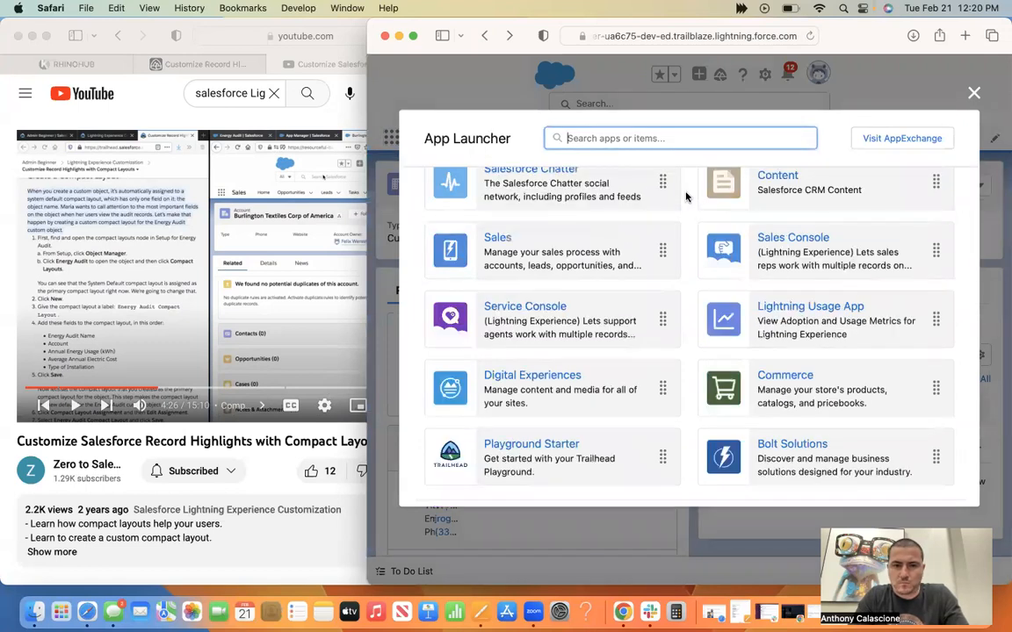
scroll(688, 198, "down", 1)
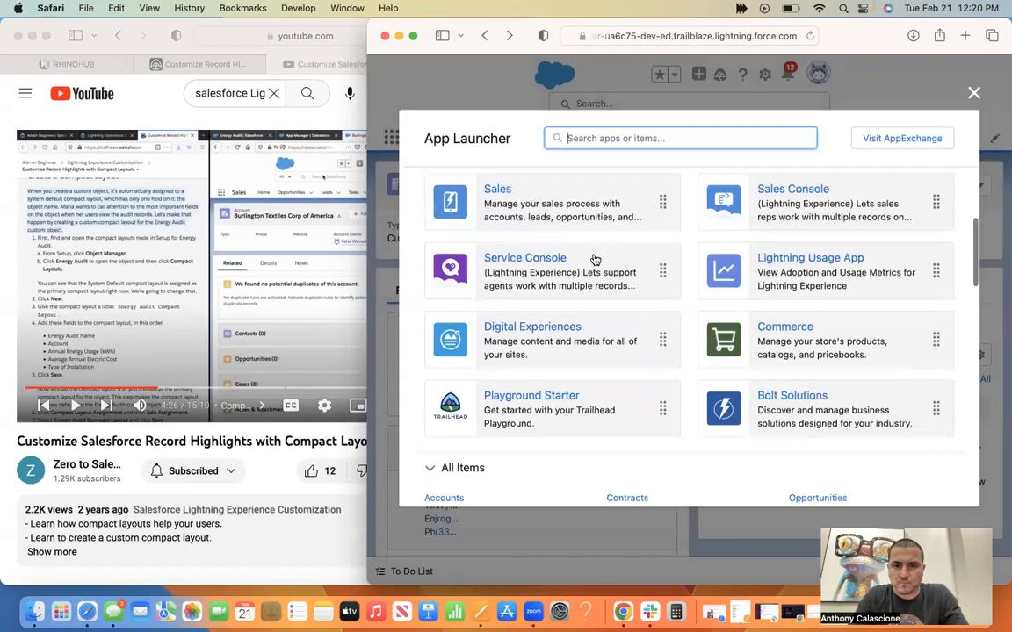
scroll(594, 259, "down", 1)
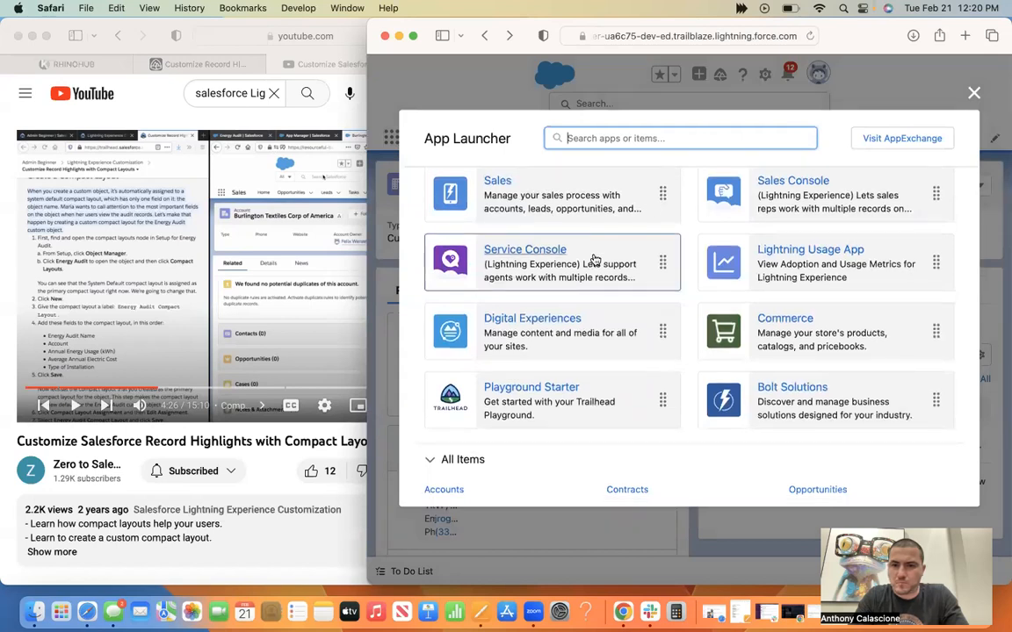
scroll(595, 258, "down", 2)
scroll(594, 259, "down", 2)
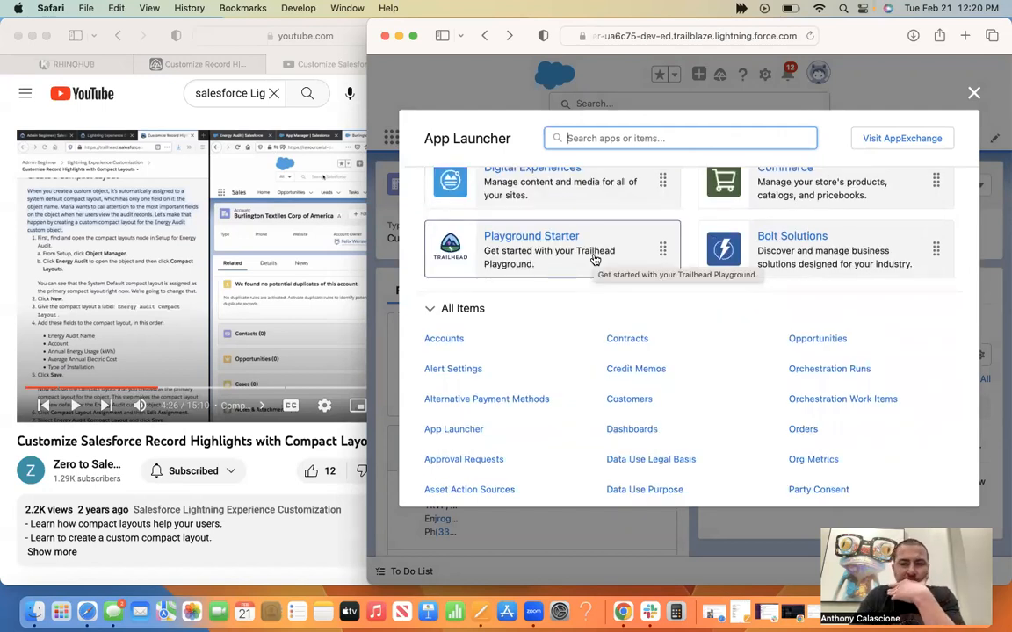
scroll(593, 258, "down", 6)
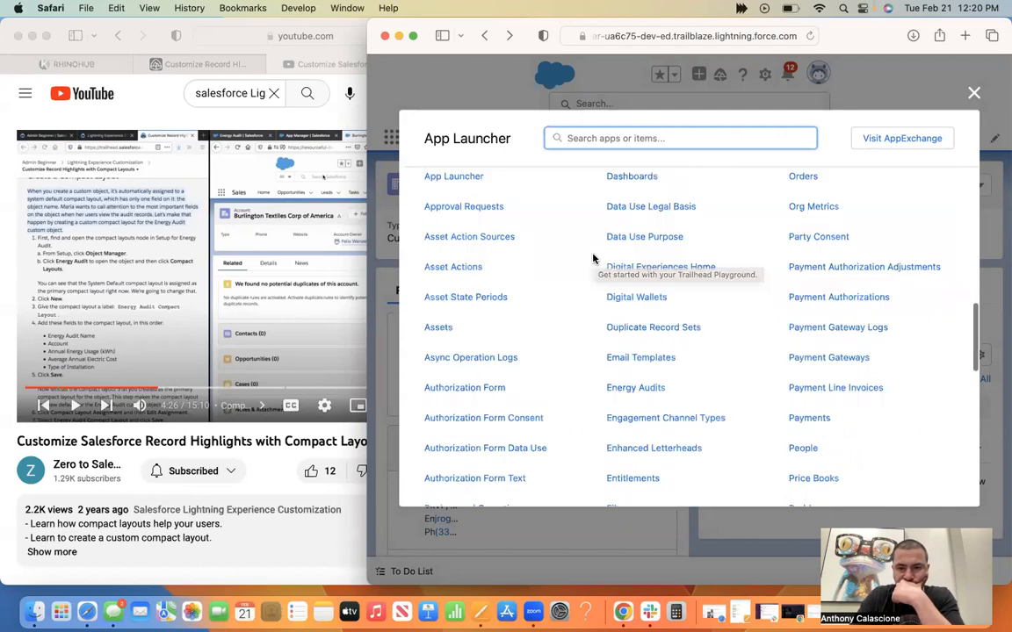
left_click(636, 389)
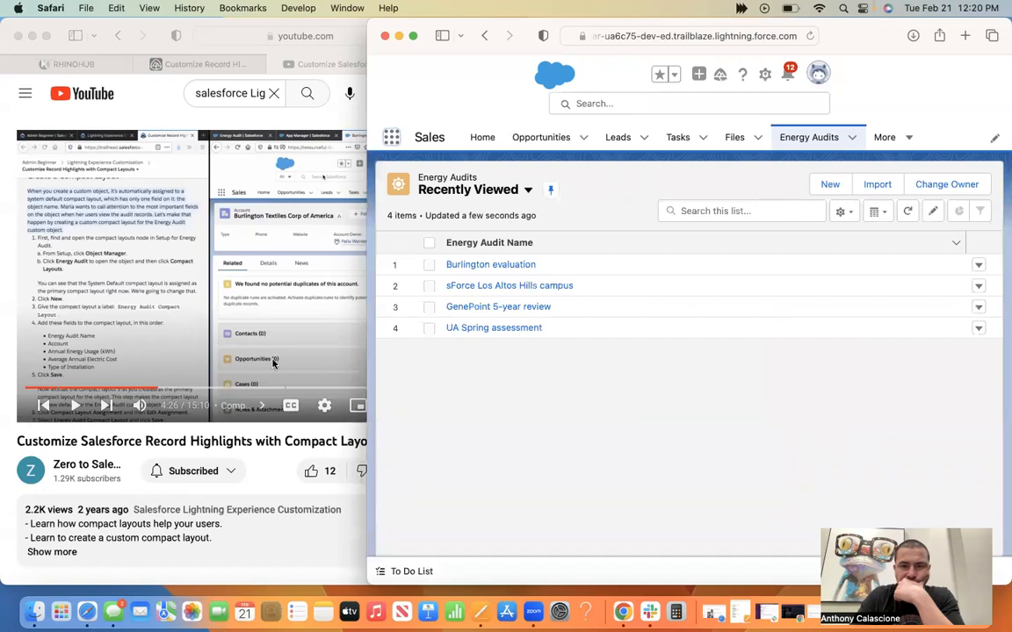
Resume the walkthrough video from 4:26 and shift the playground window aside to uncover it.
left_click(75, 415)
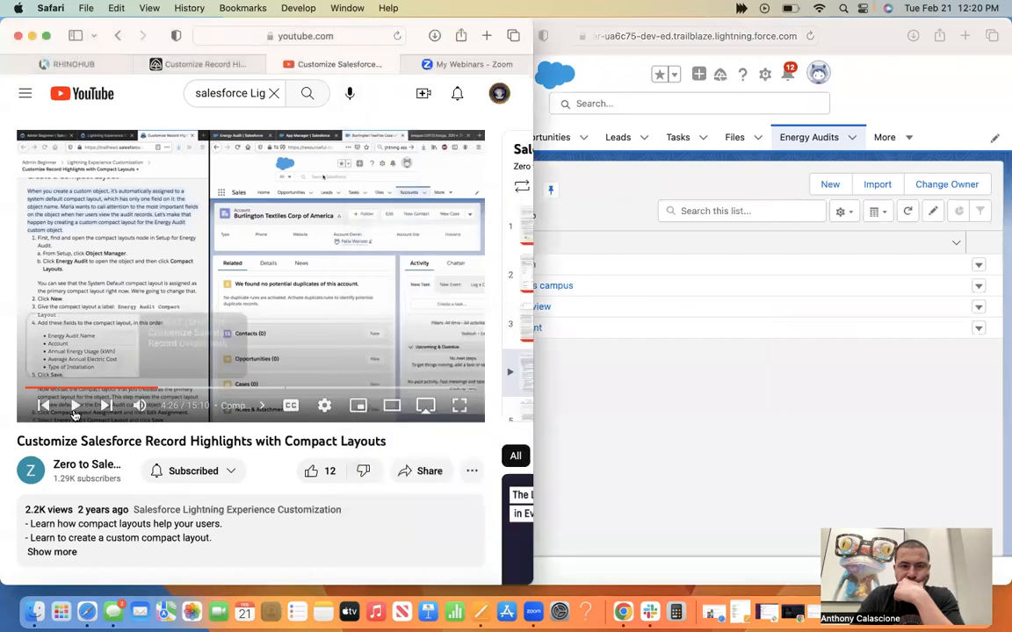
left_click(74, 412)
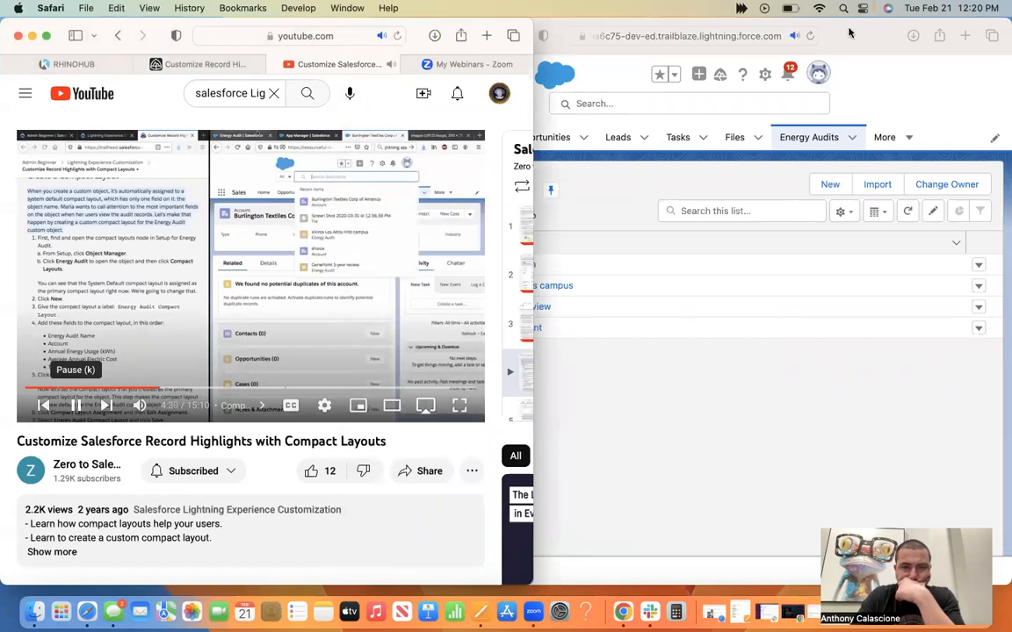
left_click(943, 20)
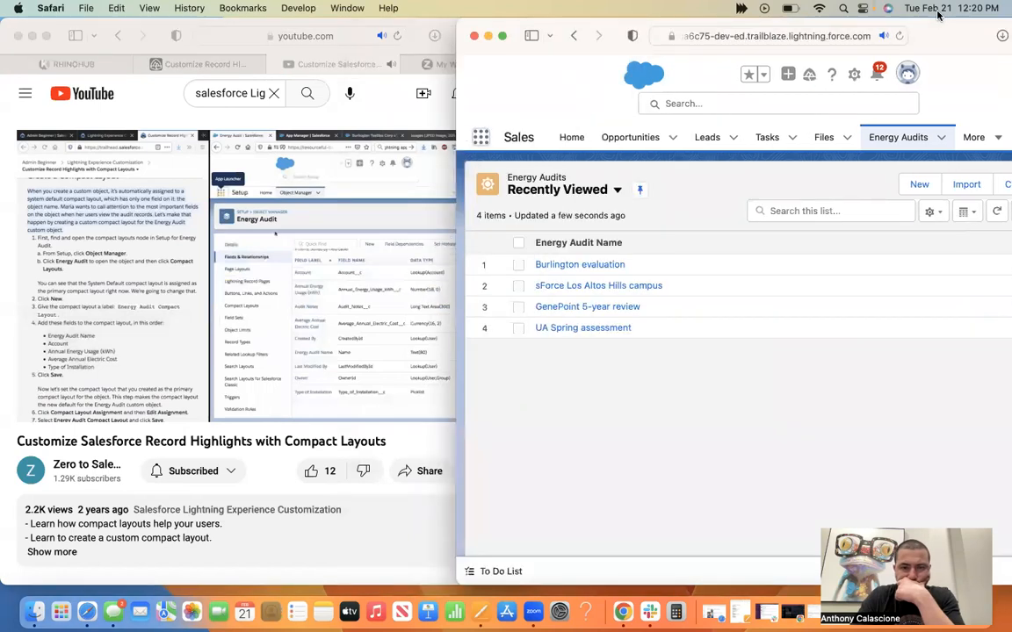
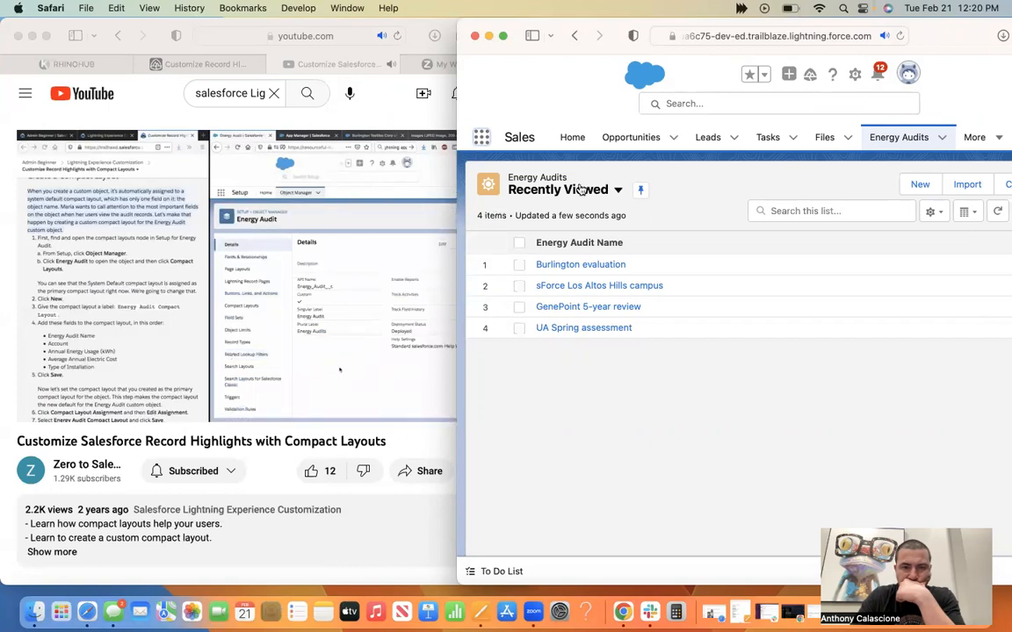
Pause the tutorial video and open the Burlington evaluation energy audit record to review its details.
left_click_drag(412, 19, 439, 9)
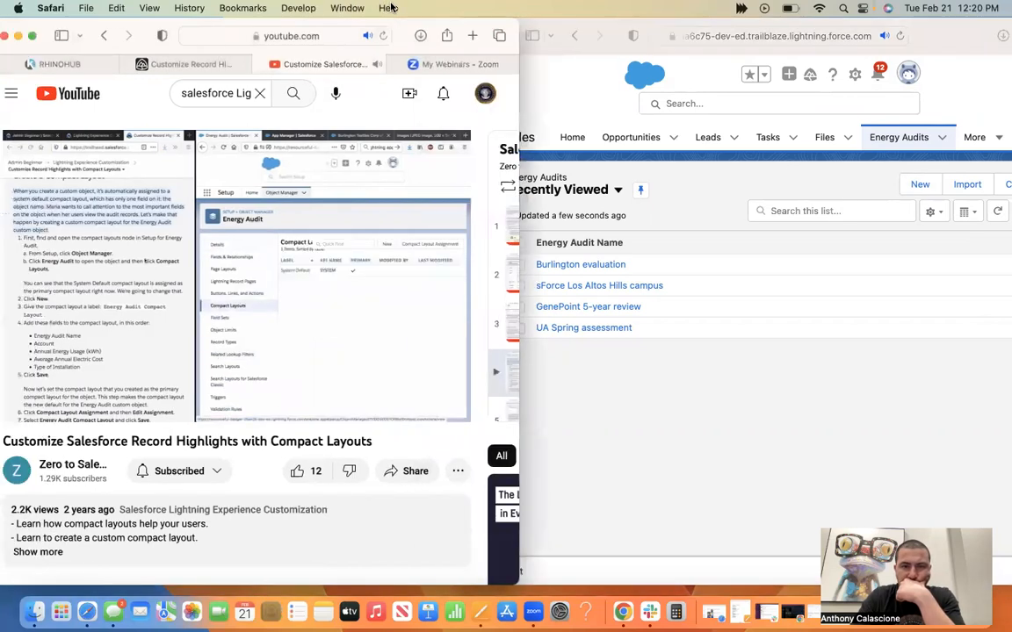
left_click(188, 364)
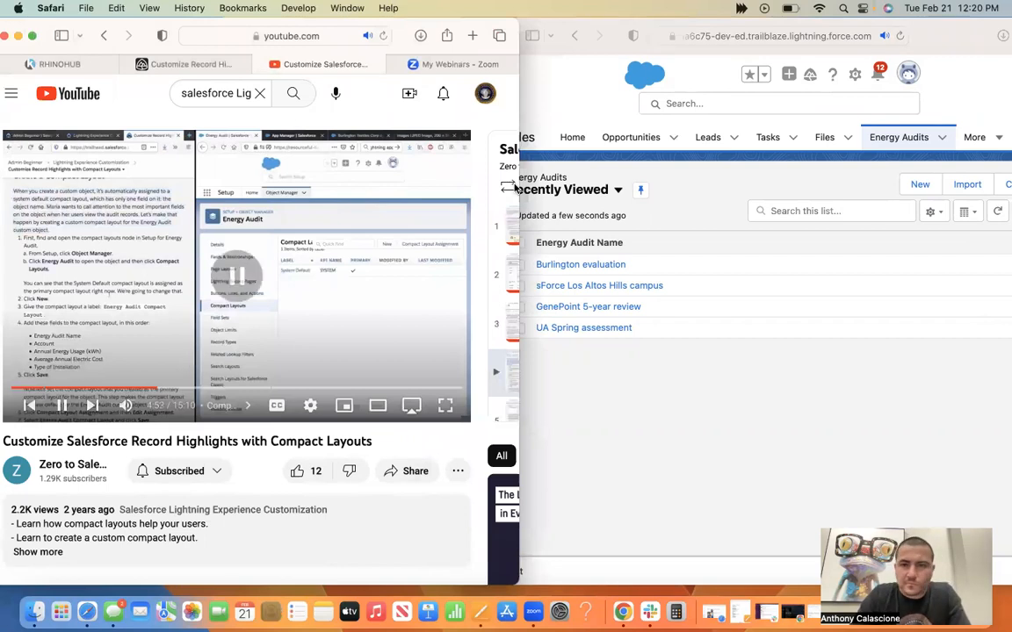
left_click_drag(931, 36, 788, 19)
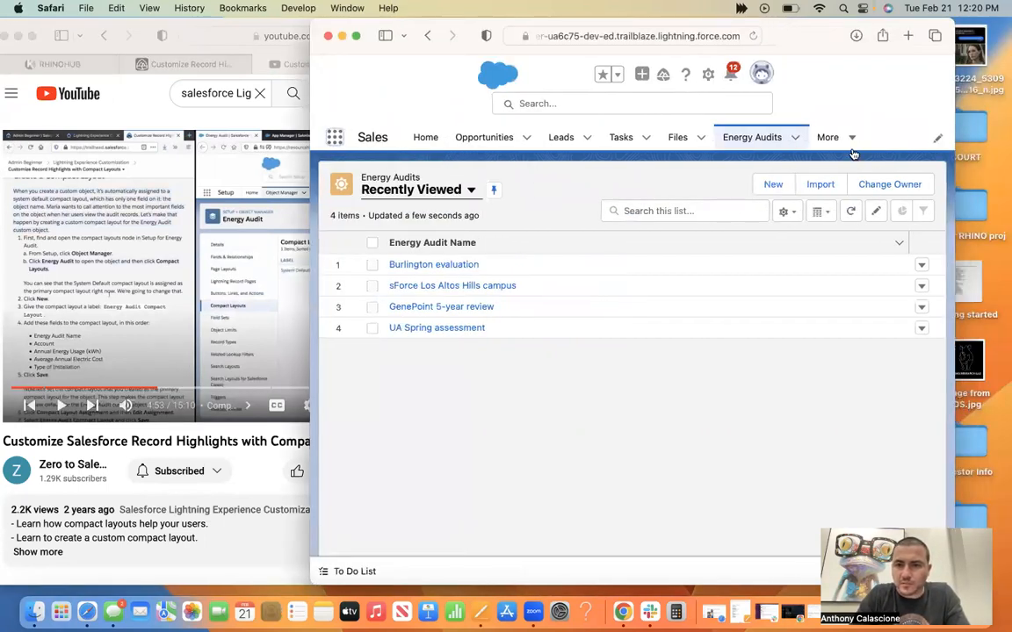
left_click(451, 264)
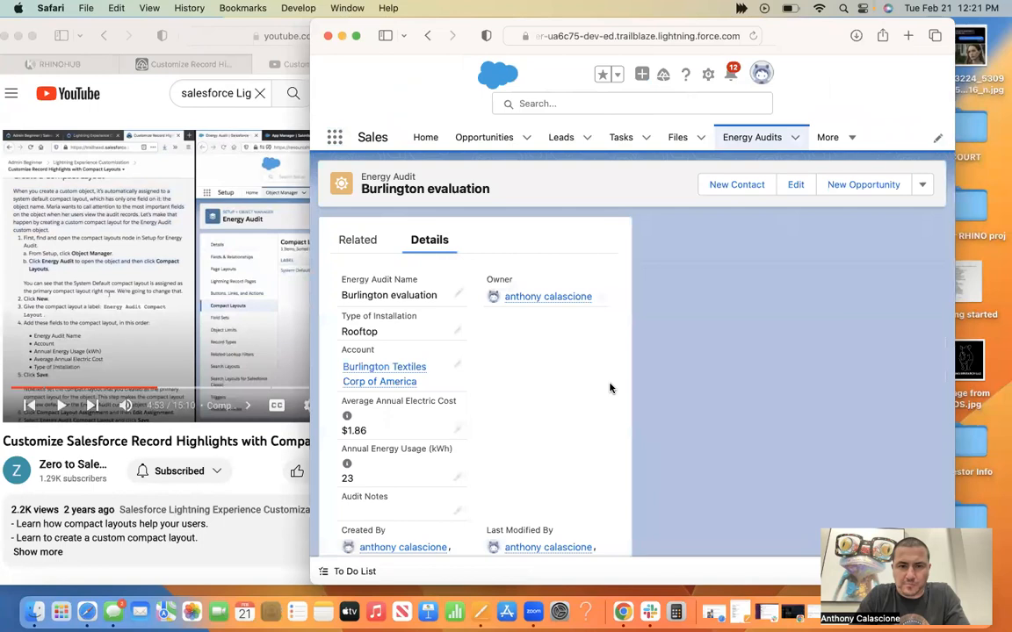
scroll(610, 388, "down", 1)
scroll(610, 388, "down", 1)
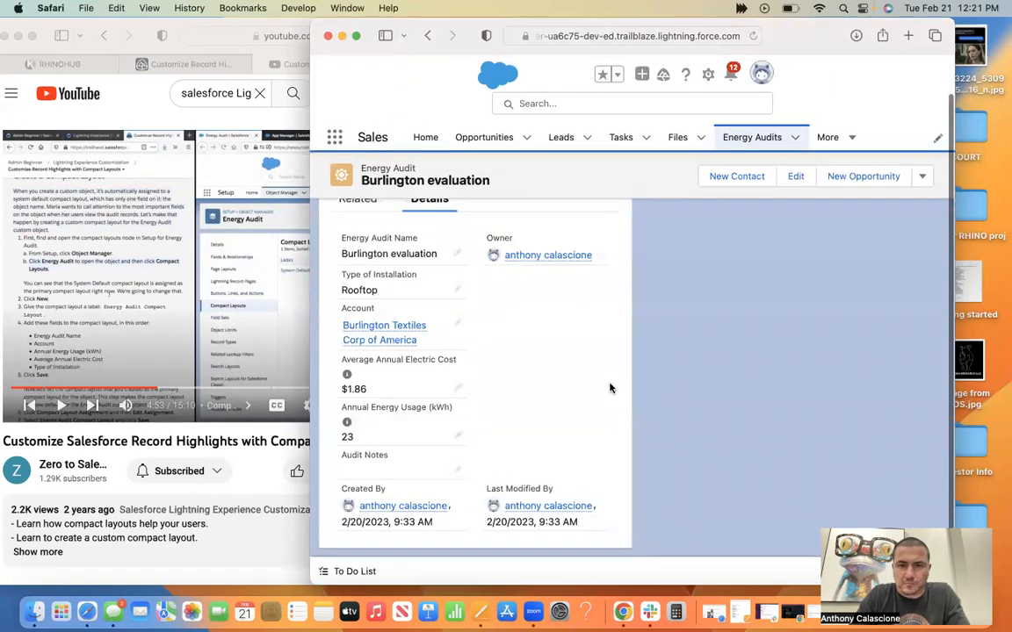
Close the energy audit window and launch My Trailhead Playground 1 from the Trailhead unit's hands-on challenge.
left_click(328, 40)
key("ctrl+shift+Tab")
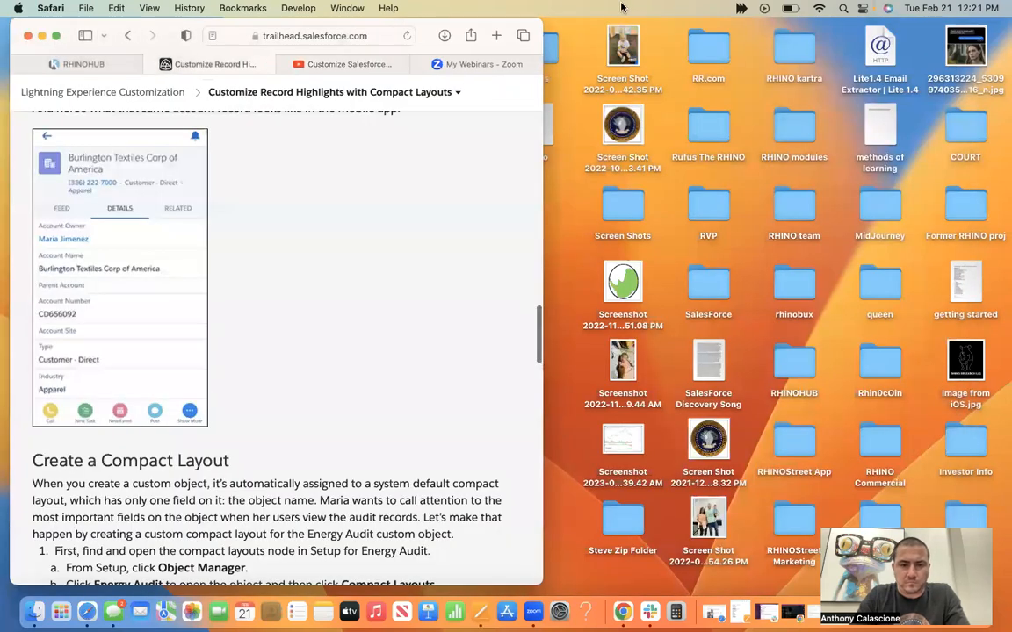
left_click_drag(428, 36, 620, 8)
left_click(249, 36)
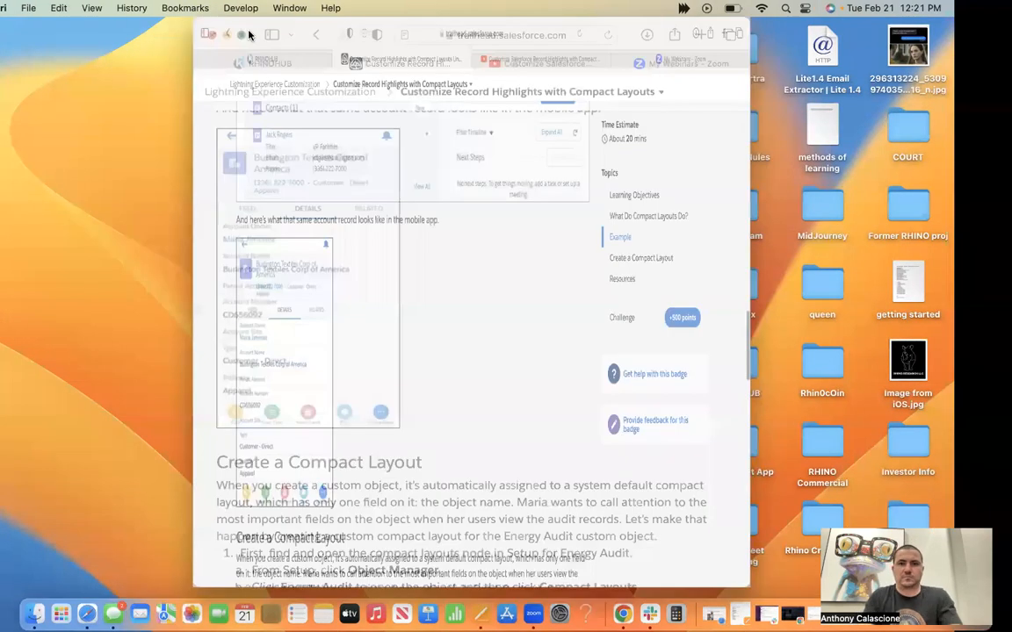
scroll(418, 419, "down", 15)
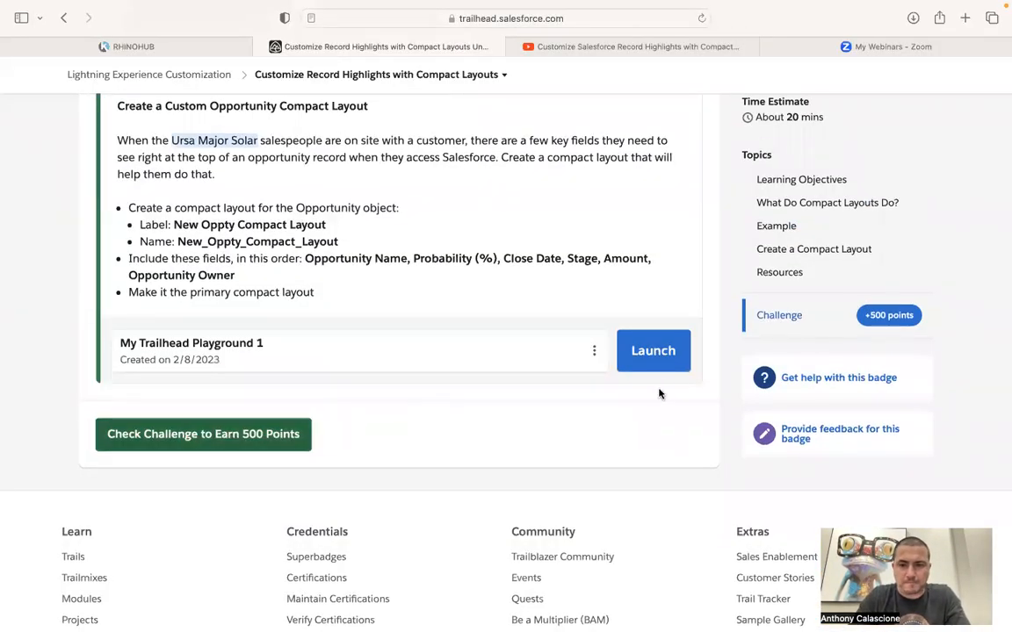
left_click(655, 353)
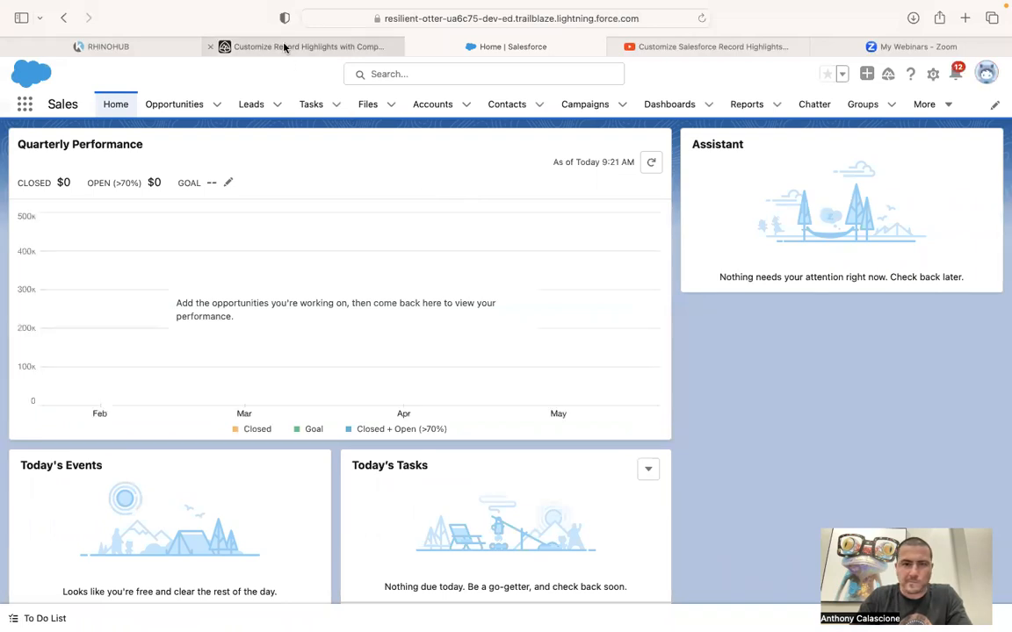
mouse_move(284, 47)
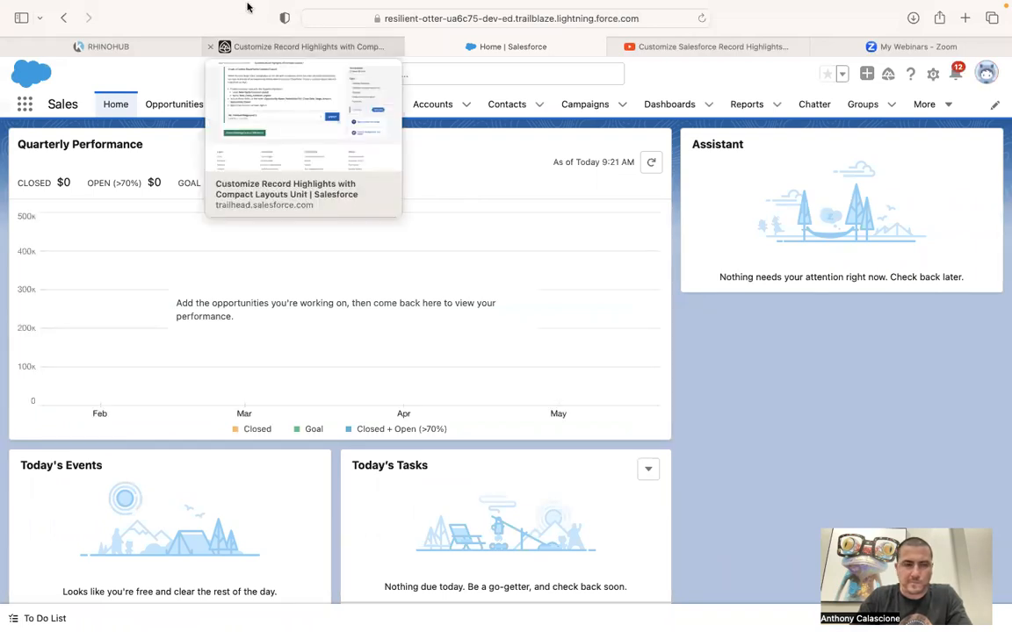
left_click(147, 7)
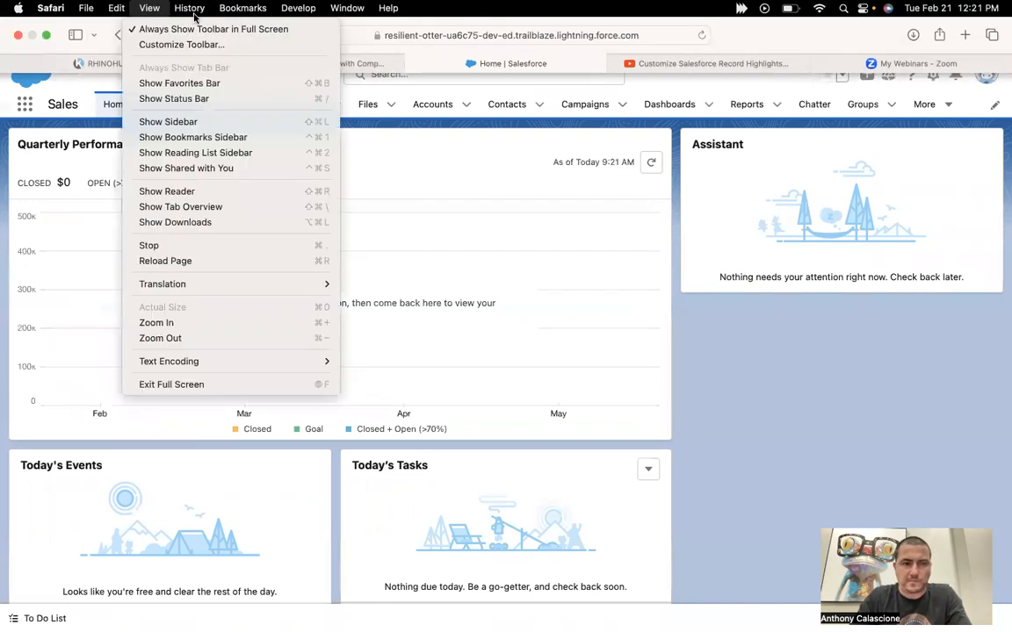
left_click(191, 7)
mouse_move(226, 123)
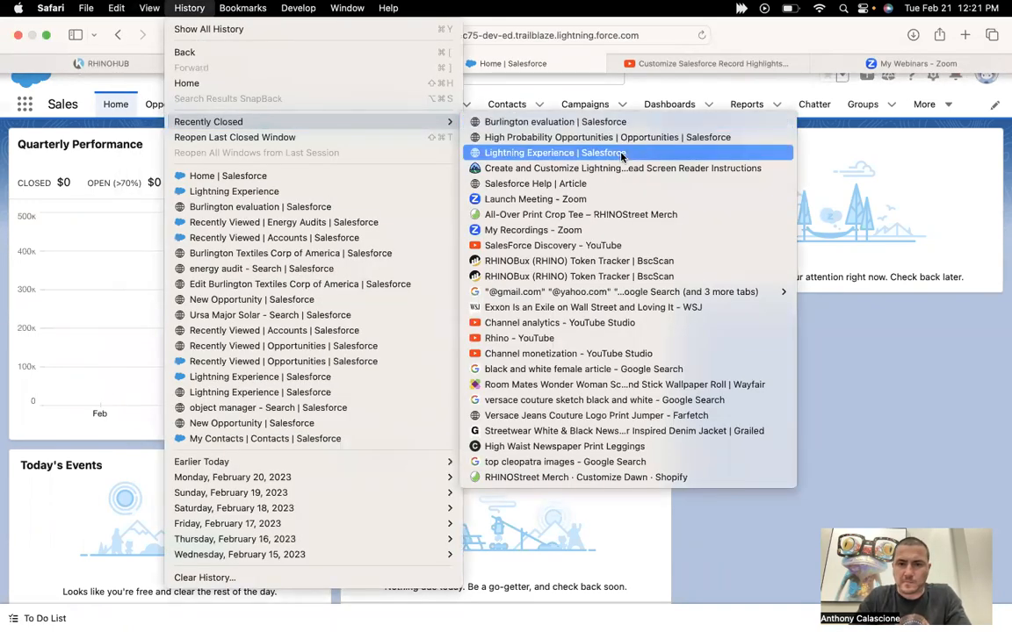
left_click(614, 139)
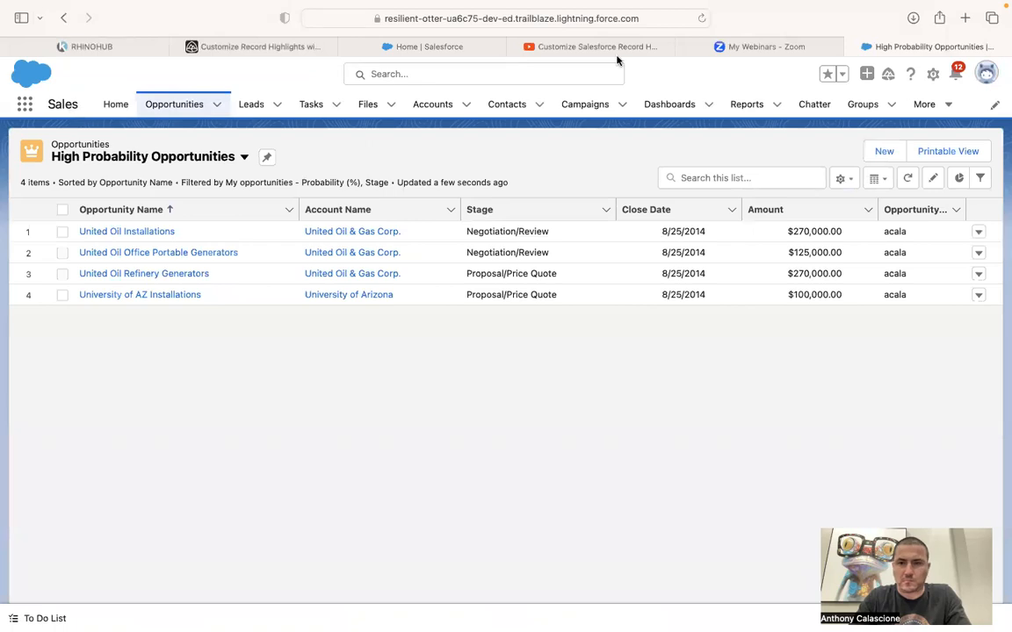
key("super+w")
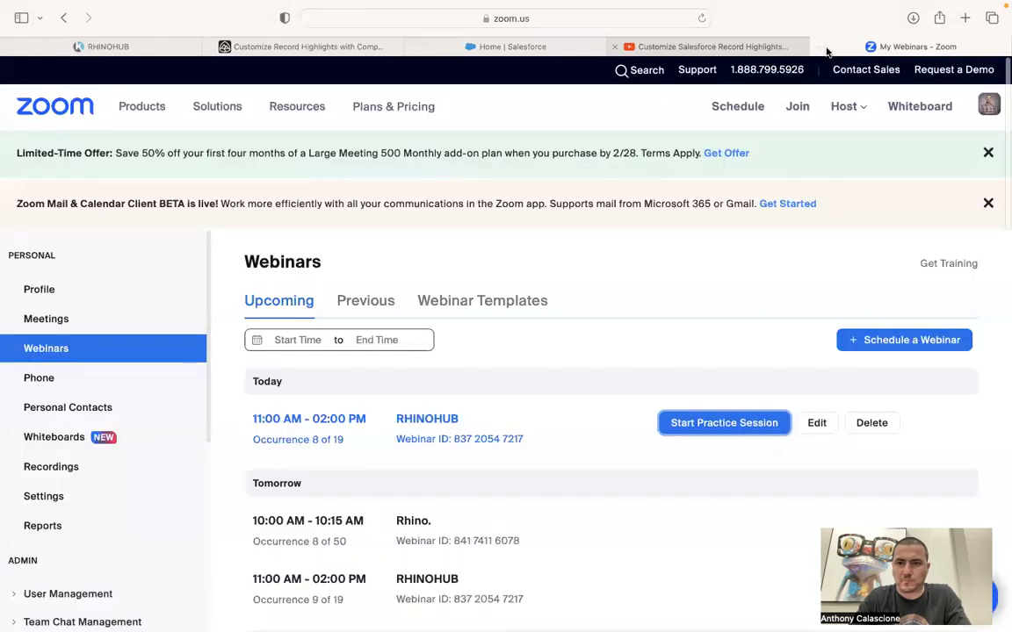
Close the Zoom webinars tab and move the Salesforce home tab into its own window beside the tutorial video.
left_click(819, 47)
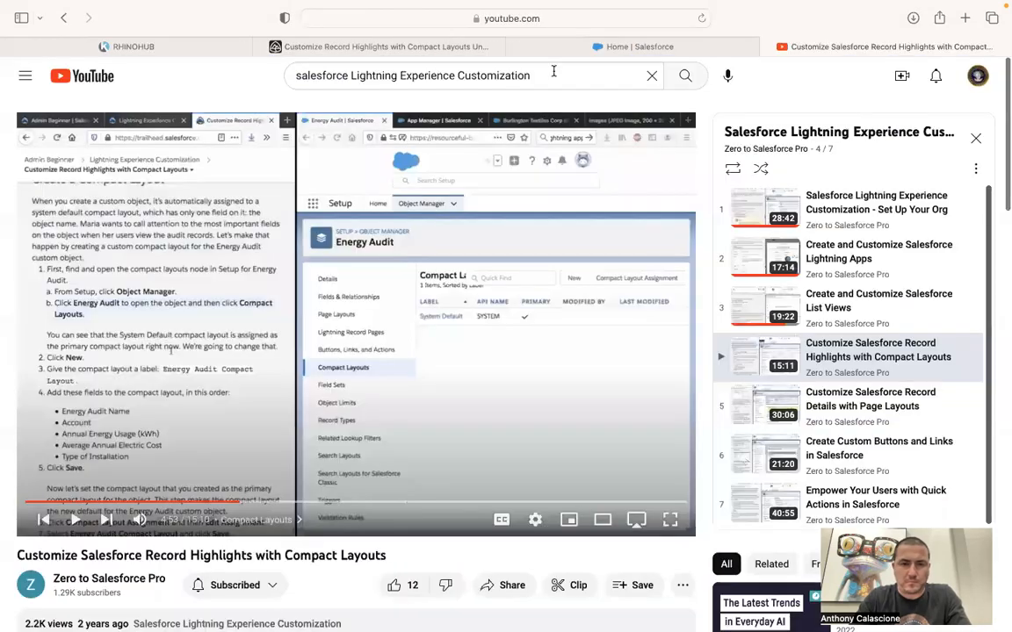
left_click(379, 45)
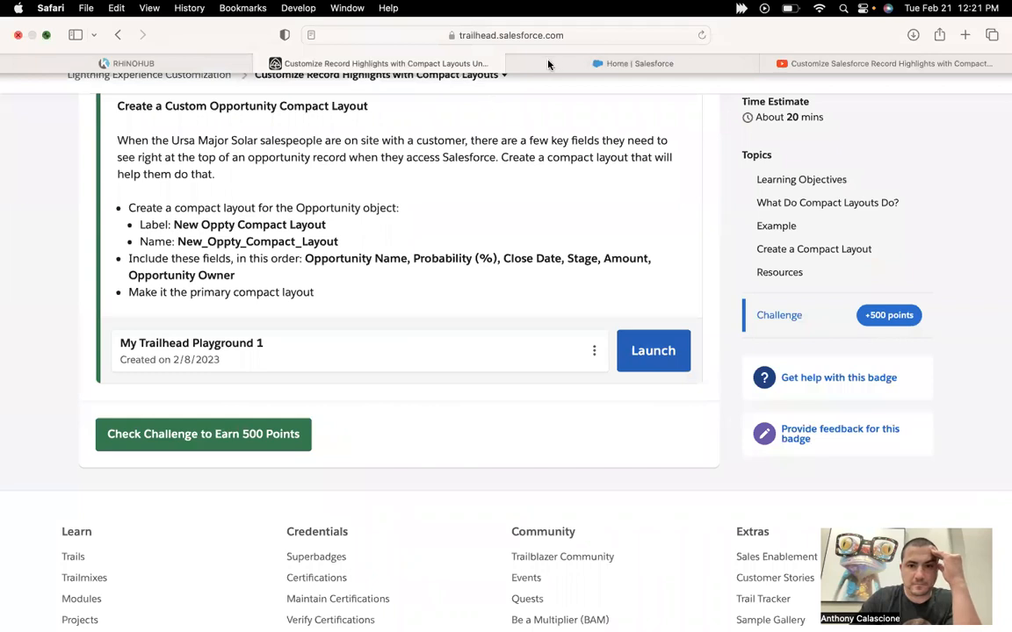
key("ctrl+super+f")
left_click_drag(543, 64, 882, 72)
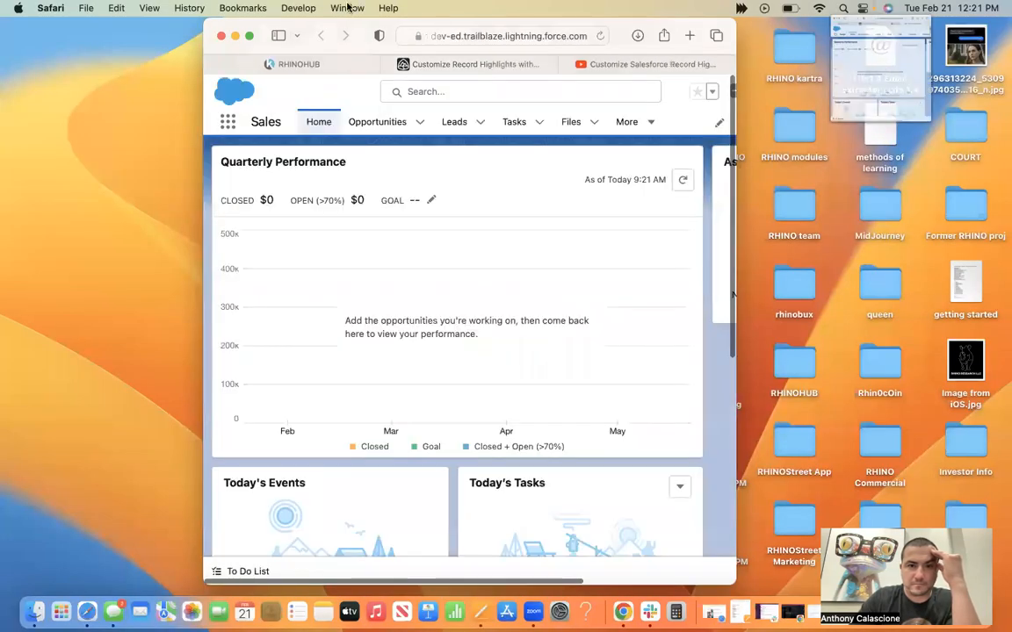
left_click(350, 29)
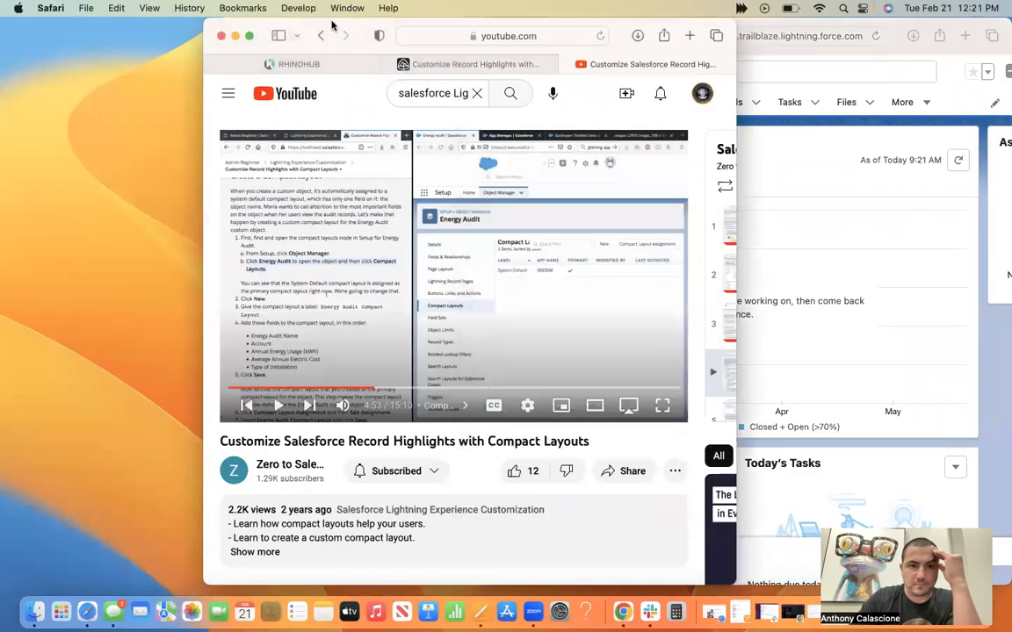
key("ctrl+alt+Left")
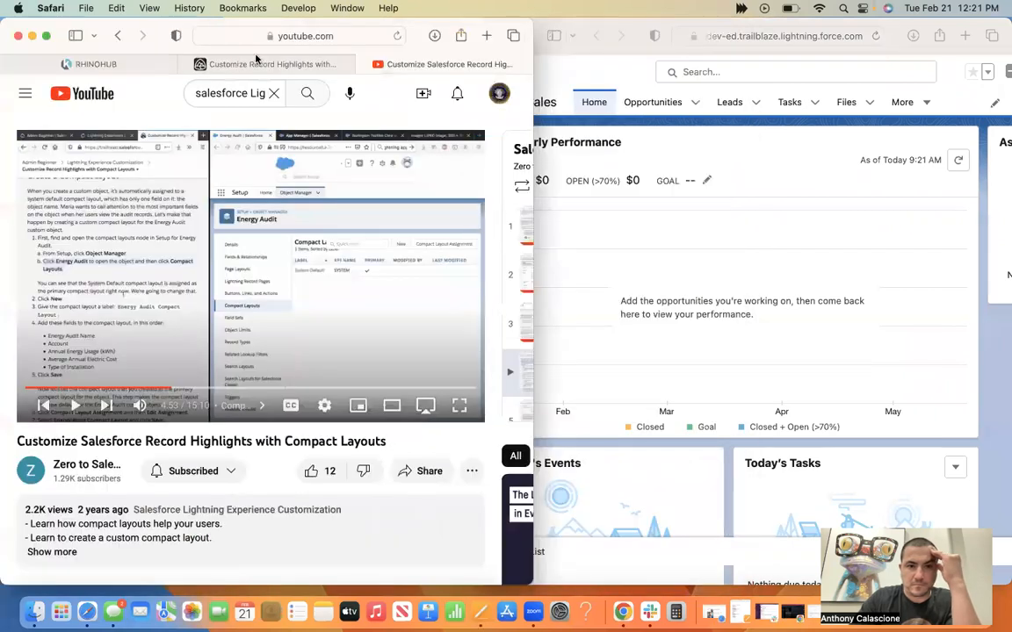
Show the Trailhead unit beside Salesforce and read the Create a Custom Opportunity Compact Layout challenge requirements.
left_click(233, 64)
scroll(280, 303, "up", 10)
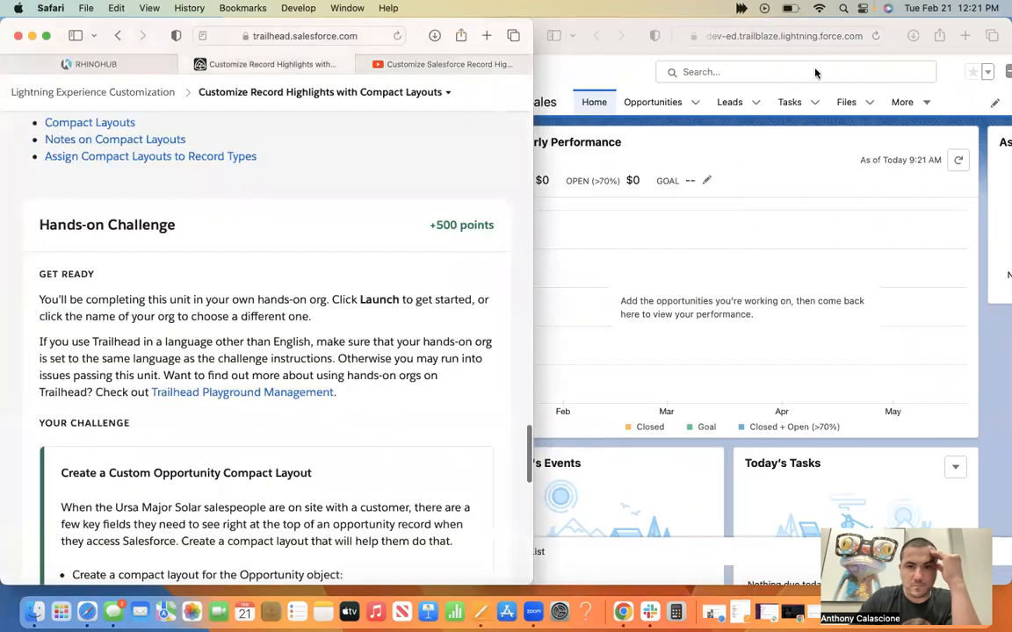
left_click(948, 26)
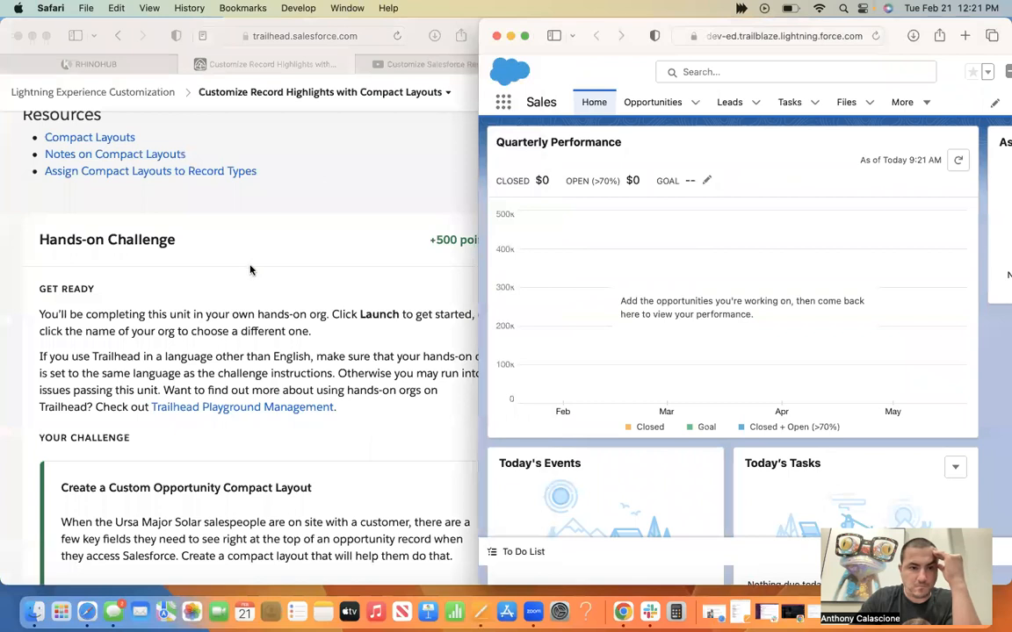
left_click_drag(481, 22, 536, 22)
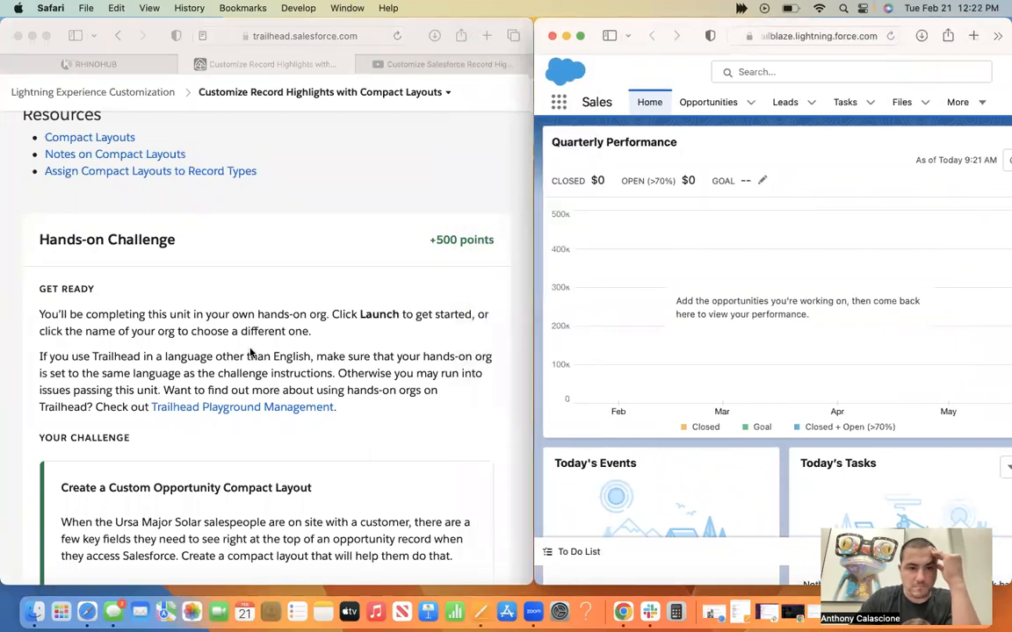
scroll(356, 379, "down", 4)
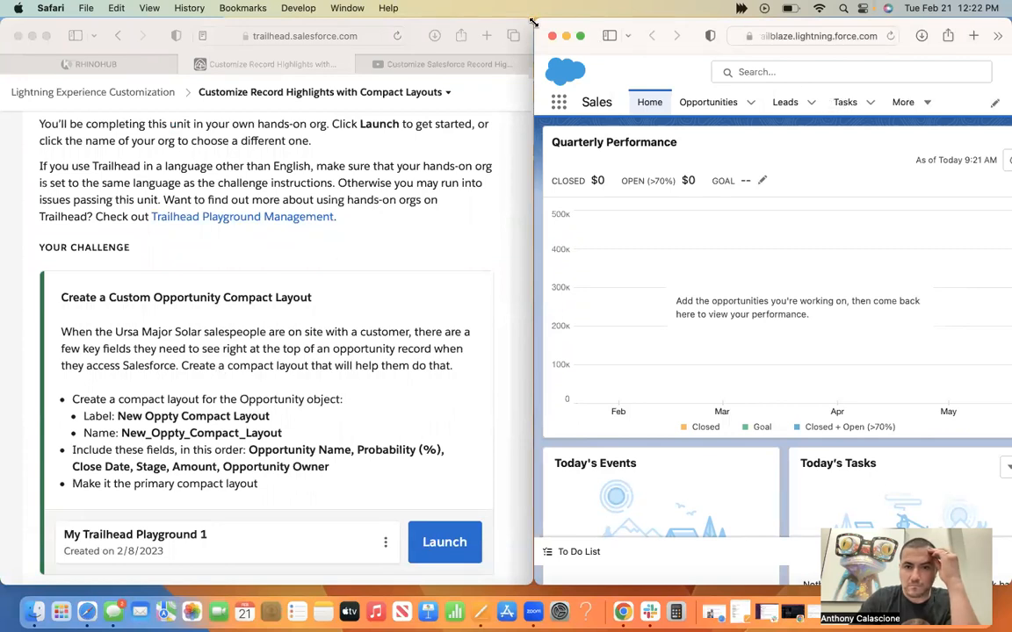
Widen the Salesforce window and reload its home page.
left_click_drag(536, 20, 389, 8)
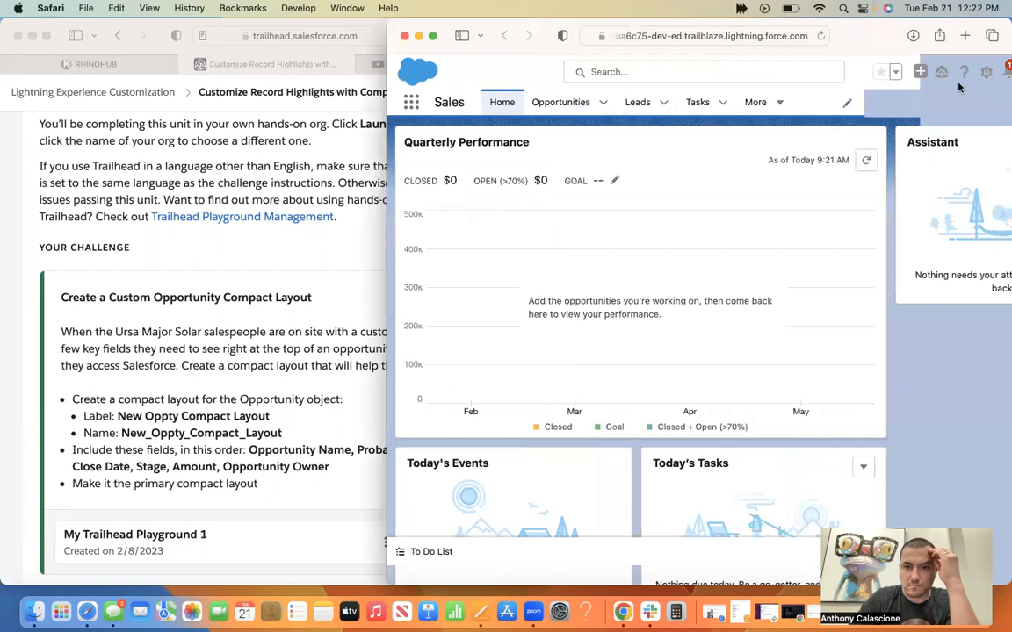
left_click_drag(877, 41, 711, 41)
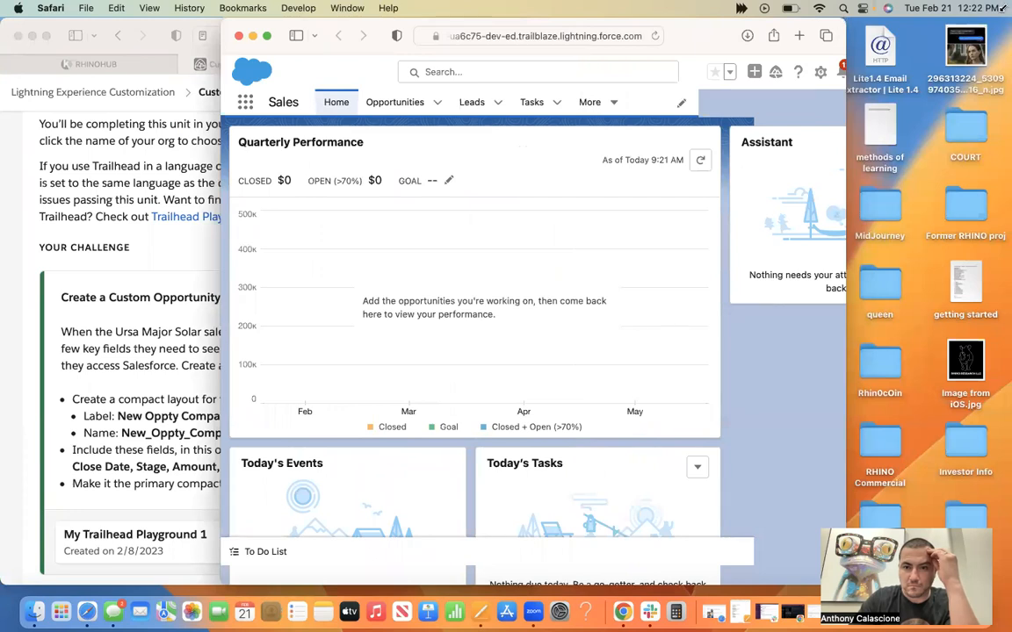
double_click(843, 20)
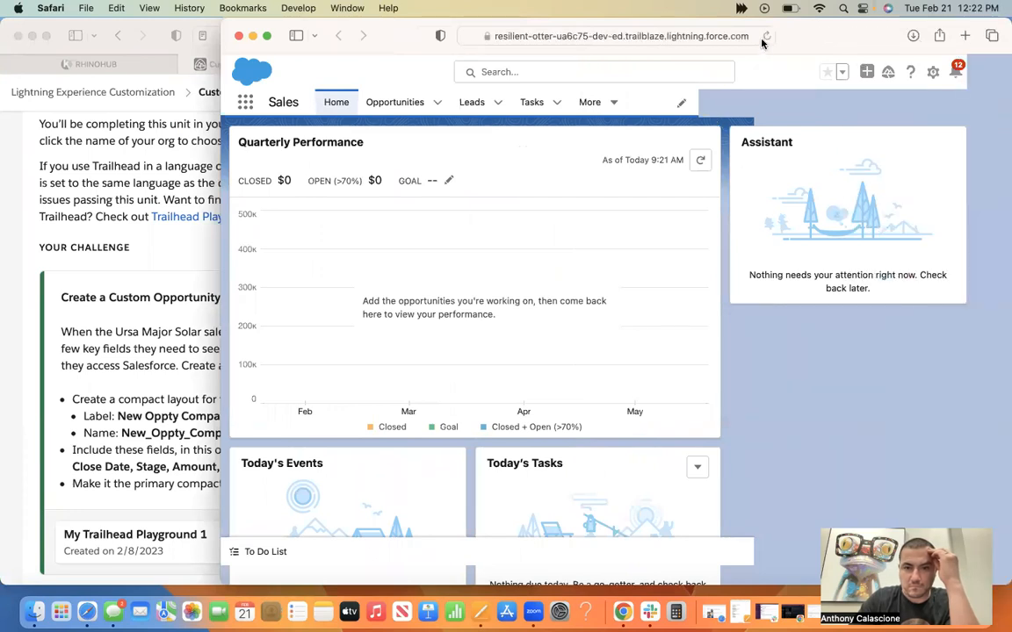
left_click(764, 38)
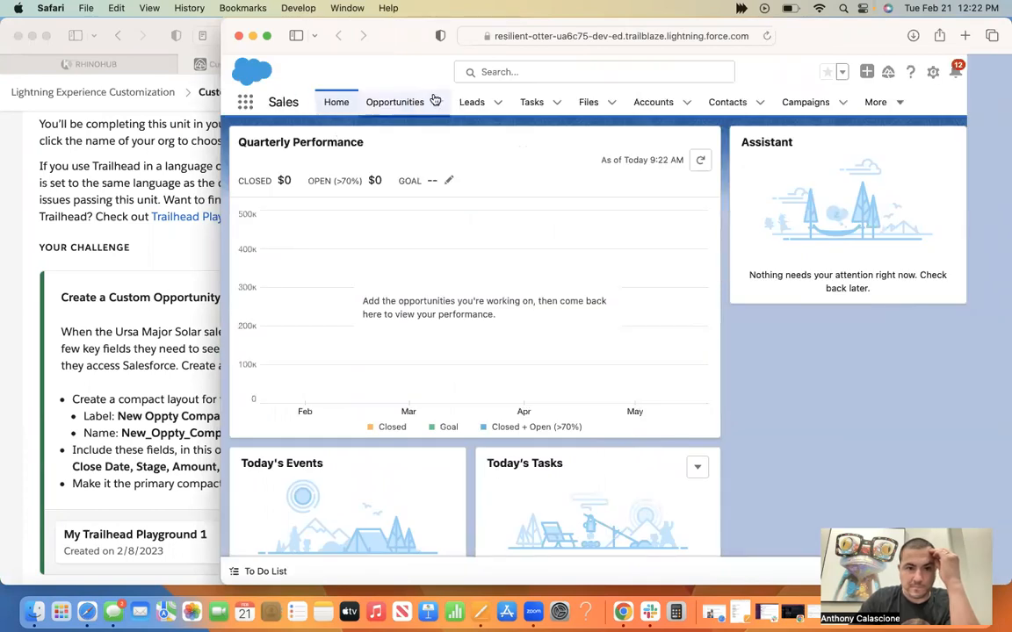
Switch the instruction window from the Trailhead unit to the compact layouts tutorial video, and return to the Salesforce window.
left_click(115, 327)
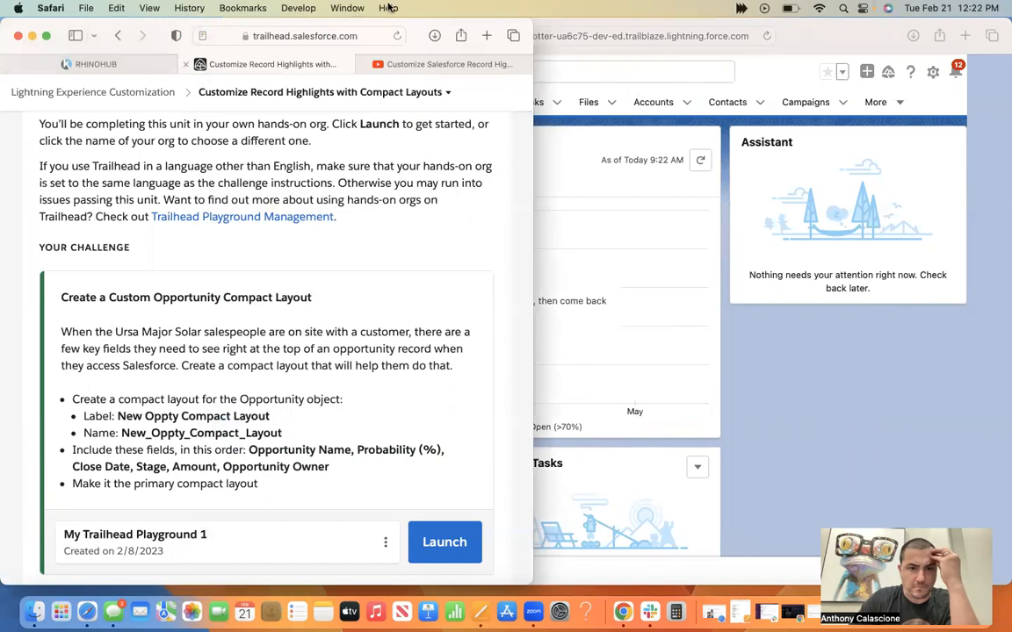
left_click(430, 63)
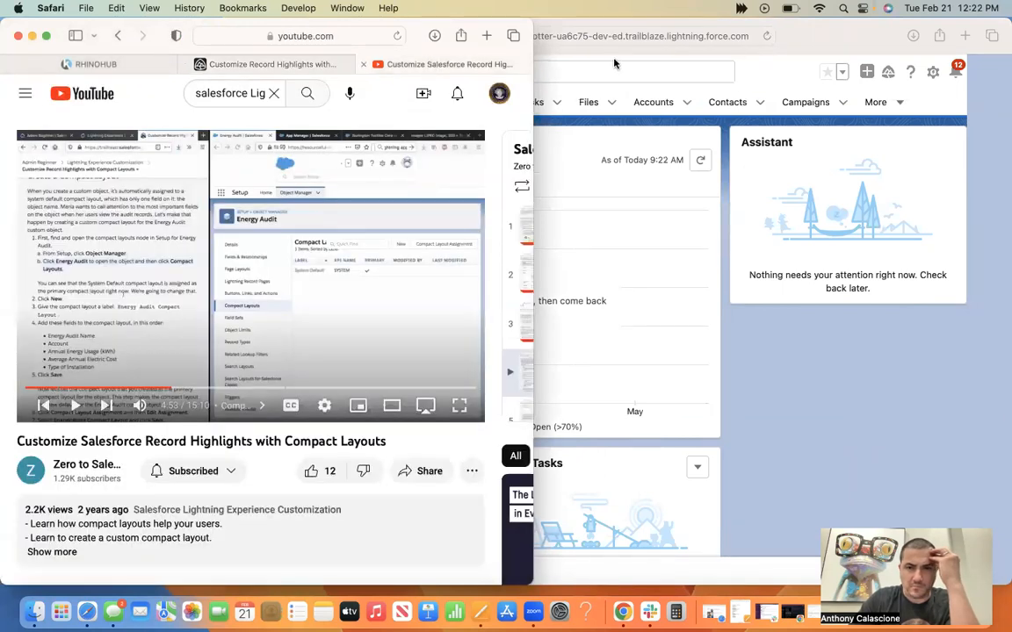
left_click(707, 33)
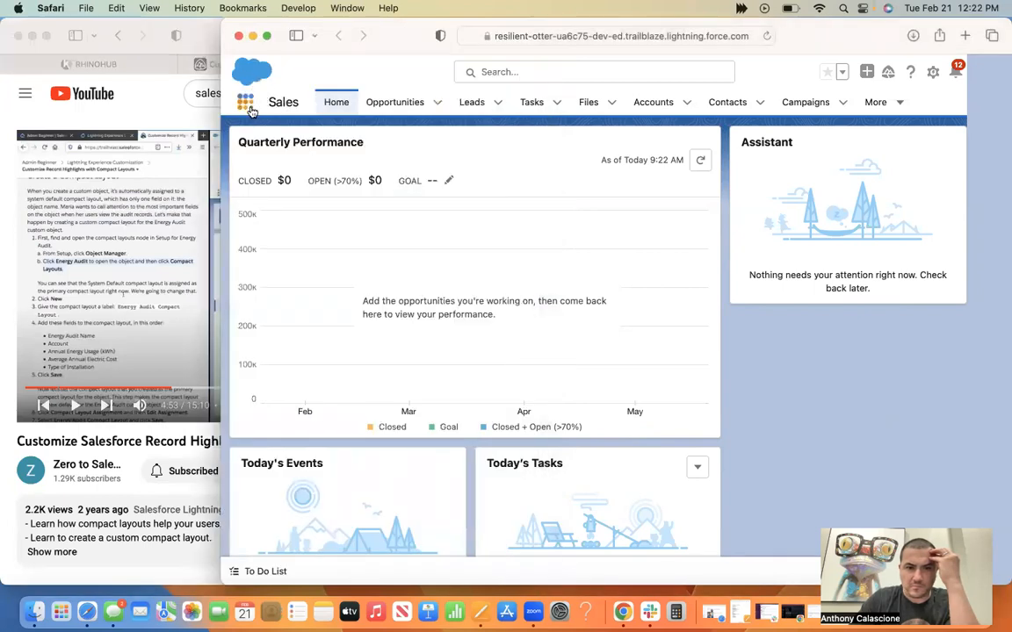
Look through the Salesforce notifications and dismiss the list.
left_click(955, 74)
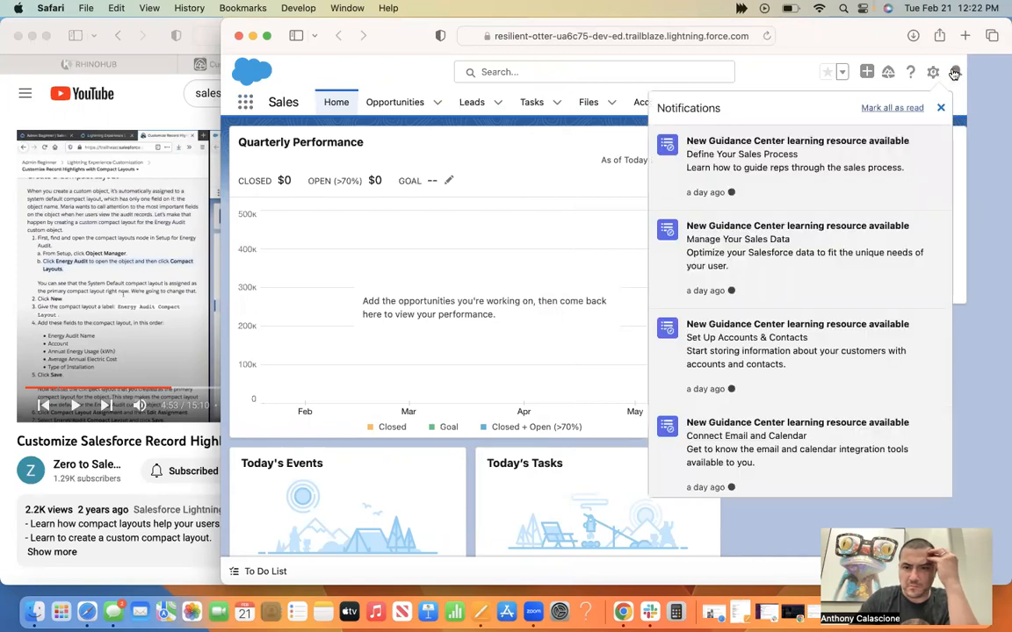
scroll(823, 291, "down", 5)
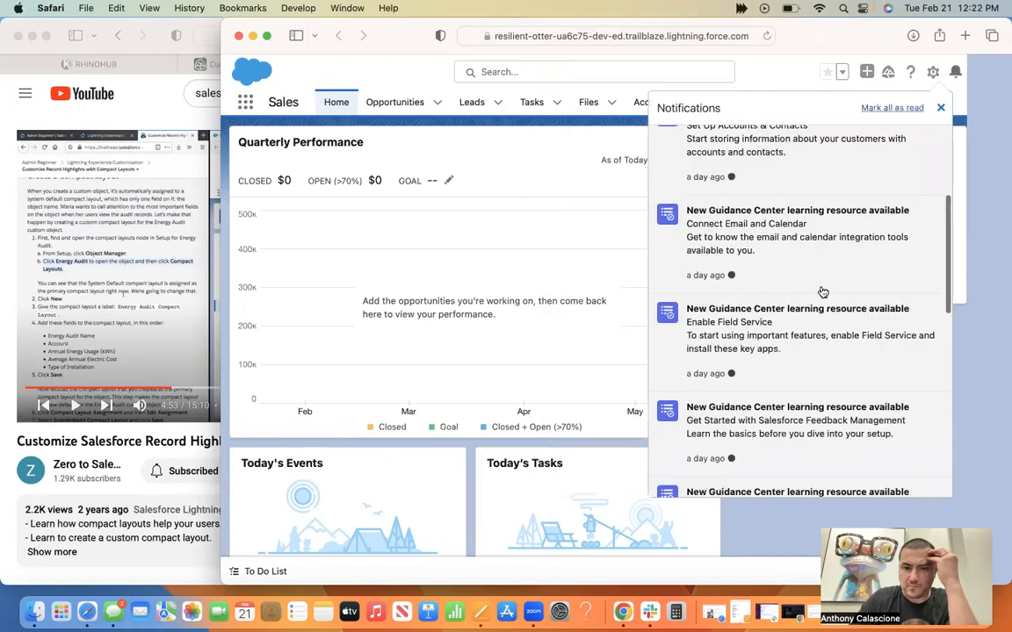
scroll(823, 292, "down", 10)
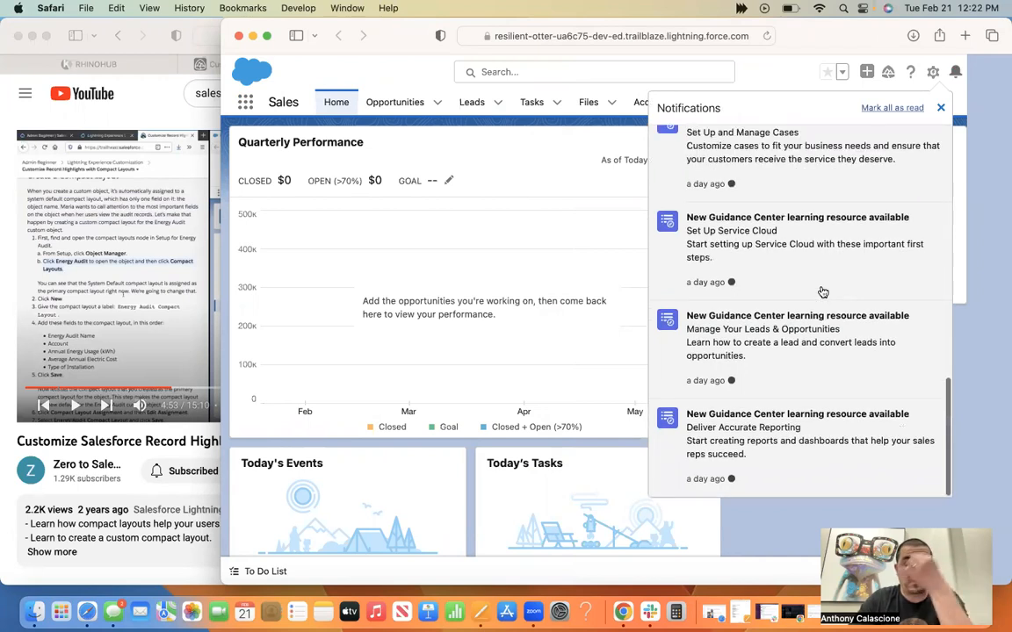
left_click(774, 78)
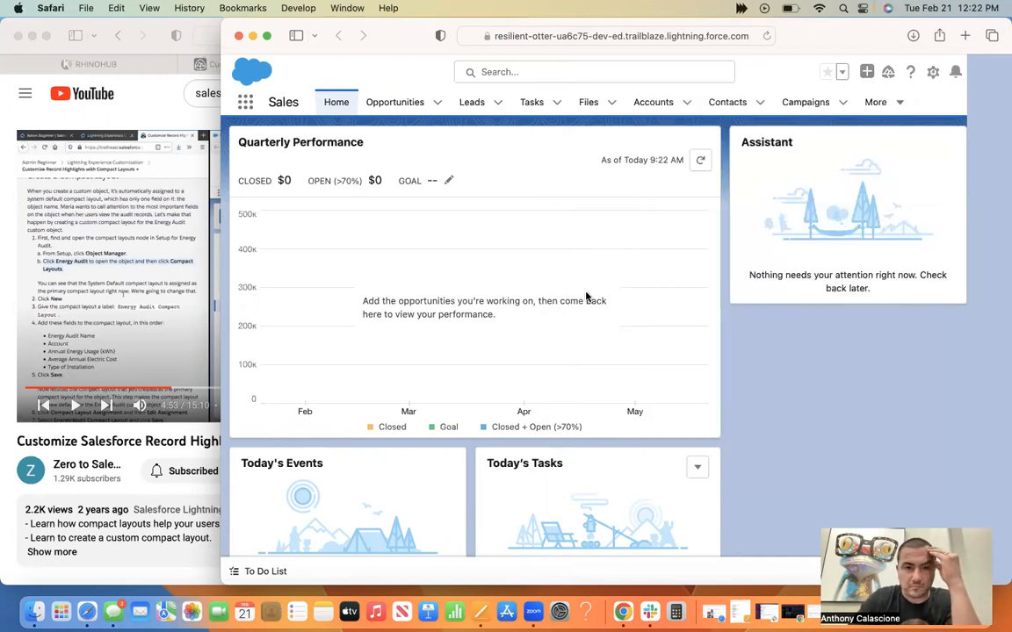
left_click(185, 8)
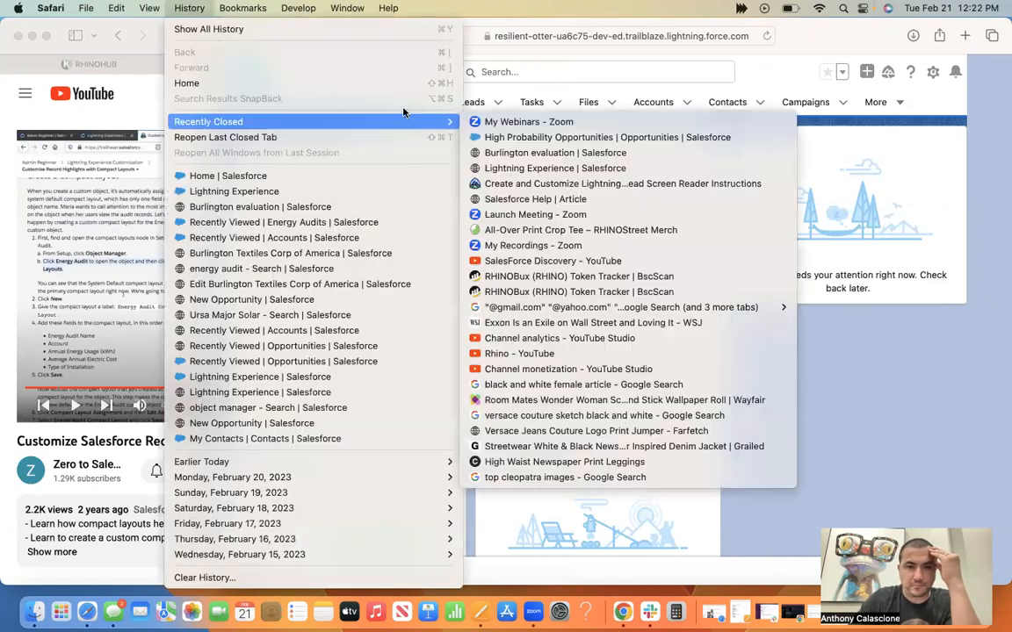
mouse_move(439, 122)
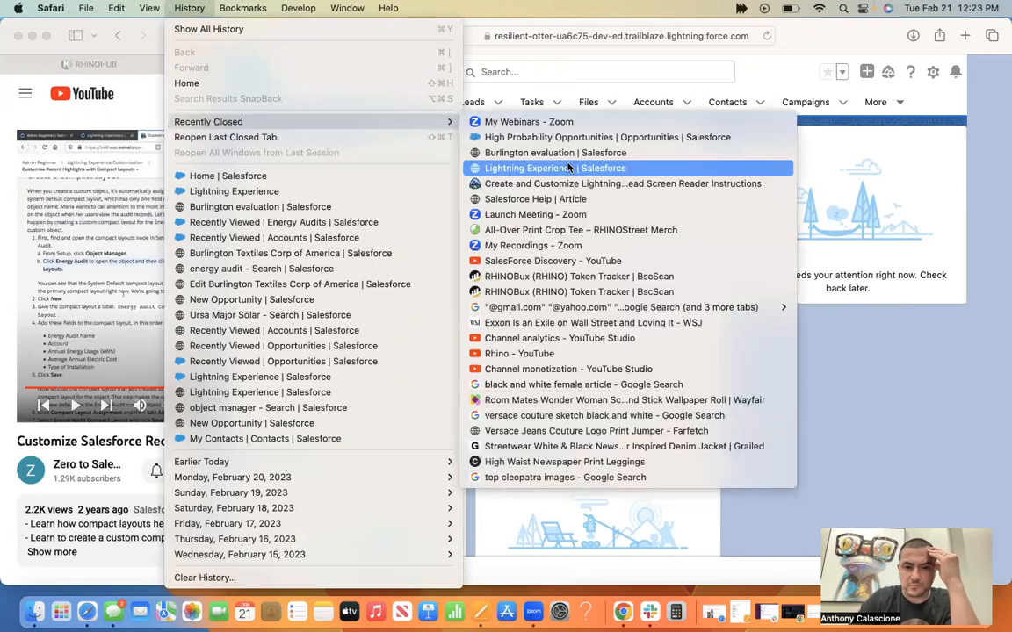
left_click(569, 167)
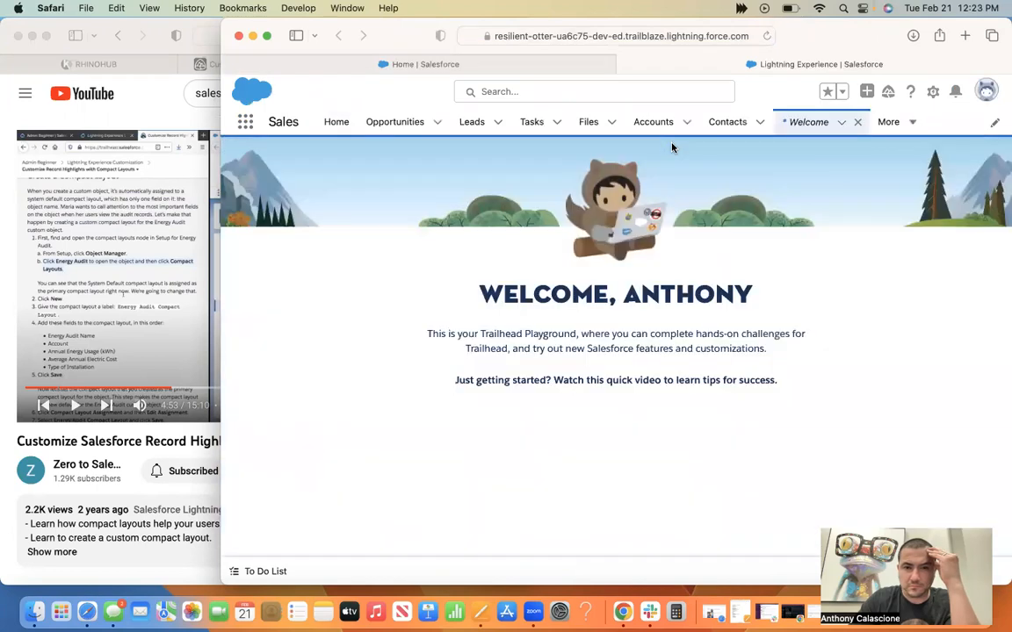
left_click(246, 124)
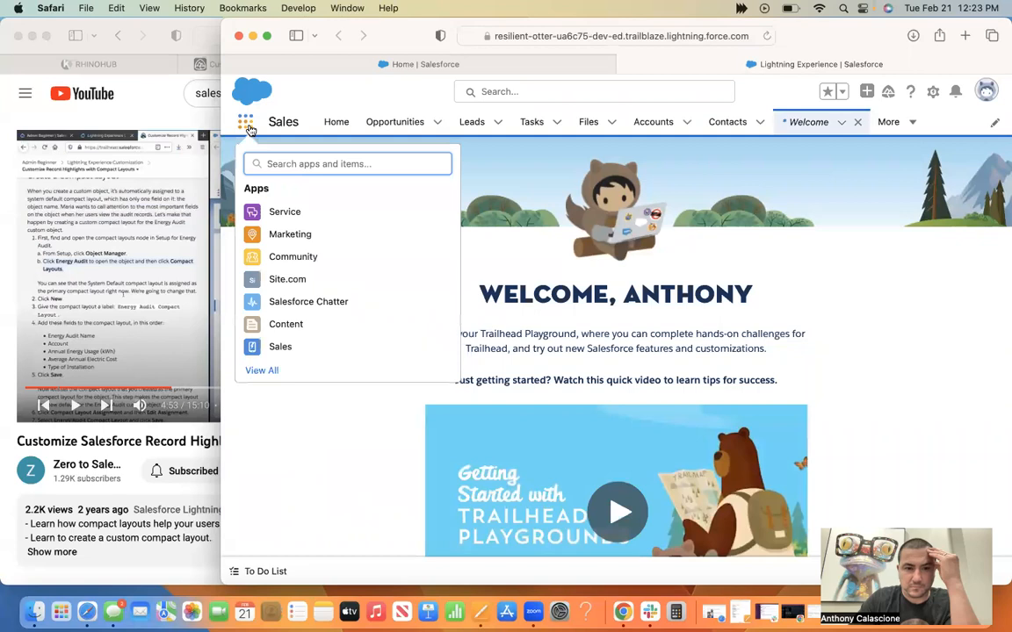
left_click(301, 346)
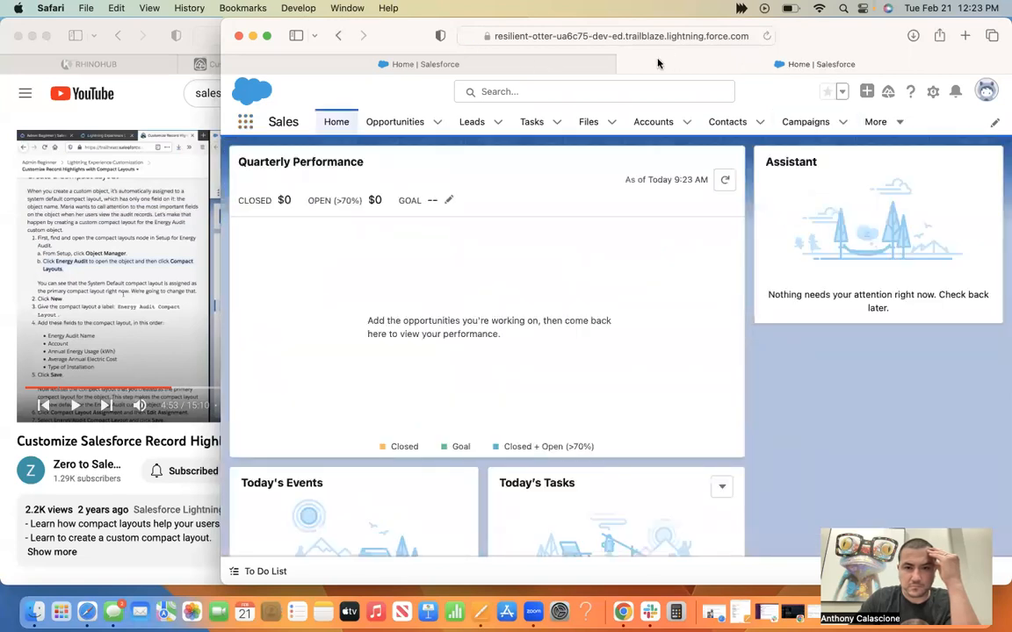
left_click(625, 64)
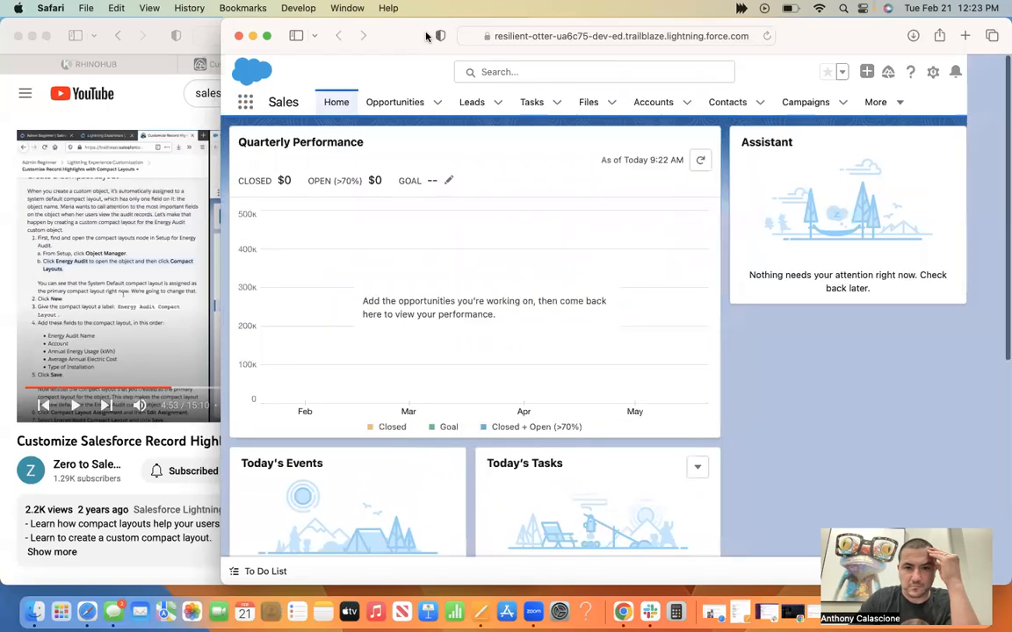
Uncover the tutorial video beside Salesforce and skim it from the start up to the Energy Audit object's details at 4:48.
left_click_drag(612, 7, 716, 7)
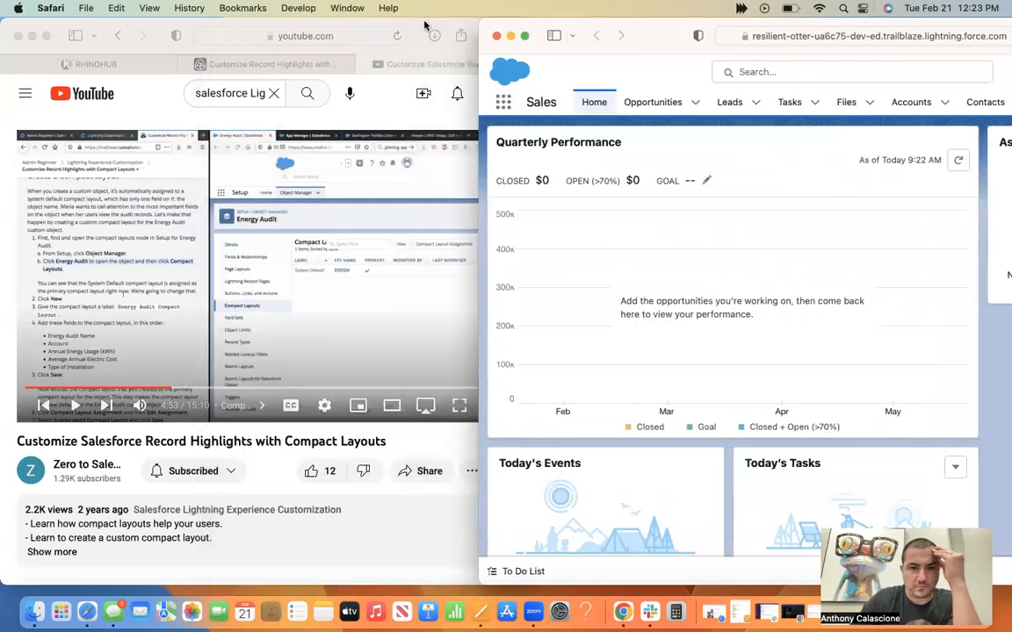
left_click(115, 344)
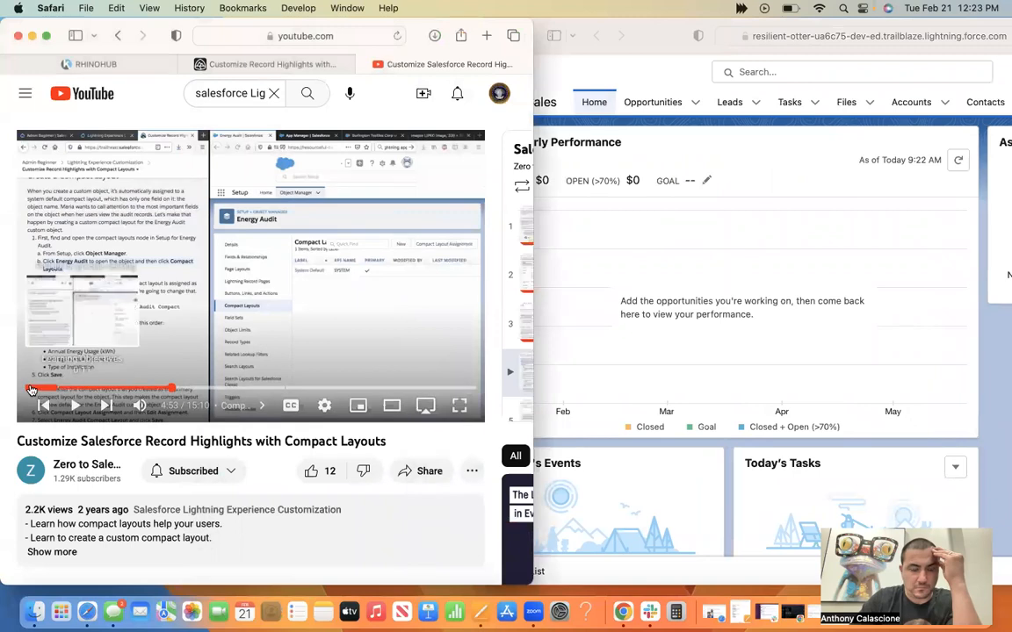
left_click(30, 389)
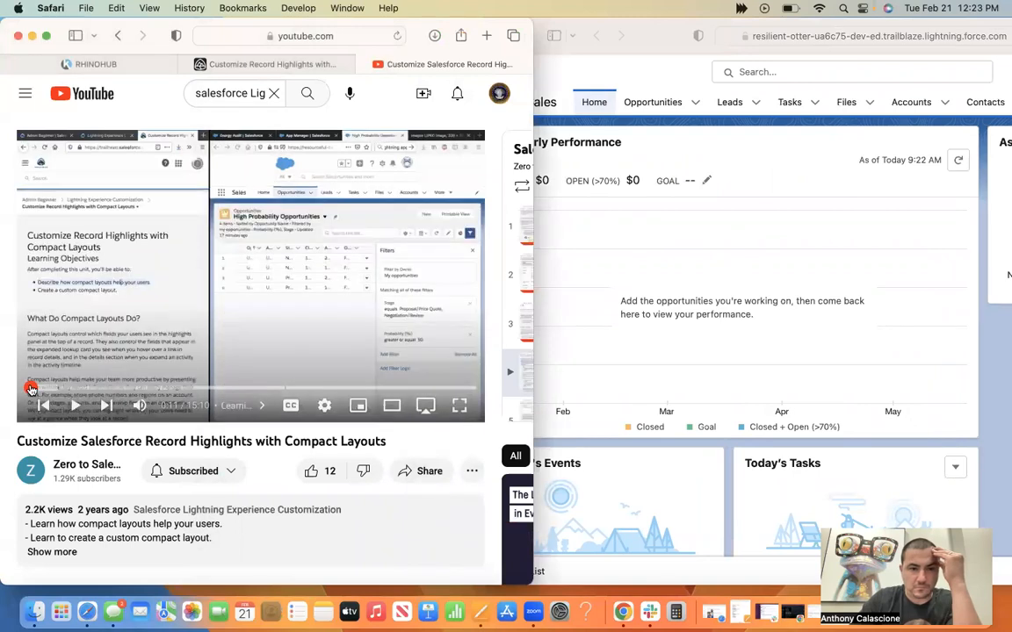
left_click(45, 389)
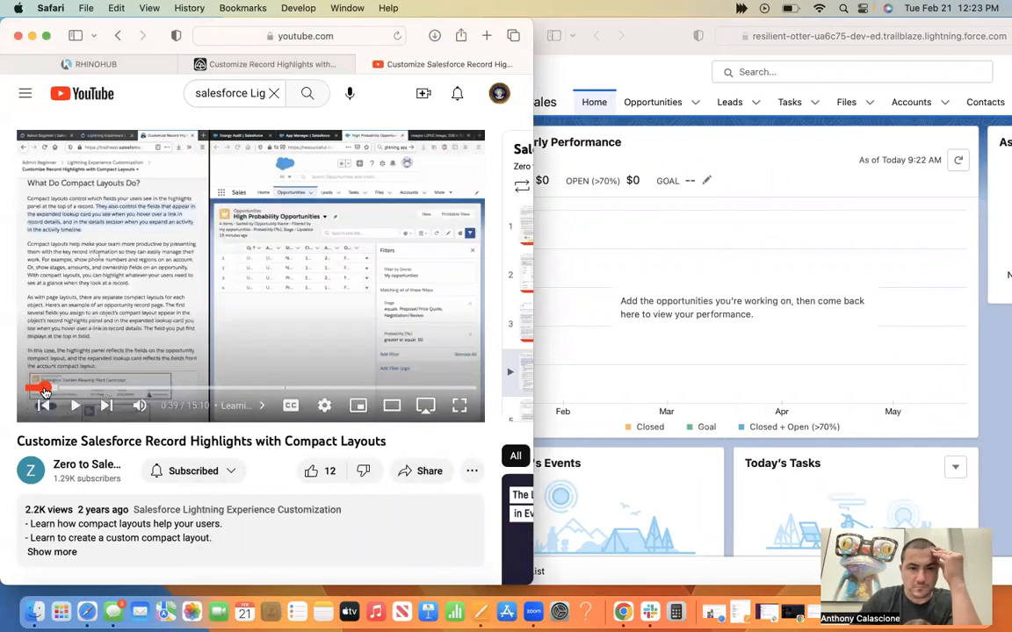
left_click(66, 389)
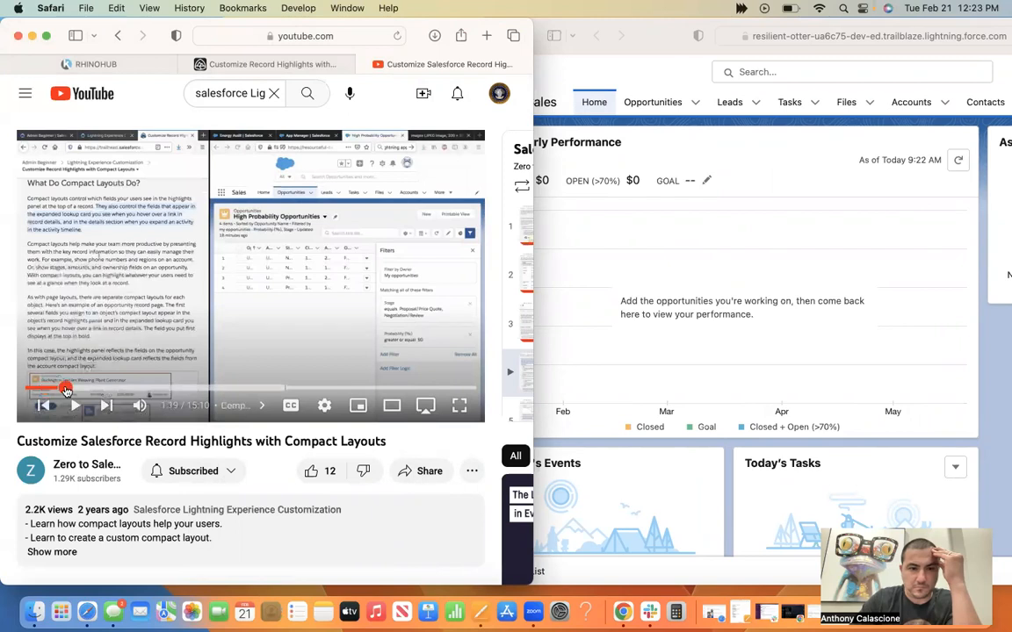
left_click(92, 390)
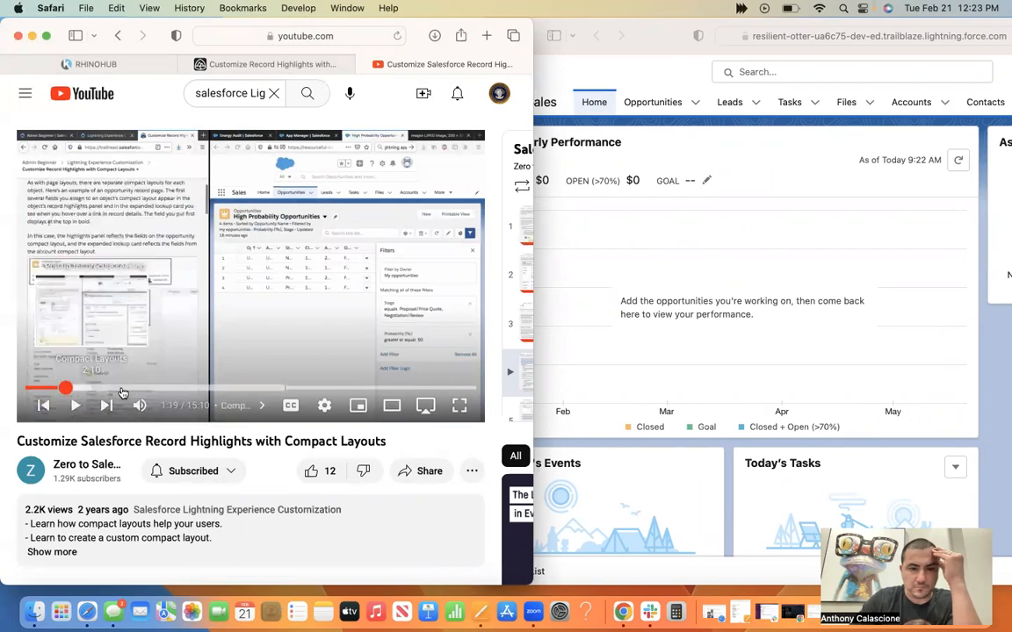
left_click(122, 391)
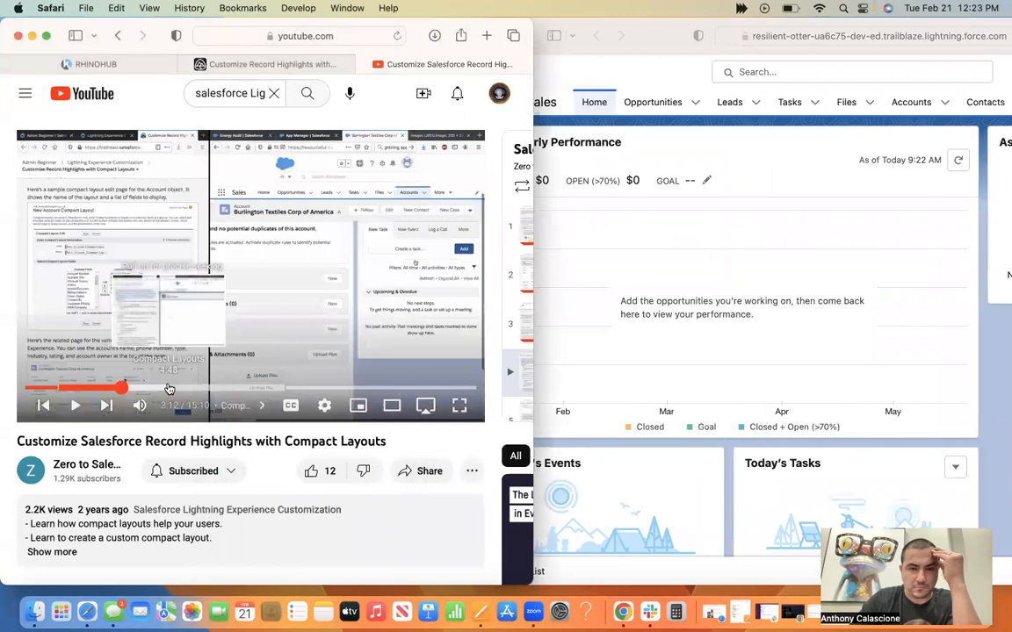
left_click(169, 389)
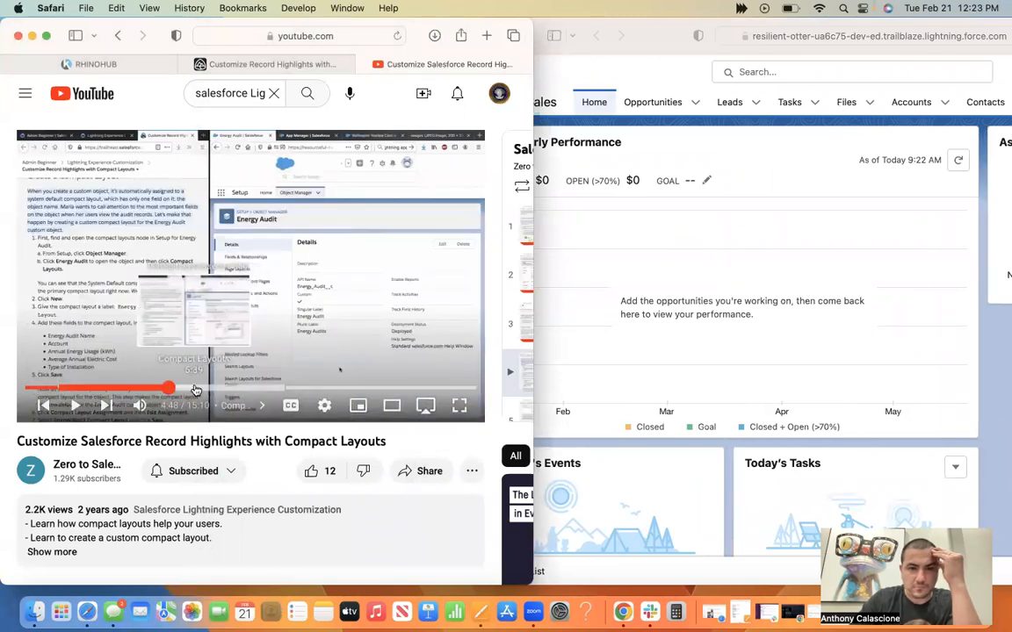
left_click(773, 149)
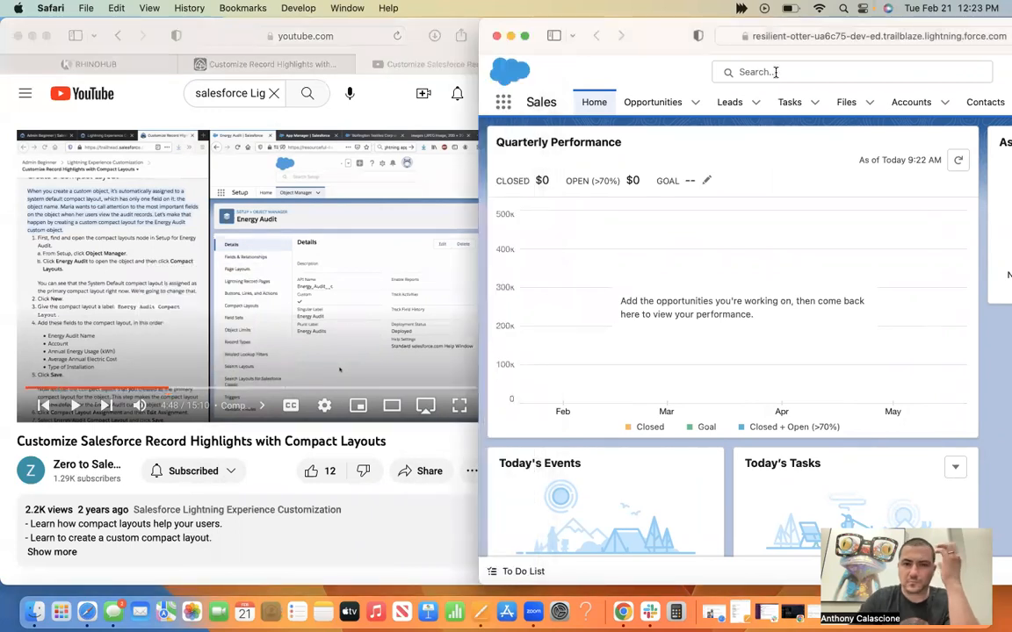
left_click(776, 72)
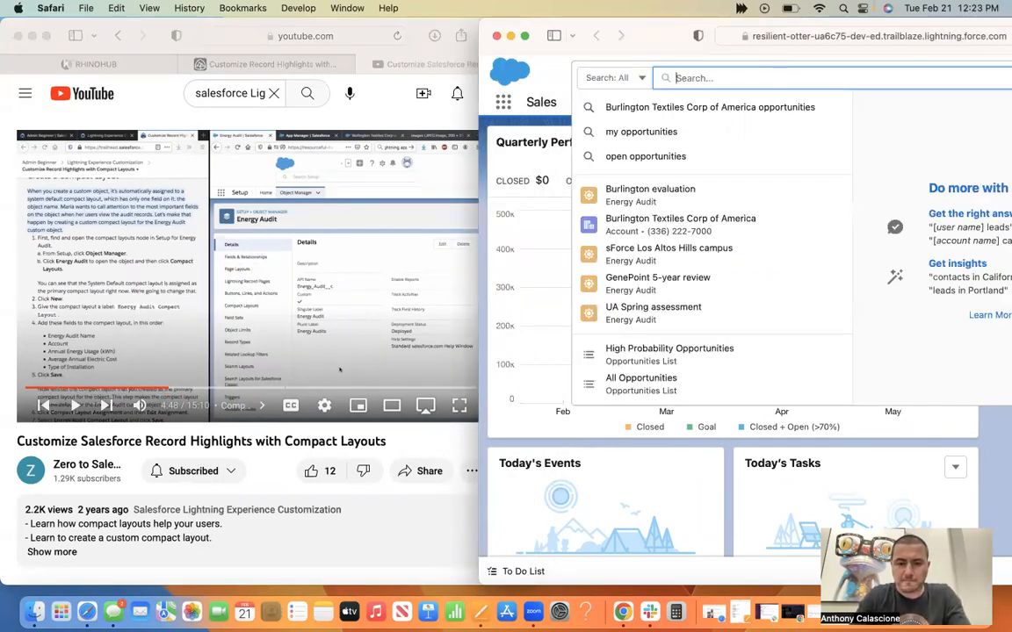
type("obje")
key("BackSpace")
key("BackSpace")
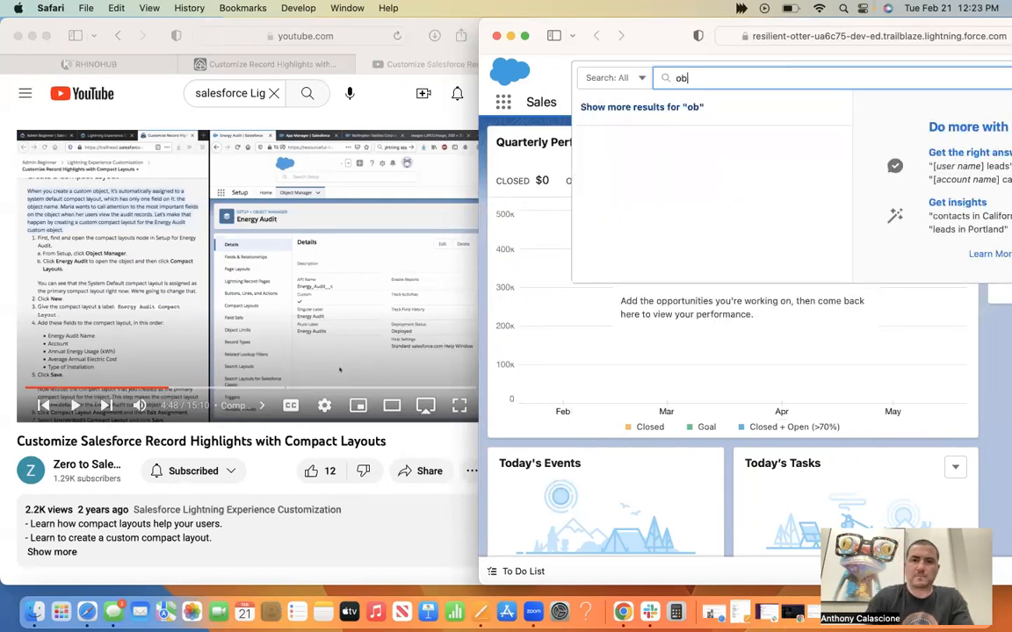
key("BackSpace")
key("BackSpace")
Search the Salesforce apps and items for "object manager".
left_click(502, 101)
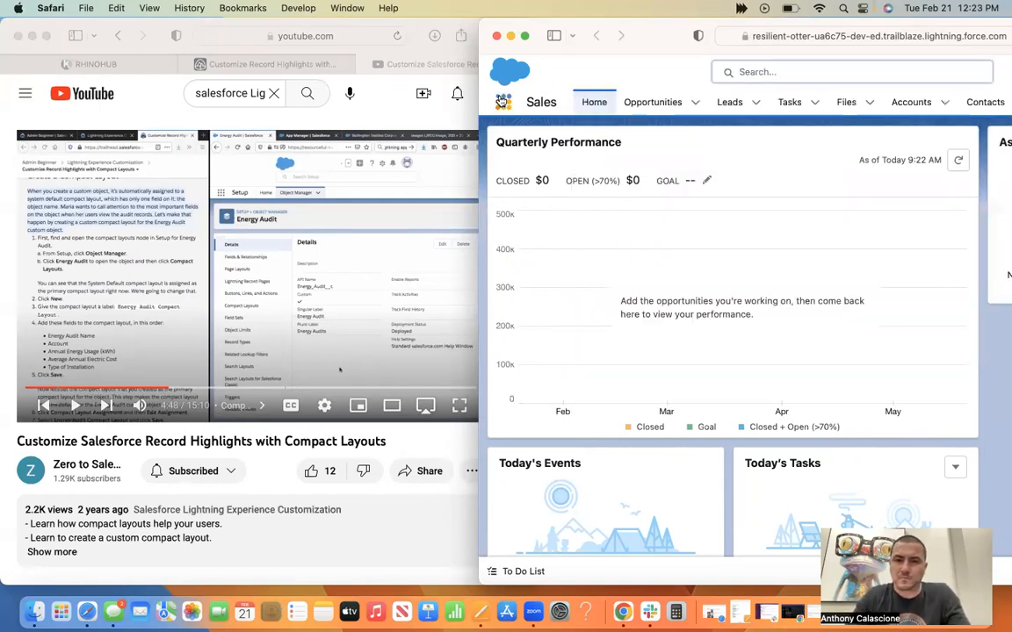
type("o")
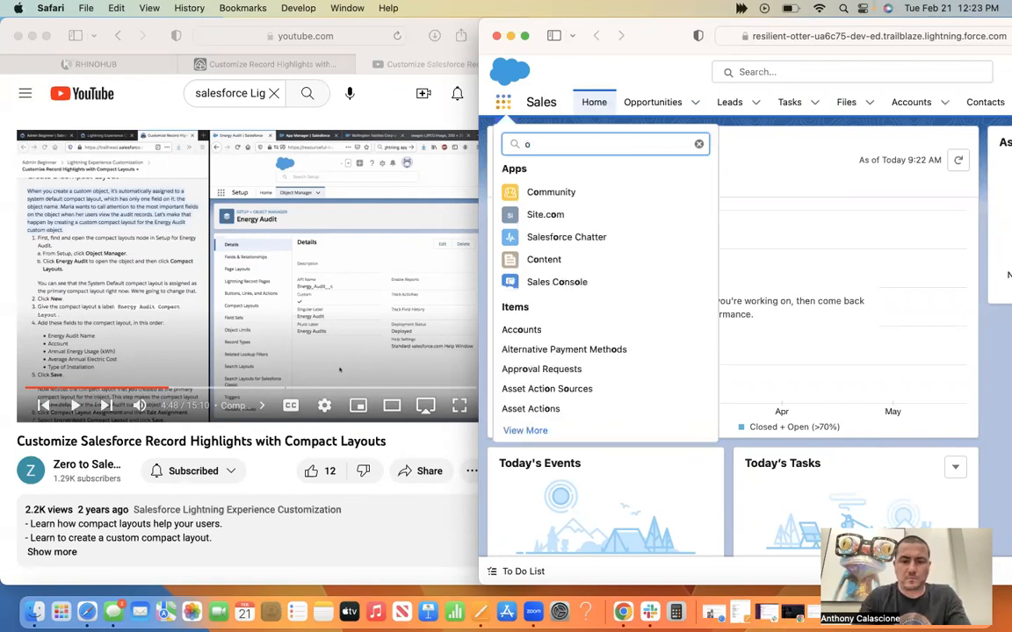
type("bject manager")
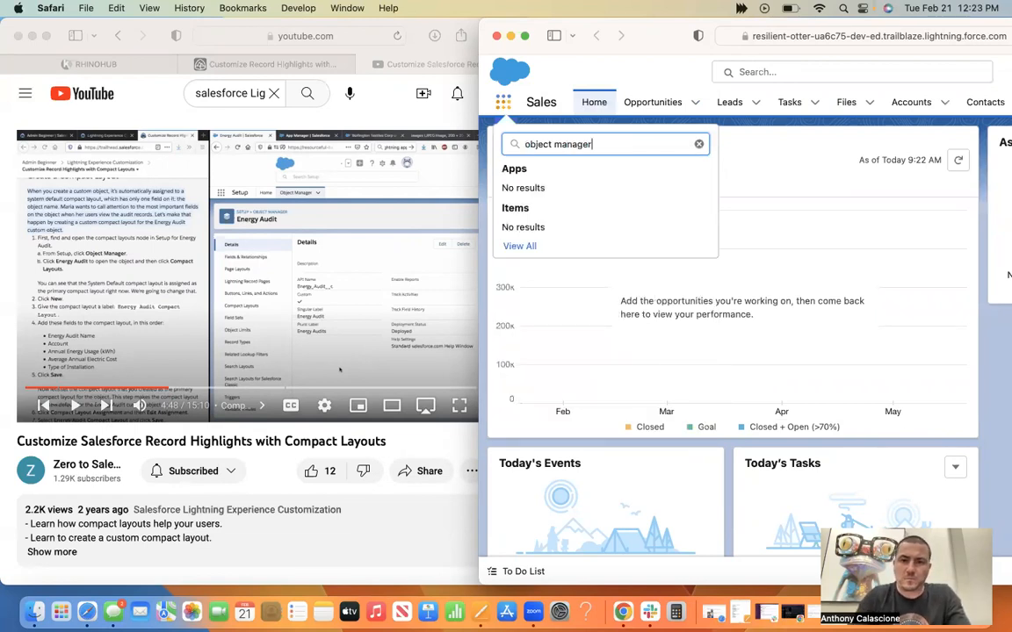
Show the full App Launcher and open Energy Audits from its list of items.
left_click(520, 246)
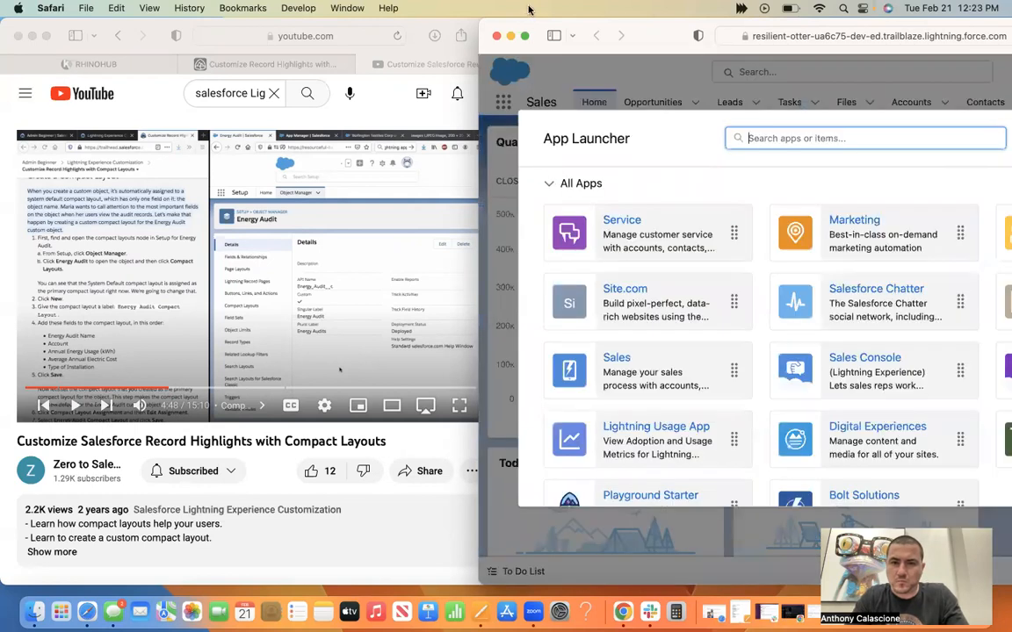
left_click_drag(649, 27, 533, 22)
scroll(853, 379, "down", 6)
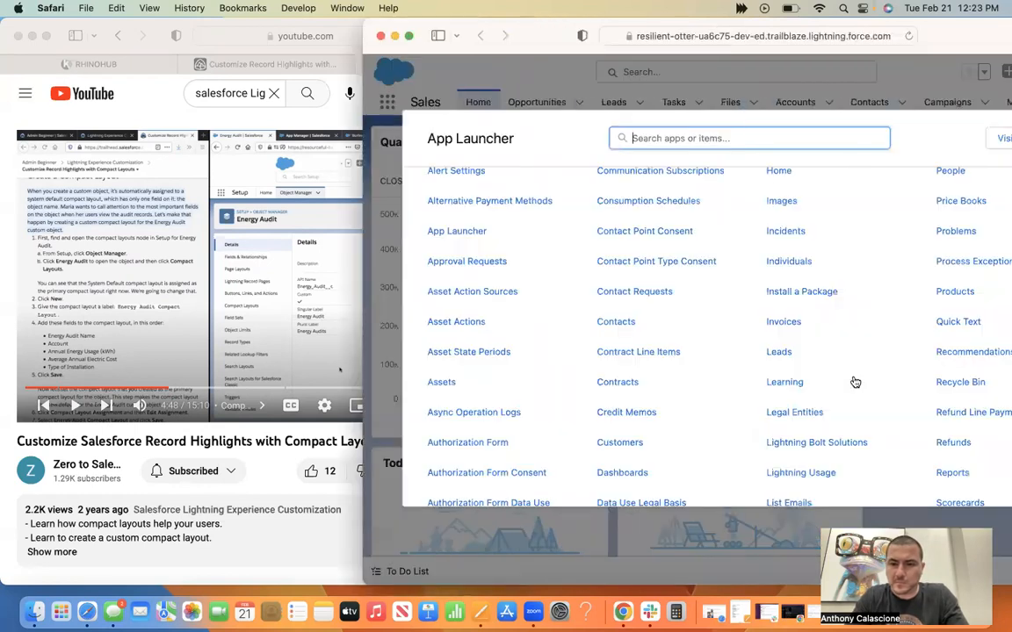
scroll(853, 380, "down", 5)
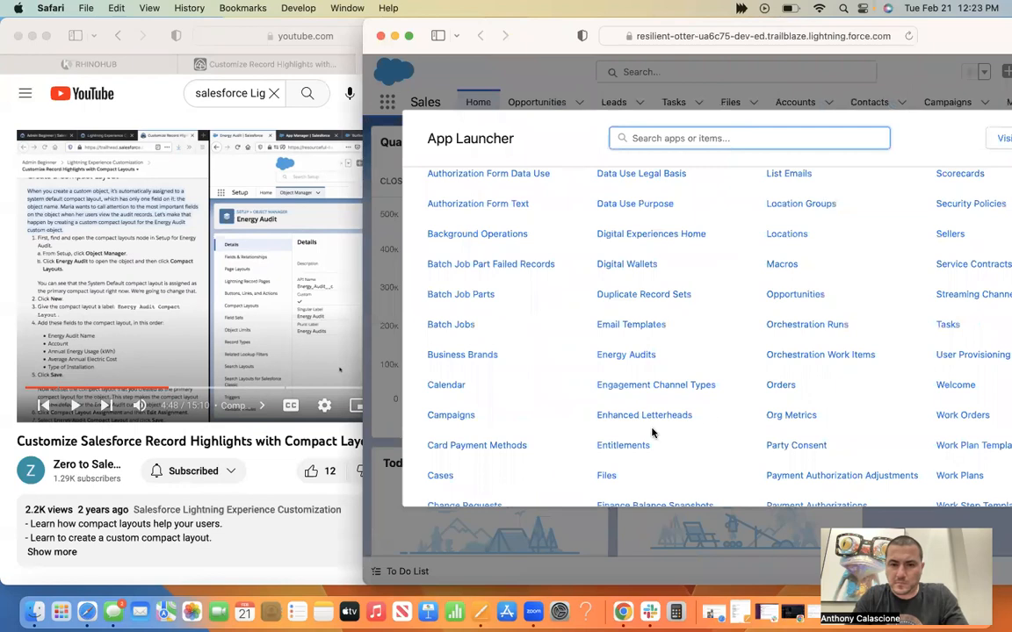
left_click(626, 355)
Open the Burlington evaluation energy audit and go to its linked Burlington Textiles Corp of America account.
left_click_drag(539, 27, 437, 3)
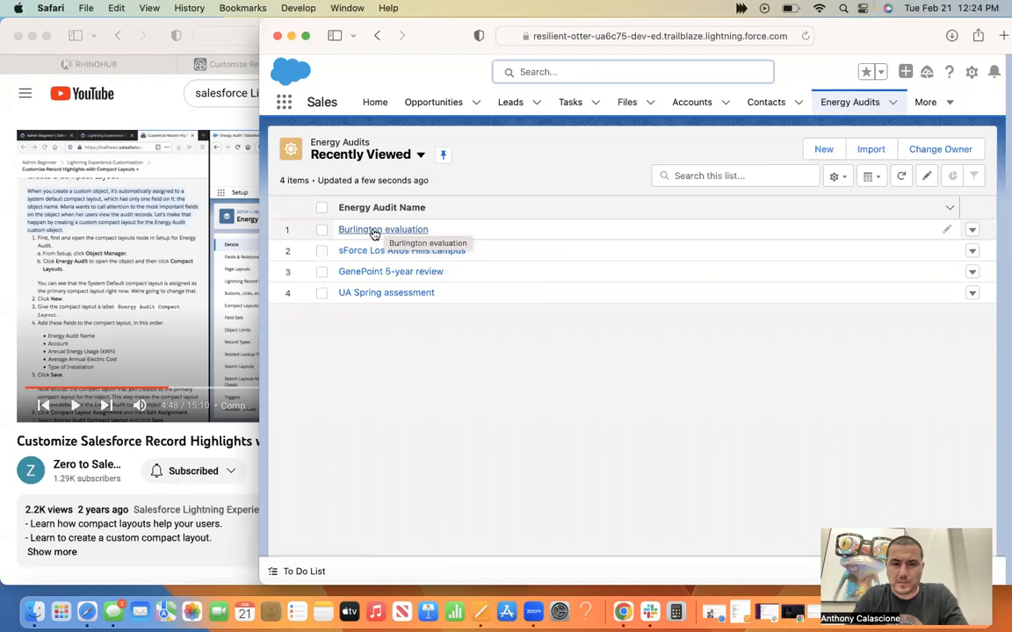
left_click(372, 231)
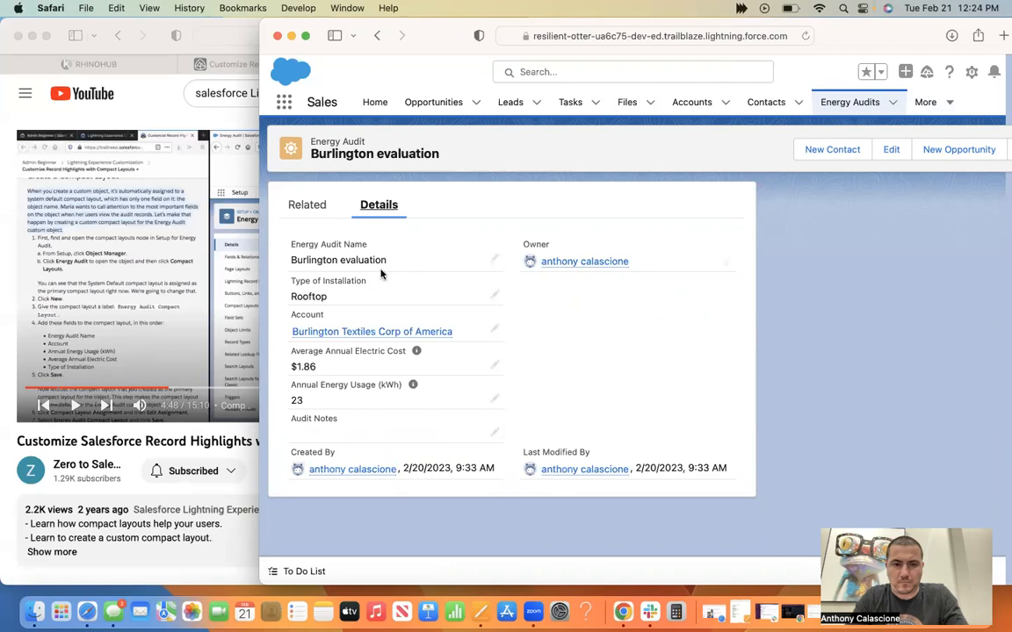
left_click(369, 331)
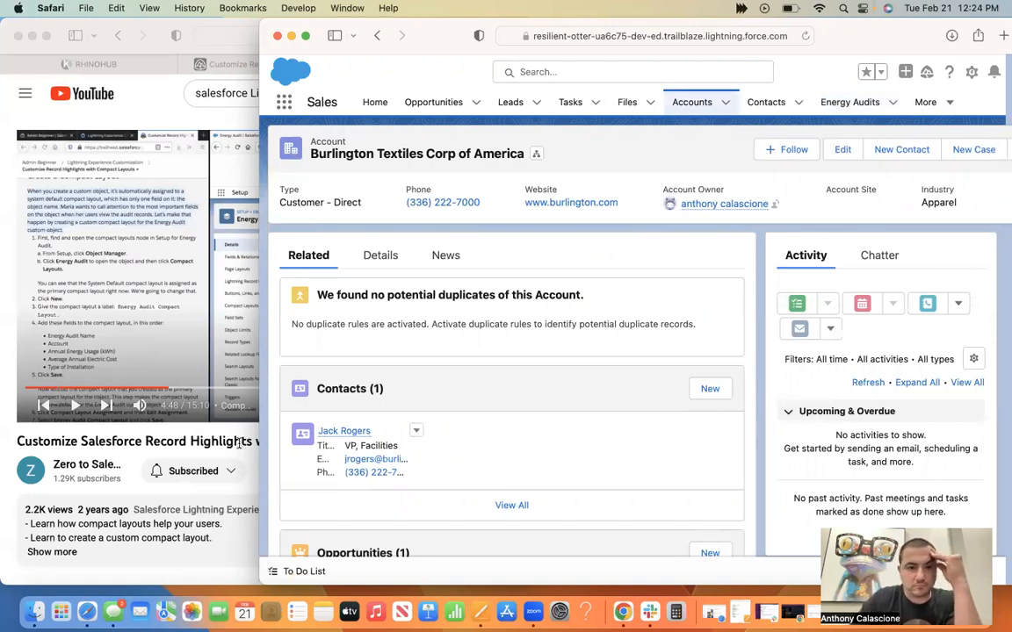
Skim the early compact layouts part of the tutorial video and skip ahead to the Opportunity compact layout challenge at 13:46.
left_click(239, 443)
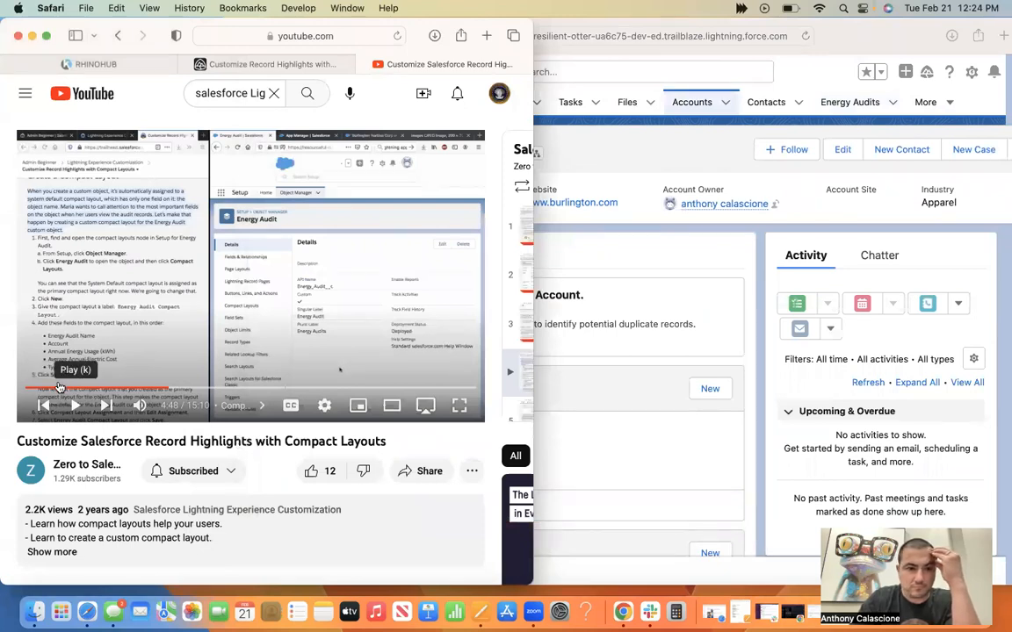
left_click(59, 388)
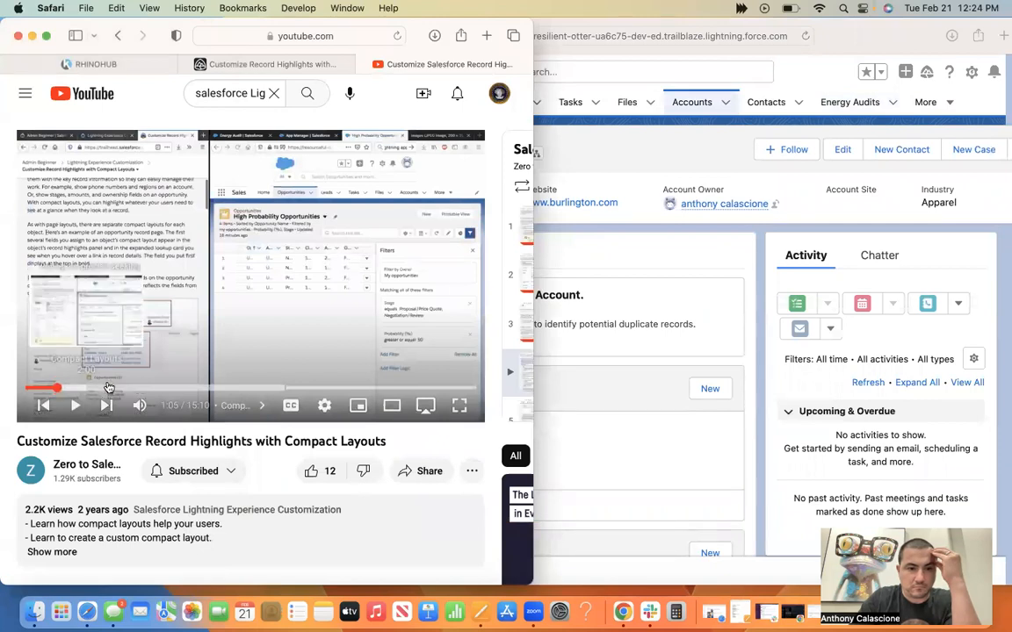
left_click(85, 388)
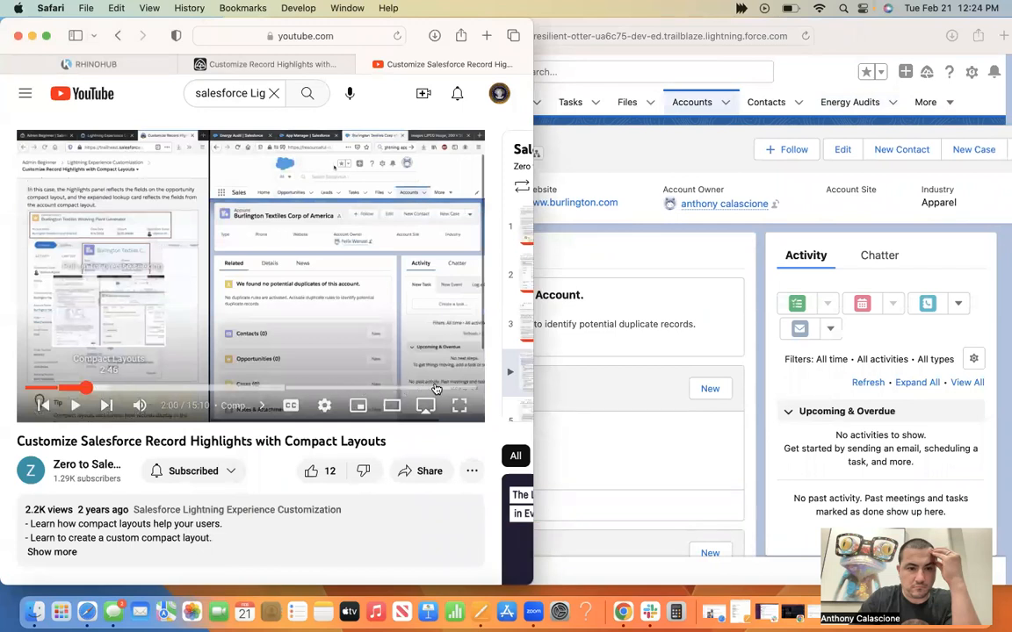
left_click(437, 388)
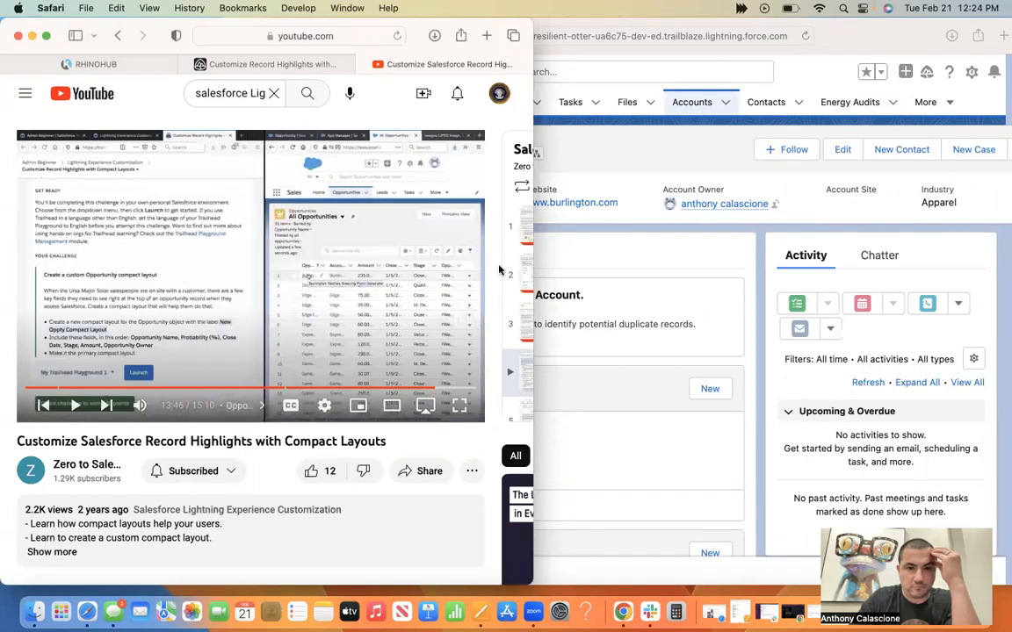
Place the Salesforce window beside the video and show the All Opportunities list view.
left_click(622, 215)
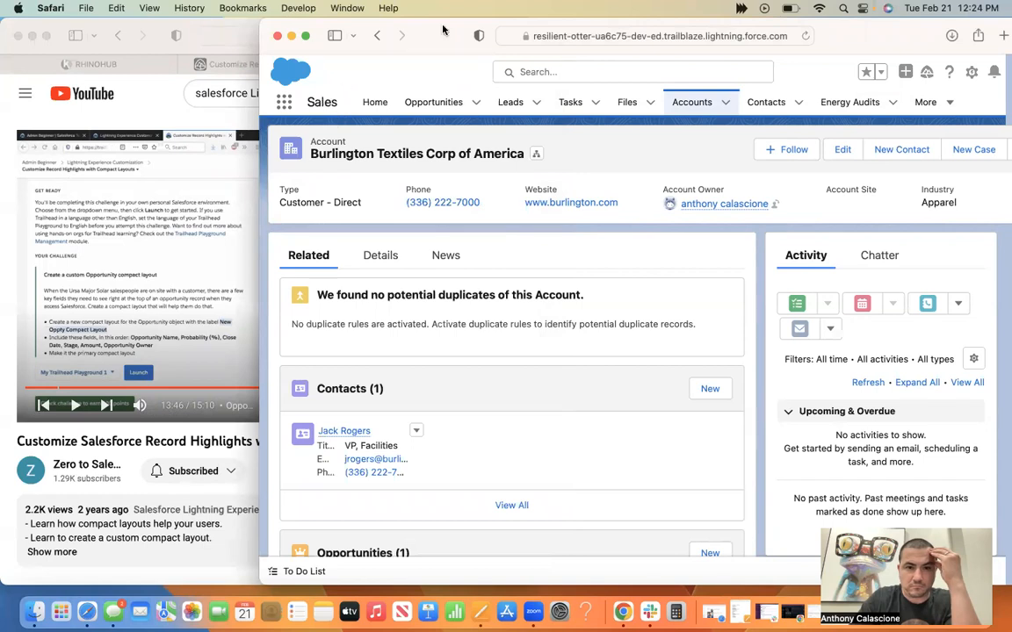
left_click_drag(674, 21, 904, 22)
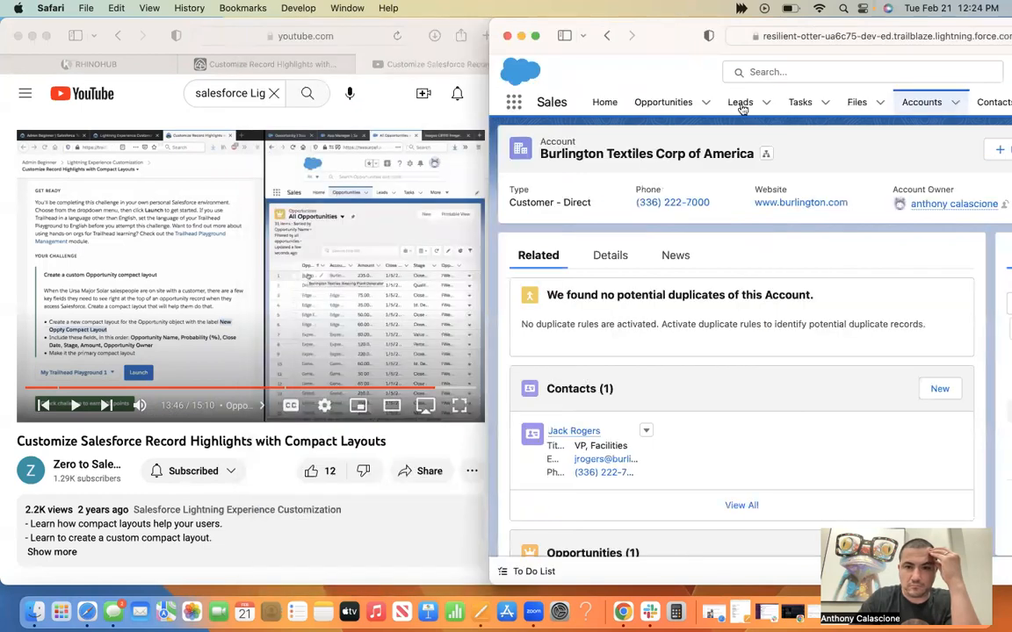
left_click(650, 107)
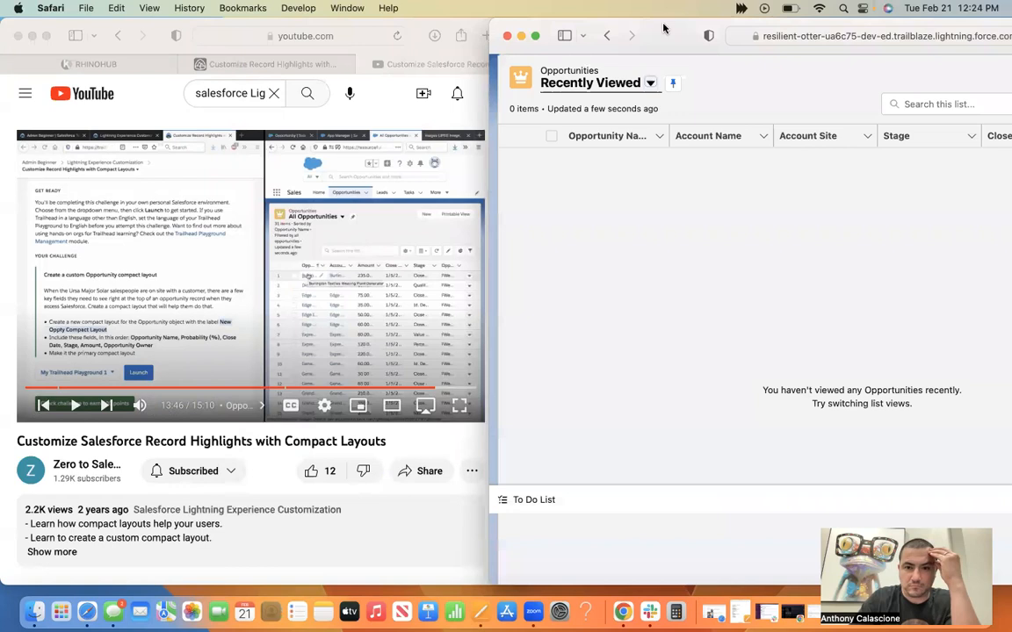
left_click(650, 83)
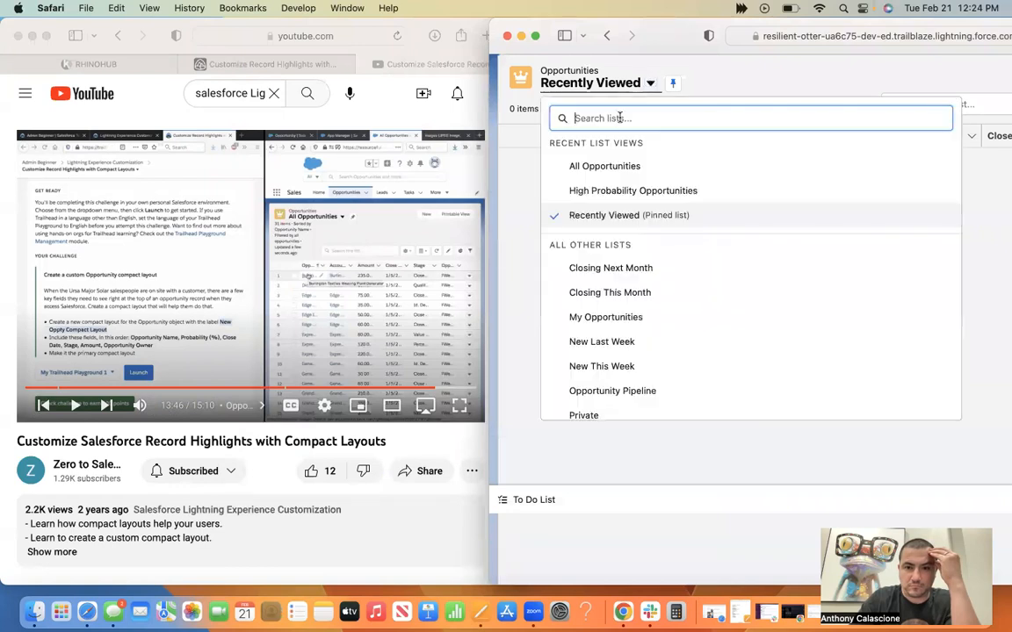
left_click(608, 168)
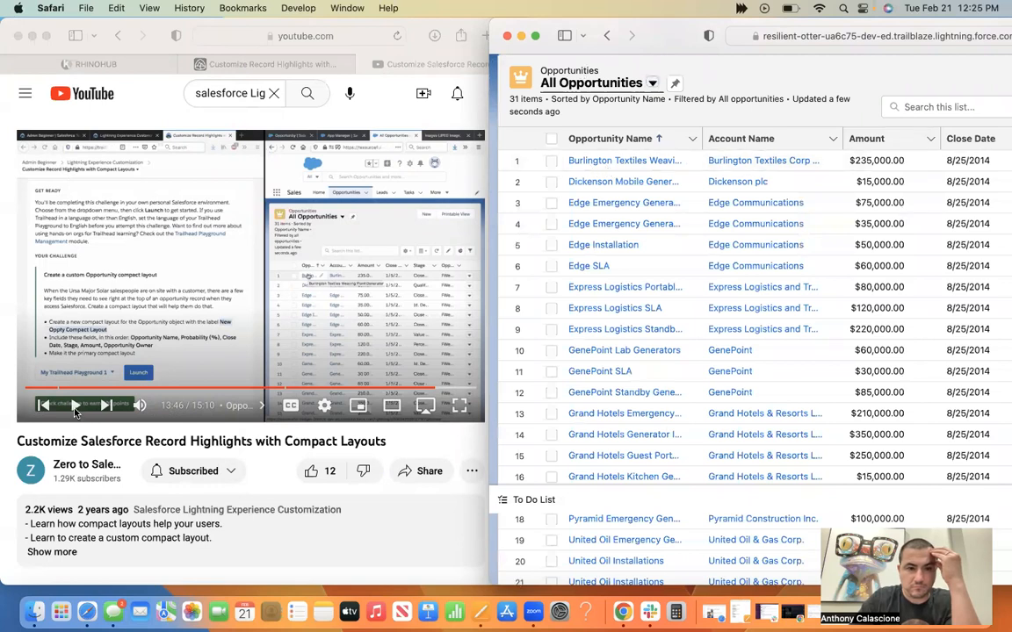
Rewind the tutorial video in stages from the Opportunity list back to the challenge instructions at about 10:09.
left_click(424, 386)
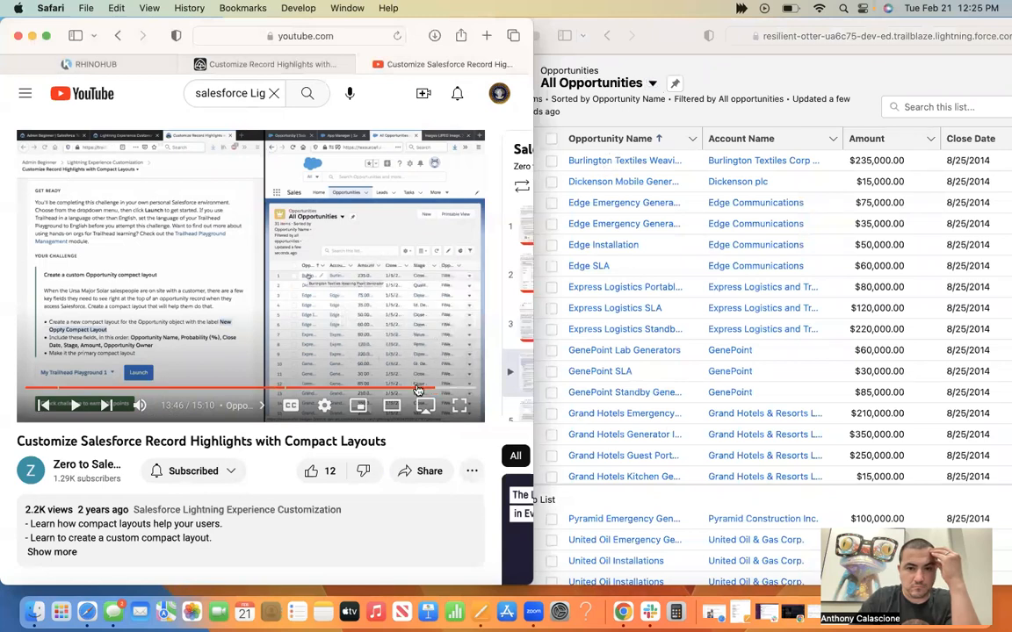
left_click(417, 388)
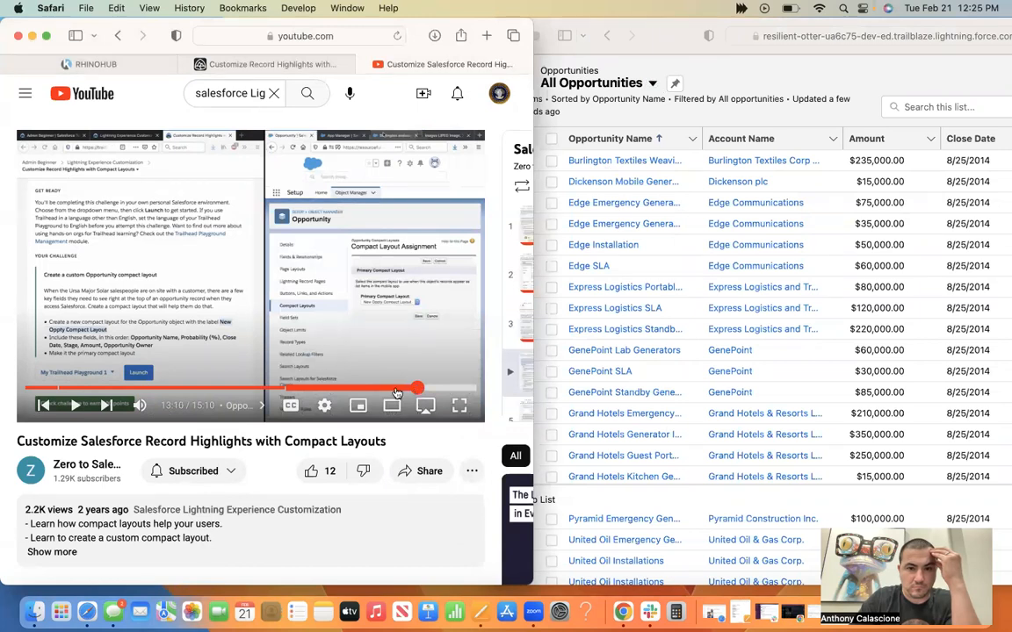
left_click(396, 392)
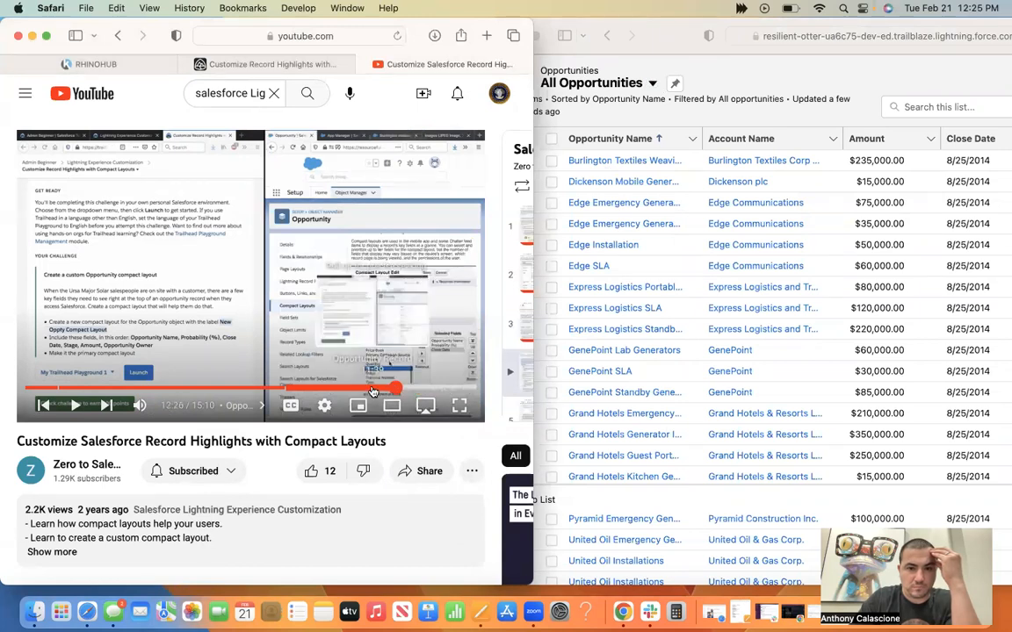
left_click(371, 391)
left_click(352, 391)
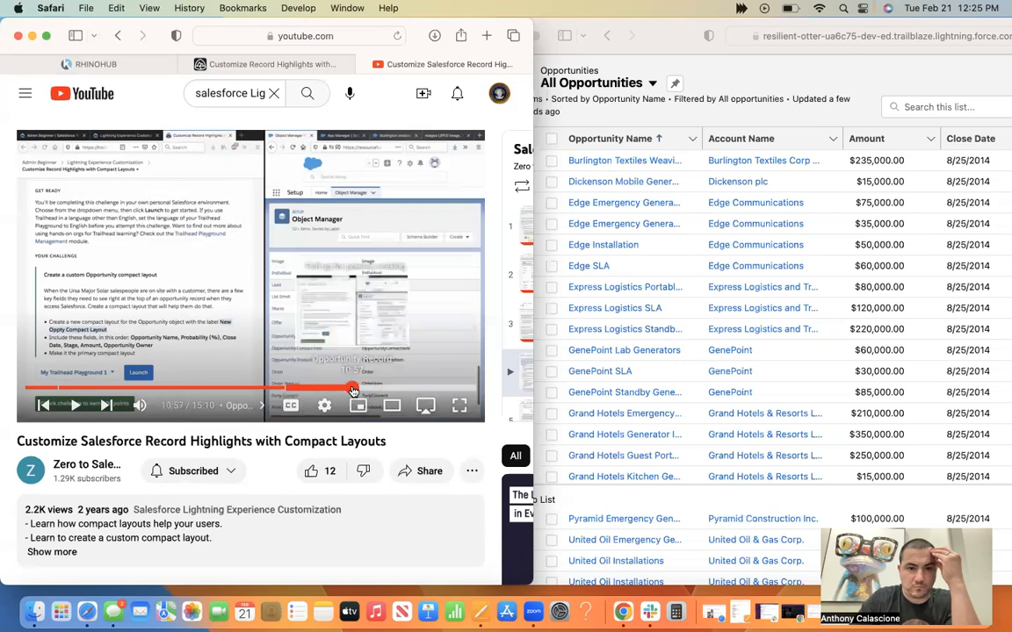
left_click(327, 391)
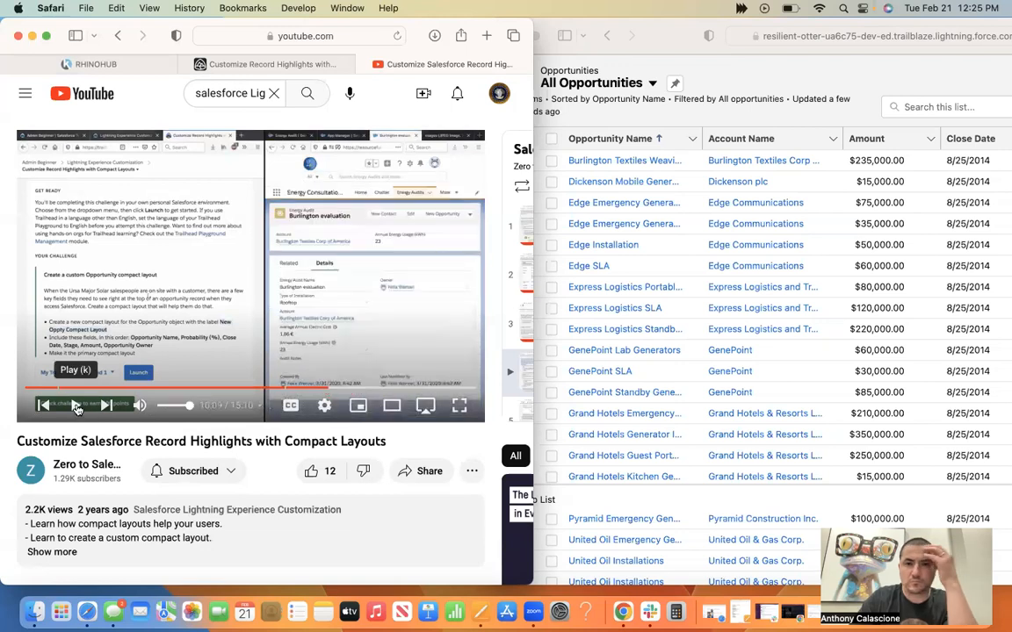
Play through the video's Opportunity compact layout challenge instructions and pause at 10:35.
left_click(75, 408)
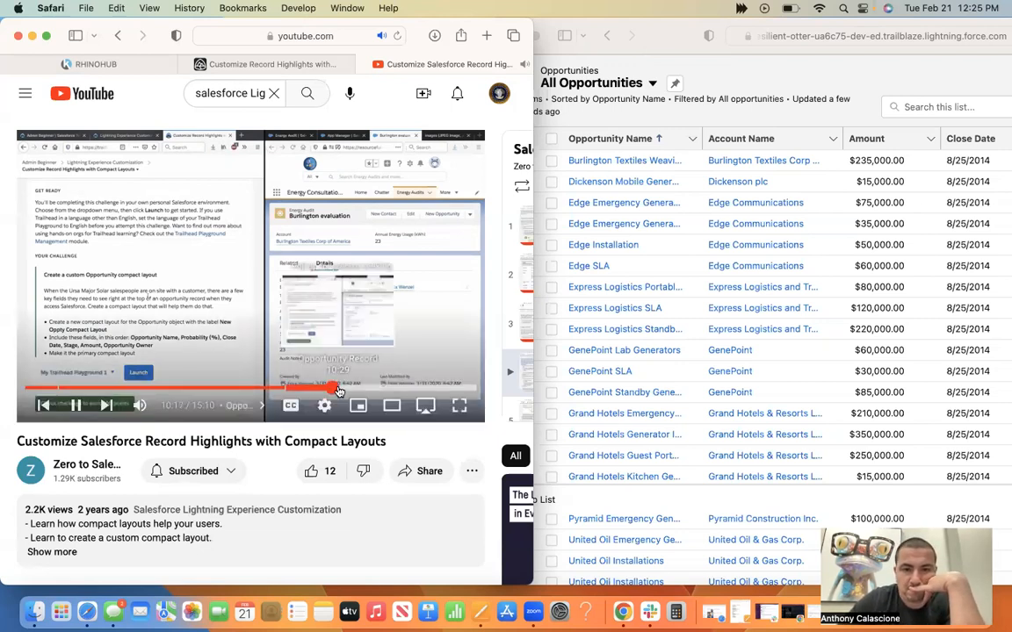
left_click(337, 387)
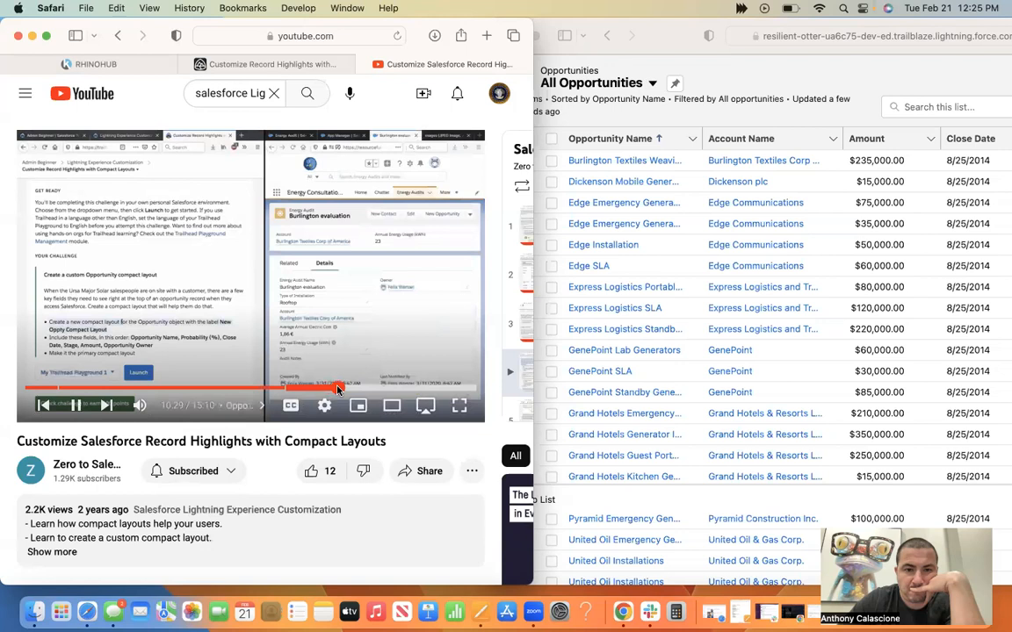
left_click(343, 389)
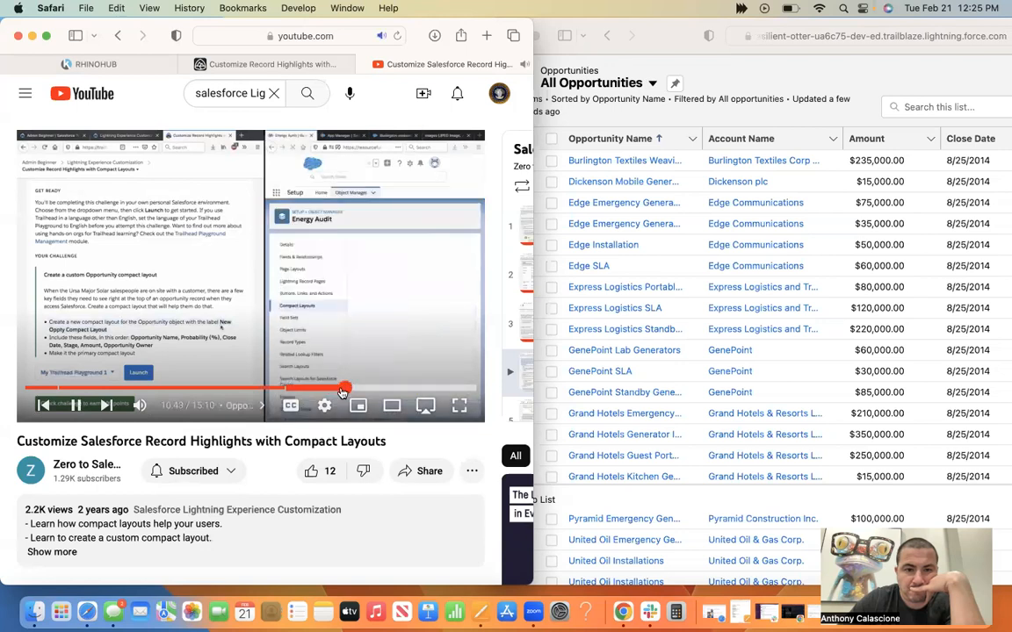
left_click(339, 389)
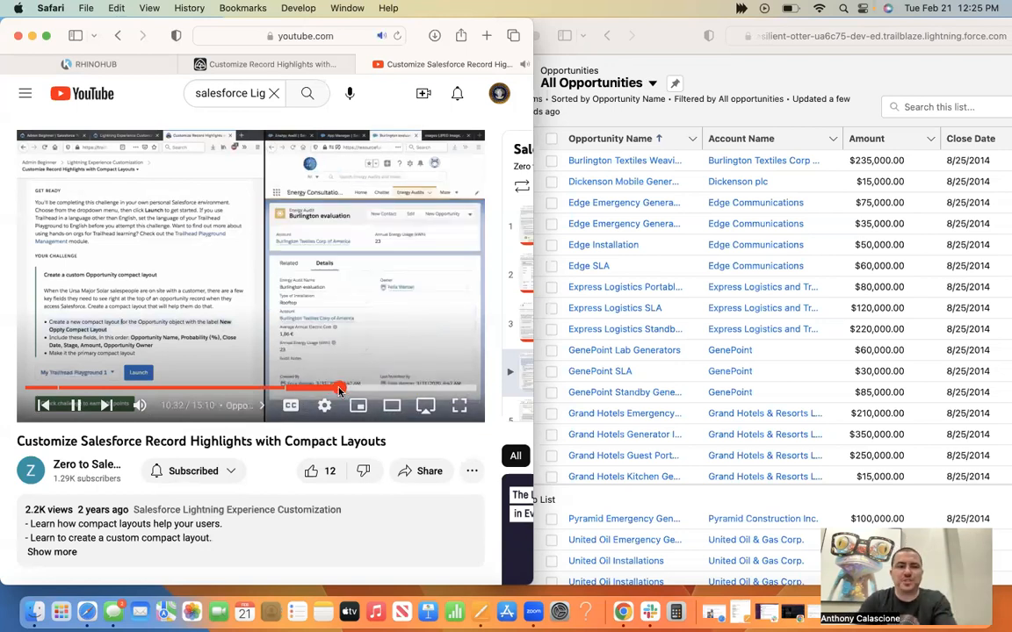
left_click(75, 405)
Bring the Salesforce window forward and open the sForce Los Altos Hills campus record from Energy Audits.
left_click_drag(657, 44, 437, 34)
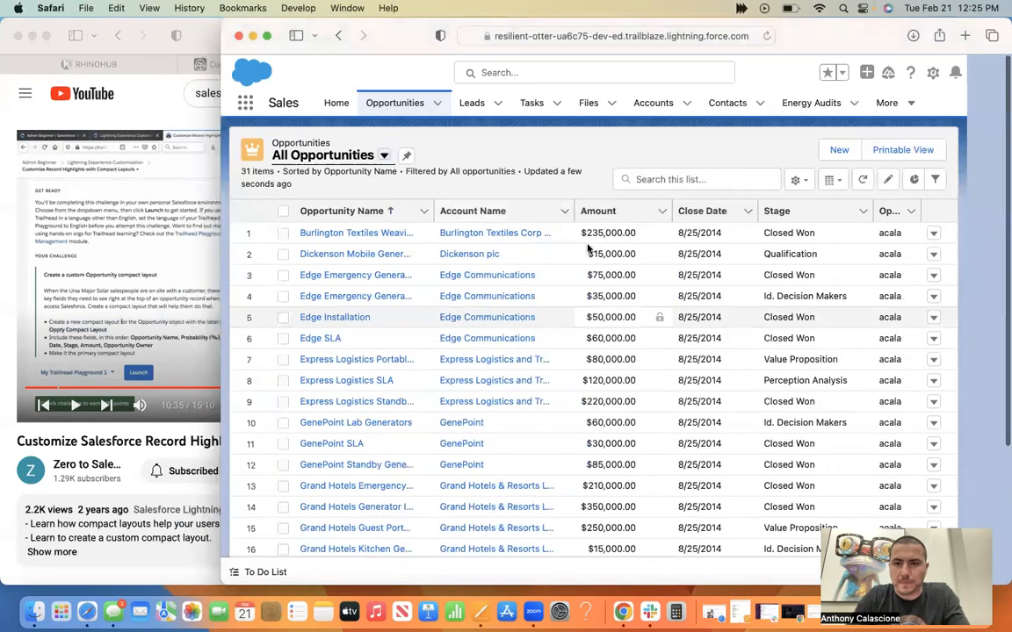
left_click(812, 102)
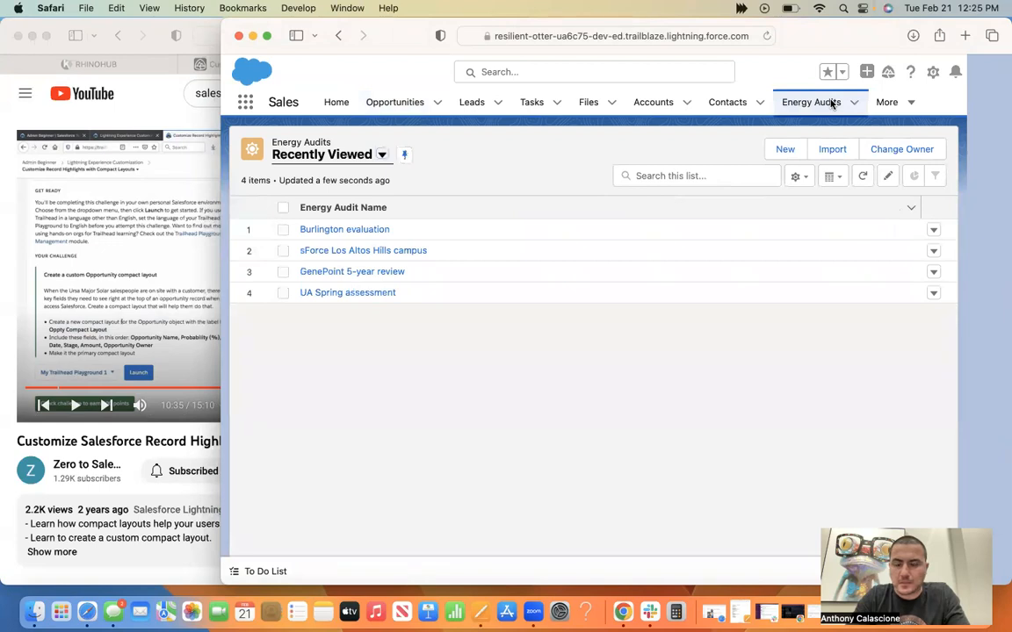
left_click(337, 155)
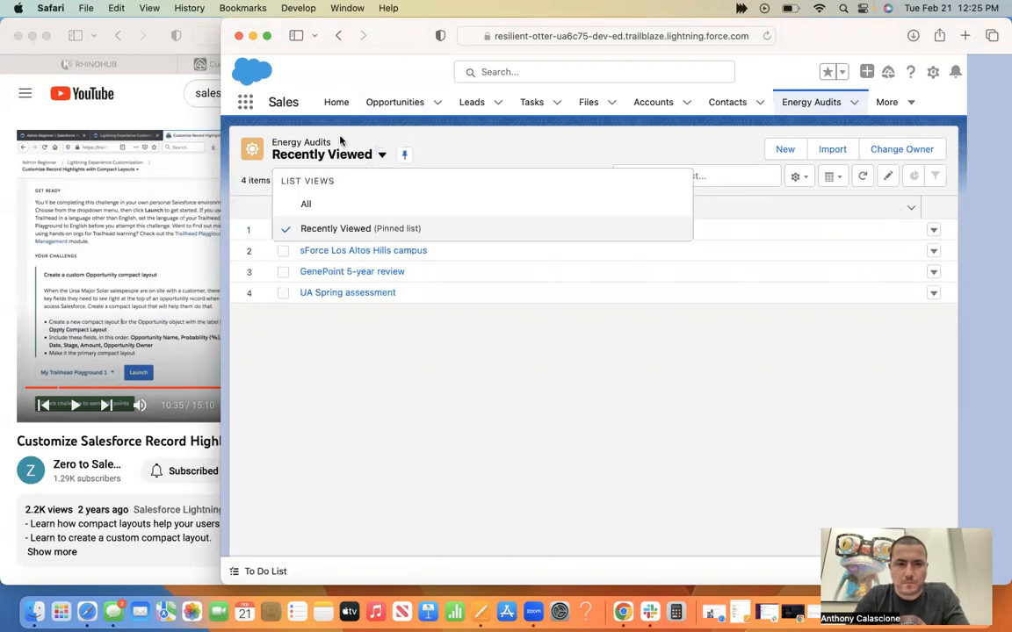
left_click(302, 141)
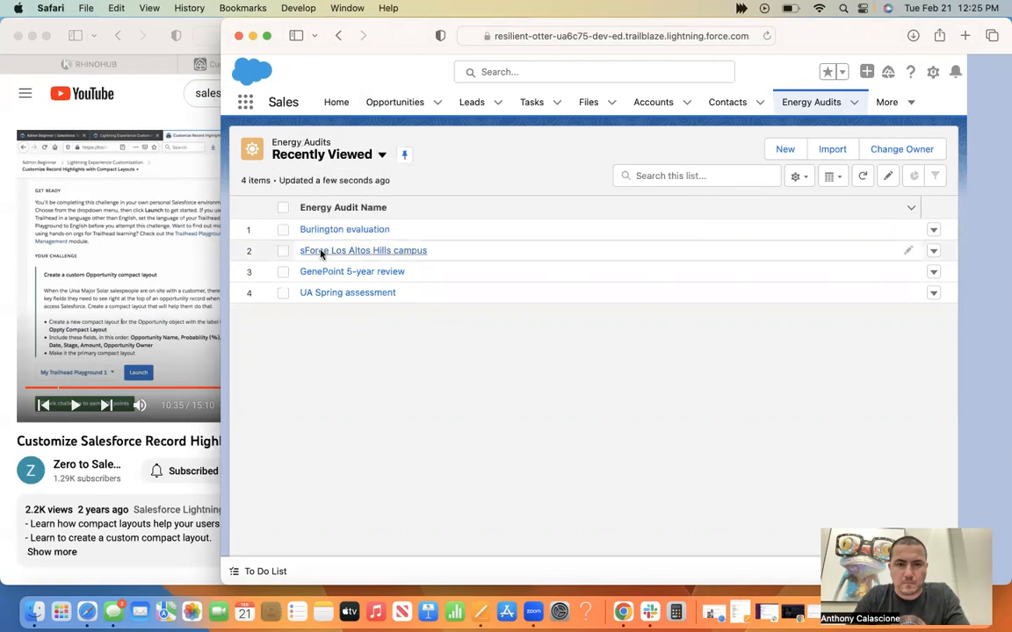
left_click(322, 252)
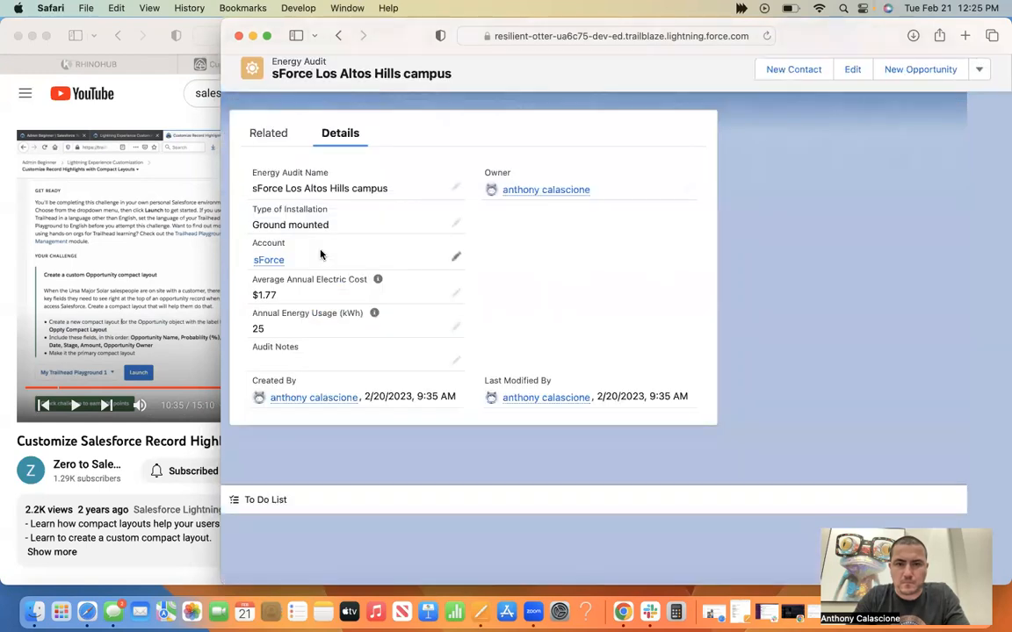
scroll(321, 255, "up", 2)
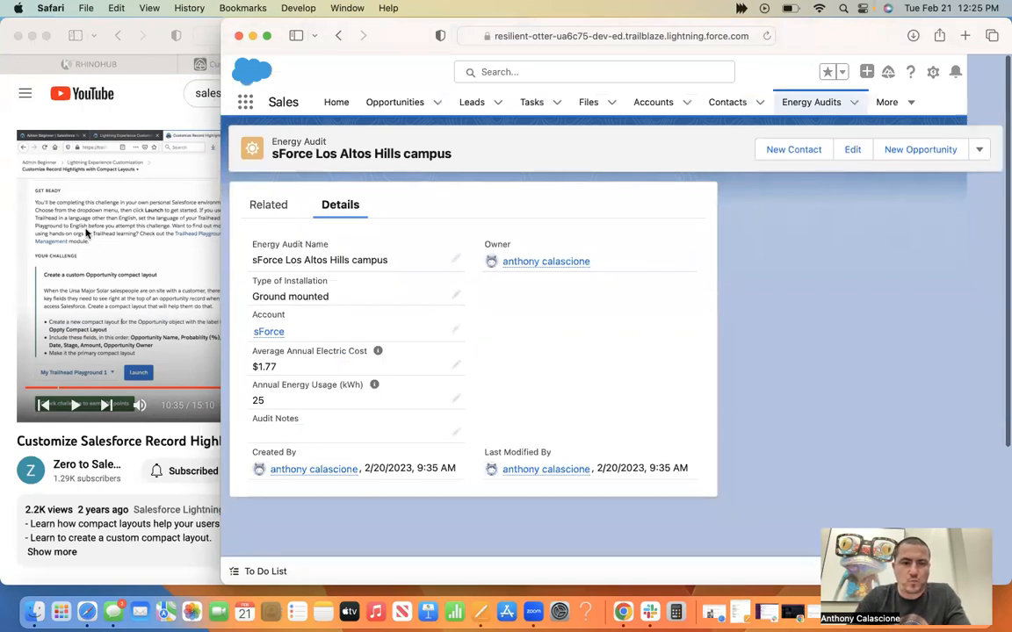
Resume the tutorial video and replay the challenge instructions from about 10:26.
left_click(87, 233)
left_click(87, 233)
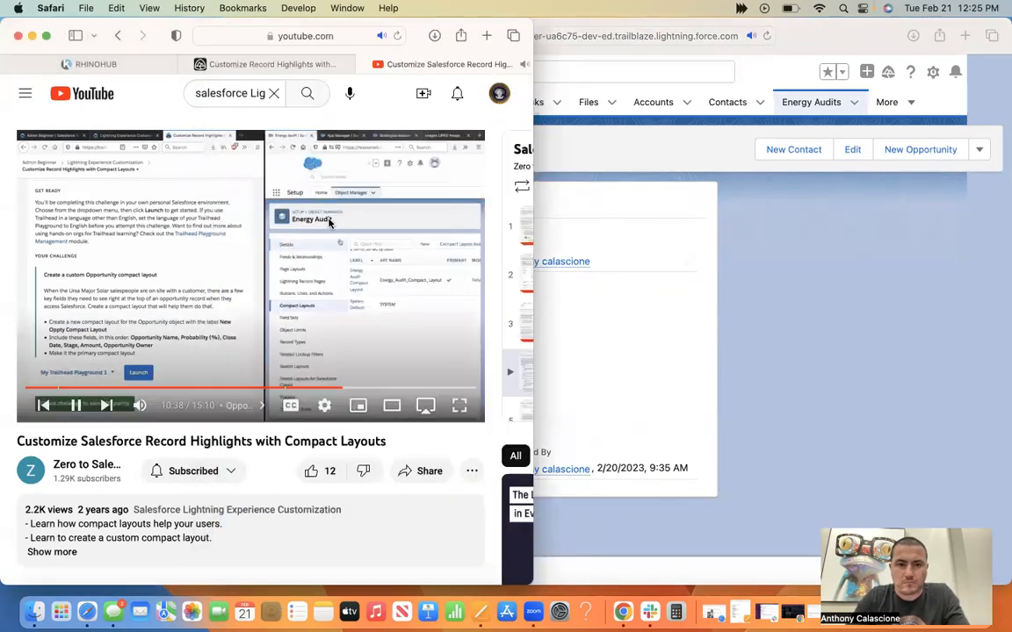
left_click(338, 390)
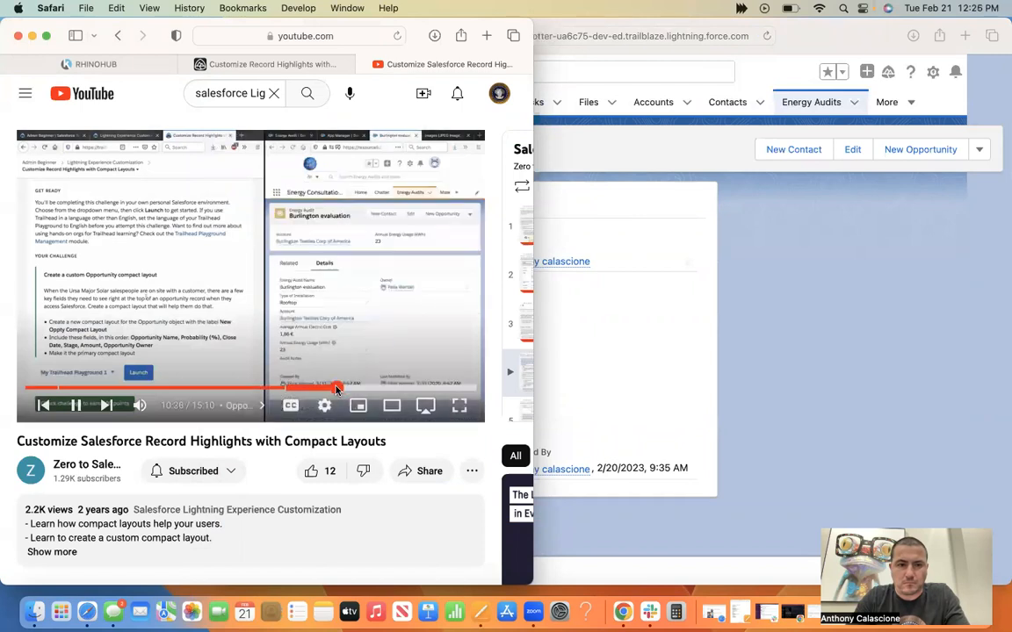
Place the Salesforce and video windows side by side and pause the tutorial at 10:45 on the New Compact Layout form.
left_click(766, 332)
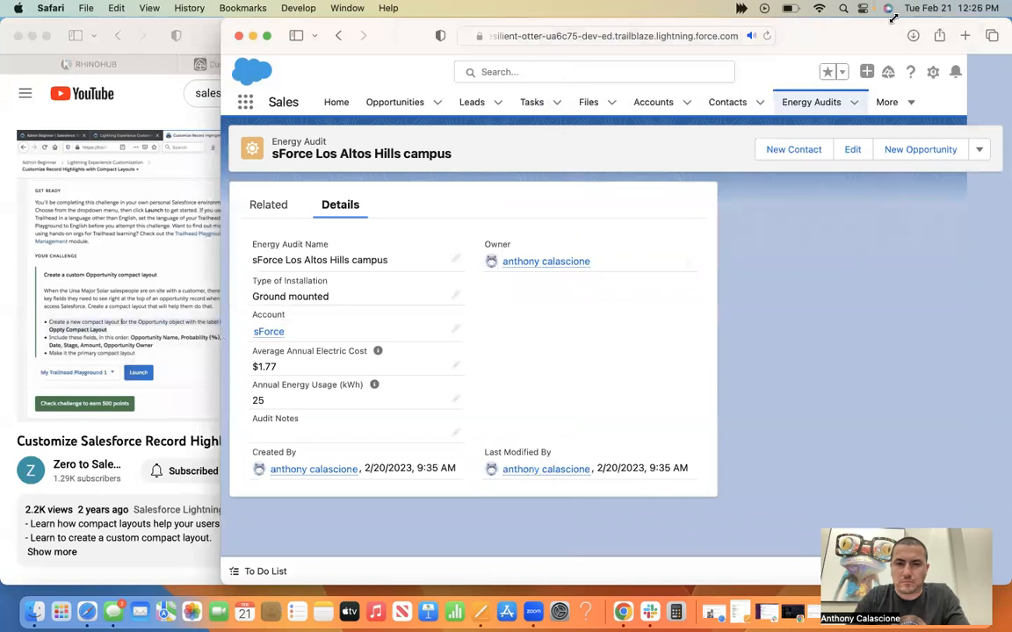
left_click_drag(893, 17, 896, 17)
left_click_drag(774, 37, 967, 13)
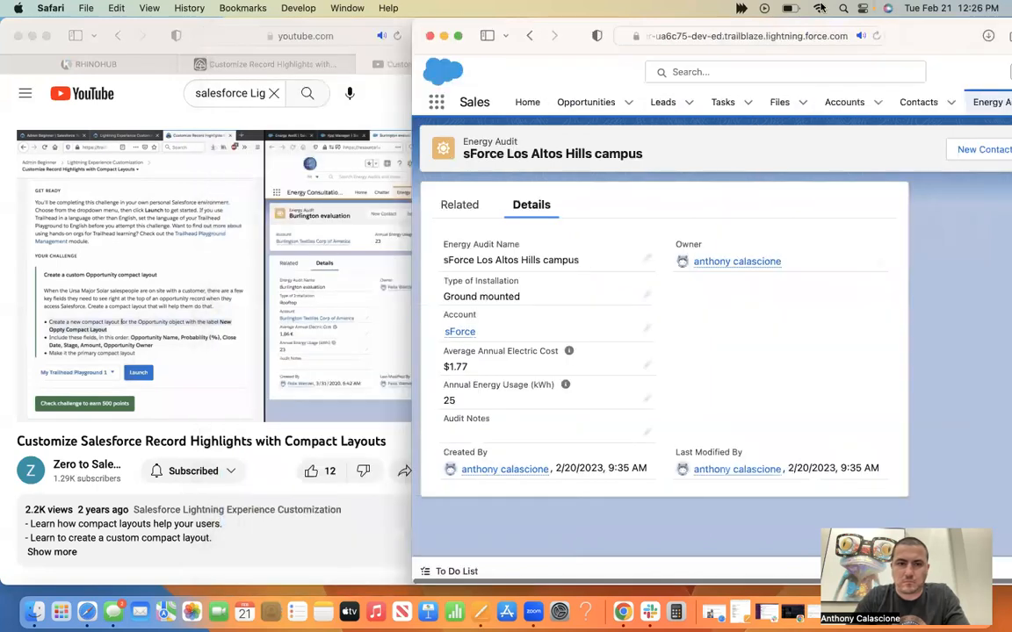
left_click(361, 27)
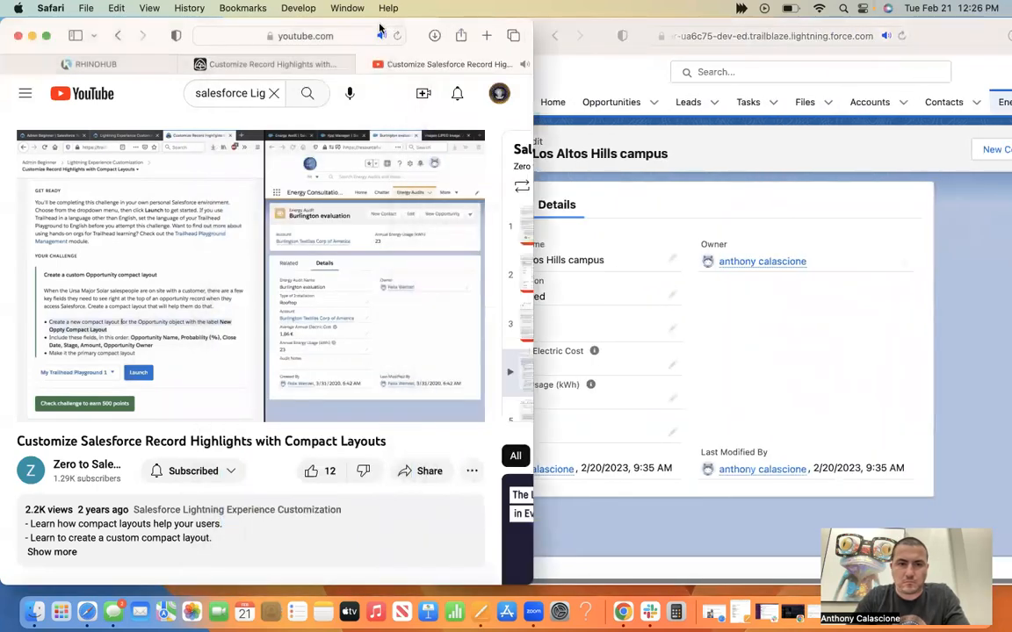
left_click_drag(380, 29, 365, 29)
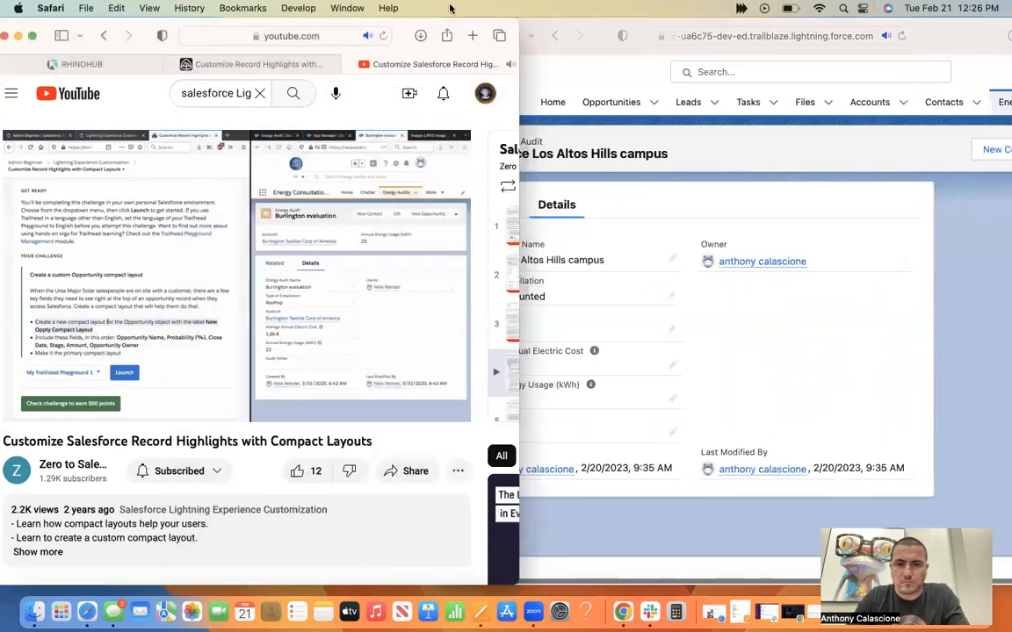
left_click(926, 39)
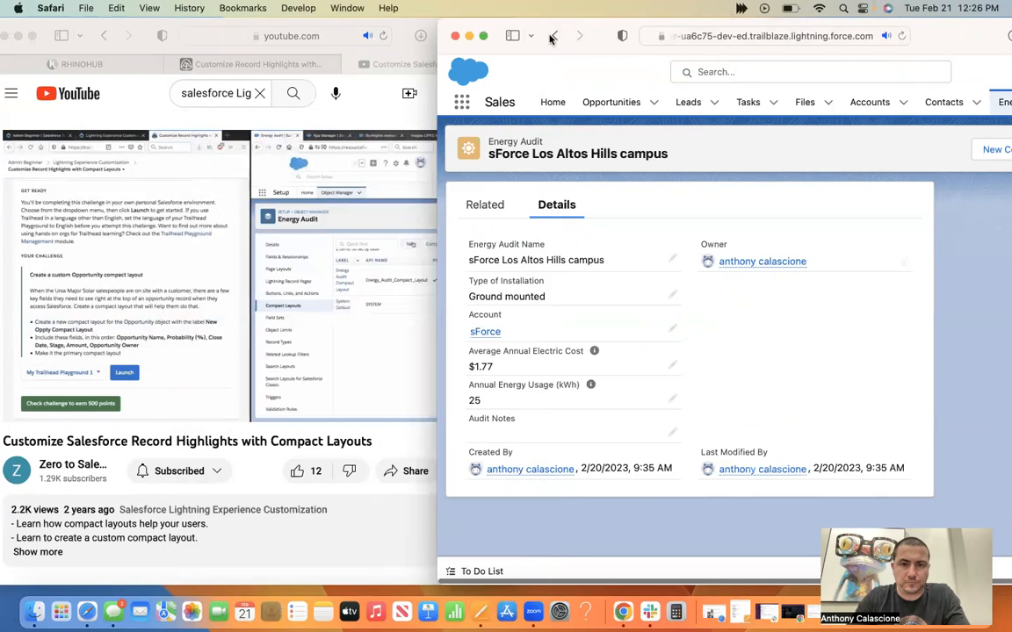
left_click_drag(440, 20, 466, 23)
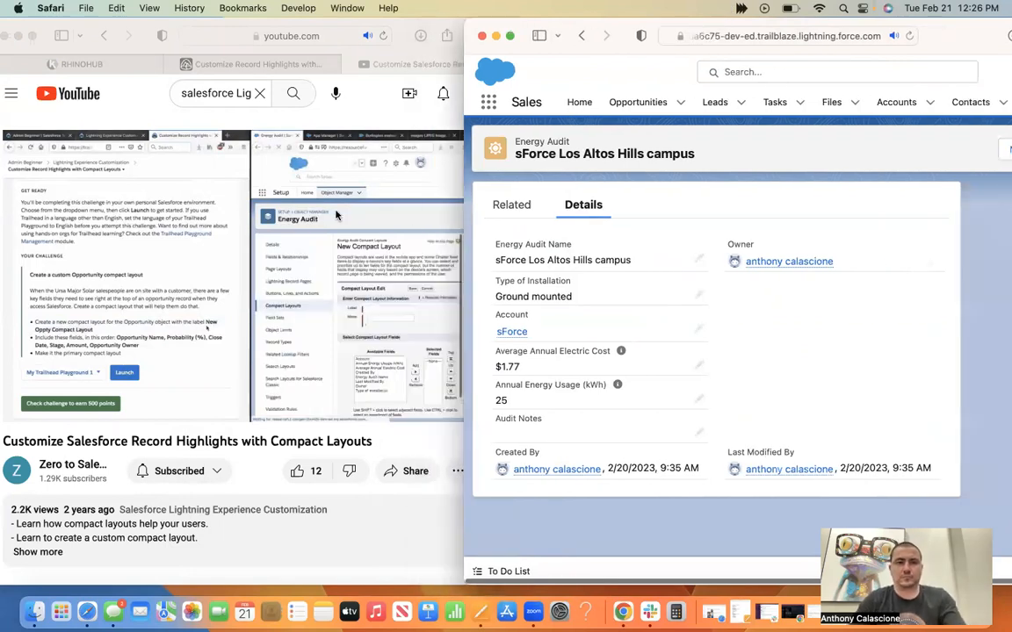
left_click(333, 245)
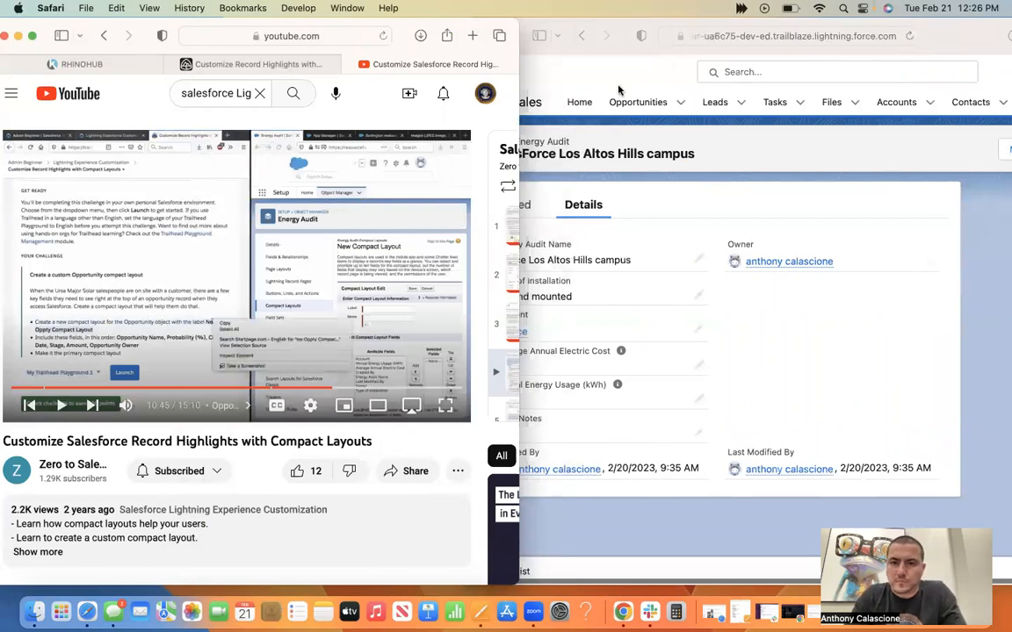
Look over the sForce Los Altos Hills campus record and switch to the Service app.
left_click(556, 75)
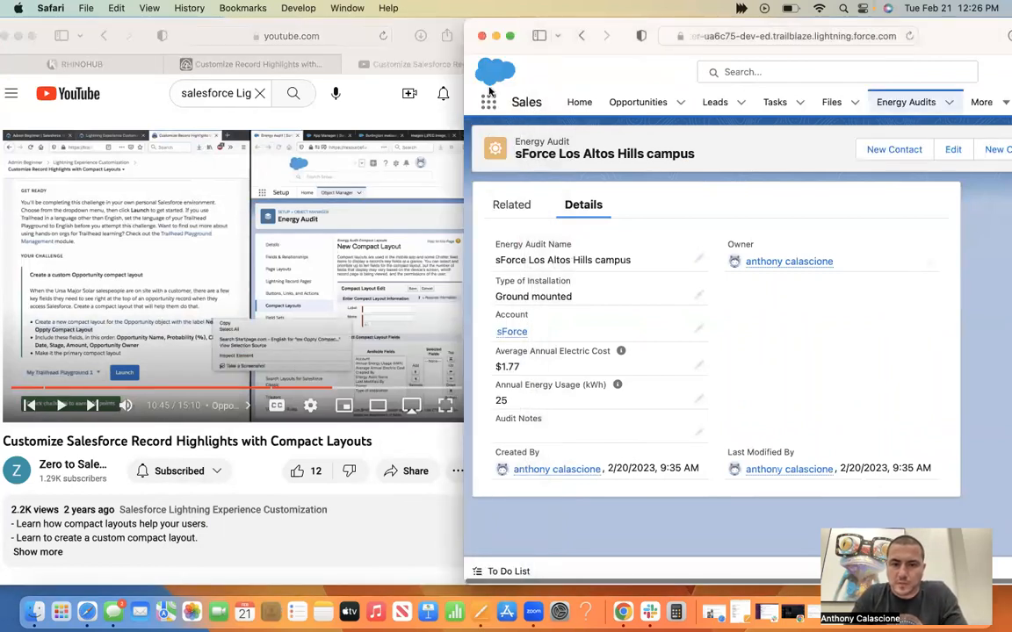
scroll(492, 272, "down", 4)
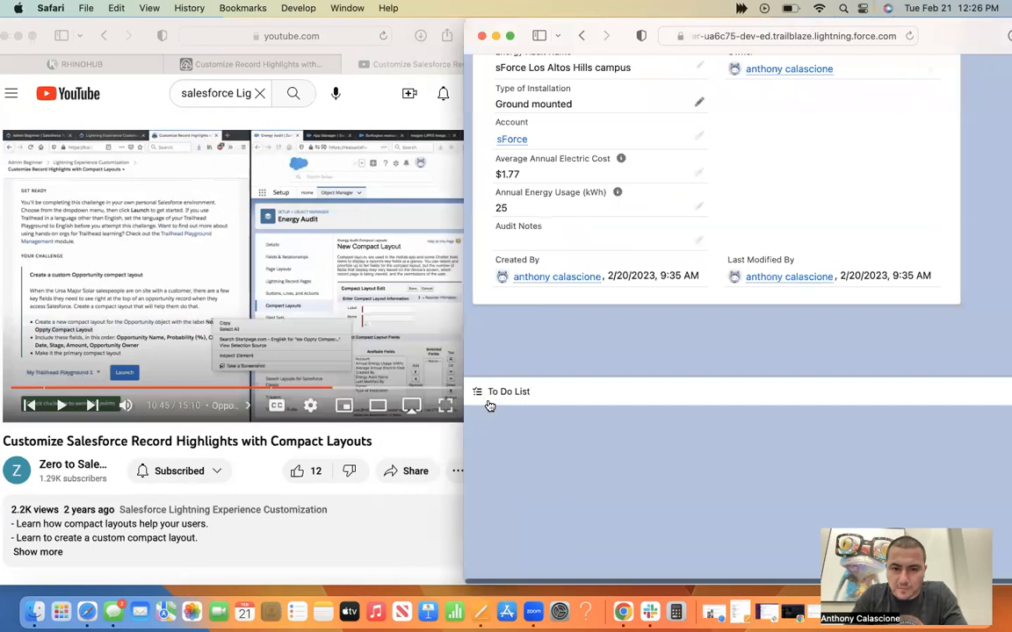
scroll(539, 292, "up", 5)
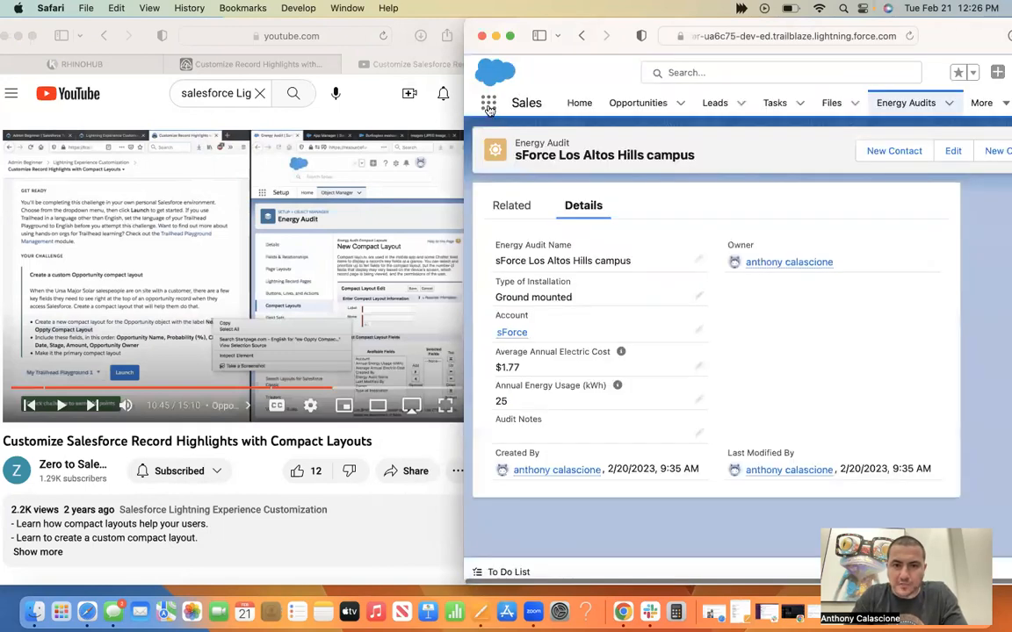
left_click(488, 103)
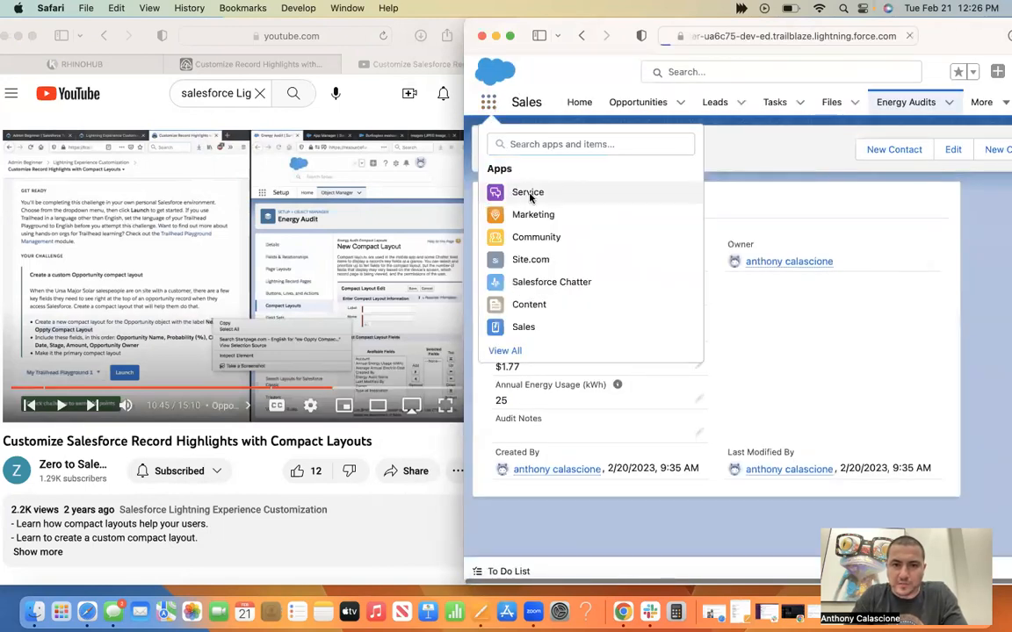
left_click(530, 195)
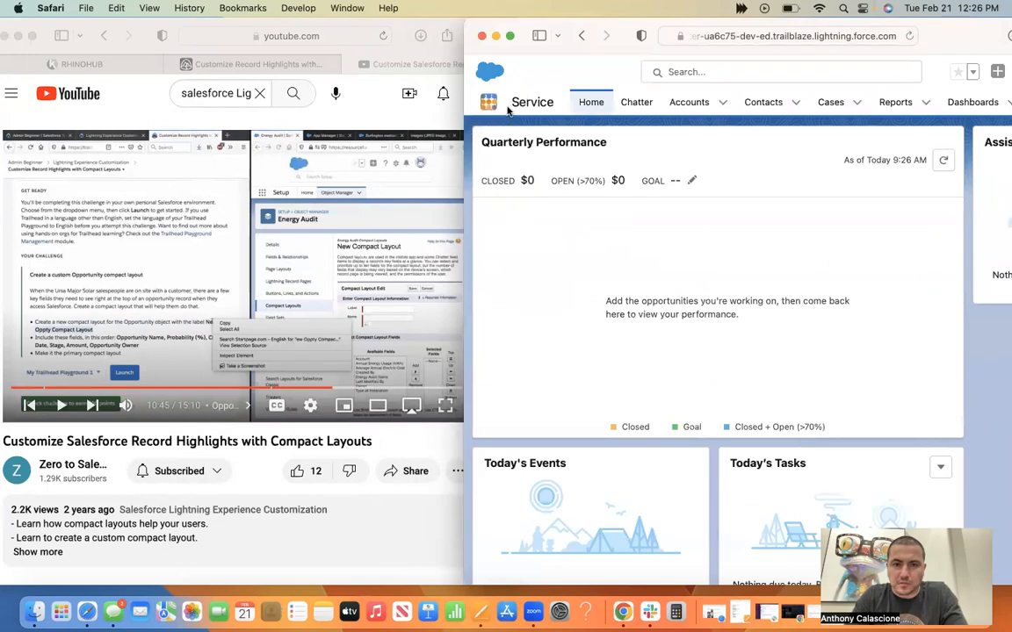
Switch to the Site.com app and from there to the Salesforce Chatter app.
left_click(489, 103)
left_click(530, 260)
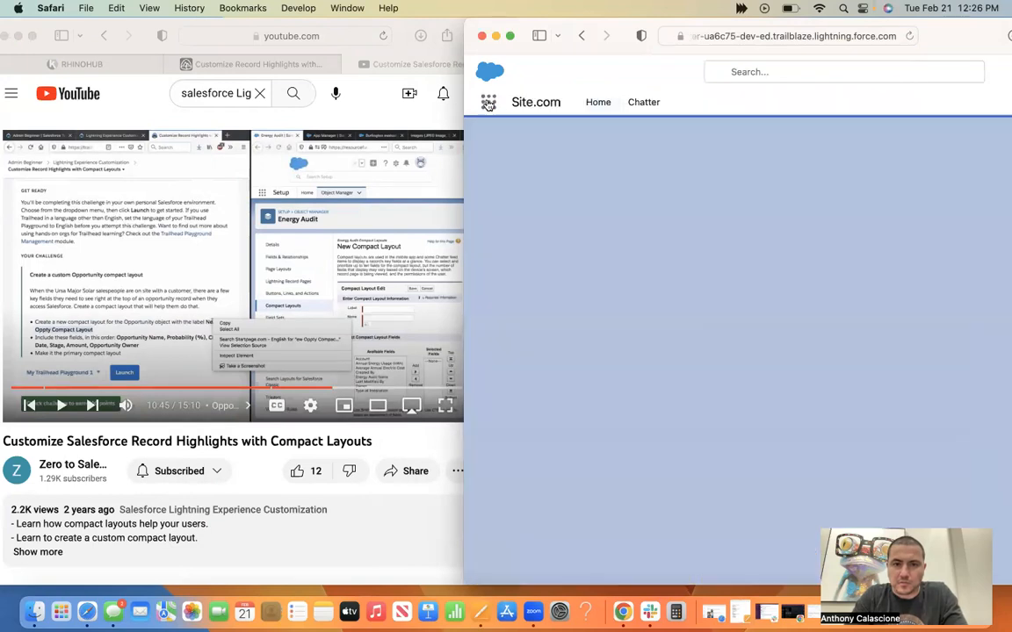
left_click(488, 102)
left_click(749, 385)
left_click(579, 286)
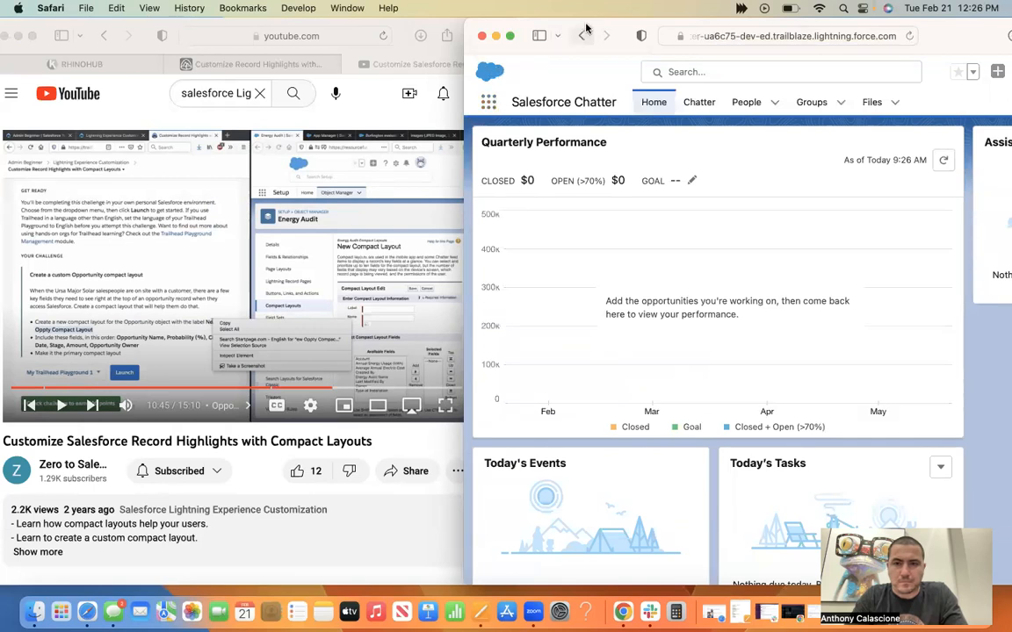
Move the Salesforce window fully into view and run a global search for "setup".
left_click_drag(590, 28, 442, 27)
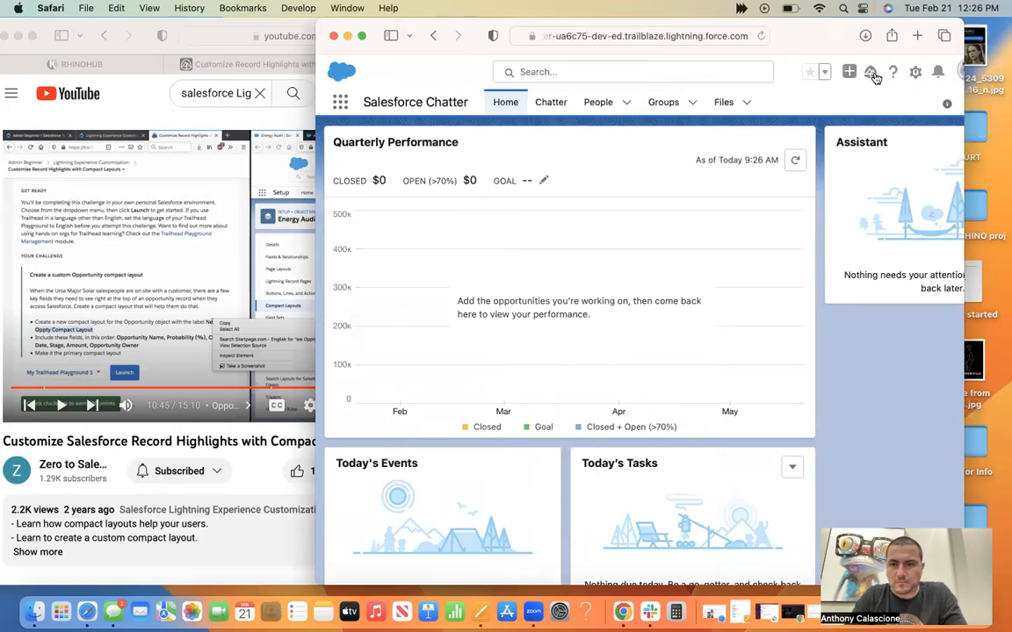
left_click(680, 72)
type("setu")
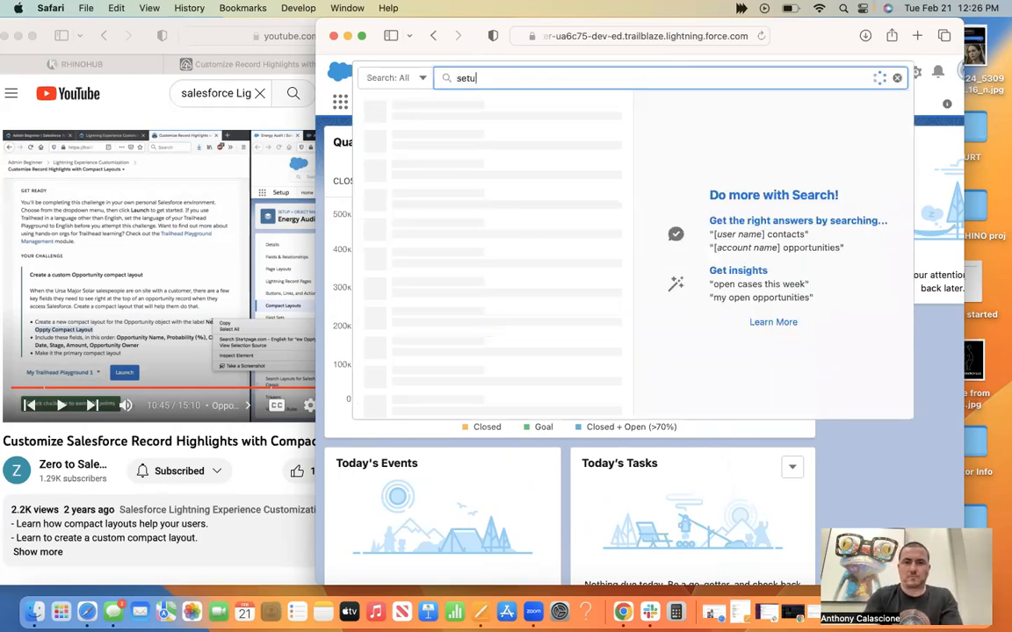
type("p")
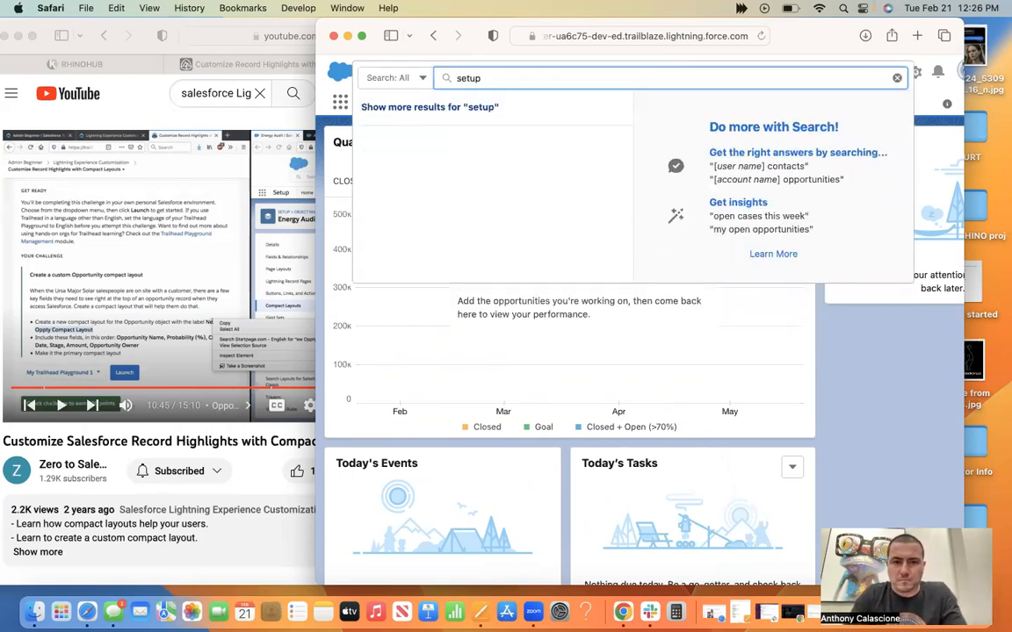
key("Return")
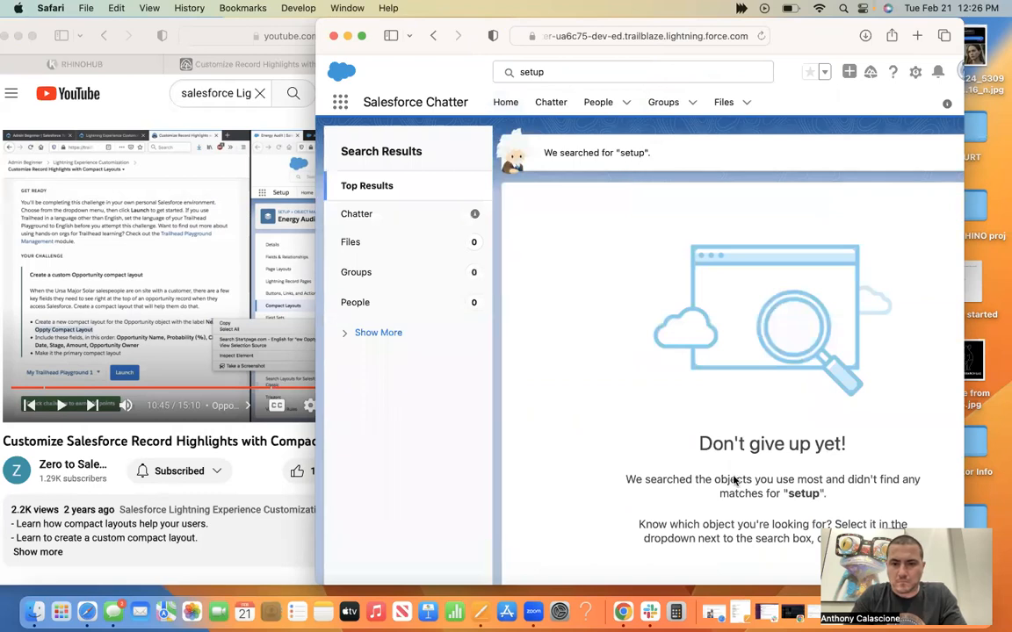
Look through the global actions, the Guidance Center and Help & Training for a way into Setup.
scroll(735, 481, "up", 1)
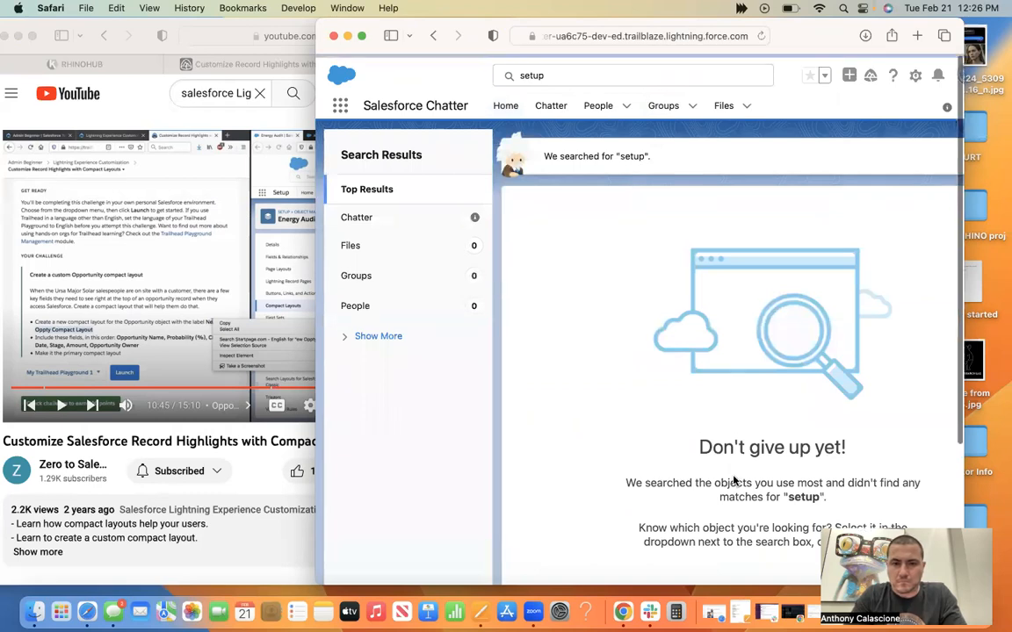
left_click(848, 73)
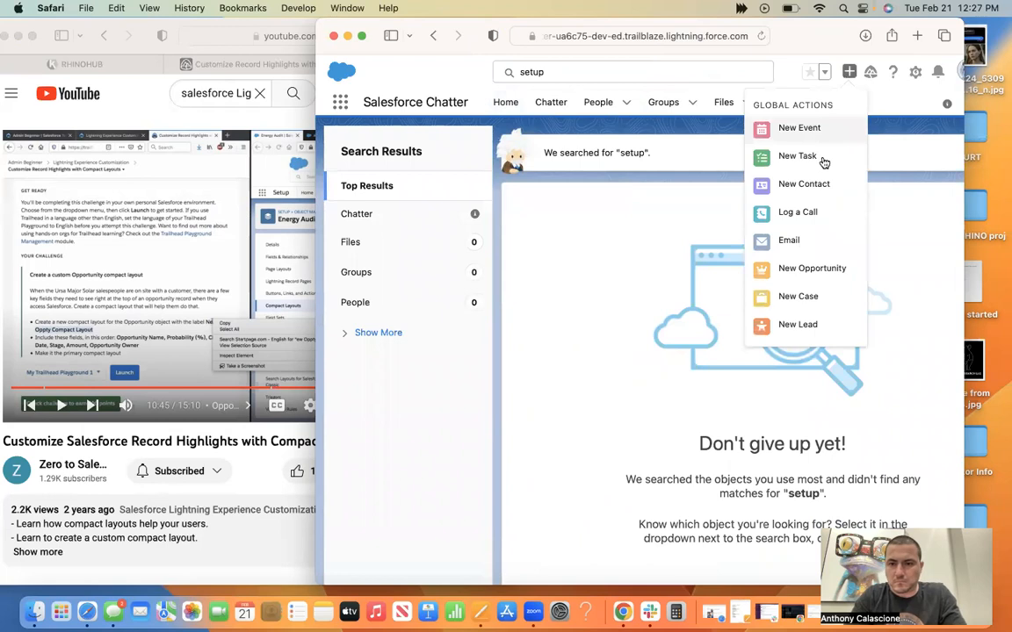
scroll(823, 158, "down", 2)
scroll(843, 108, "up", 2)
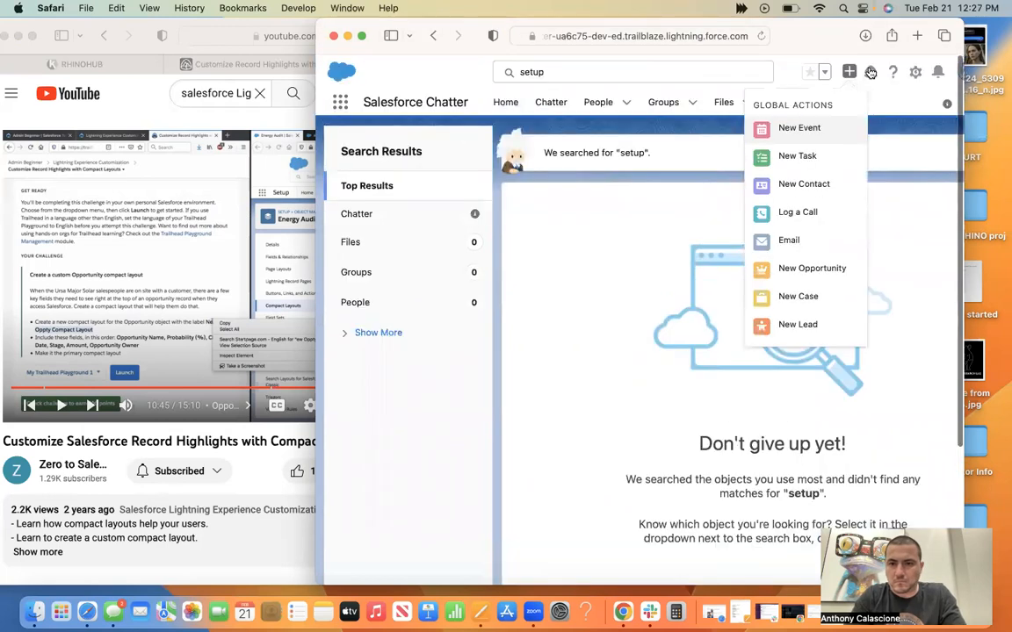
left_click(870, 73)
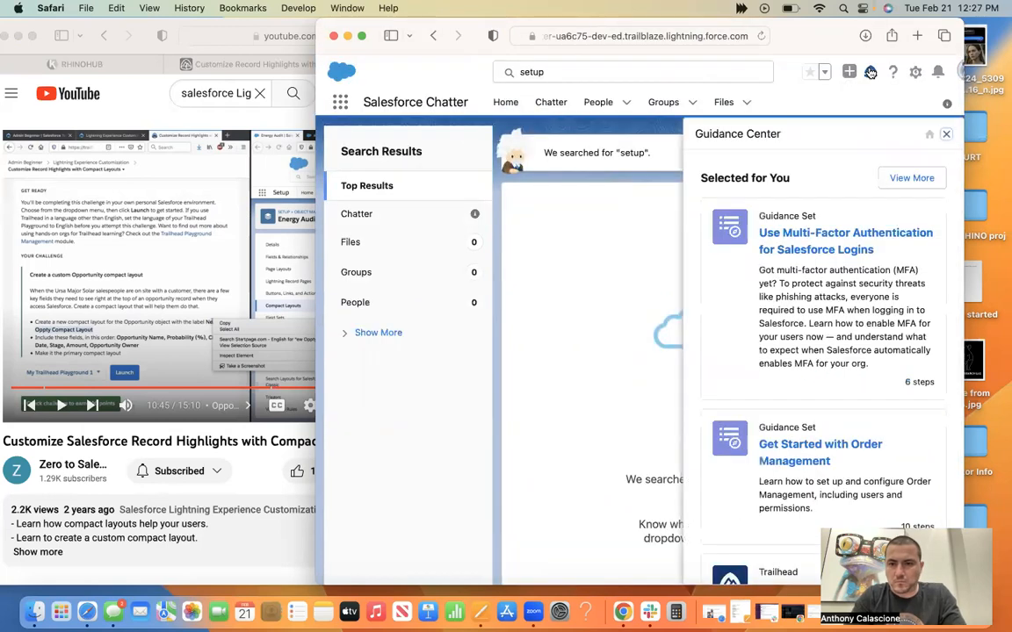
left_click(871, 73)
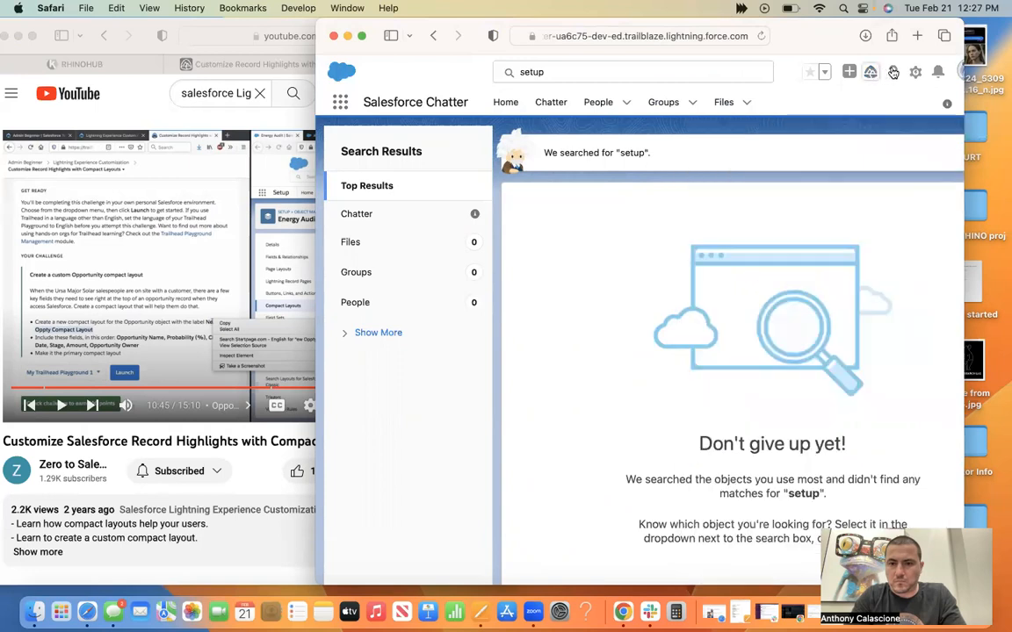
left_click(891, 72)
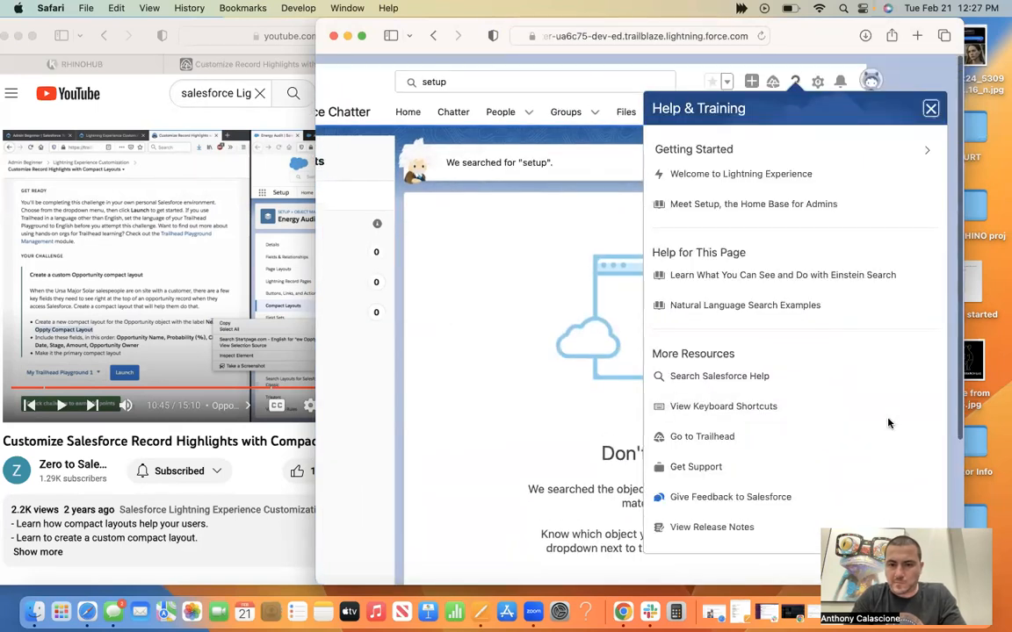
Open Setup for the current app and close the leftover "setup" search results page.
left_click(815, 73)
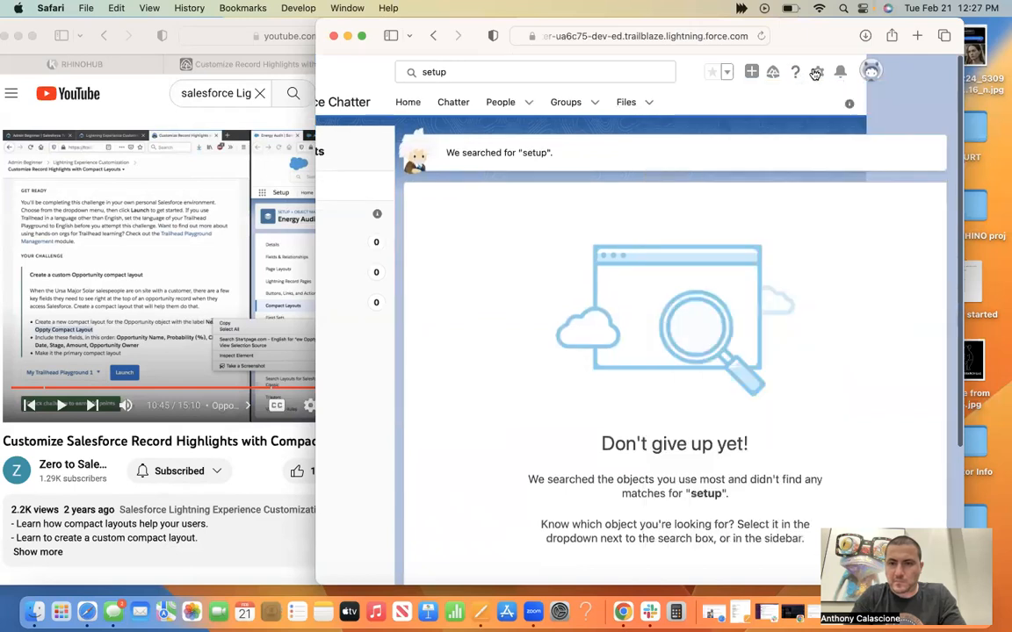
left_click(815, 74)
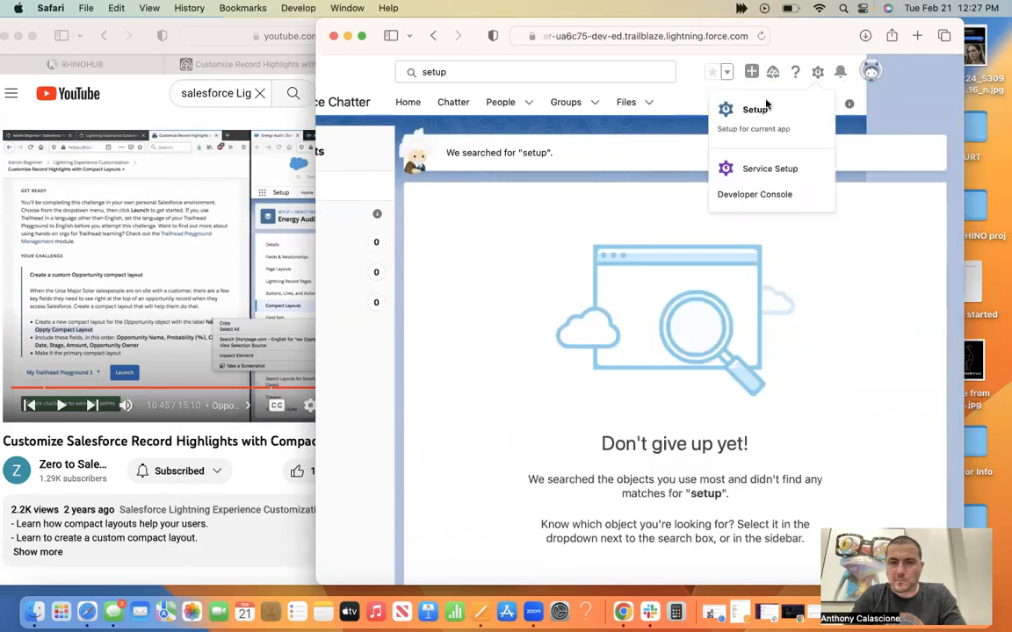
left_click(768, 104)
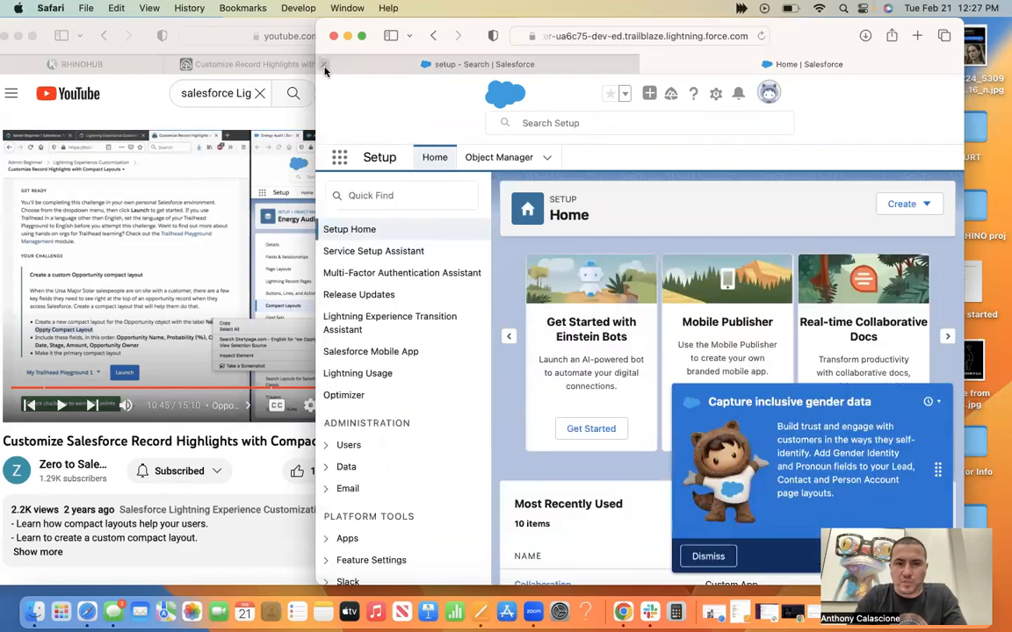
left_click(324, 67)
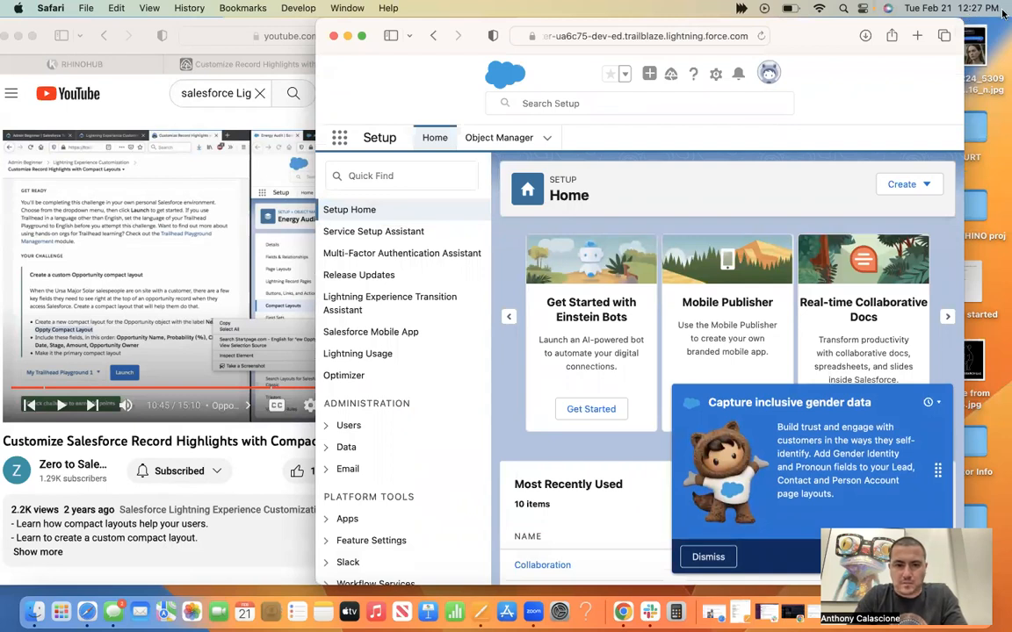
Resize the Salesforce window to the screen's edge and narrow it so more of the tutorial video shows.
left_click_drag(964, 18, 1007, 12)
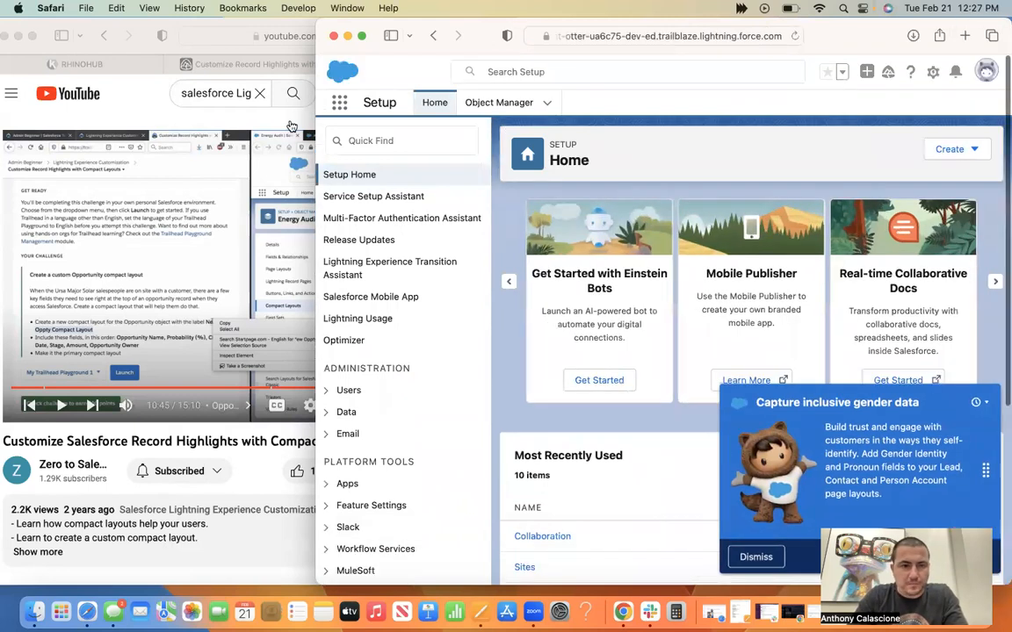
left_click(147, 36)
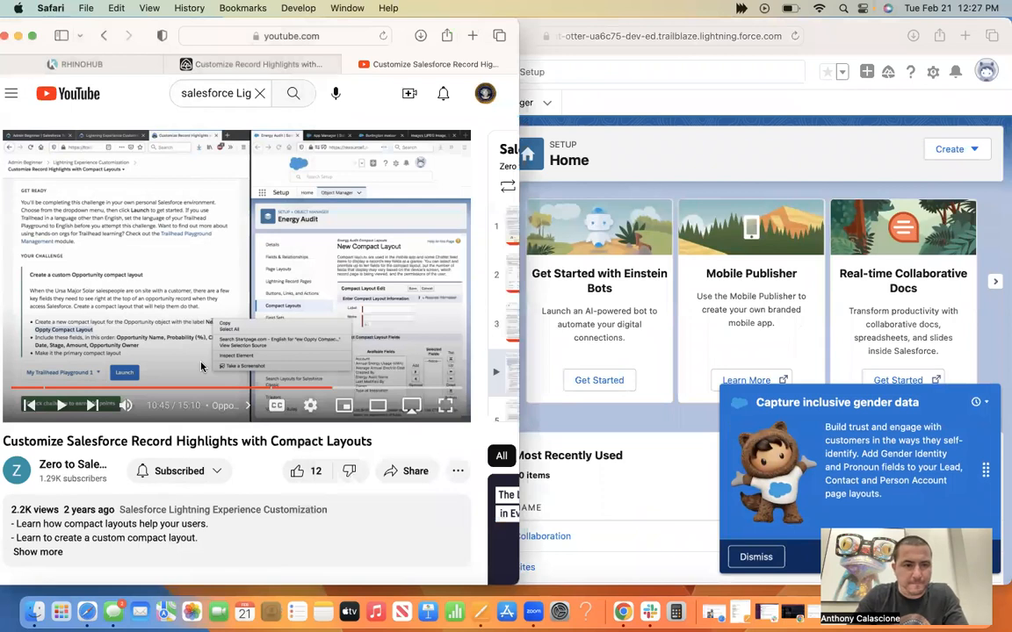
left_click(737, 137)
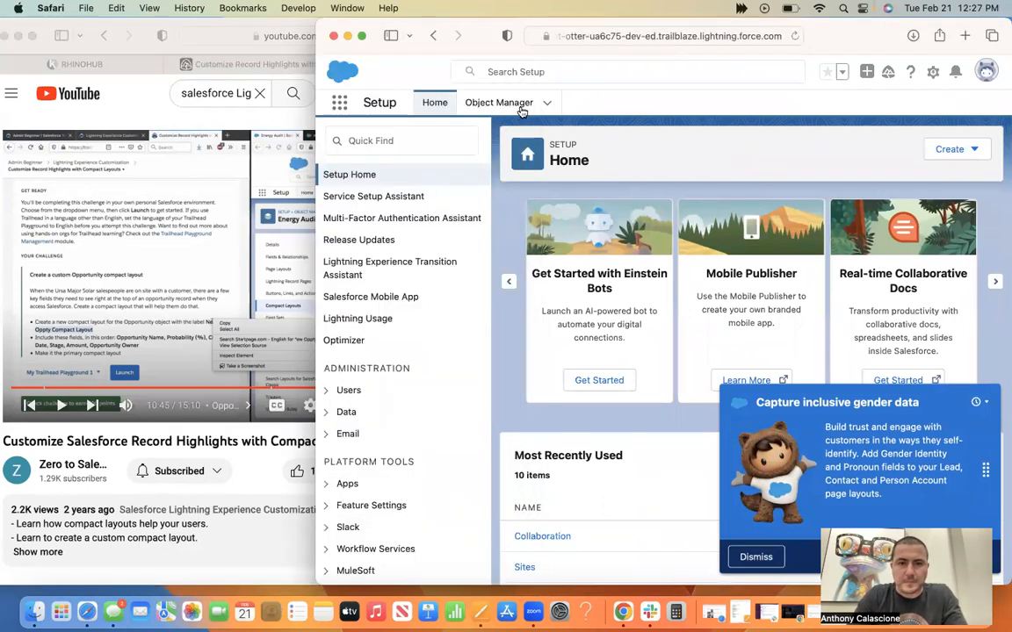
left_click_drag(319, 21, 465, 7)
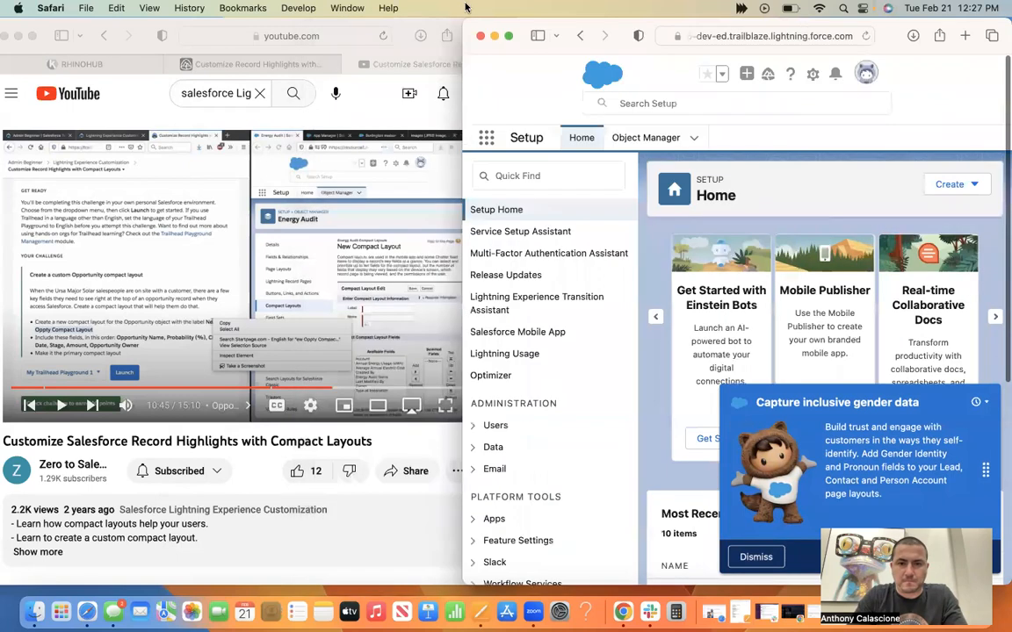
Browse the Object Manager list, search it for "compact" and clear the search.
left_click(670, 139)
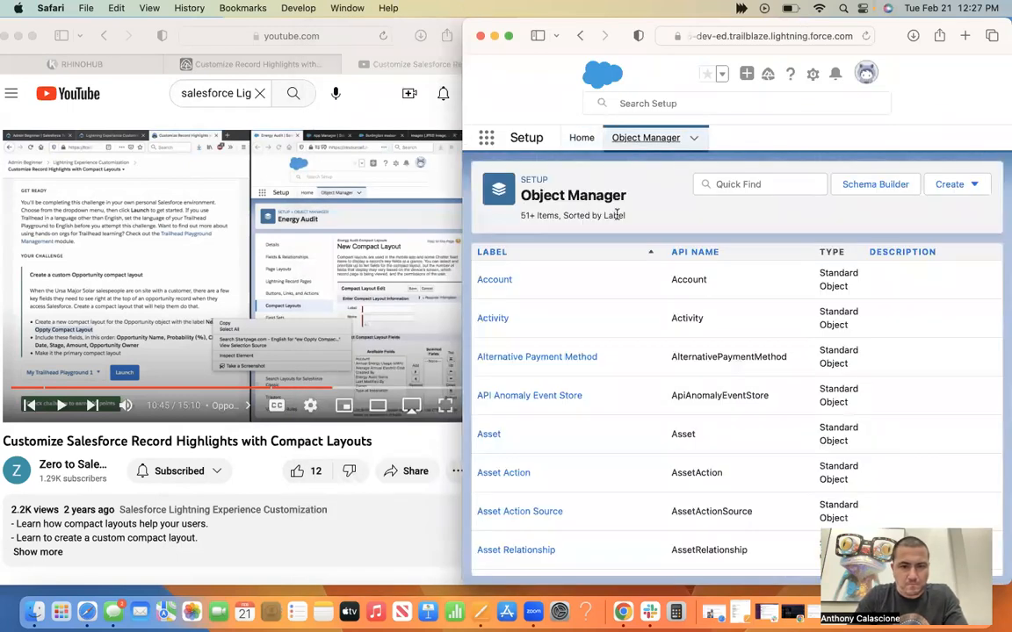
scroll(567, 442, "down", 3)
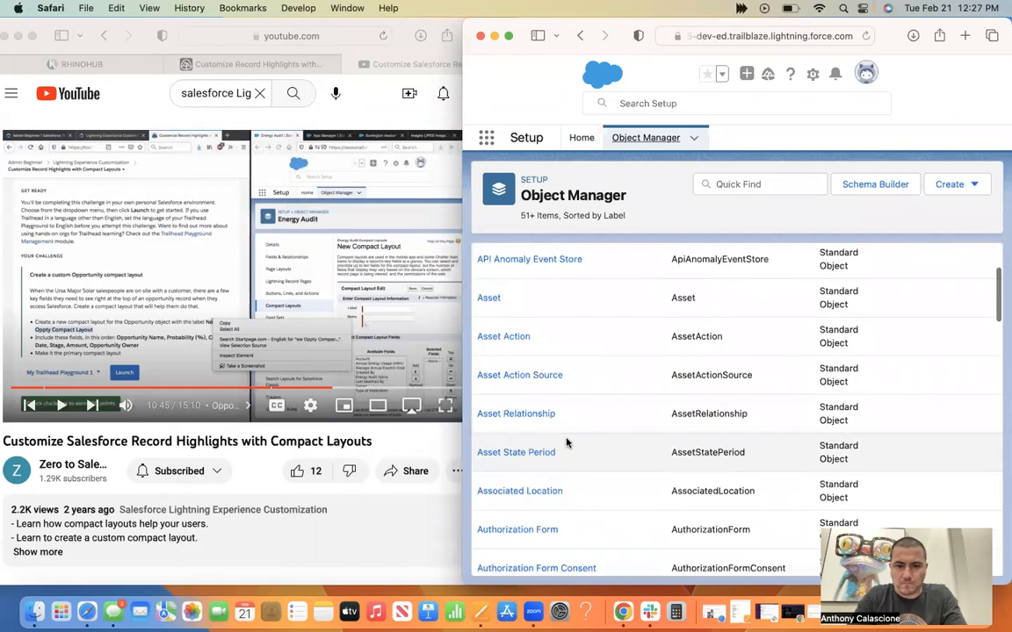
scroll(566, 442, "down", 10)
scroll(566, 442, "down", 5)
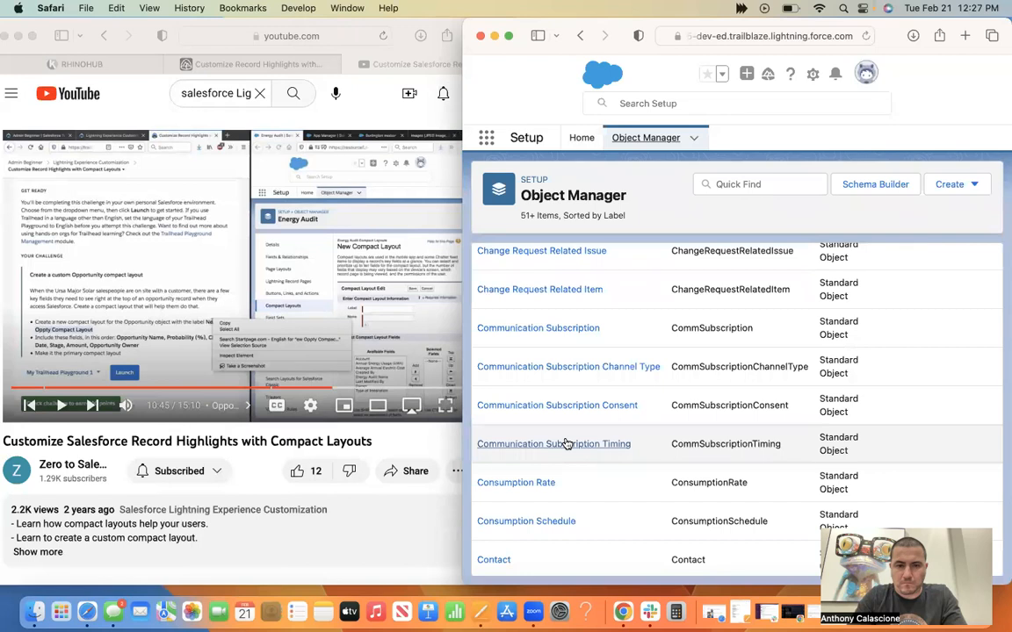
left_click(736, 184)
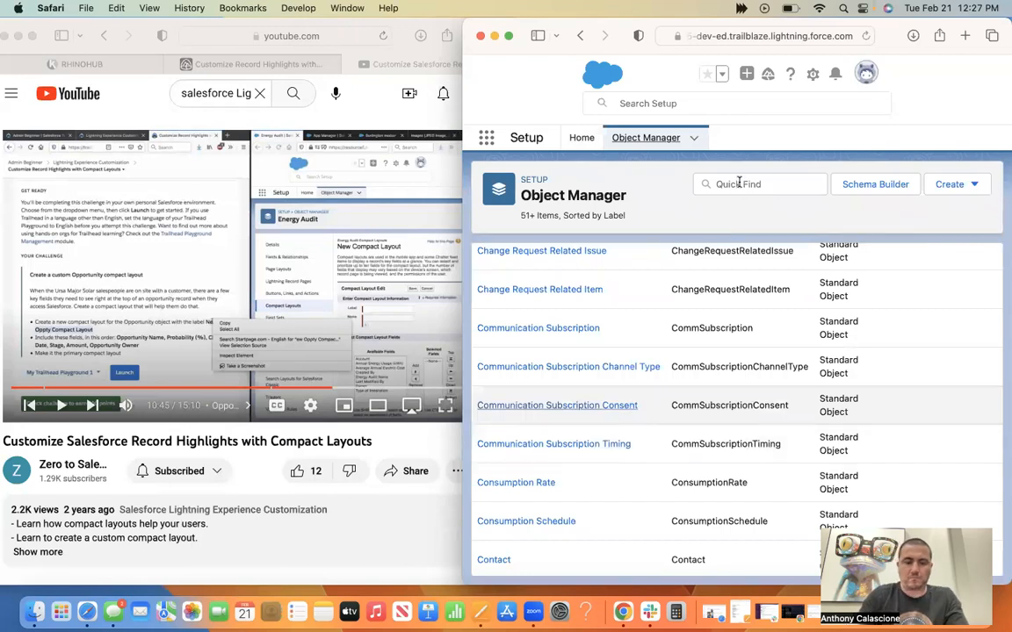
type("compact")
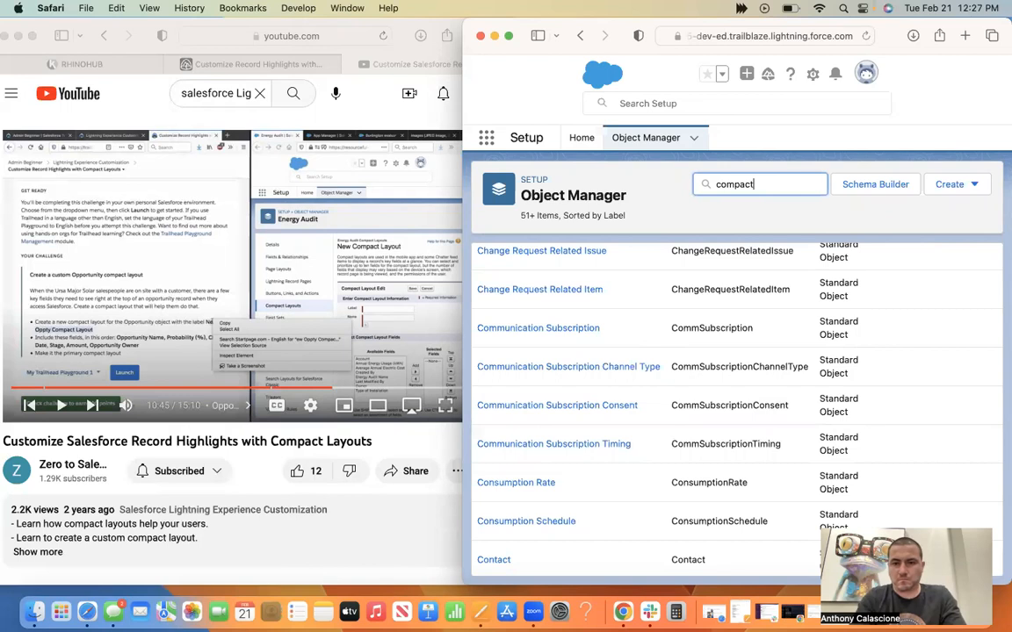
key("BackSpace")
key("BackSpace")
key("BackSpace")
key("BackSpace")
key("BackSpace")
key("BackSpace")
key("BackSpace")
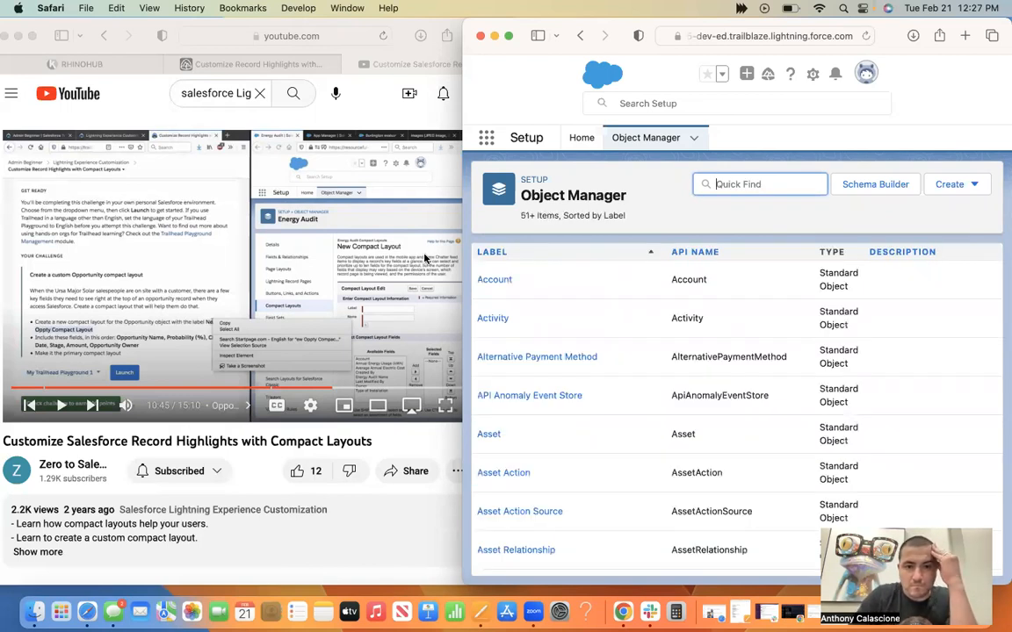
Replay the tutorial from about 10:15 and narrow the Salesforce window so it no longer overlaps the video.
left_click(204, 349)
left_click(203, 348)
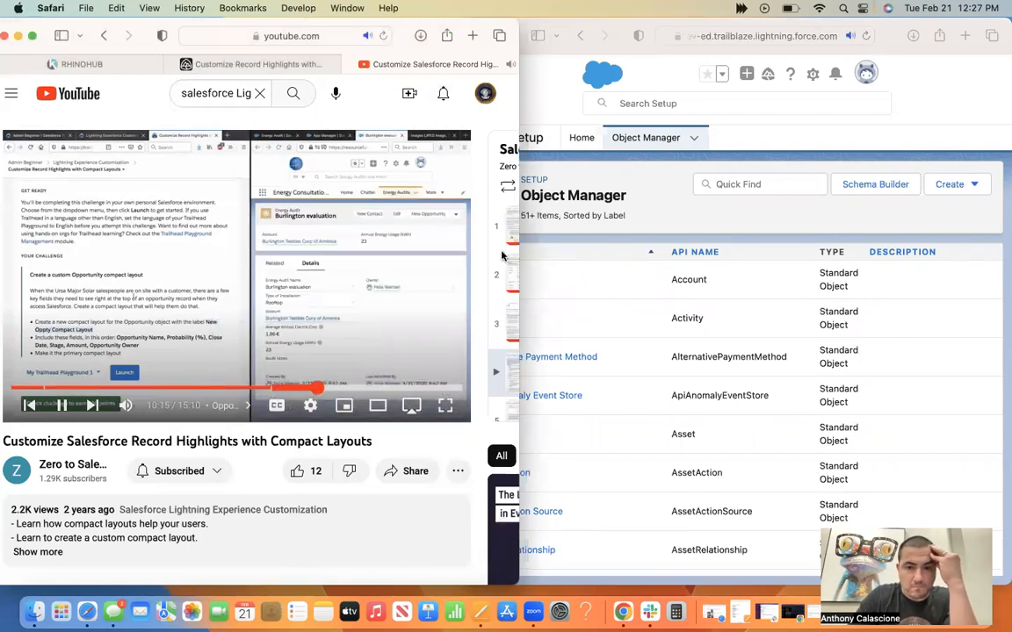
left_click(874, 133)
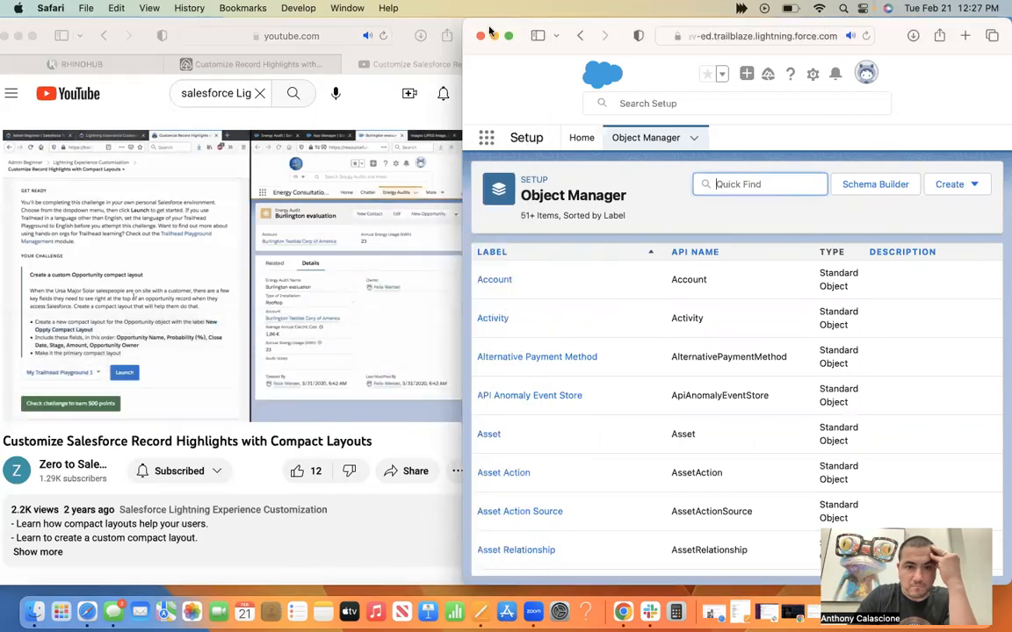
left_click_drag(464, 18, 520, 7)
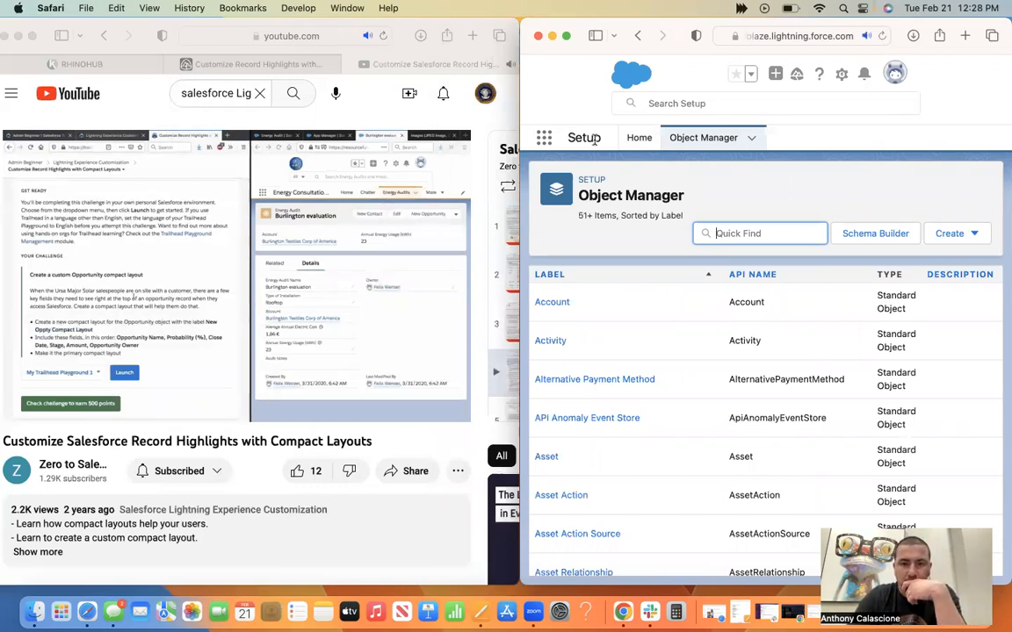
Return to Setup Home, search the setup items for "energy" and clear the search.
left_click(637, 141)
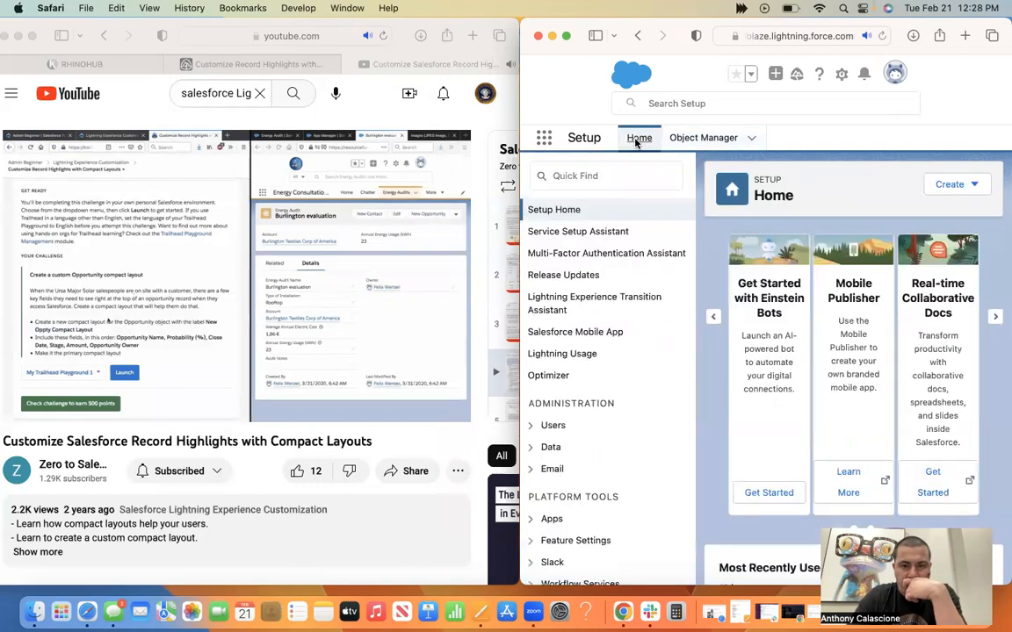
left_click(614, 172)
type("energy")
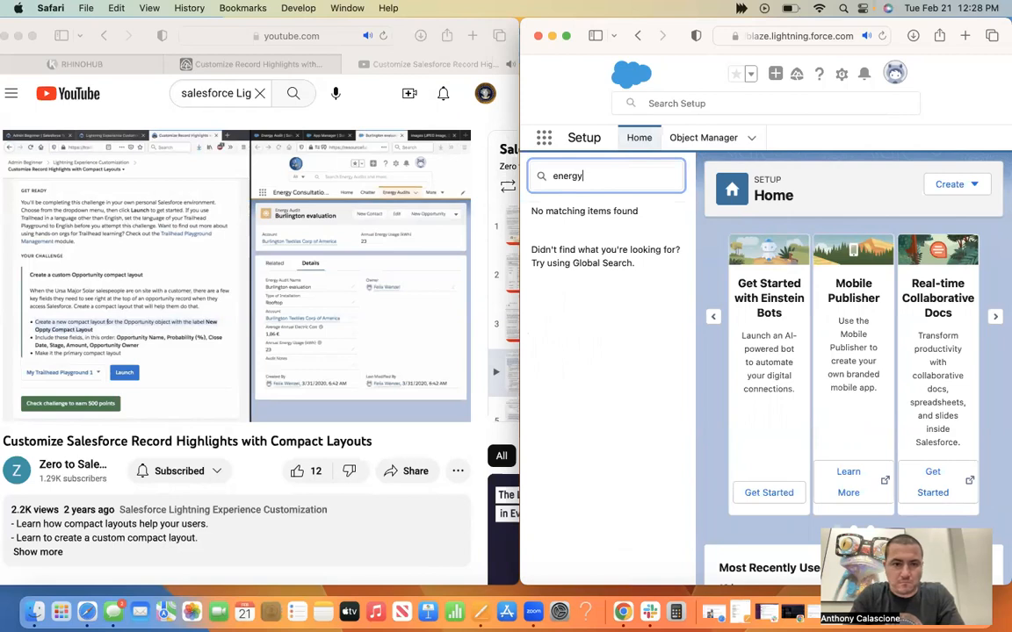
key("BackSpace")
key("BackSpace")
key("BackSpace")
key("BackSpace")
key("BackSpace")
key("BackSpace")
left_click(835, 148)
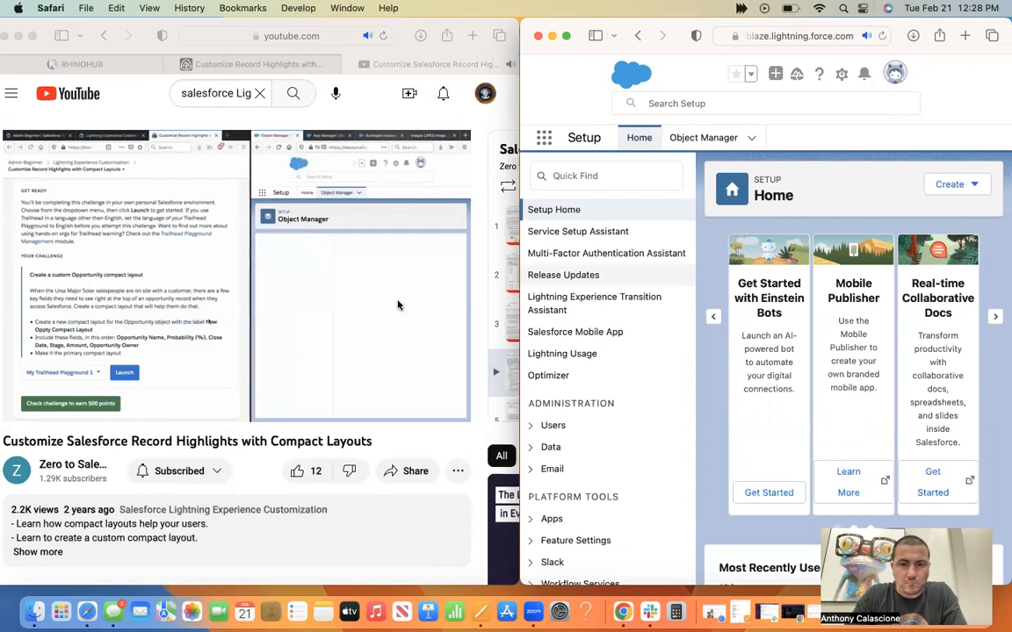
Rewind the tutorial to 10:35, replay the Energy Audit compact layouts part and pause at 10:41.
left_click(342, 321)
left_click(342, 321)
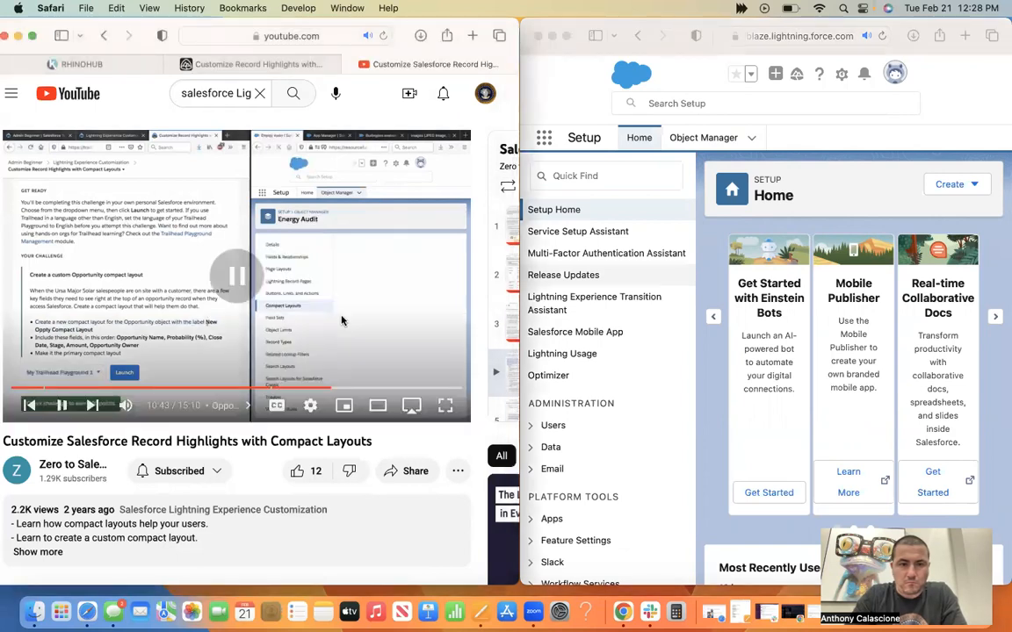
left_click(327, 390)
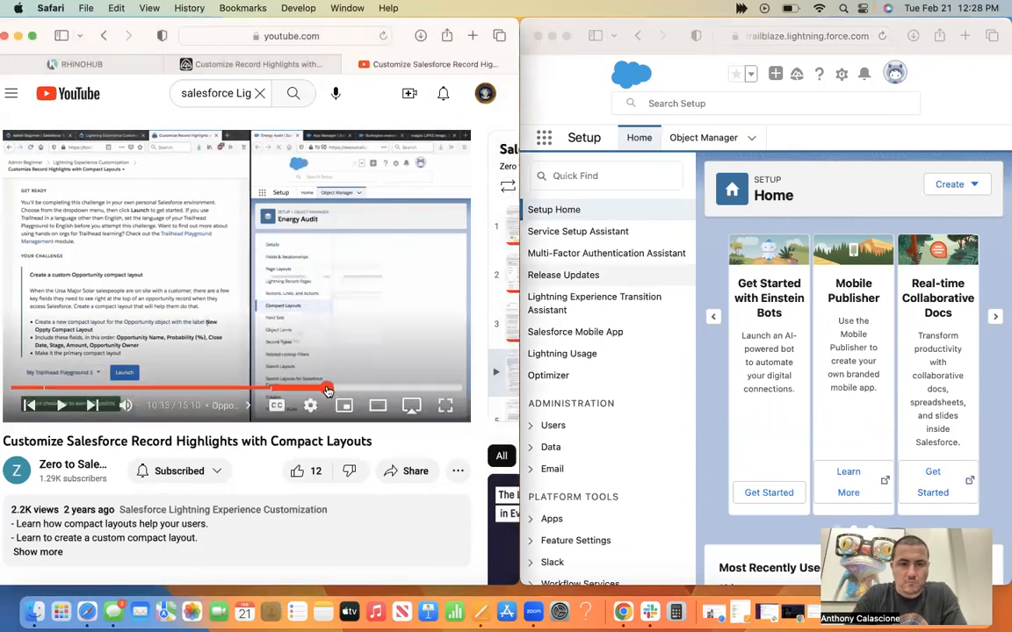
left_click(62, 406)
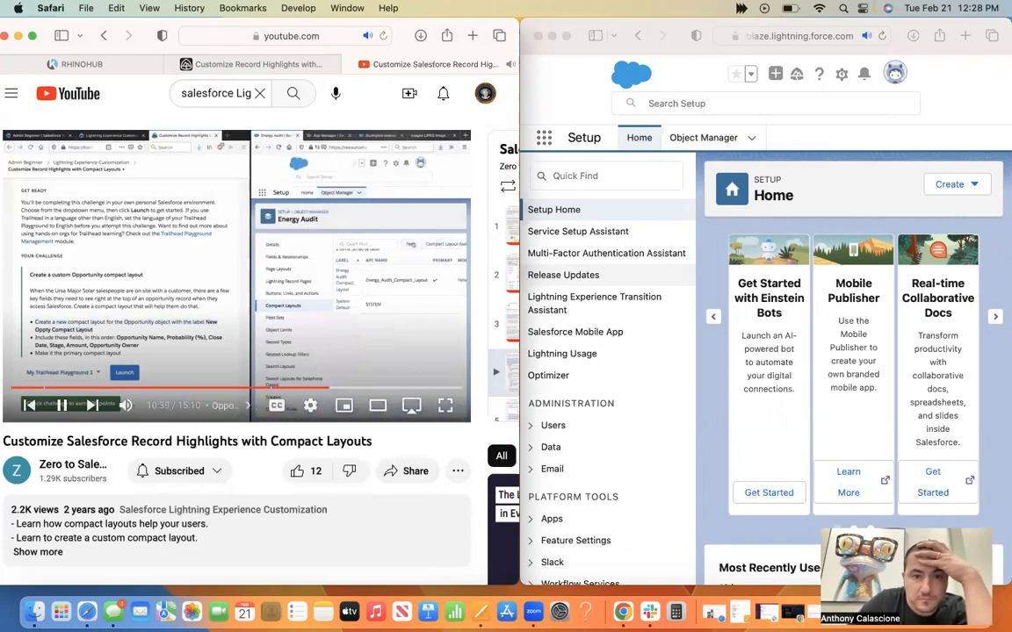
key("space")
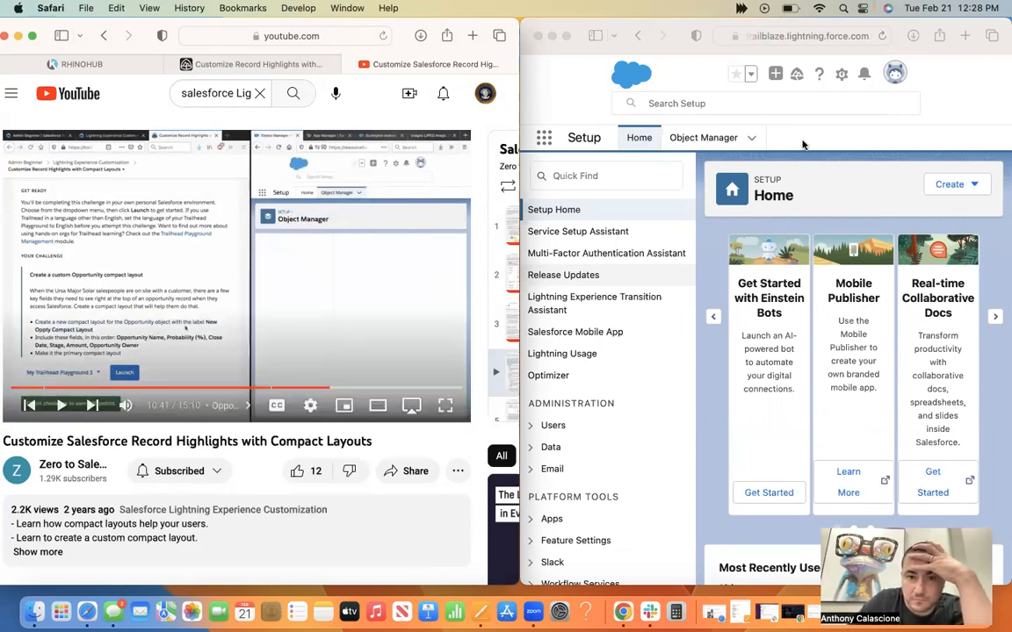
Browse the setup items and open the recently used Energy Audit object in Object Manager.
left_click(644, 309)
scroll(644, 309, "down", 5)
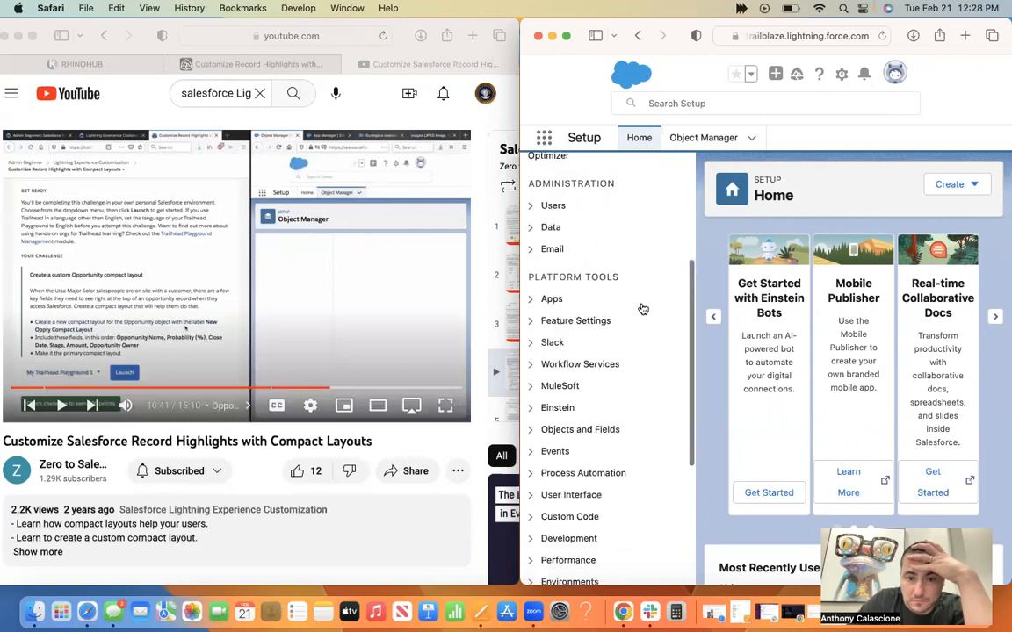
scroll(643, 309, "down", 3)
scroll(643, 309, "down", 2)
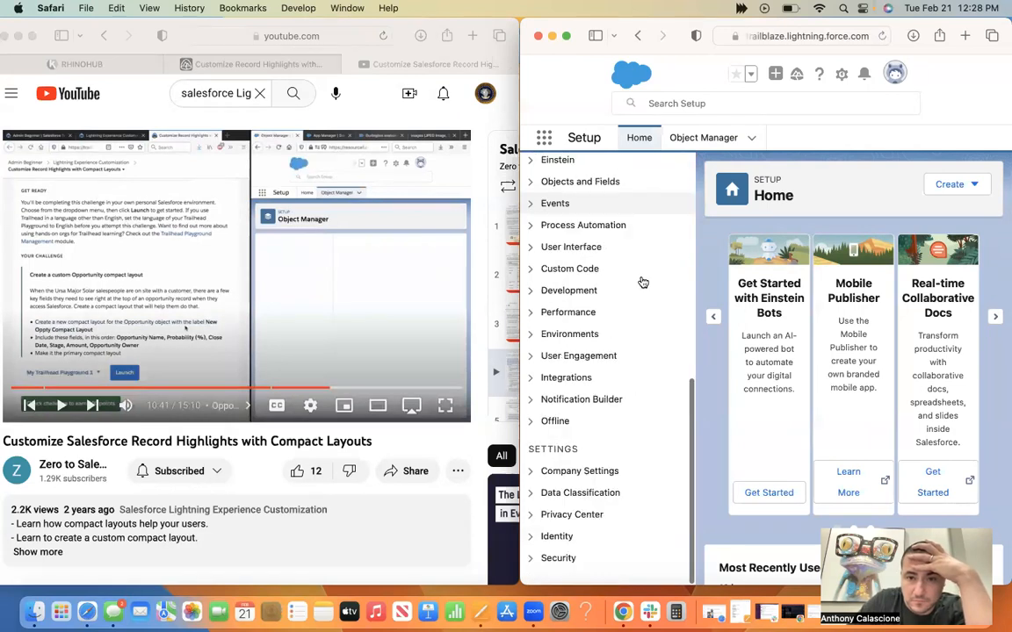
scroll(614, 220, "up", 10)
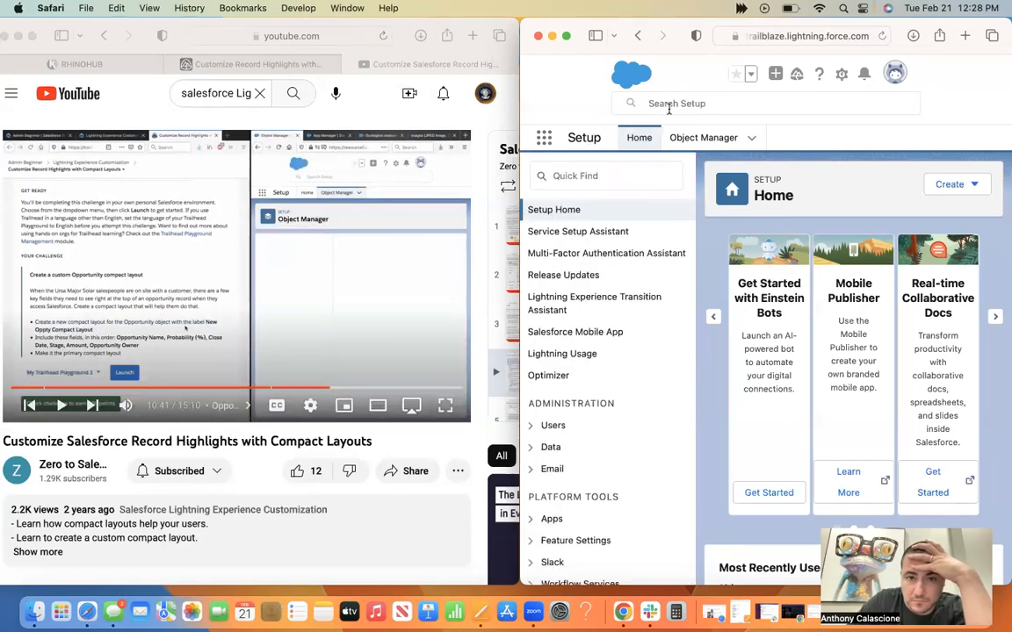
left_click(752, 141)
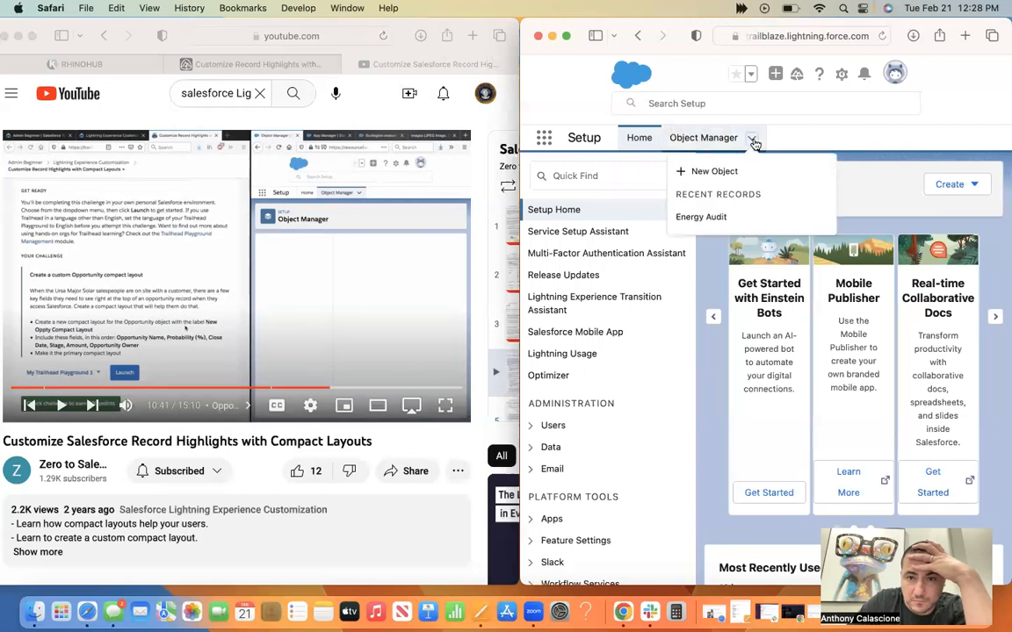
left_click(711, 218)
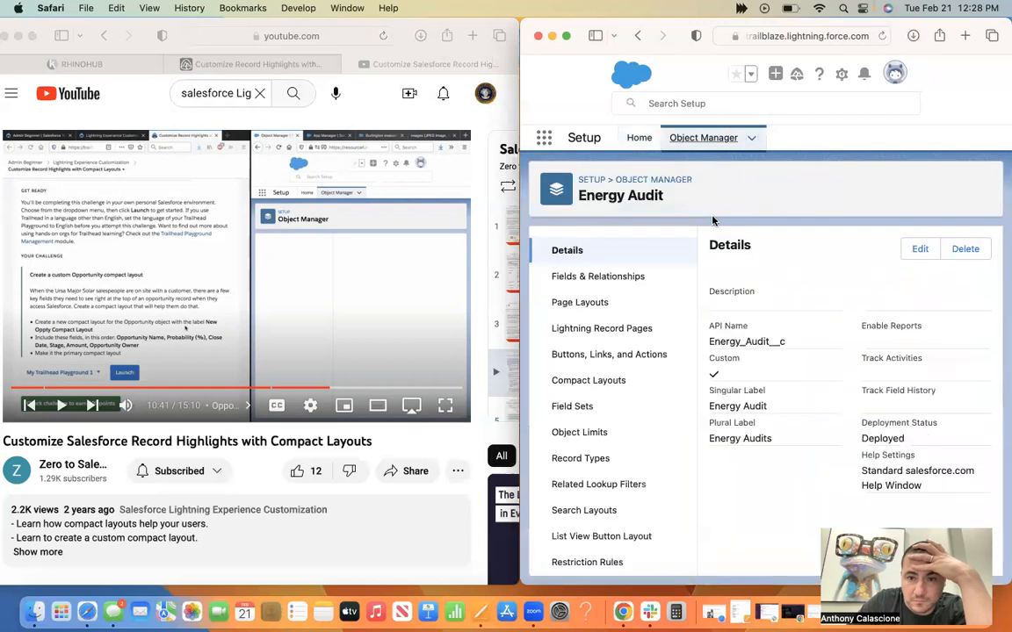
Open the Energy Audit compact layouts and play the tutorial on to 10:50, moving the Salesforce window closer to the video.
left_click(604, 384)
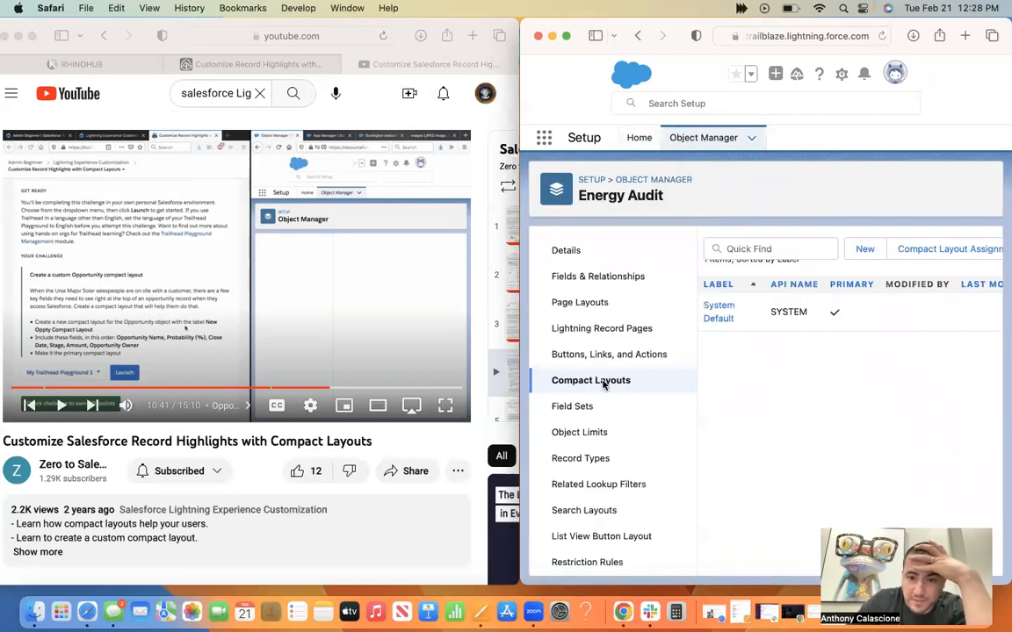
left_click(58, 409)
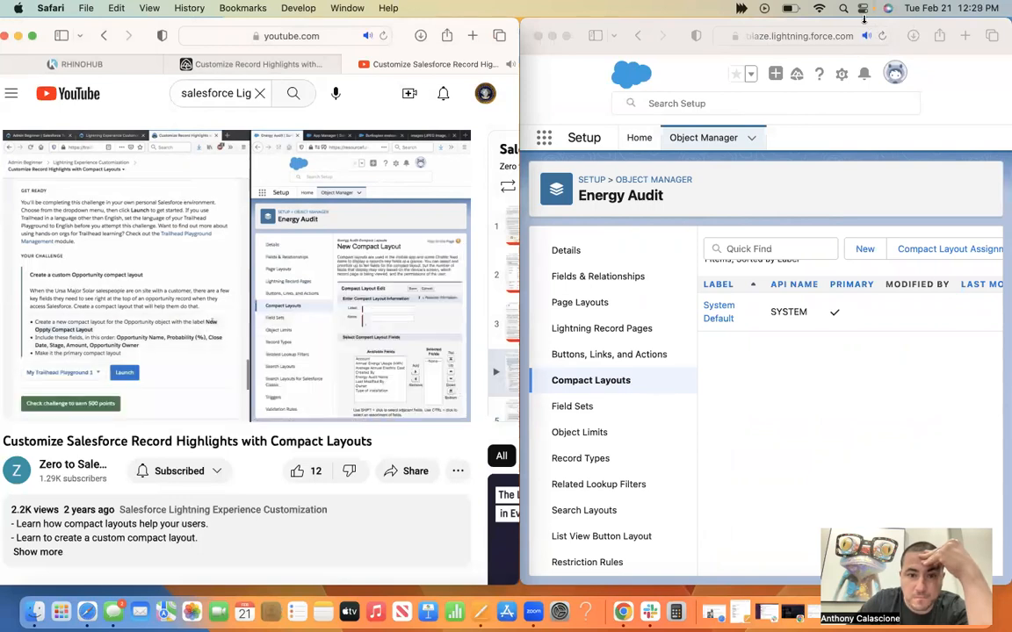
left_click_drag(864, 20, 808, 20)
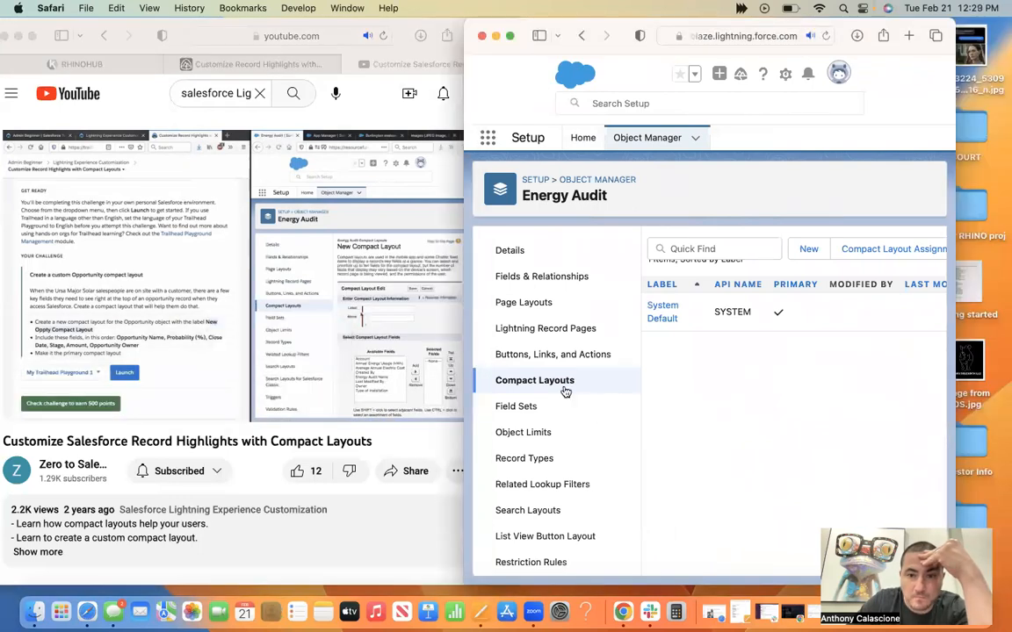
left_click(221, 398)
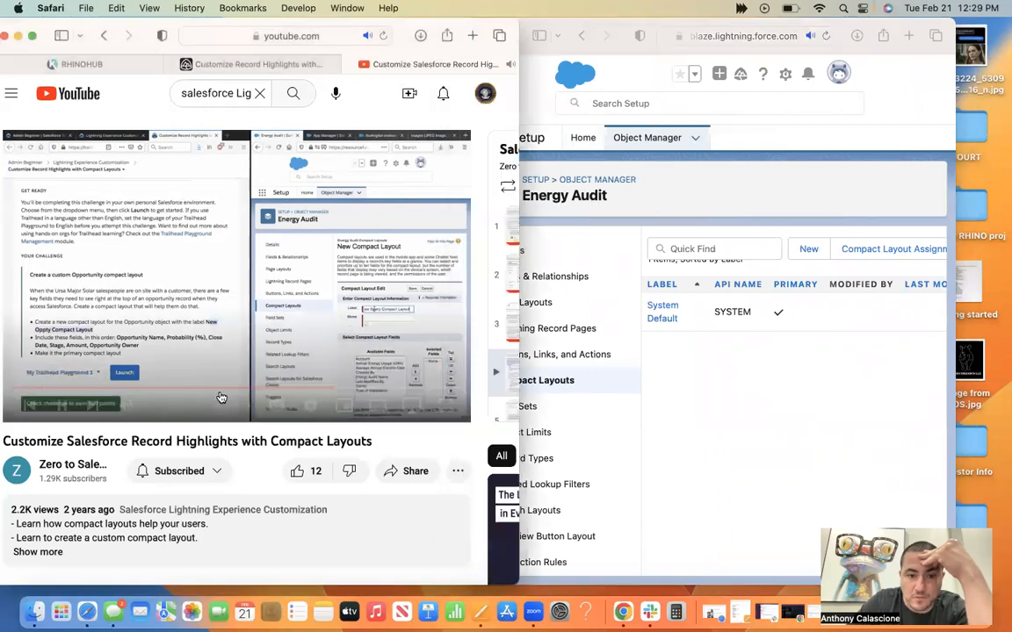
left_click(250, 282)
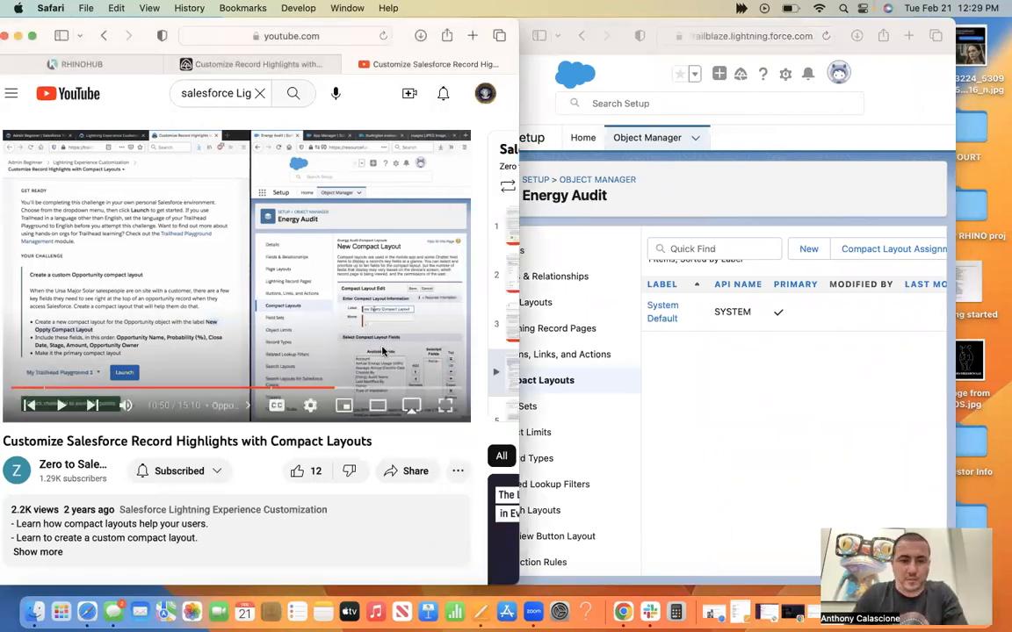
Replay the tutorial from 10:37 and start a new compact layout for the Energy Audit object.
left_click(330, 390)
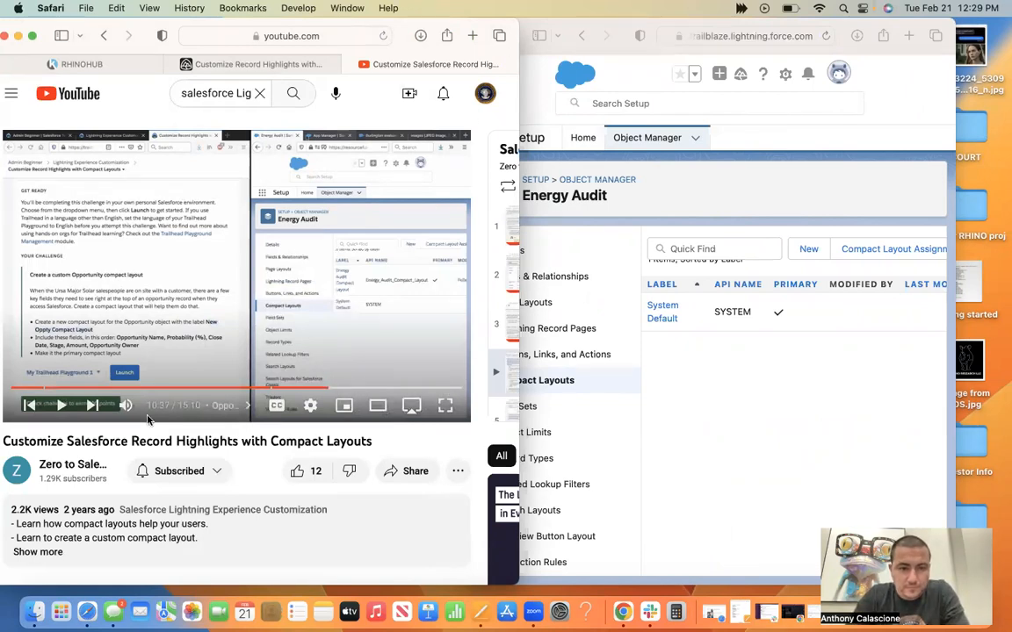
left_click(61, 405)
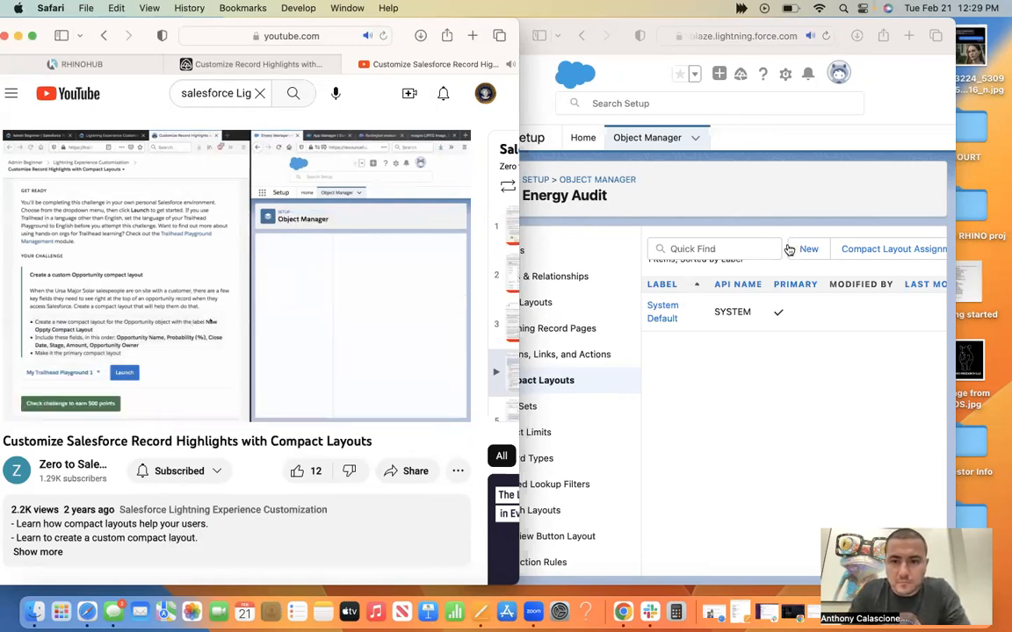
left_click(801, 248)
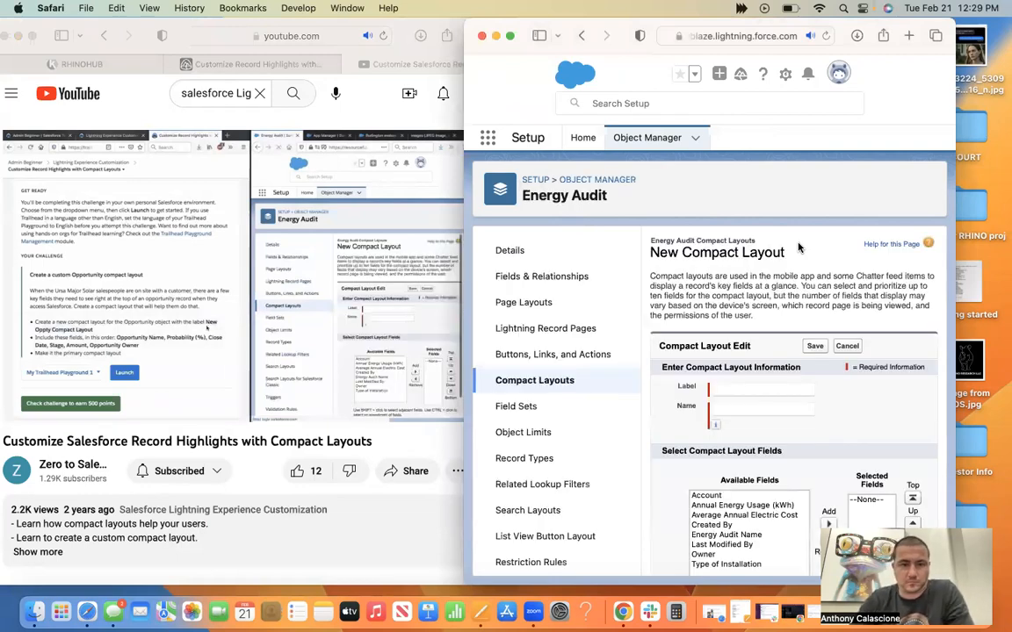
Pause the tutorial at 10:48 and copy the label New Oppty Compact Layout from the Trailhead challenge.
left_click(307, 253)
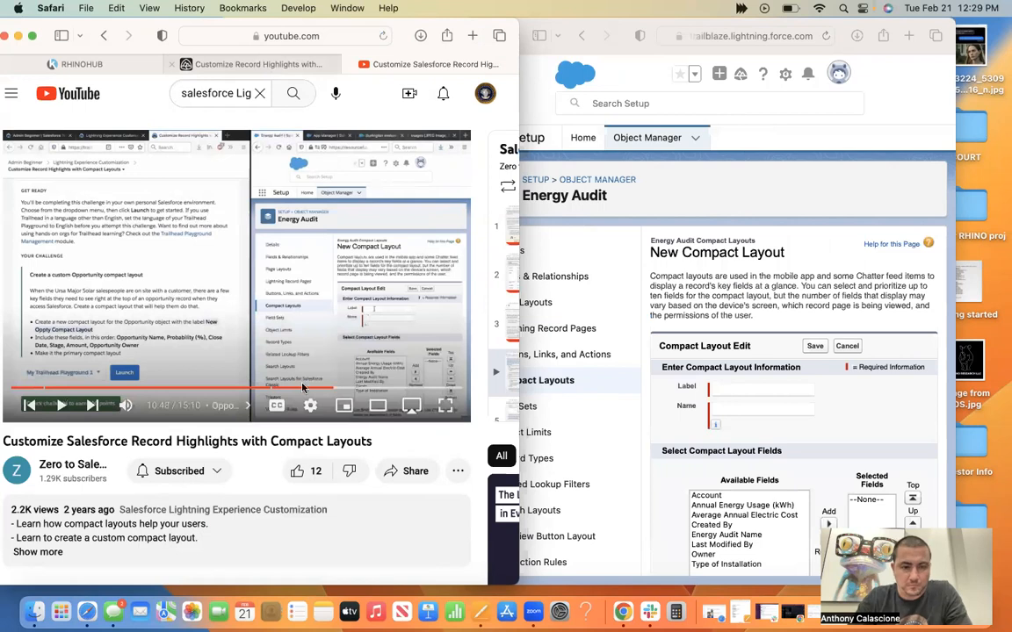
key("ctrl+shift+Tab")
left_click_drag(266, 416, 105, 414)
key("super+c")
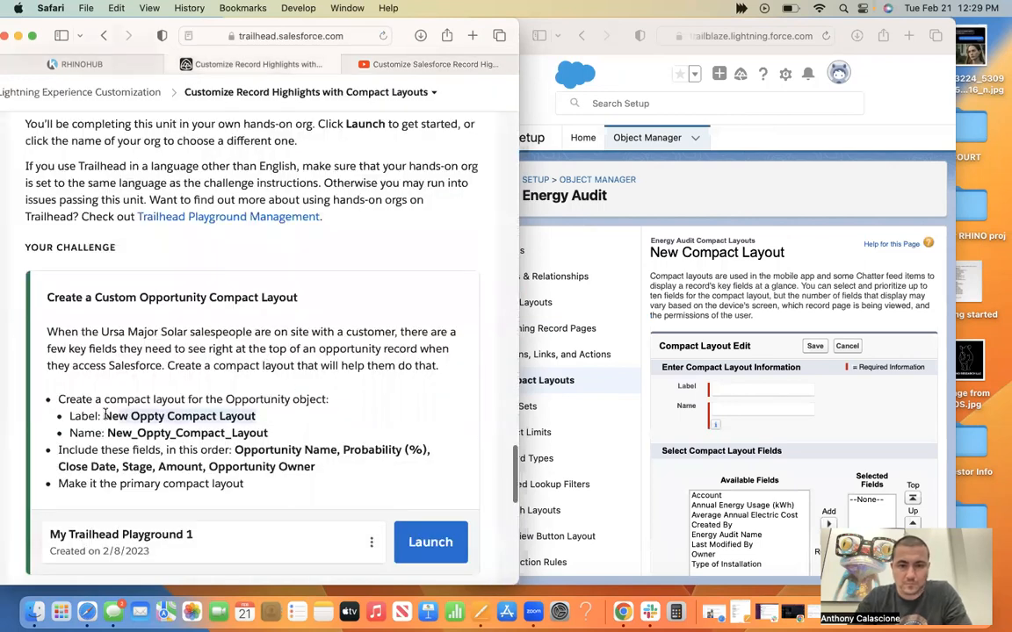
Label the new Energy Audit compact layout New Oppty Compact Layout and check its name and available fields against the challenge.
left_click(759, 390)
left_click(759, 390)
key("super+v")
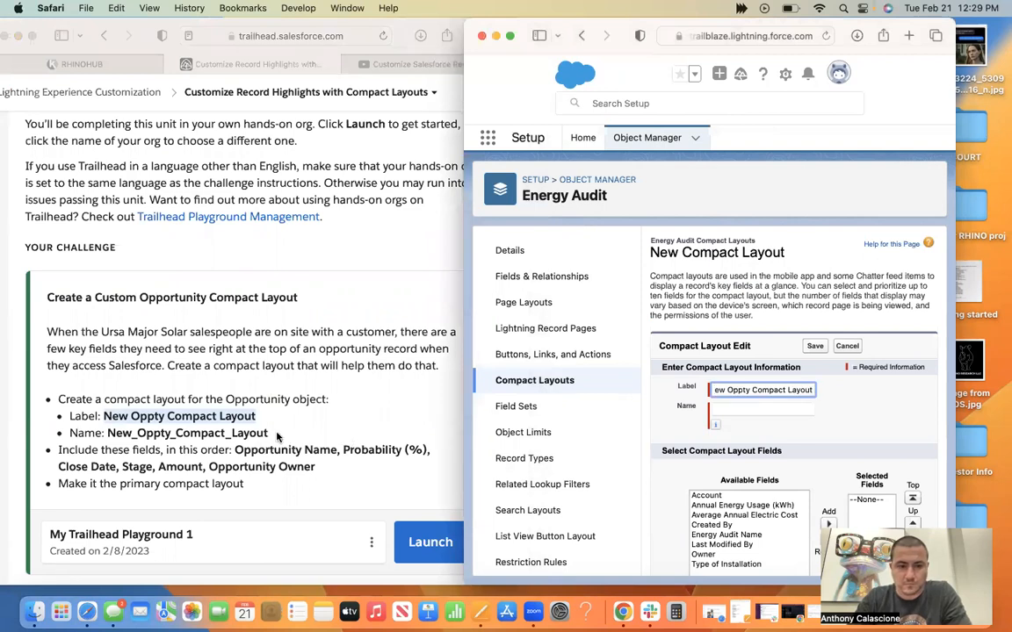
left_click(276, 437)
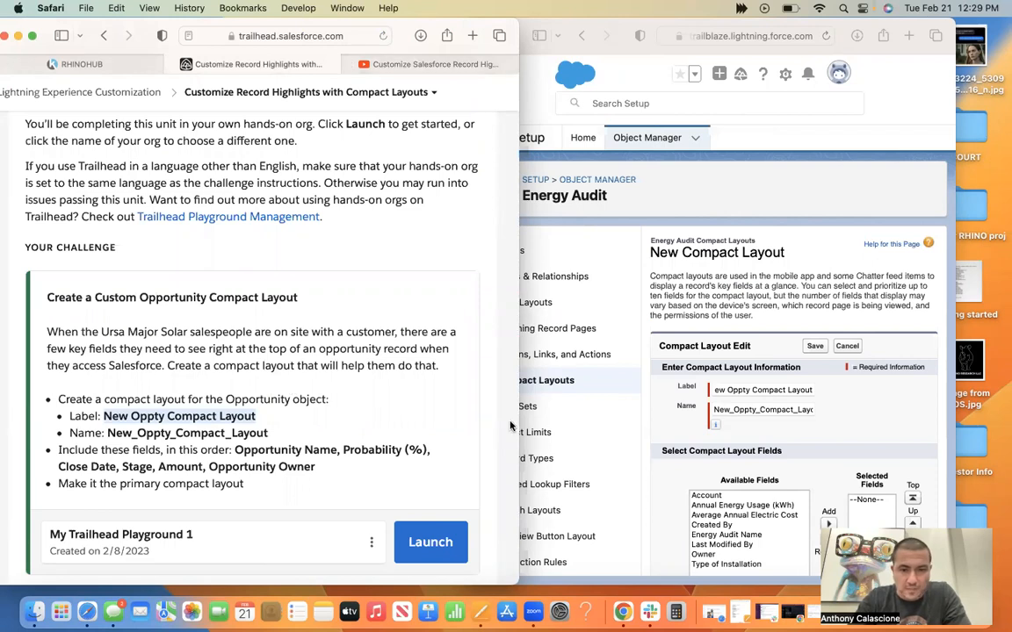
scroll(676, 378, "down", 3)
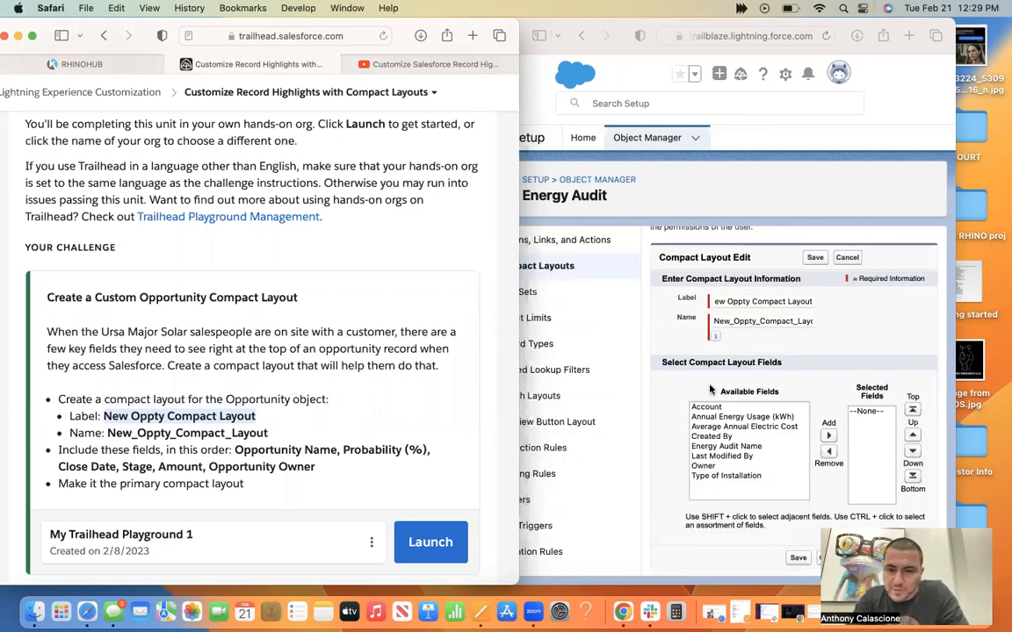
left_click(751, 447)
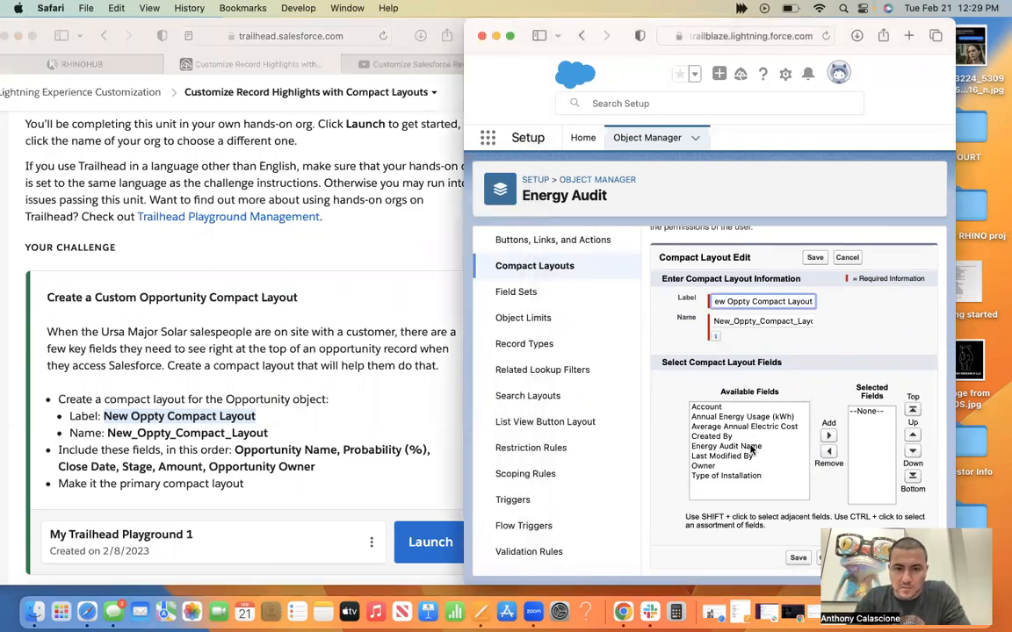
View Energy Audit's field sets and details, and return to its compact layouts.
left_click(541, 296)
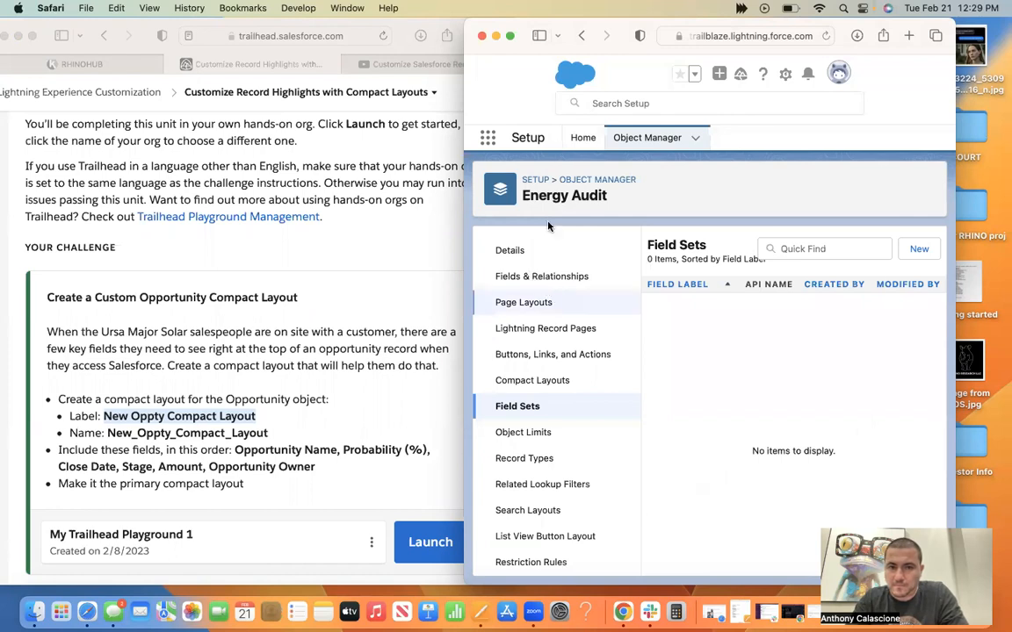
left_click(536, 252)
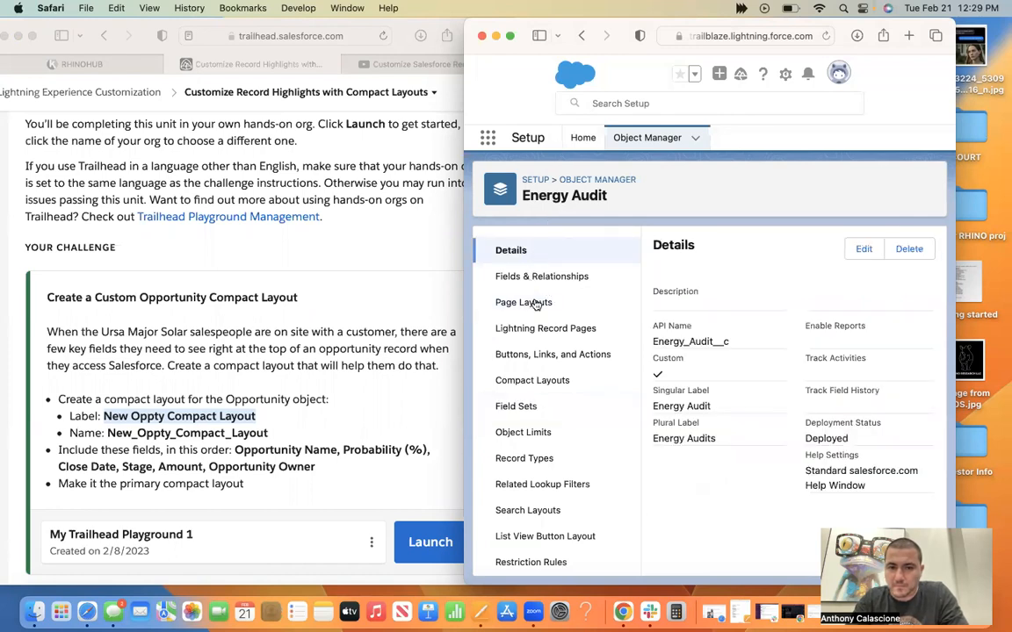
left_click(540, 384)
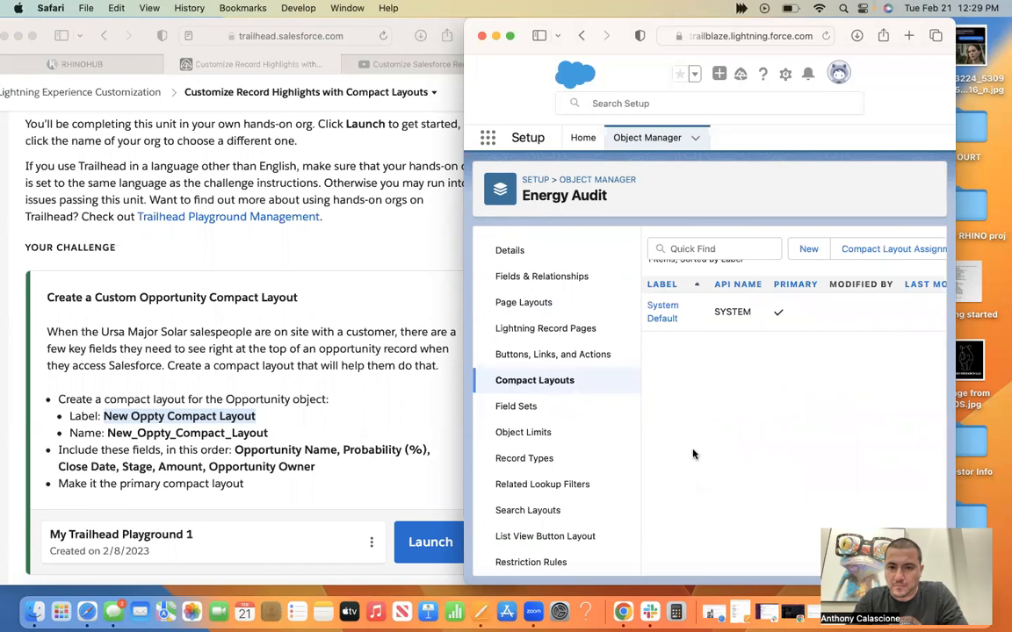
Start another Energy Audit compact layout, label it New Oppty Compact Layout and review the available fields.
left_click(810, 249)
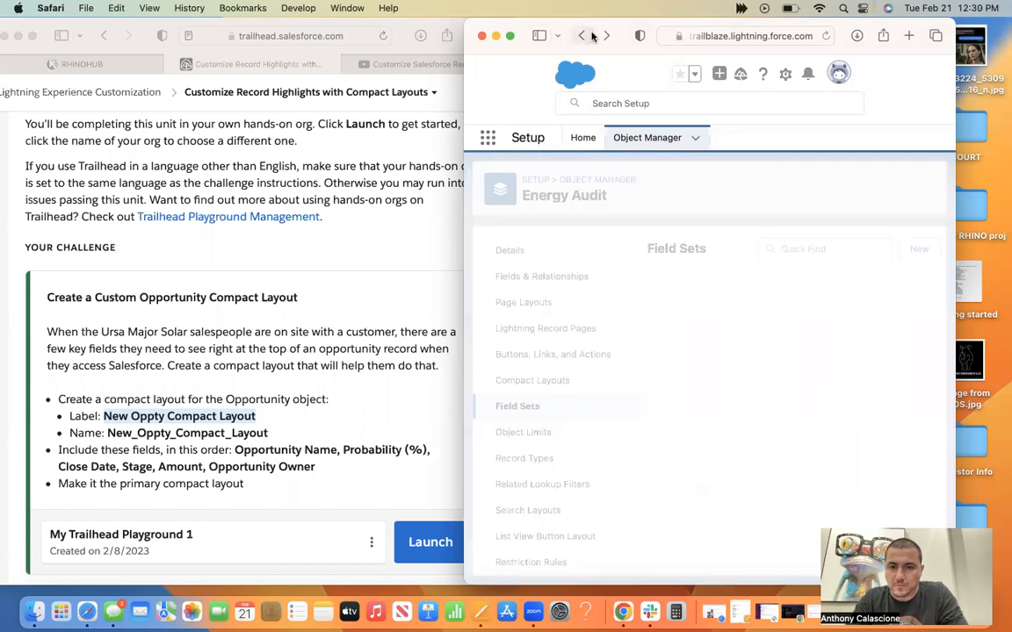
left_click(590, 35)
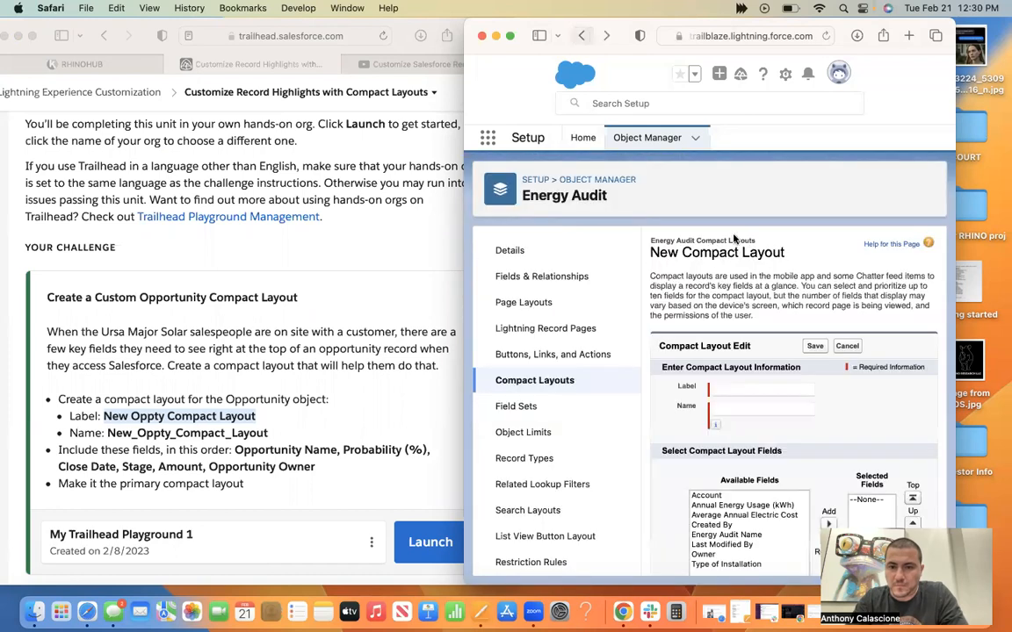
left_click(745, 391)
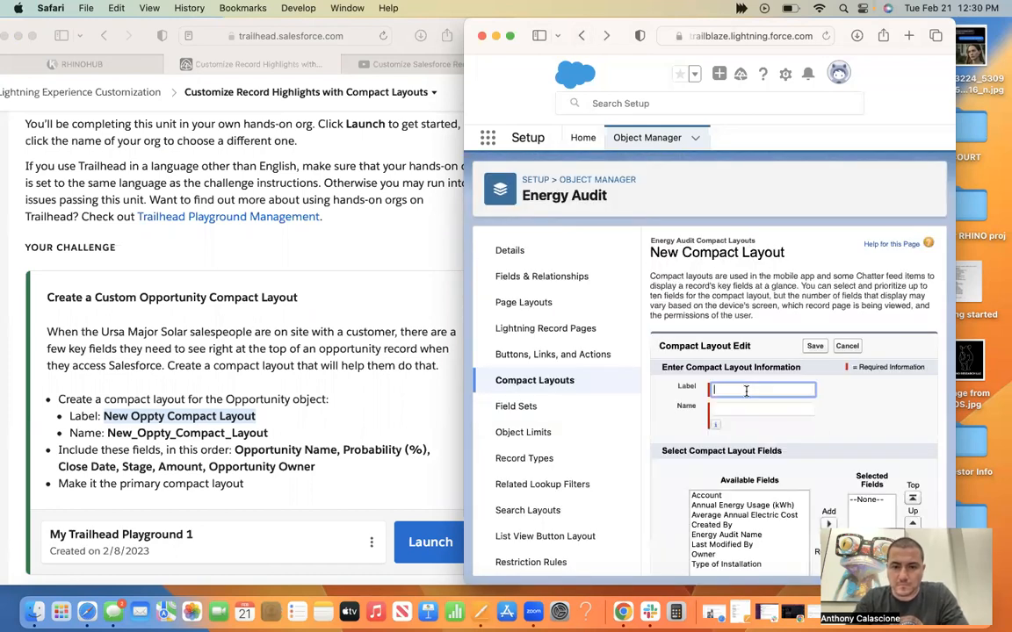
key("super+v")
scroll(790, 395, "down", 3)
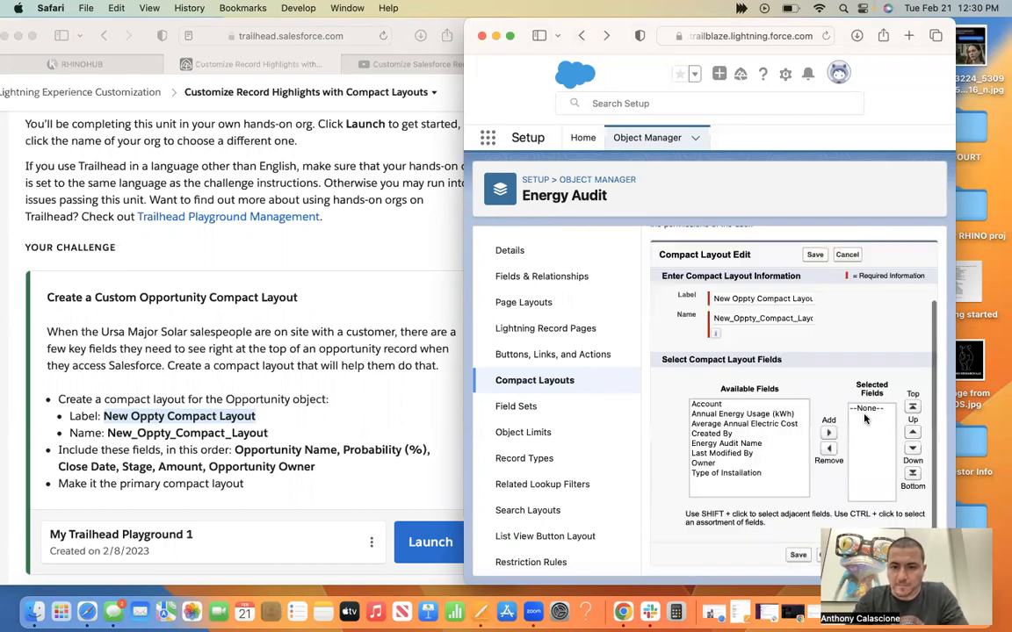
Resume the tutorial from 10:48 and watch which object the compact layout is created for.
left_click(392, 64)
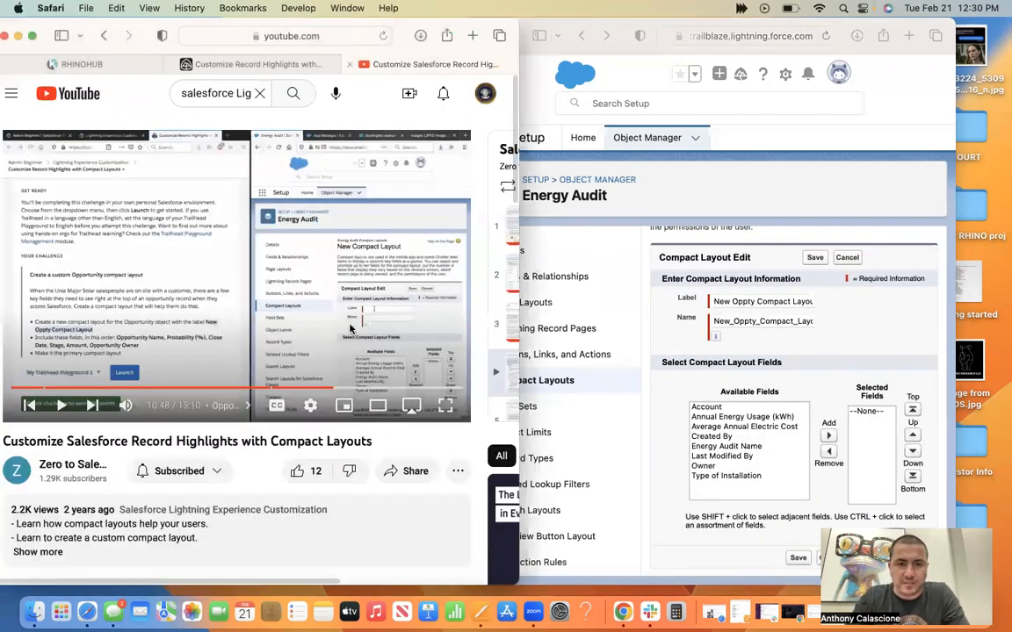
left_click(347, 341)
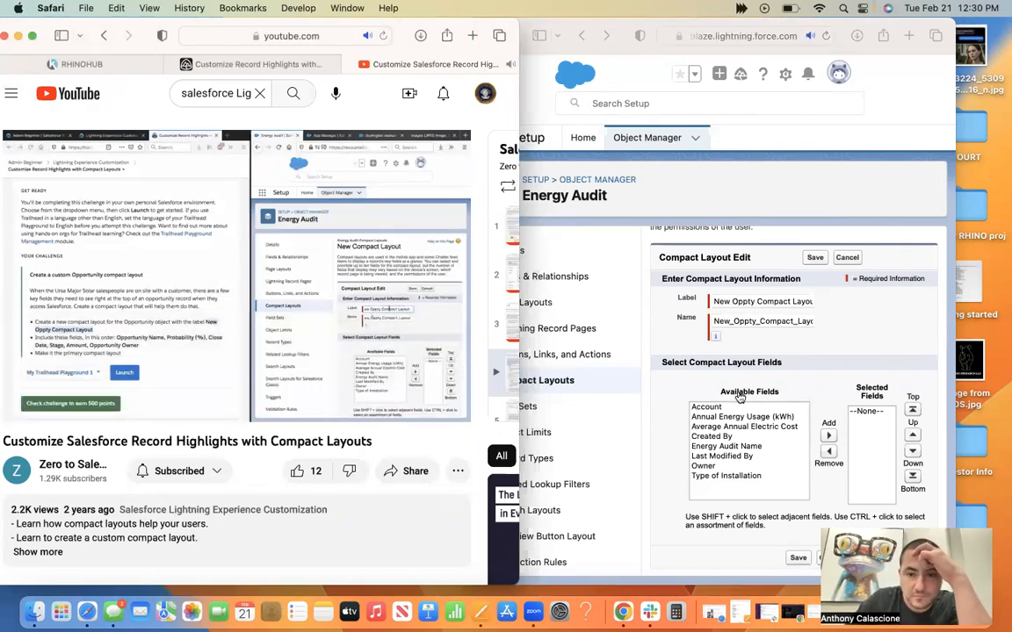
left_click(676, 385)
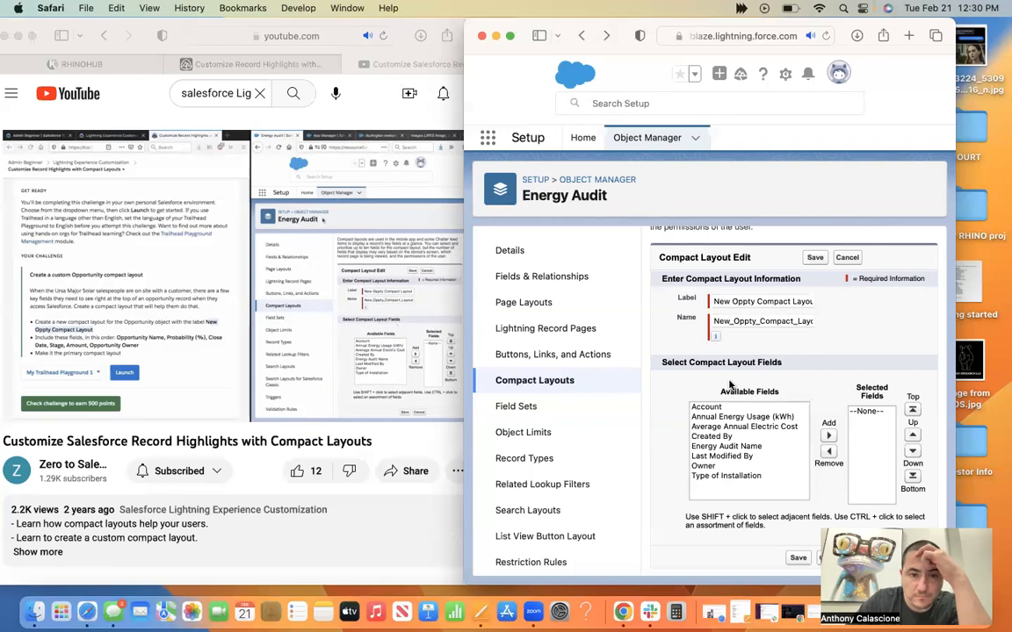
Return to the Object Manager list and open the Opportunity object.
left_click(618, 181)
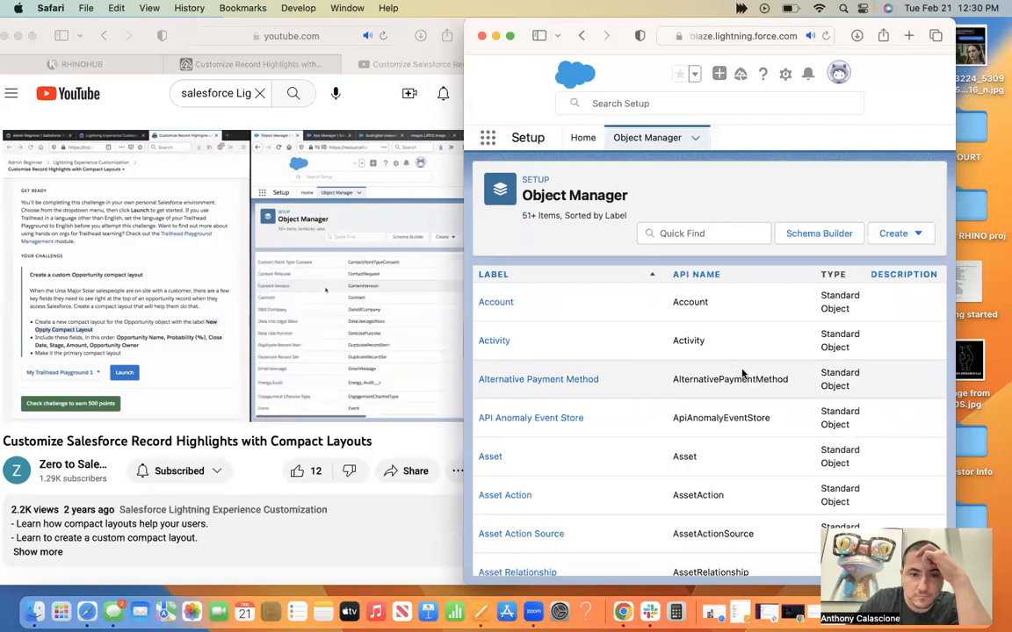
scroll(742, 373, "down", 10)
scroll(742, 373, "down", 4)
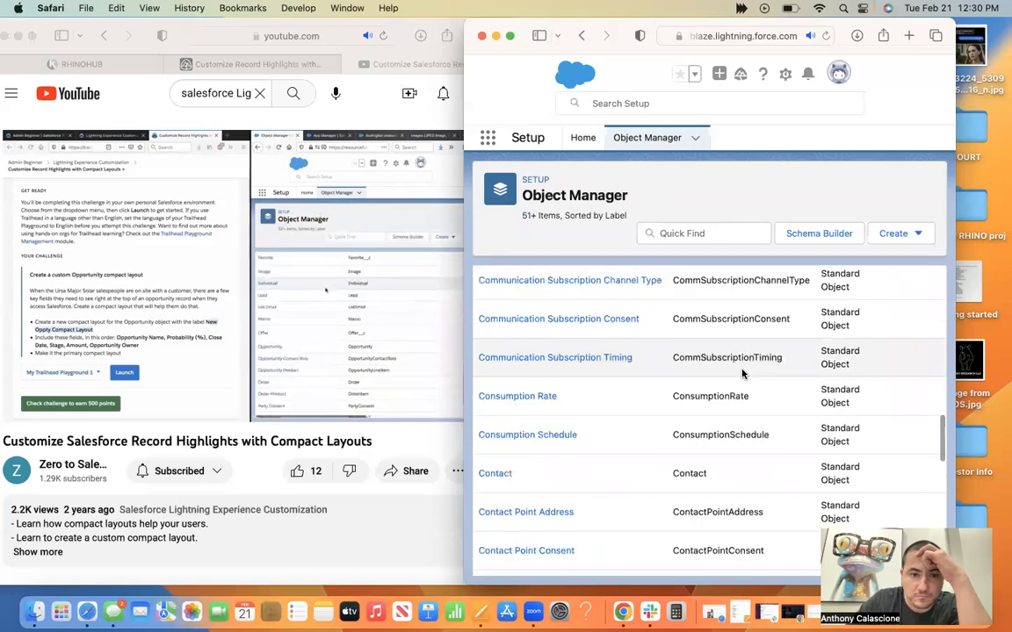
scroll(742, 373, "down", 2)
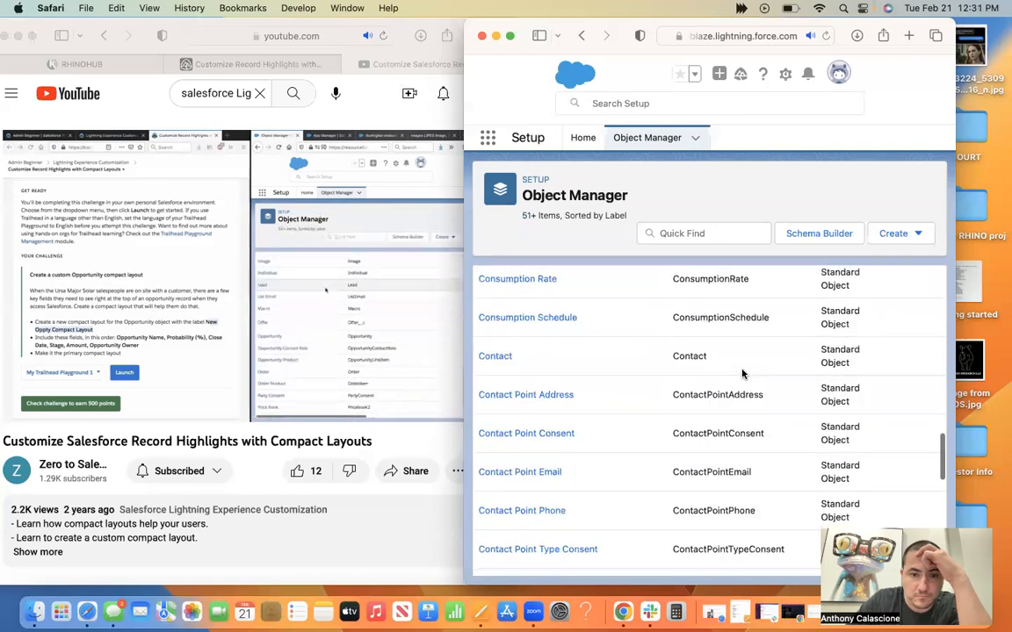
scroll(742, 373, "down", 5)
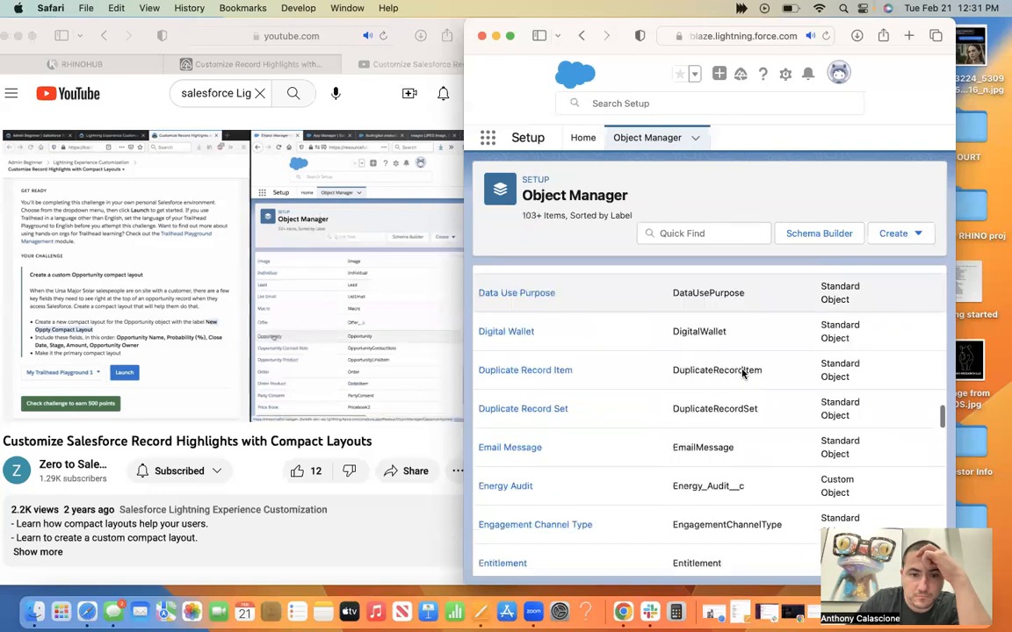
scroll(742, 373, "down", 10)
scroll(742, 373, "down", 5)
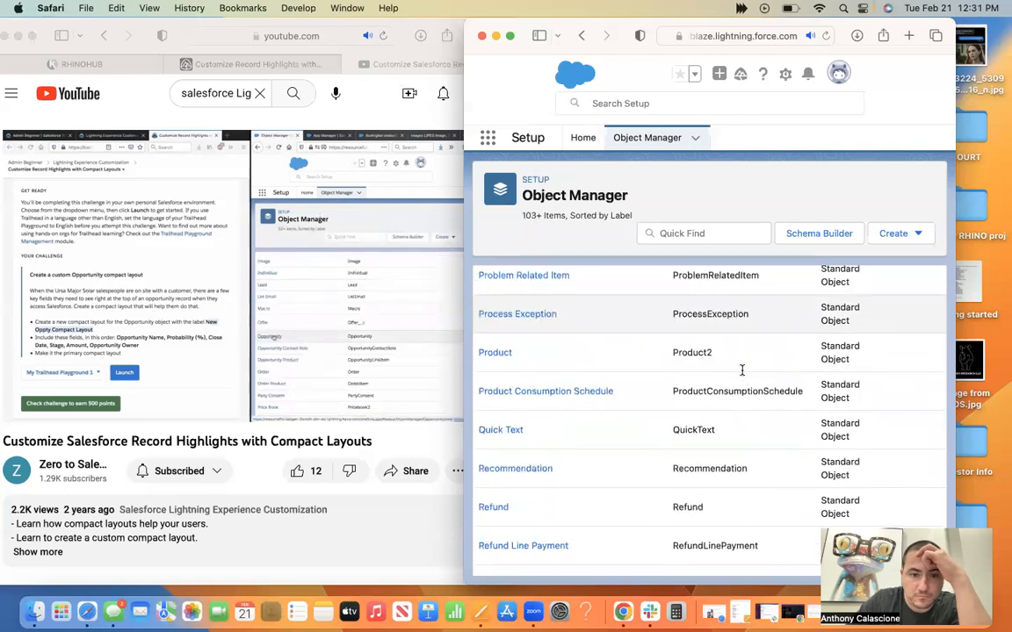
scroll(742, 372, "up", 5)
scroll(742, 373, "up", 5)
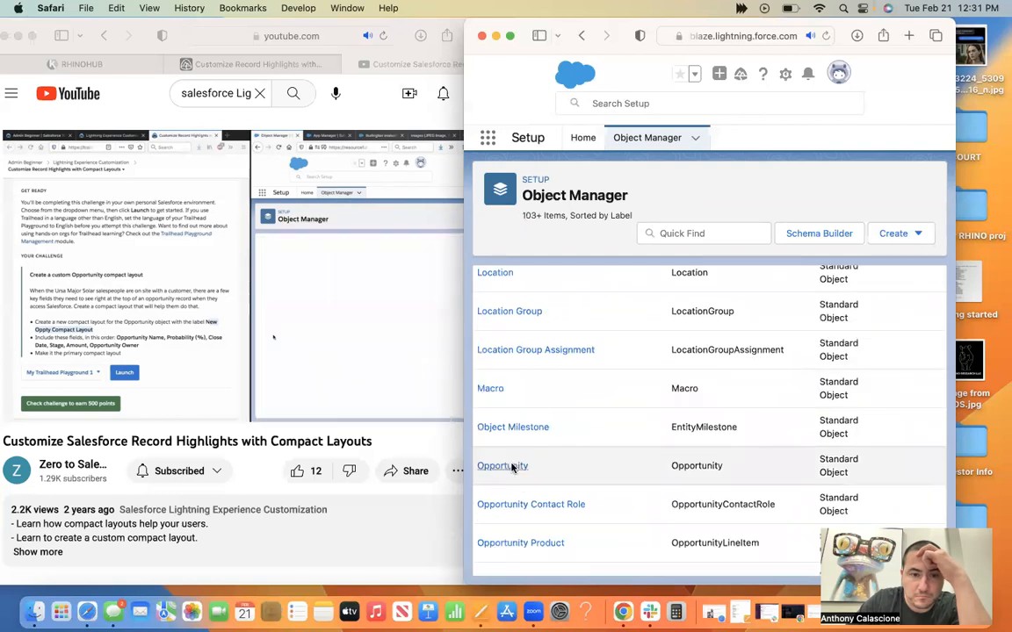
left_click(505, 466)
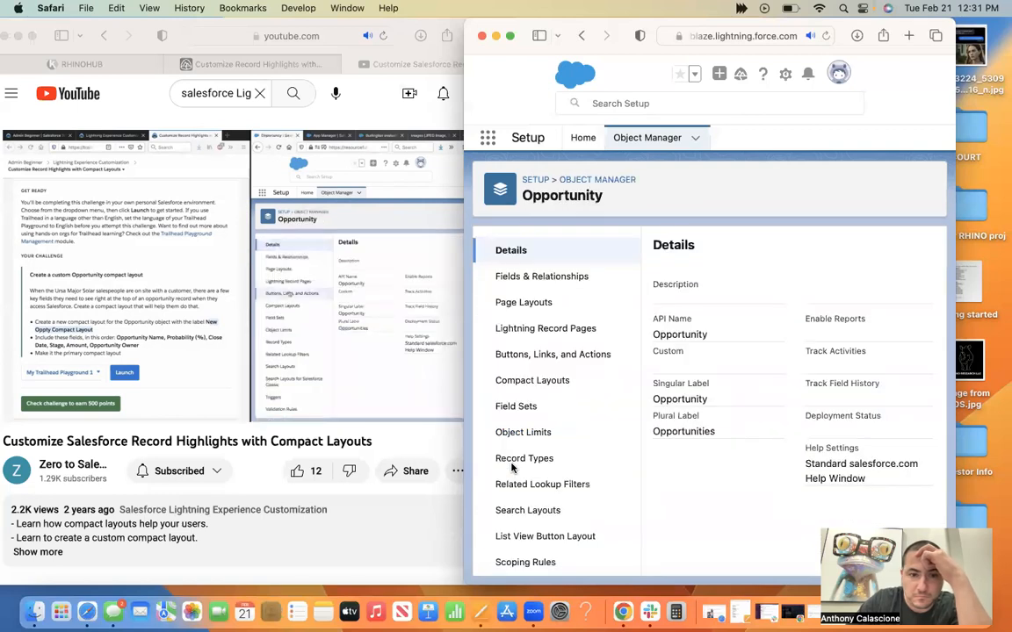
Create a new compact layout for the Opportunity object and label it New Oppty Compact Layout.
left_click(541, 385)
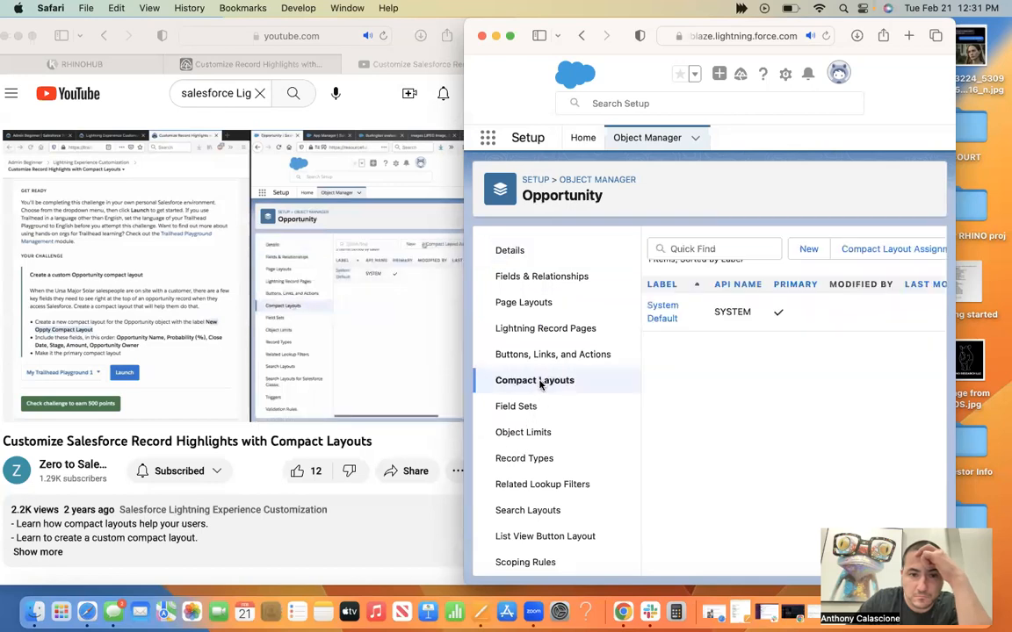
left_click(809, 248)
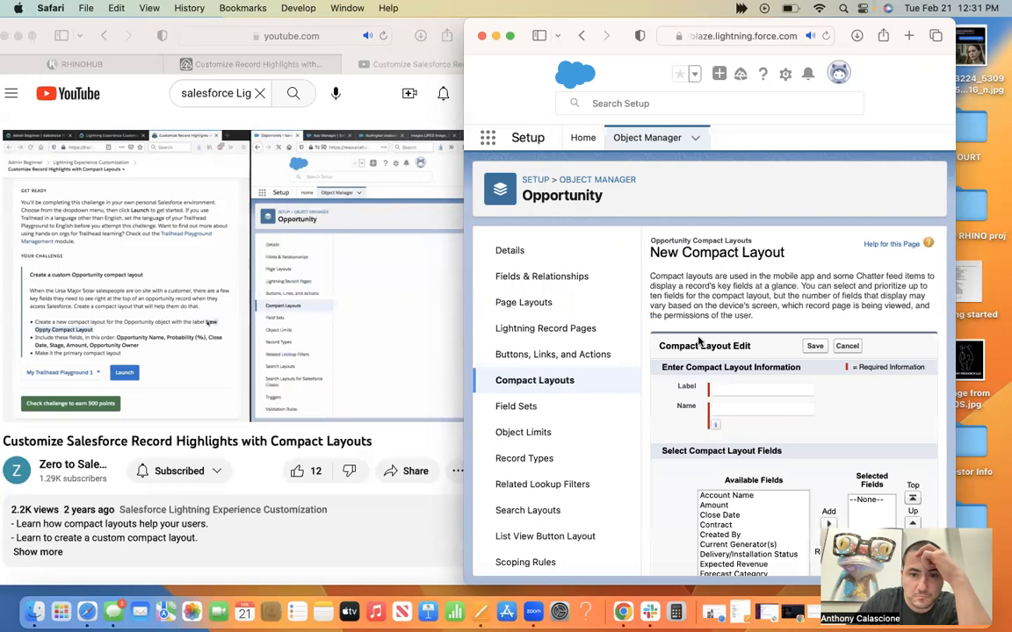
left_click(724, 391)
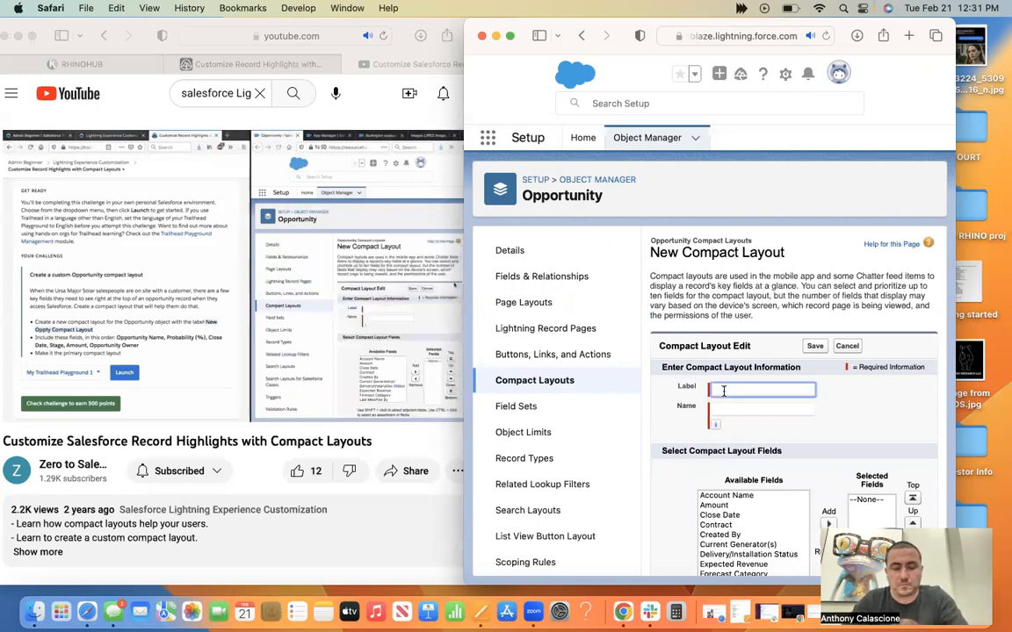
type("New Oppty Compact Layout")
left_click(718, 409)
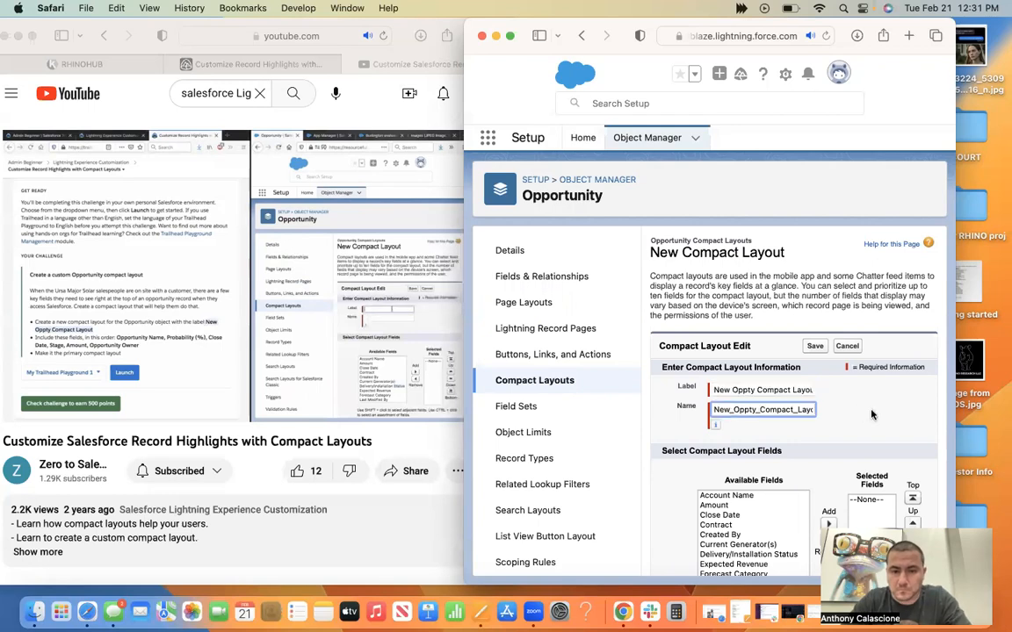
Add Opportunity Name and Probability (%) as the first two selected fields of the new Opportunity compact layout.
left_click(871, 415)
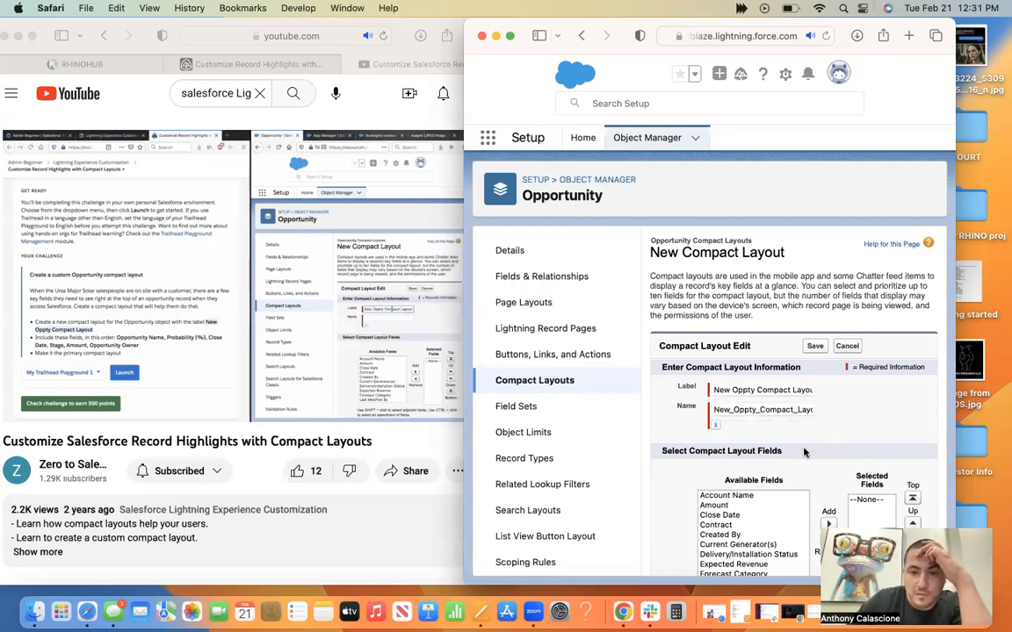
scroll(791, 461, "down", 2)
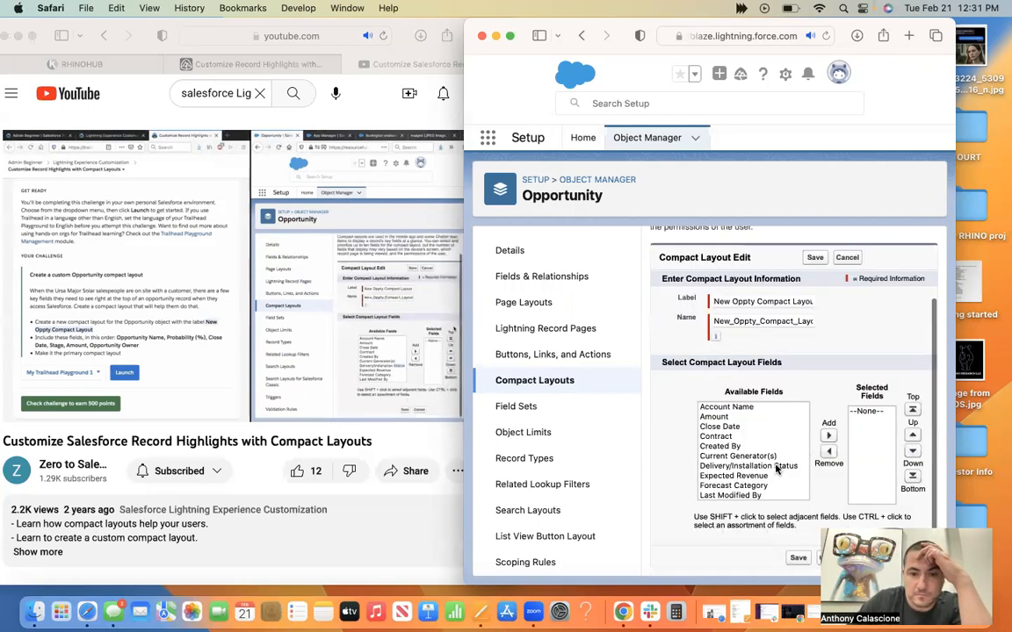
scroll(768, 469, "down", 1)
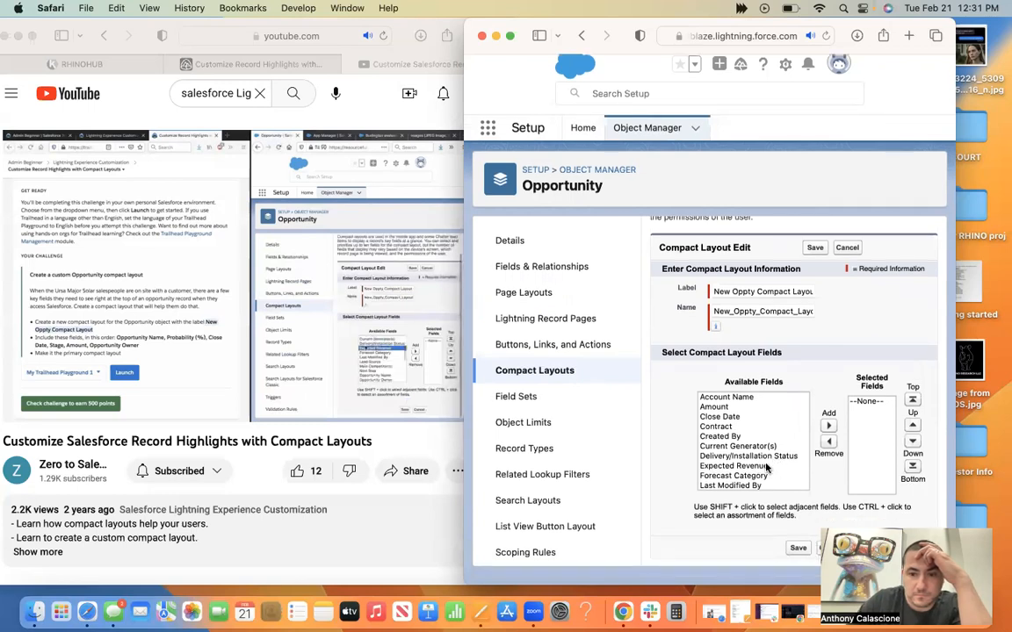
scroll(766, 468, "down", 5)
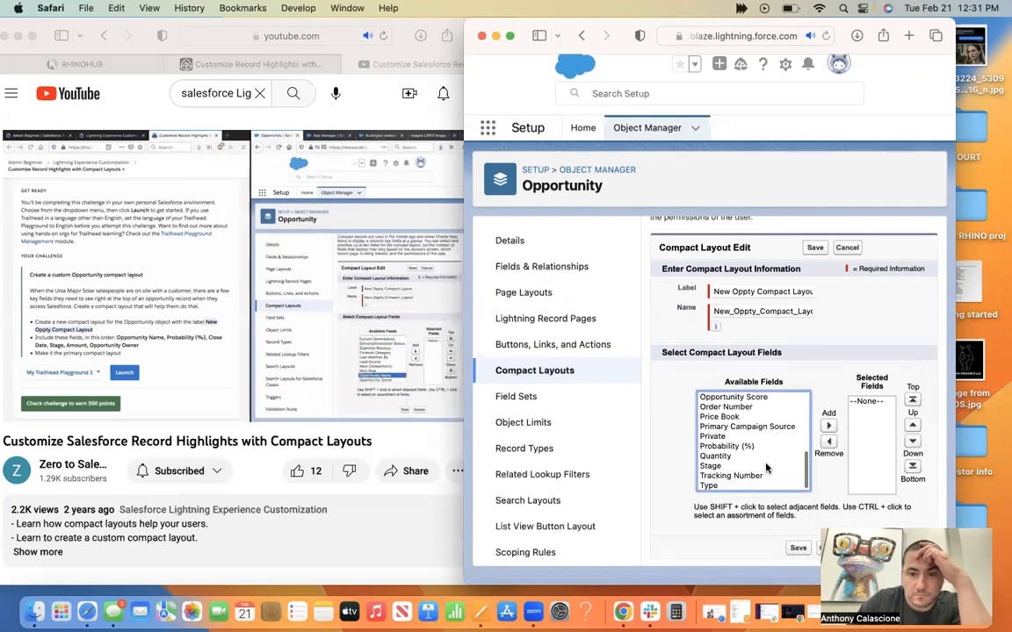
scroll(742, 409, "up", 2)
left_click(744, 416)
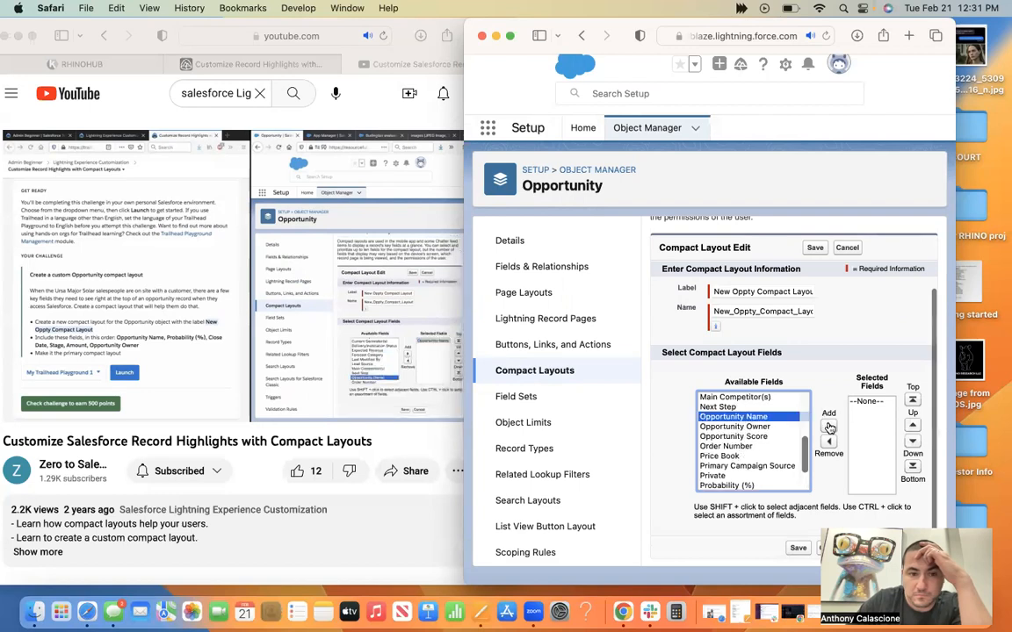
left_click(828, 428)
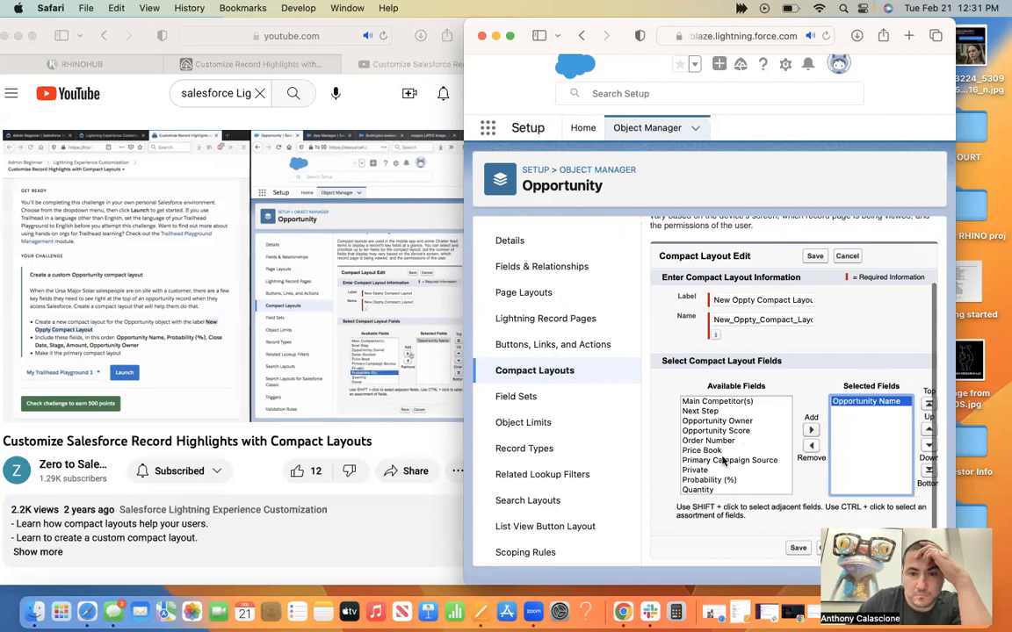
left_click(710, 480)
left_click(813, 432)
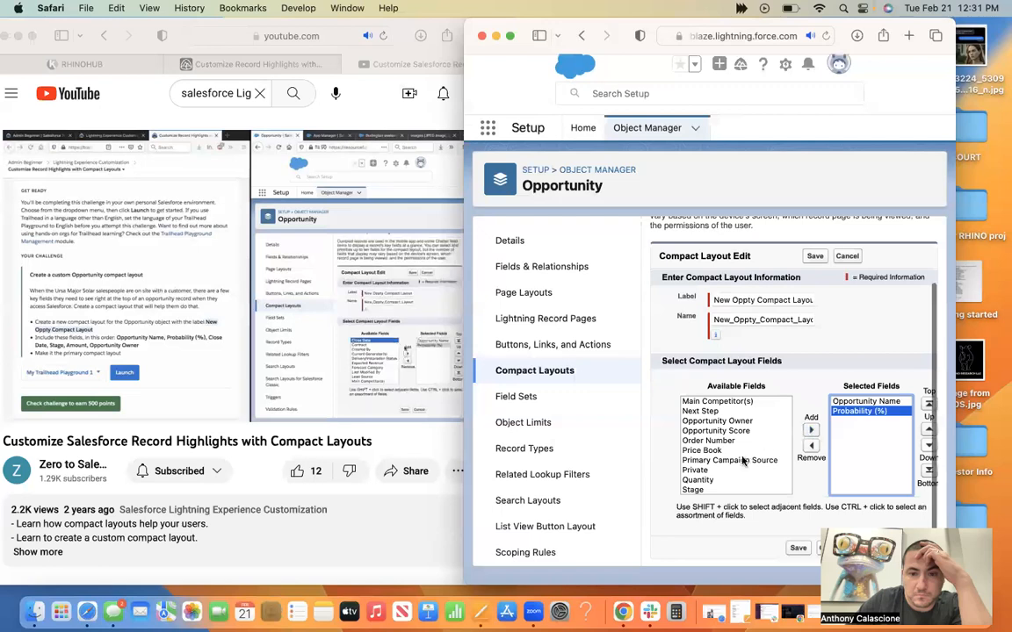
Add Close Date and Stage to the selected fields, following Probability (%).
scroll(740, 458, "up", 3)
left_click(702, 410)
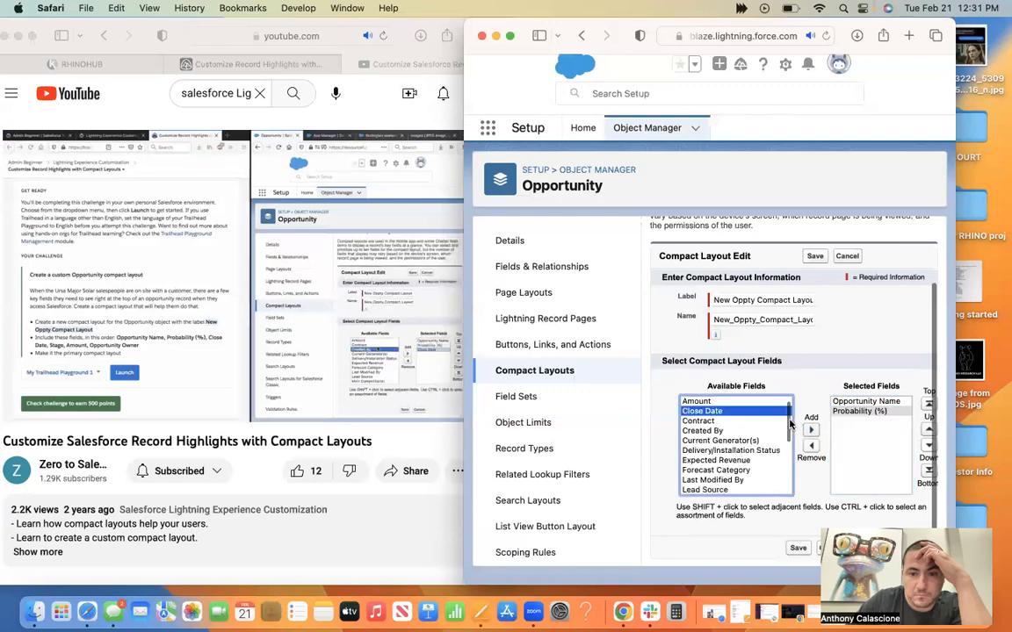
left_click(808, 432)
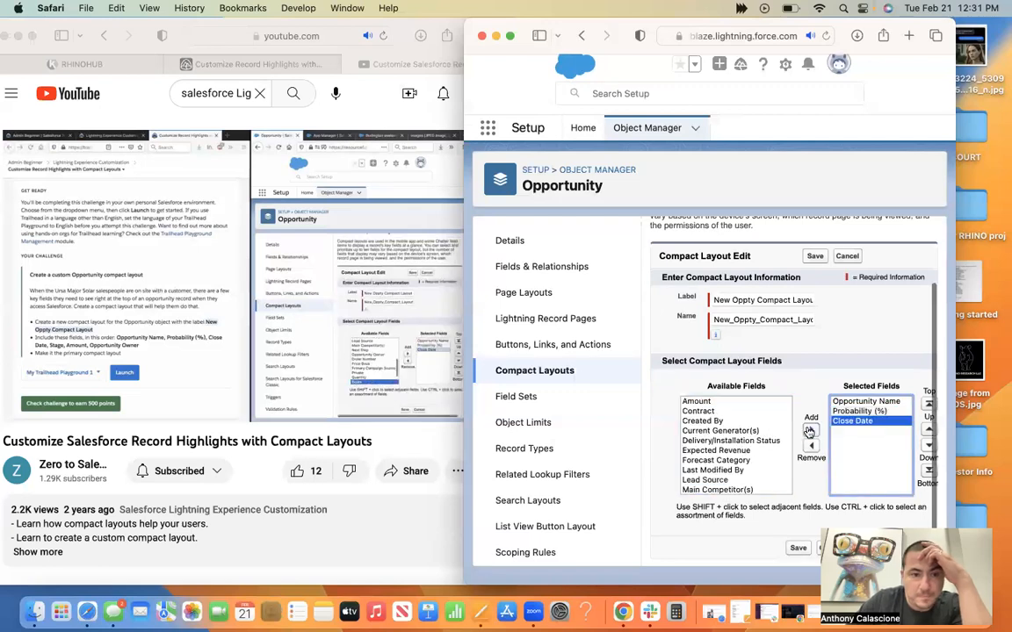
scroll(721, 450, "down", 5)
left_click(694, 470)
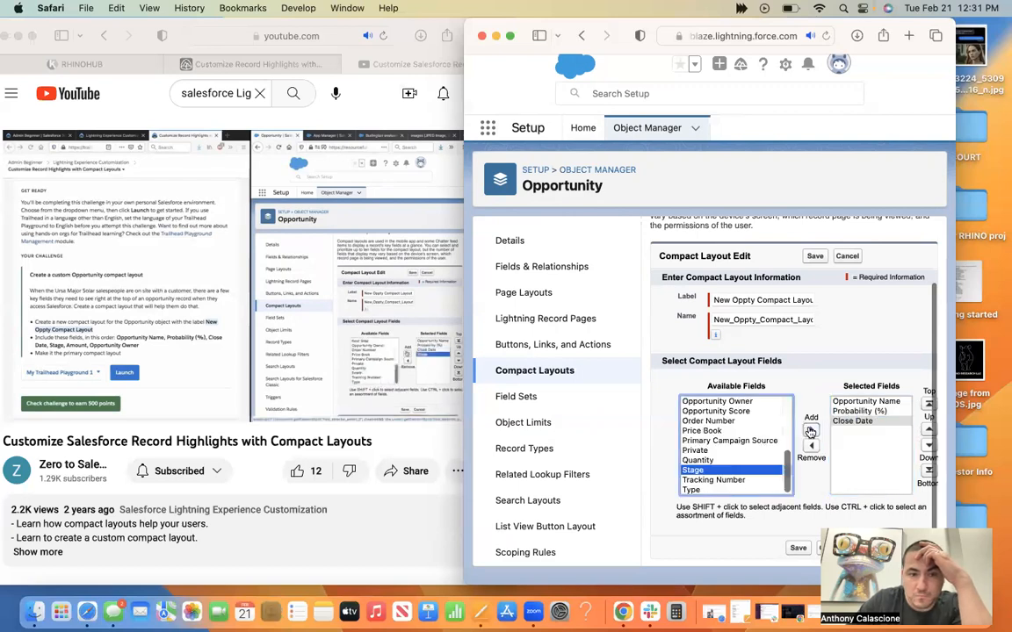
left_click(810, 432)
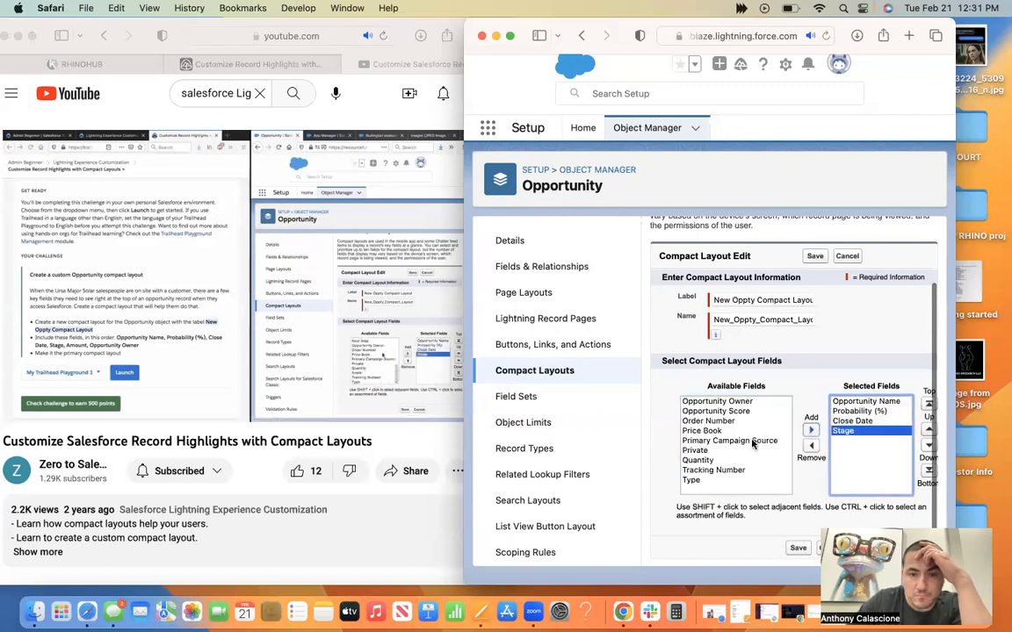
left_click(715, 411)
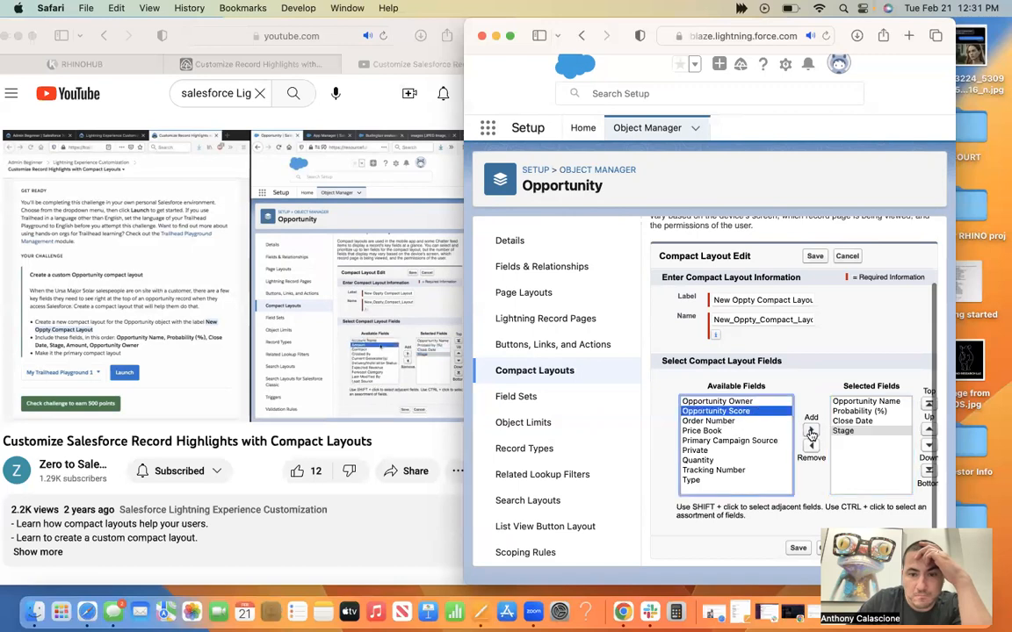
left_click(811, 434)
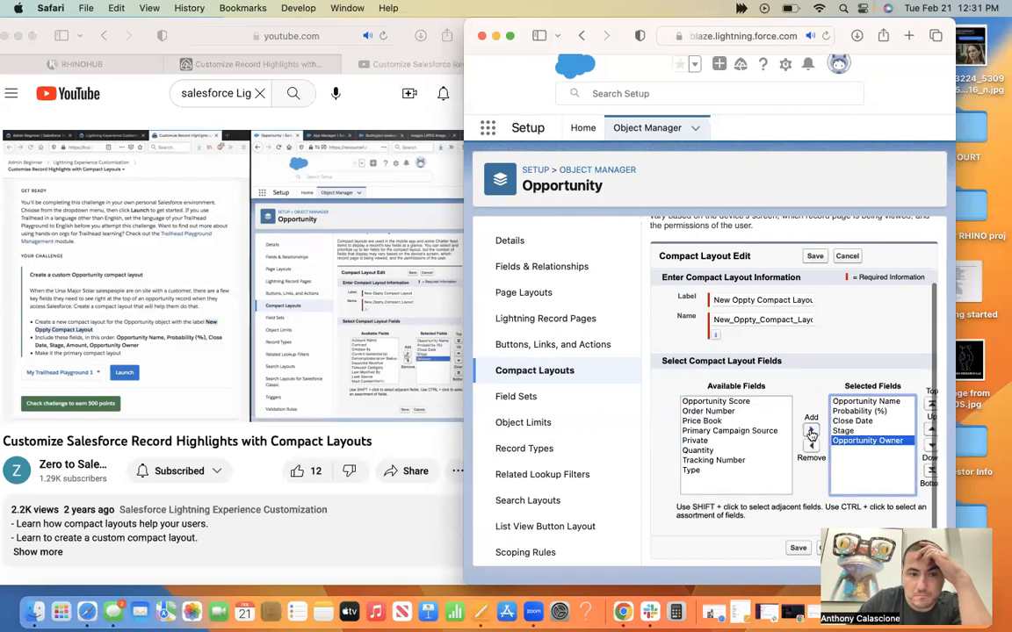
left_click(811, 445)
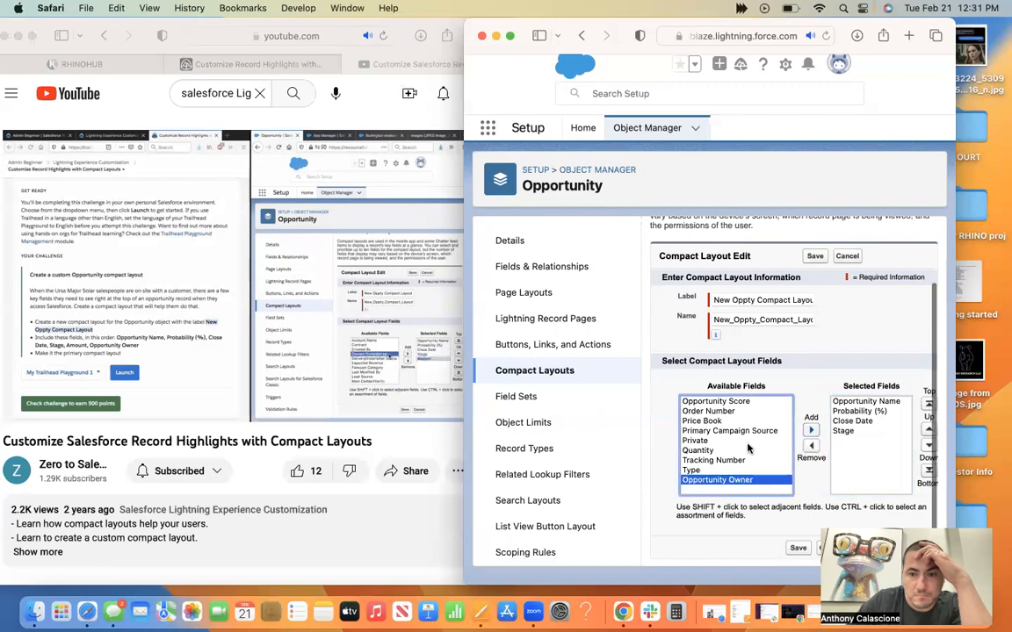
Add Amount and Opportunity Owner as the last two selected fields and save the compact layout.
scroll(715, 406, "up", 5)
left_click(707, 411)
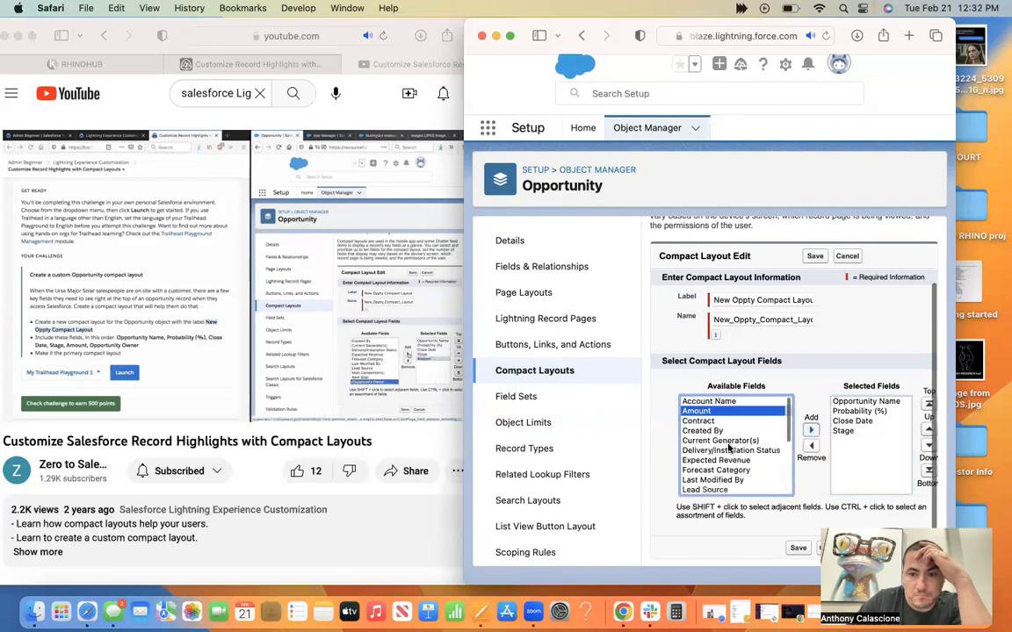
left_click(811, 430)
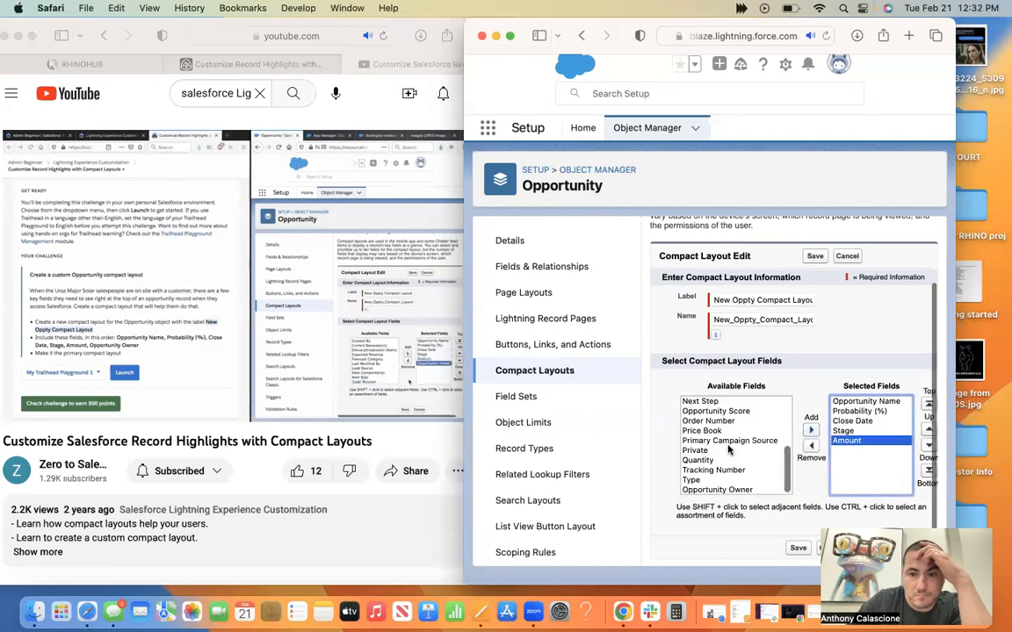
left_click(810, 432)
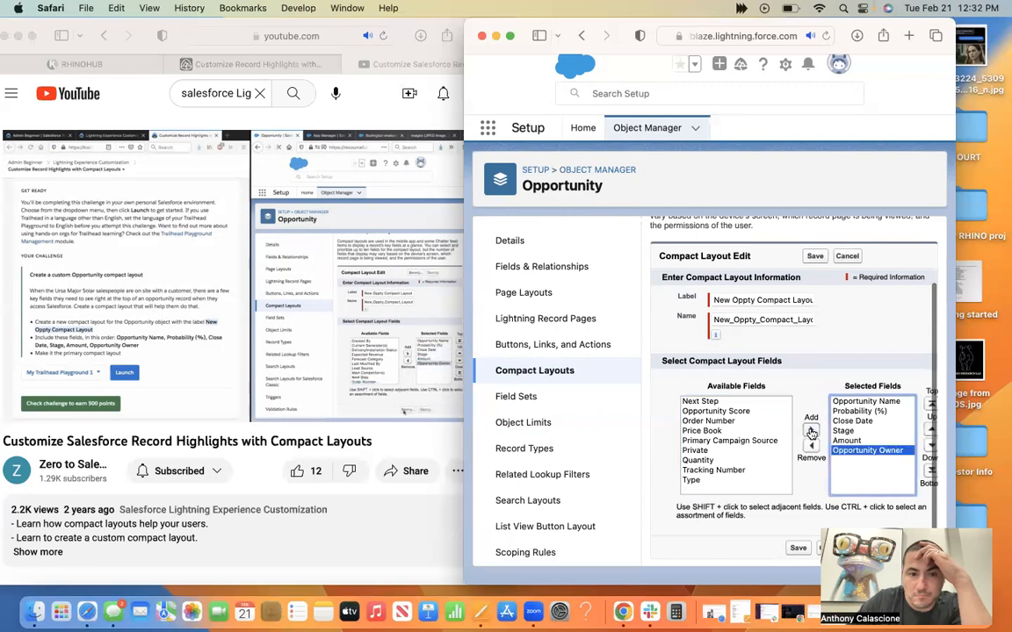
left_click(797, 550)
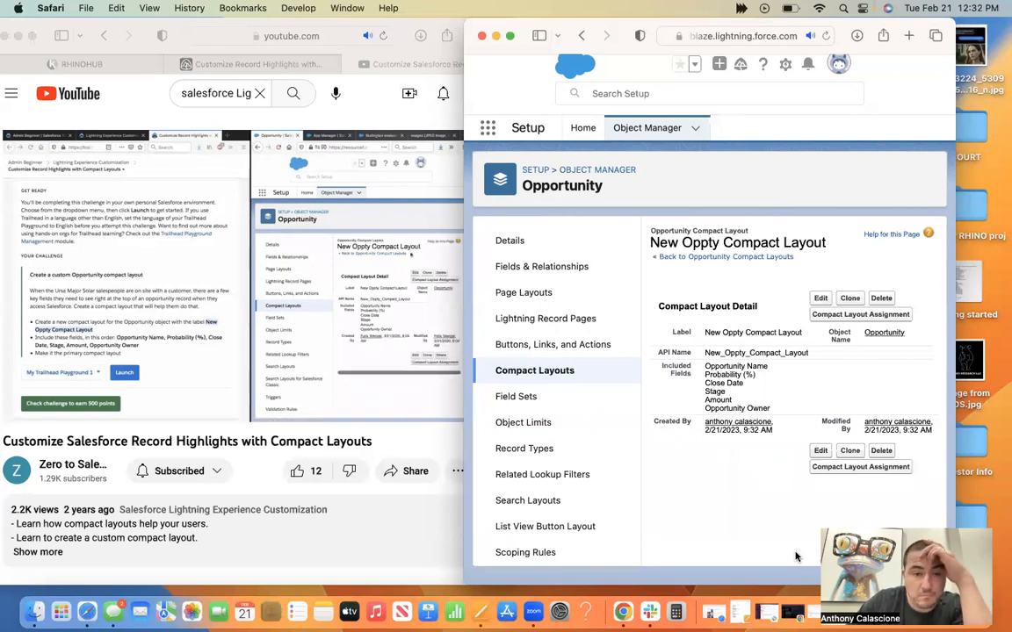
Reopen New Oppty Compact Layout for editing, pause the tutorial, review the selected fields and save the layout again.
left_click(822, 300)
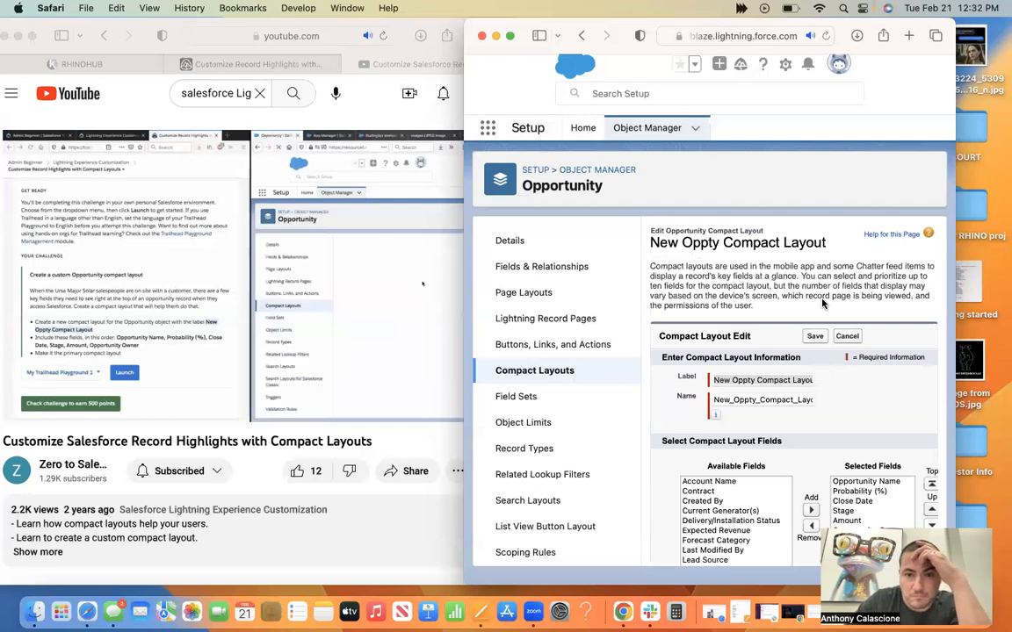
left_click(421, 371)
left_click(421, 371)
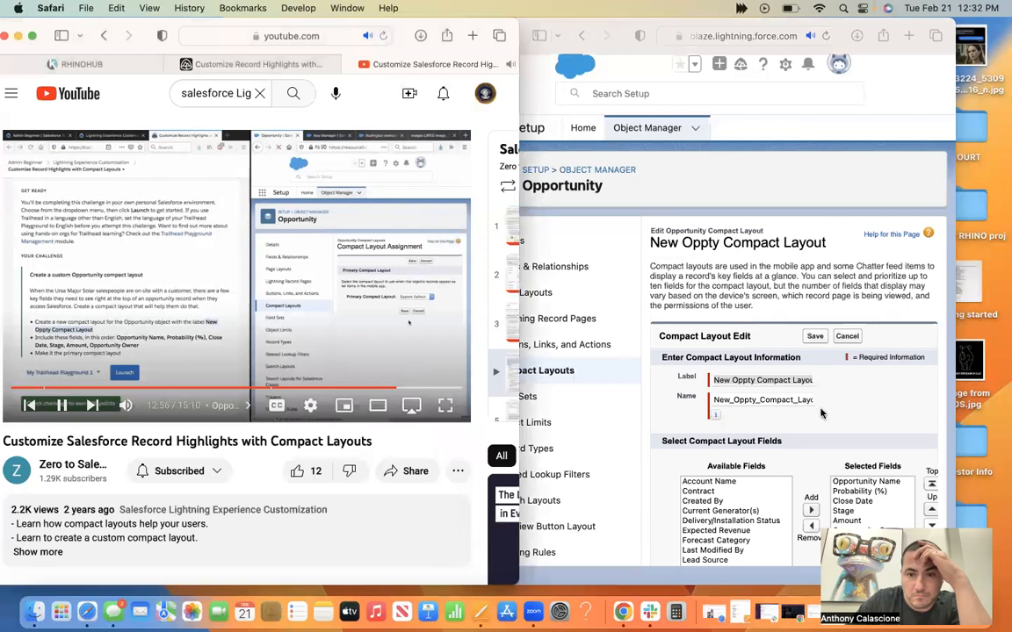
scroll(821, 413, "down", 2)
scroll(798, 547, "up", 1)
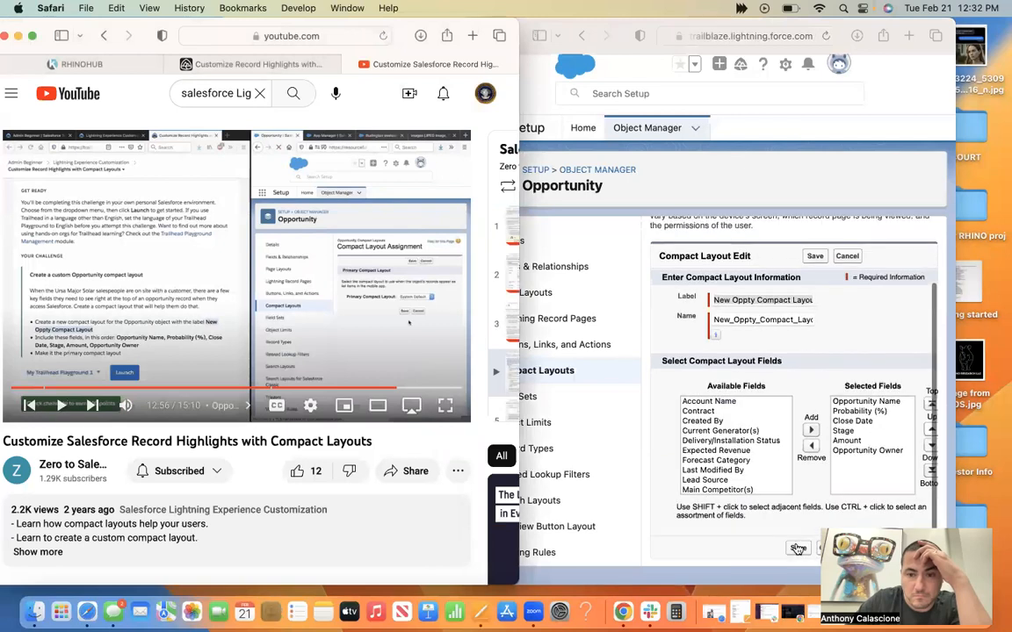
left_click(797, 549)
left_click(797, 548)
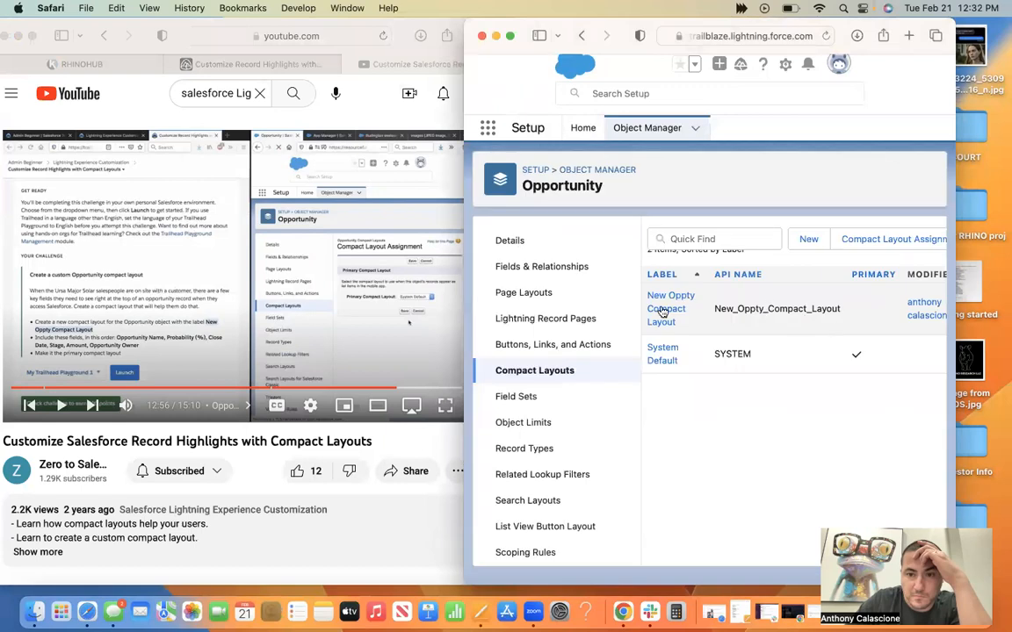
Assign New Oppty Compact Layout as the Opportunity object's primary compact layout and save the assignment.
left_click(663, 309)
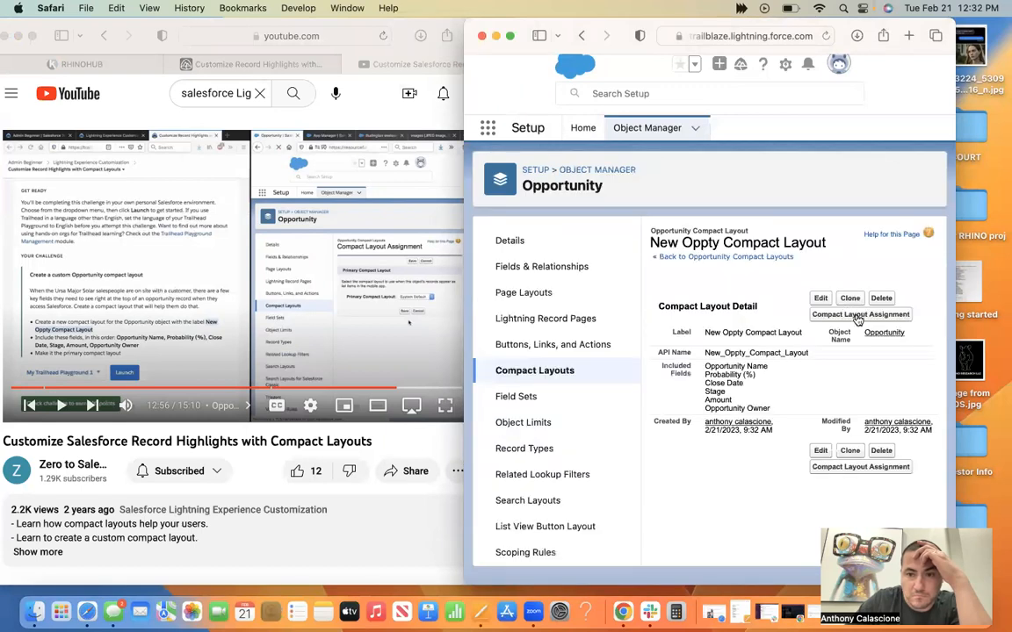
left_click(857, 317)
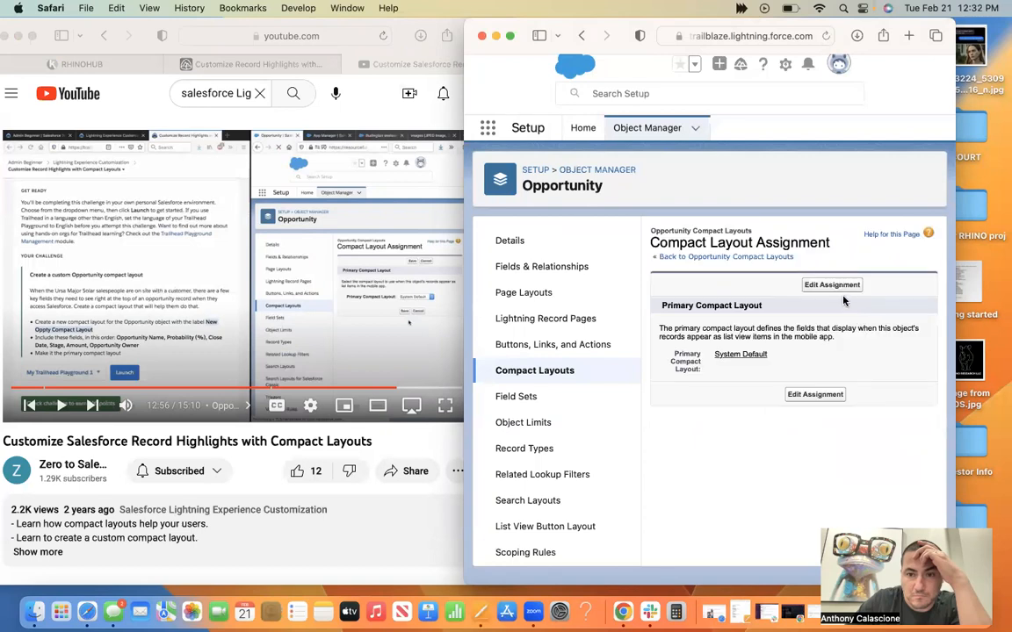
left_click(832, 286)
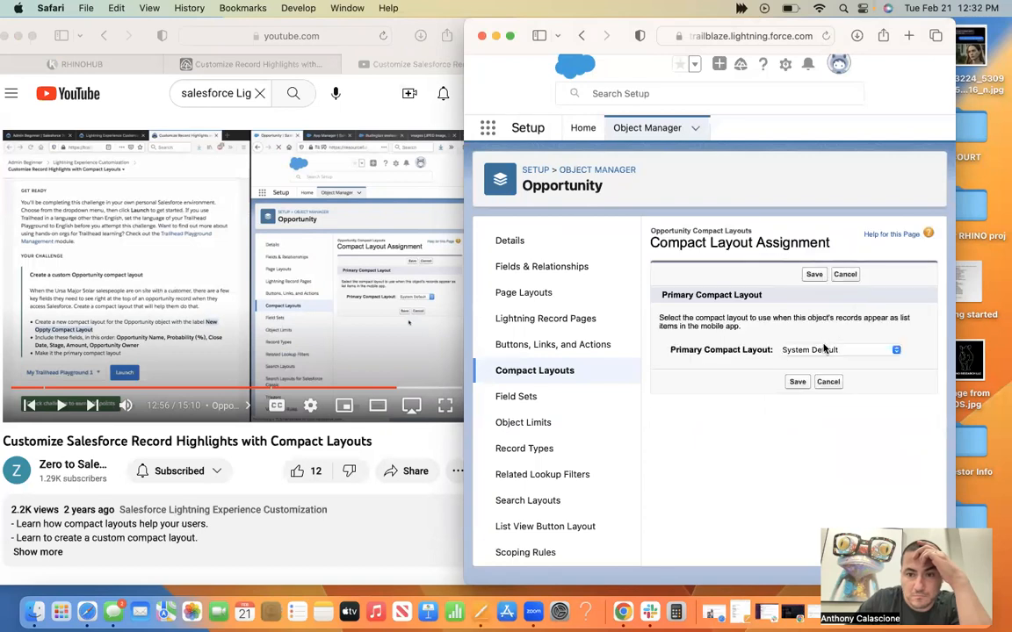
left_click(817, 352)
left_click(814, 366)
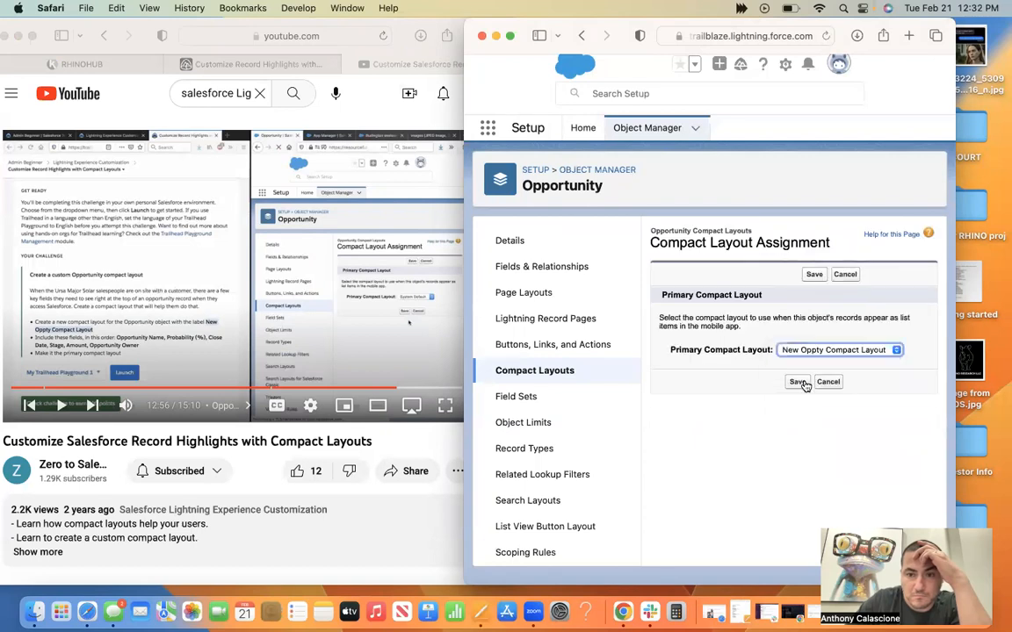
left_click(797, 382)
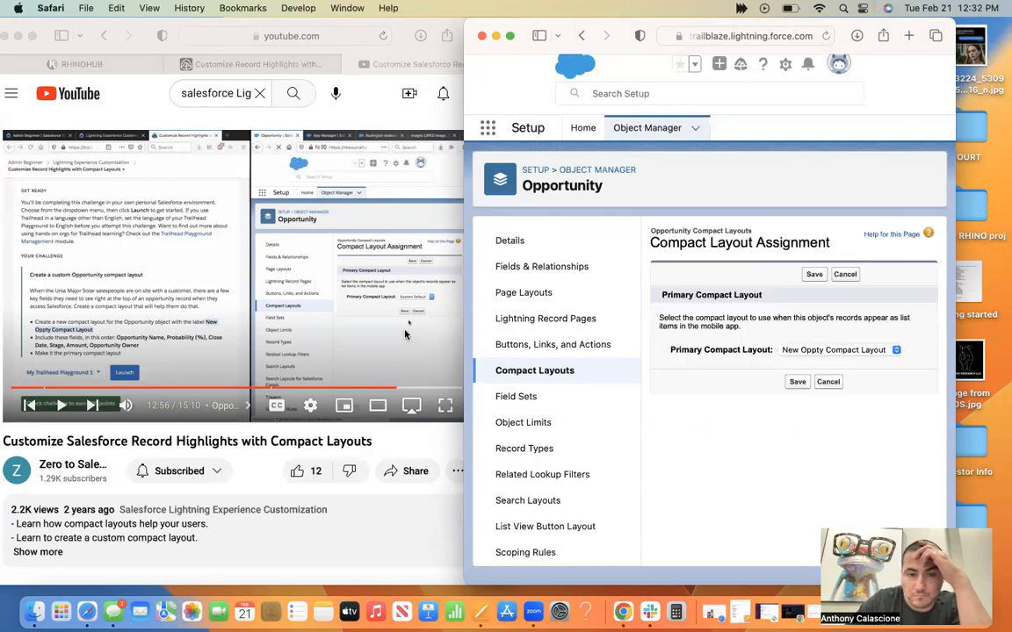
Resume the tutorial to watch the assignment being saved, switch to the Trailhead unit and check the challenge for 500 points.
left_click(405, 334)
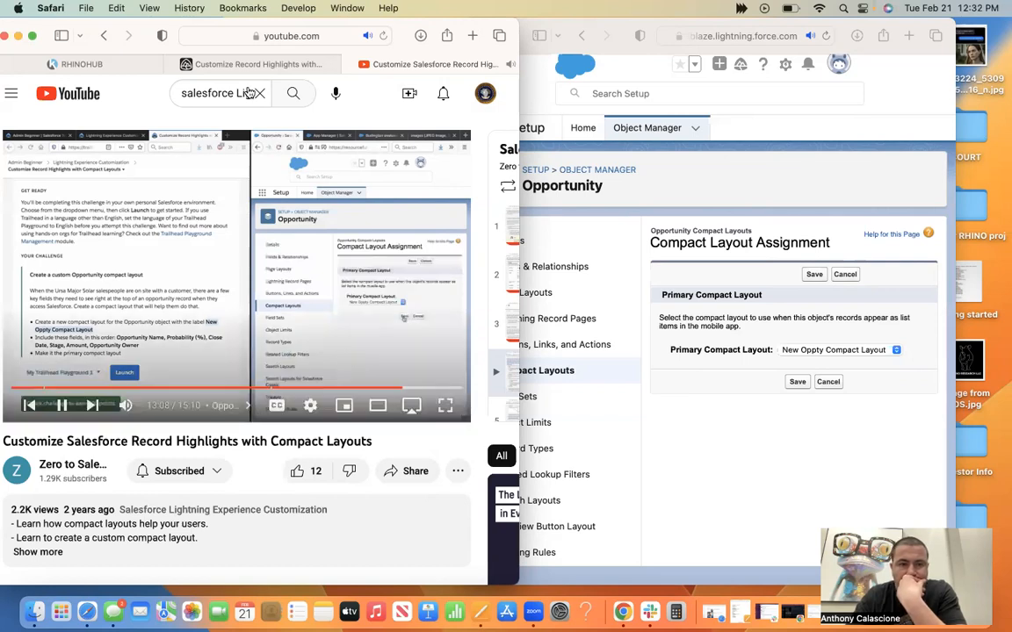
left_click(220, 66)
scroll(261, 443, "down", 6)
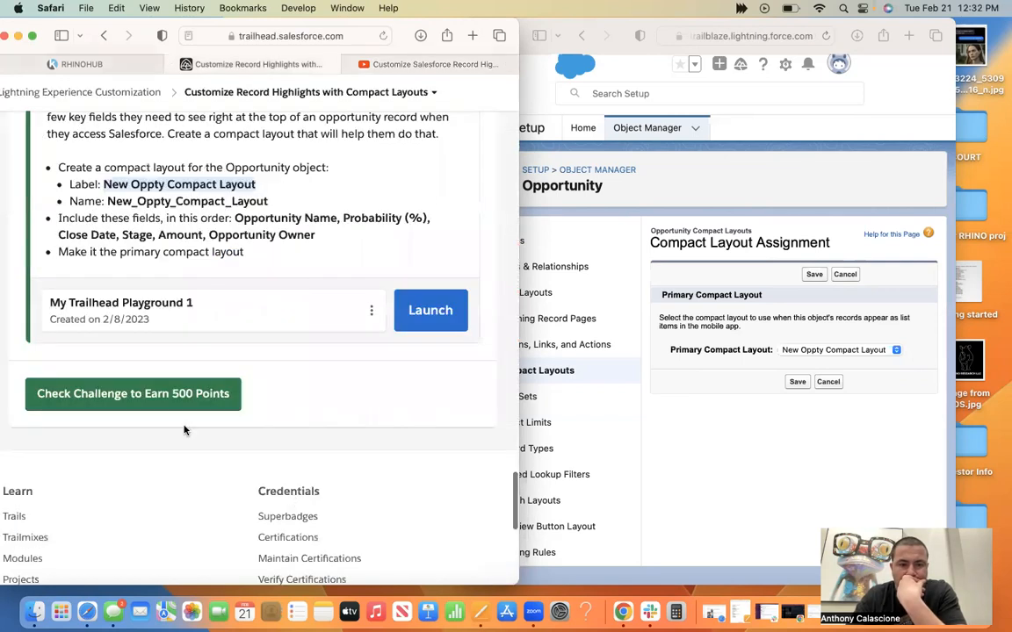
left_click(139, 389)
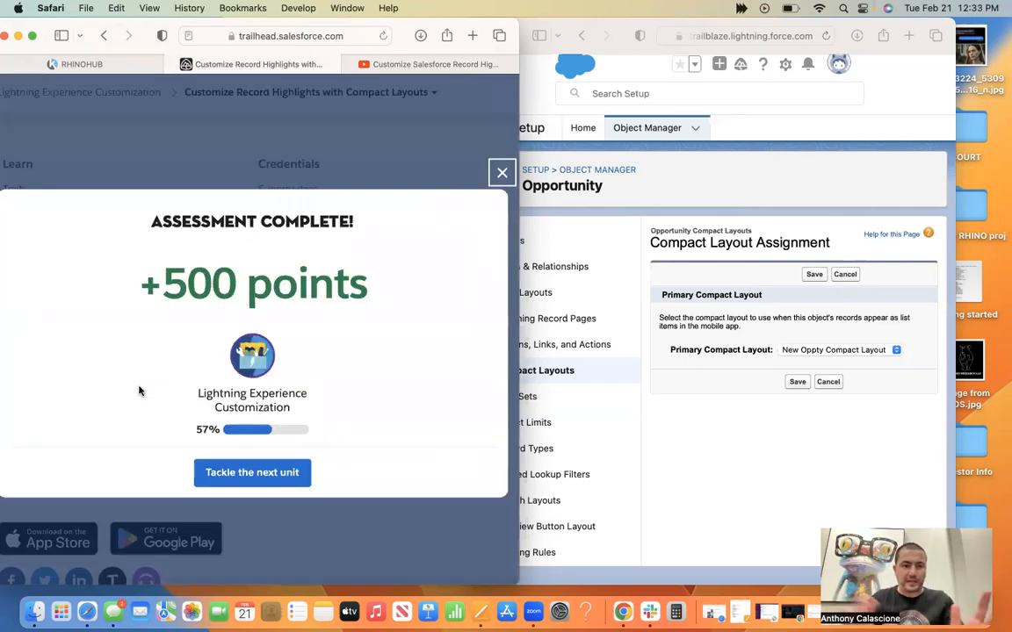
Proceed to the next unit, Customize Record Details with Page Layouts, and read its page layout editor introduction and Lead Layout instructions.
left_click(249, 463)
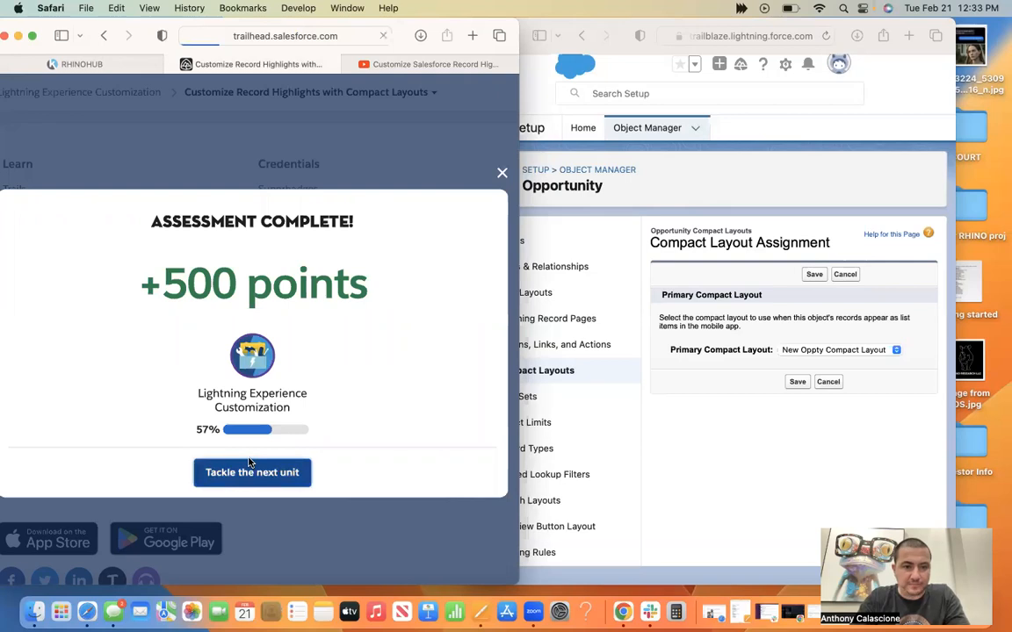
scroll(214, 313, "down", 5)
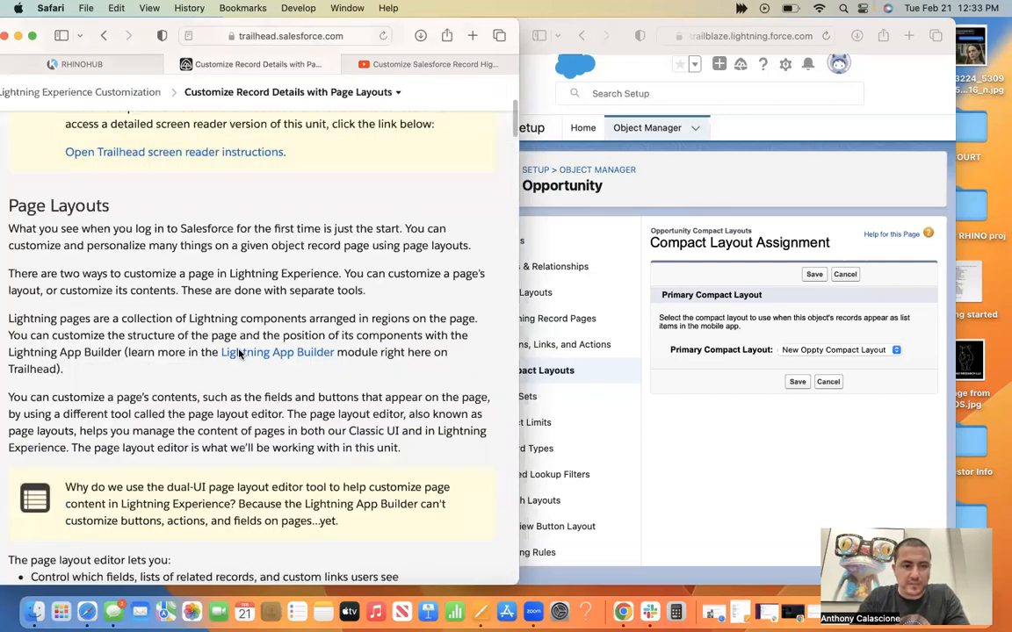
scroll(214, 313, "down", 5)
scroll(425, 396, "down", 2)
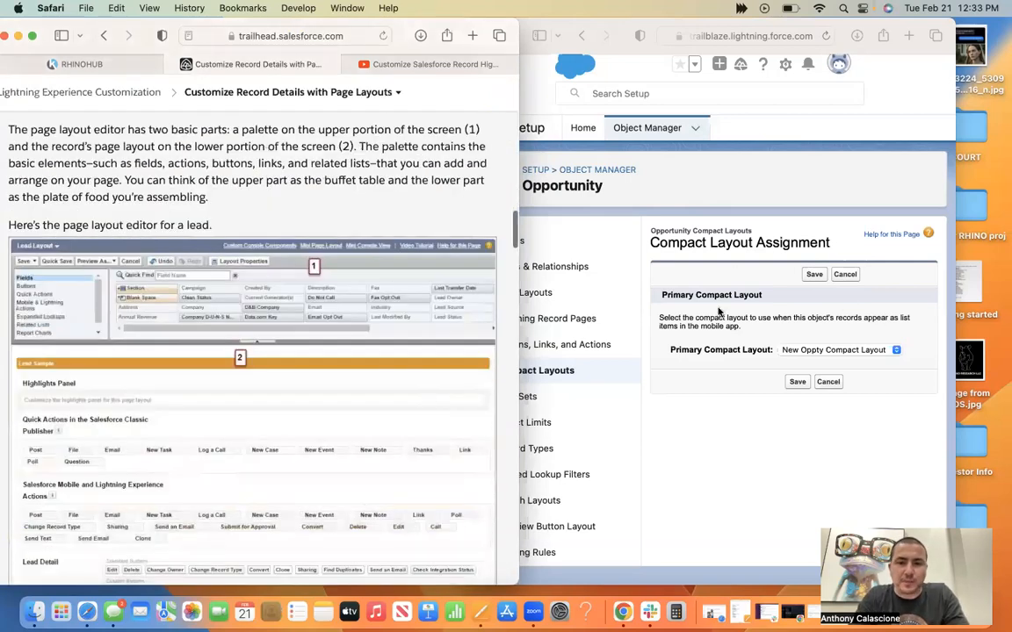
left_click(516, 404)
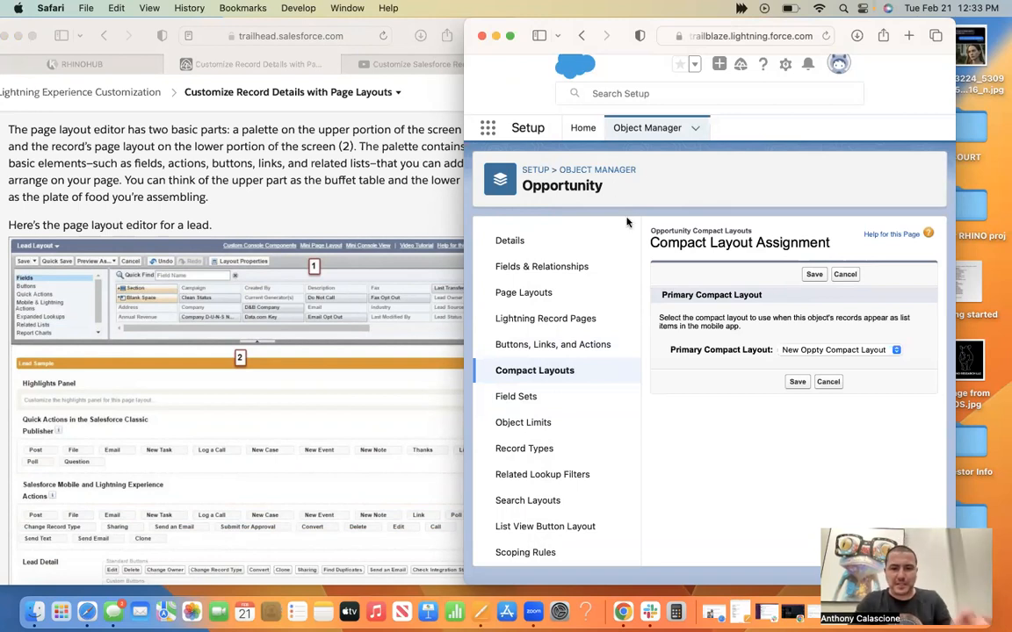
left_click(423, 387)
scroll(422, 387, "down", 5)
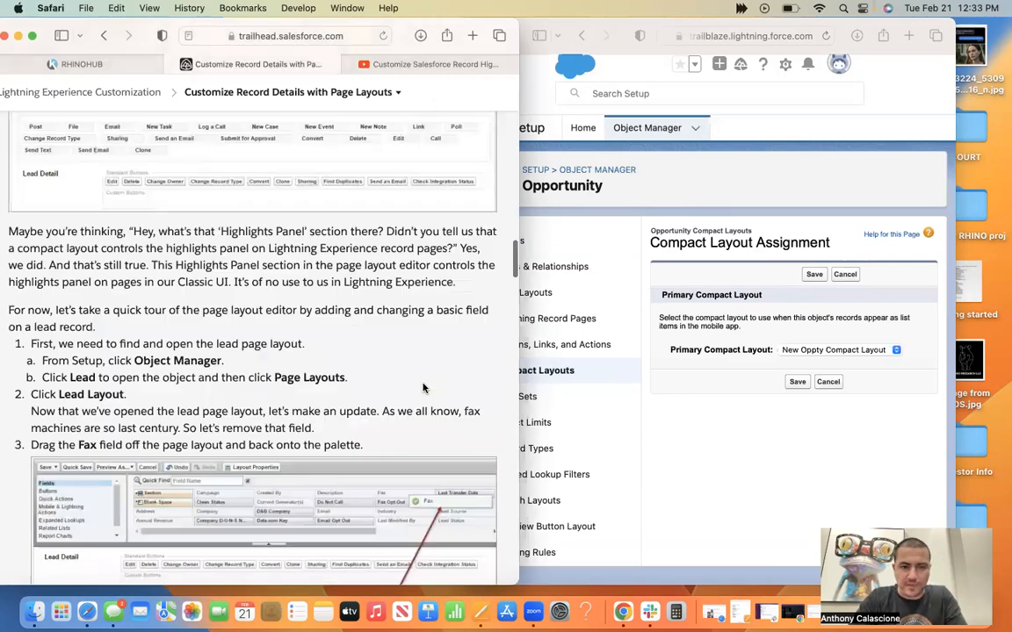
Review the rest of the unit, including creating a page layout, assigning it to profiles and the quiz questions.
scroll(422, 387, "down", 4)
scroll(422, 388, "up", 10)
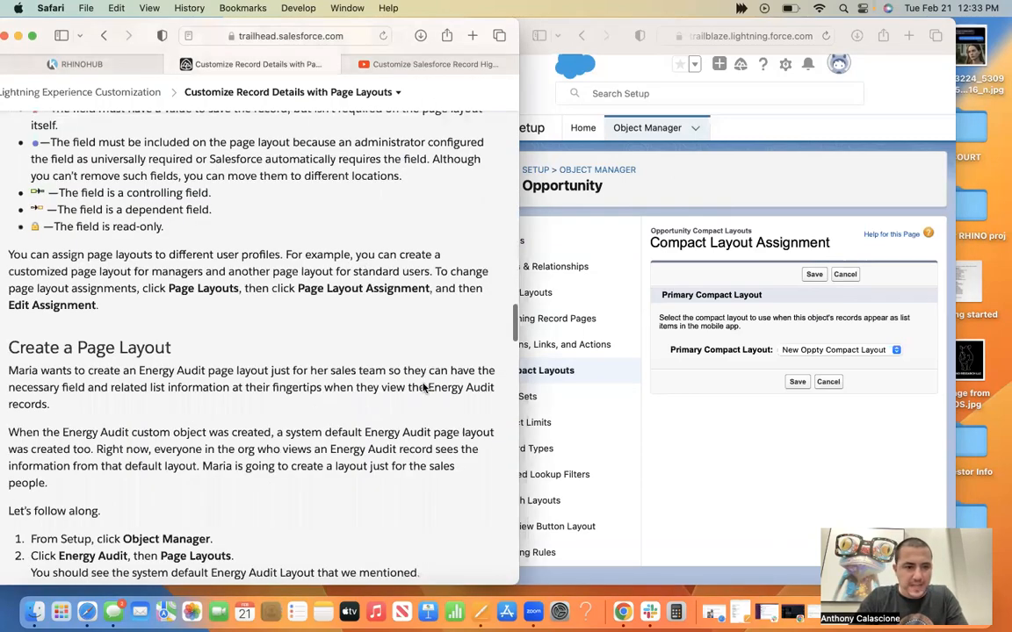
scroll(422, 387, "down", 5)
scroll(422, 388, "down", 10)
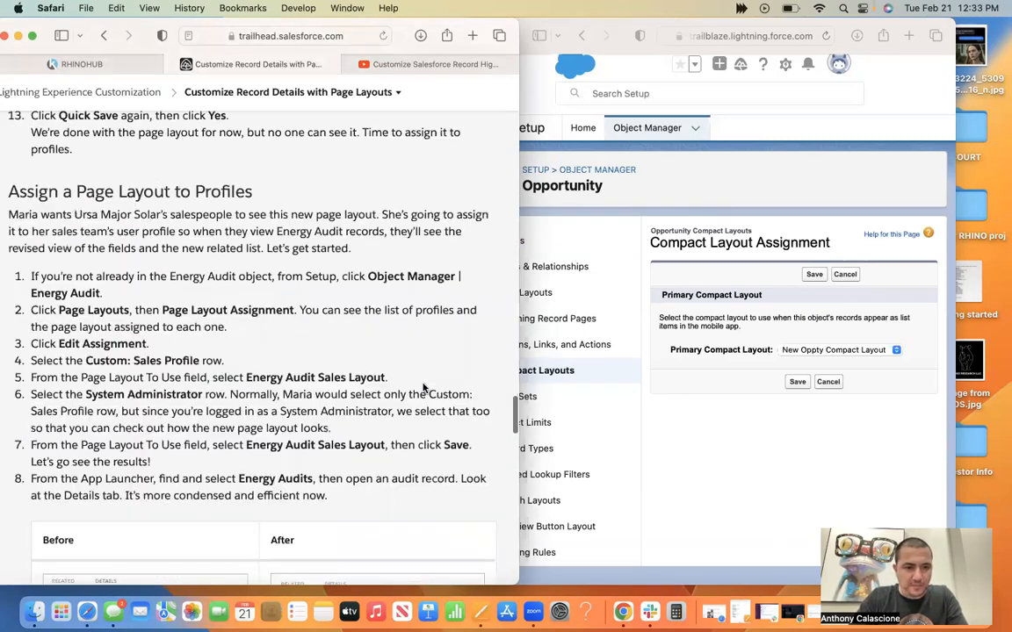
scroll(423, 388, "down", 10)
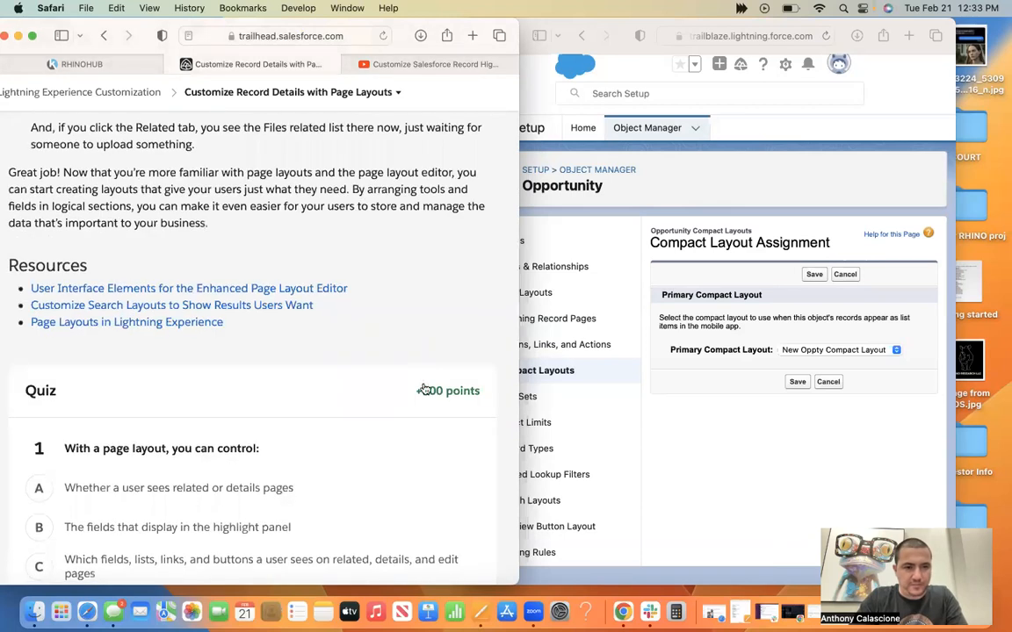
scroll(425, 386, "down", 10)
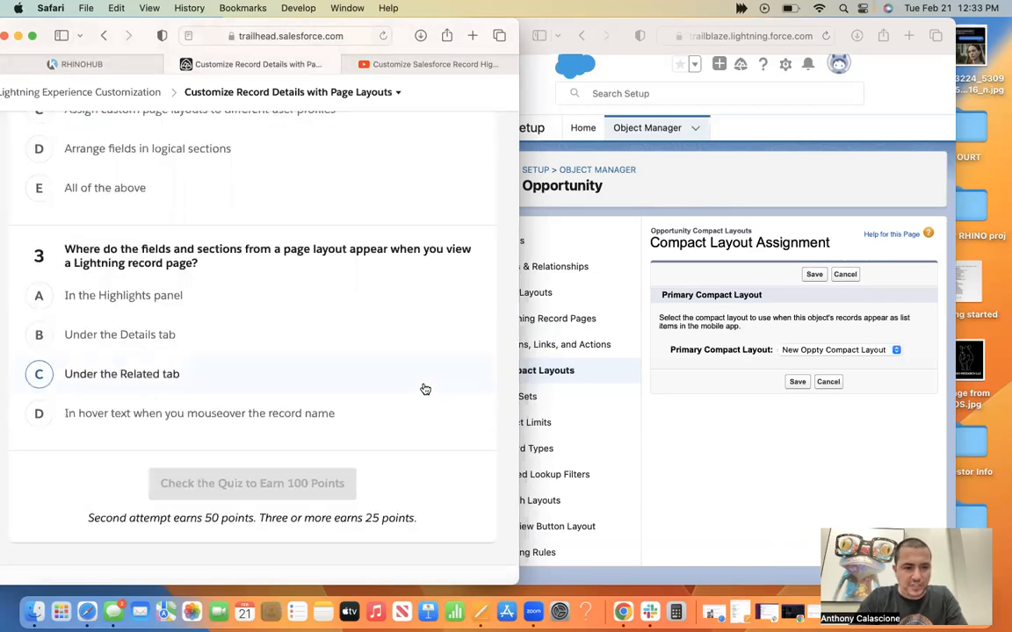
scroll(424, 388, "up", 2)
scroll(424, 388, "up", 10)
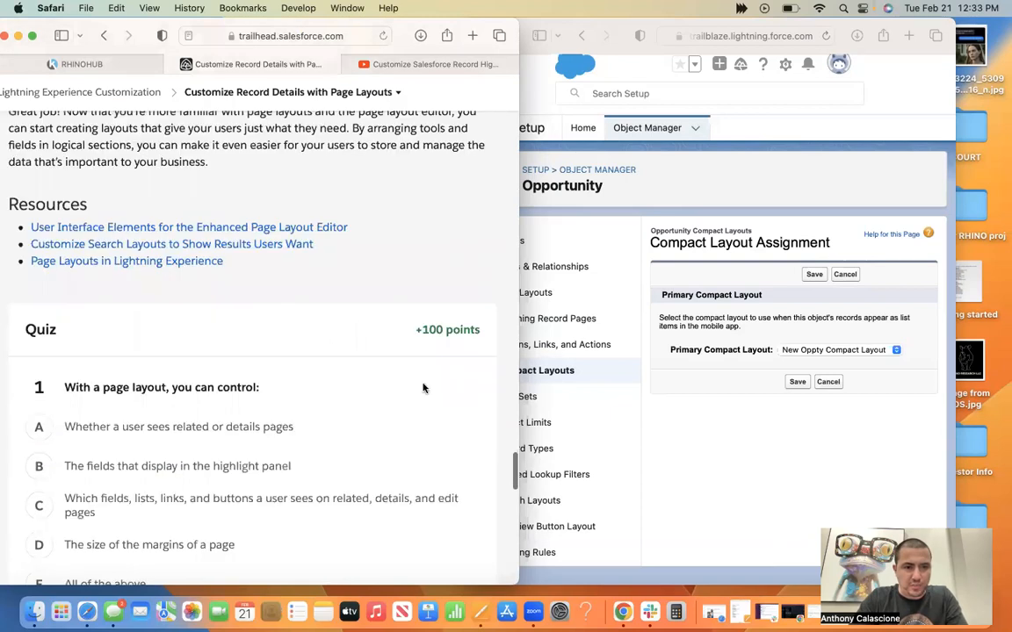
scroll(424, 388, "up", 3)
scroll(424, 384, "up", 5)
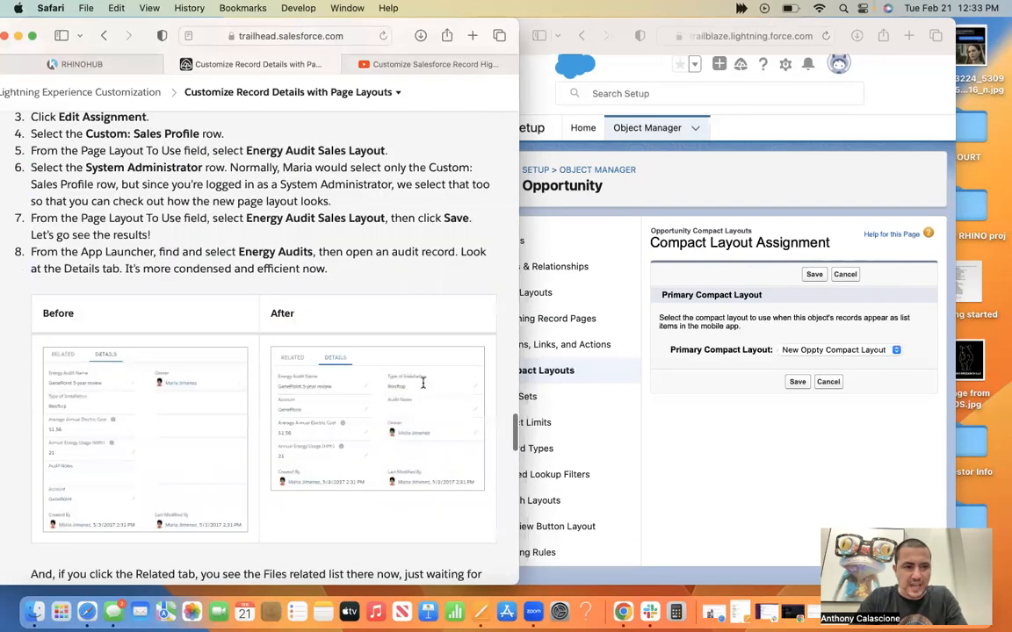
scroll(424, 387, "up", 5)
scroll(424, 388, "up", 8)
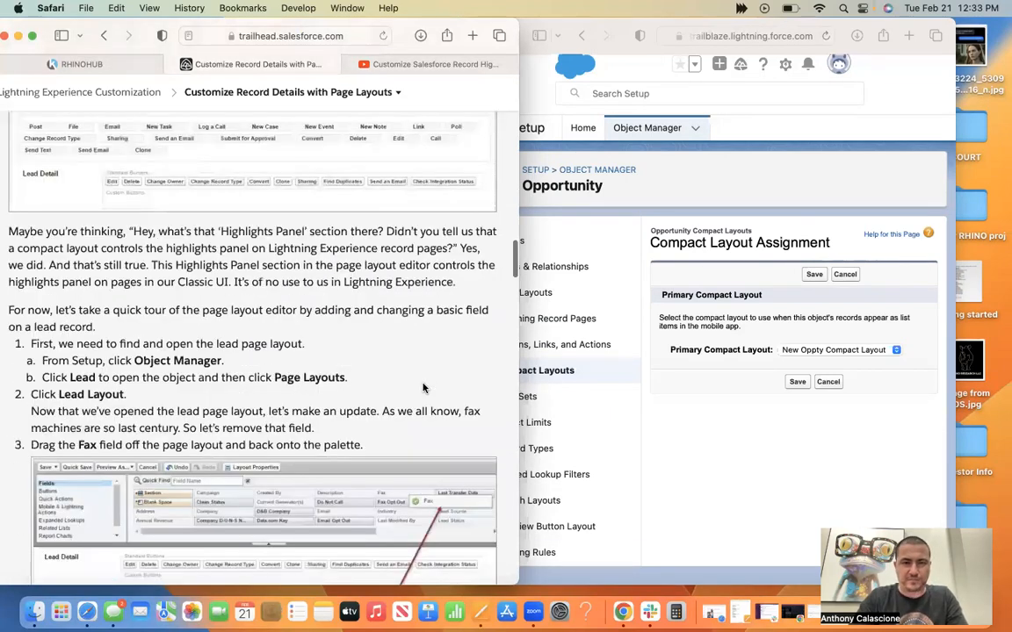
scroll(419, 56, "up", 15)
Start the playlist's next tutorial, Customize Salesforce Record Details with Page Layouts, and compare it with the open Trailhead unit.
left_click(426, 66)
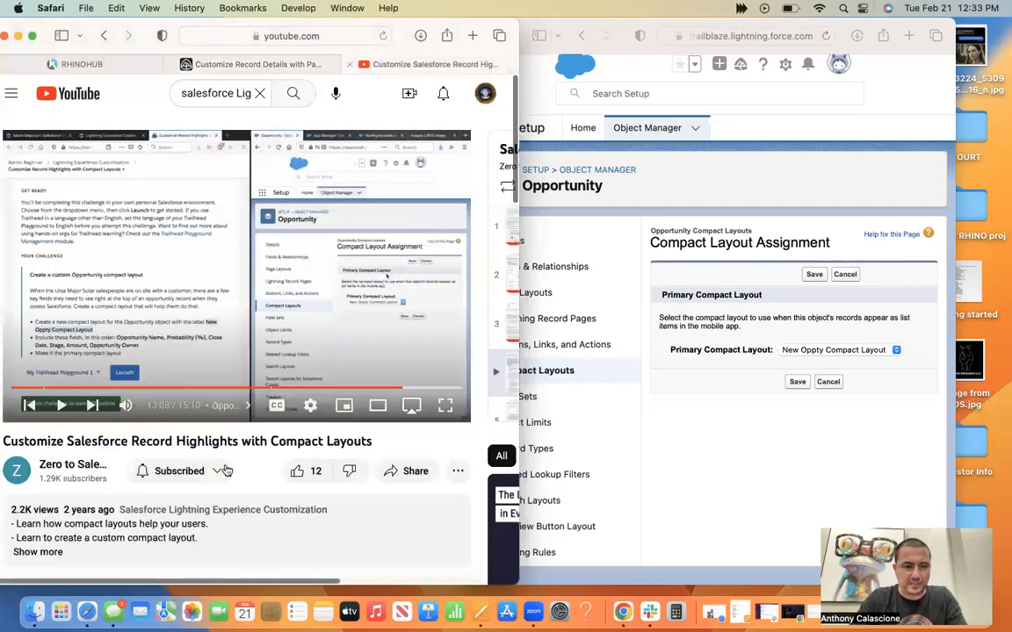
left_click(93, 405)
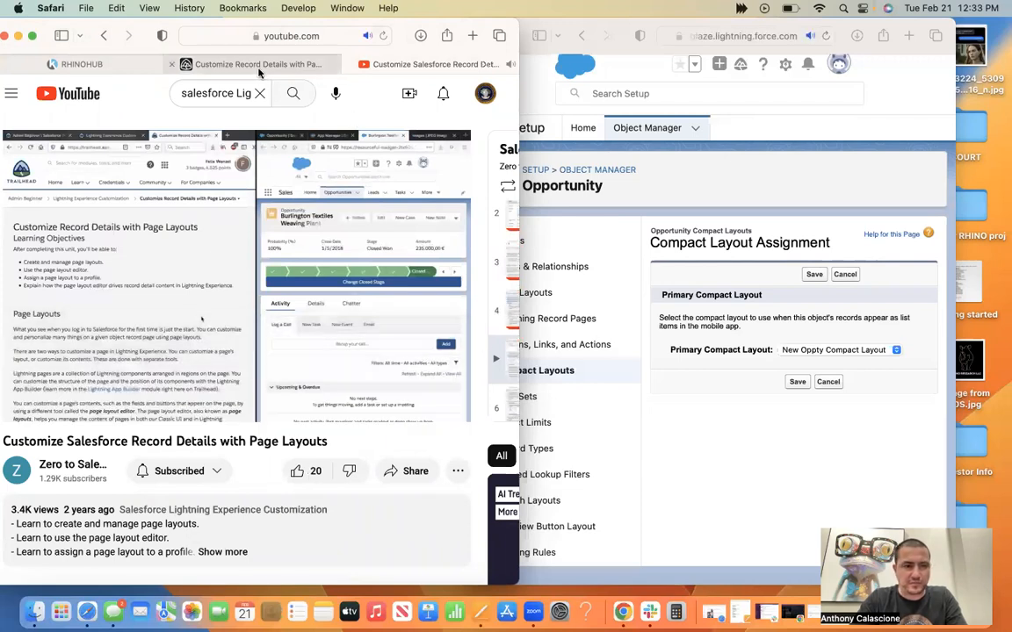
left_click(259, 69)
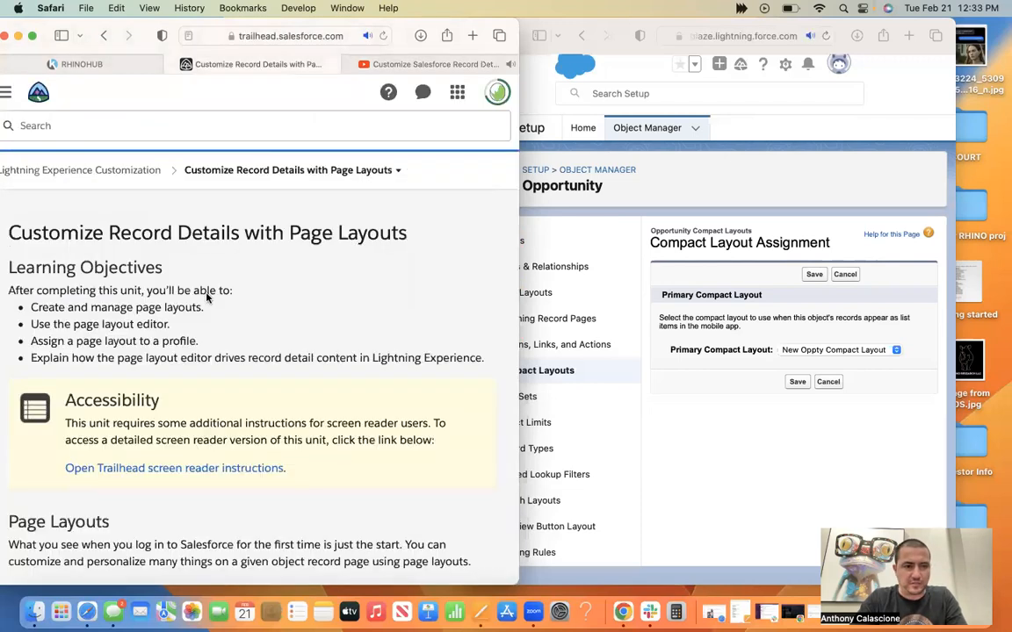
left_click(431, 69)
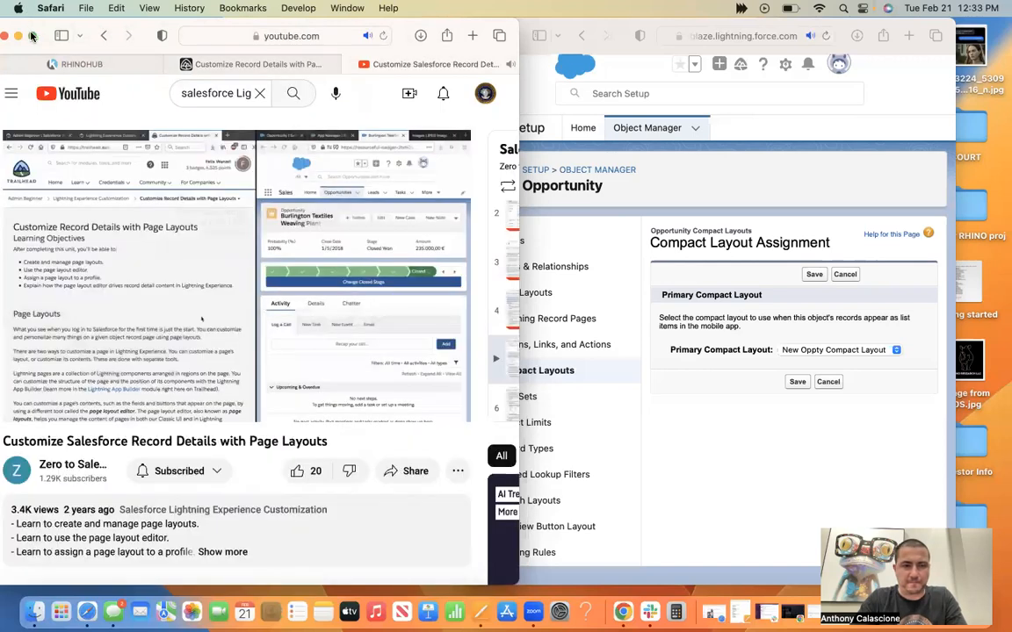
Enlarge the browser window and show the tutorial in full screen, pausing it briefly before resuming playback.
left_click(30, 36)
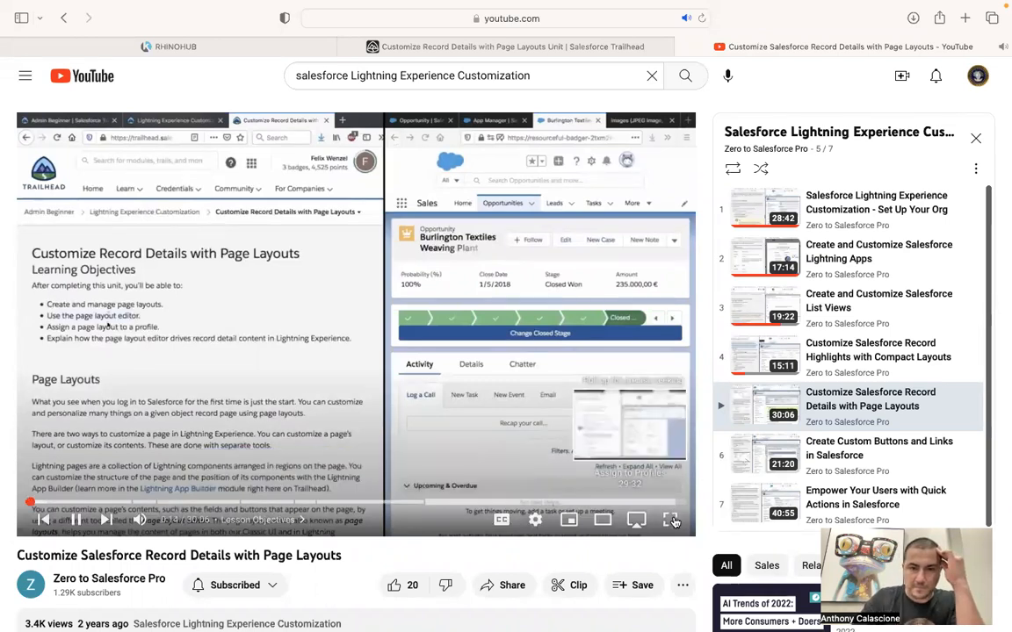
left_click(674, 521)
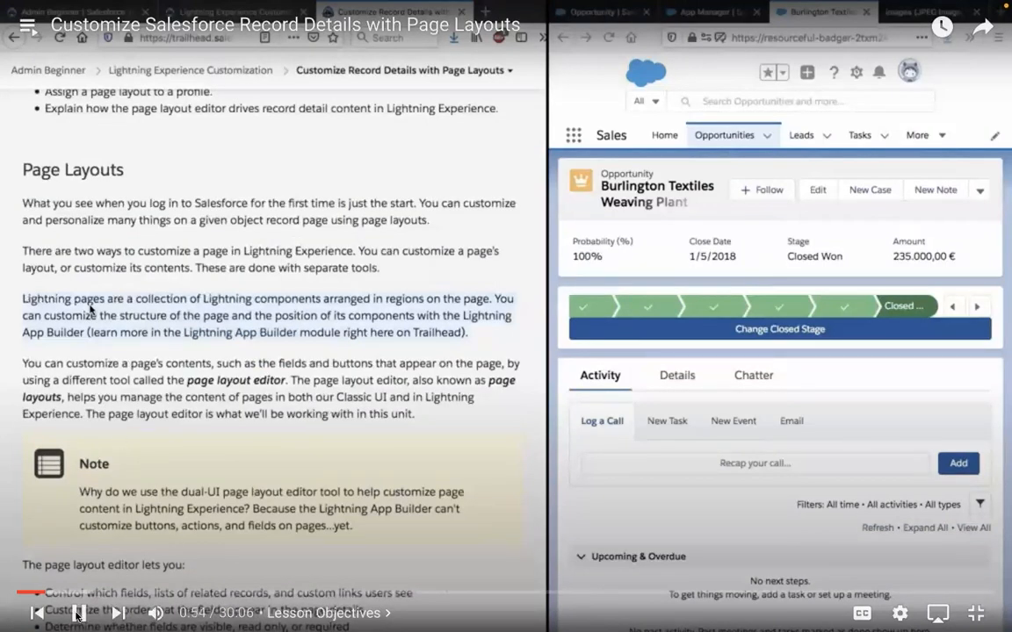
left_click(205, 455)
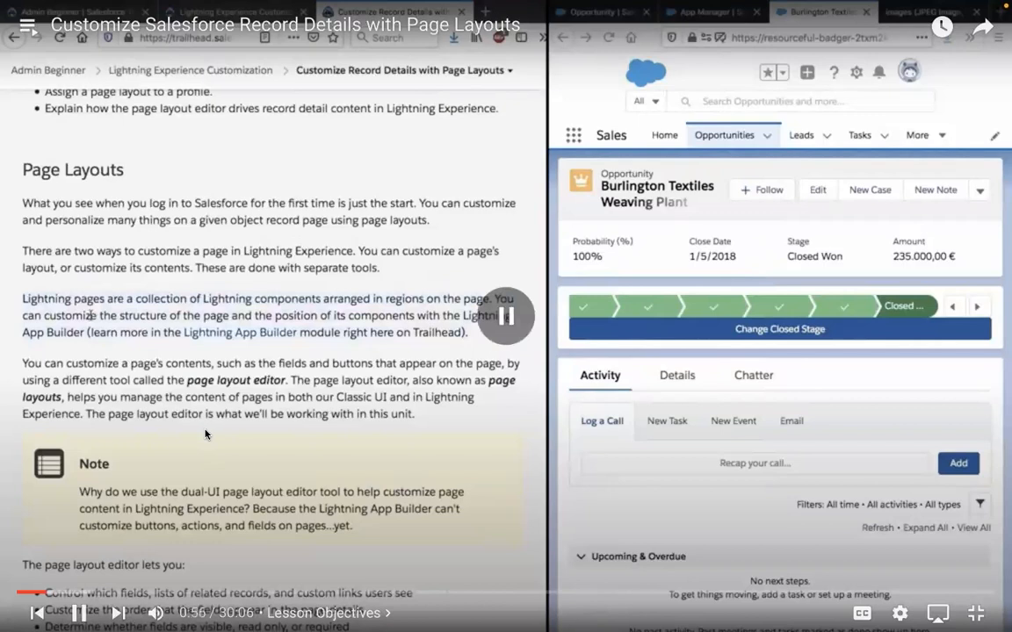
left_click(205, 430)
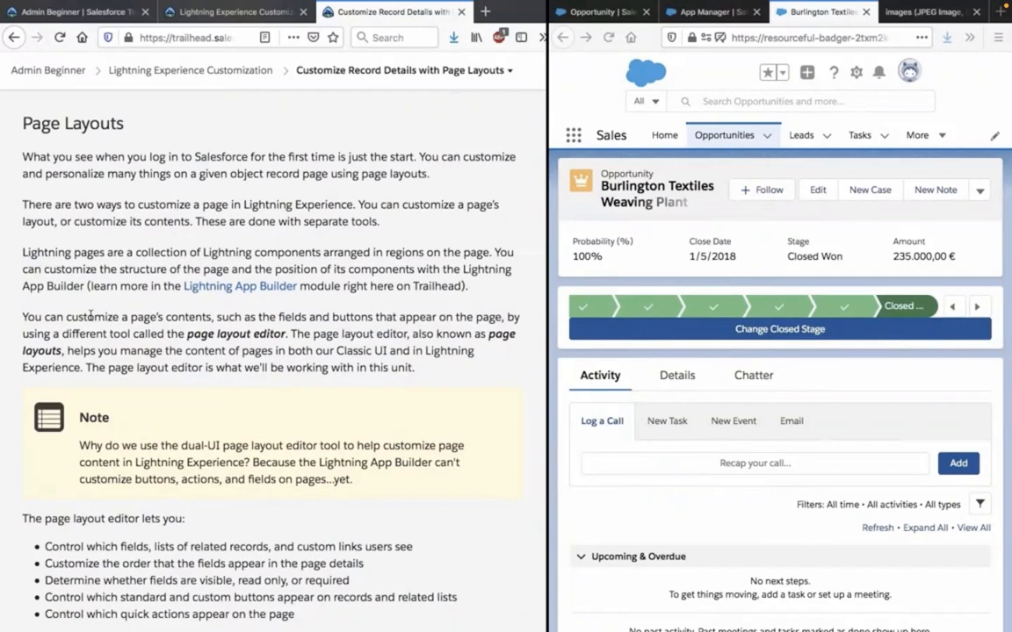
Watch the tutorial's reading of the Page Layouts section, covering the page layout editor's capabilities and the customizable page parts.
scroll(90, 316, "down", 1)
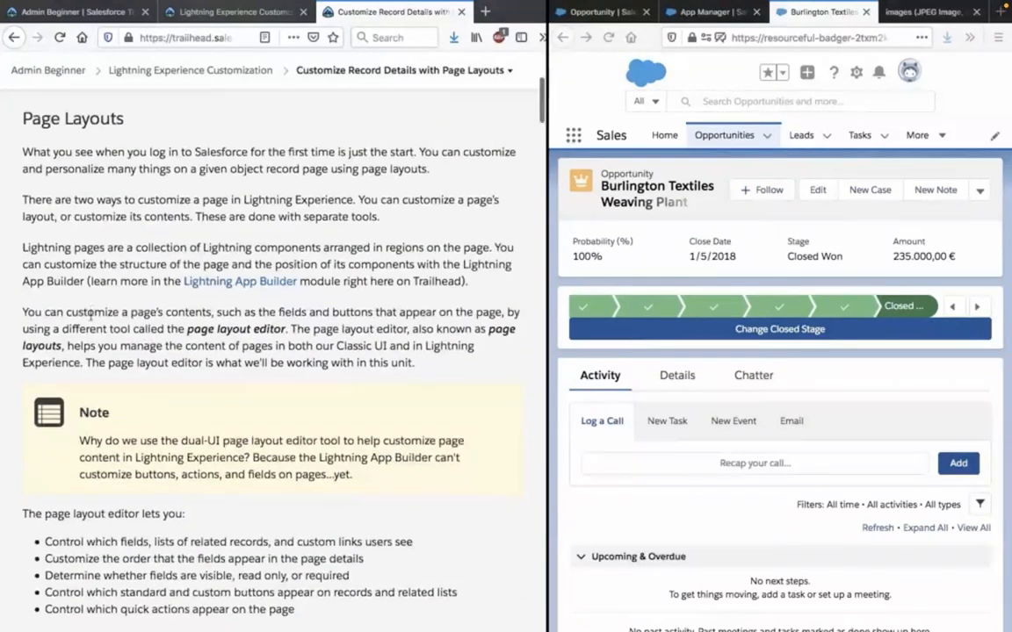
scroll(90, 316, "down", 1)
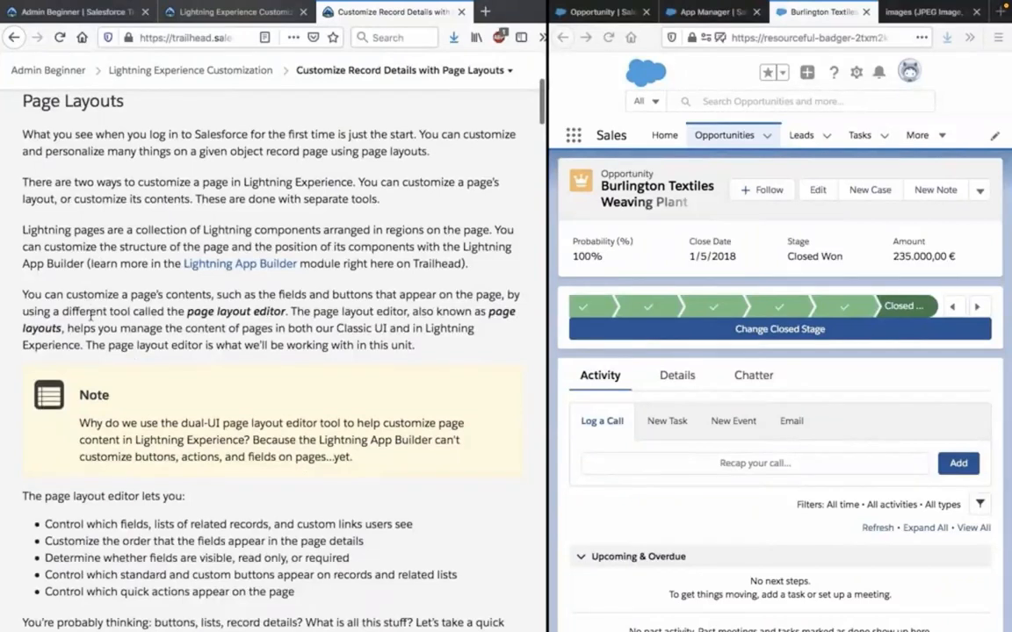
scroll(90, 314, "down", 1)
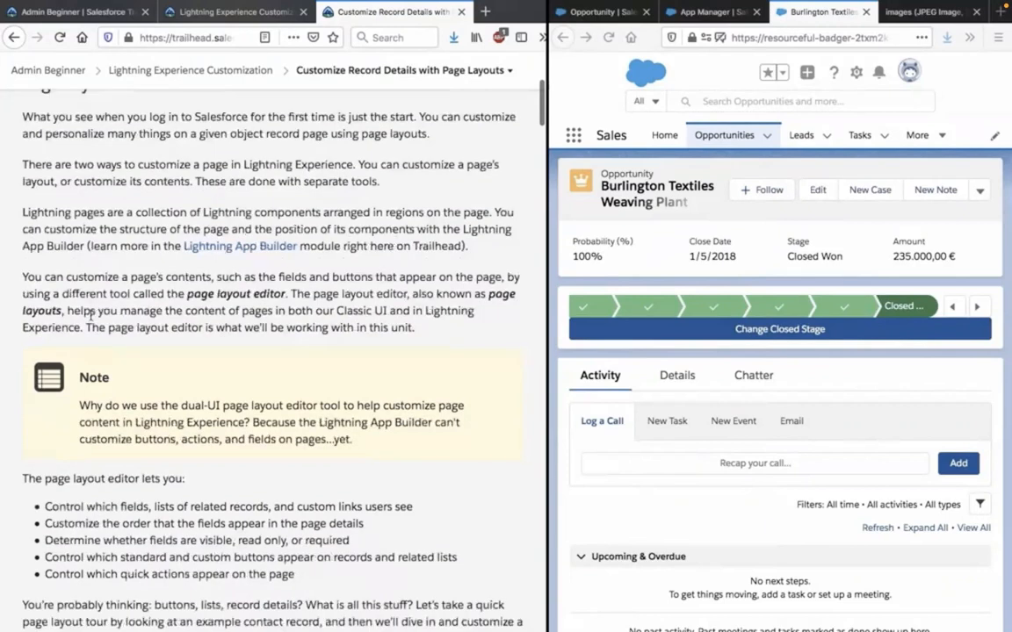
scroll(90, 314, "down", 2)
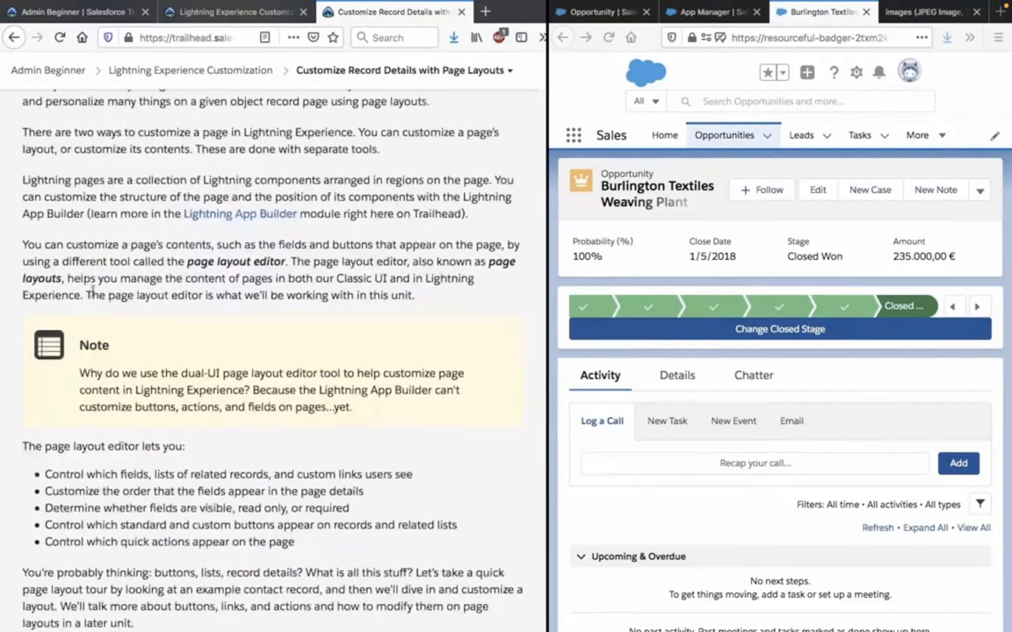
scroll(92, 292, "down", 2)
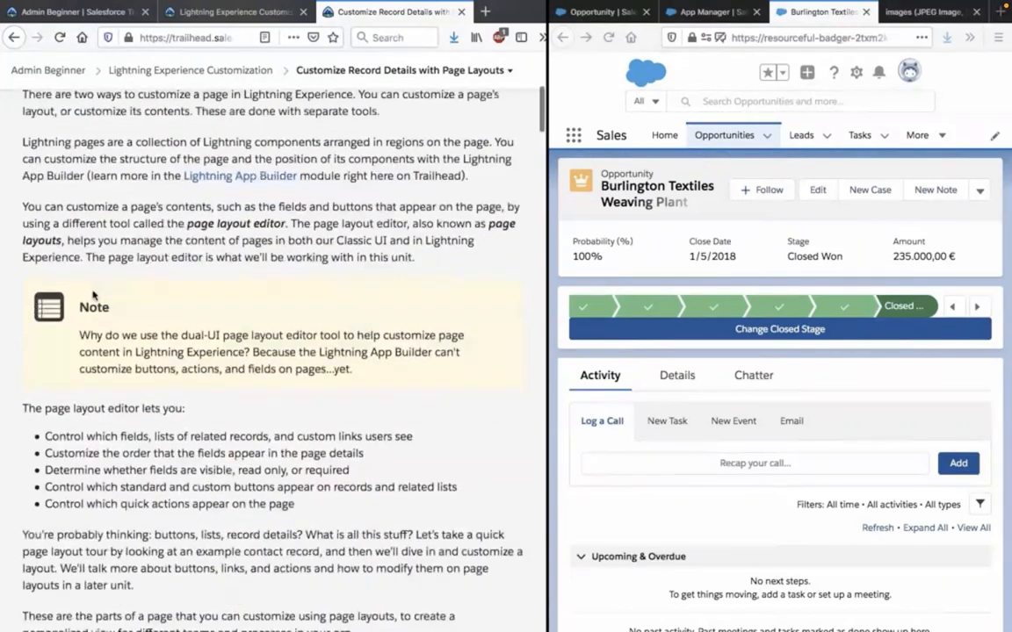
scroll(93, 294, "down", 5)
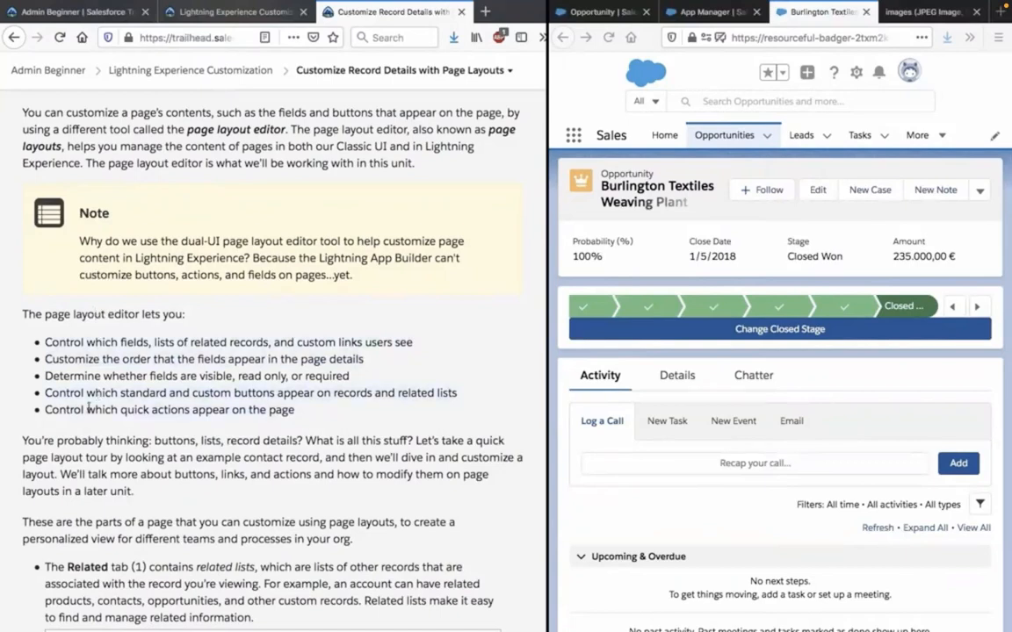
scroll(88, 408, "down", 1)
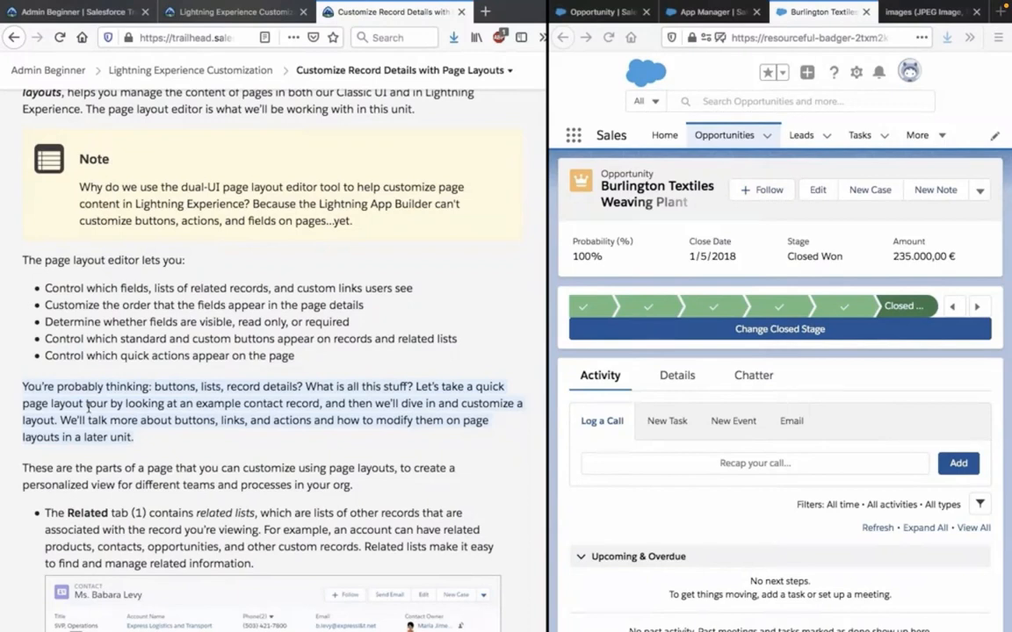
scroll(88, 406, "down", 3)
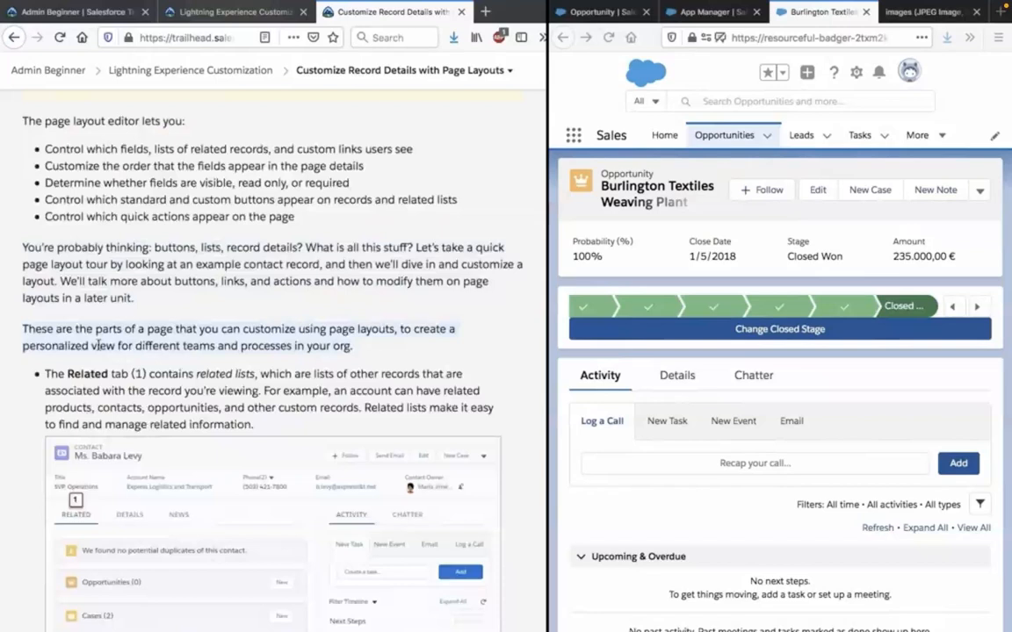
scroll(96, 344, "down", 1)
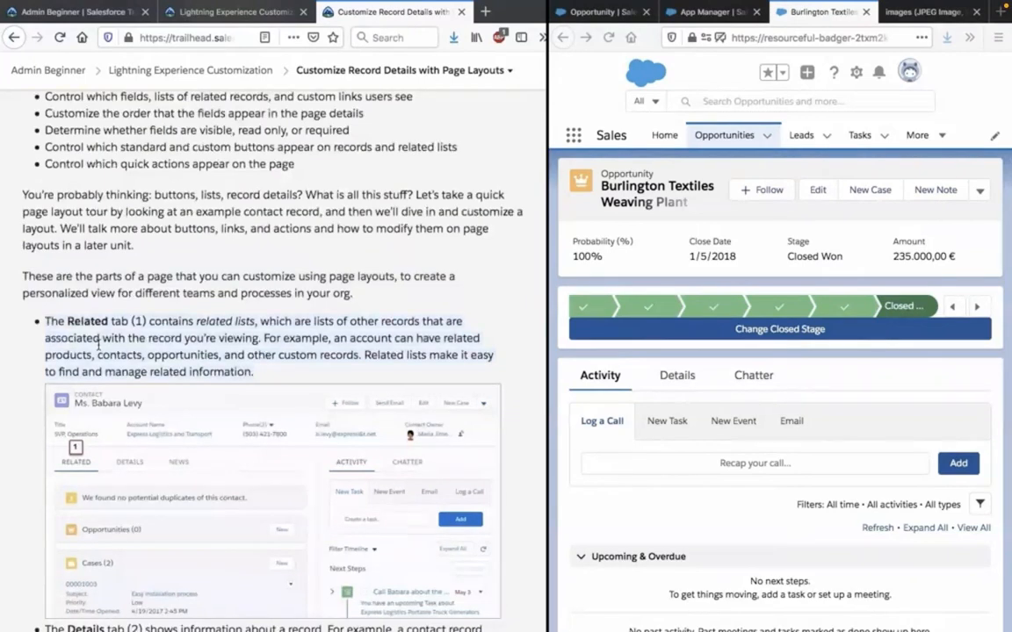
Lower the playback volume and keep watching the explanation of the Related and Details tabs on a contact record.
key("XF86AudioLowerVolume")
key("XF86AudioLowerVolume")
key("XF86AudioLowerVolume")
scroll(99, 345, "down", 3)
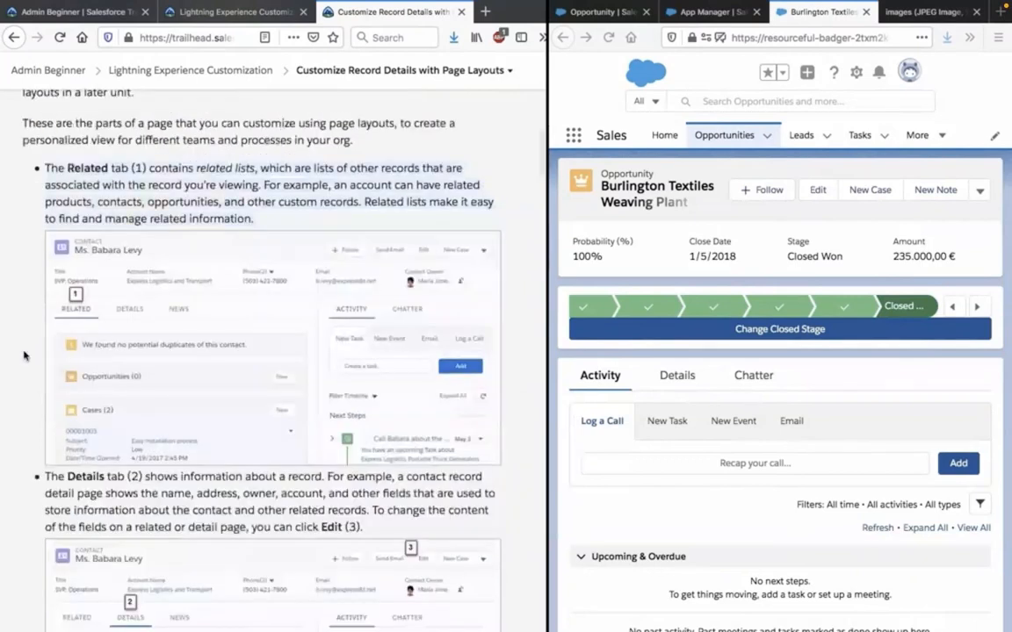
scroll(129, 350, "down", 1)
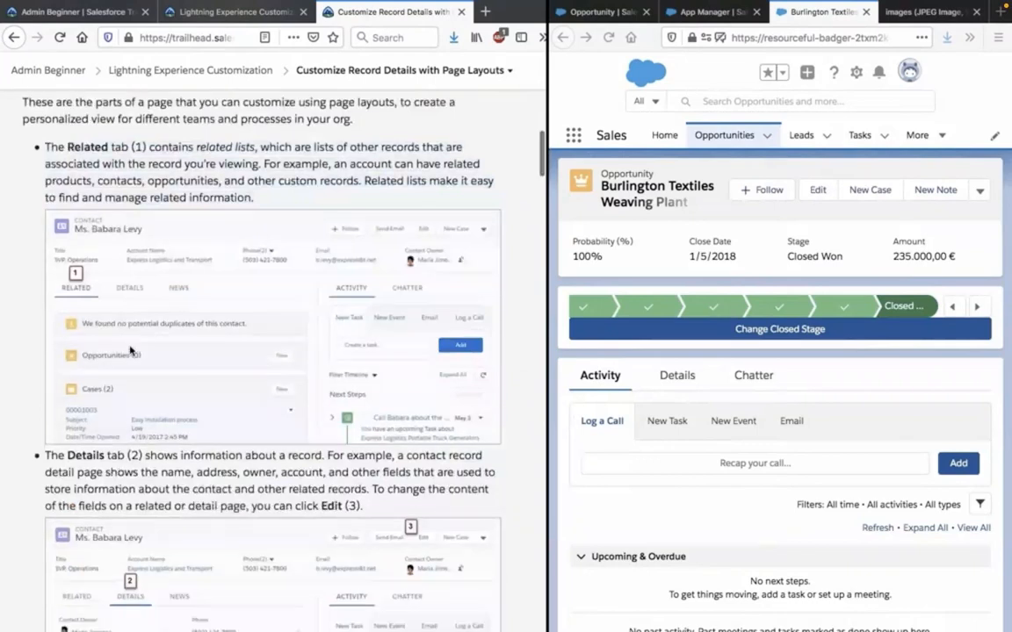
scroll(130, 350, "down", 1)
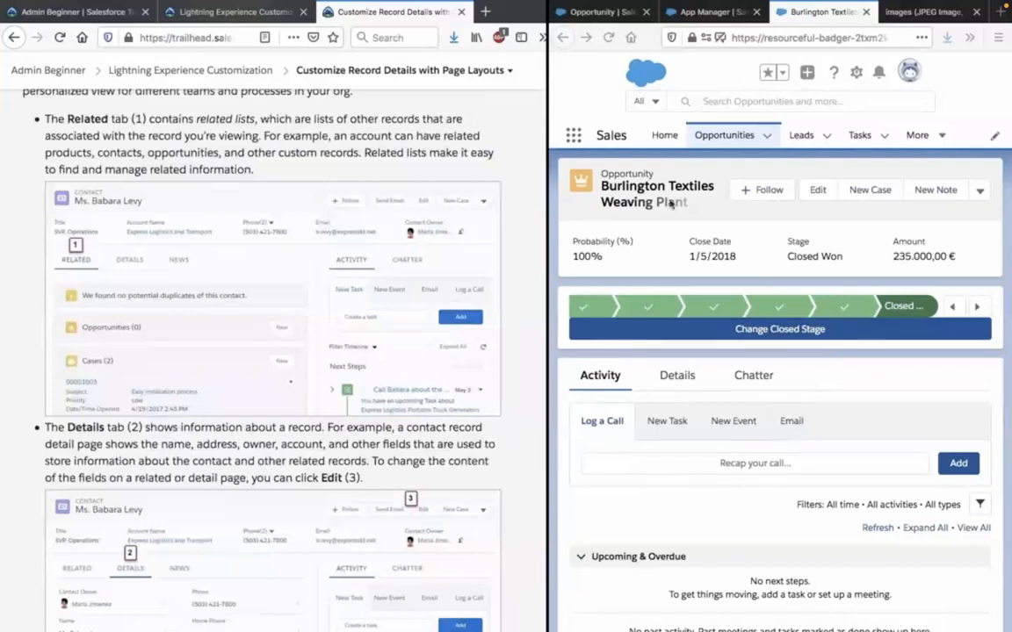
Watch the tutorial examine the Burlington Textiles Weaving Plant opportunity's related lists, down to Stage History.
scroll(657, 333, "down", 5)
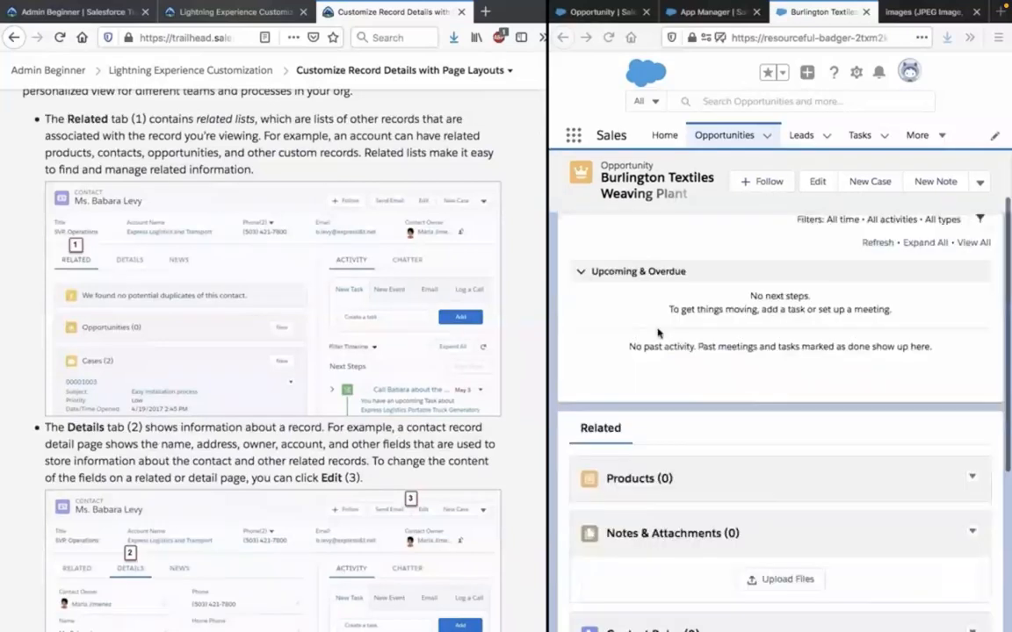
scroll(658, 333, "up", 2)
scroll(658, 333, "up", 3)
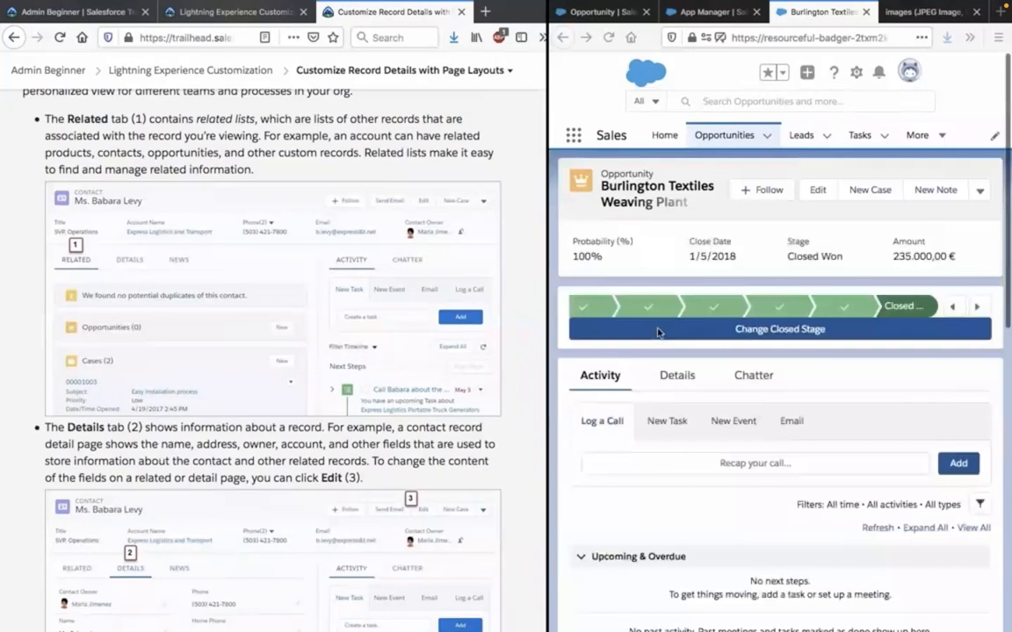
scroll(670, 392, "down", 4)
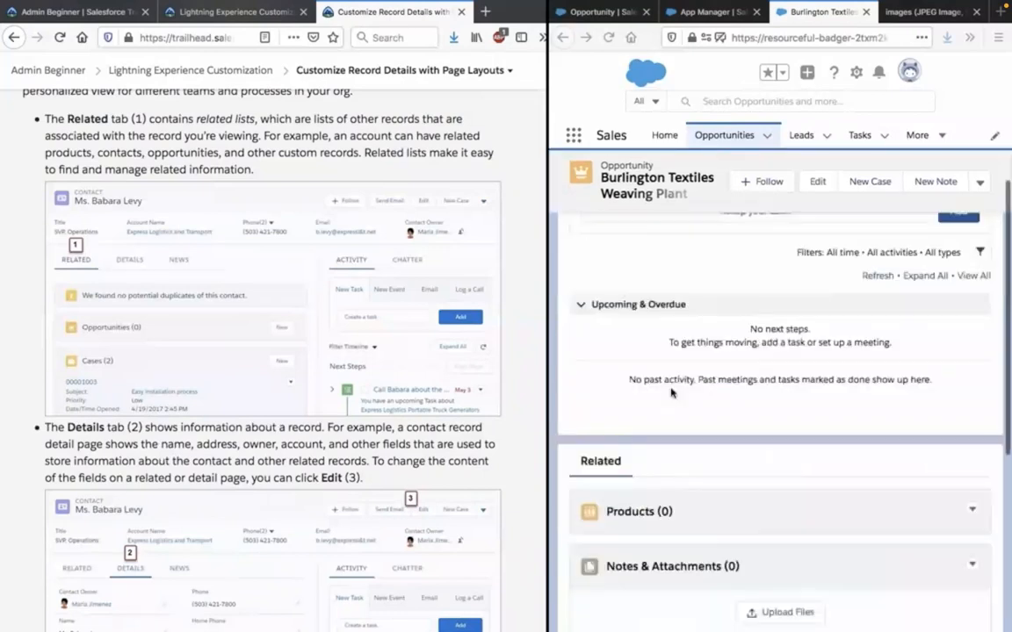
scroll(671, 392, "down", 5)
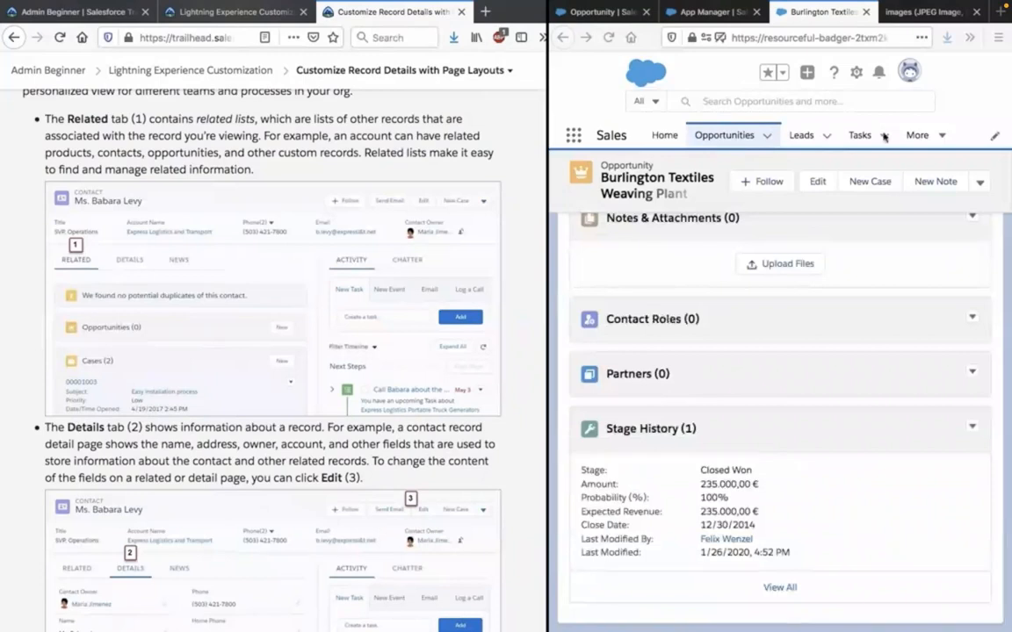
Watch the tutorial open the Home Buyer record from Contacts and examine its related lists.
left_click(943, 136)
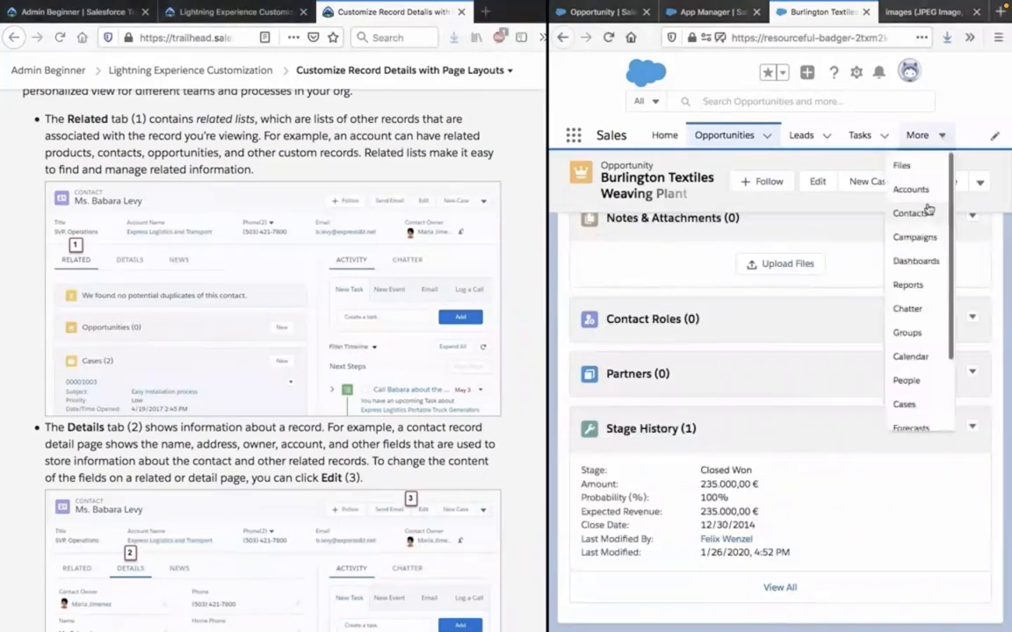
left_click(913, 213)
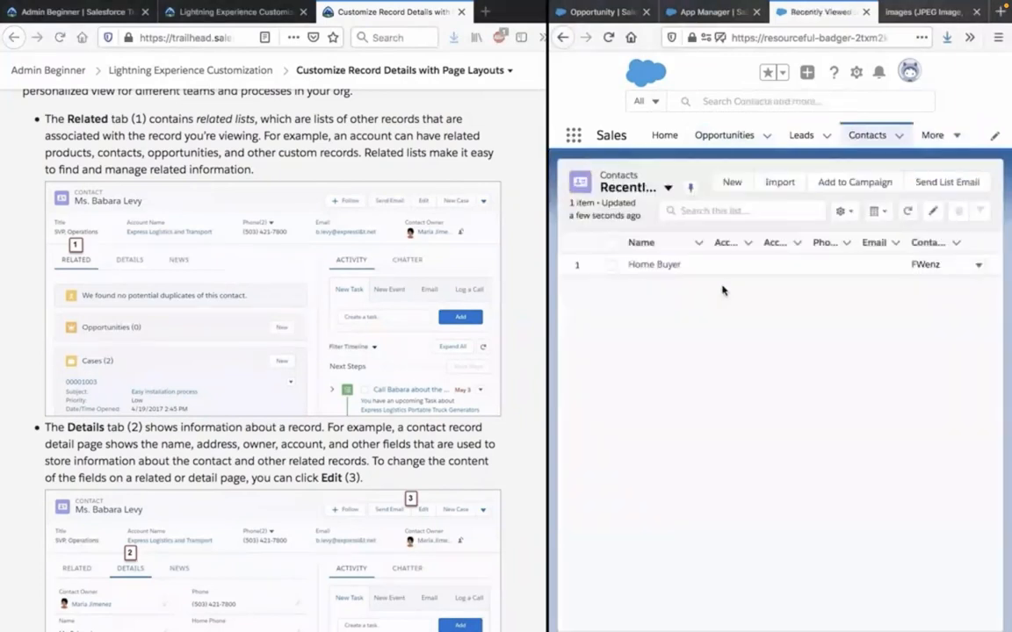
left_click(666, 269)
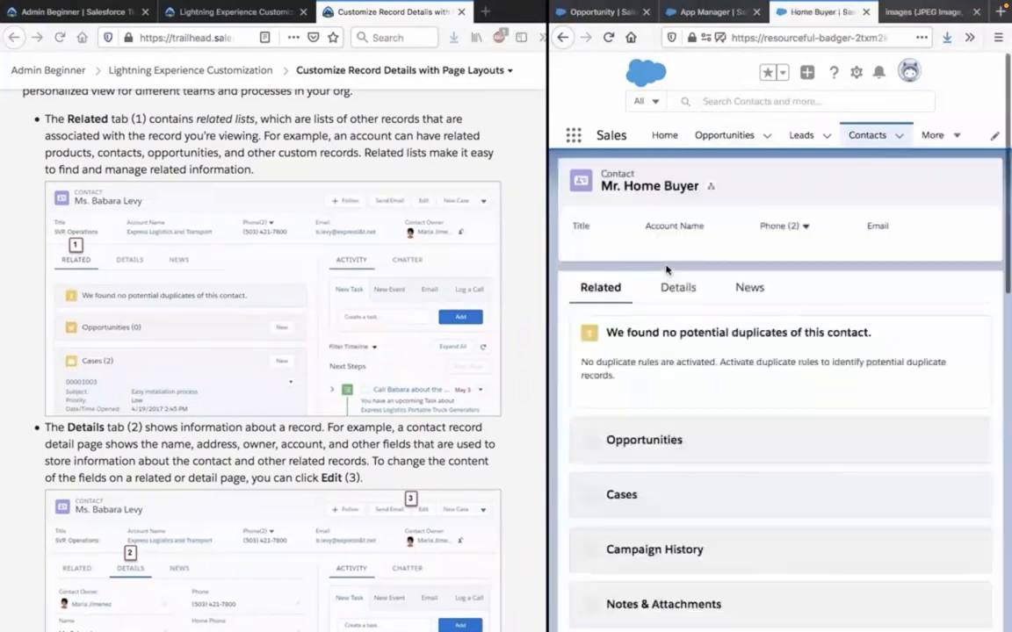
scroll(666, 270, "down", 1)
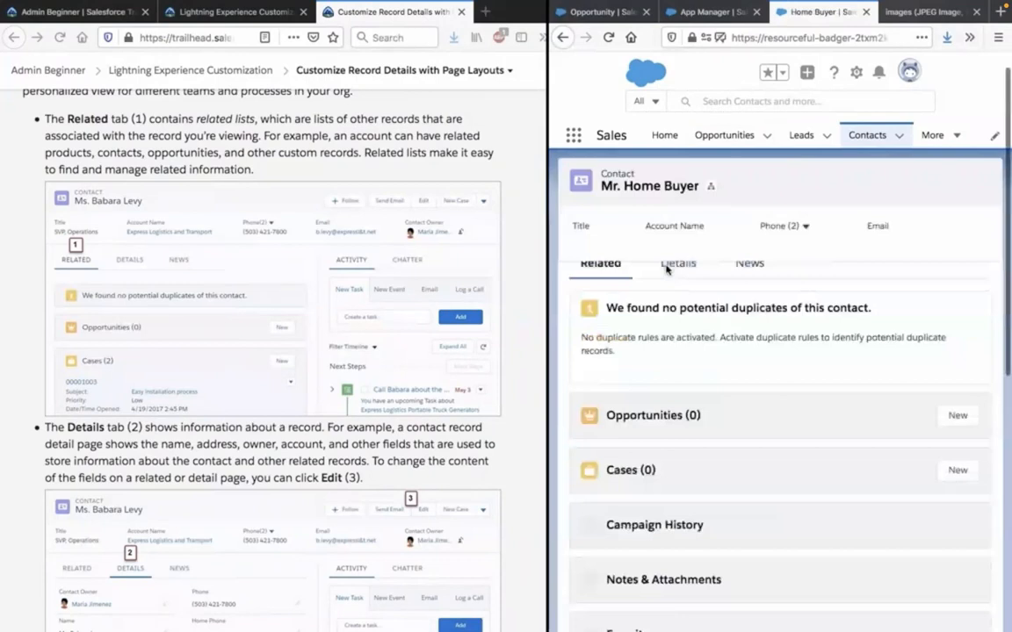
Examine the Home Buyer contact's related lists, from Opportunities and Cases down to Offers, and the Activity section below them.
scroll(666, 269, "up", 1)
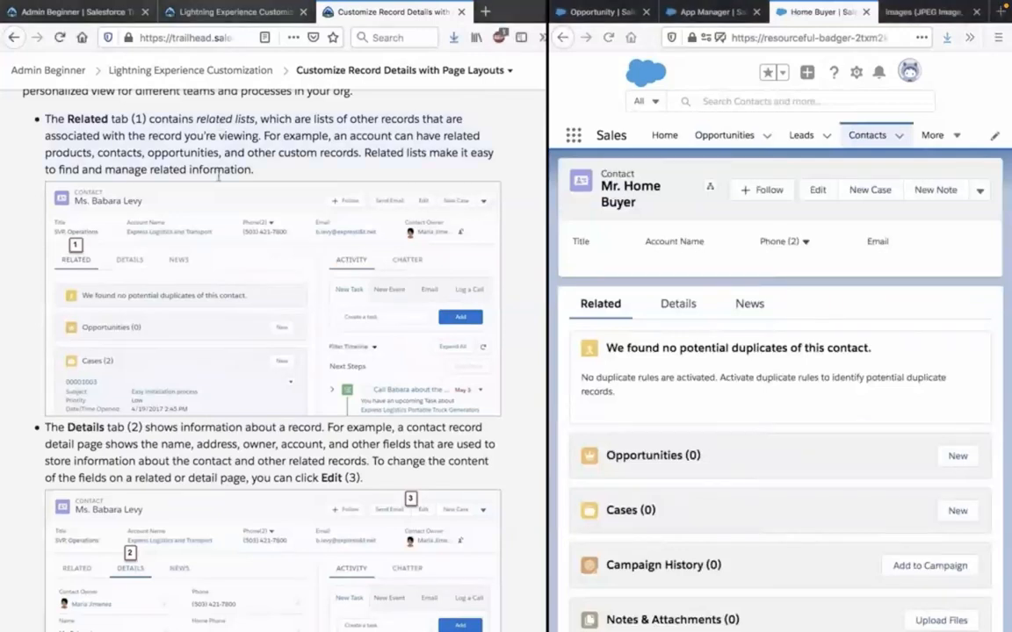
scroll(619, 399, "down", 1)
scroll(619, 399, "down", 1)
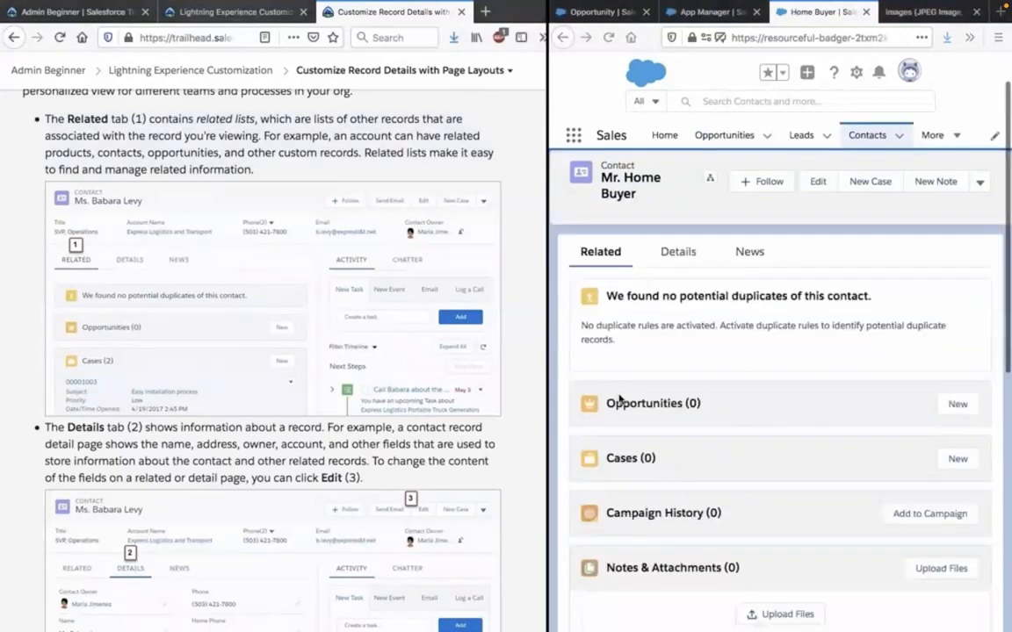
scroll(619, 399, "down", 1)
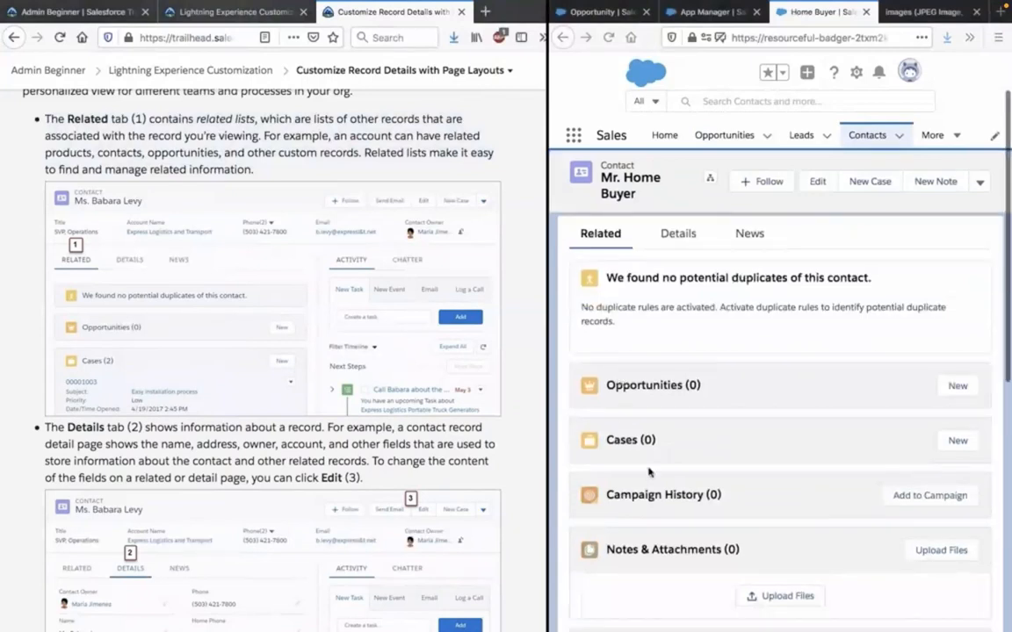
scroll(649, 472, "down", 1)
scroll(649, 472, "down", 1)
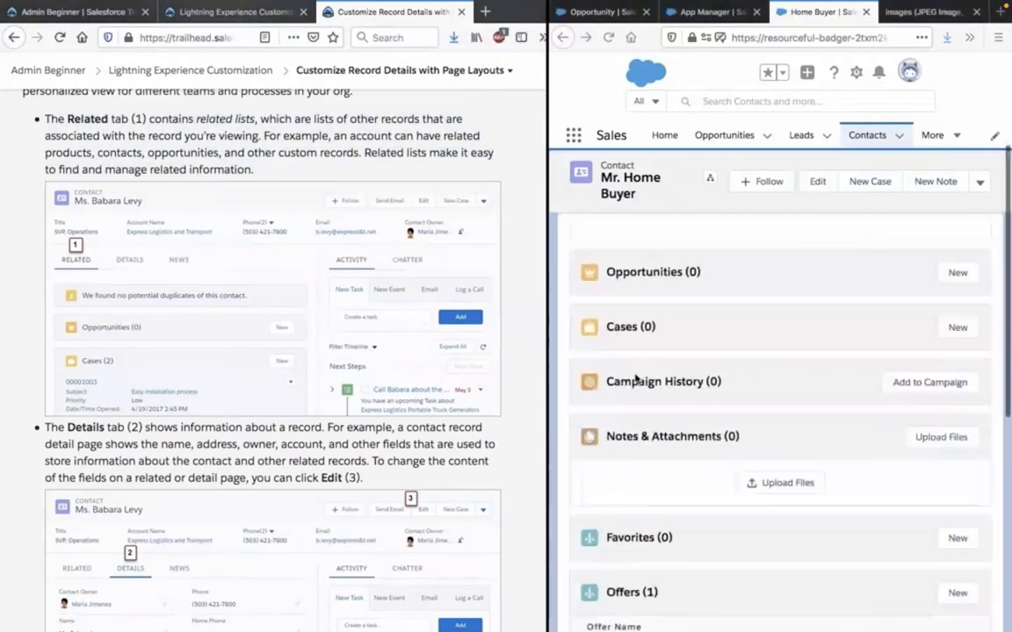
scroll(636, 379, "down", 5)
scroll(636, 378, "down", 1)
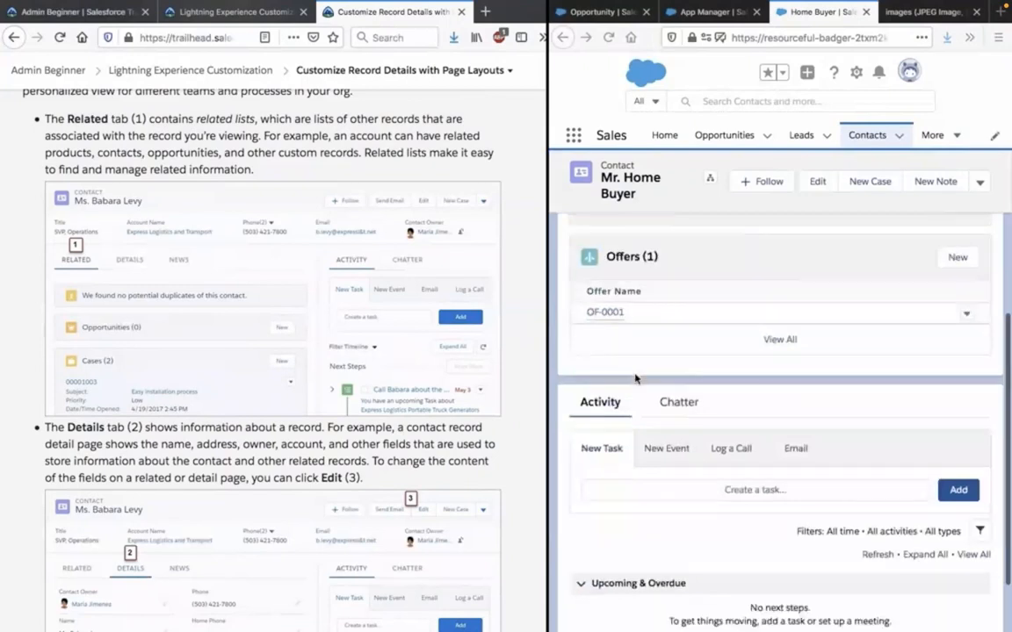
scroll(617, 360, "up", 10)
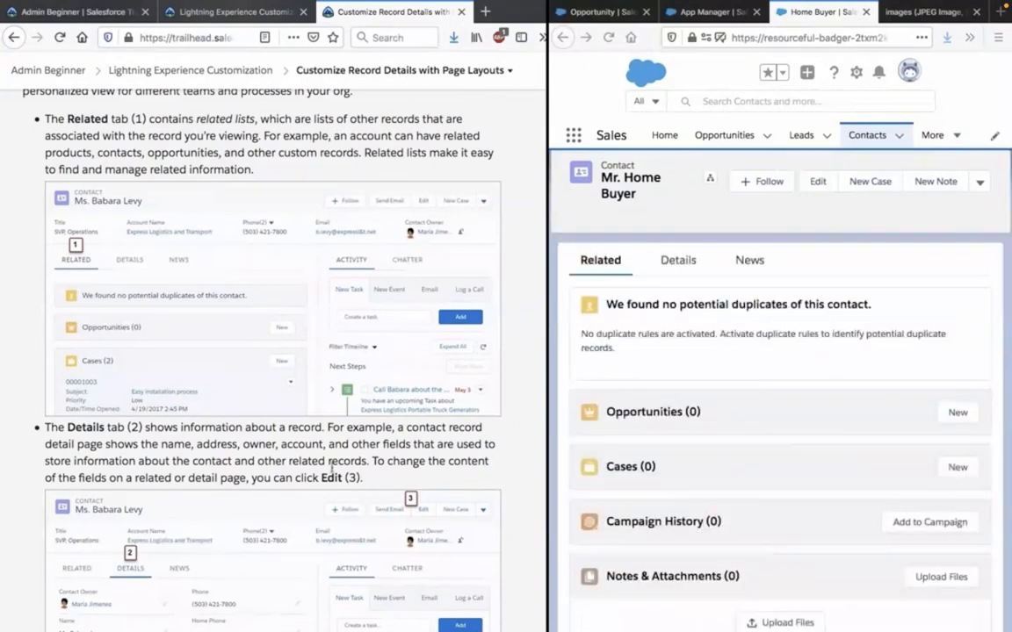
Read the unit's explanation of the Details tab and display the Home Buyer contact's own details.
scroll(331, 470, "down", 1)
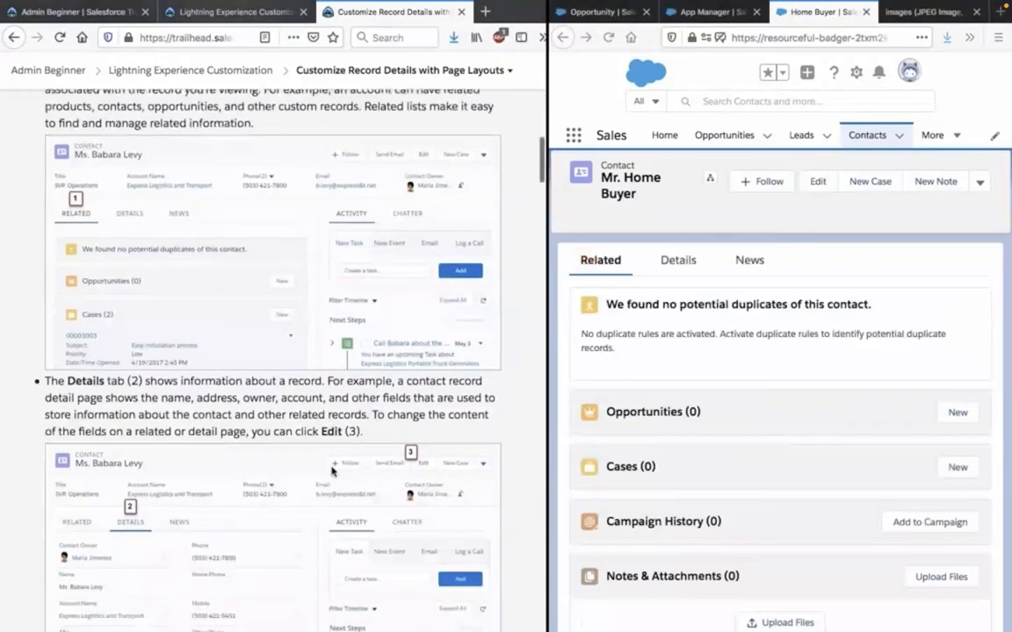
scroll(331, 472, "down", 1)
scroll(332, 472, "down", 1)
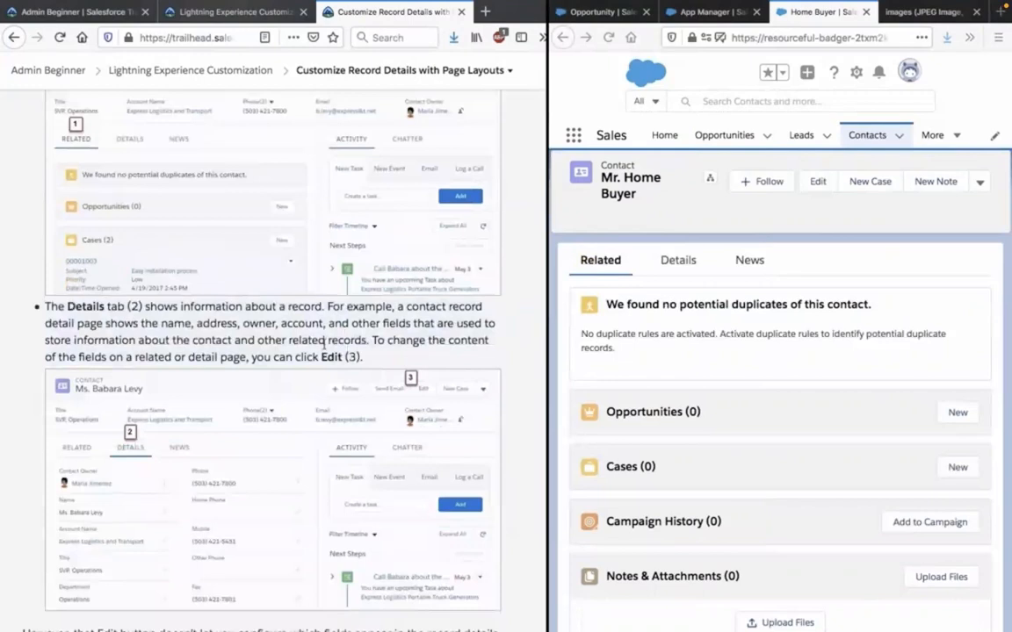
left_click(679, 260)
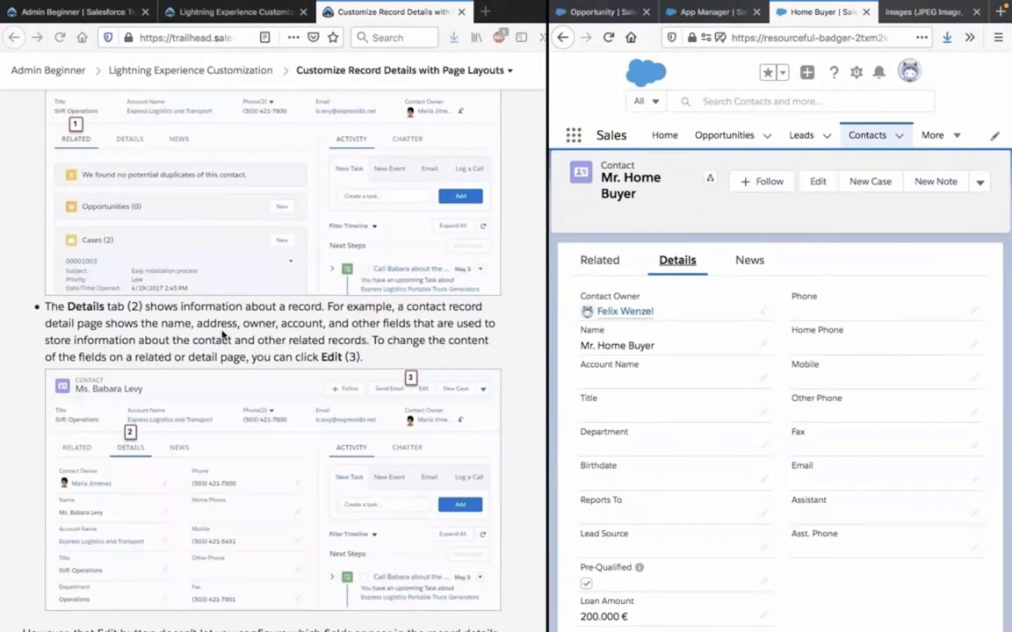
View the Home Buyer contact's fields in its edit form and close the form without saving.
scroll(222, 334, "down", 1)
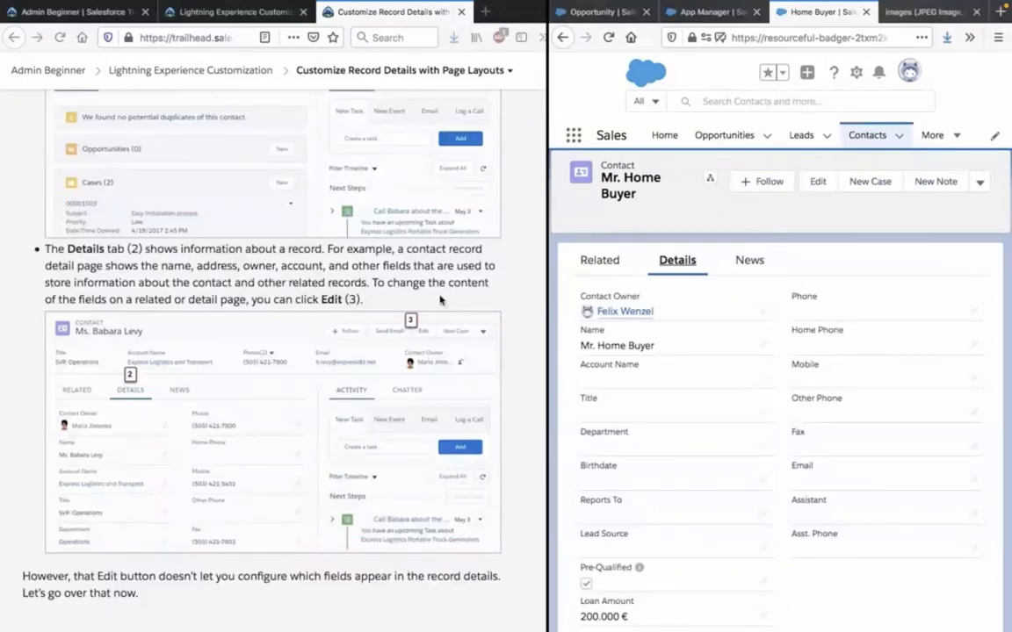
scroll(440, 300, "down", 3)
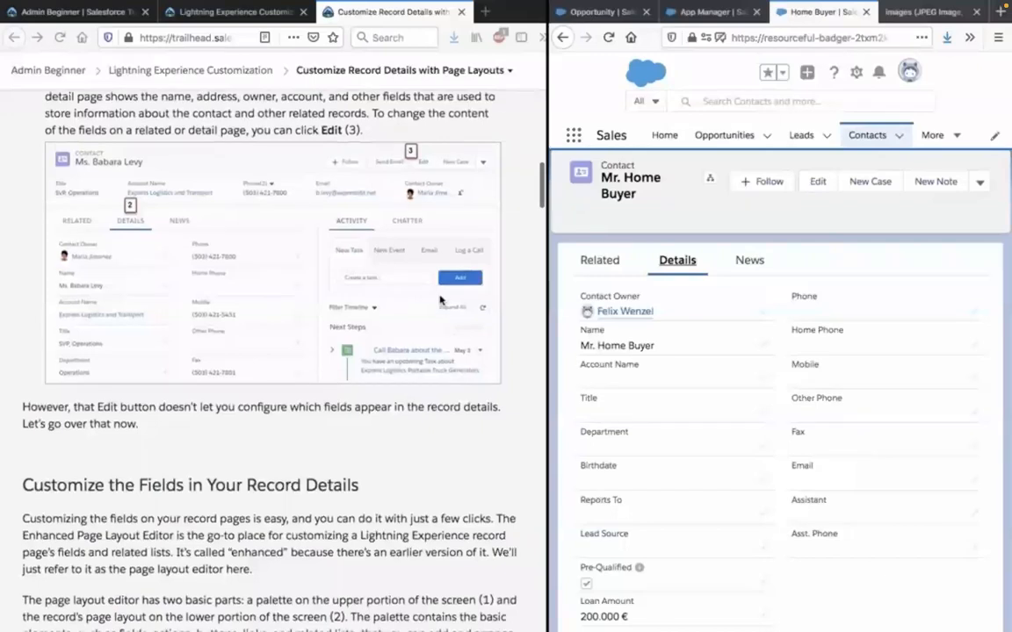
left_click(816, 184)
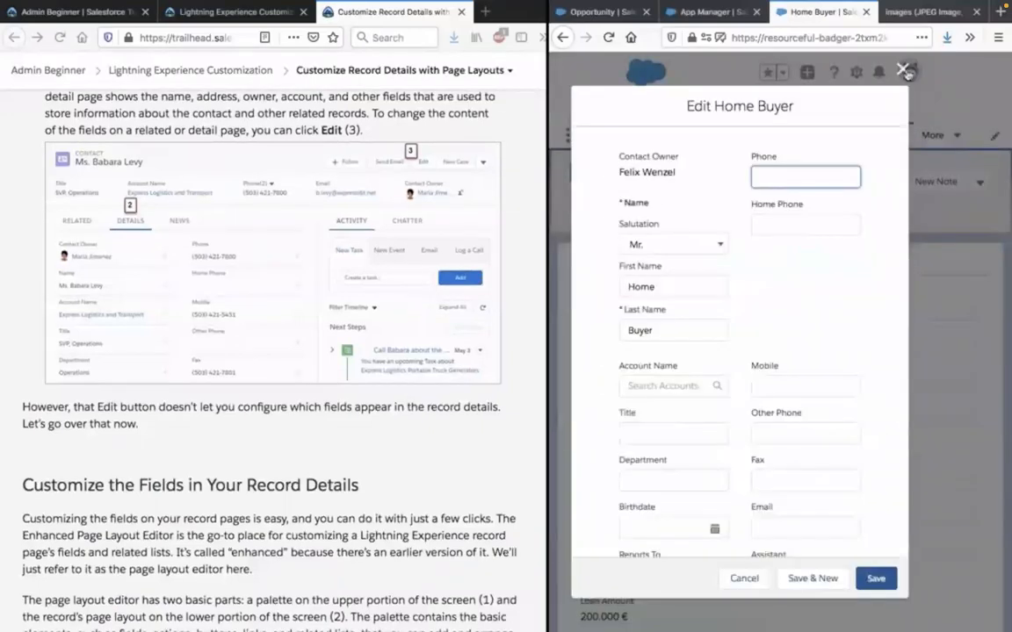
left_click(906, 72)
Read the Customize the Fields in Your Record Details section, including the illustration of the page layout editor for a lead.
scroll(426, 335, "down", 2)
scroll(426, 334, "down", 3)
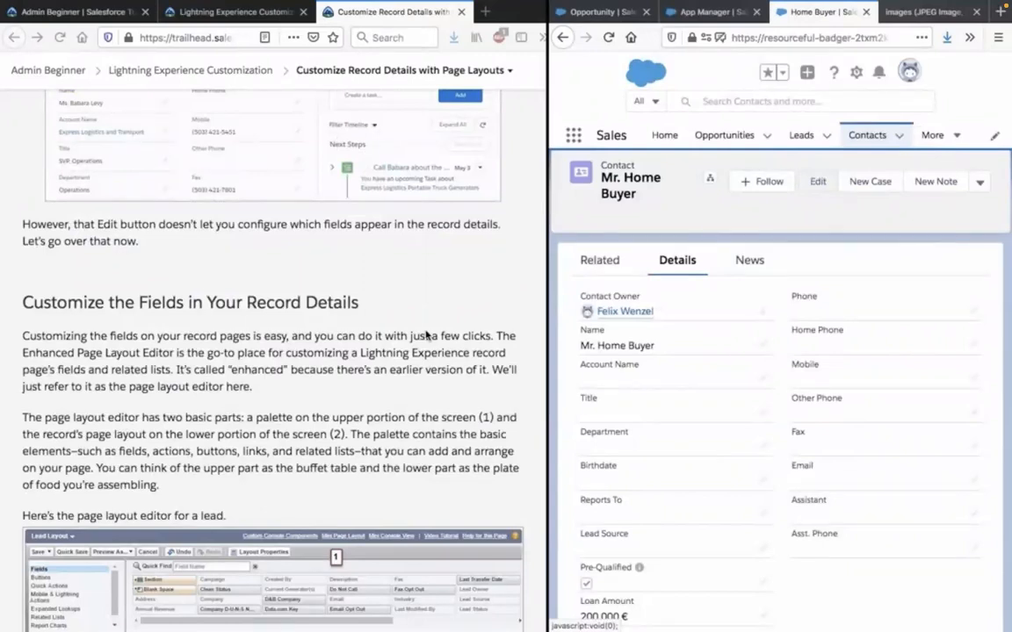
scroll(426, 335, "down", 2)
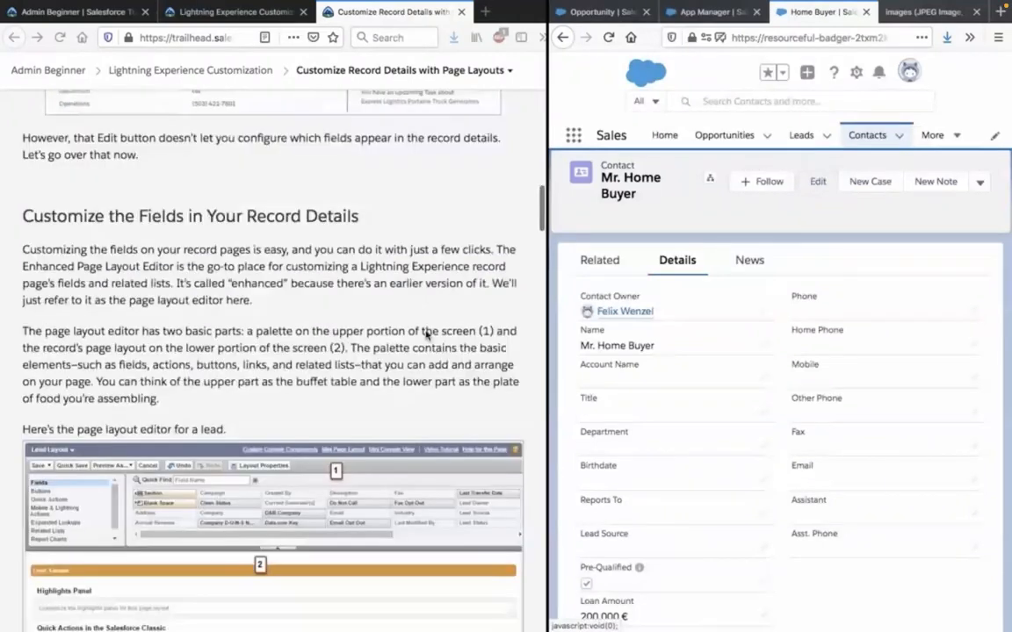
scroll(426, 335, "down", 3)
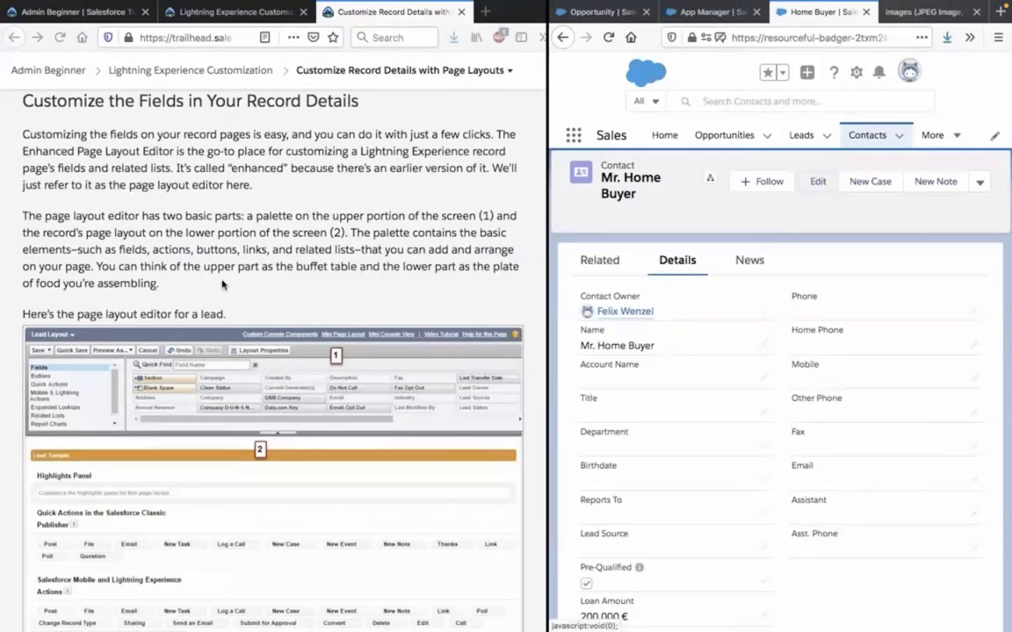
Read the unit's note on the Highlights Panel and its instructions for opening the lead page layout, rechecking the page layout editor illustration.
scroll(222, 284, "down", 5)
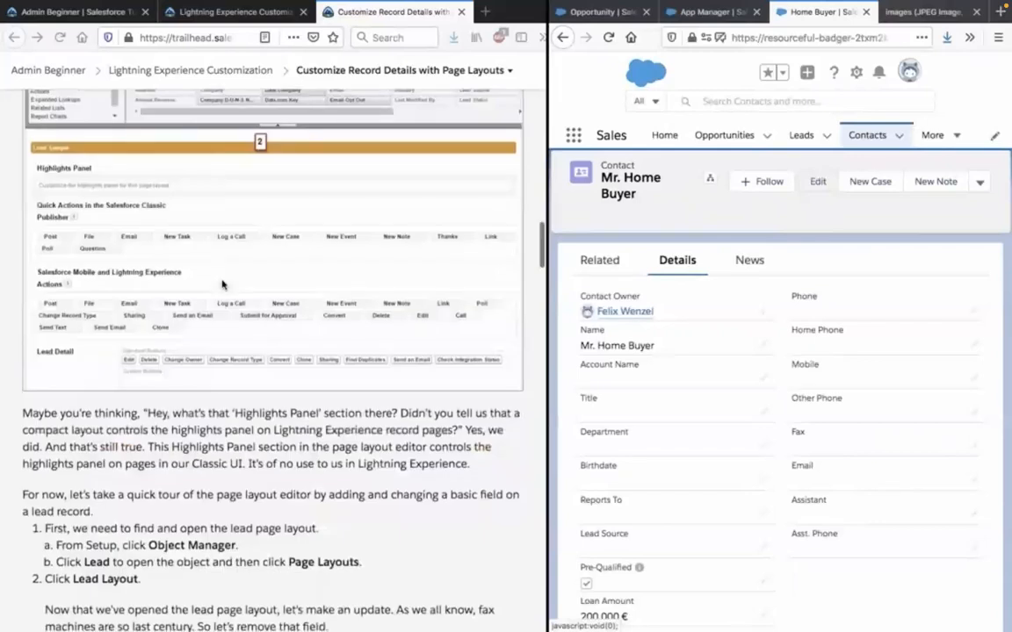
scroll(223, 284, "down", 1)
scroll(223, 284, "down", 2)
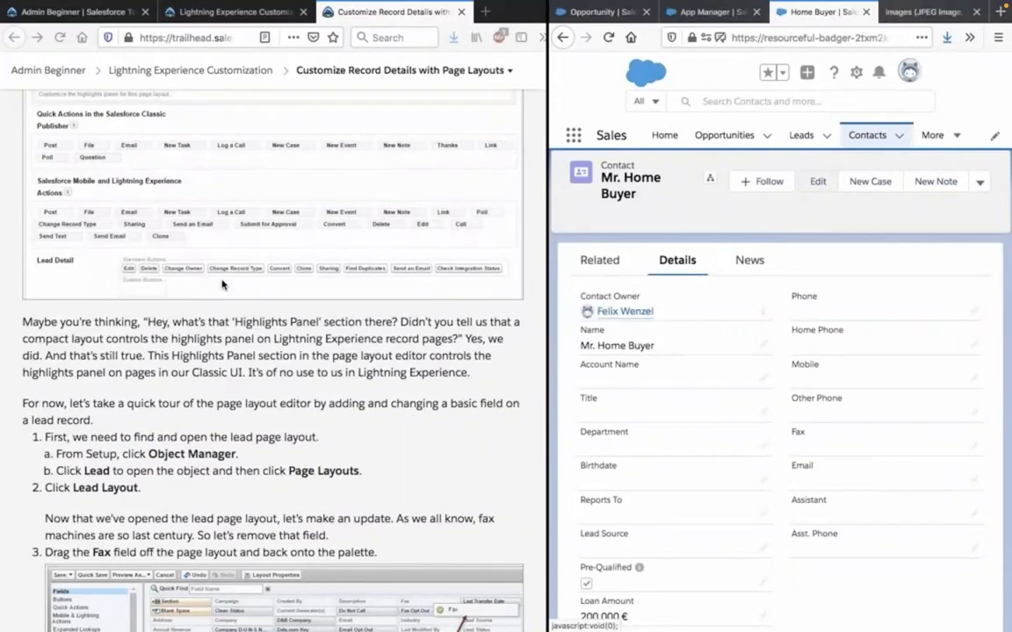
triple_click(213, 335)
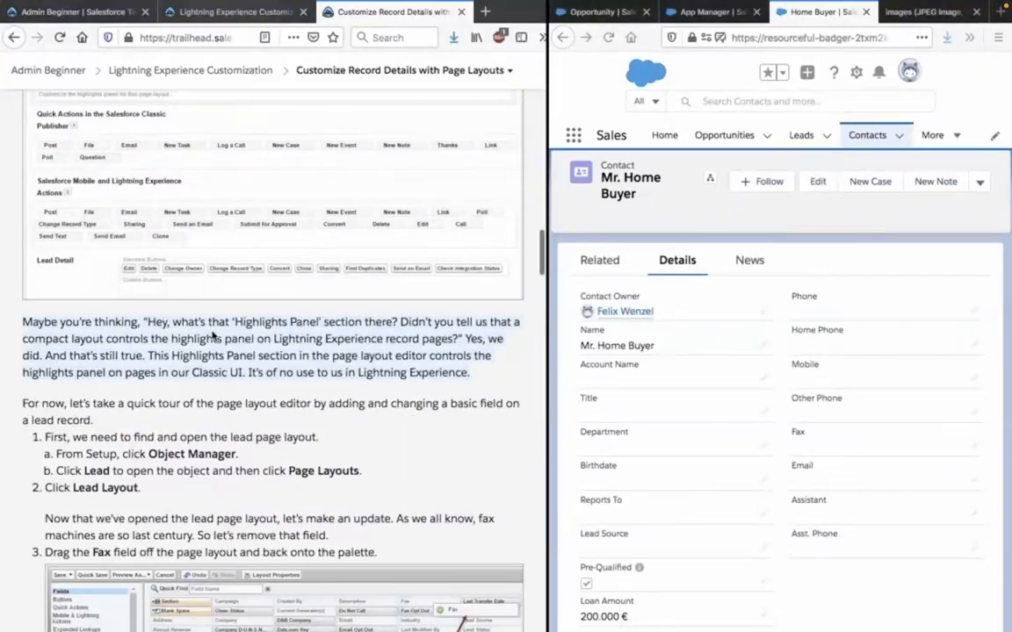
scroll(213, 336, "down", 2)
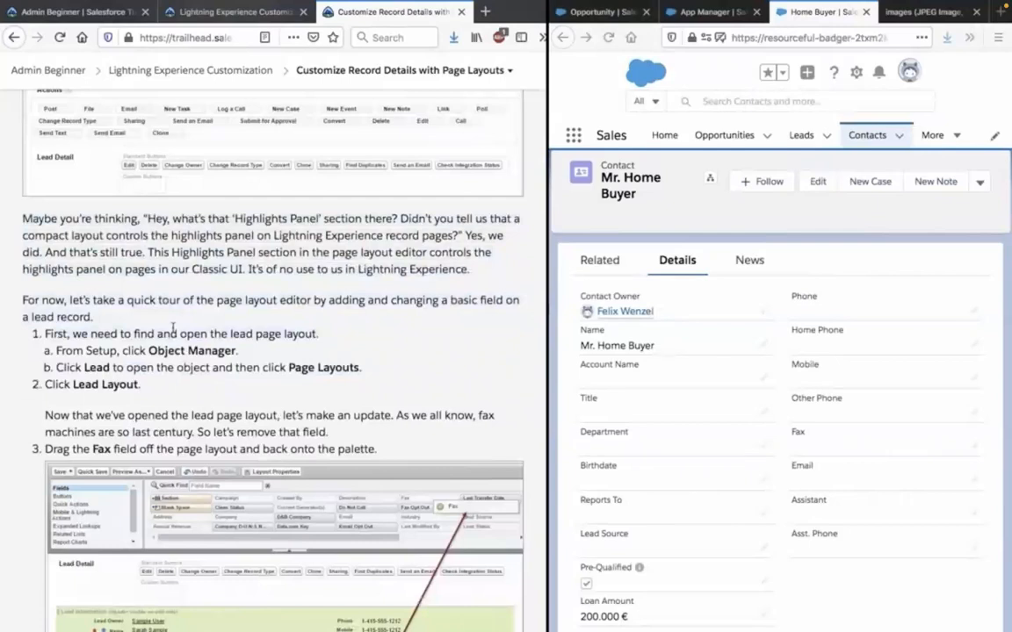
scroll(174, 327, "down", 1)
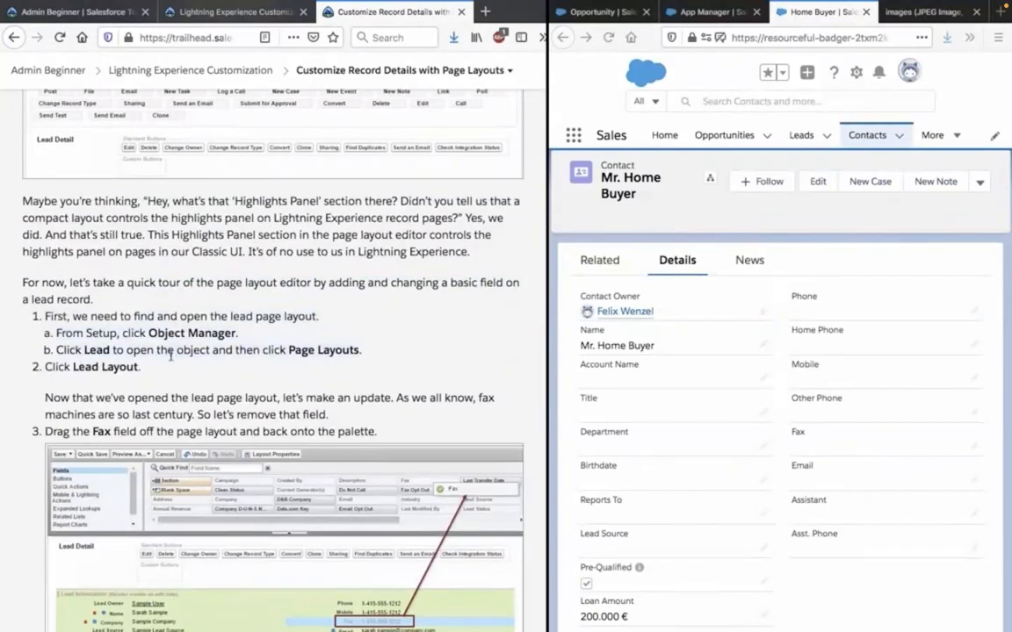
scroll(171, 355, "down", 1)
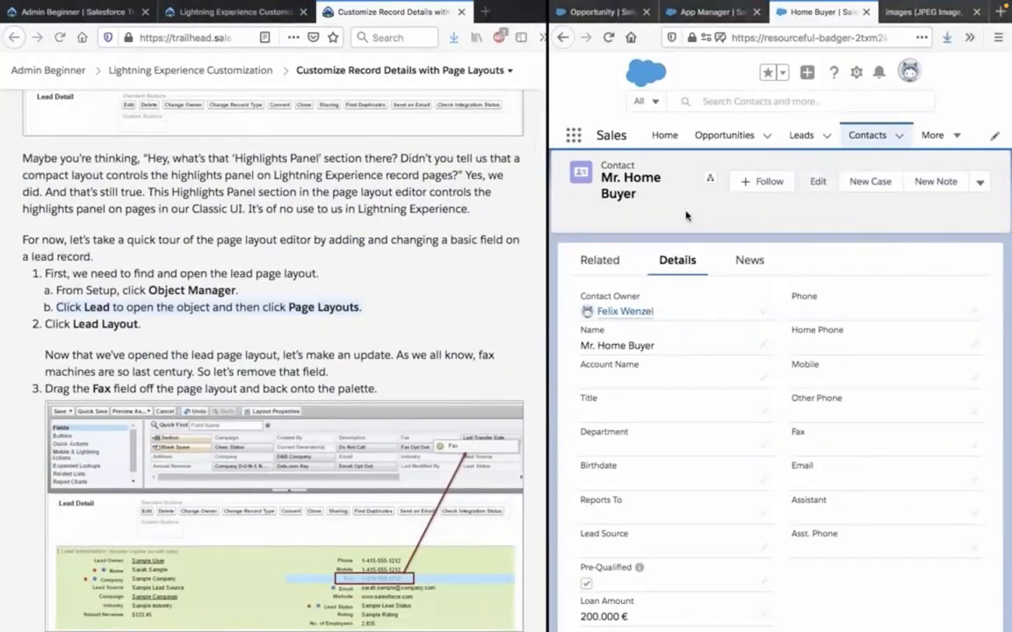
scroll(498, 253, "up", 5)
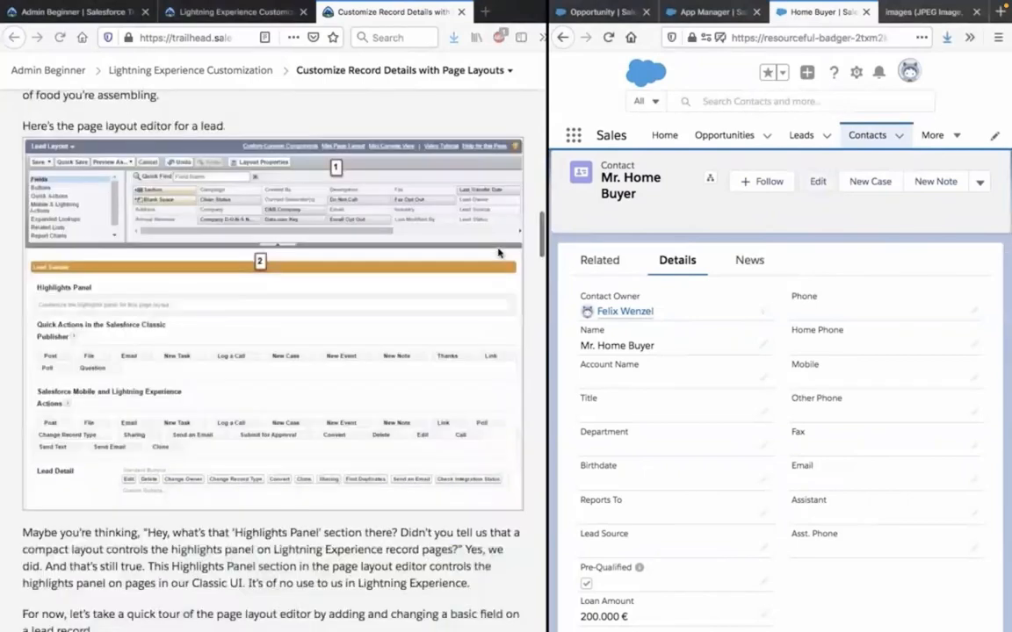
scroll(498, 253, "up", 3)
scroll(498, 253, "down", 1)
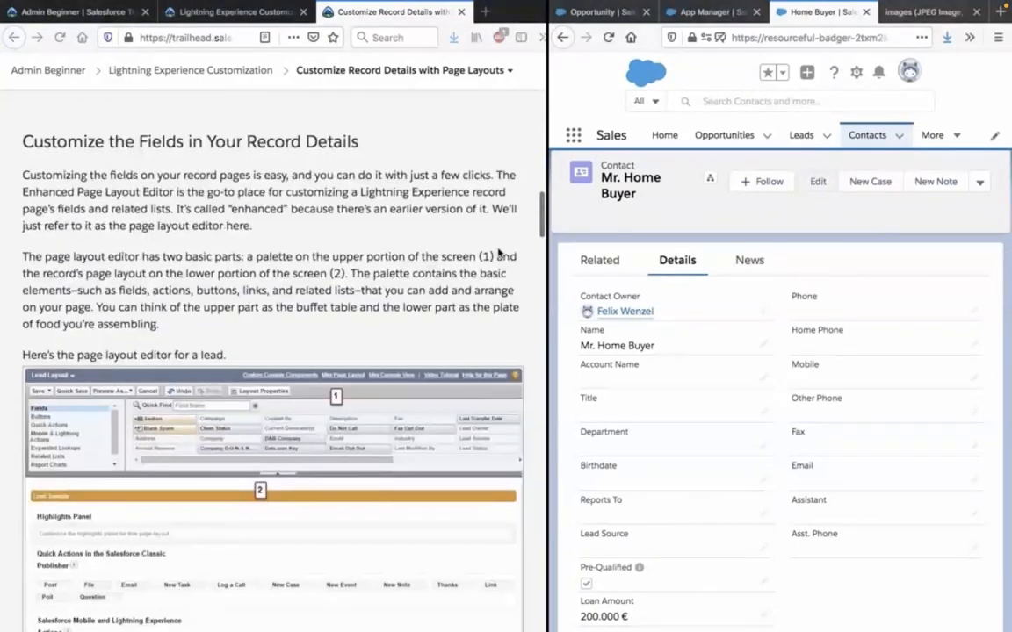
scroll(498, 253, "down", 4)
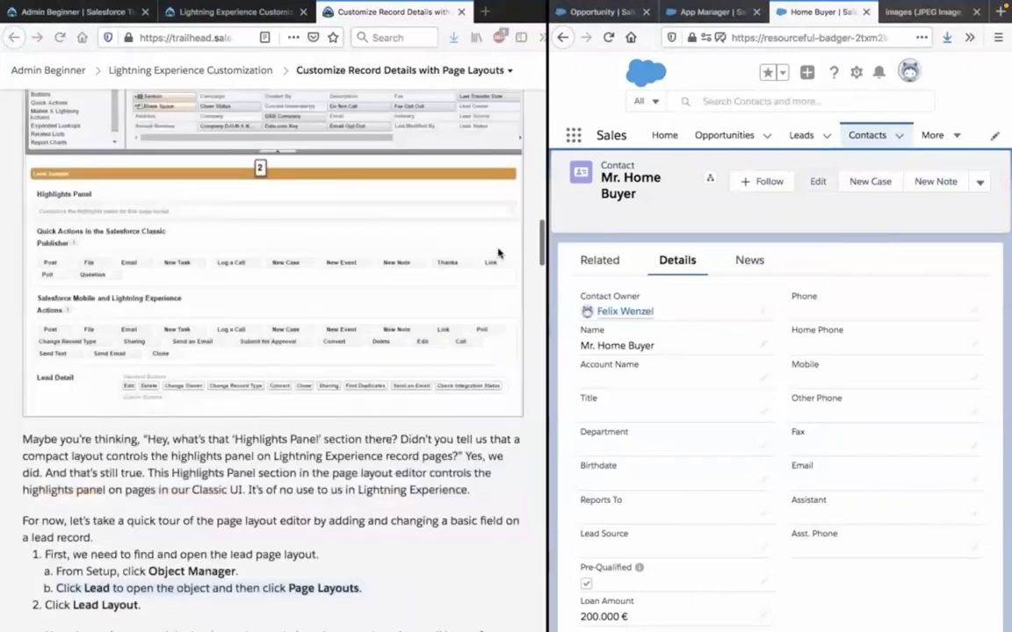
scroll(497, 253, "down", 1)
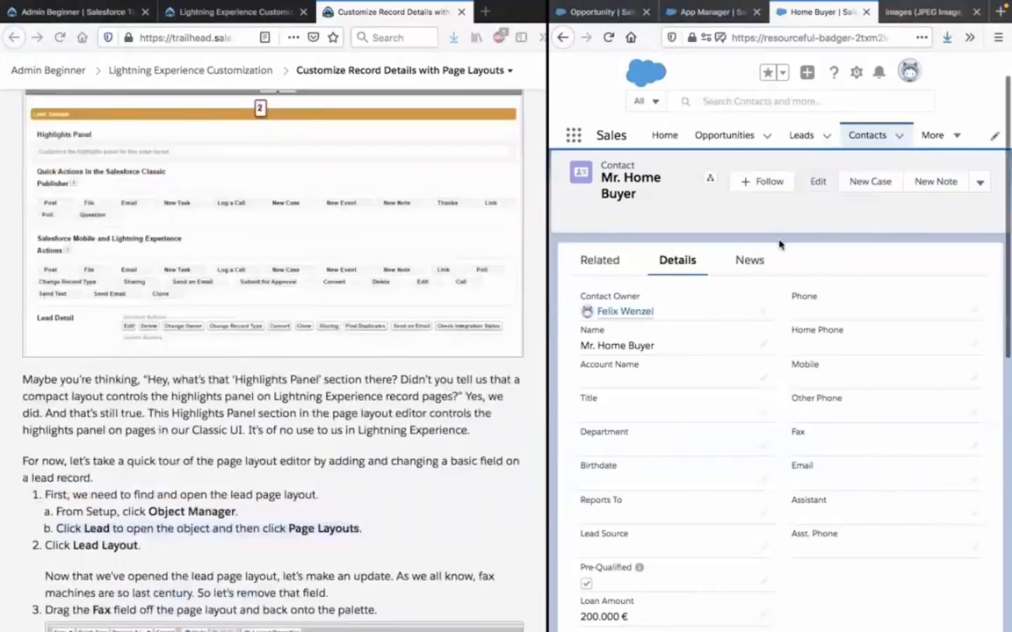
Switch to the Salesforce Setup page and search the setup options for "page".
left_click(711, 12)
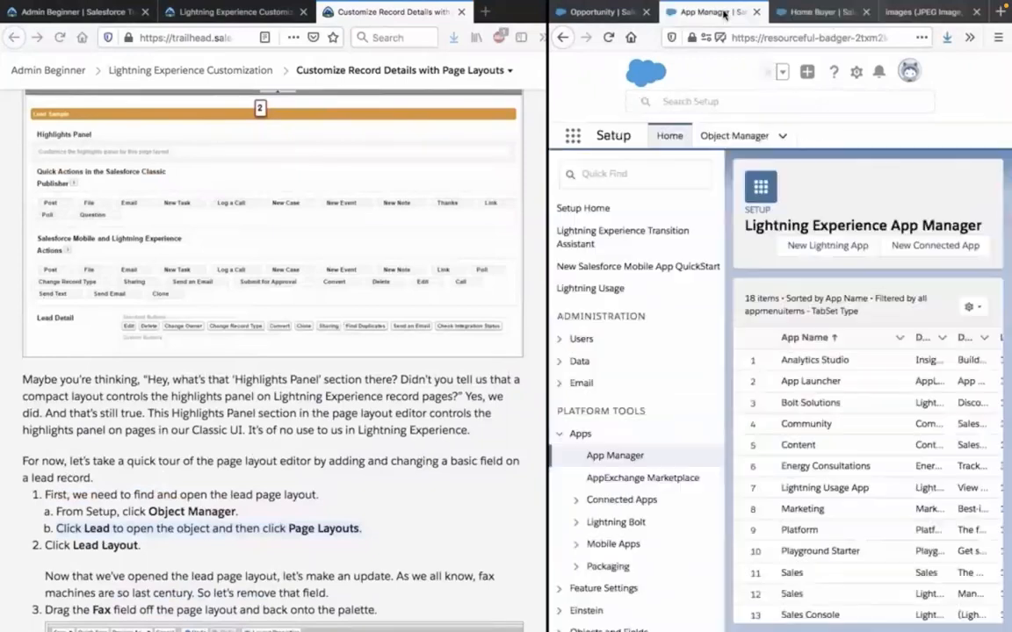
left_click(647, 176)
type("p")
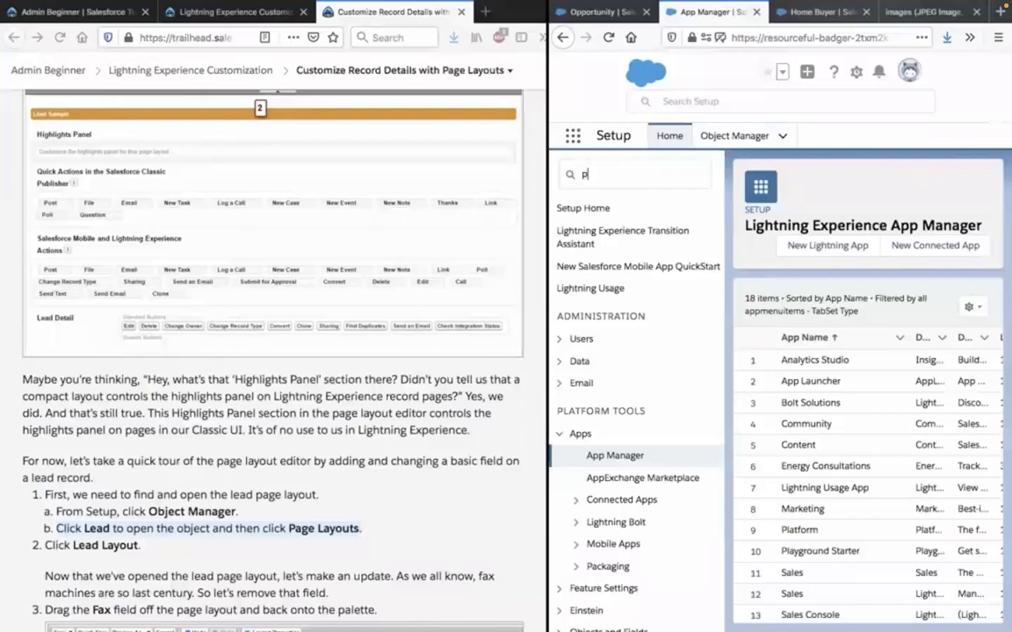
type("age")
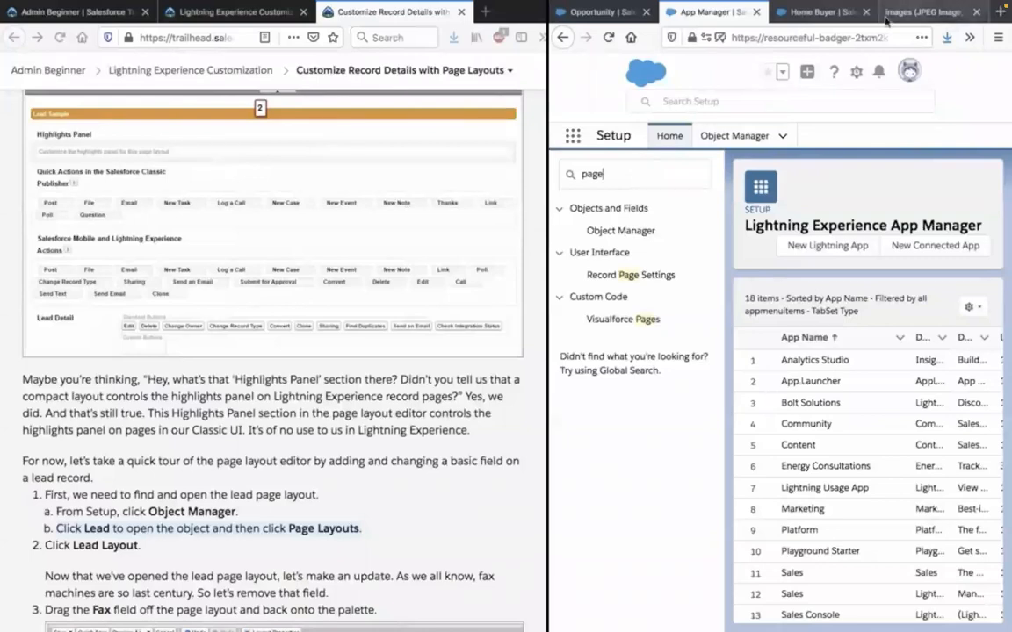
Review the unit's Details tab explanation and reread the instructions for finding the lead page layout.
scroll(463, 321, "up", 5)
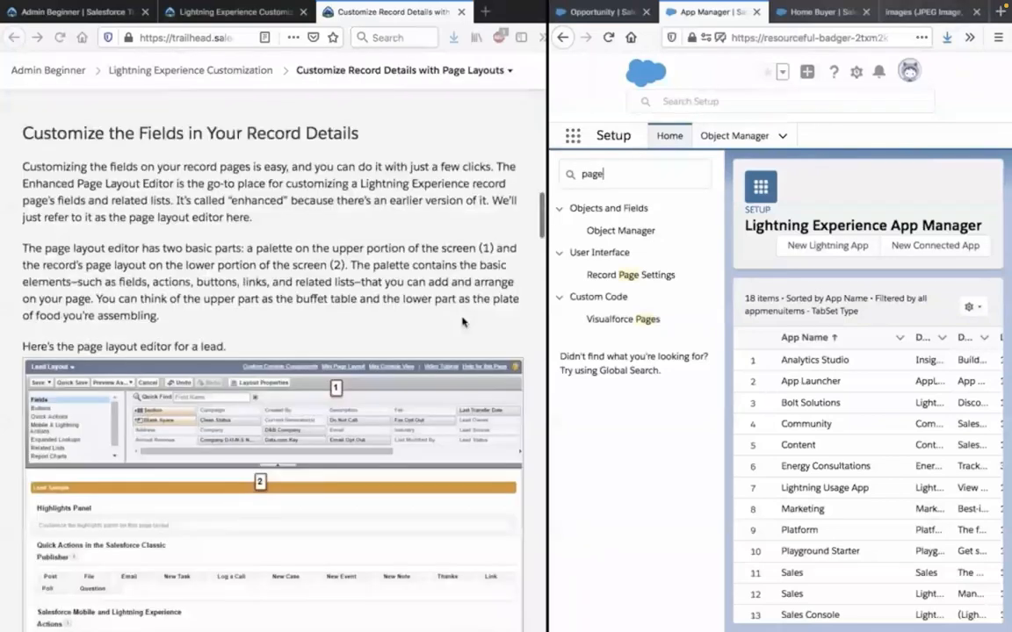
scroll(462, 322, "up", 1)
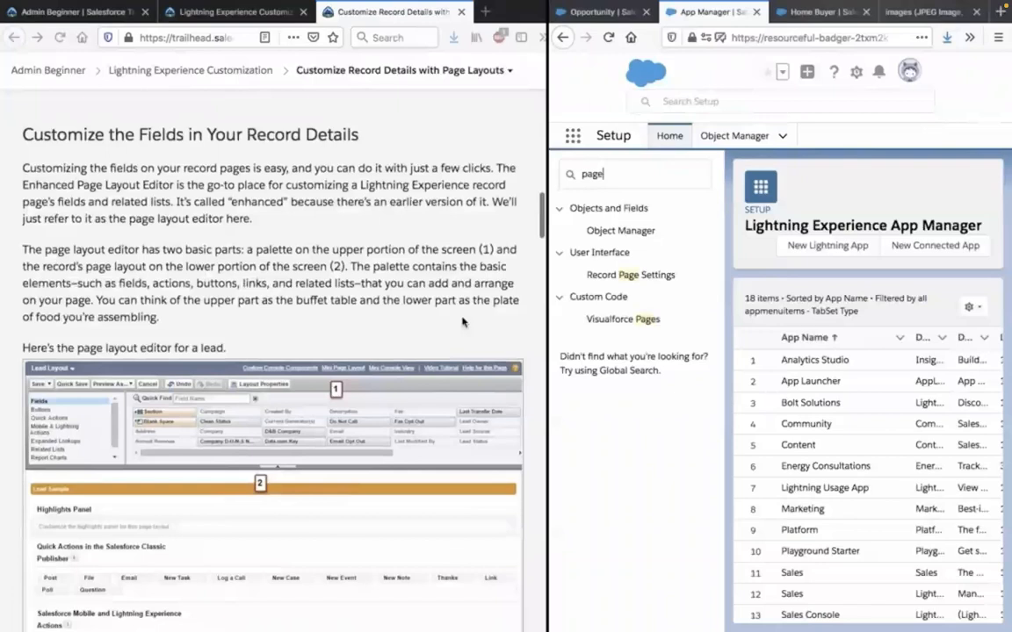
scroll(463, 321, "up", 6)
scroll(462, 322, "up", 1)
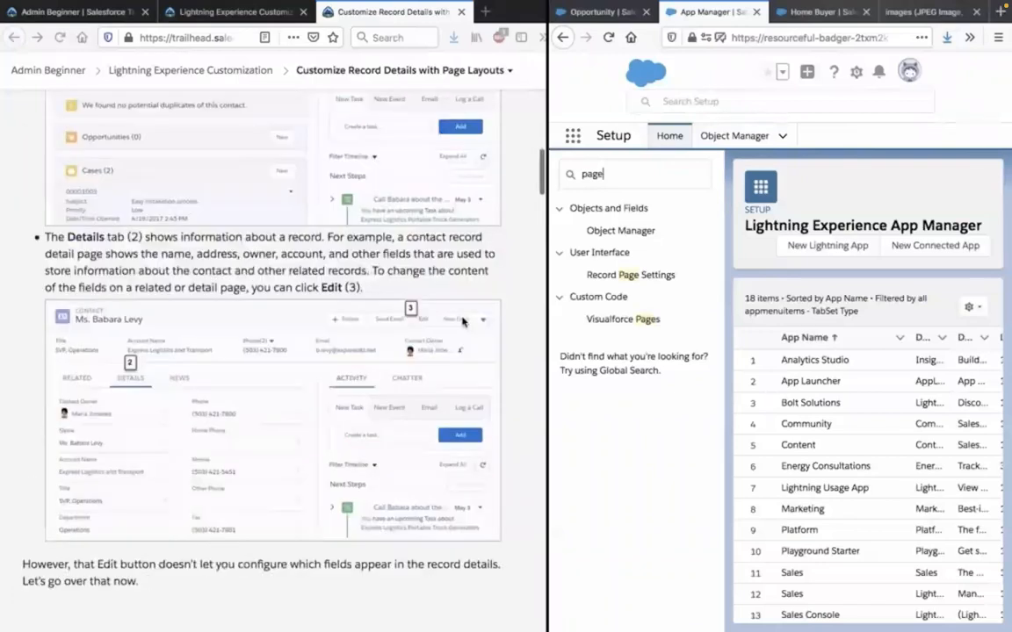
scroll(463, 321, "down", 6)
scroll(463, 321, "down", 3)
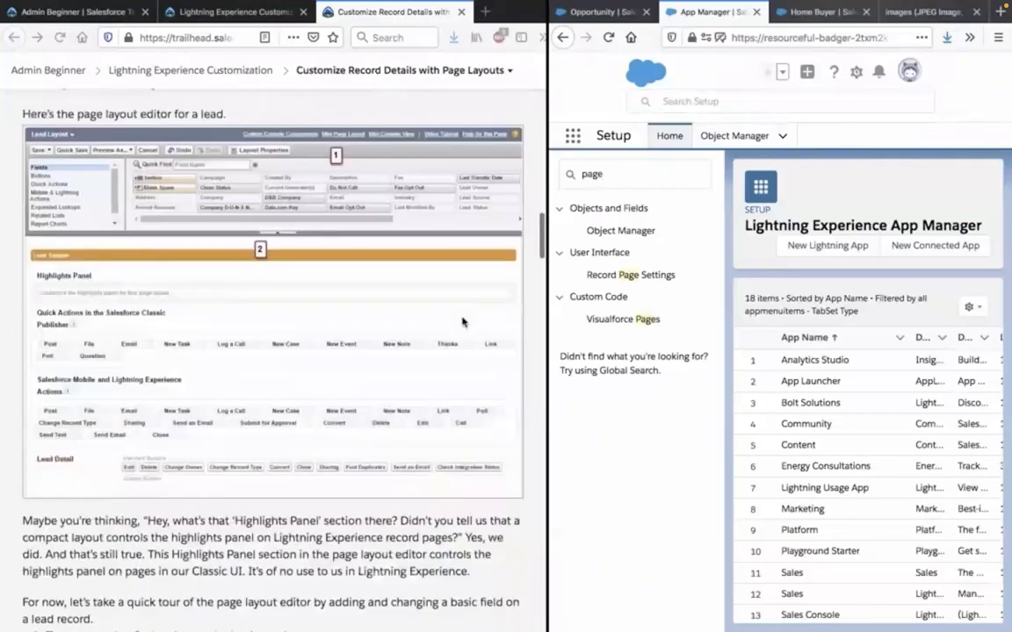
scroll(463, 322, "down", 3)
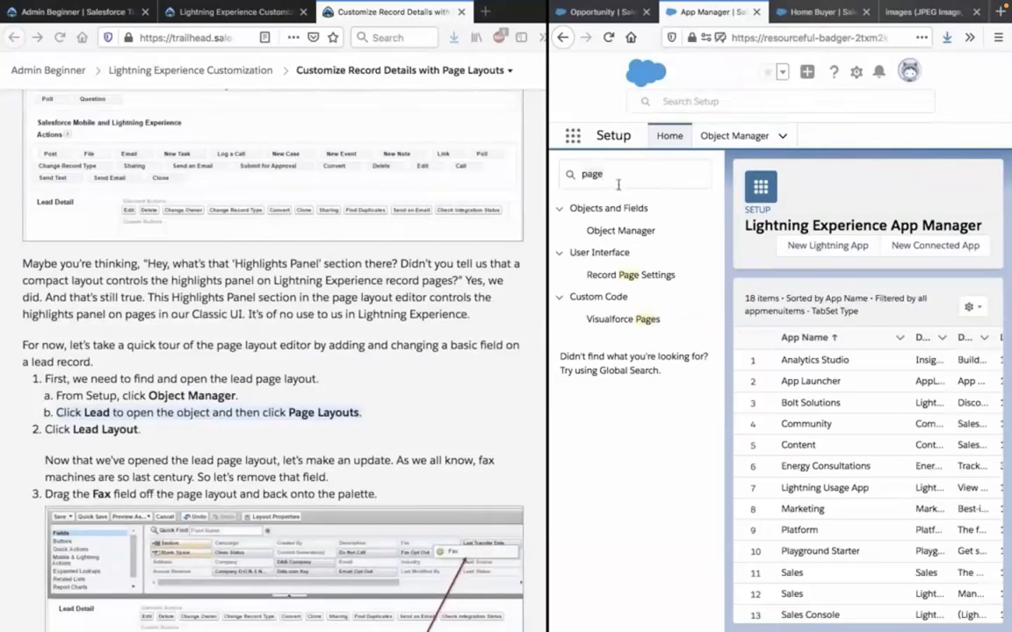
Open the Lead object in Object Manager and bring up its Lead Layout page layout for editing.
left_click(707, 137)
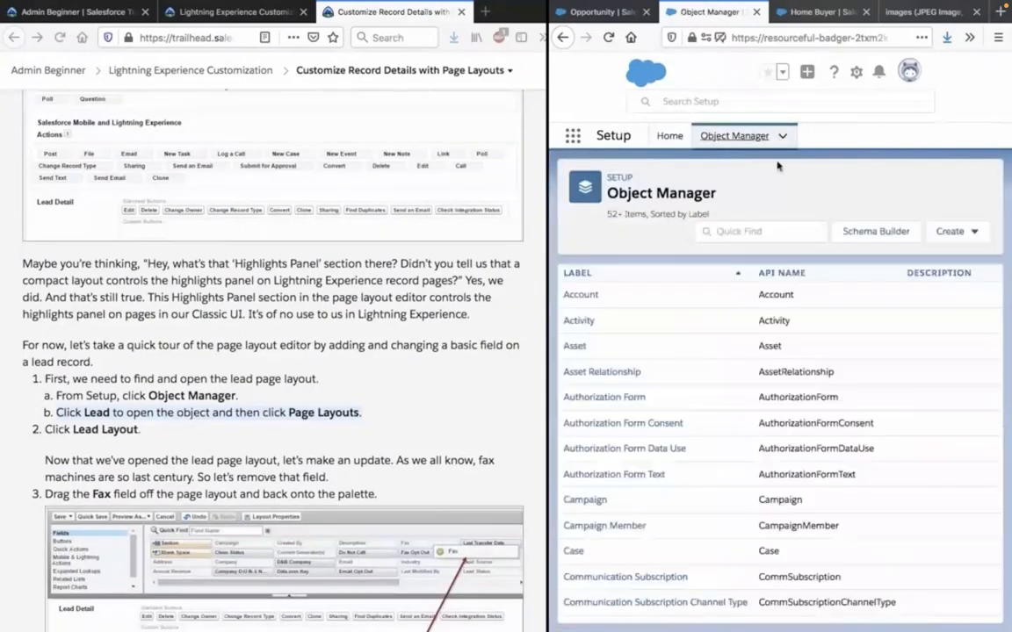
scroll(770, 363, "down", 5)
scroll(770, 362, "down", 5)
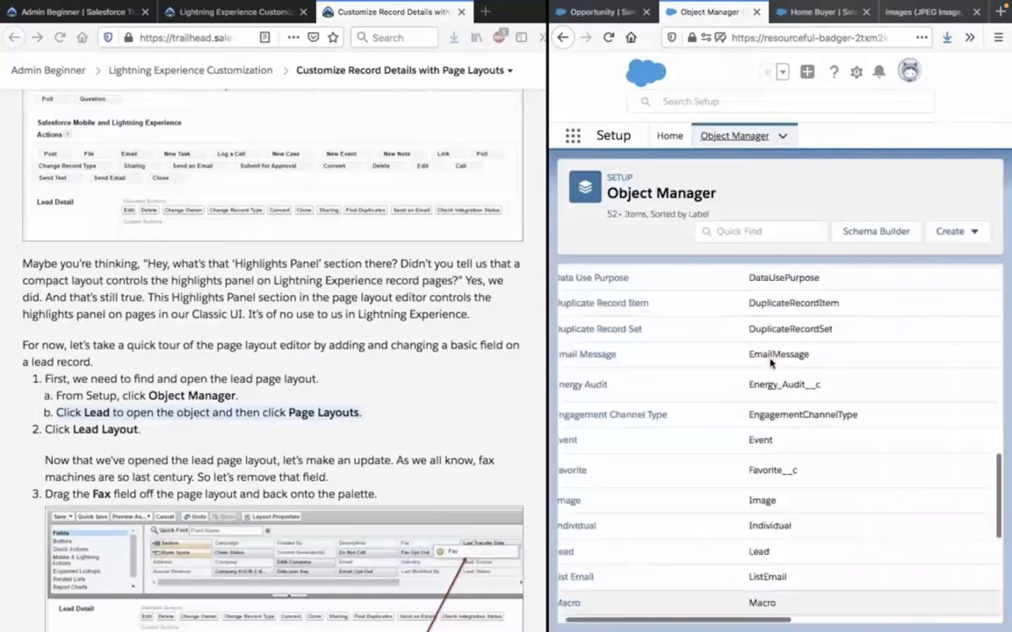
scroll(689, 488, "up", 1)
scroll(689, 488, "down", 2)
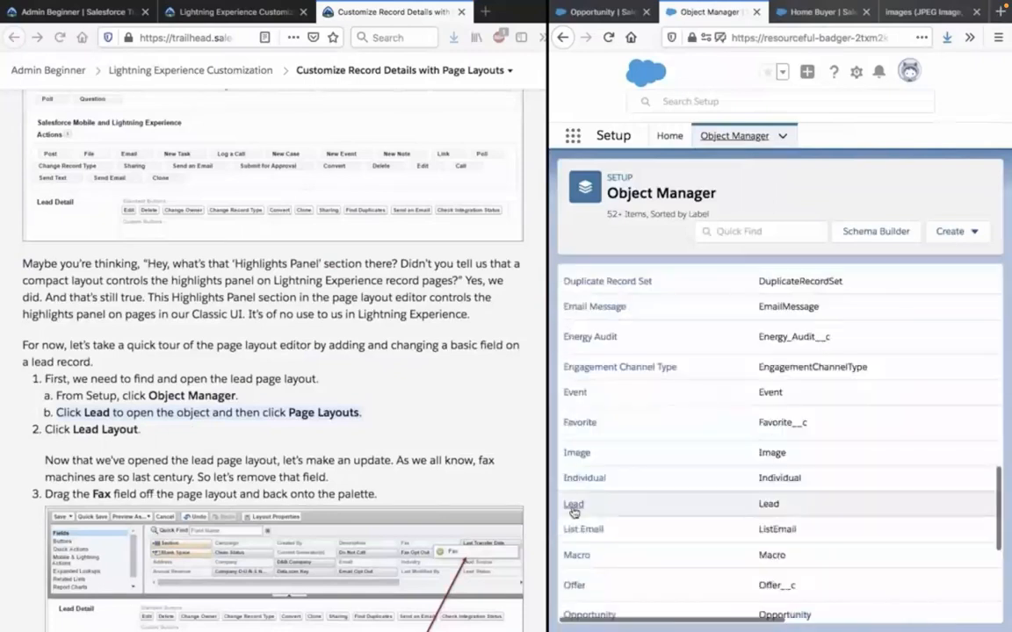
left_click(573, 505)
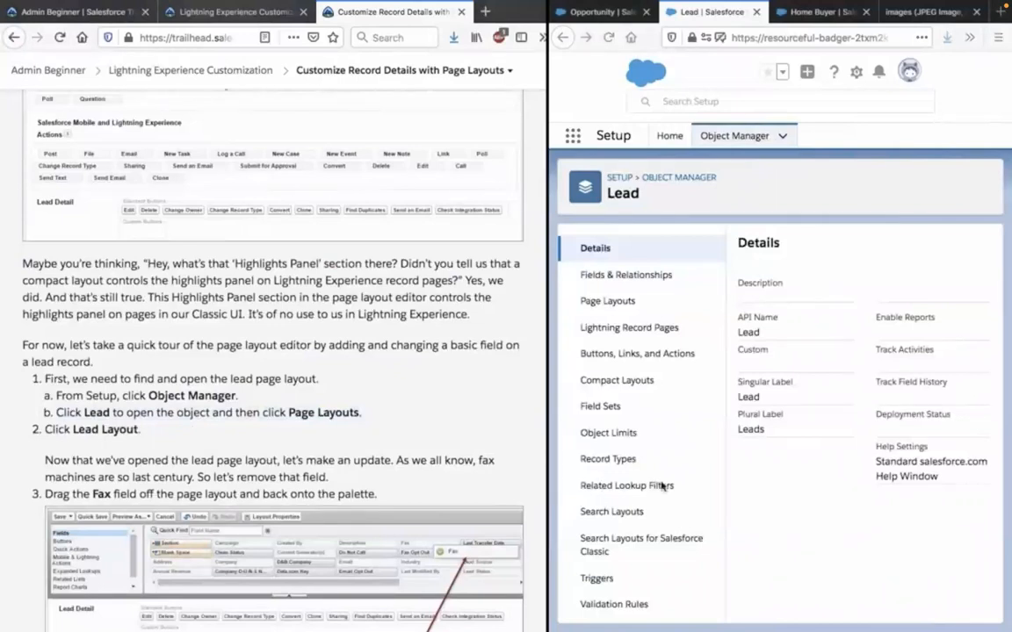
left_click(622, 303)
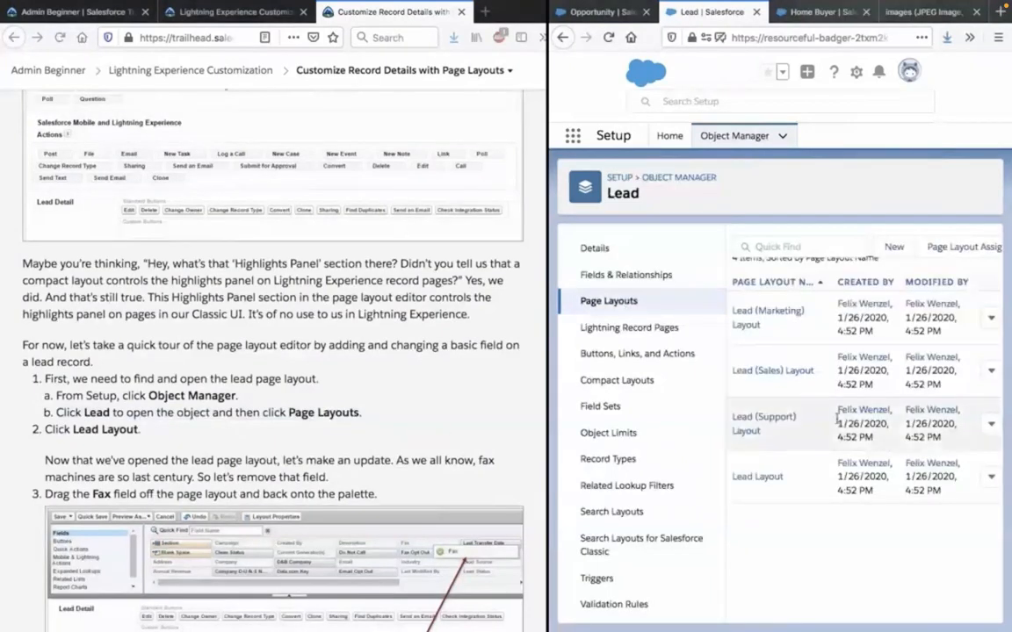
left_click(763, 479)
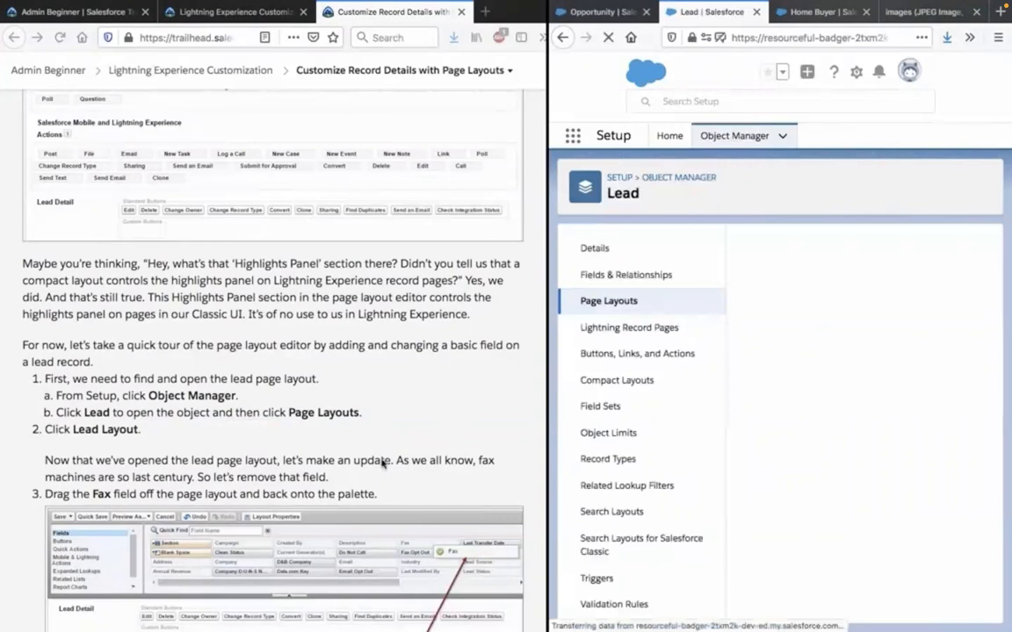
Read the instruction about removing the Fax field and examine the Lead Layout's Highlights Panel and quick actions sections.
scroll(382, 465, "down", 3)
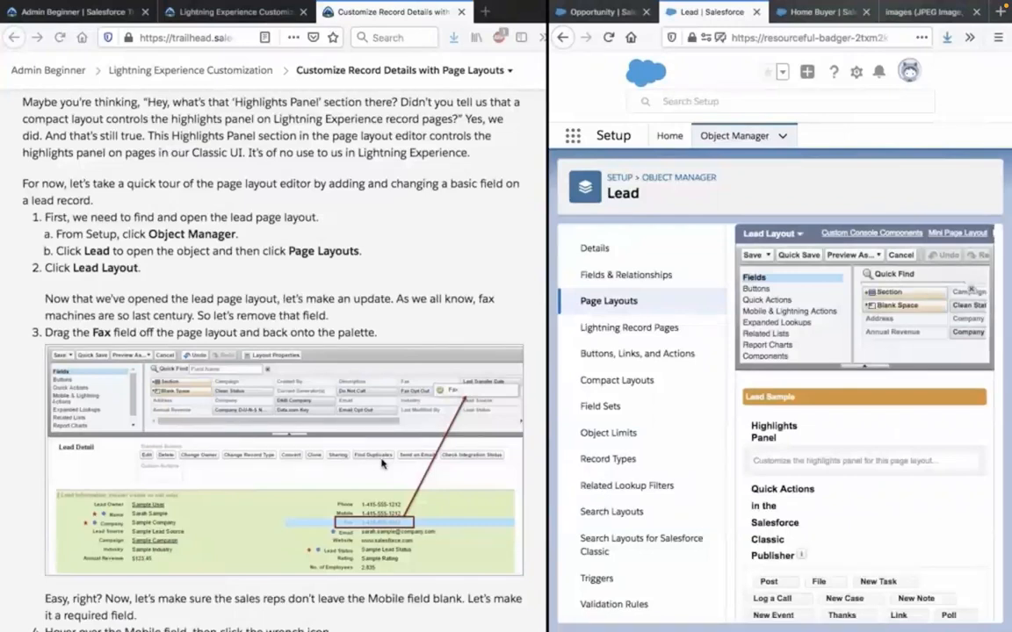
mouse_move(795, 454)
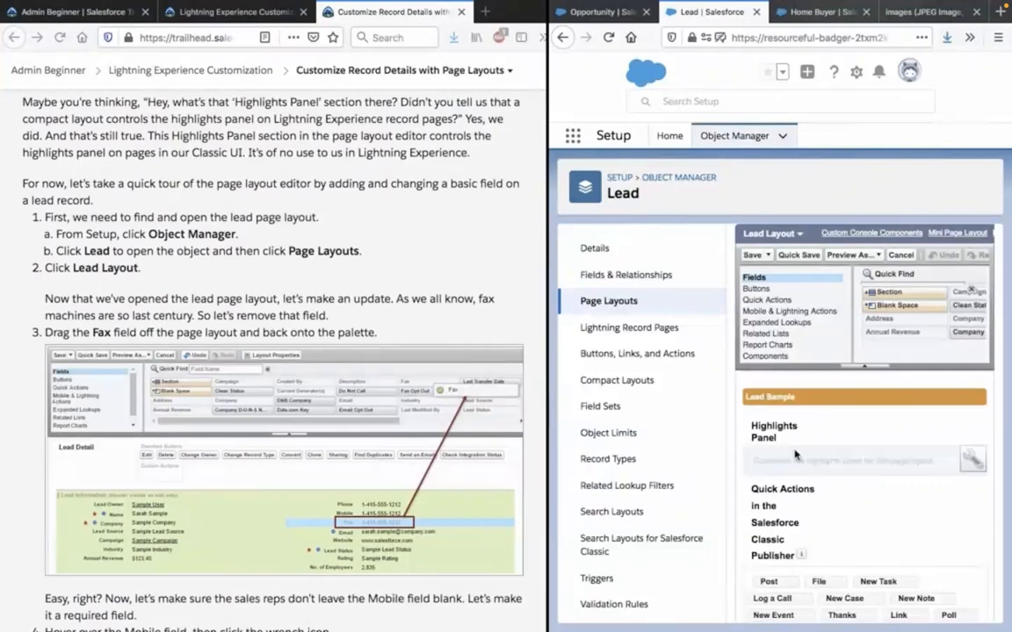
scroll(794, 454, "down", 2)
scroll(795, 454, "down", 1)
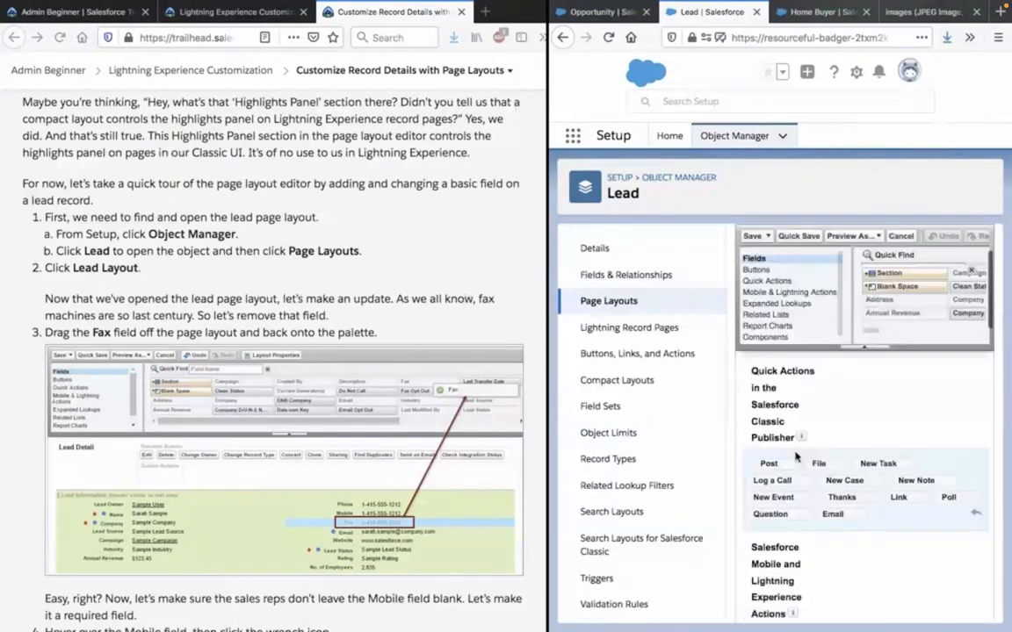
scroll(795, 454, "down", 1)
scroll(879, 558, "up", 1)
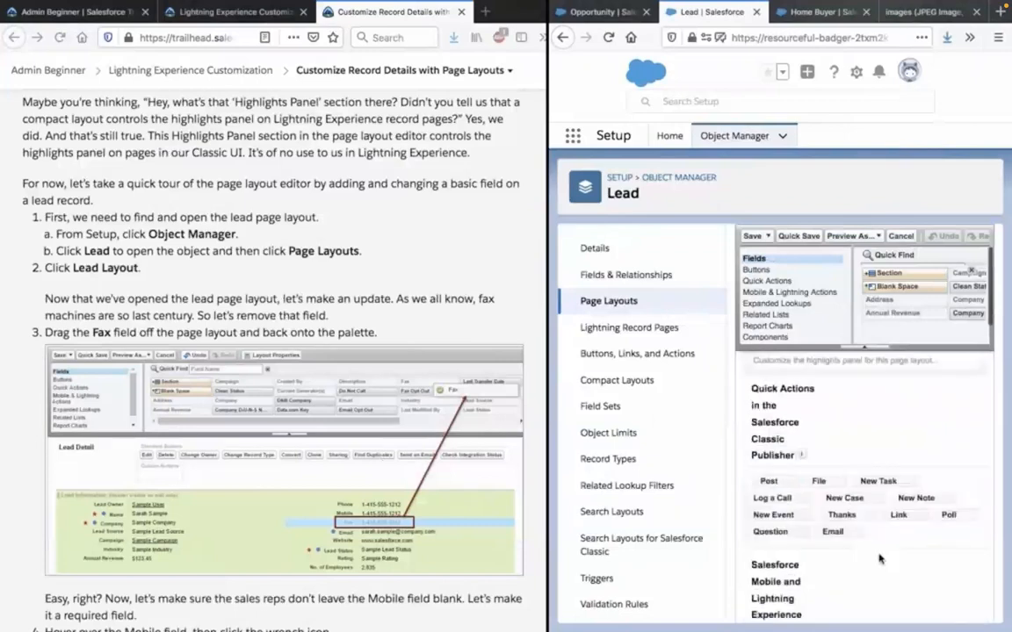
scroll(879, 559, "up", 1)
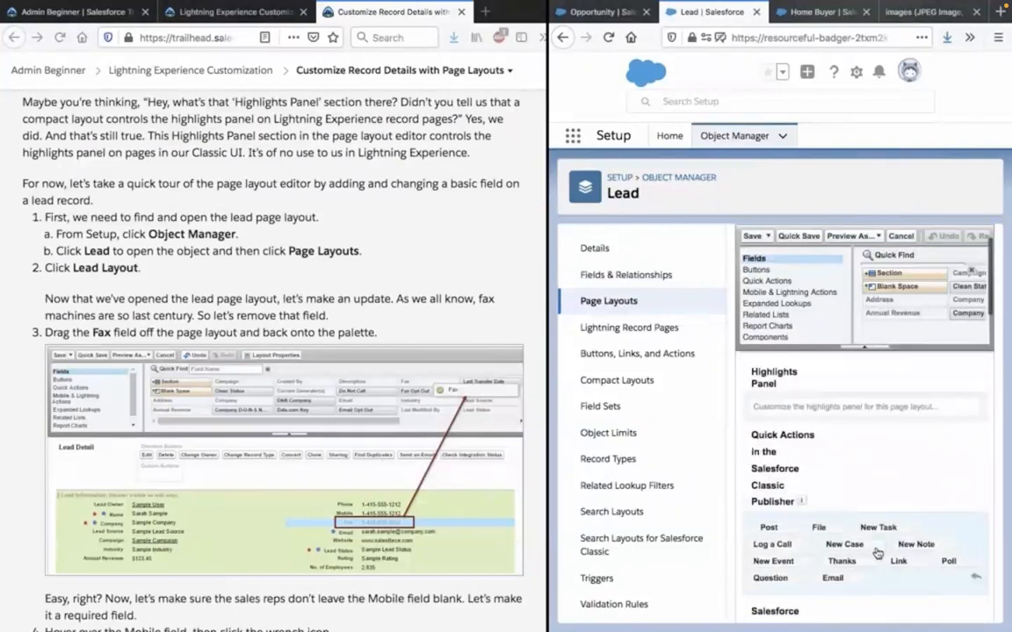
scroll(876, 553, "down", 1)
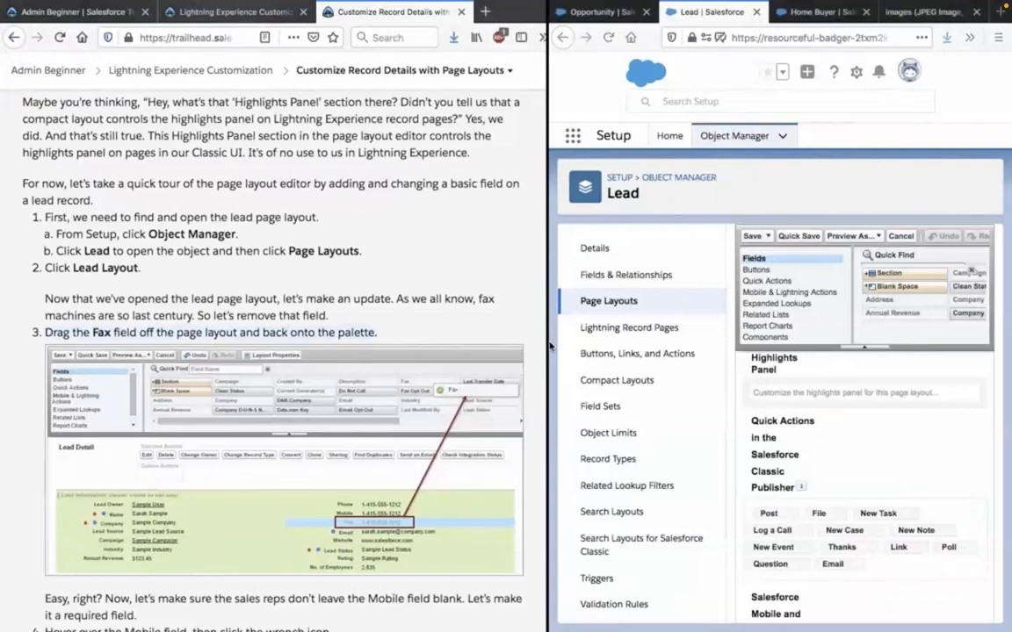
Widen the Salesforce window and remove the Fax field from the Lead Information section of the Lead Layout.
left_click_drag(547, 344, 299, 327)
scroll(646, 415, "down", 3)
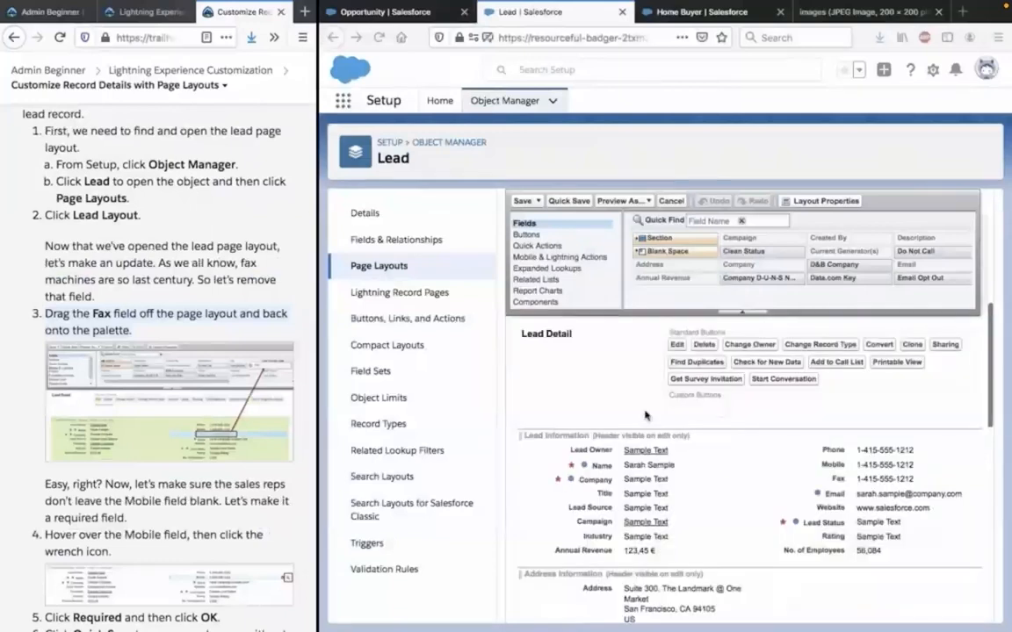
scroll(645, 416, "up", 3)
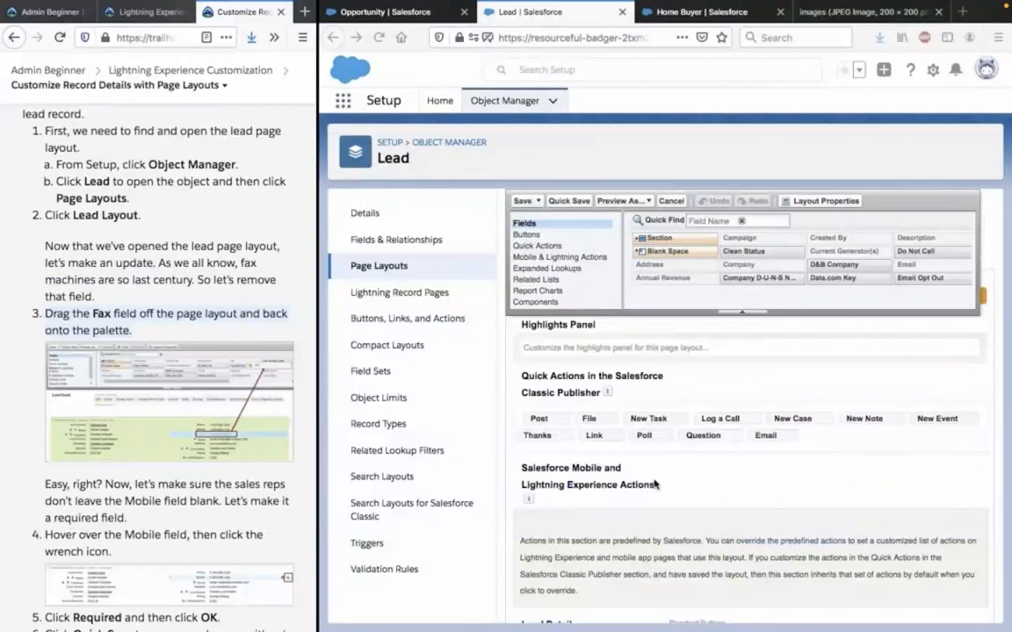
scroll(654, 483, "down", 2)
scroll(654, 484, "down", 2)
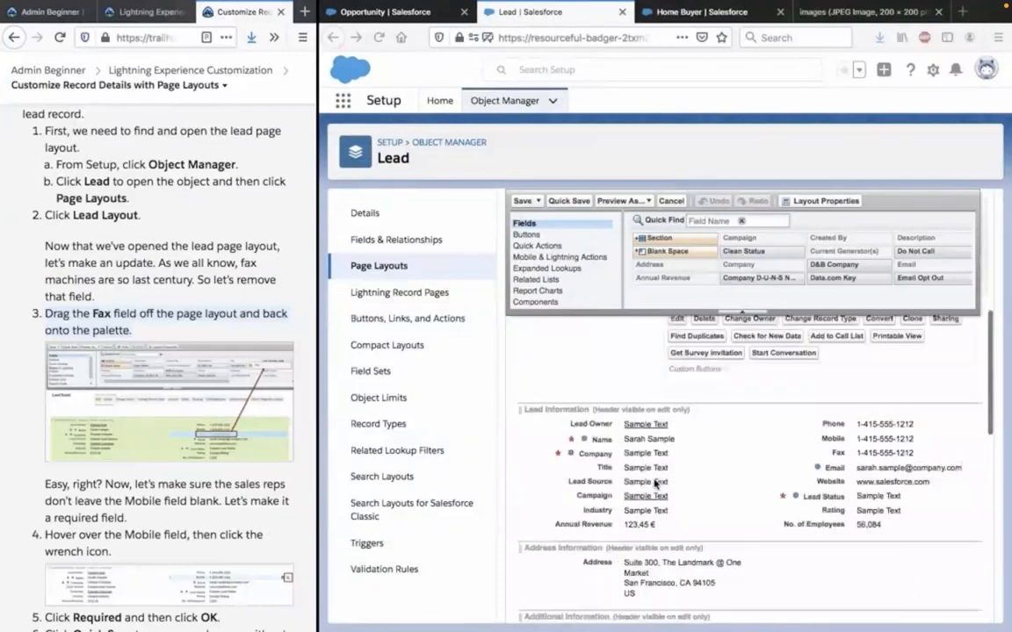
scroll(654, 484, "down", 1)
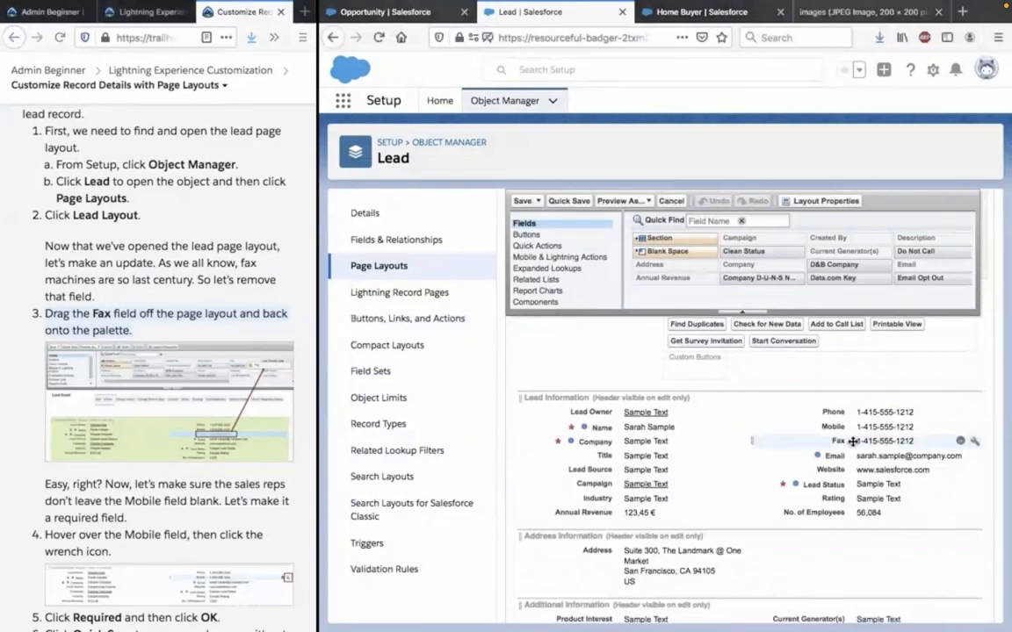
left_click_drag(851, 441, 800, 439)
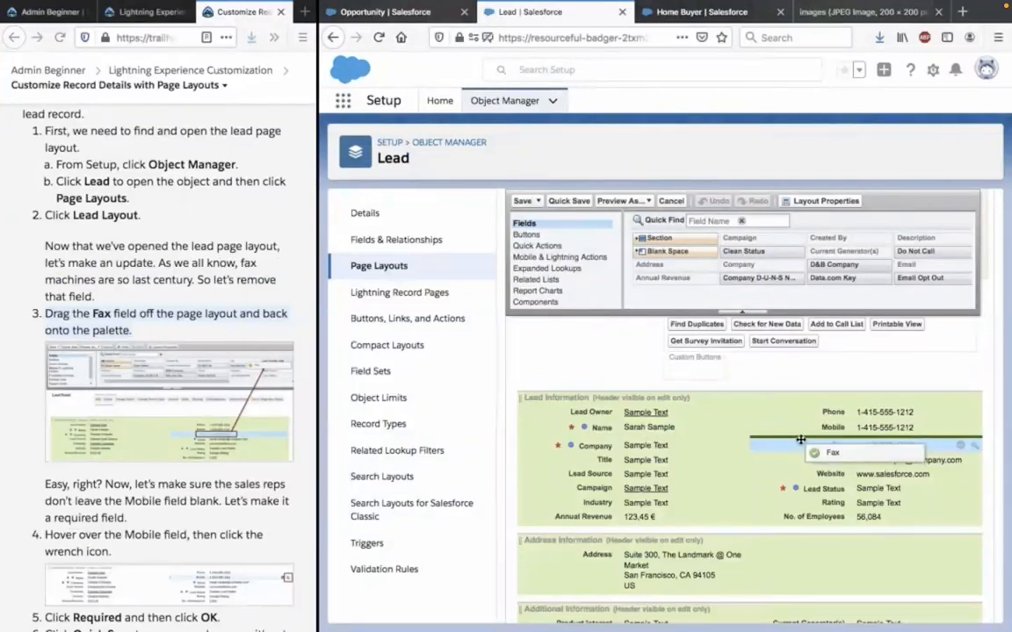
left_click_drag(800, 439, 941, 269)
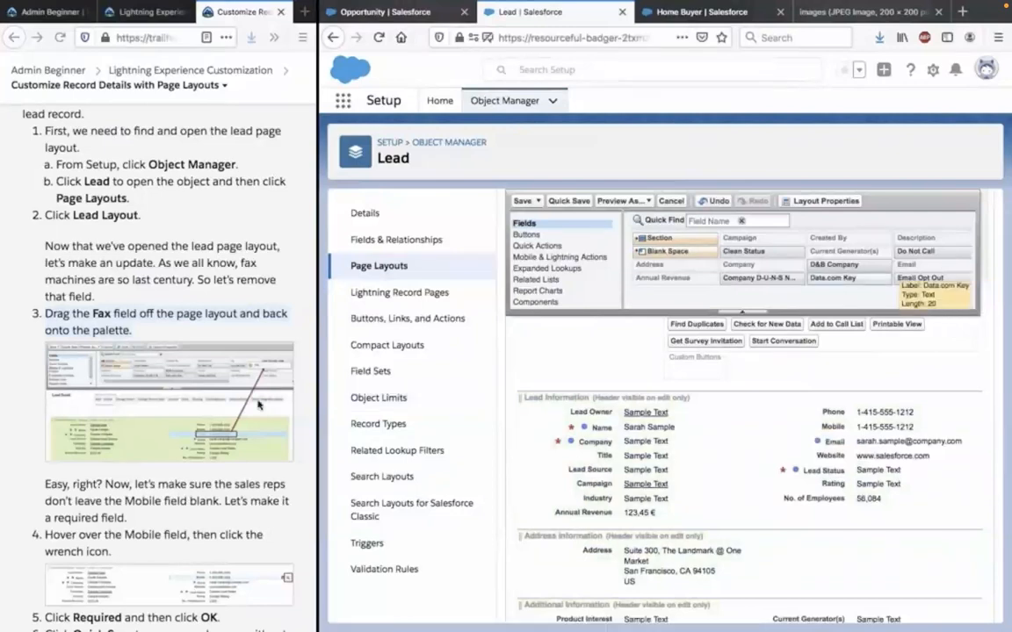
Read the instruction on the Mobile field and make Mobile a required field on the Lead Layout.
scroll(248, 507, "down", 1)
scroll(248, 507, "down", 1)
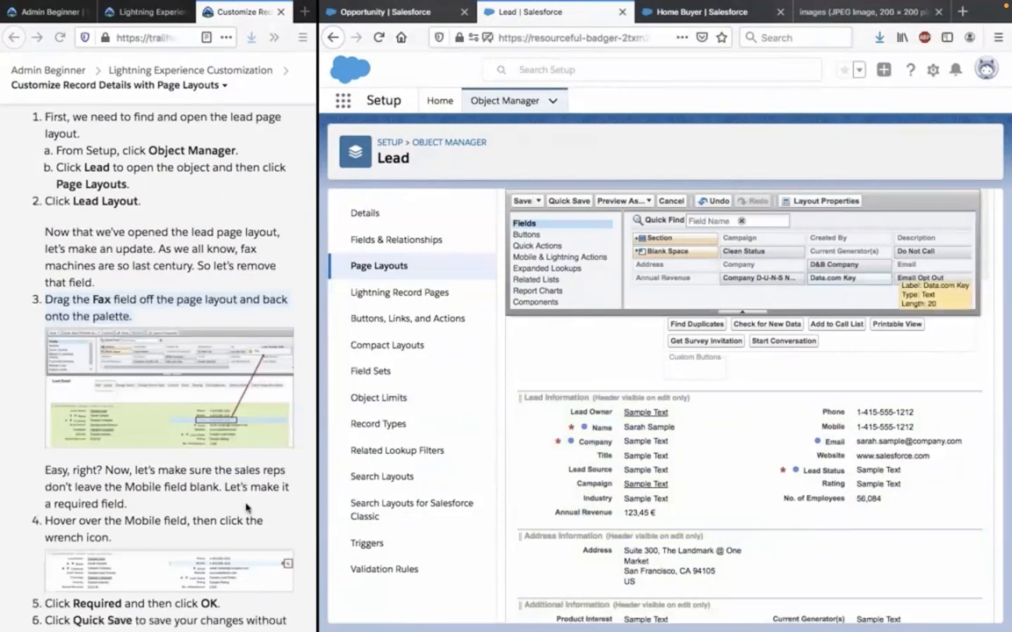
left_click(222, 471)
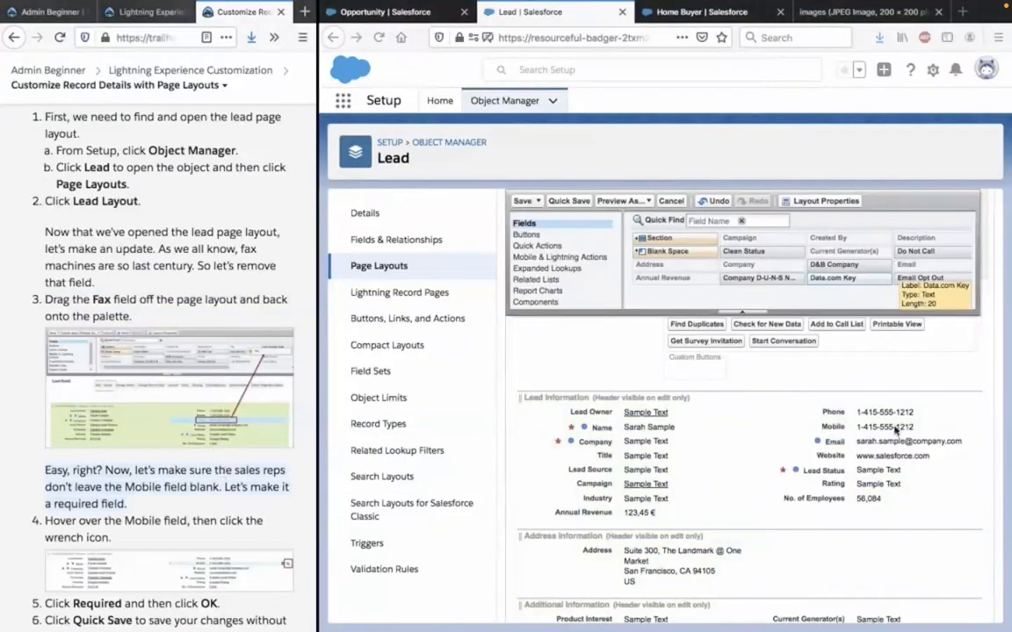
left_click(975, 429)
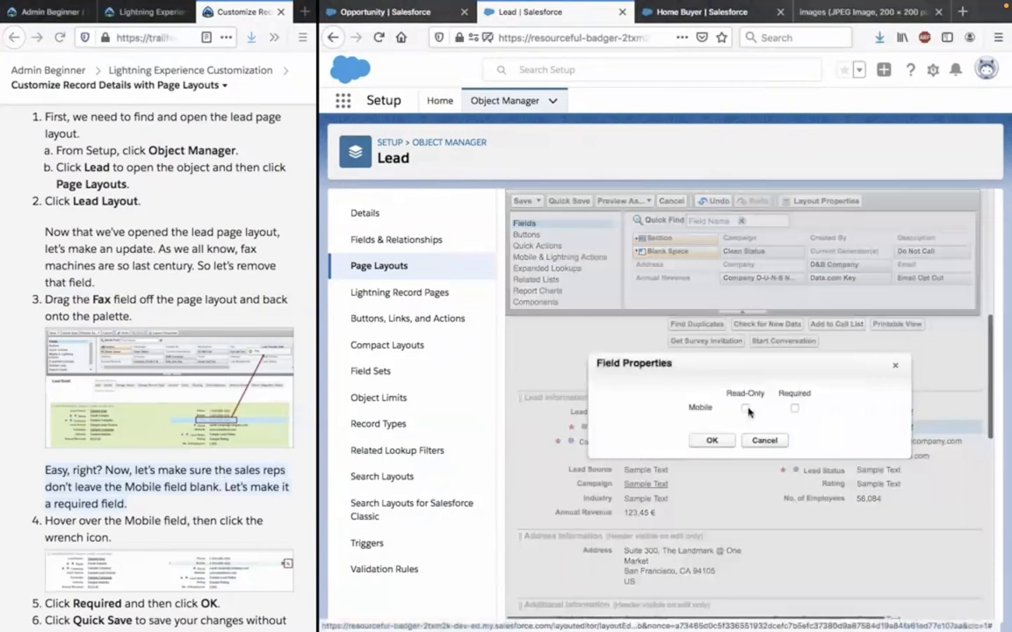
left_click(793, 409)
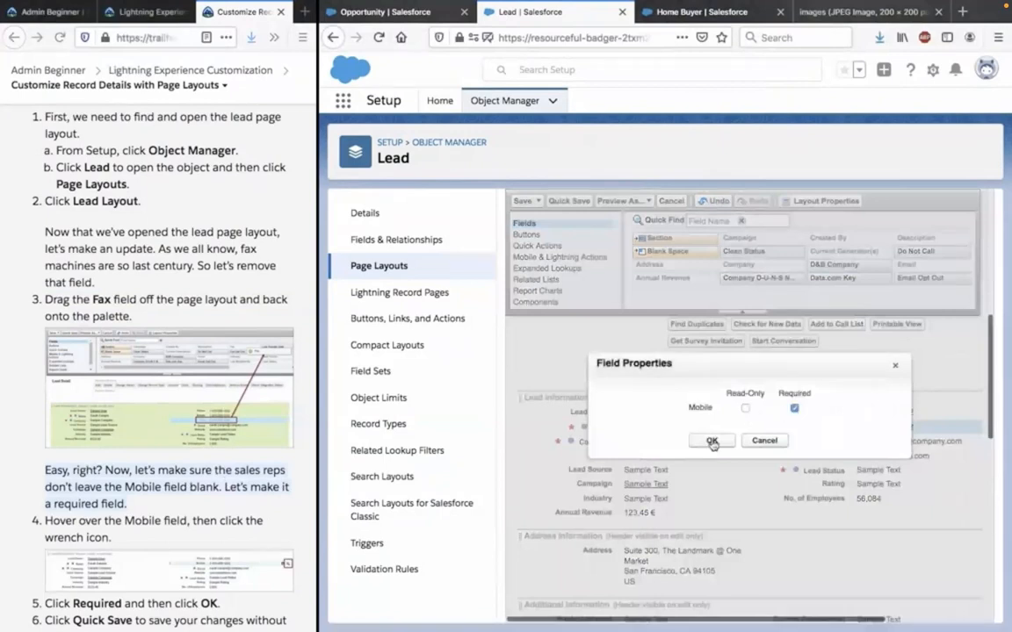
left_click(712, 441)
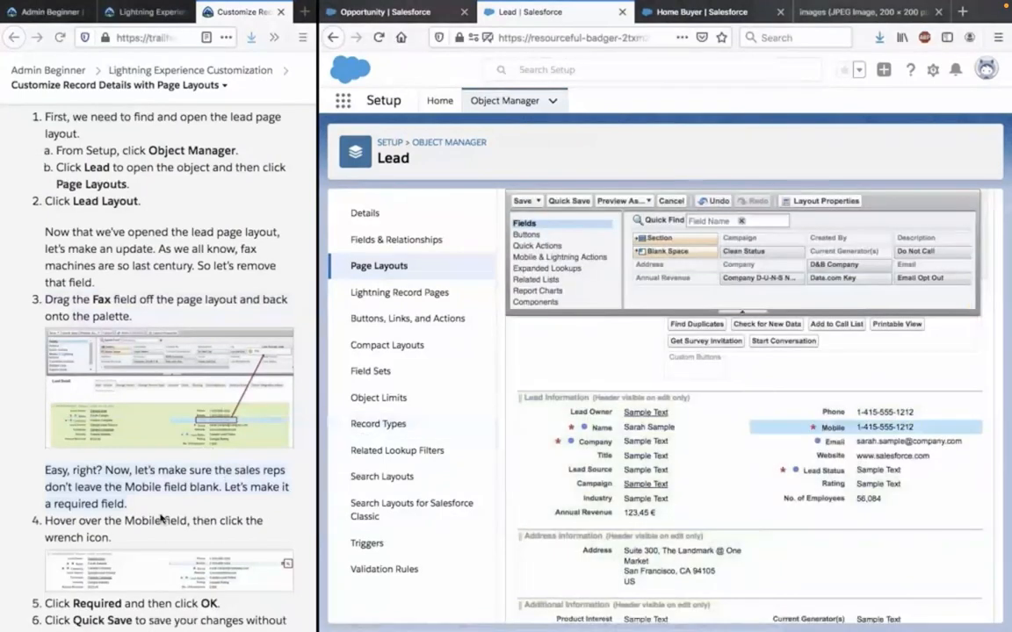
Read the saving instruction and save the Lead Layout changes without closing the page layout editor.
scroll(161, 519, "down", 3)
scroll(145, 439, "down", 1)
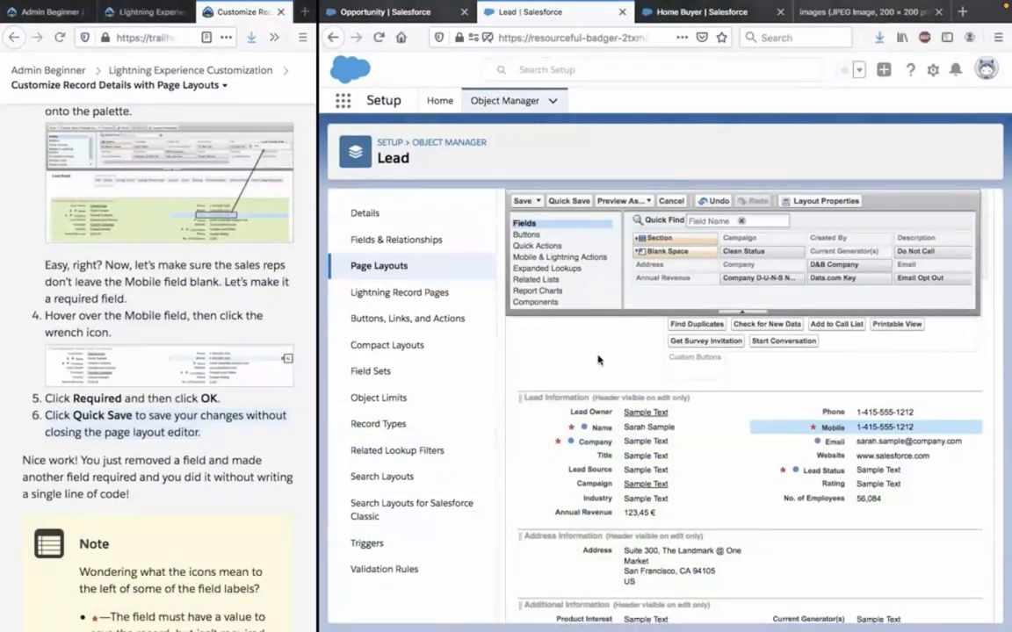
scroll(598, 360, "down", 5)
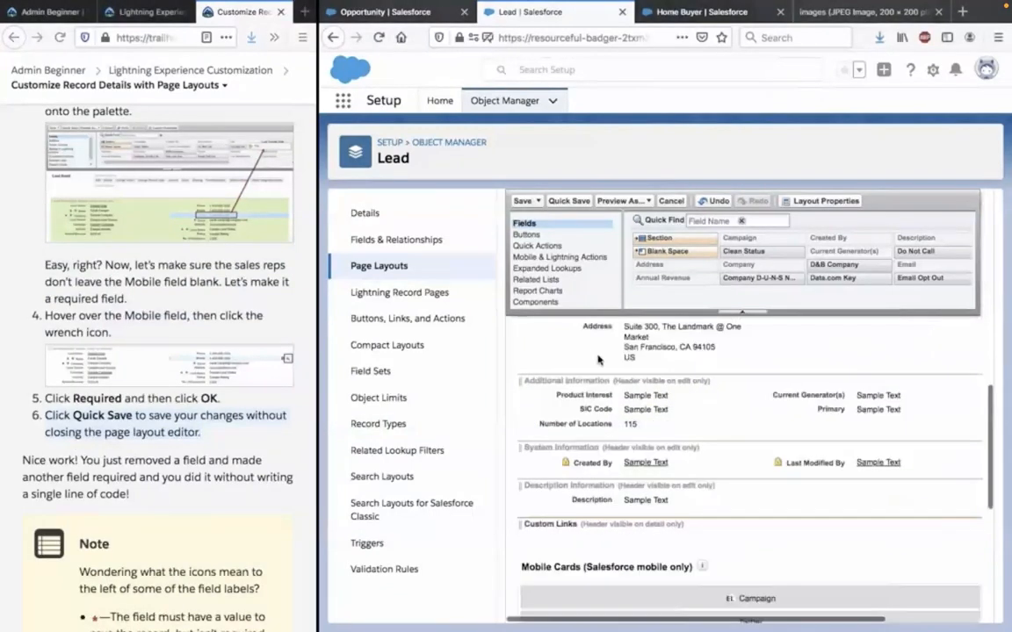
scroll(598, 359, "down", 10)
scroll(598, 359, "up", 15)
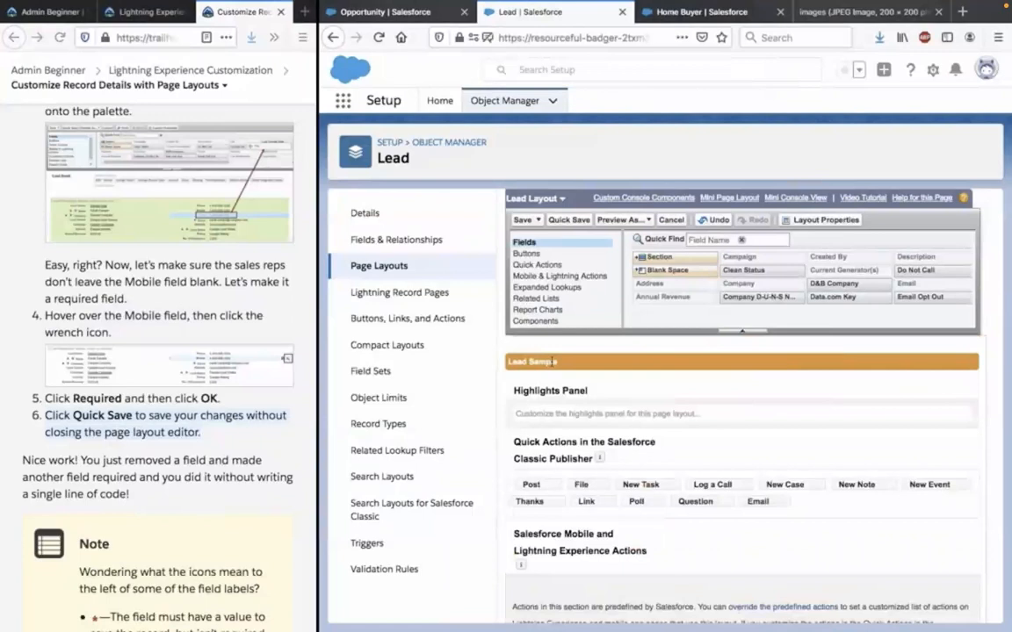
left_click(570, 221)
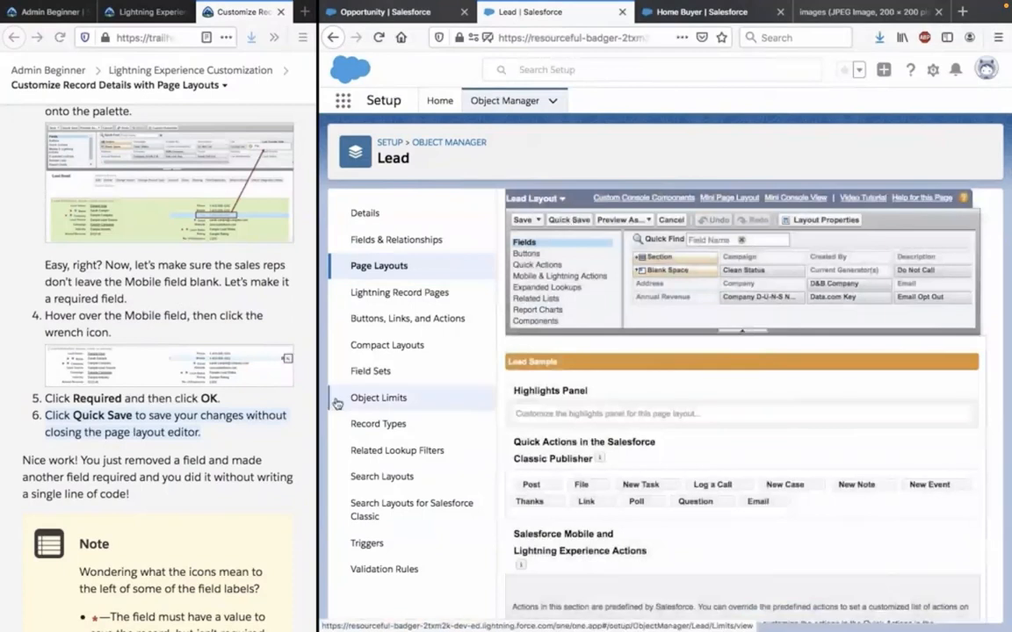
Read the unit's notes on field icons and page layout assignment, and the introduction to creating a page layout.
left_click(109, 481)
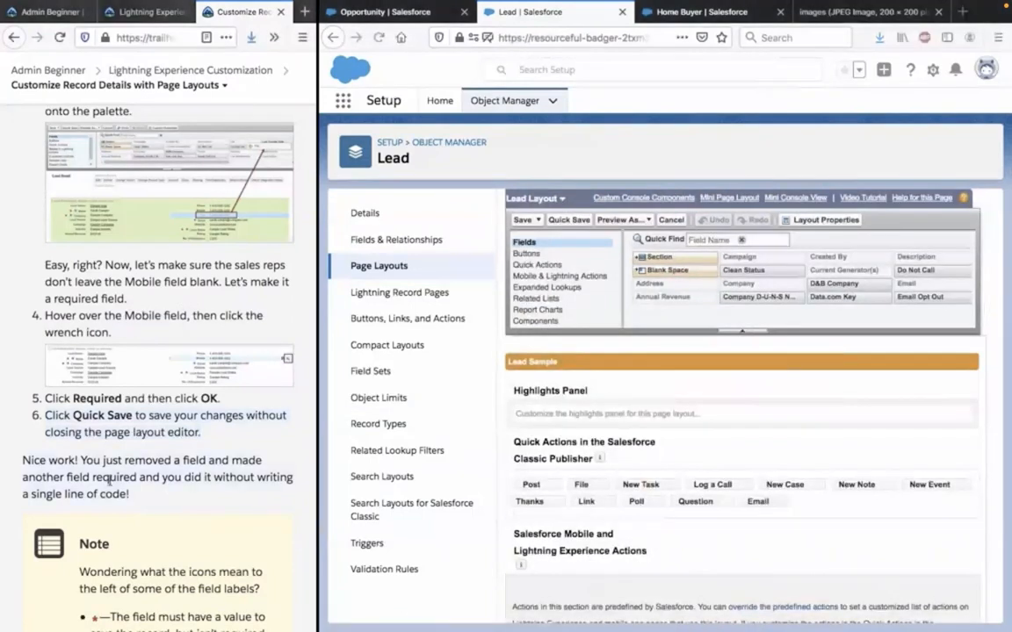
scroll(109, 481, "down", 4)
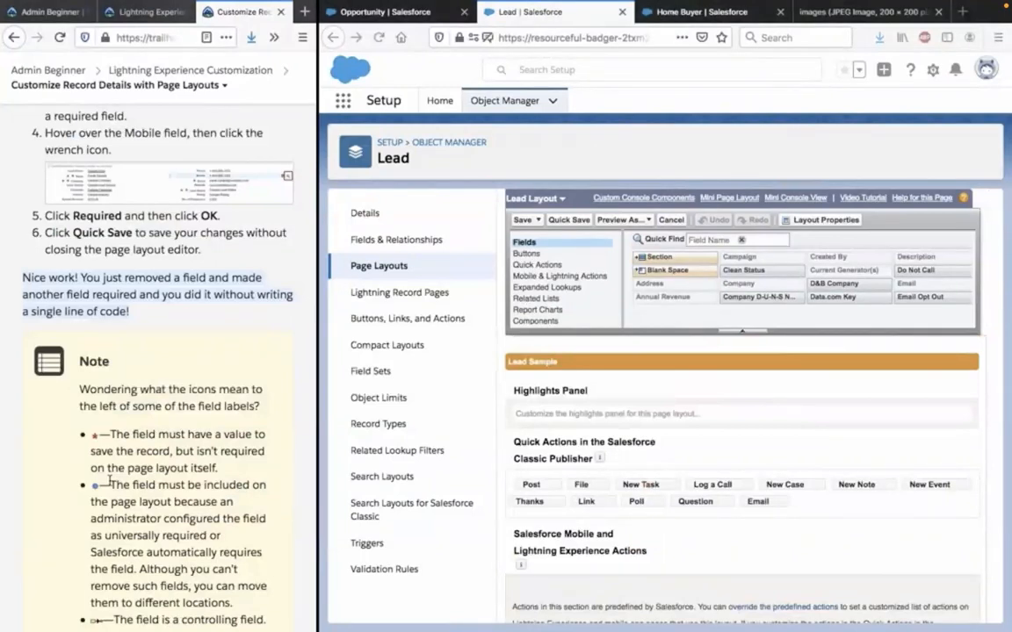
scroll(109, 481, "down", 4)
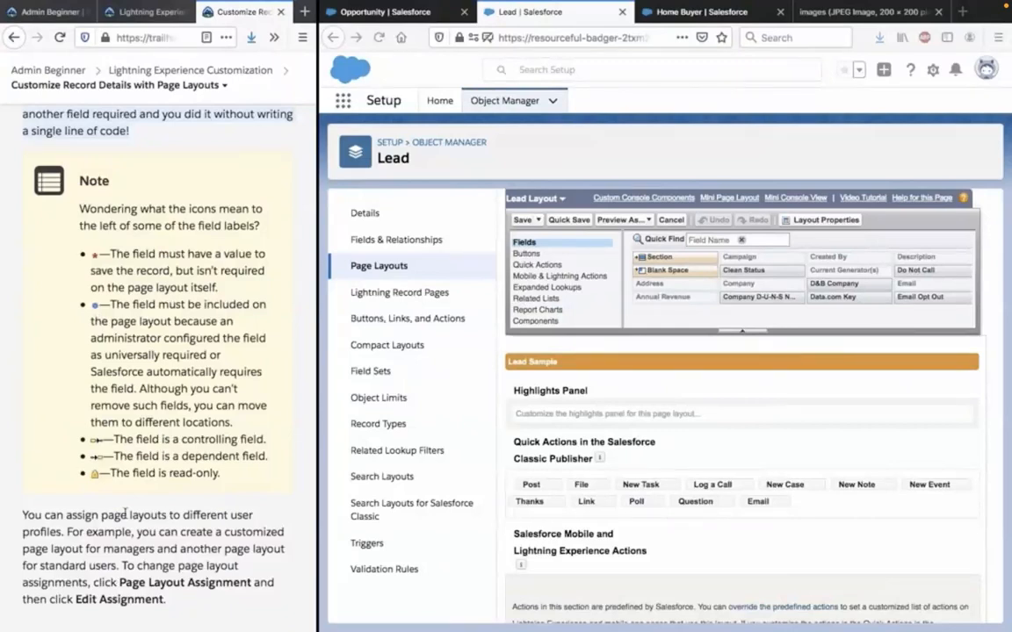
scroll(96, 479, "down", 1)
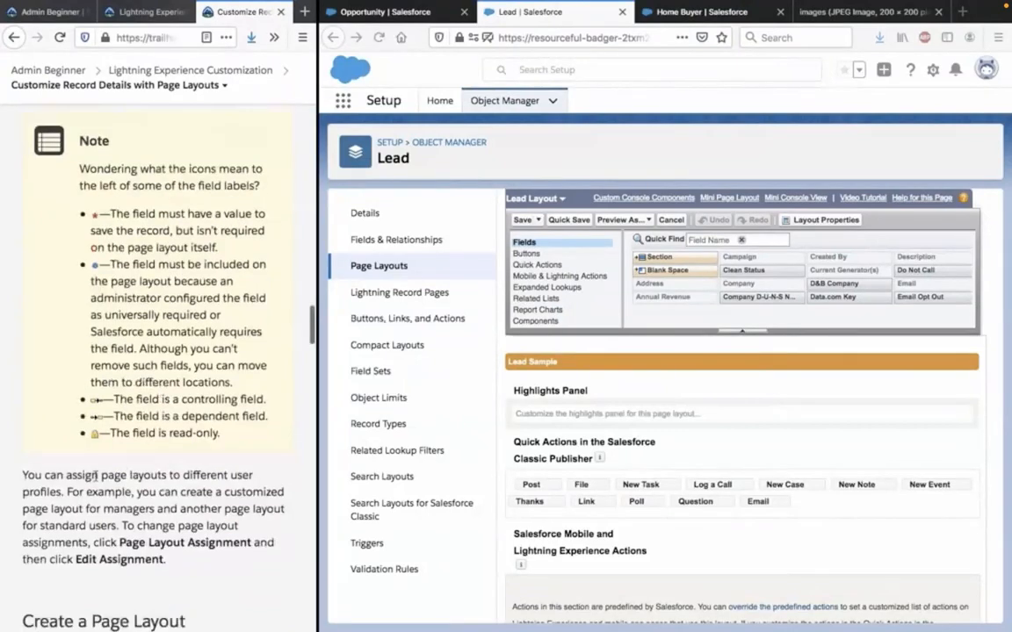
scroll(95, 475, "down", 3)
scroll(95, 475, "down", 2)
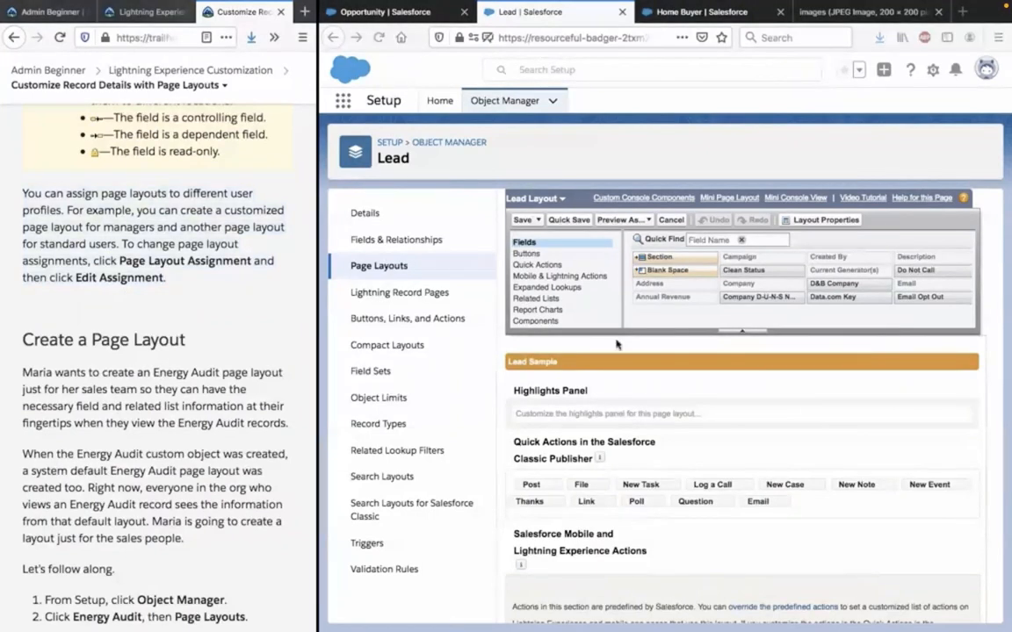
Look through the Lead Layout editor for the page layout assignment option, searching the page text for "assi".
scroll(634, 345, "down", 5)
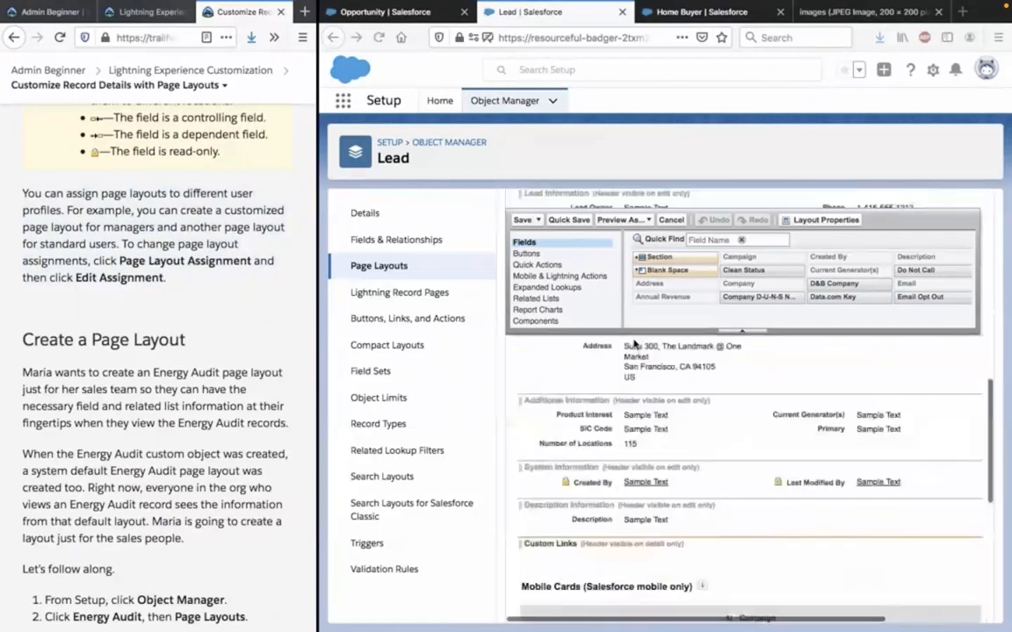
scroll(634, 344, "down", 5)
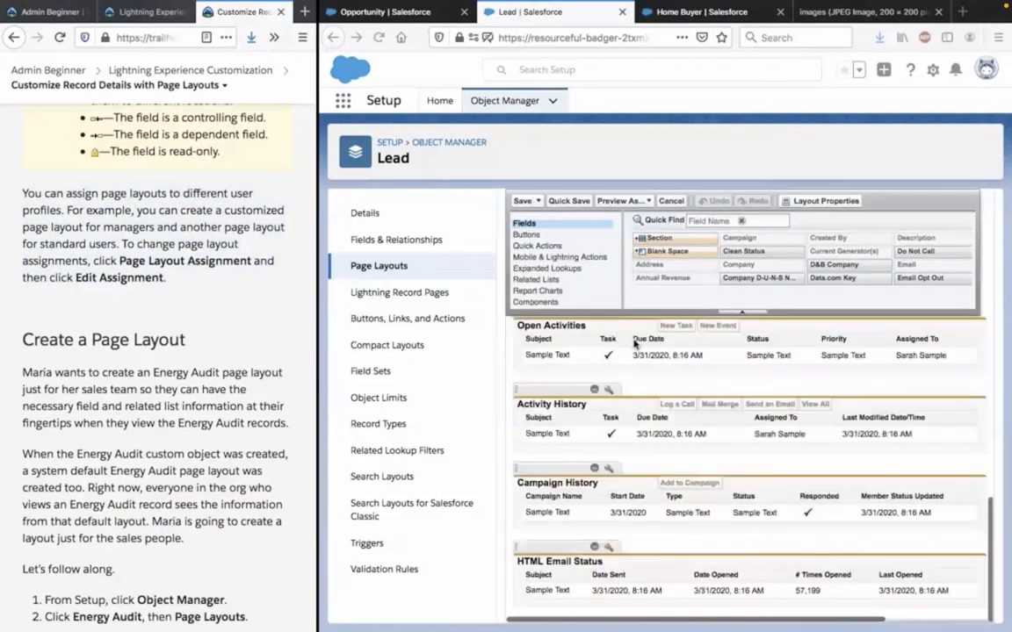
scroll(634, 344, "up", 5)
key("ctrl+f")
type("ass")
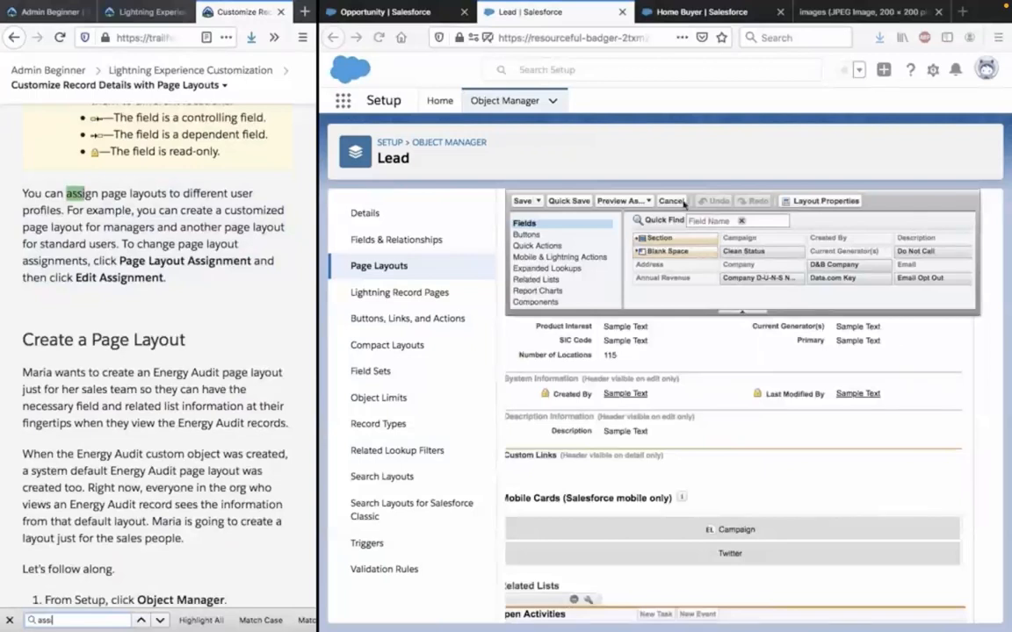
left_click(626, 340)
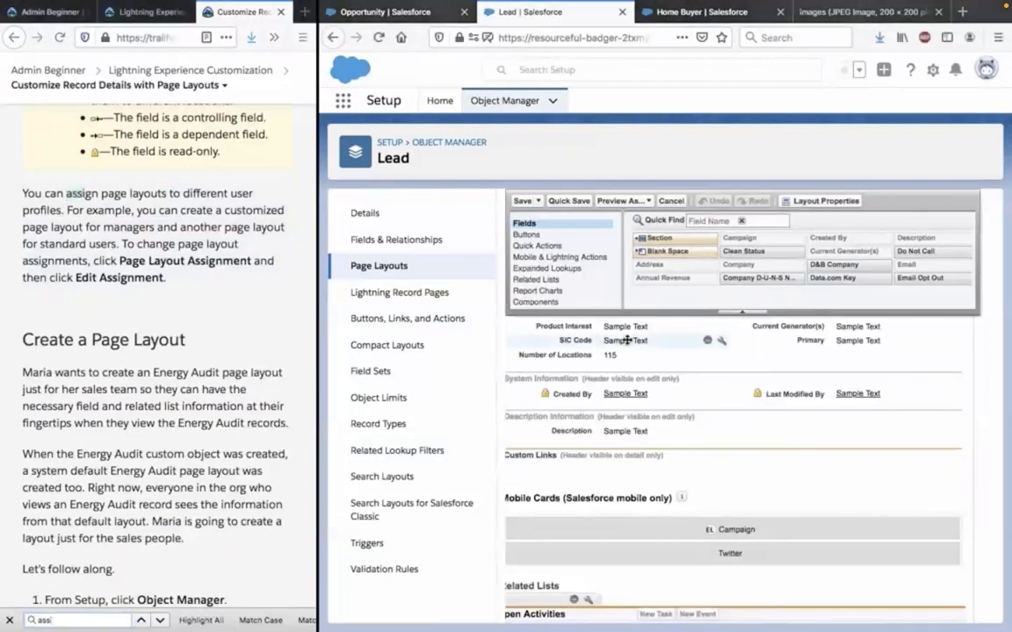
key("ctrl+f")
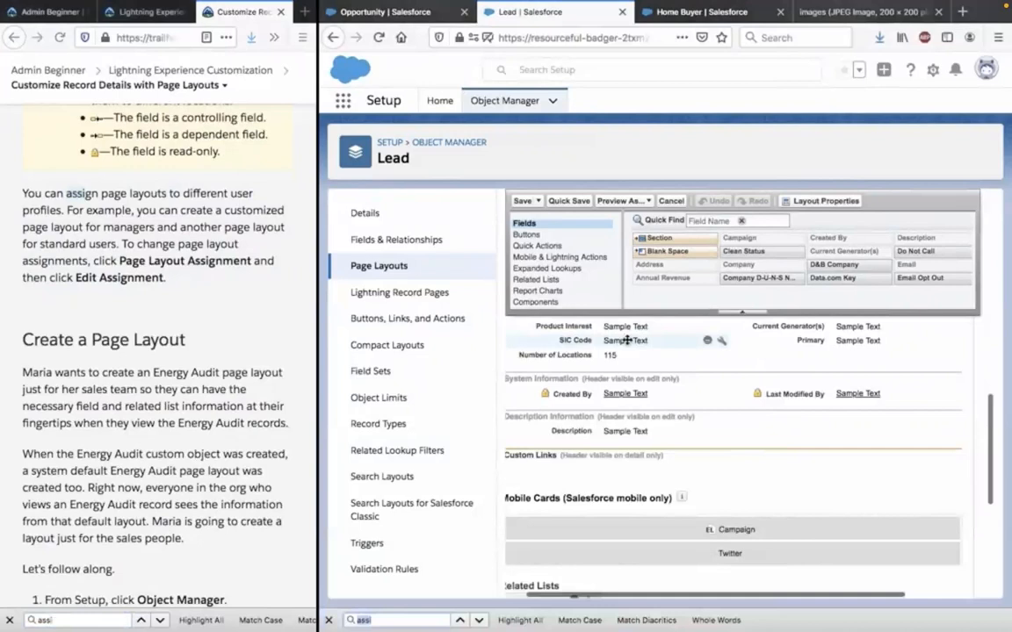
type("n")
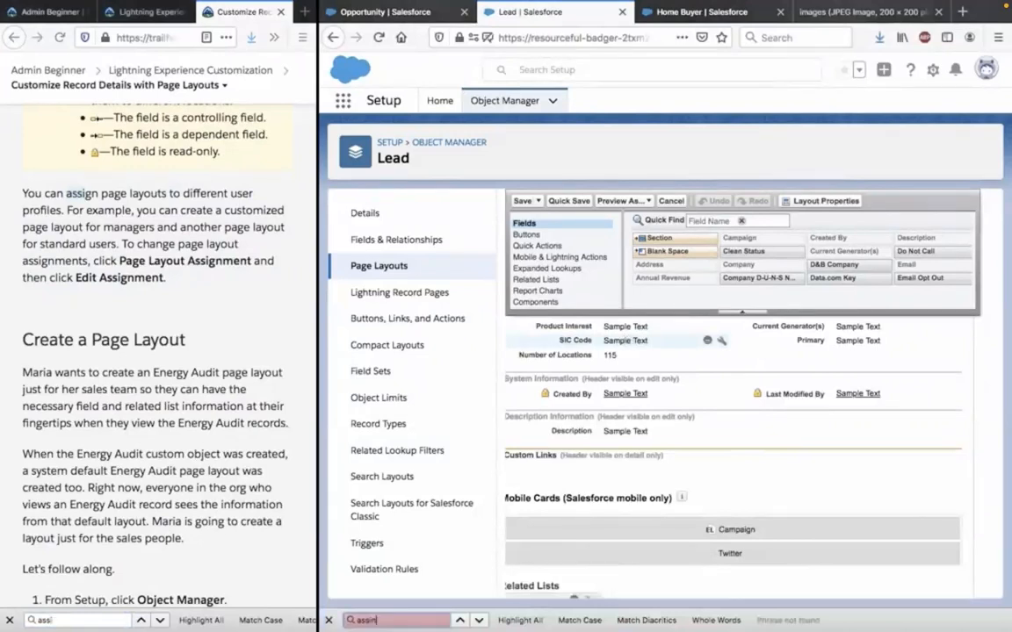
key("BackSpace")
key("BackSpace")
key("BackSpace")
key("BackSpace")
key("BackSpace")
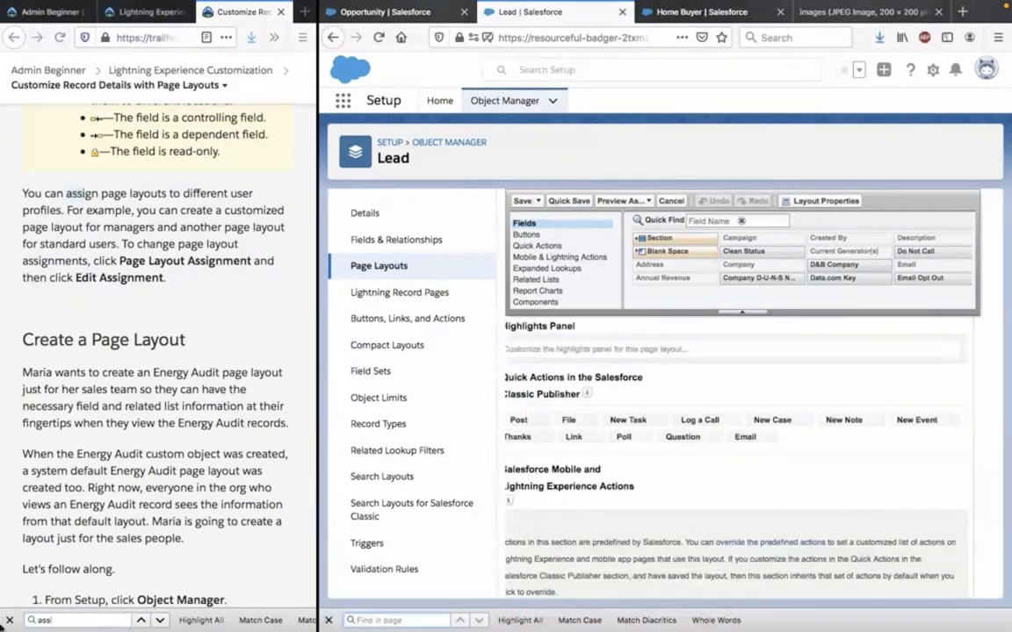
left_click(9, 621)
left_click(328, 619)
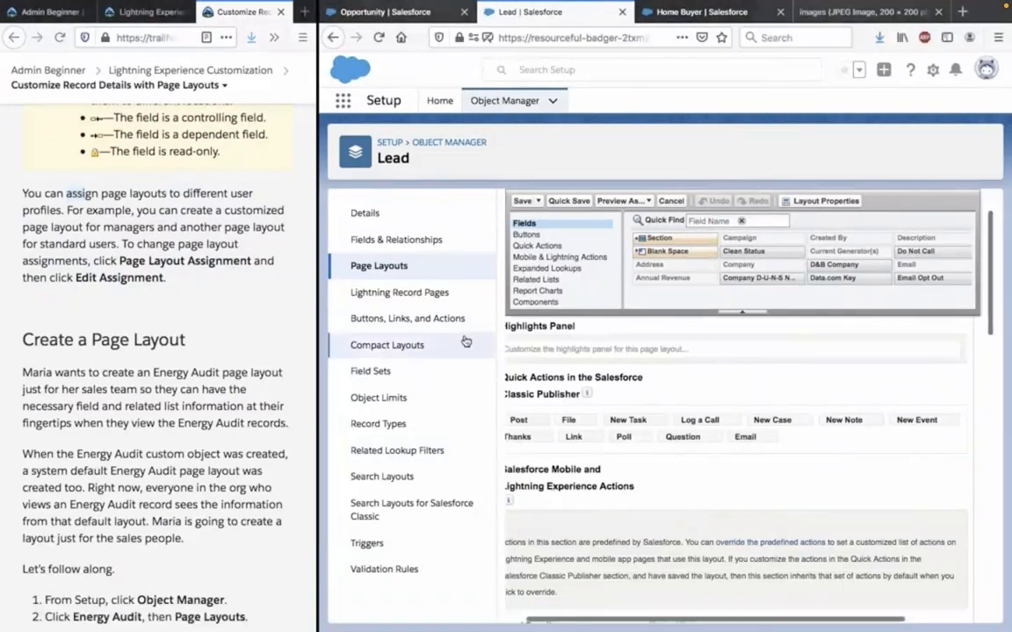
Return to the Lead object's page layouts and open the Page Layout Assignment table for editing.
left_click(411, 266)
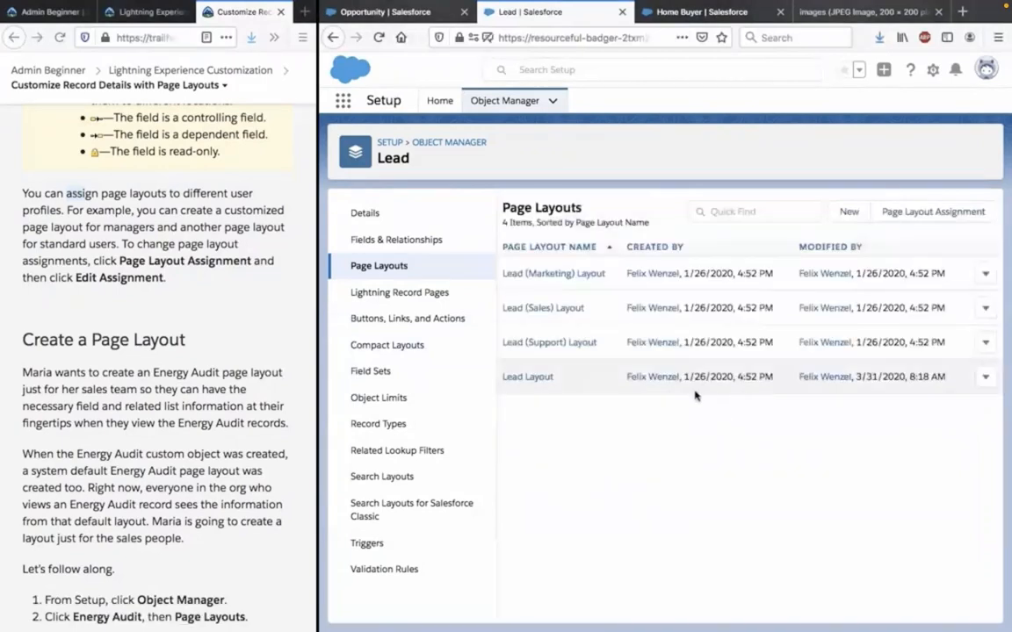
left_click(985, 376)
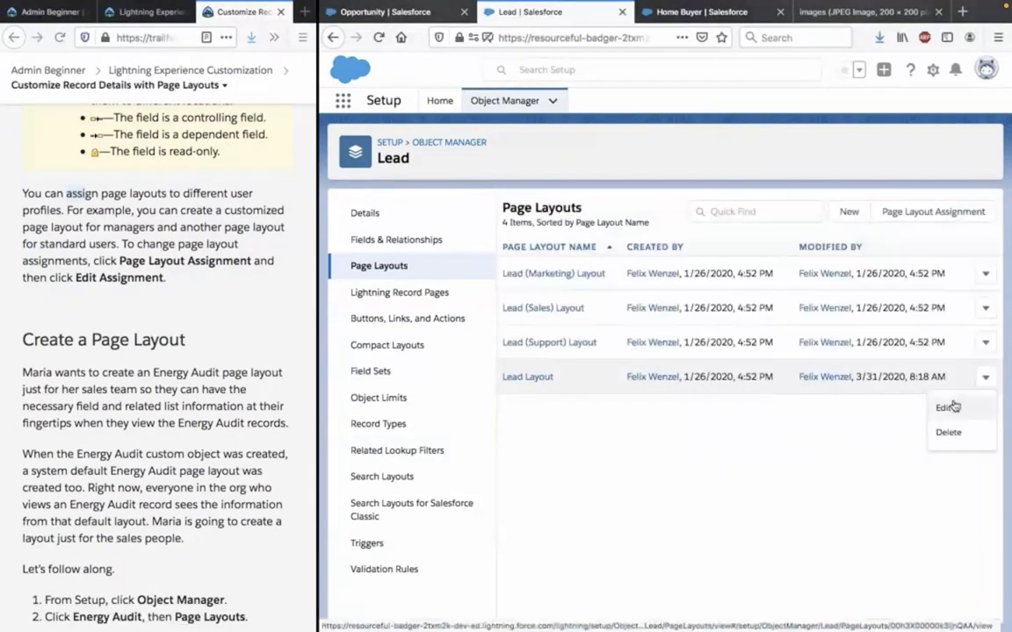
left_click(946, 214)
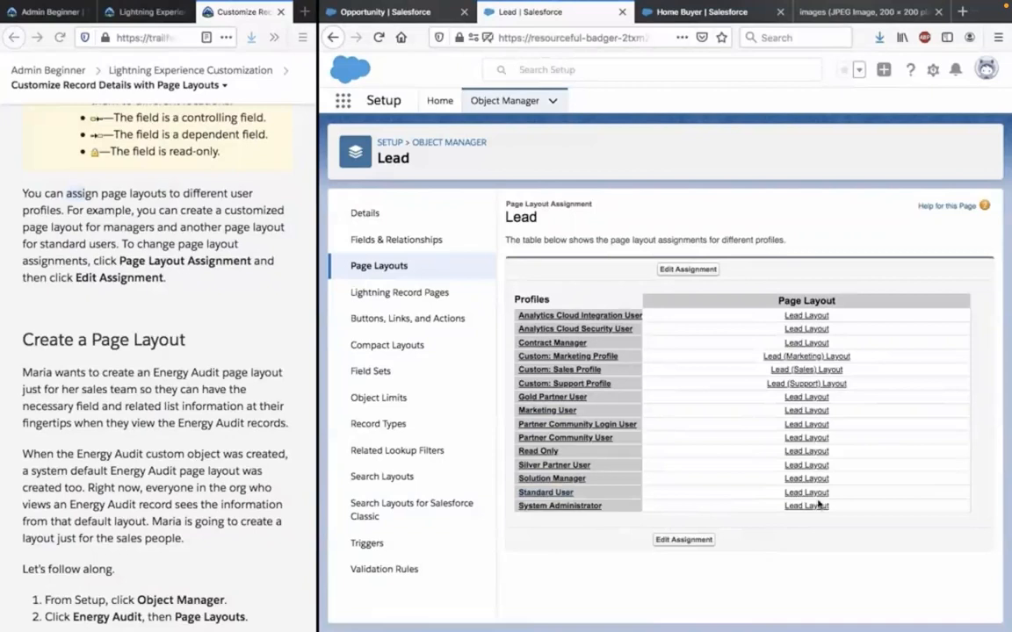
left_click(697, 541)
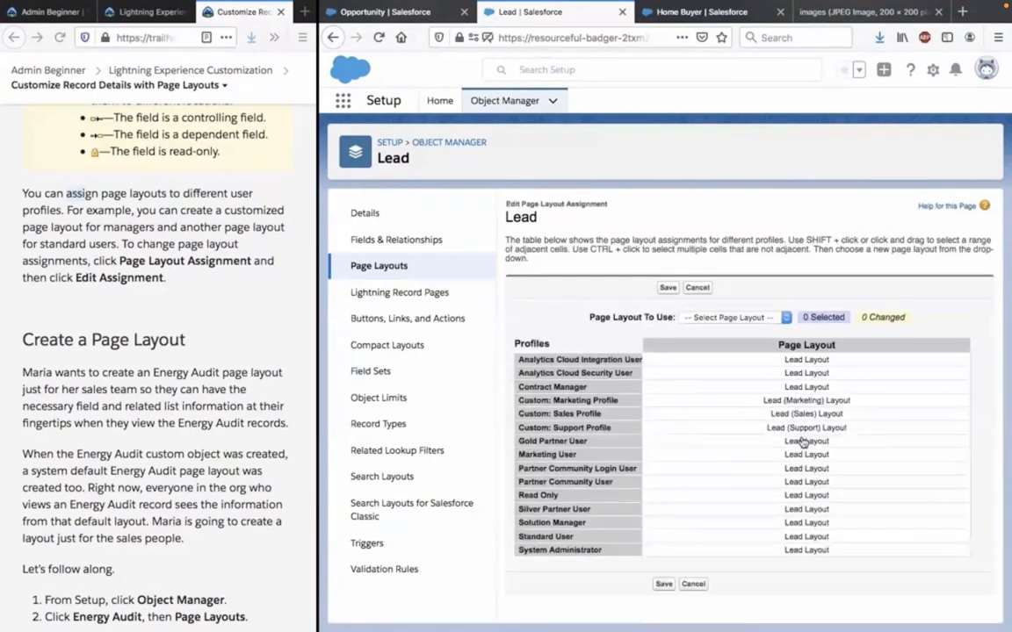
Select the Gold Partner User profile's layout and view the page layouts that can be assigned to it.
left_click(802, 443)
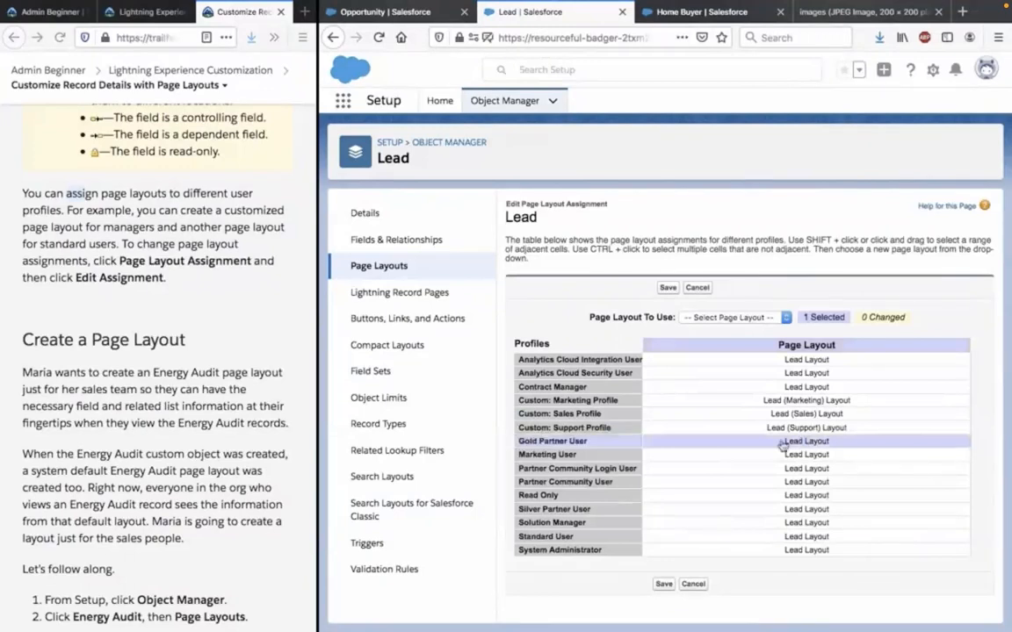
mouse_move(783, 446)
left_mouse_down()
mouse_move(783, 475)
mouse_move(774, 441)
left_mouse_up()
left_click(766, 318)
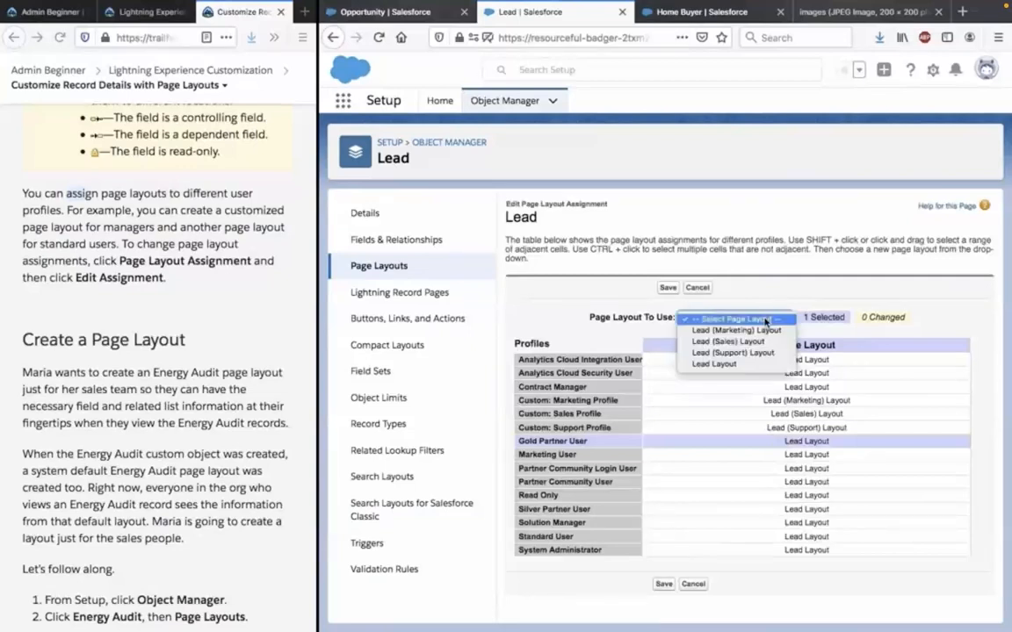
left_click(765, 320)
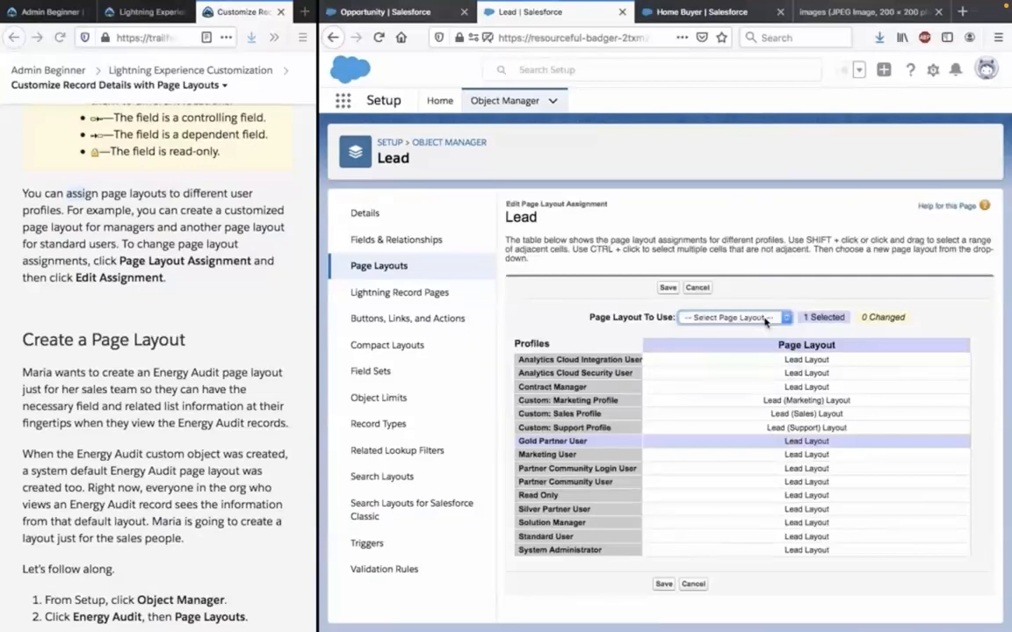
Cancel editing the Lead page layout assignments and read the unit's instructions for creating an Energy Audit page layout.
left_click(694, 582)
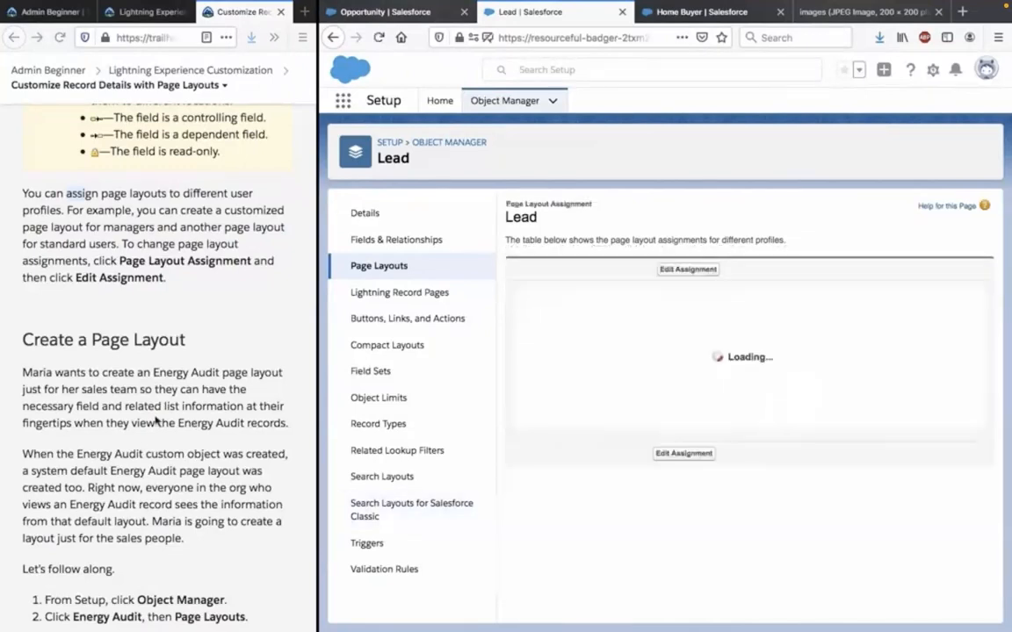
scroll(155, 423, "down", 1)
scroll(155, 422, "down", 4)
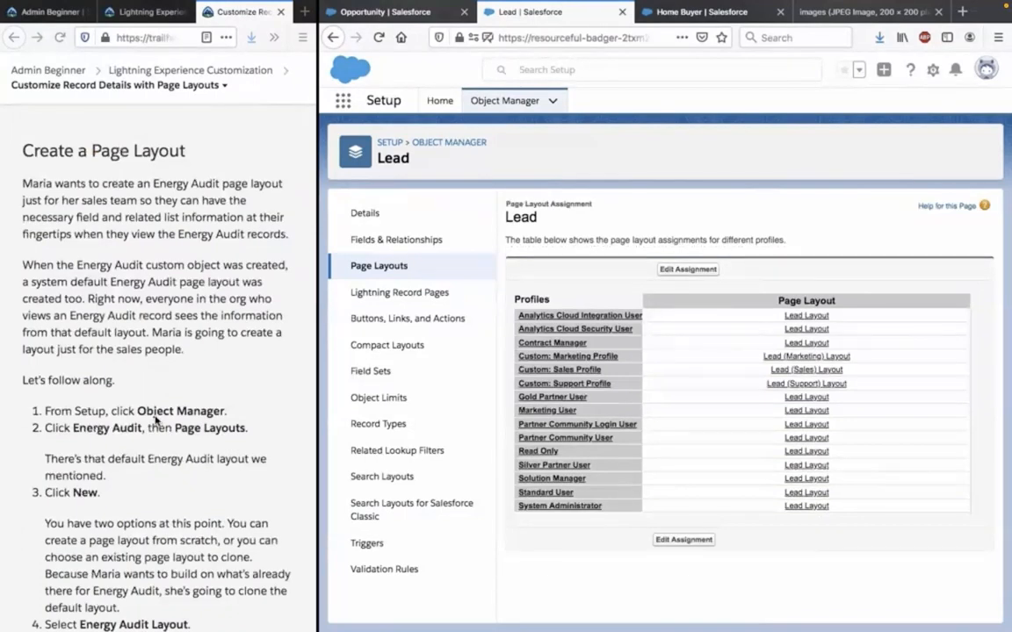
scroll(252, 382, "up", 1)
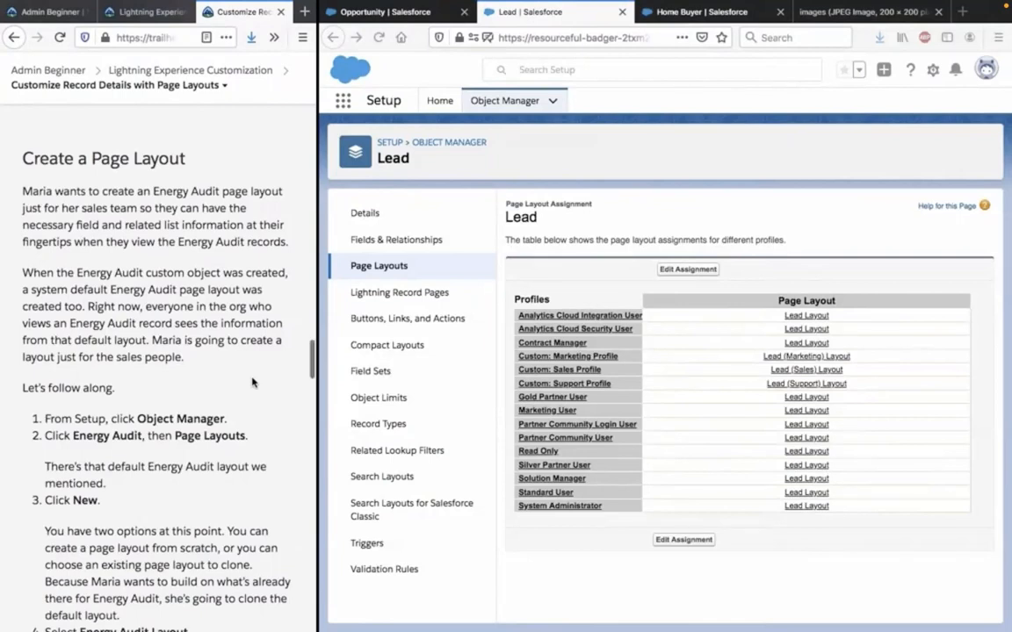
scroll(252, 382, "down", 1)
scroll(252, 382, "down", 1)
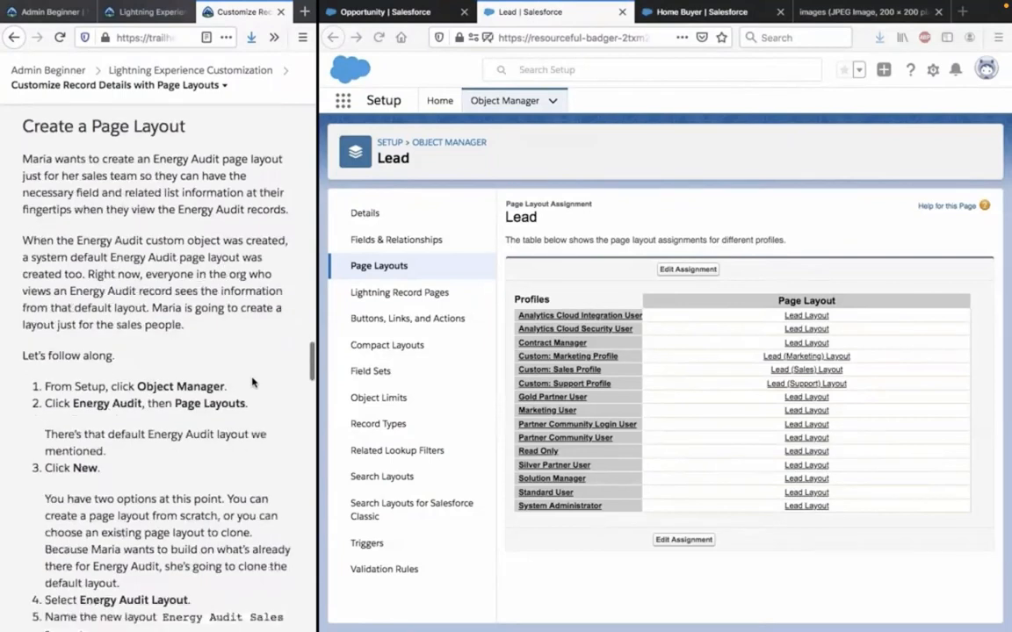
scroll(252, 382, "down", 2)
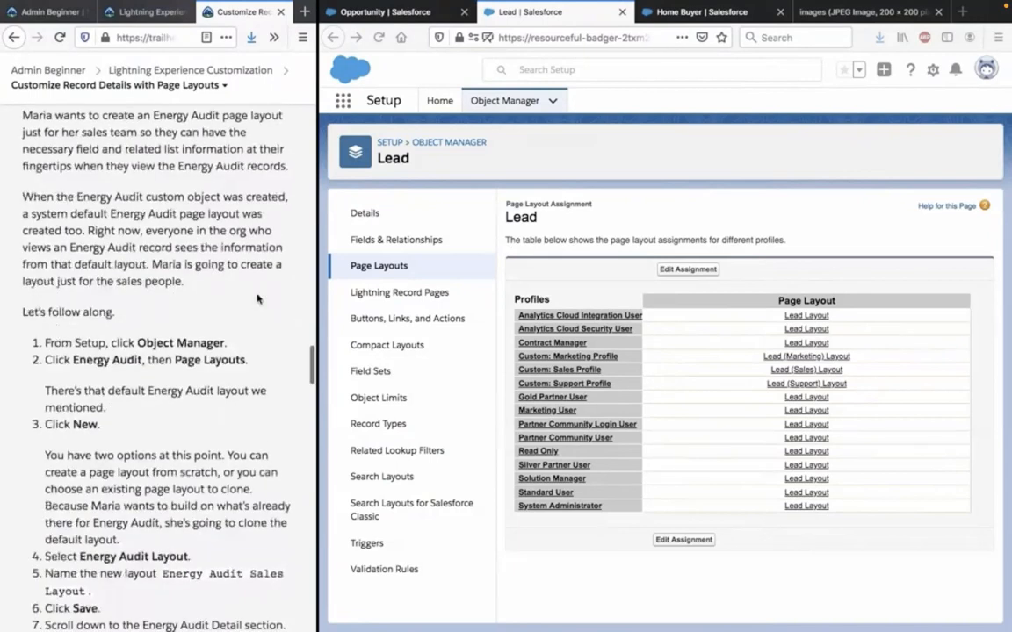
scroll(257, 298, "down", 2)
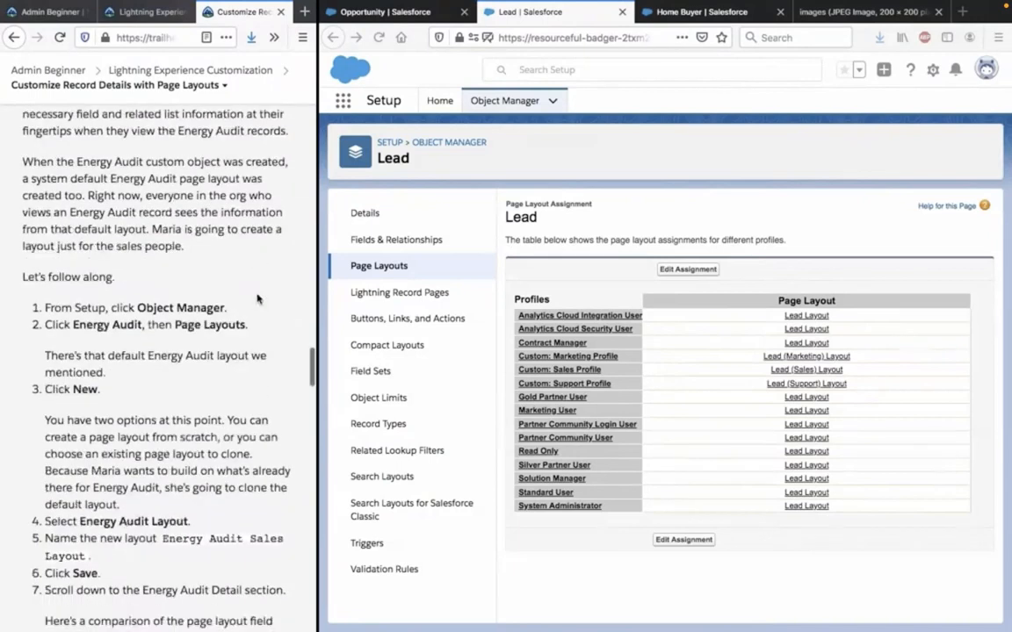
scroll(257, 298, "down", 3)
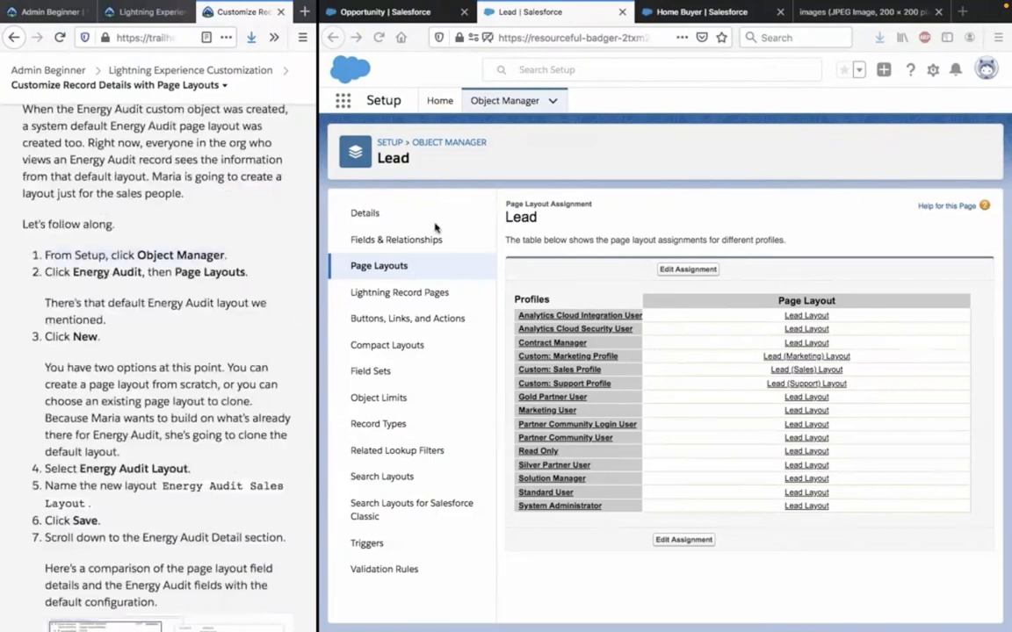
Open the page layouts of the Energy Audit object from the Object Manager.
left_click(449, 144)
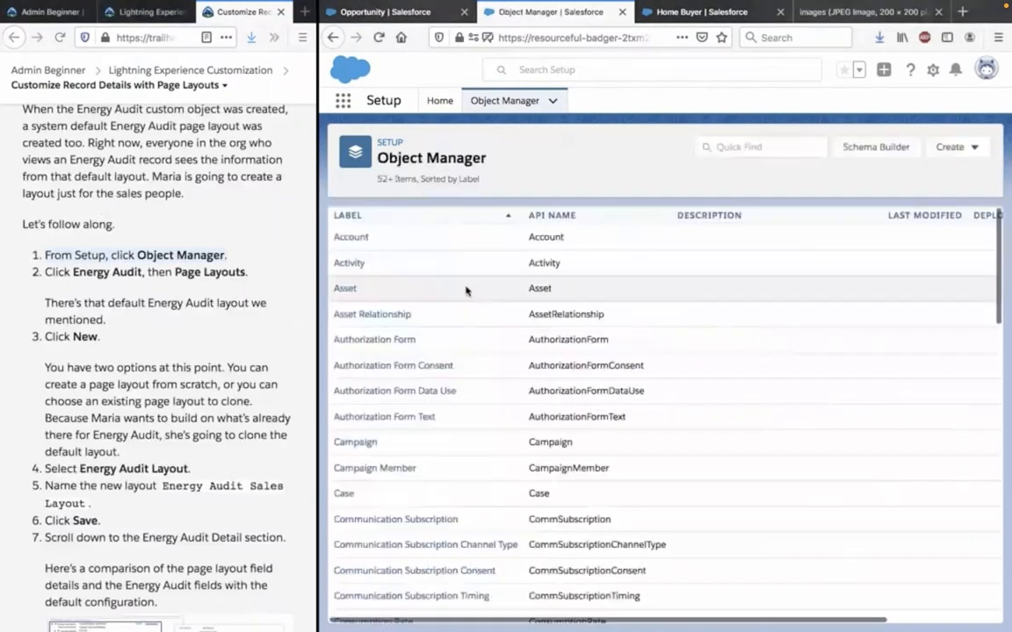
scroll(436, 405, "down", 2)
scroll(437, 405, "down", 9)
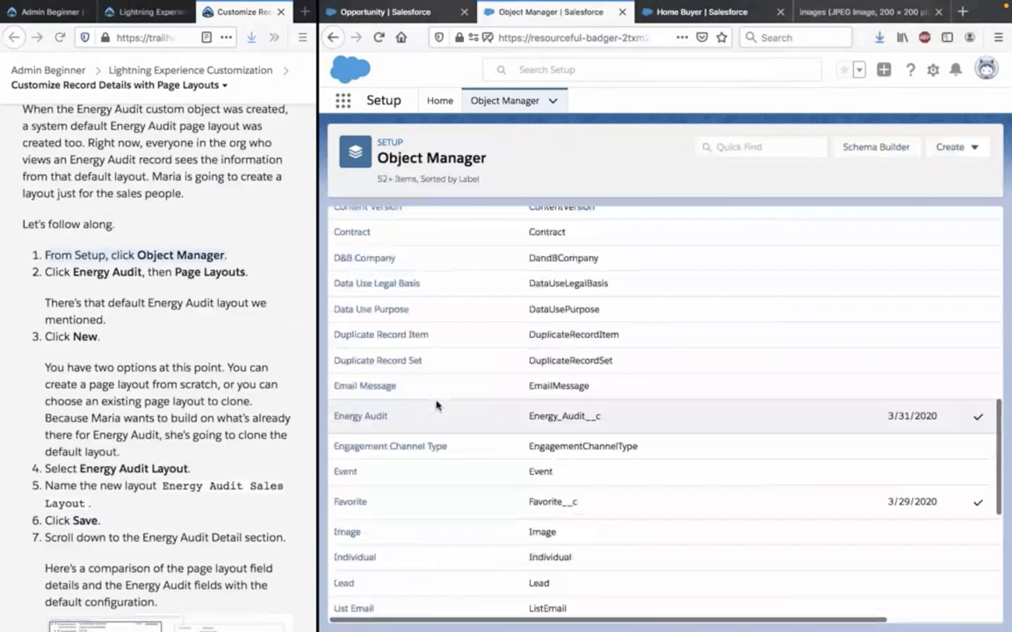
left_click(377, 419)
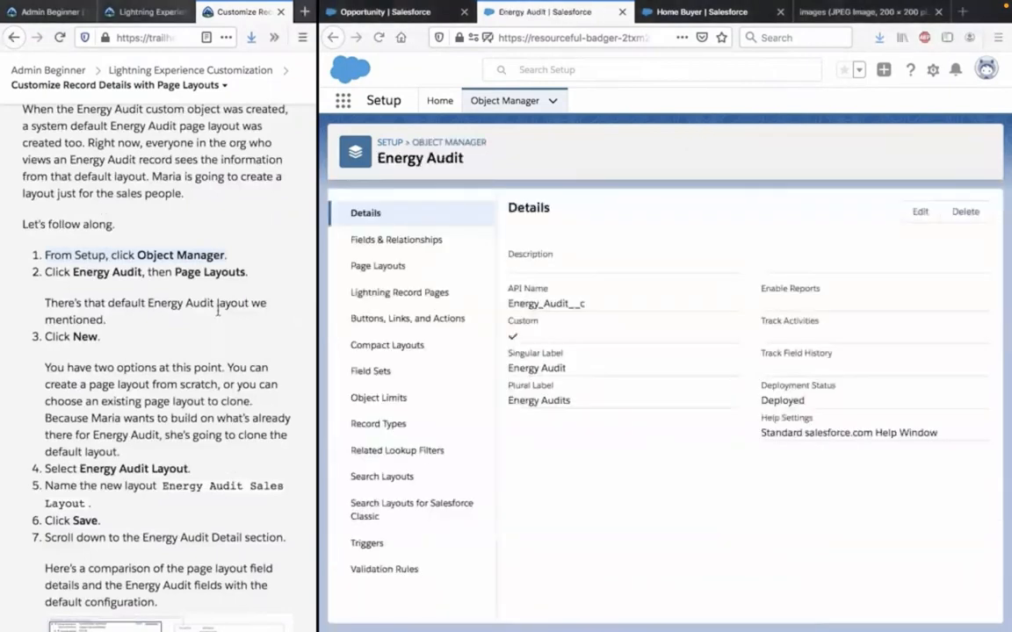
left_click(400, 263)
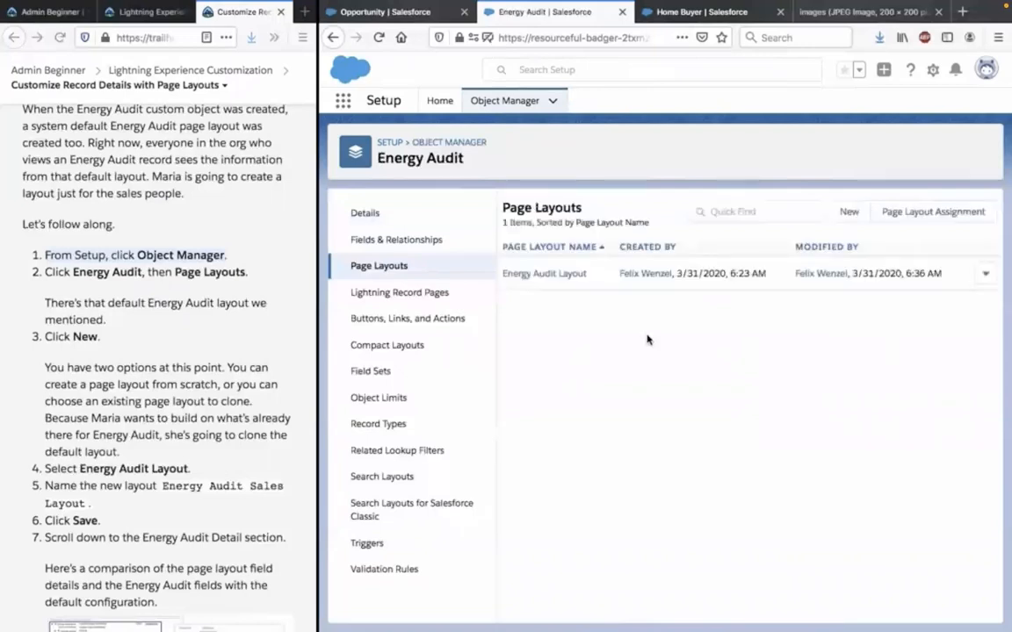
Create a new page layout cloned from Energy Audit Layout, name it Energy Audit Sales Layout, and save it.
left_click(848, 213)
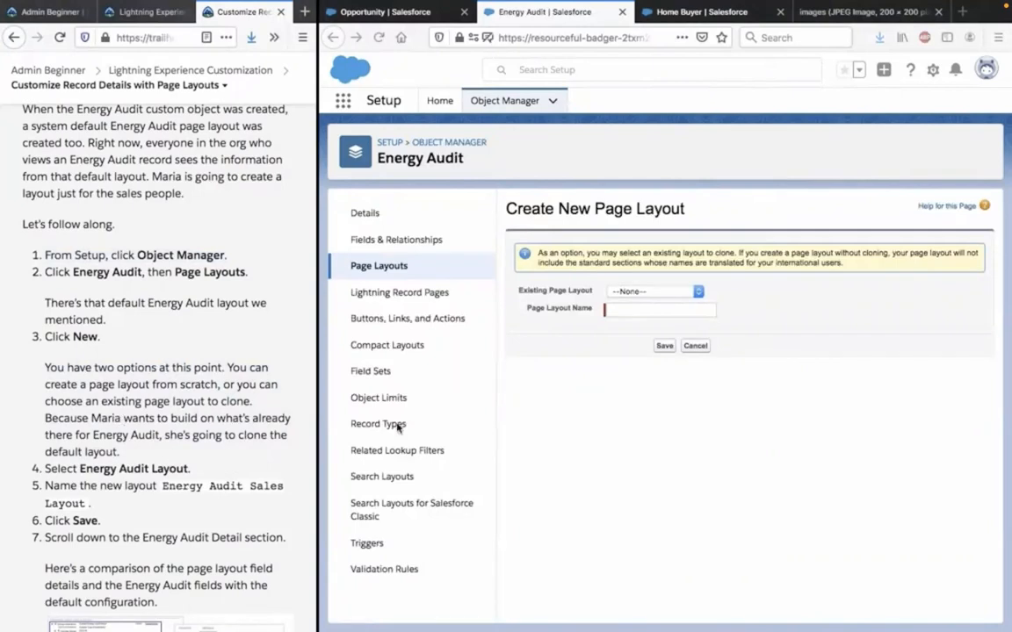
left_click(637, 291)
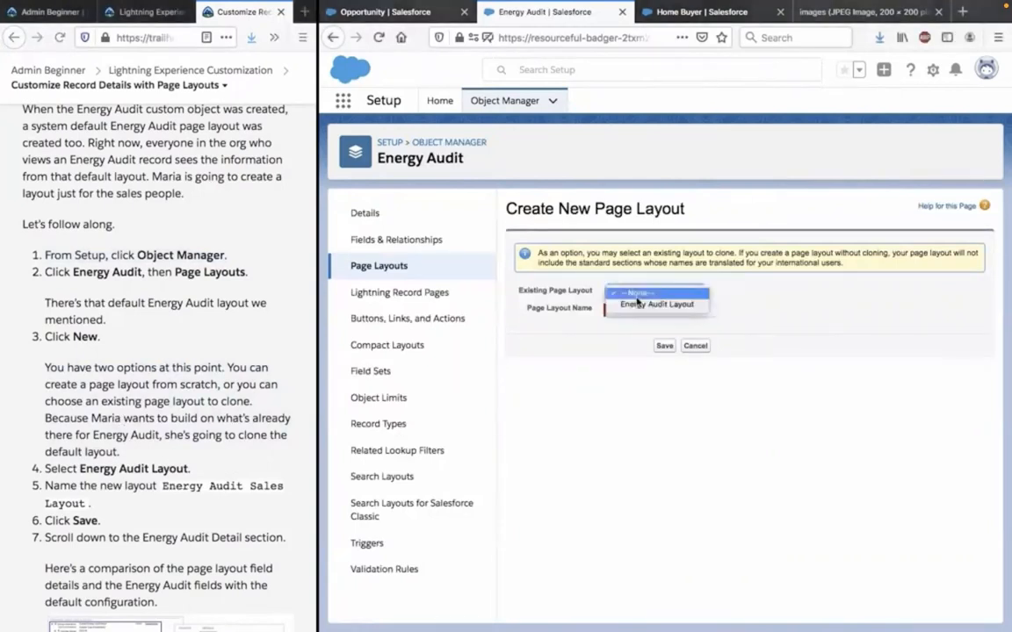
left_click(638, 303)
left_click(632, 312)
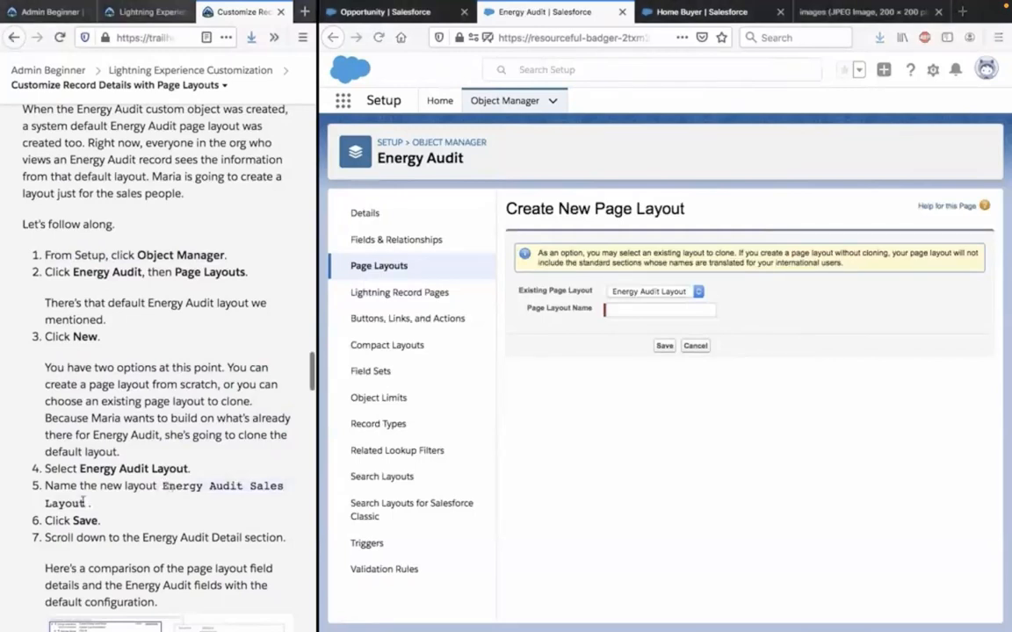
left_click(625, 313)
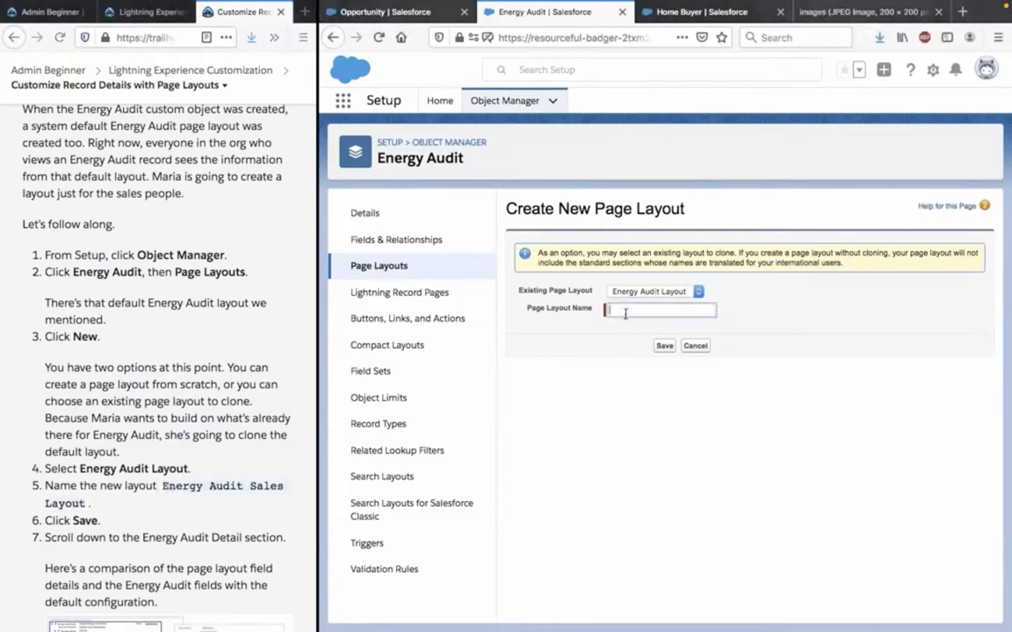
type("Energy Audit Sales Layout")
left_click(664, 346)
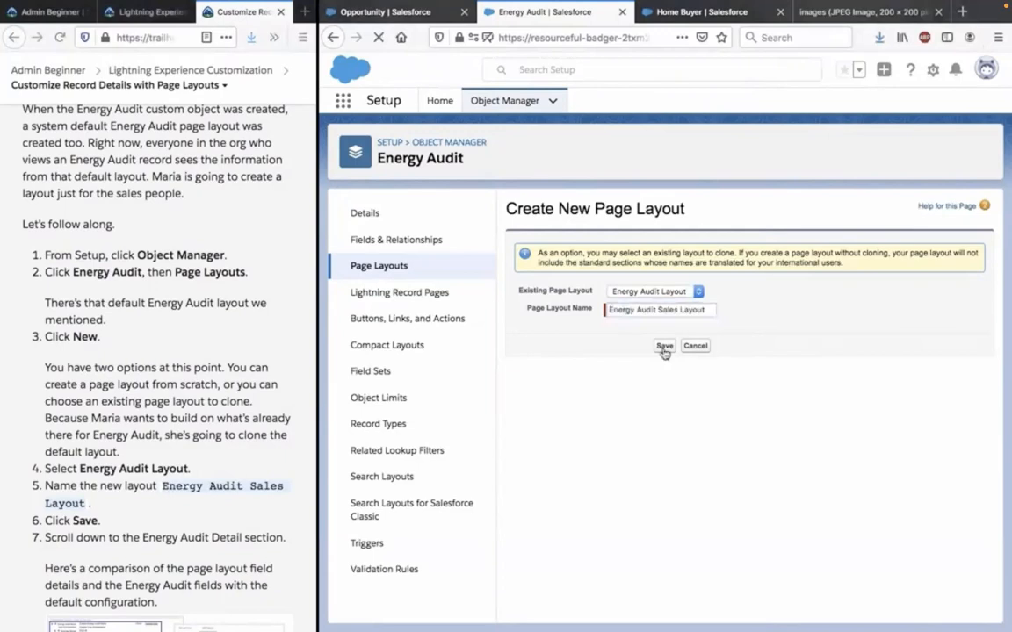
Widen the Trailhead window and examine the comparison of layout fields with Energy Audit record fields and the instructions for rearranging them.
scroll(192, 492, "down", 5)
scroll(193, 491, "down", 1)
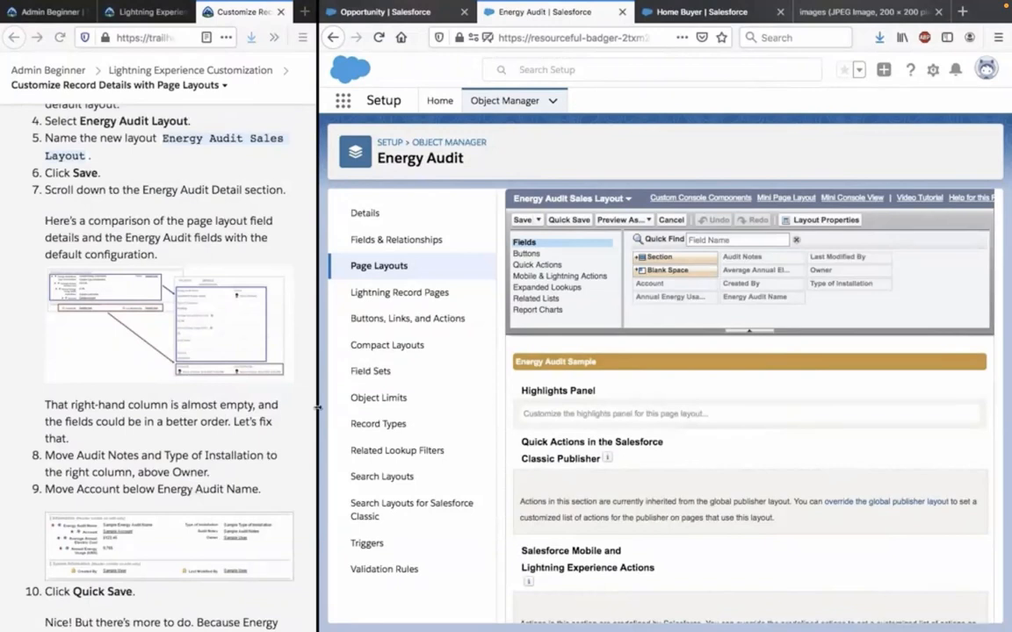
left_click_drag(318, 408, 842, 418)
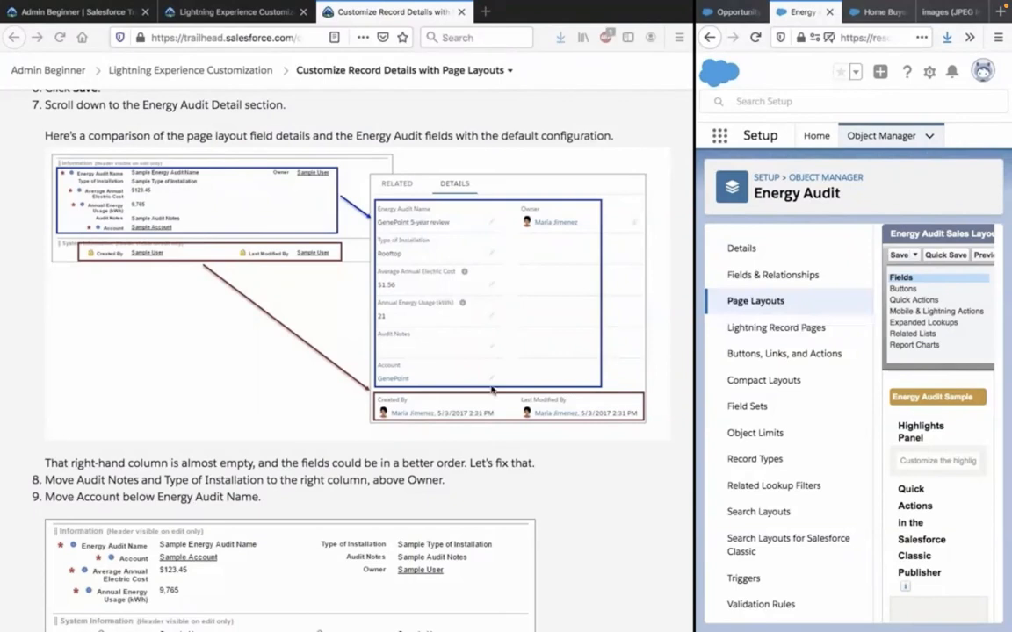
scroll(376, 337, "down", 1)
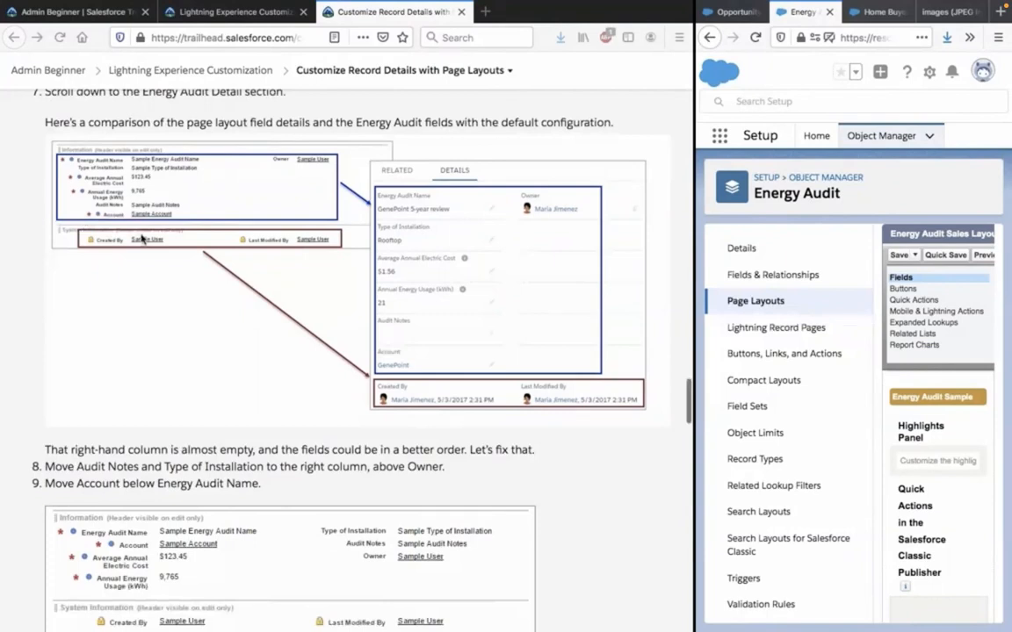
scroll(141, 238, "down", 1)
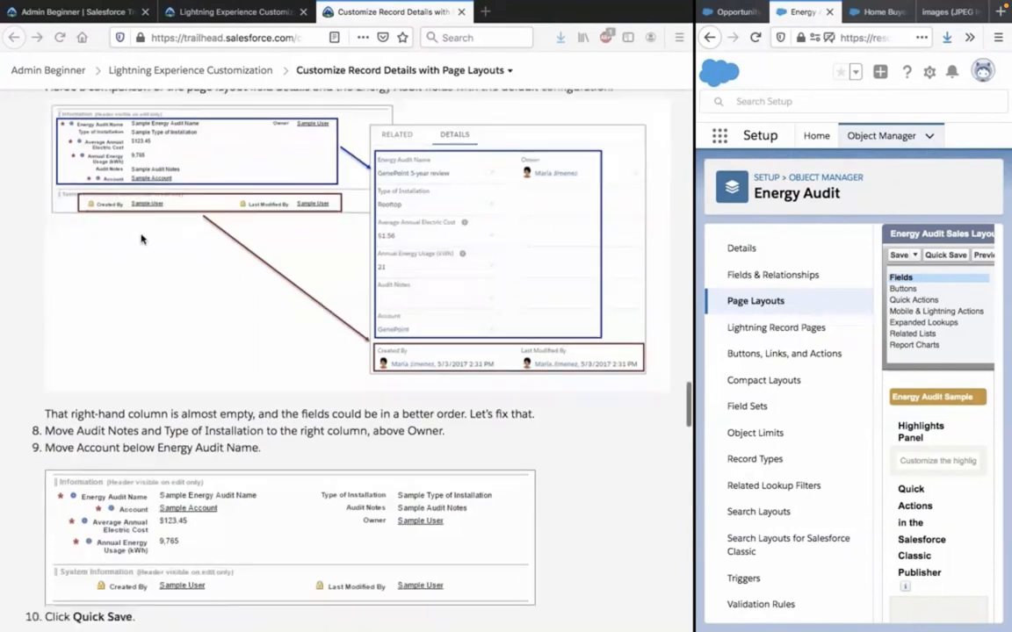
scroll(141, 238, "up", 5)
scroll(142, 238, "down", 6)
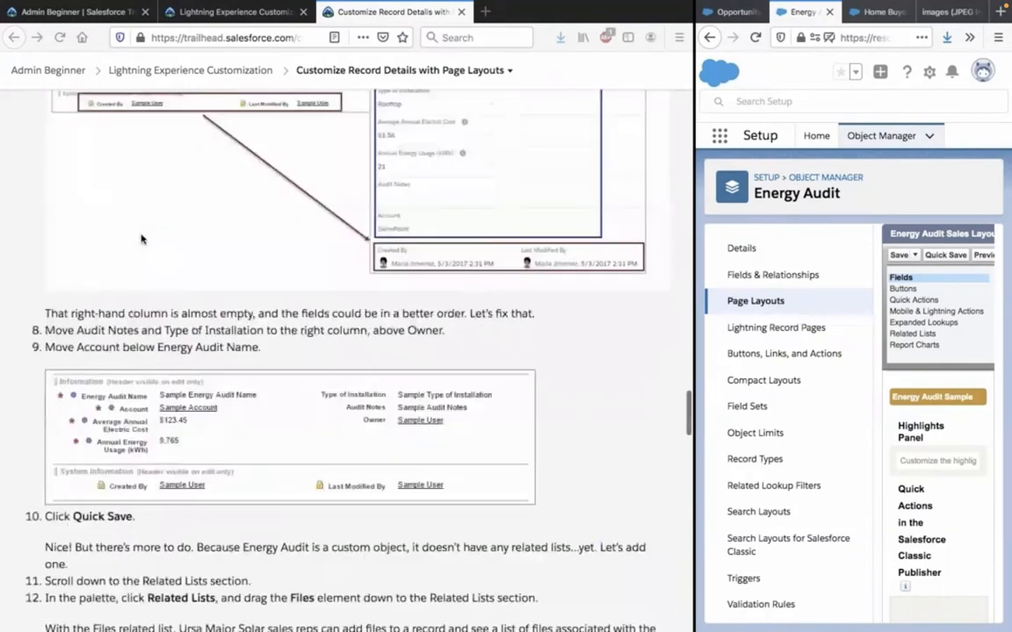
scroll(141, 238, "up", 2)
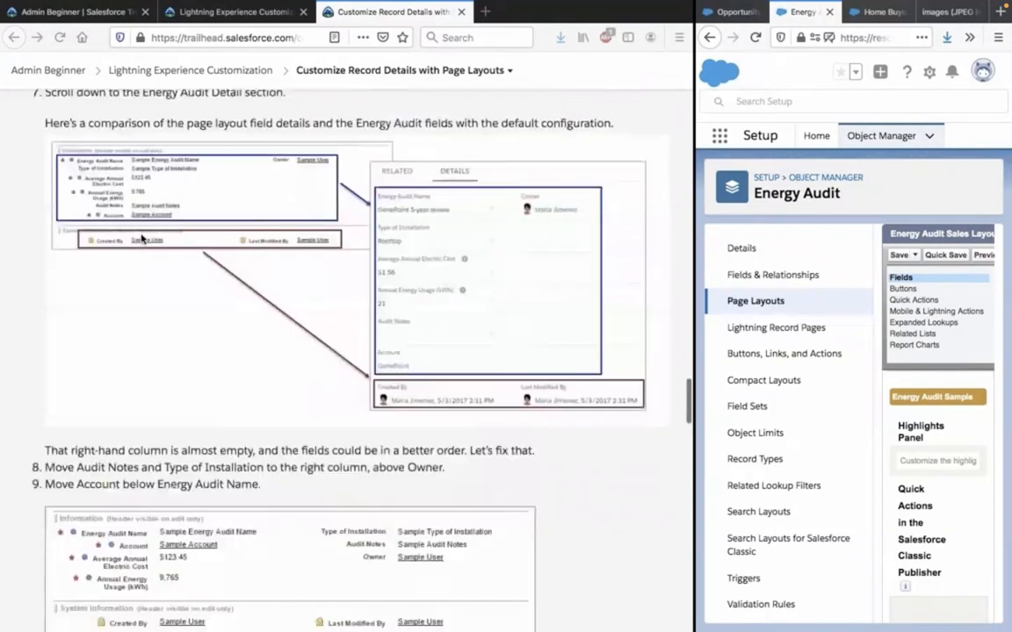
scroll(142, 238, "up", 1)
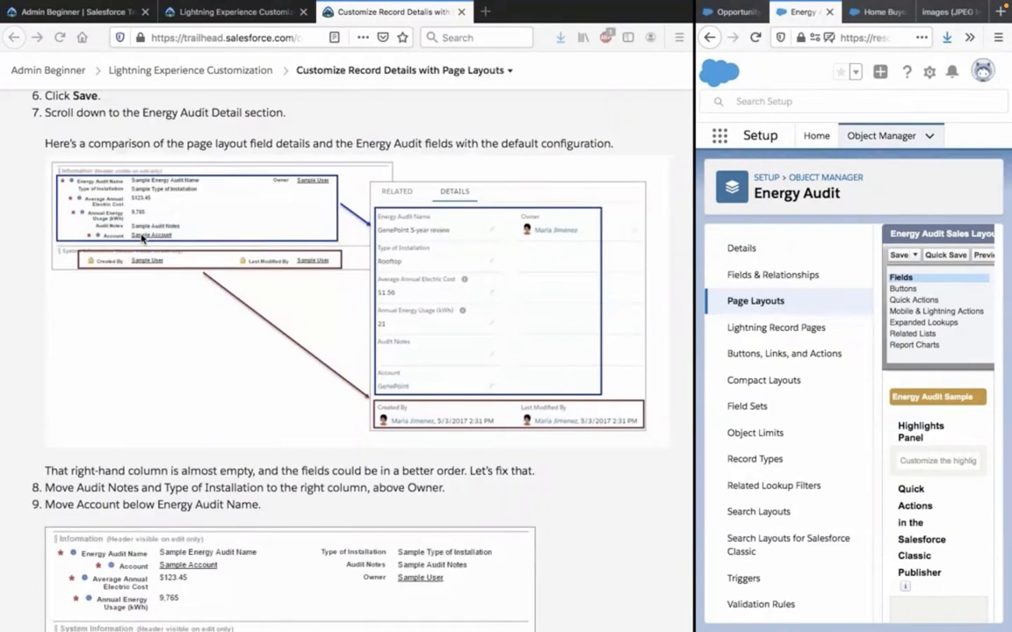
scroll(141, 238, "down", 3)
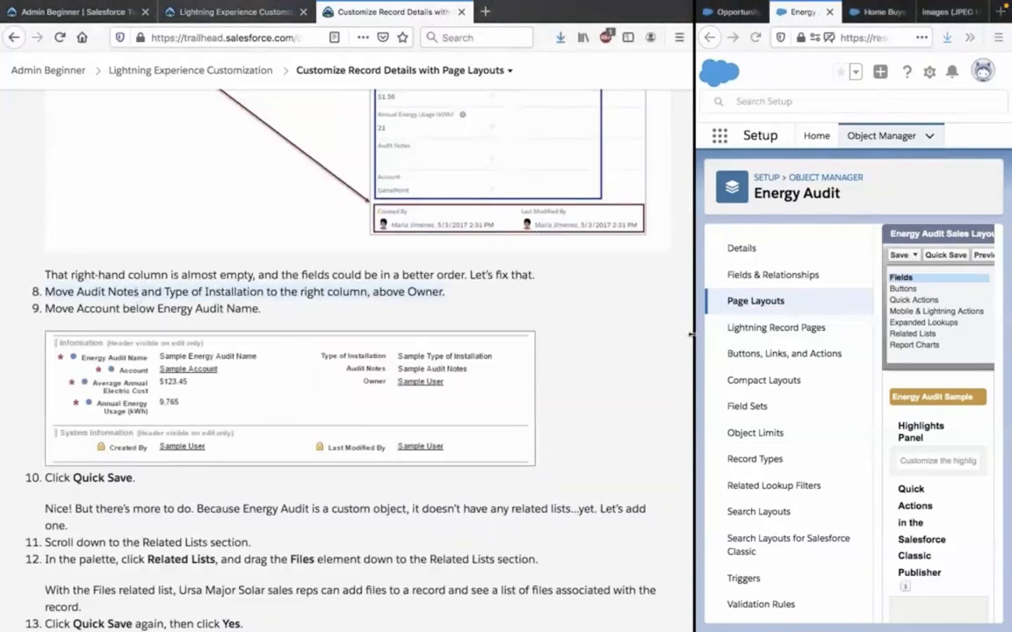
Widen the Salesforce window again and move Audit Notes and Type of Installation to the Information section's right column, above Owner.
left_click_drag(692, 334, 323, 411)
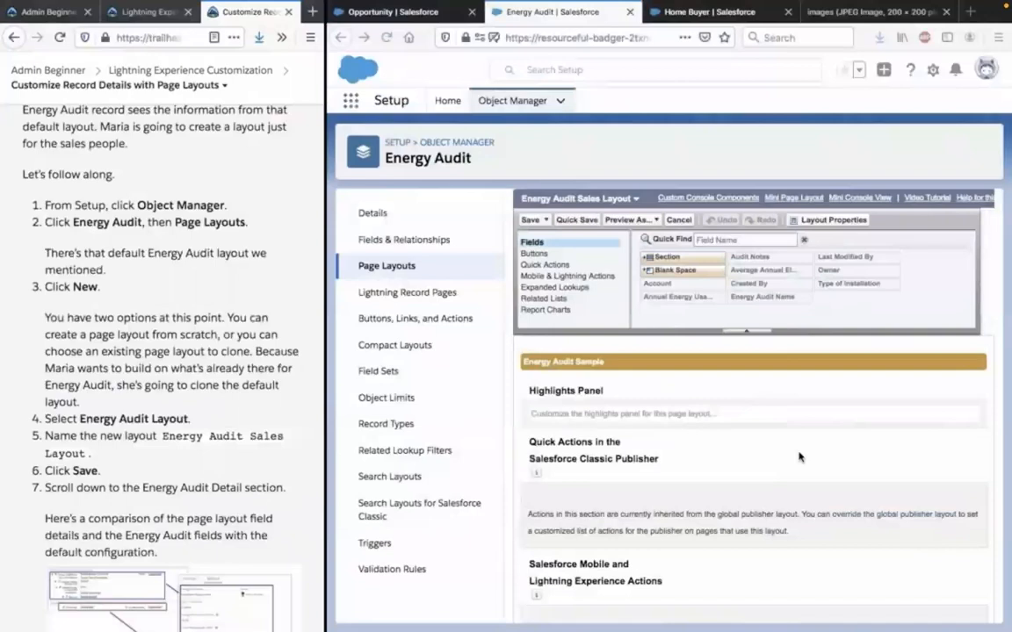
scroll(799, 457, "down", 5)
scroll(799, 457, "down", 1)
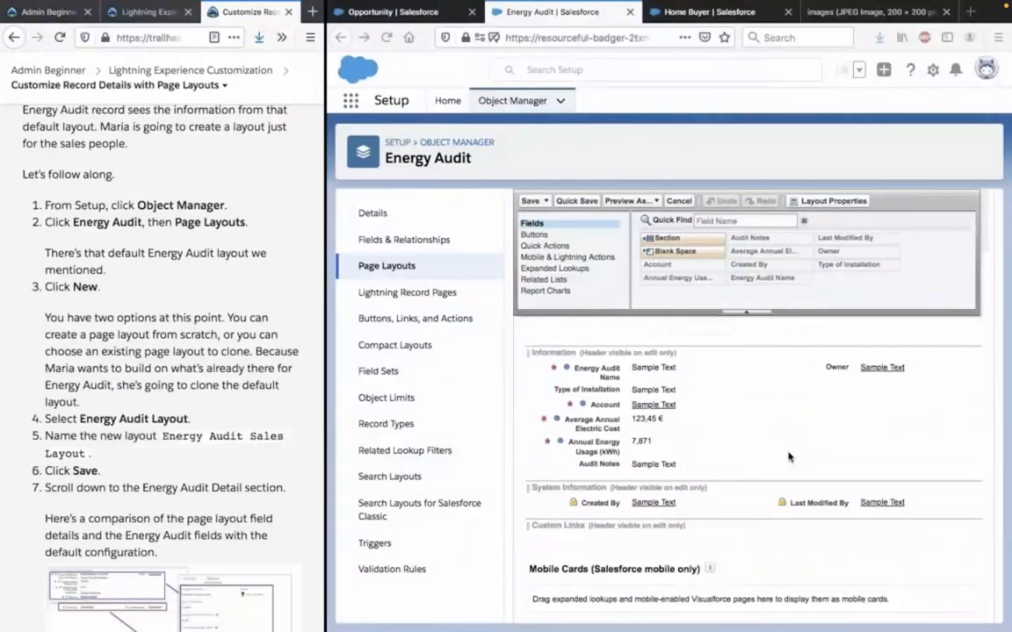
scroll(267, 494, "down", 8)
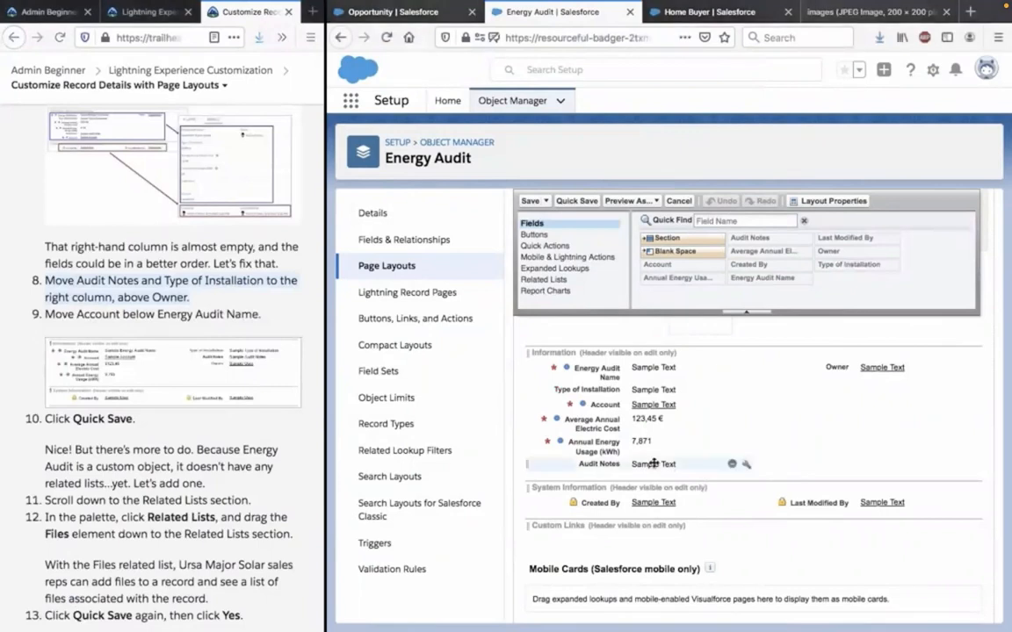
left_click_drag(594, 464, 845, 360)
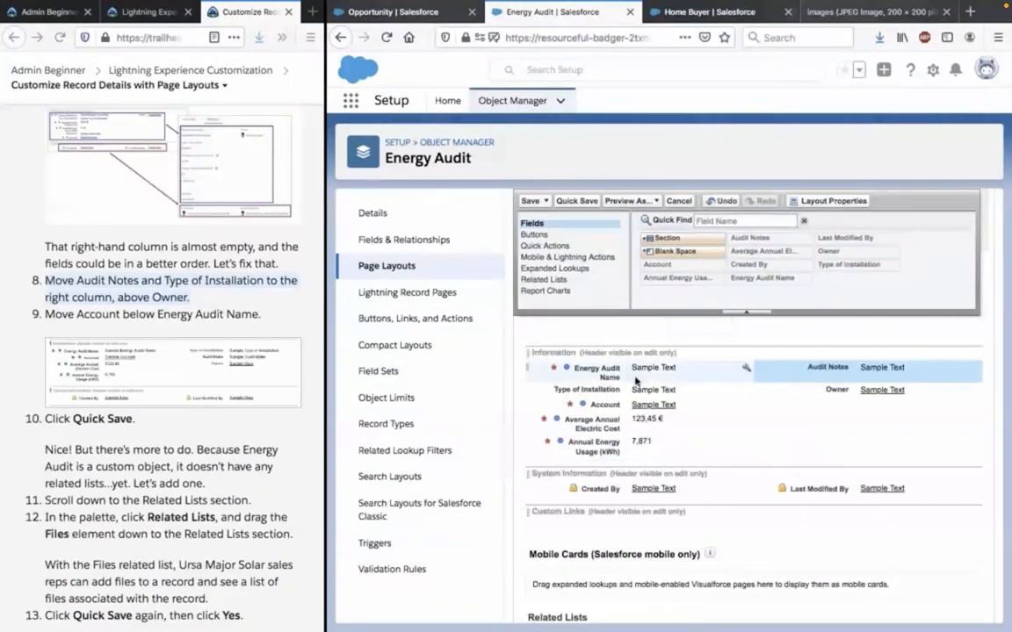
left_click_drag(605, 392, 801, 352)
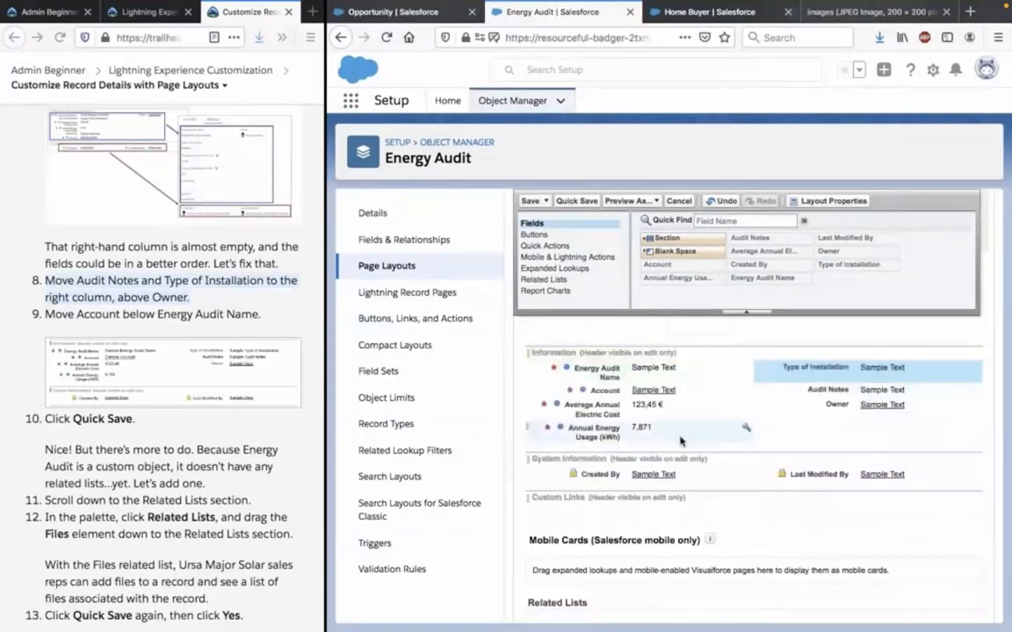
Place the Account field directly below Energy Audit Name and quick-save the Energy Audit Sales Layout.
left_click(201, 315)
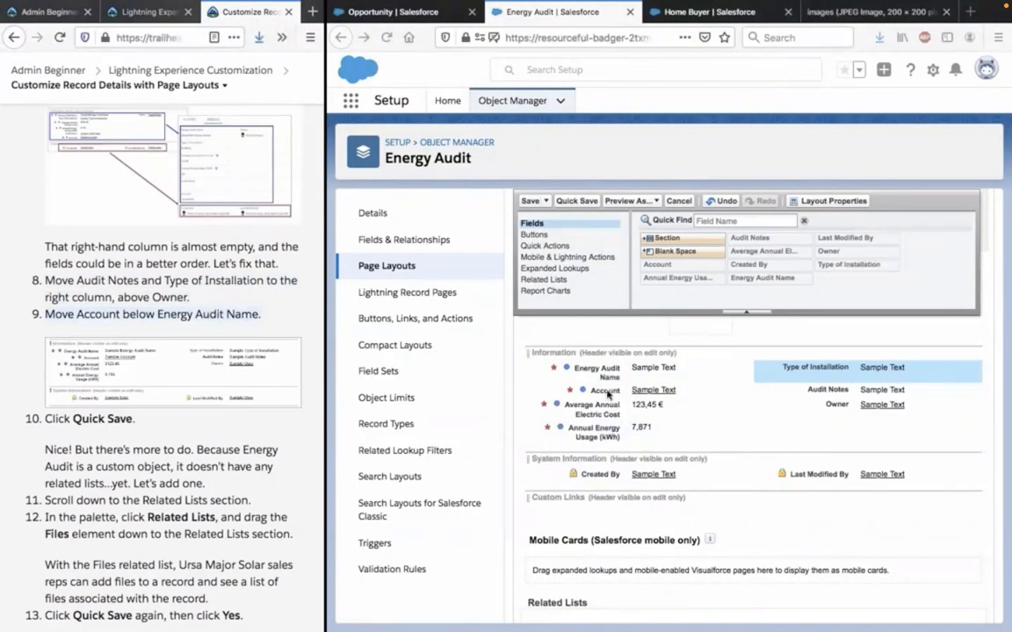
left_click_drag(606, 390, 610, 391)
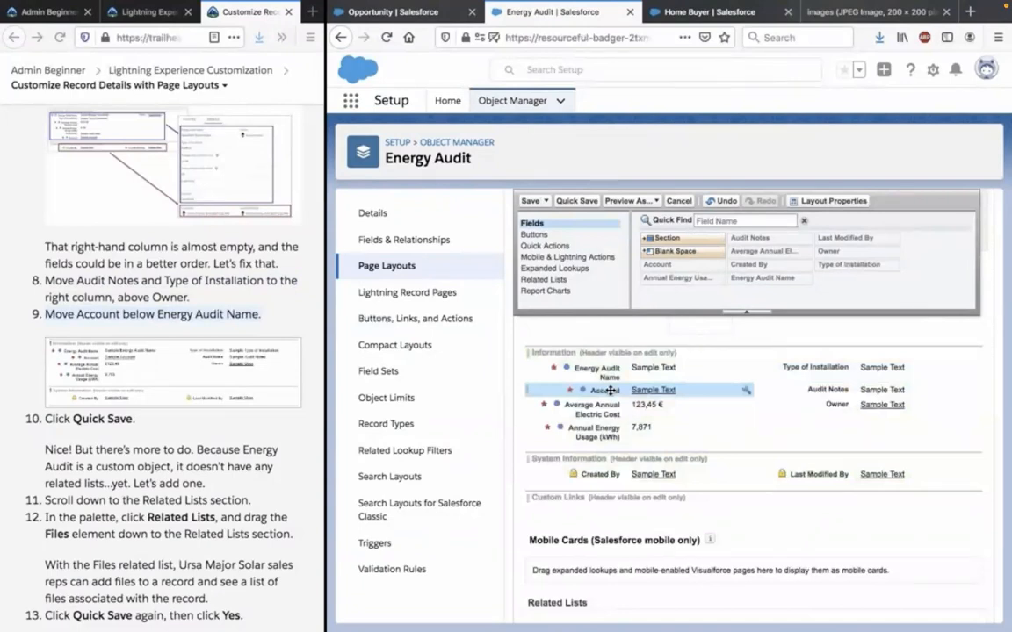
left_click(167, 476)
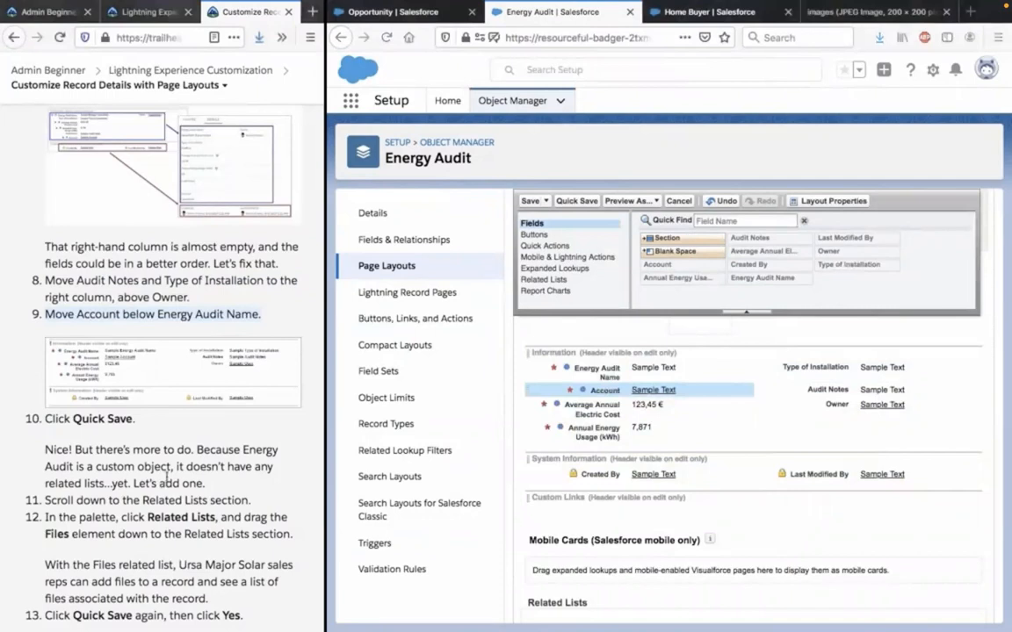
left_click(585, 202)
left_click(584, 202)
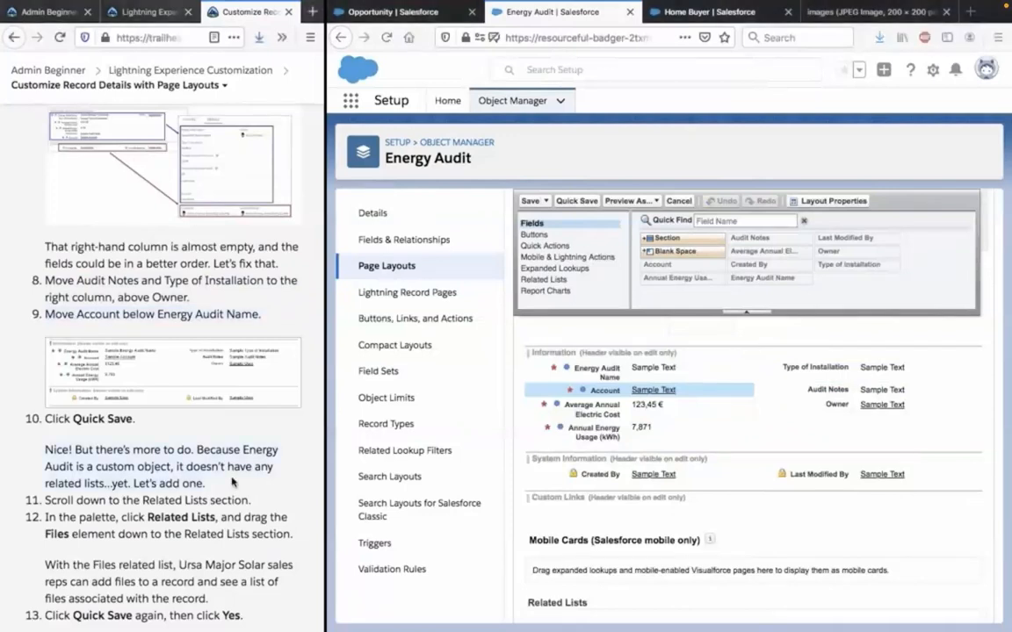
Examine the Trailhead instructions for adding the Files related list and the Related Lists section of the Energy Audit Sales Layout.
scroll(232, 481, "down", 1)
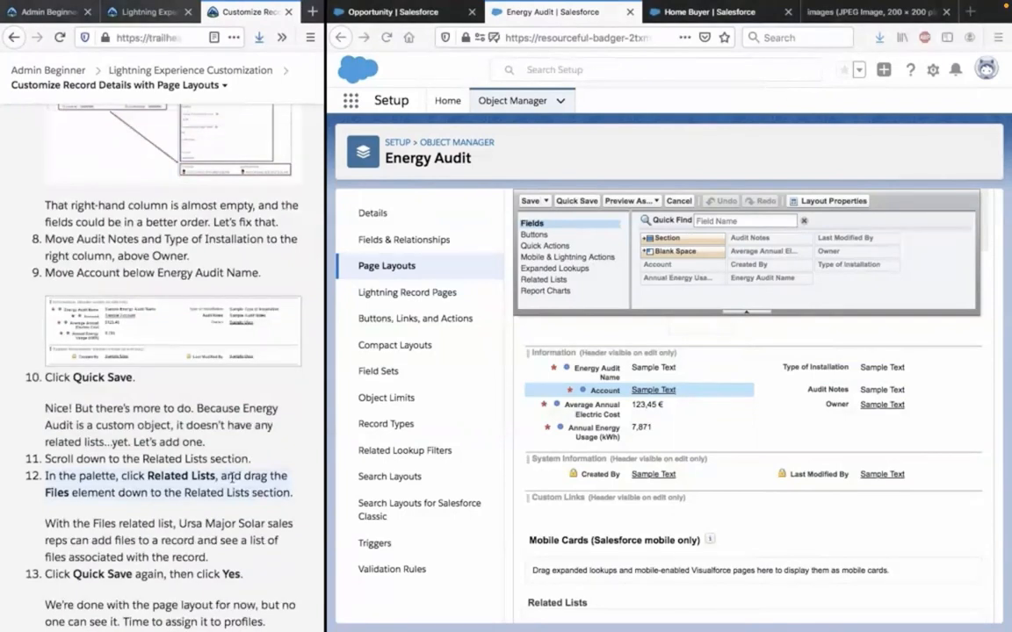
scroll(718, 457, "up", 3)
scroll(552, 550, "down", 5)
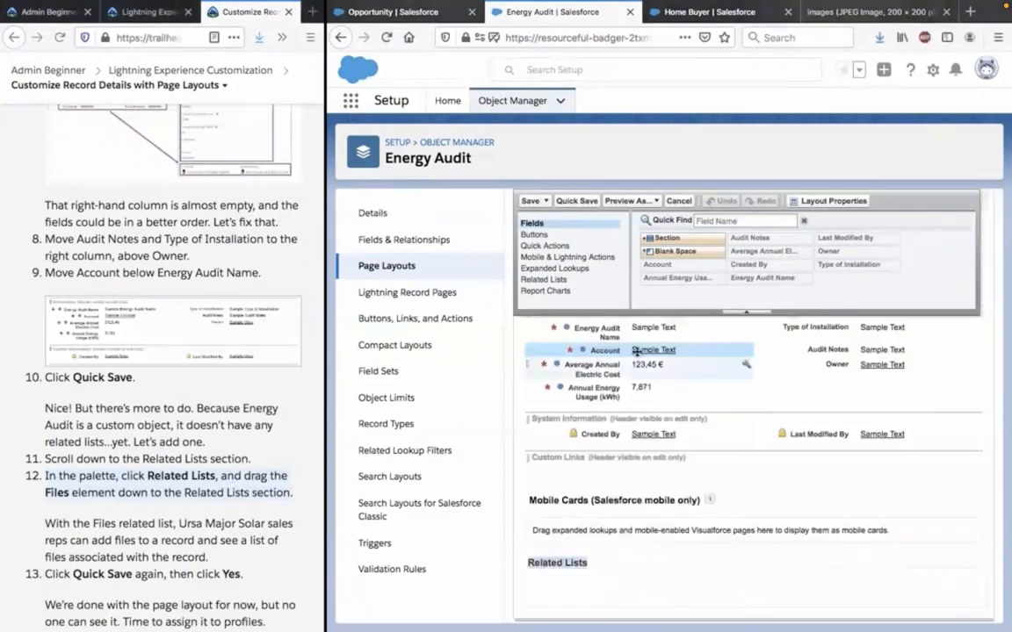
left_click(544, 279)
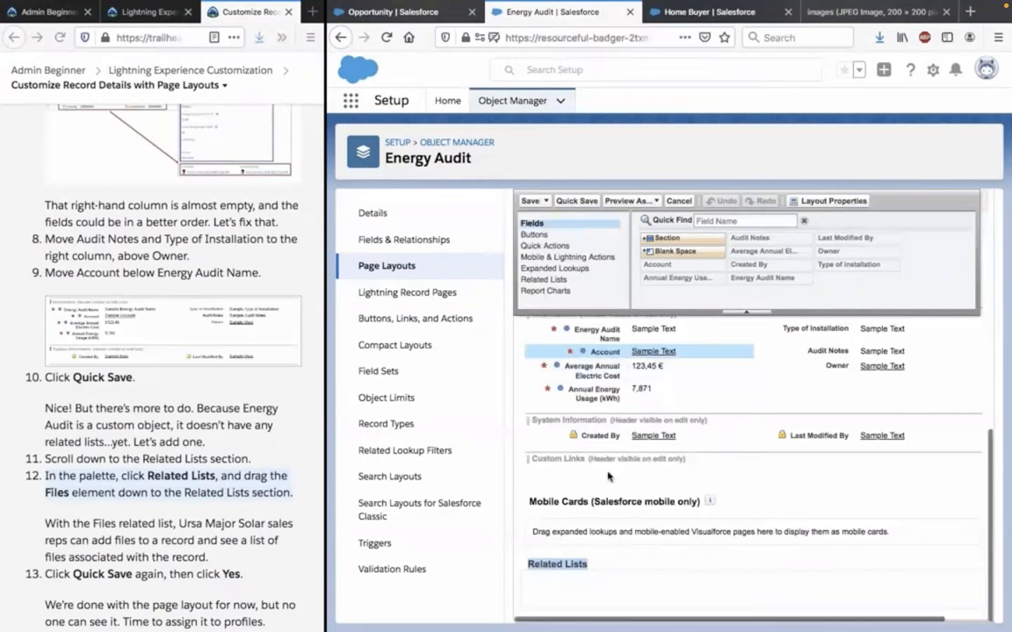
scroll(607, 477, "up", 5)
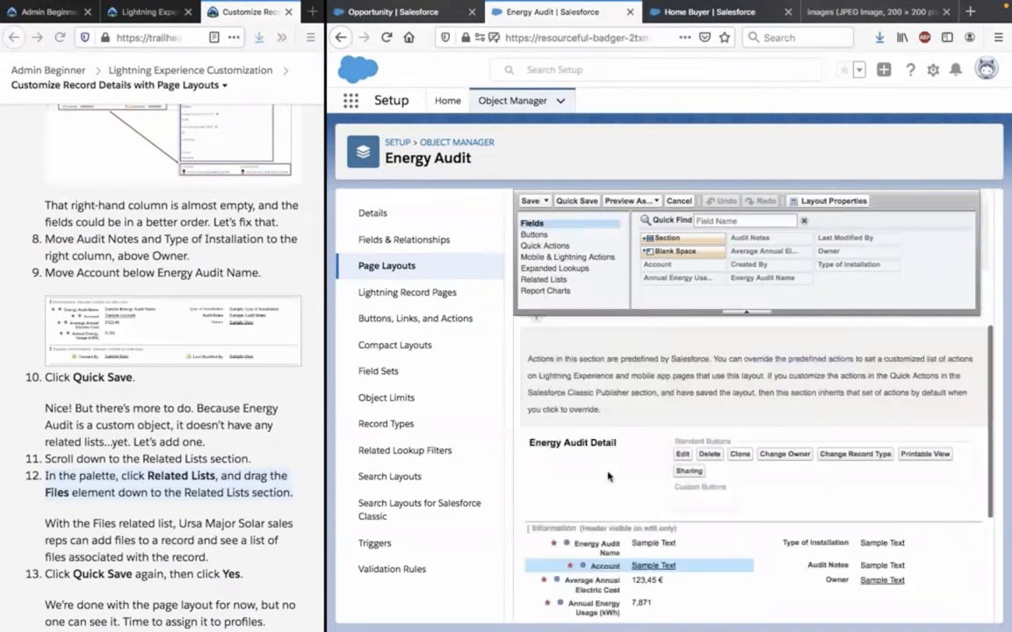
scroll(608, 477, "down", 3)
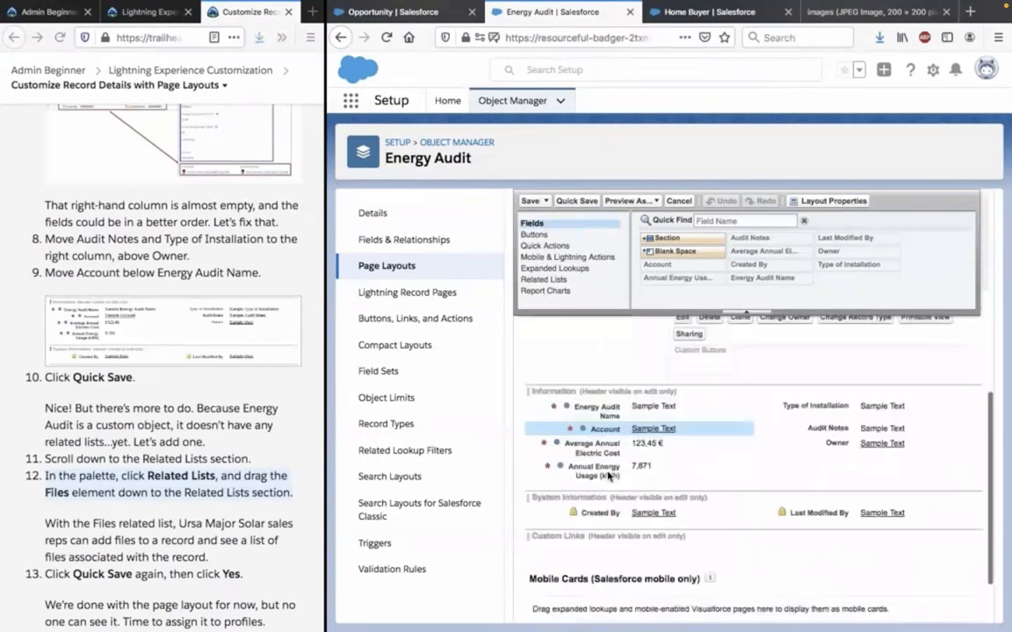
scroll(608, 476, "down", 2)
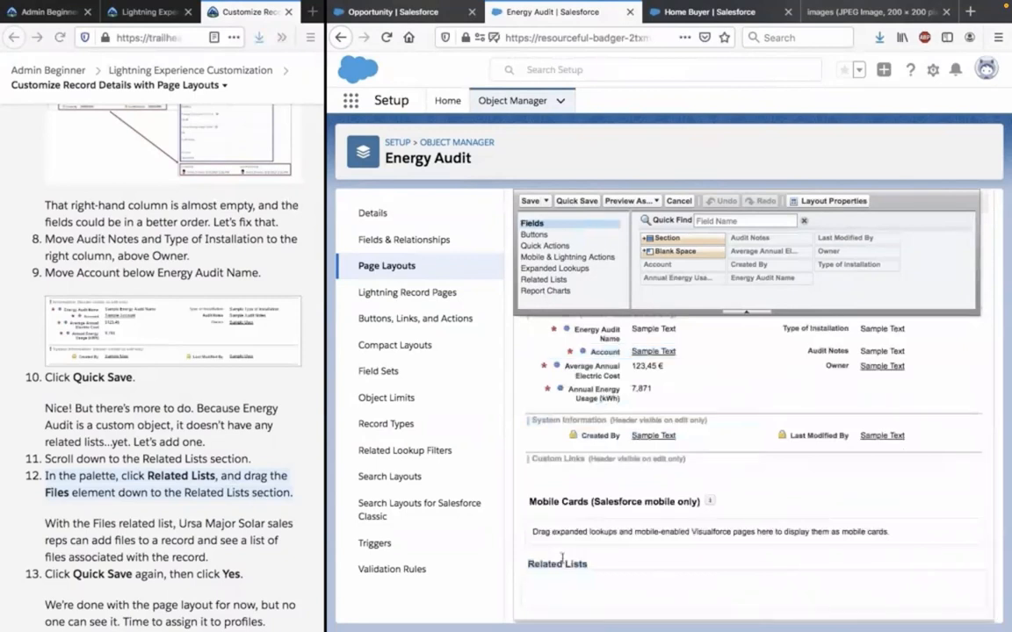
scroll(657, 496, "up", 1)
scroll(657, 496, "up", 1)
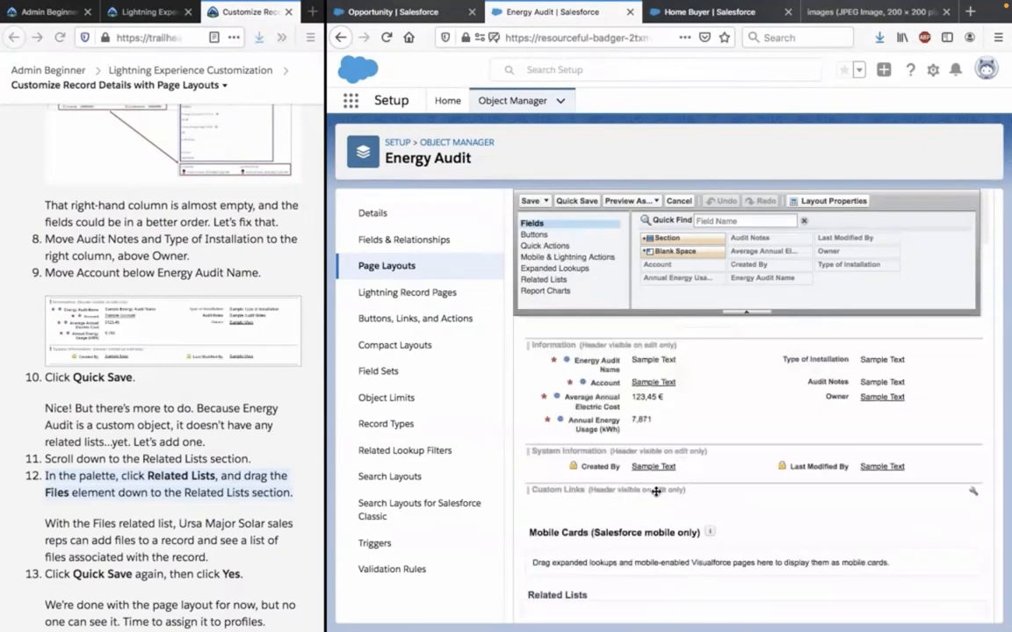
scroll(656, 492, "down", 1)
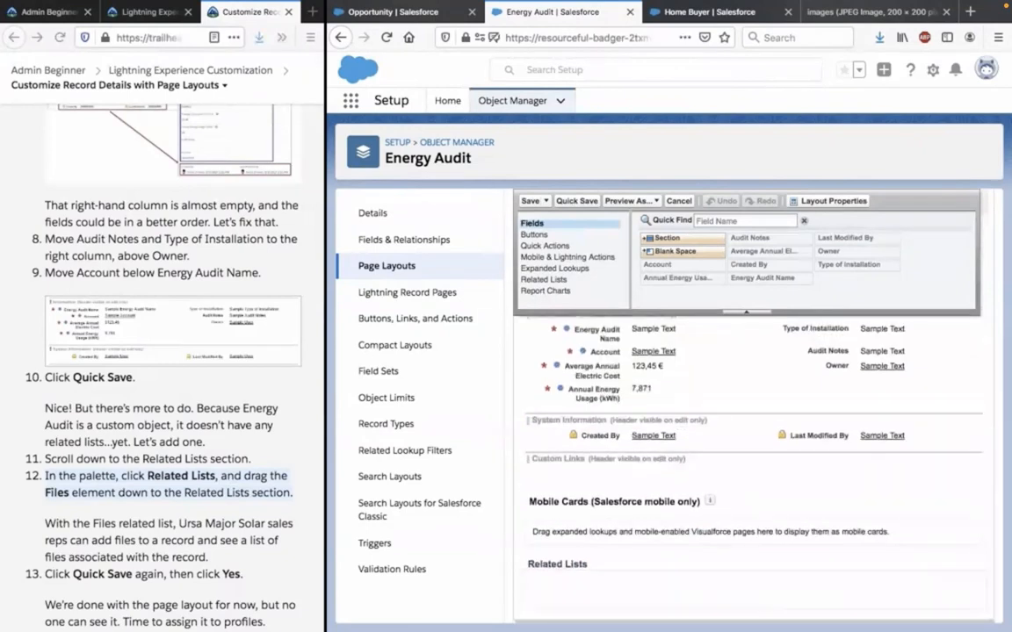
Search the Setup page text for "files", and clear and close the search.
key("ctrl+f")
type("fil")
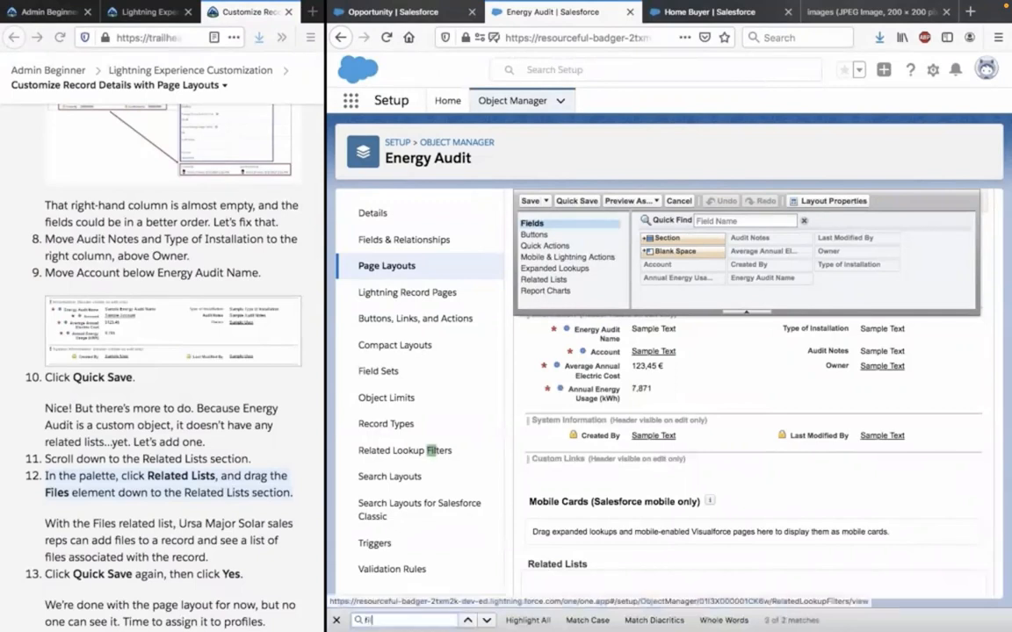
type("es")
key("BackSpace")
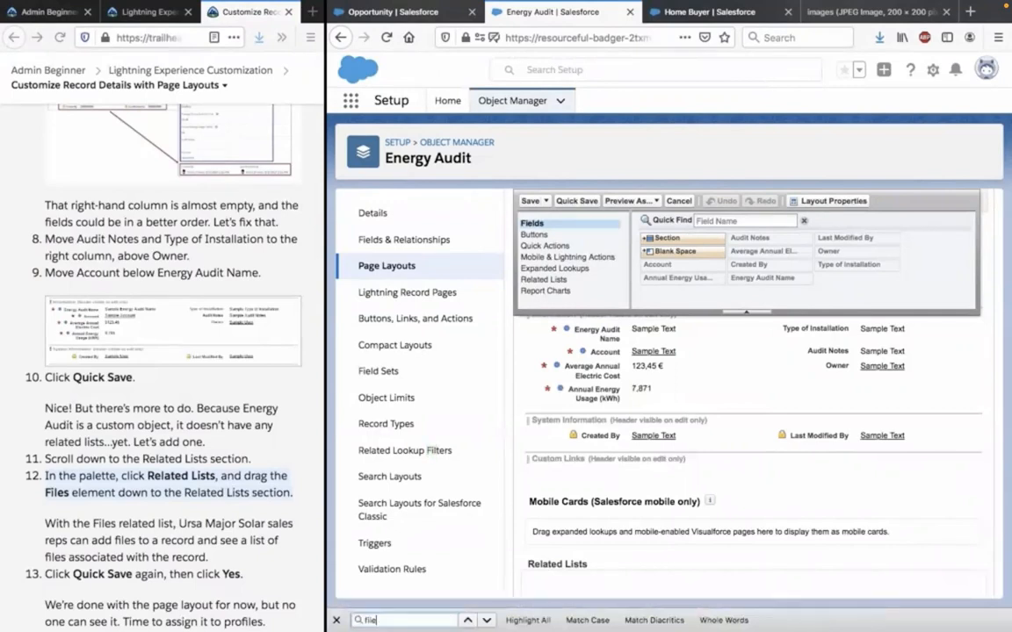
key("BackSpace")
key("BackSpace")
key("BackSpace")
key("BackSpace")
key("Escape")
Search the layout palette's Fields category for "files" and clear the search.
left_click(747, 220)
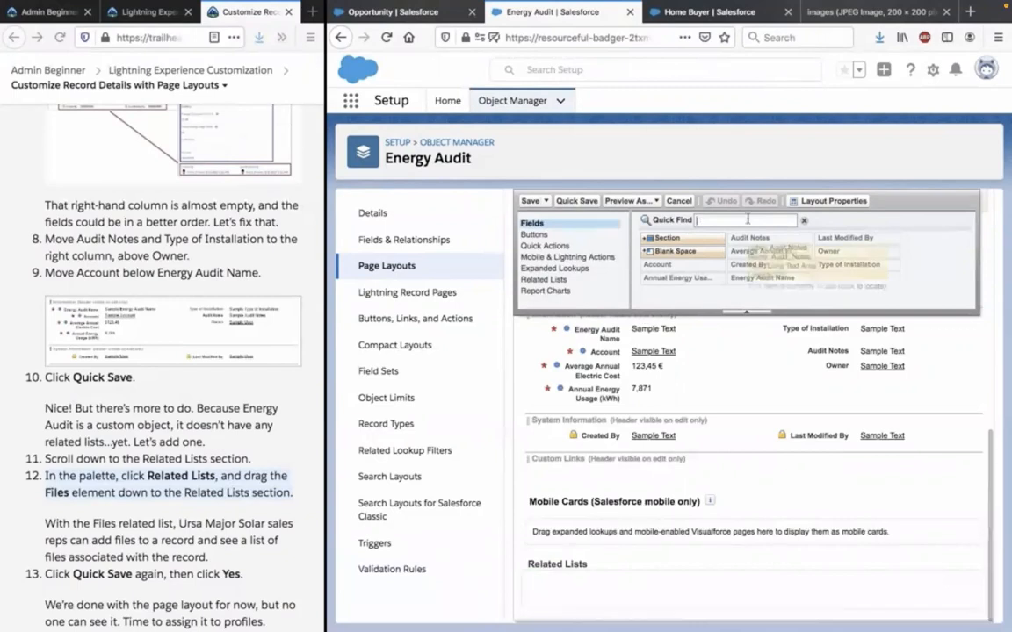
type("files")
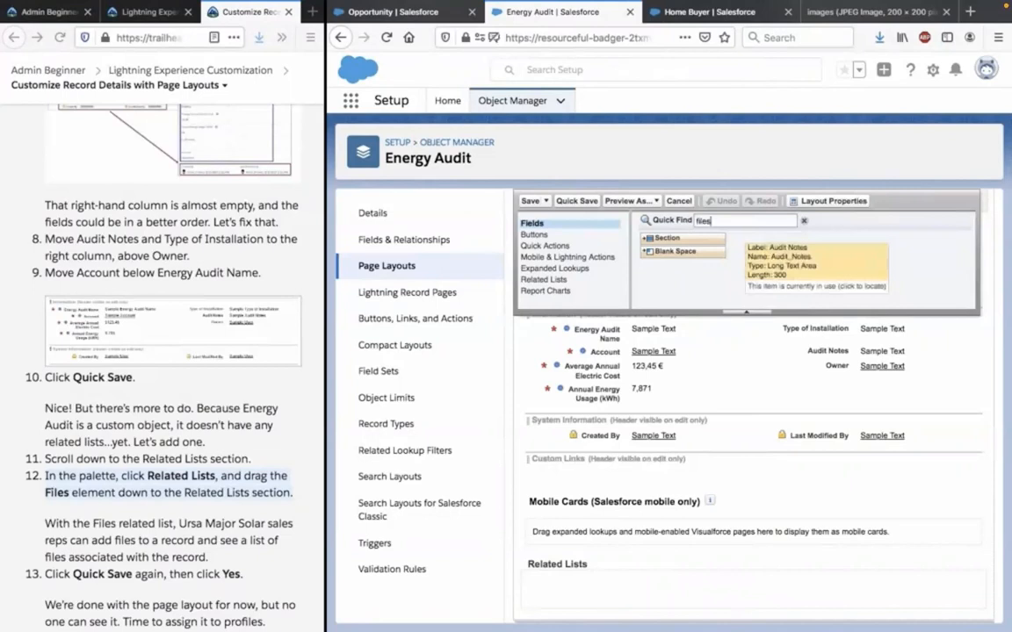
key("BackSpace")
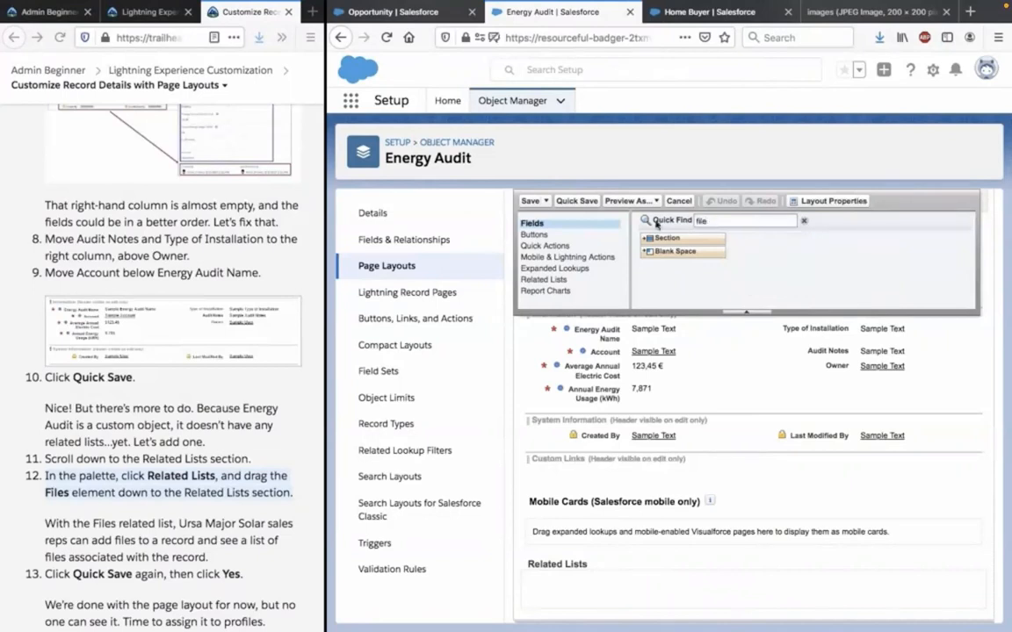
double_click(705, 221)
key("BackSpace")
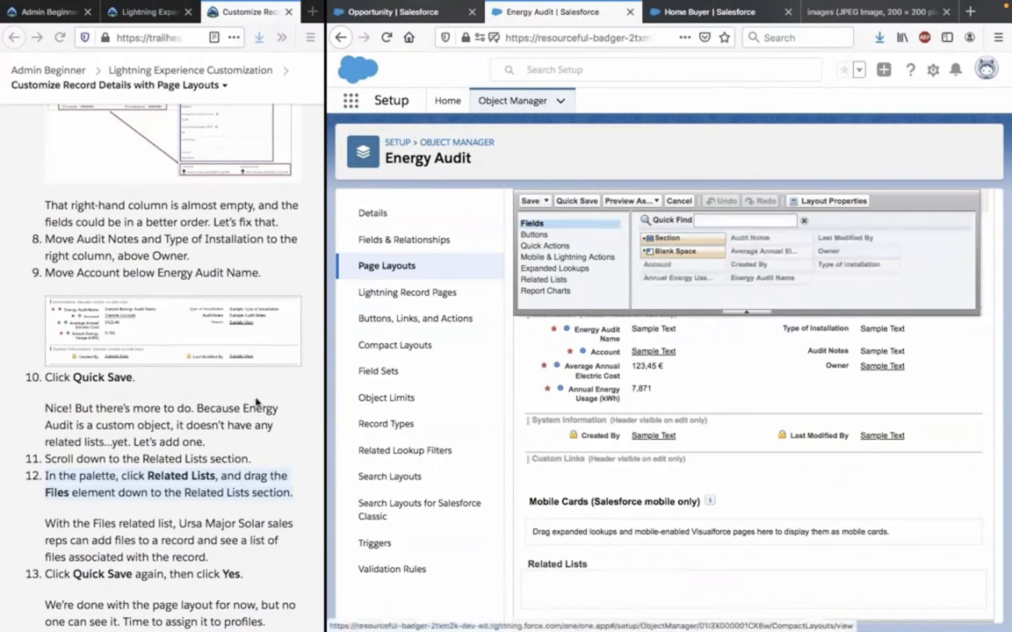
Read the Files related list instructions and search the palette's Buttons category for entries containing "f".
scroll(257, 401, "down", 1)
scroll(187, 447, "down", 1)
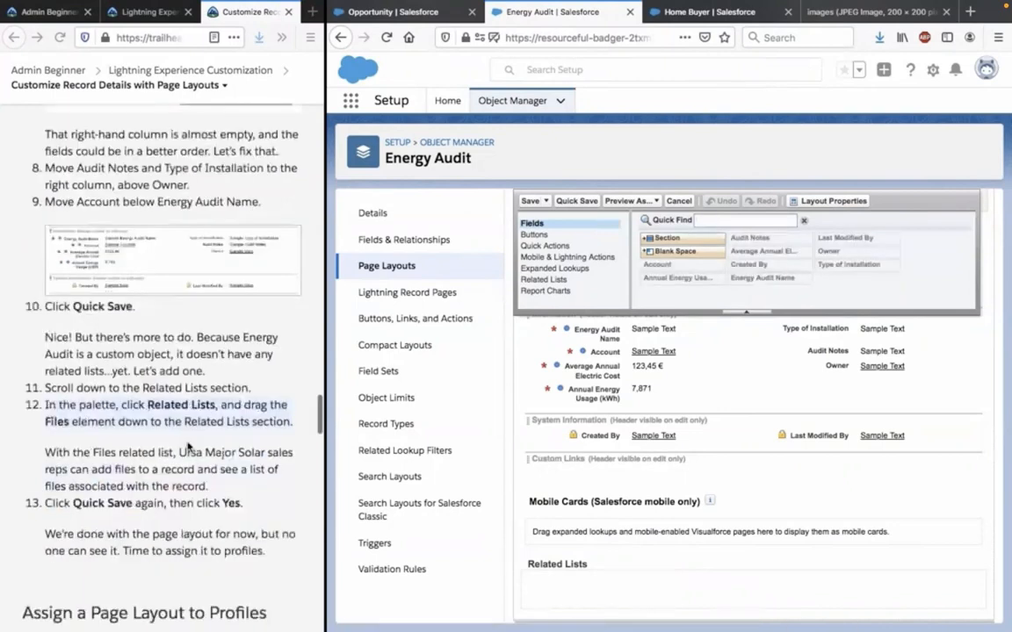
left_click(187, 447)
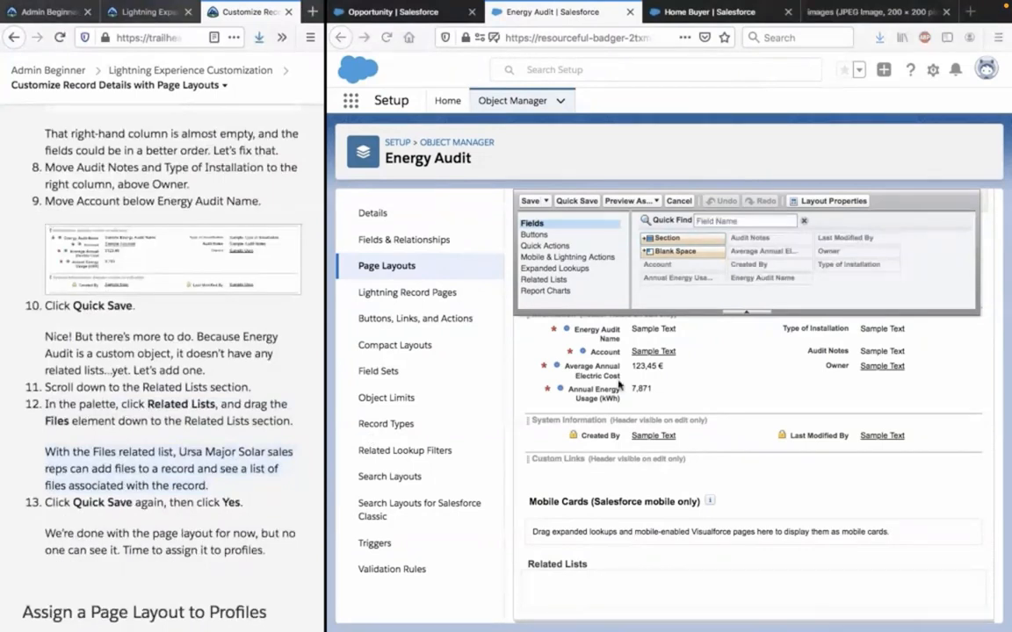
left_click(554, 235)
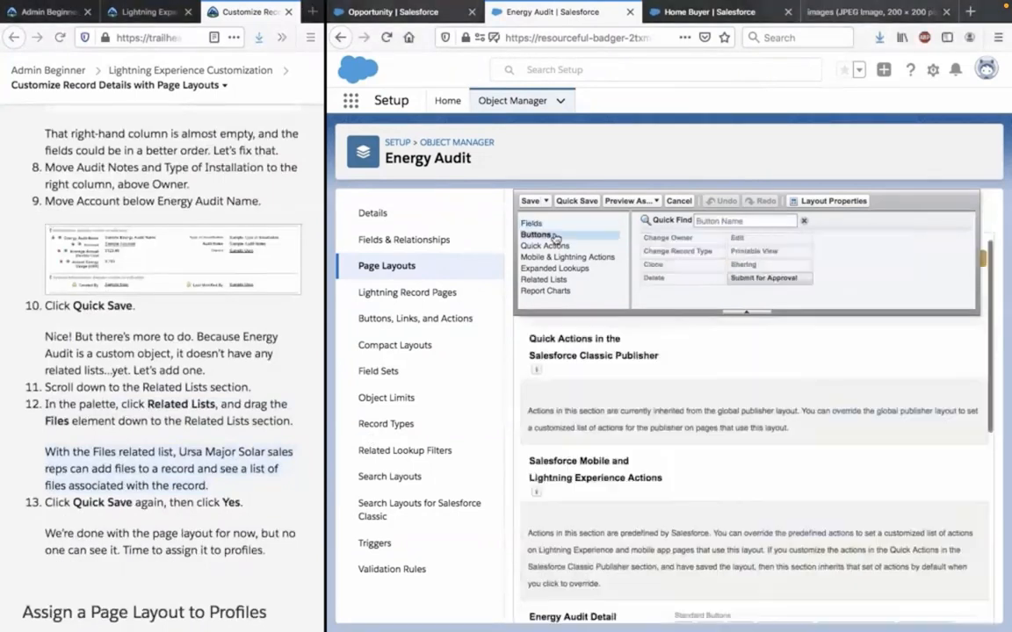
left_click(707, 220)
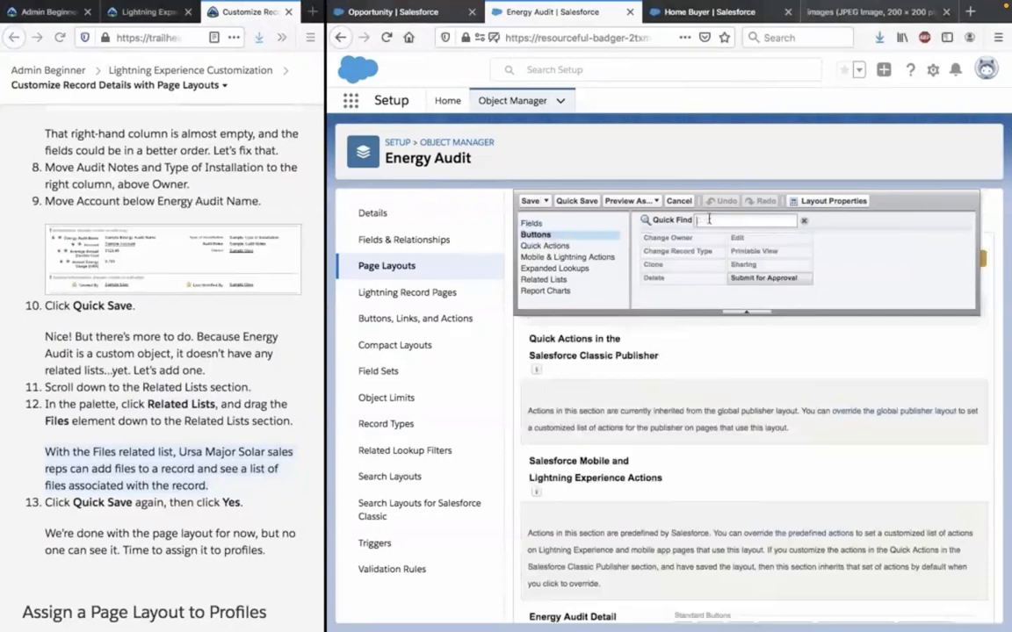
type("f")
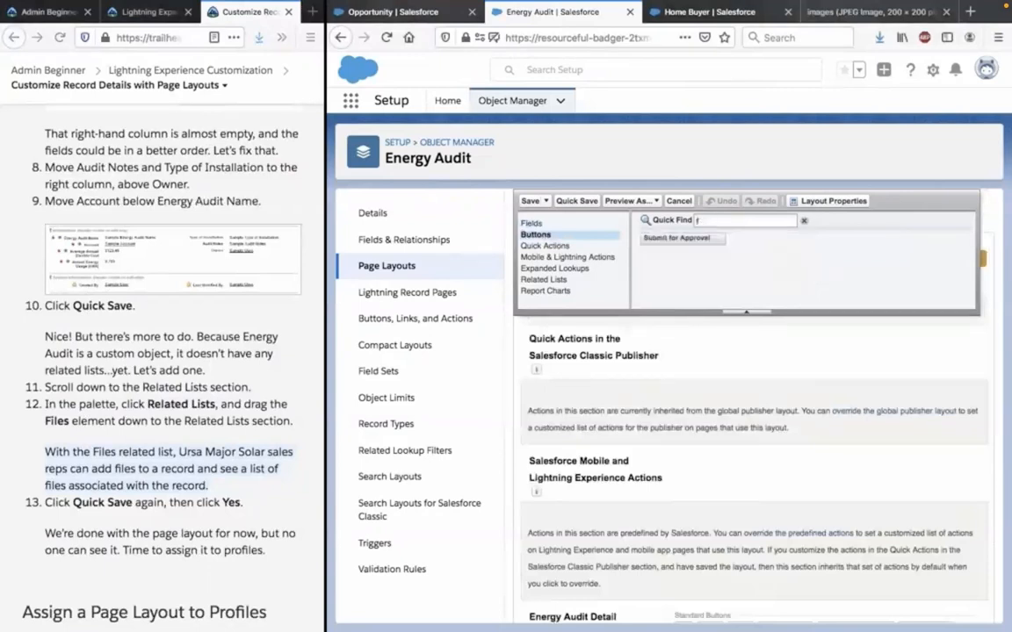
Try to add the File quick action from the palette to the layout's Related Lists section.
left_click(548, 246)
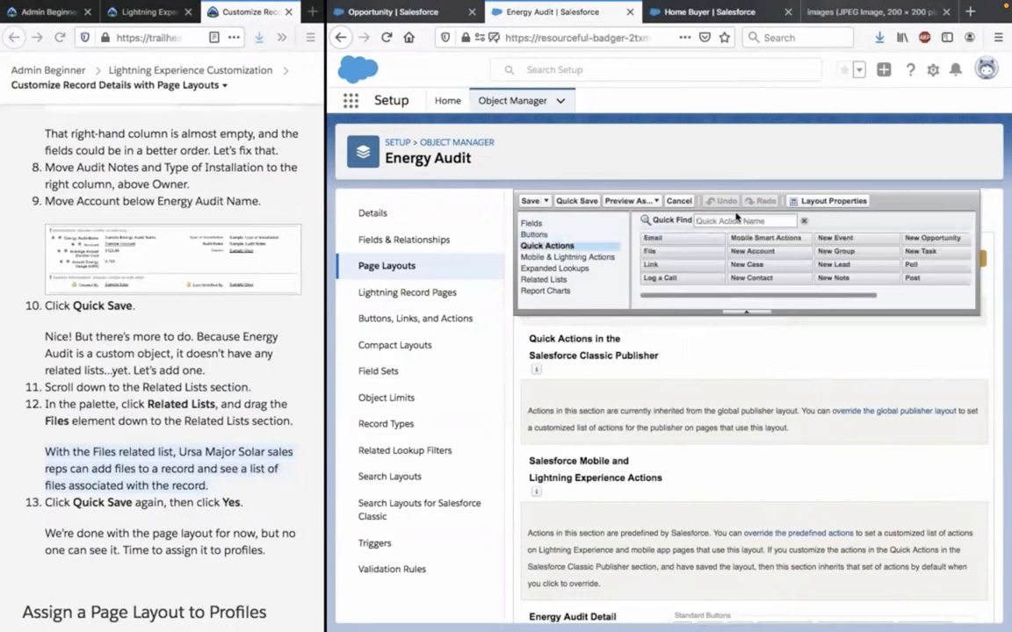
left_click(728, 220)
left_click_drag(670, 253, 543, 586)
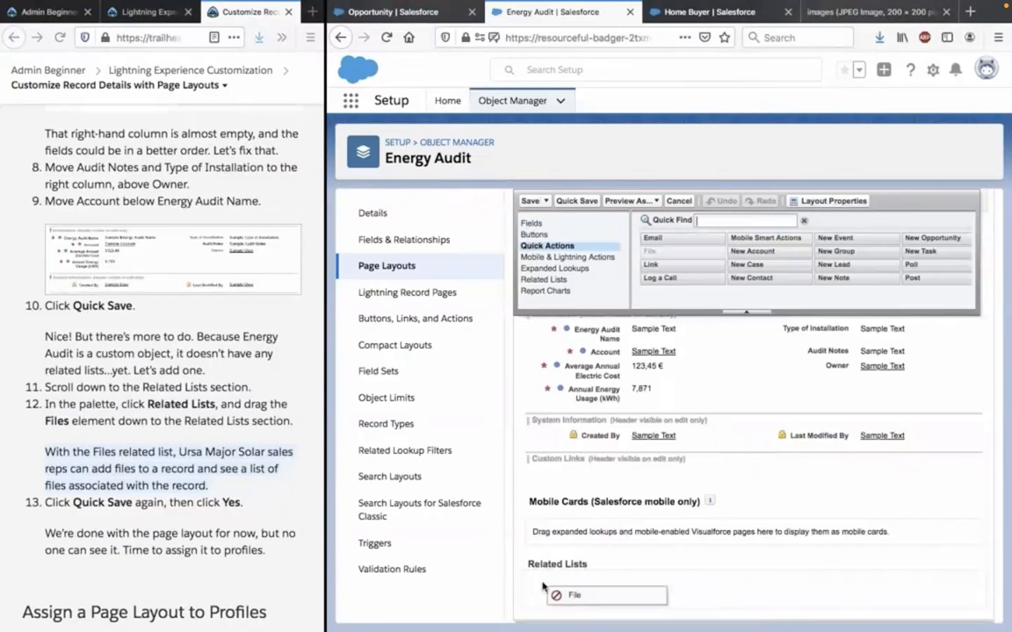
left_click_drag(543, 586, 544, 588)
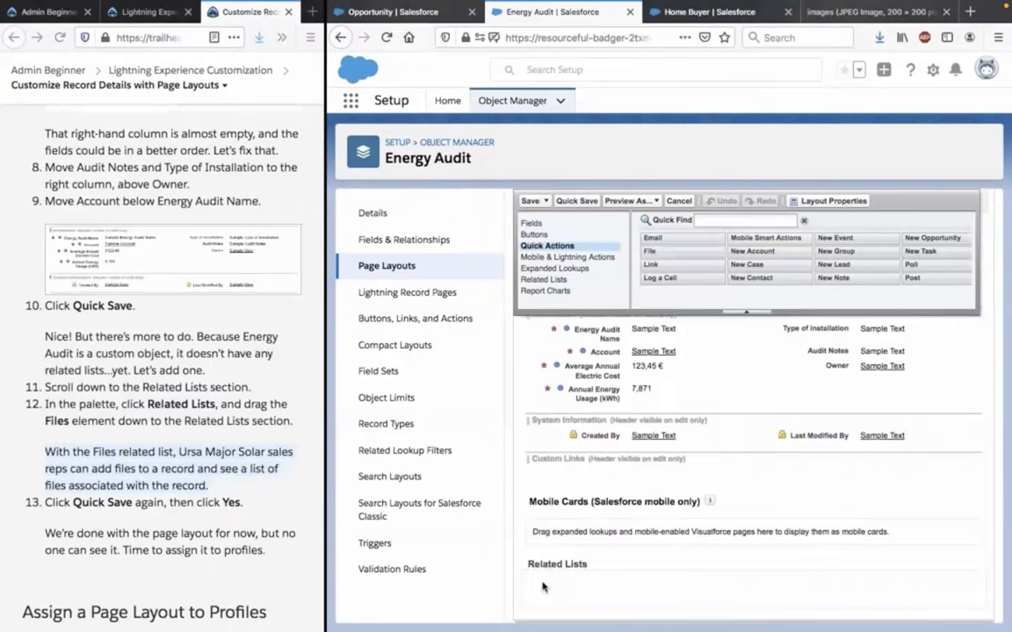
Add the Files related list to the Related Lists section and quick-save the layout, agreeing to overwrite users' related list customizations.
left_click(546, 279)
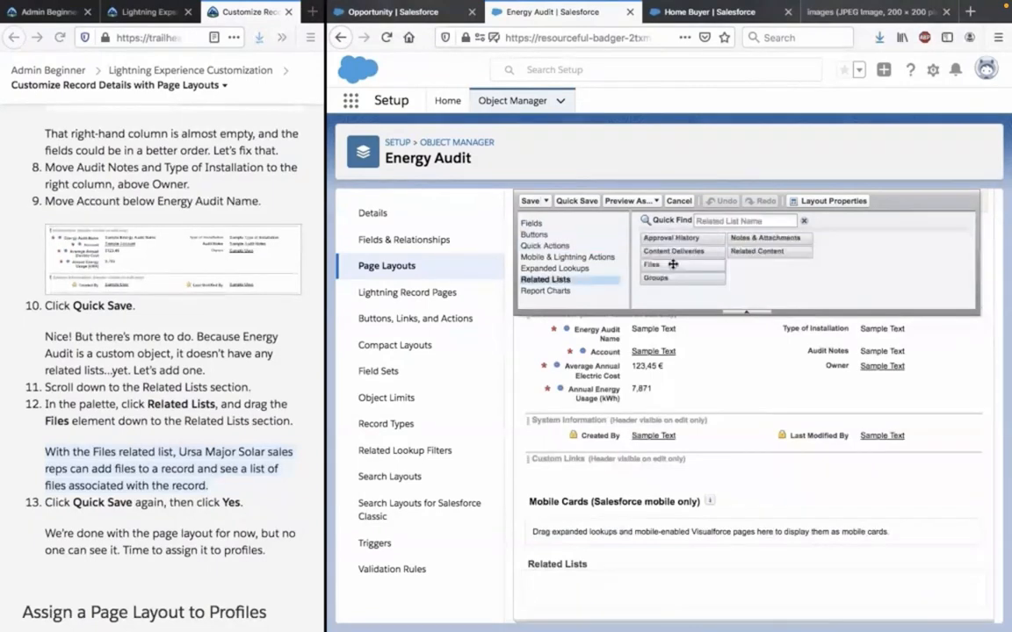
left_click_drag(673, 264, 580, 576)
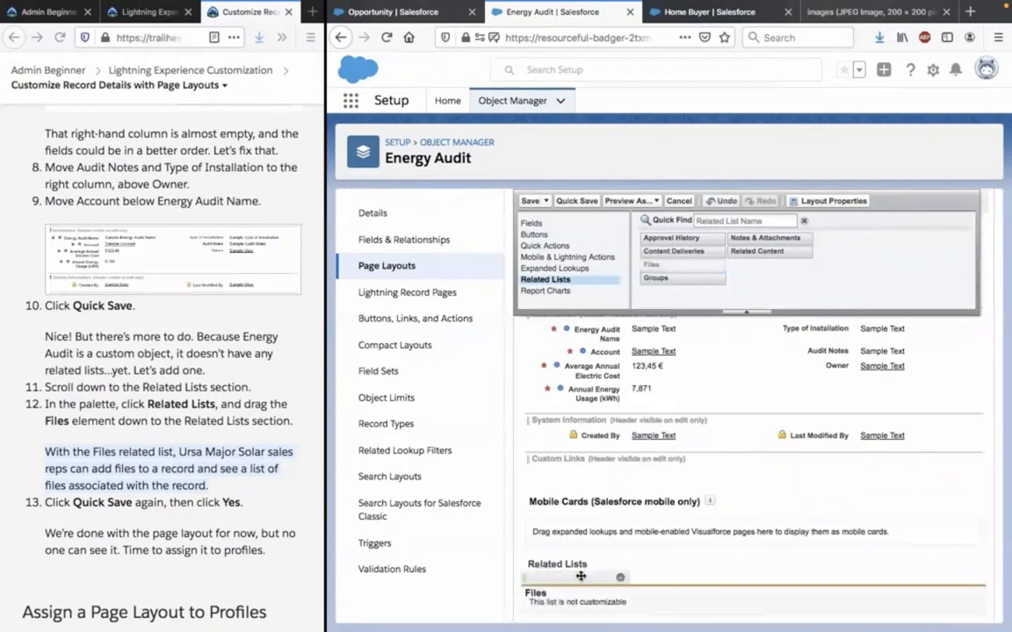
left_click(257, 428)
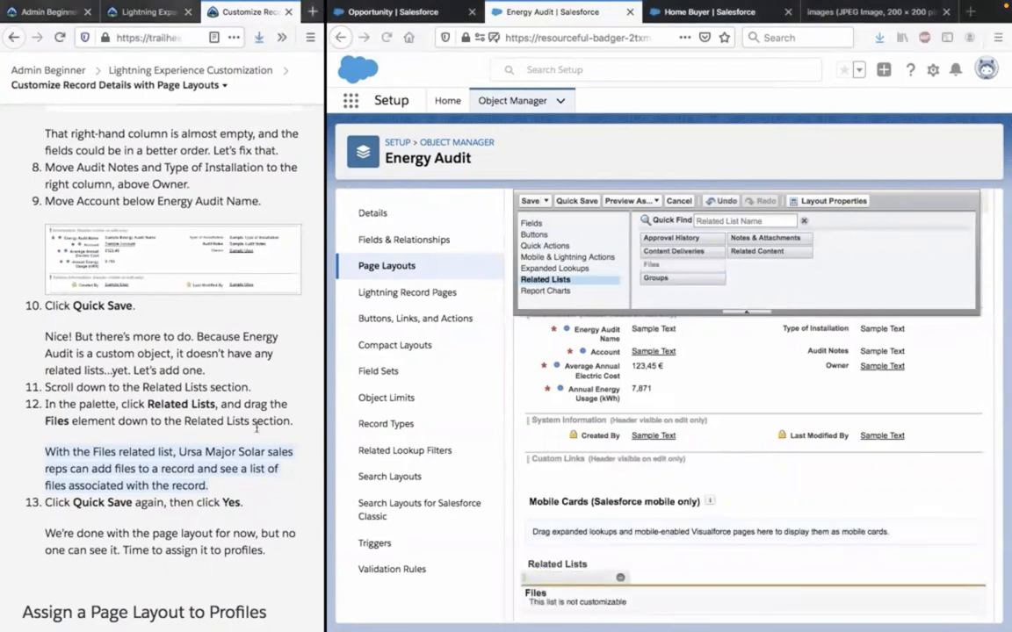
left_click(586, 202)
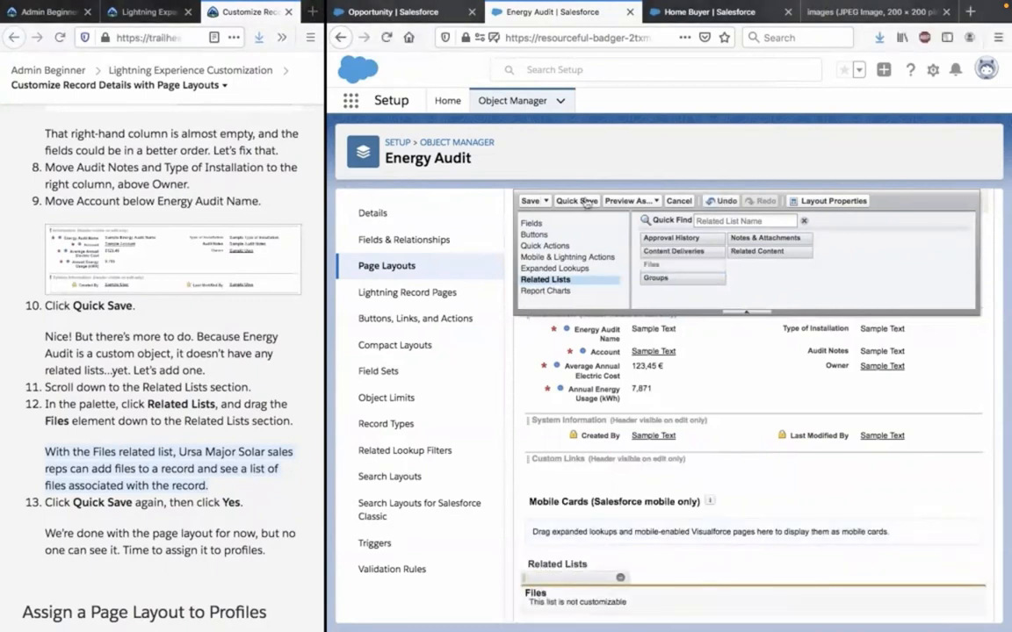
left_click(587, 202)
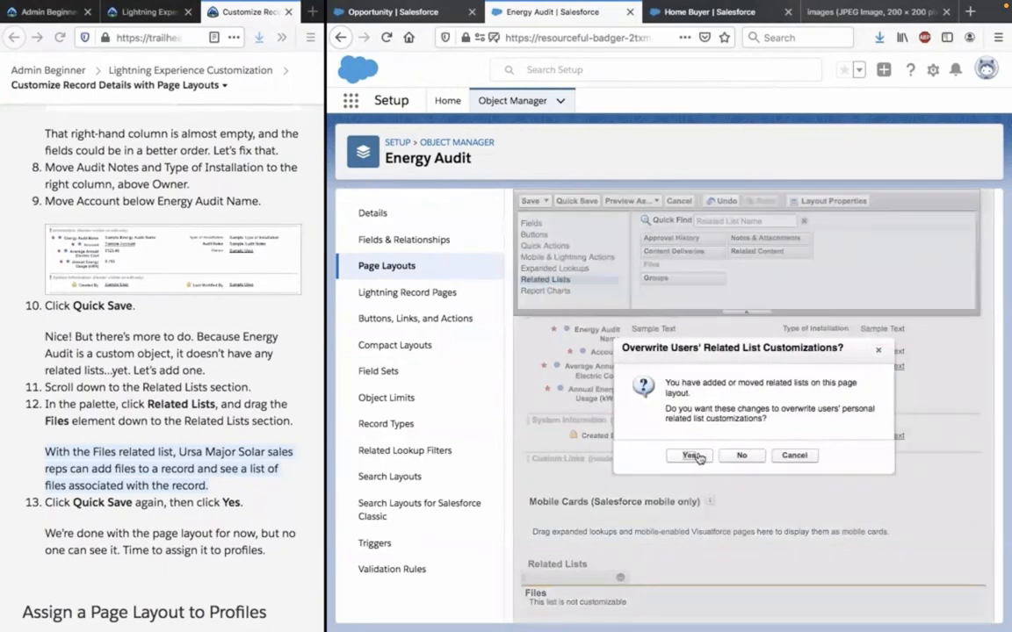
left_click(691, 456)
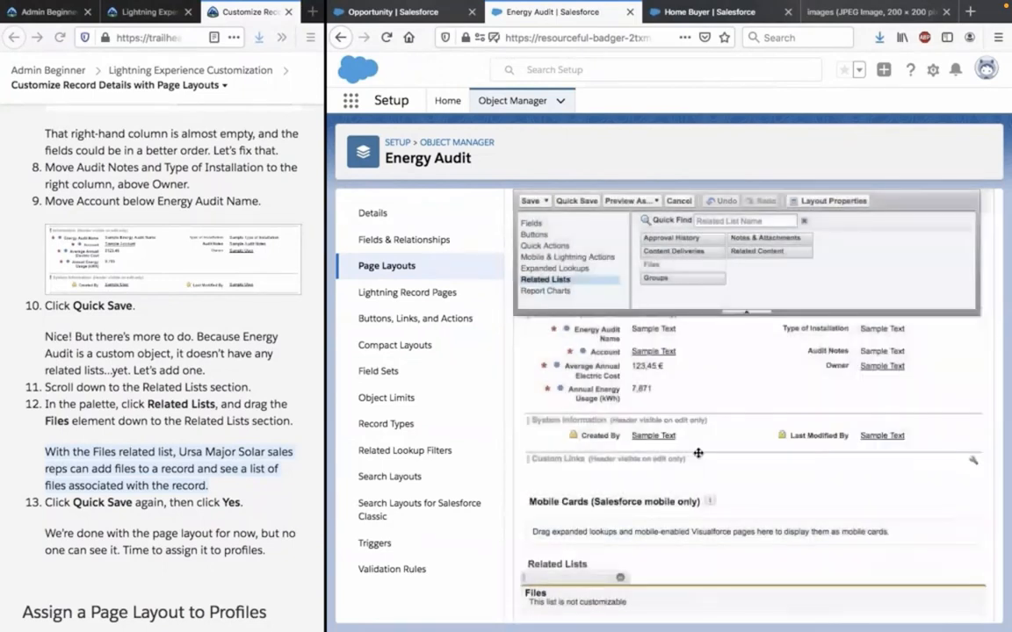
Read the Assign a Page Layout to Profiles instructions and return to the Energy Audit object's page layouts list.
left_click(203, 429)
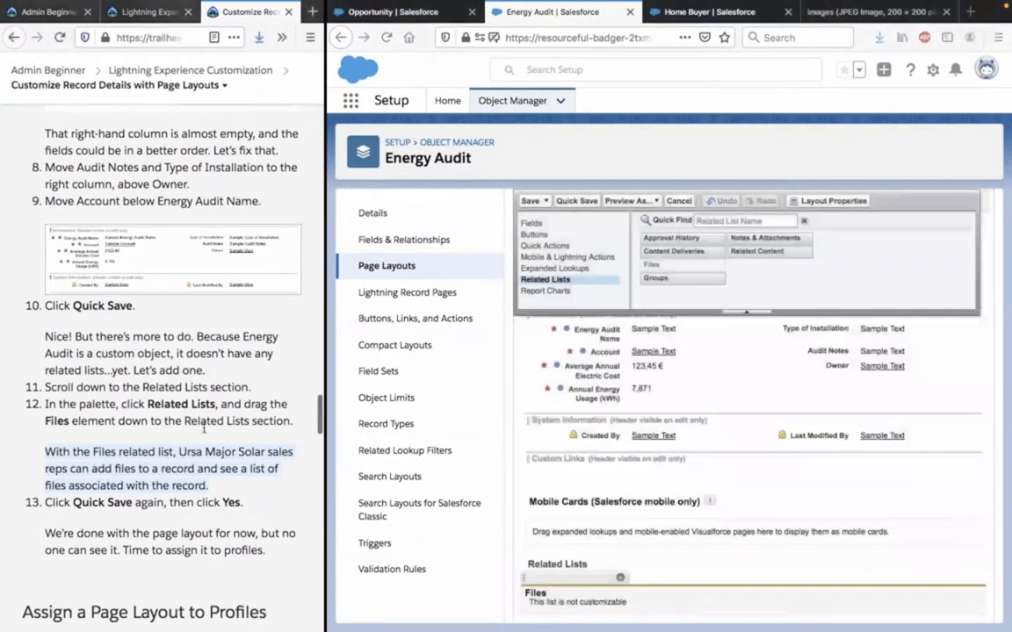
scroll(204, 429, "down", 2)
scroll(204, 429, "down", 1)
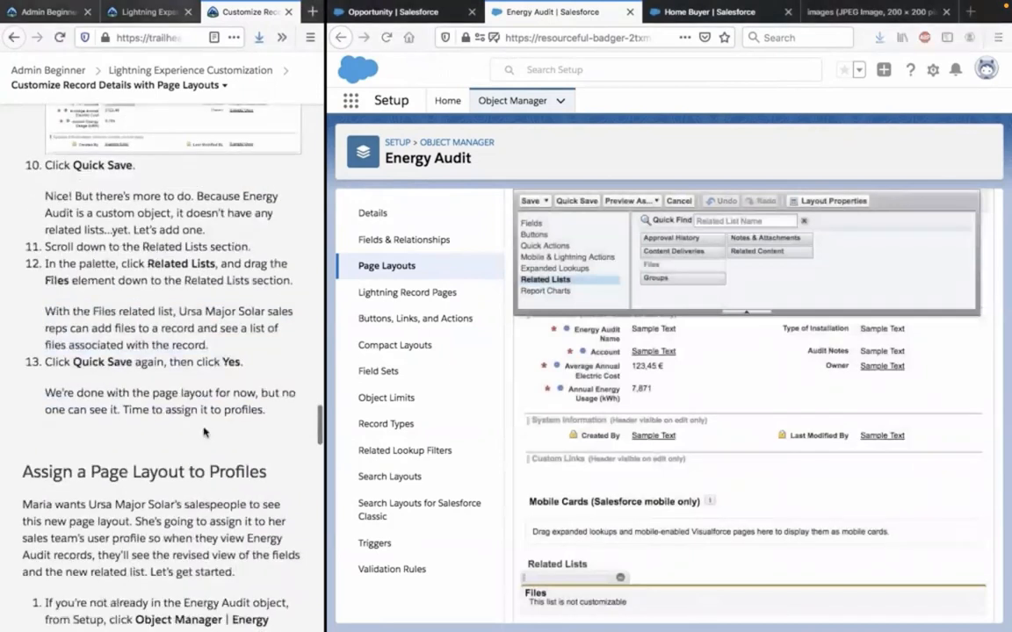
scroll(204, 433, "down", 1)
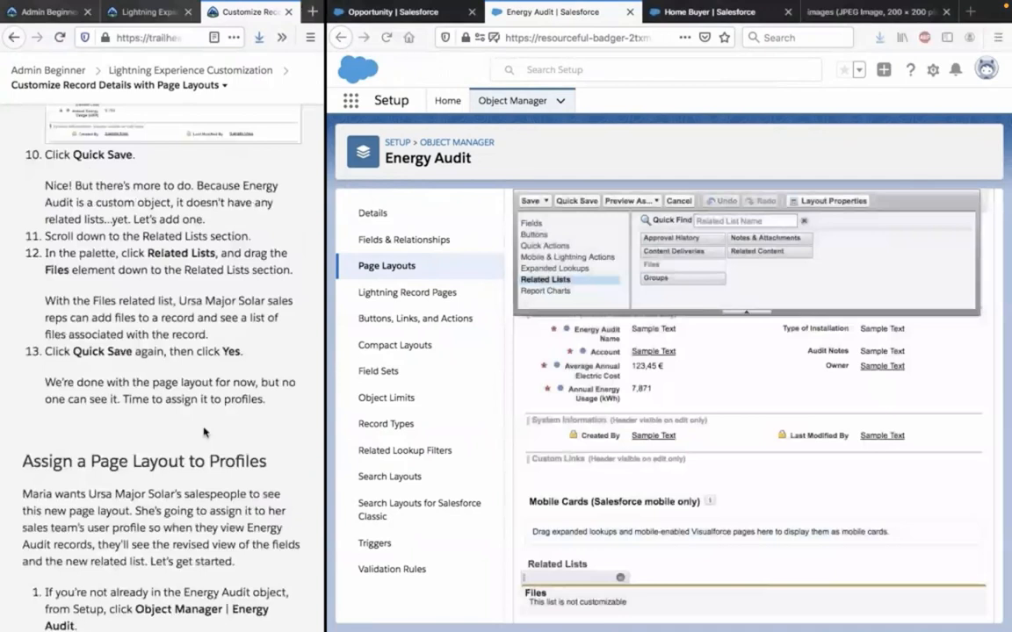
scroll(203, 431, "down", 3)
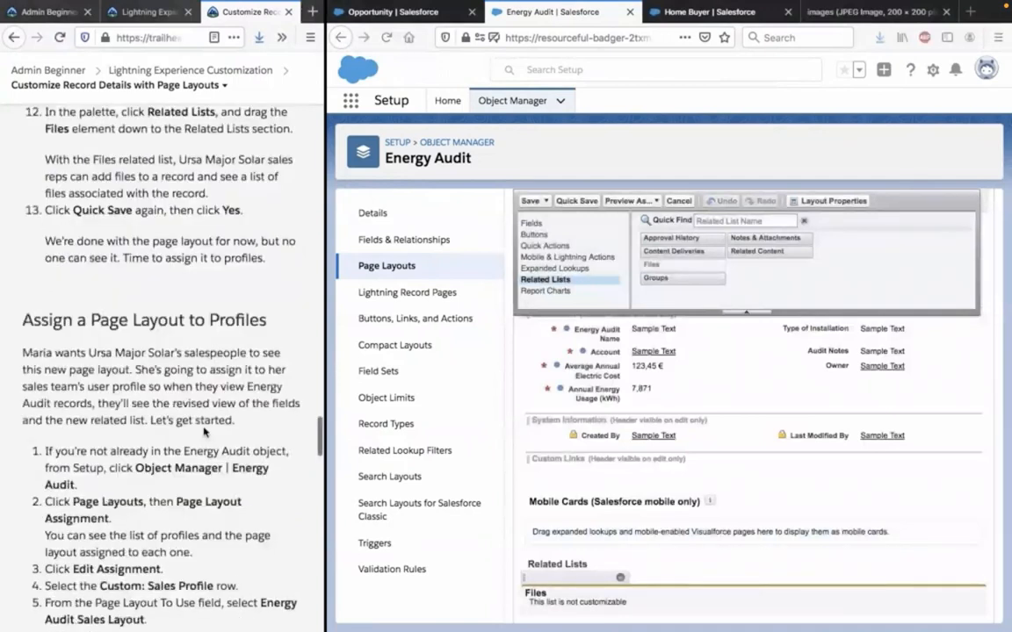
scroll(204, 432, "down", 1)
scroll(204, 431, "down", 4)
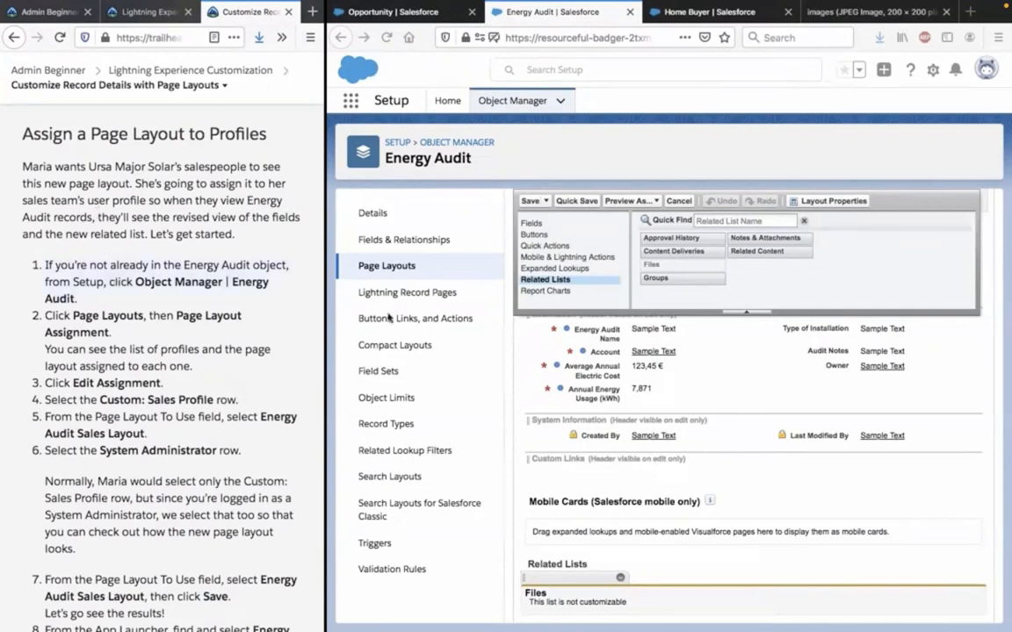
left_click(437, 161)
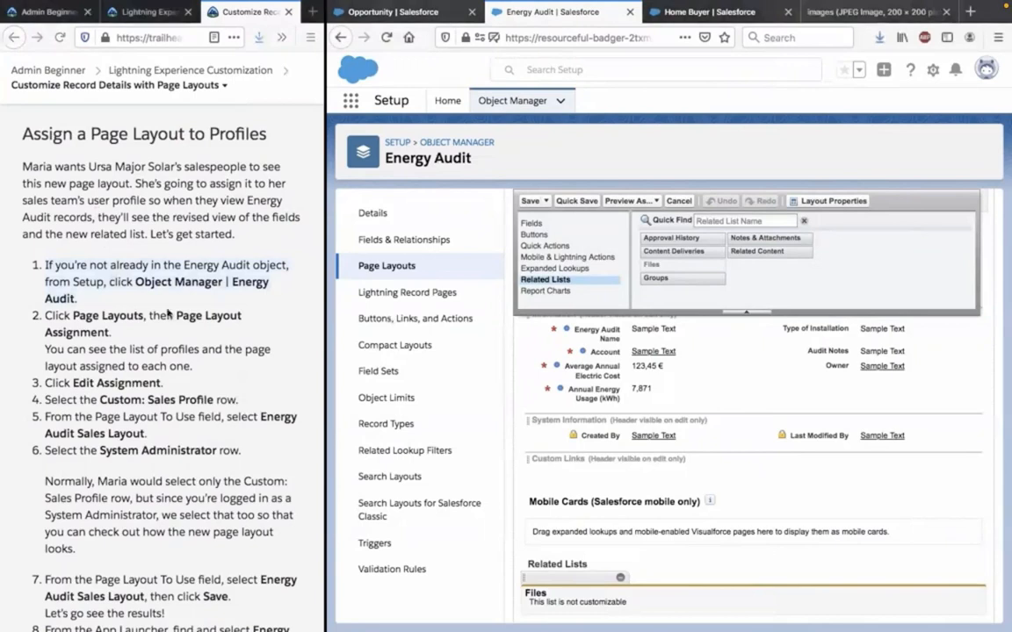
left_click(373, 274)
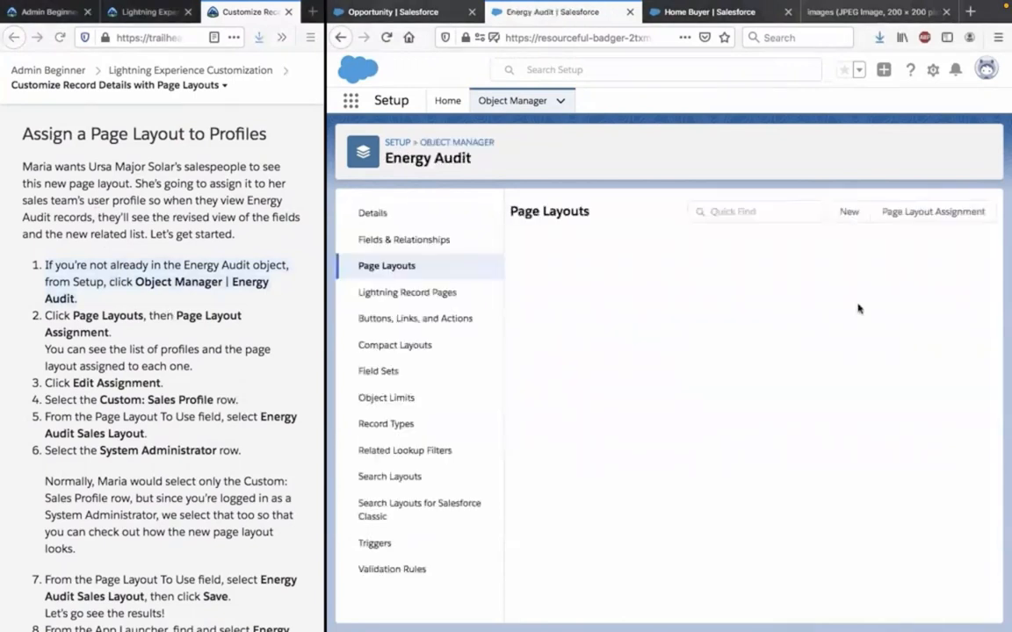
Open the Energy Audit object's page layout assignments for editing.
left_click(912, 215)
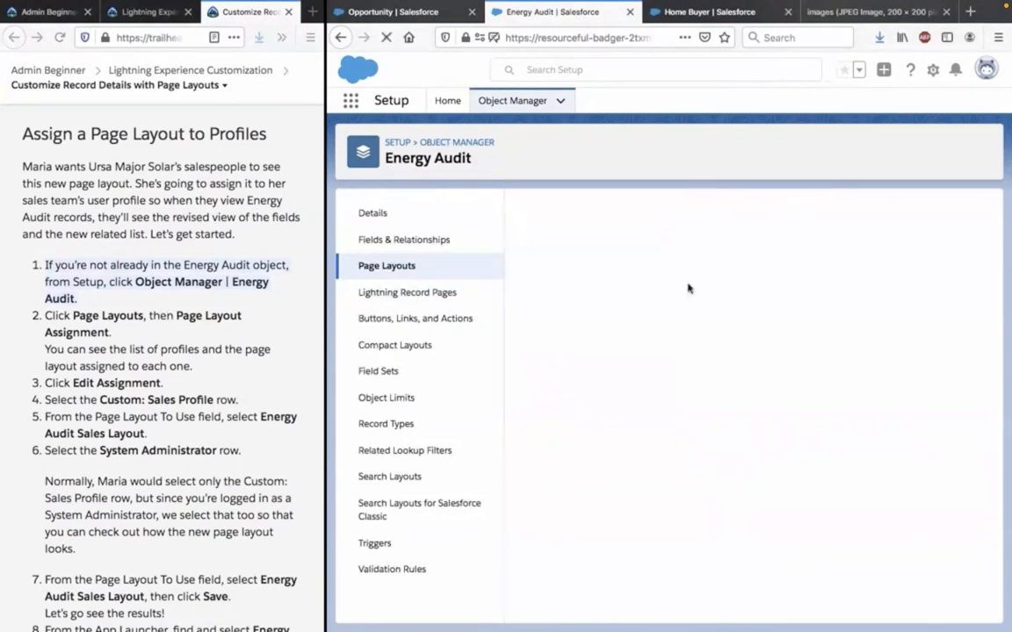
left_click(171, 374)
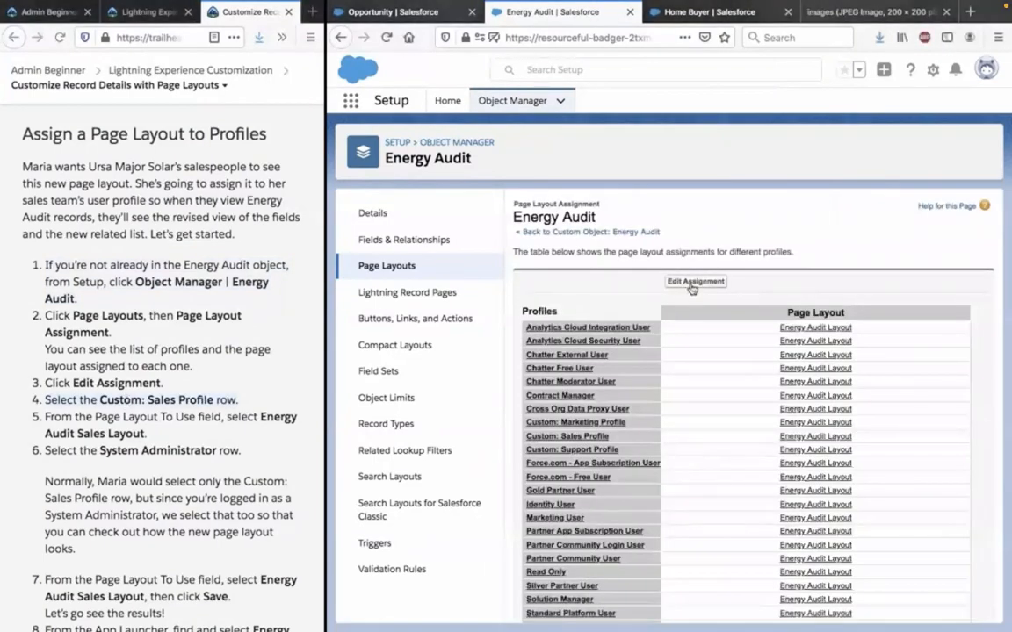
left_click(694, 282)
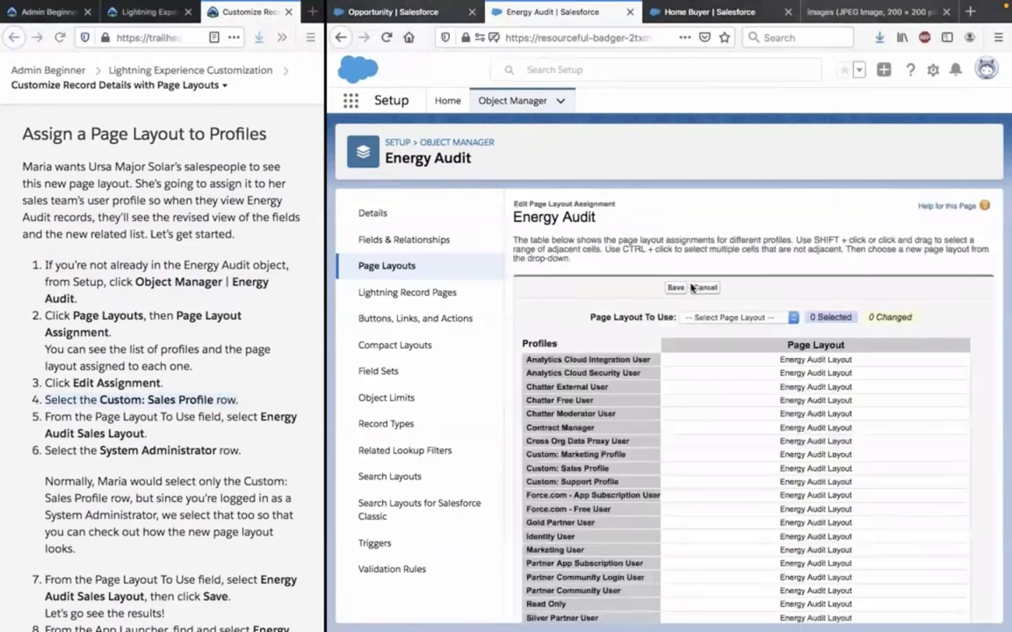
left_click(713, 319)
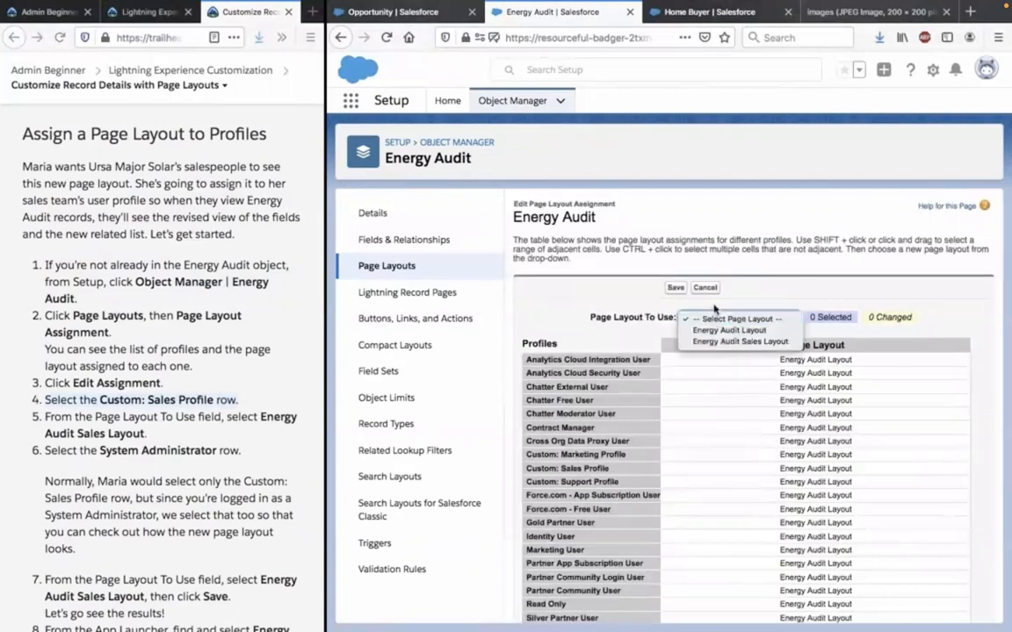
left_click(714, 308)
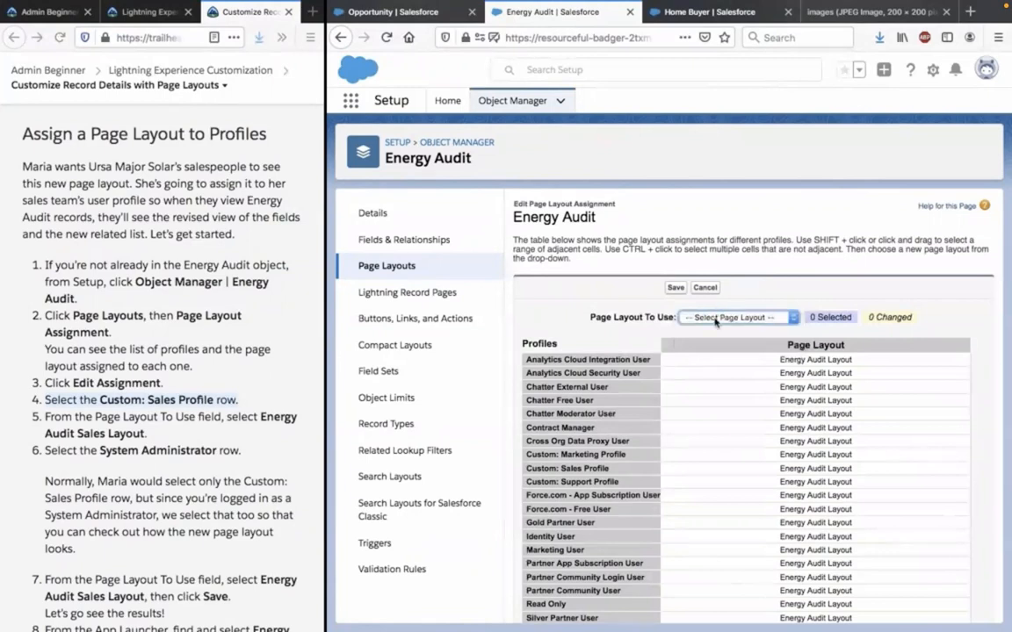
left_click(715, 320)
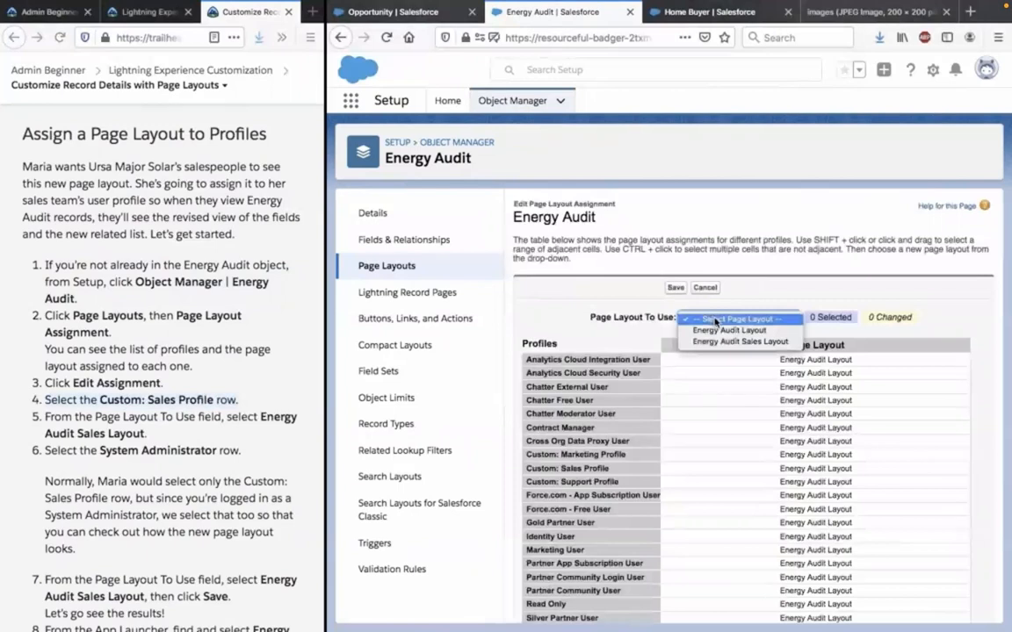
left_click(715, 321)
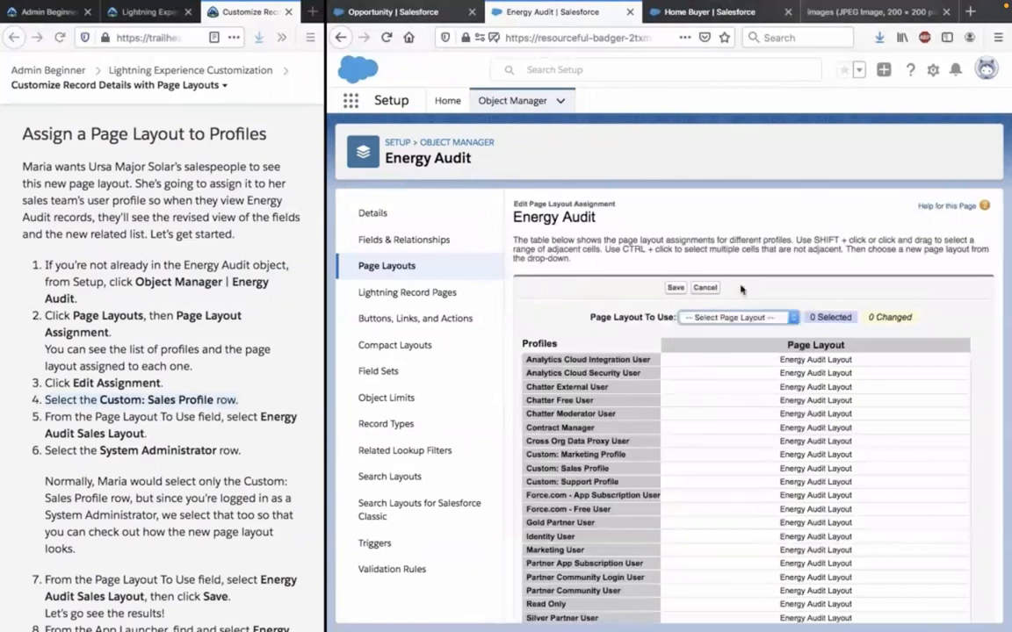
Assign the Energy Audit Sales Layout to the Custom: Sales Profile and save the assignment.
scroll(720, 351, "down", 1)
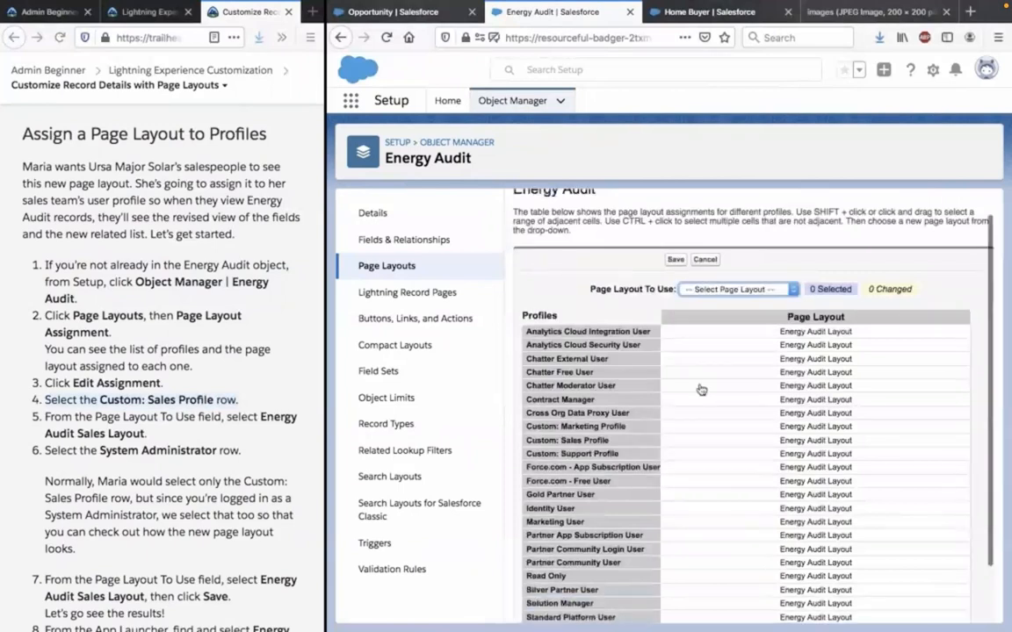
left_click(569, 443)
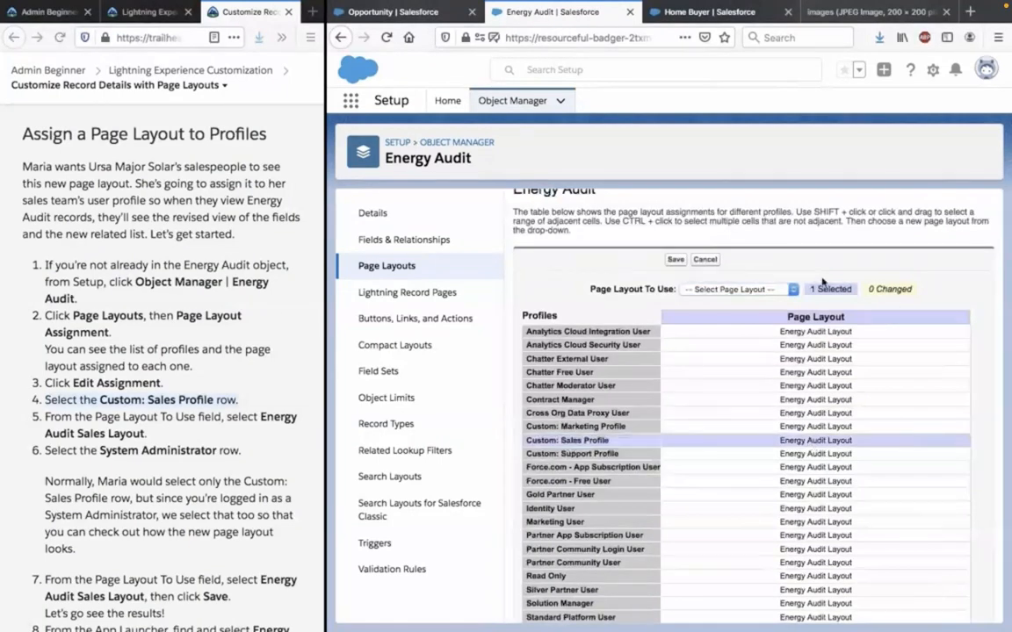
left_click(769, 290)
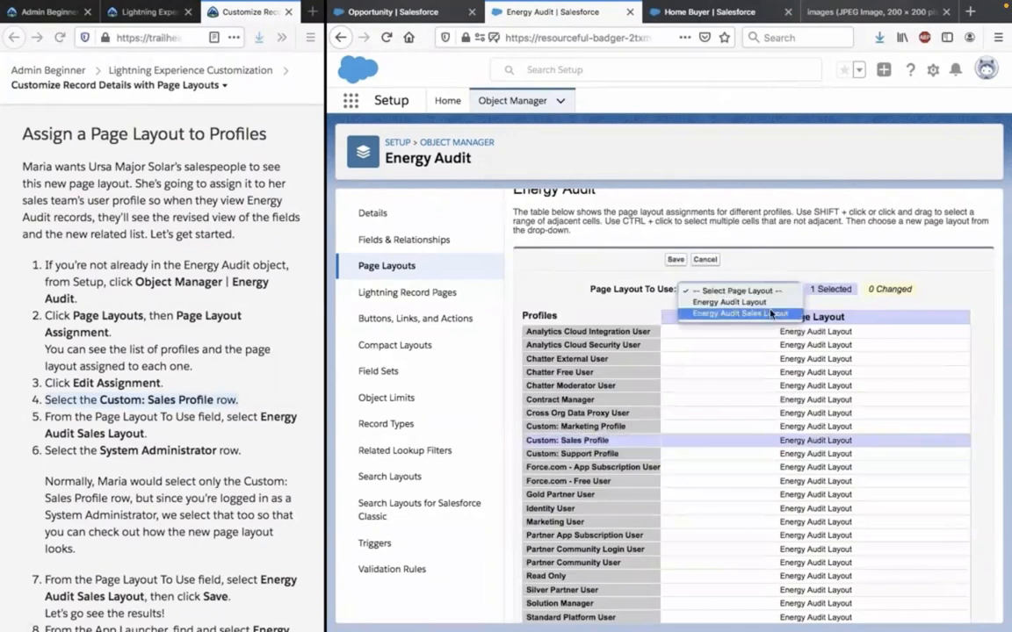
left_click(771, 313)
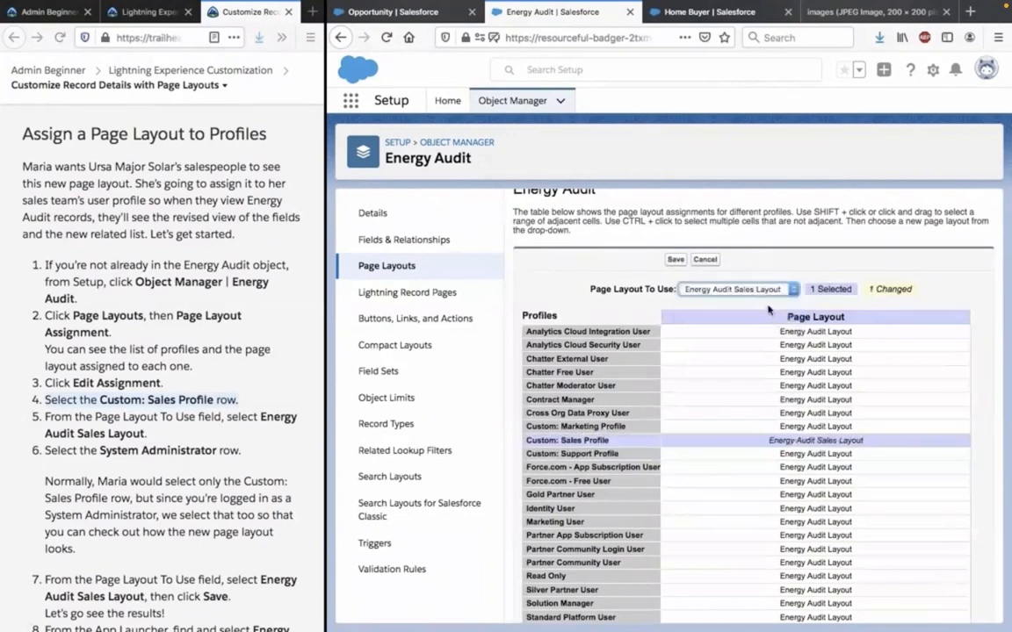
left_click(675, 261)
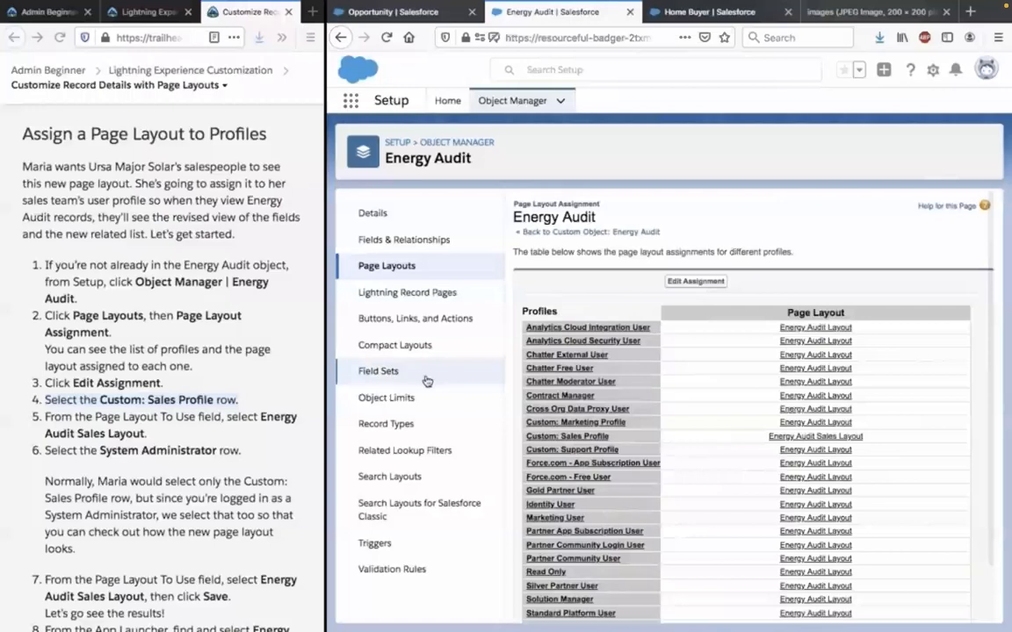
Edit the assignments again to give the System Administrator profile the Energy Audit Sales Layout, and save.
left_click(701, 282)
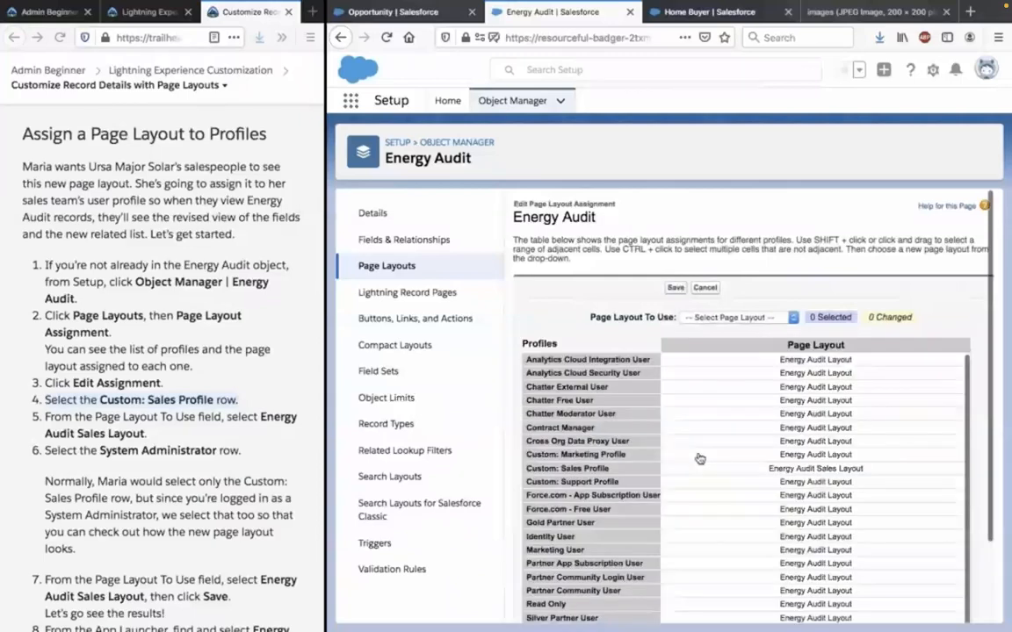
scroll(626, 447, "down", 1)
scroll(574, 594, "down", 1)
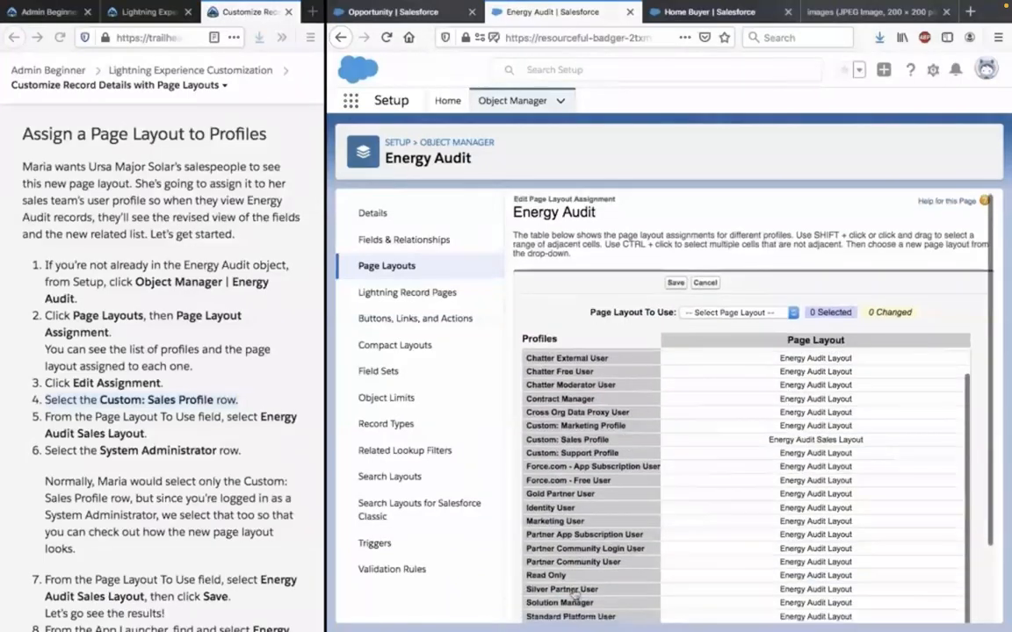
scroll(575, 595, "down", 2)
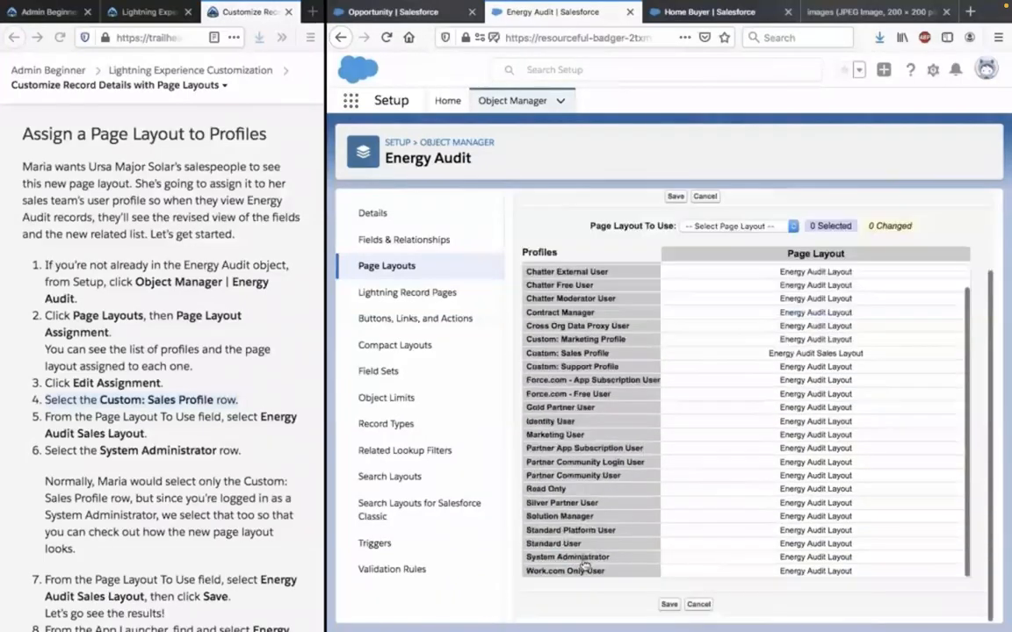
left_click(584, 558)
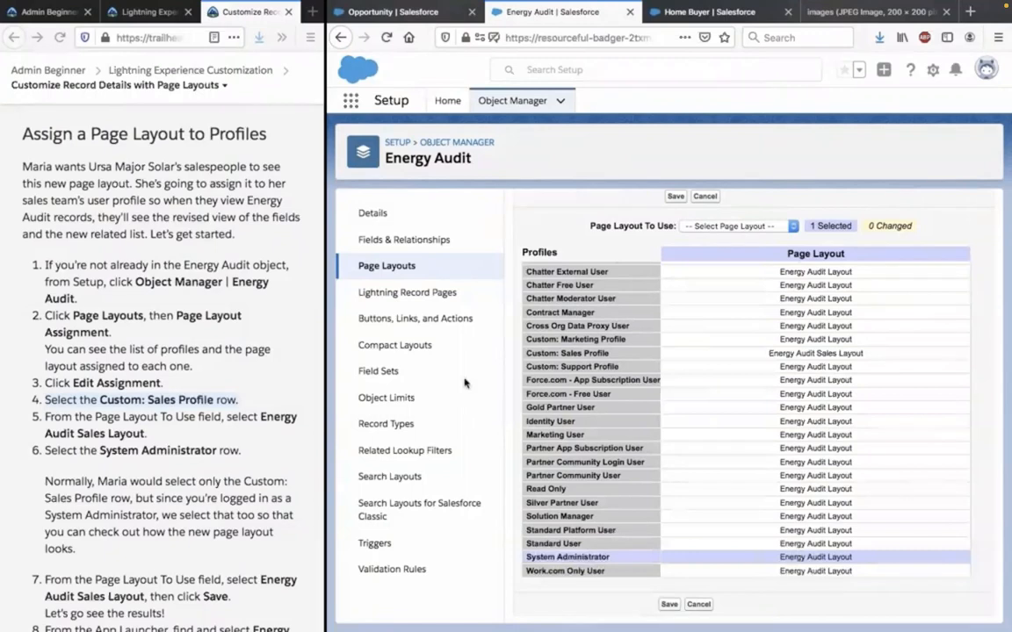
scroll(249, 537, "down", 3)
scroll(248, 537, "down", 1)
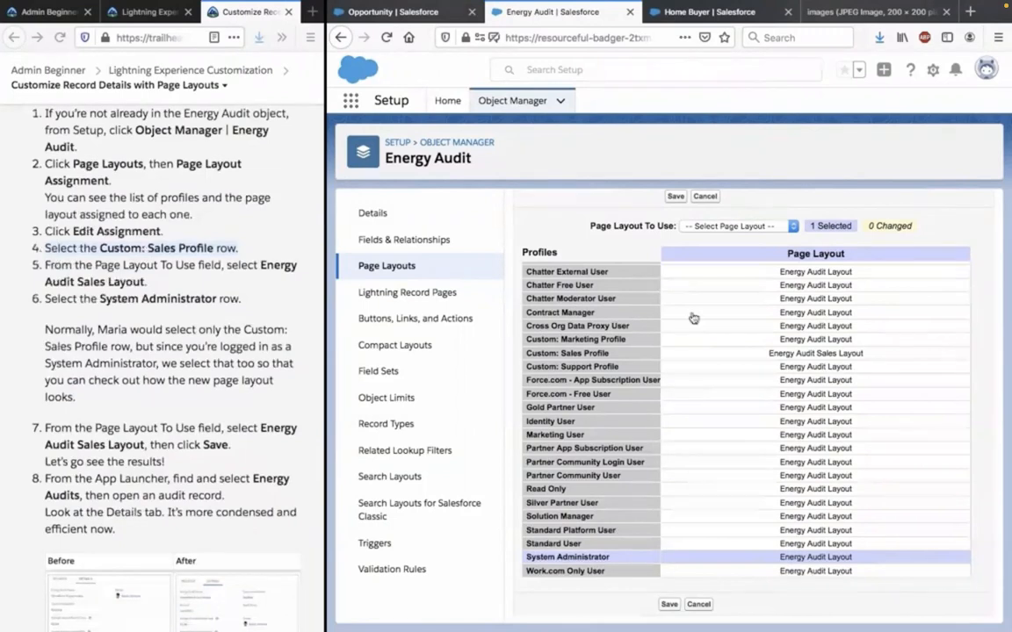
left_click(742, 226)
left_click(777, 249)
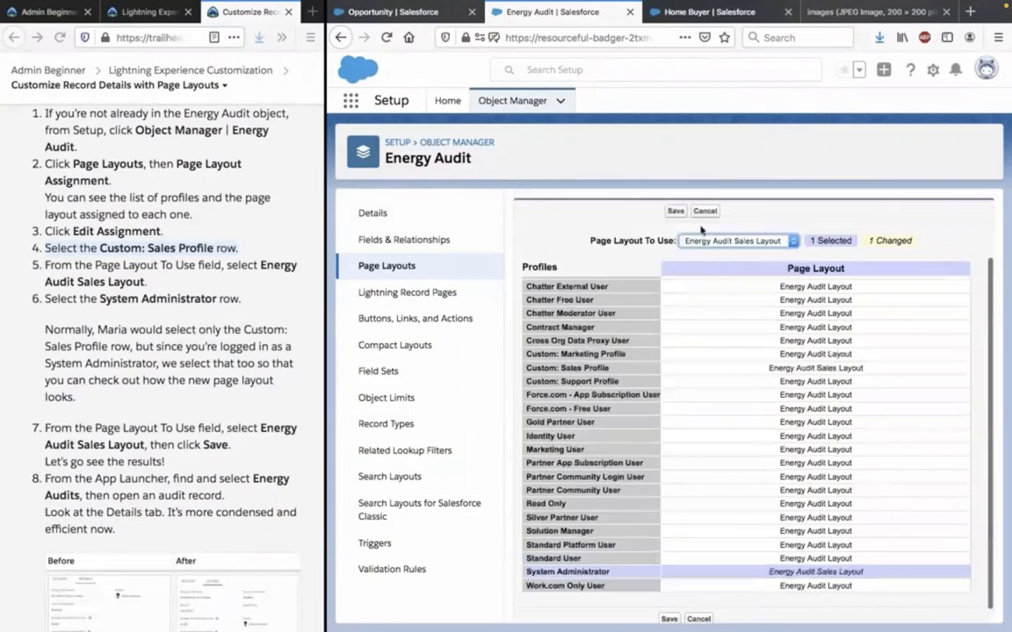
left_click(672, 211)
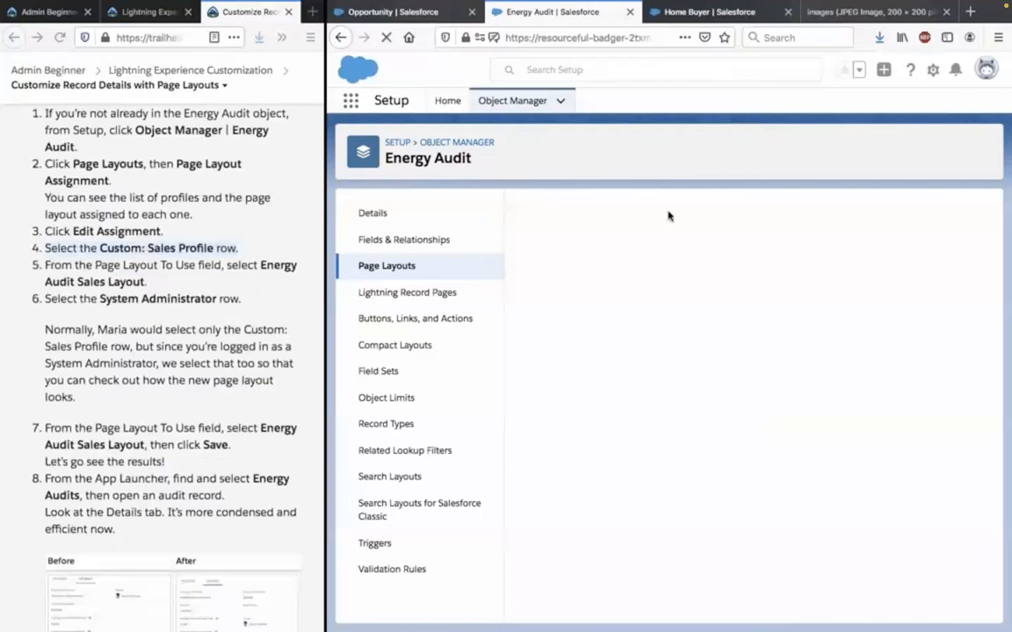
Read the instructions for checking the results and open the Burlington evaluation energy audit record in the Sales app.
scroll(163, 388, "down", 1)
scroll(163, 388, "down", 1)
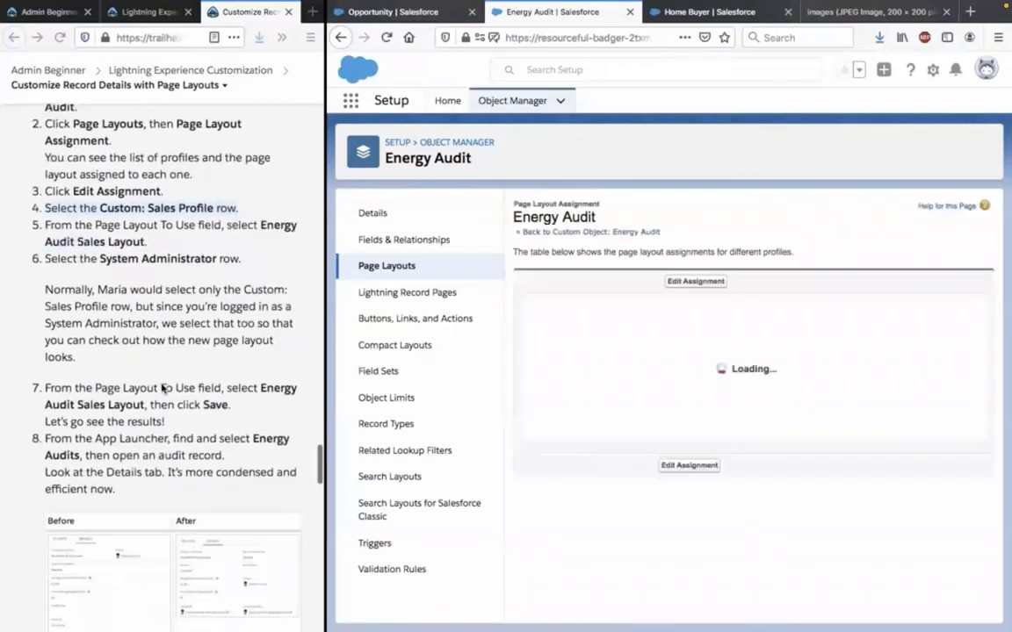
scroll(163, 388, "down", 1)
left_click(391, 14)
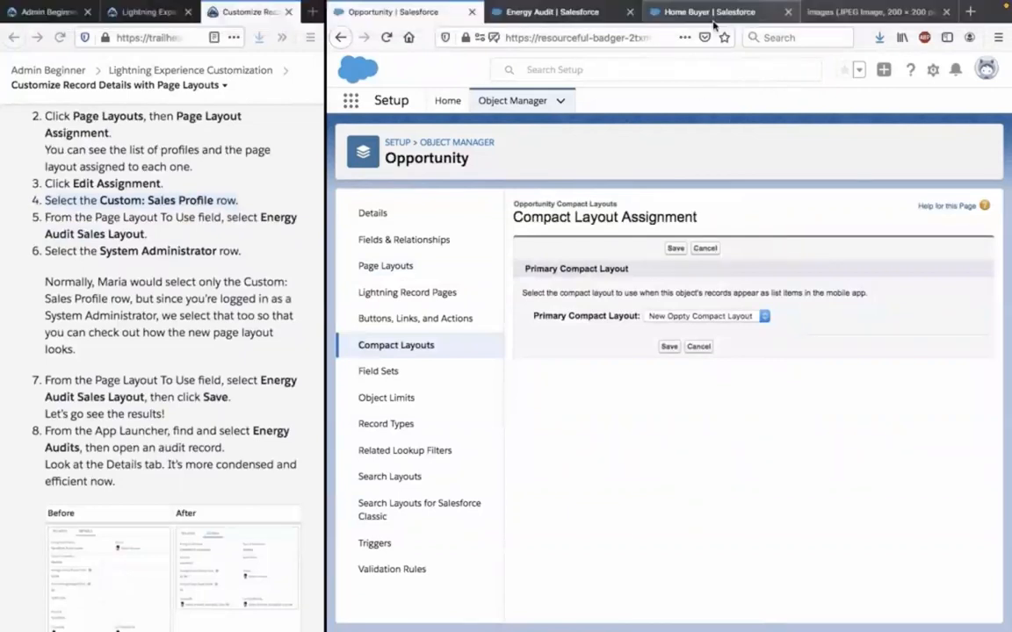
left_click(713, 13)
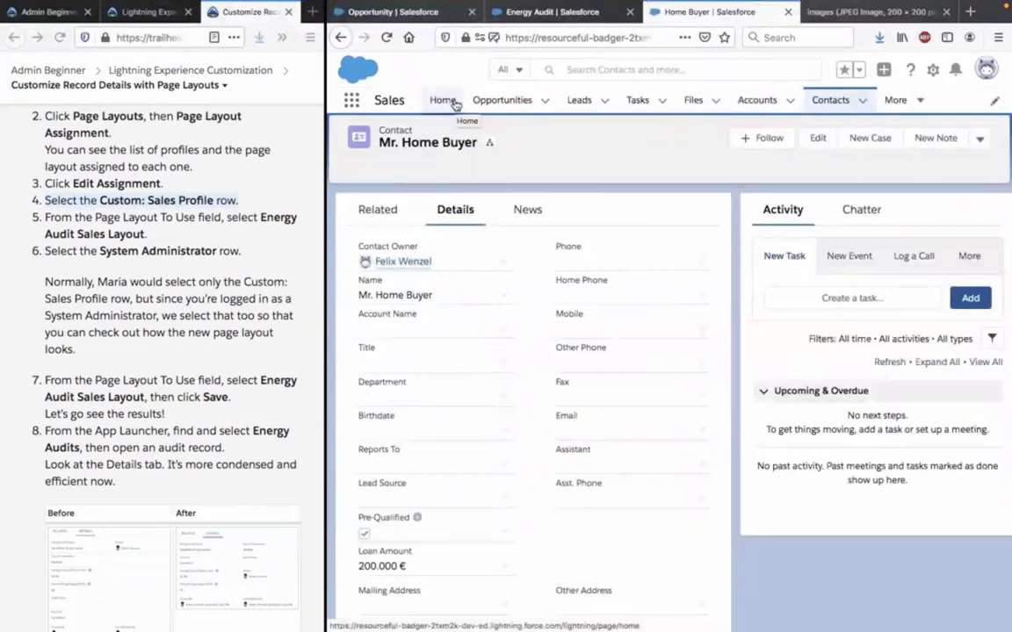
left_click(444, 100)
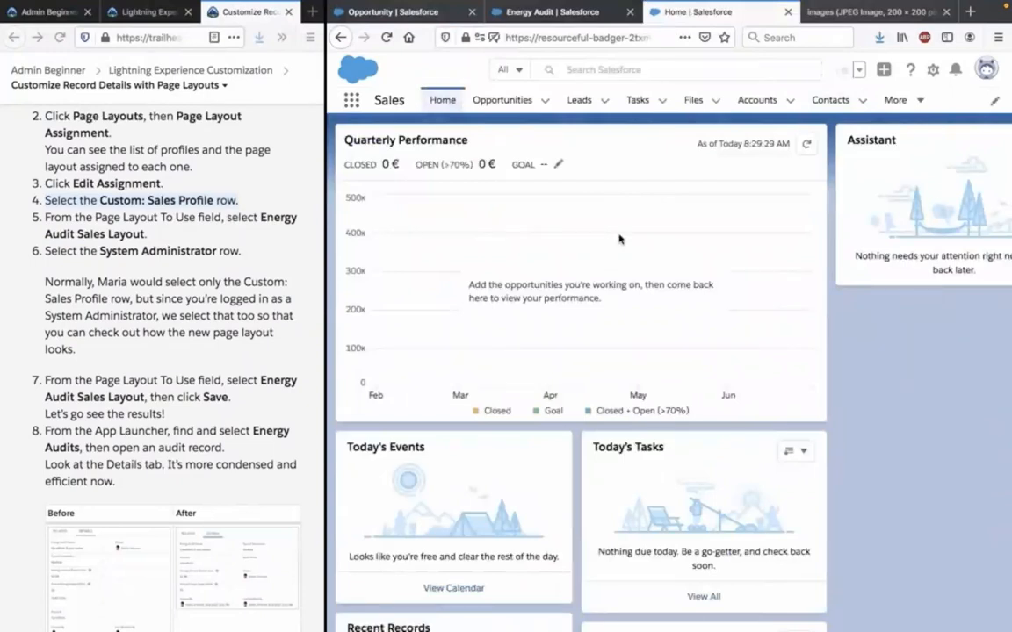
scroll(215, 328, "down", 1)
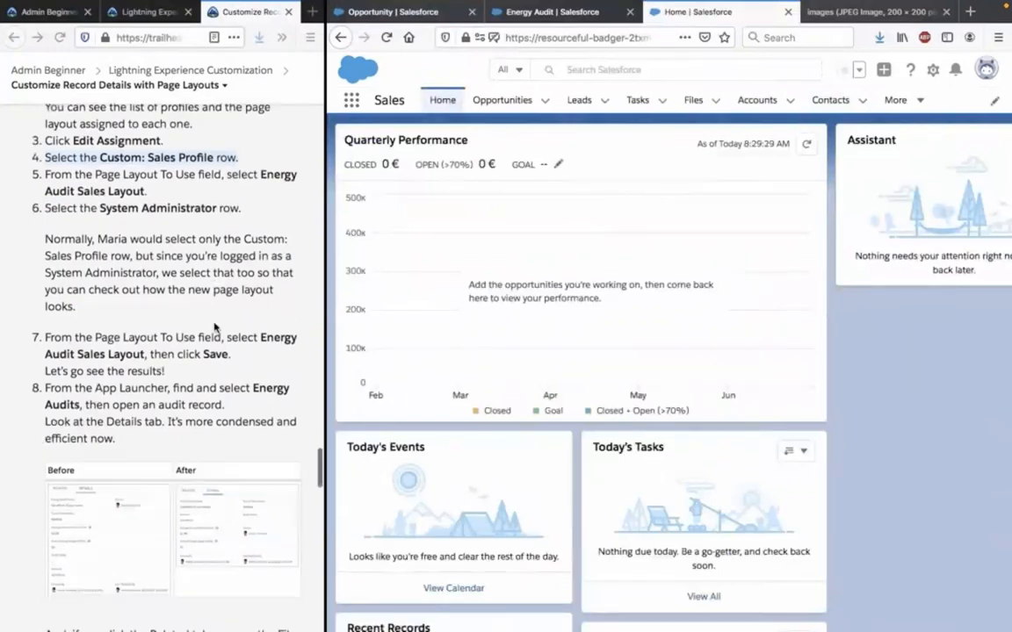
scroll(215, 327, "down", 1)
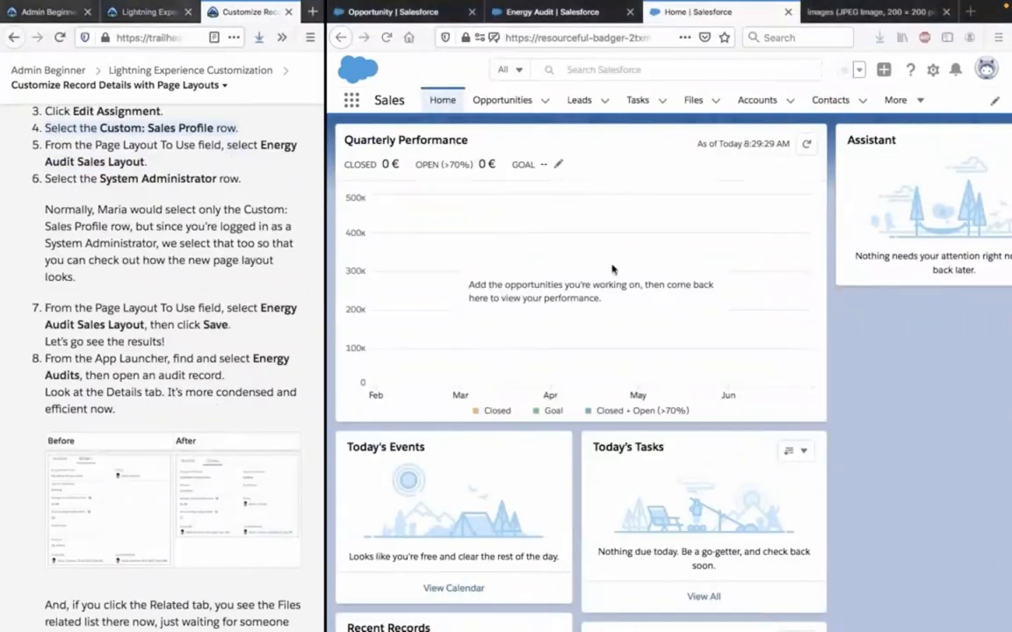
scroll(612, 269, "down", 3)
scroll(612, 269, "up", 3)
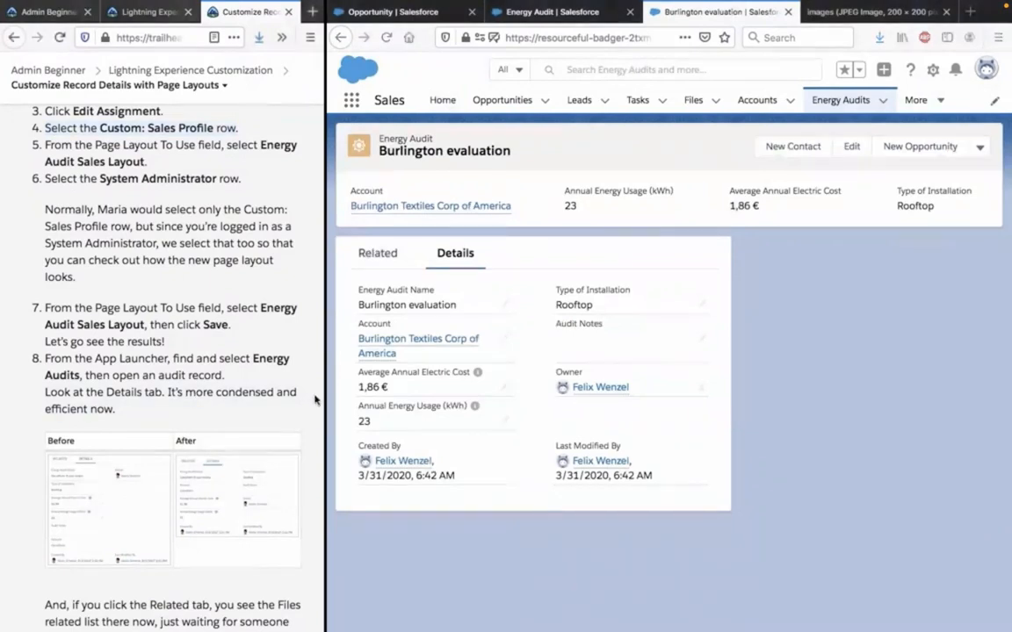
Enlarge the tutorial window and compare its Before and After layout images with the Burlington evaluation record's details.
left_click_drag(325, 398, 608, 380)
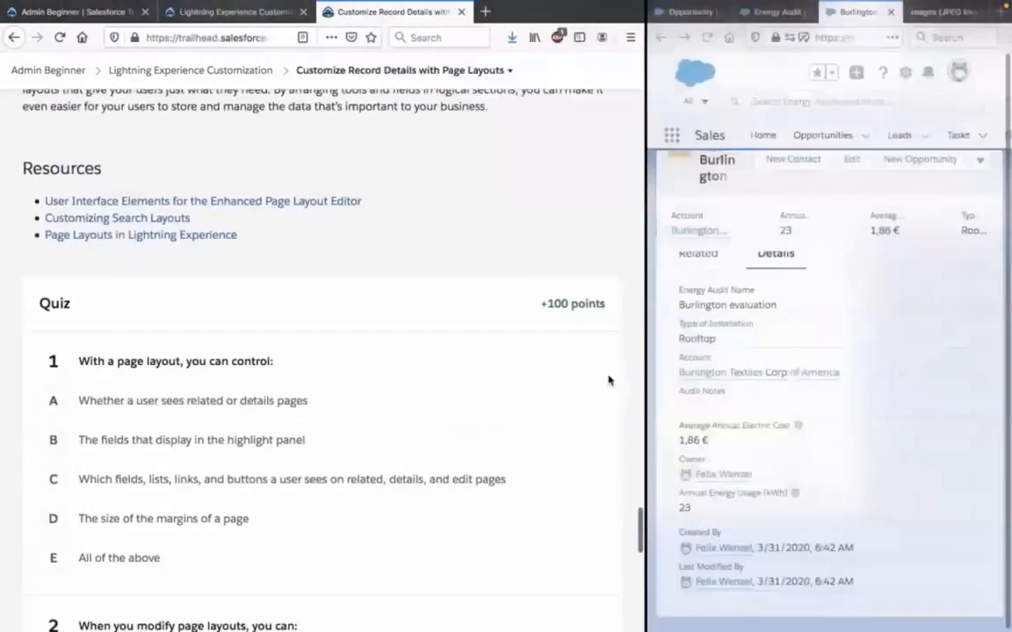
scroll(455, 219, "up", 5)
scroll(455, 220, "up", 1)
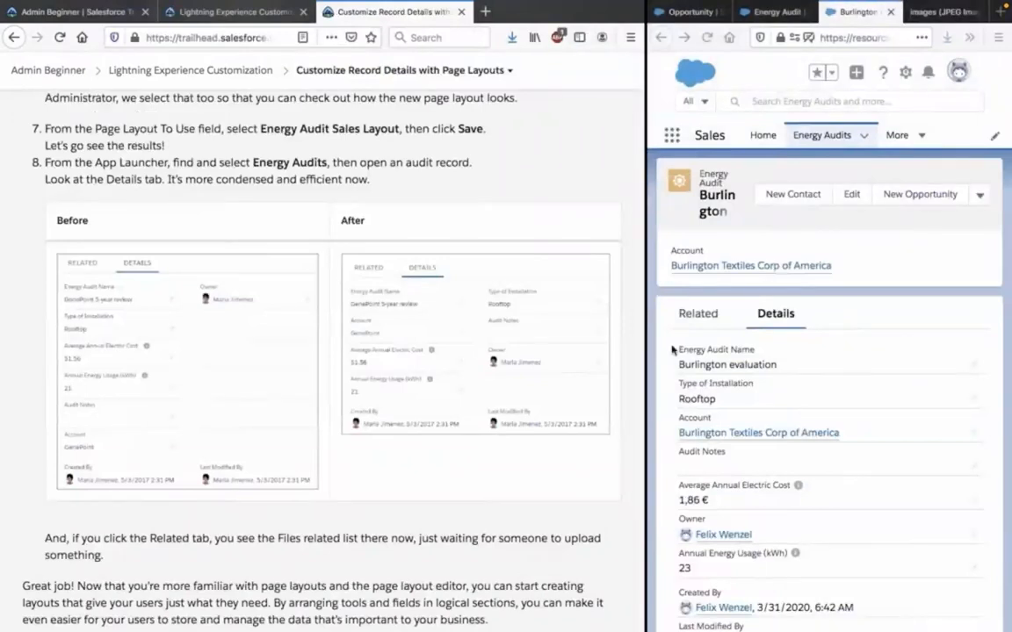
left_click(645, 329)
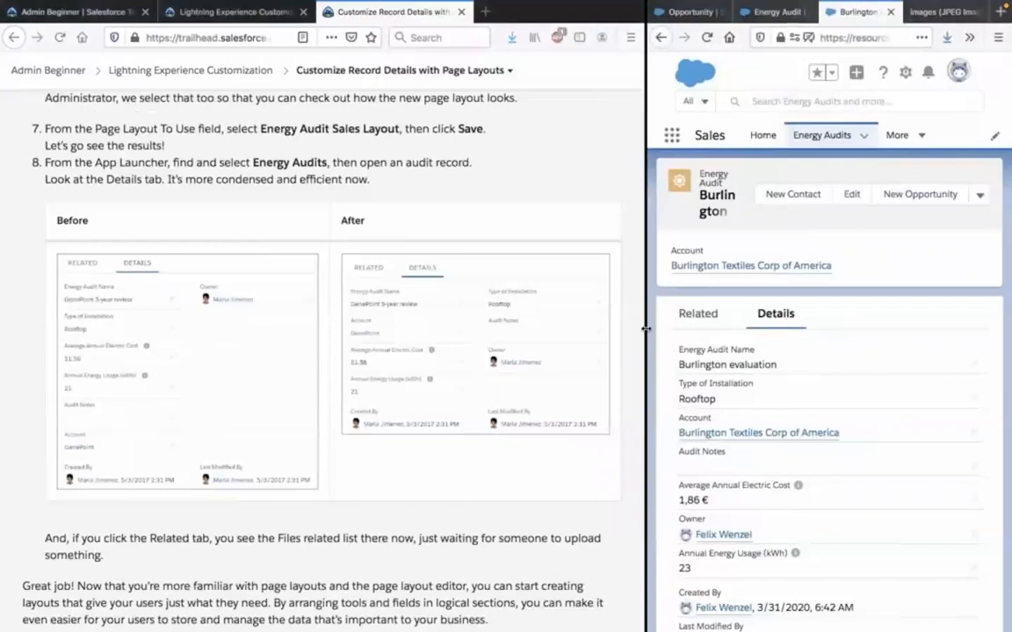
left_click_drag(646, 329, 226, 331)
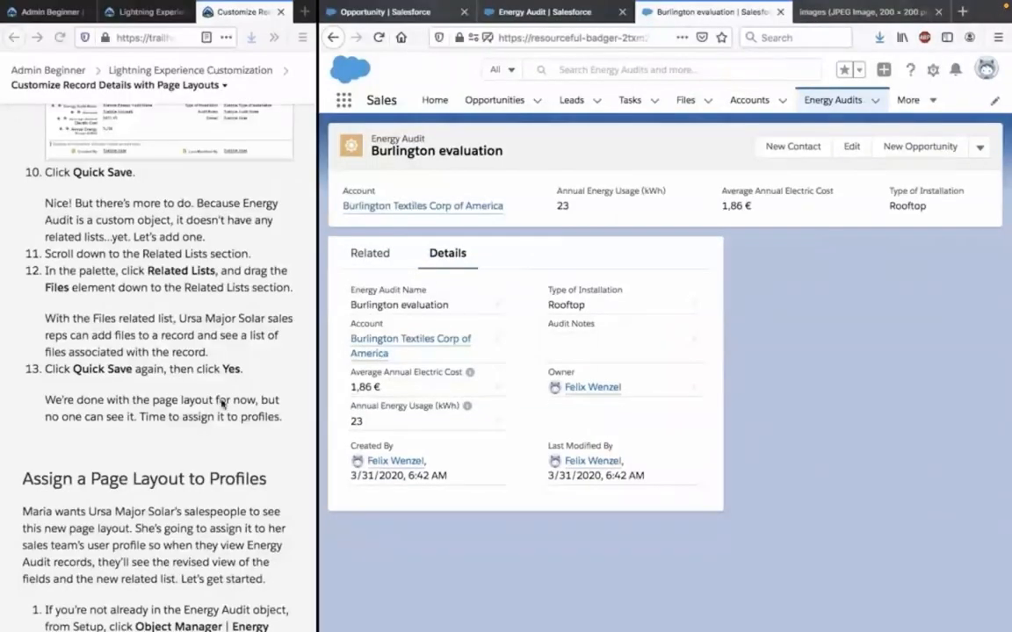
scroll(222, 403, "down", 10)
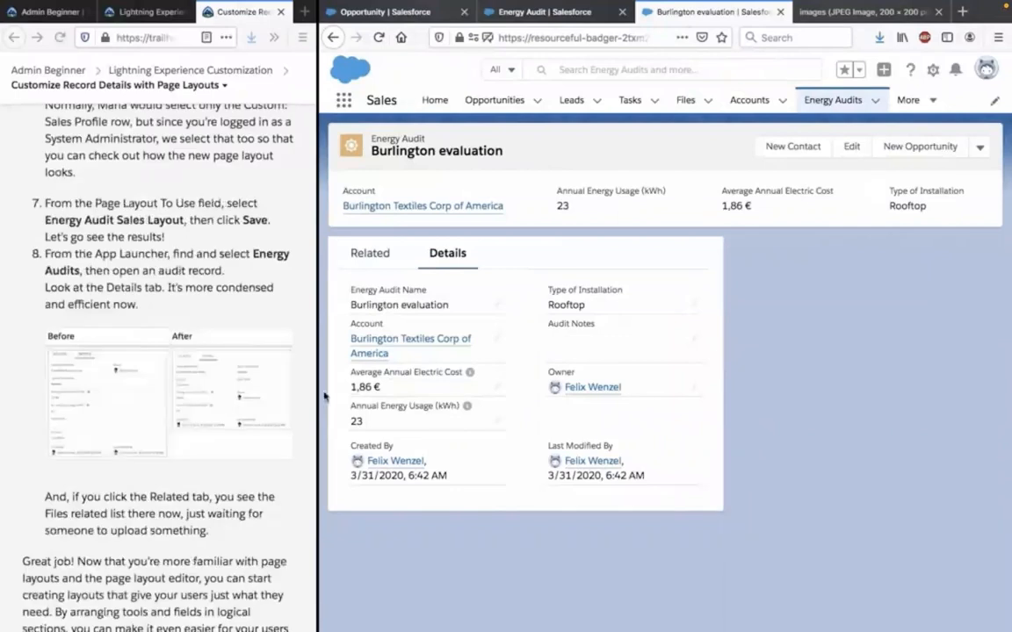
left_click_drag(319, 390, 693, 405)
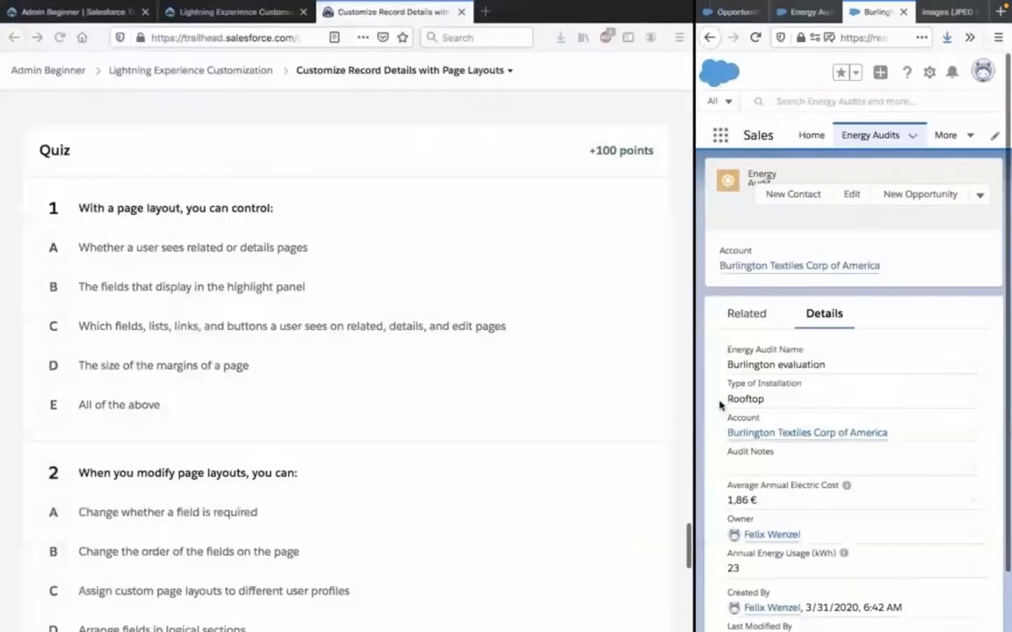
scroll(559, 391, "up", 5)
scroll(560, 392, "up", 3)
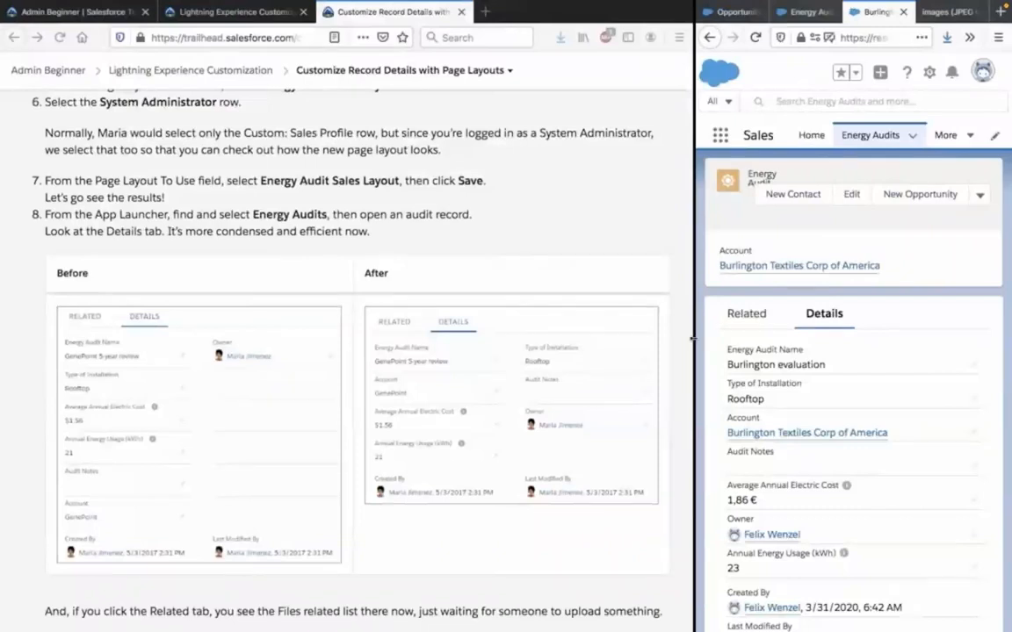
Widen the Salesforce window and view the Burlington evaluation record's related lists.
left_click_drag(694, 338, 397, 360)
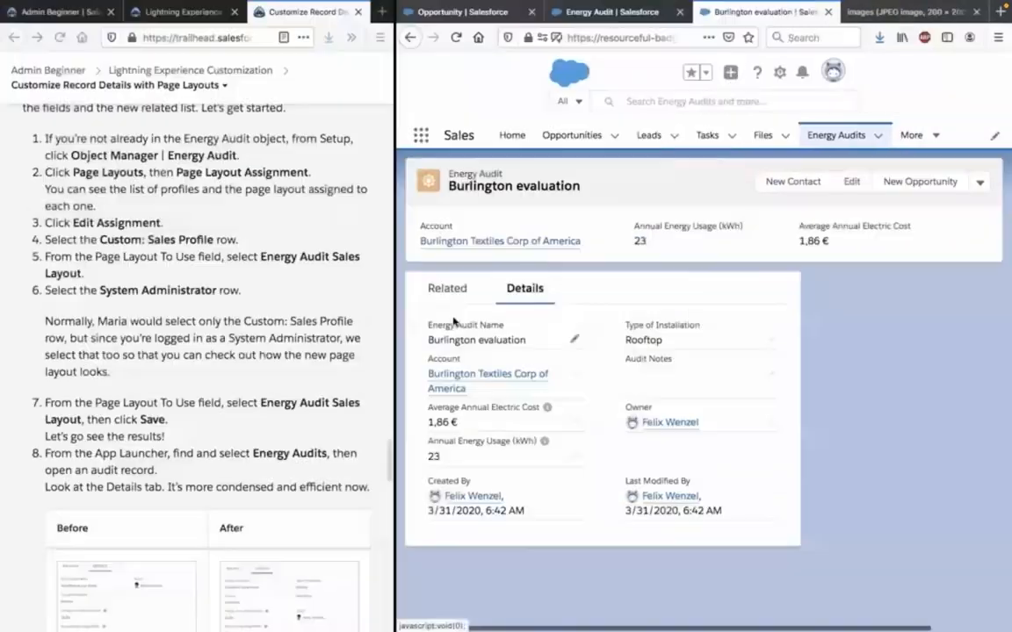
left_click(448, 289)
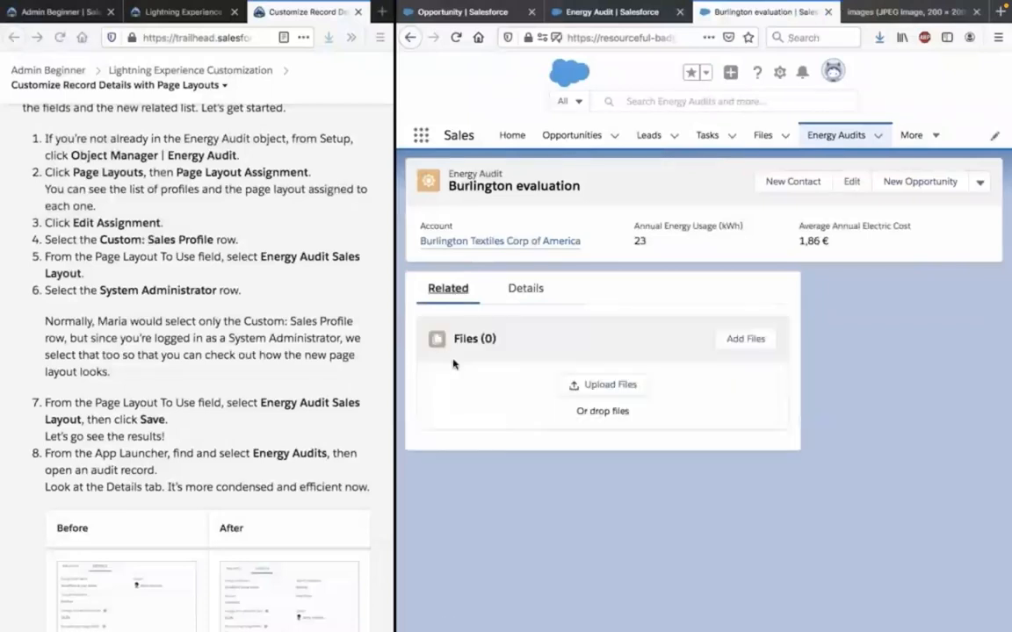
Enlarge the tutorial window and read the unit's closing text and the quiz's first question with its answer options.
left_click_drag(396, 405, 654, 427)
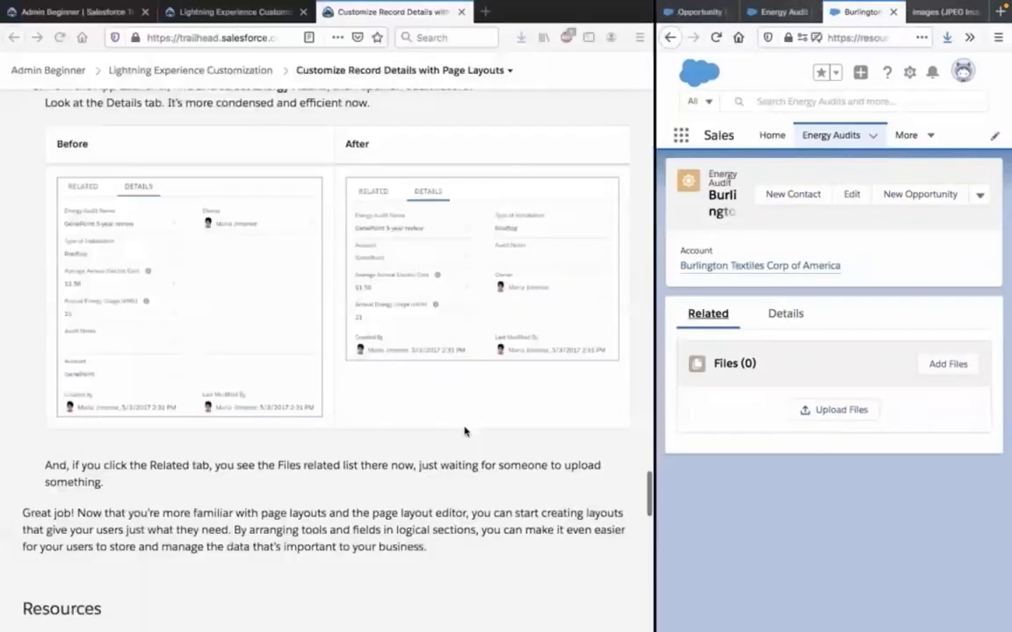
scroll(464, 431, "down", 2)
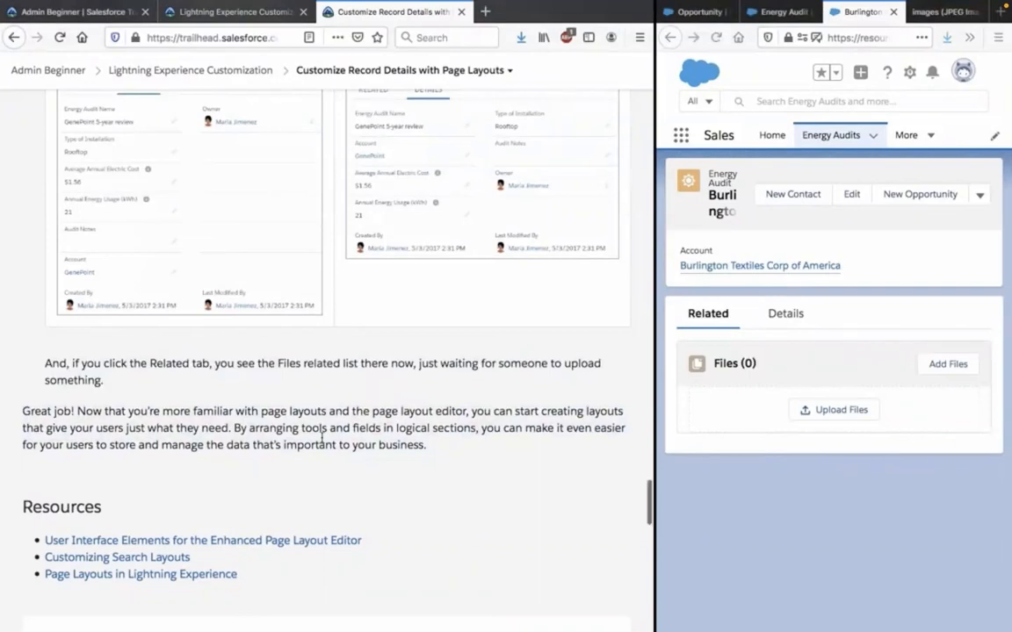
scroll(322, 437, "down", 5)
scroll(322, 443, "down", 1)
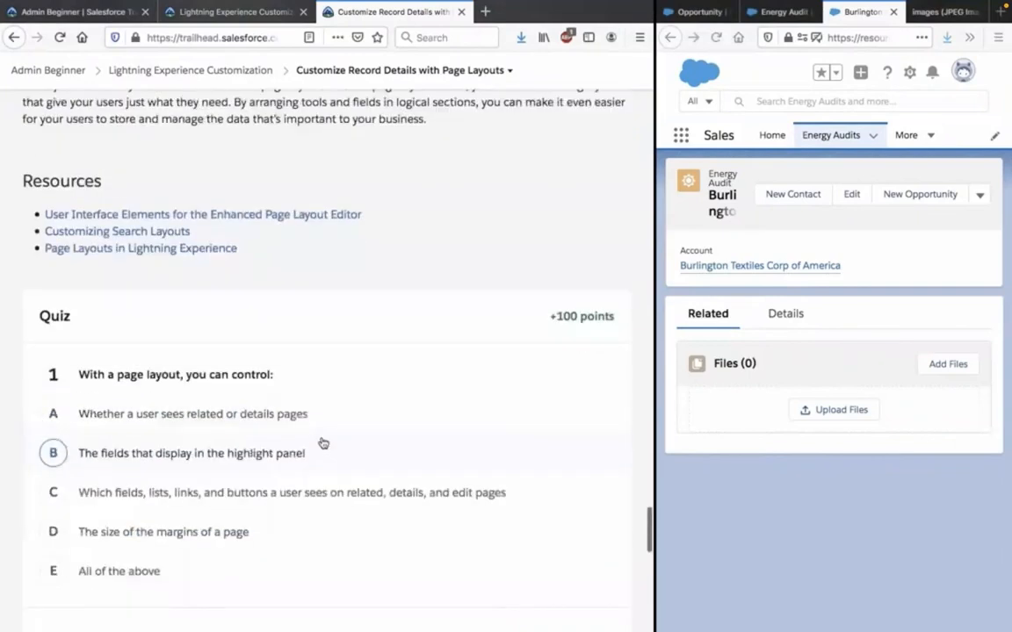
scroll(323, 443, "down", 2)
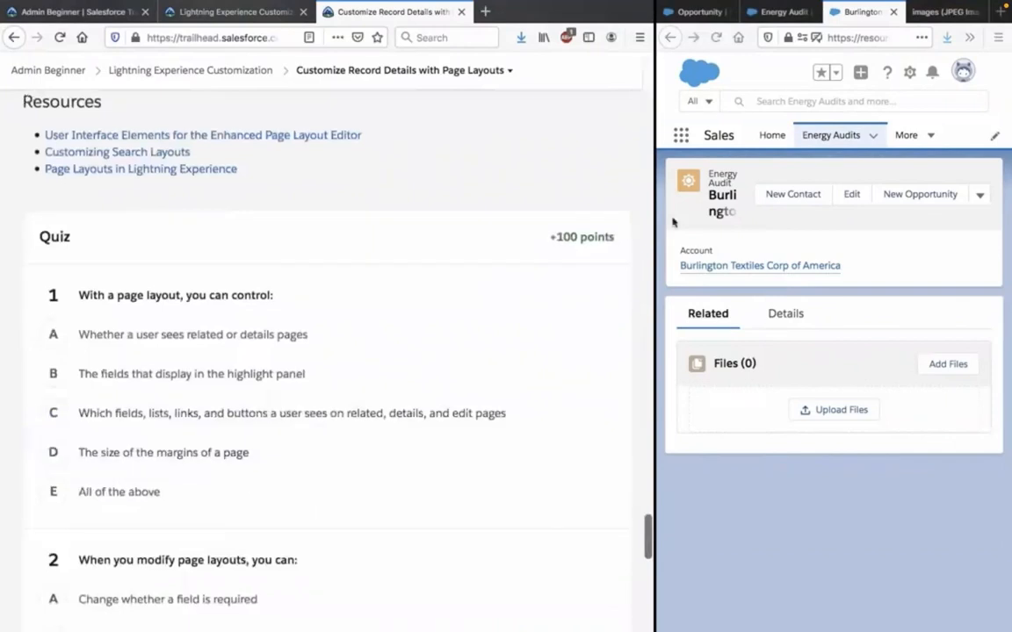
left_click_drag(654, 214, 715, 221)
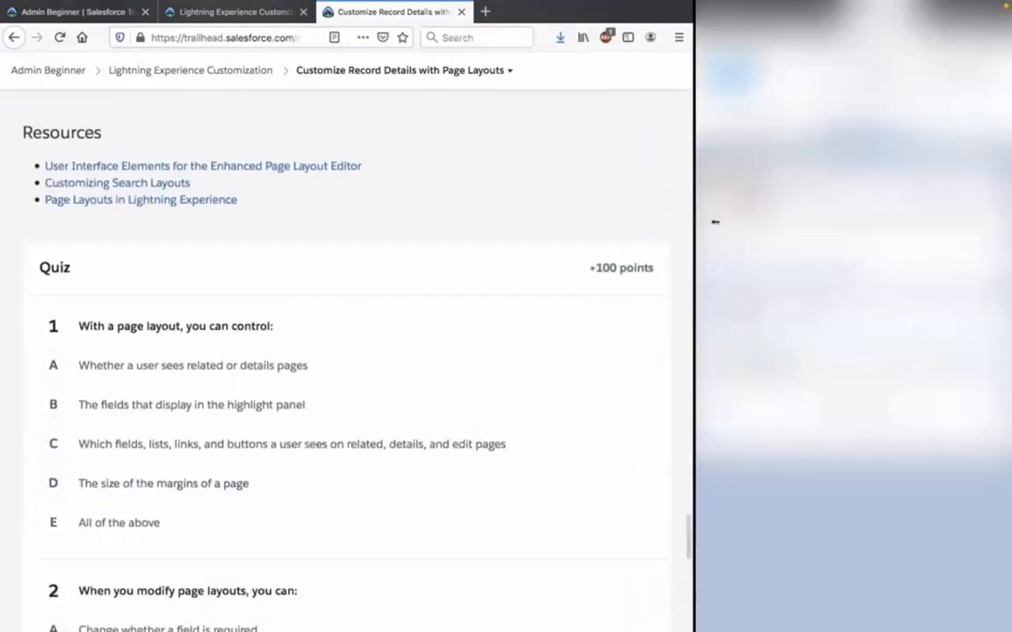
scroll(657, 195, "down", 1)
scroll(657, 196, "down", 3)
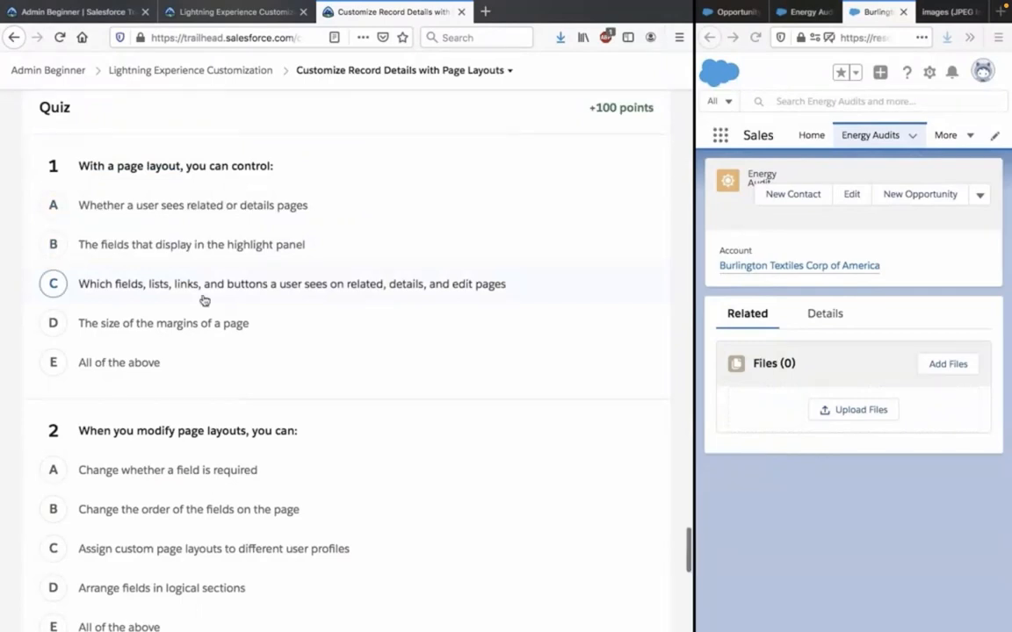
scroll(202, 300, "up", 1)
scroll(228, 228, "up", 1)
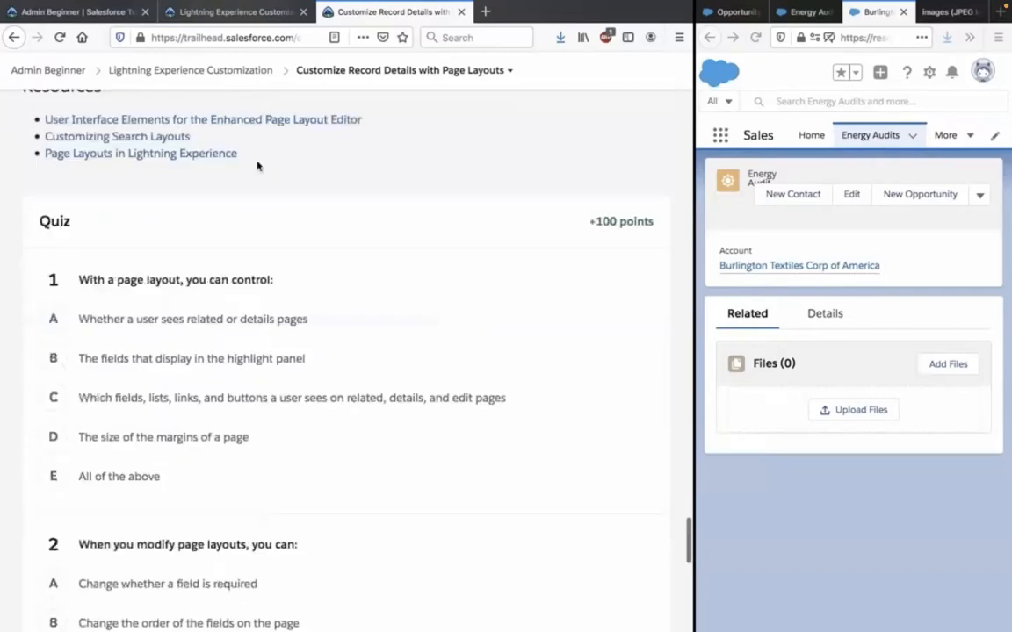
Search the tutorial page for "sees" and answer quiz question 1 with option C, the fields, lists, links and buttons a user sees.
key("ctrl+f")
type("f")
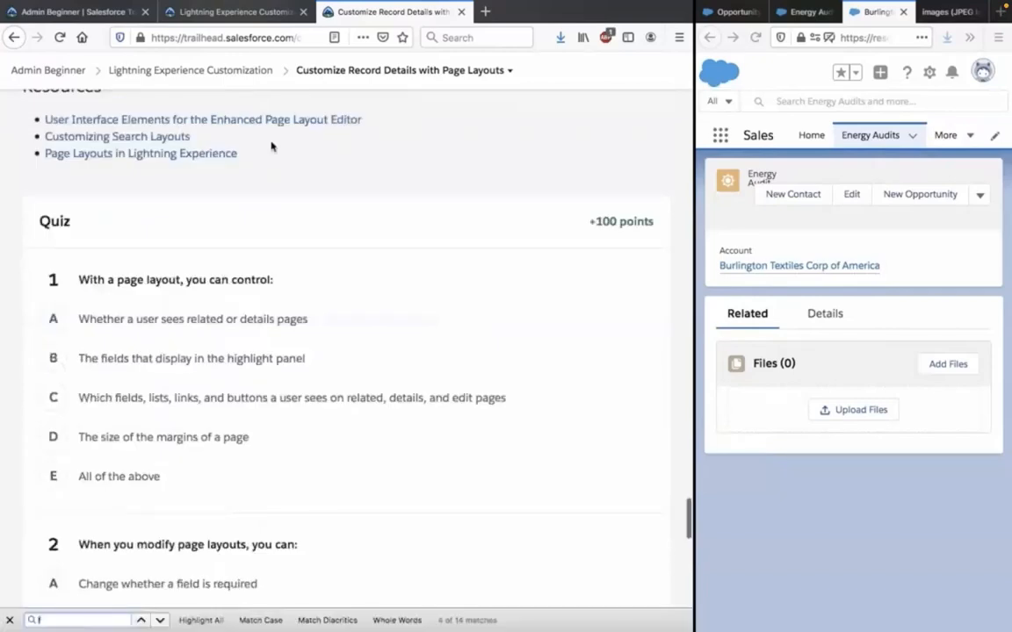
type("see")
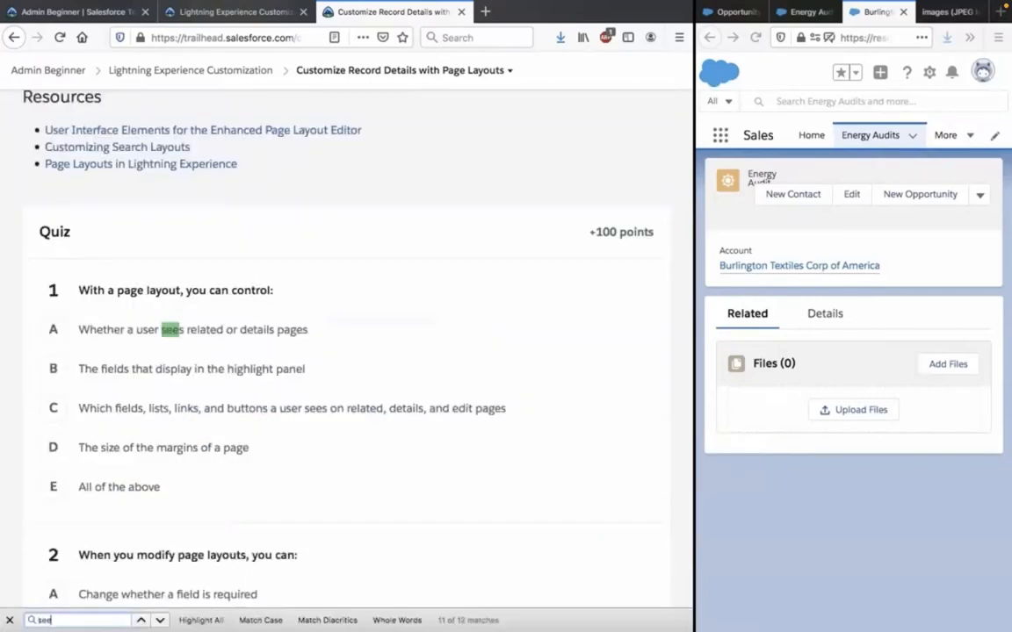
type("s")
key("Return")
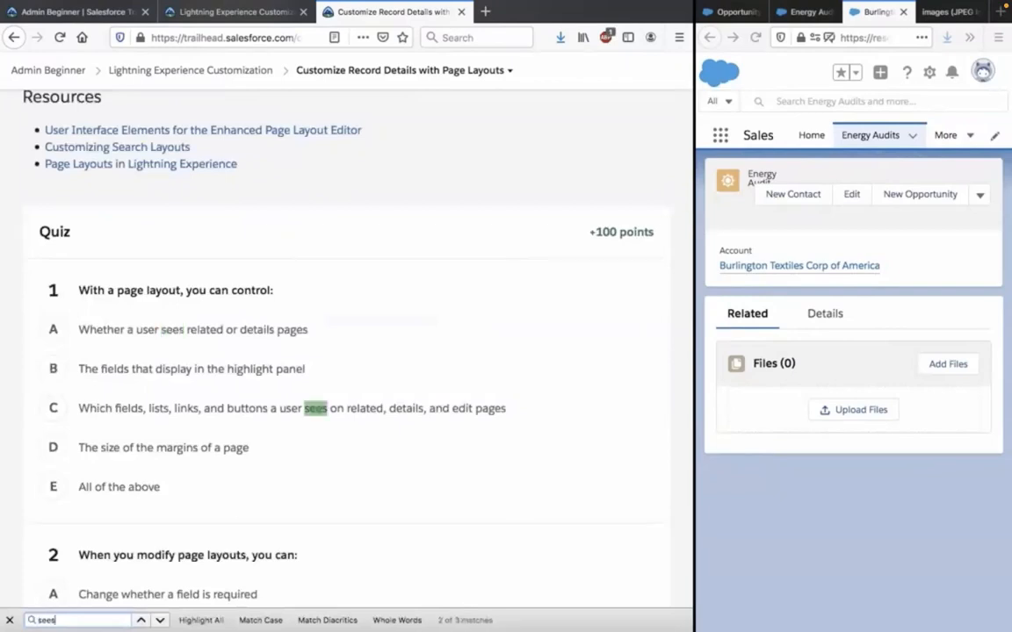
key("Return")
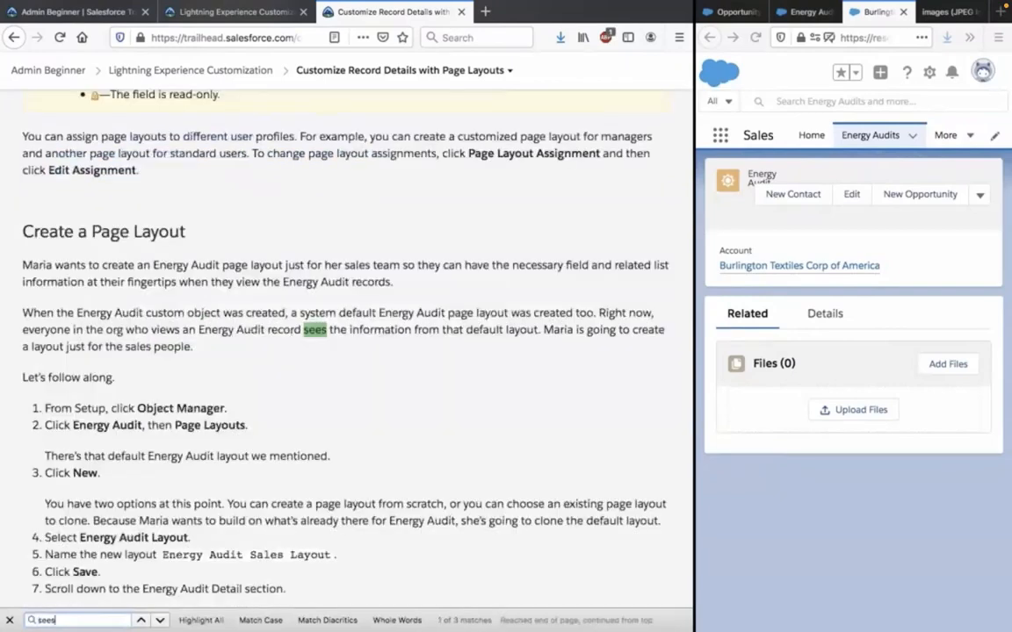
key("Return")
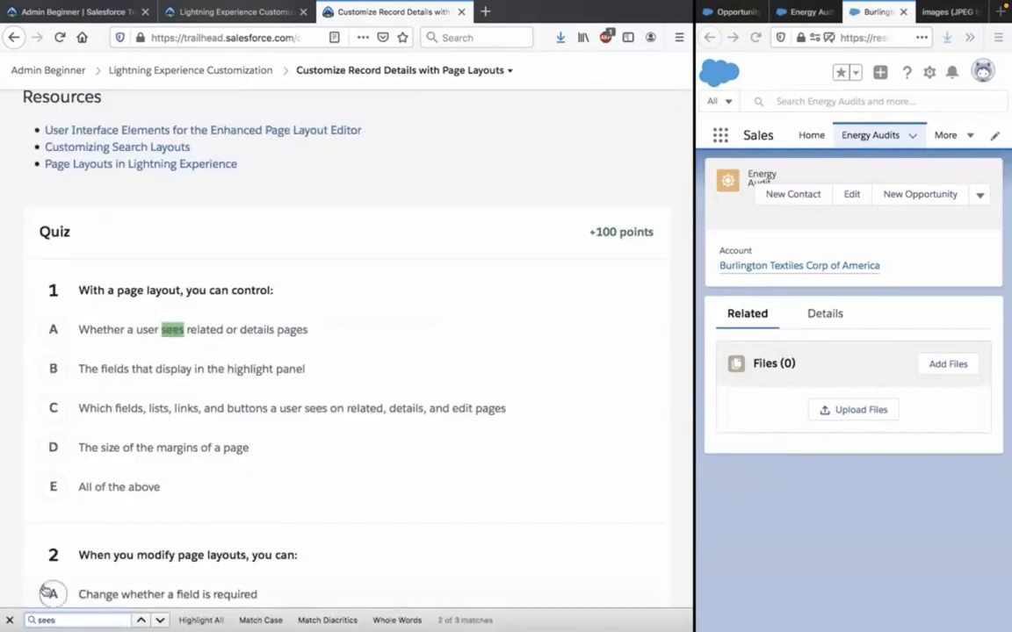
left_click(11, 620)
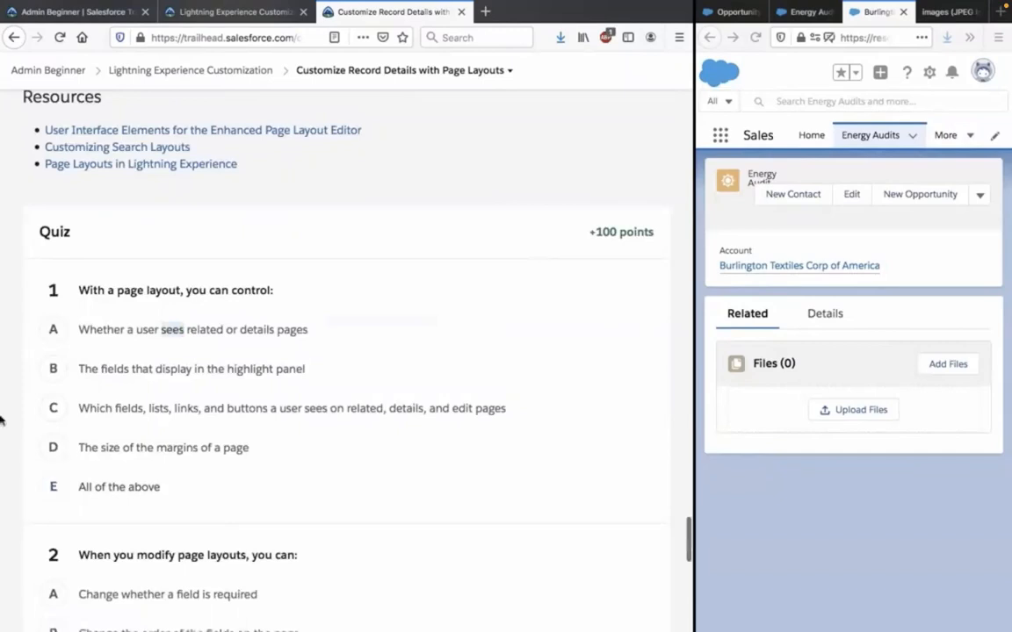
left_click(83, 413)
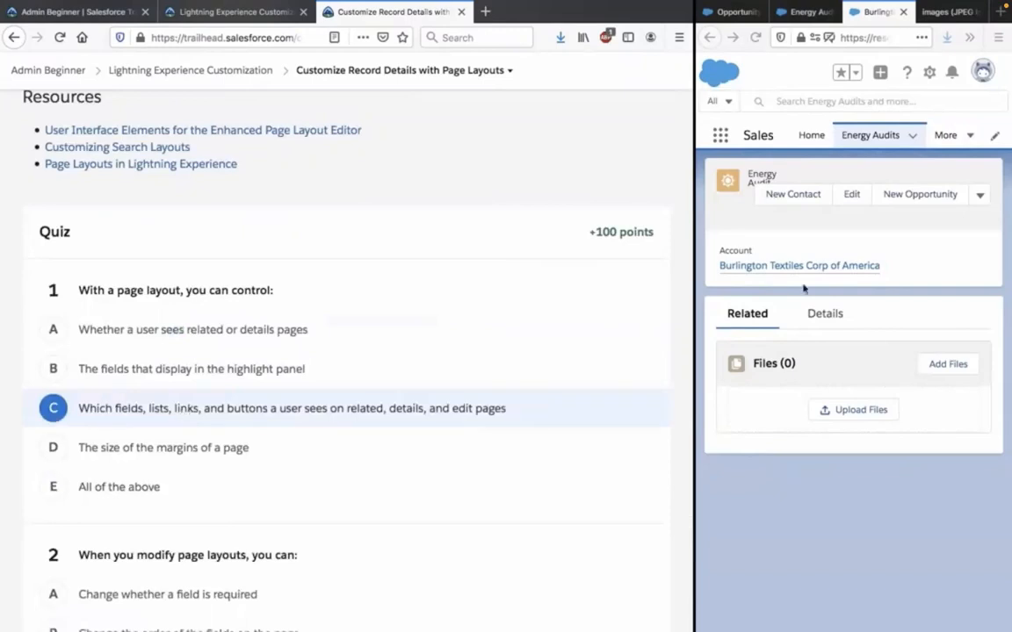
Check the Burlington evaluation record's details and related lists against the quiz answer options.
left_click(835, 316)
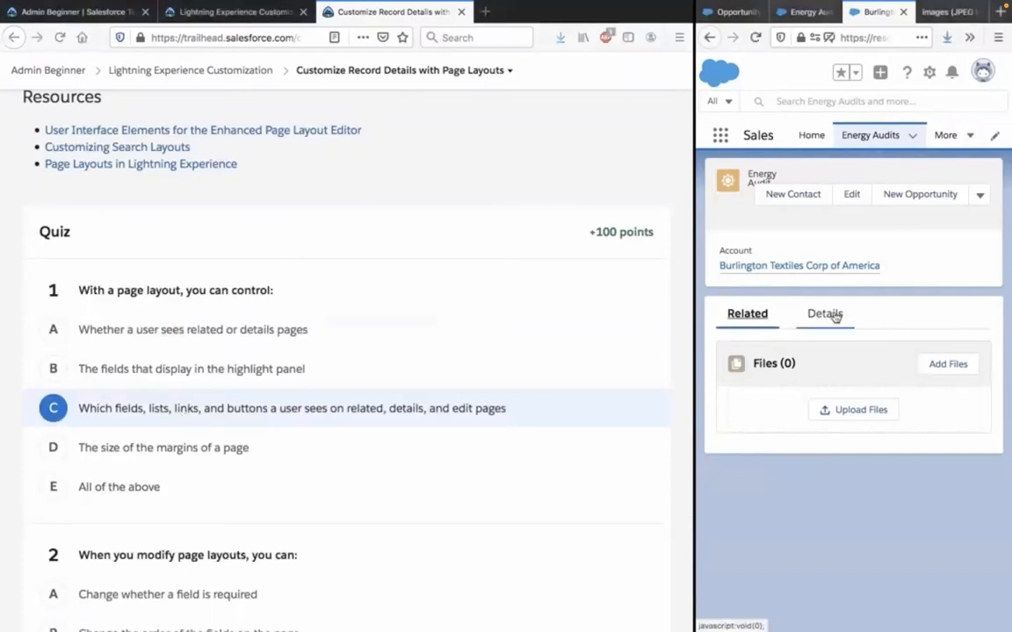
left_click(835, 316)
left_click(760, 317)
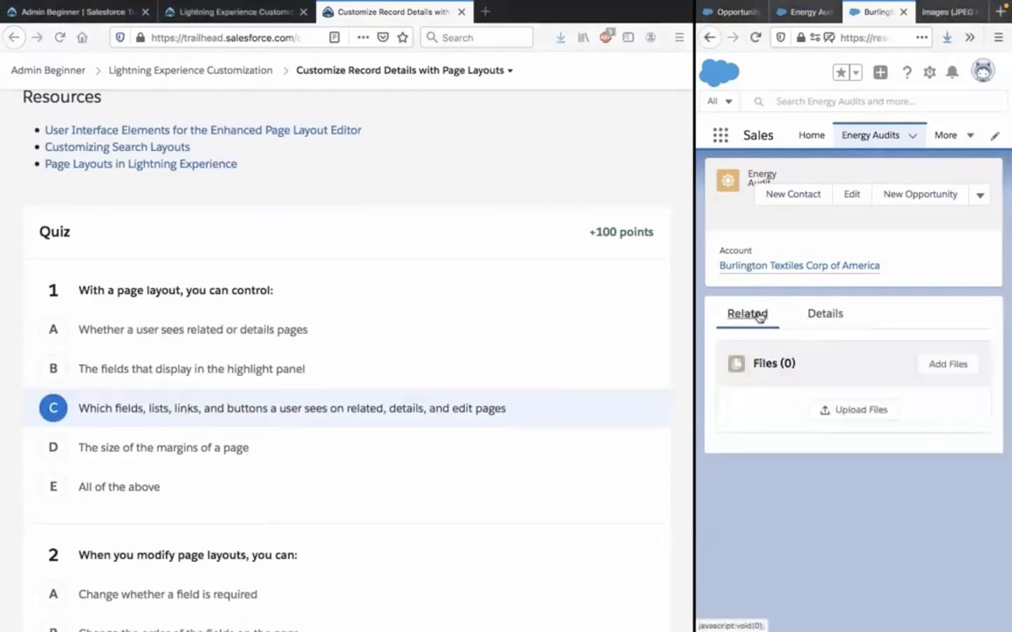
Search the tutorial page for "highli" and read the paragraph explaining the Highlights Panel section of the page layout editor.
key("ctrl+f")
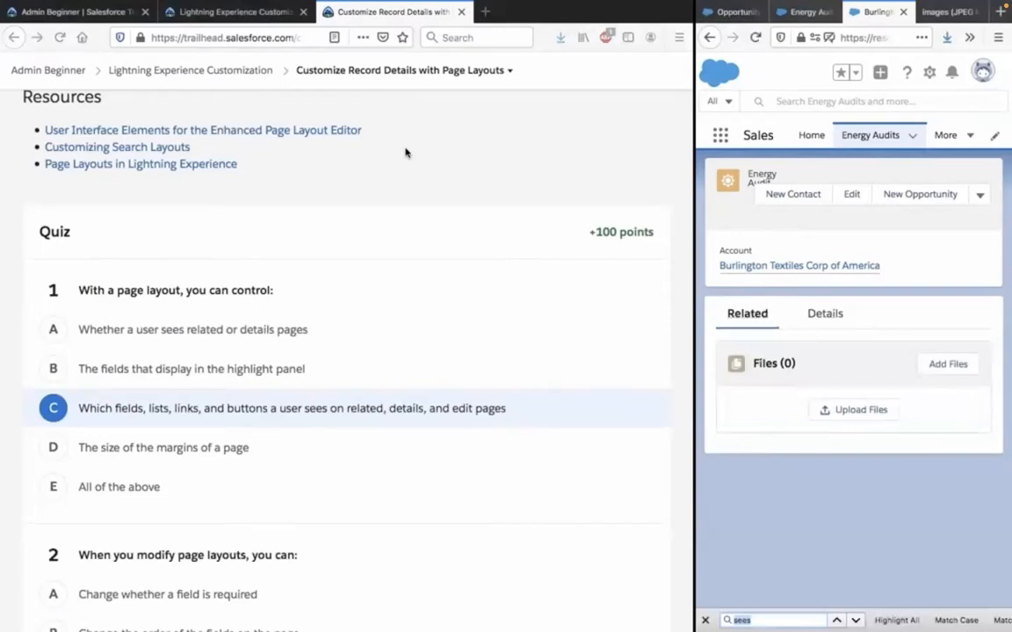
key("ctrl+f")
type("hig")
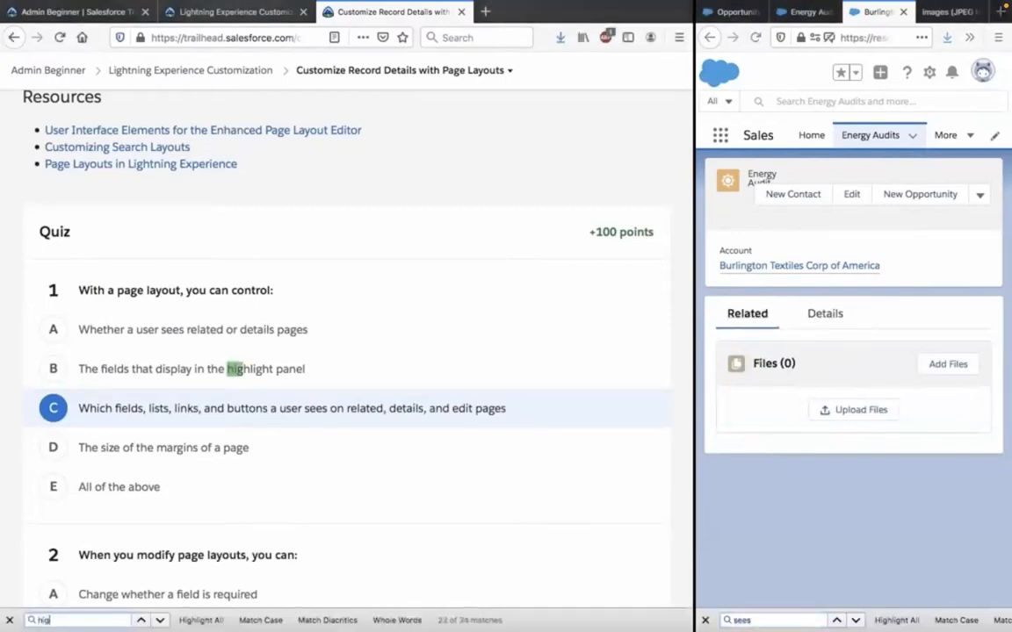
type("hl")
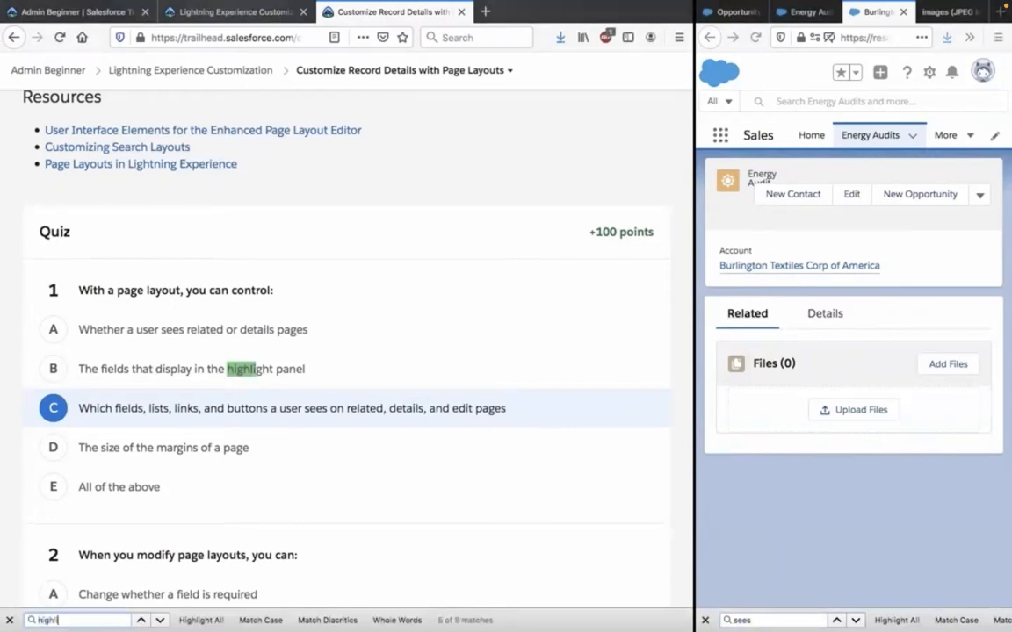
key("Return")
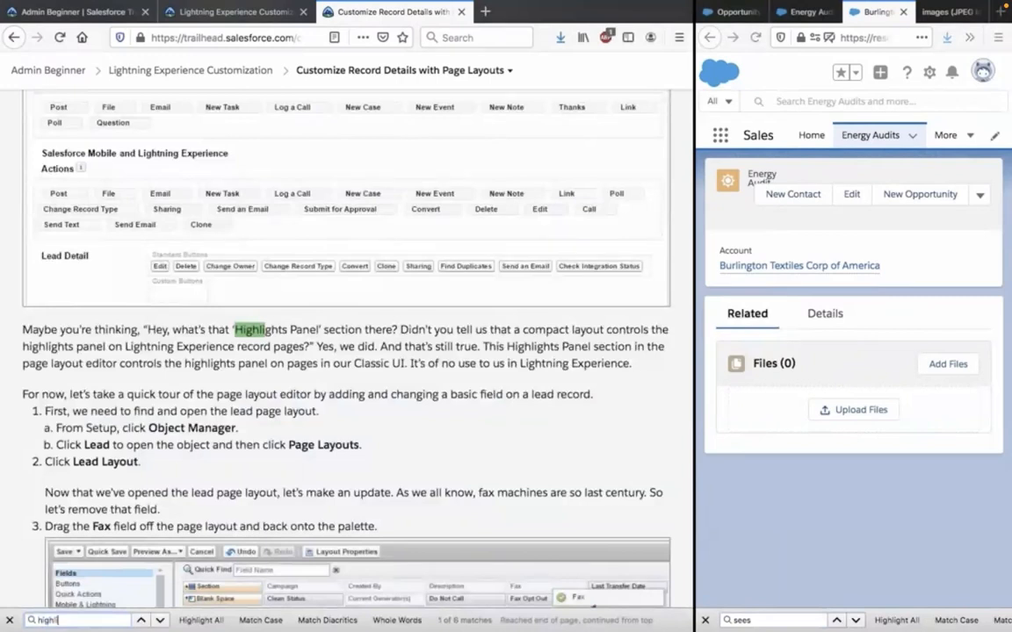
scroll(323, 356, "down", 1)
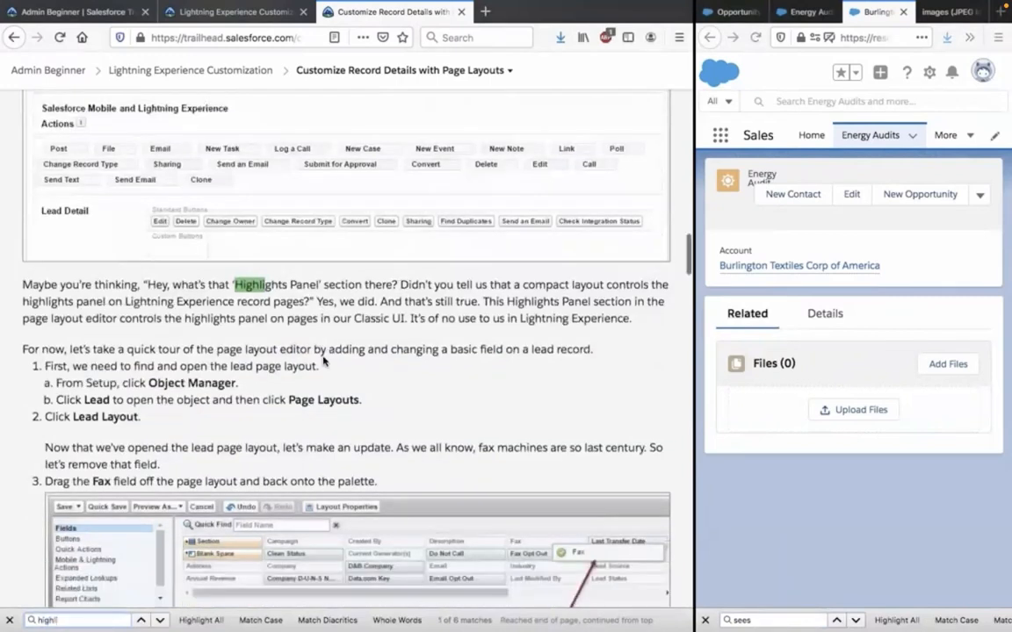
scroll(323, 359, "down", 1)
scroll(323, 360, "down", 1)
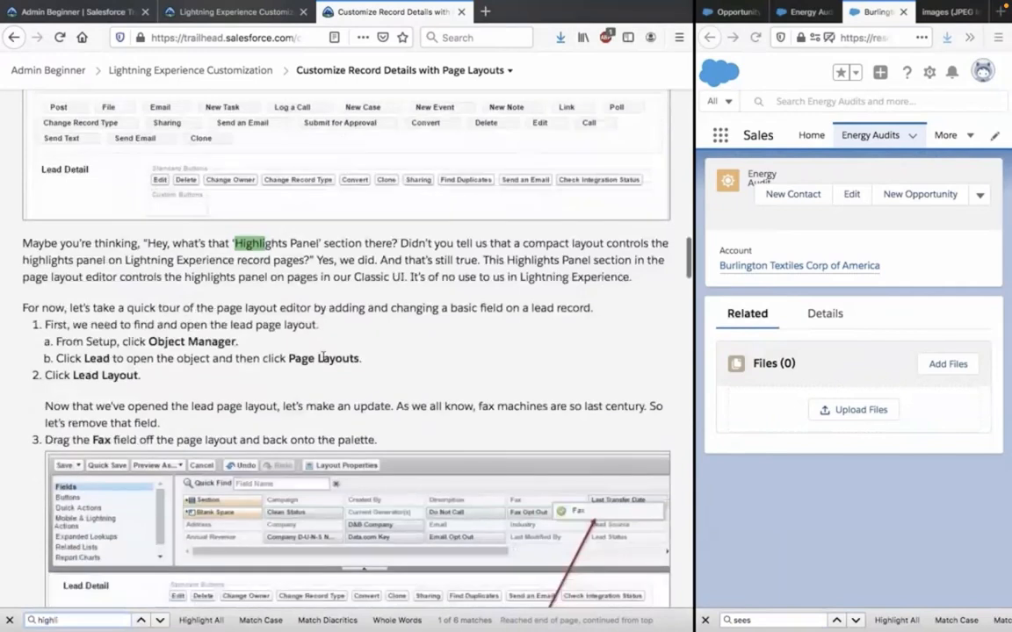
scroll(323, 357, "down", 1)
scroll(323, 359, "down", 2)
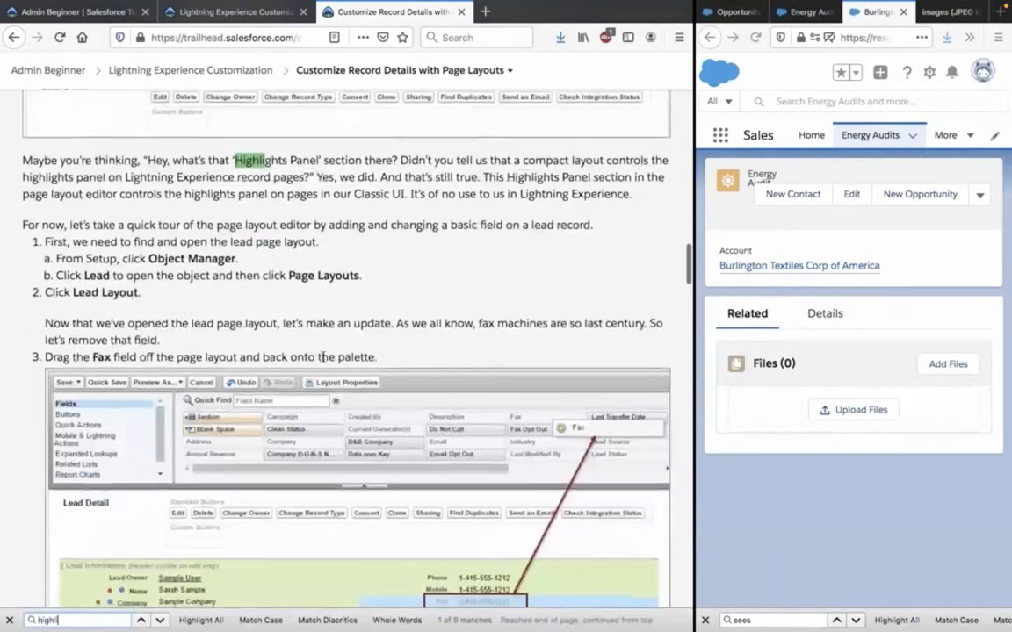
scroll(322, 357, "down", 1)
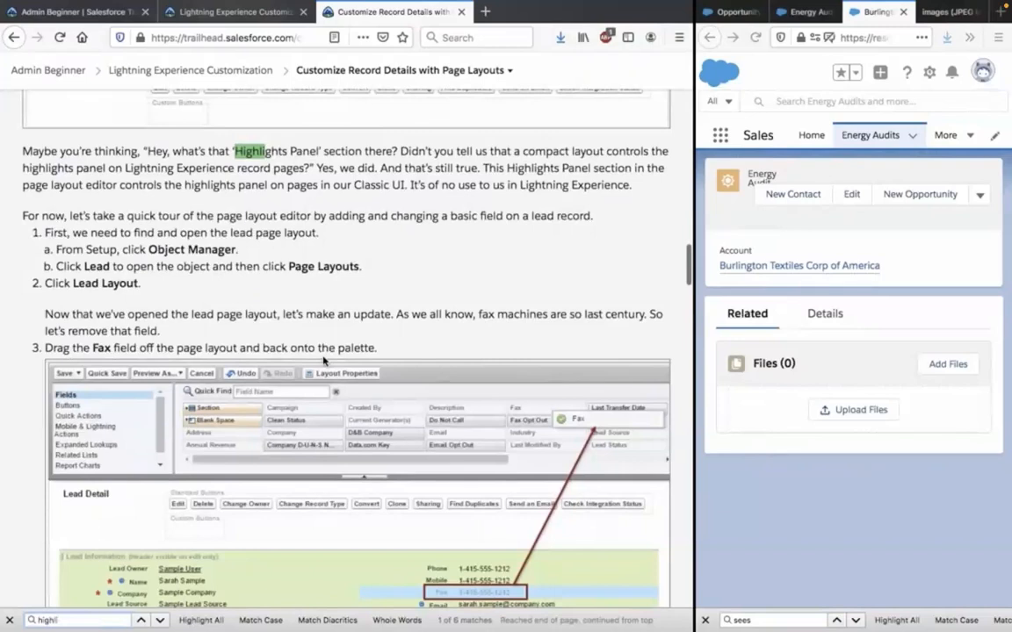
scroll(323, 361, "down", 1)
scroll(324, 361, "down", 1)
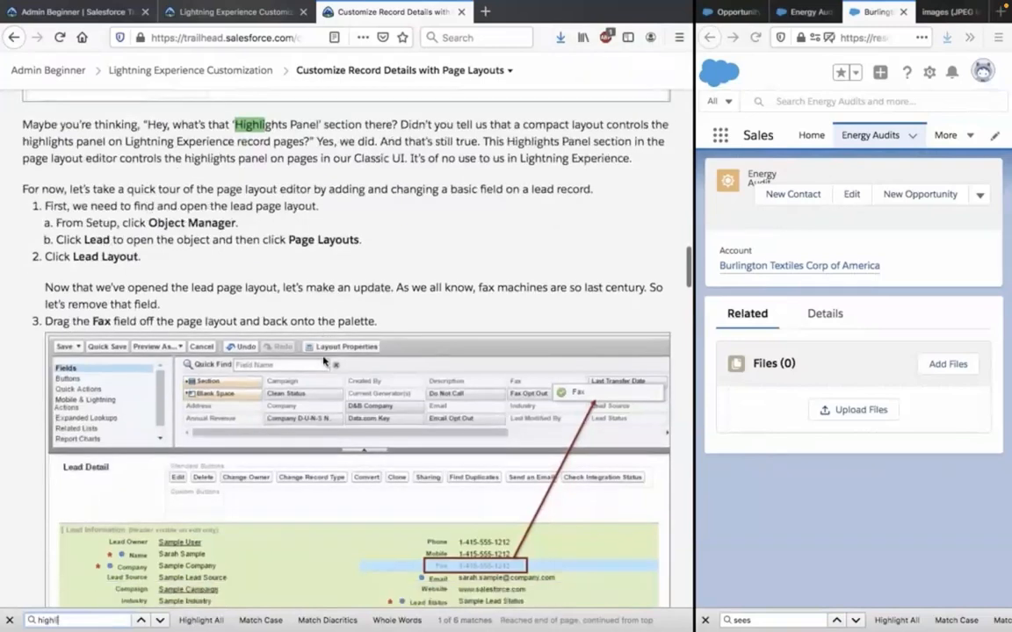
left_click(459, 151)
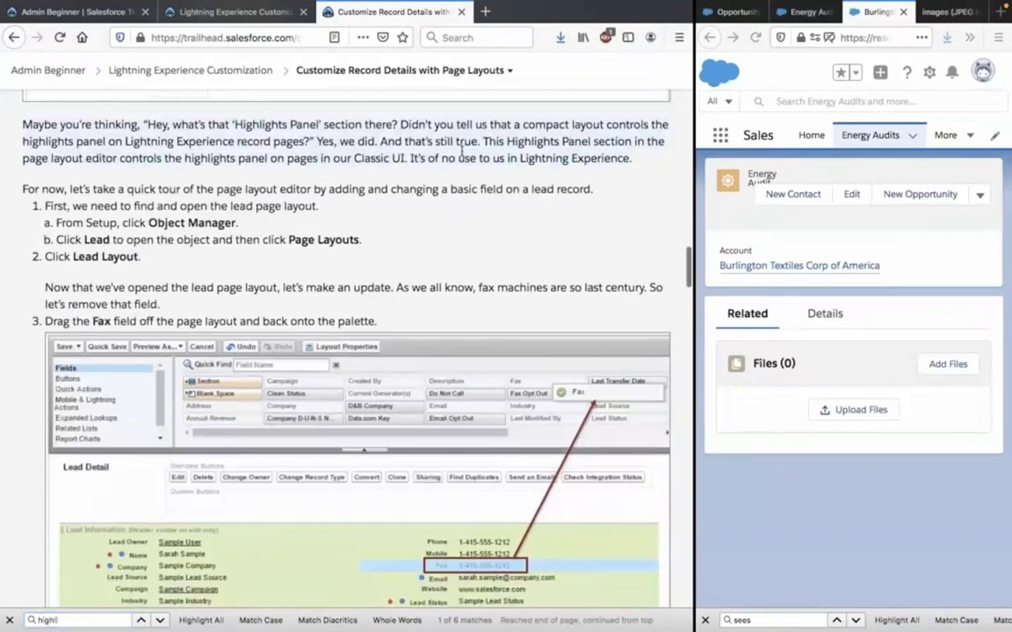
Return to quiz question 1, widen the Salesforce window and open the Energy Audit Sales Layout to examine its Highlights Panel section.
scroll(461, 151, "down", 1)
scroll(461, 155, "down", 20)
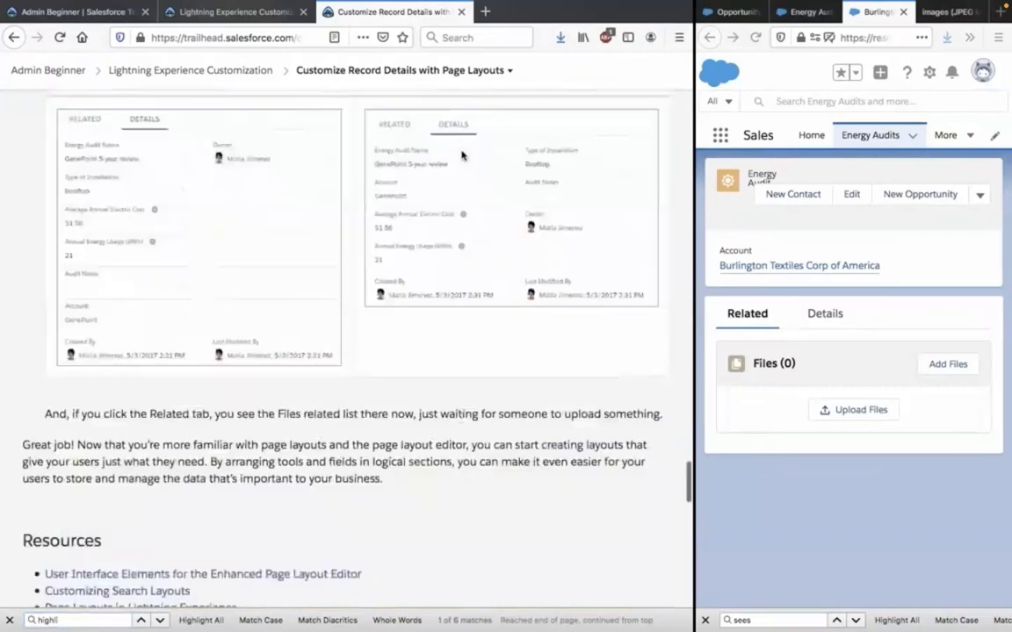
scroll(461, 156, "down", 10)
scroll(461, 155, "up", 1)
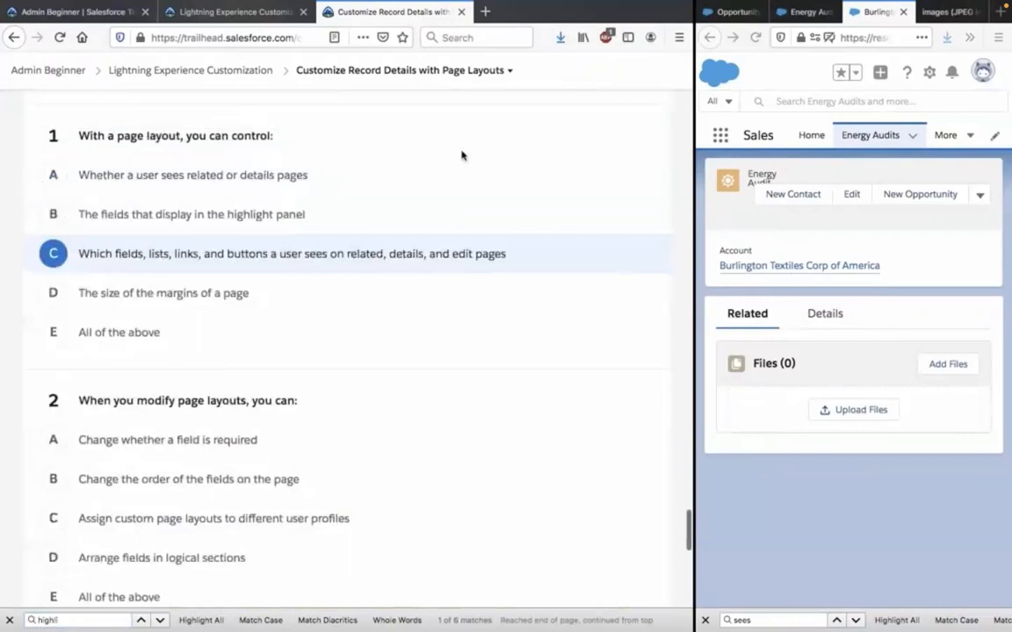
scroll(461, 156, "up", 1)
scroll(461, 156, "up", 3)
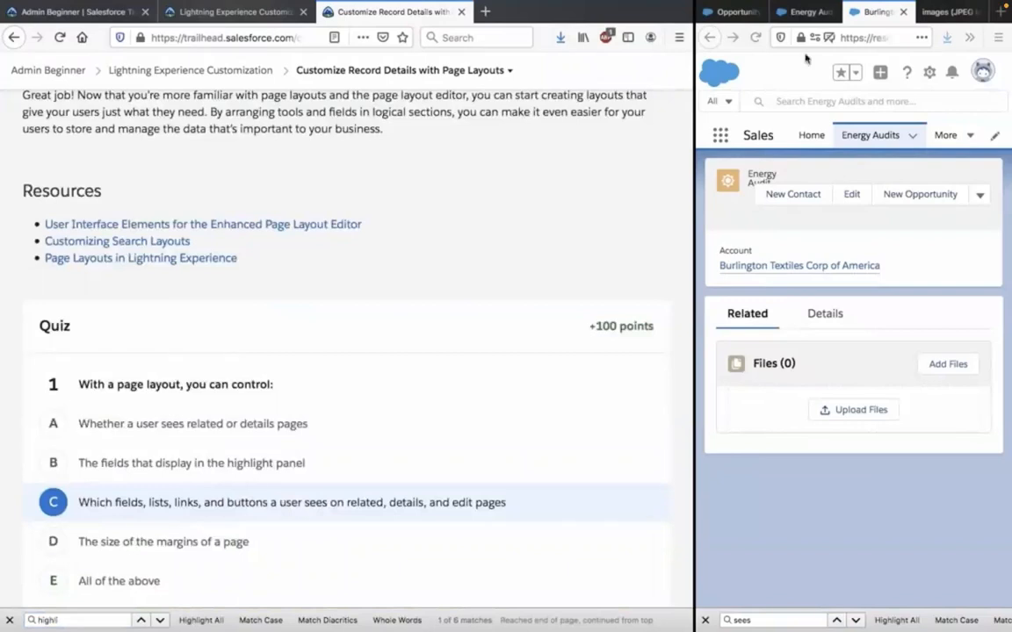
left_click(801, 12)
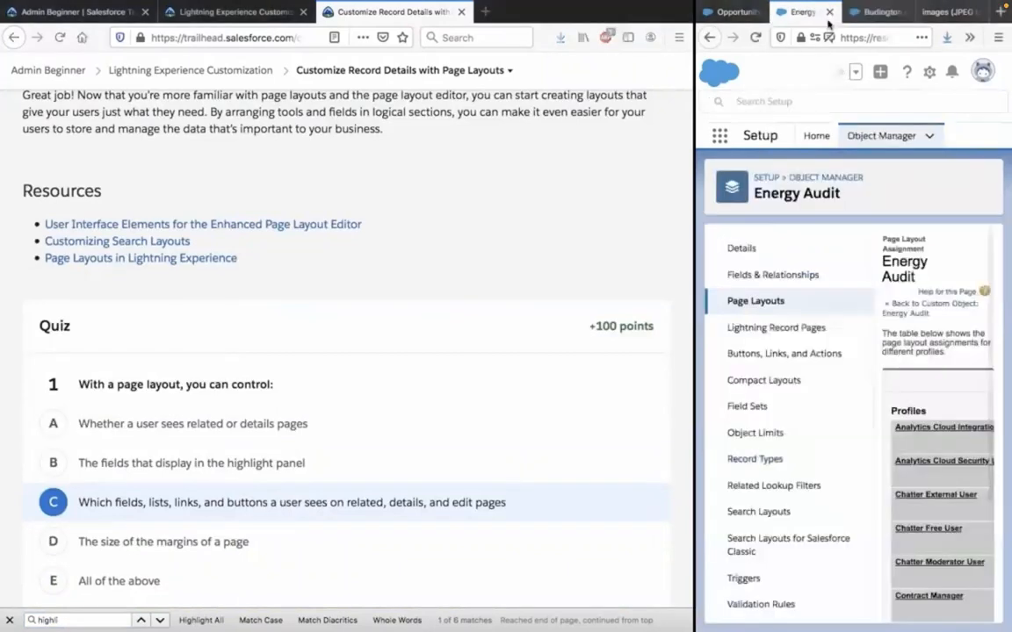
scroll(924, 309, "down", 3)
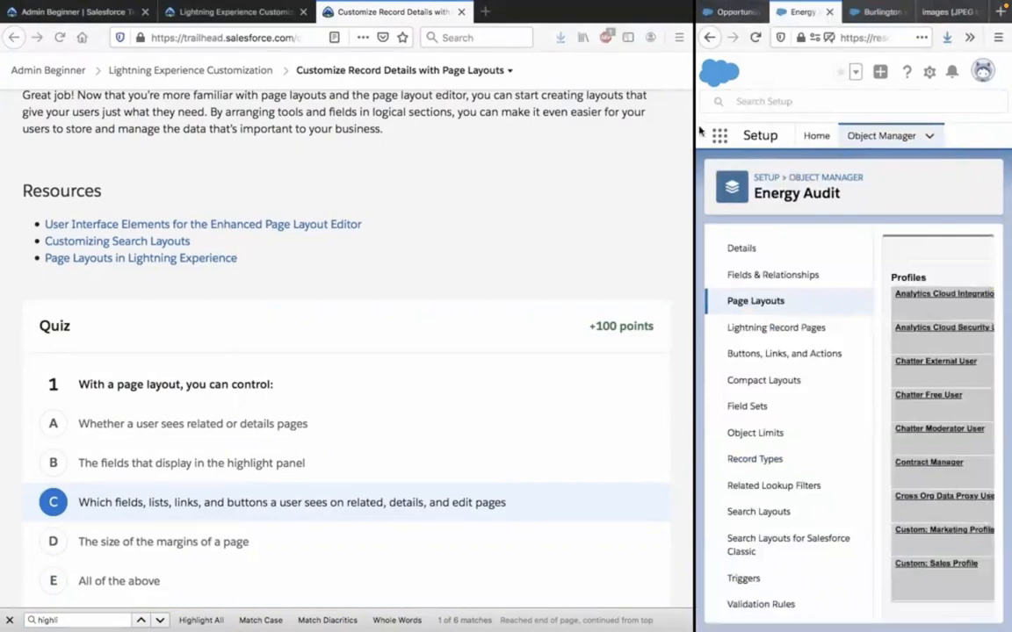
left_click_drag(693, 129, 531, 128)
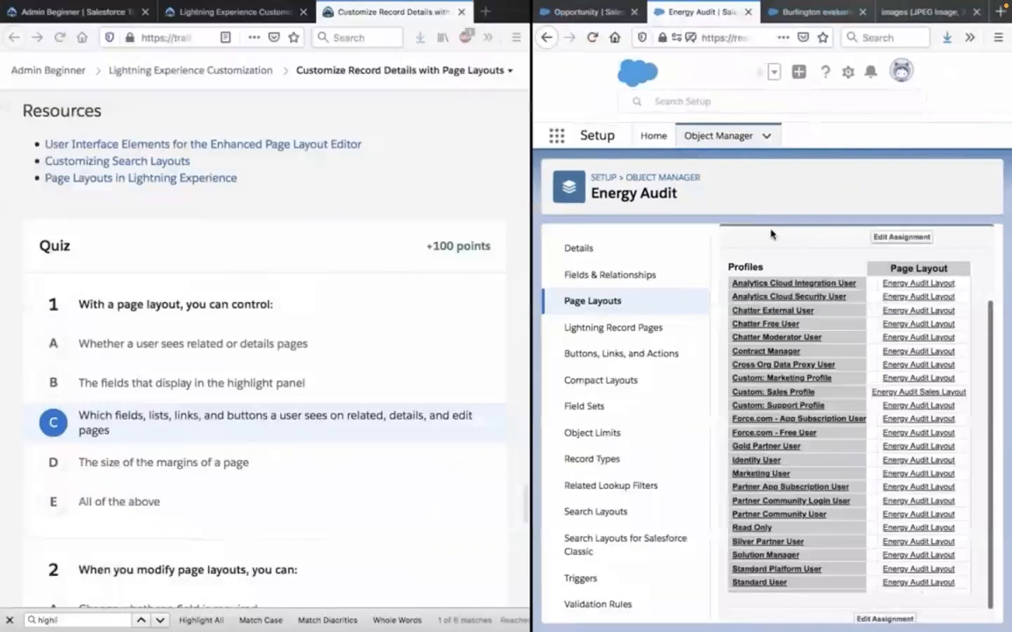
left_click(633, 303)
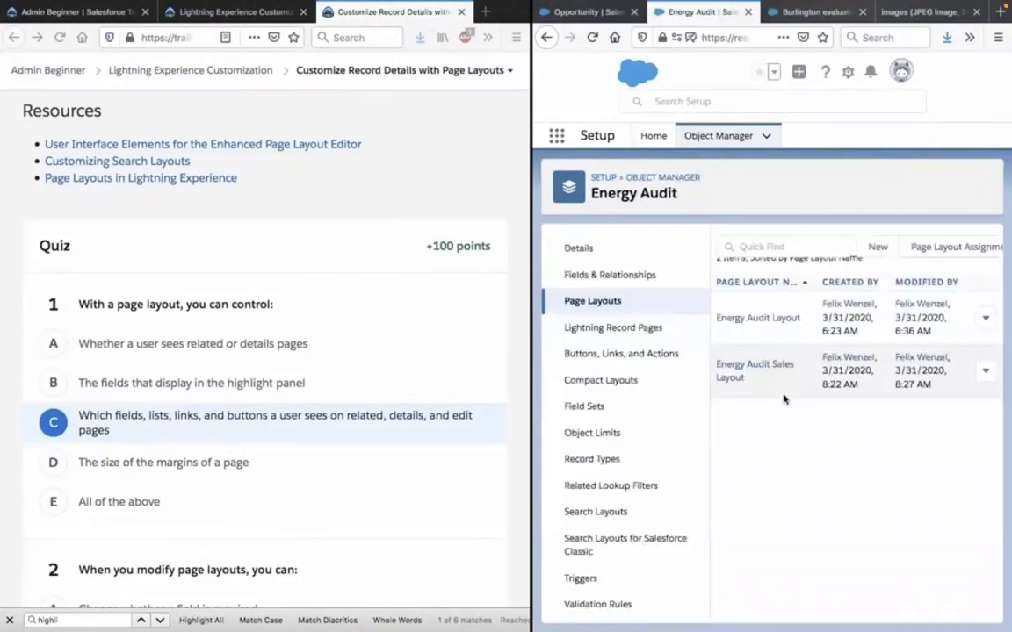
left_click(755, 373)
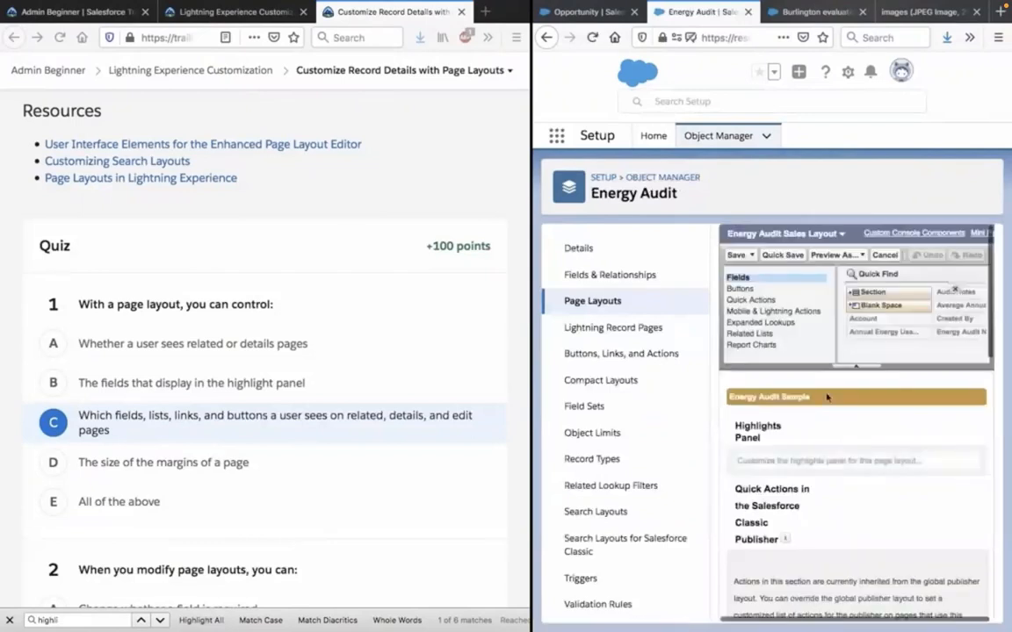
scroll(827, 397, "down", 3)
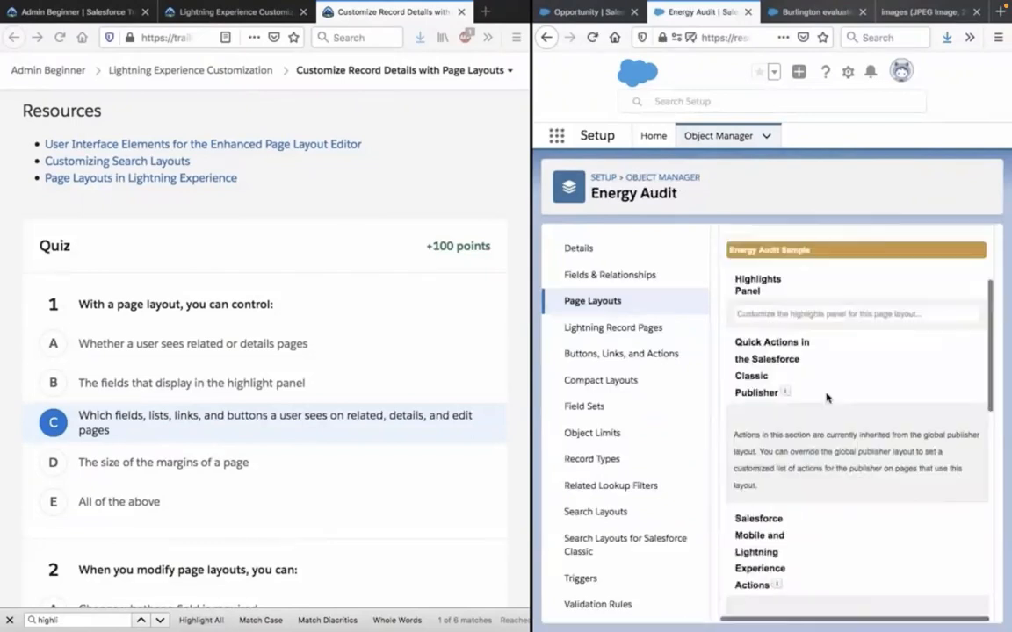
Examine the Energy Audit Sales Layout's action sections, detail buttons, information fields, mobile cards and related lists.
scroll(826, 397, "down", 3)
scroll(844, 498, "down", 3)
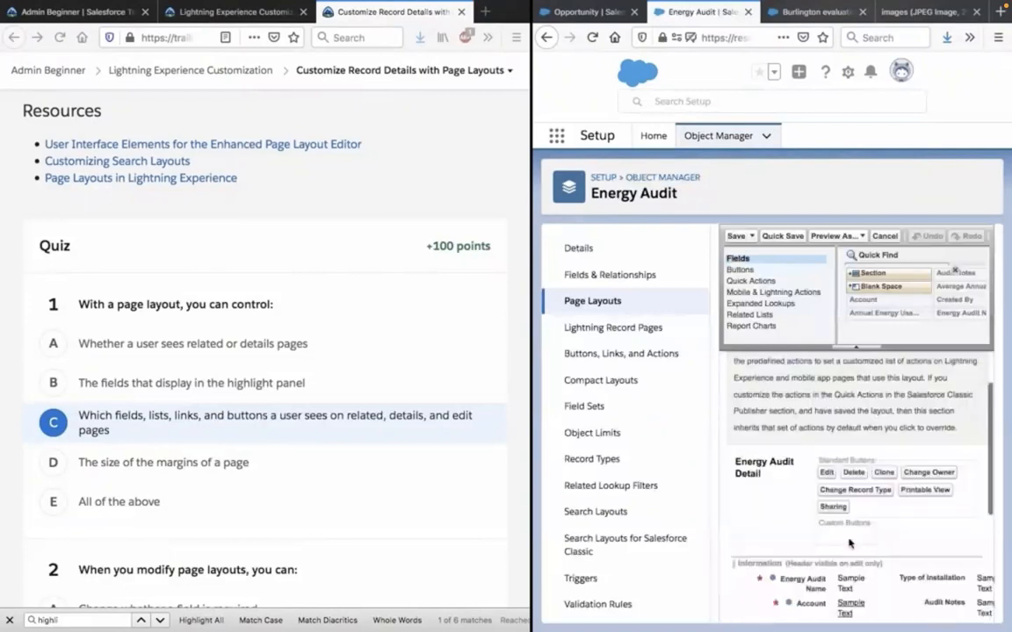
scroll(850, 544, "down", 3)
scroll(844, 539, "up", 2)
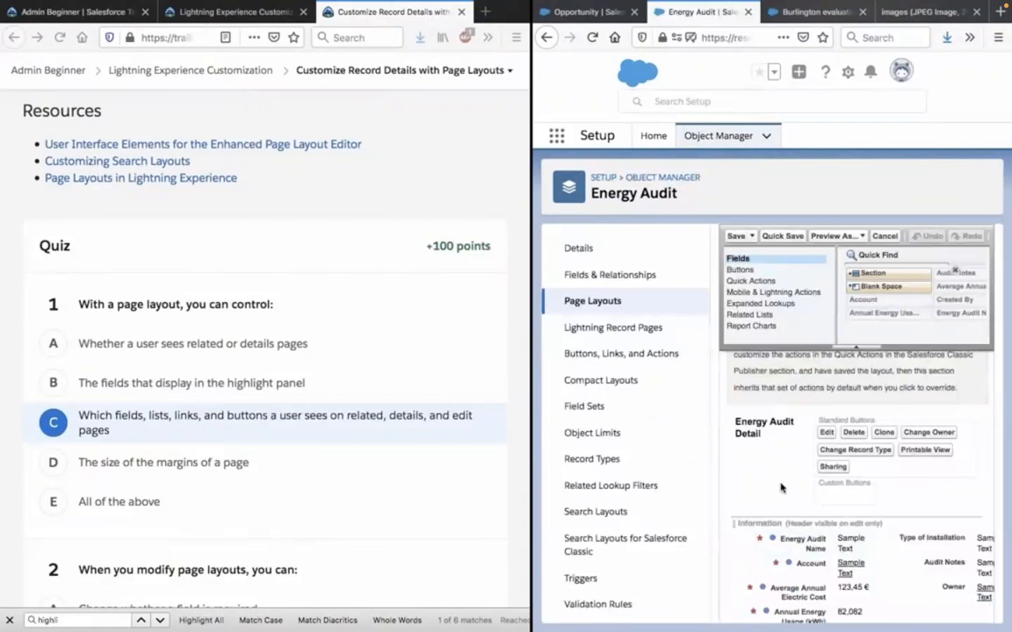
scroll(781, 488, "up", 1)
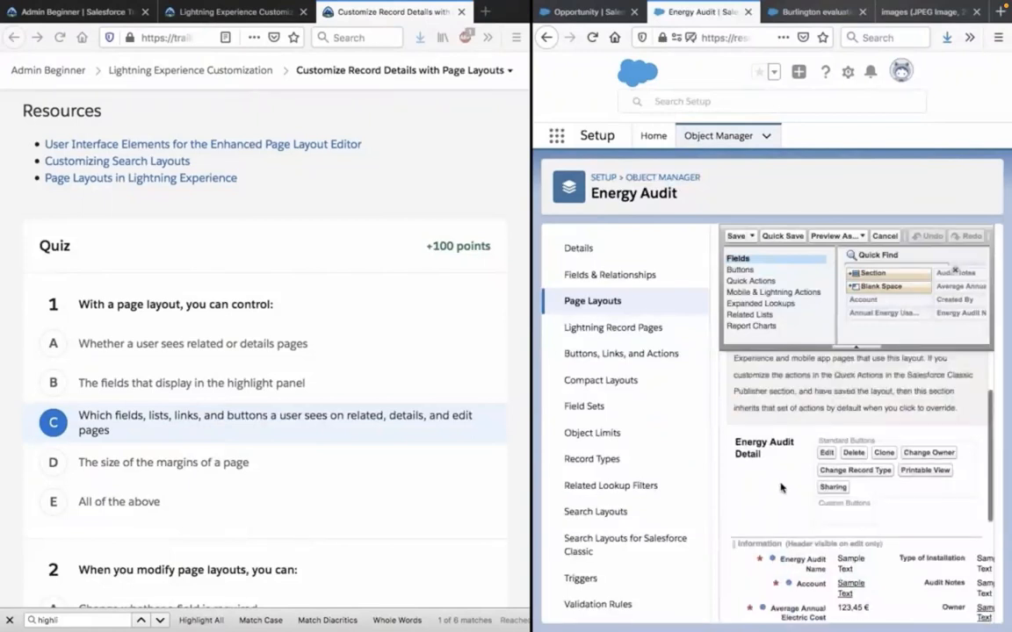
scroll(782, 488, "up", 1)
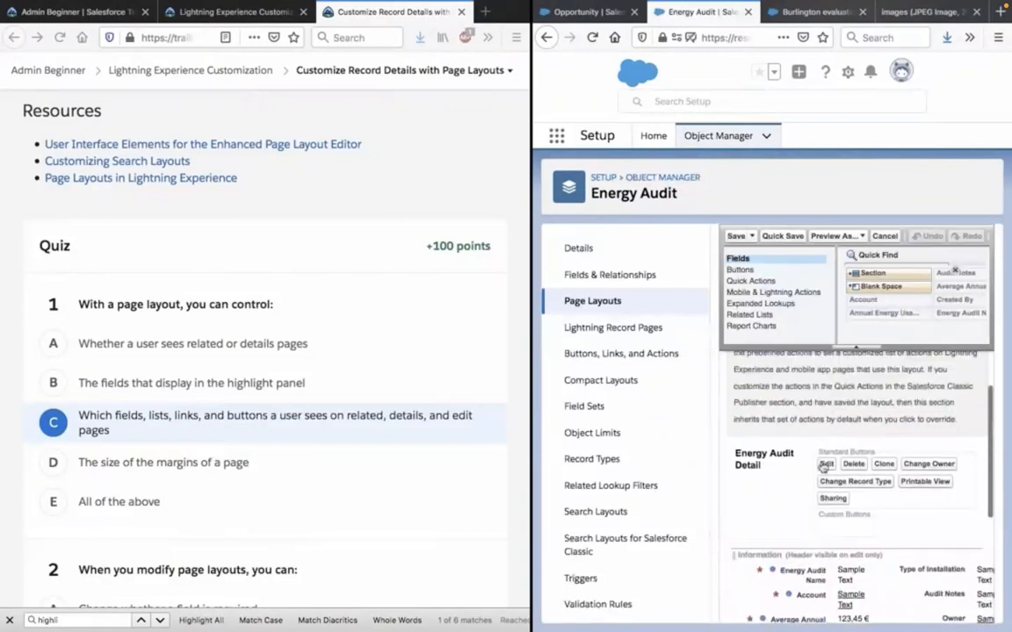
scroll(783, 473, "down", 3)
scroll(783, 472, "down", 6)
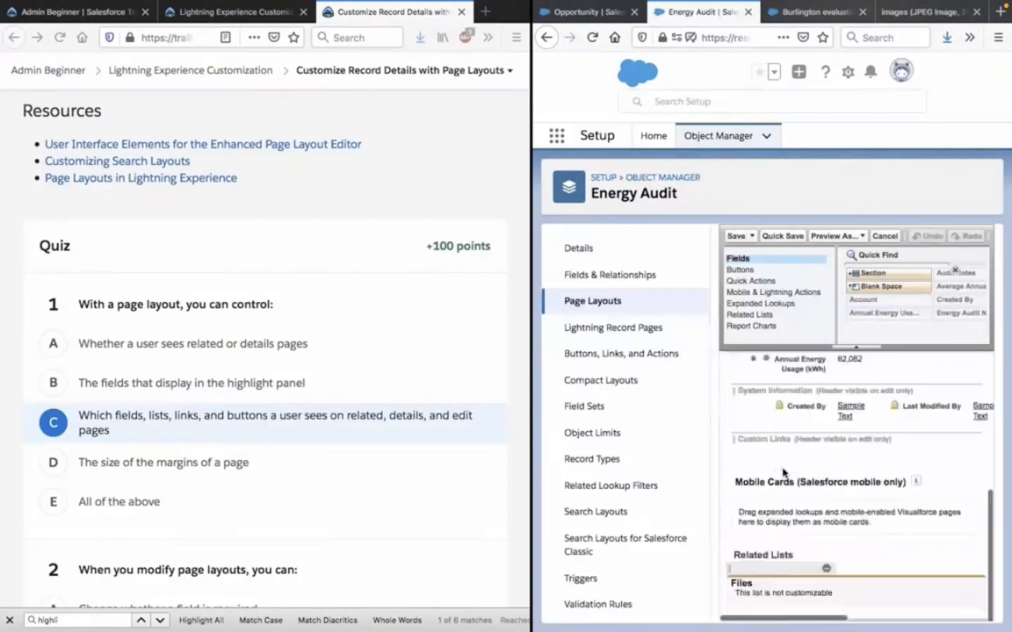
scroll(783, 472, "up", 4)
scroll(784, 473, "up", 5)
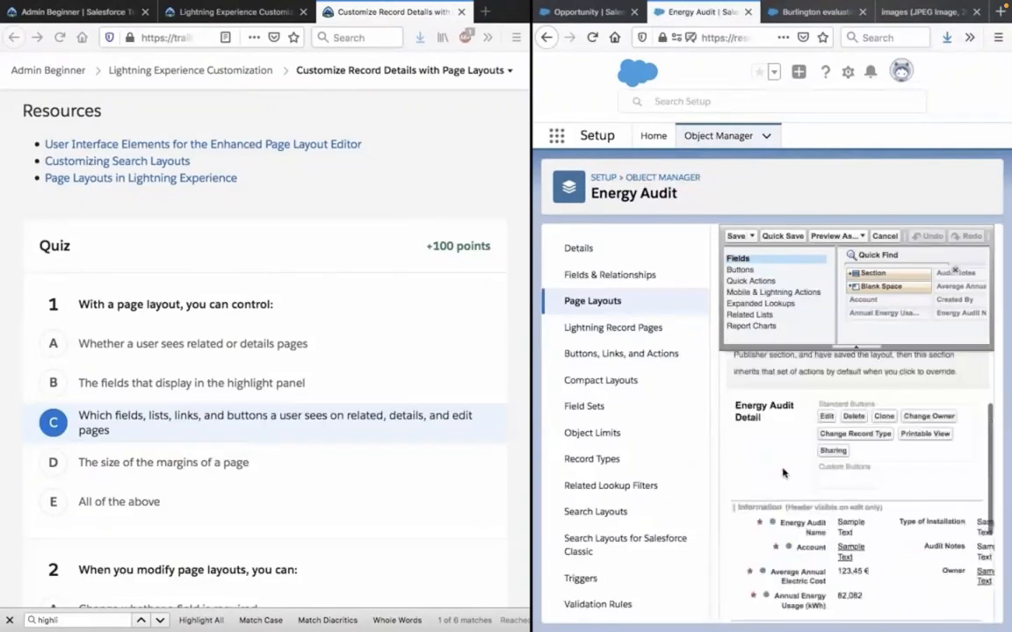
scroll(783, 472, "up", 5)
scroll(783, 472, "up", 4)
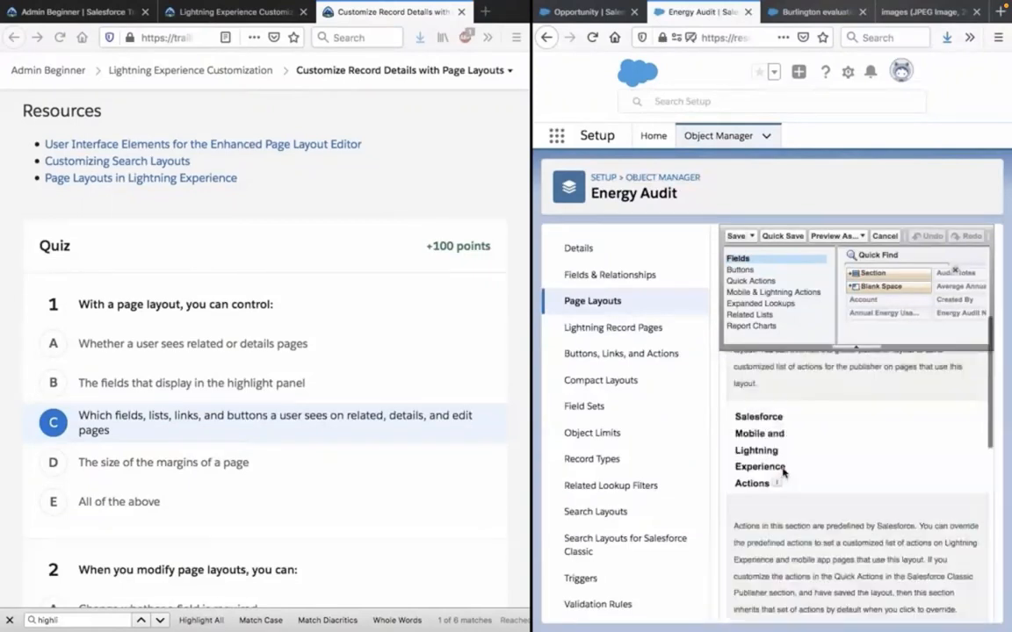
scroll(784, 473, "up", 3)
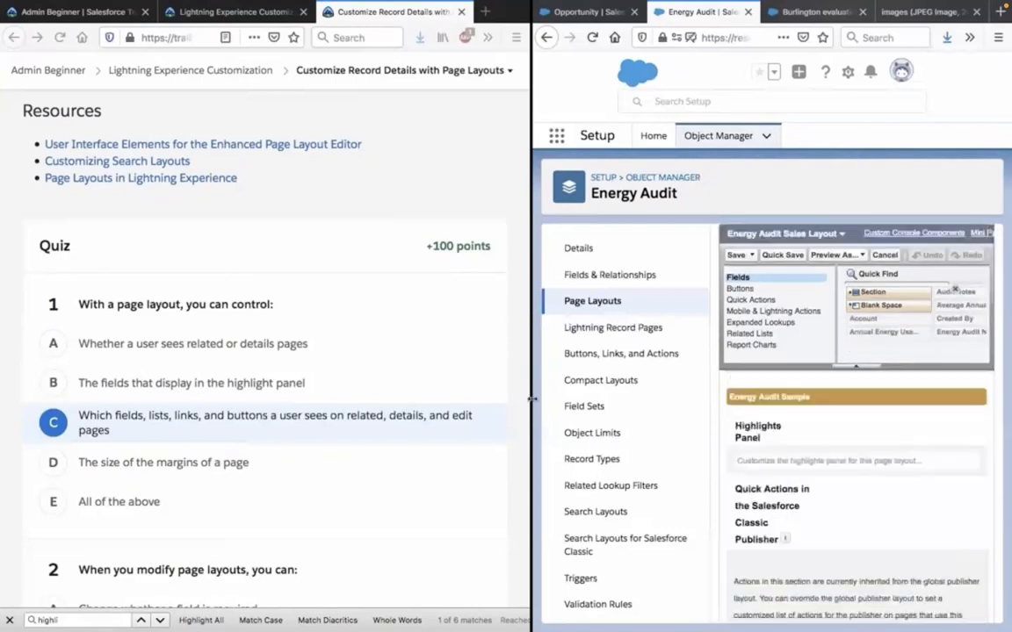
Widen the Salesforce window and compare the layout's Highlights Panel with its quick actions and Energy Audit Detail sections.
left_click_drag(532, 400, 255, 376)
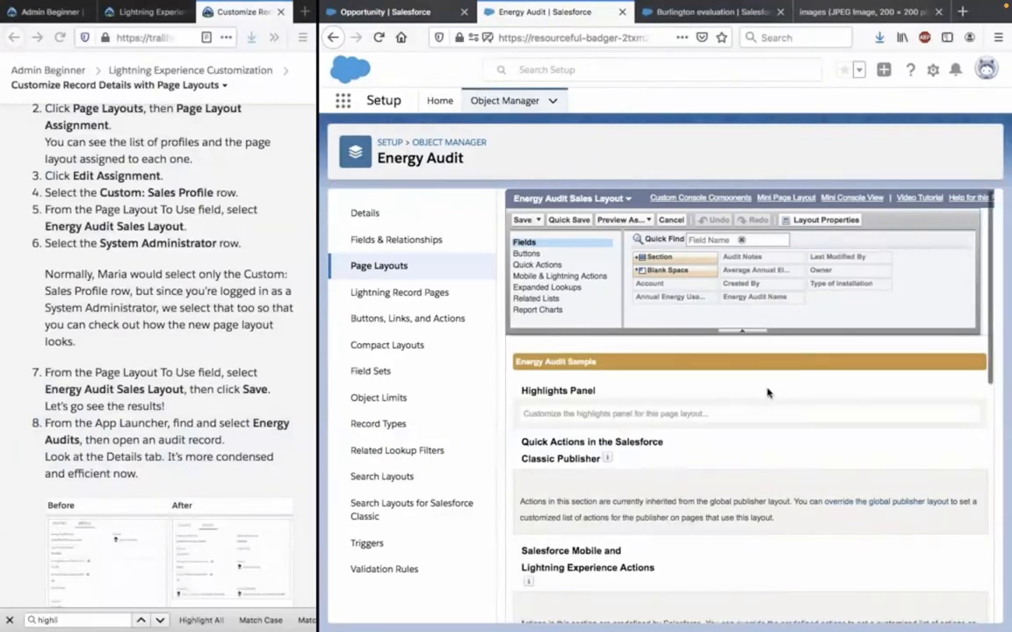
scroll(767, 392, "down", 1)
scroll(767, 393, "down", 5)
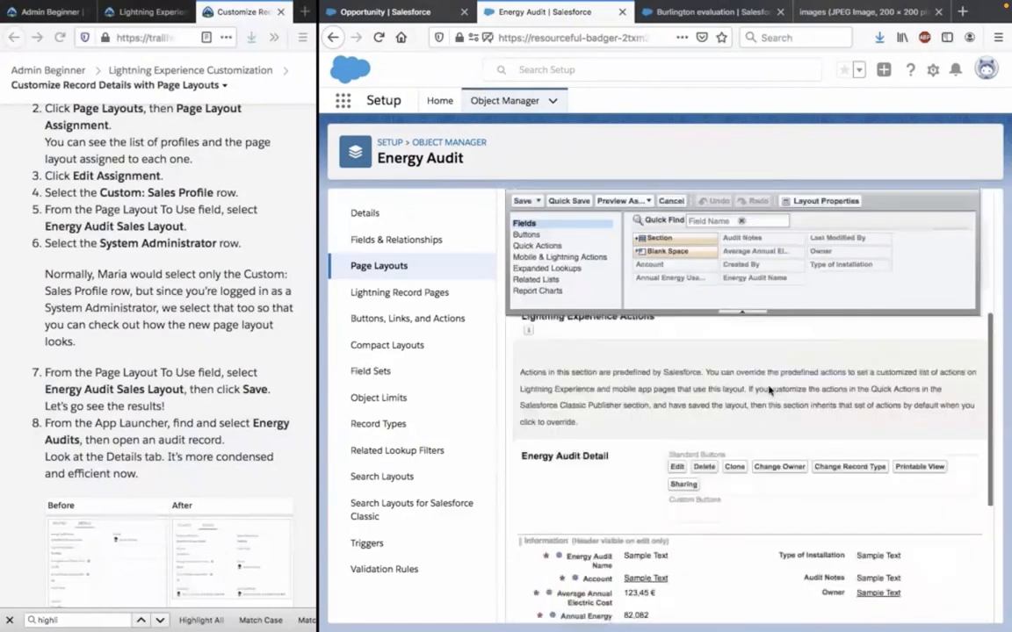
scroll(768, 389, "up", 6)
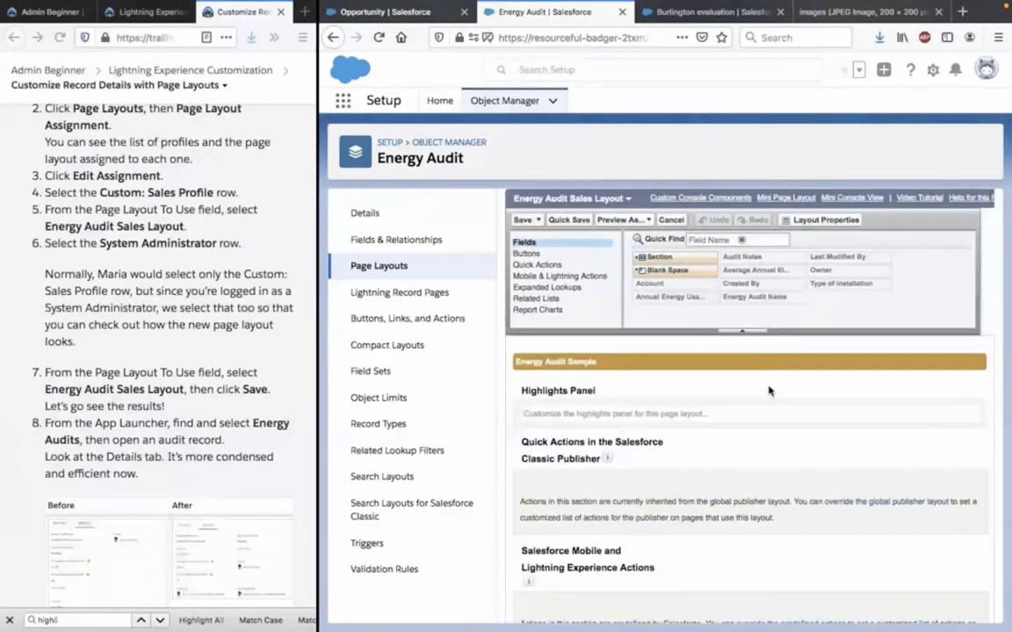
scroll(768, 390, "down", 5)
scroll(769, 389, "down", 2)
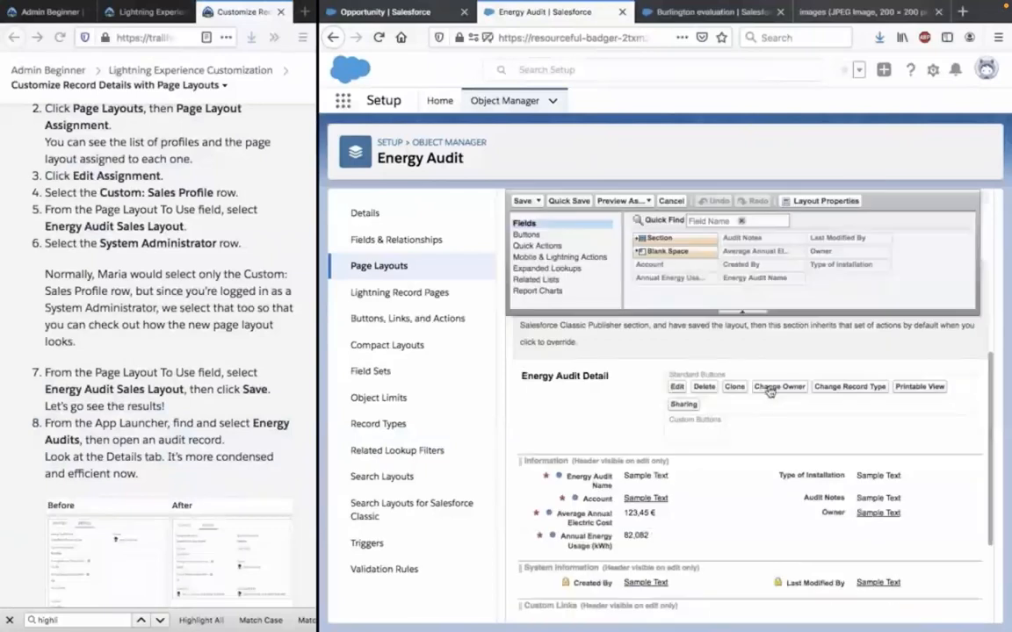
scroll(569, 380, "up", 5)
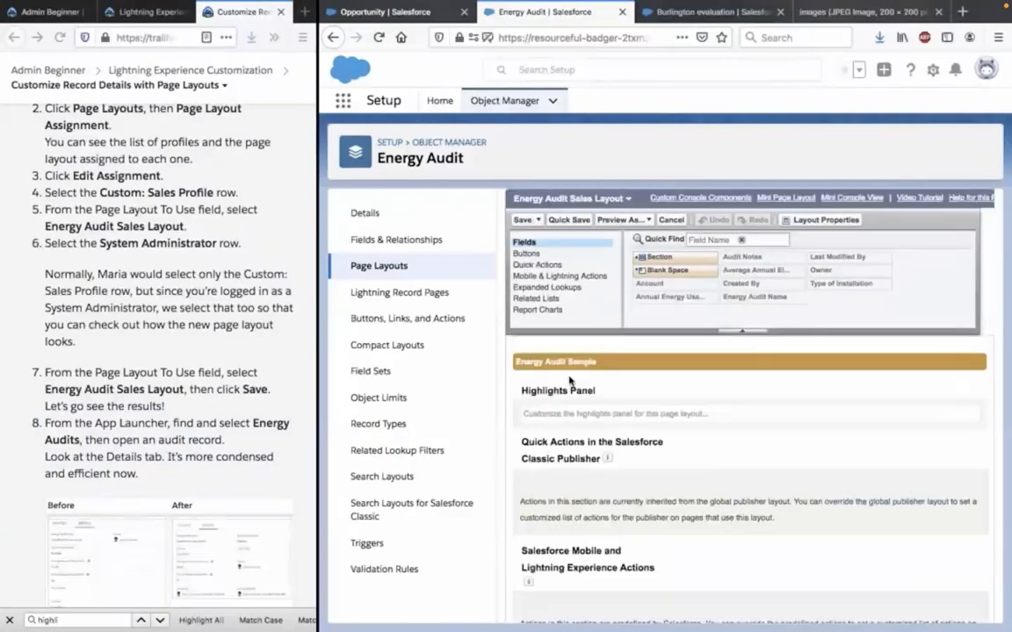
Return to quiz question 1 on the Trailhead page and close the page search.
scroll(236, 367, "down", 5)
scroll(235, 367, "down", 5)
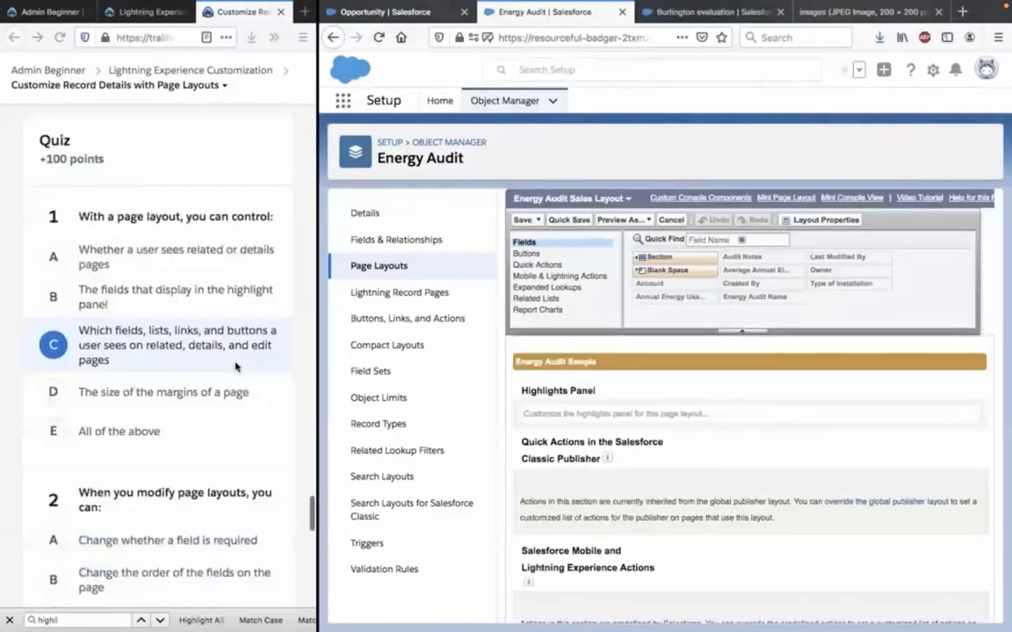
scroll(129, 202, "up", 1)
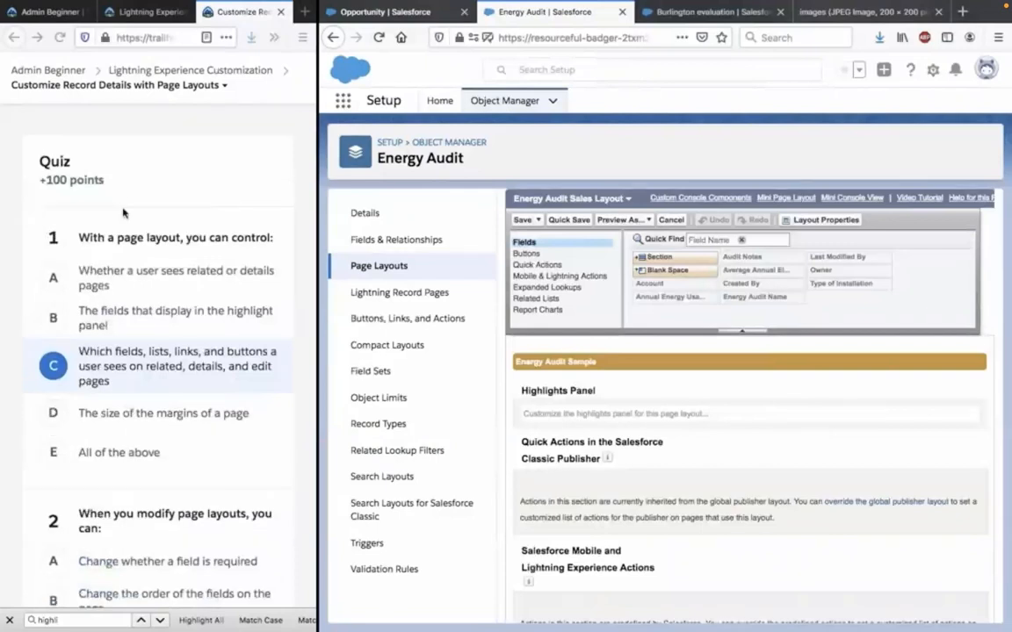
left_click(10, 620)
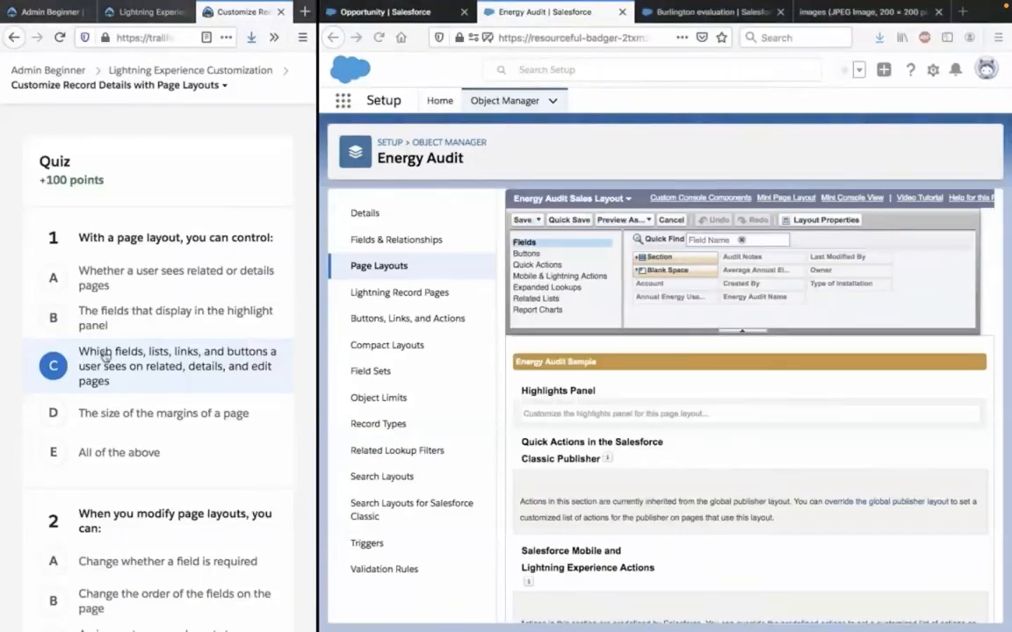
Widen the Trailhead window and read quiz question 2's options about what modifying page layouts allows.
scroll(121, 370, "down", 1)
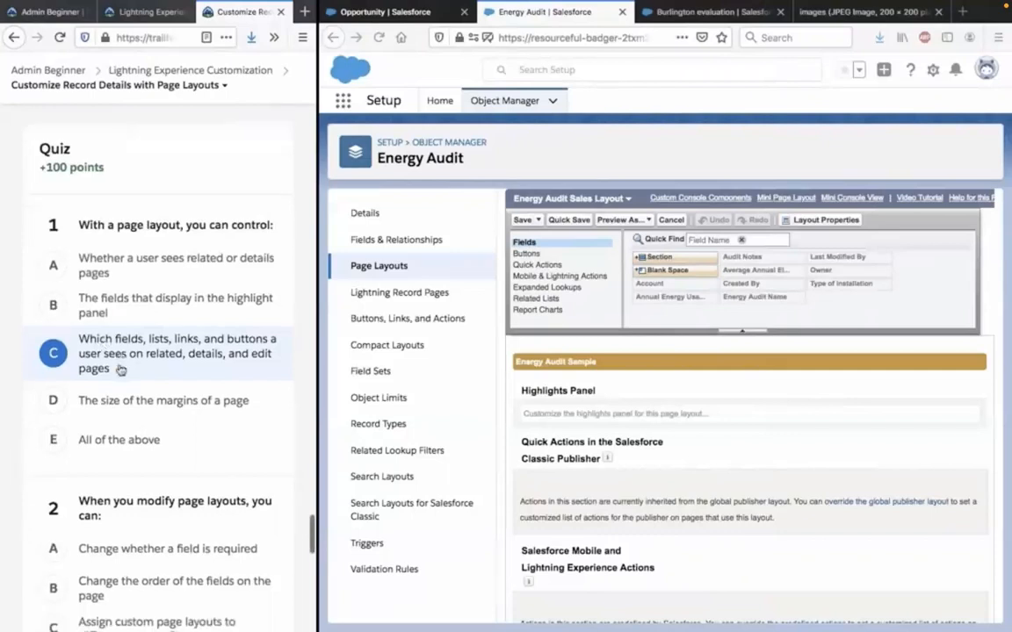
scroll(121, 370, "down", 2)
scroll(120, 370, "down", 4)
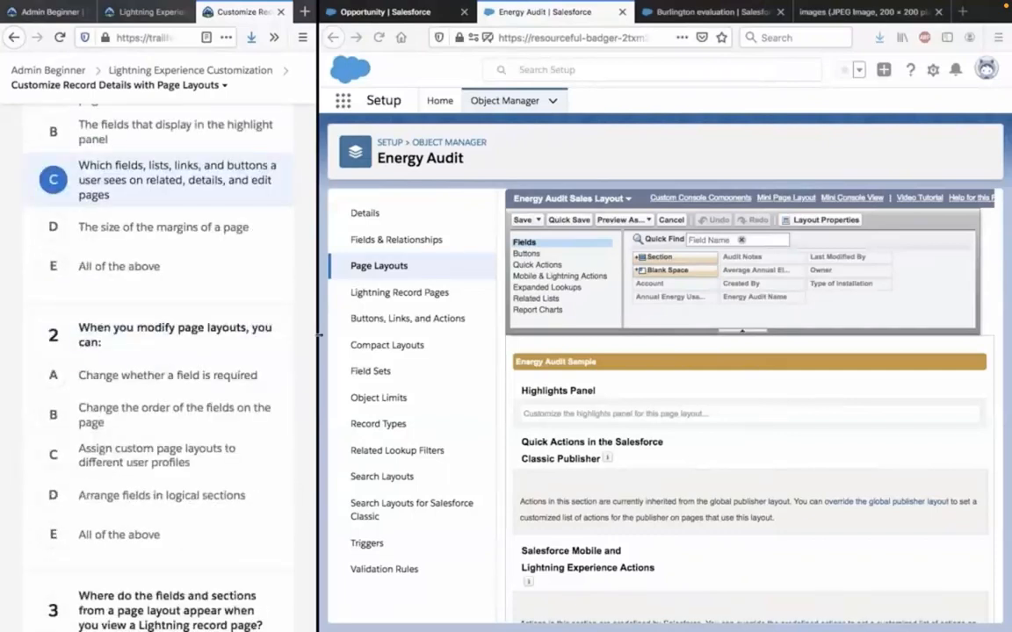
left_click_drag(319, 334, 524, 363)
scroll(162, 436, "up", 3)
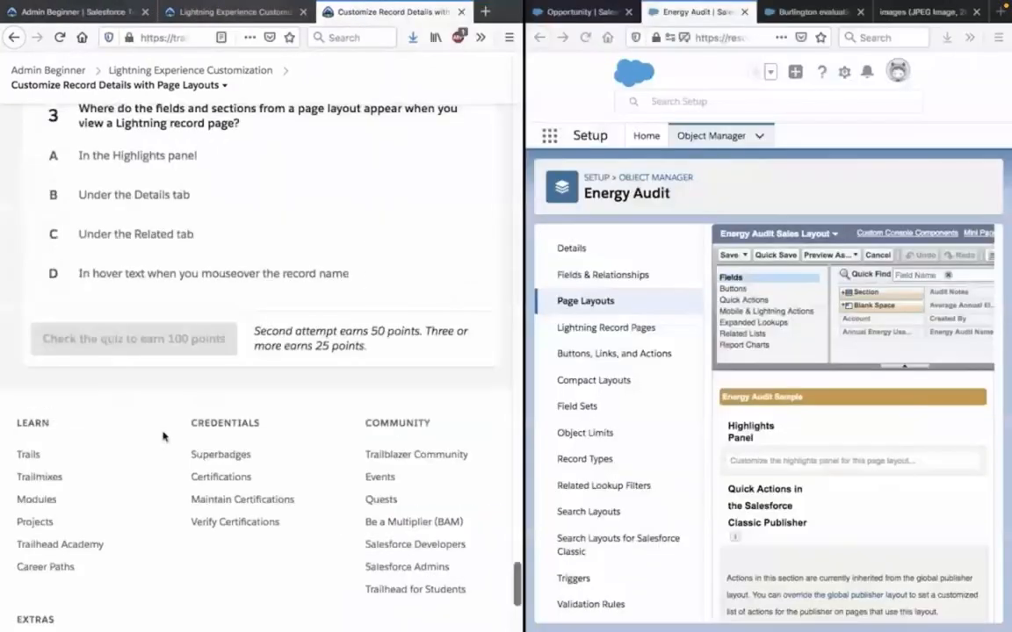
scroll(163, 437, "up", 5)
scroll(194, 387, "down", 3)
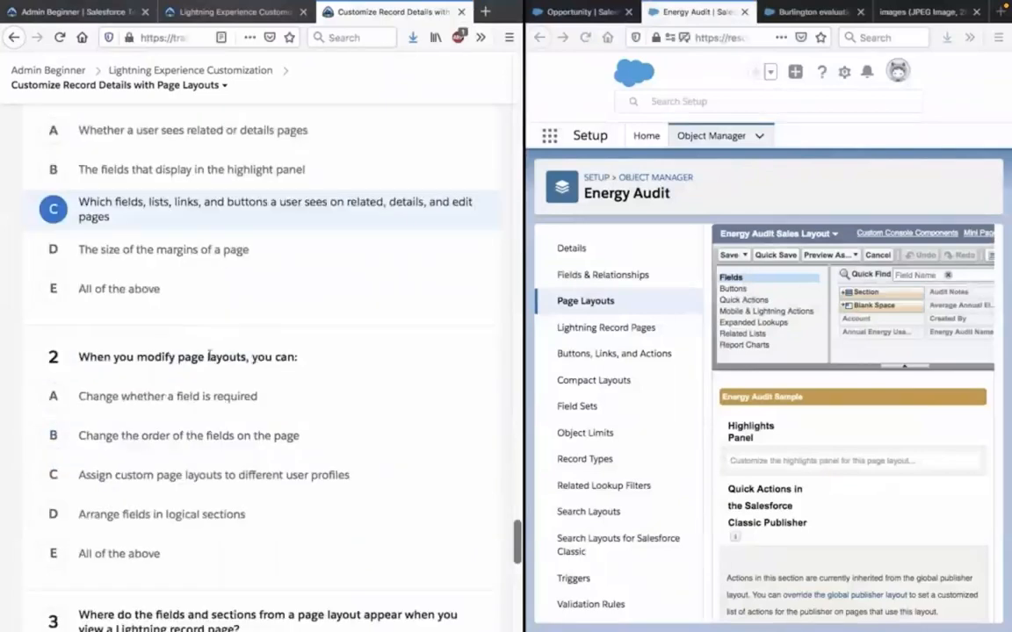
scroll(206, 360, "down", 1)
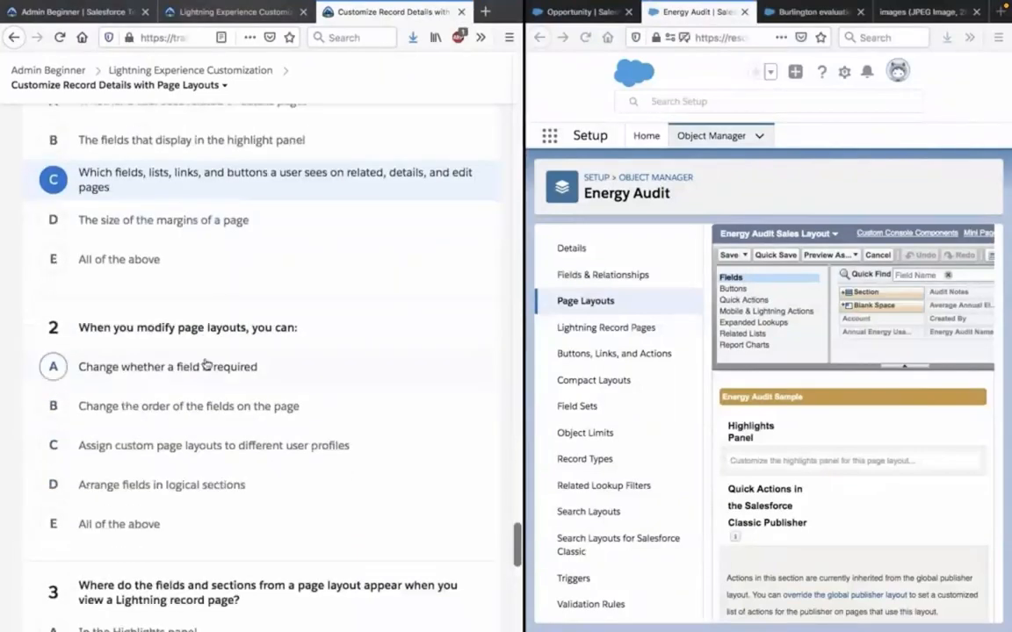
scroll(205, 363, "down", 1)
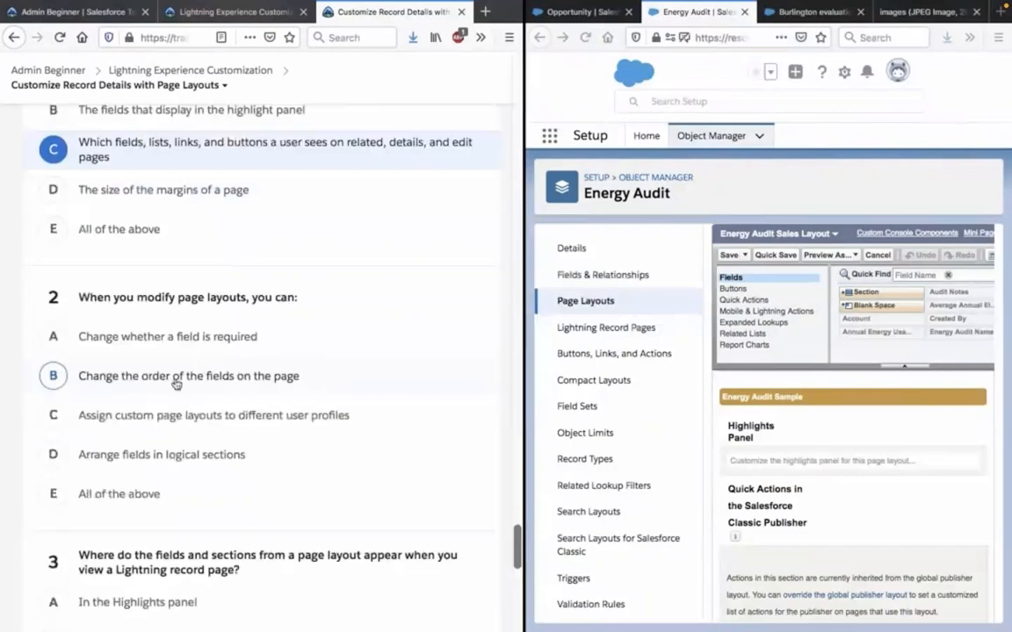
scroll(176, 384, "down", 1)
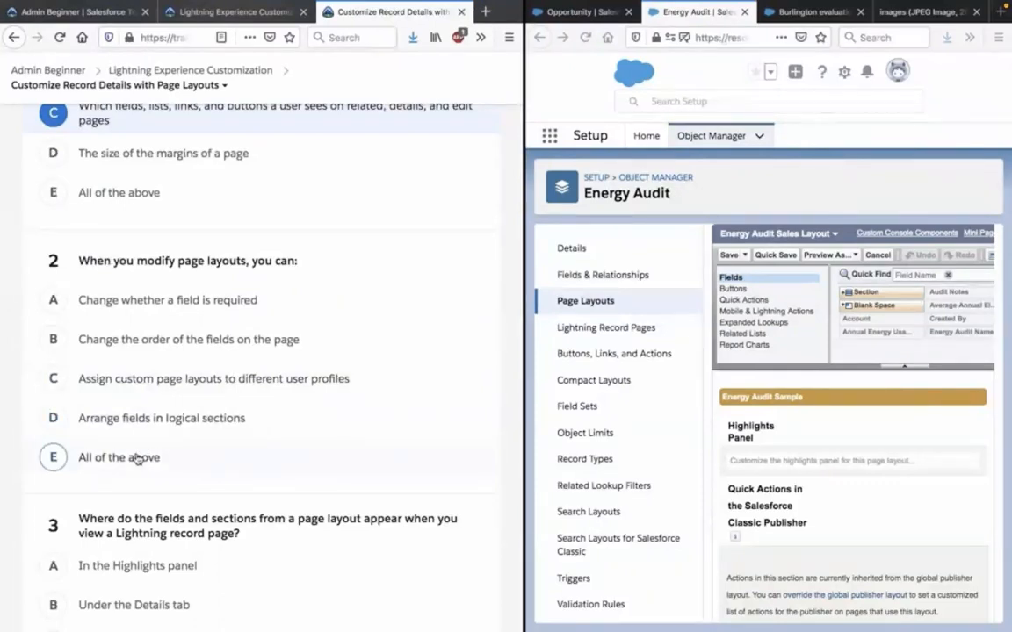
Search the tutorial page for "logi" to check the option on arranging fields in logical sections.
key("ctrl+f")
type("log")
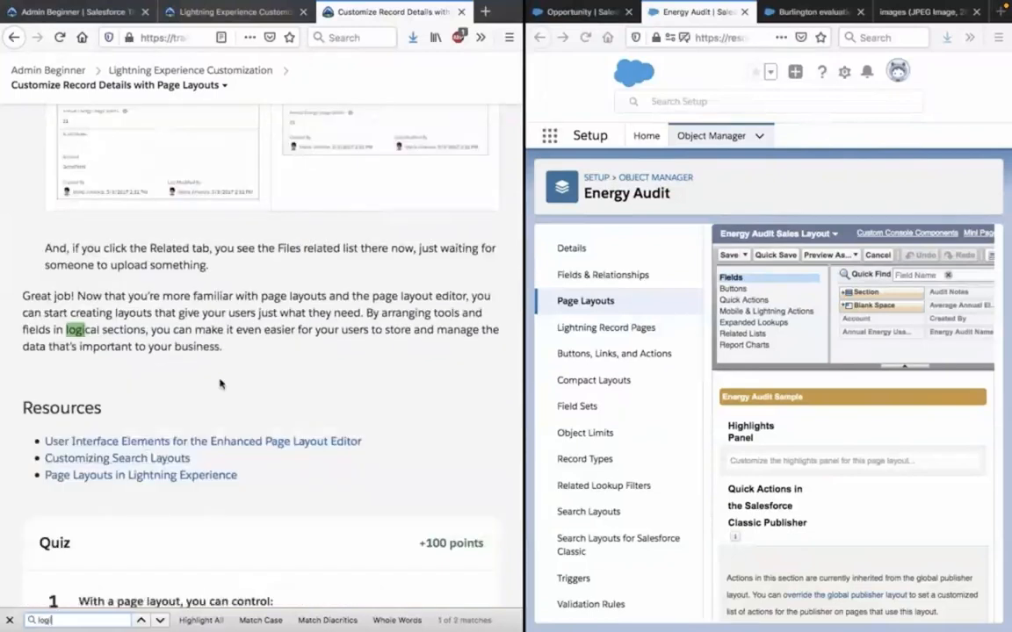
left_click(8, 621)
Answer quiz question 2 with option E, All of the above.
scroll(2, 516, "down", 3)
scroll(3, 517, "down", 8)
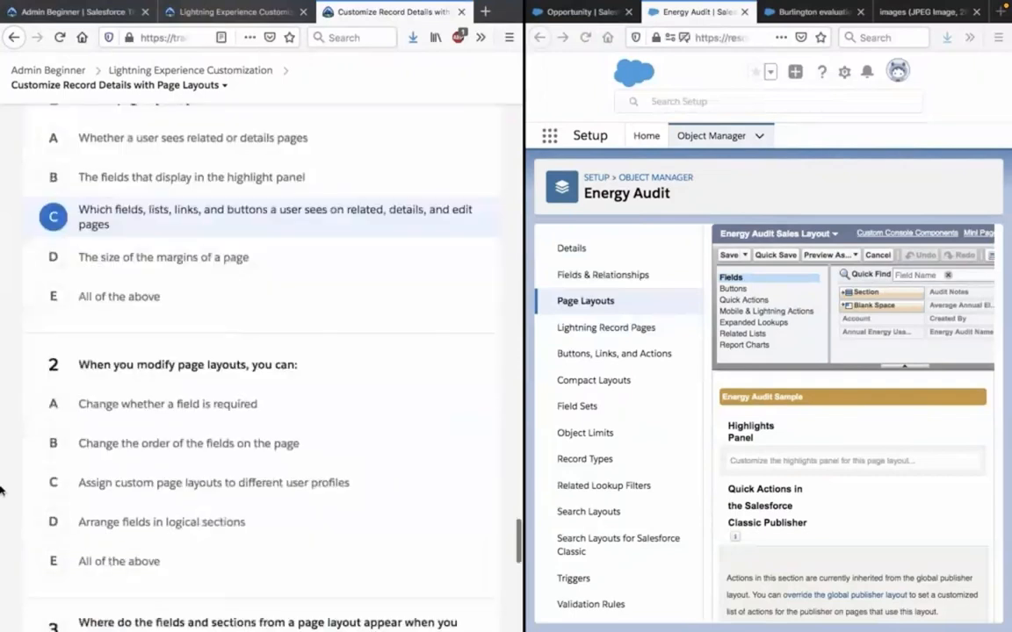
scroll(3, 492, "down", 6)
scroll(2, 492, "up", 3)
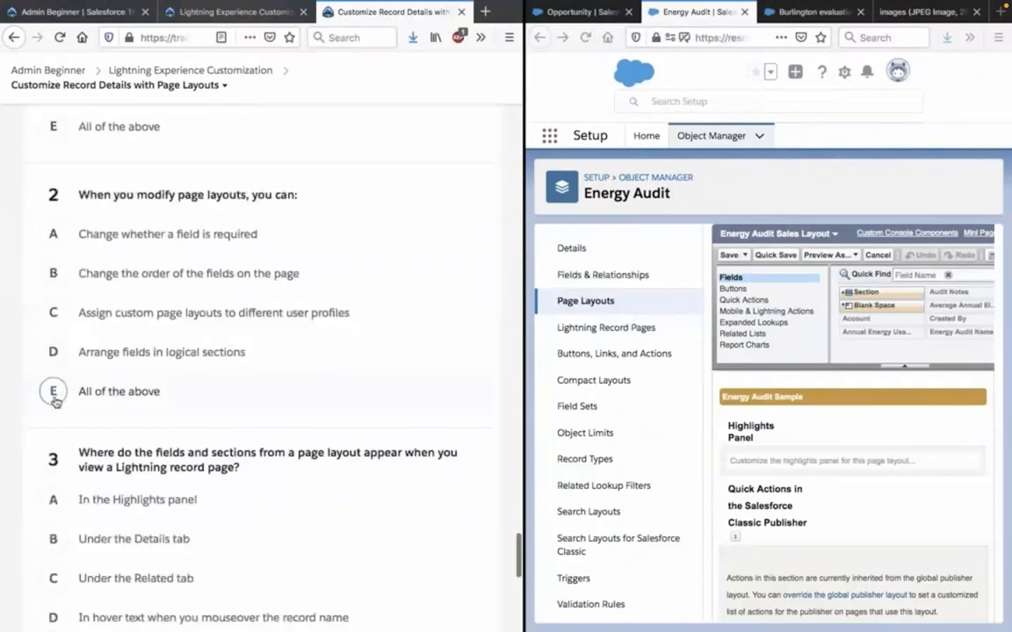
left_click(54, 395)
scroll(8, 358, "down", 5)
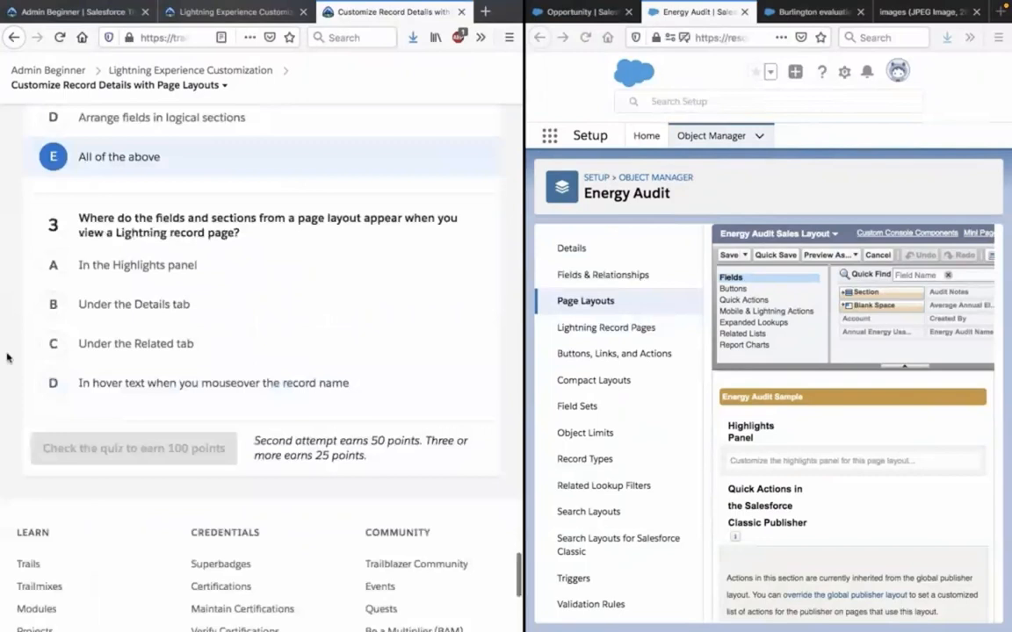
Read quiz question 3 about where page layout fields appear and bring up the Burlington evaluation record for comparison.
scroll(8, 354, "up", 3)
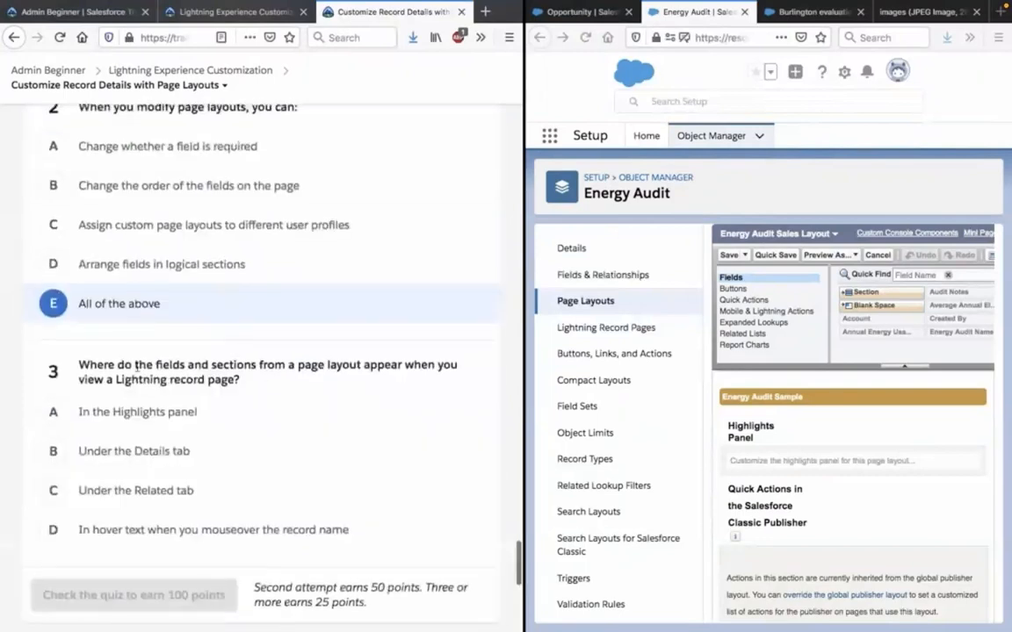
triple_click(137, 366)
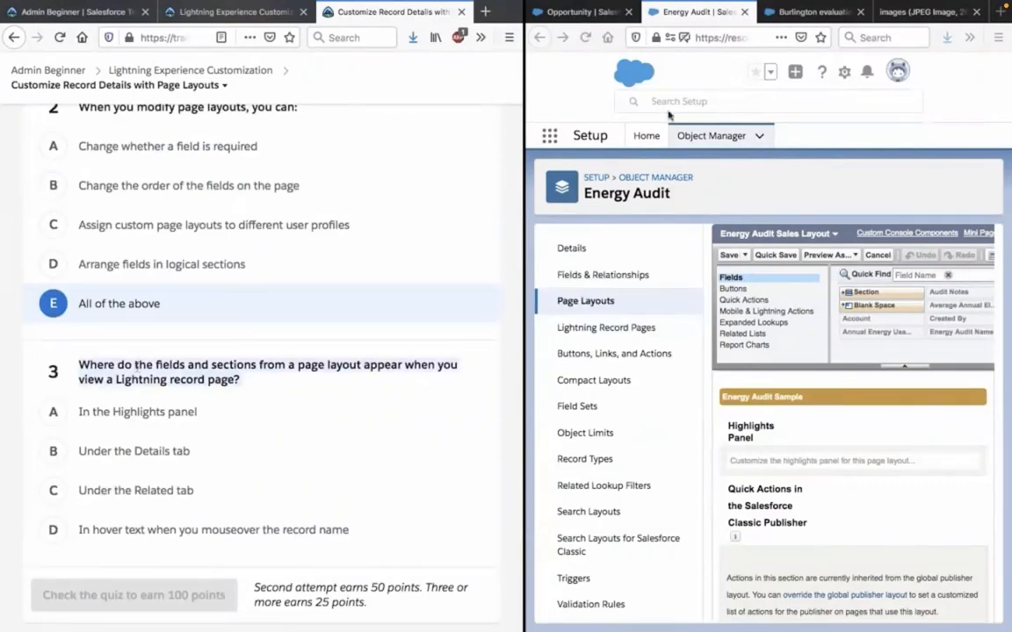
left_click(806, 12)
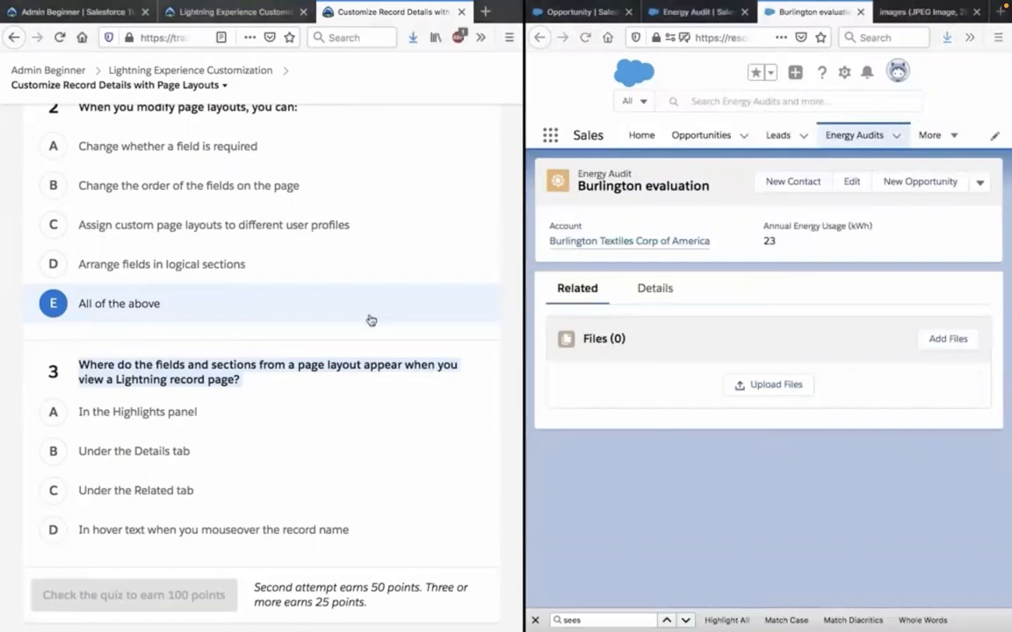
Search the tutorial page for "highl" and go through the matches to check question 3's Highlights panel option.
key("ctrl+f")
type("logi")
type("h")
type("ighl")
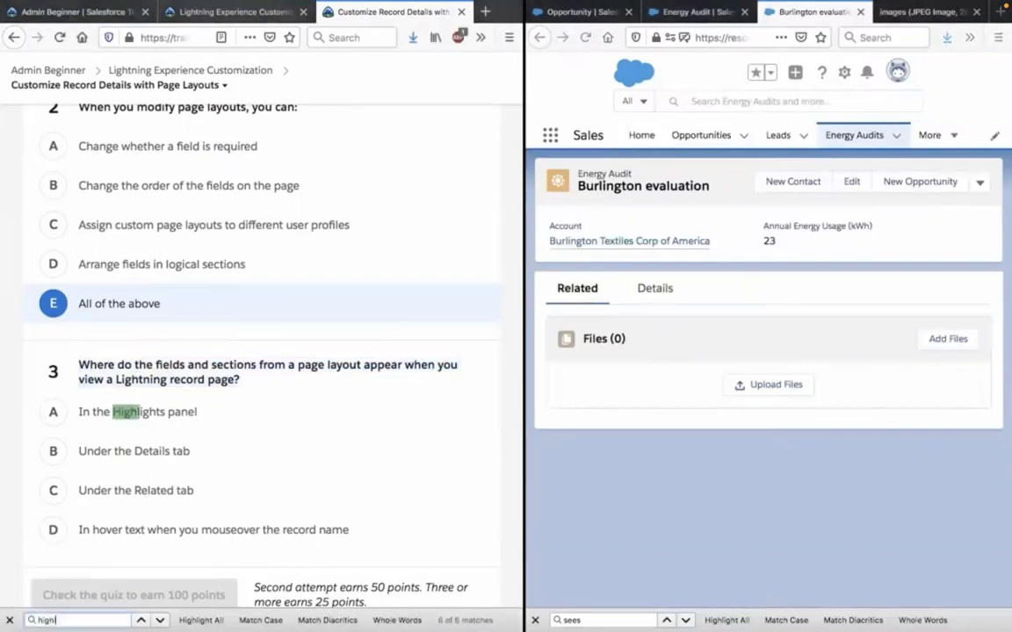
type("ian")
key("BackSpace")
key("BackSpace")
key("BackSpace")
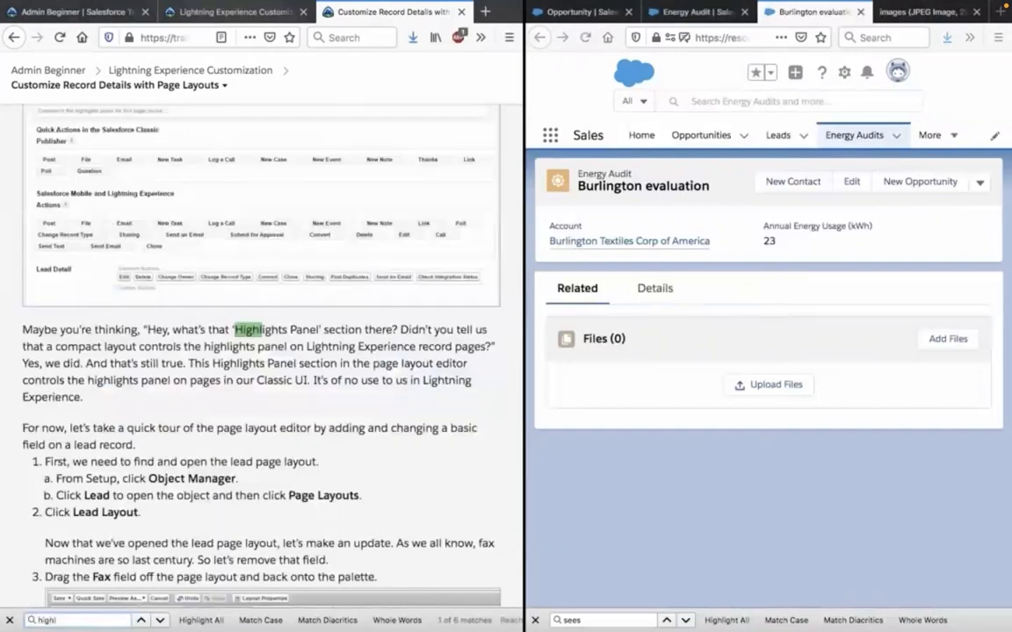
key("Return")
key("Return")
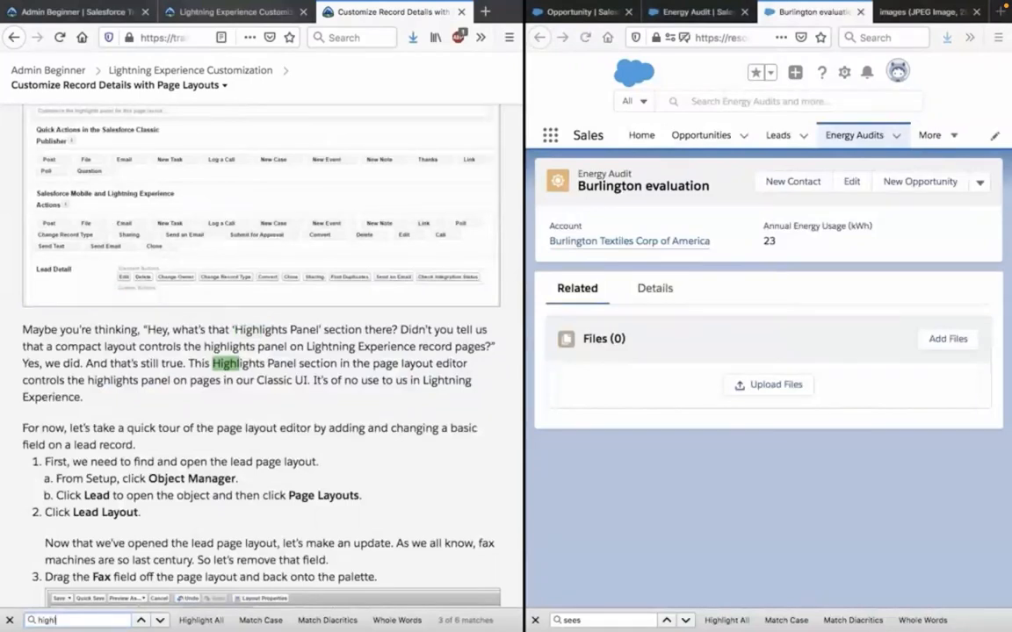
key("Return")
key("Return")
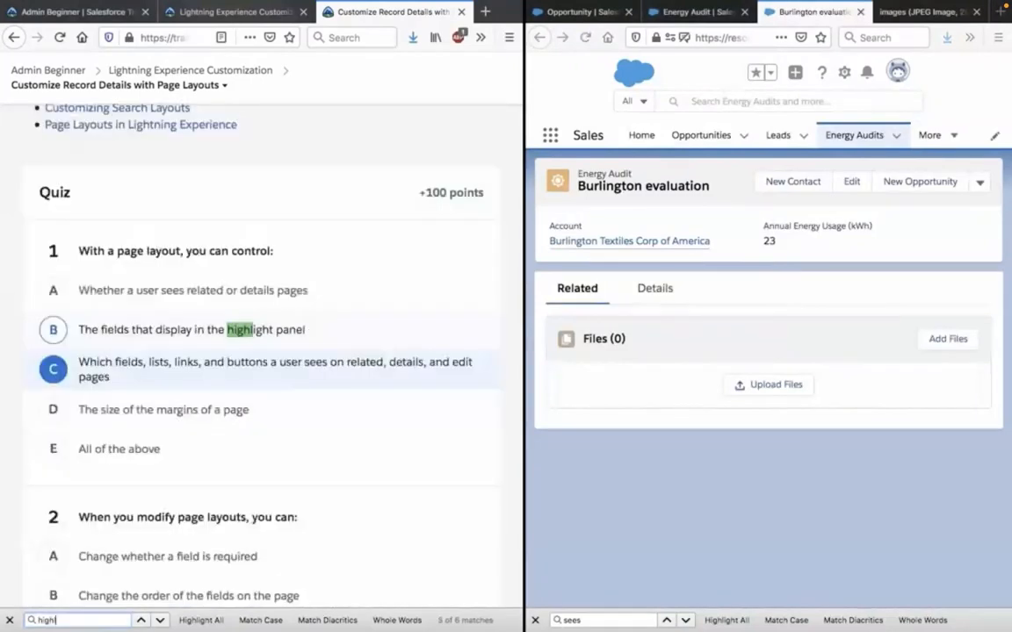
key("Return")
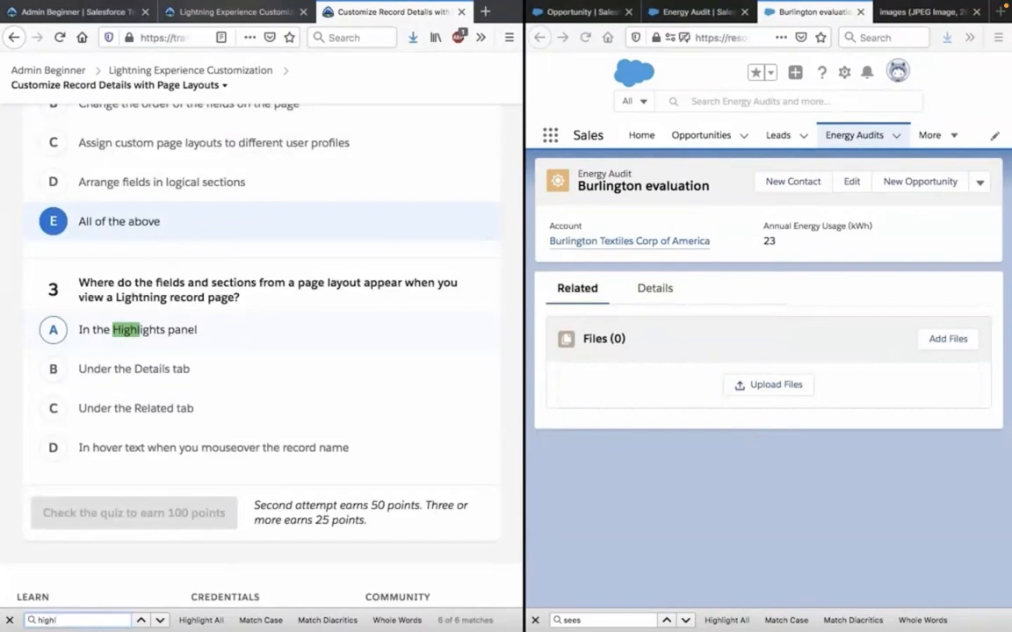
Compare the Burlington evaluation record's Related and Details tabs with the fields and sections of the Energy Audit Sales Layout.
left_click(603, 300)
left_click(645, 294)
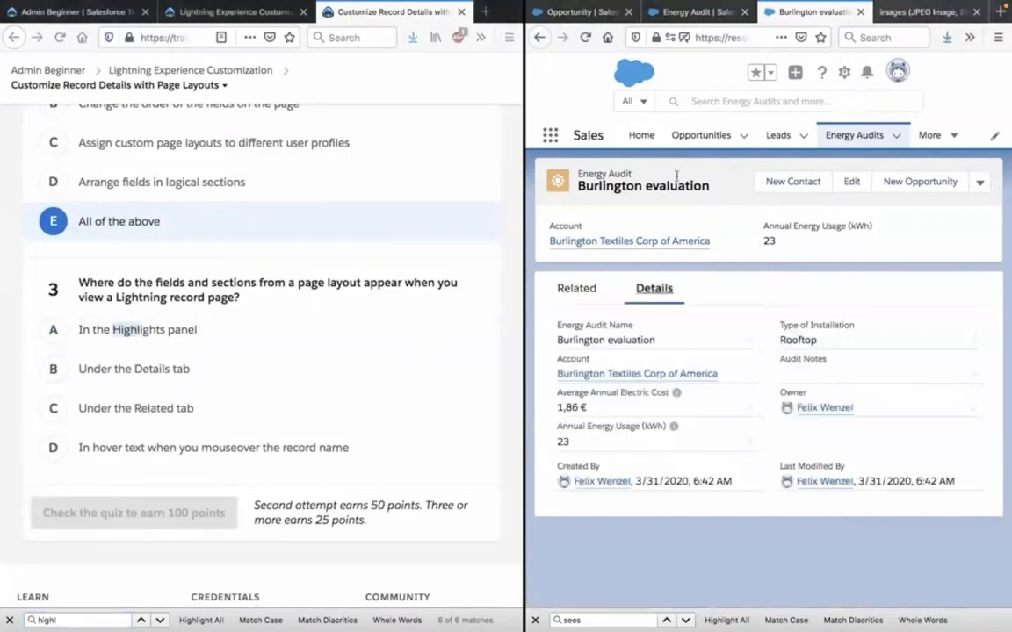
left_click(693, 13)
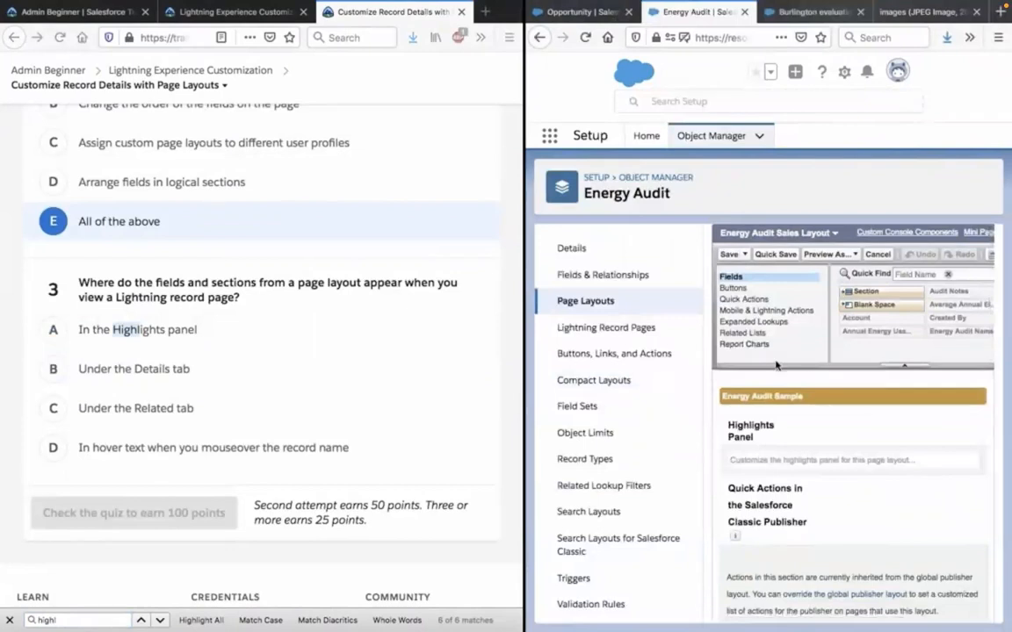
scroll(755, 484, "down", 2)
scroll(755, 484, "down", 3)
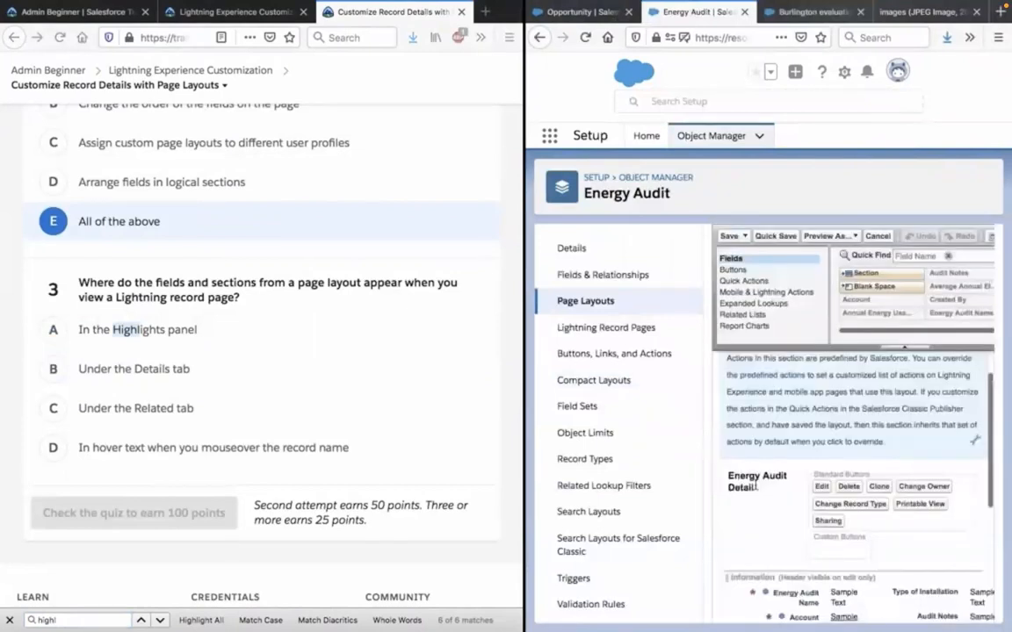
scroll(756, 486, "down", 2)
scroll(755, 487, "down", 2)
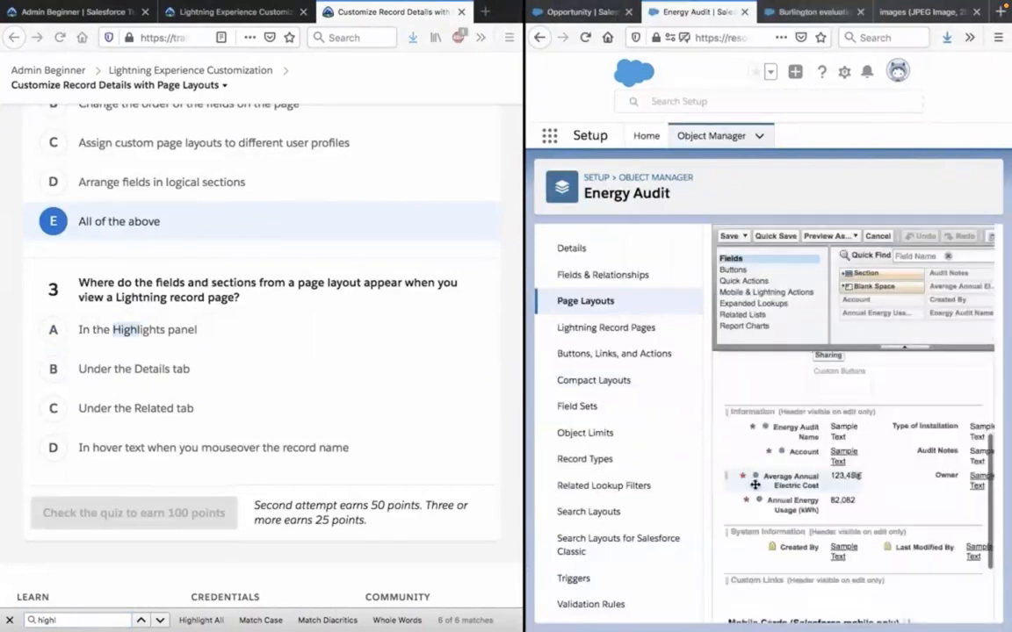
scroll(755, 484, "down", 3)
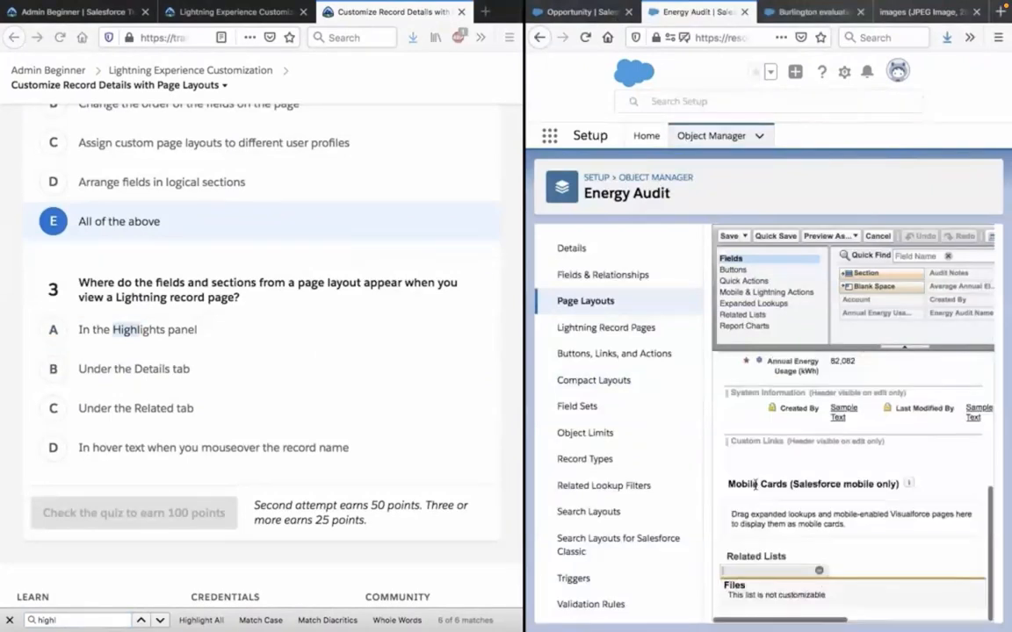
scroll(755, 485, "up", 1)
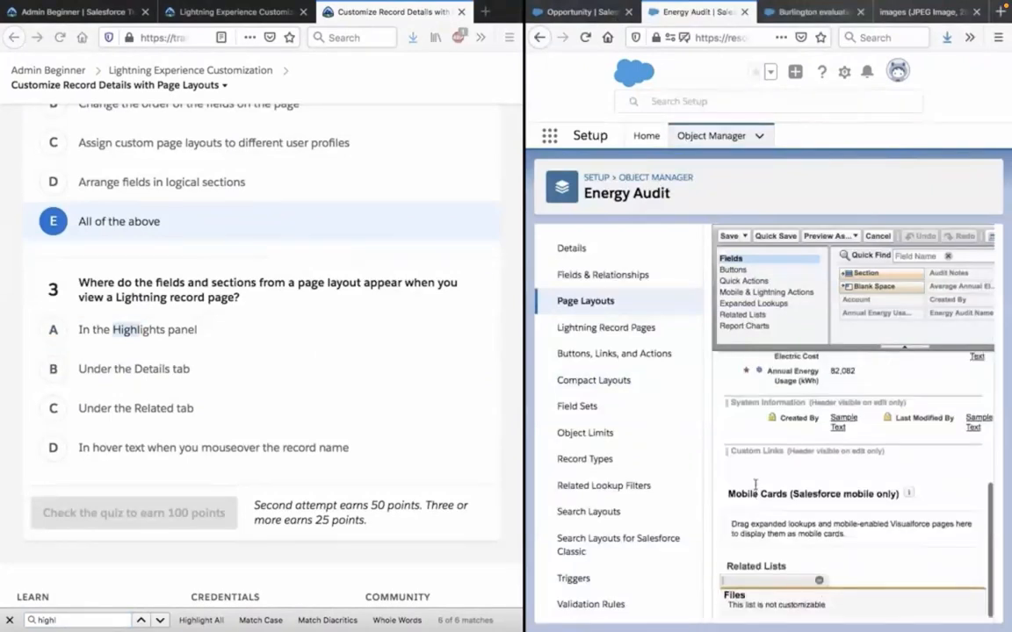
scroll(755, 485, "up", 2)
scroll(756, 489, "down", 2)
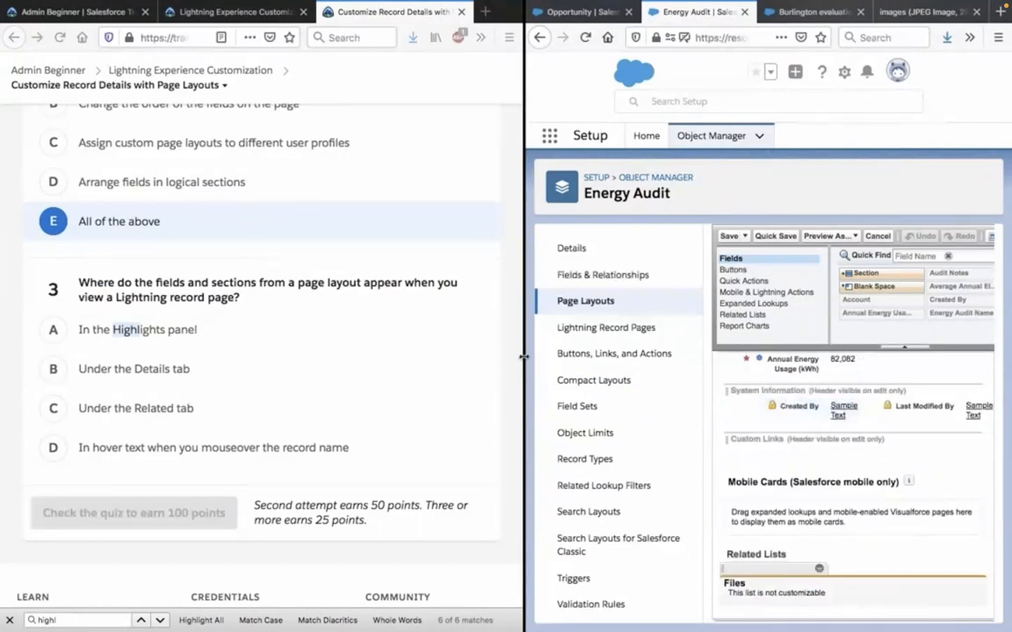
Widen the browser window with the Energy Audit layout editor by narrowing the Trailhead window beside it.
left_click_drag(524, 357, 432, 357)
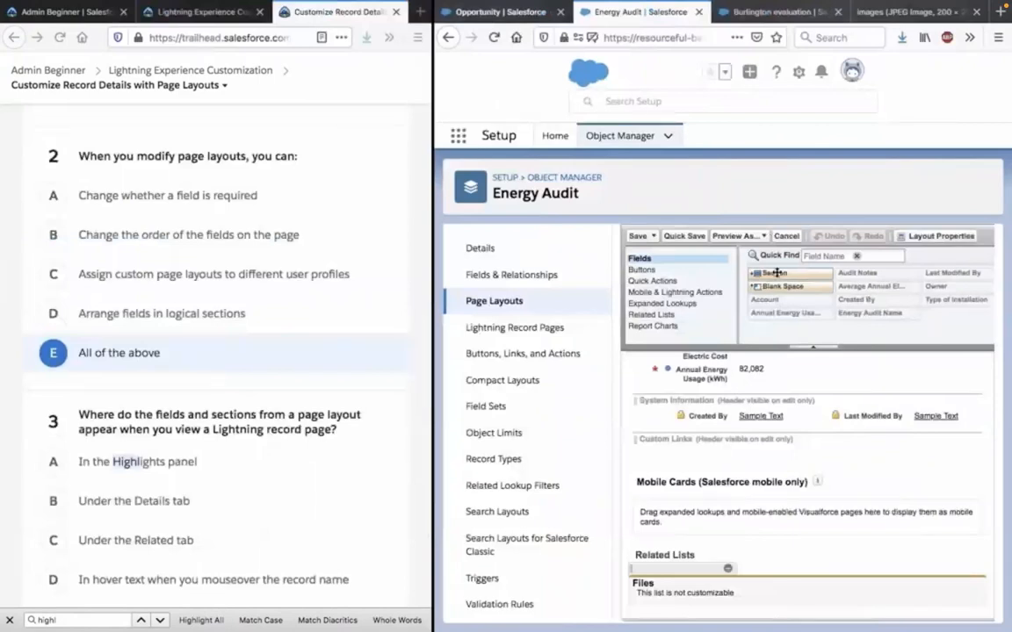
left_click_drag(777, 273, 729, 523)
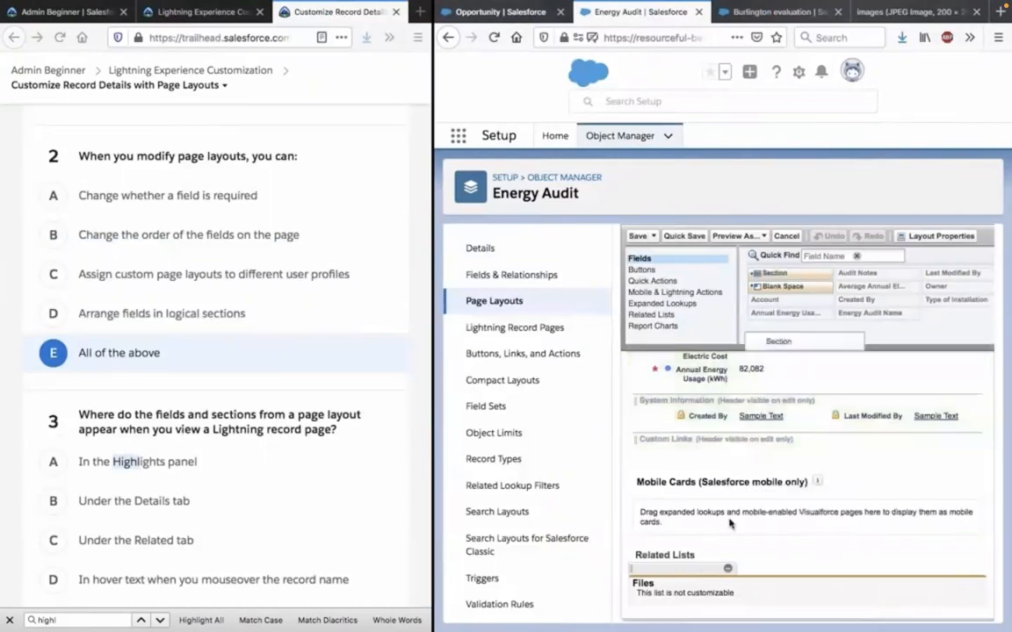
scroll(728, 523, "up", 5)
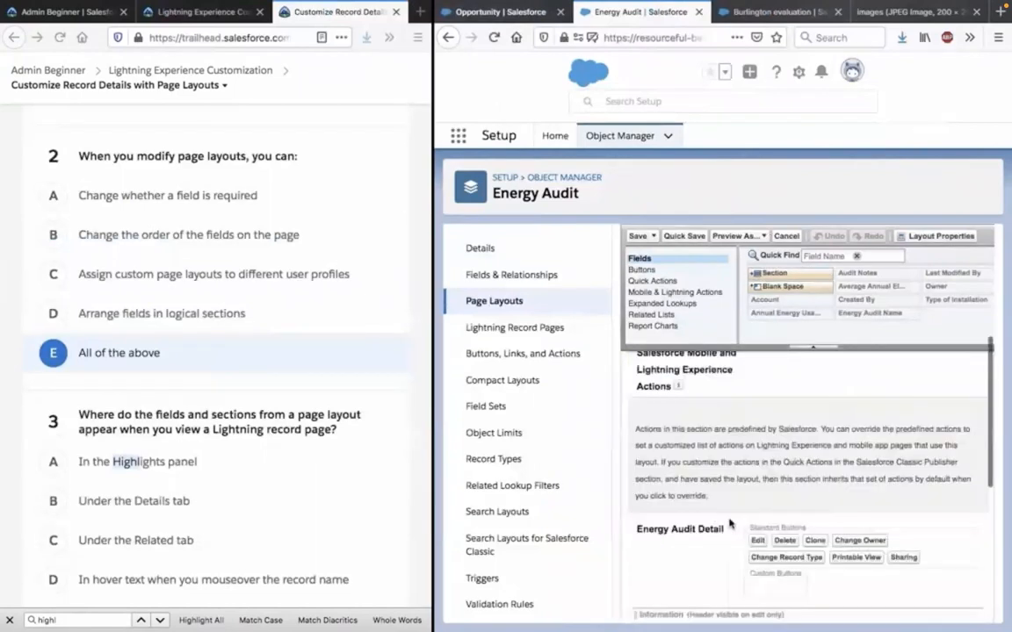
scroll(729, 523, "down", 2)
left_click_drag(773, 274, 794, 597)
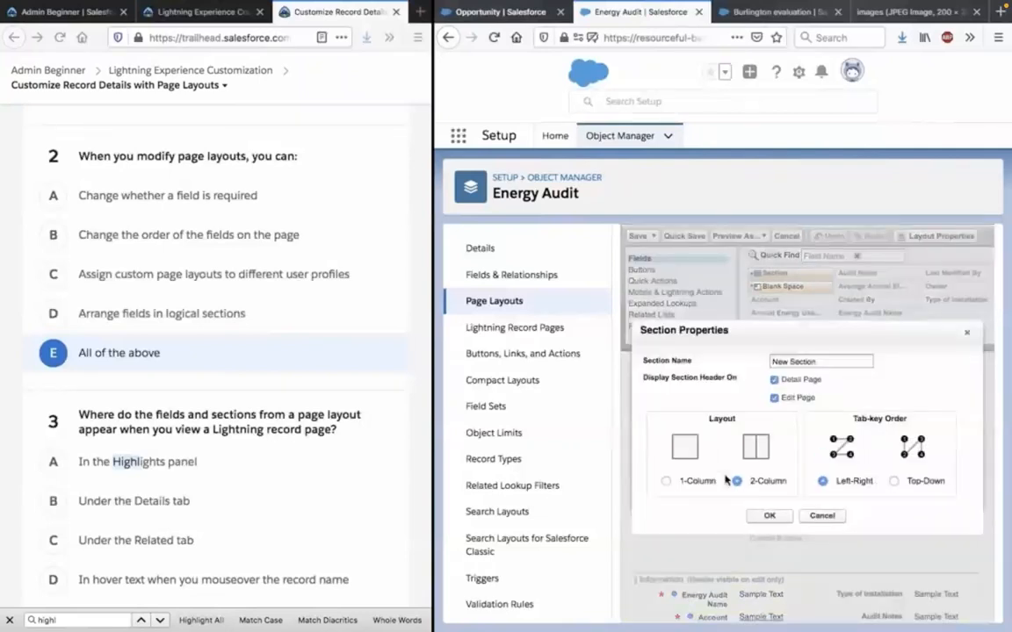
left_click(810, 518)
Add a two-column section named New Section between Information and System Information on the Energy Audit Sales Layout and quick-save the layout.
scroll(809, 518, "down", 5)
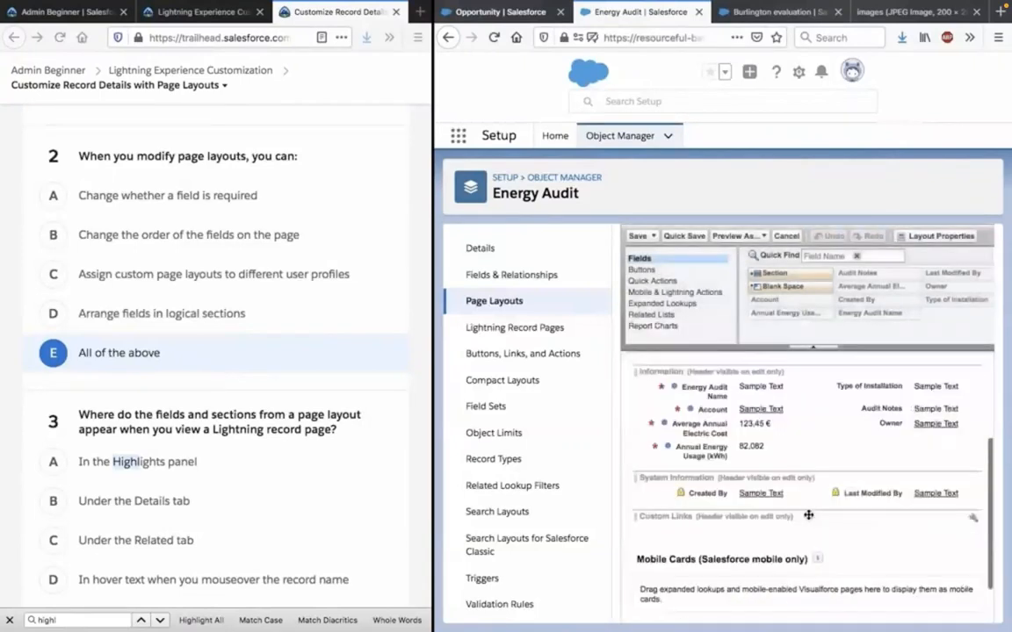
left_click_drag(780, 273, 816, 455)
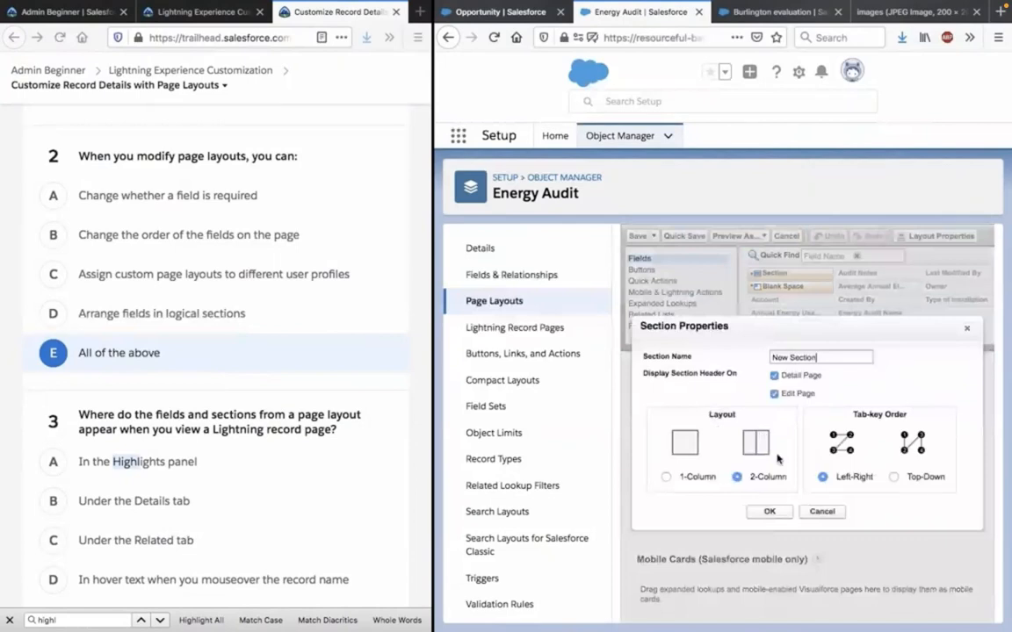
left_click(769, 512)
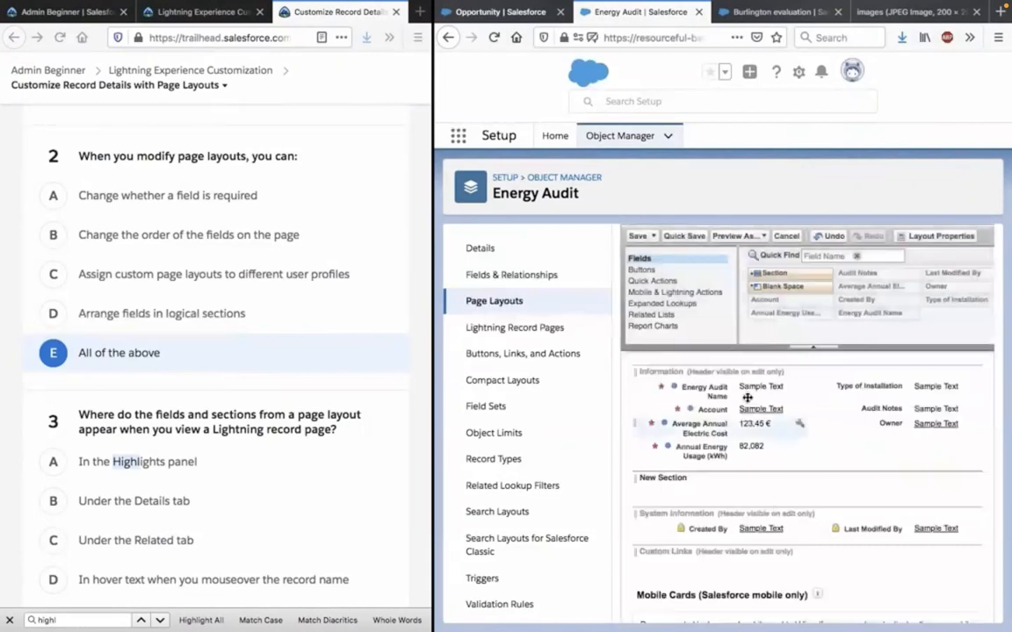
left_click(685, 237)
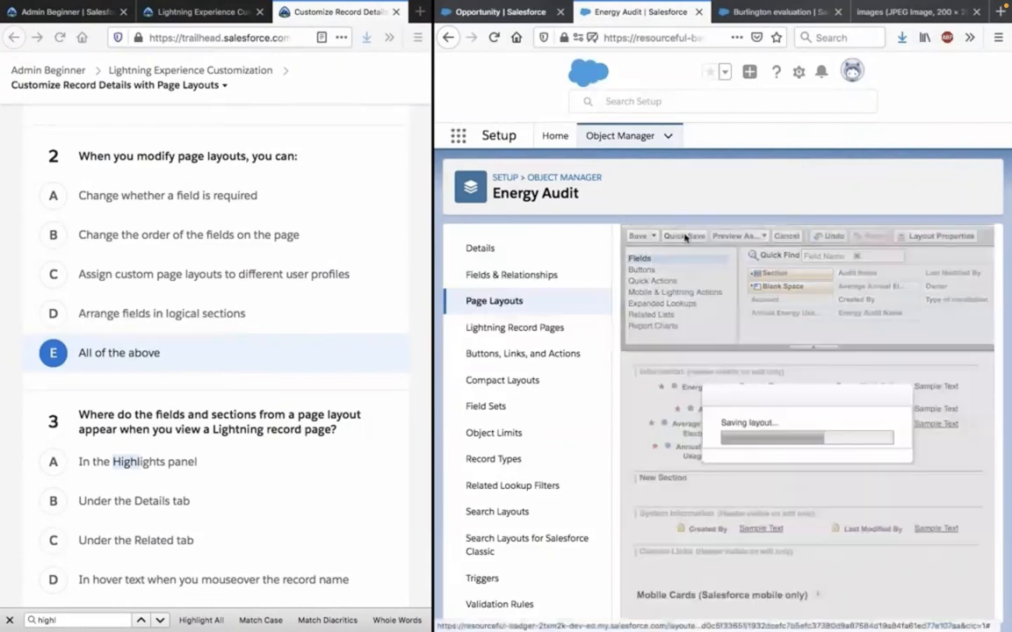
Reload the Burlington evaluation record and check its Details and Related tabs for the added section.
left_click(758, 15)
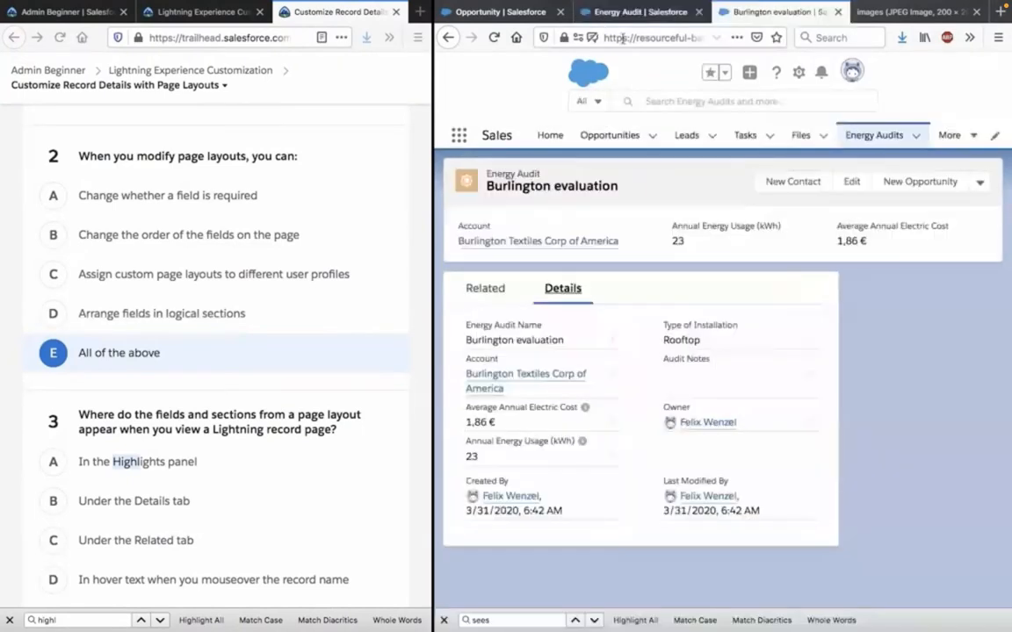
left_click(494, 37)
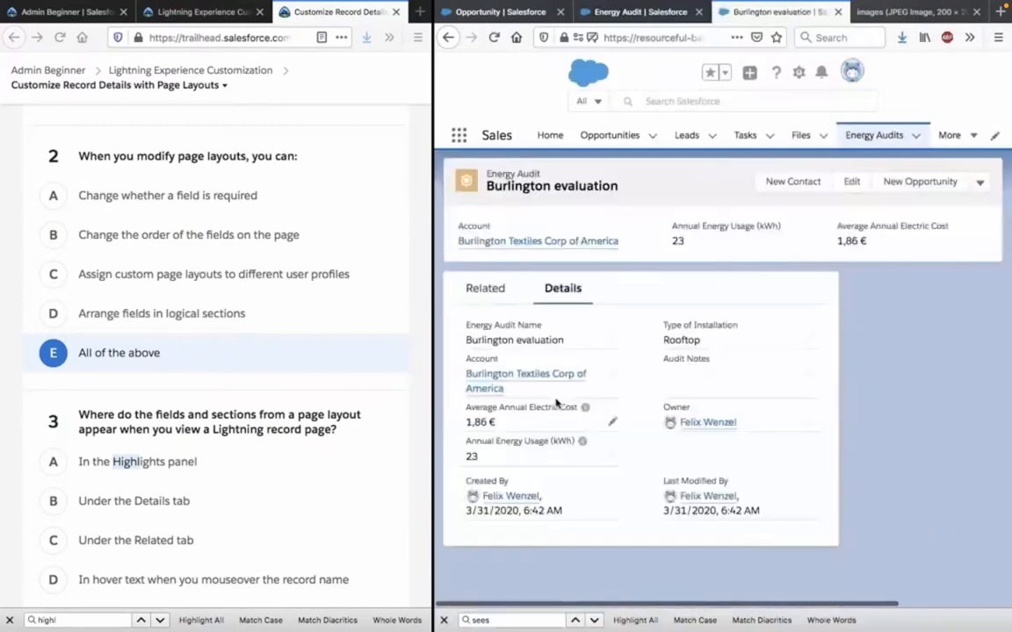
left_click(518, 291)
left_click(560, 293)
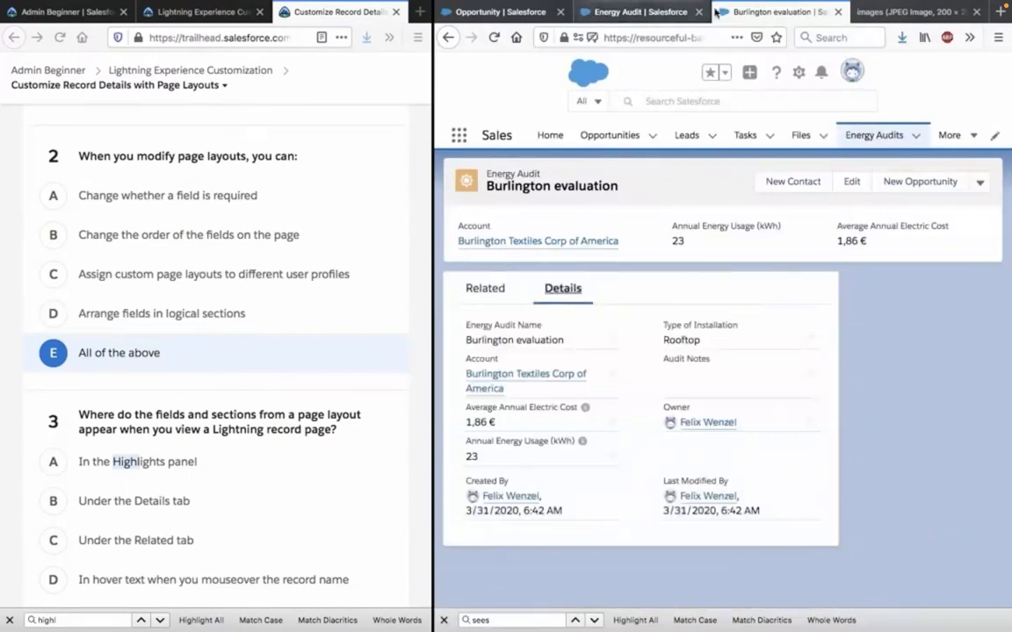
Return to the Energy Audit Sales Layout and examine all its areas, from Highlights Panel to Related Lists, around New Section.
left_click(647, 11)
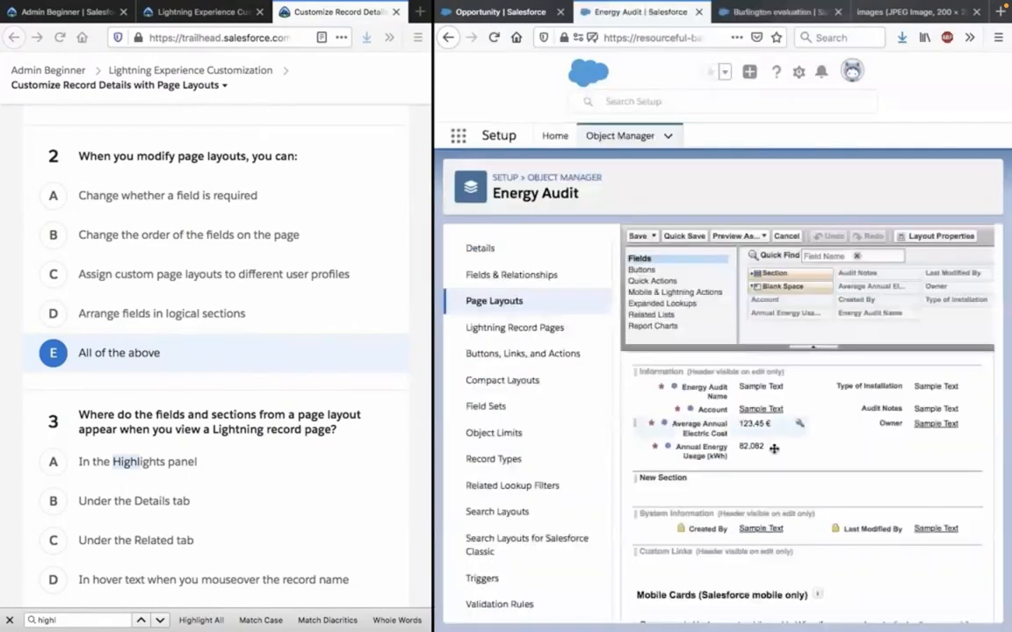
scroll(774, 456, "down", 3)
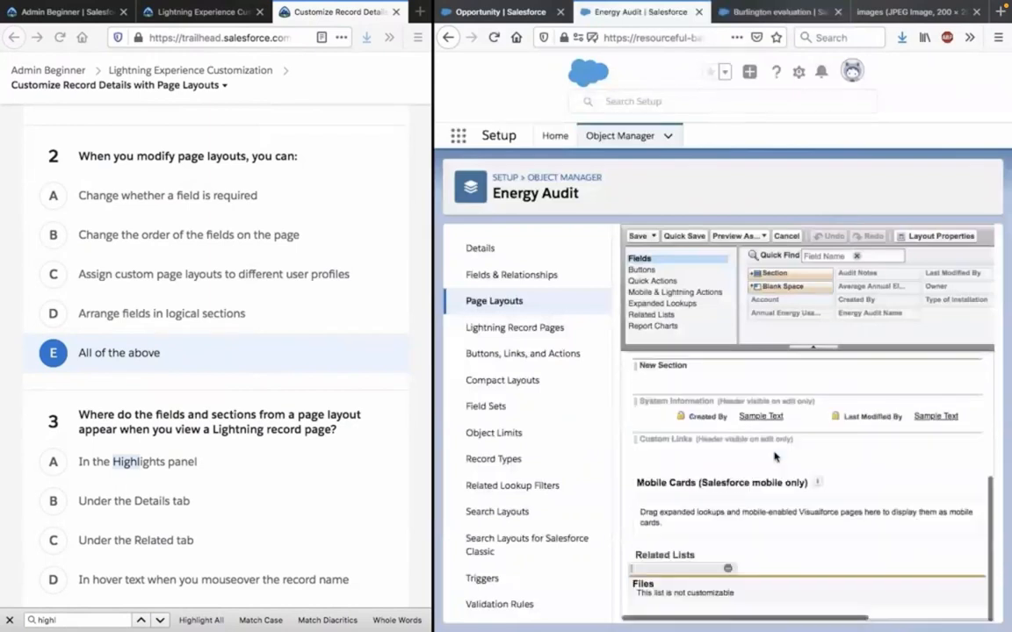
scroll(775, 456, "up", 1)
scroll(774, 456, "up", 4)
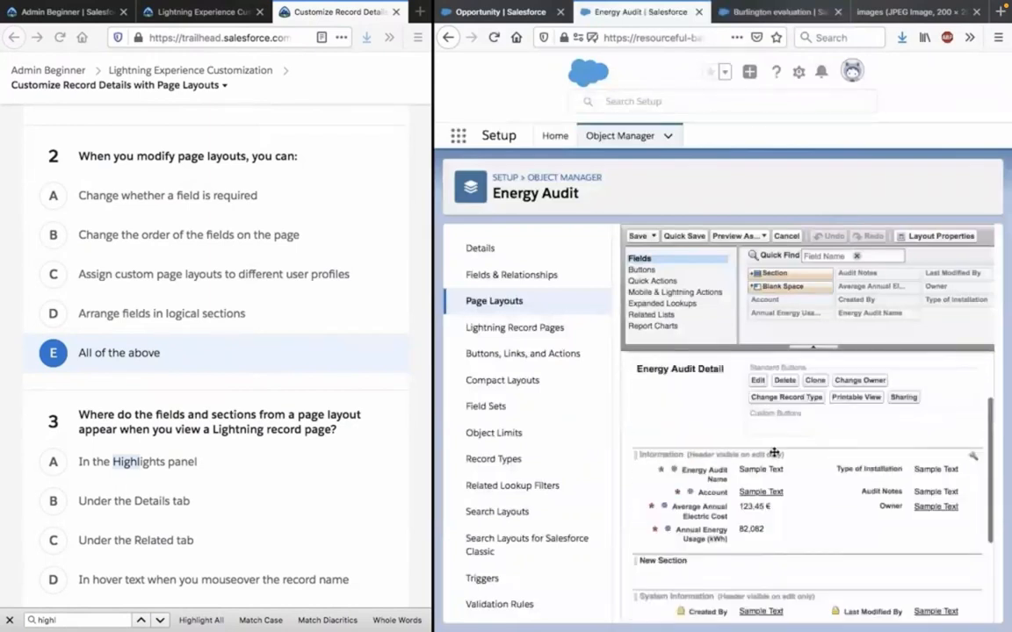
scroll(775, 453, "up", 5)
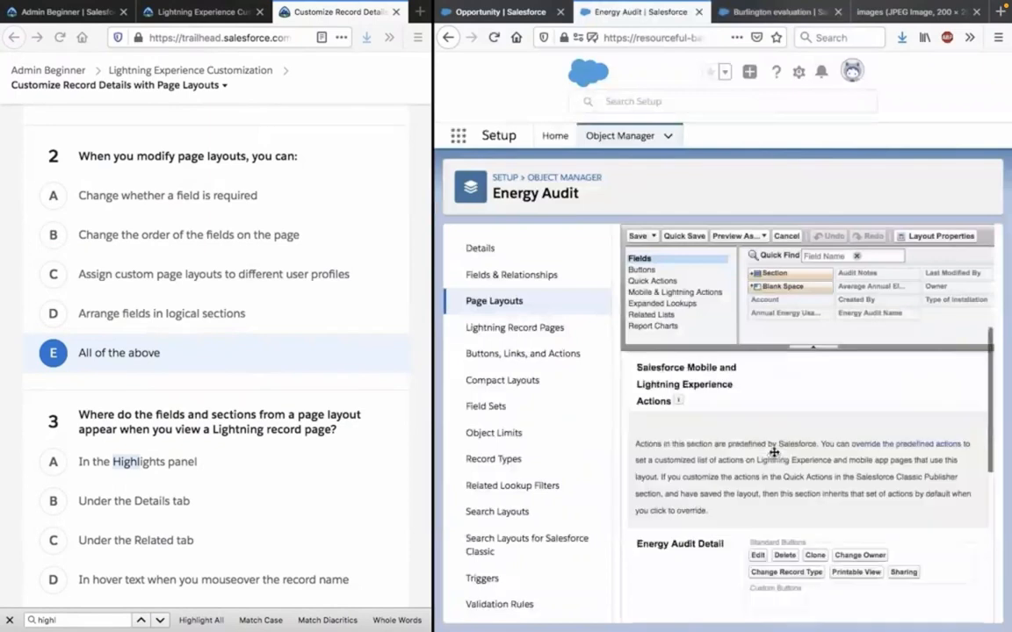
scroll(774, 453, "up", 6)
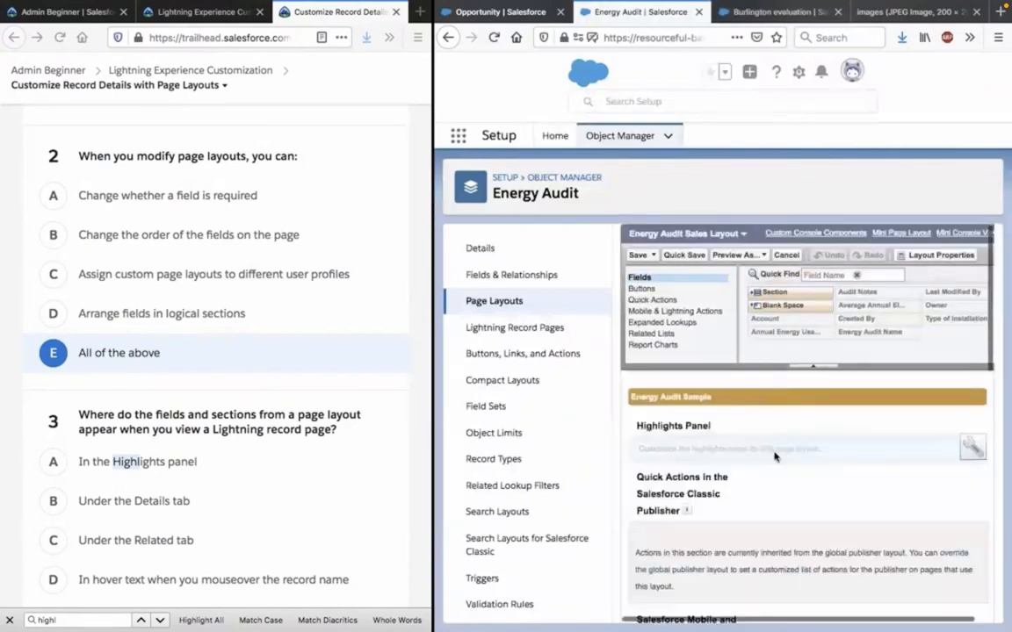
scroll(774, 456, "down", 1)
scroll(775, 456, "down", 6)
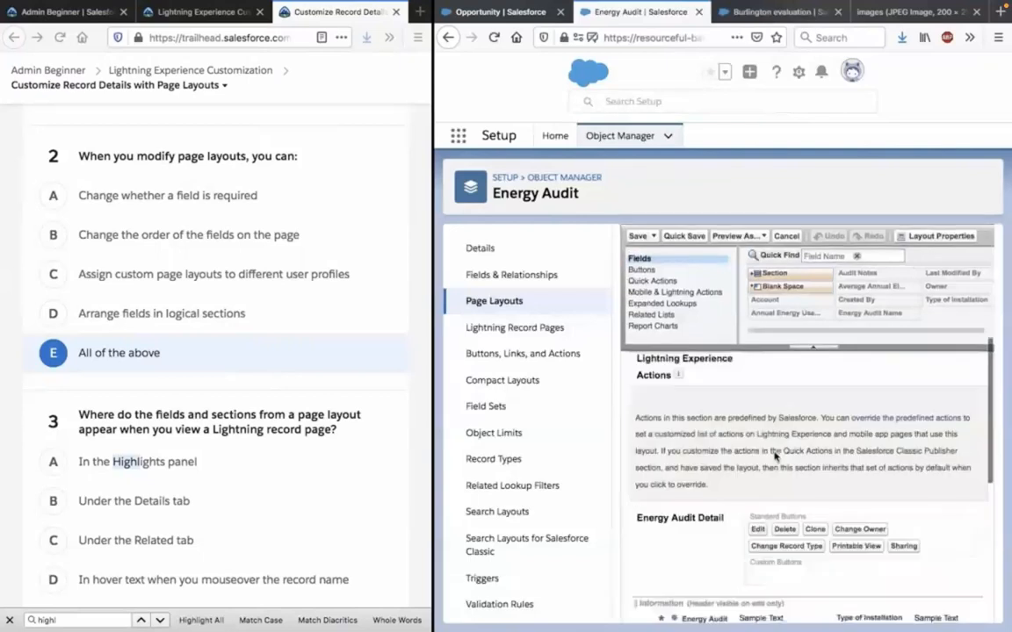
scroll(774, 455, "down", 4)
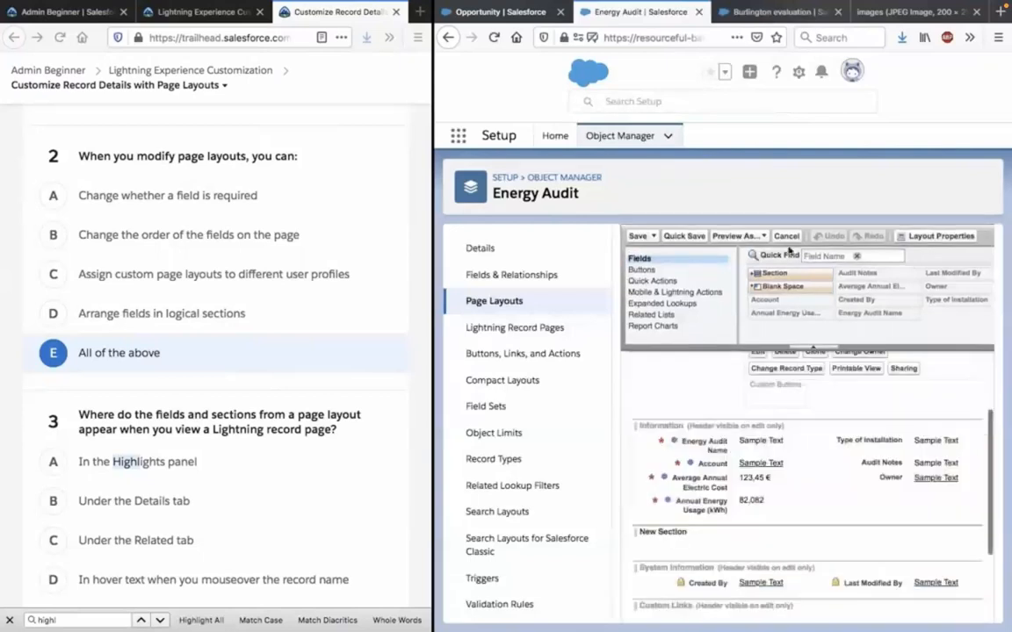
Place a blank space inside New Section on the Energy Audit Sales Layout and quick-save the layout.
left_click_drag(786, 274, 838, 398)
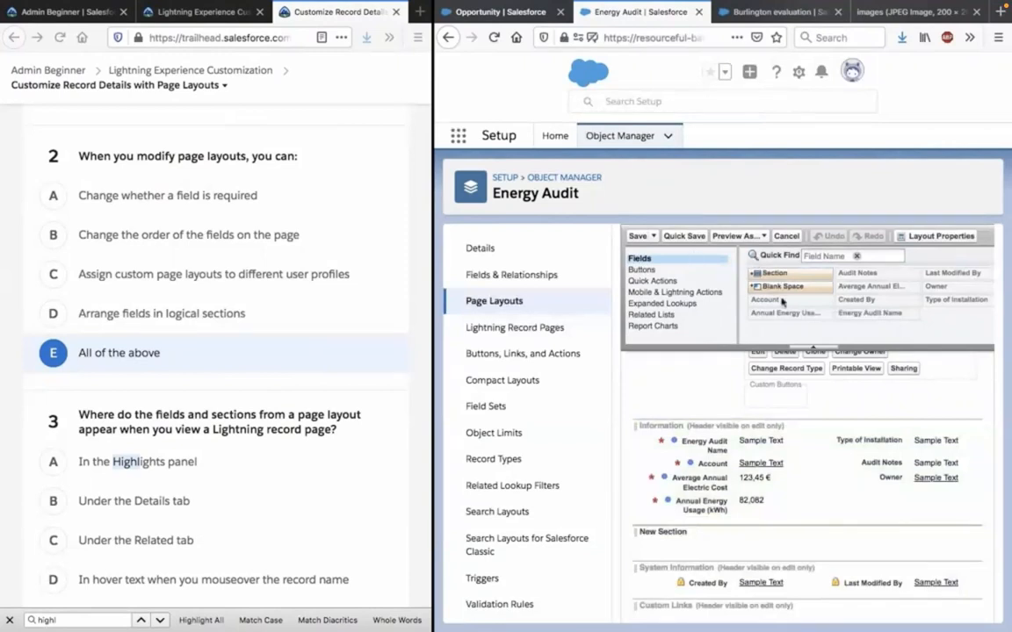
mouse_move(857, 276)
left_click_drag(782, 288, 786, 461)
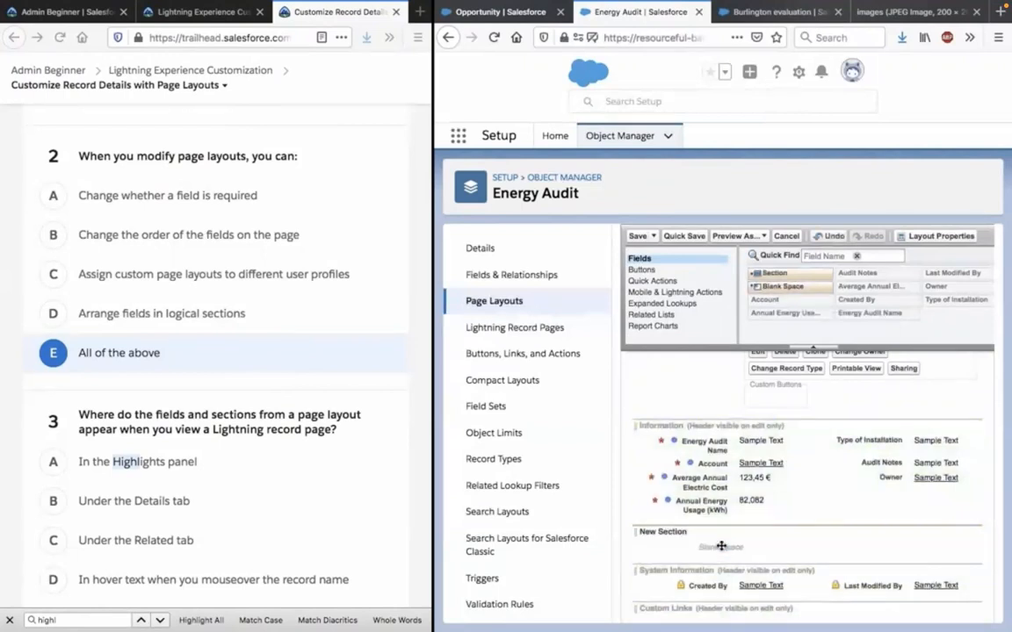
left_click(692, 237)
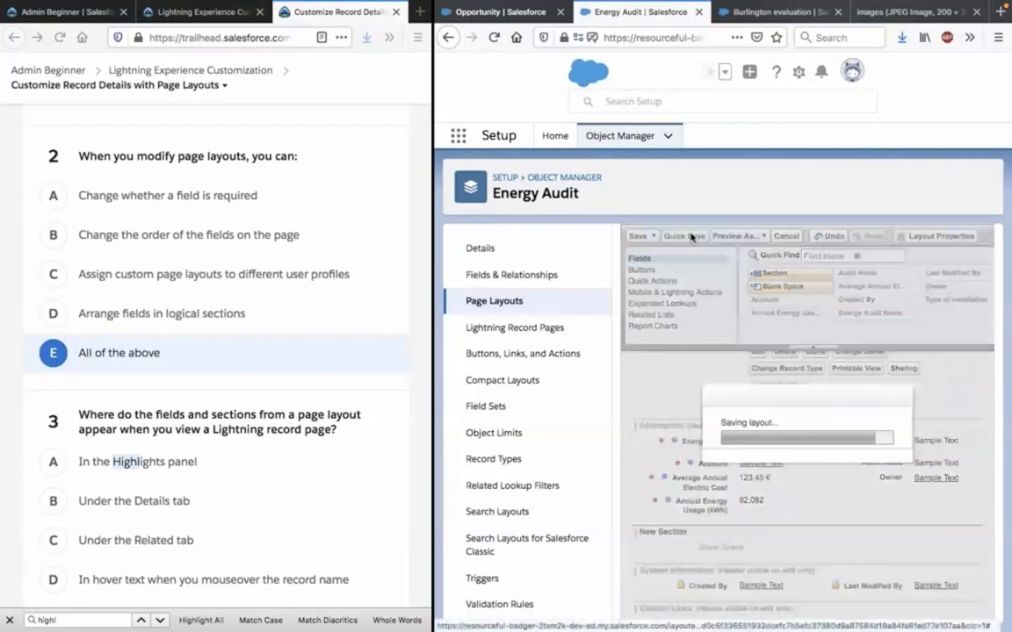
Reload the Burlington evaluation record, close its page search, and check that New Section expands and collapses under Details.
left_click(767, 16)
left_click(493, 39)
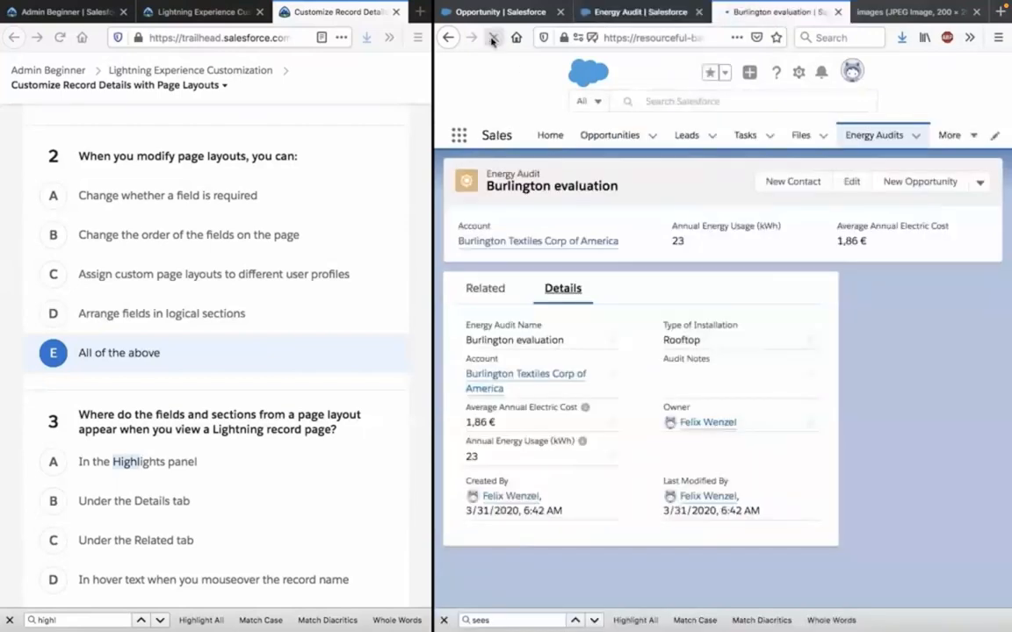
left_click(446, 621)
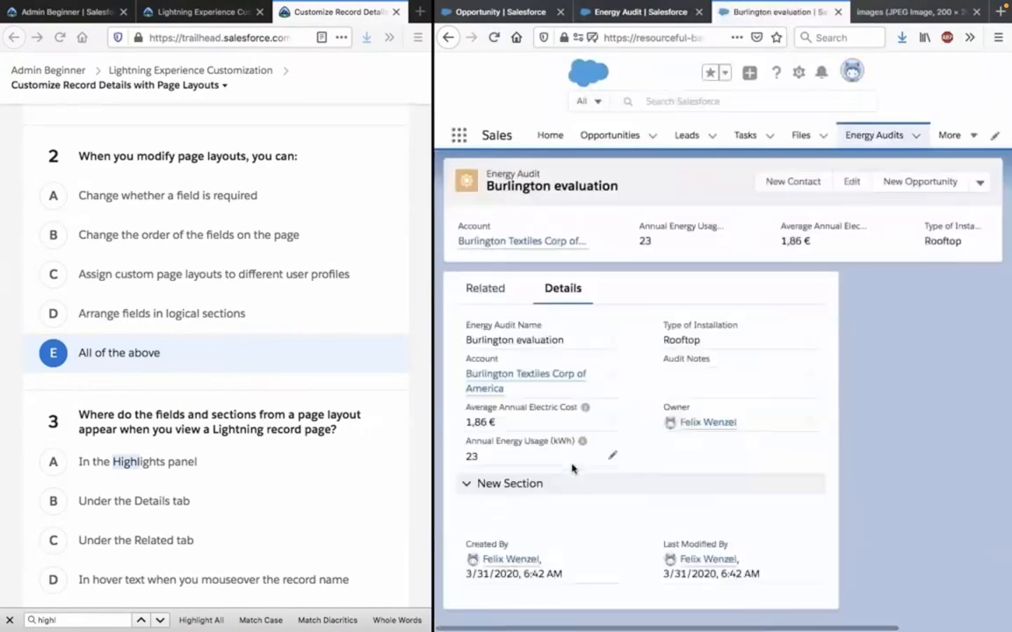
left_click(465, 487)
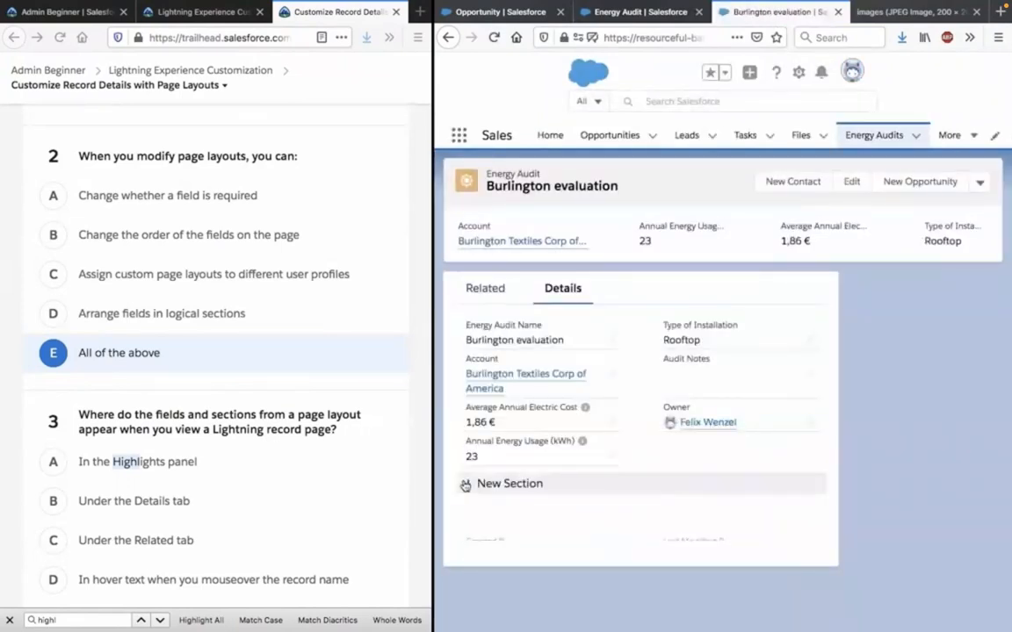
Answer quiz question 3 with option B, Under the Details tab, and review the selected answers to all three questions.
scroll(293, 458, "down", 3)
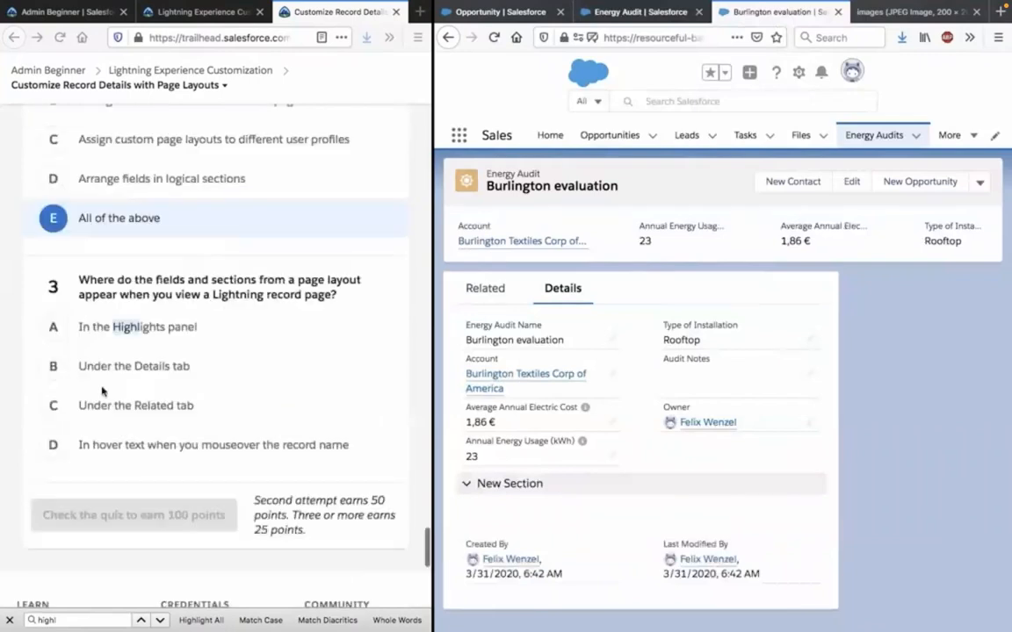
left_click(54, 367)
left_click(53, 367)
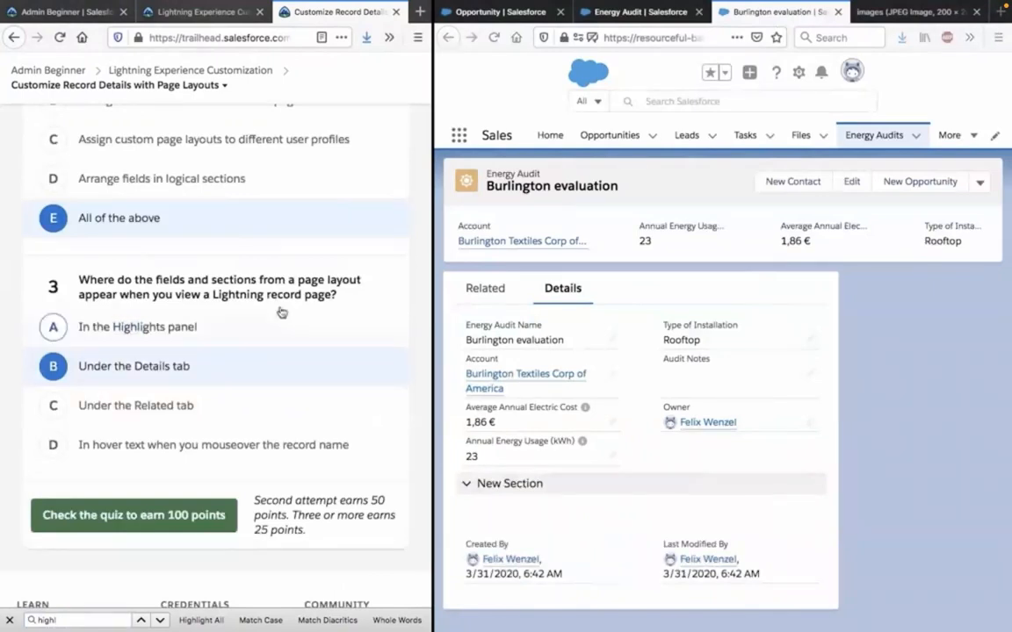
scroll(281, 312, "up", 4)
scroll(281, 311, "up", 3)
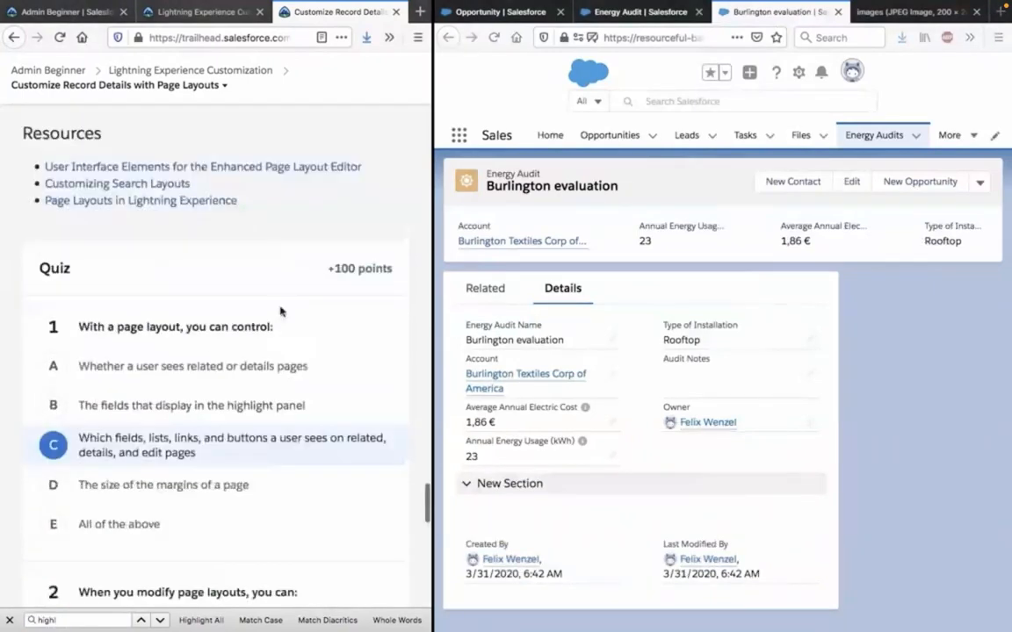
scroll(281, 312, "down", 7)
scroll(281, 309, "down", 1)
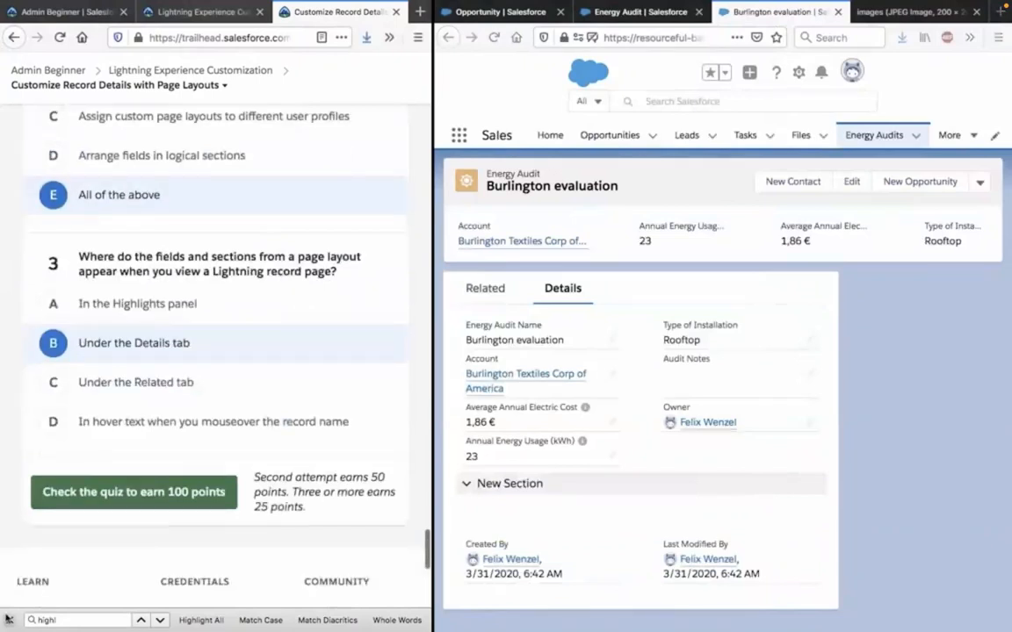
Close the page search and submit the Customize Record Details with Page Layouts quiz for checking.
left_click(7, 620)
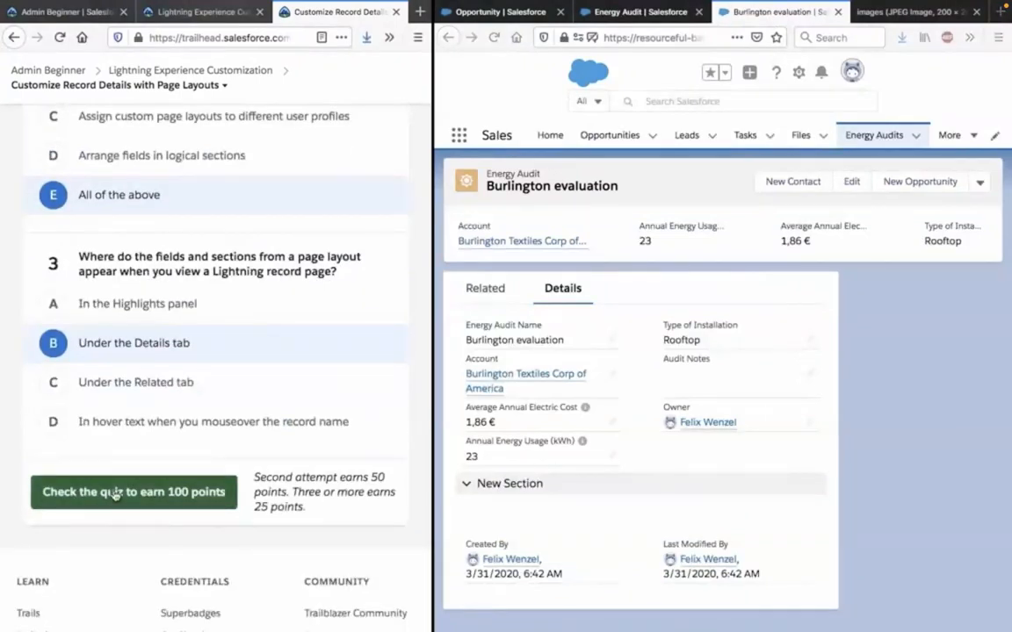
left_click(114, 495)
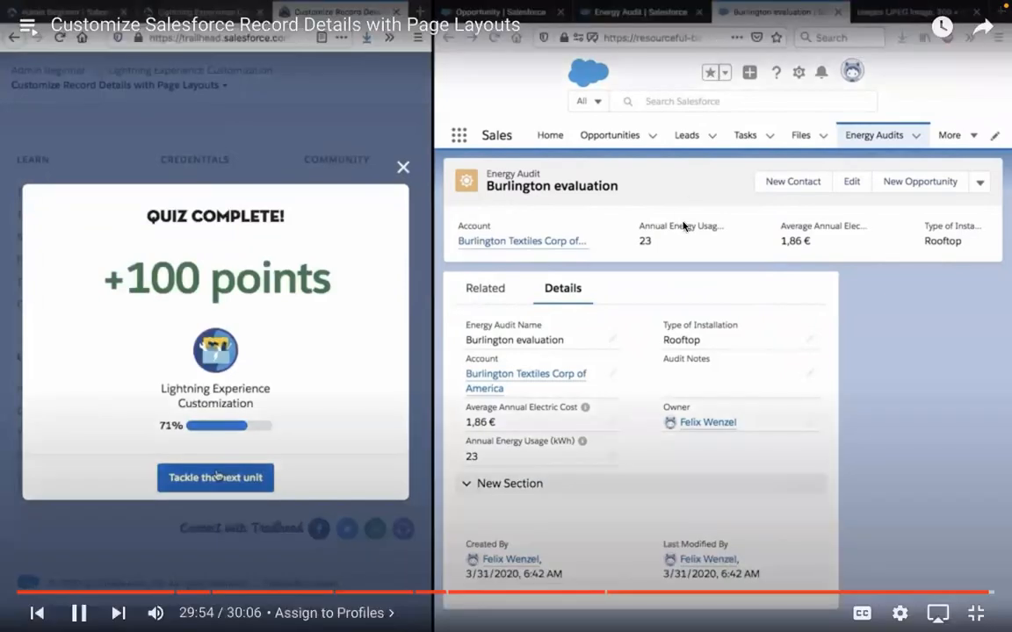
Pause the tutorial video, leave full screen, and switch to the Trailhead unit Customize Record Details with Page Layouts.
left_click(683, 227)
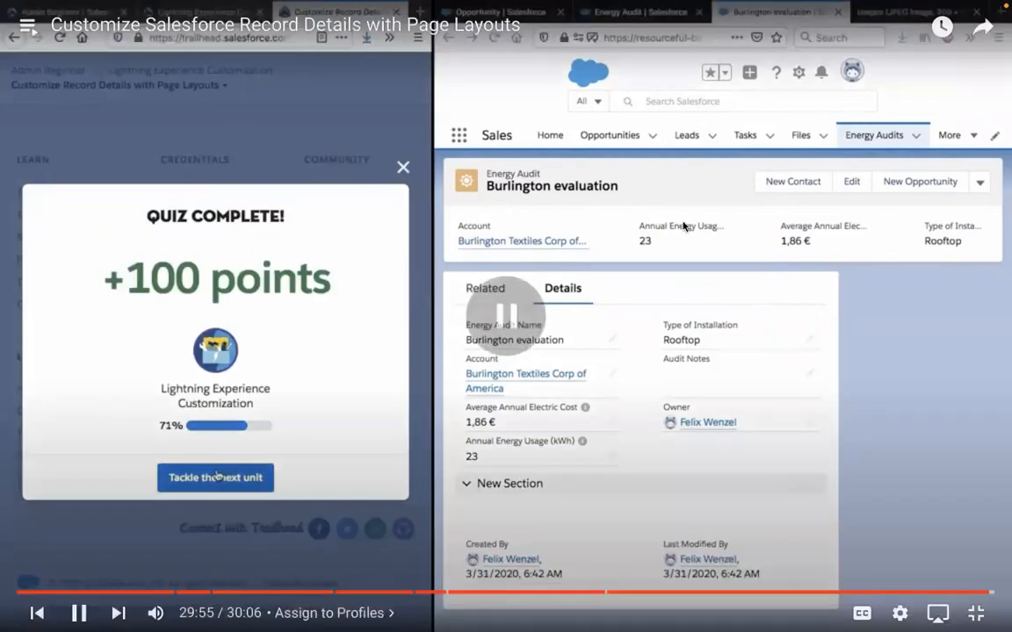
key("Escape")
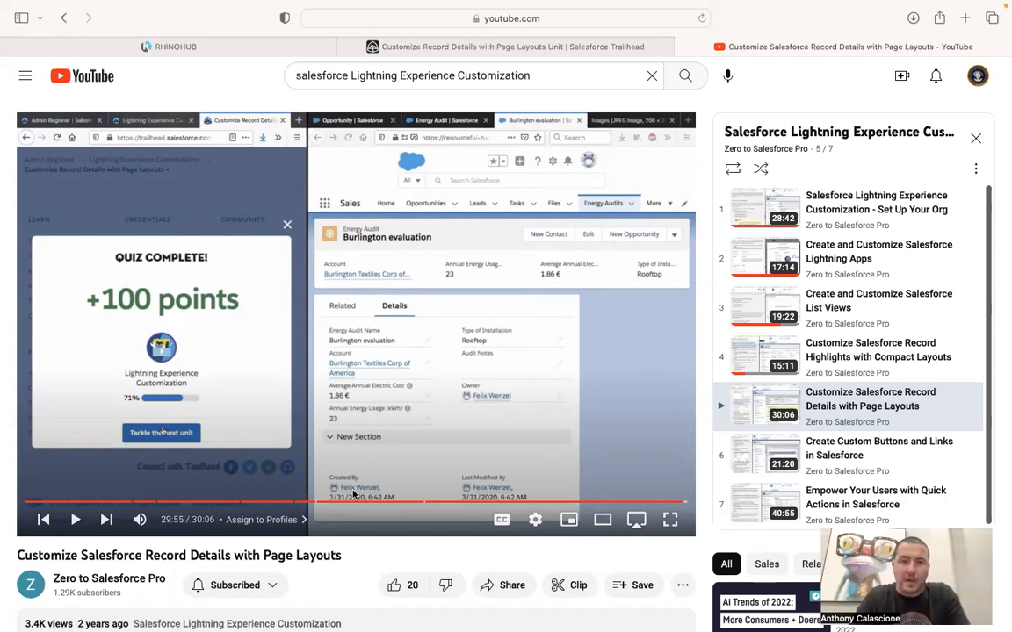
left_click(479, 48)
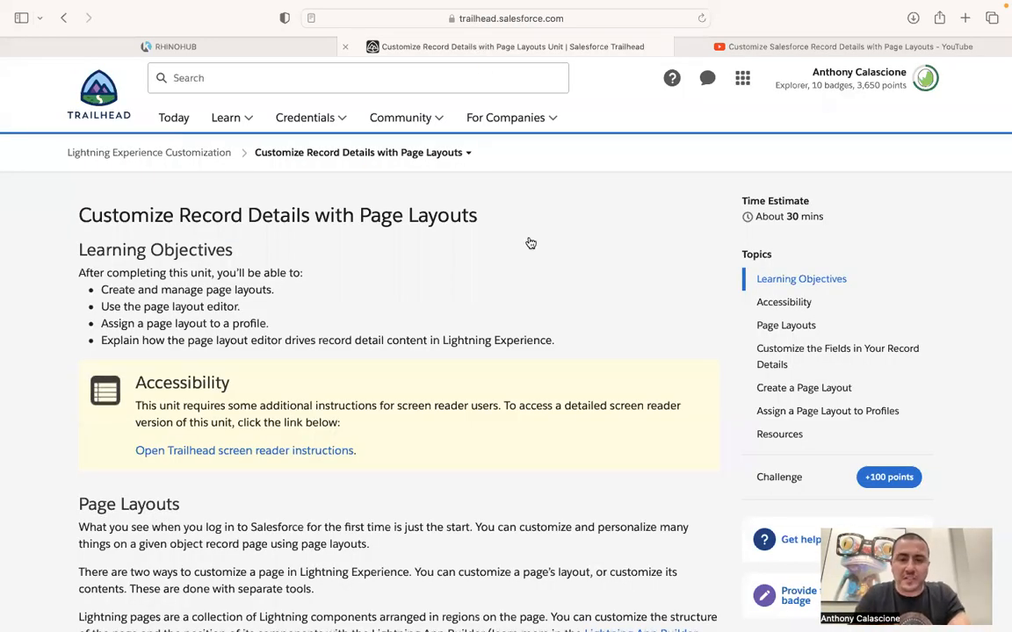
Answer the unit's quiz with C for question 1, E (All of the above) for question 2, and B (Under the Details tab) for question 3.
scroll(364, 389, "down", 10)
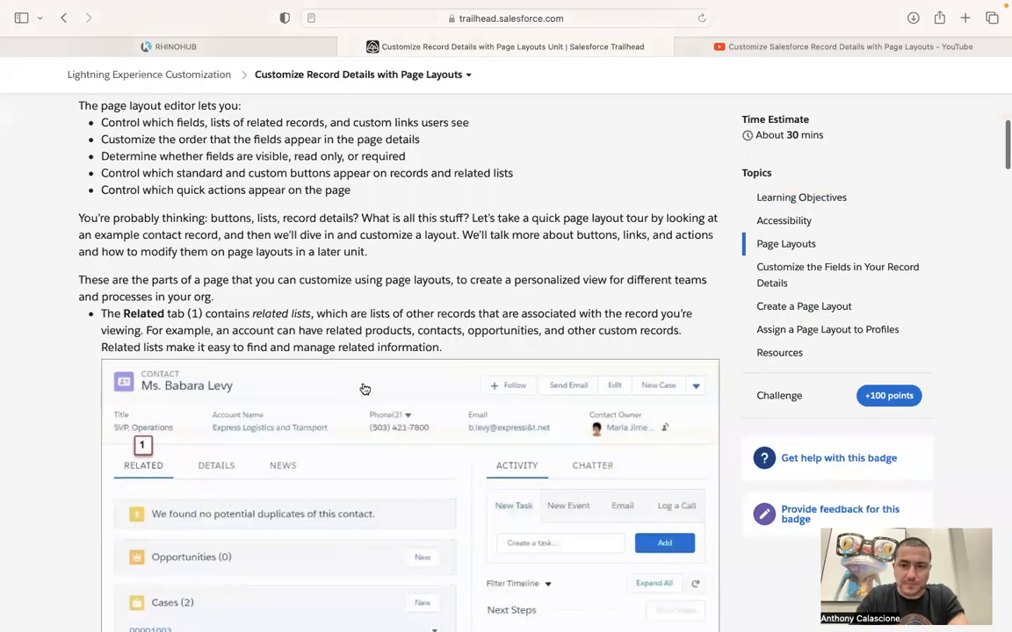
scroll(364, 389, "down", 15)
scroll(365, 389, "down", 20)
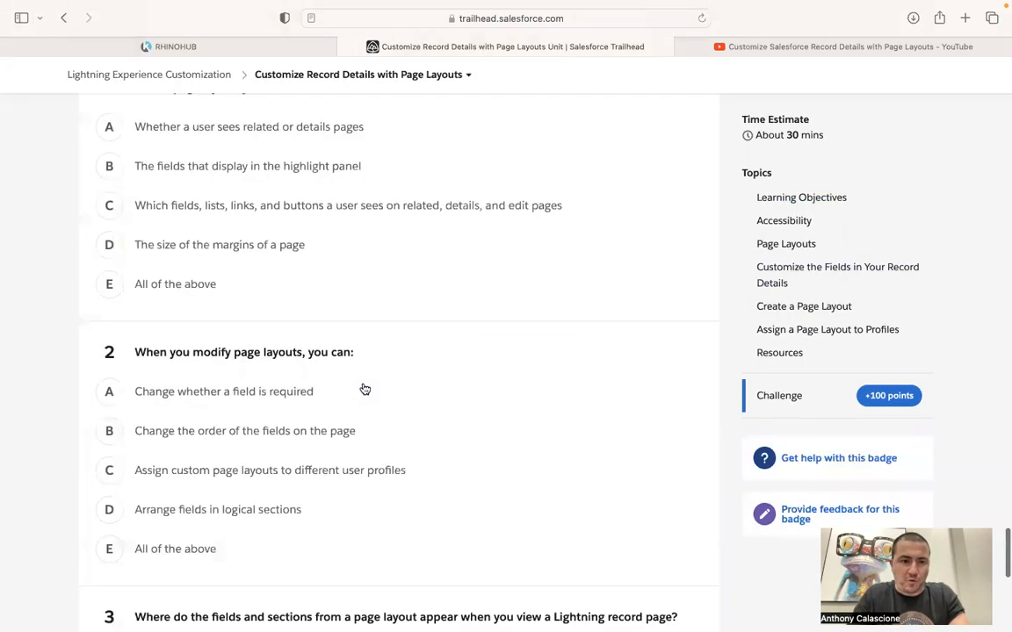
left_click(140, 244)
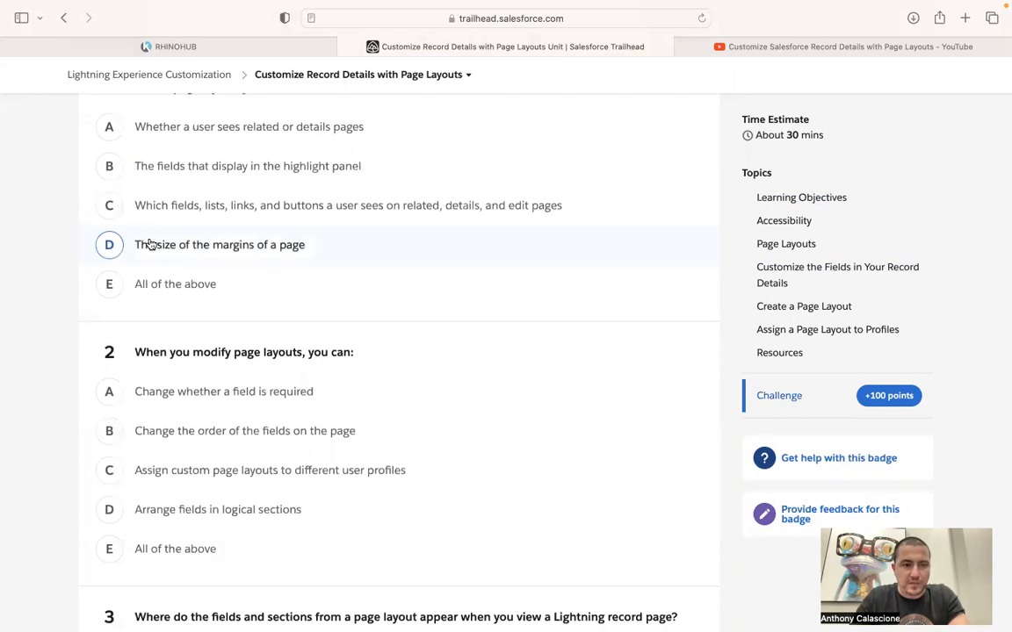
left_click(112, 206)
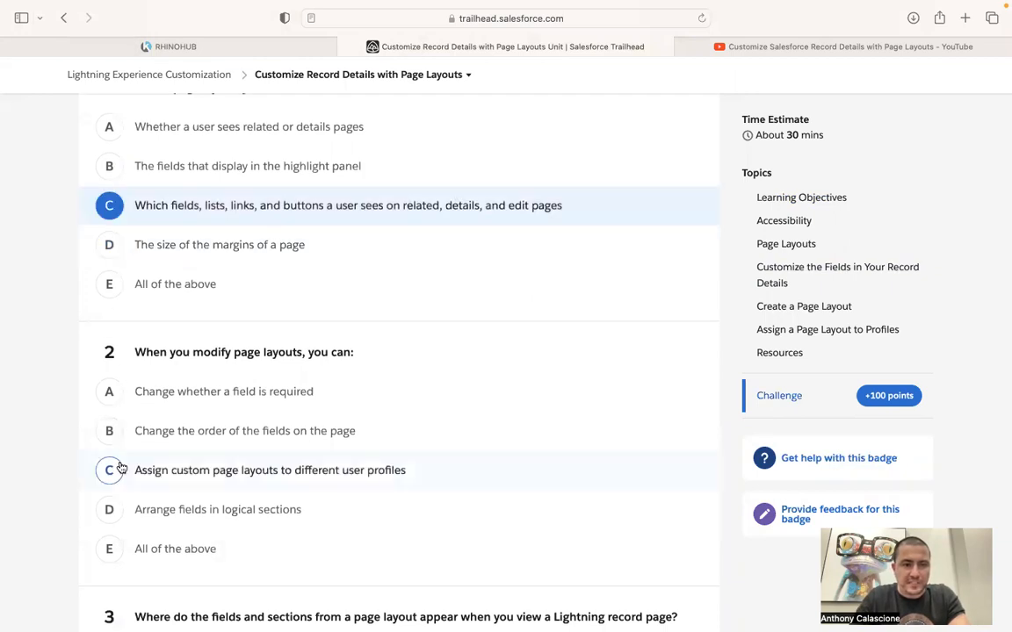
left_click(184, 541)
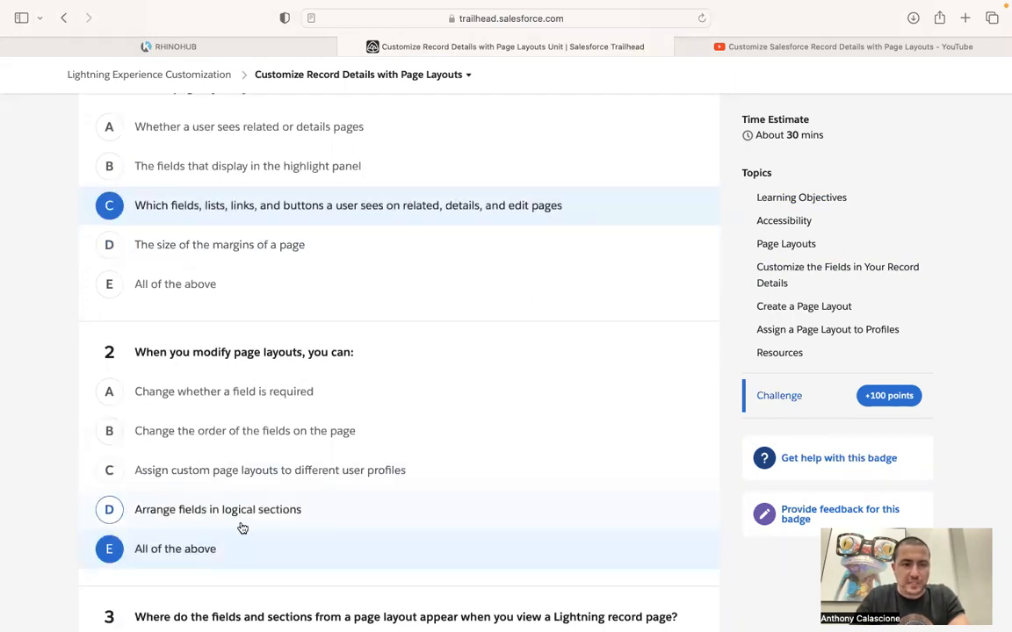
scroll(127, 475, "down", 3)
left_click(118, 489)
Compare the selected answers with the quiz shown near the end of the YouTube tutorial, and return to the Trailhead unit.
left_click(845, 49)
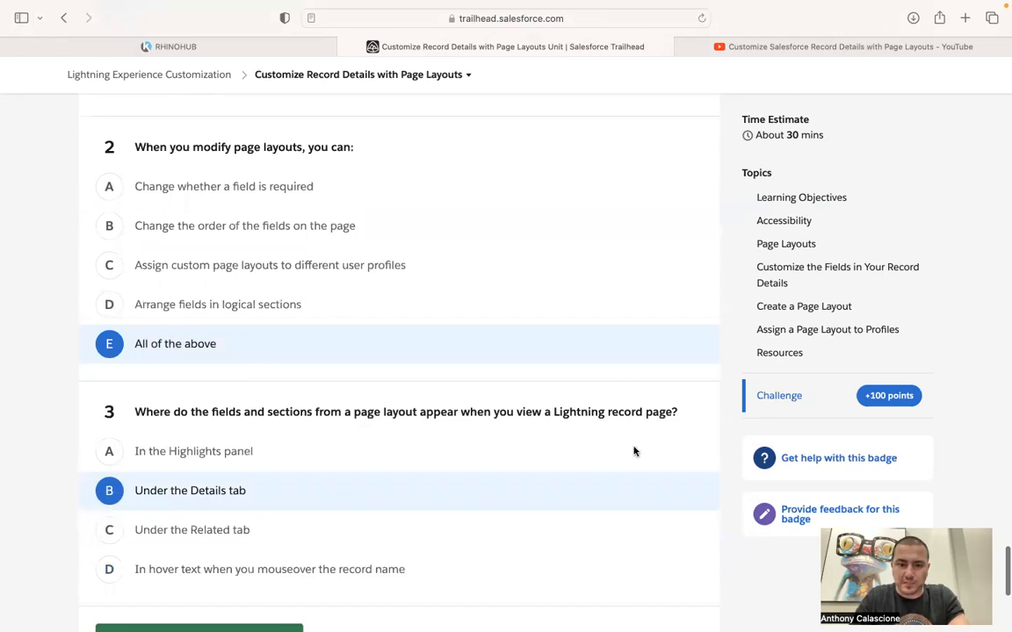
left_click(677, 508)
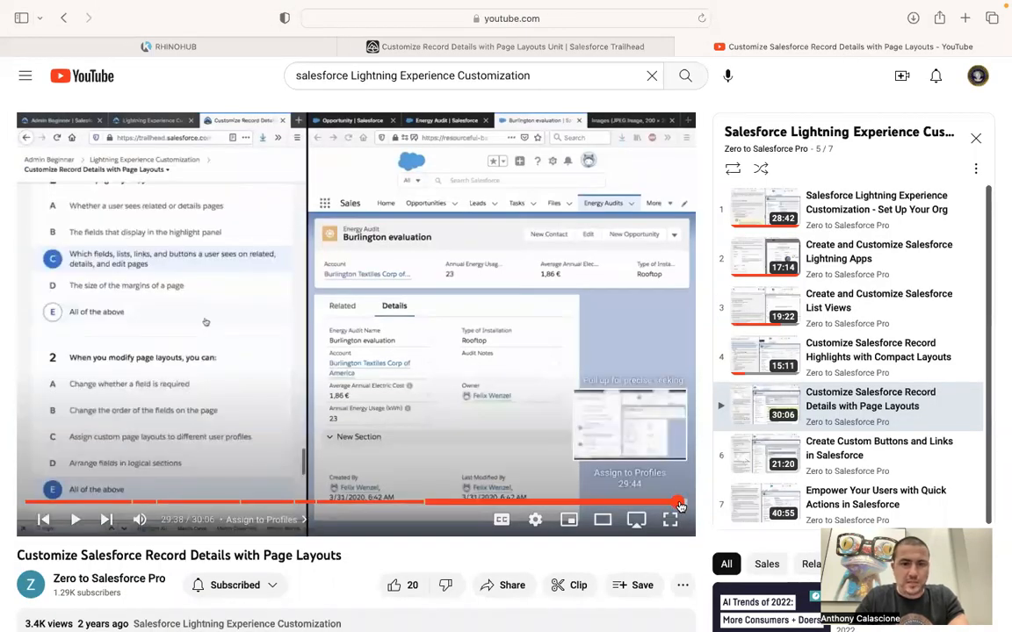
left_click(680, 507)
left_click(495, 48)
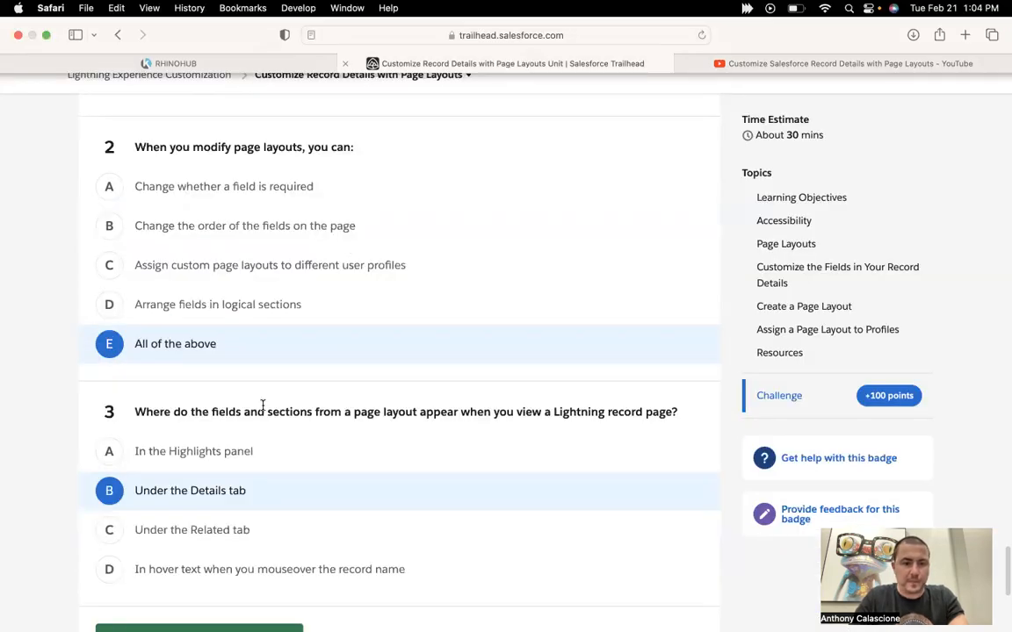
Submit the answered quiz for 100 points and proceed to the next unit of Lightning Experience Customization.
scroll(261, 405, "down", 5)
left_click(185, 396)
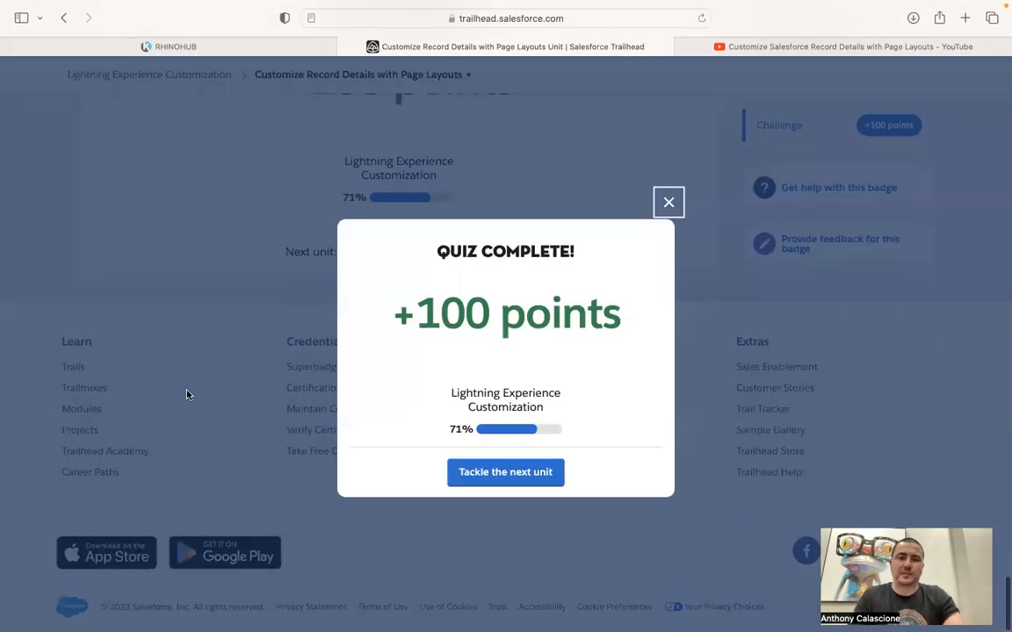
left_click(508, 490)
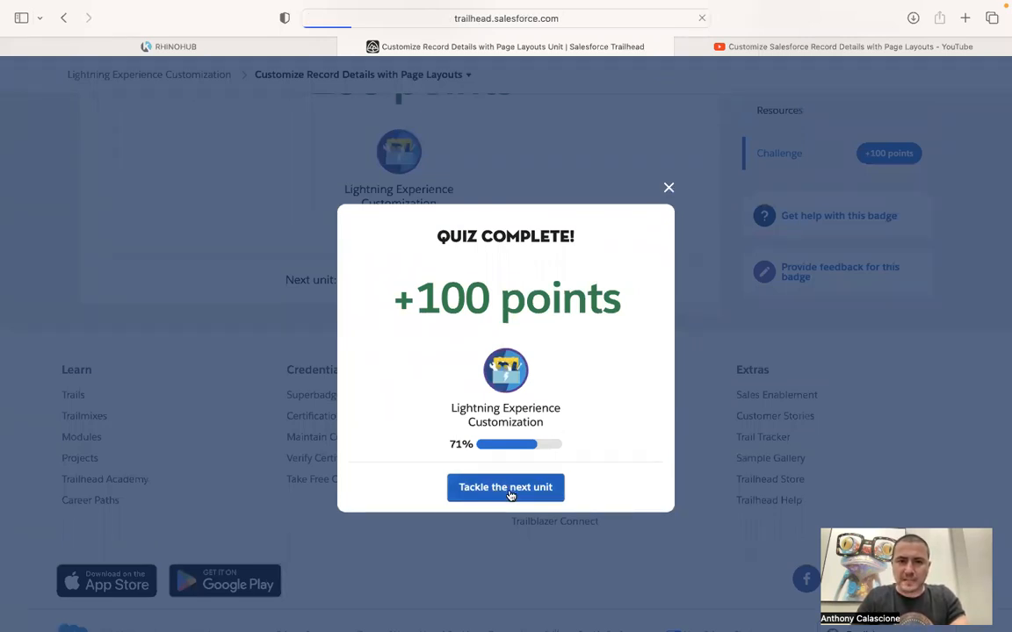